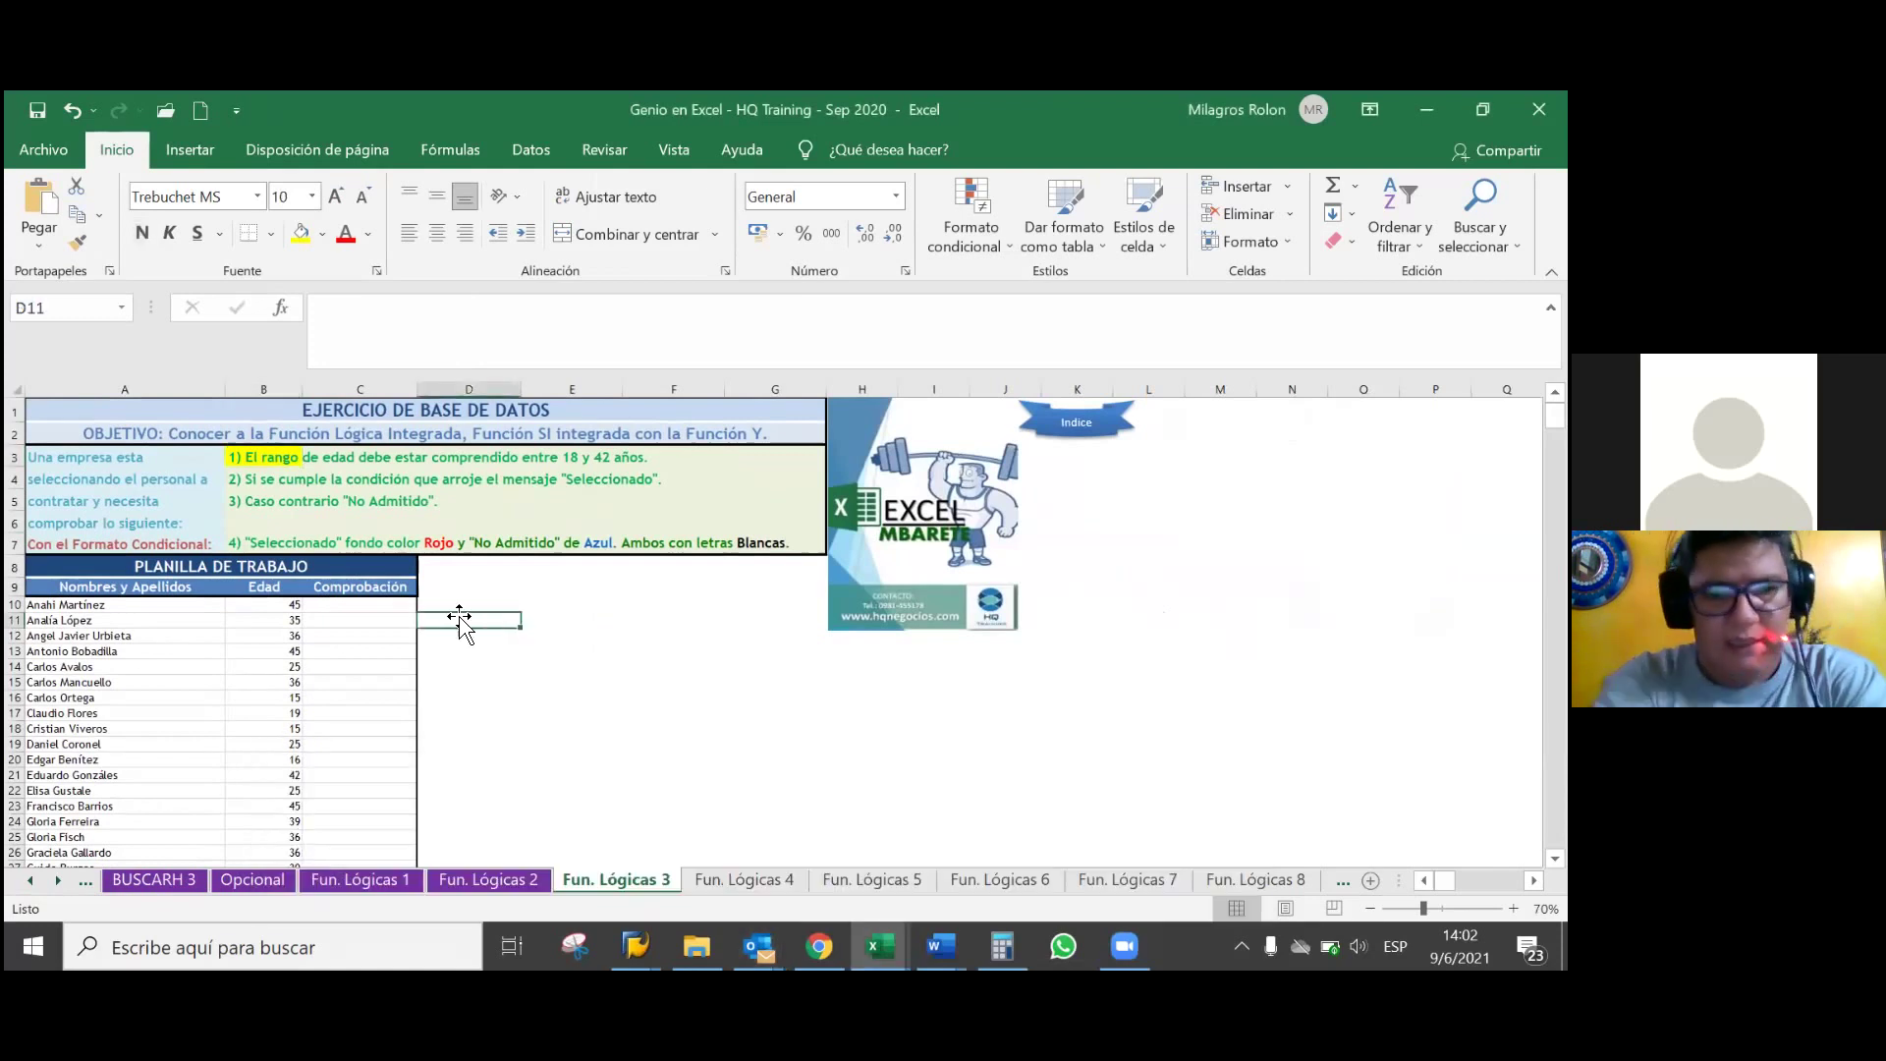
- Check the SI formula in cell C9 of the Fun. Lógicas 2 sheet and return to the Fun. Lógicas 3 sheet
{"action": "left_click", "coordinate": [383, 606]}
{"action": "left_click", "coordinate": [503, 860]}
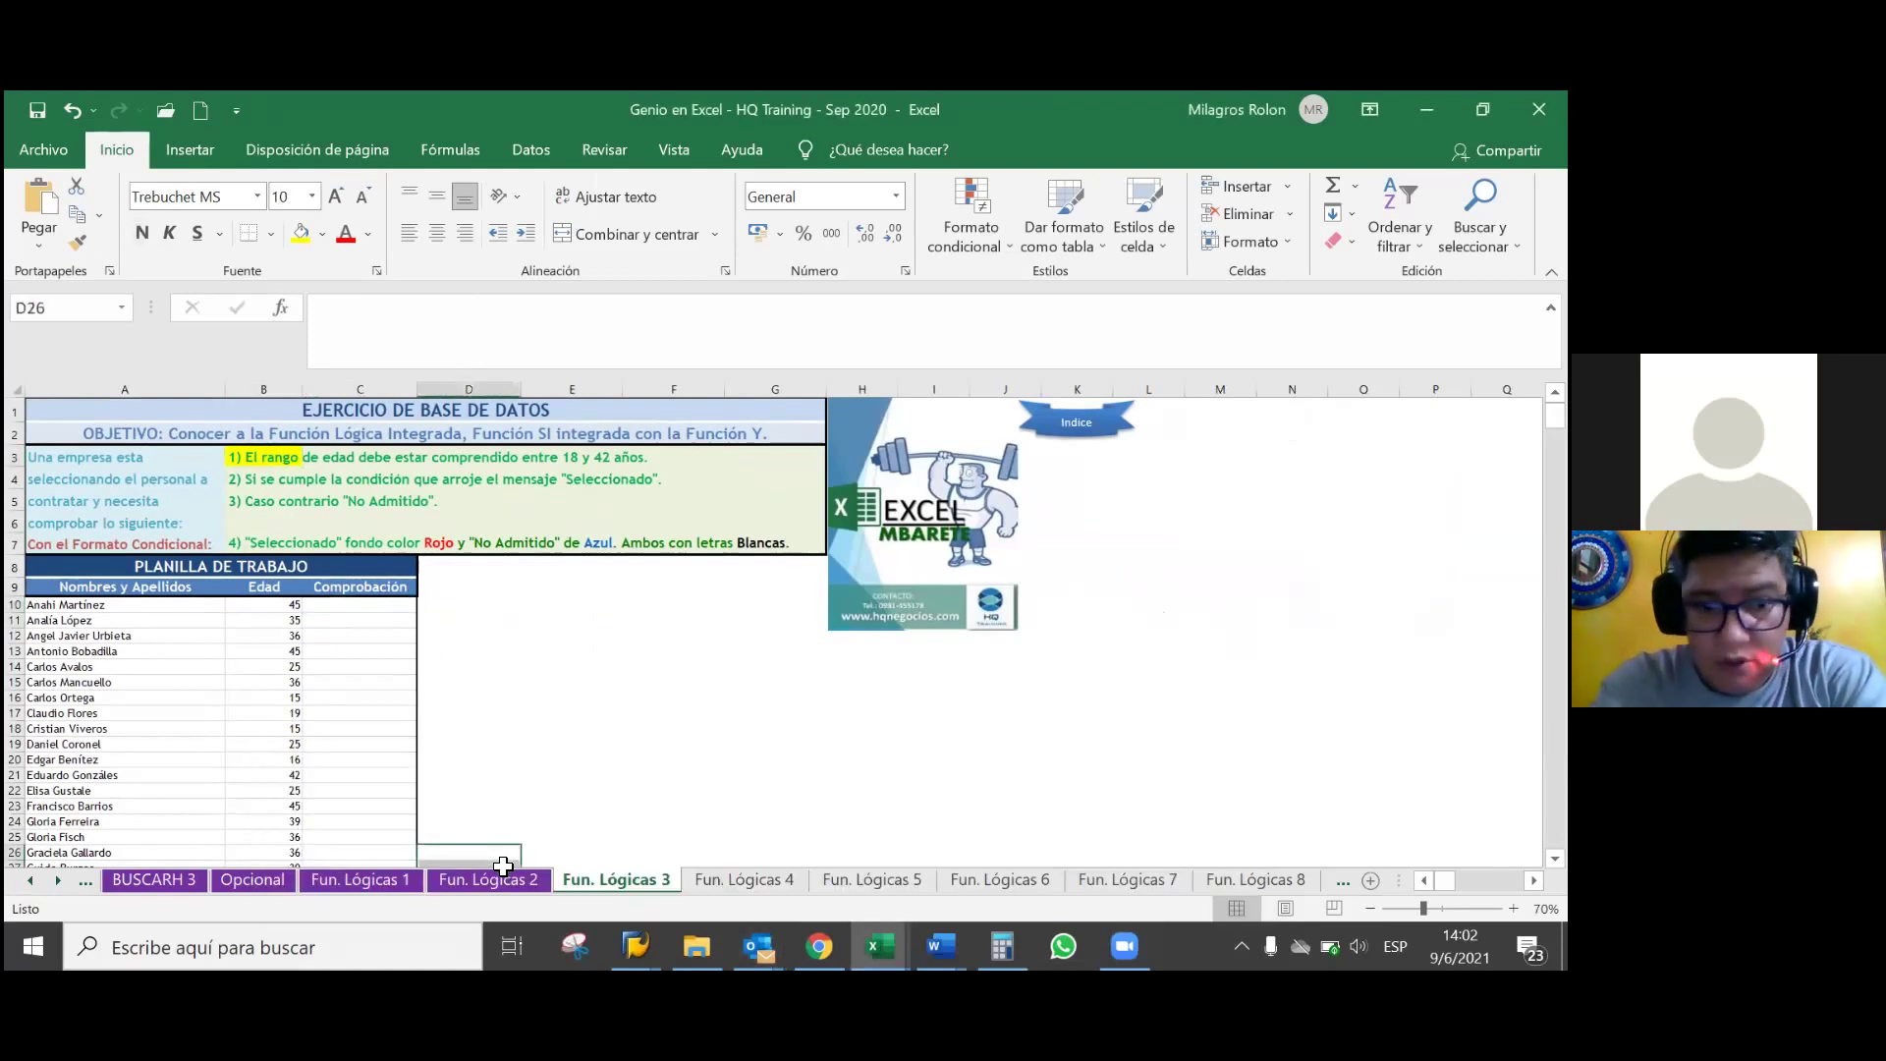
{"action": "left_click", "coordinate": [504, 882]}
{"action": "left_click", "coordinate": [430, 615]}
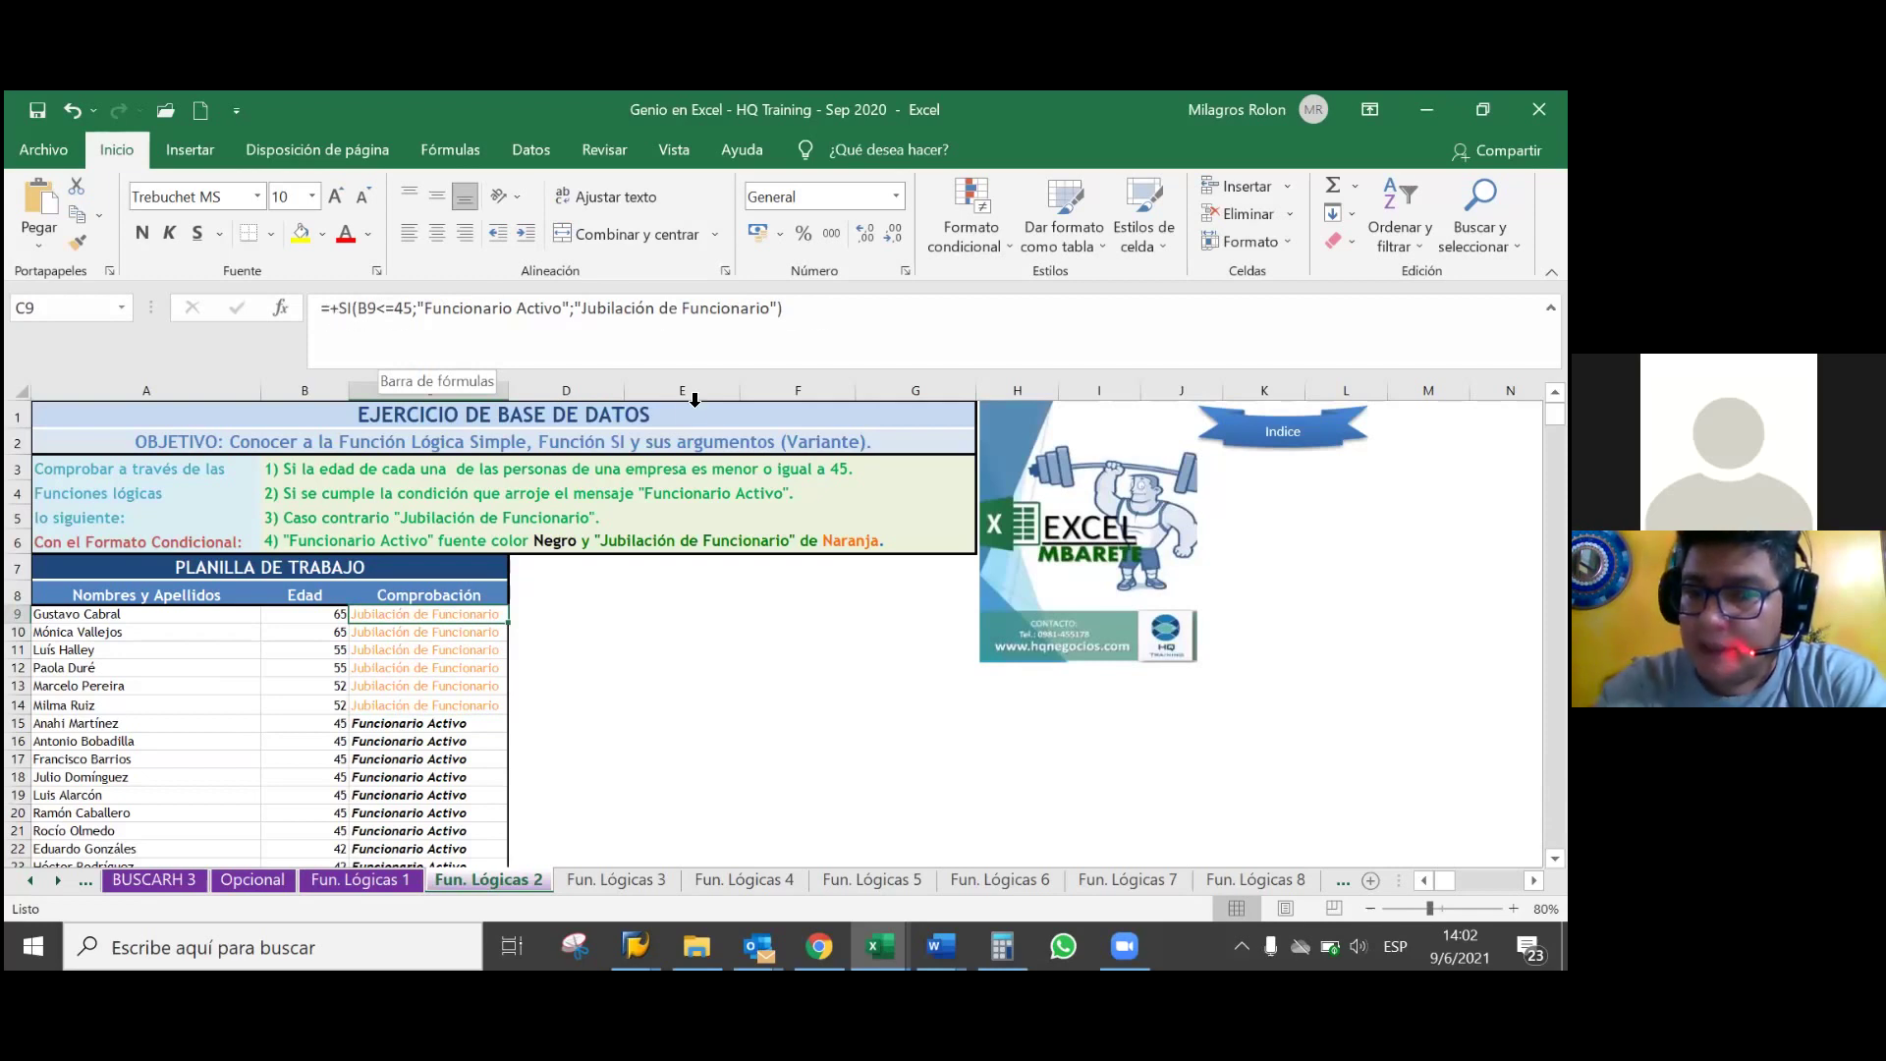
{"action": "left_click", "coordinate": [614, 880]}
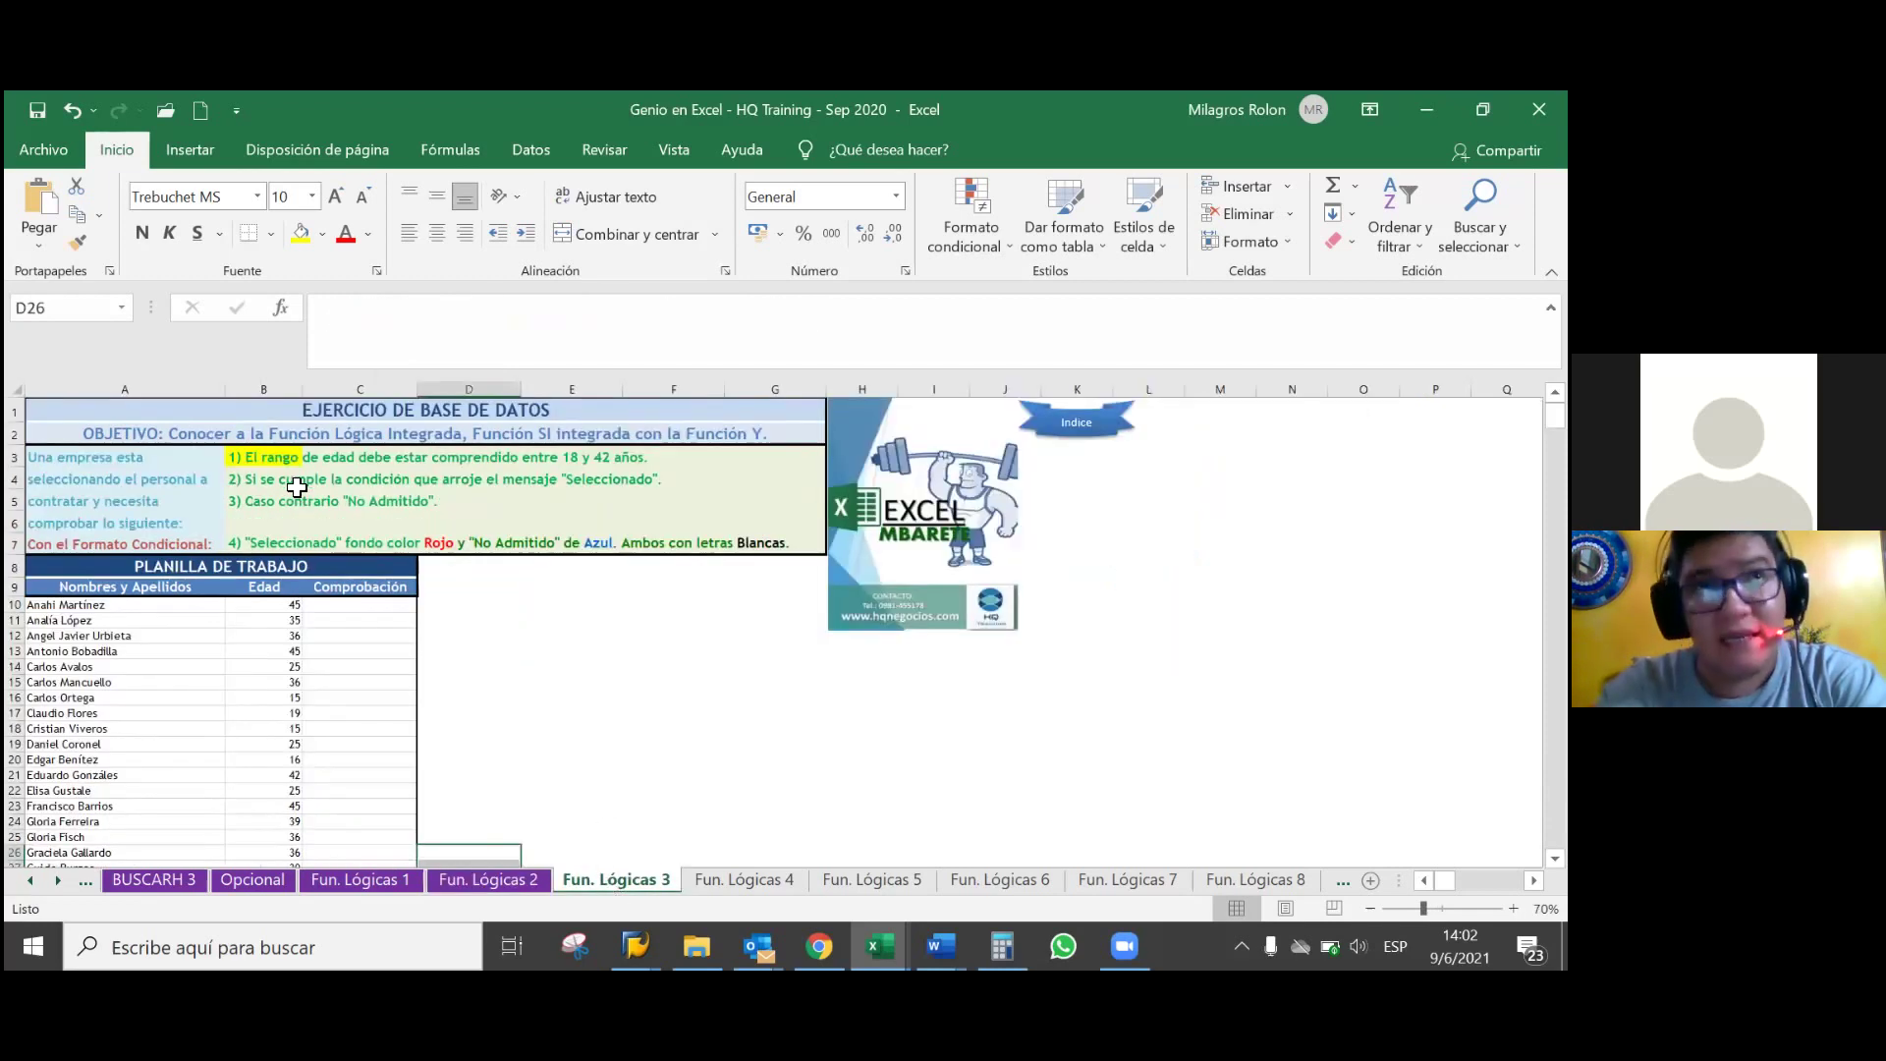
- Examine the age range condition in B3 and the Comprobación column from C10 down to the last row of the list
{"action": "left_click", "coordinate": [260, 458]}
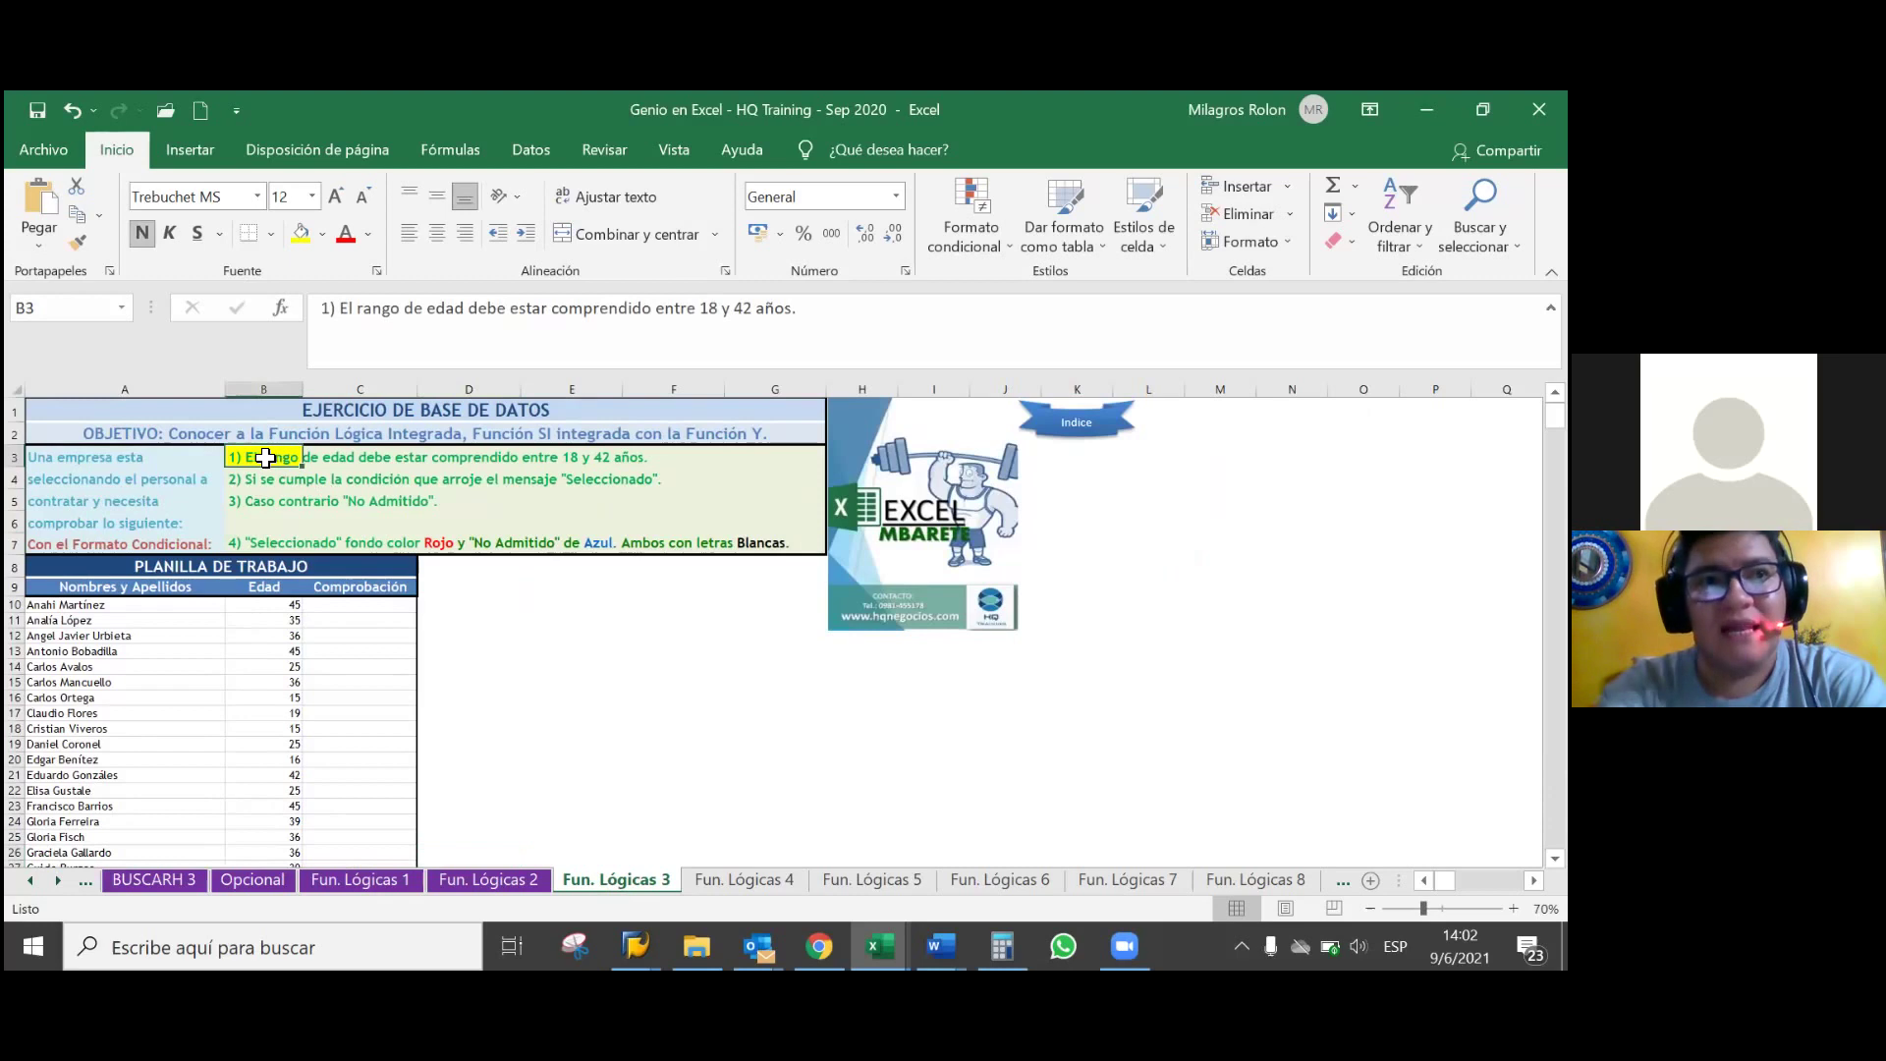
{"action": "left_click", "coordinate": [330, 610]}
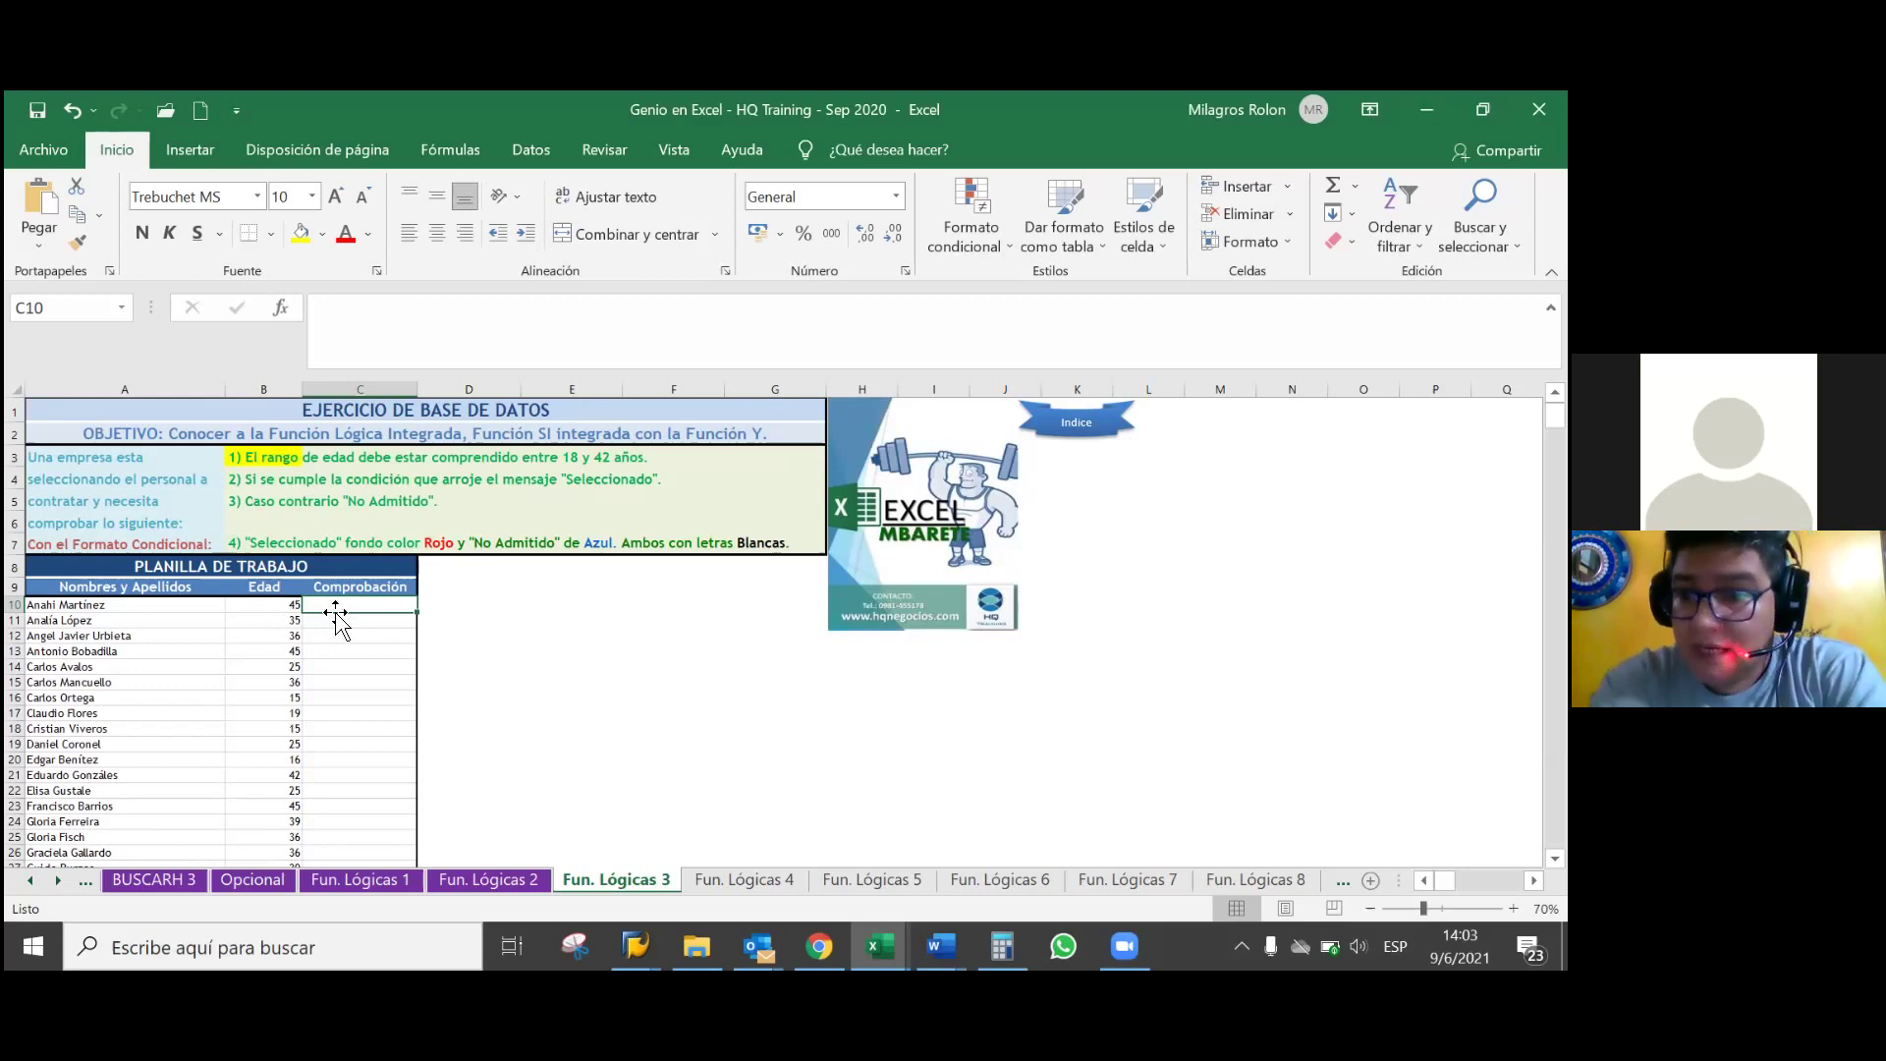
{"action": "left_click_drag", "start_coordinate": [335, 620], "coordinate": [309, 819]}
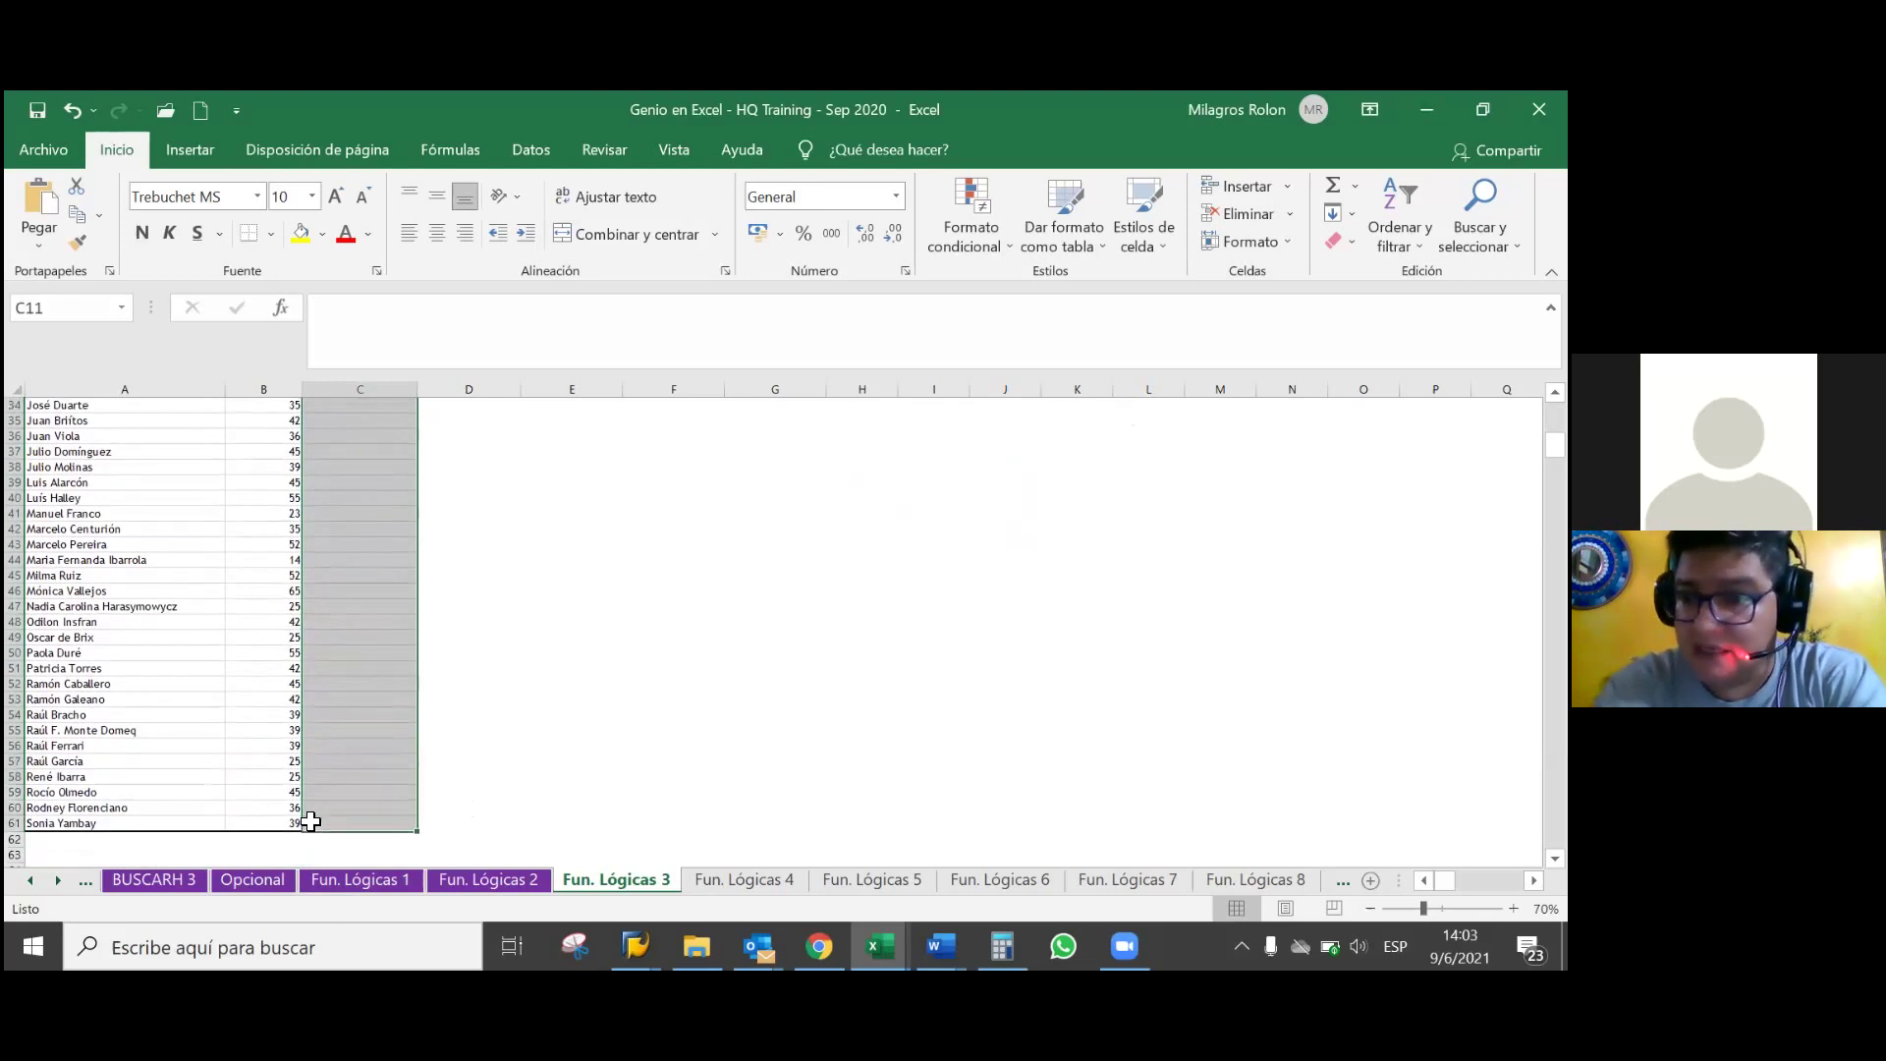
{"action": "left_click", "coordinate": [351, 793]}
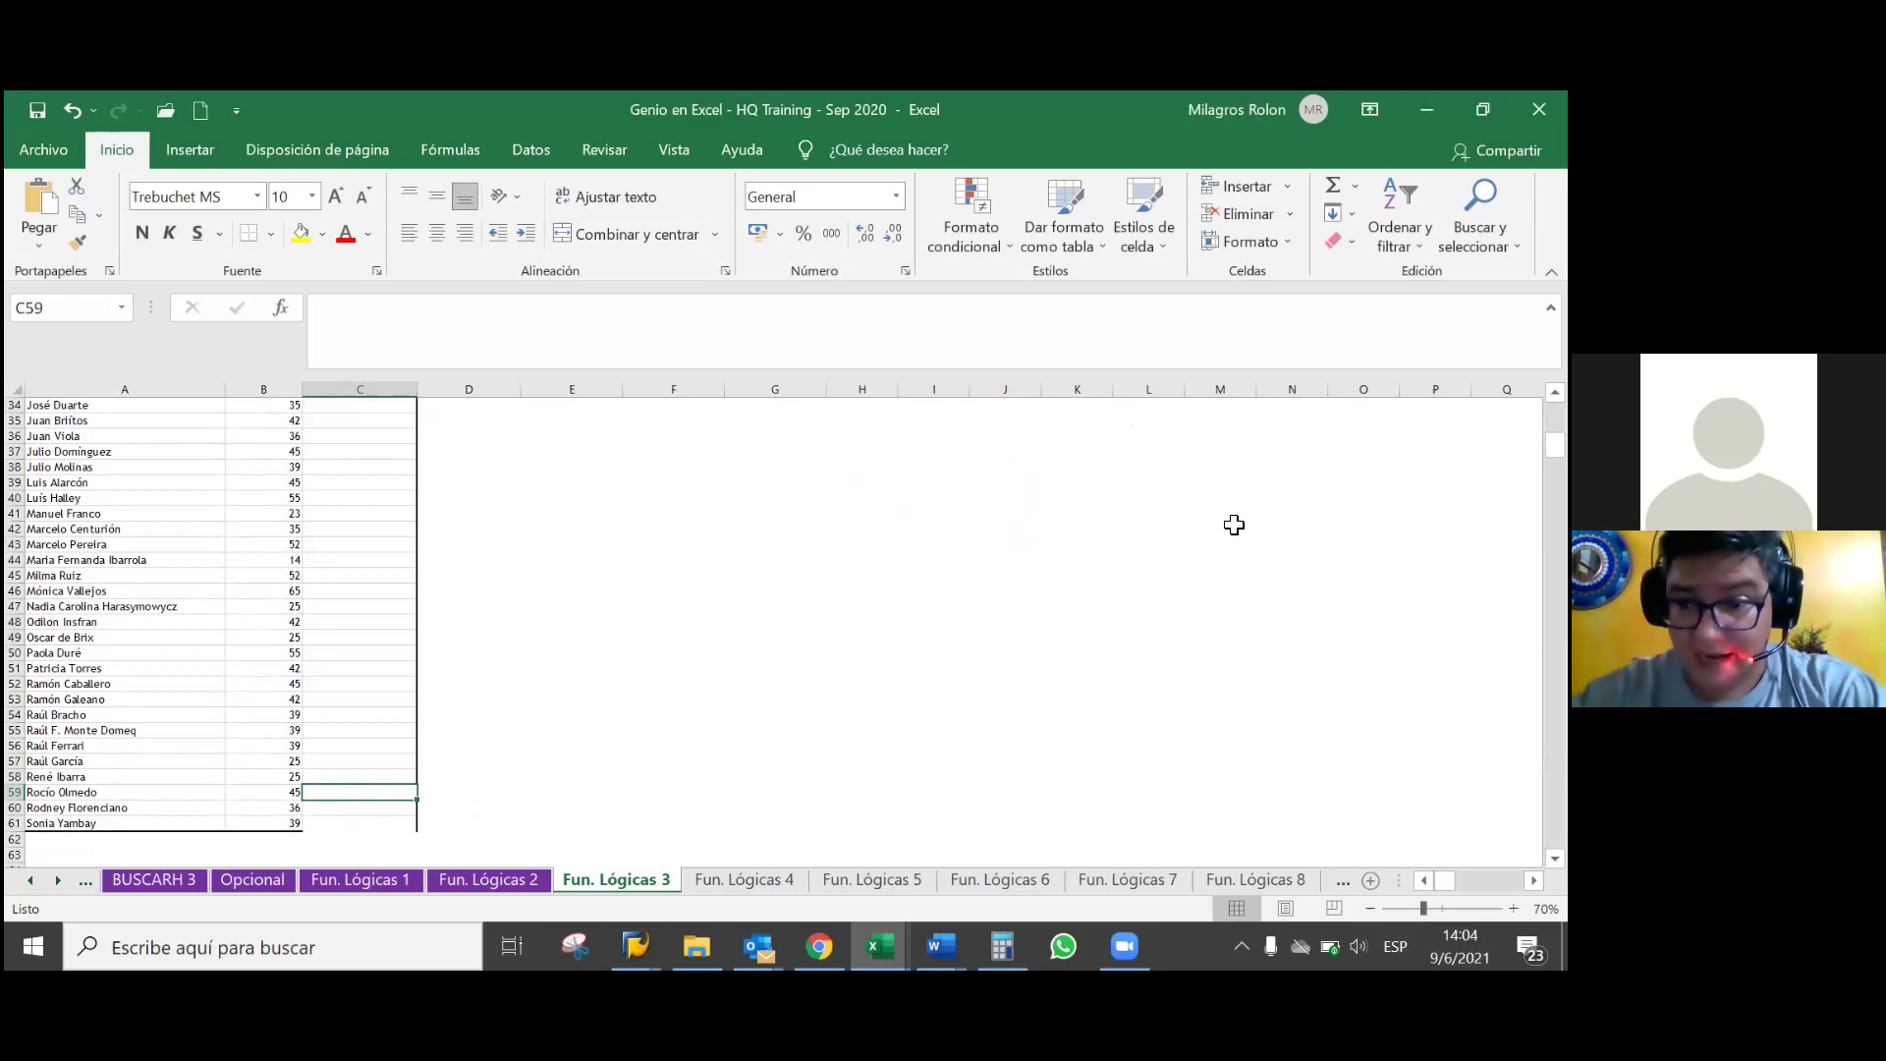
{"action": "scroll", "coordinate": [688, 589], "scroll_direction": "up", "scroll_amount": 11}
{"action": "left_click", "coordinate": [368, 607]}
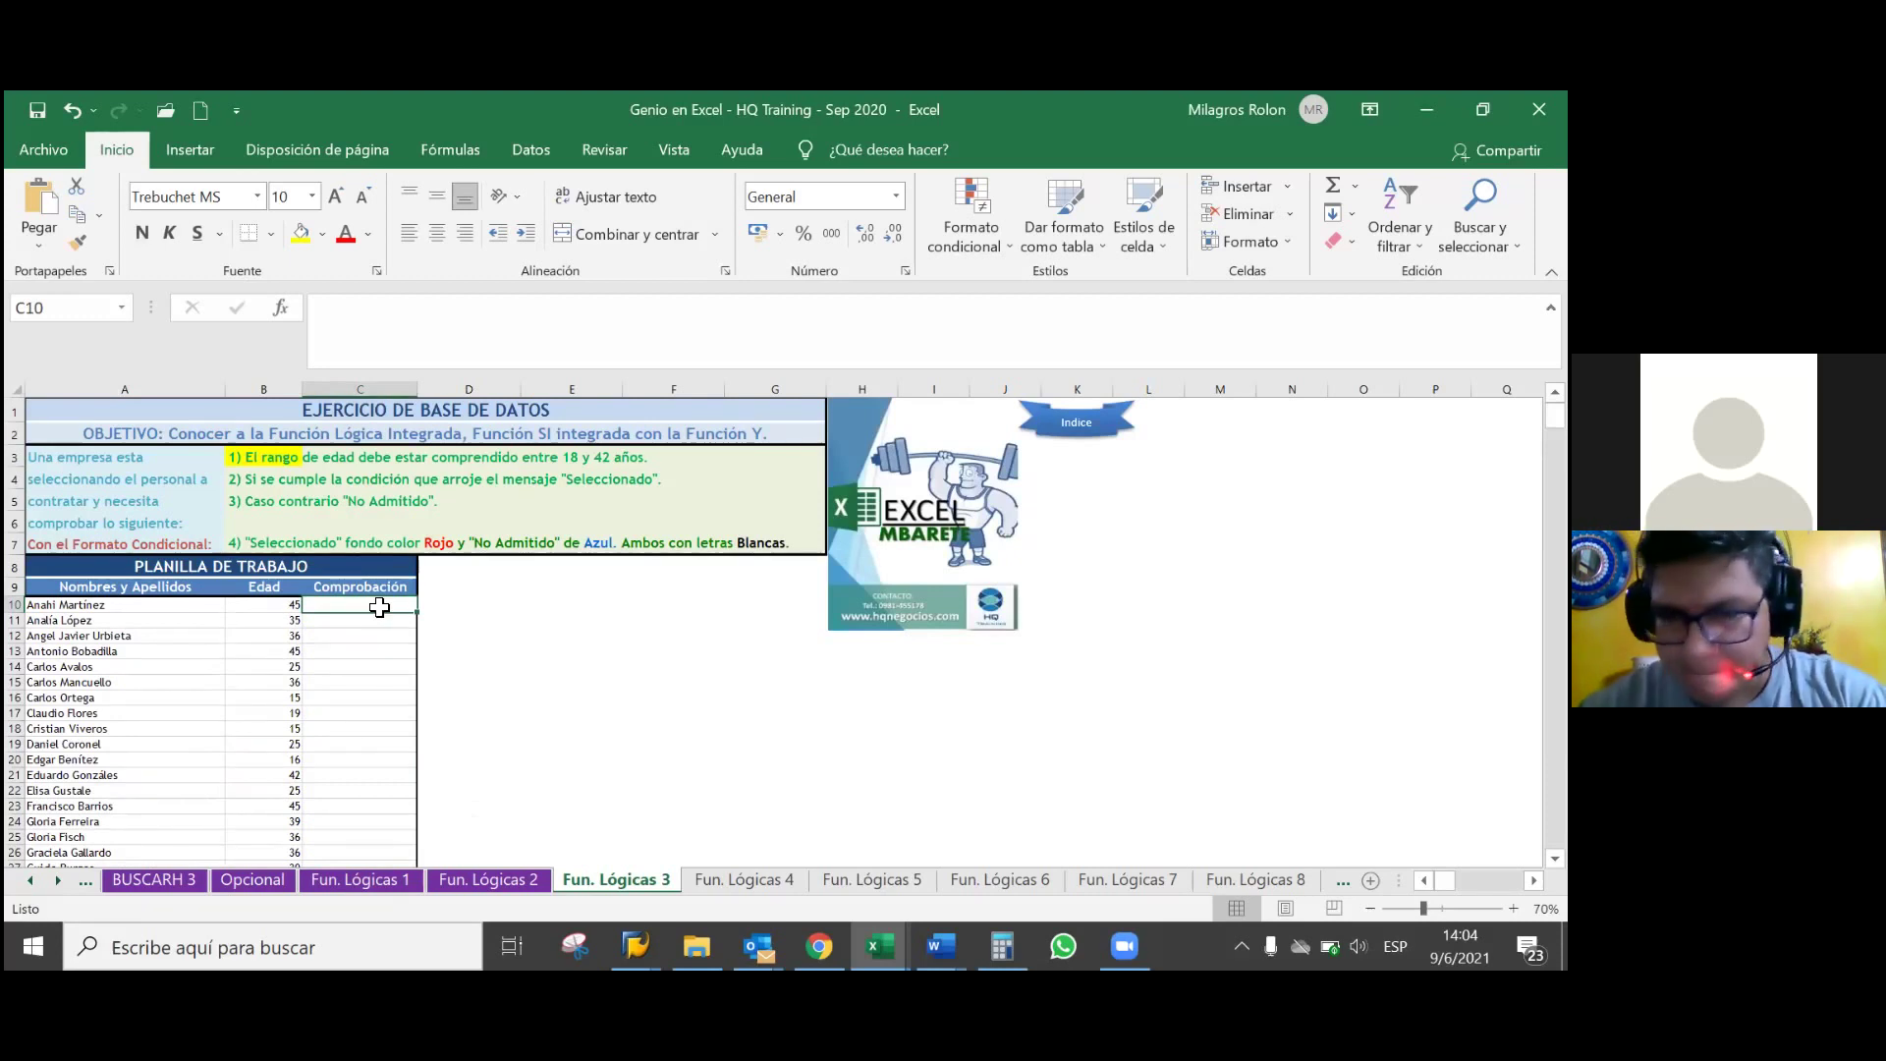
- Enter the title "Respuestas Probables de la función Y" in cell D10
{"action": "left_click", "coordinate": [442, 601]}
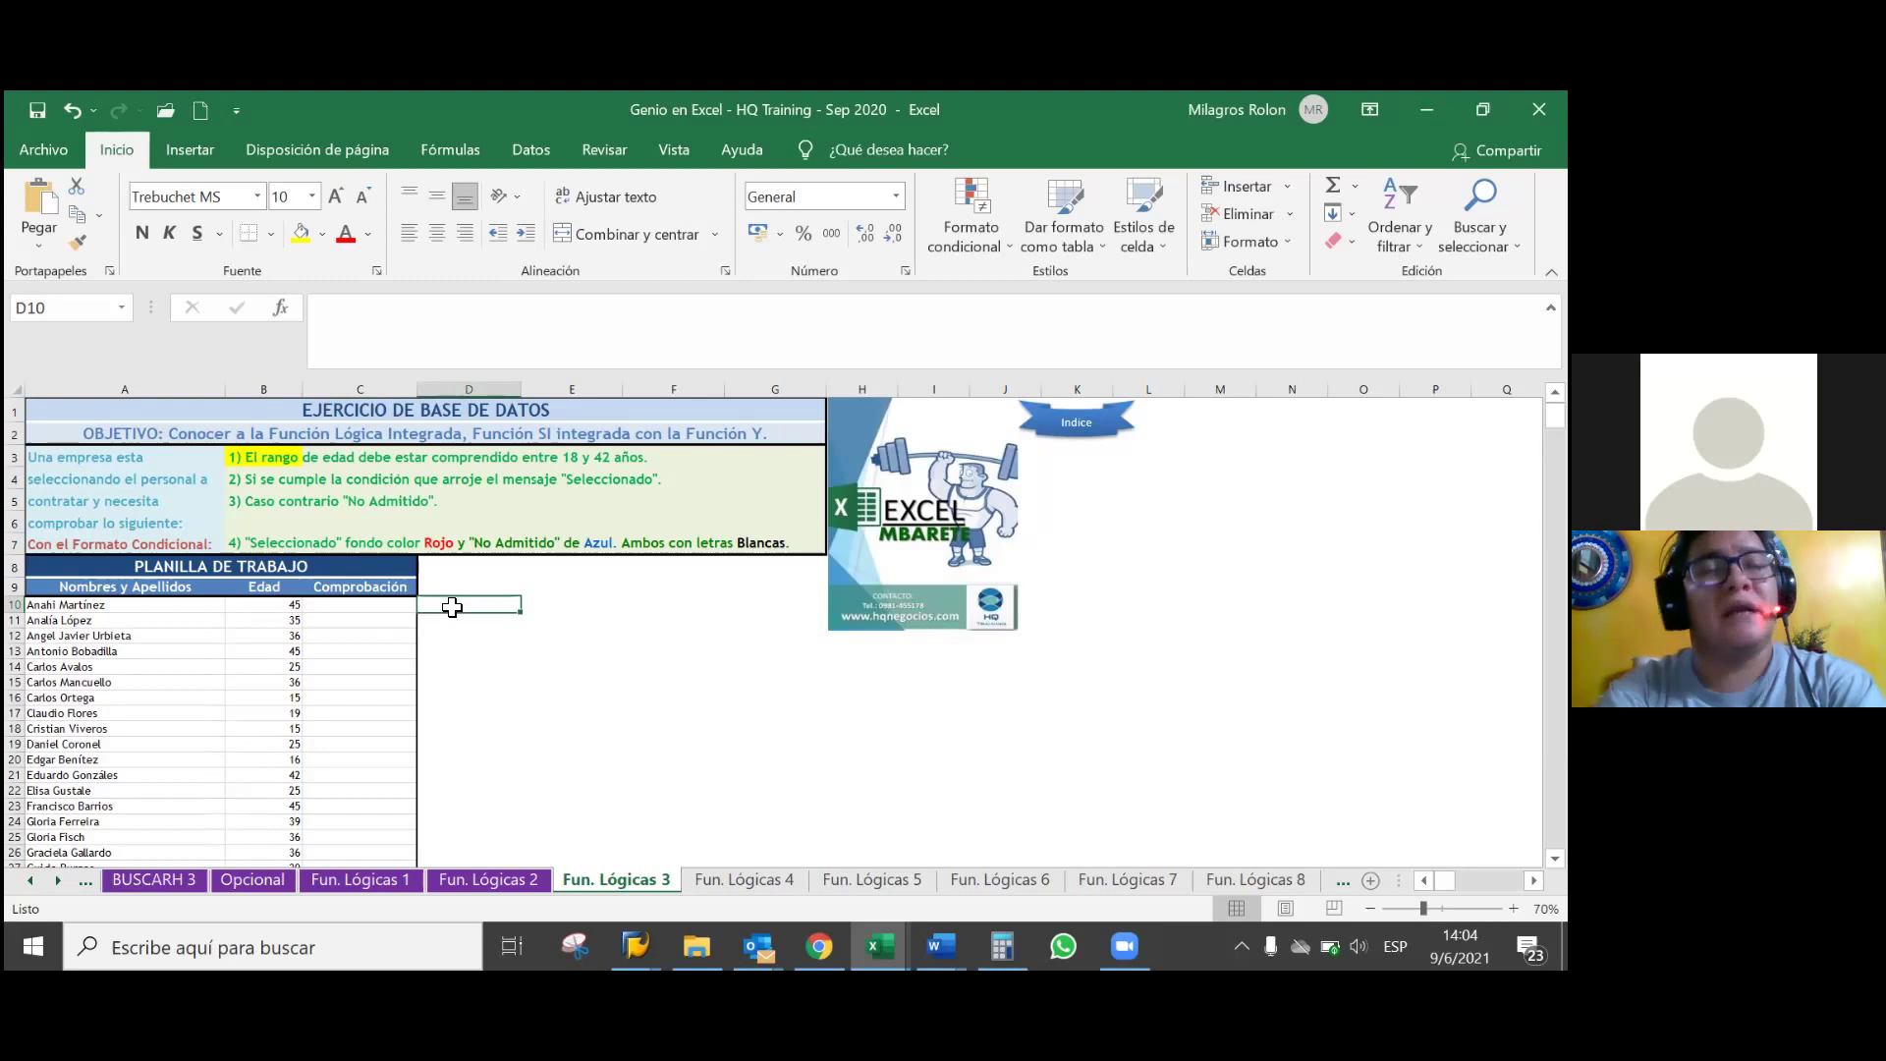
{"action": "type", "text": "Res"}
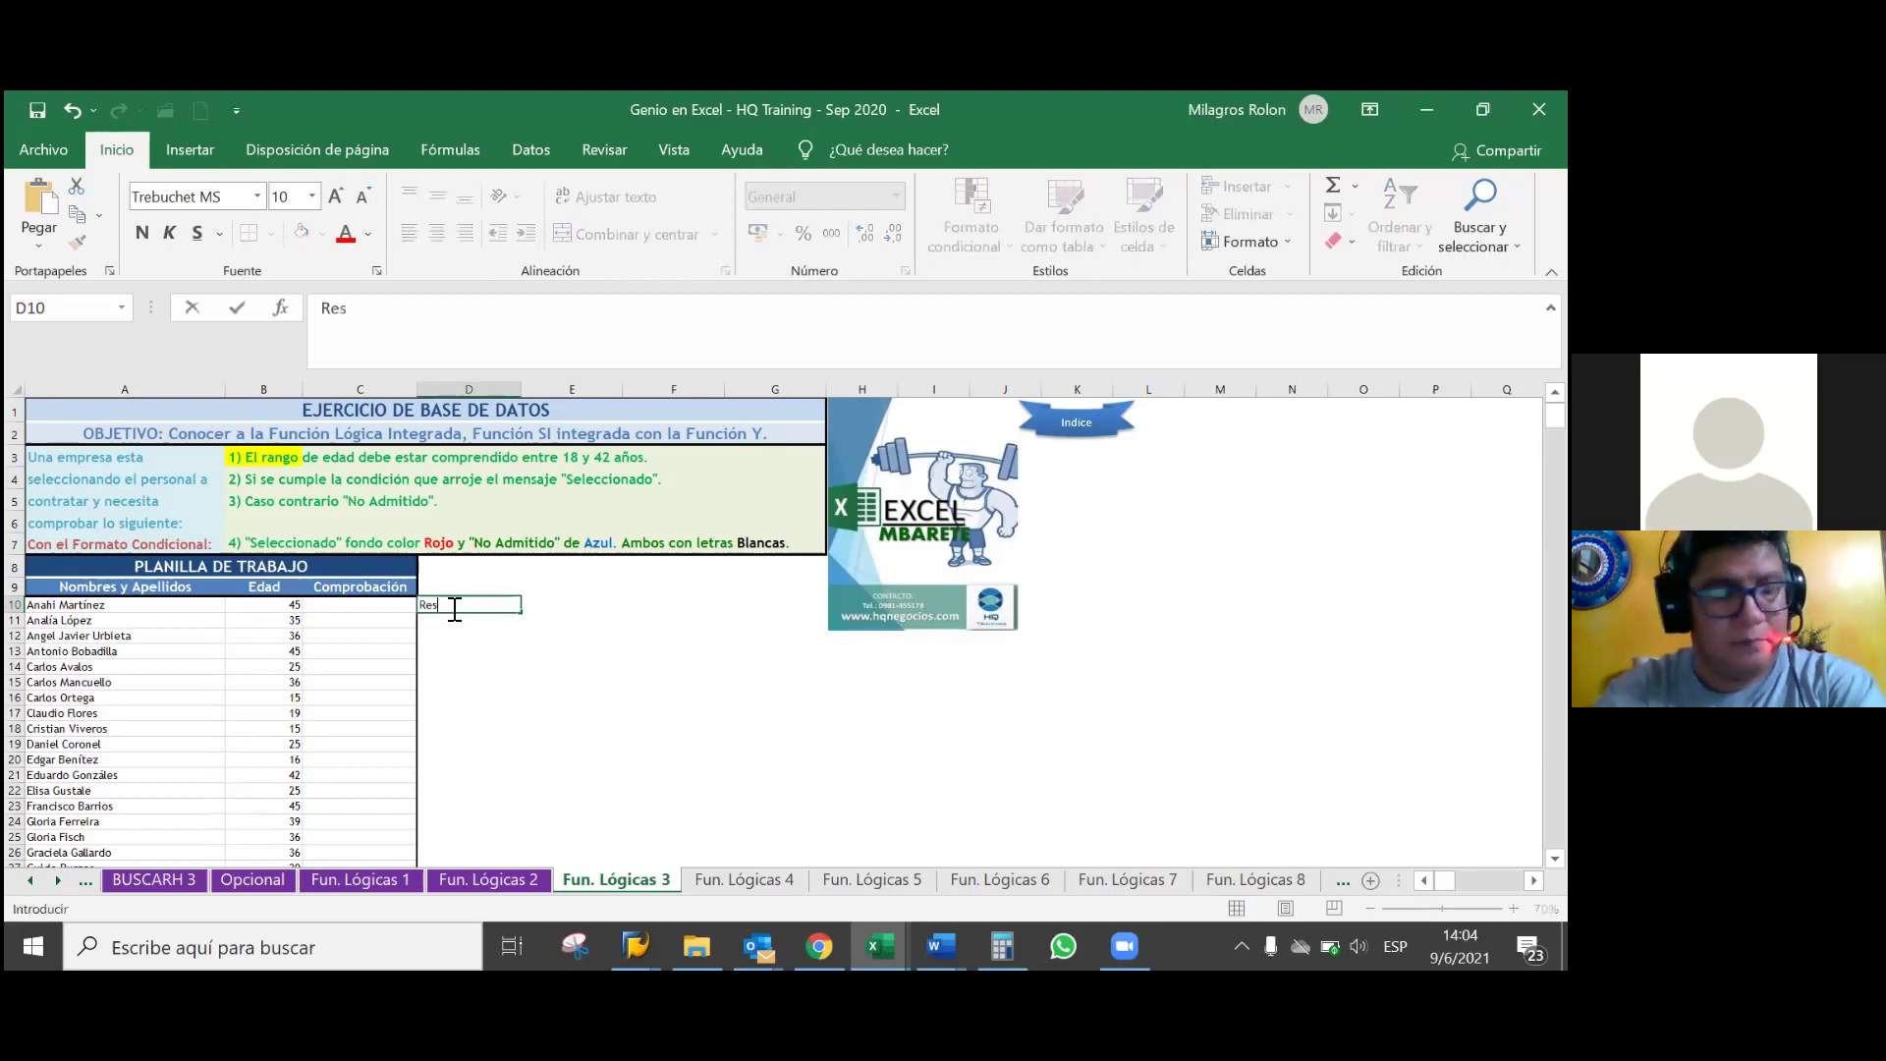
{"action": "type", "text": "puestas"}
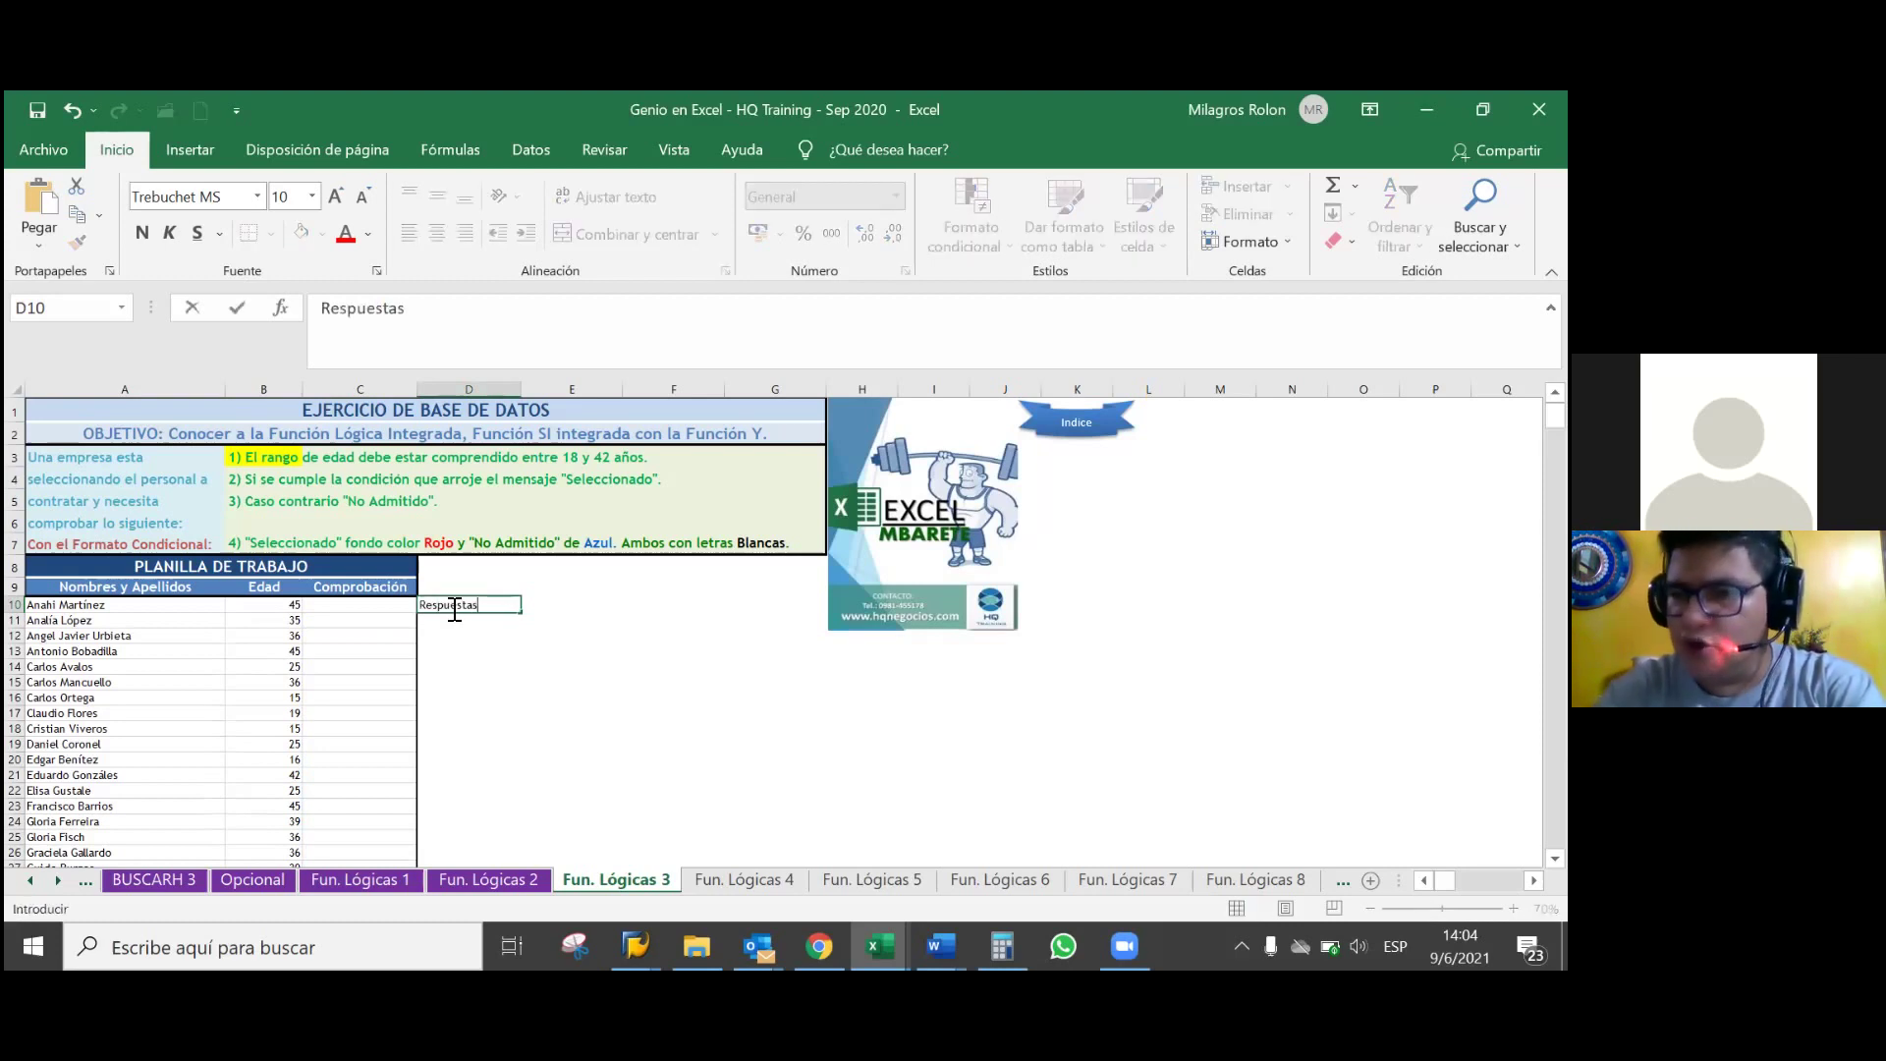
{"action": "type", "text": " Proba"}
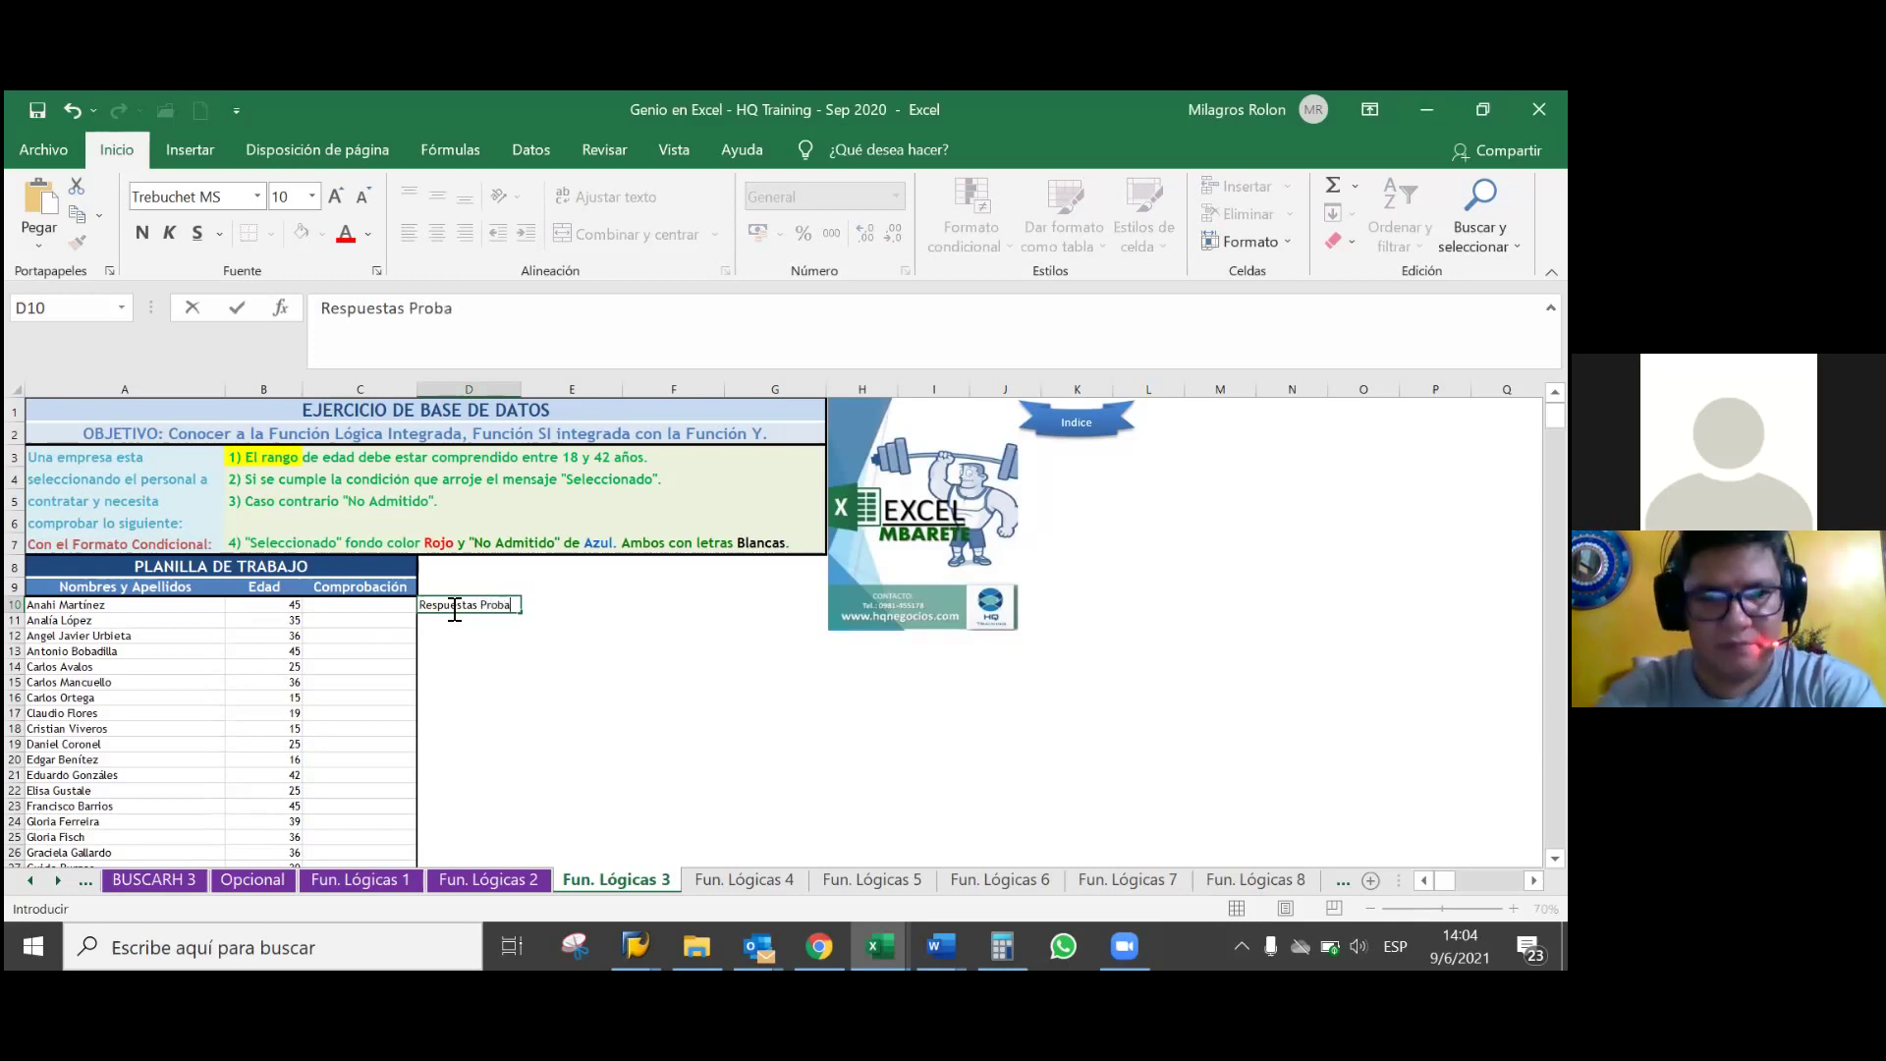
{"action": "type", "text": "bles de la funció"}
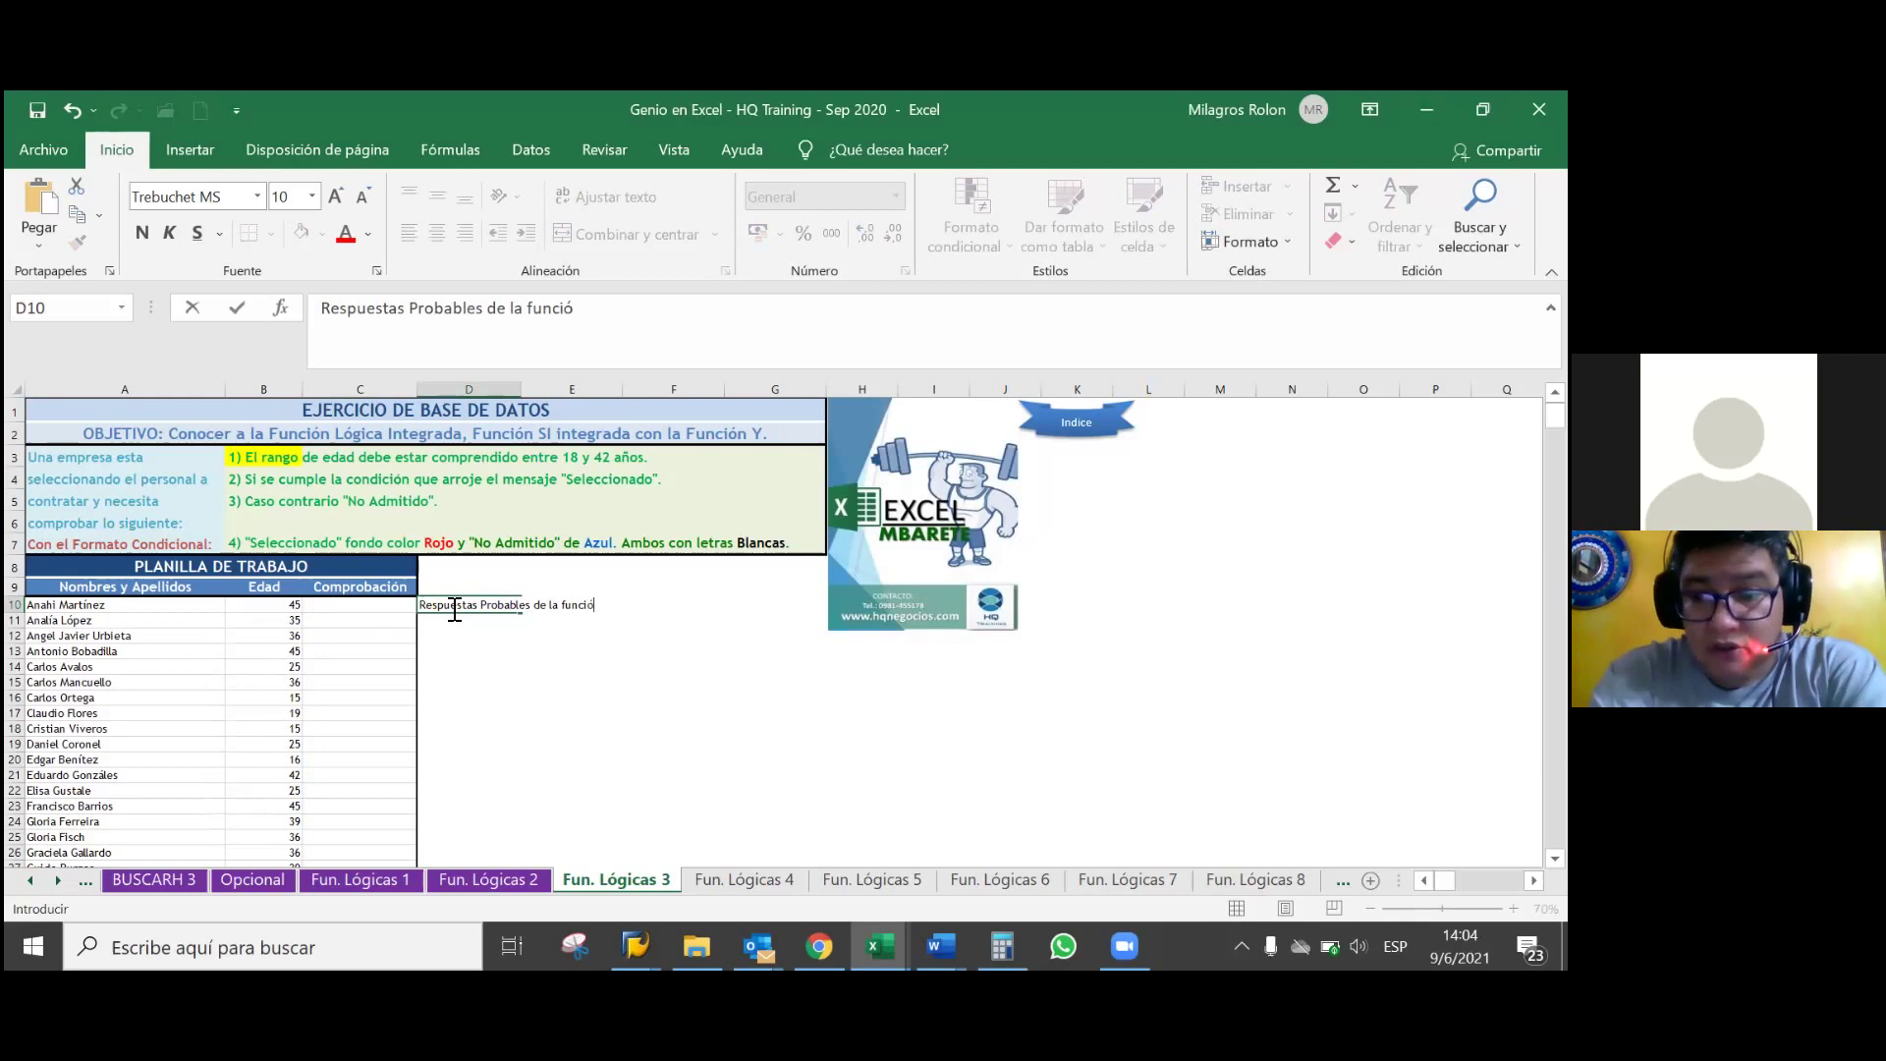
{"action": "type", "text": "n Y"}
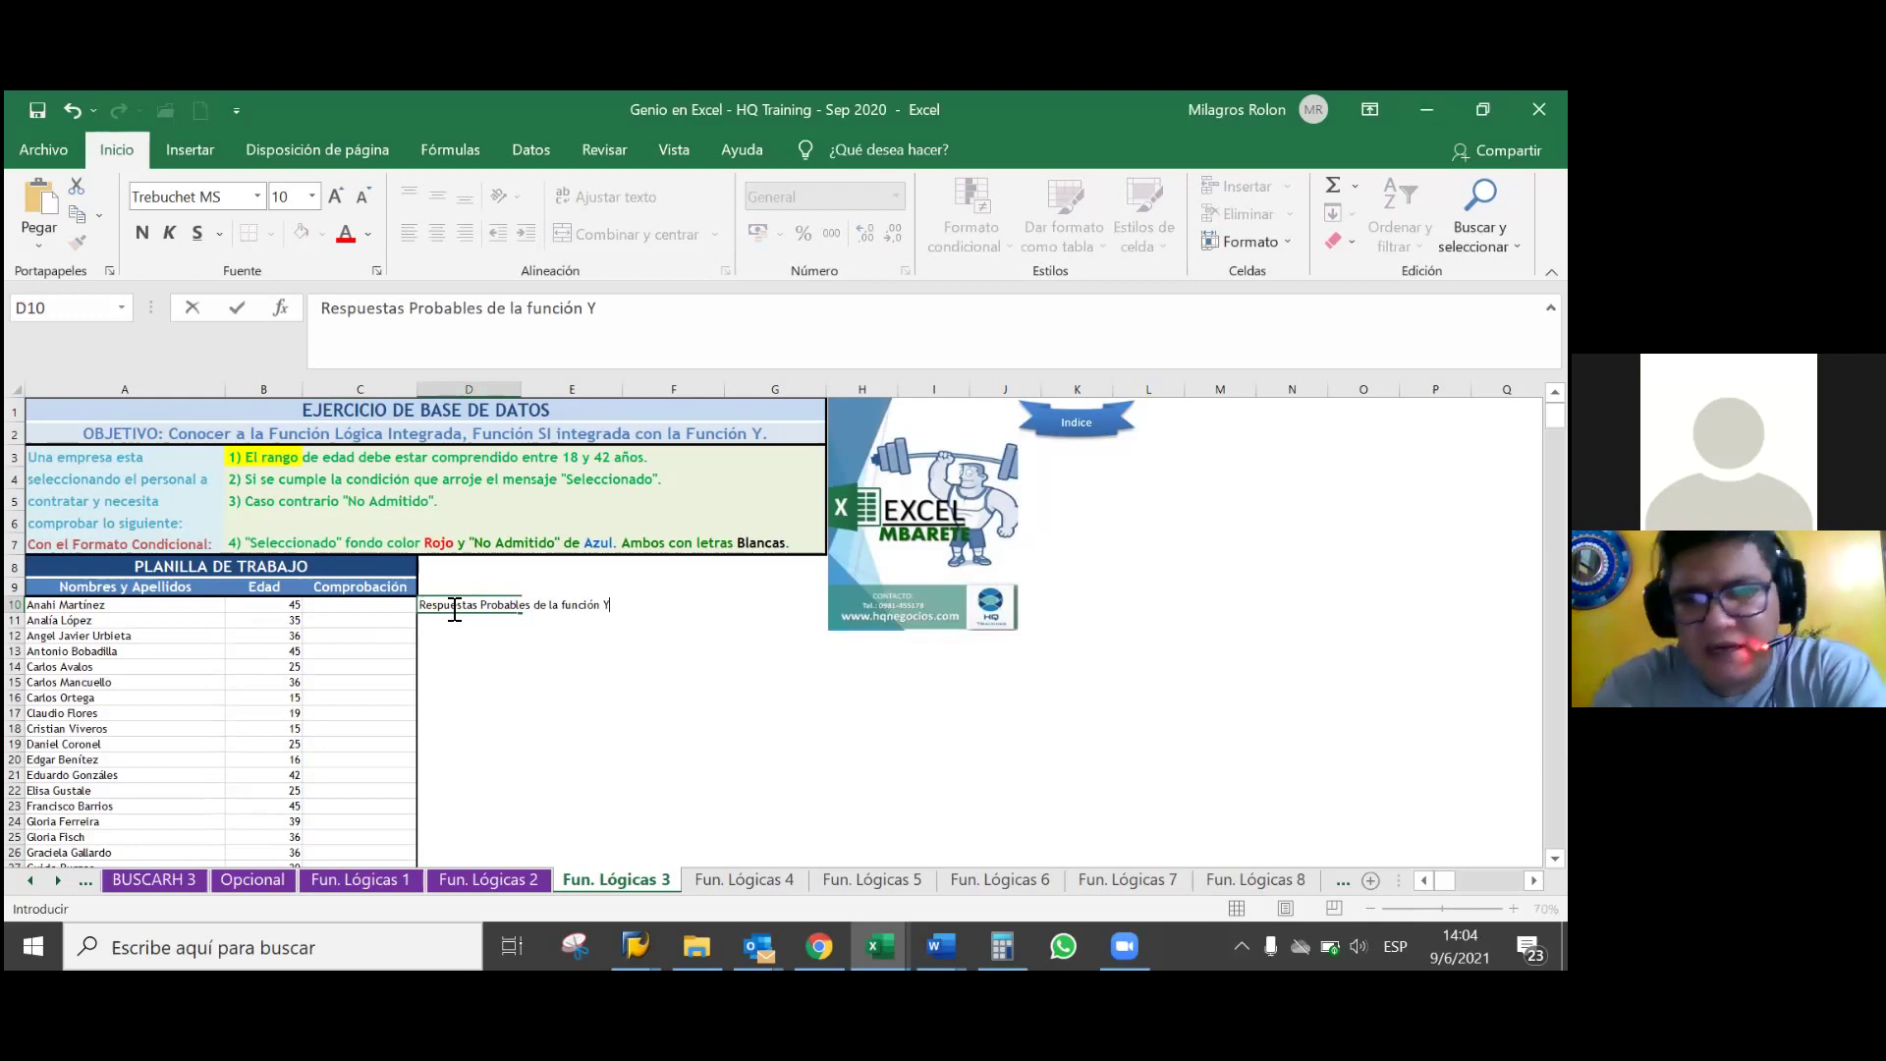
{"action": "key", "text": "Return"}
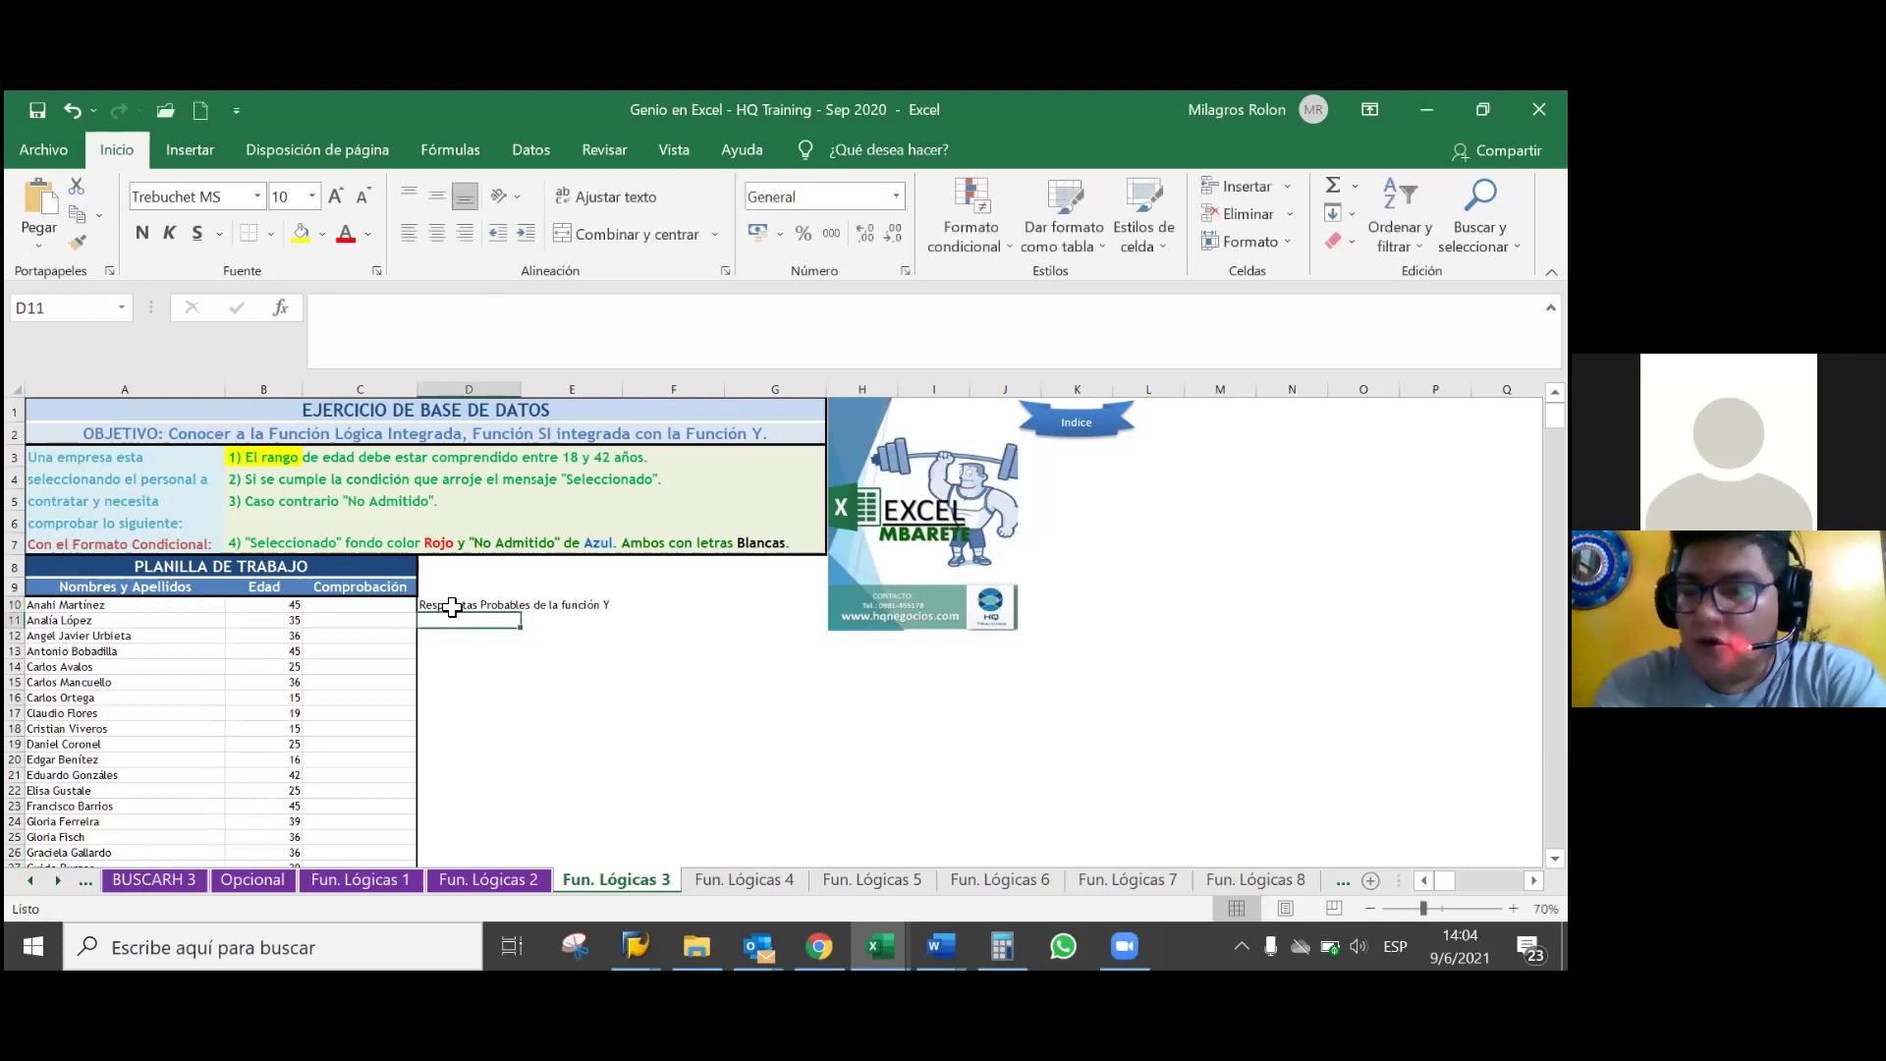
- Enter "Condición 1" in D11 and extend the series through F11 to get Condición 2 and Condición 3
{"action": "type", "text": "Condición 1"}
{"action": "key", "text": "Return"}
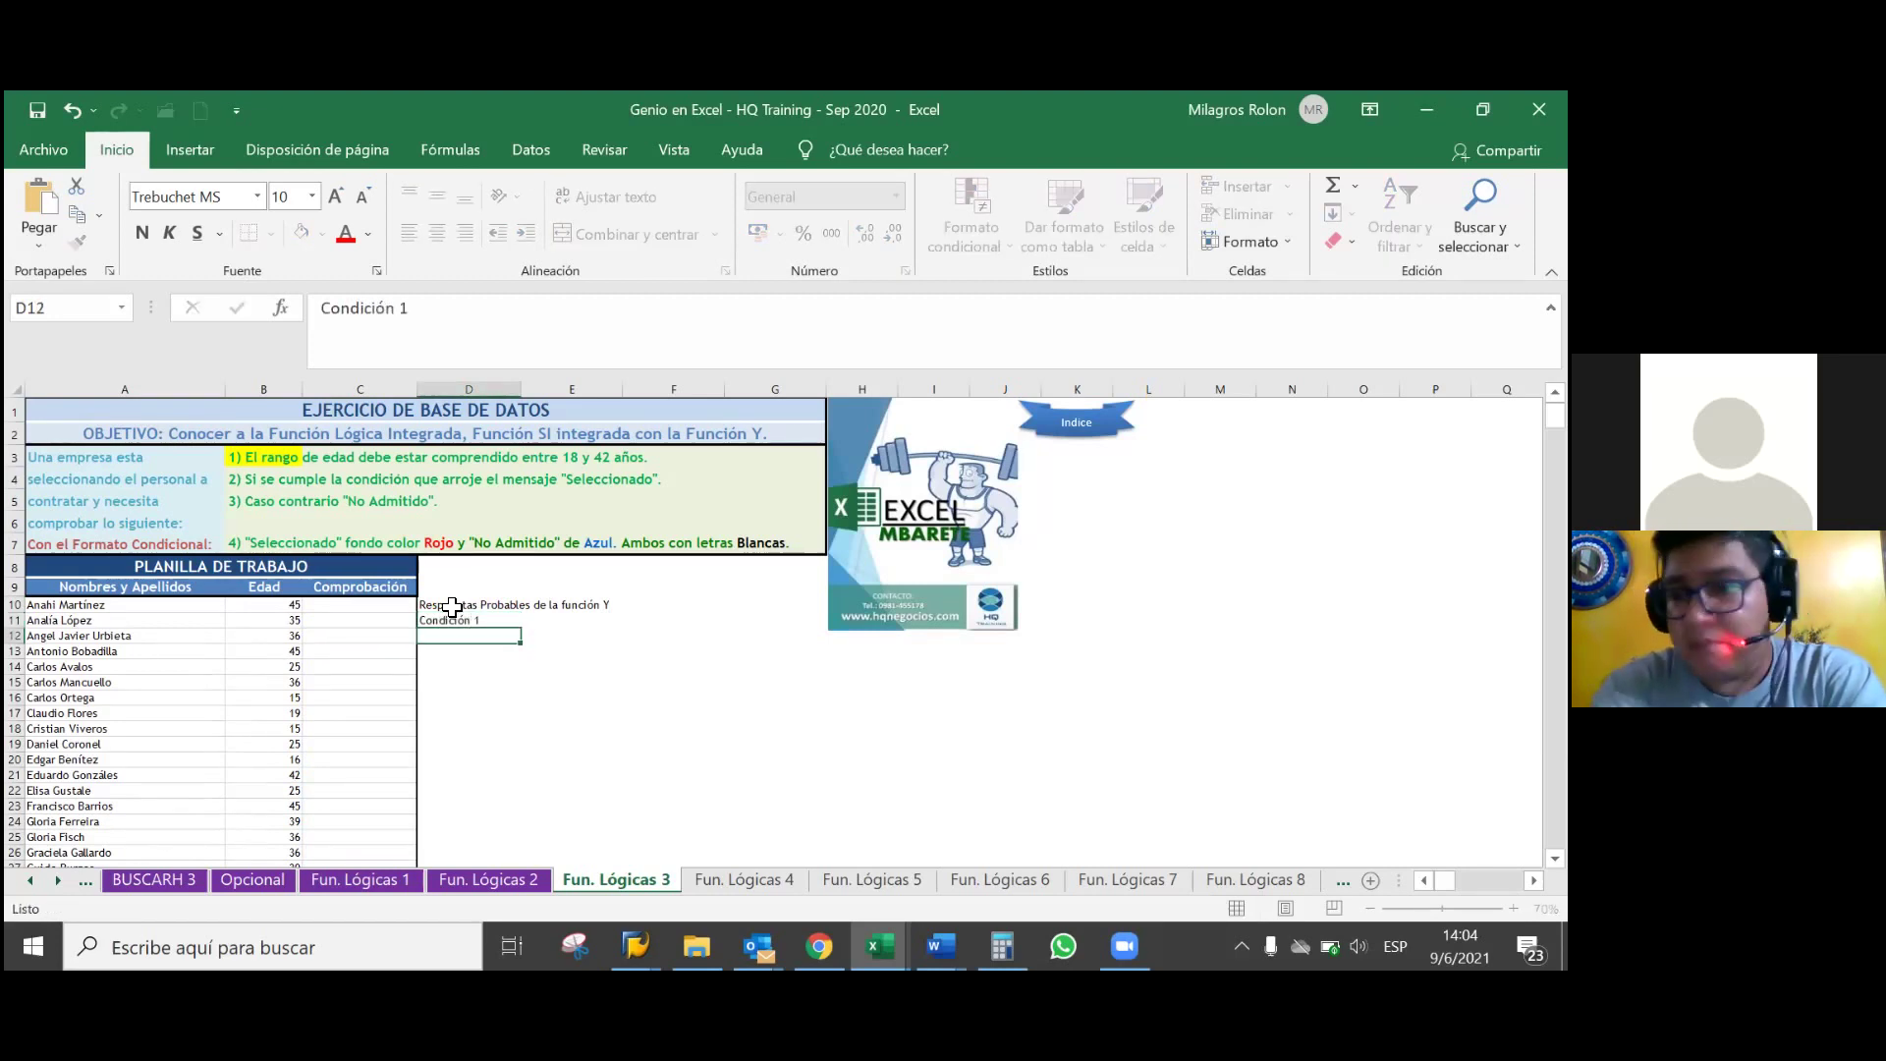
{"action": "left_click", "coordinate": [486, 620]}
{"action": "left_click_drag", "start_coordinate": [526, 631], "coordinate": [703, 633]}
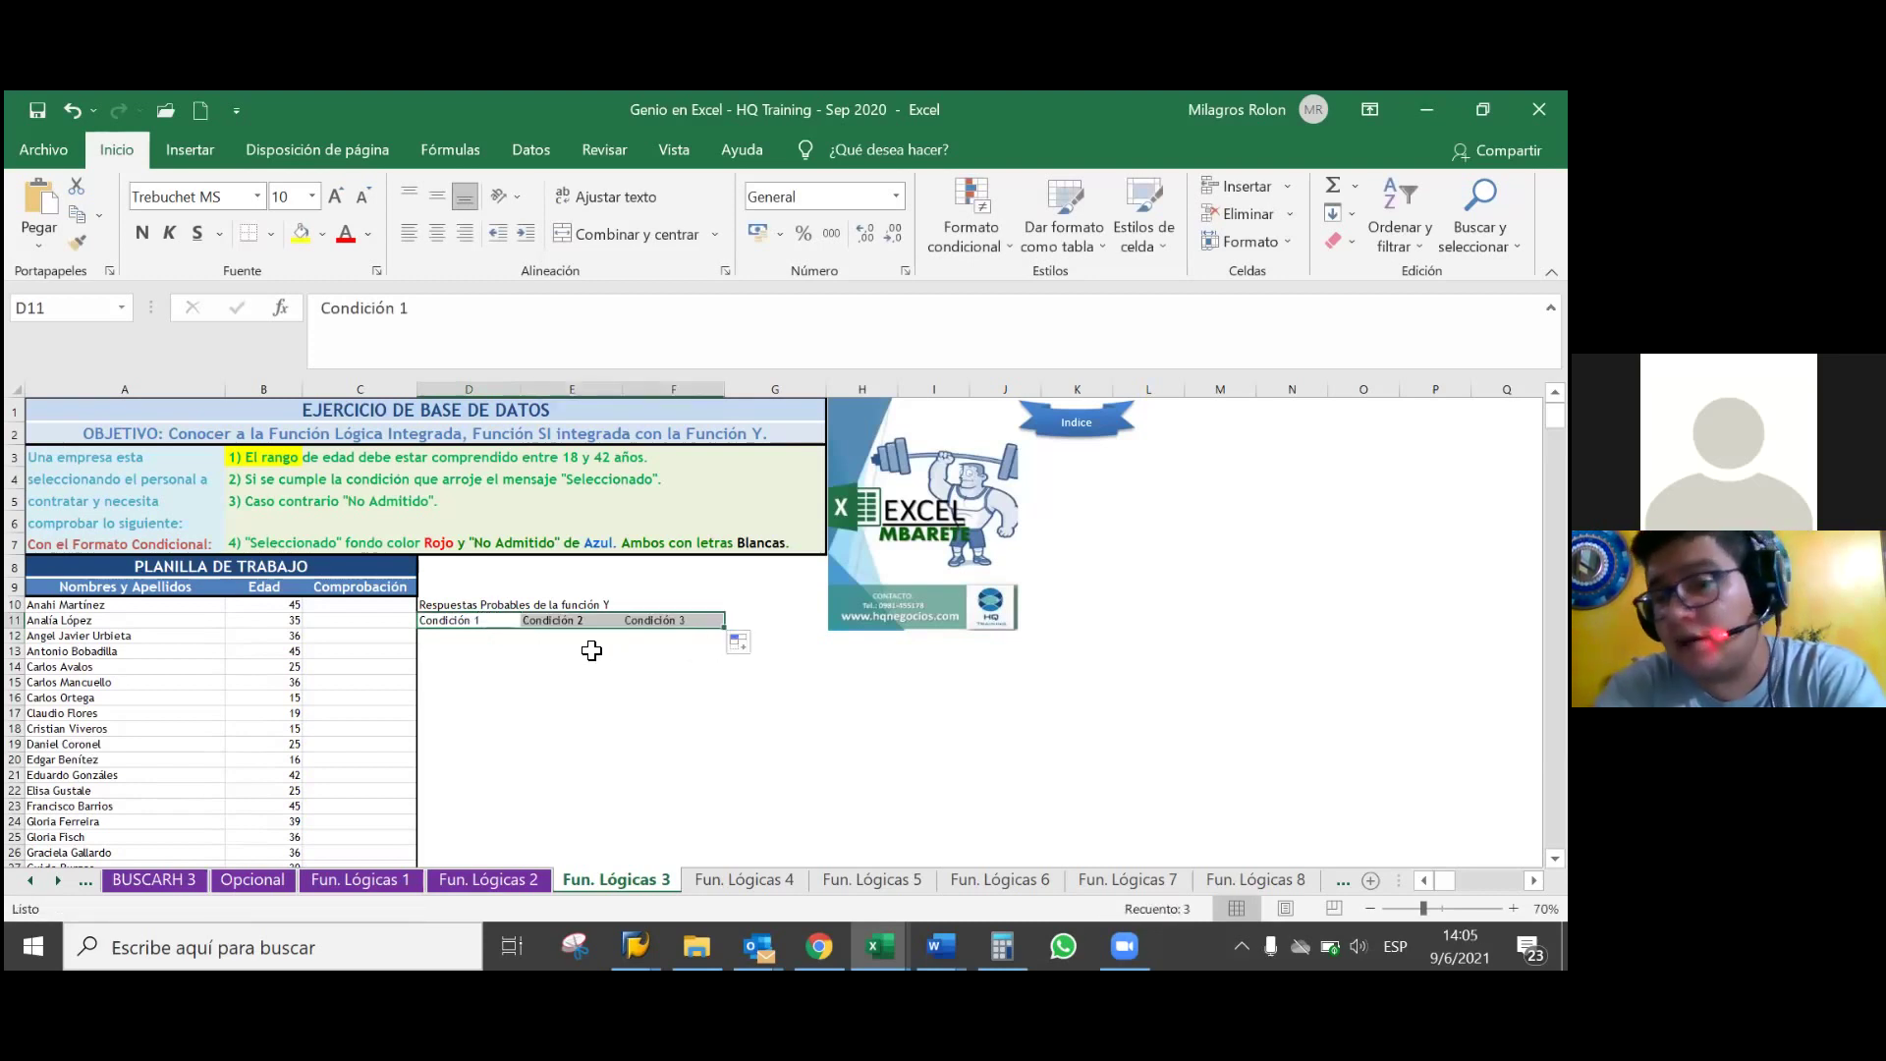
- Enter the heading "Respuesta Final" in G11 and move the Excel Mbarete picture away from the table, below the Indice shape
{"action": "left_click", "coordinate": [745, 620]}
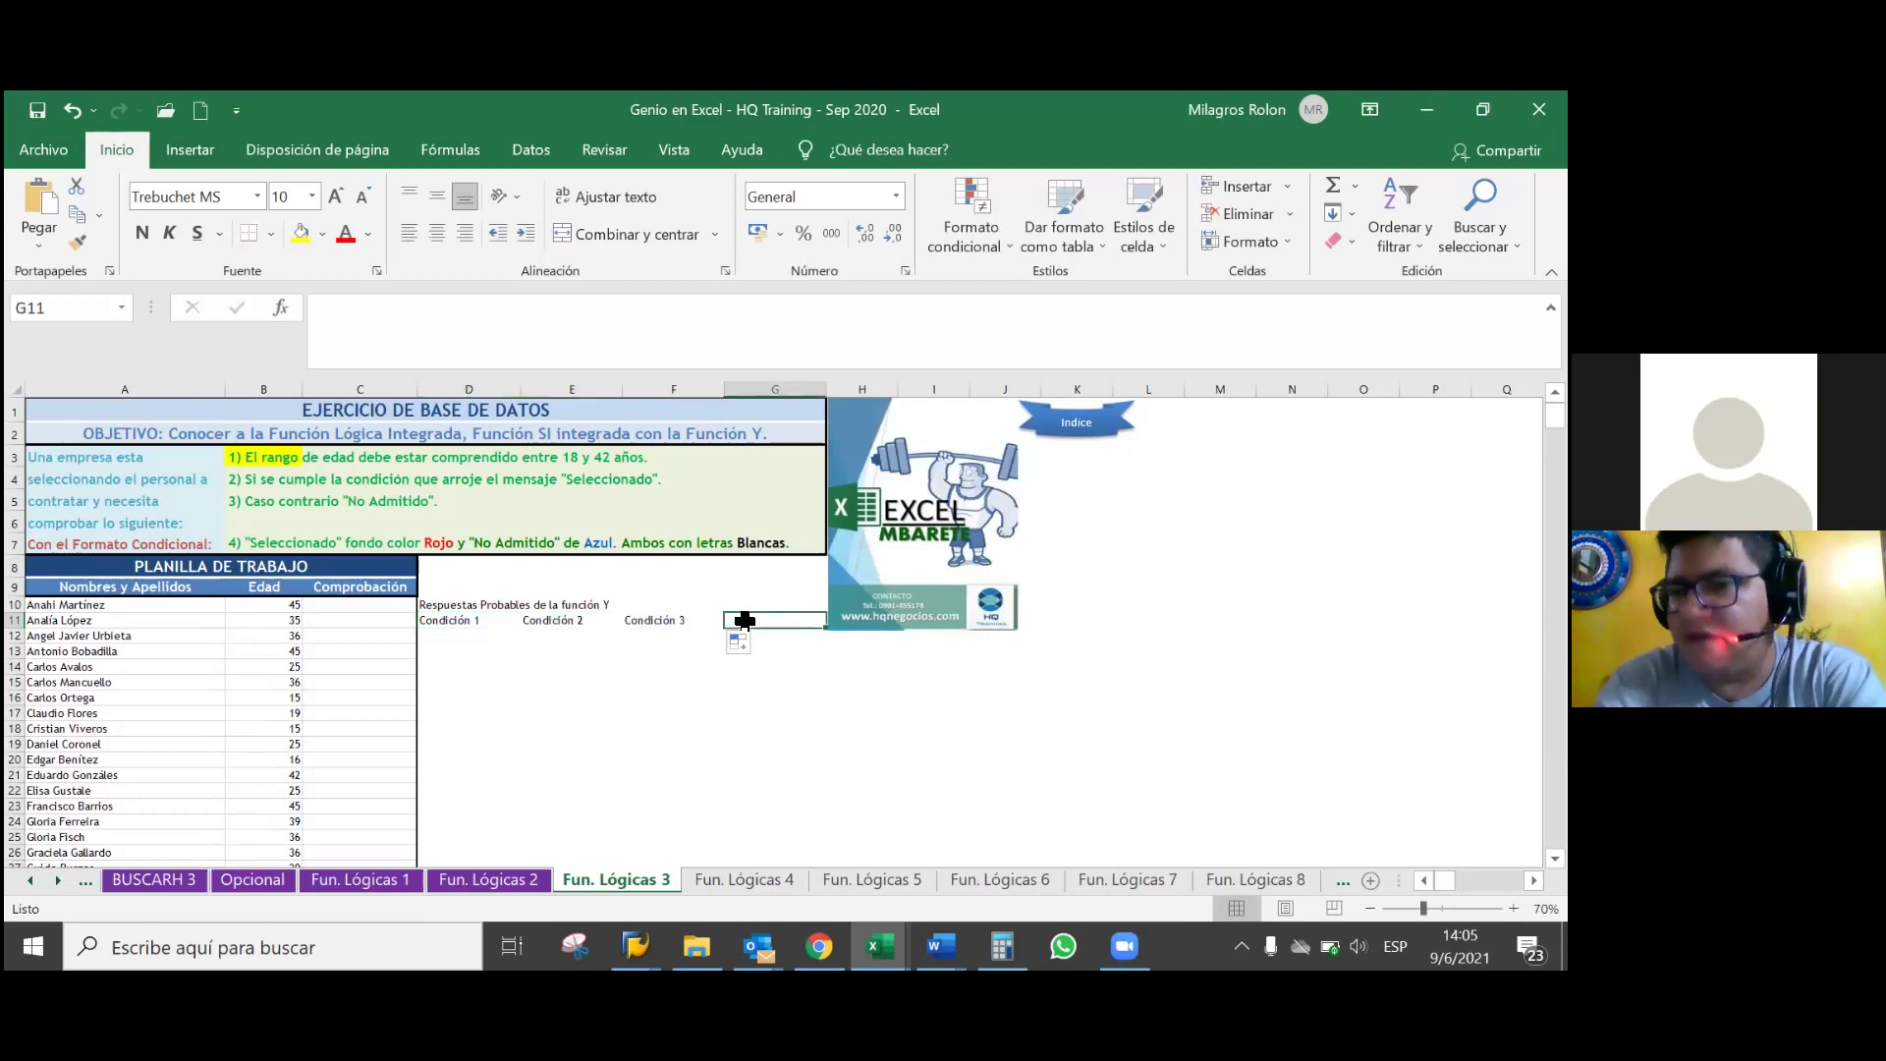
{"action": "type", "text": "Resp"}
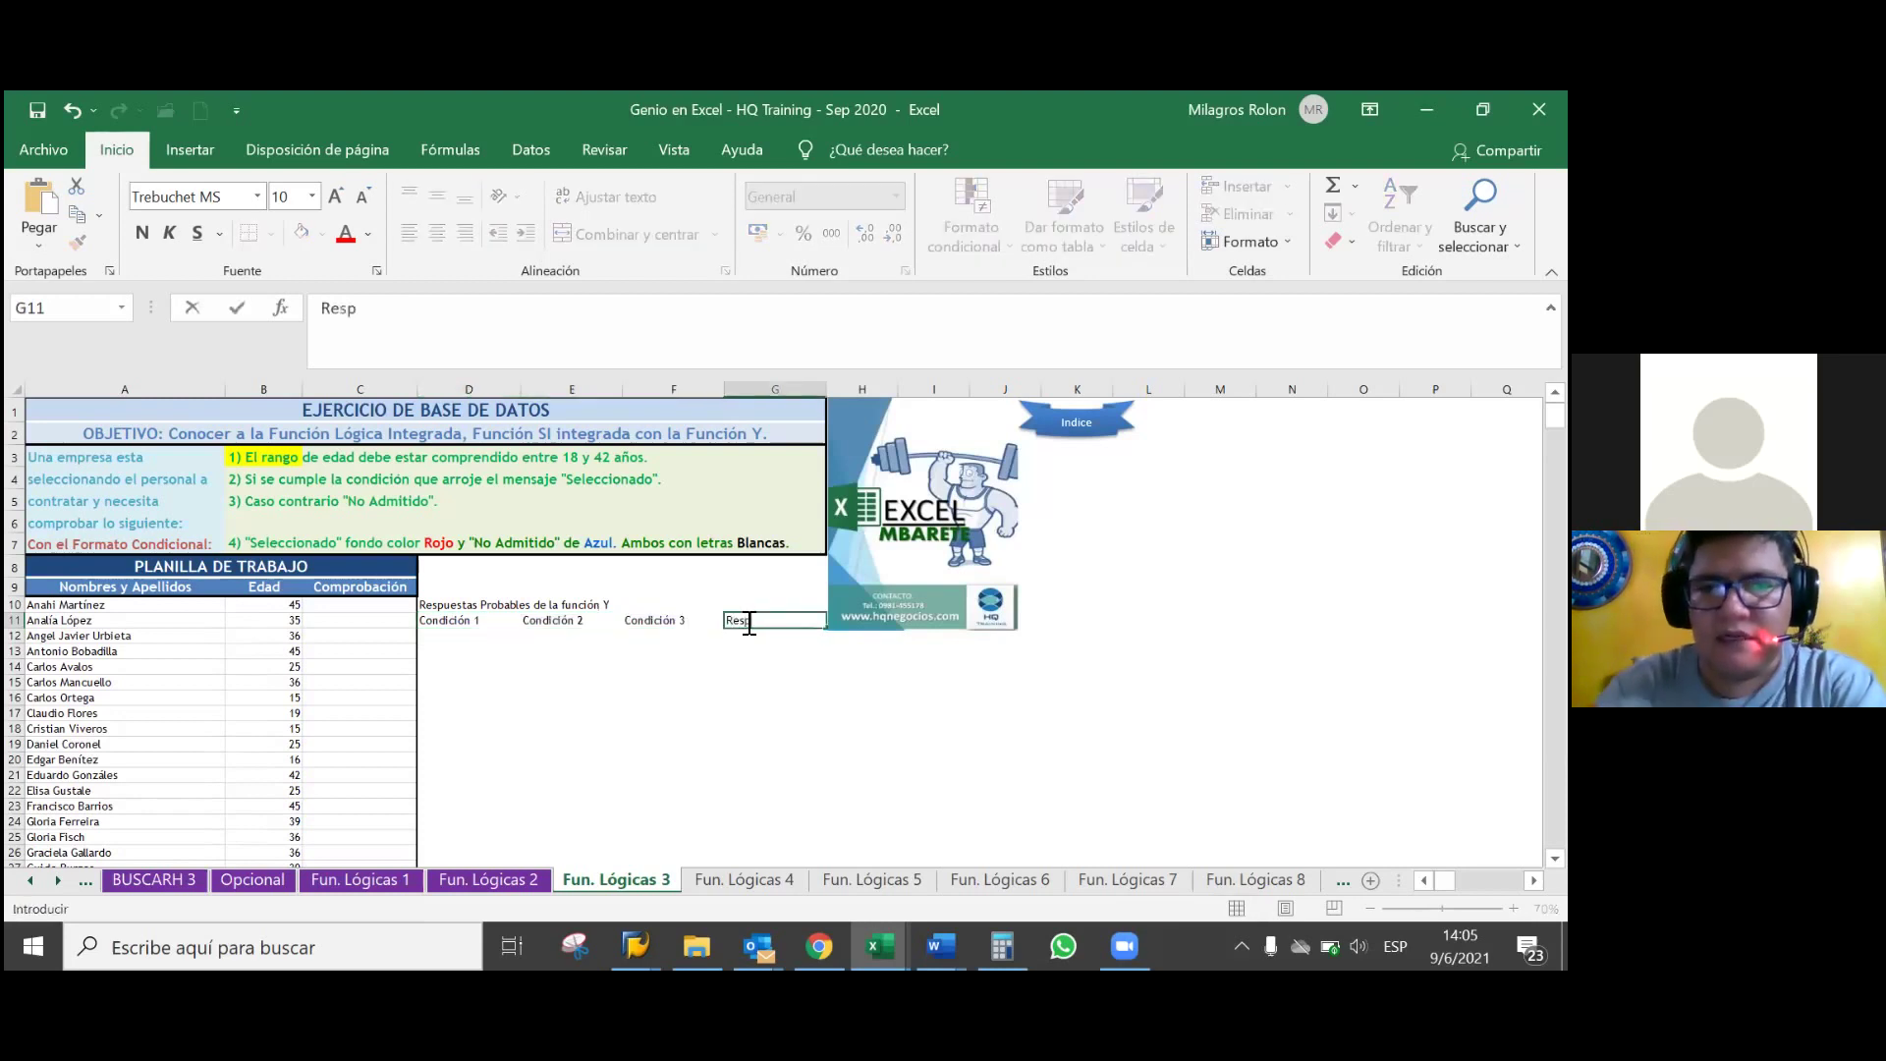
{"action": "type", "text": "uesta Final"}
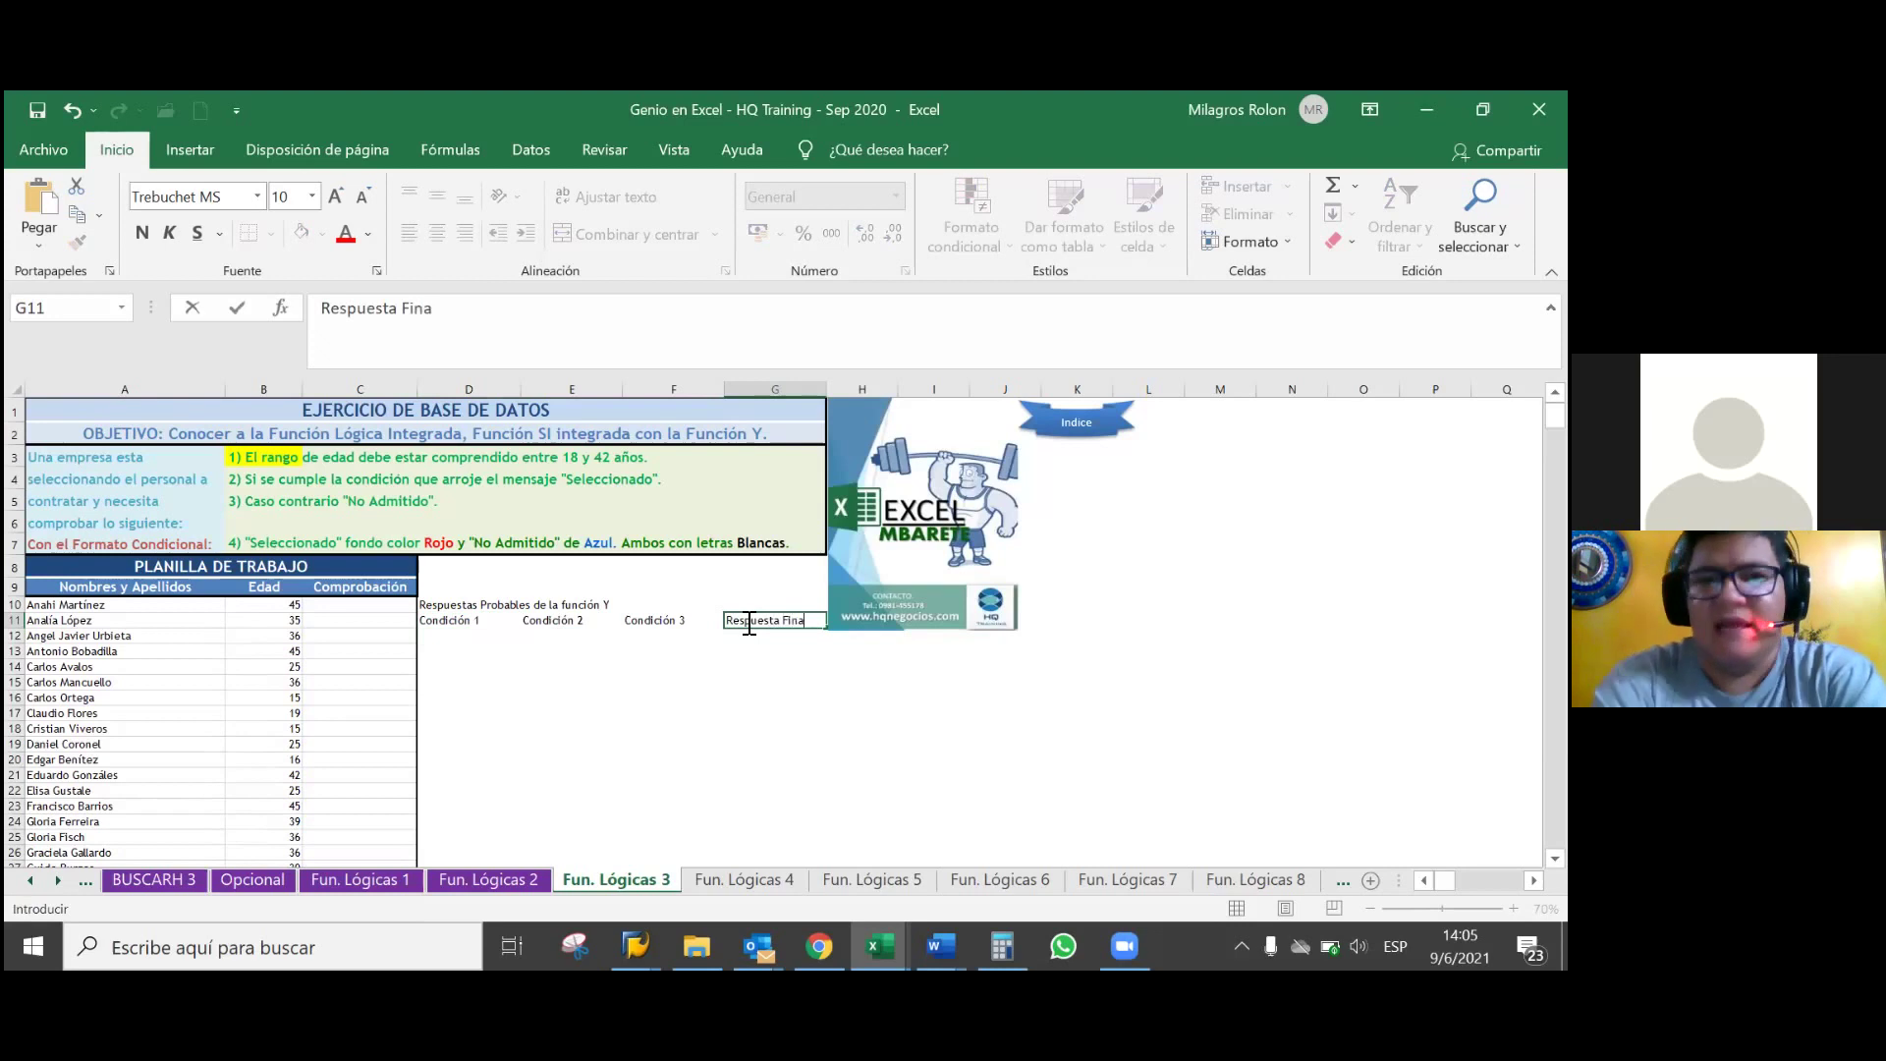
{"action": "key", "text": "Return"}
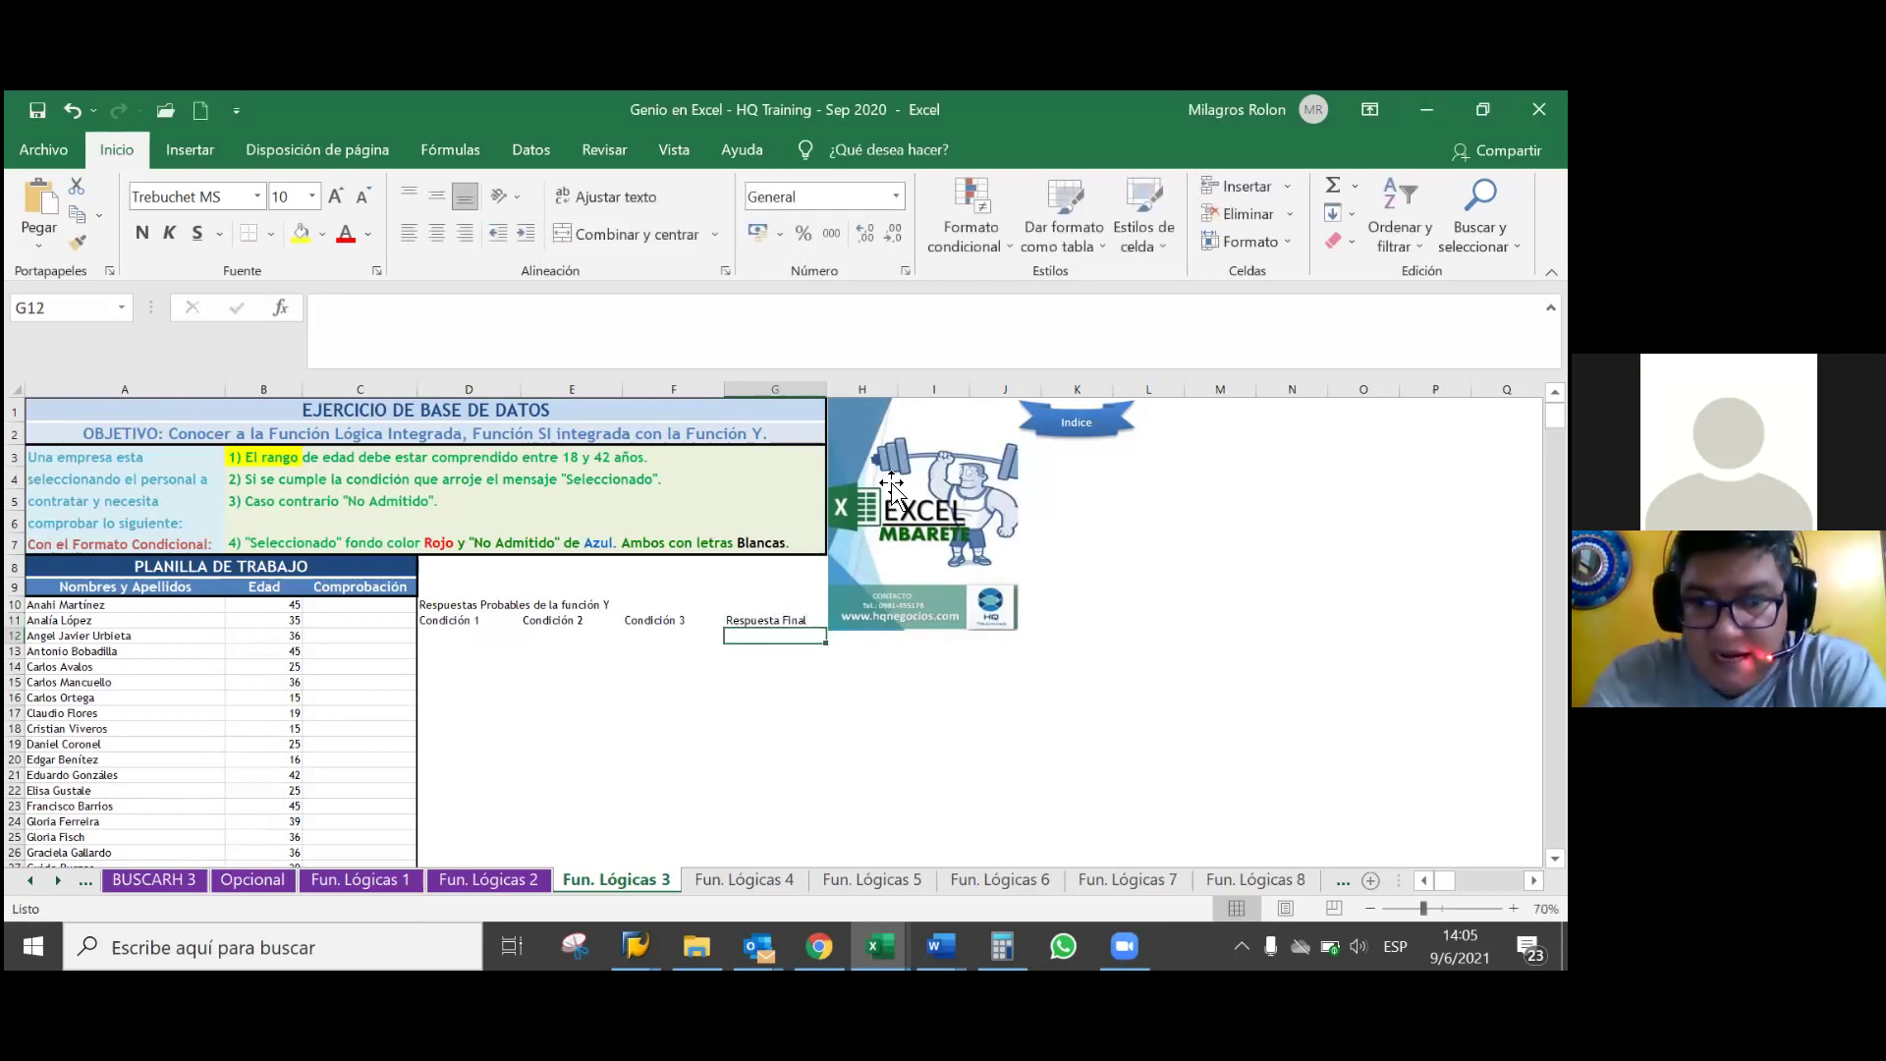
{"action": "left_click_drag", "start_coordinate": [919, 496], "coordinate": [1071, 560]}
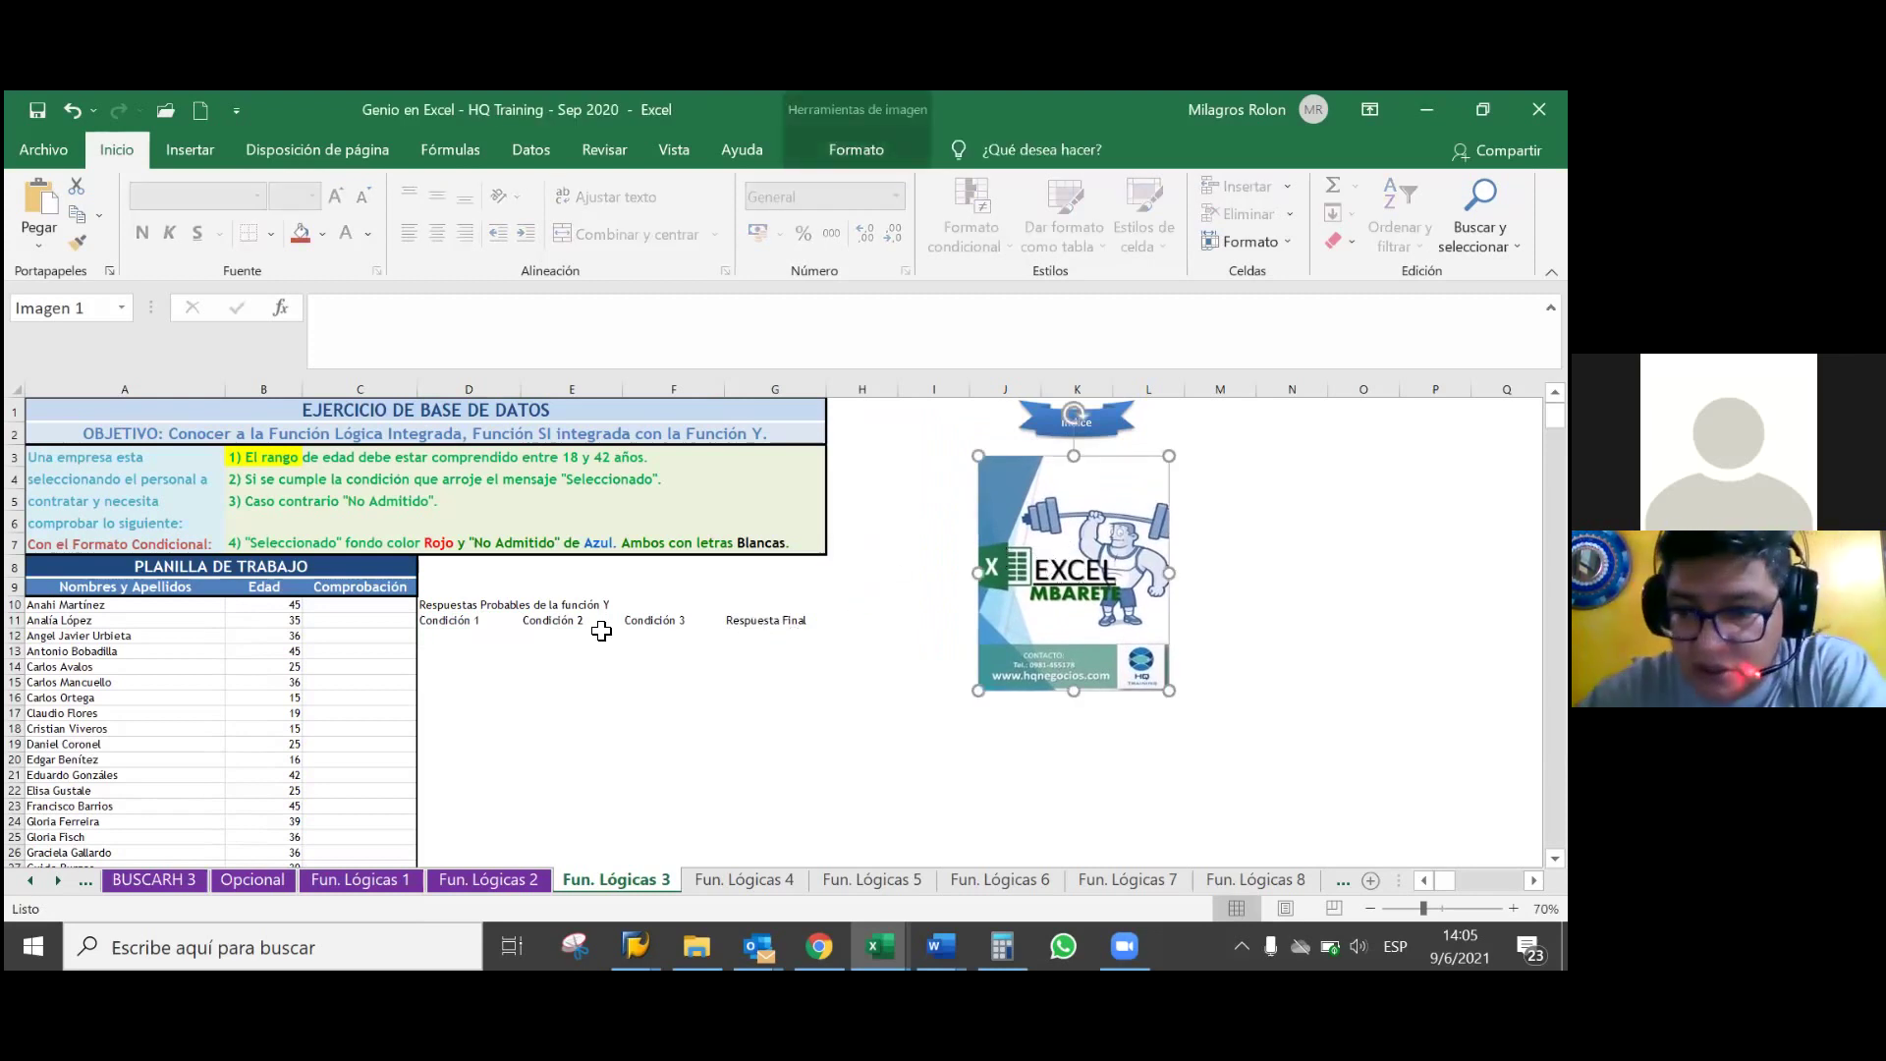
- Review the title in D10 and the condition and final answer headings in D11:G11
{"action": "left_click", "coordinate": [466, 619]}
{"action": "left_click_drag", "start_coordinate": [465, 618], "coordinate": [761, 620]}
{"action": "left_click", "coordinate": [654, 648]}
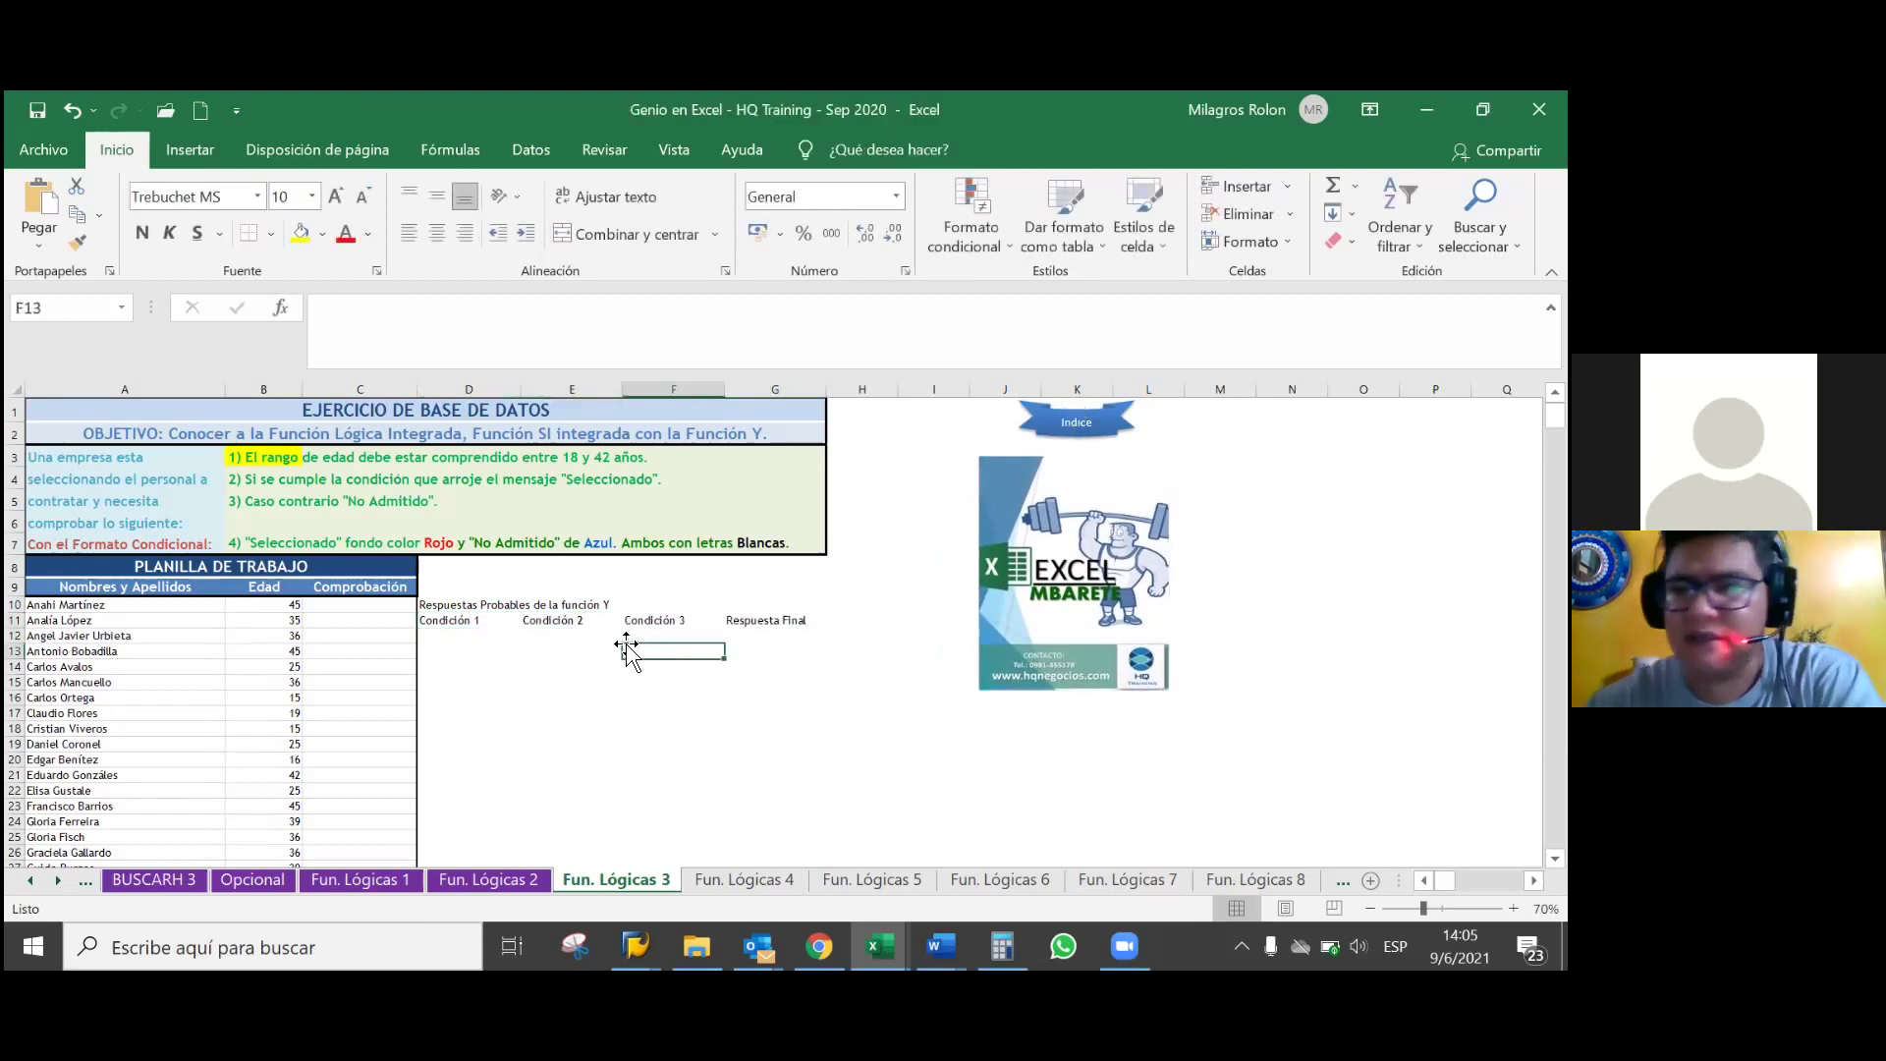
{"action": "left_click", "coordinate": [491, 608]}
{"action": "left_click_drag", "start_coordinate": [492, 608], "coordinate": [619, 603]}
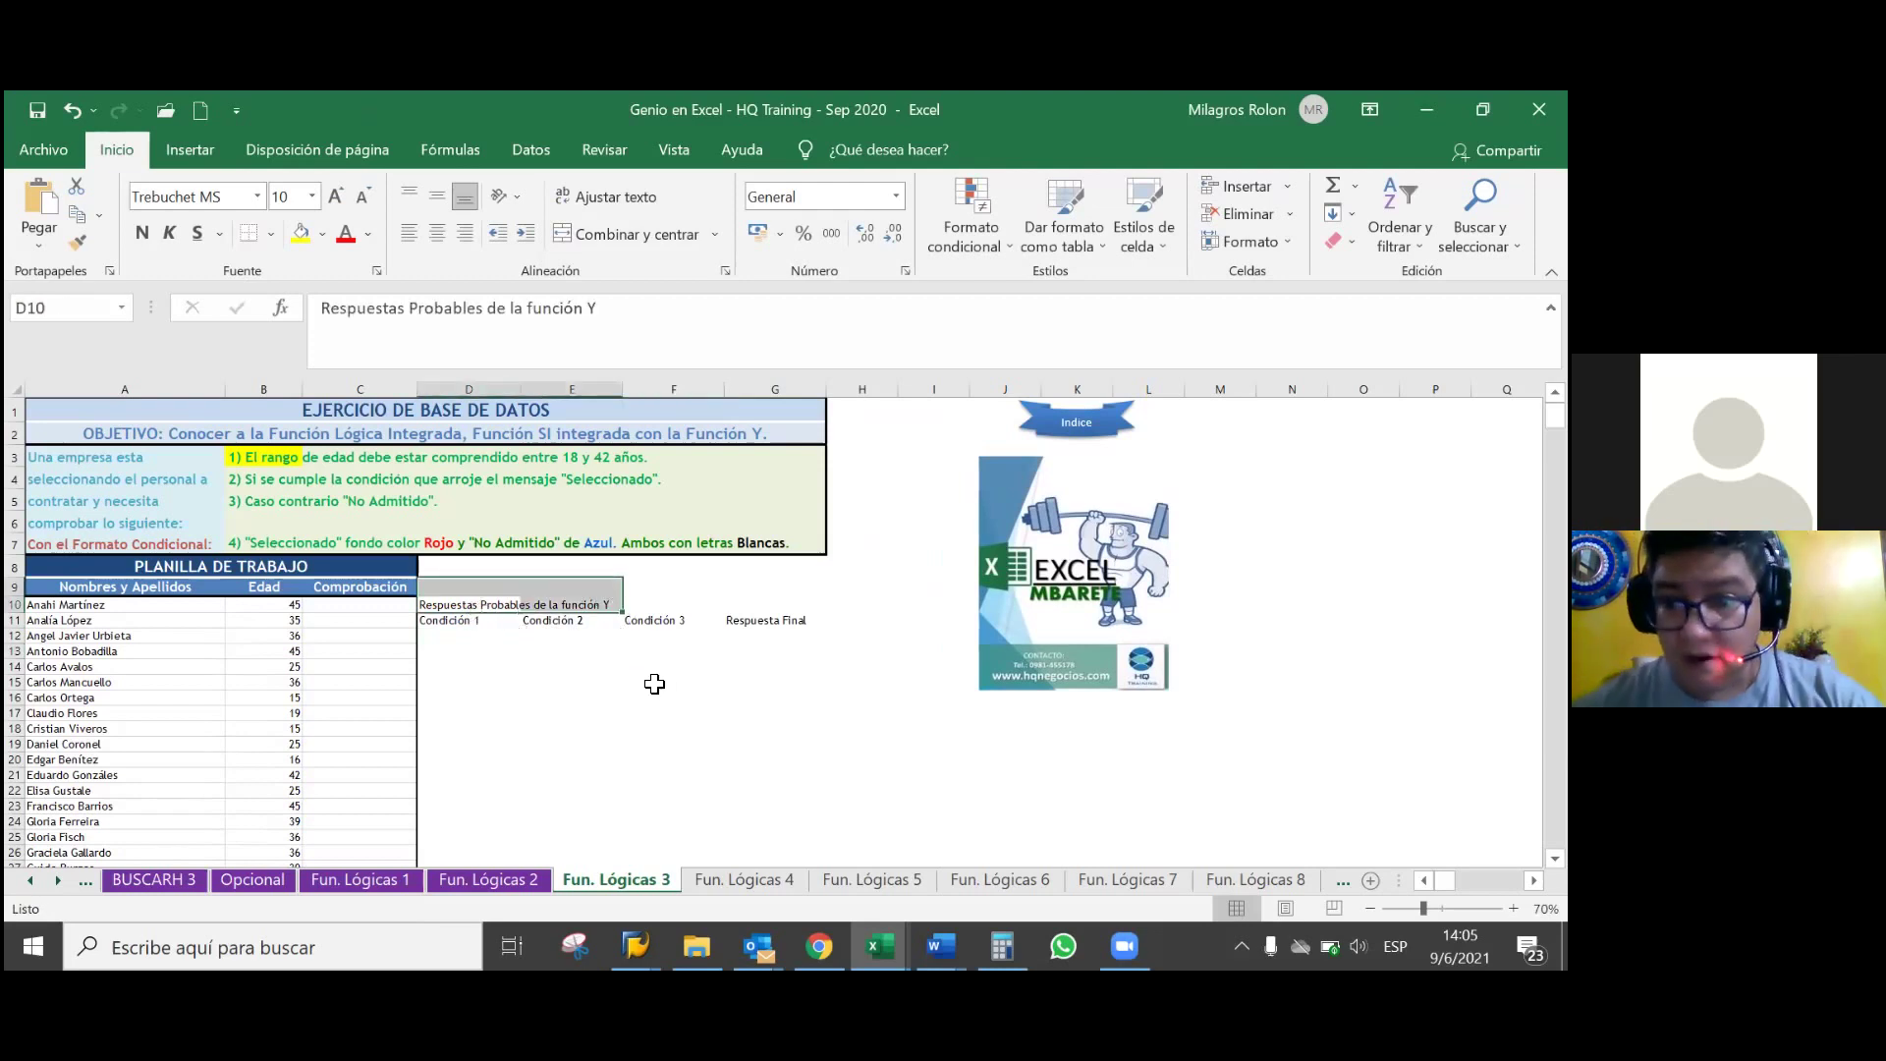
{"action": "left_click", "coordinate": [654, 682]}
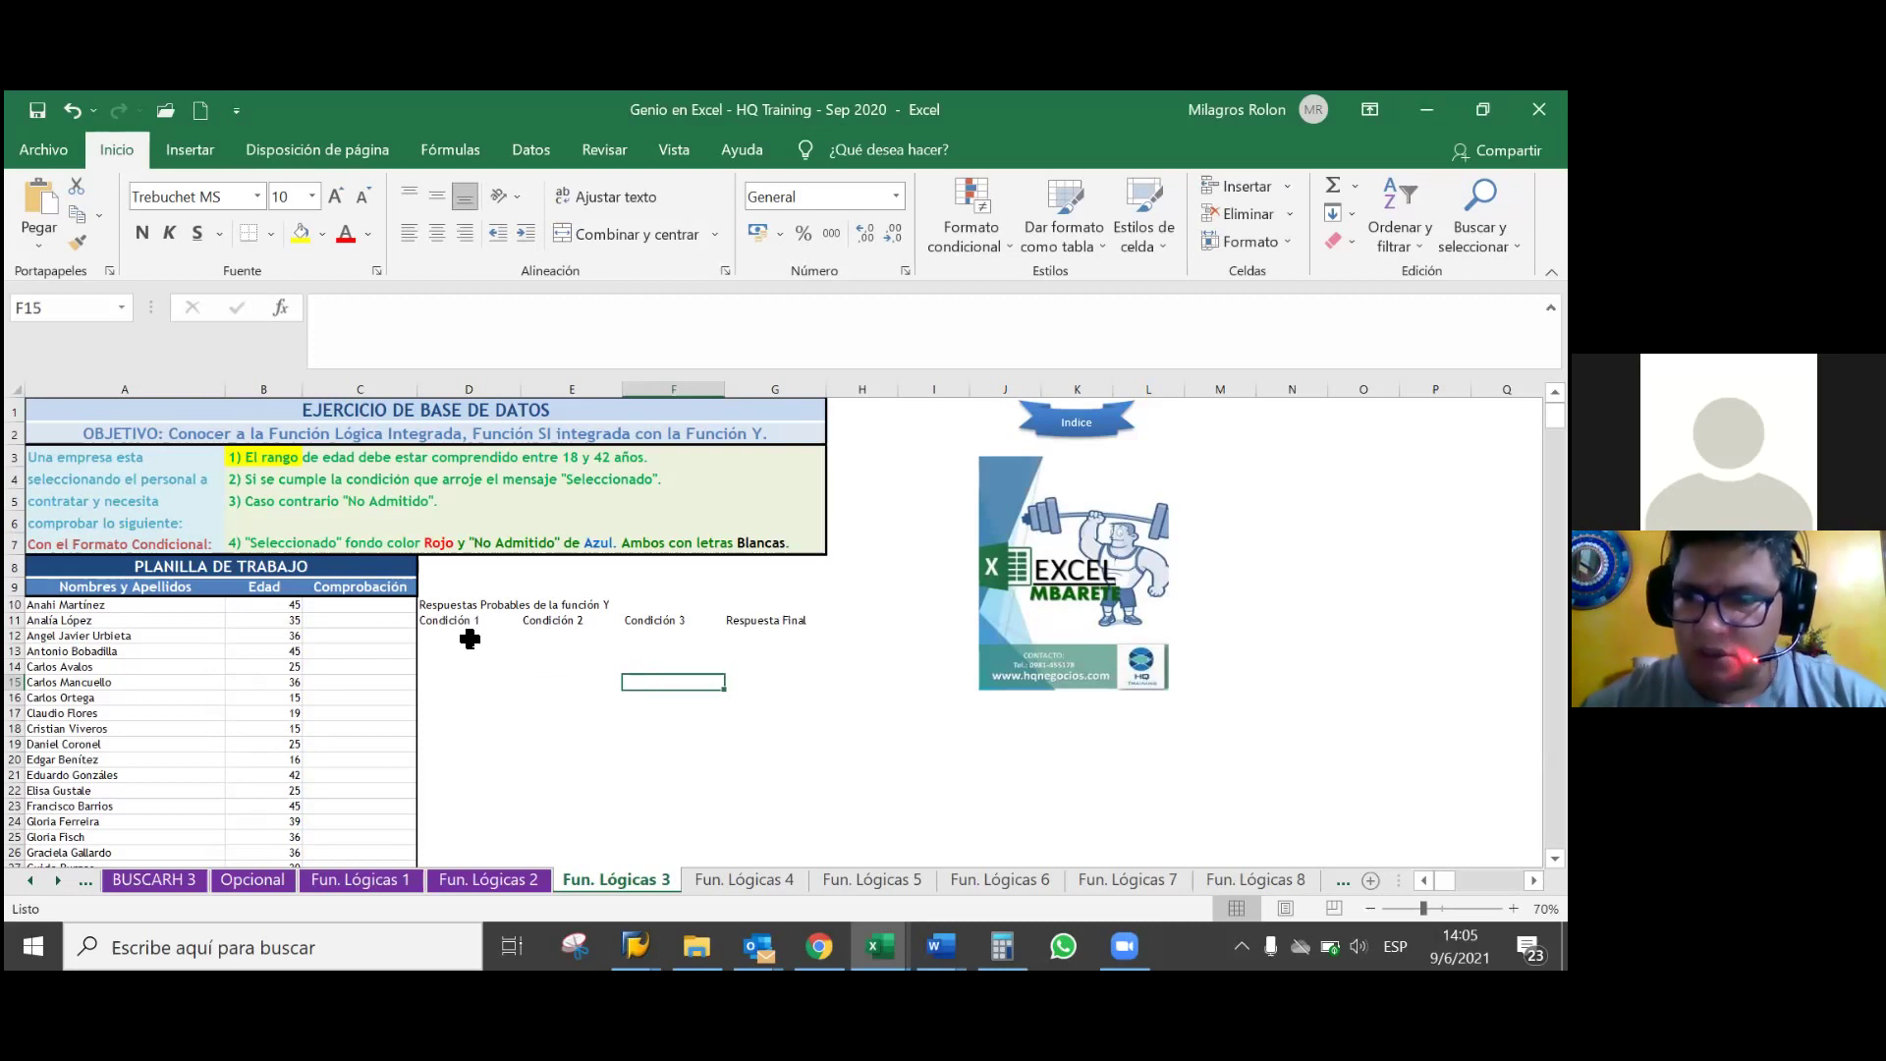
{"action": "left_click_drag", "start_coordinate": [463, 620], "coordinate": [657, 627]}
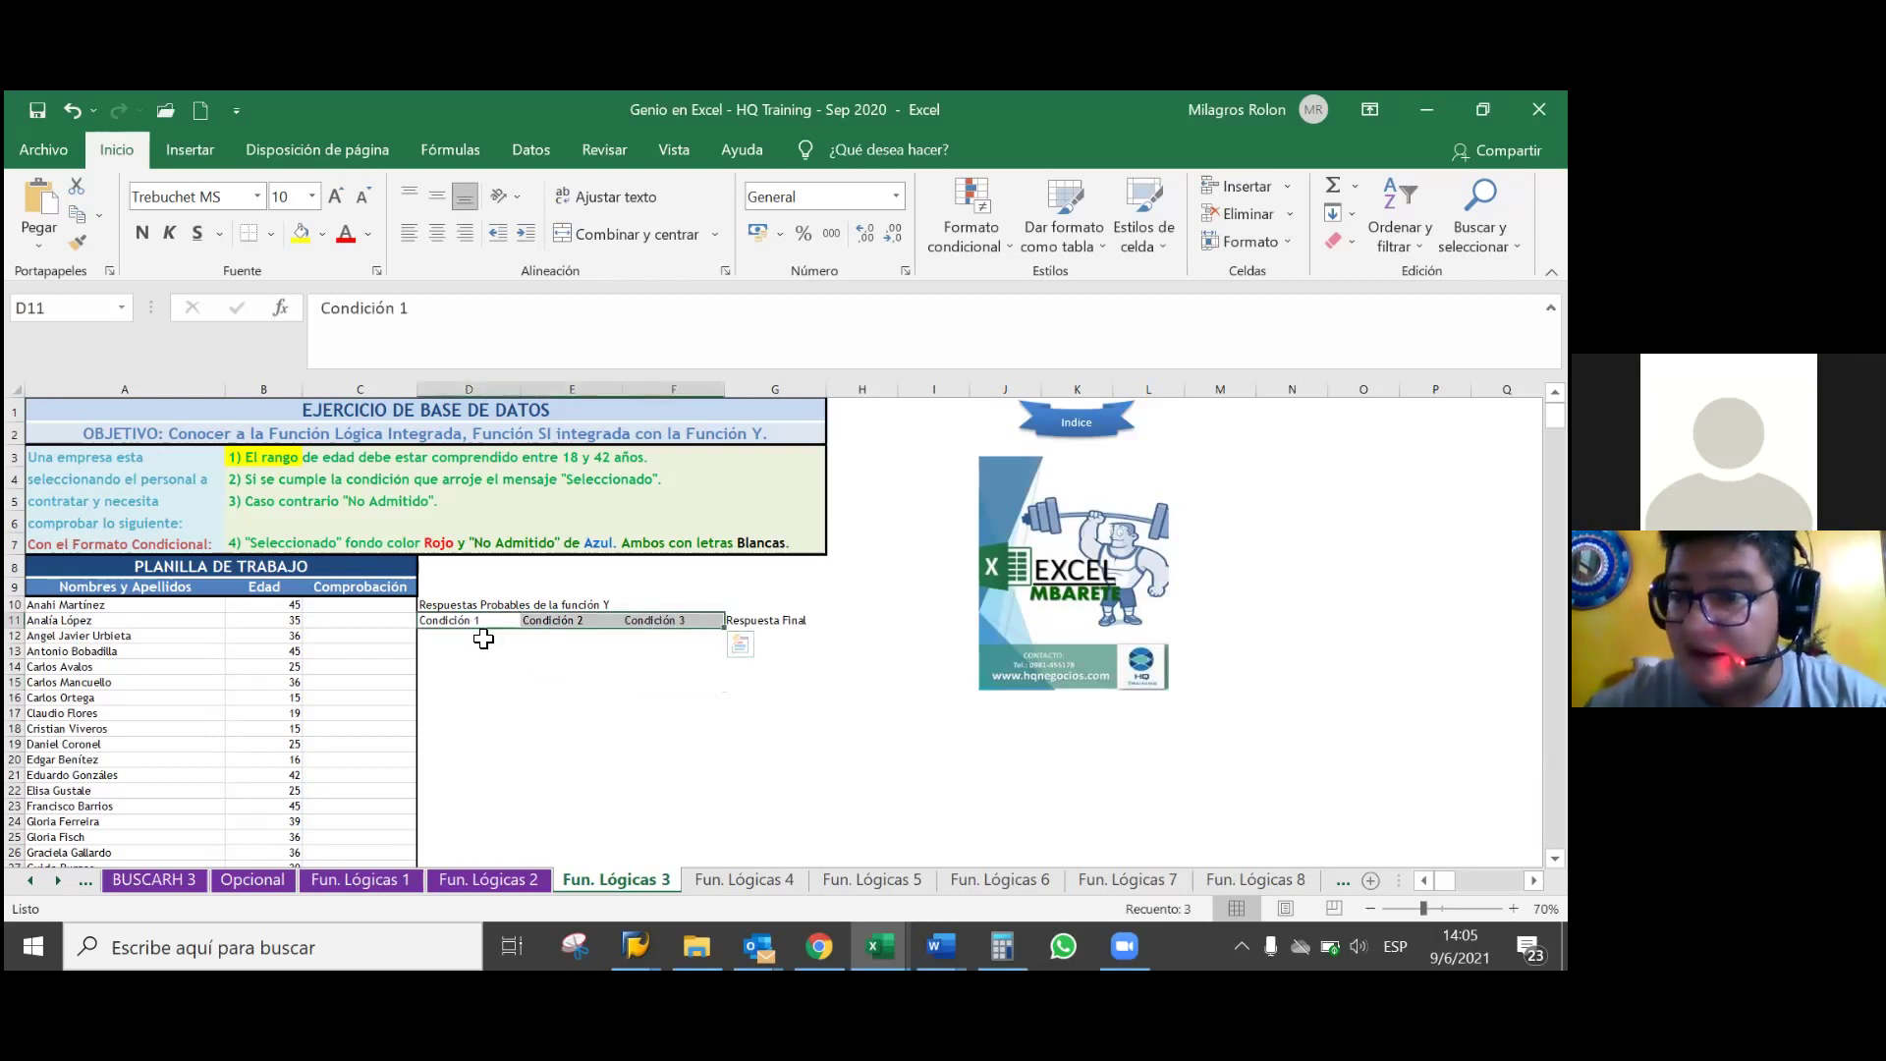
{"action": "left_click", "coordinate": [772, 620]}
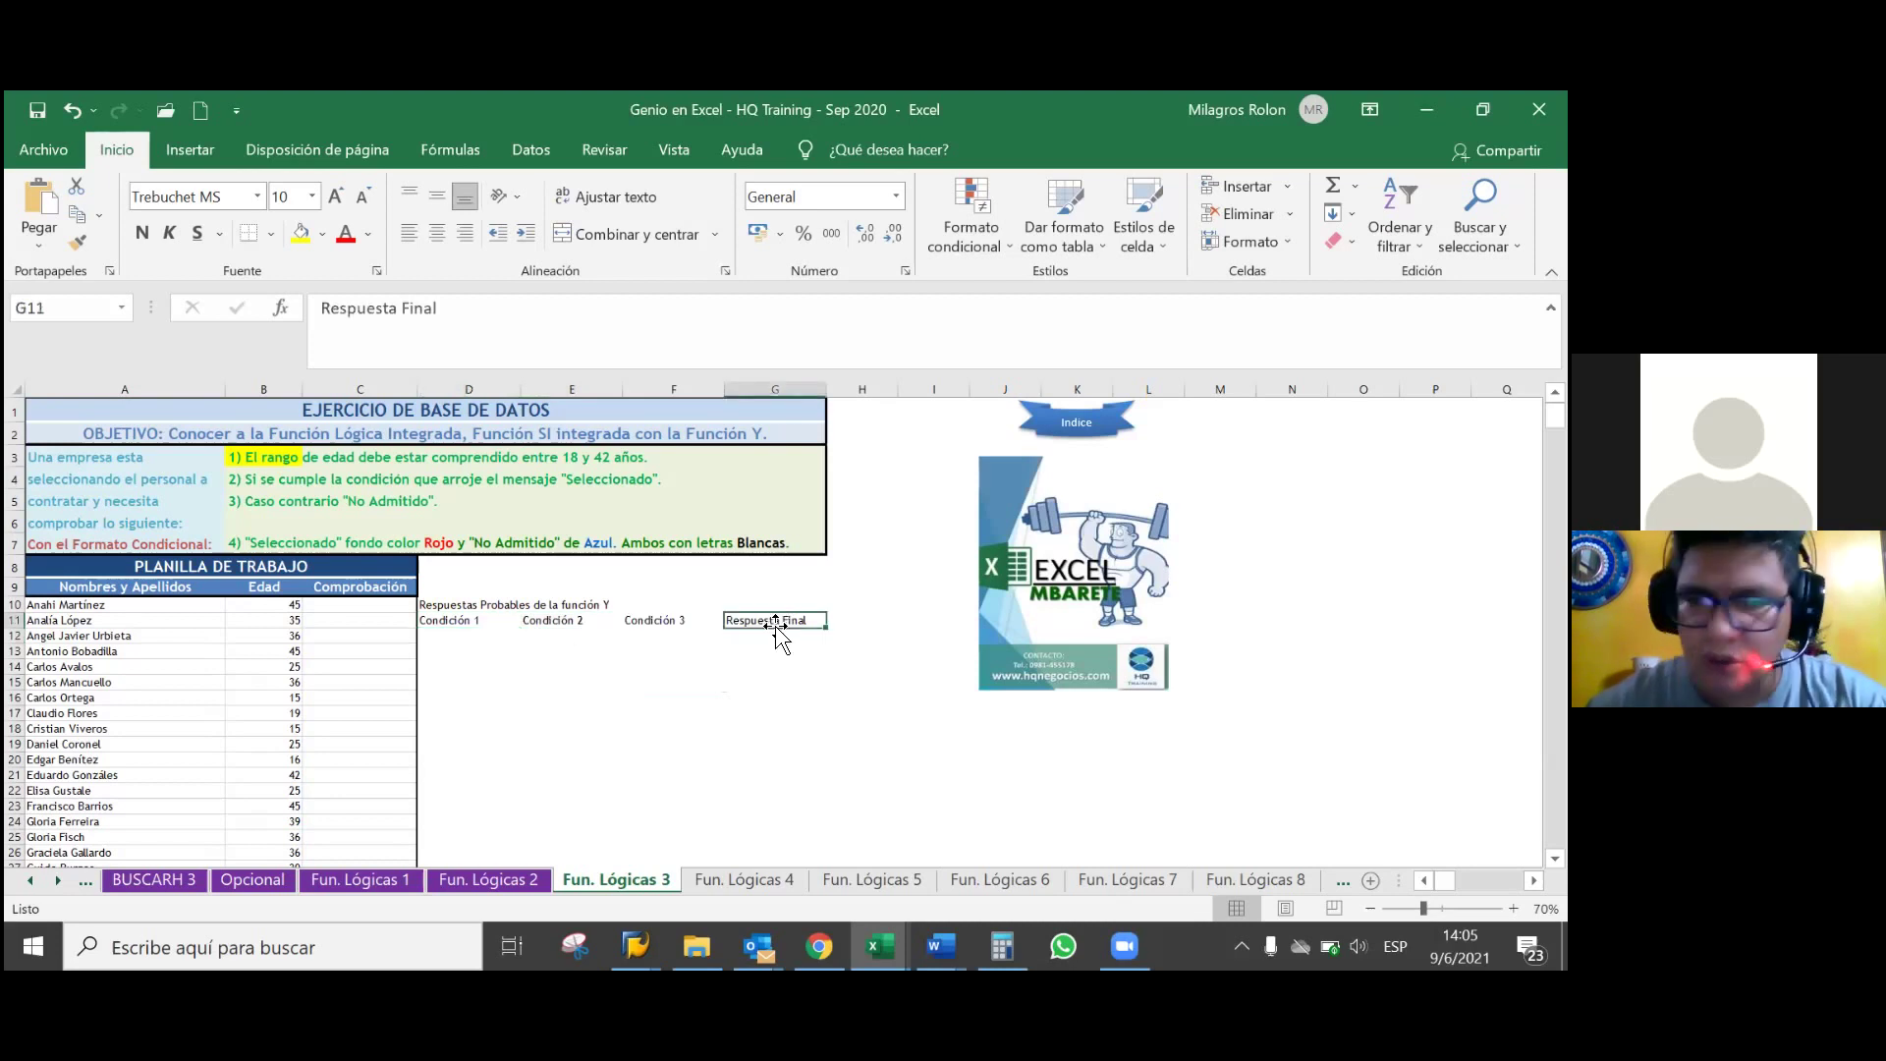
- Enter the value Verdadero in D12 under the Condición 1 heading
{"action": "left_click", "coordinate": [470, 634]}
{"action": "type", "text": "Verda"}
{"action": "type", "text": "dero"}
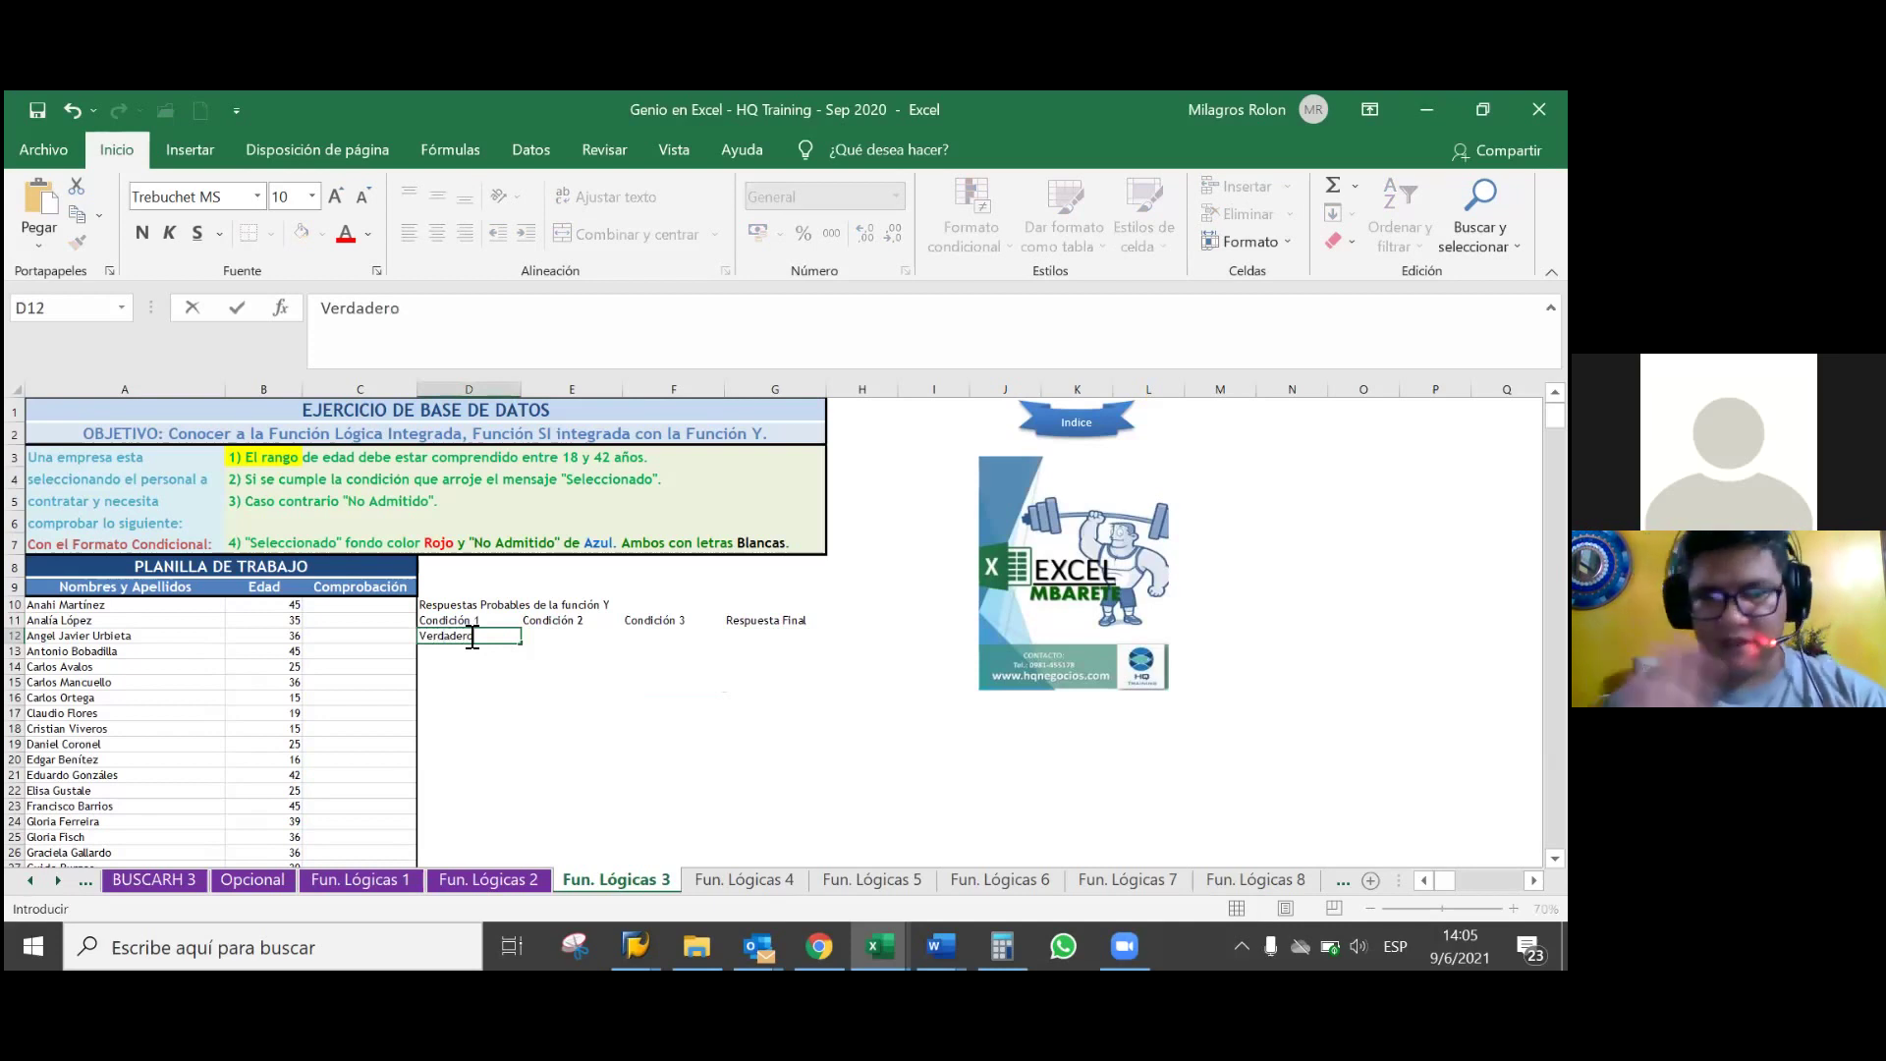
{"action": "key", "text": "Return"}
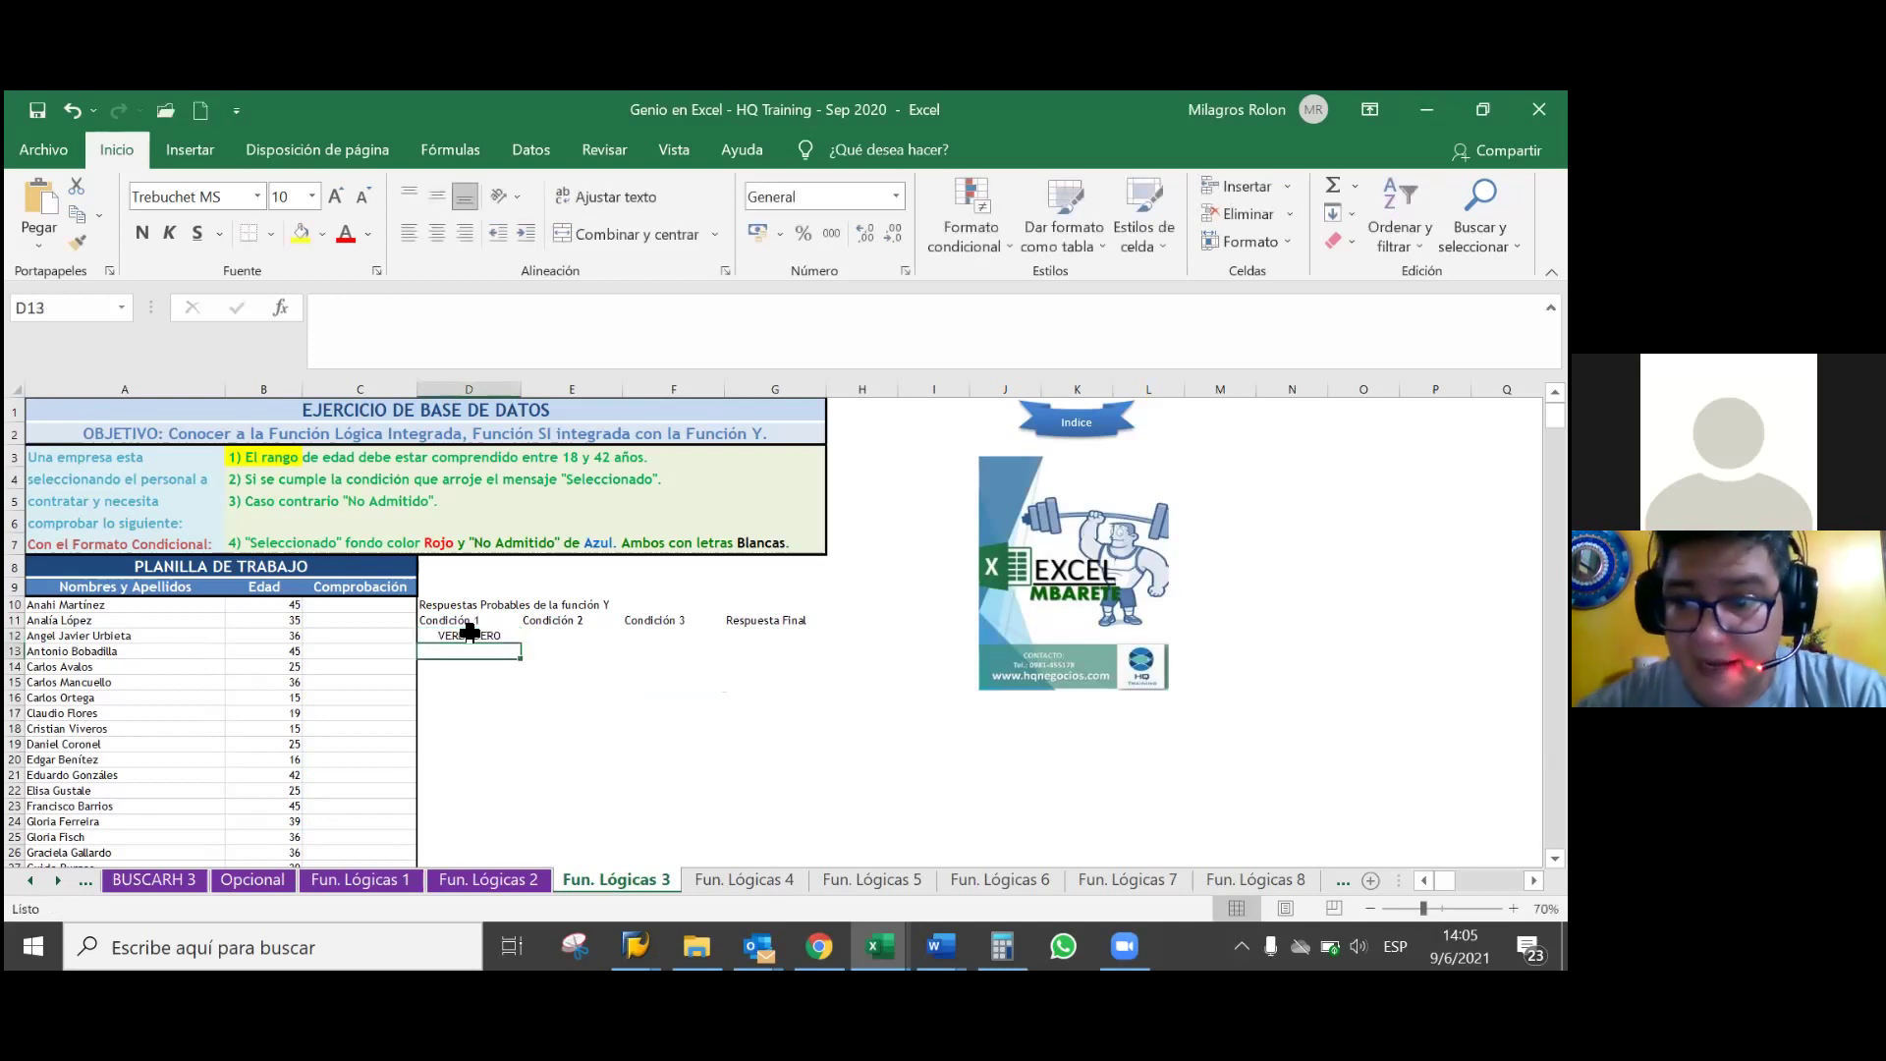
- Copy the VERDADERO value from D12 across the row to G12, covering all conditions and the final answer
{"action": "left_click", "coordinate": [470, 633]}
{"action": "key", "text": "ctrl+c"}
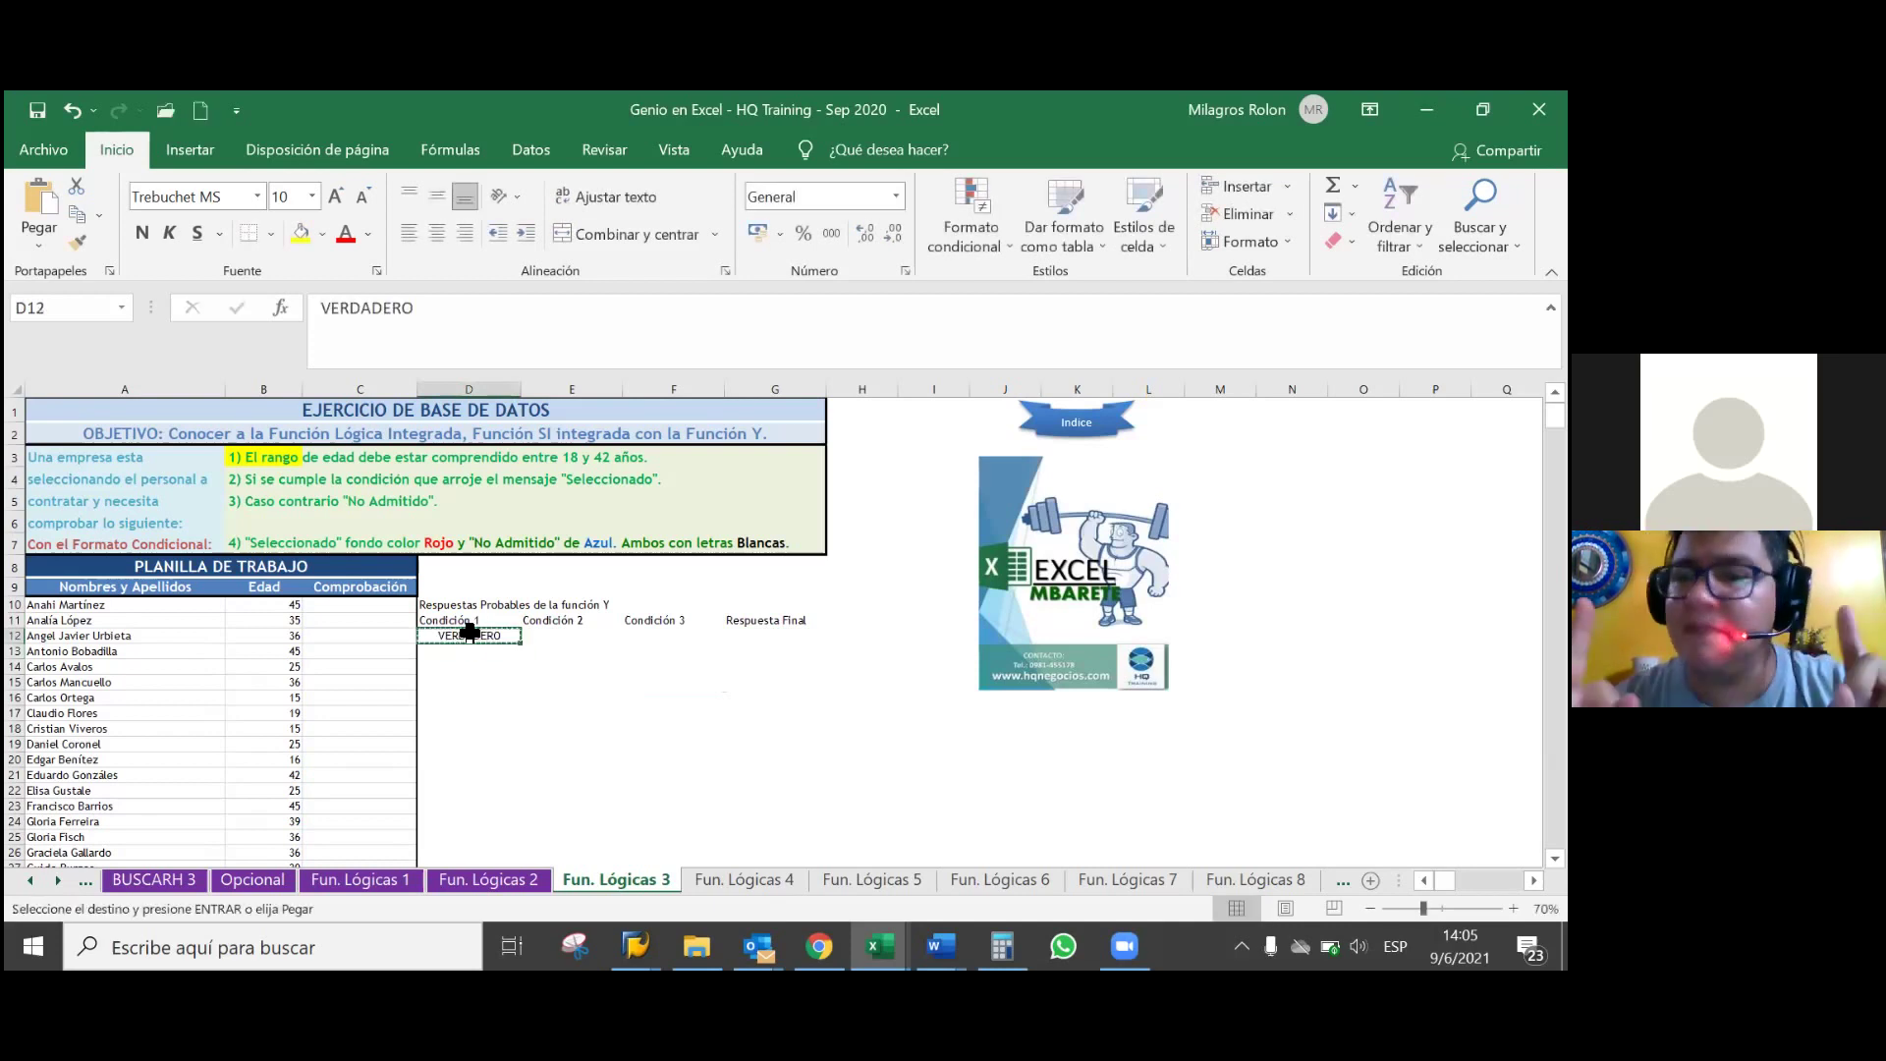
{"action": "key", "text": "shift+Right"}
{"action": "key", "text": "shift+Right"}
{"action": "key", "text": "shift+Right"}
{"action": "key", "text": "Return"}
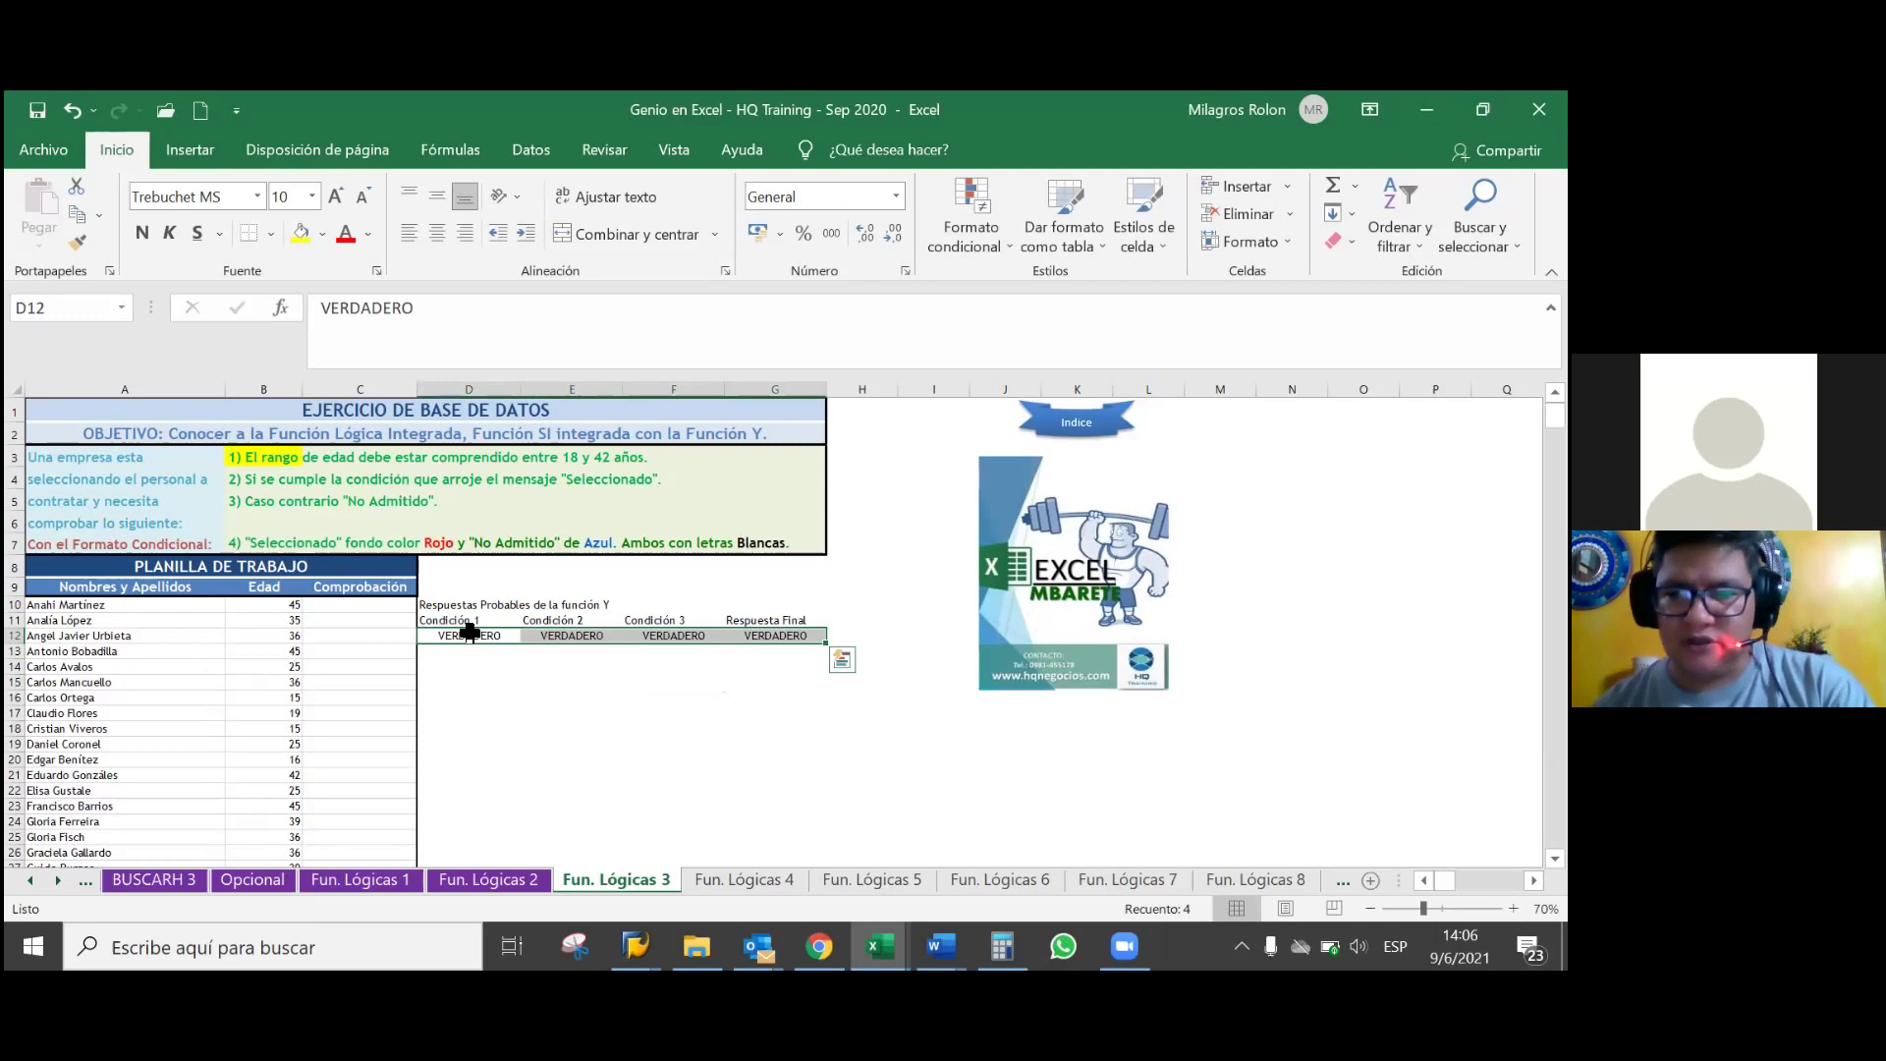
{"action": "key", "text": "Down"}
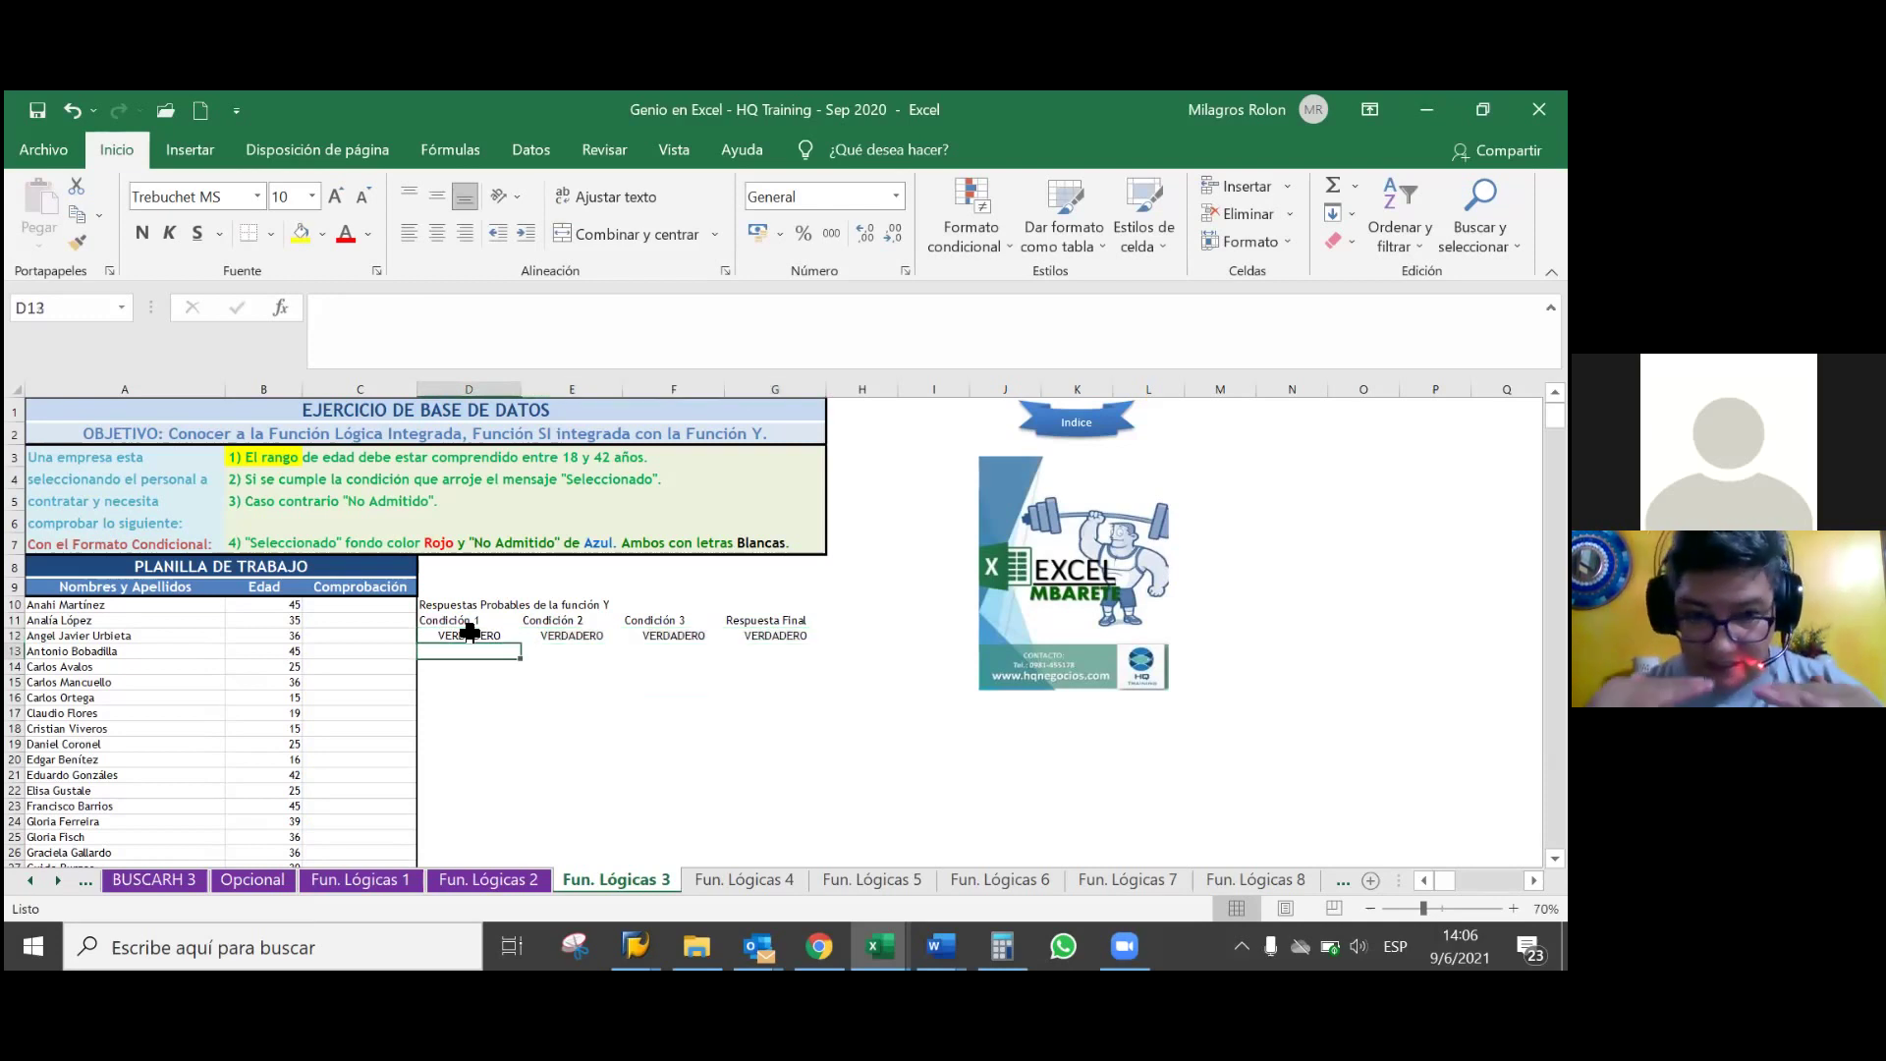
{"action": "left_click", "coordinate": [471, 634]}
{"action": "key", "text": "ctrl+c"}
{"action": "key", "text": "Down"}
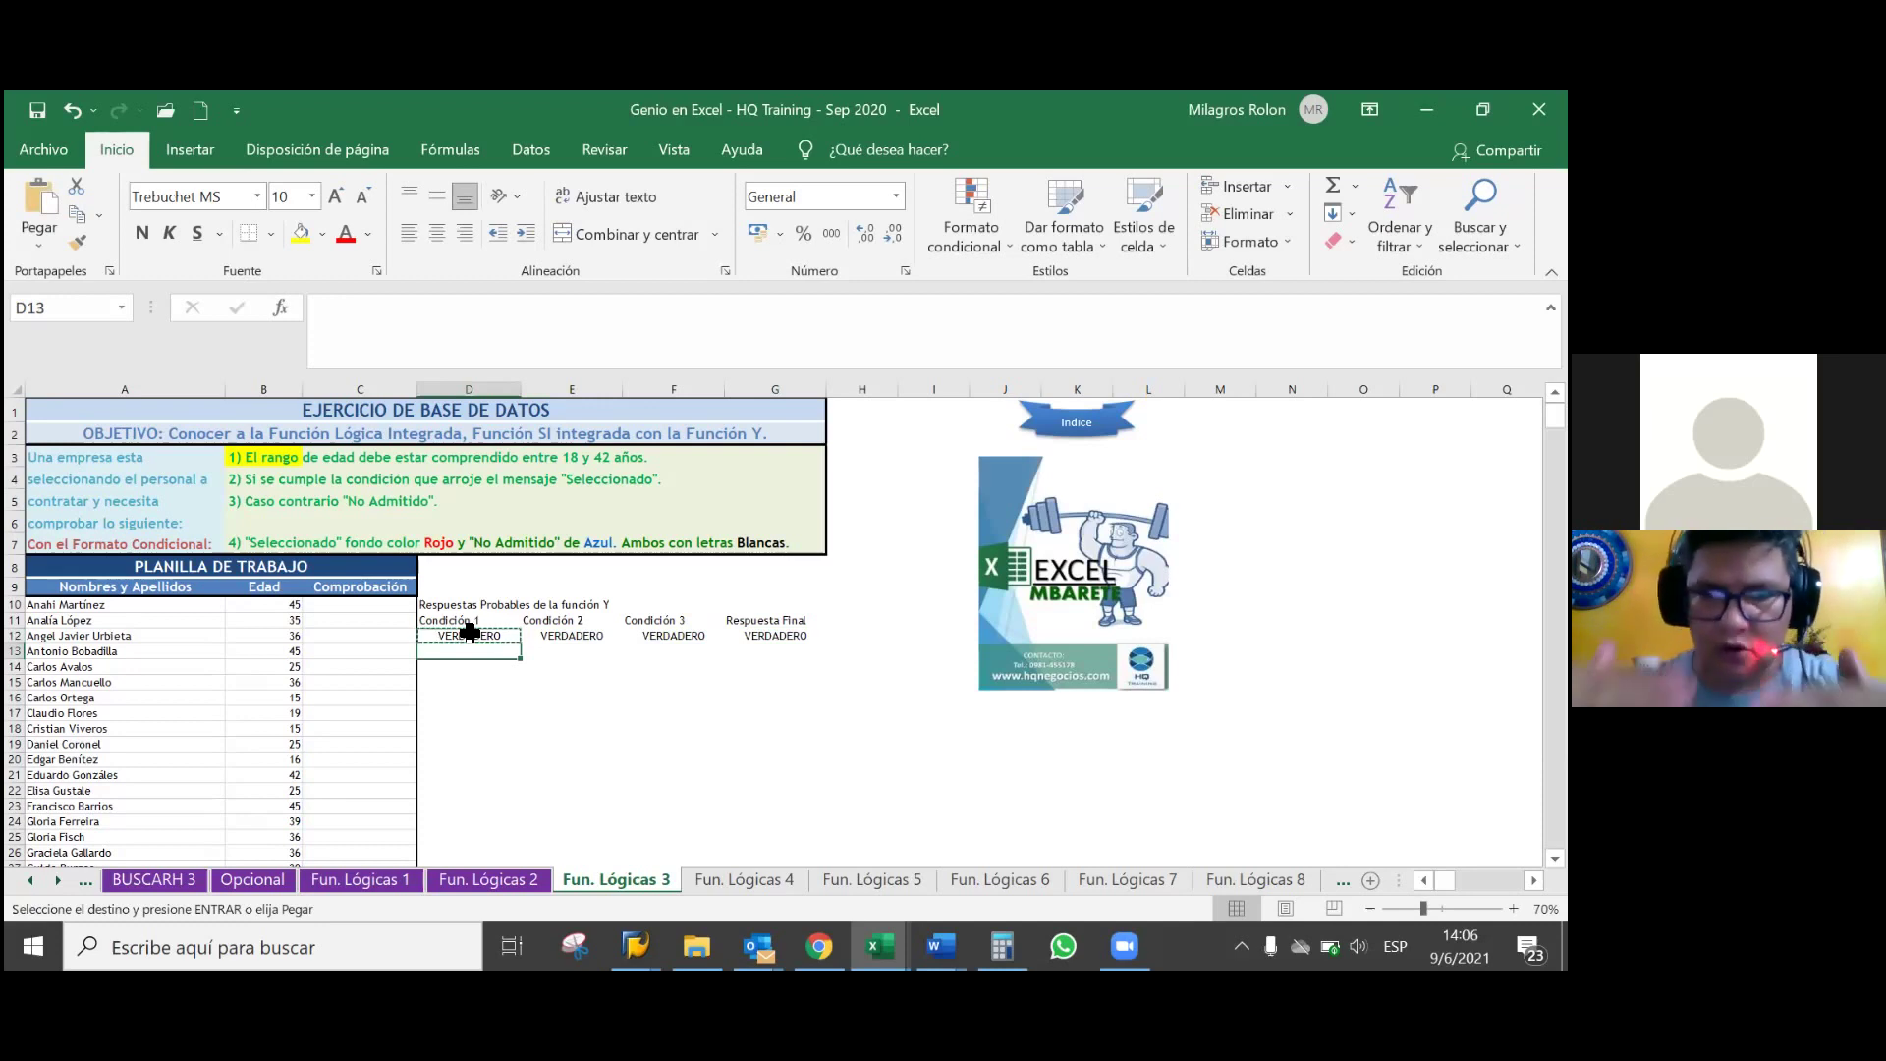
- Copy the whole VERDADERO row D12:G12 into the row below, starting at D13
{"action": "left_click", "coordinate": [471, 634]}
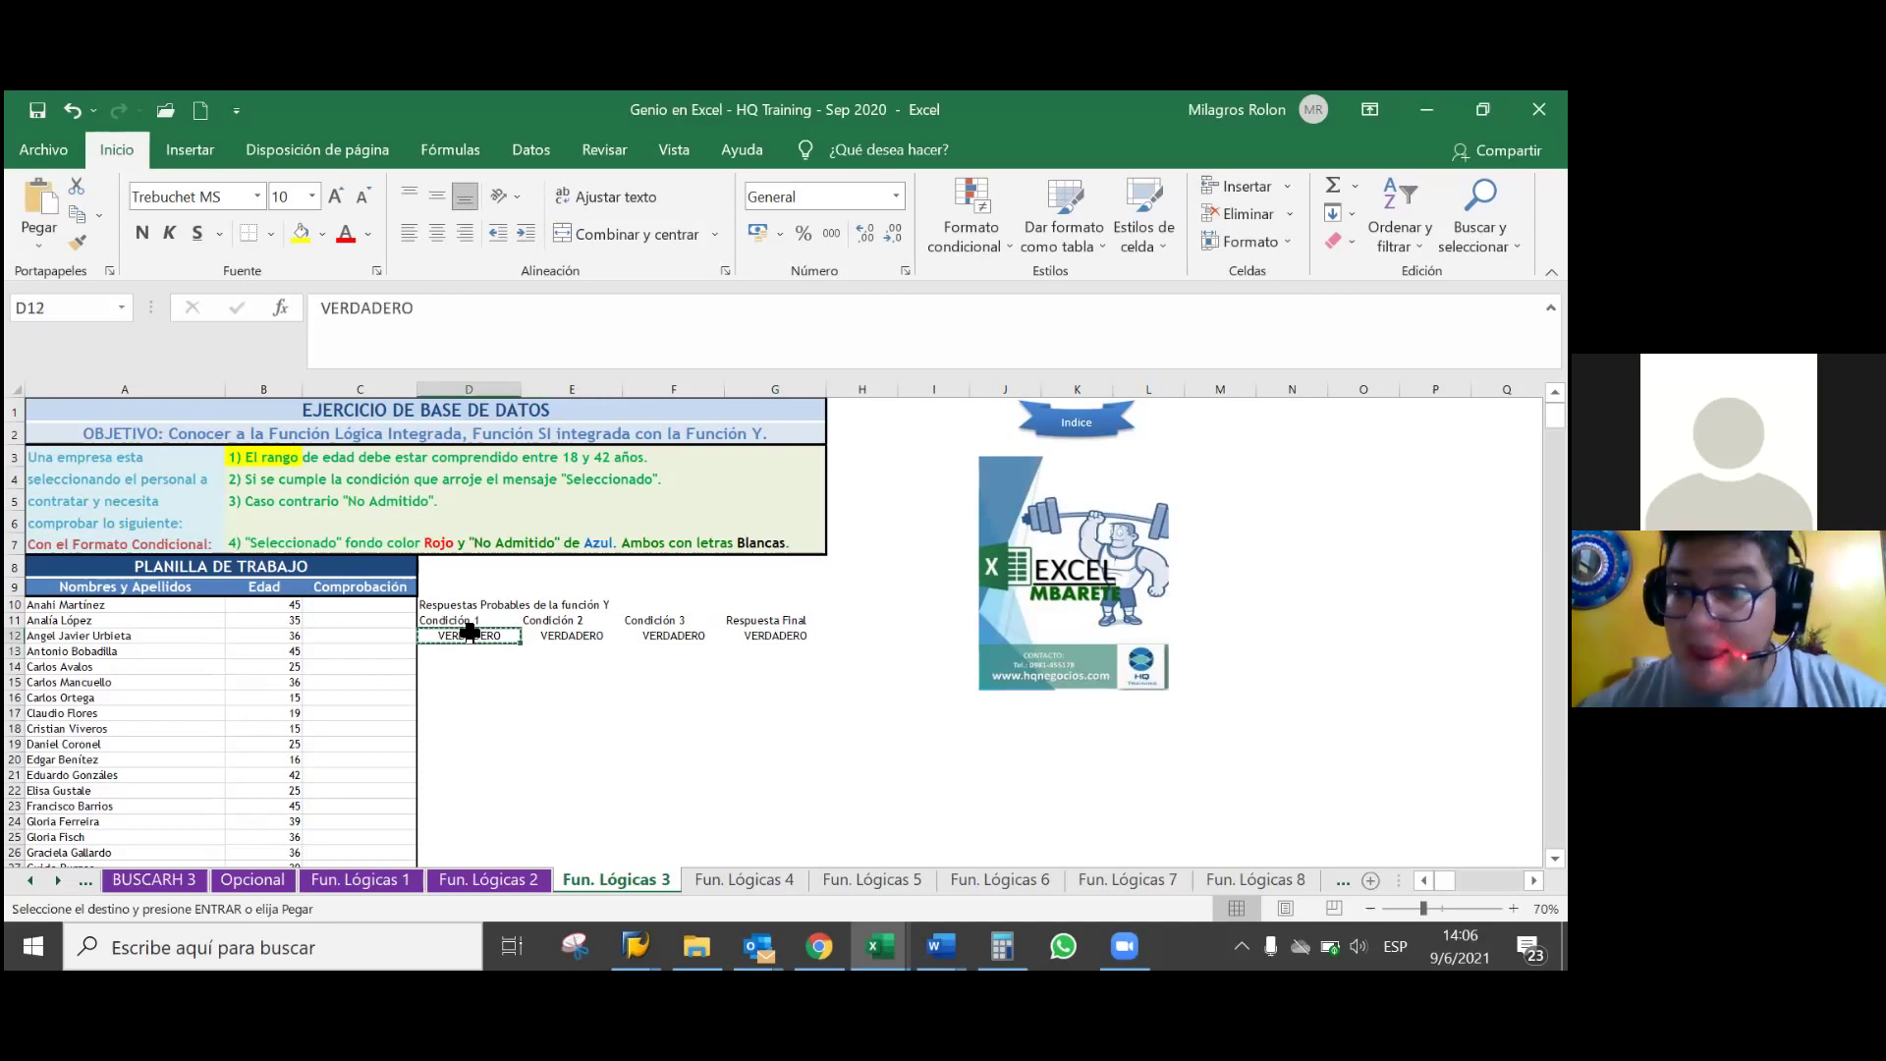
{"action": "key", "text": "shift+Right"}
{"action": "key", "text": "shift+Right"}
{"action": "key", "text": "shift+Right"}
{"action": "key", "text": "ctrl+c"}
{"action": "key", "text": "Down"}
{"action": "key", "text": "Return"}
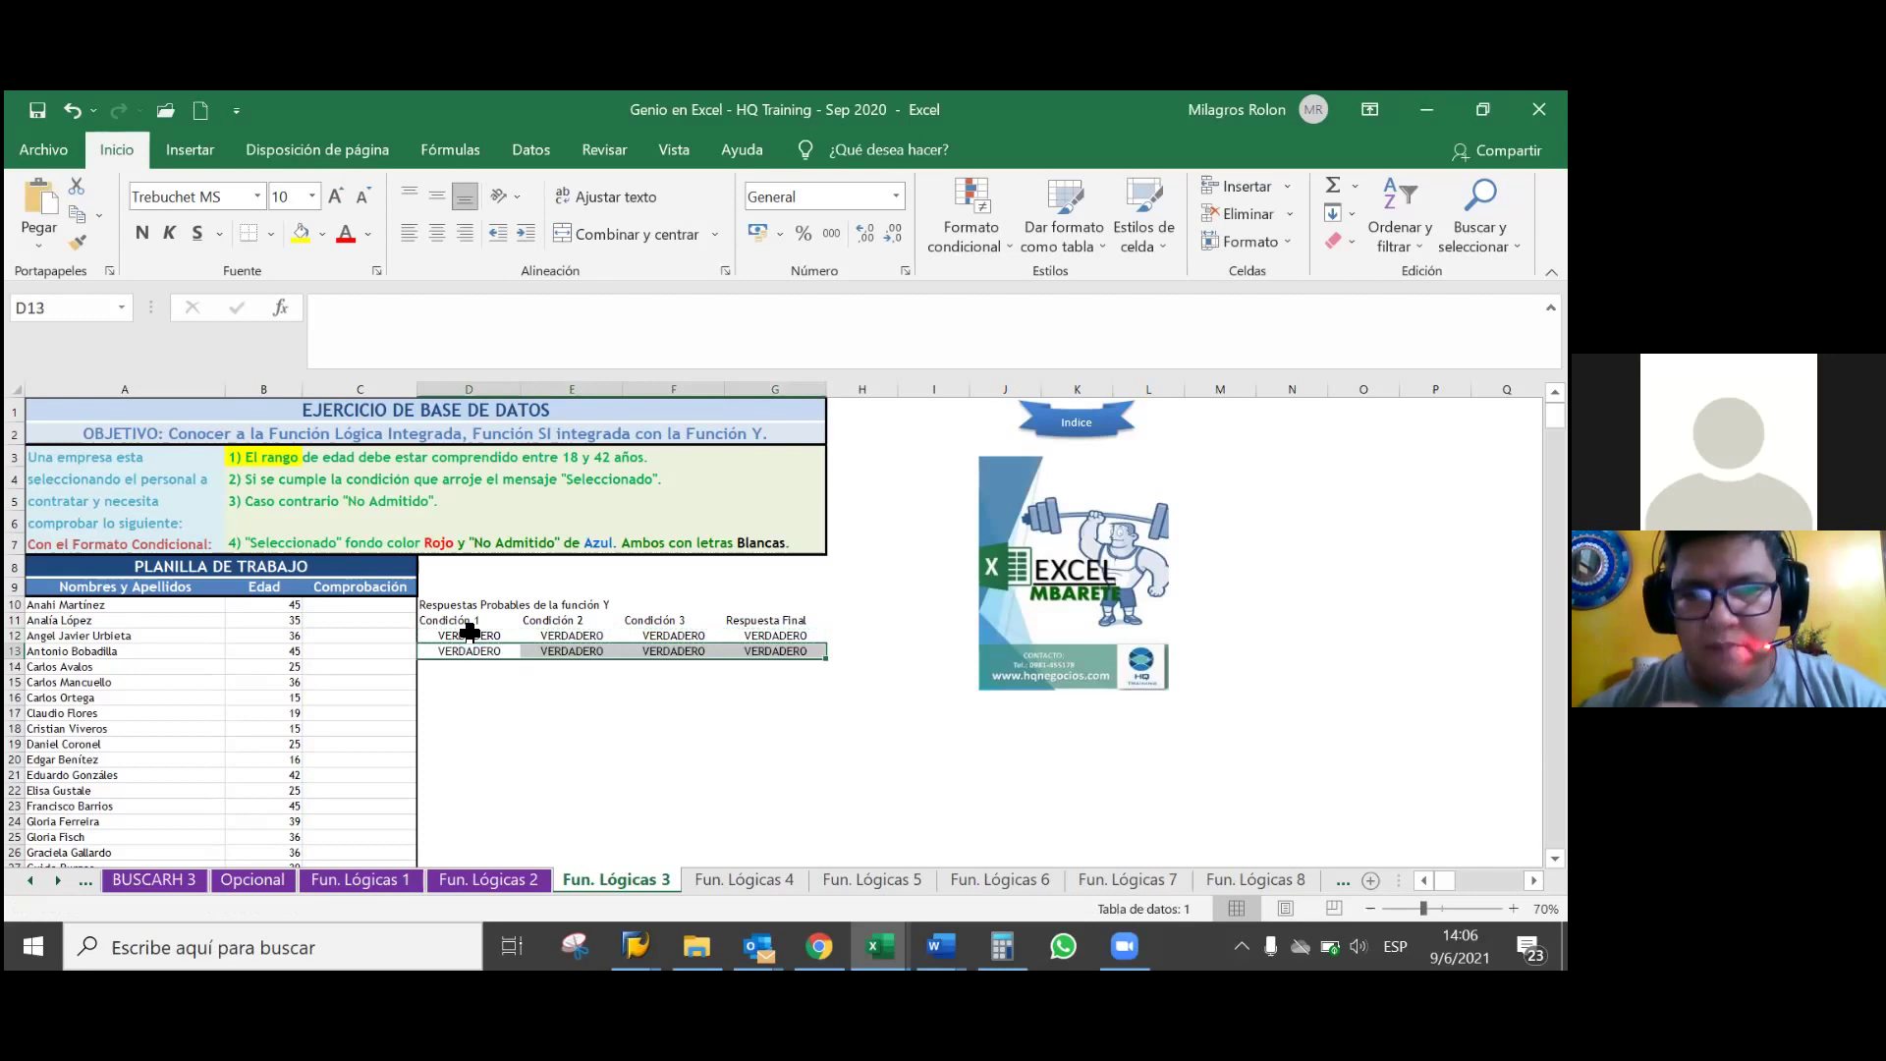
- Replace the Condición 3 value in F13 with FALSO
{"action": "key", "text": "Right"}
{"action": "key", "text": "Right"}
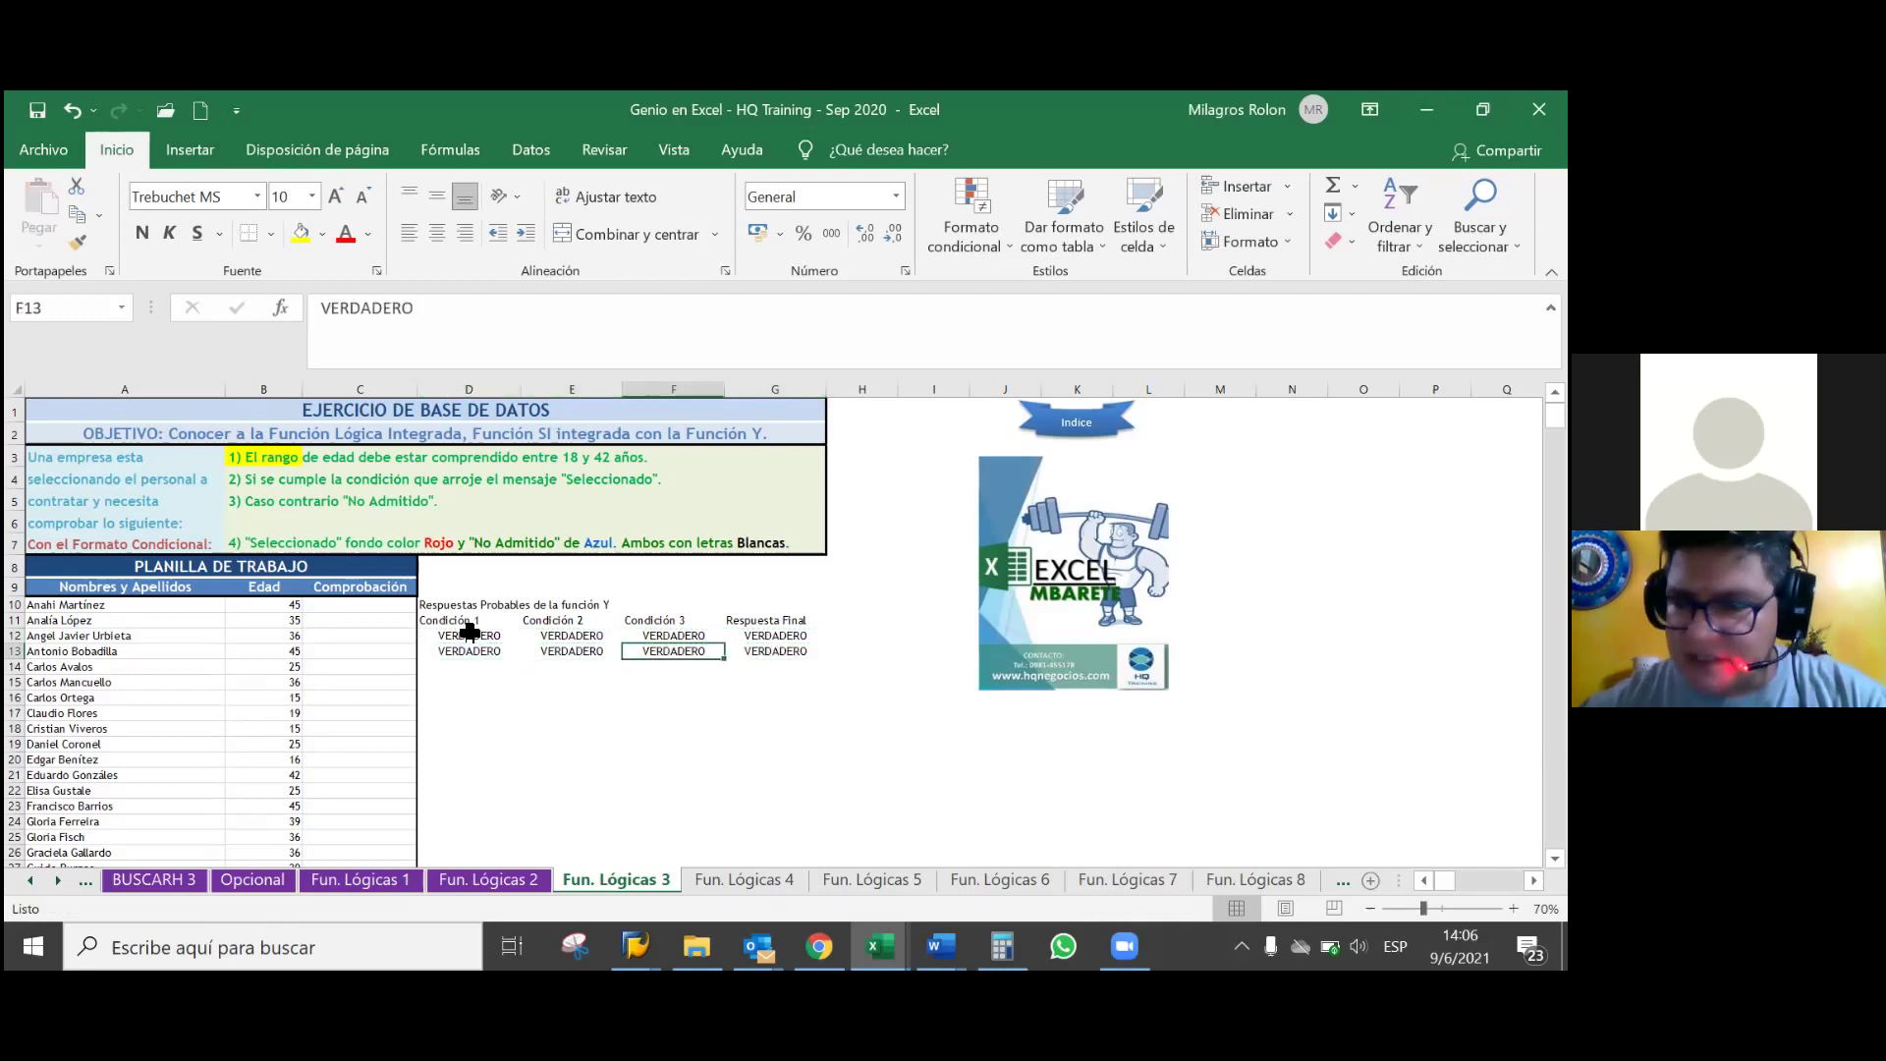
{"action": "type", "text": "F"}
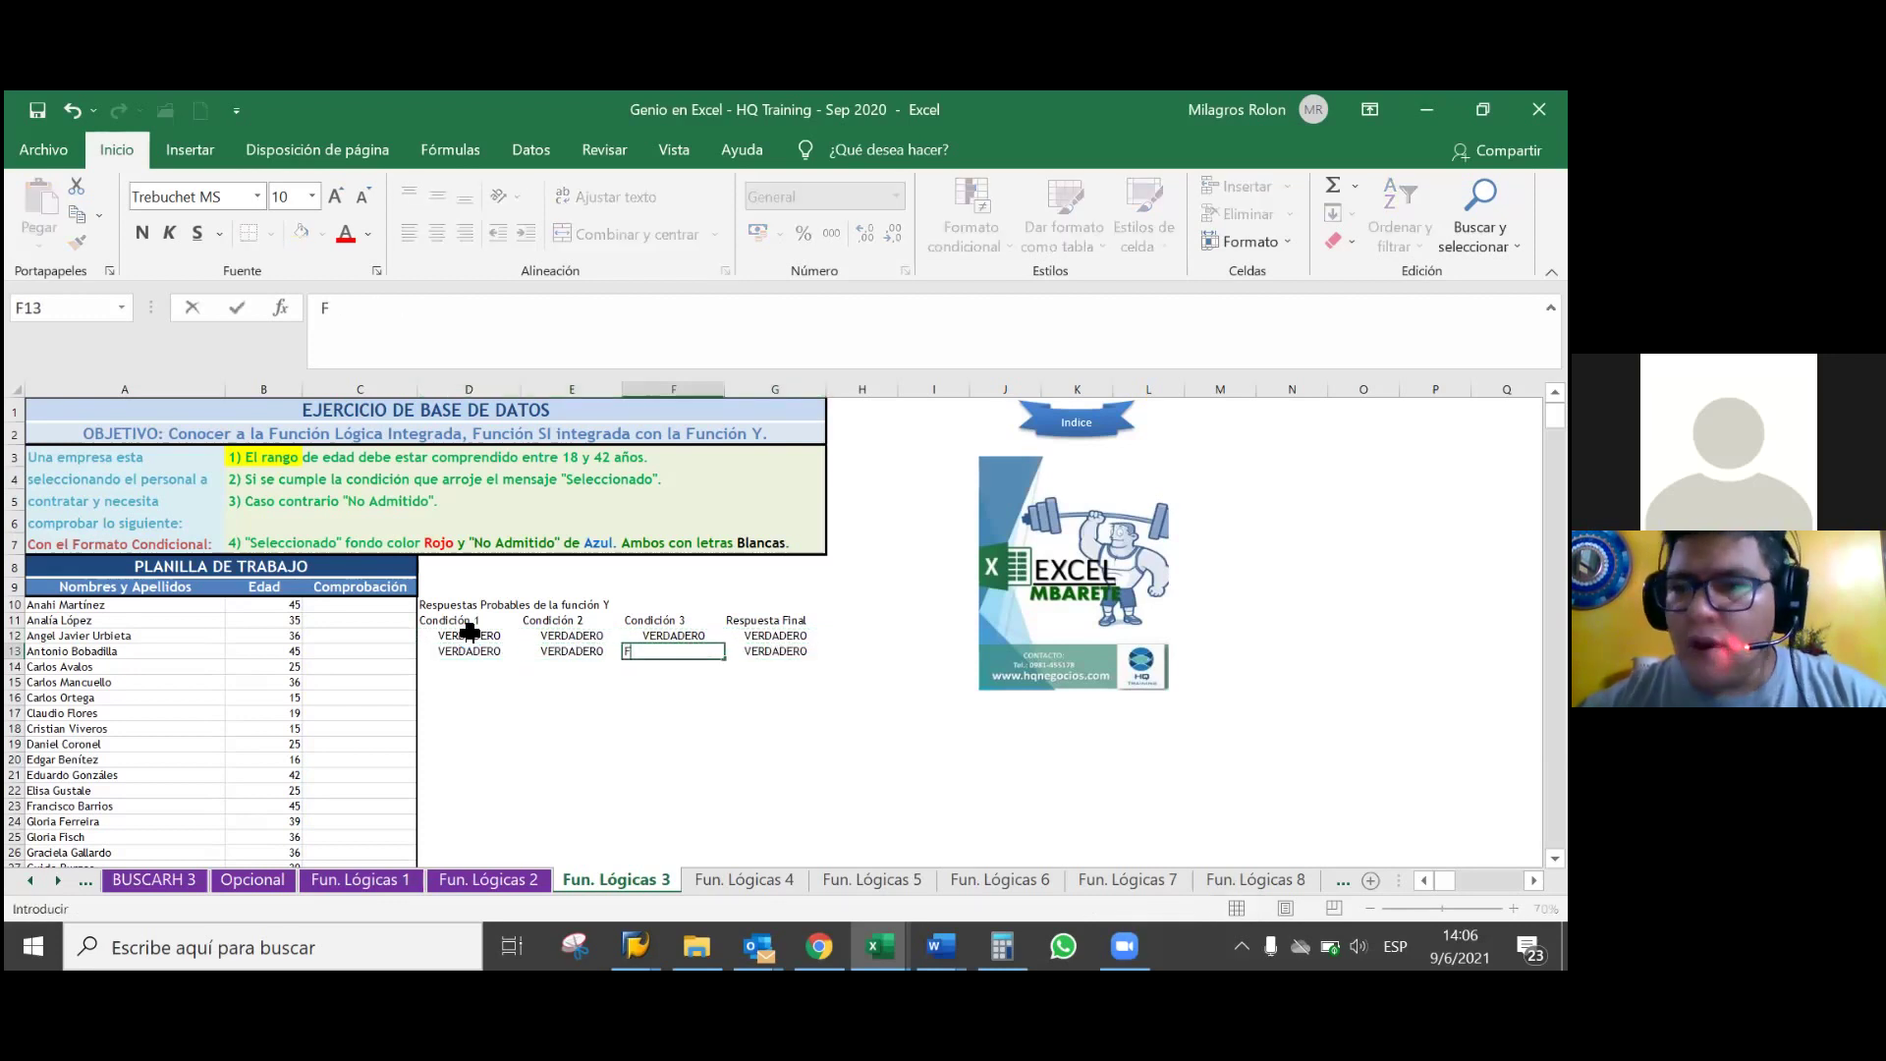
{"action": "type", "text": "ALSO"}
{"action": "key", "text": "Return"}
{"action": "key", "text": "Return"}
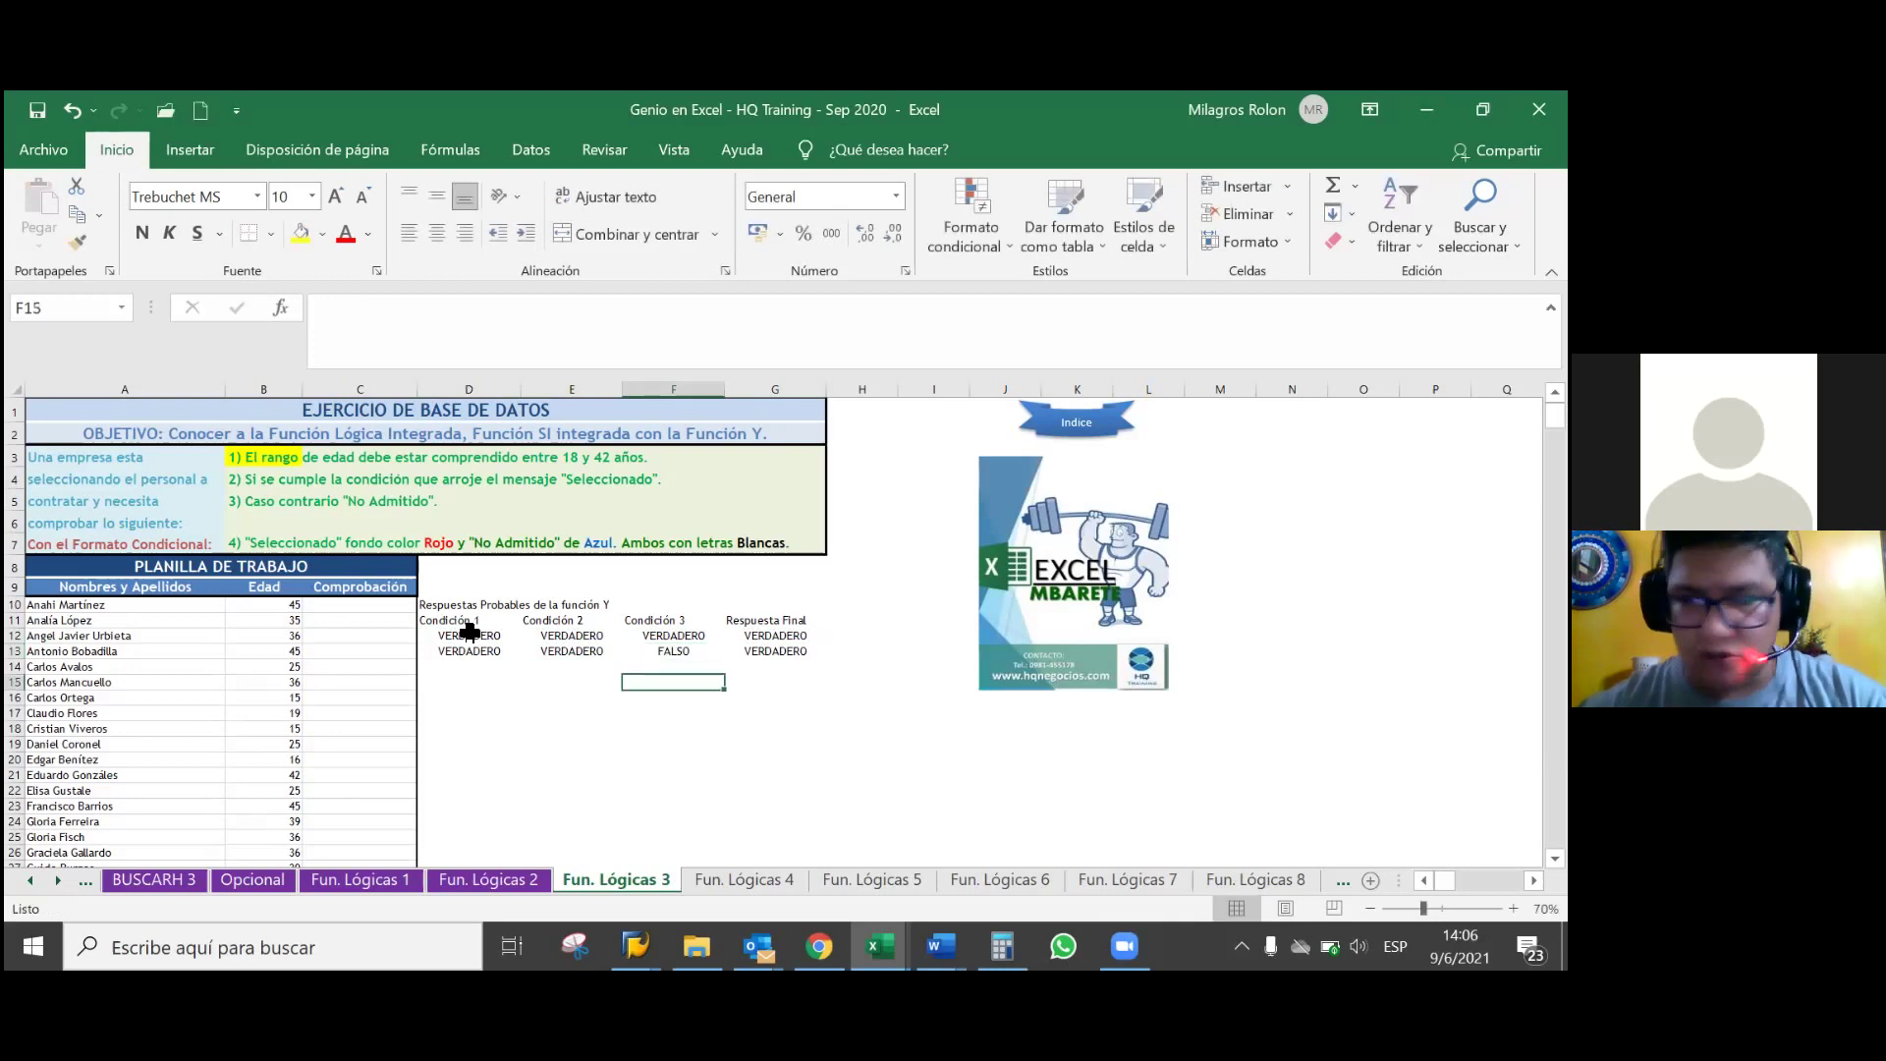
- Set the Respuesta Final value in G13 to FALSO
{"action": "key", "text": "Up"}
{"action": "key", "text": "Up"}
{"action": "key", "text": "Right"}
{"action": "key", "text": "Right"}
{"action": "key", "text": "Left"}
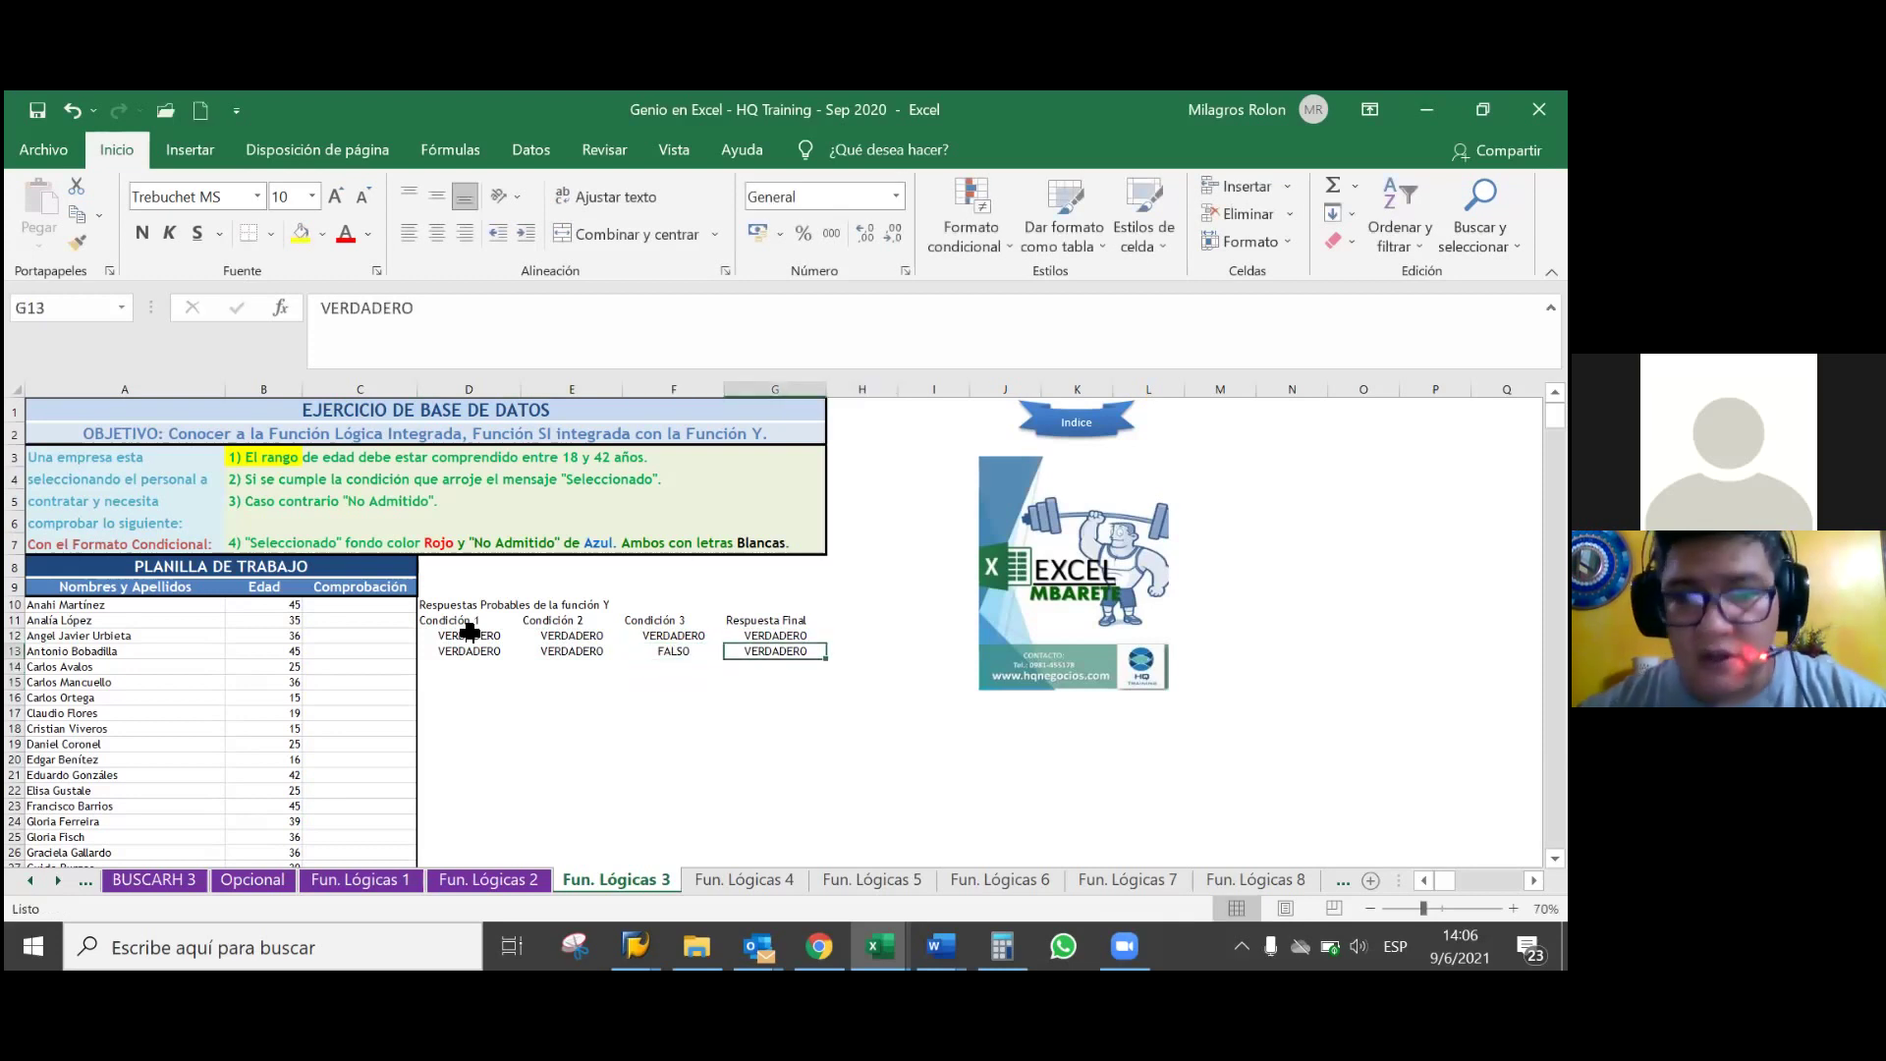
{"action": "type", "text": "Falso"}
{"action": "key", "text": "Return"}
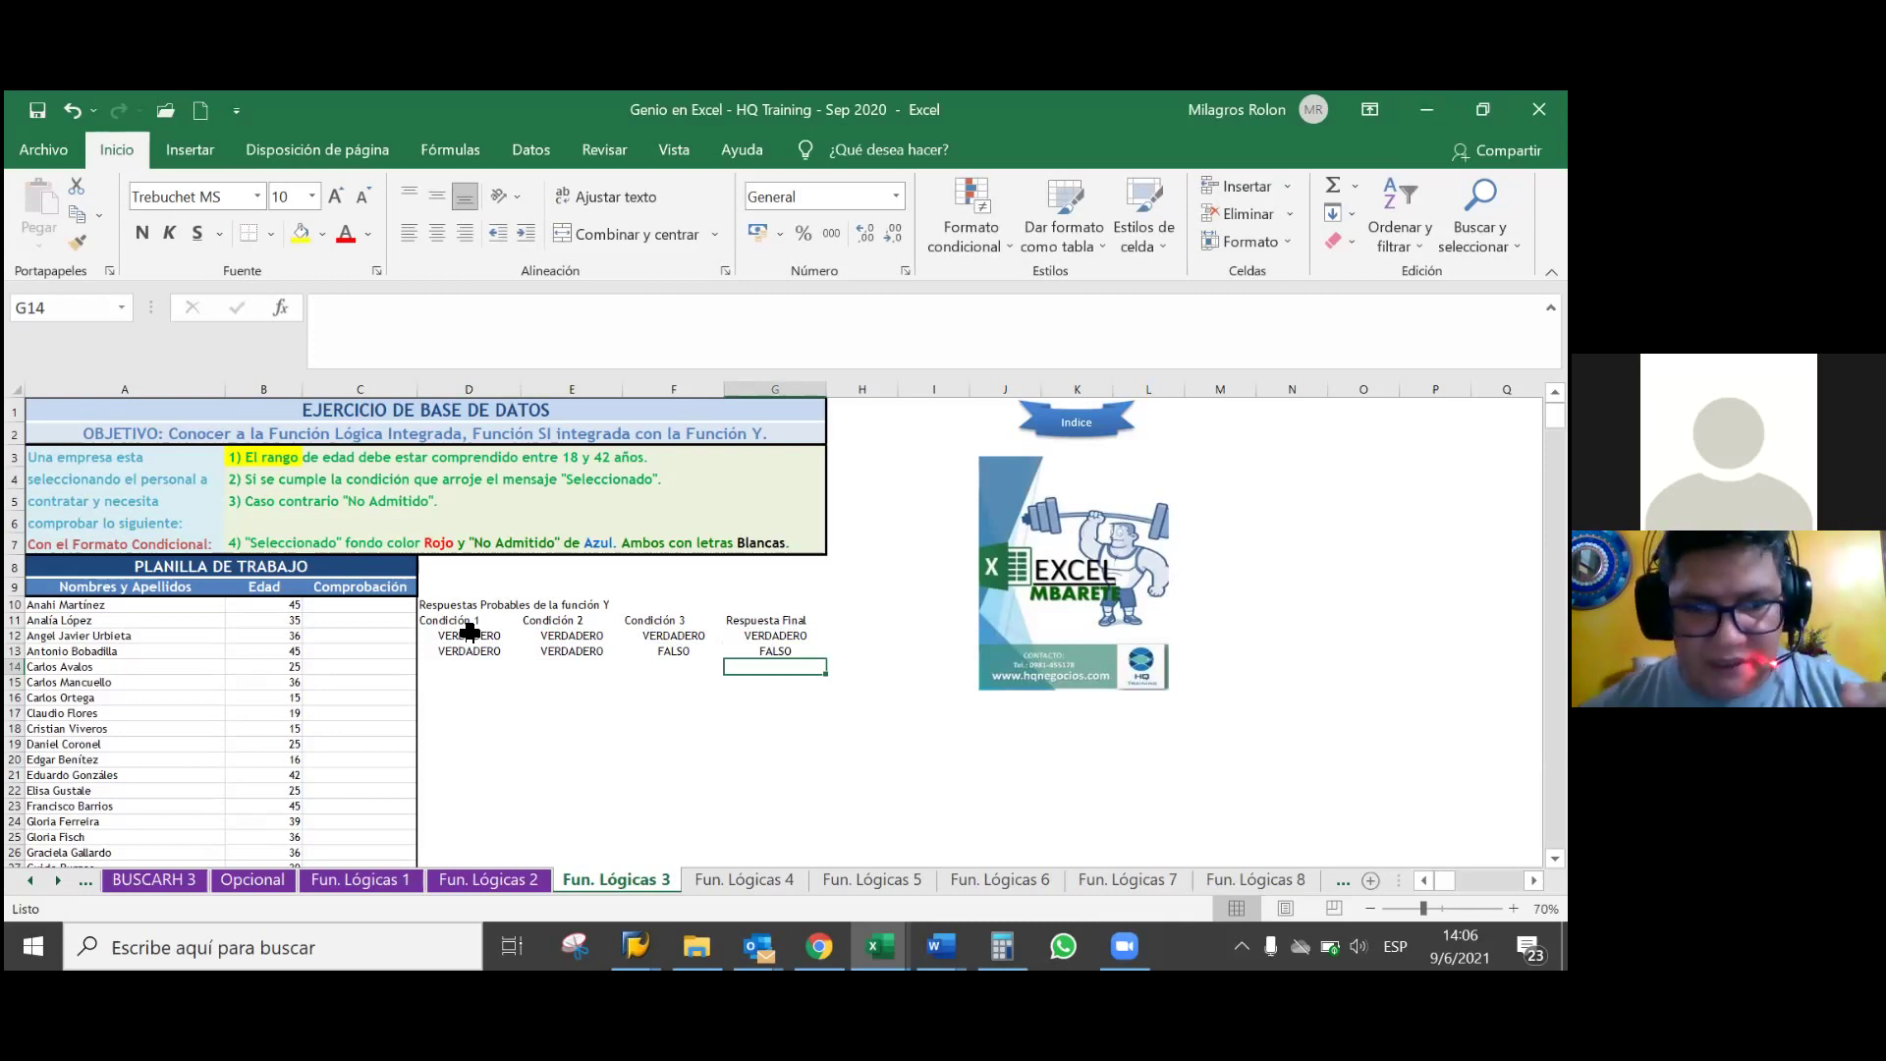
{"action": "key", "text": "Up"}
{"action": "key", "text": "shift+Left"}
{"action": "key", "text": "shift+Left"}
{"action": "key", "text": "shift+Left"}
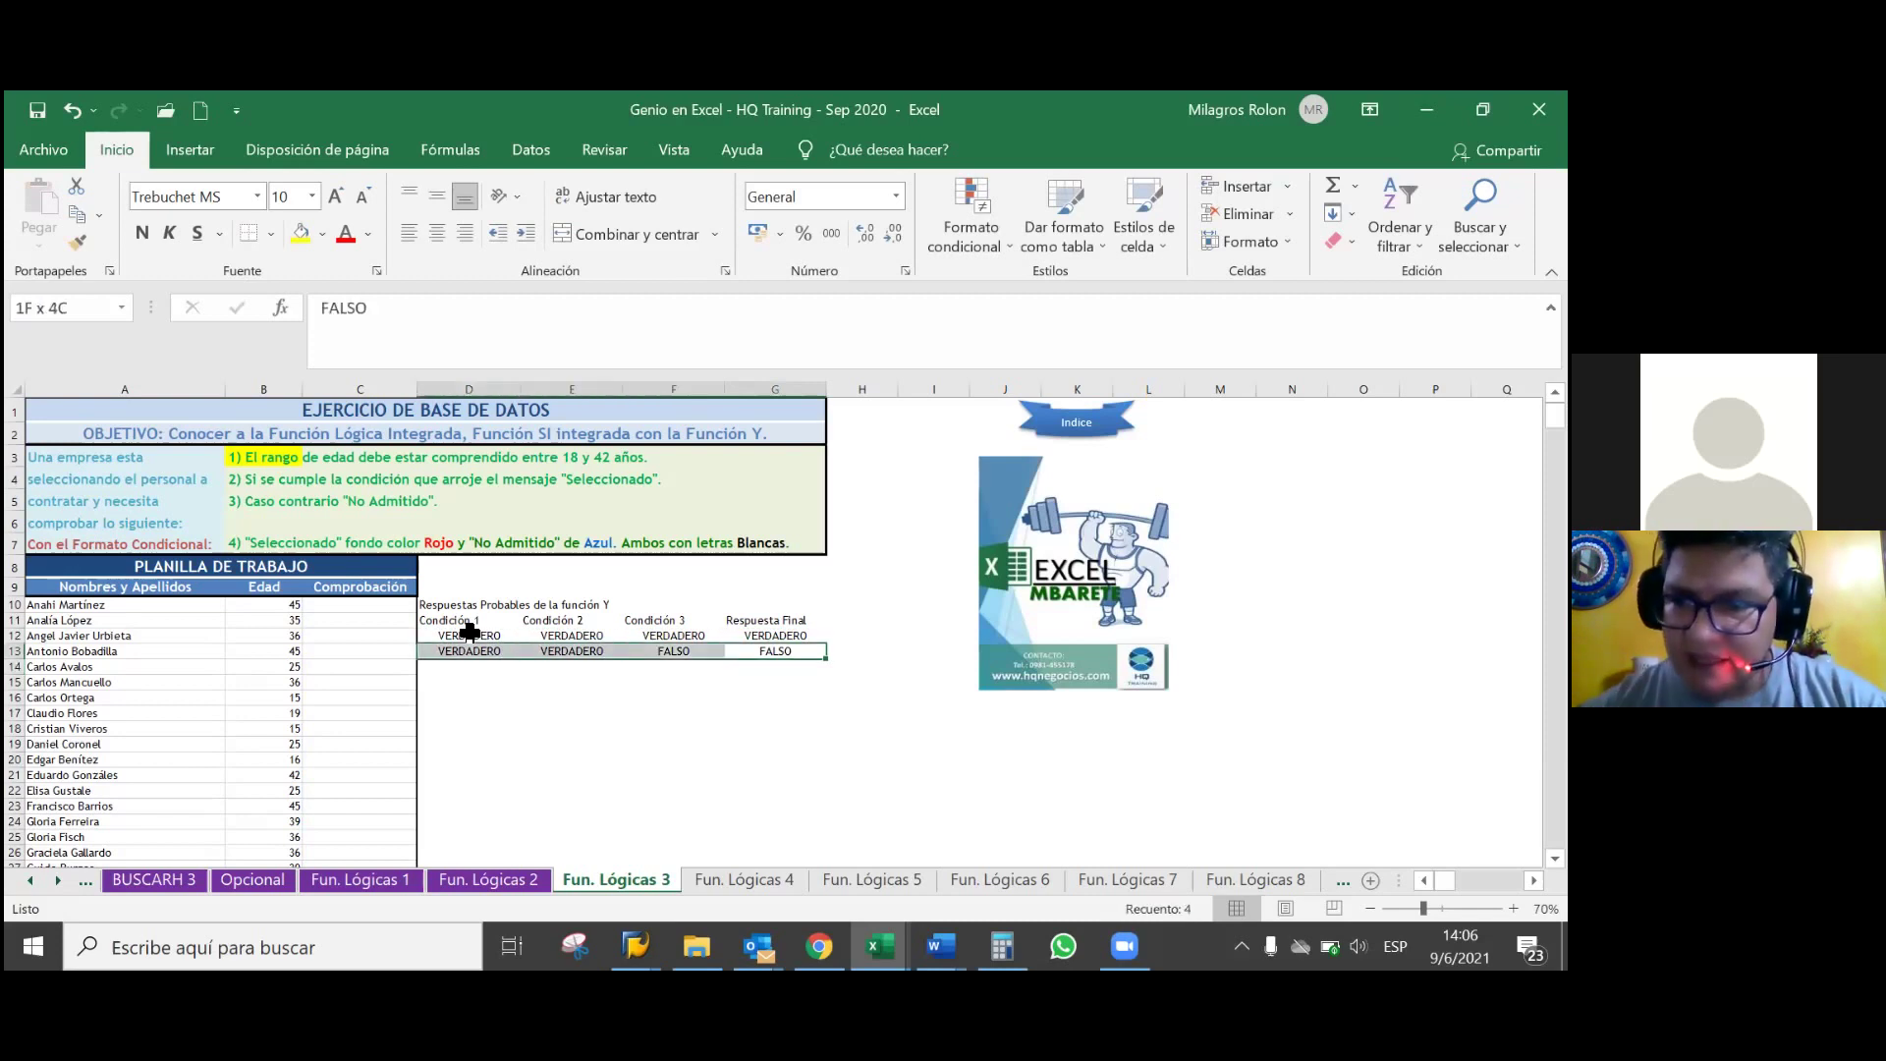
{"action": "key", "text": "ctrl+c"}
{"action": "key", "text": "Down"}
{"action": "key", "text": "ctrl+v"}
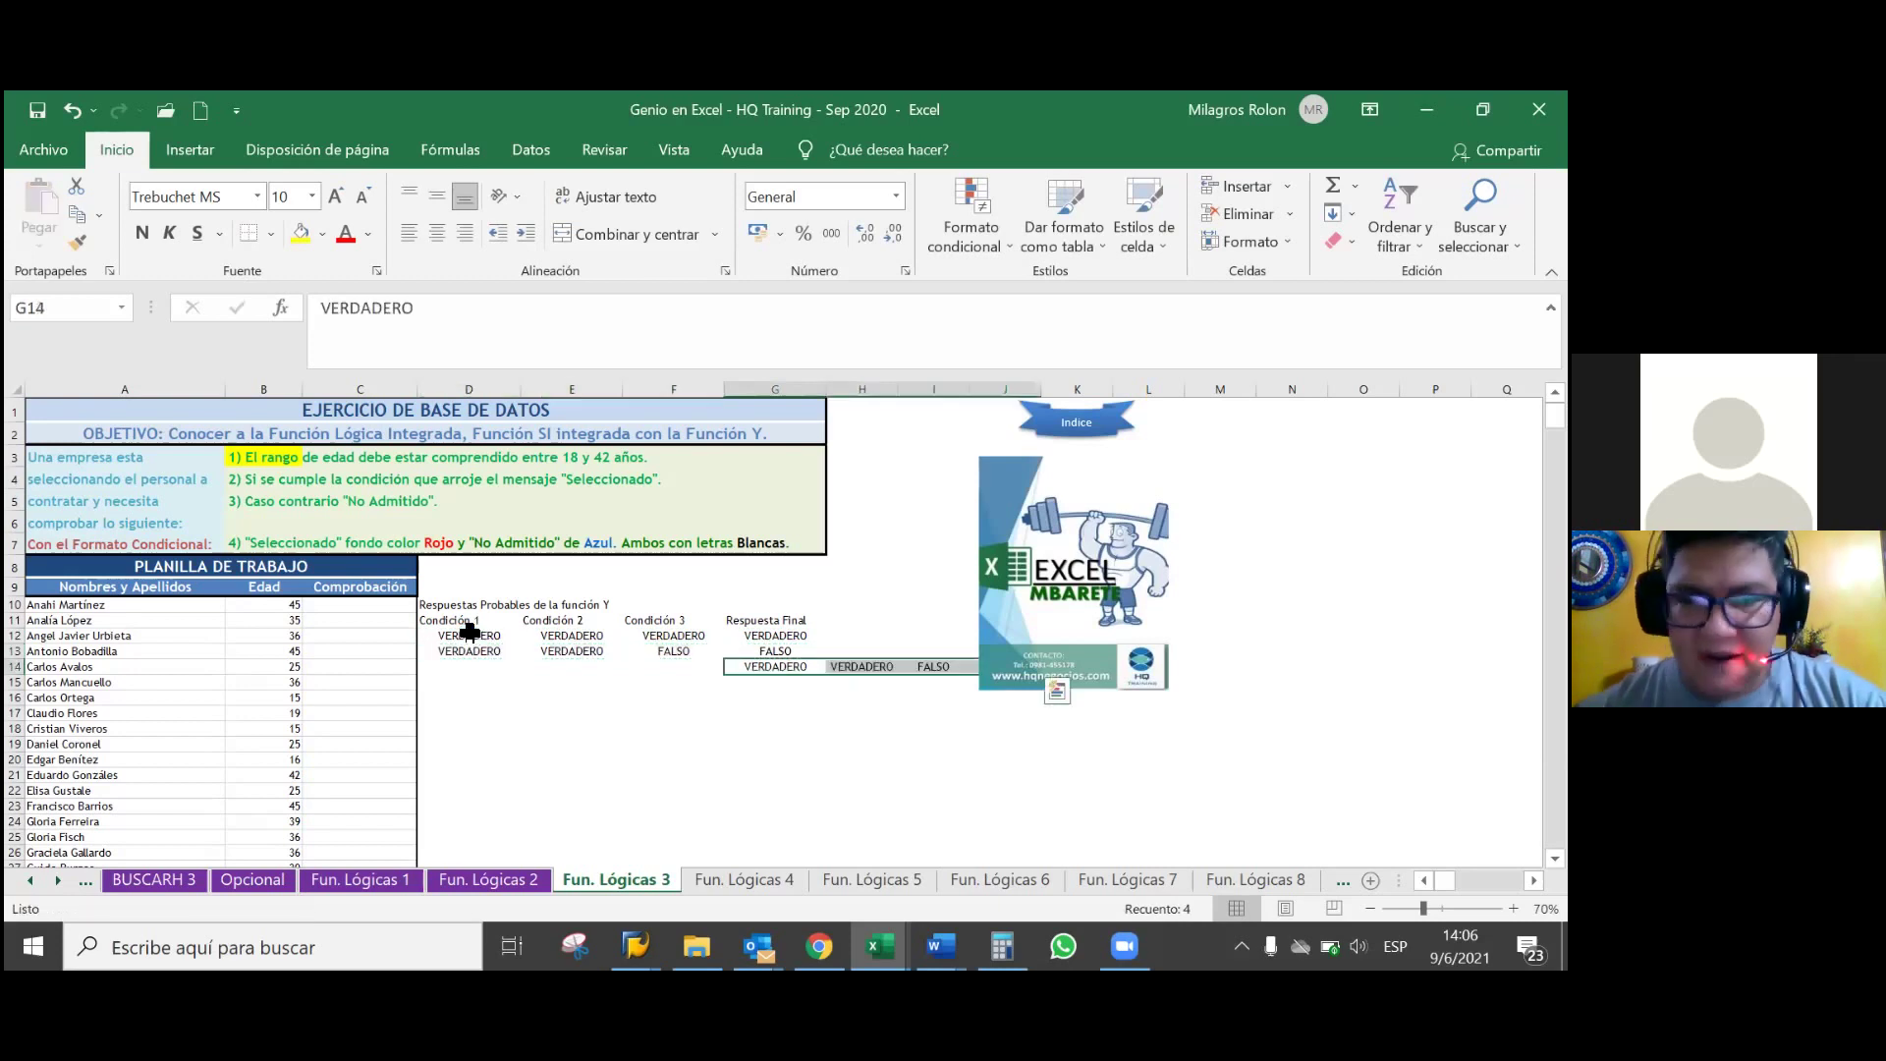
{"action": "key", "text": "ctrl+z"}
{"action": "key", "text": "Down"}
{"action": "key", "text": "Left"}
{"action": "key", "text": "Left"}
{"action": "key", "text": "Left"}
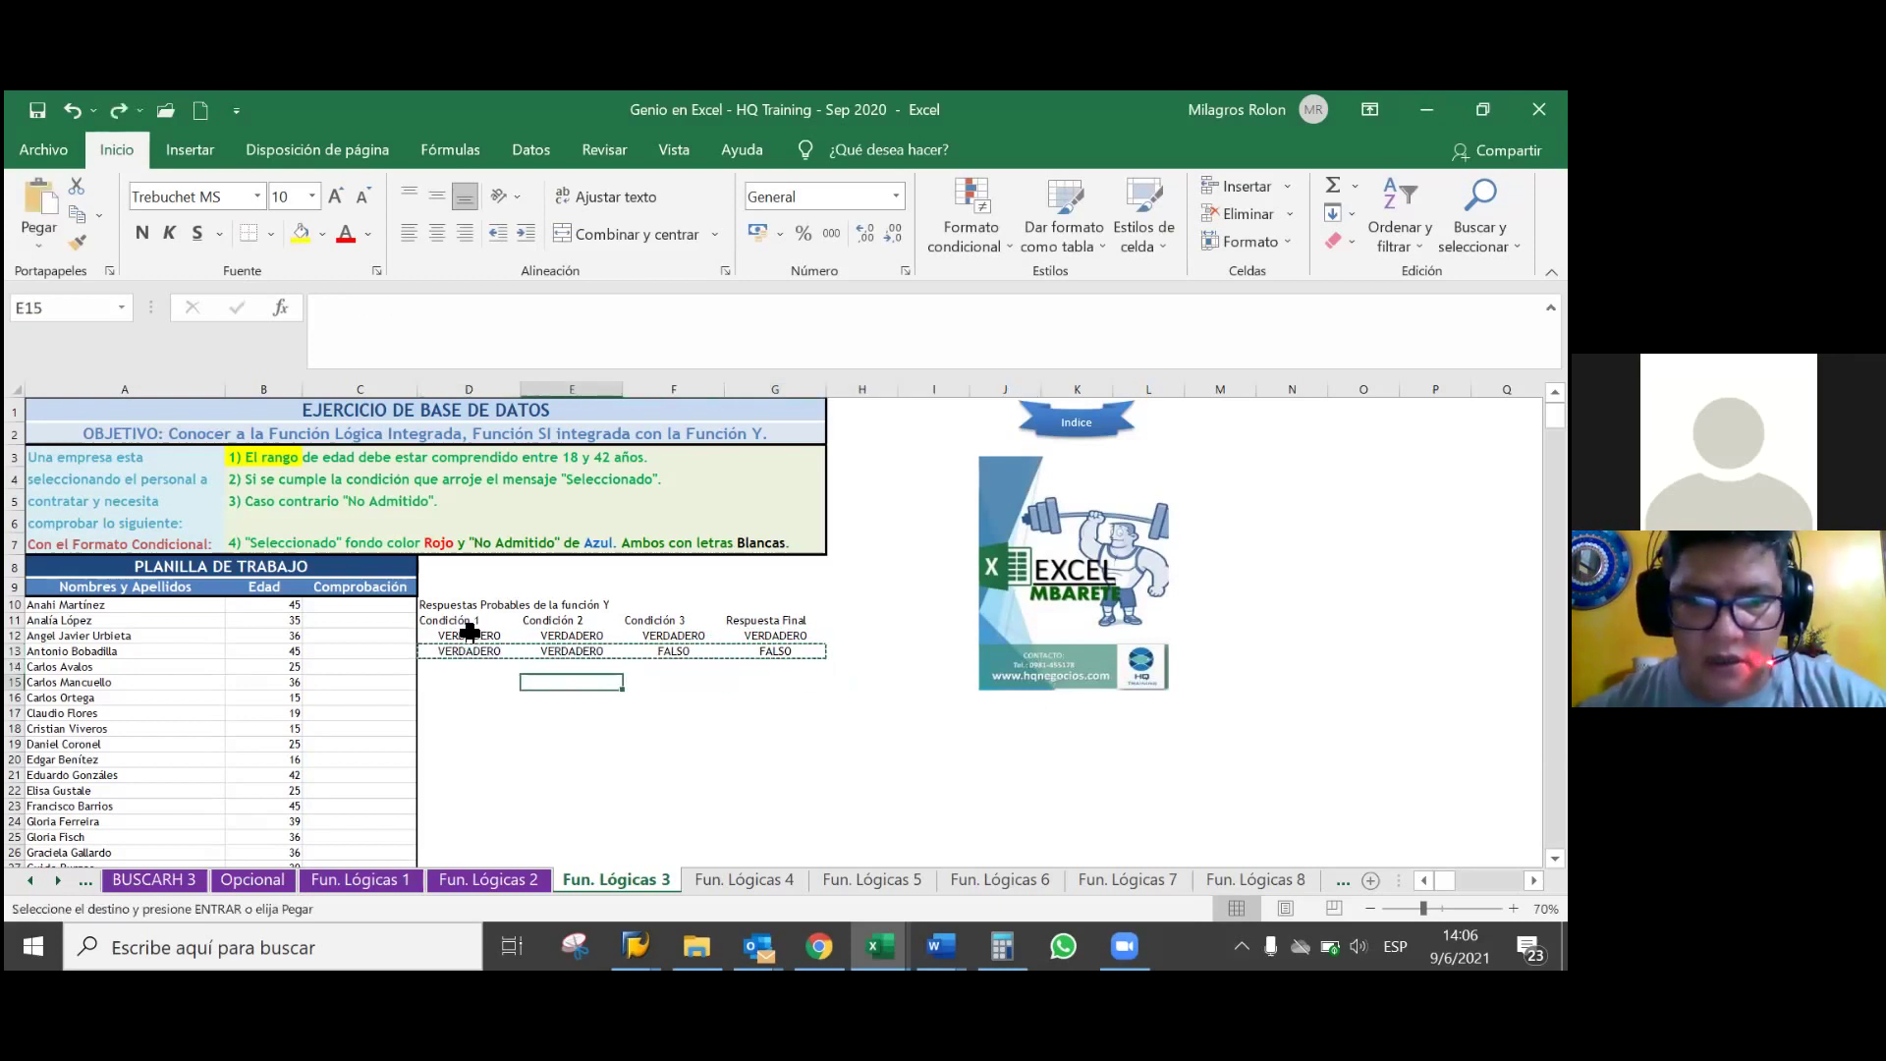
{"action": "key", "text": "Escape"}
- Copy the row D13:G13 into the row below, starting at D14
{"action": "key", "text": "Up"}
{"action": "key", "text": "Up"}
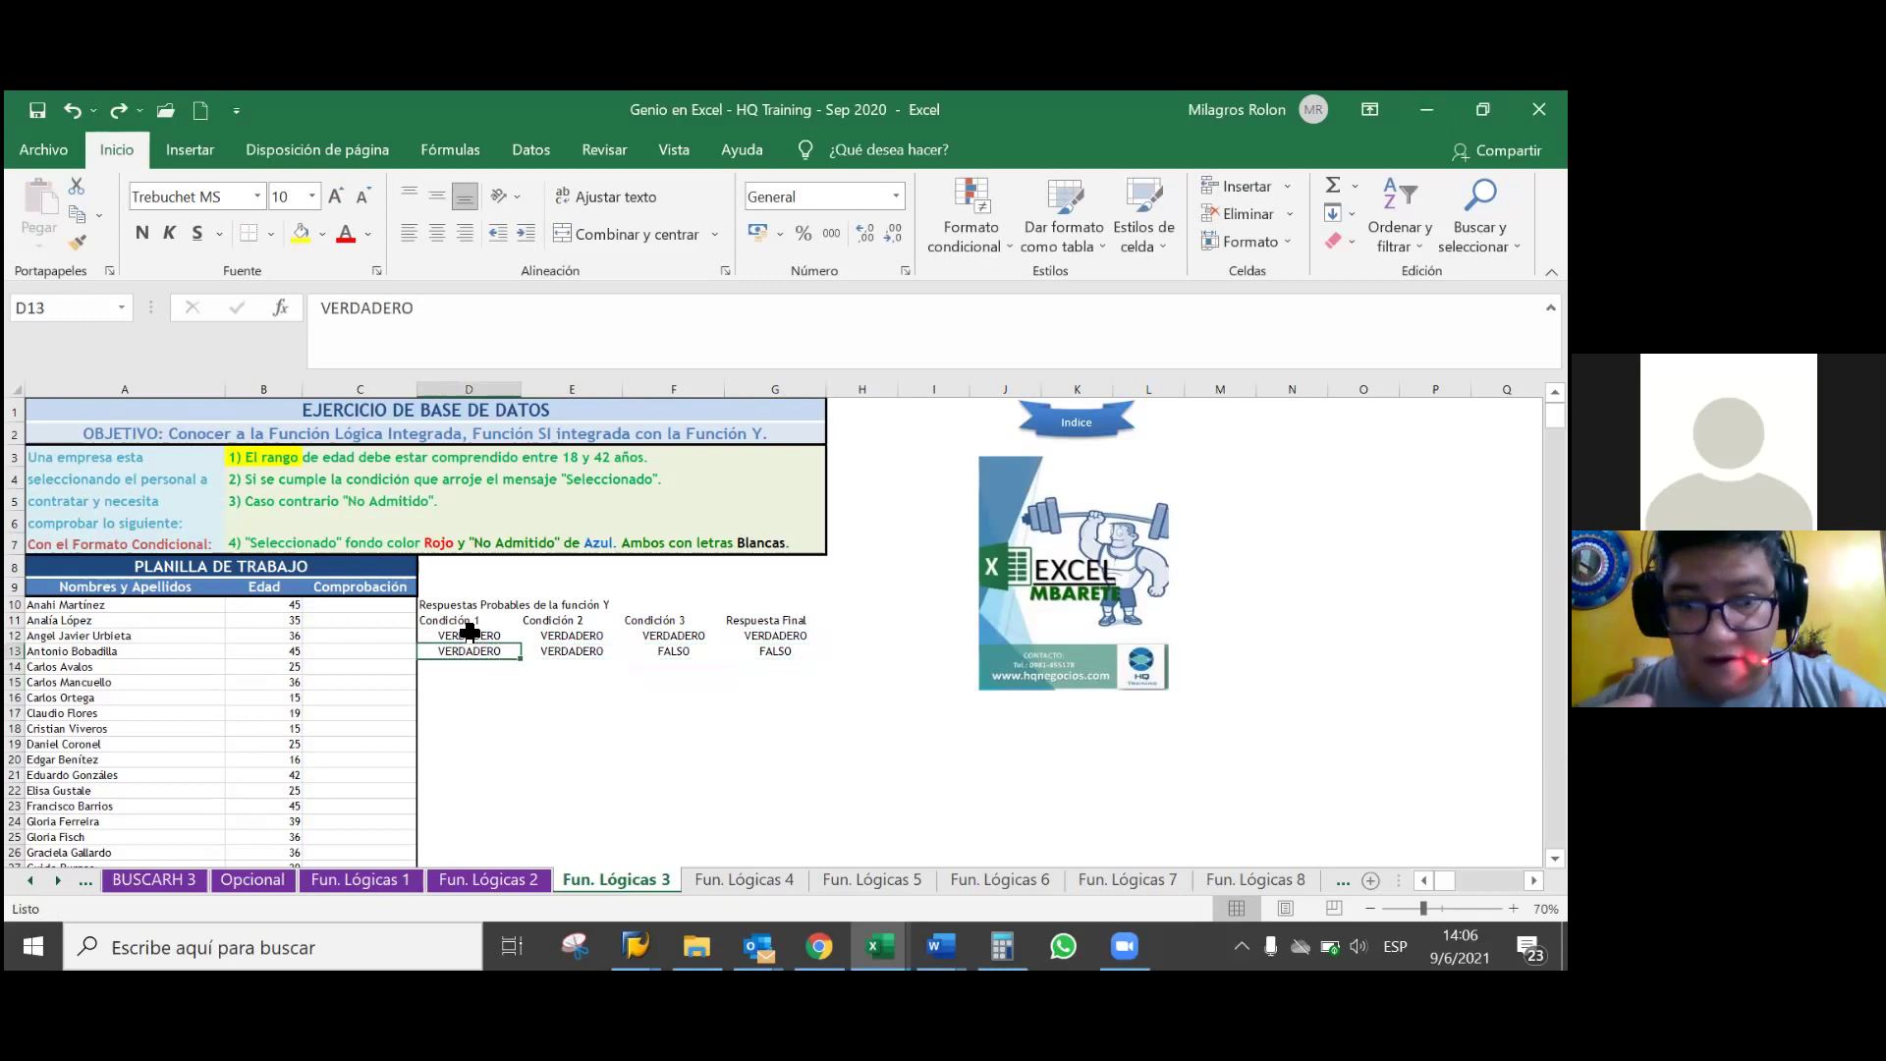
{"action": "key", "text": "shift+Right"}
{"action": "key", "text": "shift+Right"}
{"action": "key", "text": "shift+Right"}
{"action": "key", "text": "ctrl+c"}
{"action": "key", "text": "Down"}
{"action": "key", "text": "ctrl+v"}
{"action": "key", "text": "Escape"}
{"action": "key", "text": "Down"}
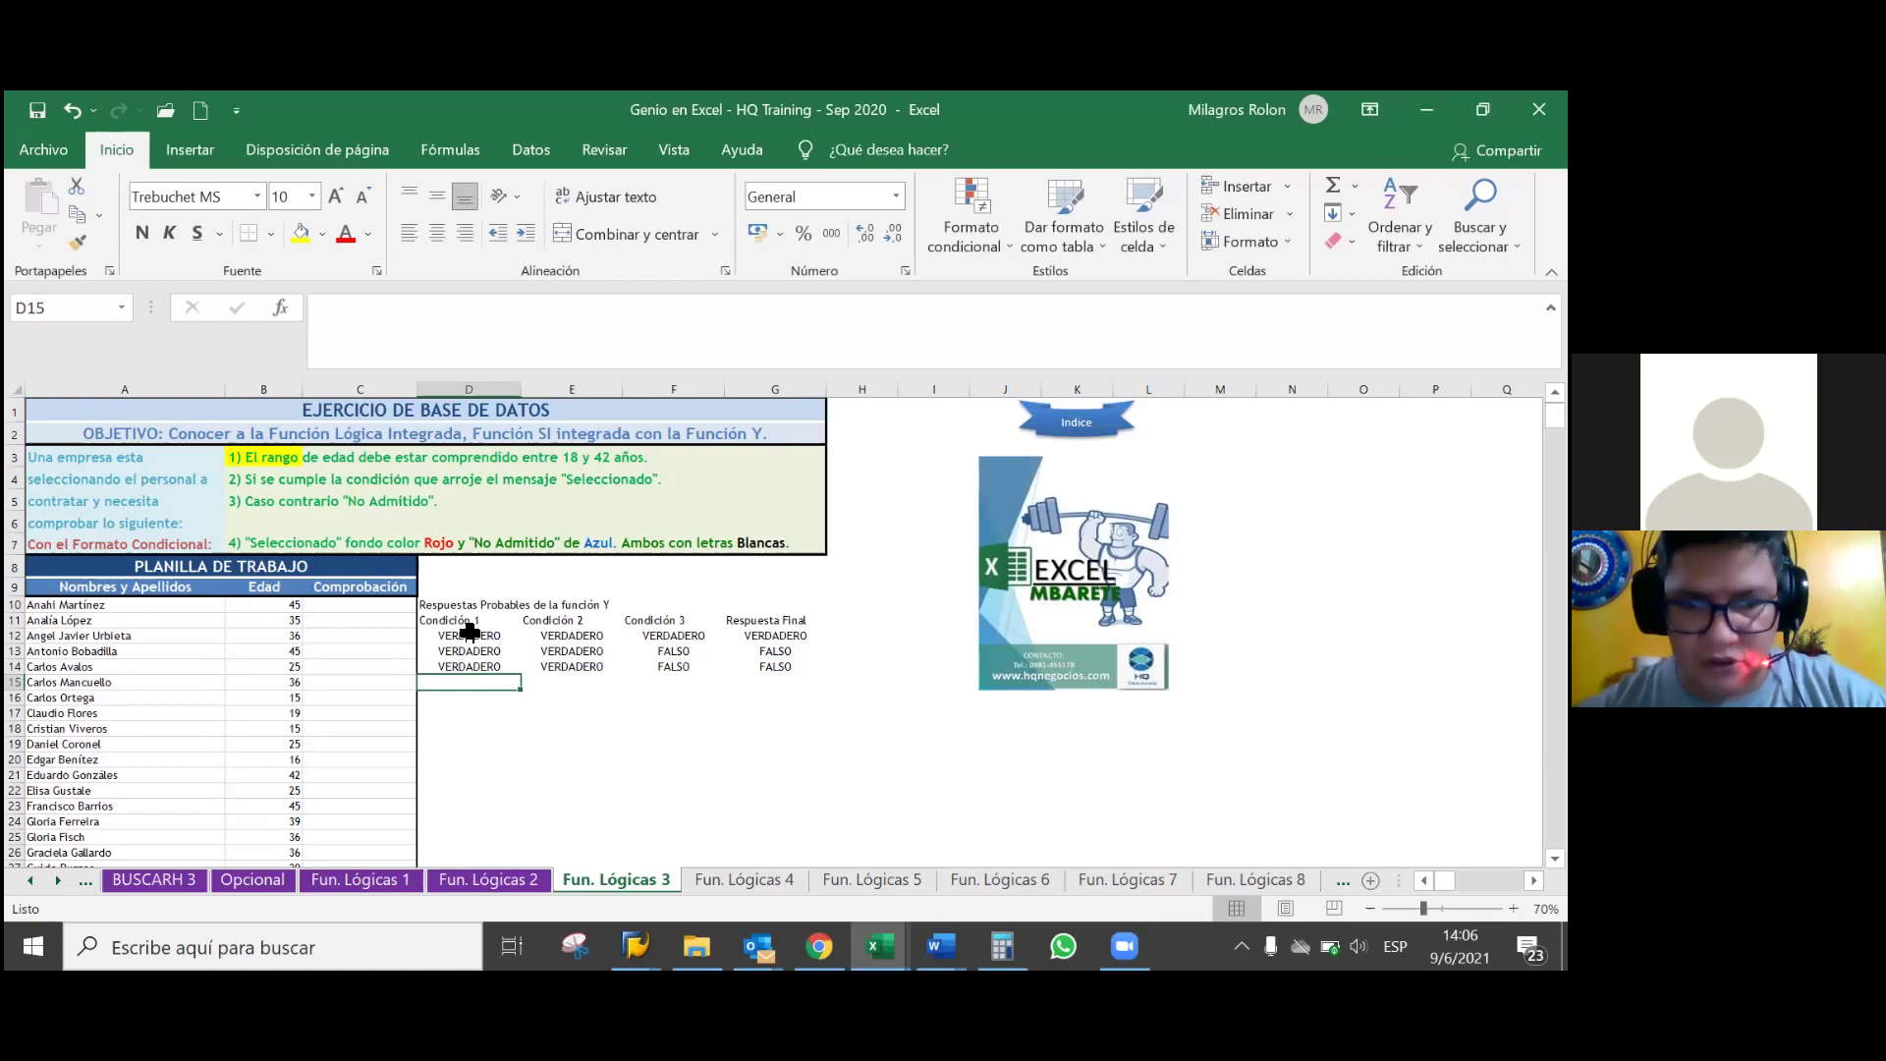
- Replace the Condición 2 value in E14 with FALSO
{"action": "key", "text": "Up"}
{"action": "key", "text": "Right"}
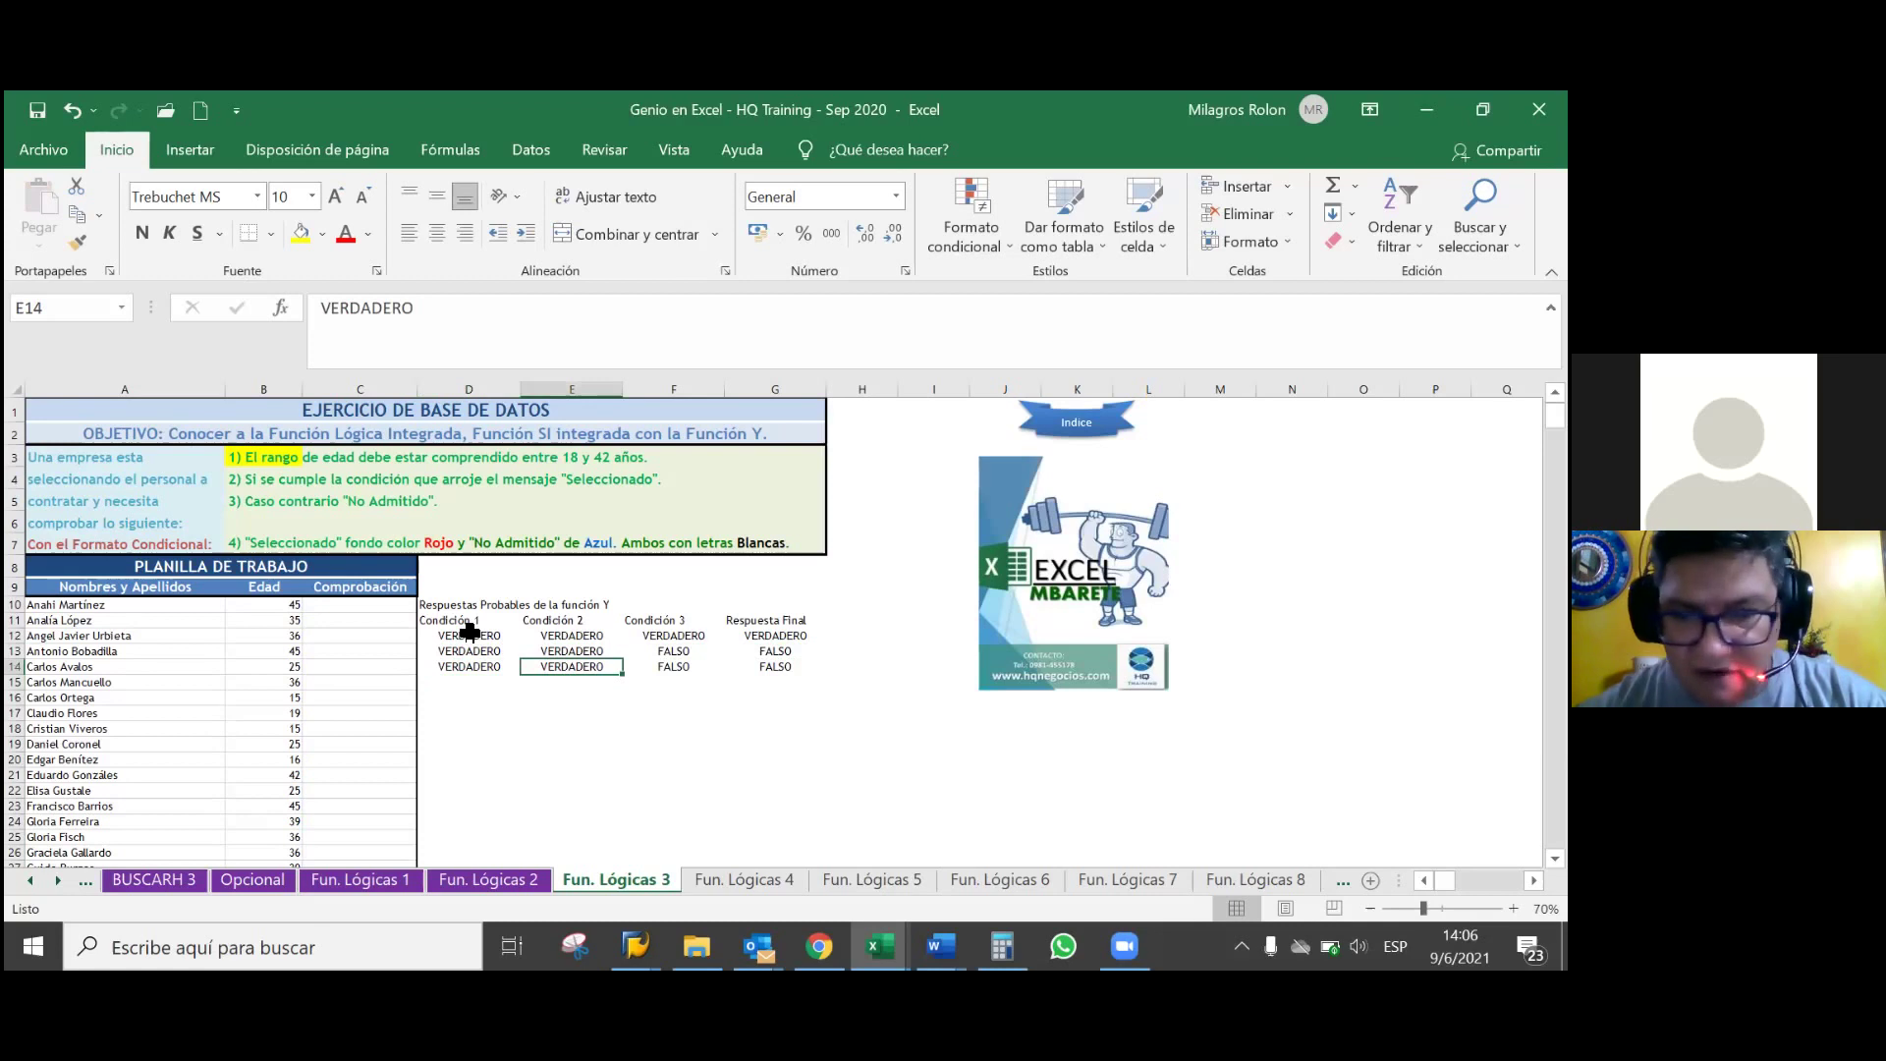
{"action": "type", "text": "FALSO"}
{"action": "key", "text": "Return"}
{"action": "key", "text": "Right"}
{"action": "key", "text": "Up"}
{"action": "key", "text": "Right"}
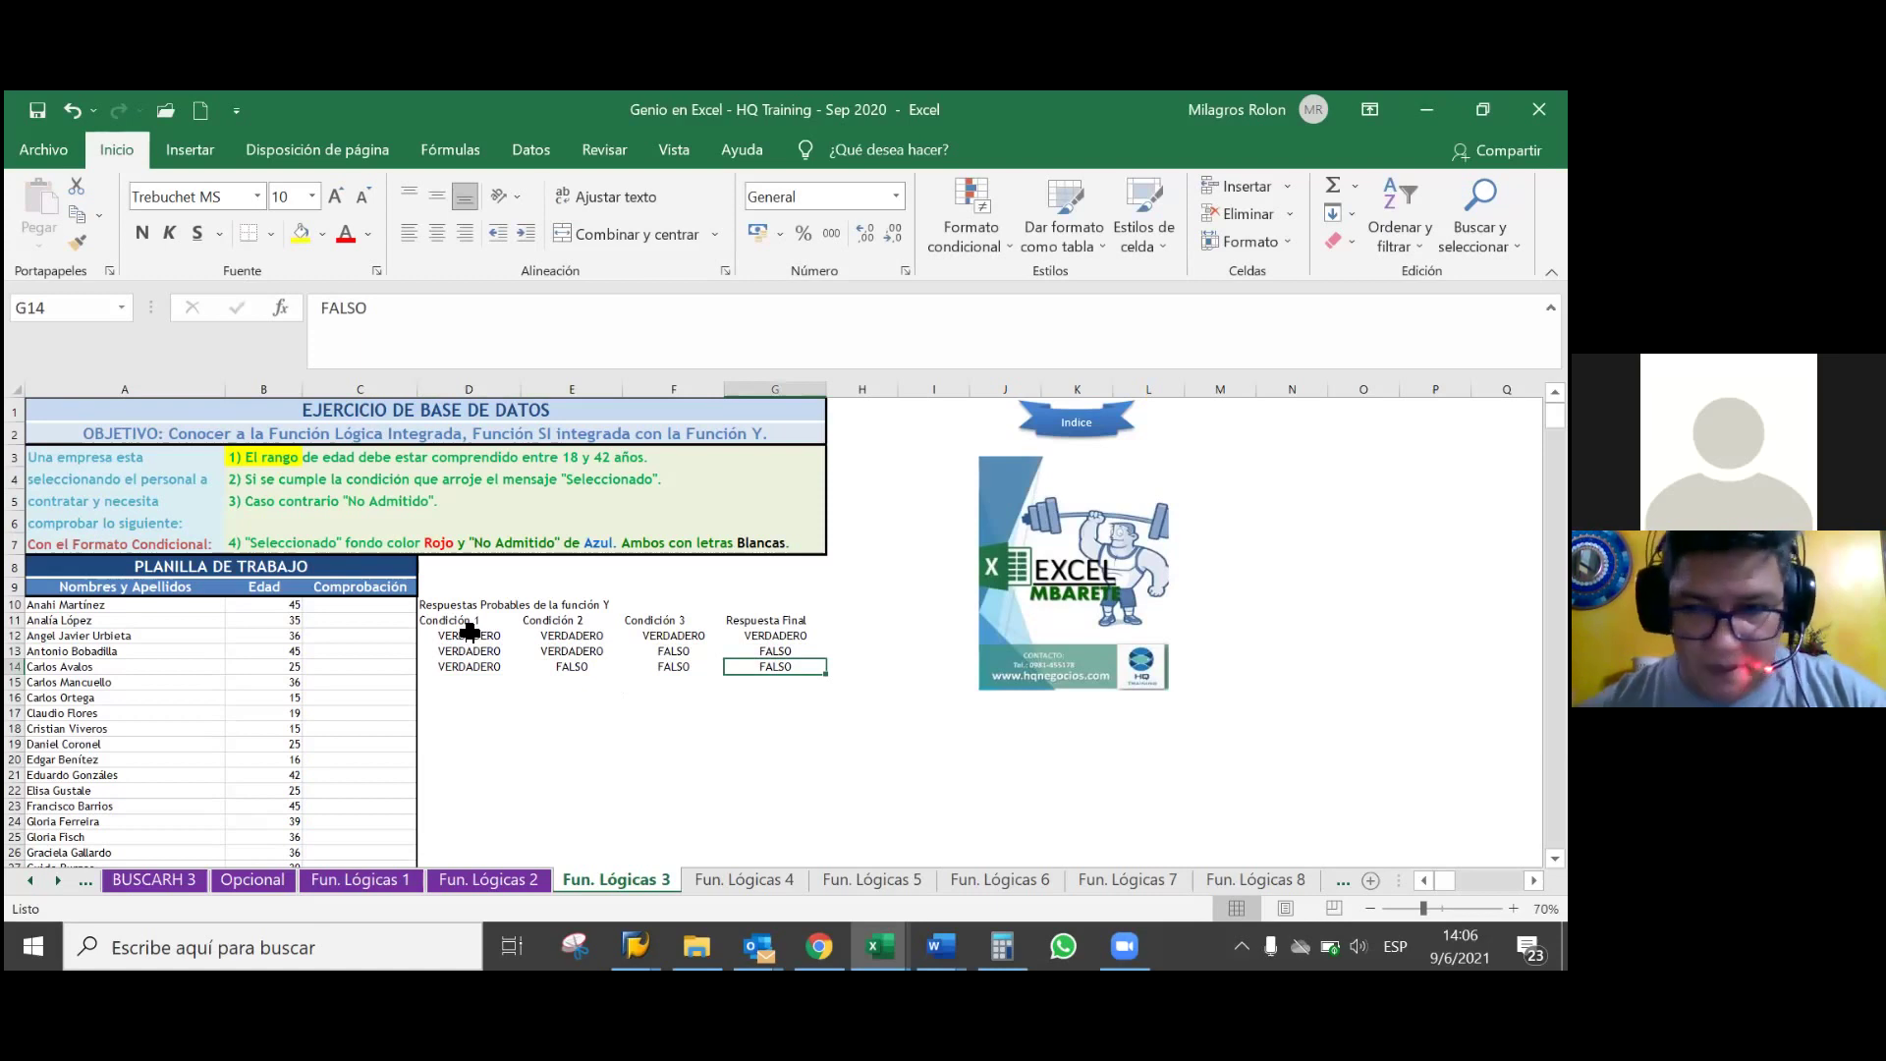
- Copy the row D14:G14 into the row below, starting at D15
{"action": "key", "text": "Left"}
{"action": "key", "text": "Left"}
{"action": "key", "text": "Left"}
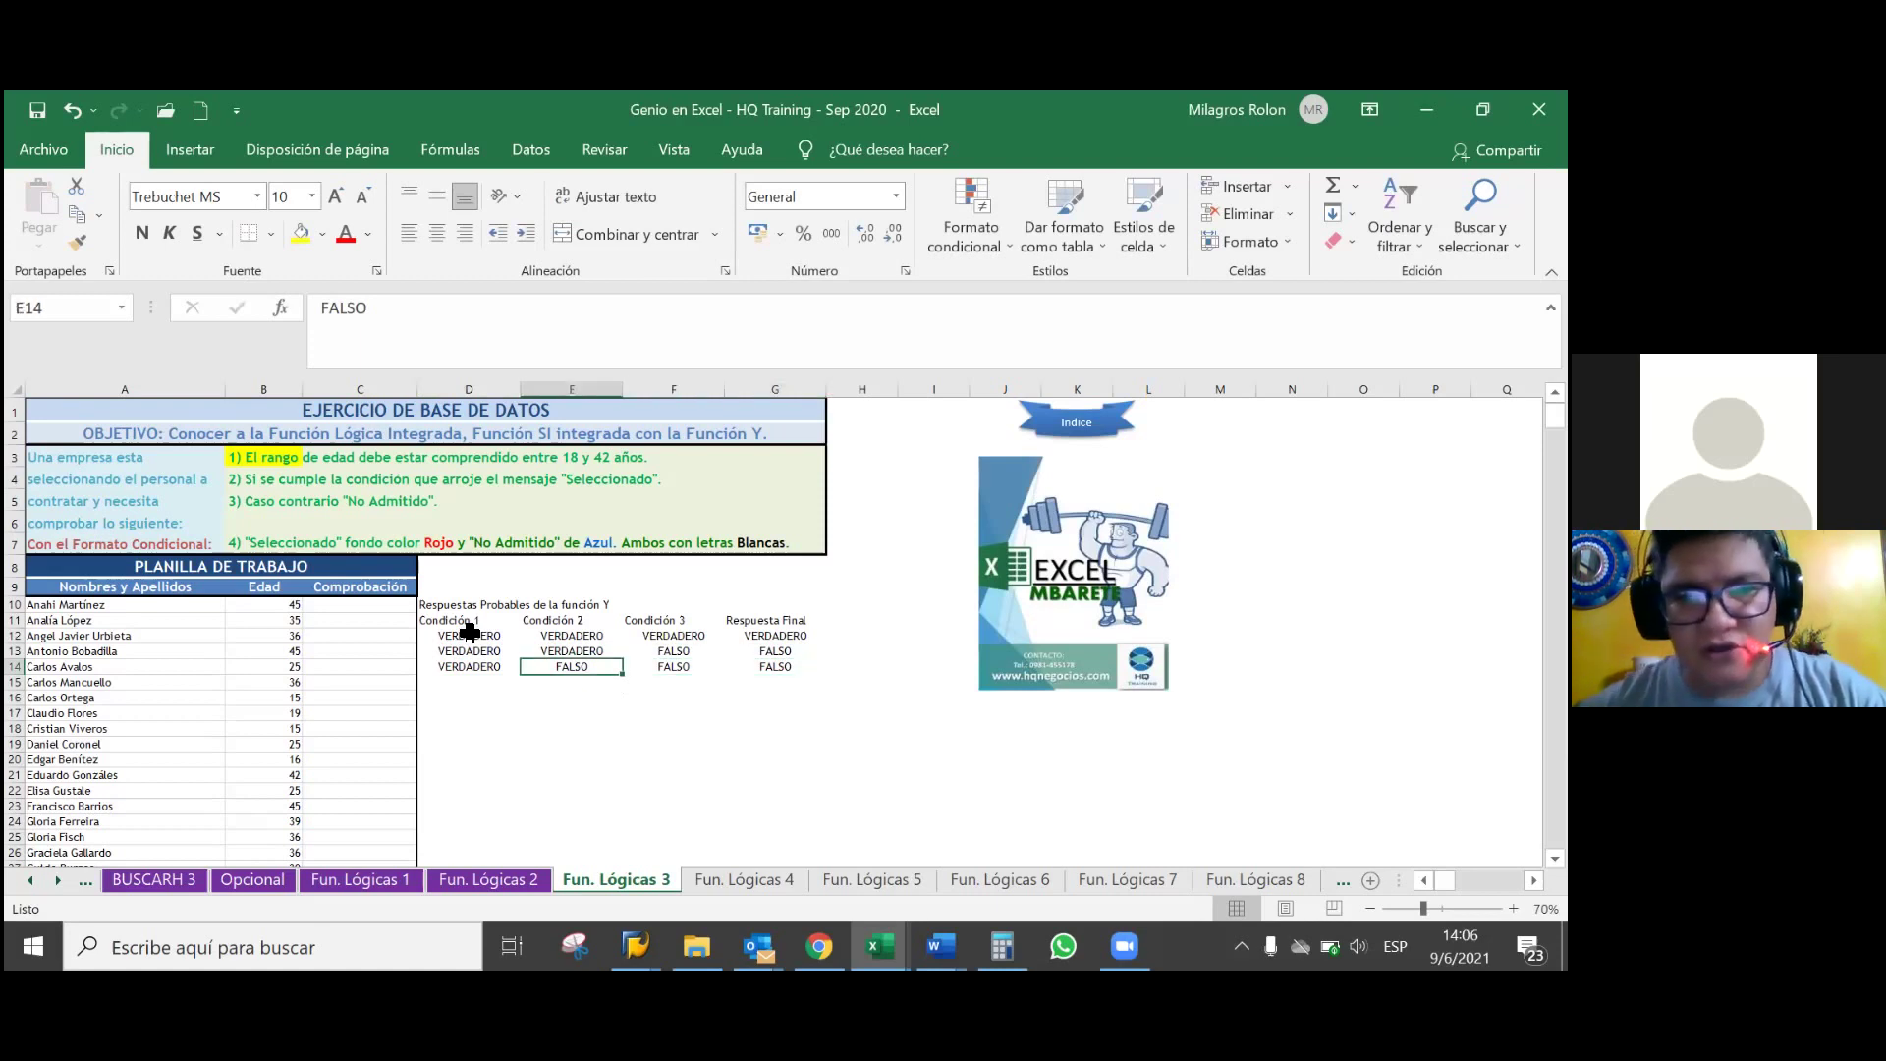
{"action": "key", "text": "shift+Right"}
{"action": "key", "text": "shift+Right"}
{"action": "key", "text": "shift+Right"}
{"action": "key", "text": "ctrl+c"}
{"action": "key", "text": "Down"}
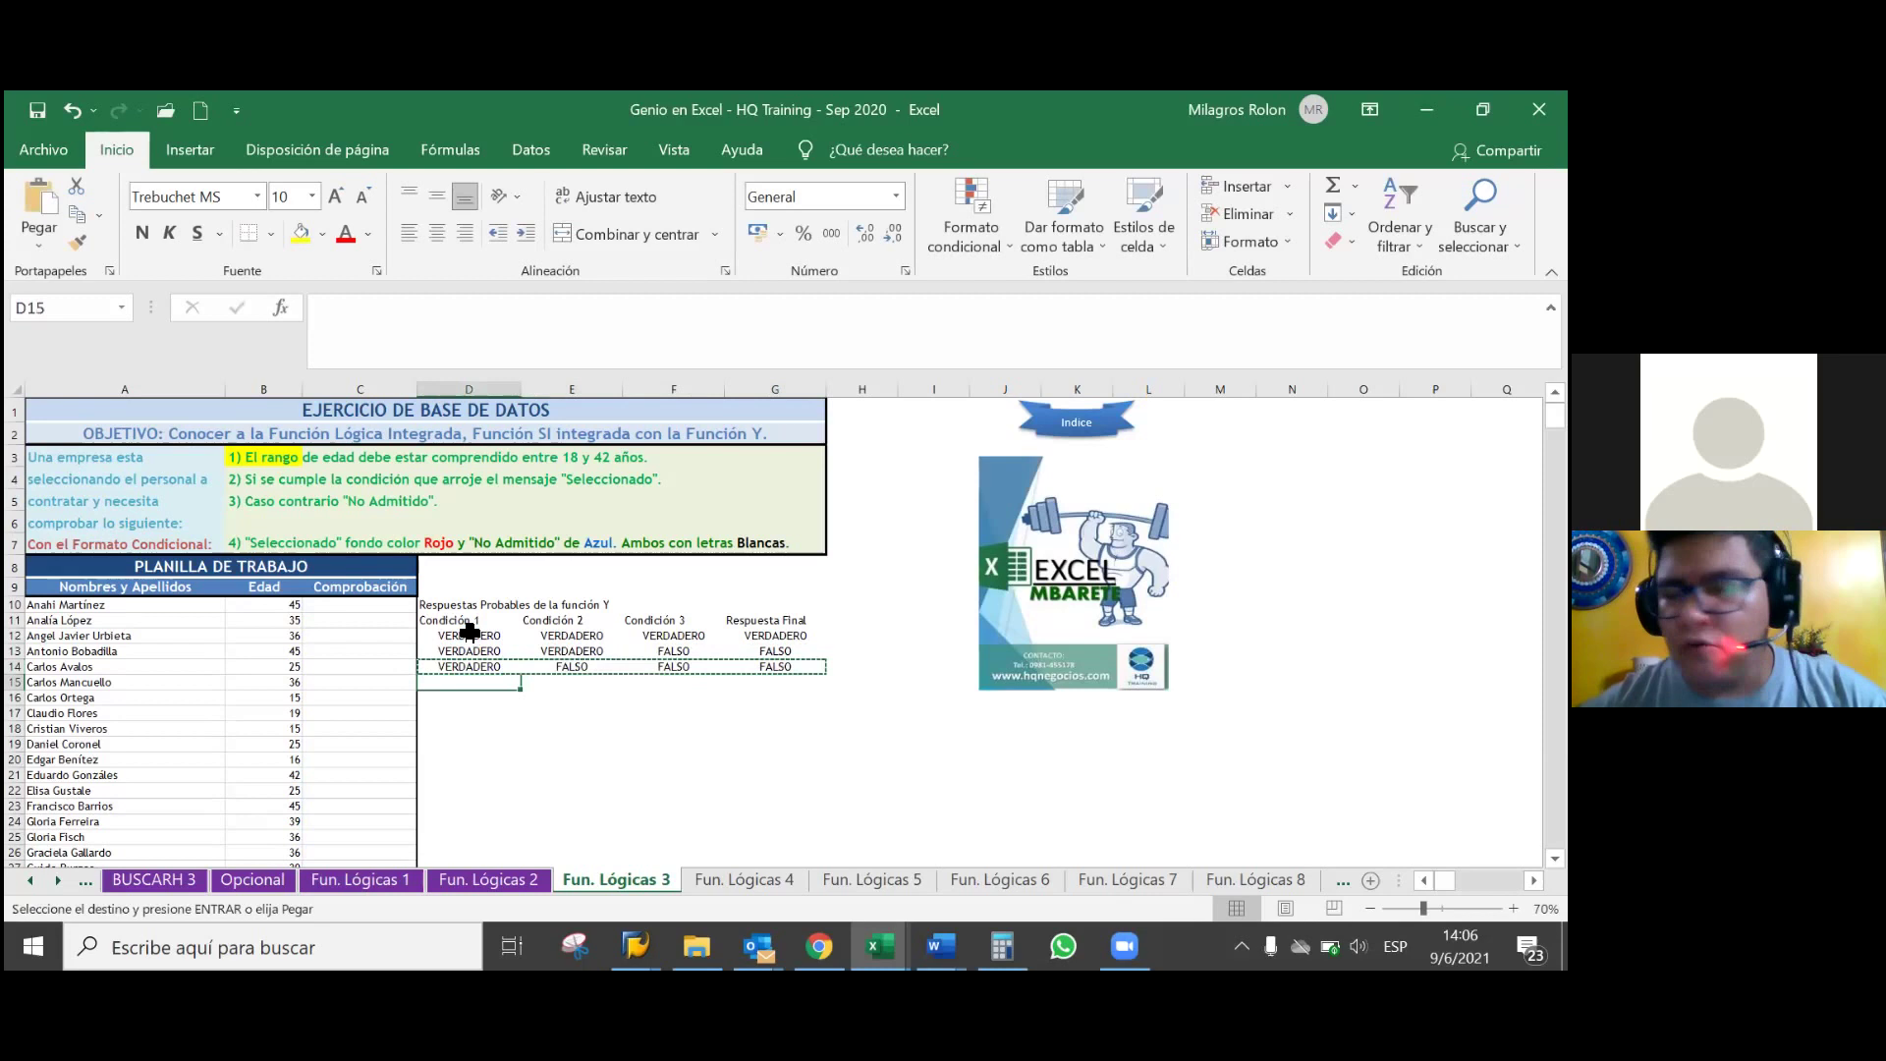
{"action": "key", "text": "Return"}
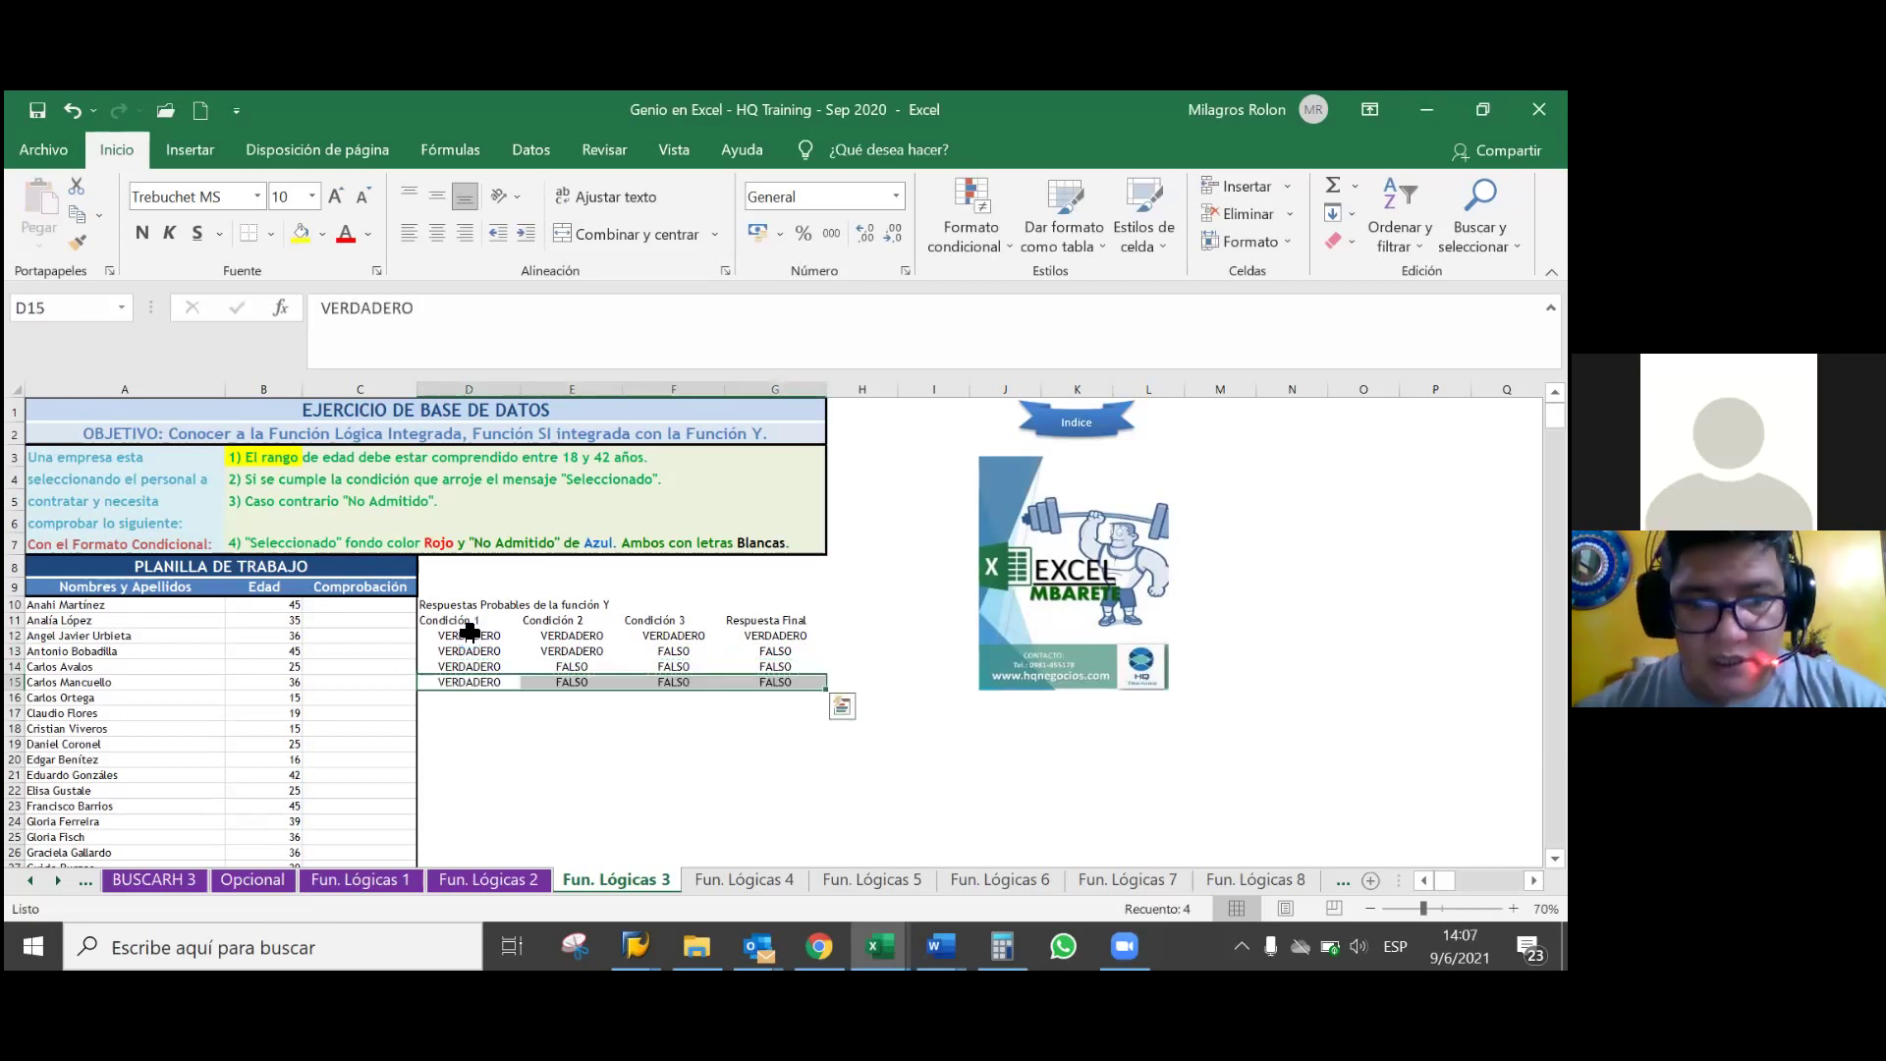
- Replace the Condición 1 value in D15 with FALSO, keeping D15 selected
{"action": "key", "text": "Down"}
{"action": "key", "text": "Up"}
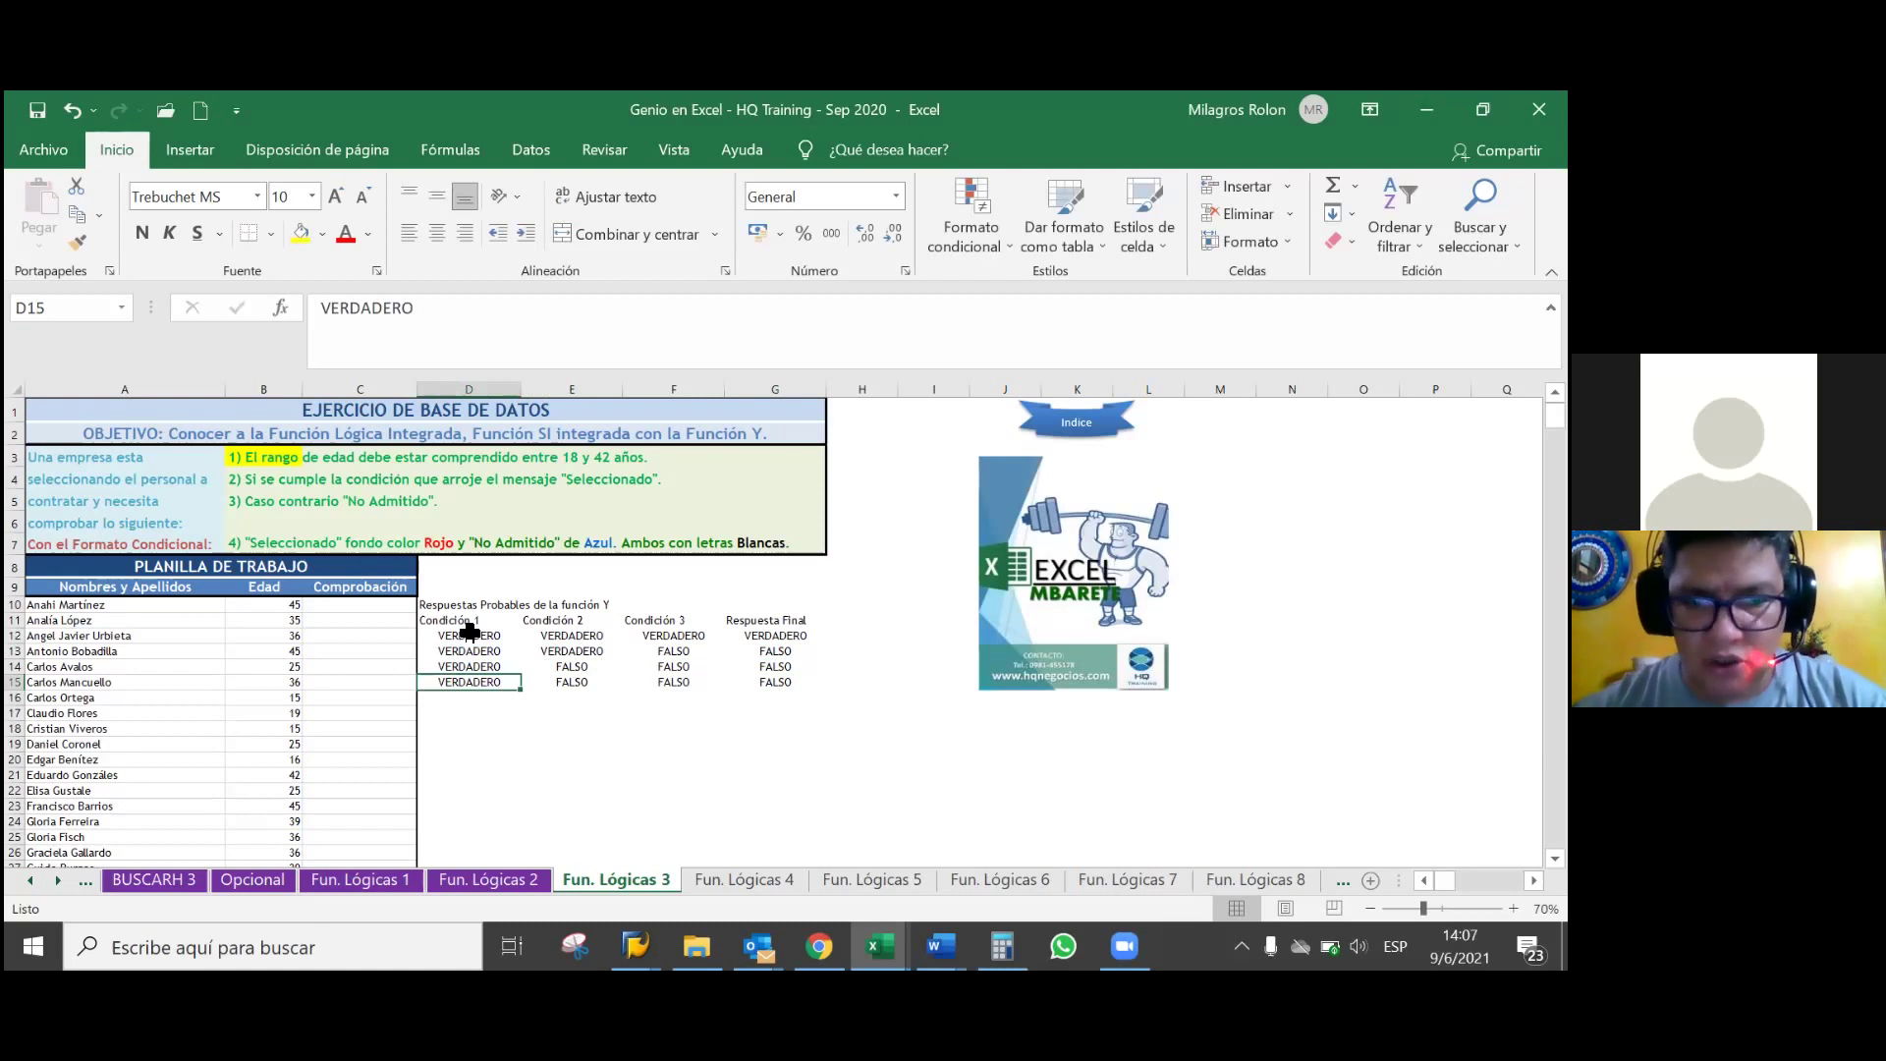
{"action": "type", "text": "falso"}
{"action": "key", "text": "ctrl+Return"}
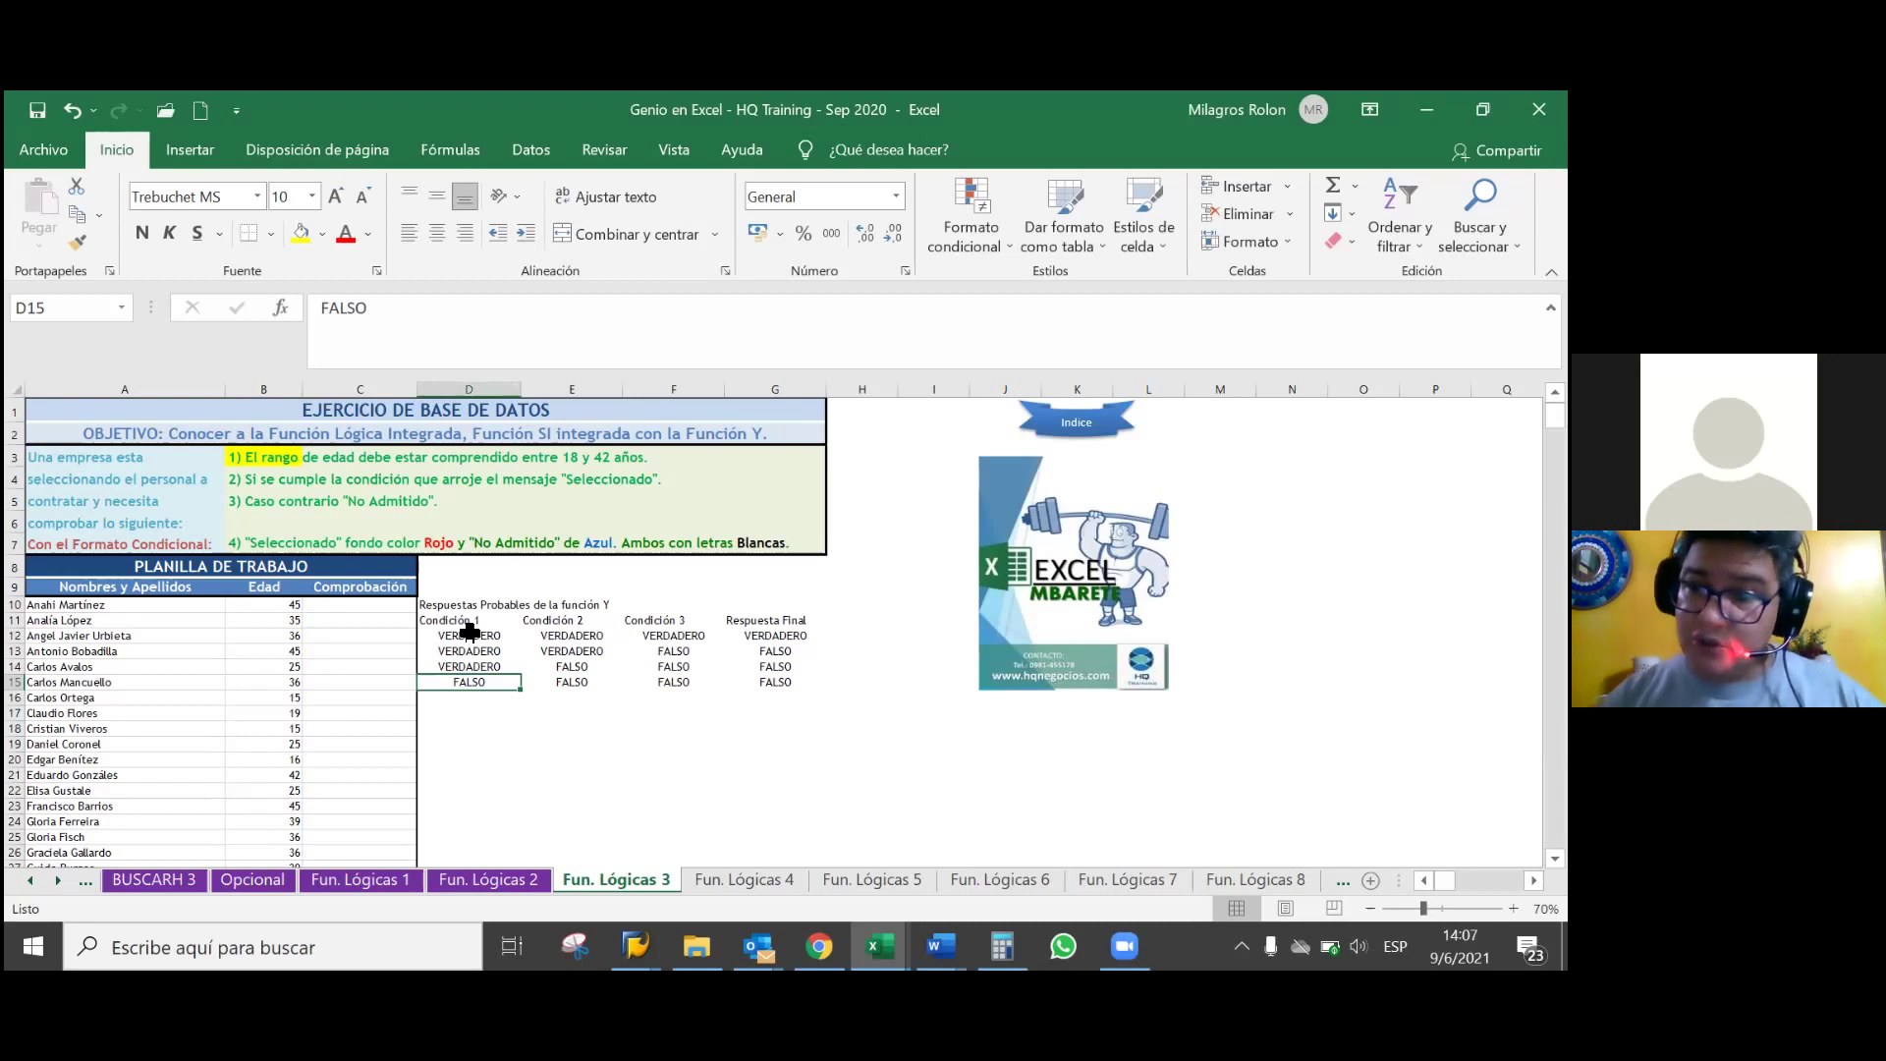
- Save the workbook with the table of the Y function's possible answers
{"action": "left_click", "coordinate": [625, 606]}
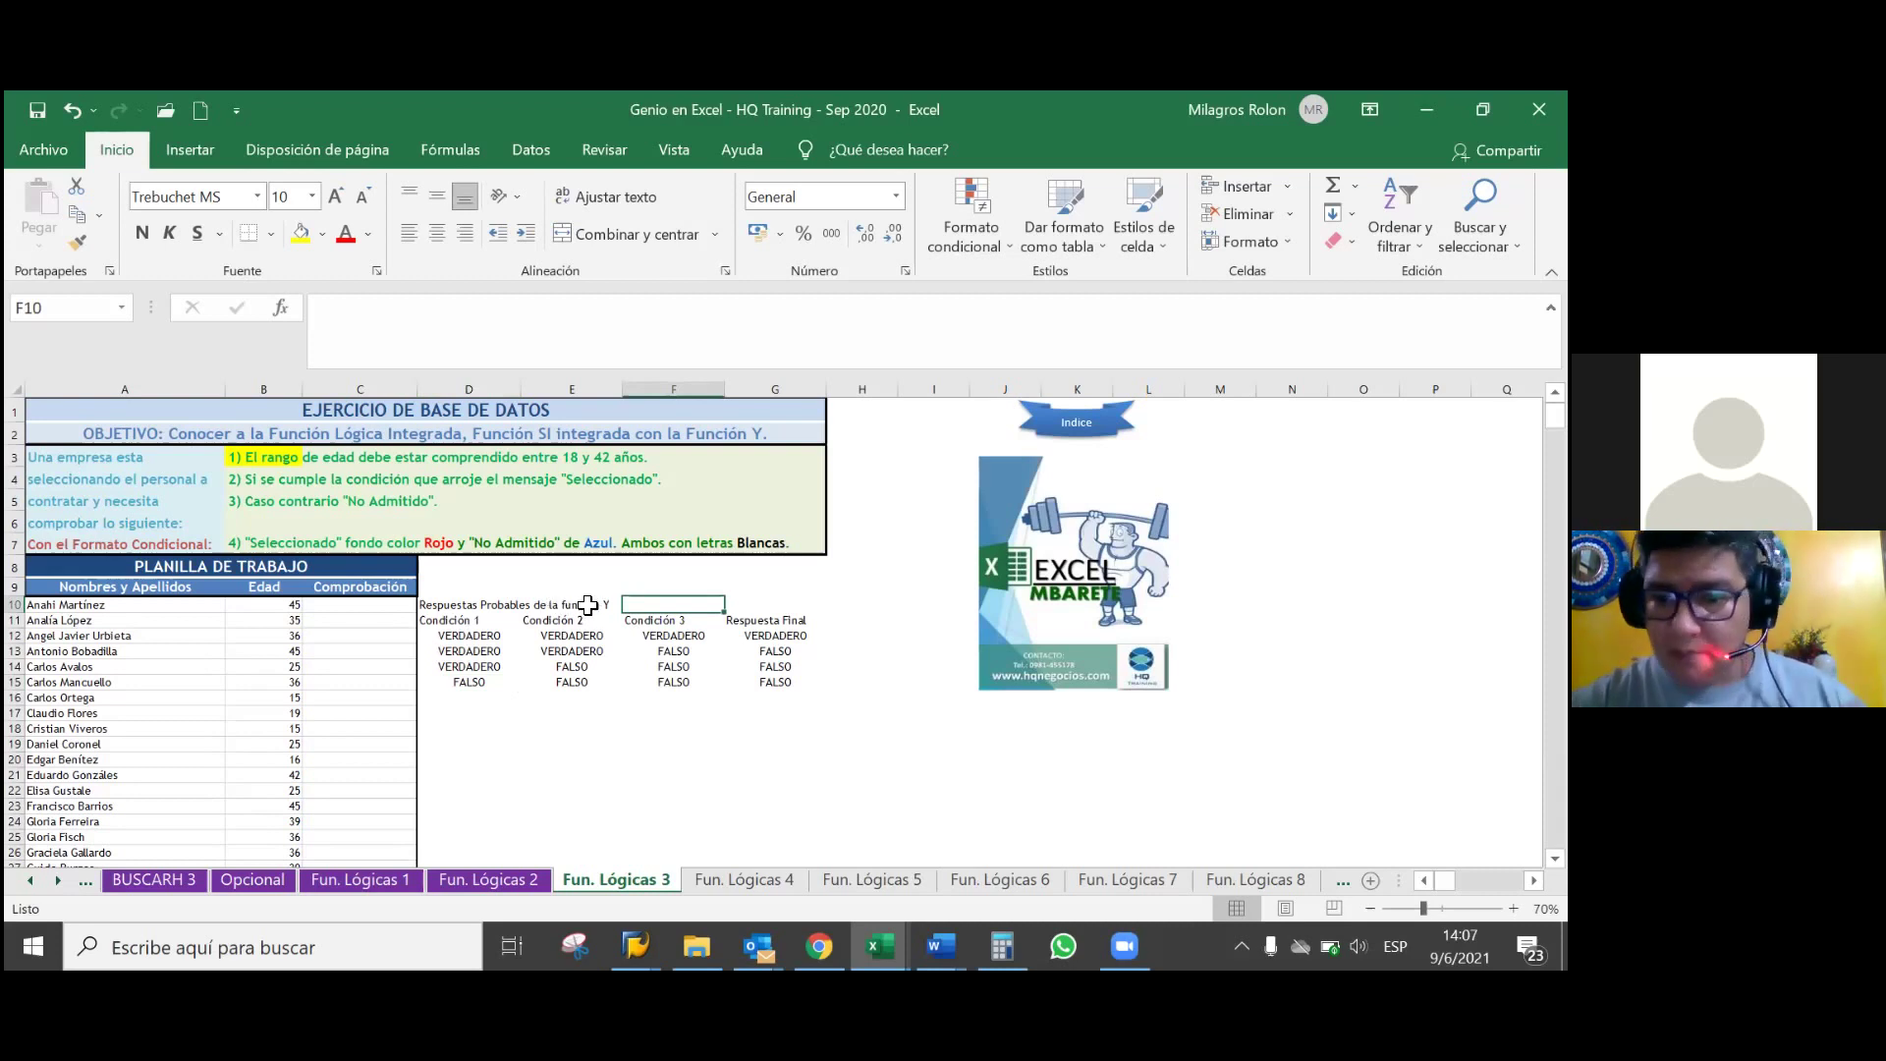
{"action": "left_click", "coordinate": [539, 602]}
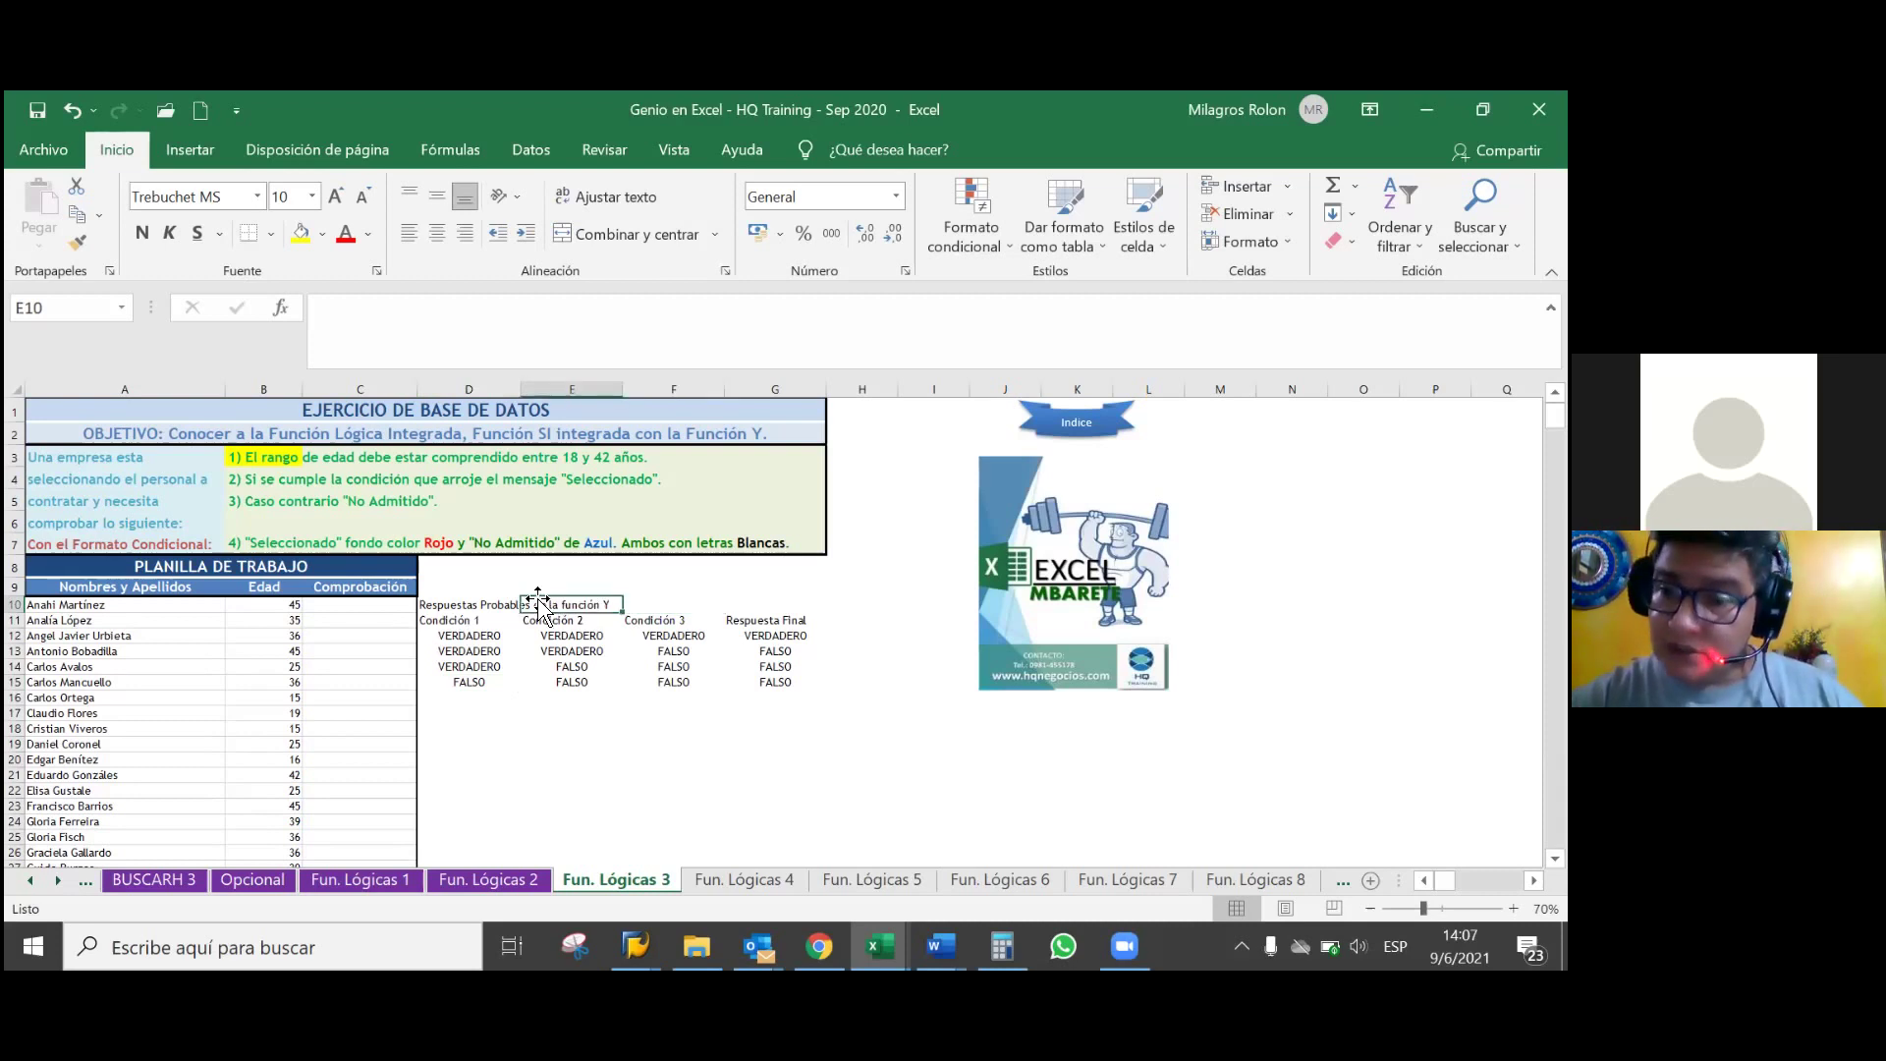
{"action": "left_click", "coordinate": [647, 601]}
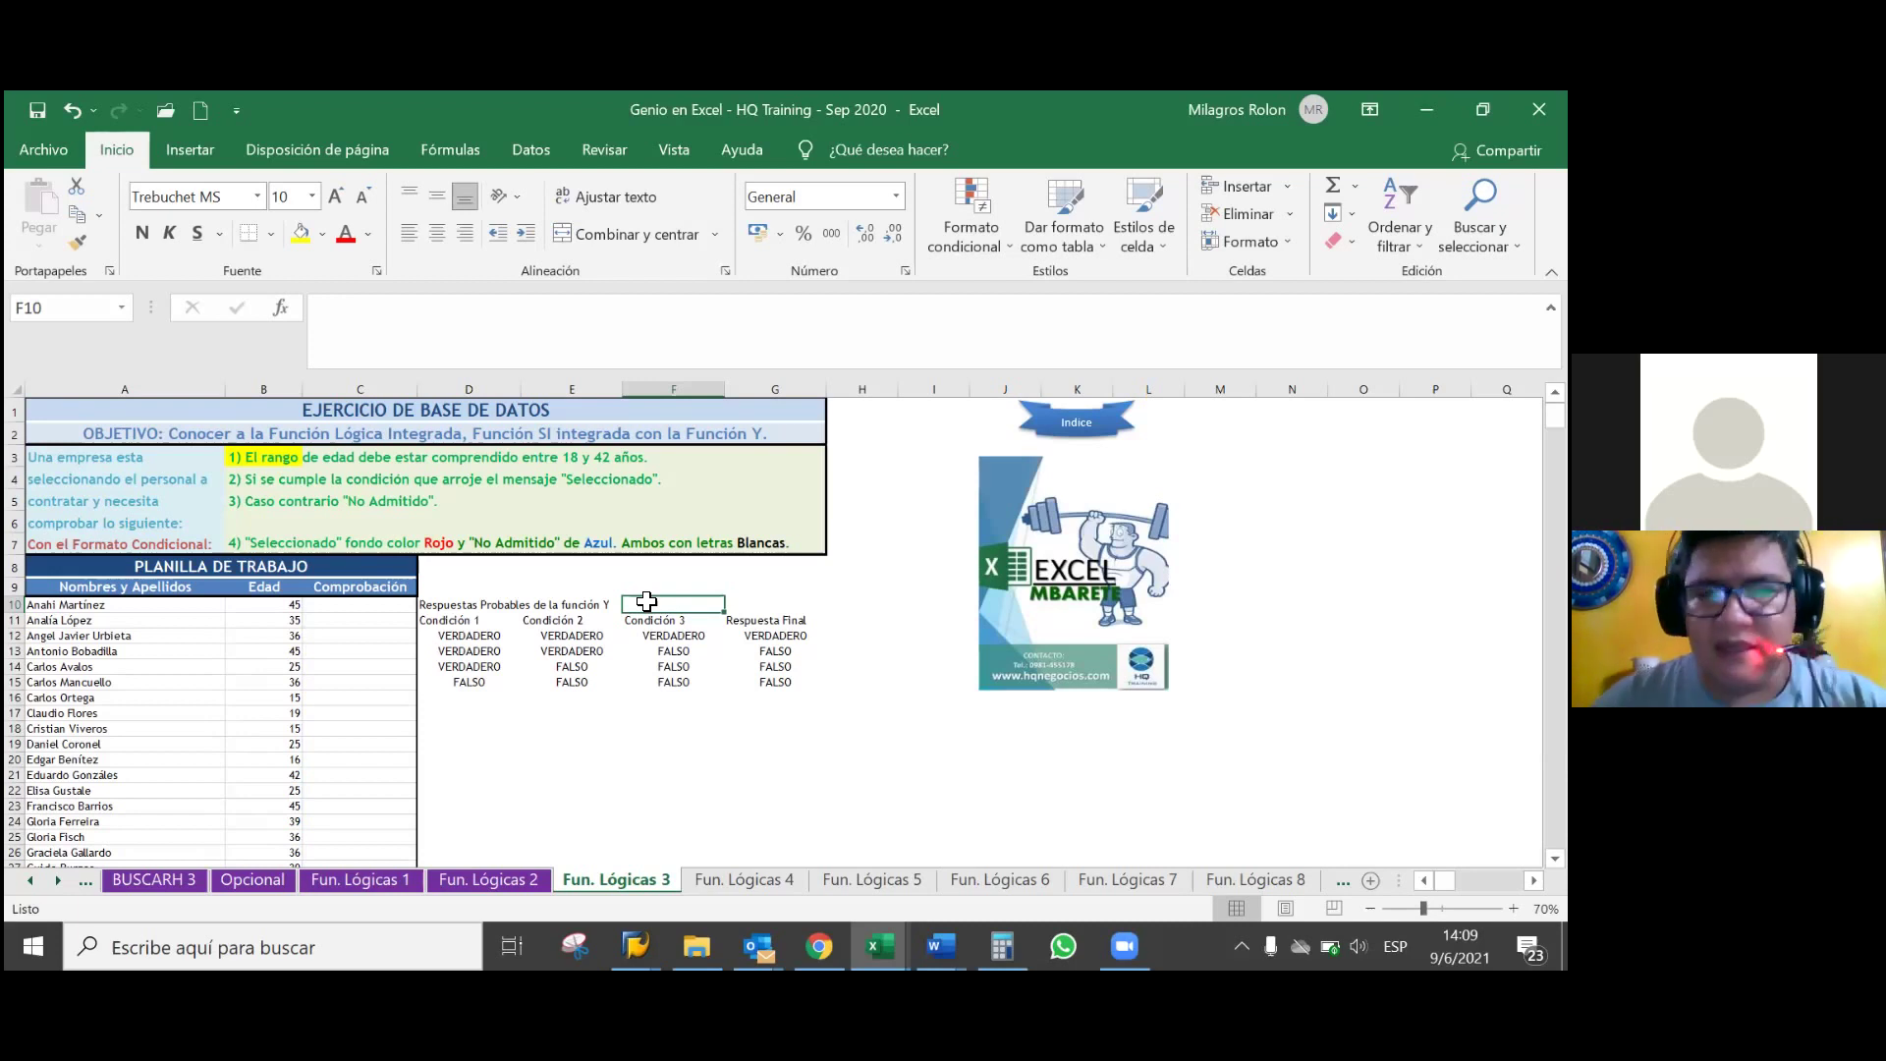
{"action": "key", "text": "ctrl+s"}
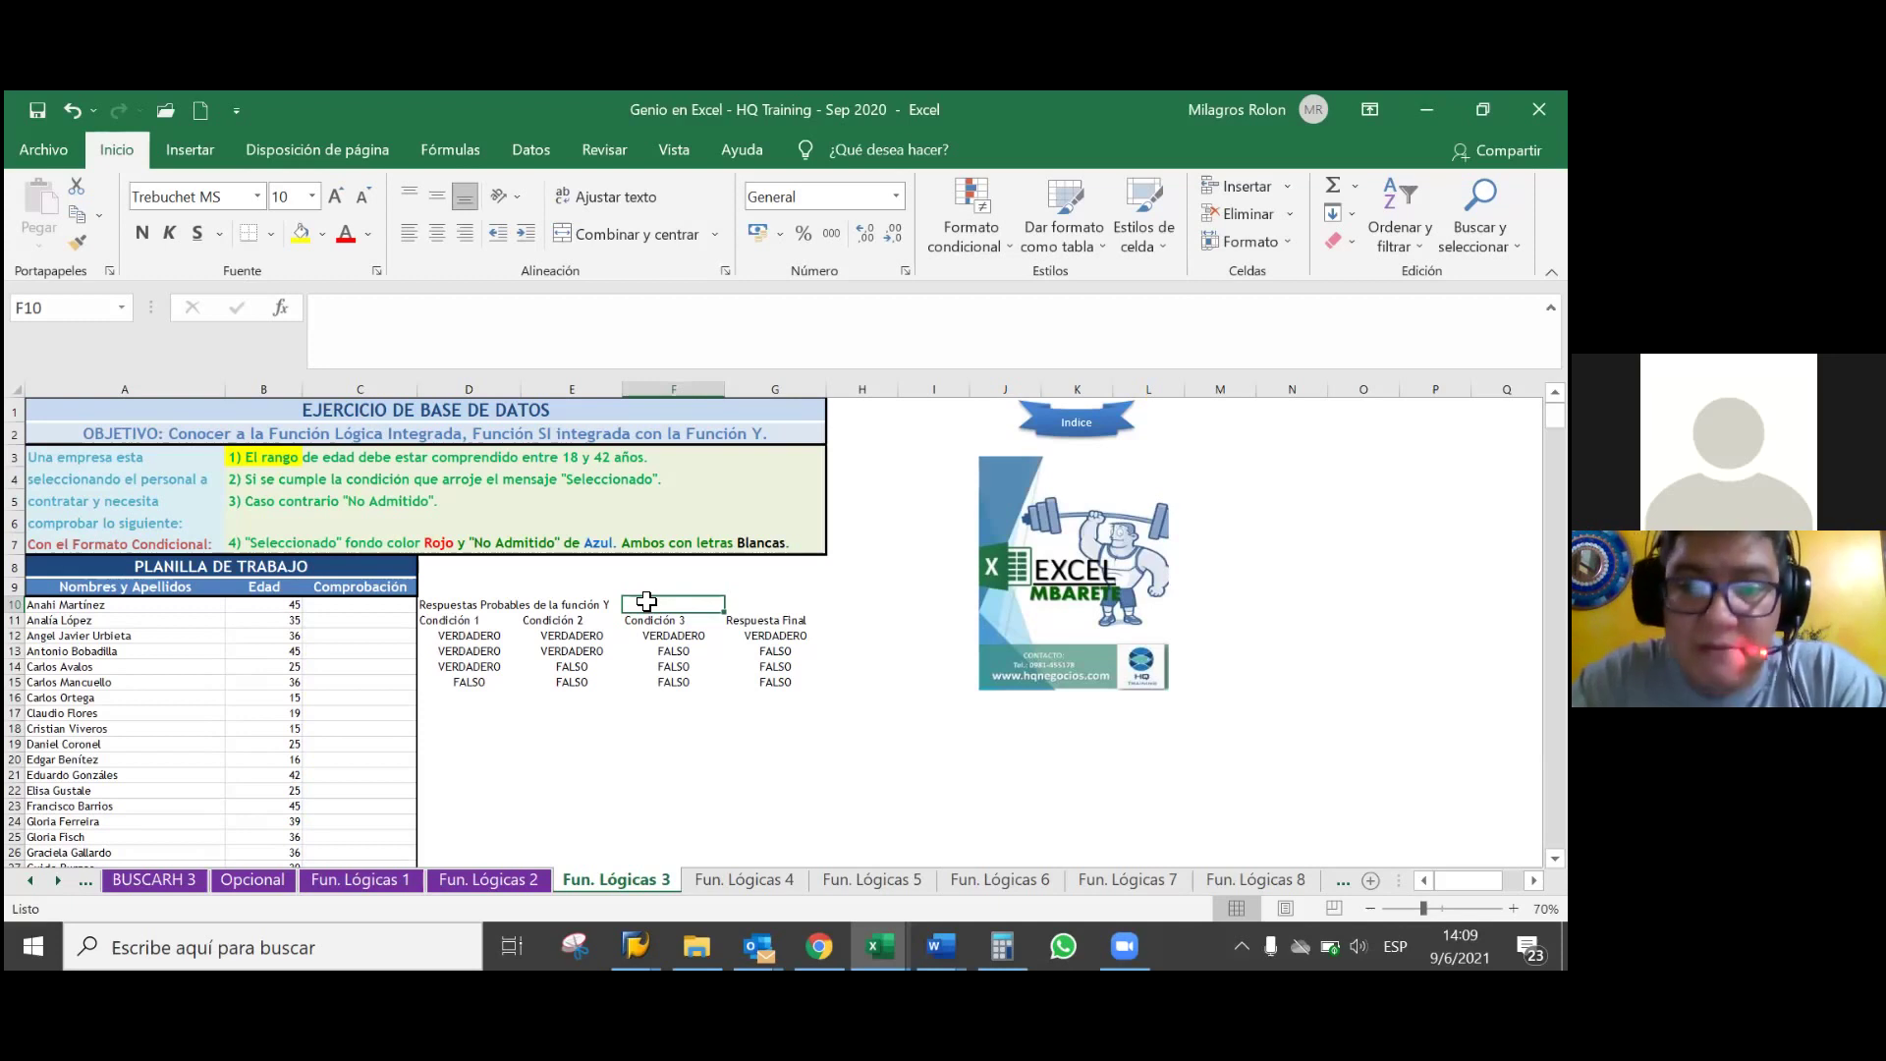
- Start a formula in C10 under Comprobación with the SI function and nest the Y function as its logical test
{"action": "left_click", "coordinate": [376, 607]}
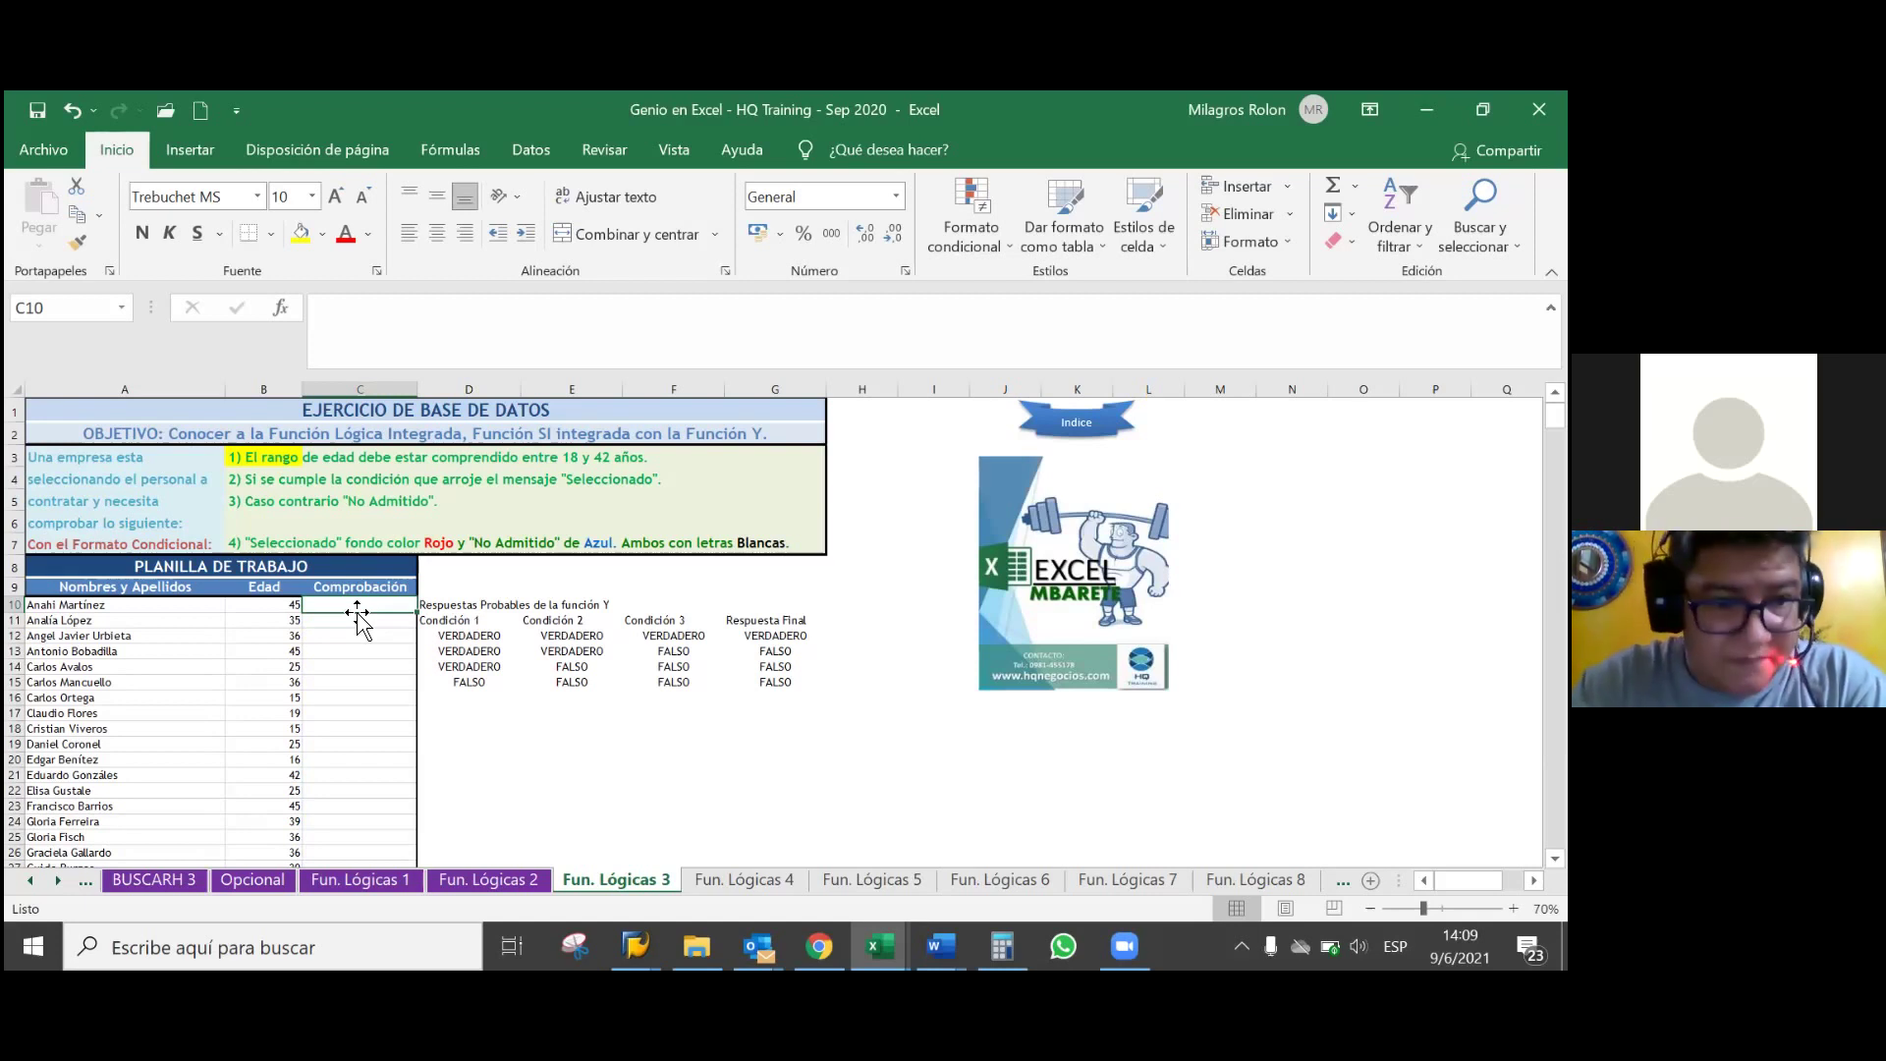
{"action": "type", "text": "+si"}
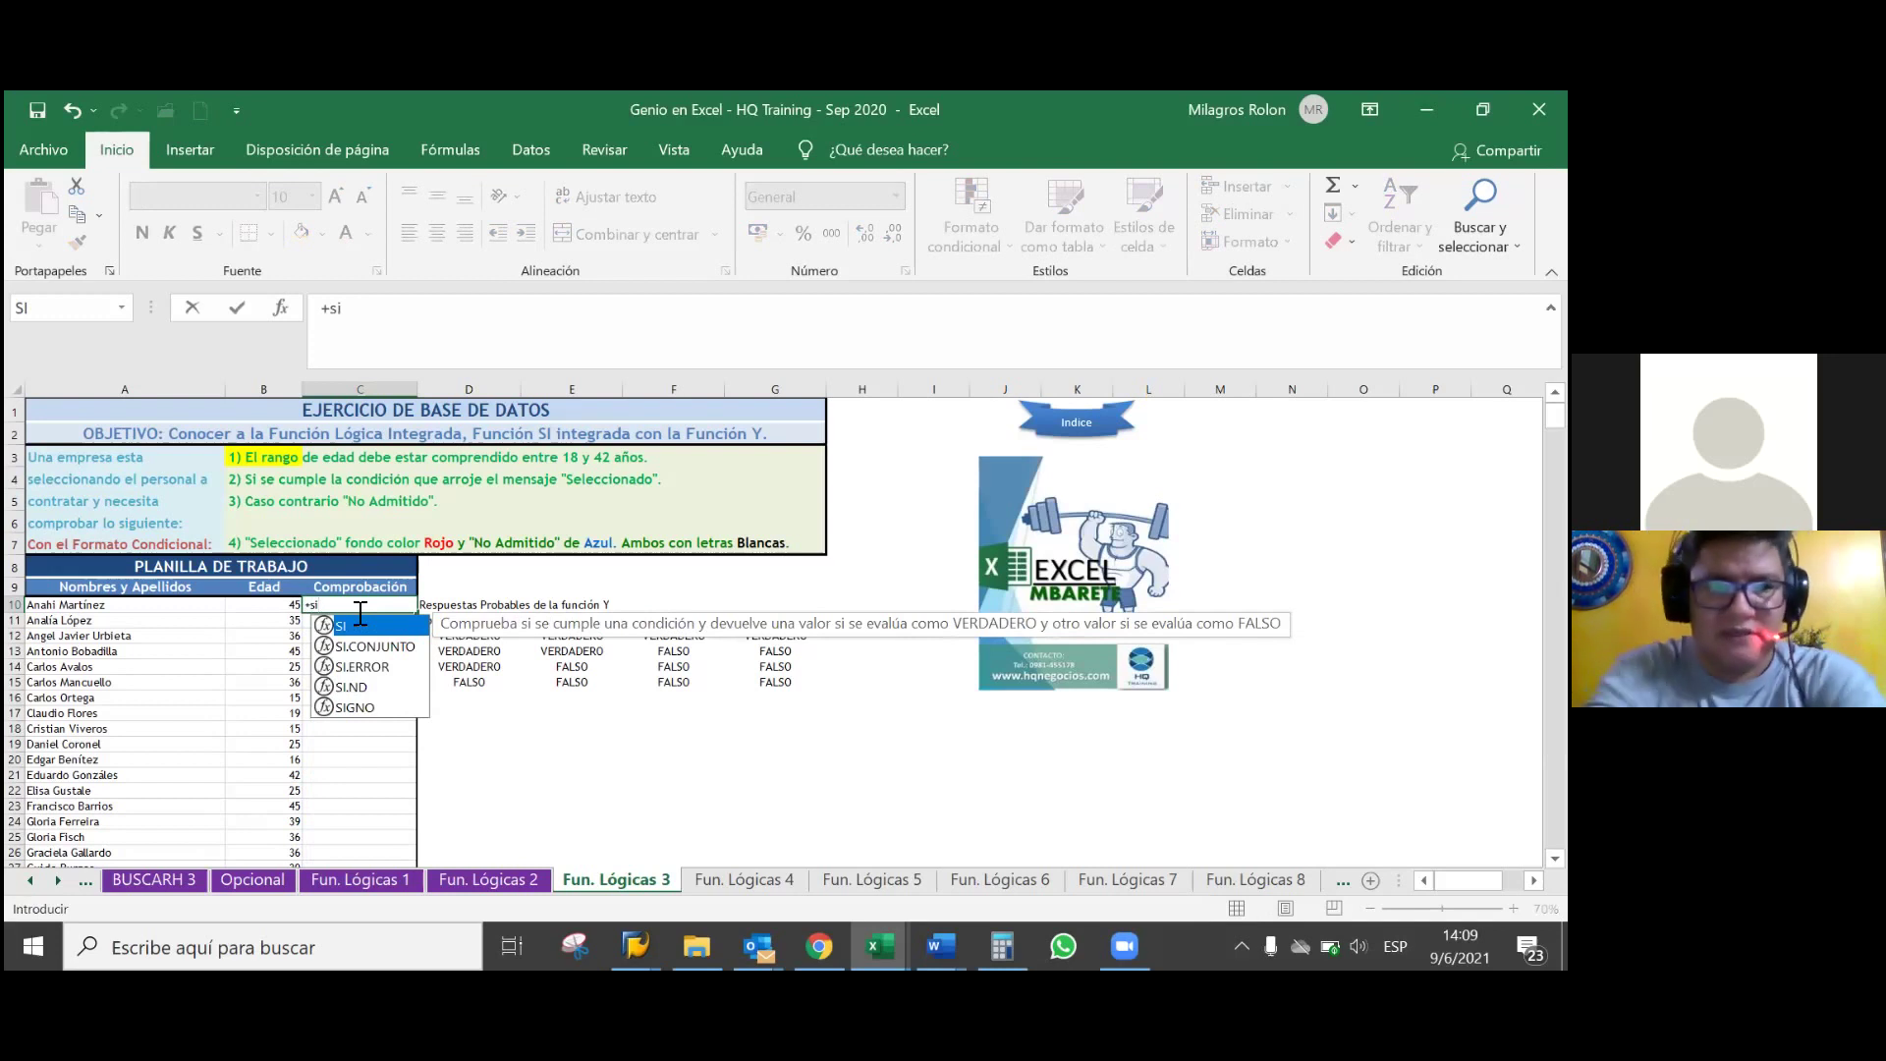
{"action": "key", "text": "Tab"}
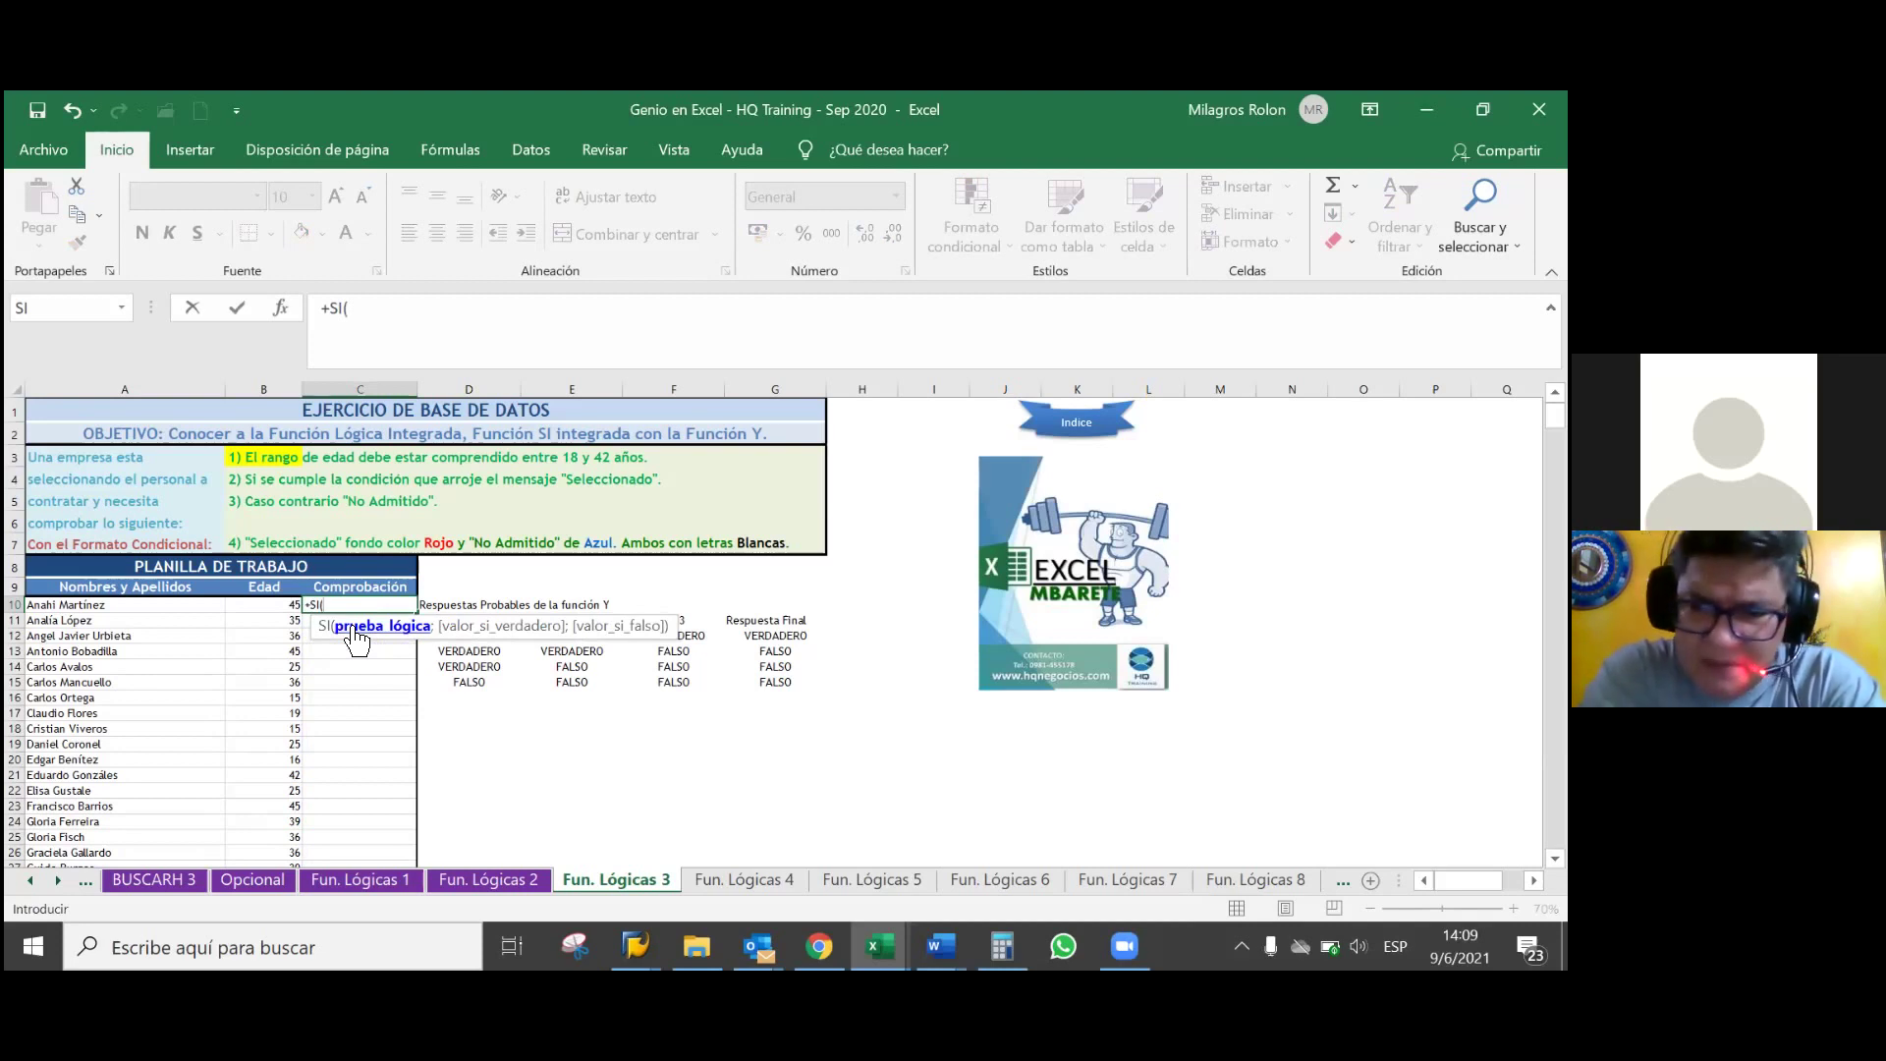
{"action": "type", "text": "y"}
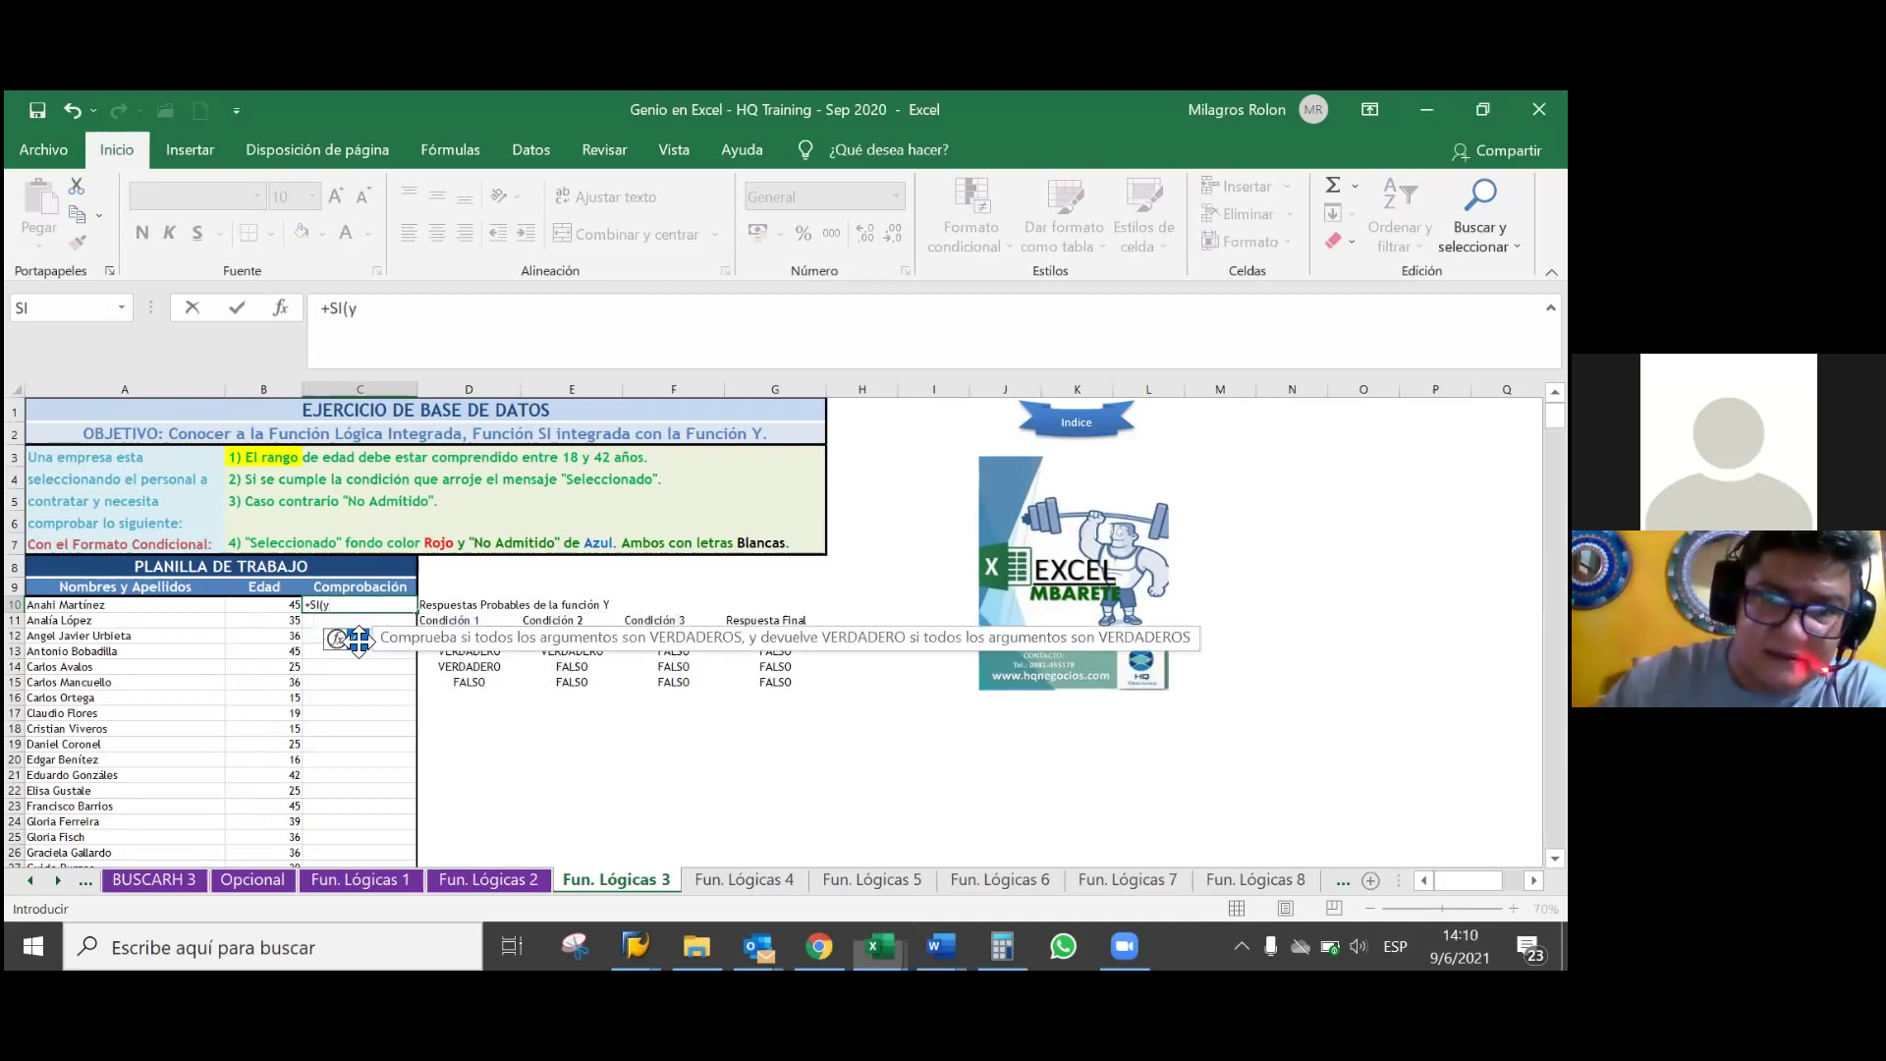
{"action": "double_click", "coordinate": [355, 640]}
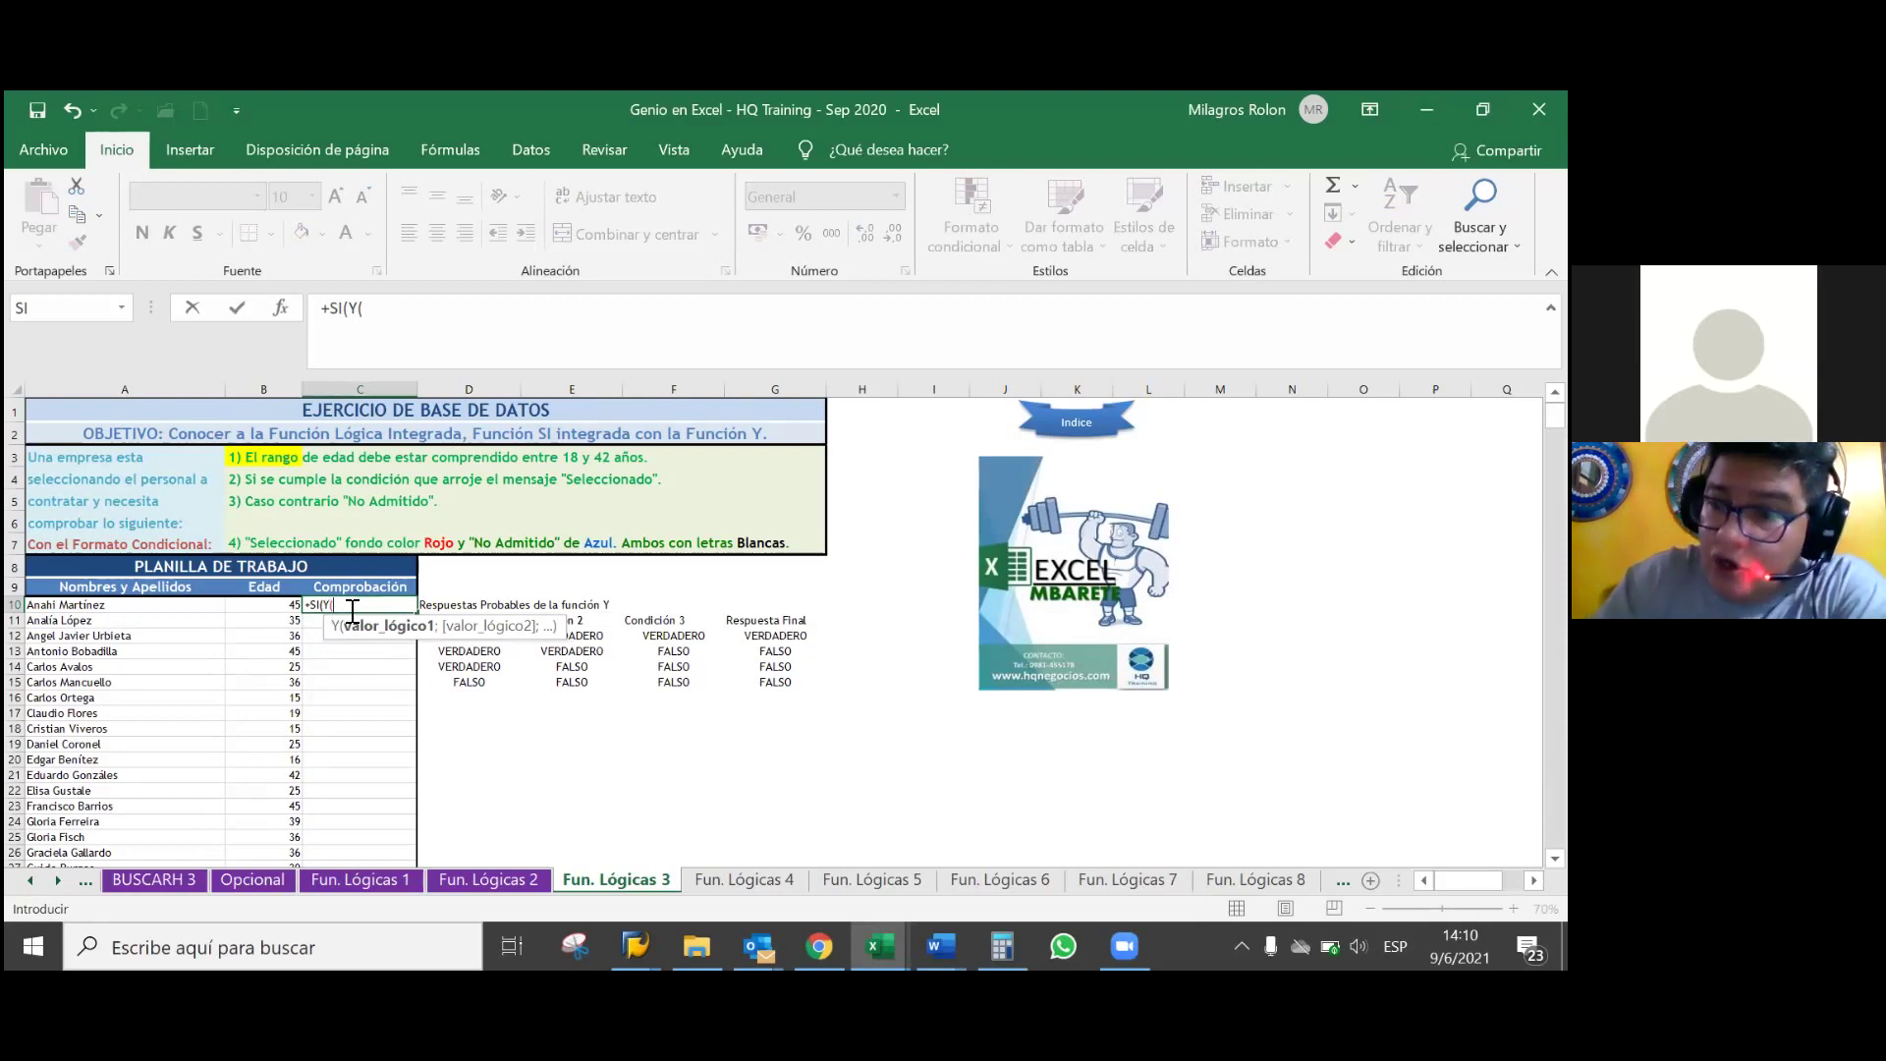
- Give the Y function the age conditions B10>17 and B10<43, then close its parenthesis
{"action": "left_click", "coordinate": [283, 607]}
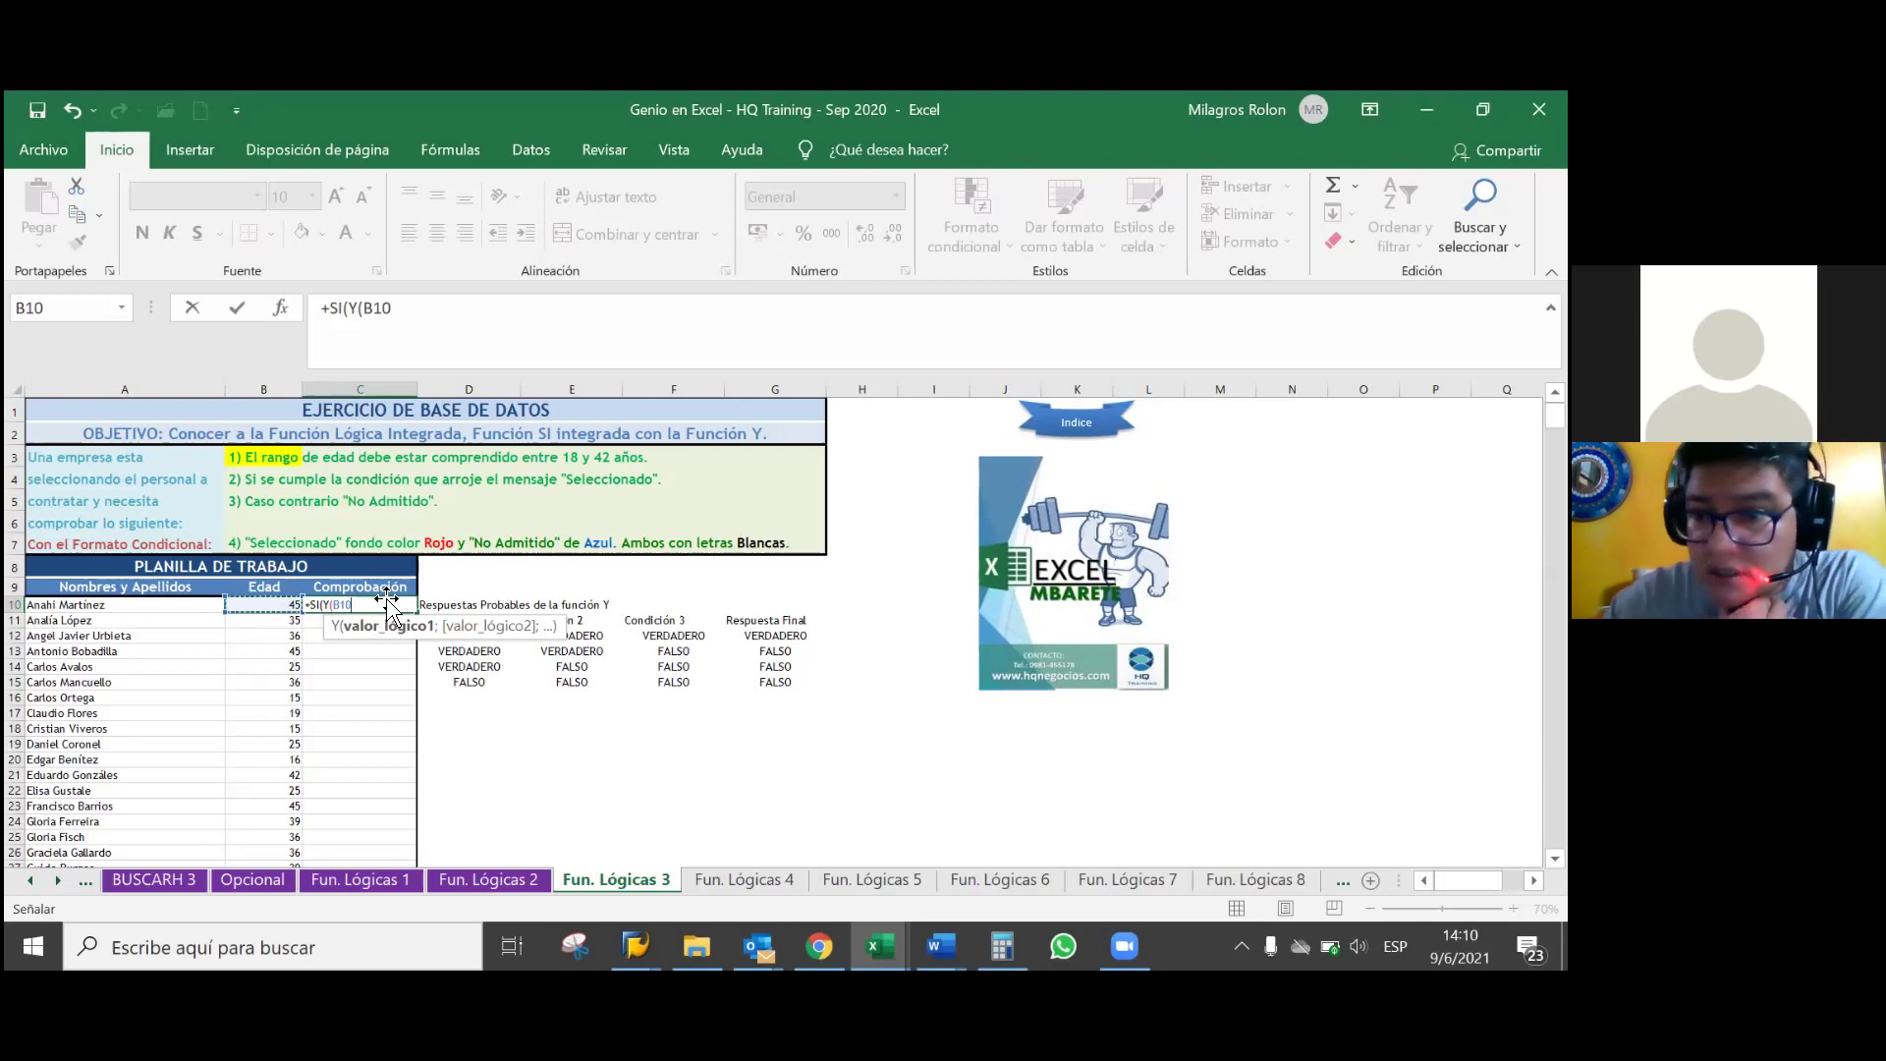
{"action": "type", "text": ">17"}
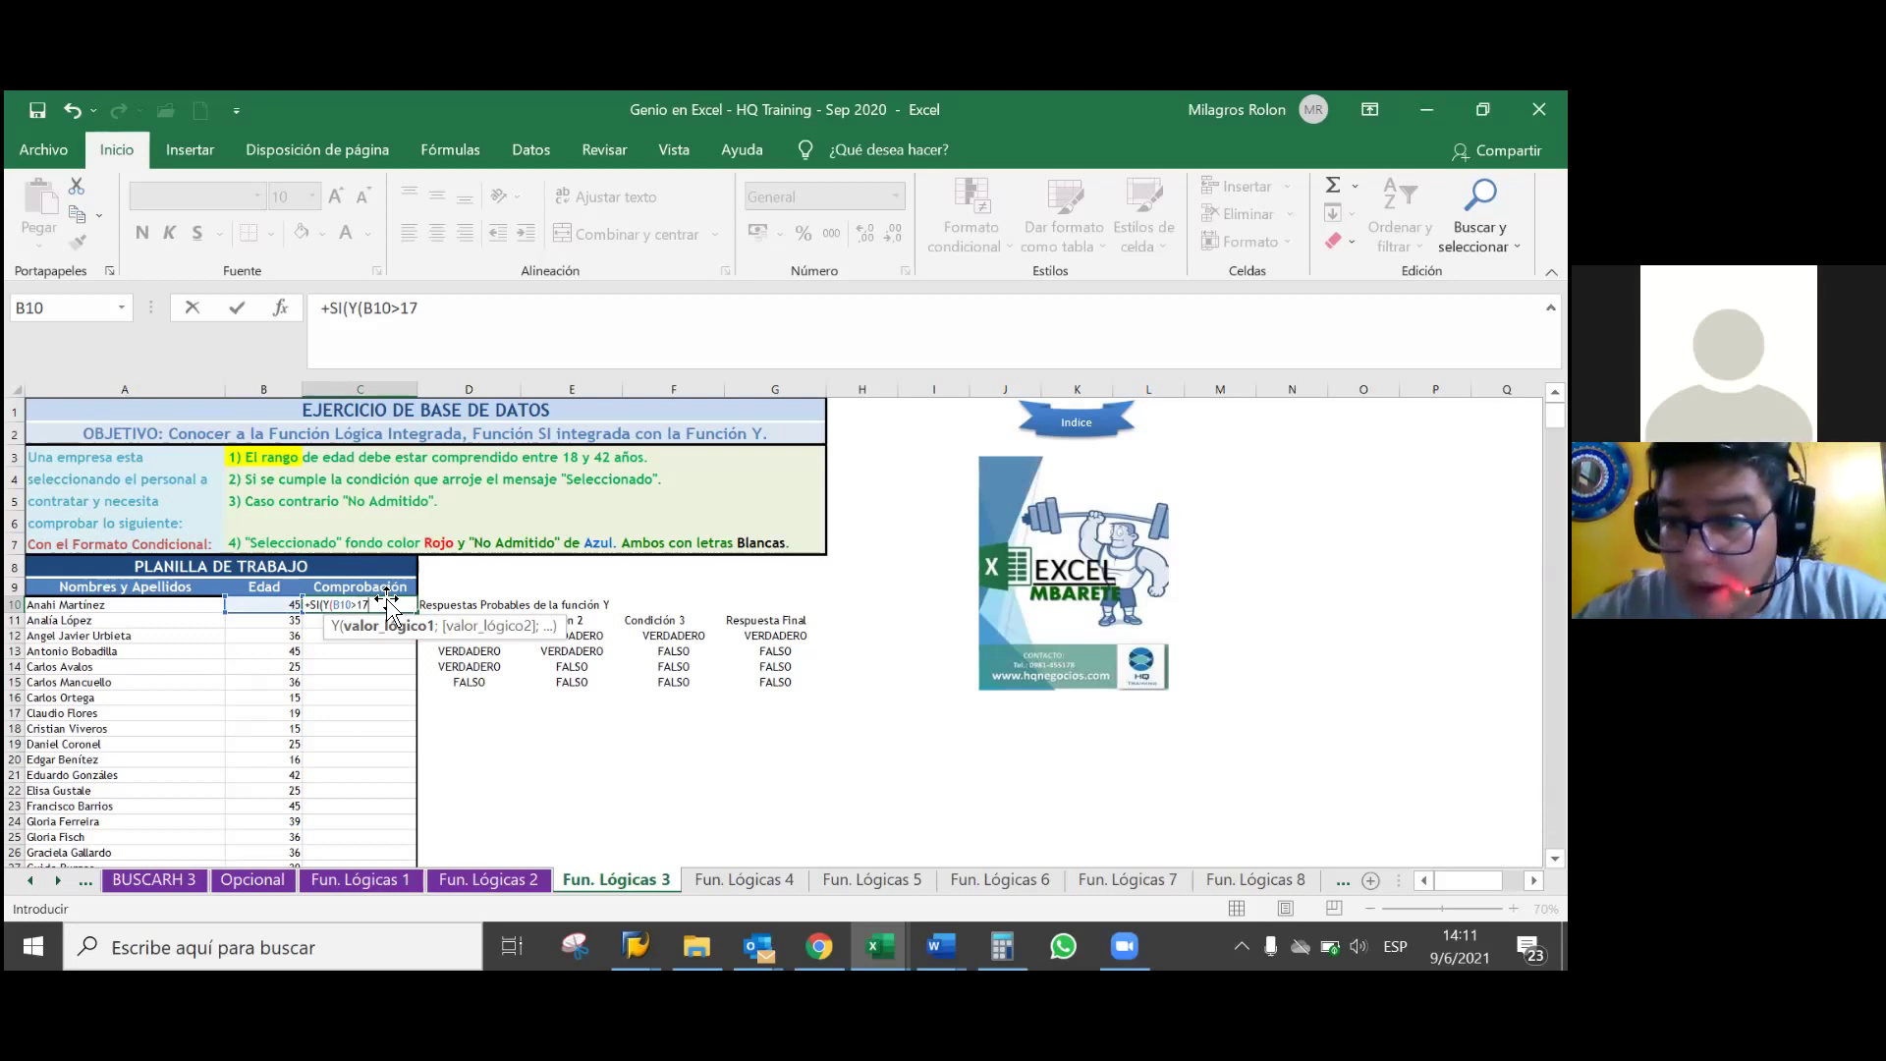
{"action": "type", "text": ";"}
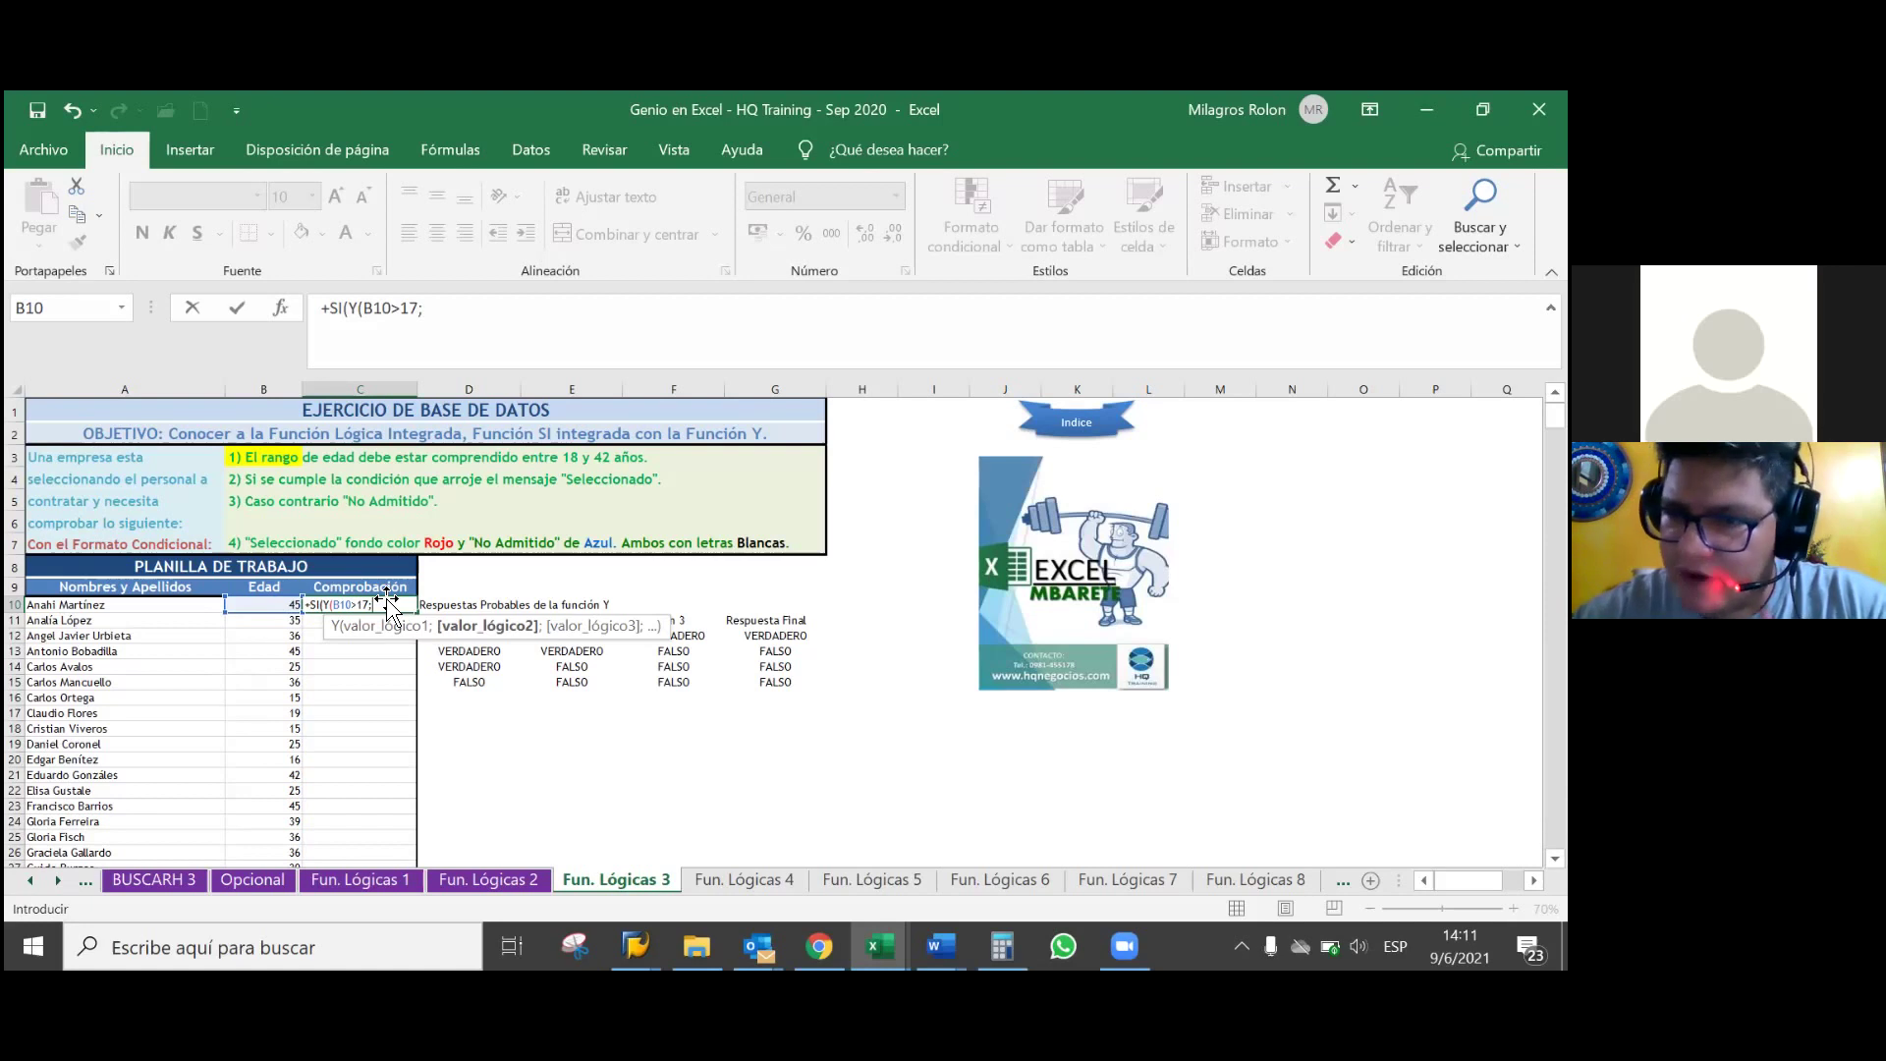
{"action": "left_click", "coordinate": [275, 606]}
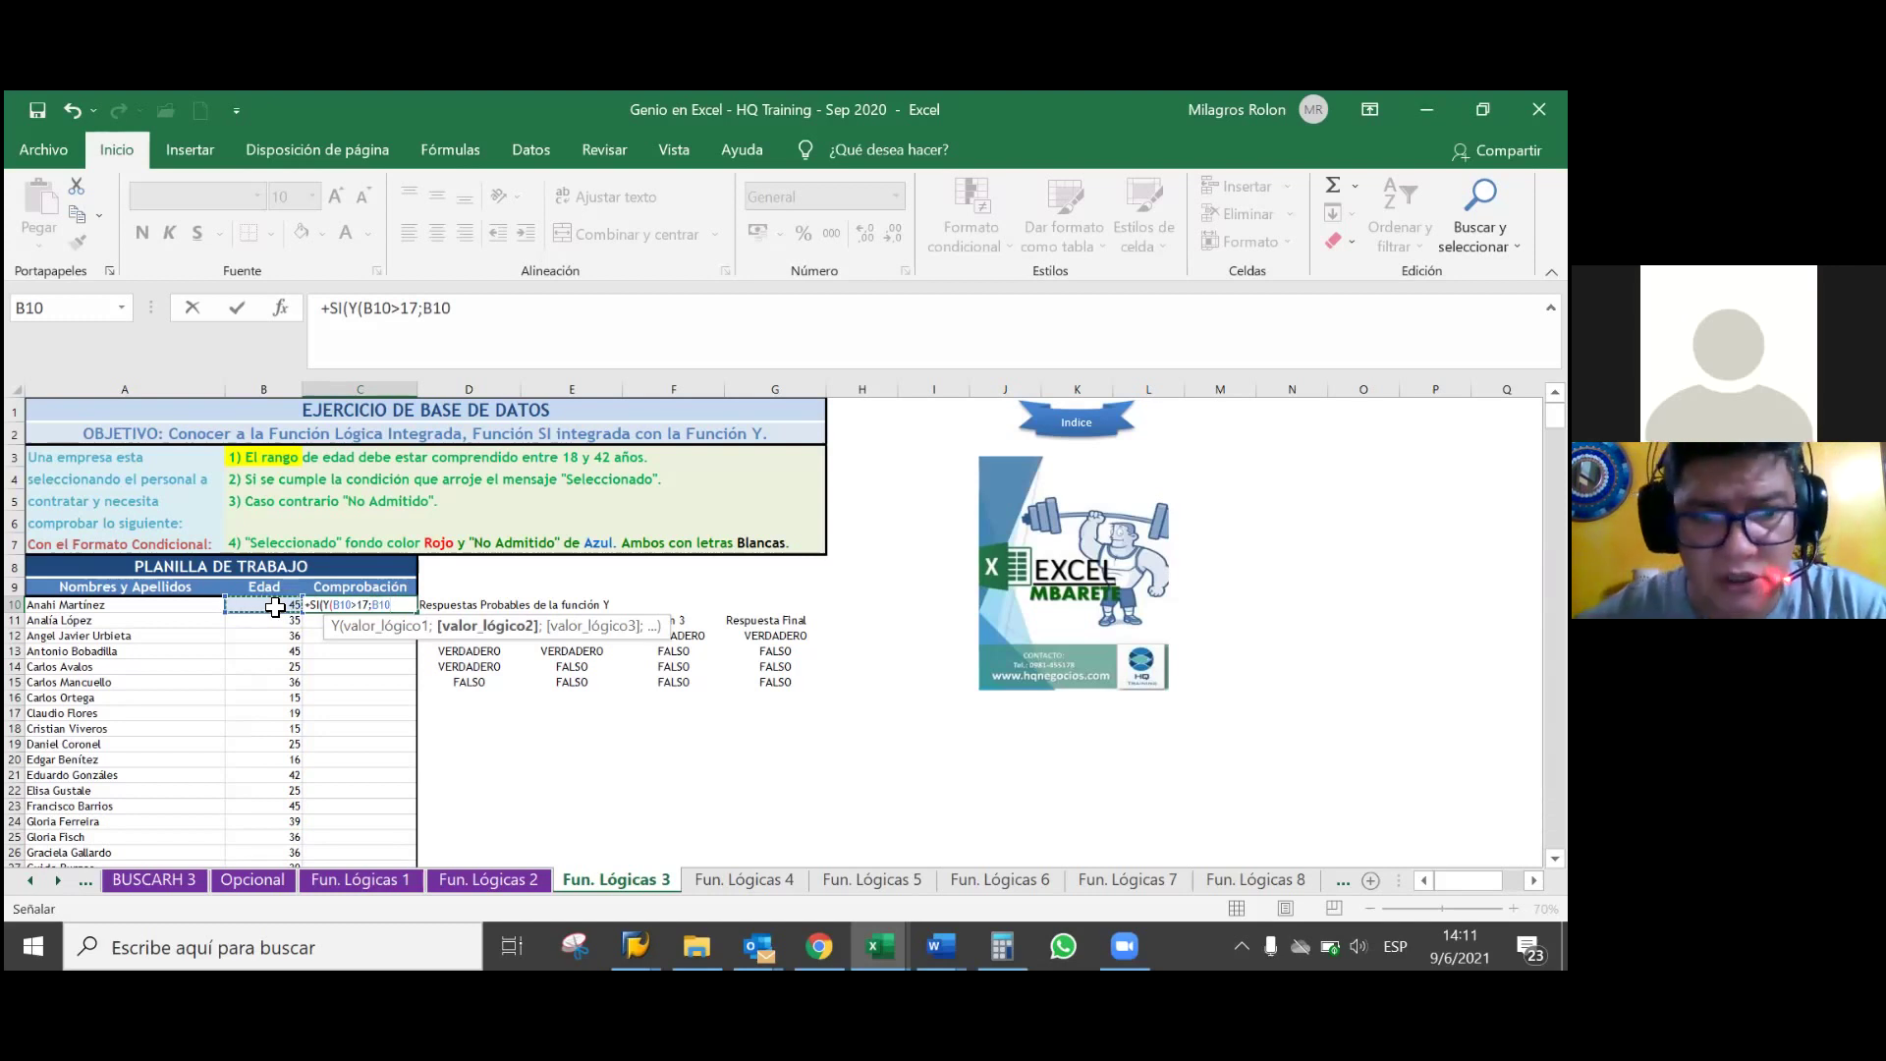
{"action": "type", "text": ">"}
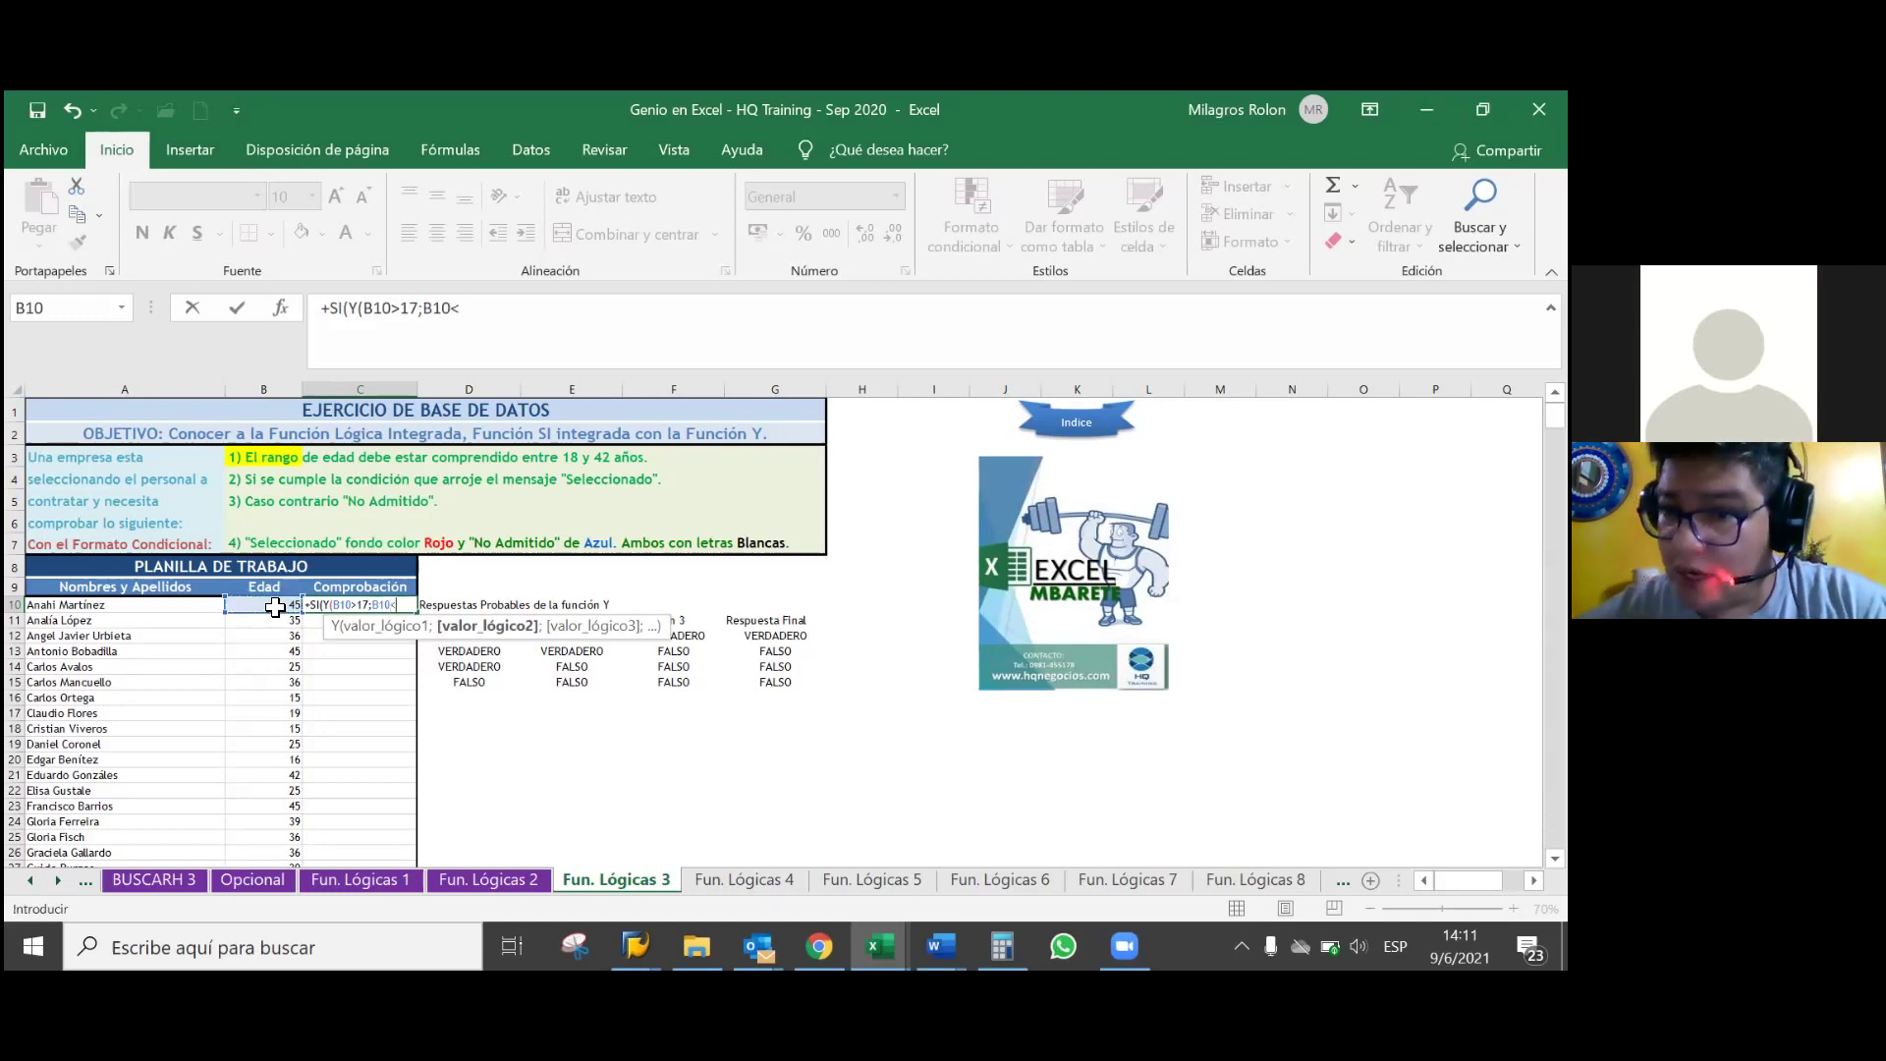
{"action": "type", "text": "3"}
{"action": "key", "text": "BackSpace"}
{"action": "type", "text": "43"}
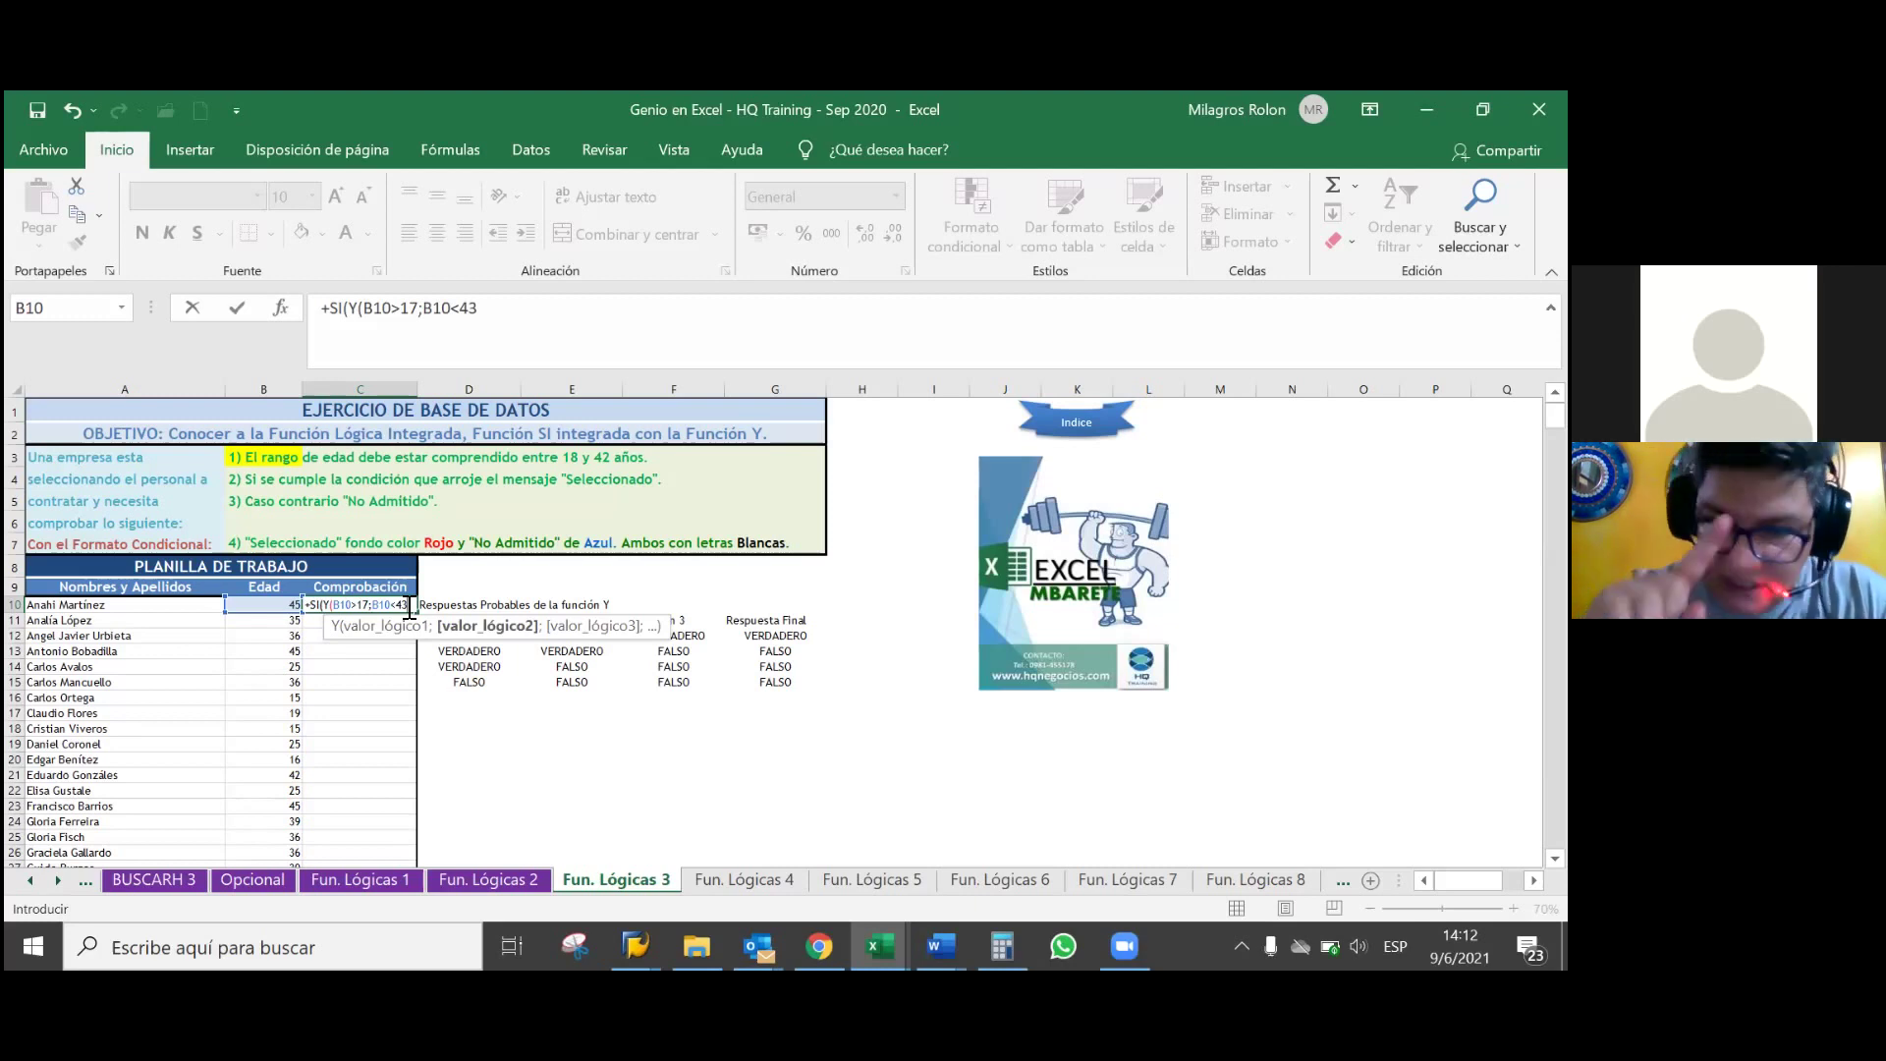
{"action": "type", "text": ")"}
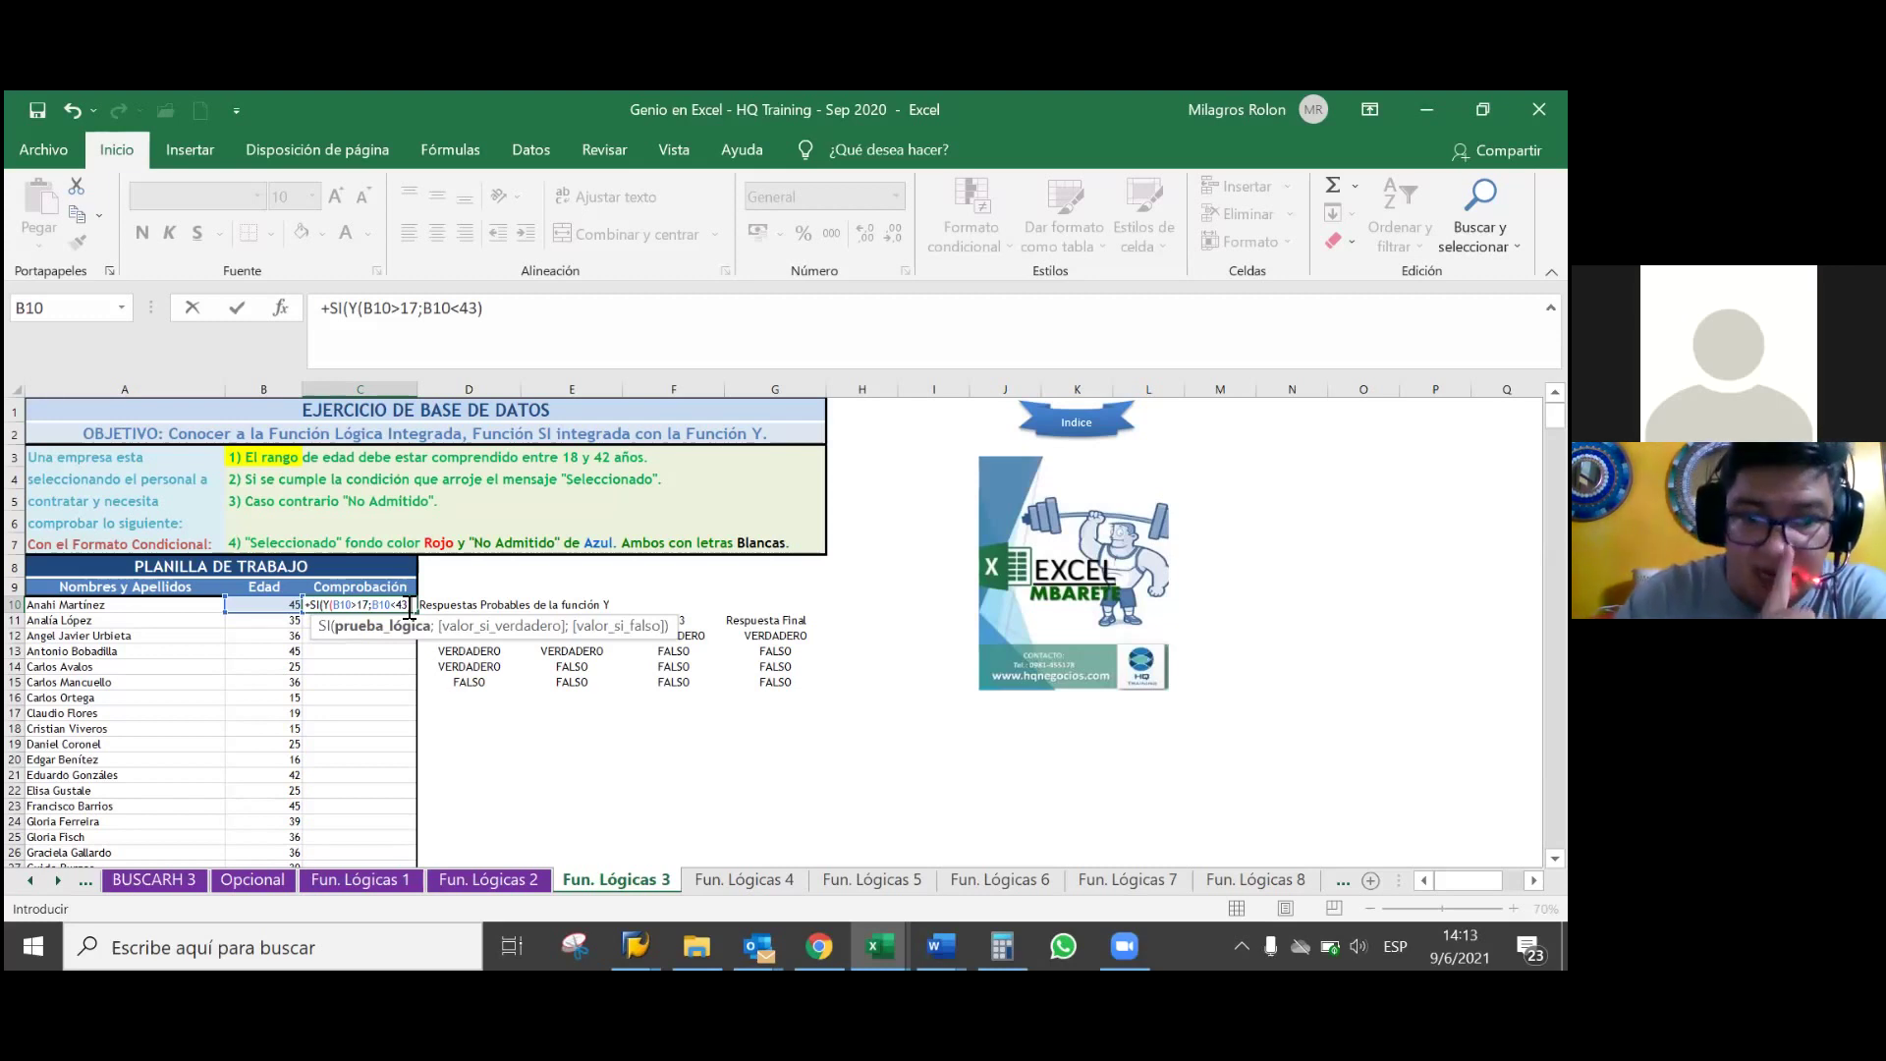
- Add "Seleccionado" as the SI function's value when the age test is true
{"action": "type", "text": ";"}
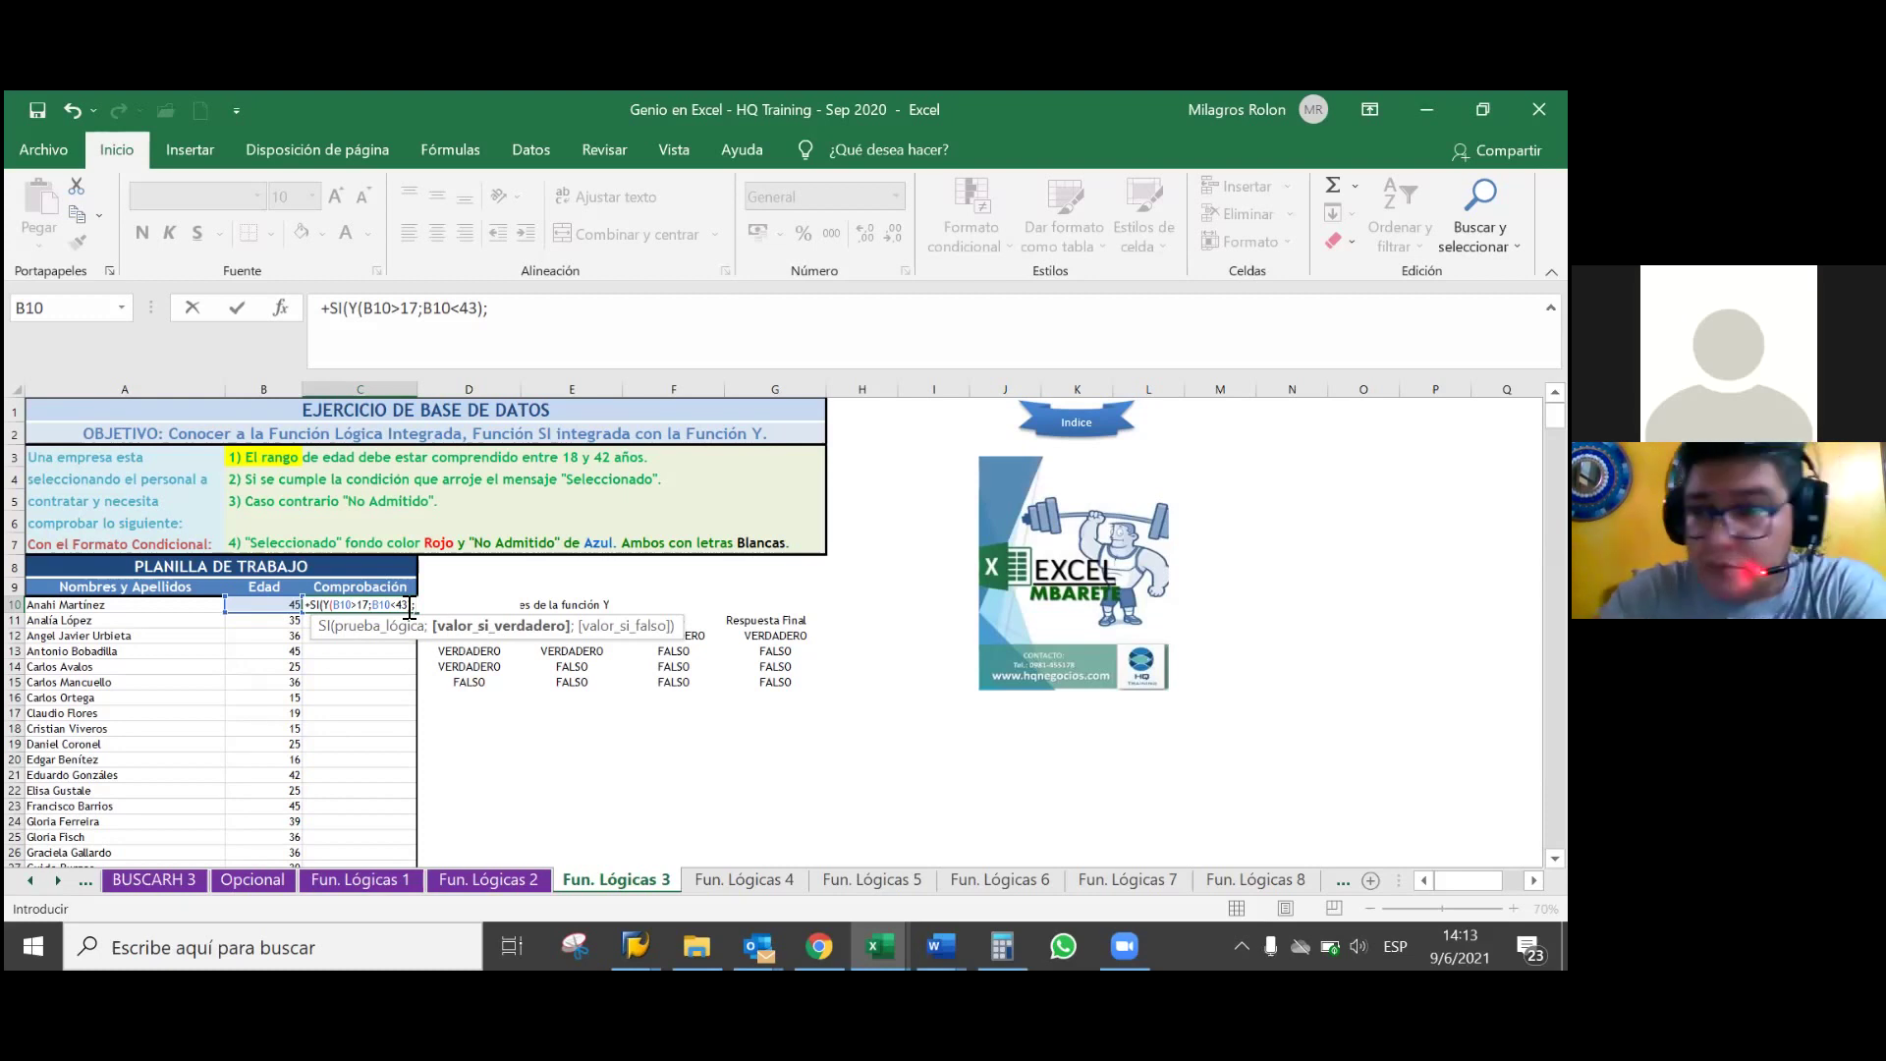
{"action": "type", "text": "\""}
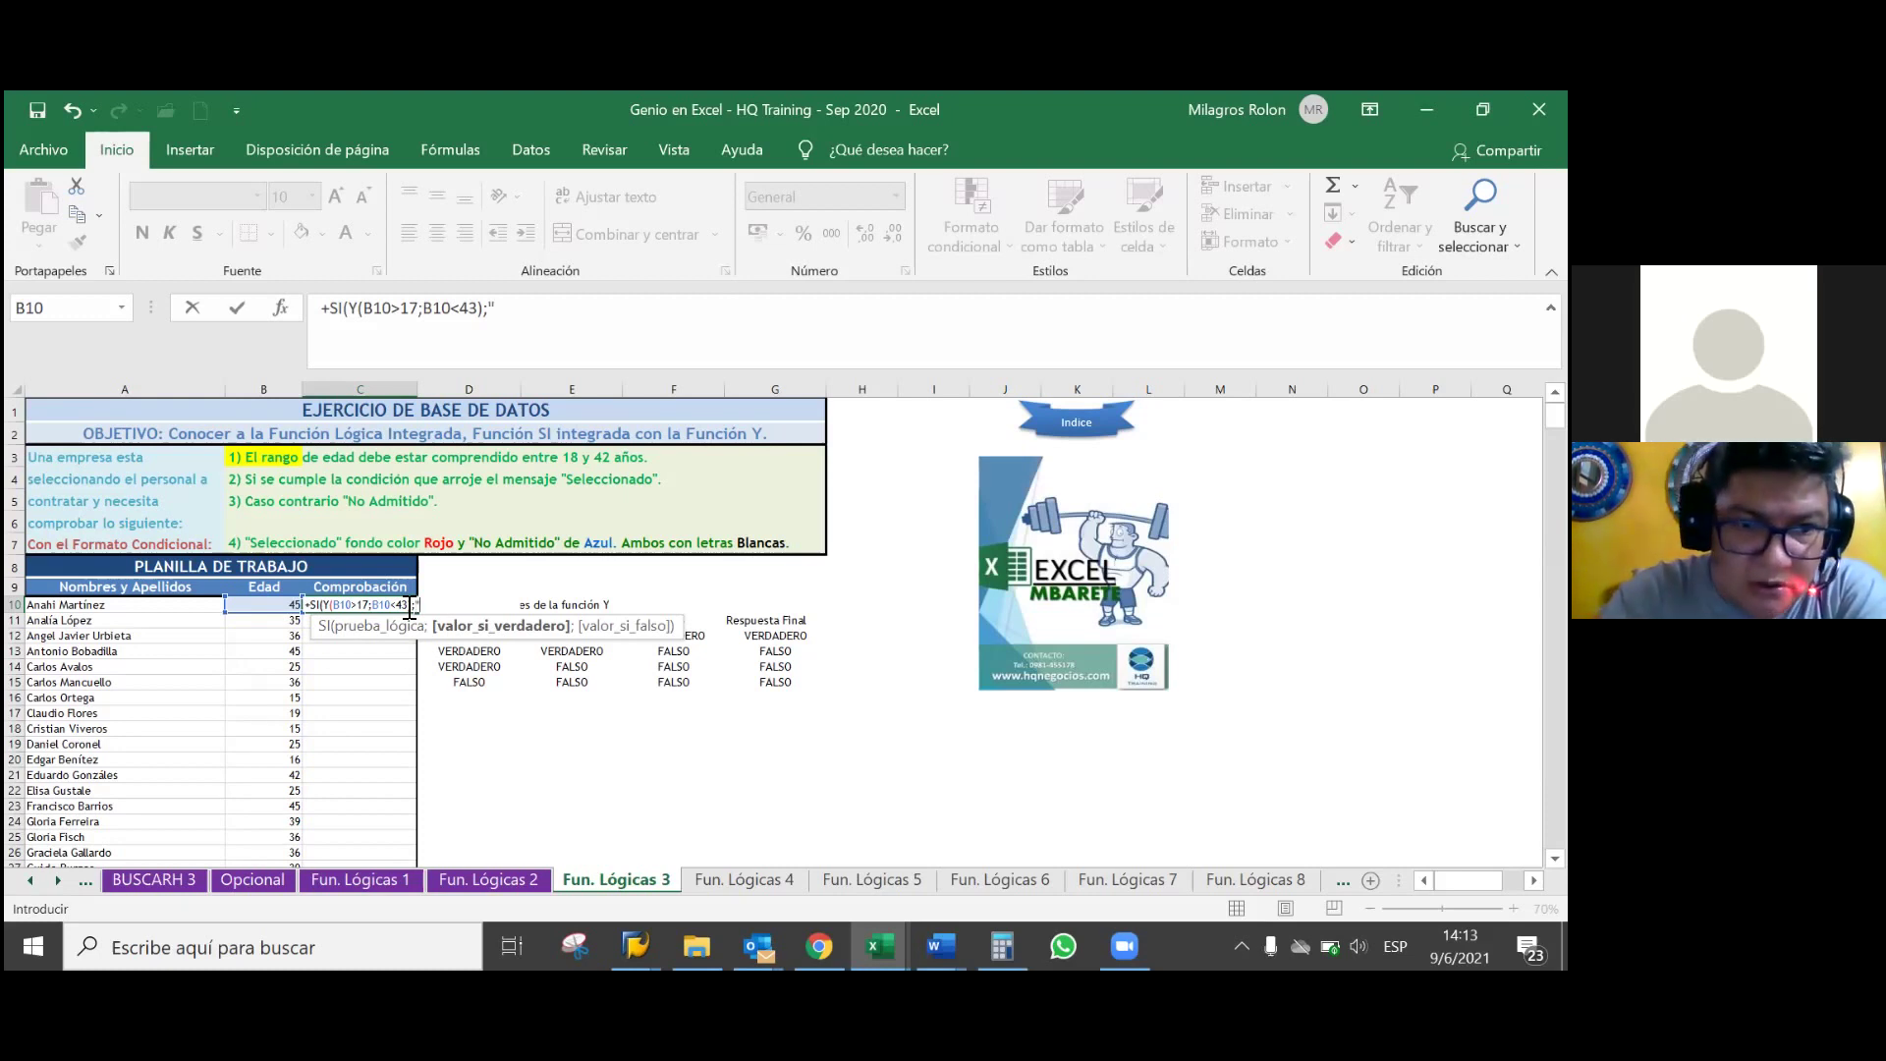
{"action": "type", "text": "Selec"}
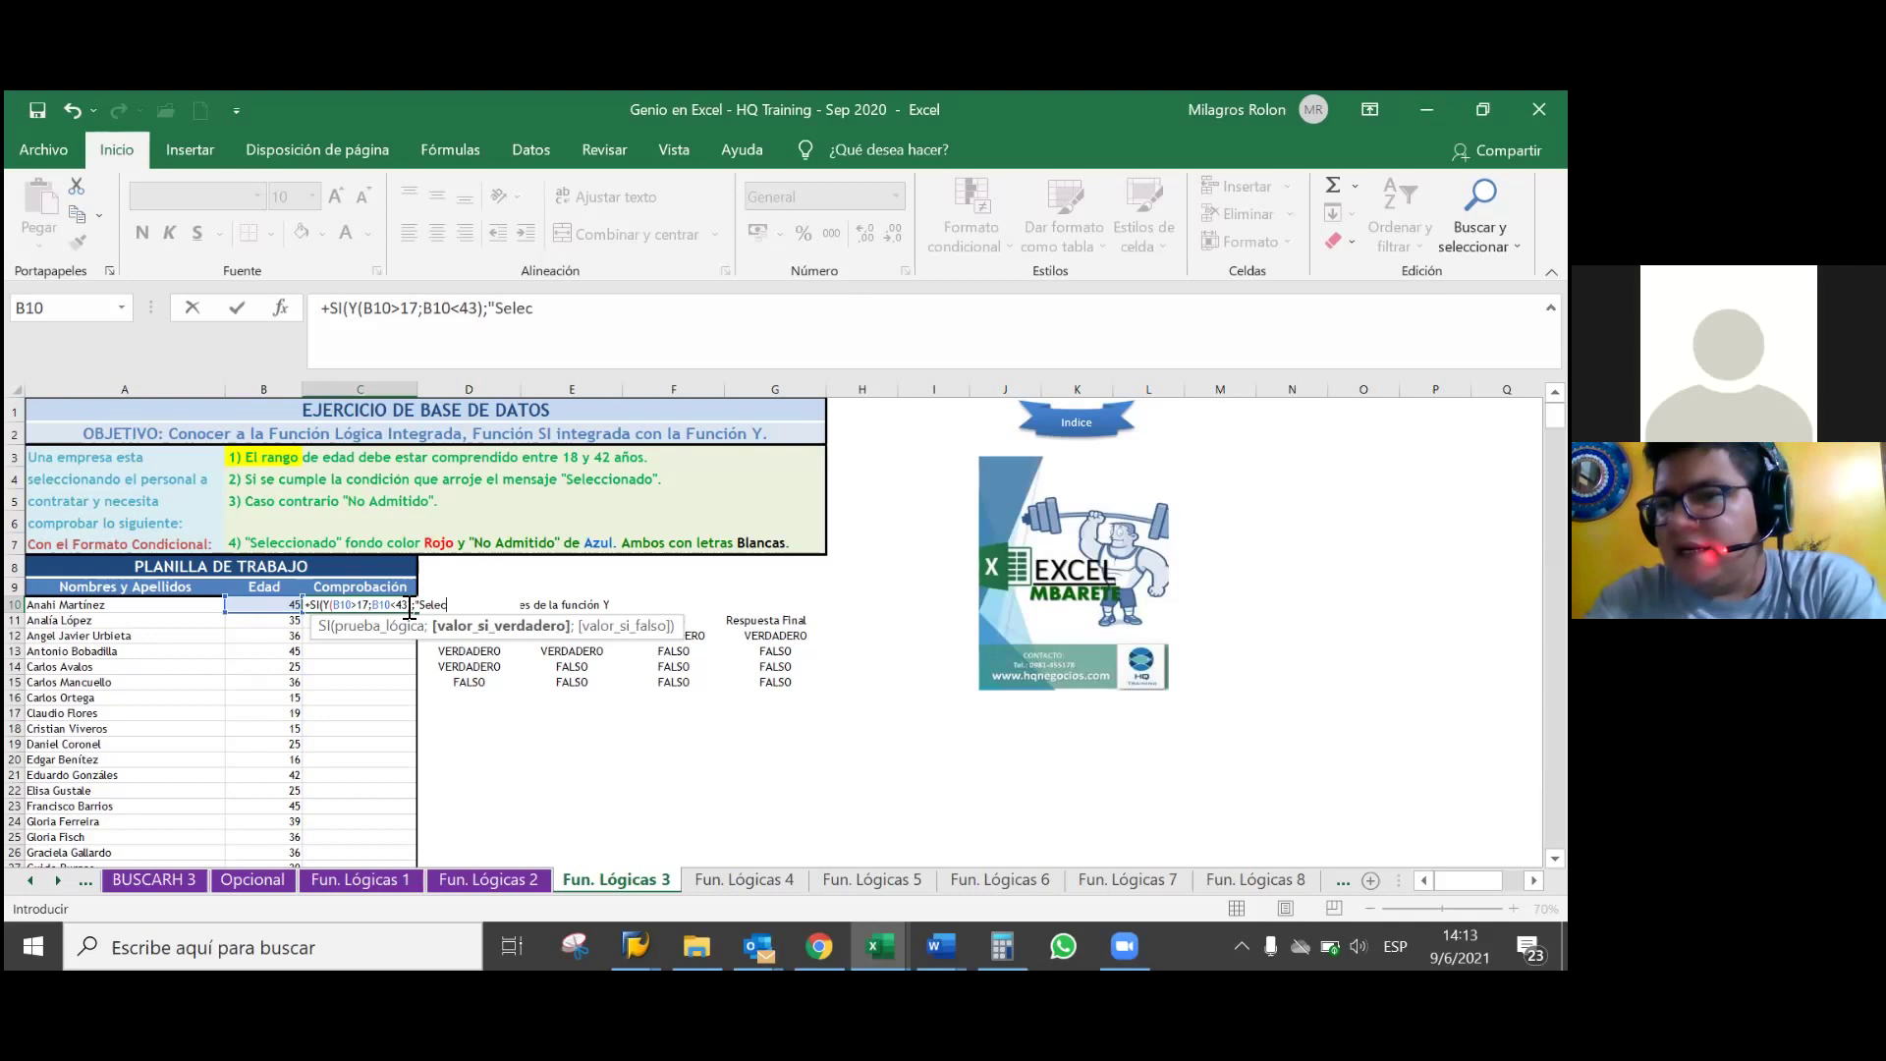
{"action": "type", "text": "cionado"}
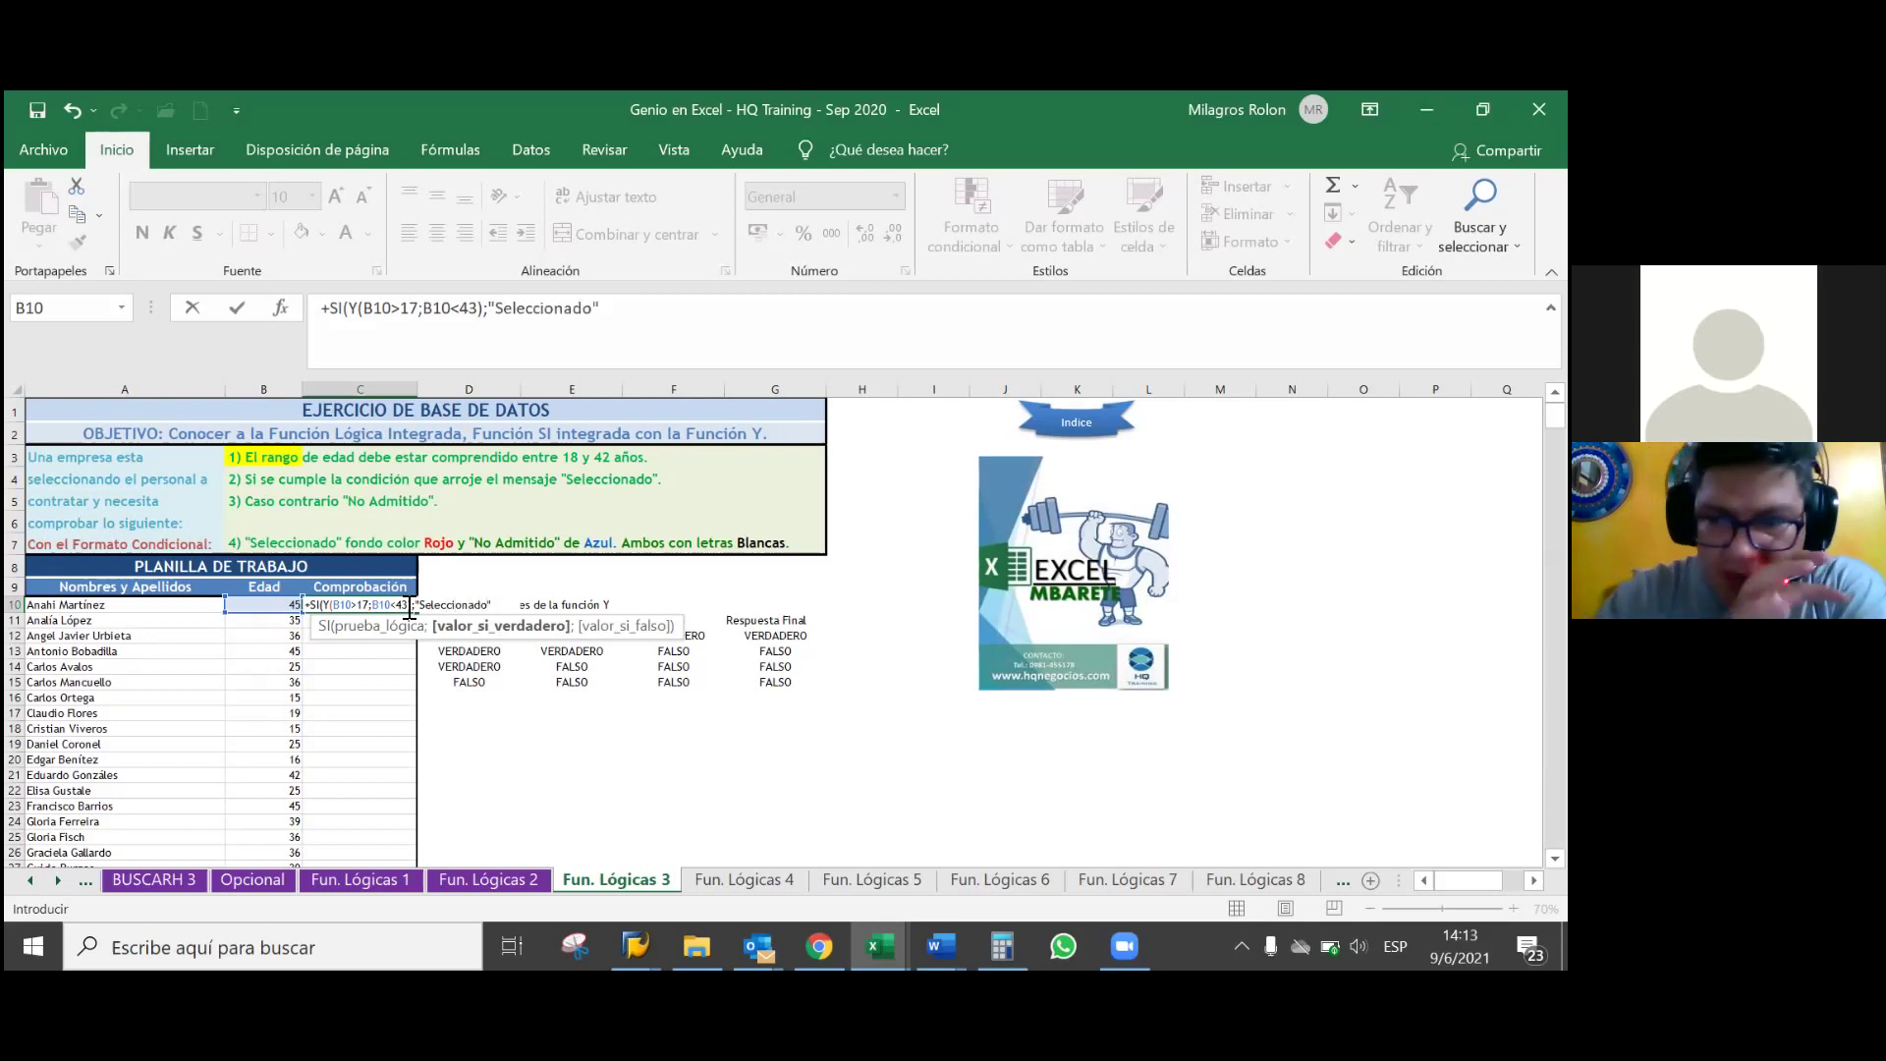
- Add "No Admitido" as the SI function's value when false, then close the formula and enter it in C10
{"action": "type", "text": "\";"}
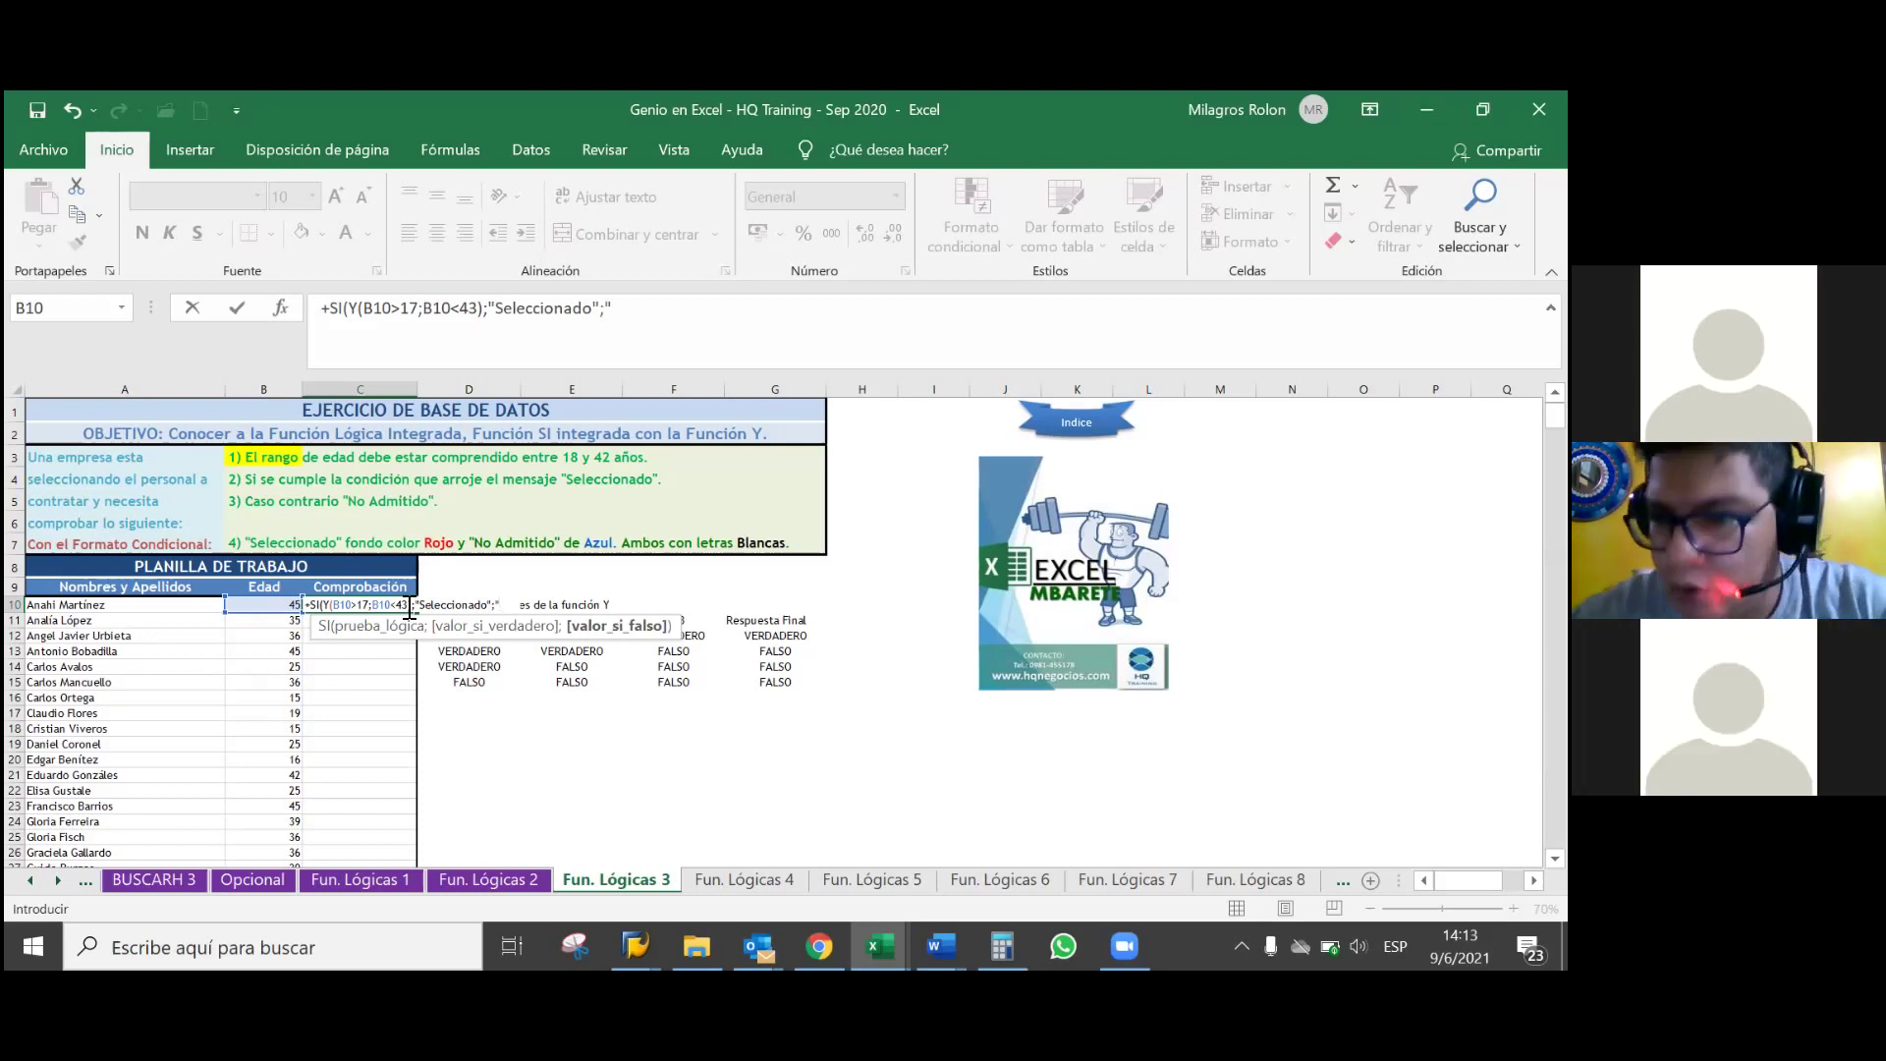
{"action": "type", "text": "No Admitido"}
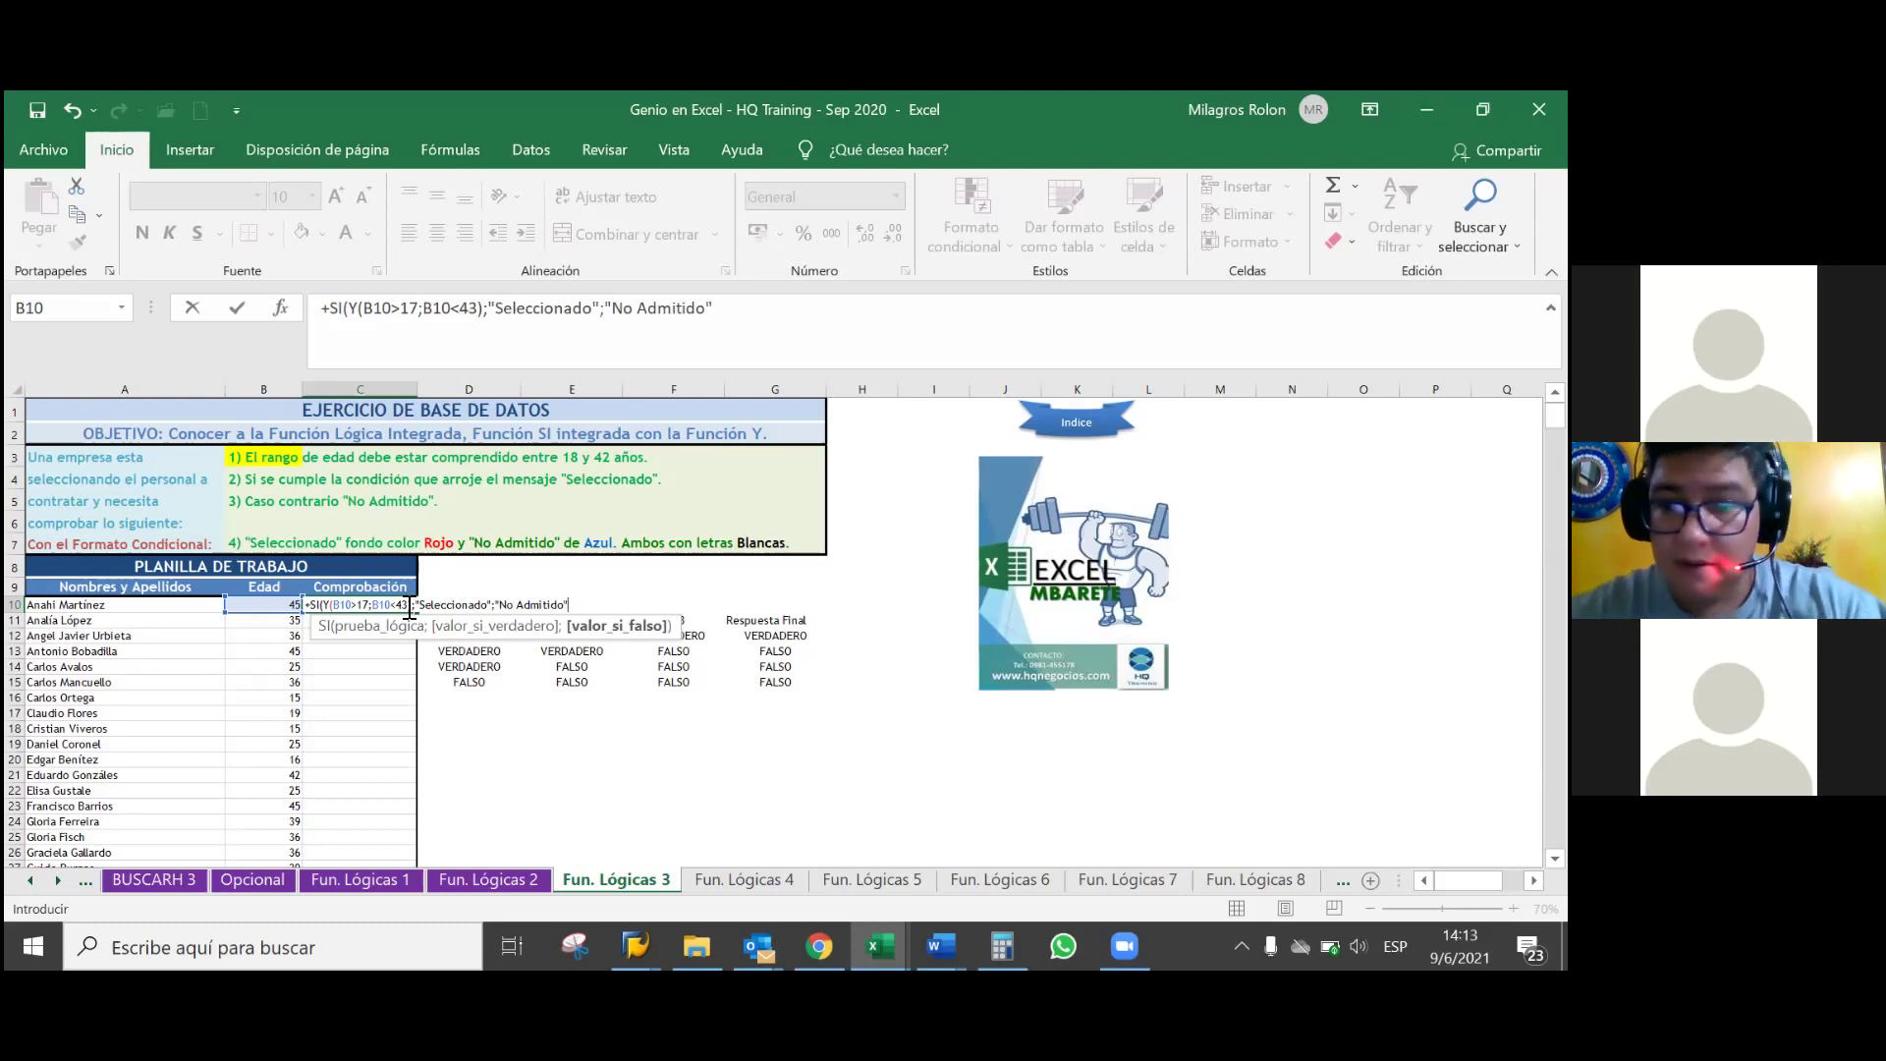
{"action": "type", "text": "\")"}
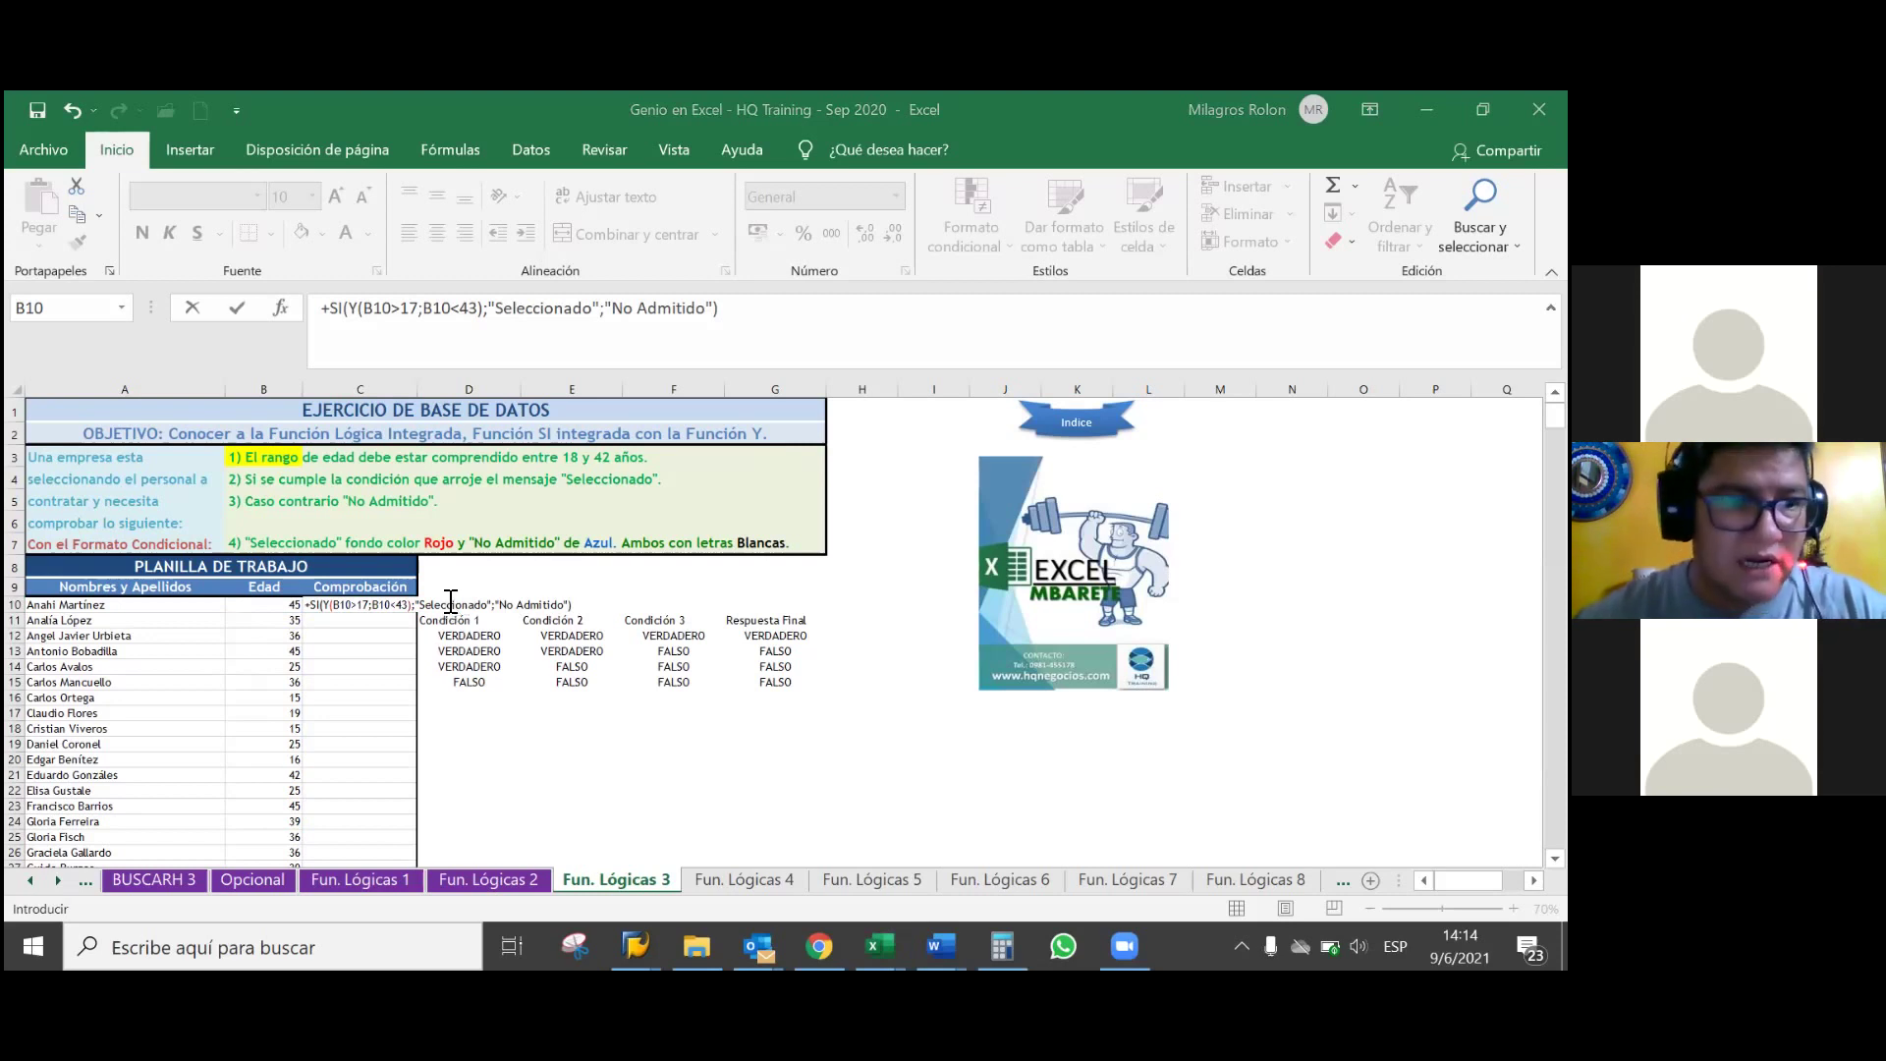
{"action": "left_click", "coordinate": [575, 603]}
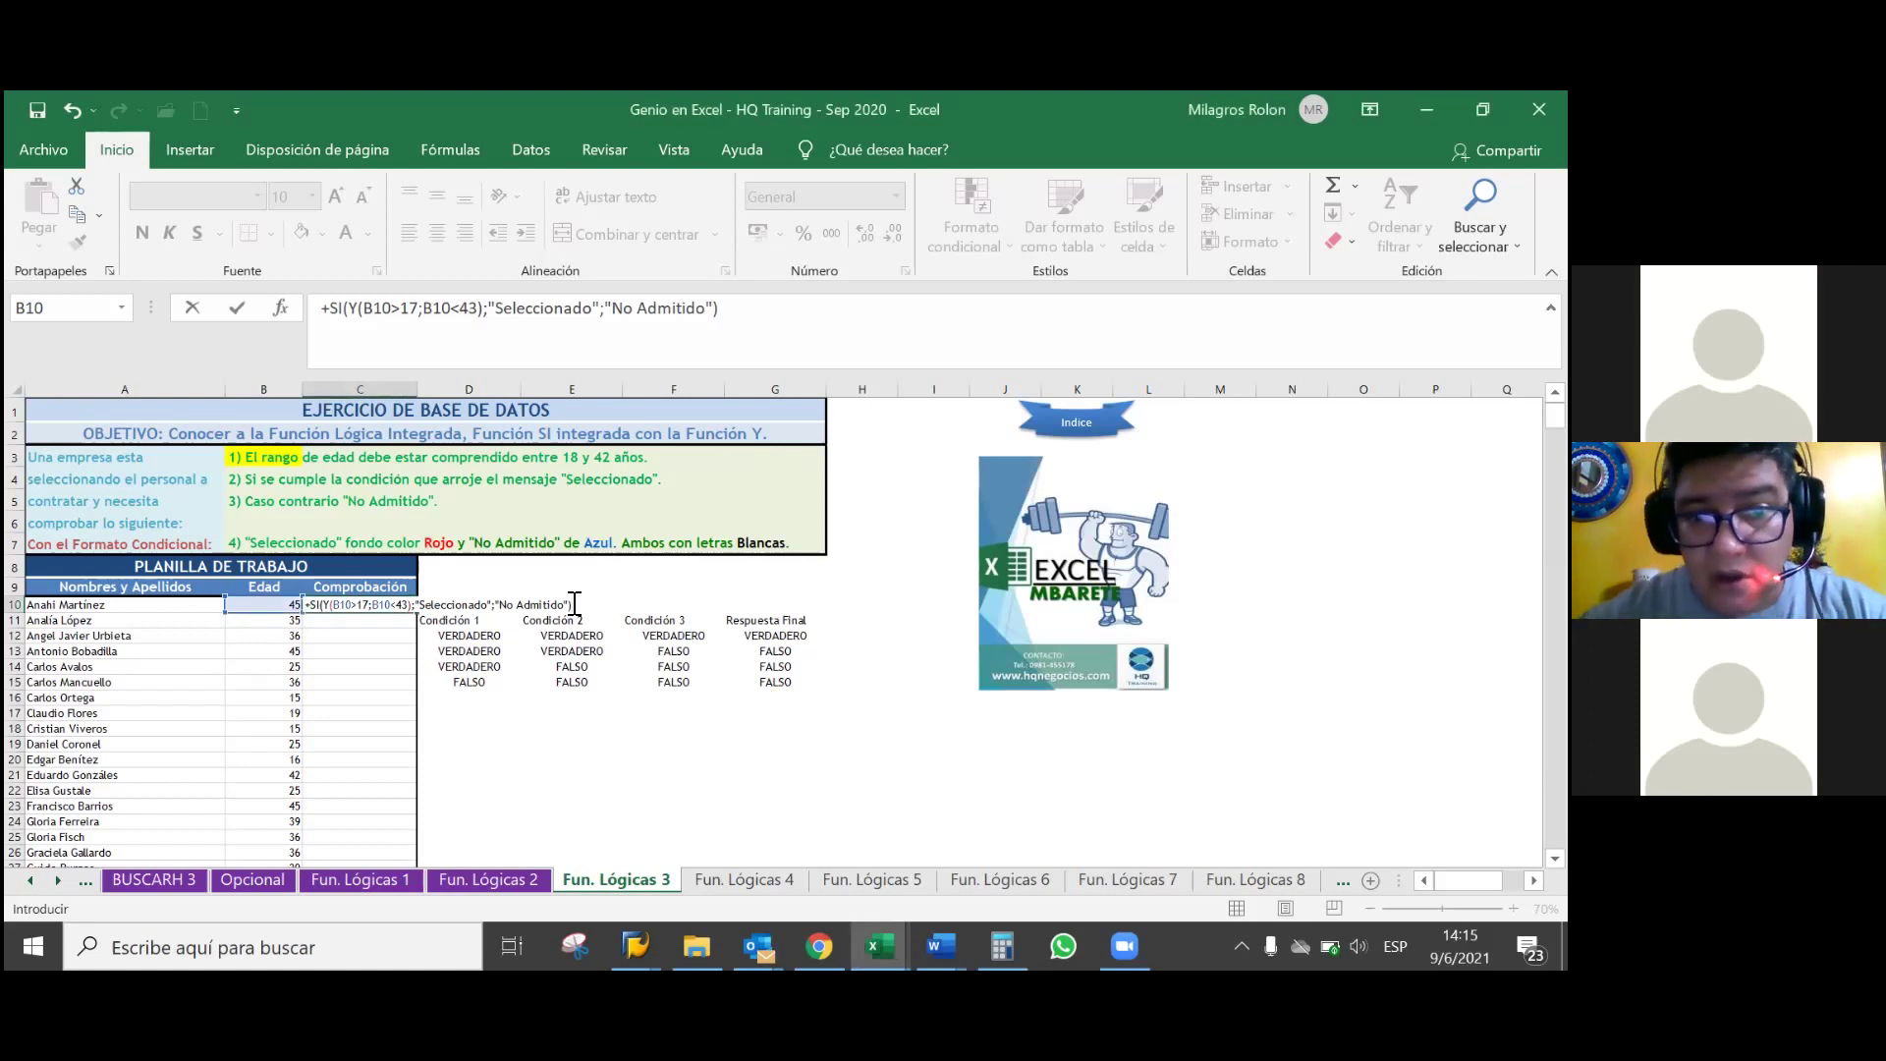
{"action": "key", "text": "Return"}
{"action": "key", "text": "Return"}
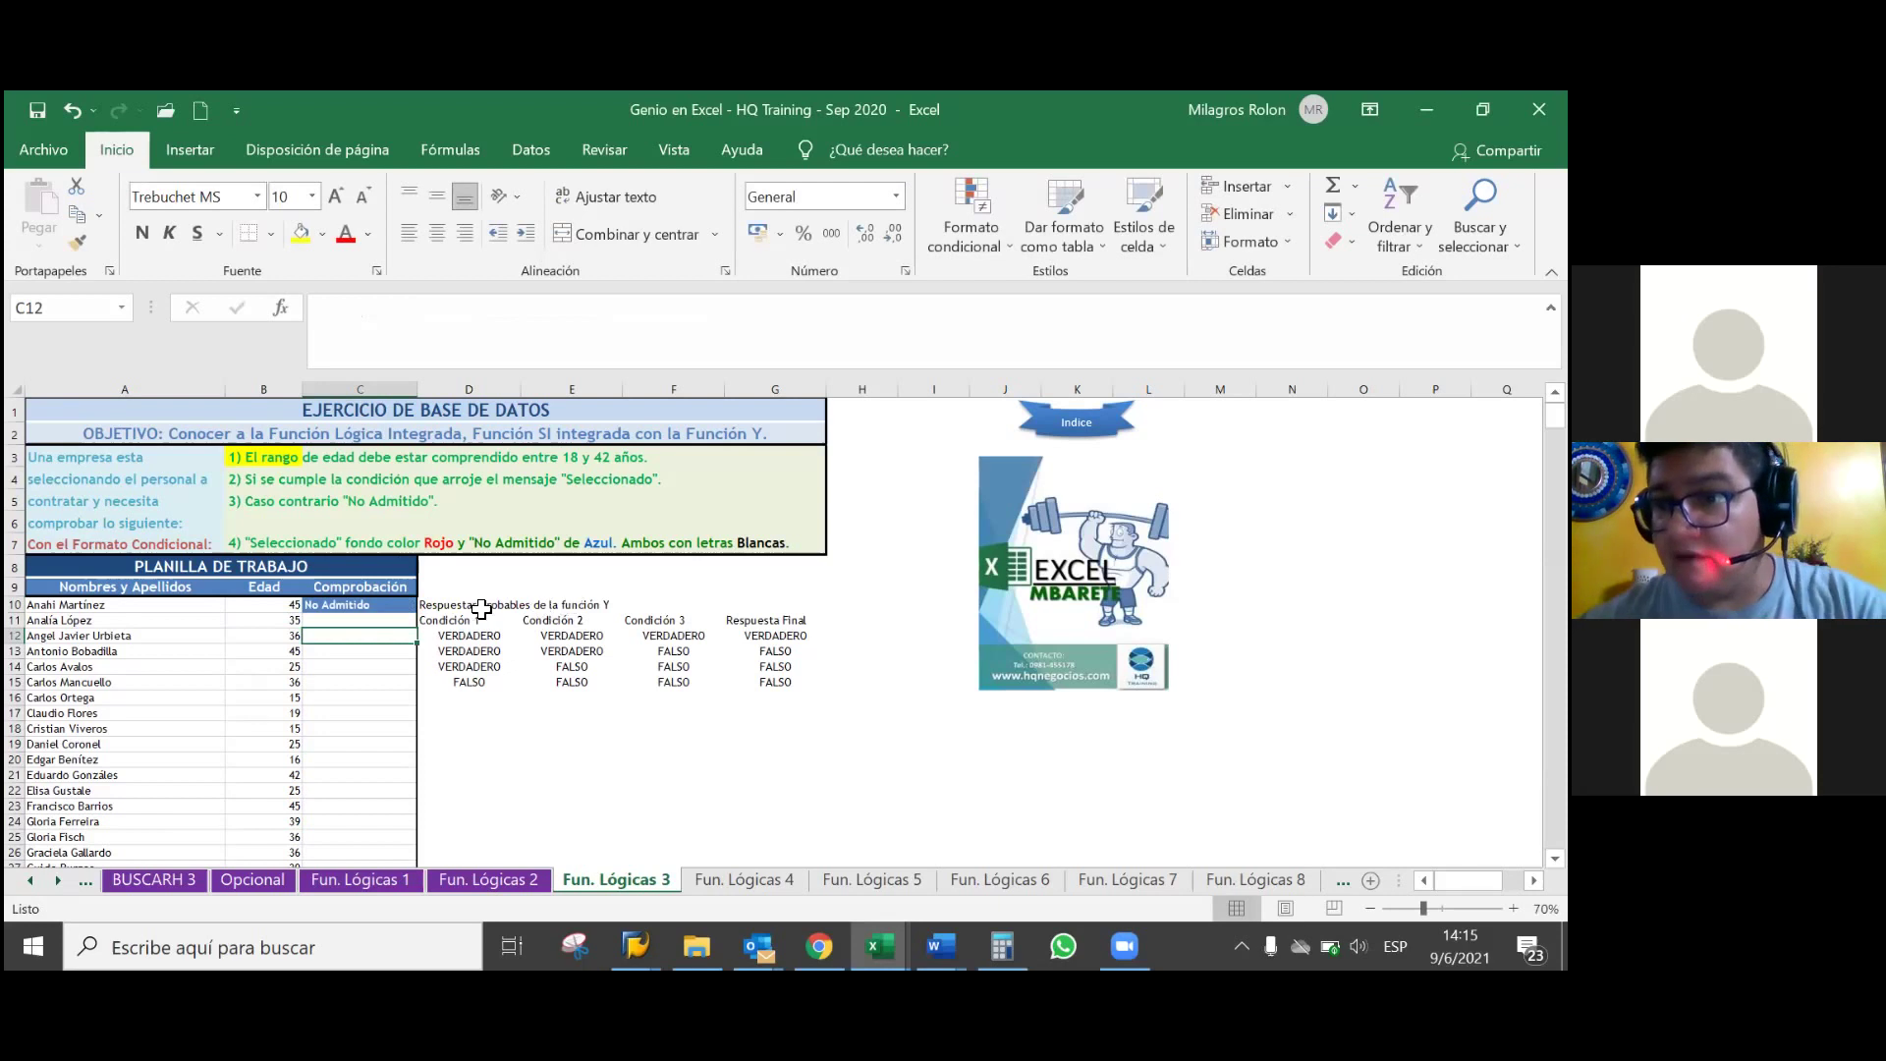
- Fill the C10 formula down the Comprobación column for every applicant in the list
{"action": "left_click", "coordinate": [389, 606]}
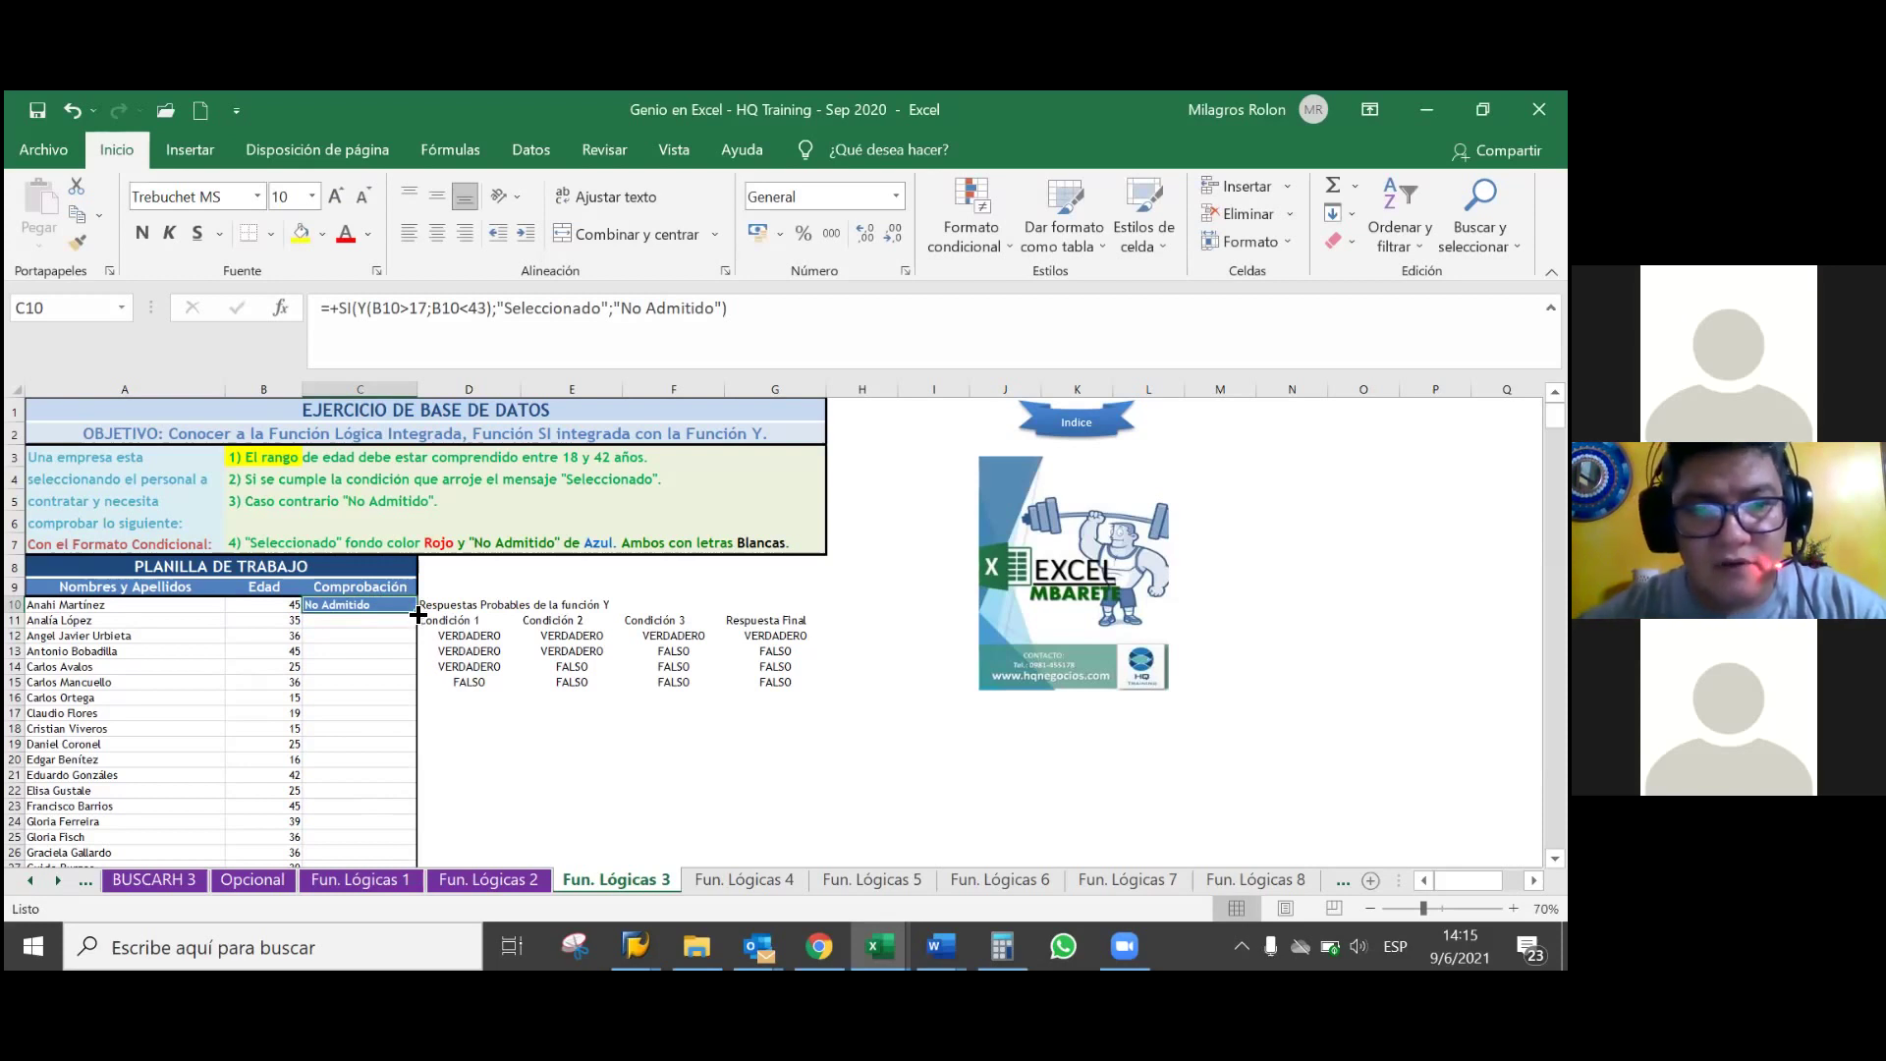
{"action": "double_click", "coordinate": [418, 613]}
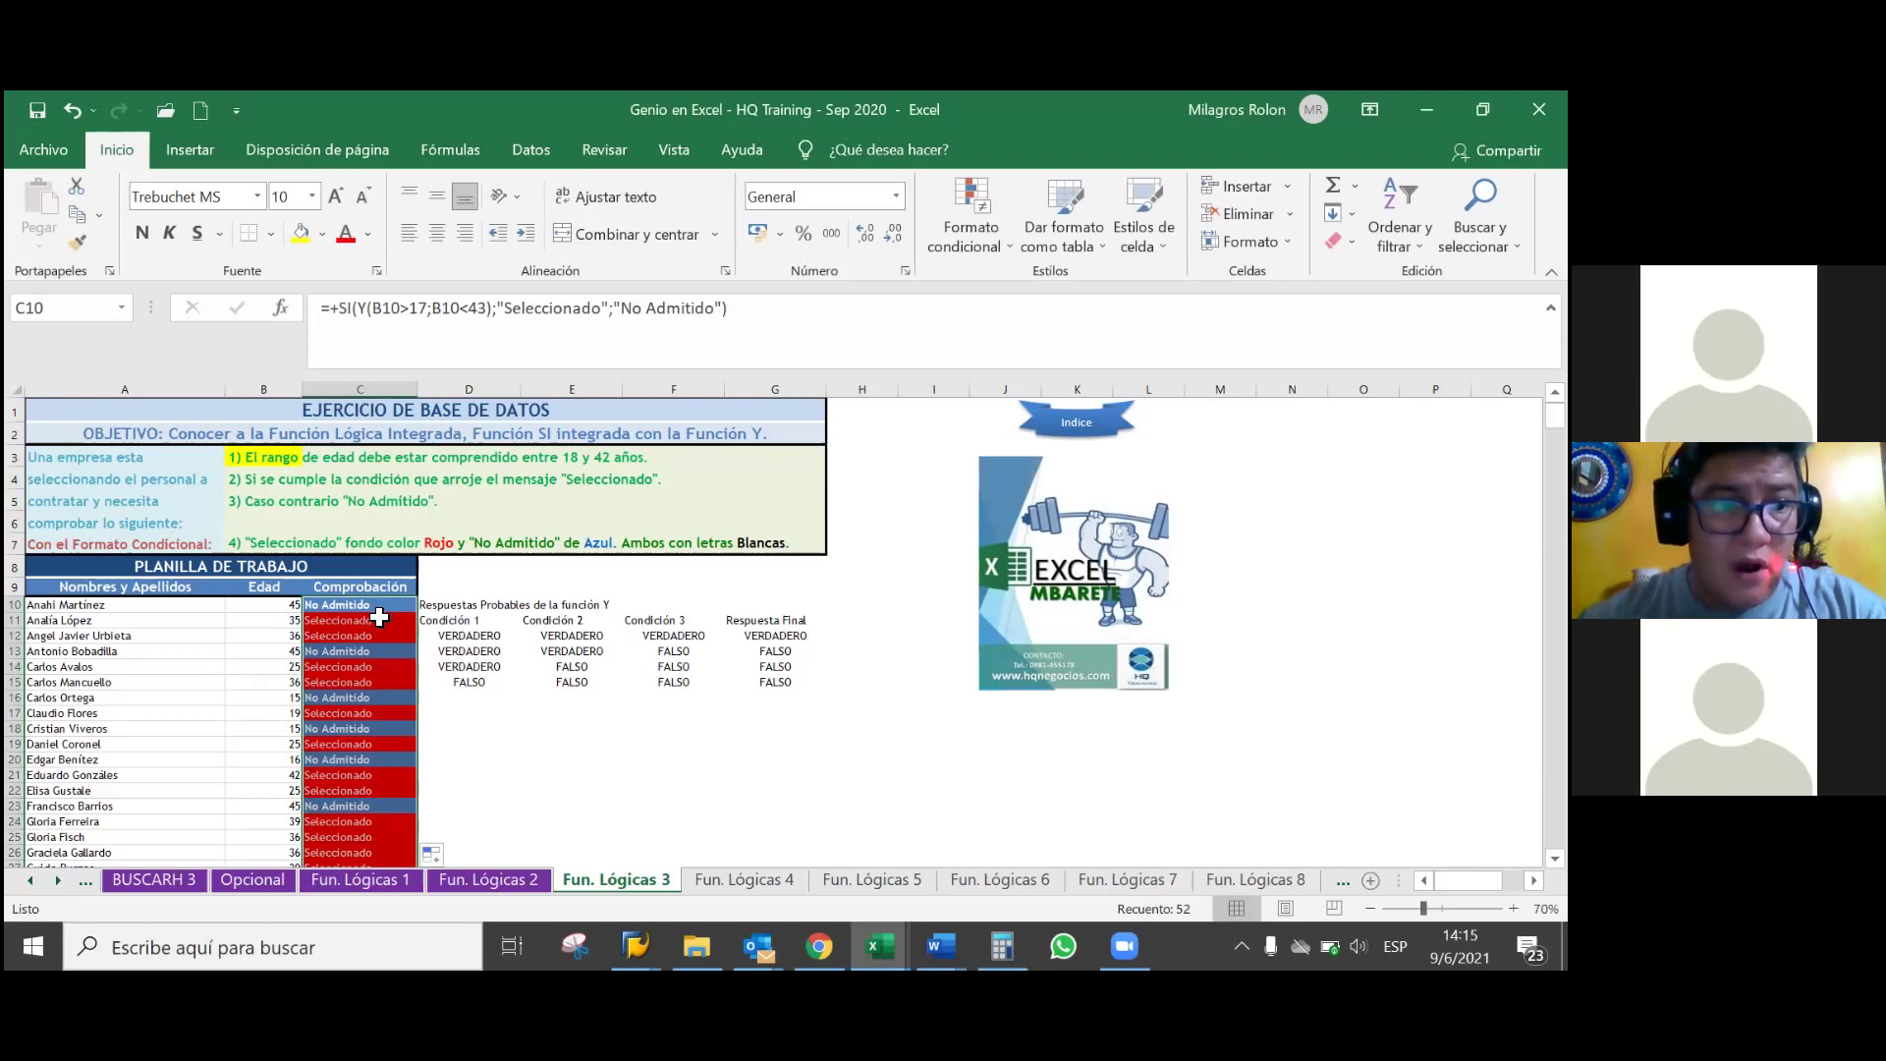
- Examine the filled formulas and results in C10 to C12 against the applicants' ages in Edad
{"action": "left_click", "coordinate": [373, 621]}
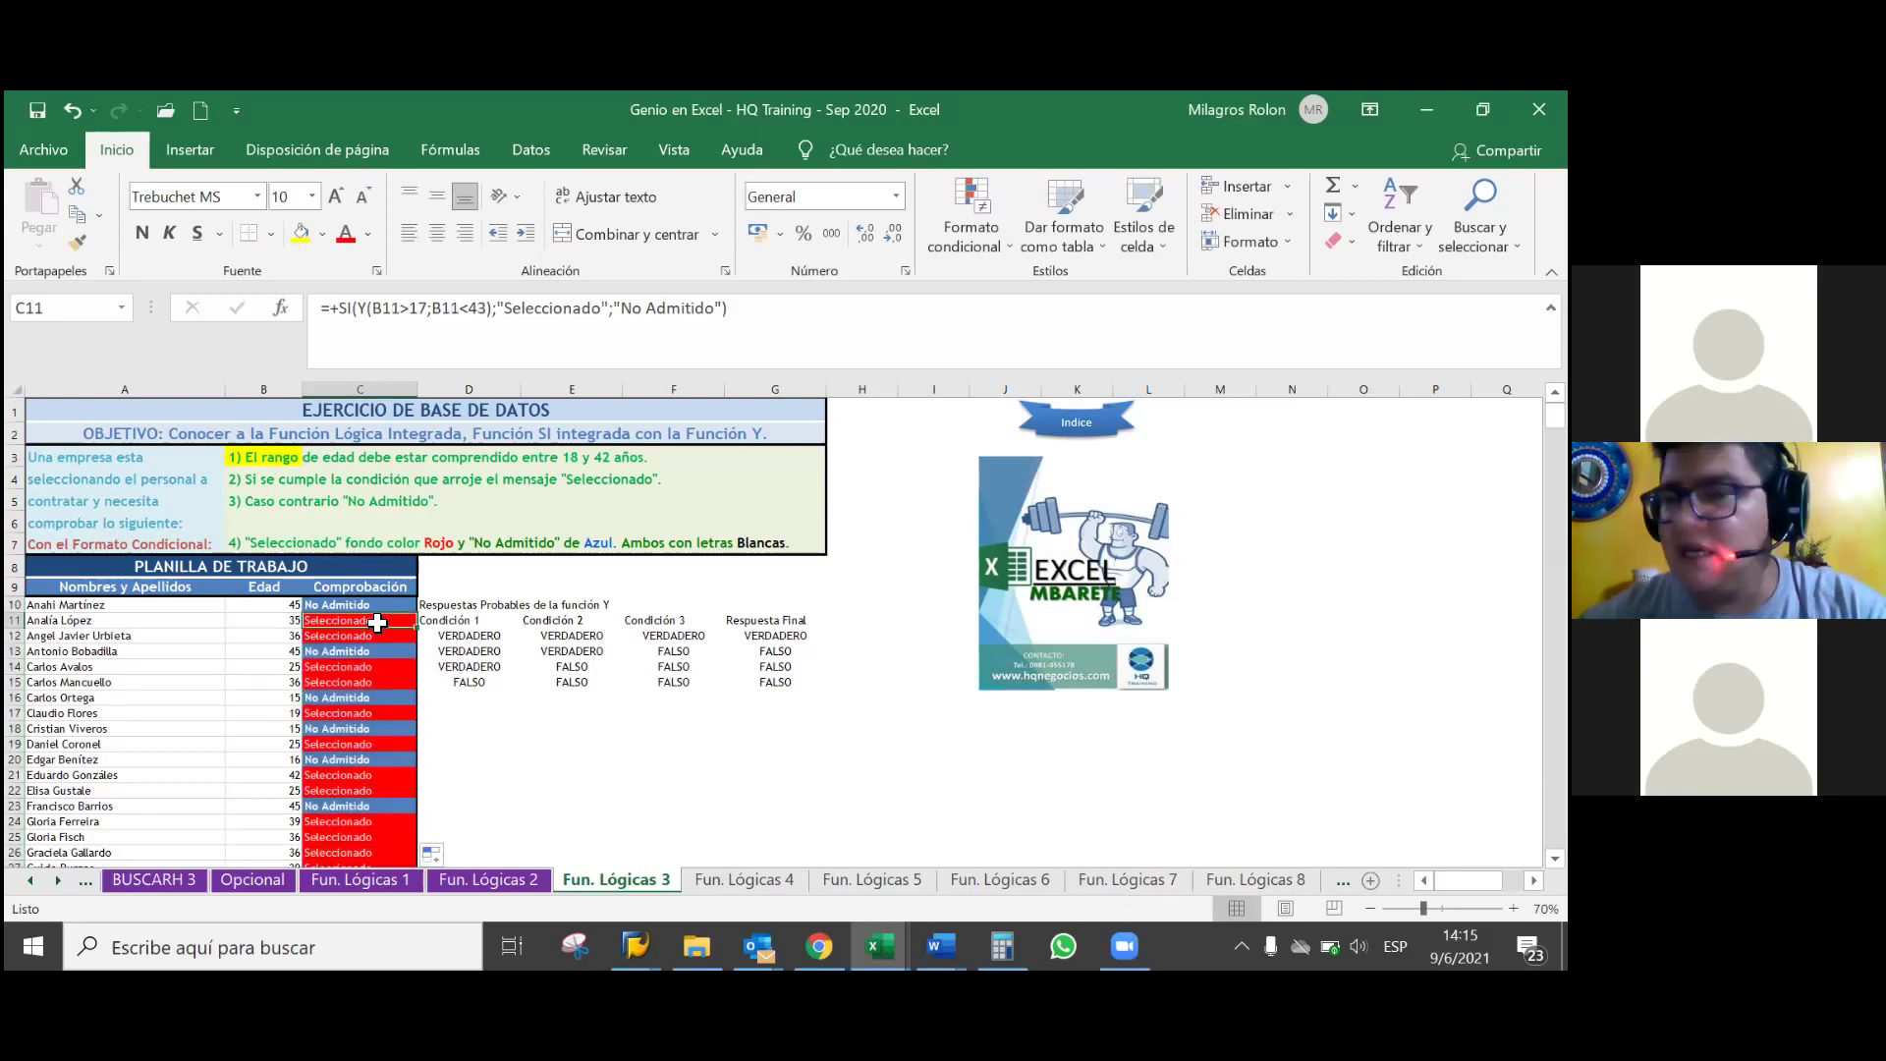
{"action": "key", "text": "Up"}
{"action": "key", "text": "Down"}
{"action": "key", "text": "Down"}
{"action": "key", "text": "Up"}
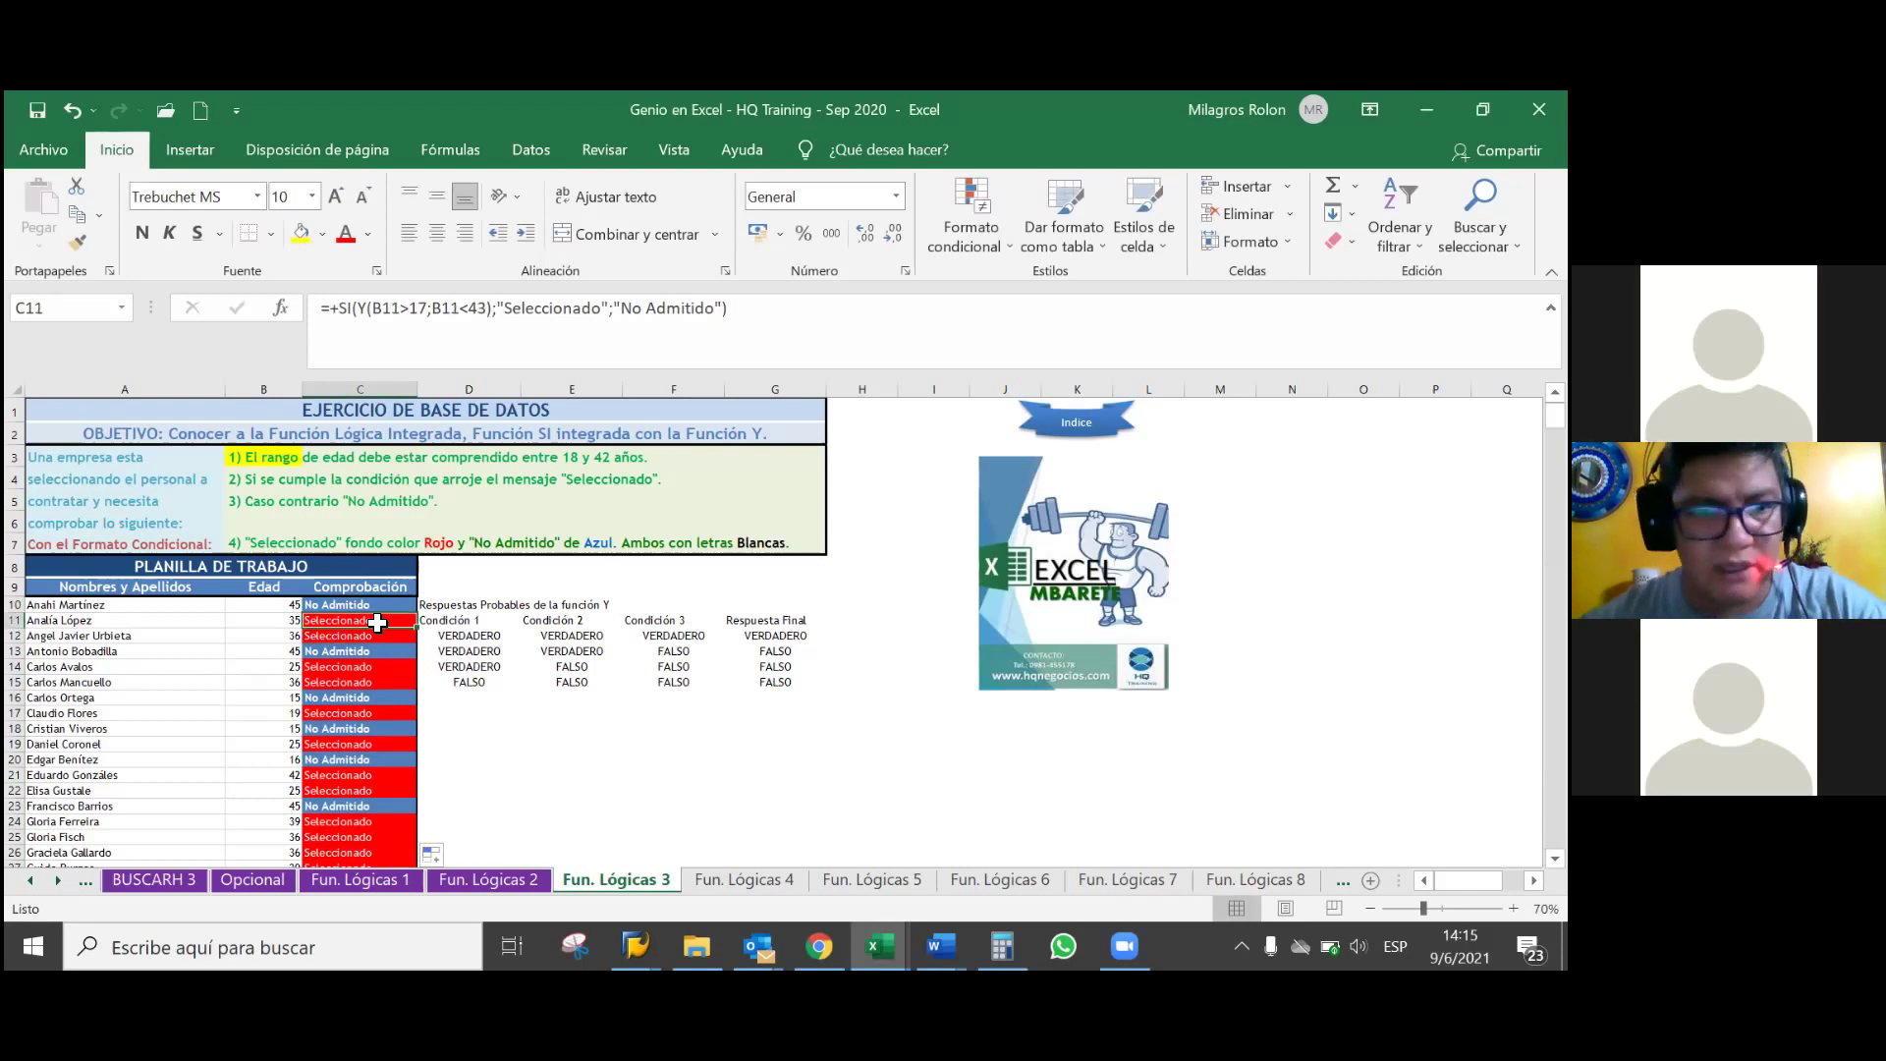
{"action": "key", "text": "Left"}
{"action": "key", "text": "Right"}
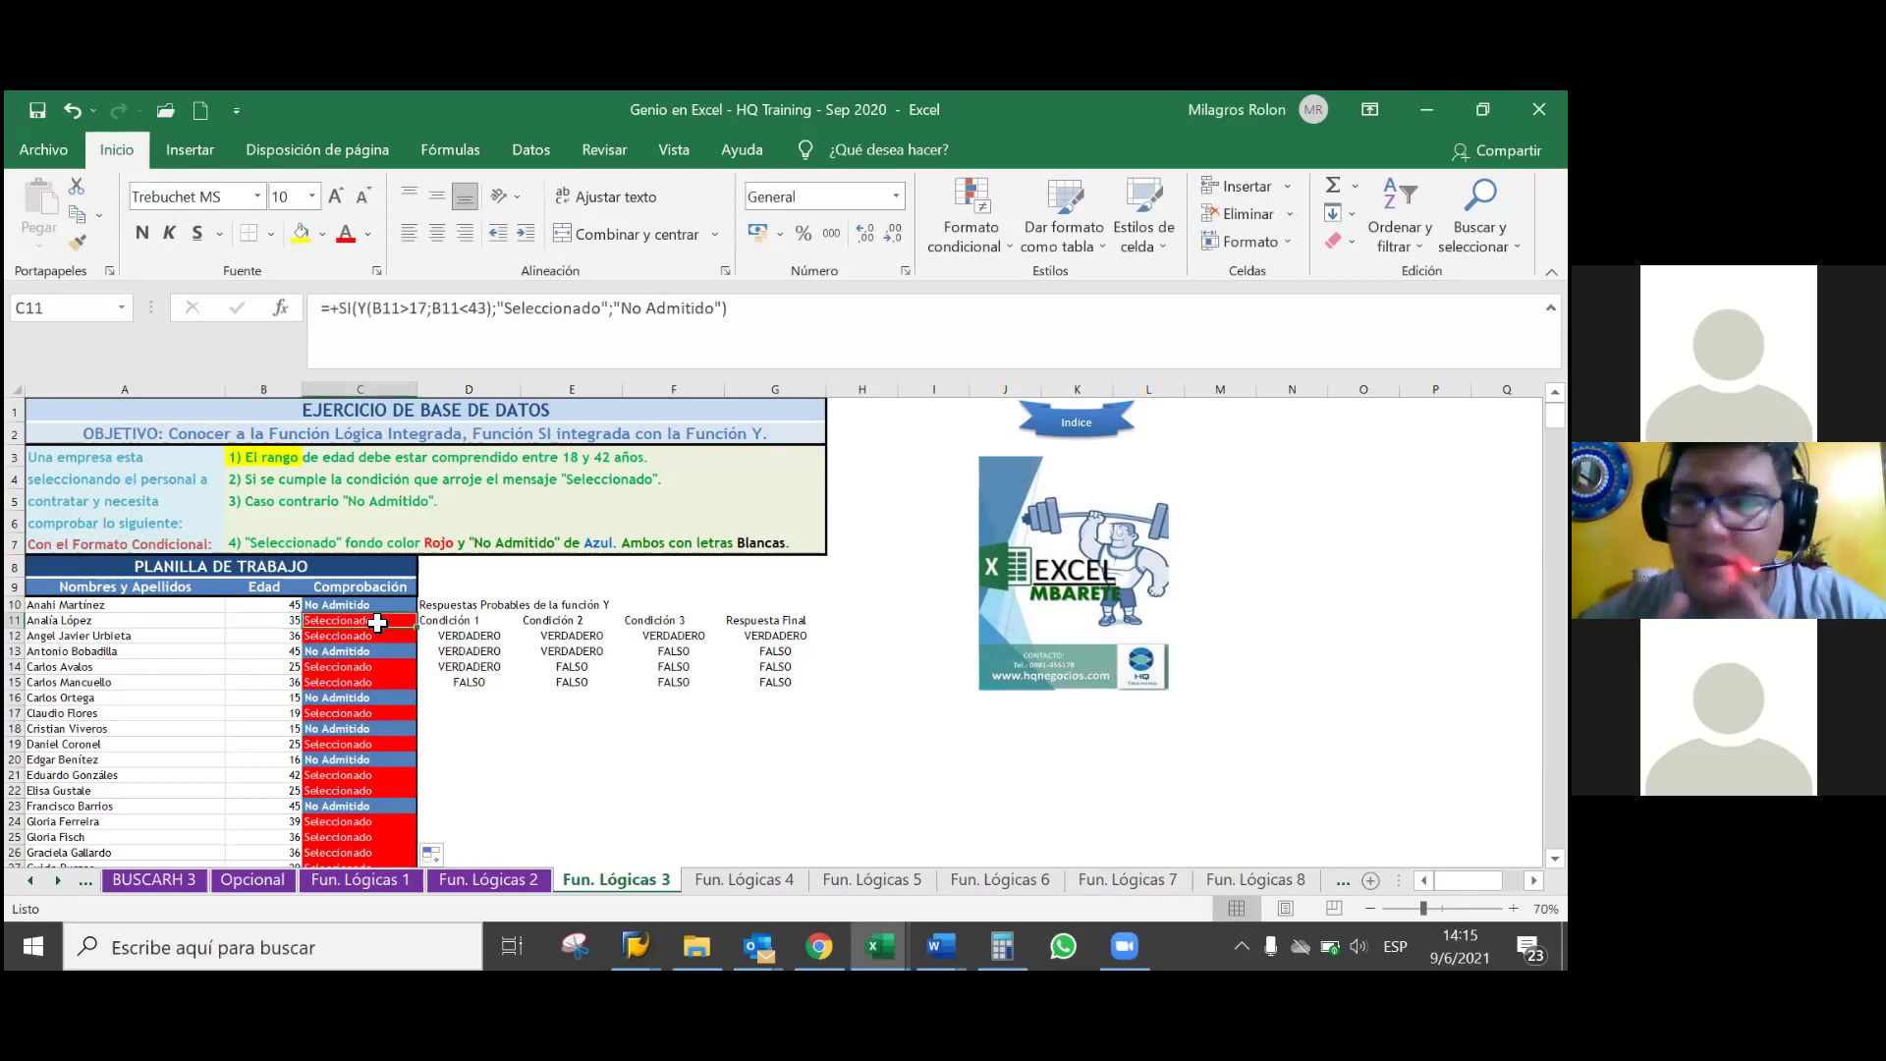
{"action": "key", "text": "Left"}
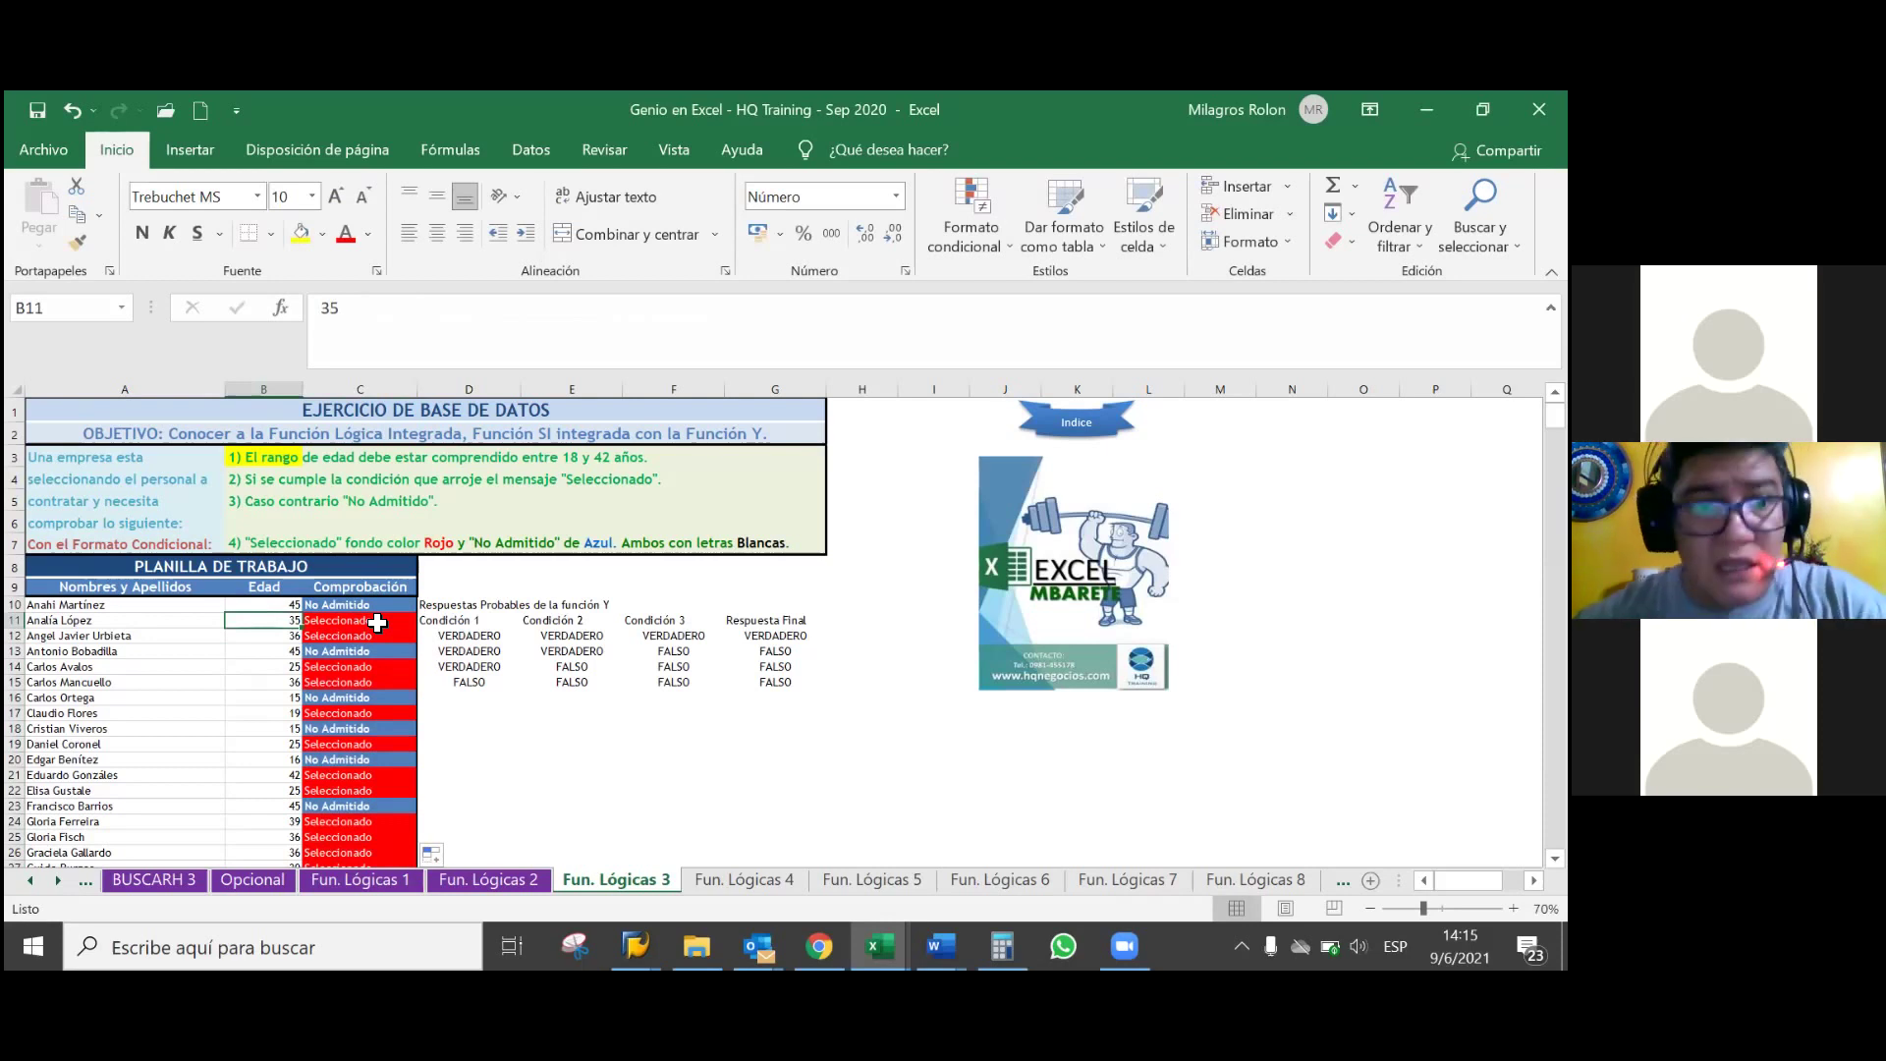
{"action": "key", "text": "Right"}
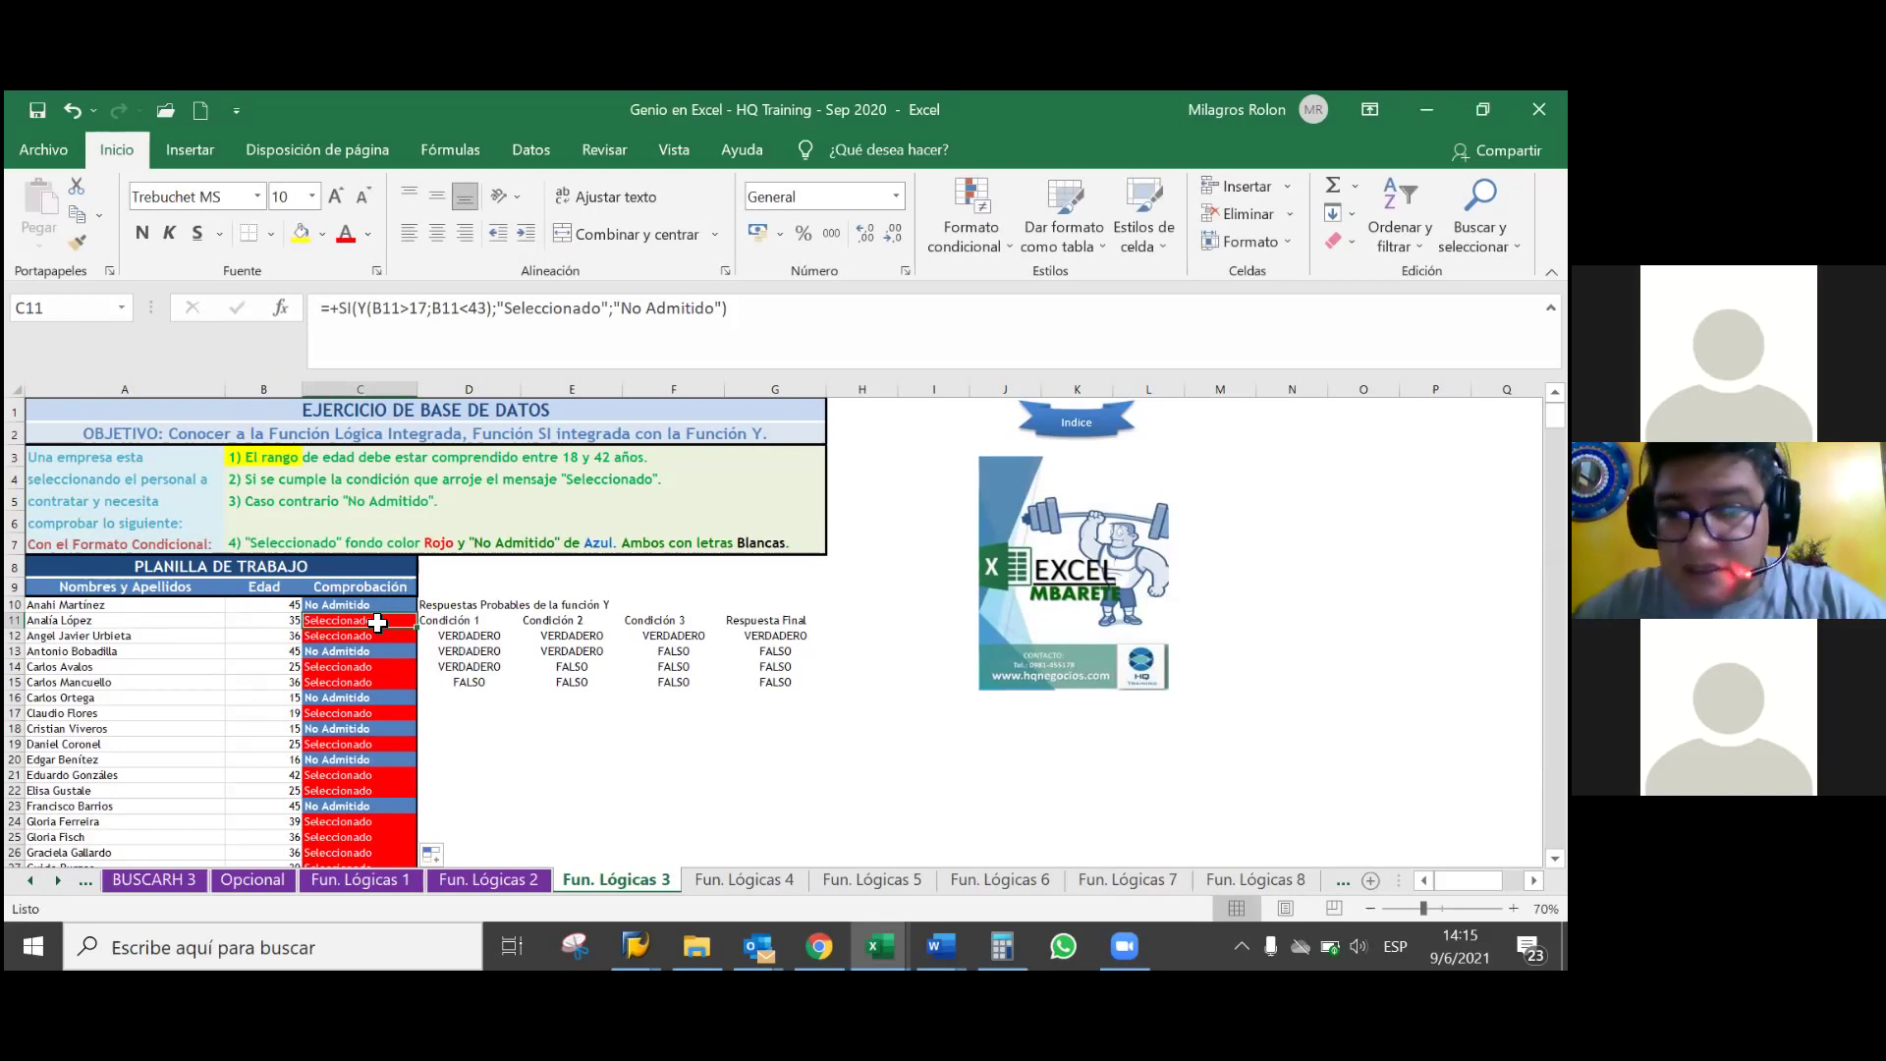
{"action": "key", "text": "Up"}
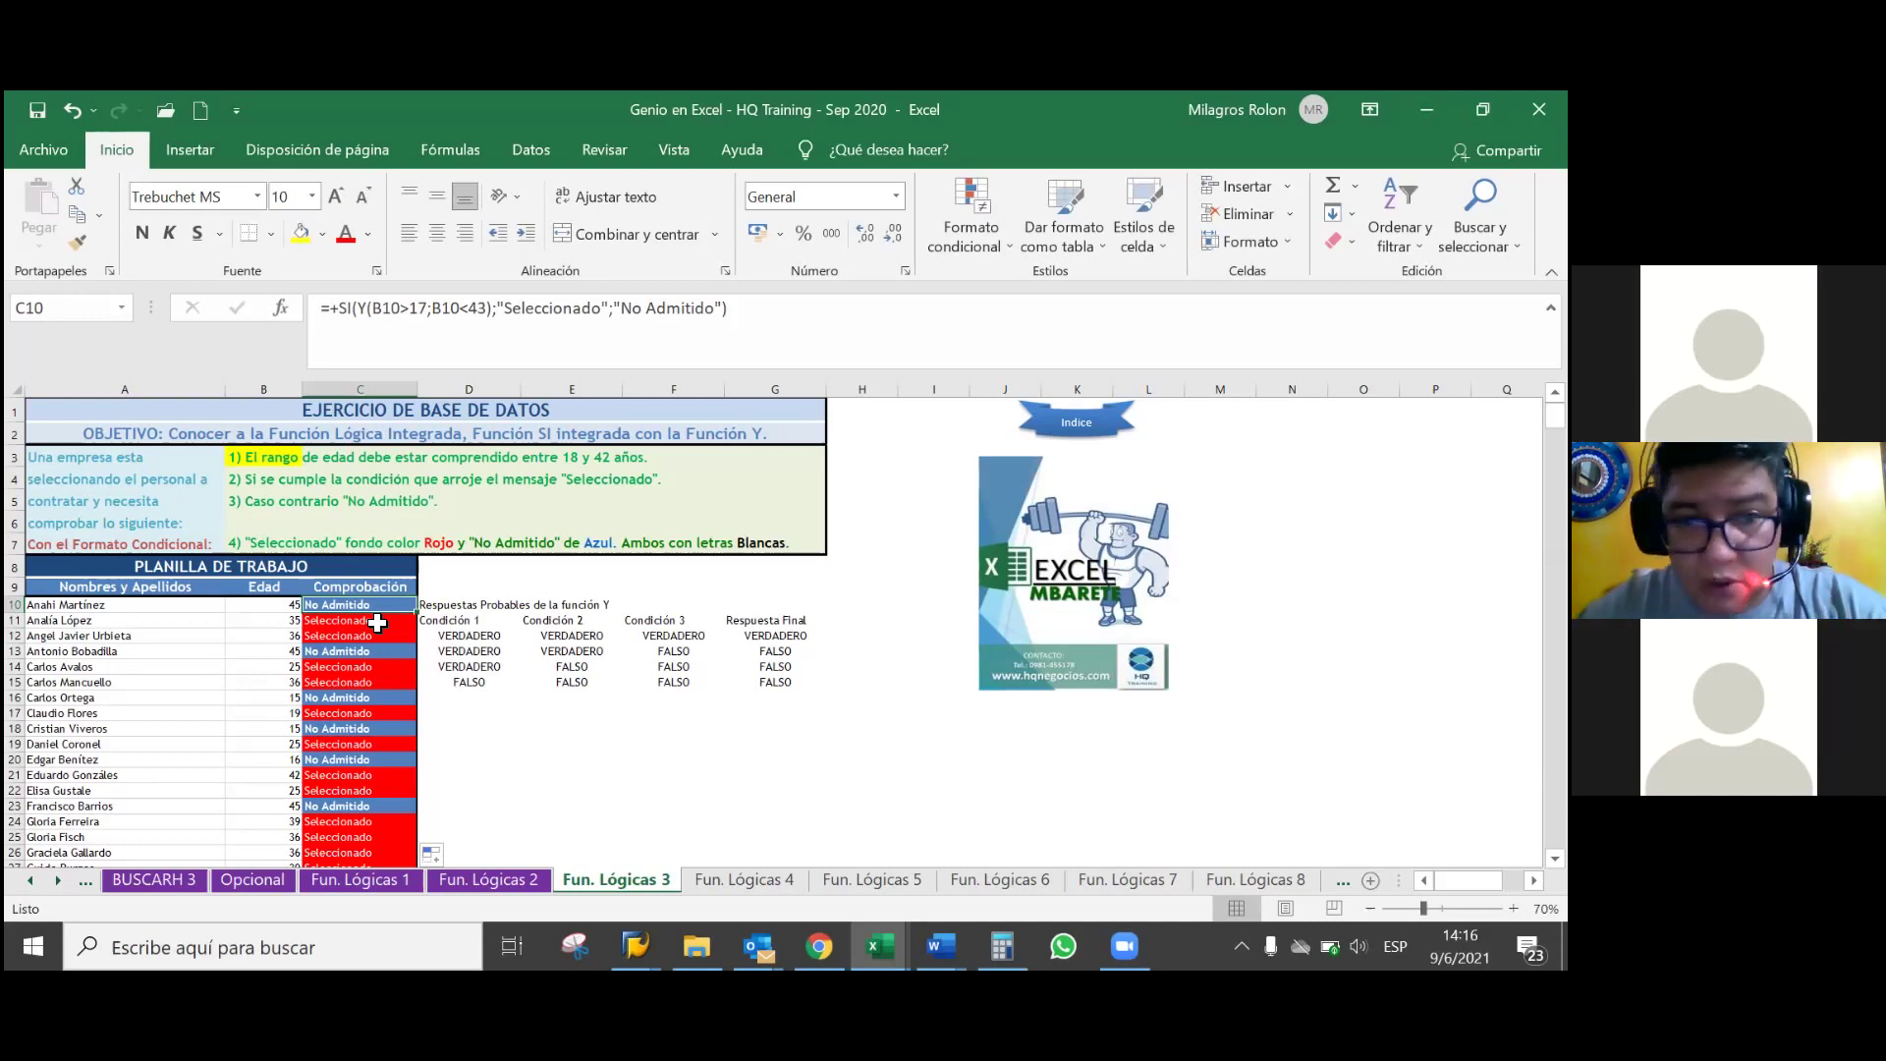
{"action": "left_click", "coordinate": [377, 623]}
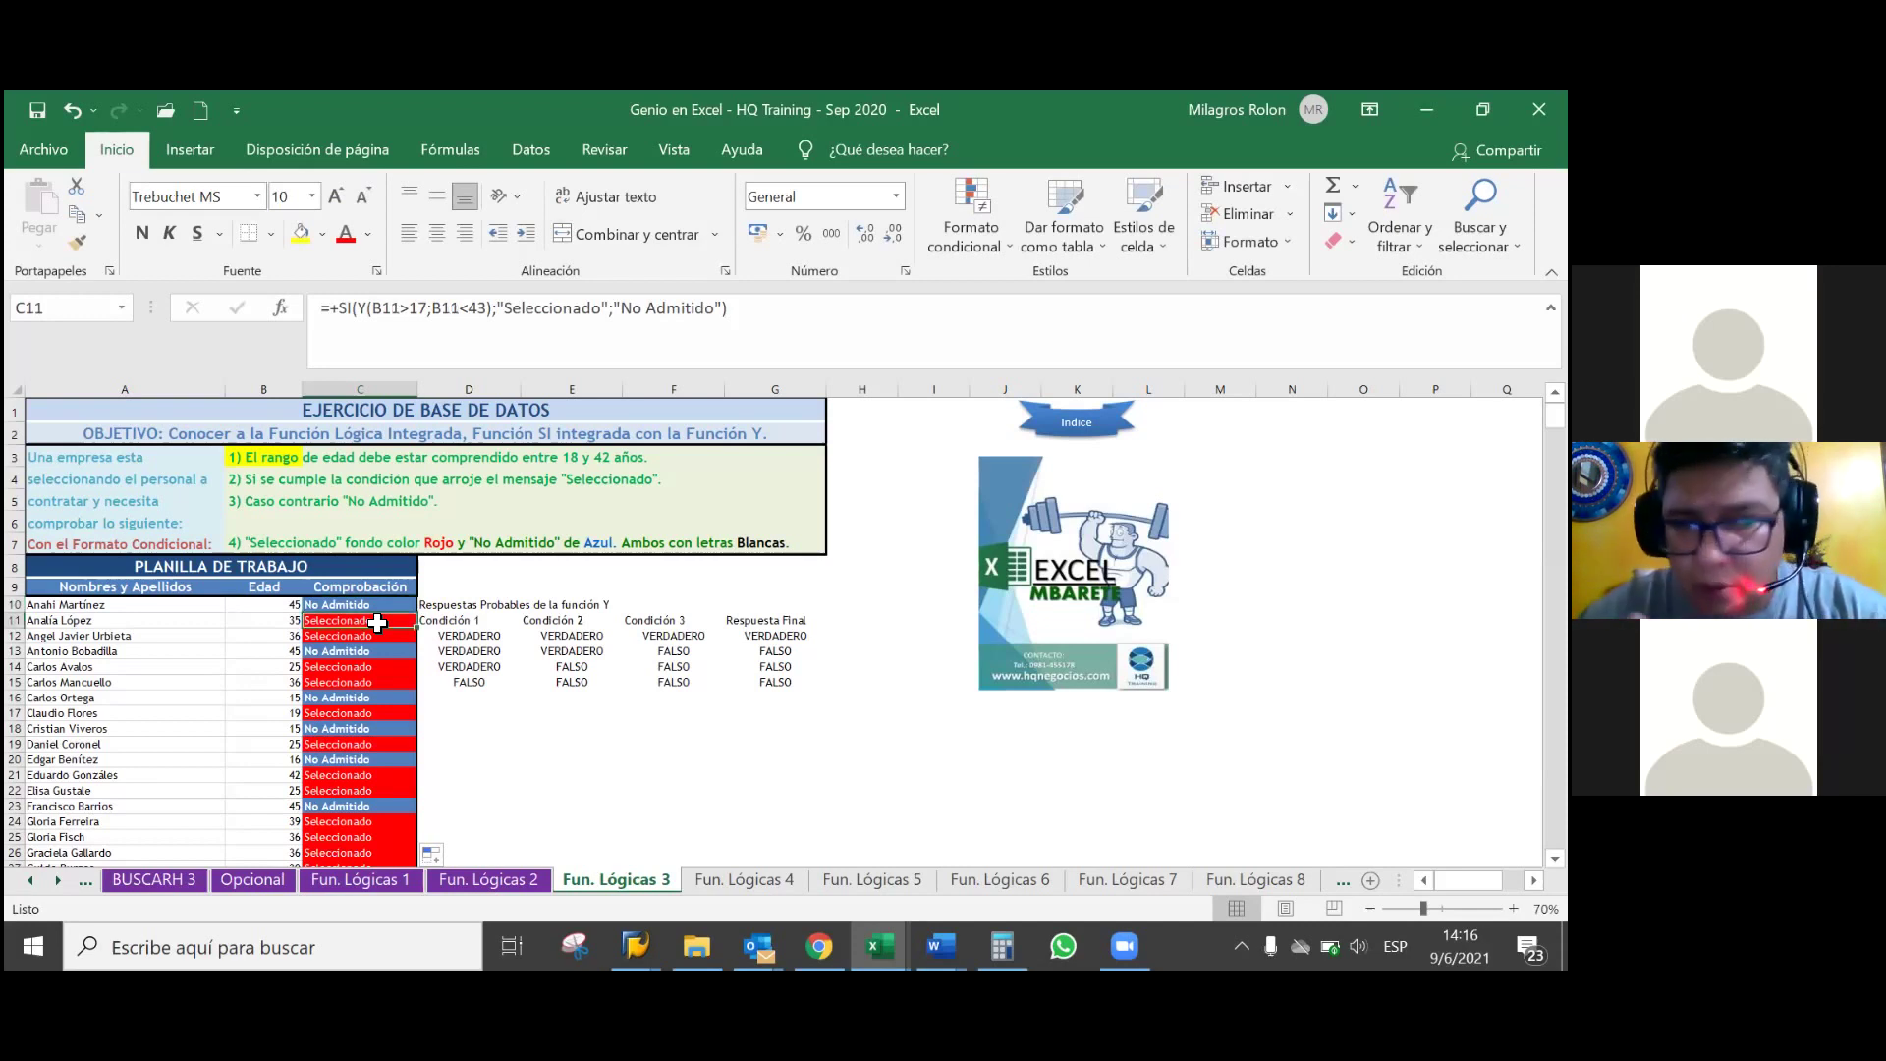
{"action": "key", "text": "Up"}
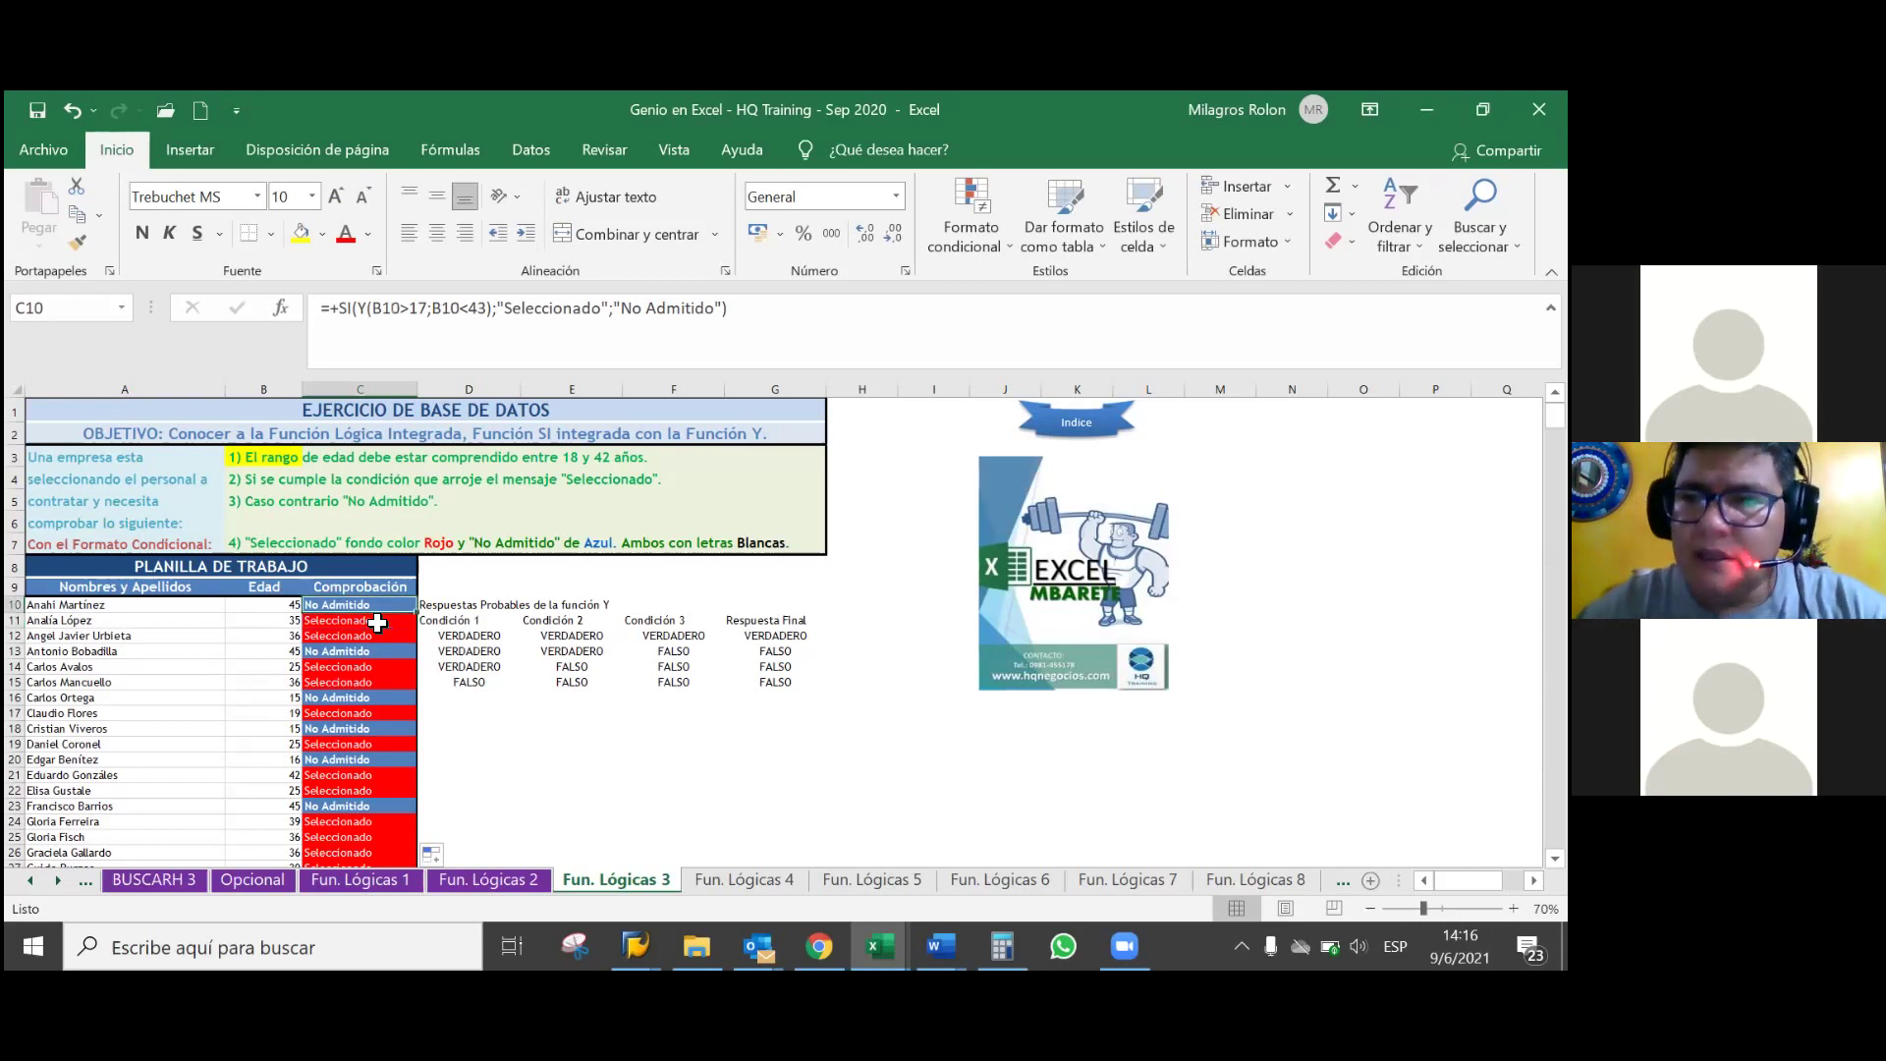
- Save the workbook with the completed Comprobación column, bringing the sheet tabs from Fun. Lógicas 3 onward into view
{"action": "key", "text": "ctrl+g"}
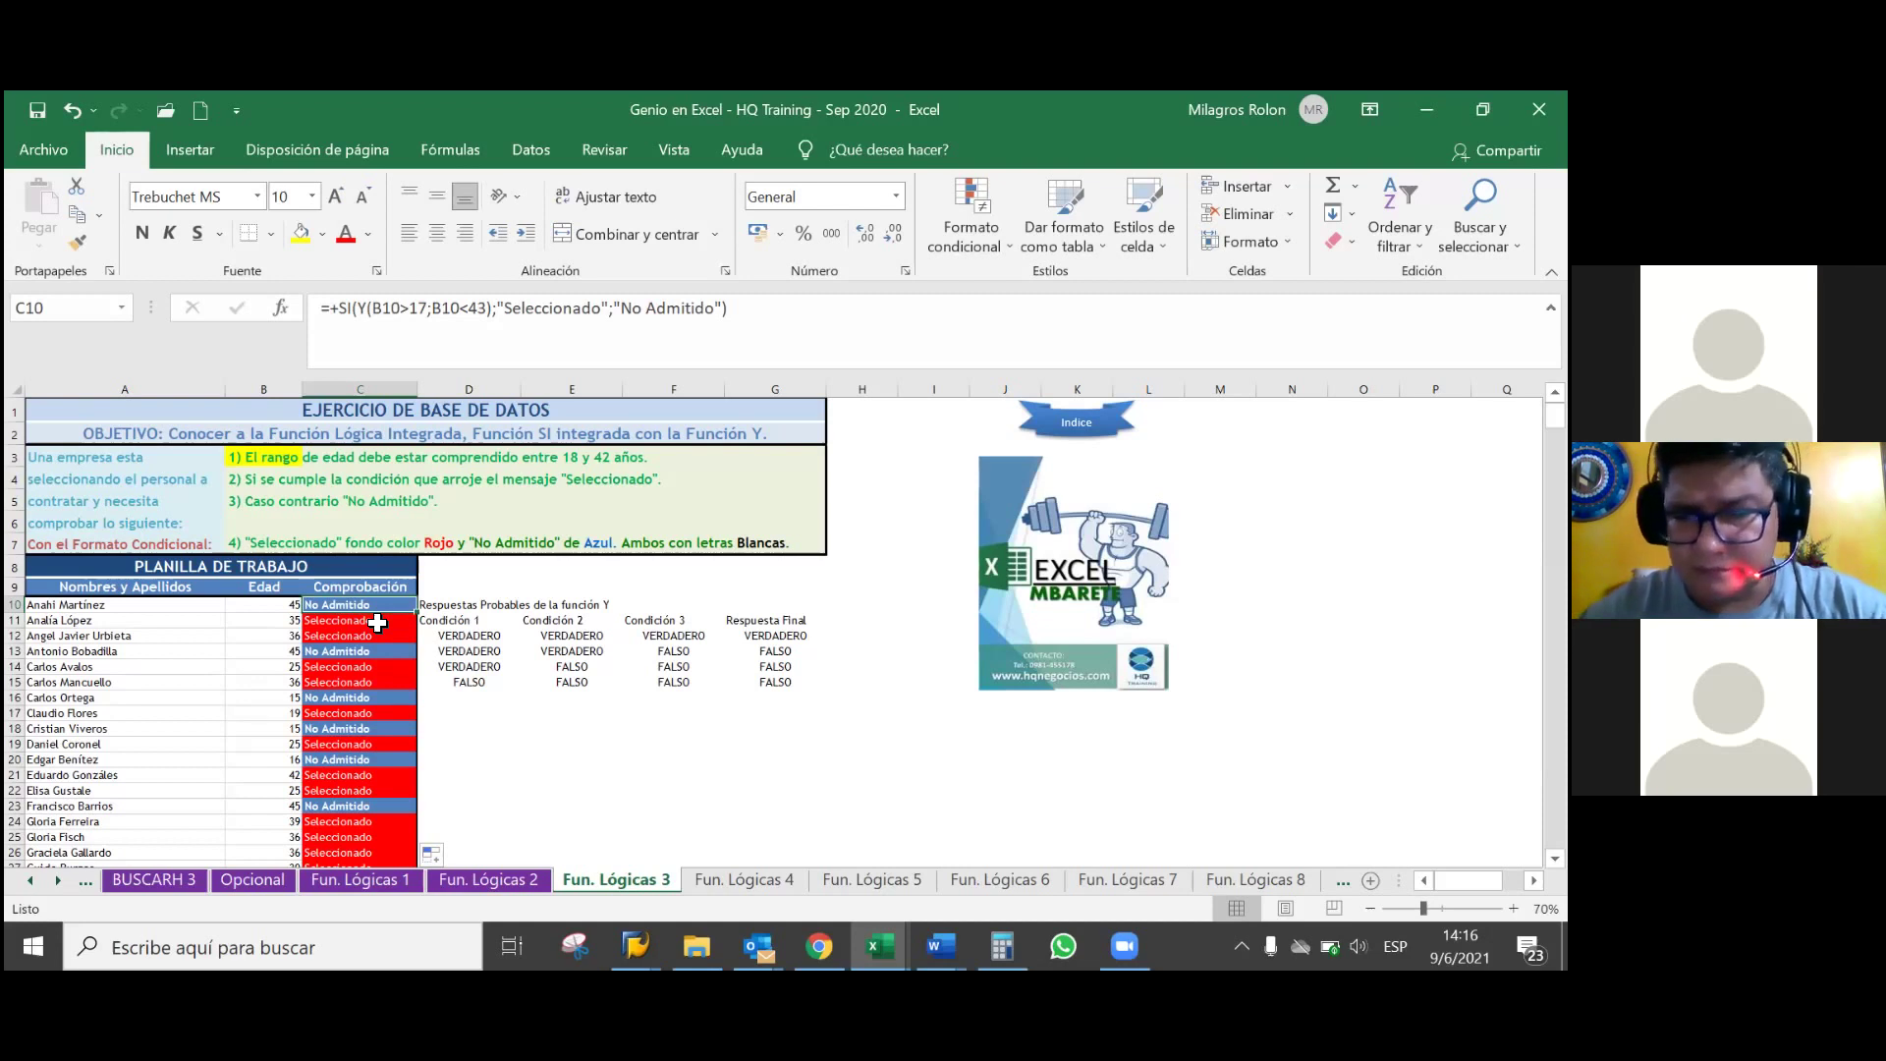
{"action": "left_click", "coordinate": [55, 881]}
{"action": "left_click", "coordinate": [56, 881]}
{"action": "left_click", "coordinate": [56, 881]}
{"action": "left_click", "coordinate": [56, 881]}
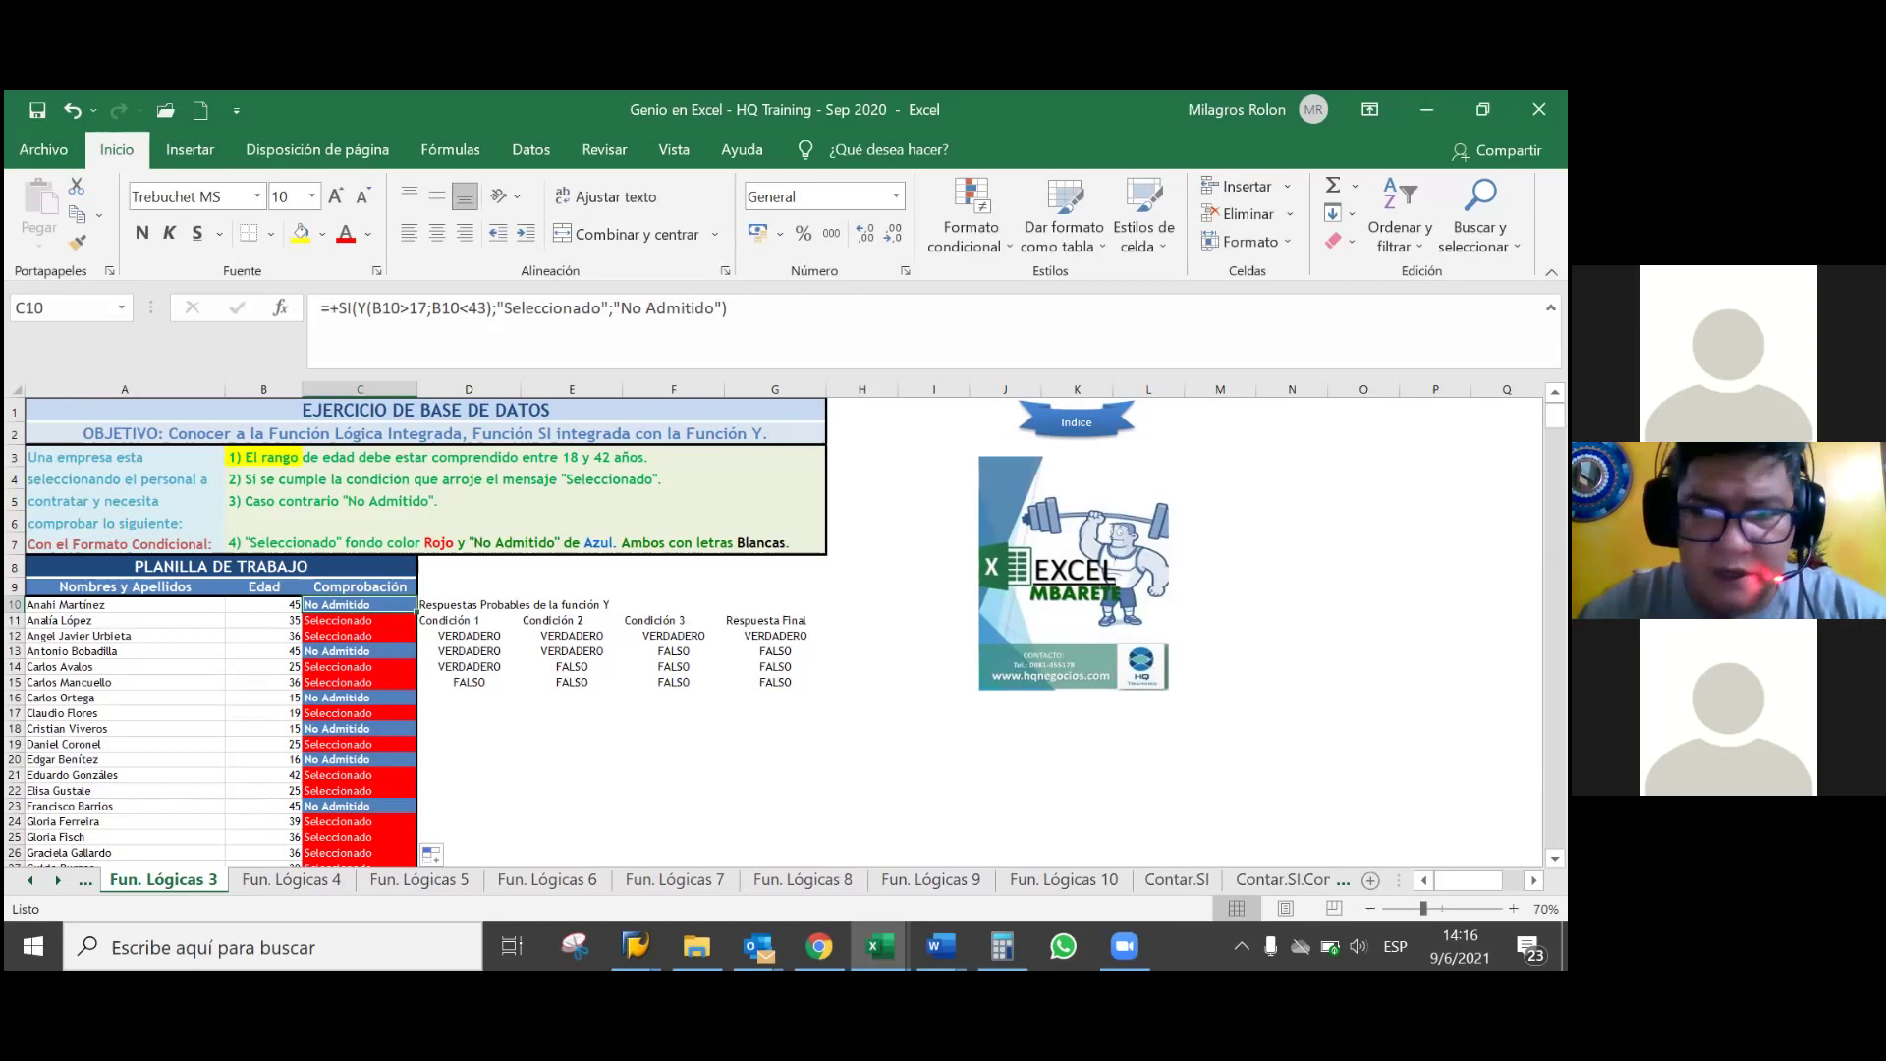
{"action": "left_click", "coordinate": [513, 776]}
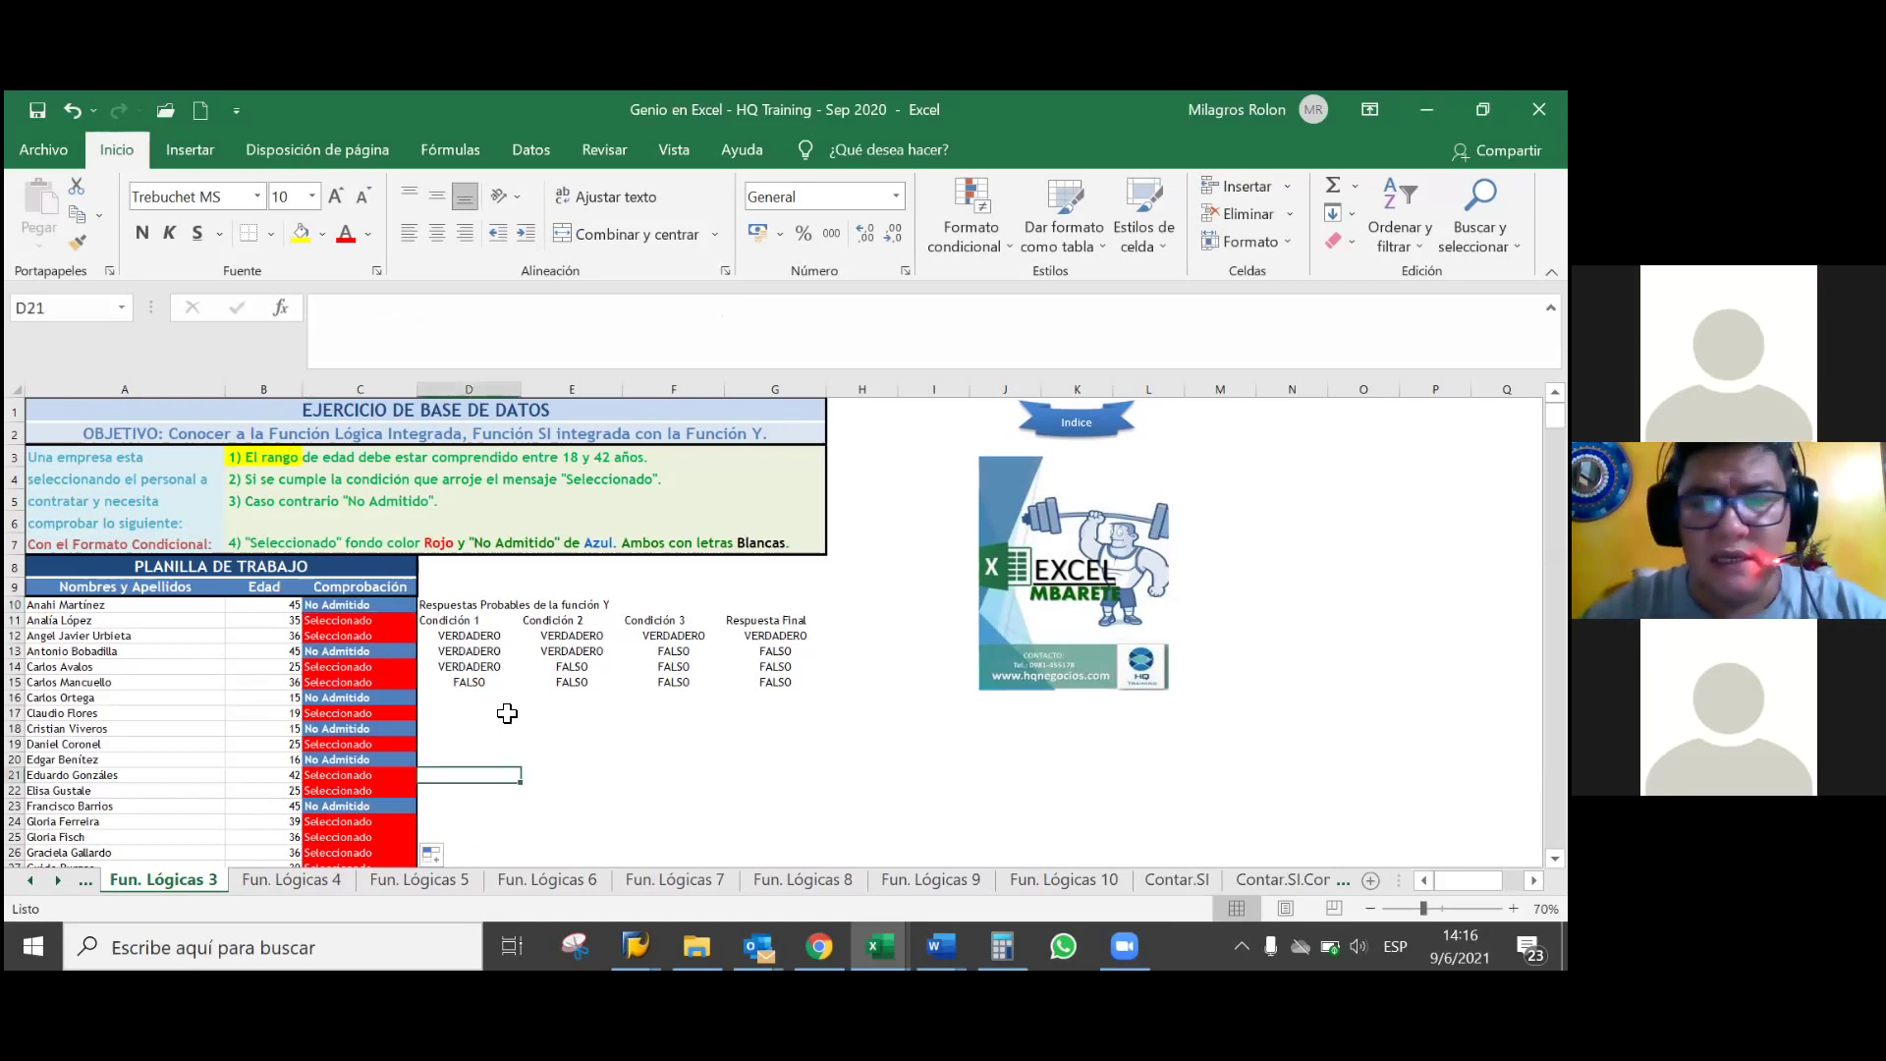
{"action": "key", "text": "ctrl+s"}
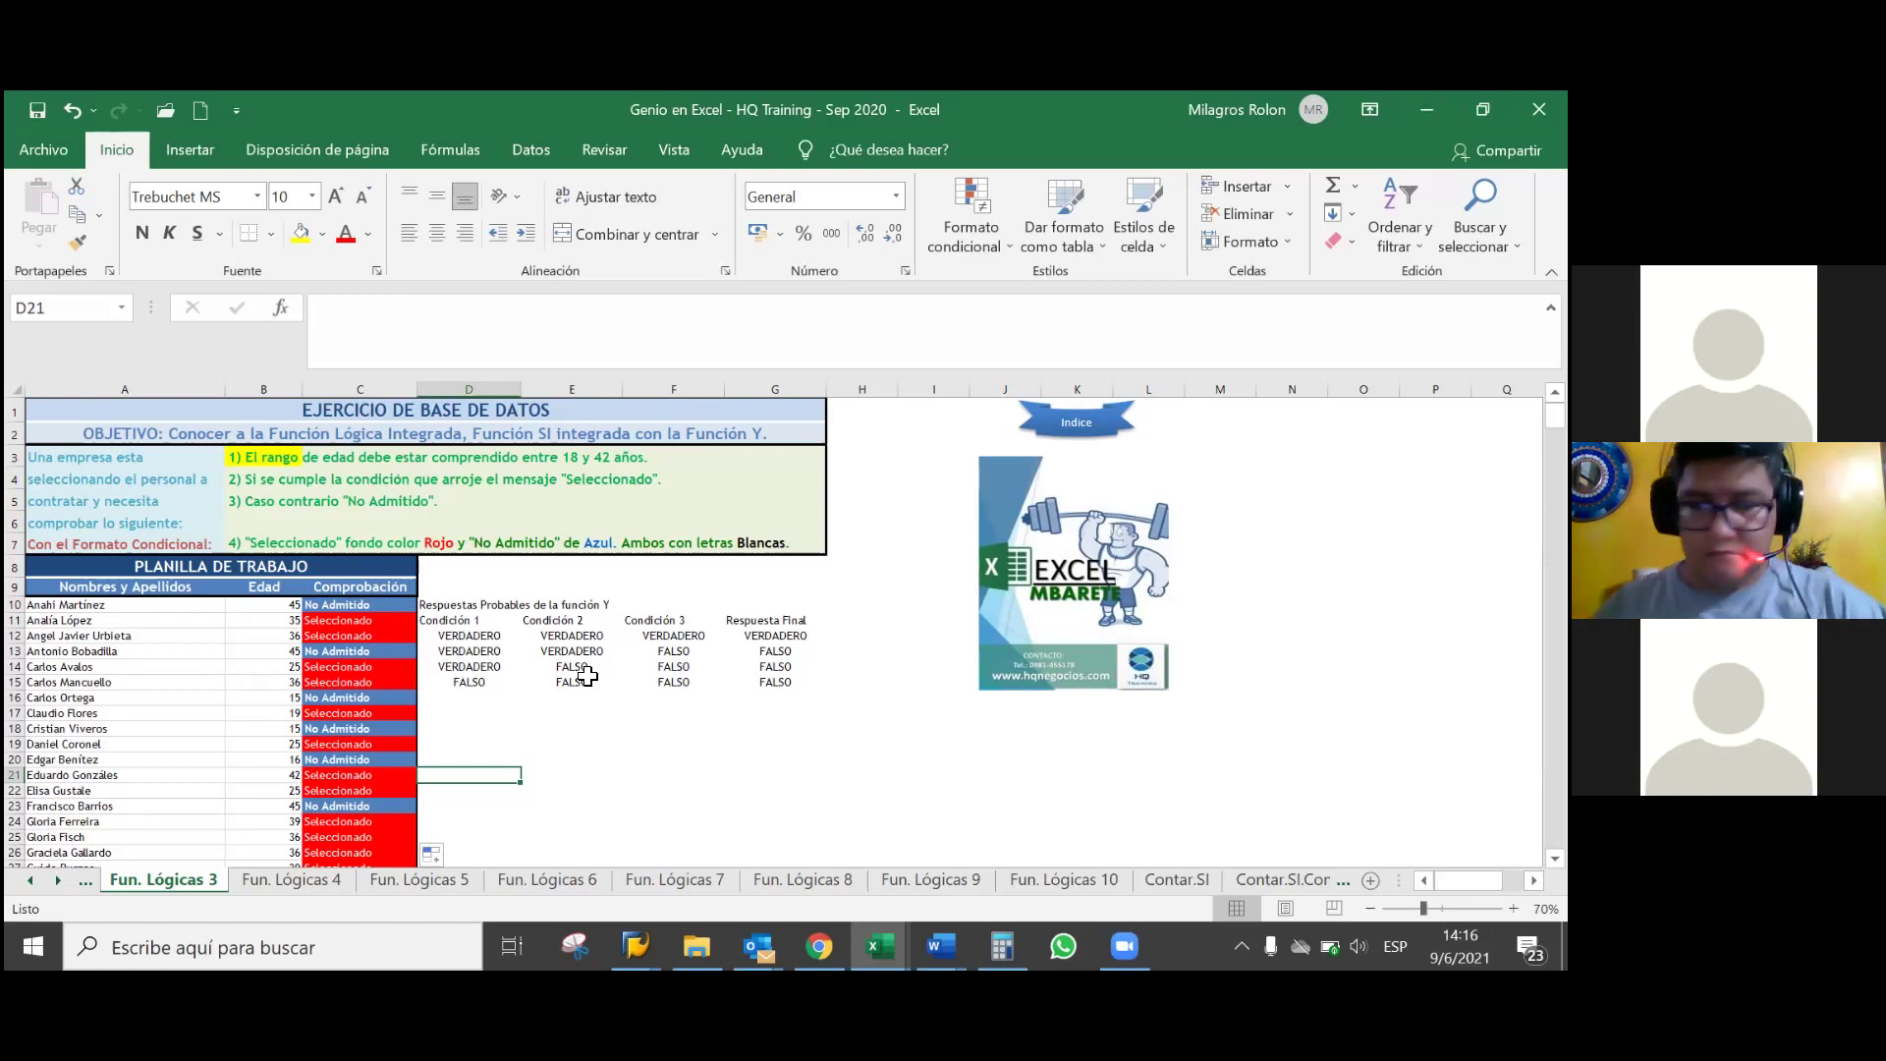
- Copy the complete SI and Y formula text from C10 and switch to Zoom
{"action": "left_click", "coordinate": [366, 605]}
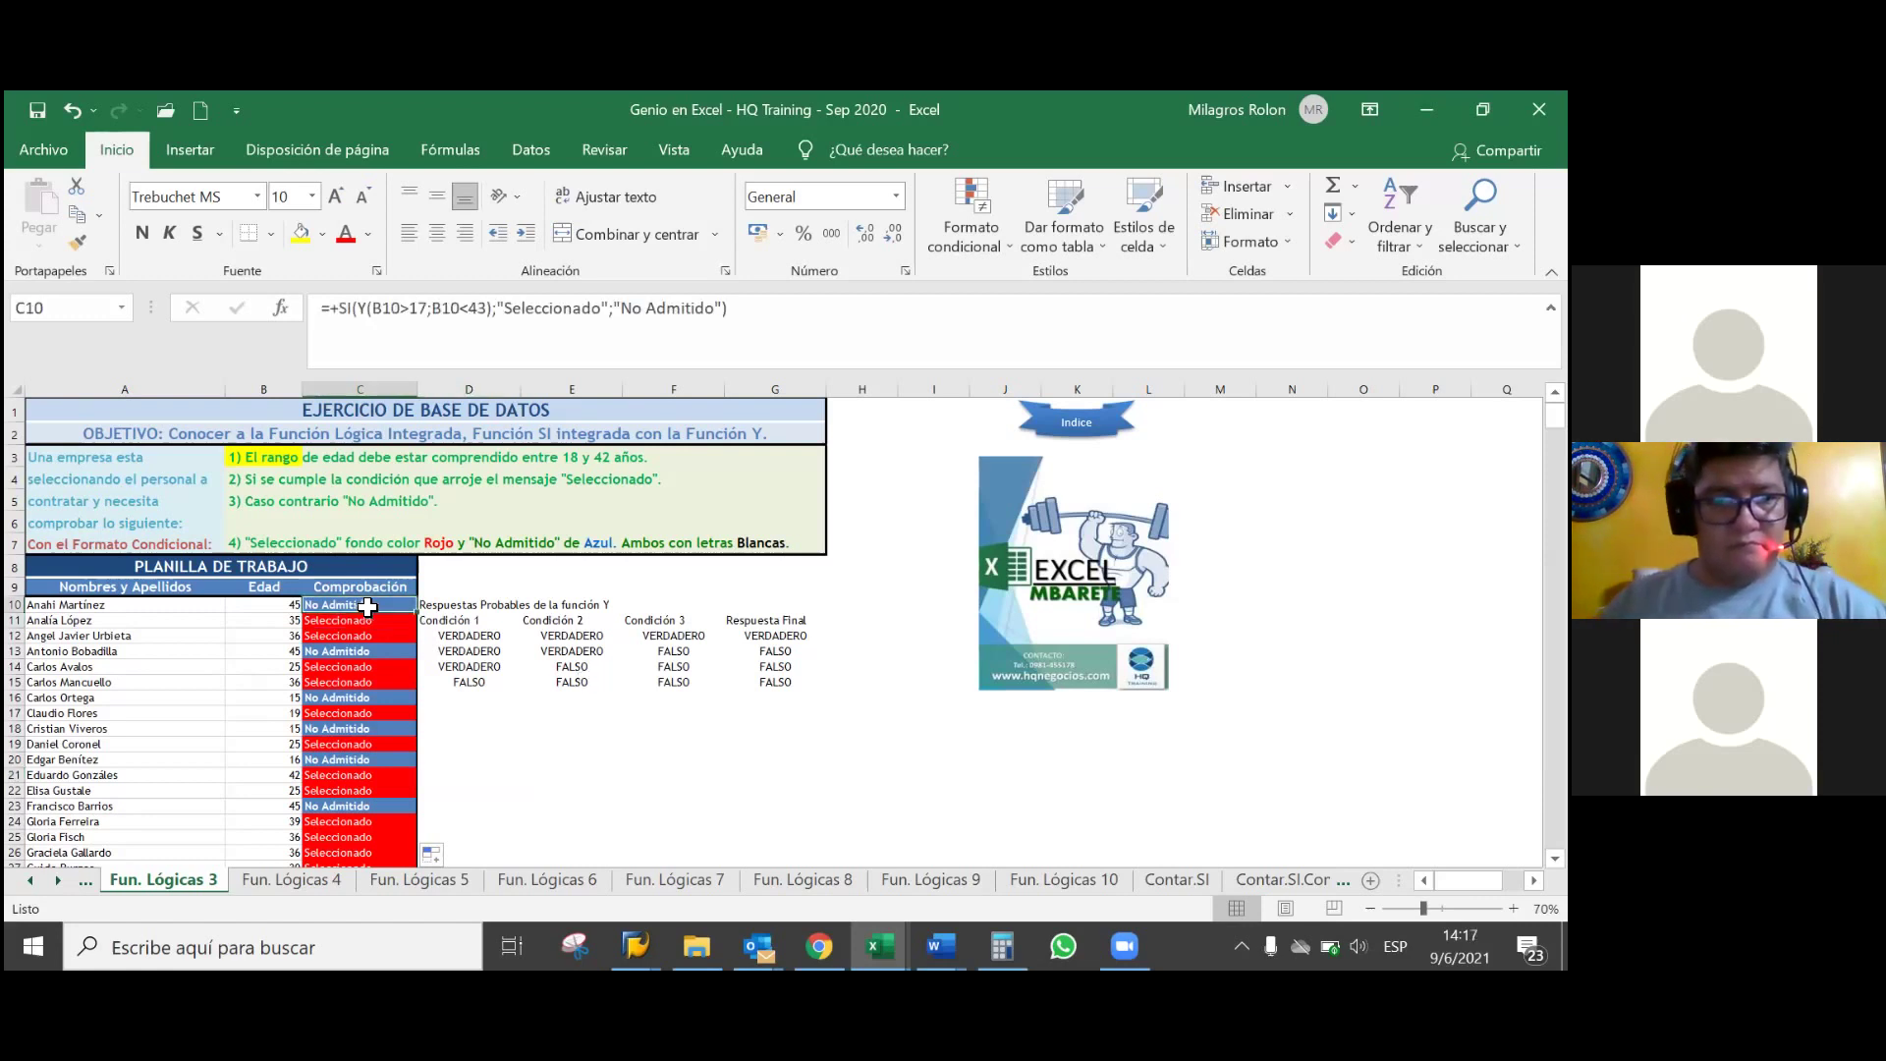
{"action": "left_click_drag", "start_coordinate": [786, 312], "coordinate": [316, 305]}
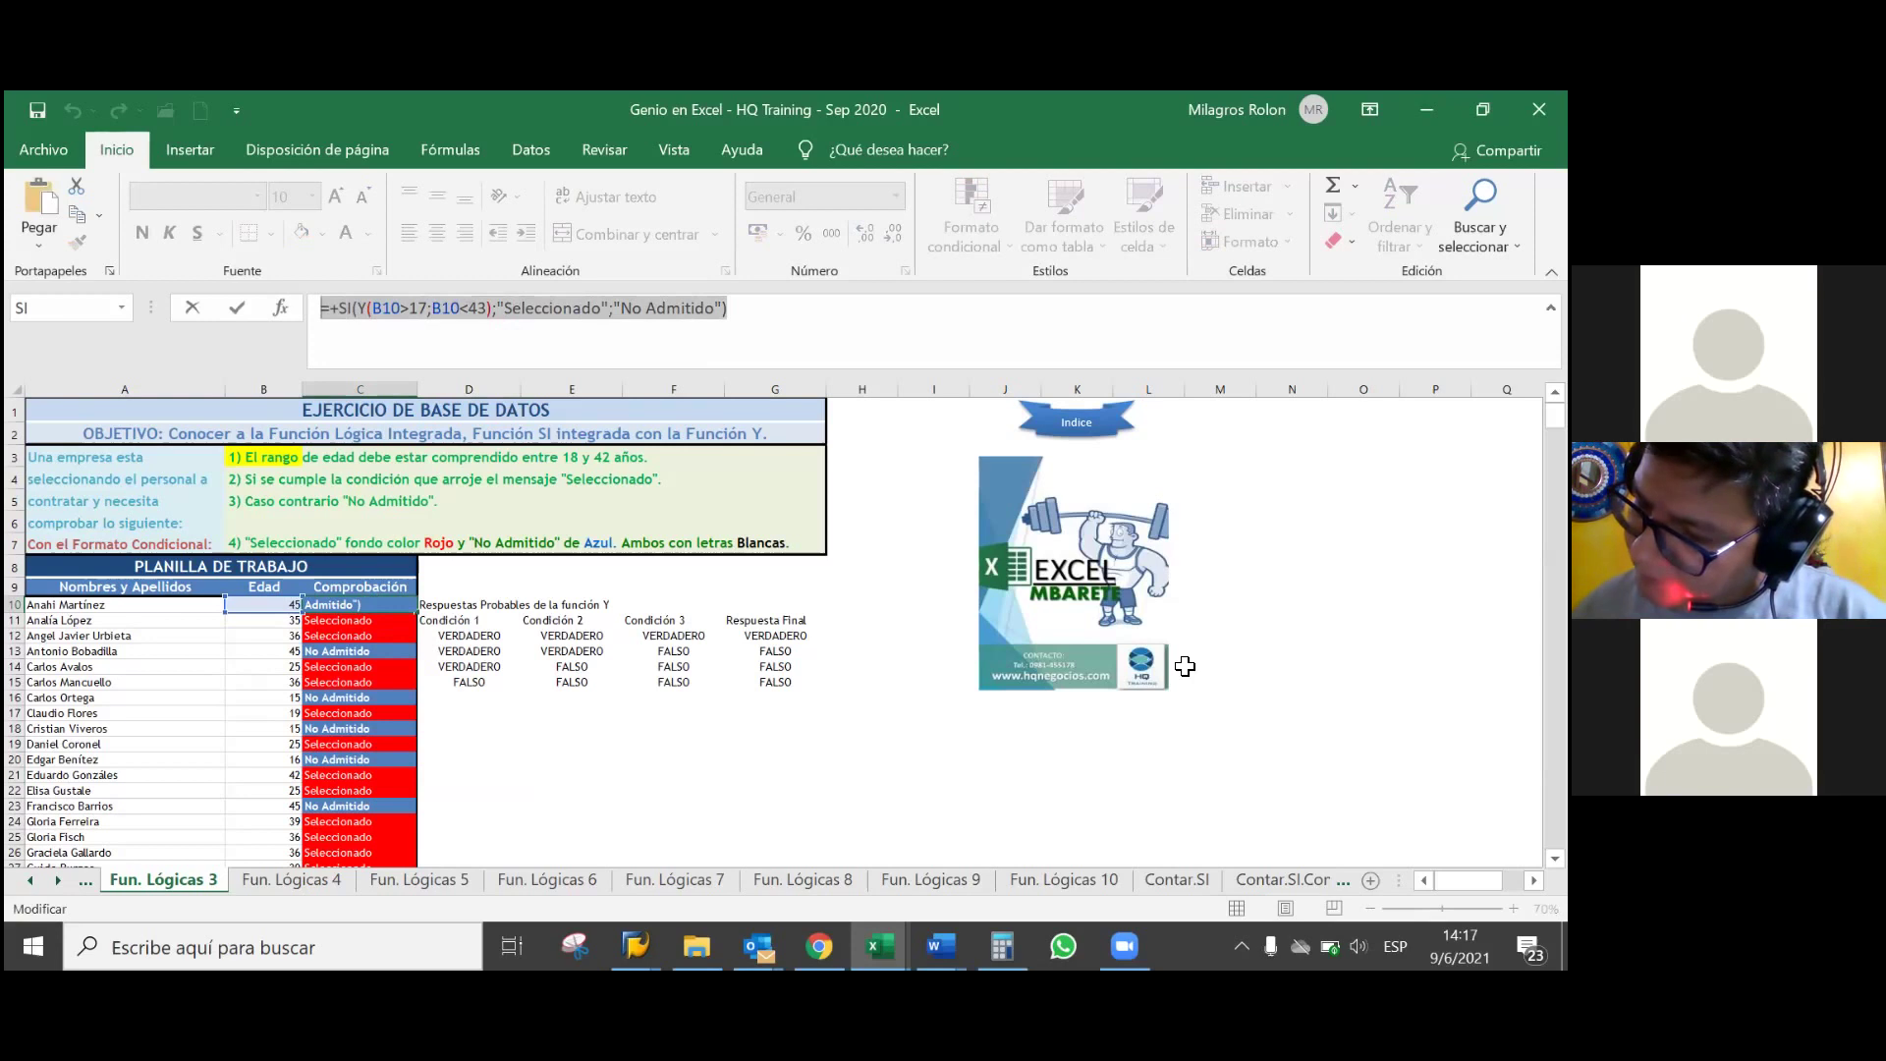
{"action": "left_click", "coordinate": [1125, 946]}
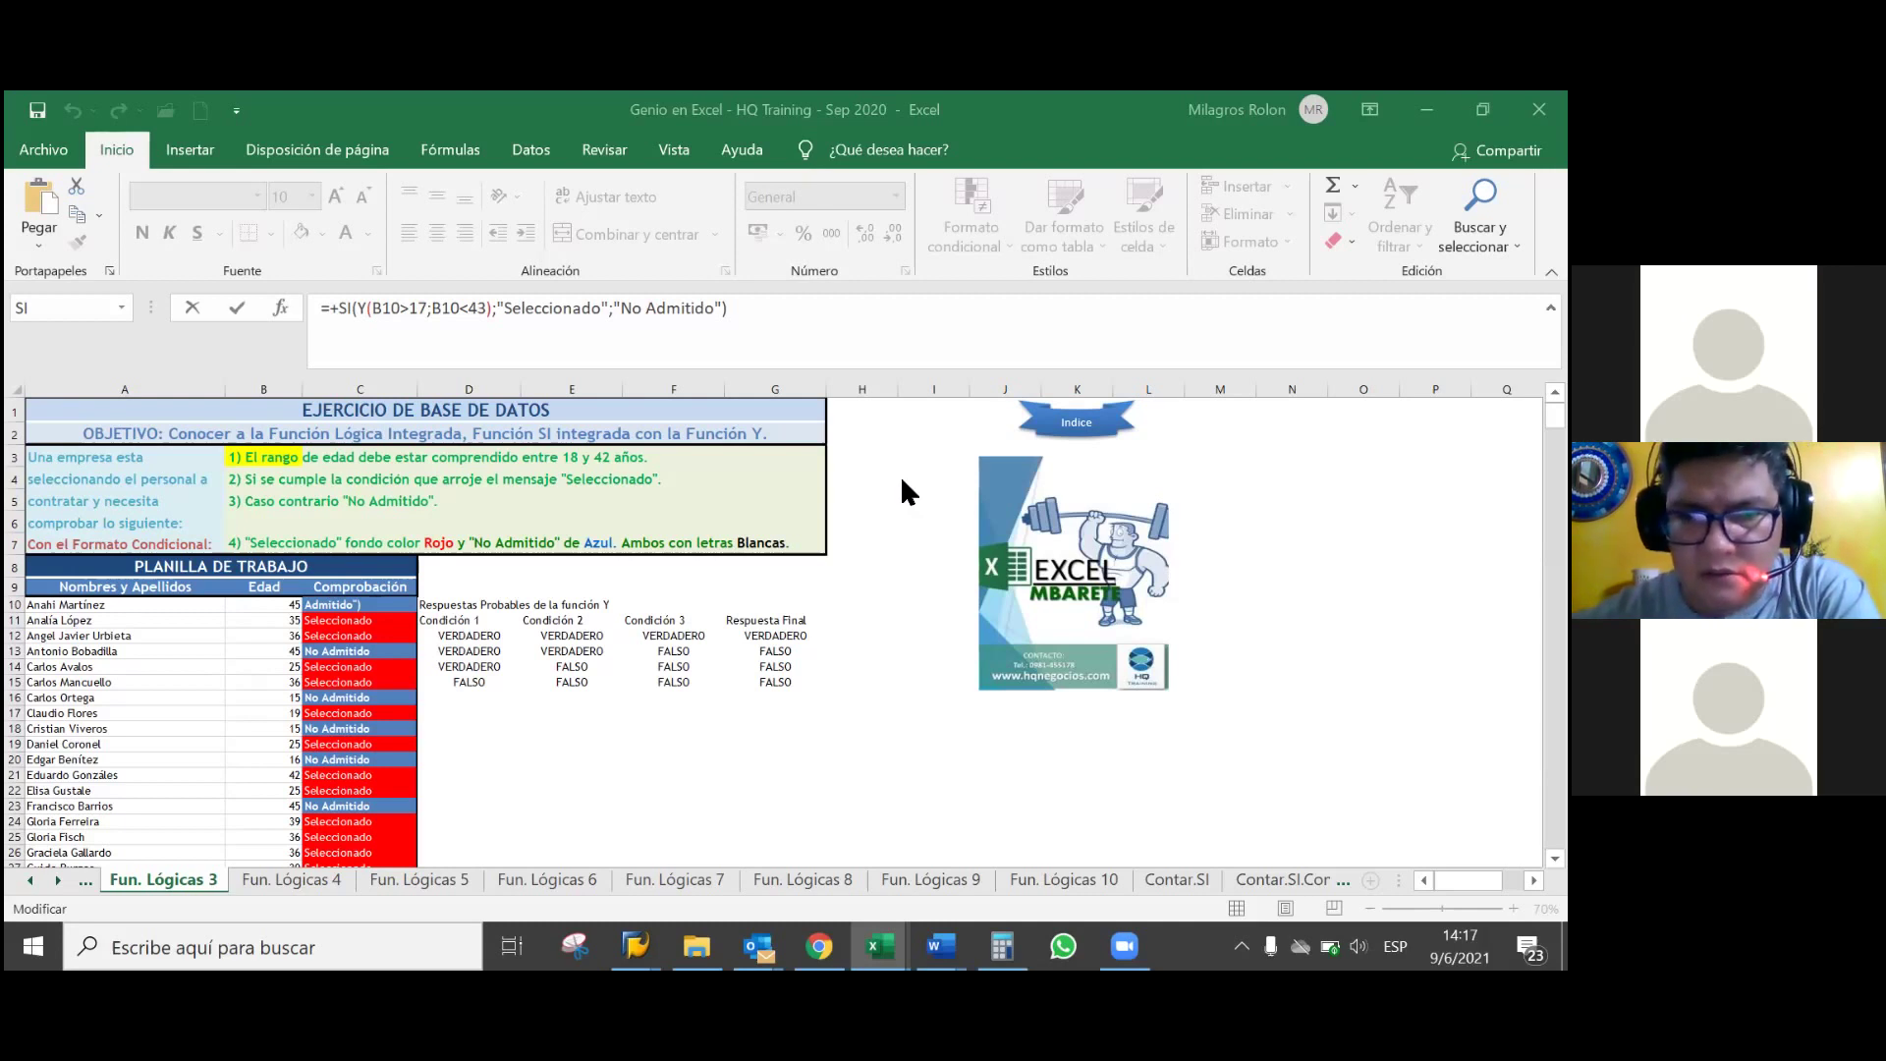
- Return to the workbook, confirm the formula in C10 and fill it down the Comprobación column again
{"action": "triple_click", "coordinate": [389, 603]}
{"action": "key", "text": "Return"}
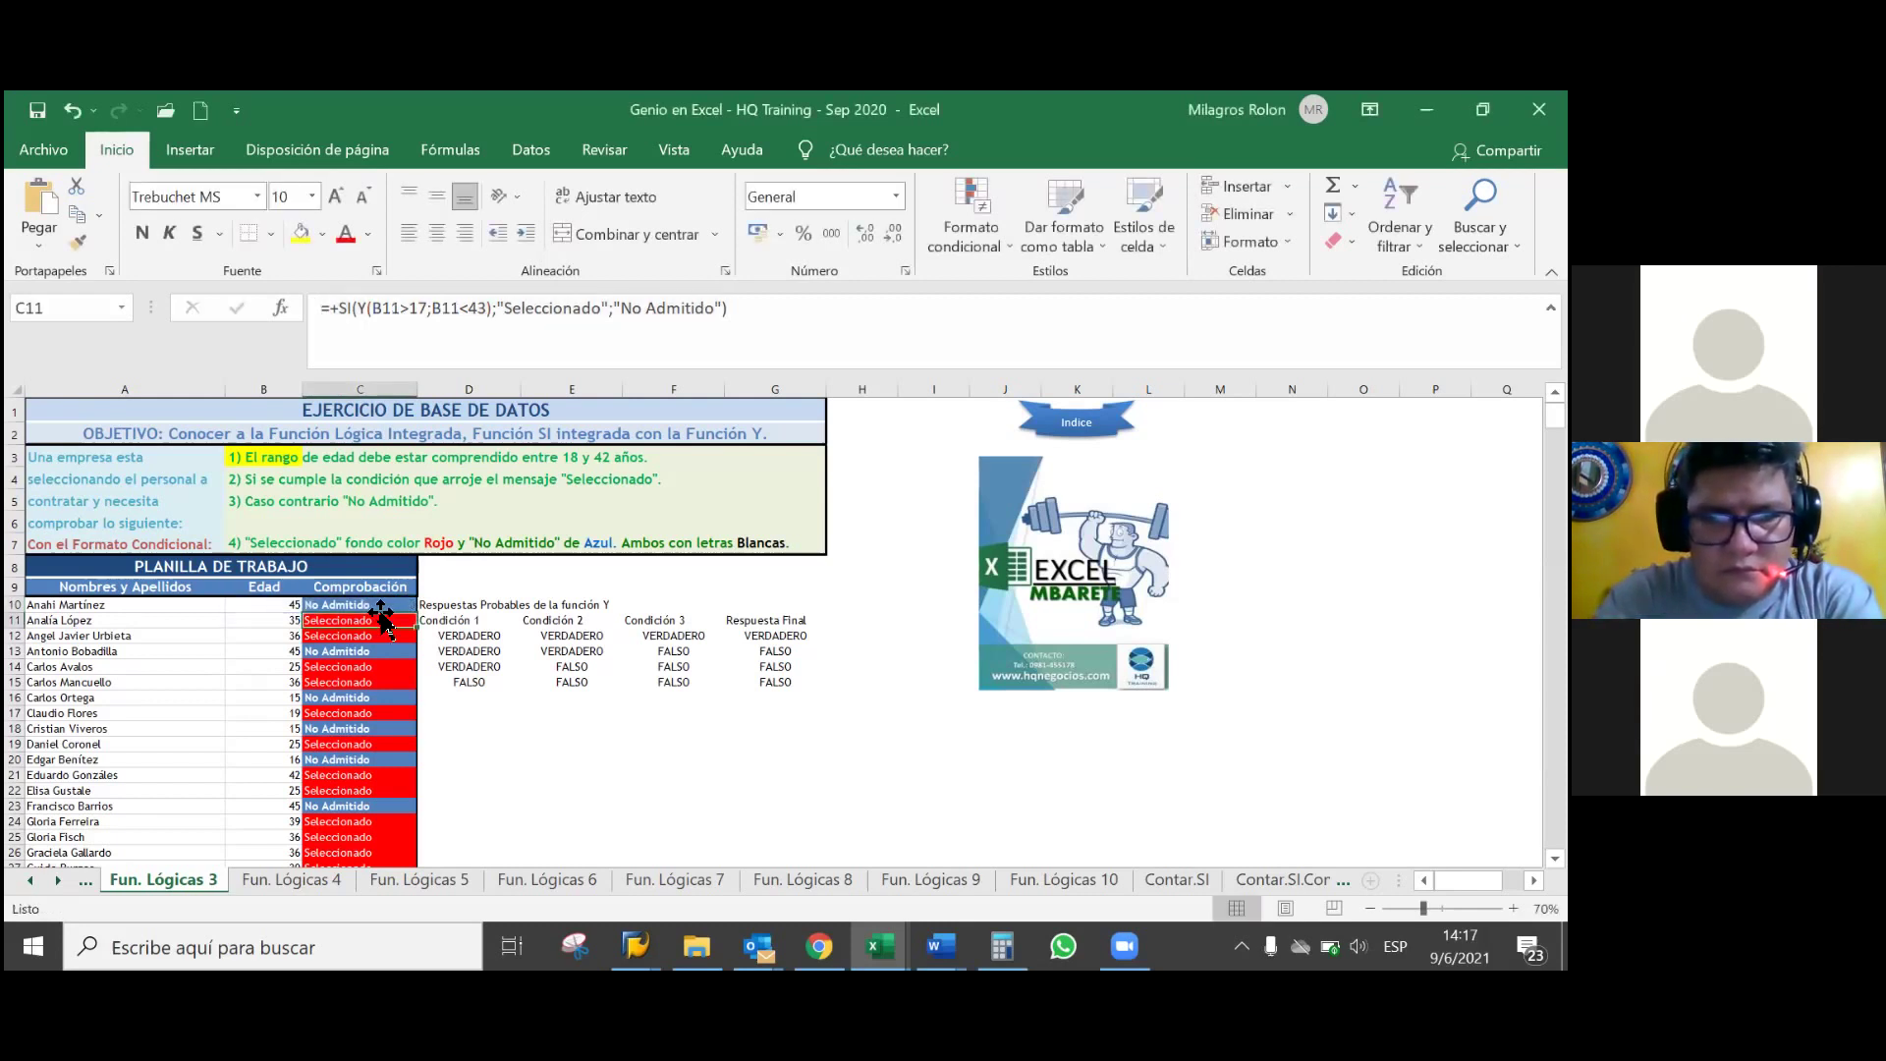
{"action": "key", "text": "Up"}
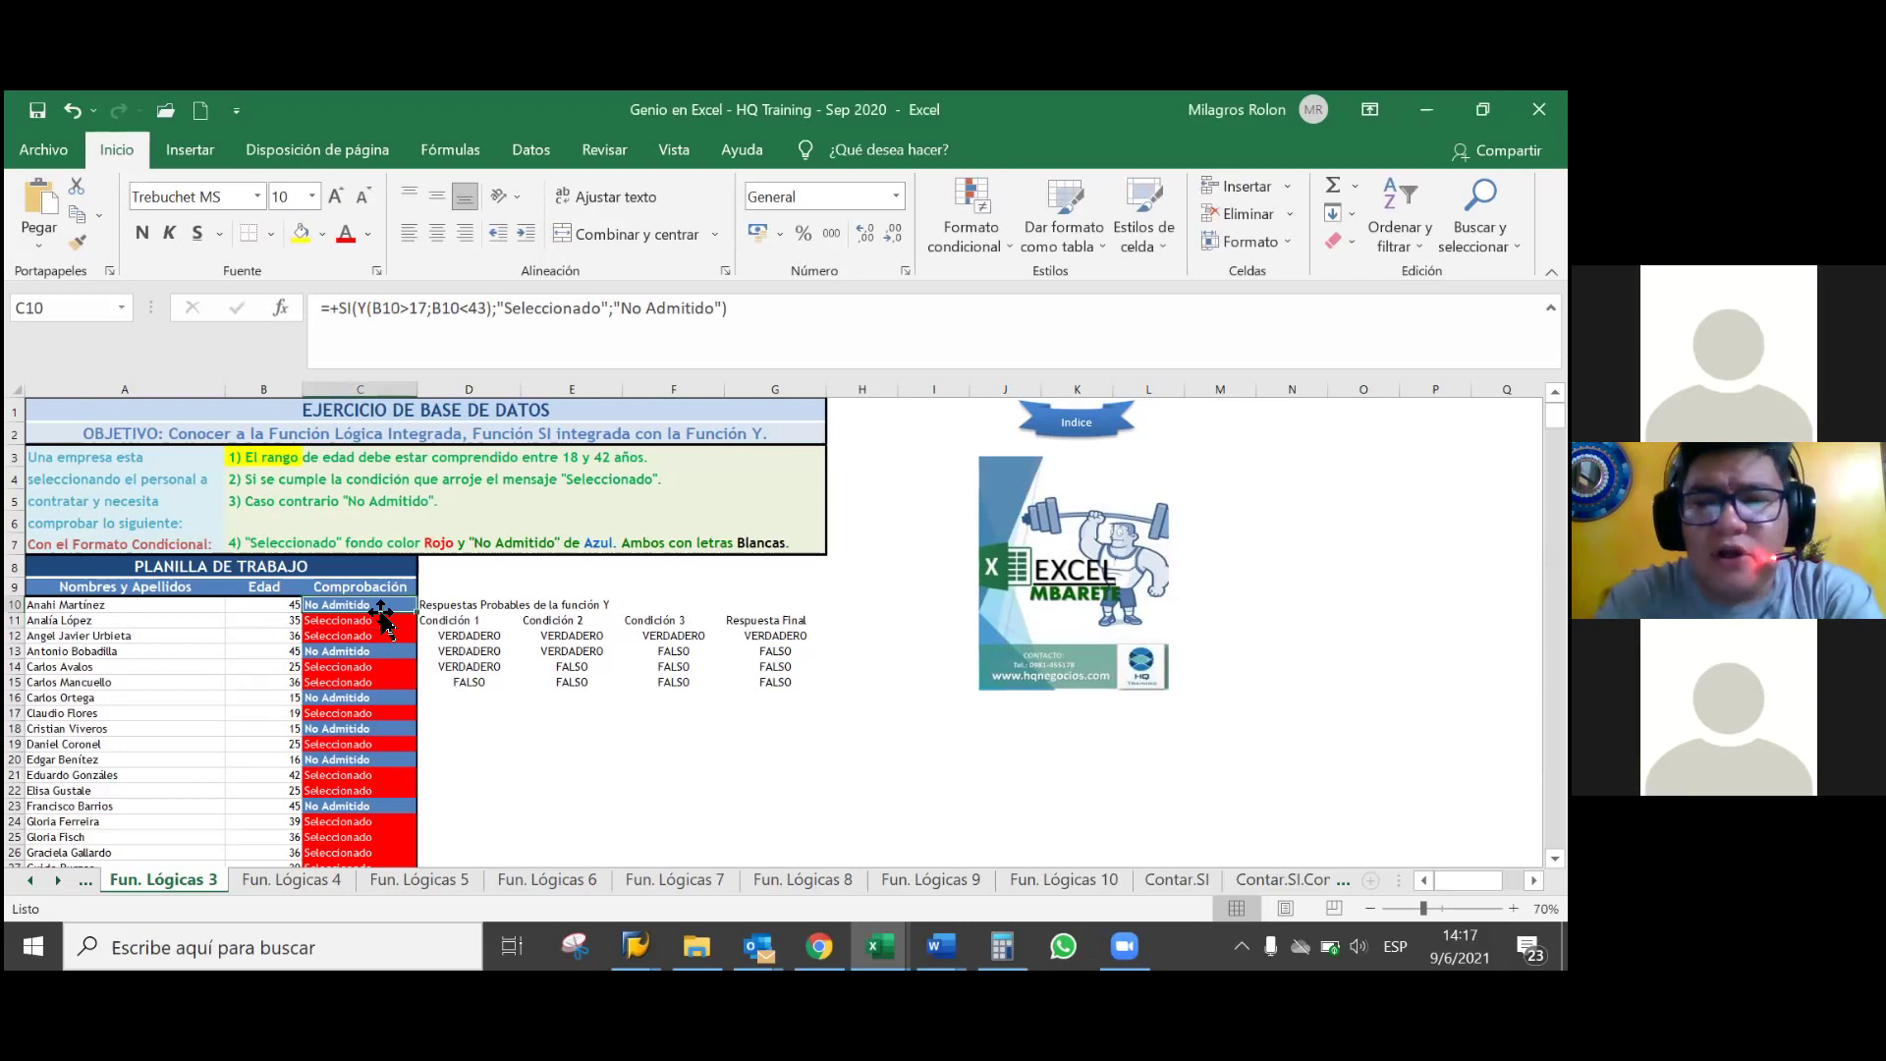
{"action": "double_click", "coordinate": [418, 616]}
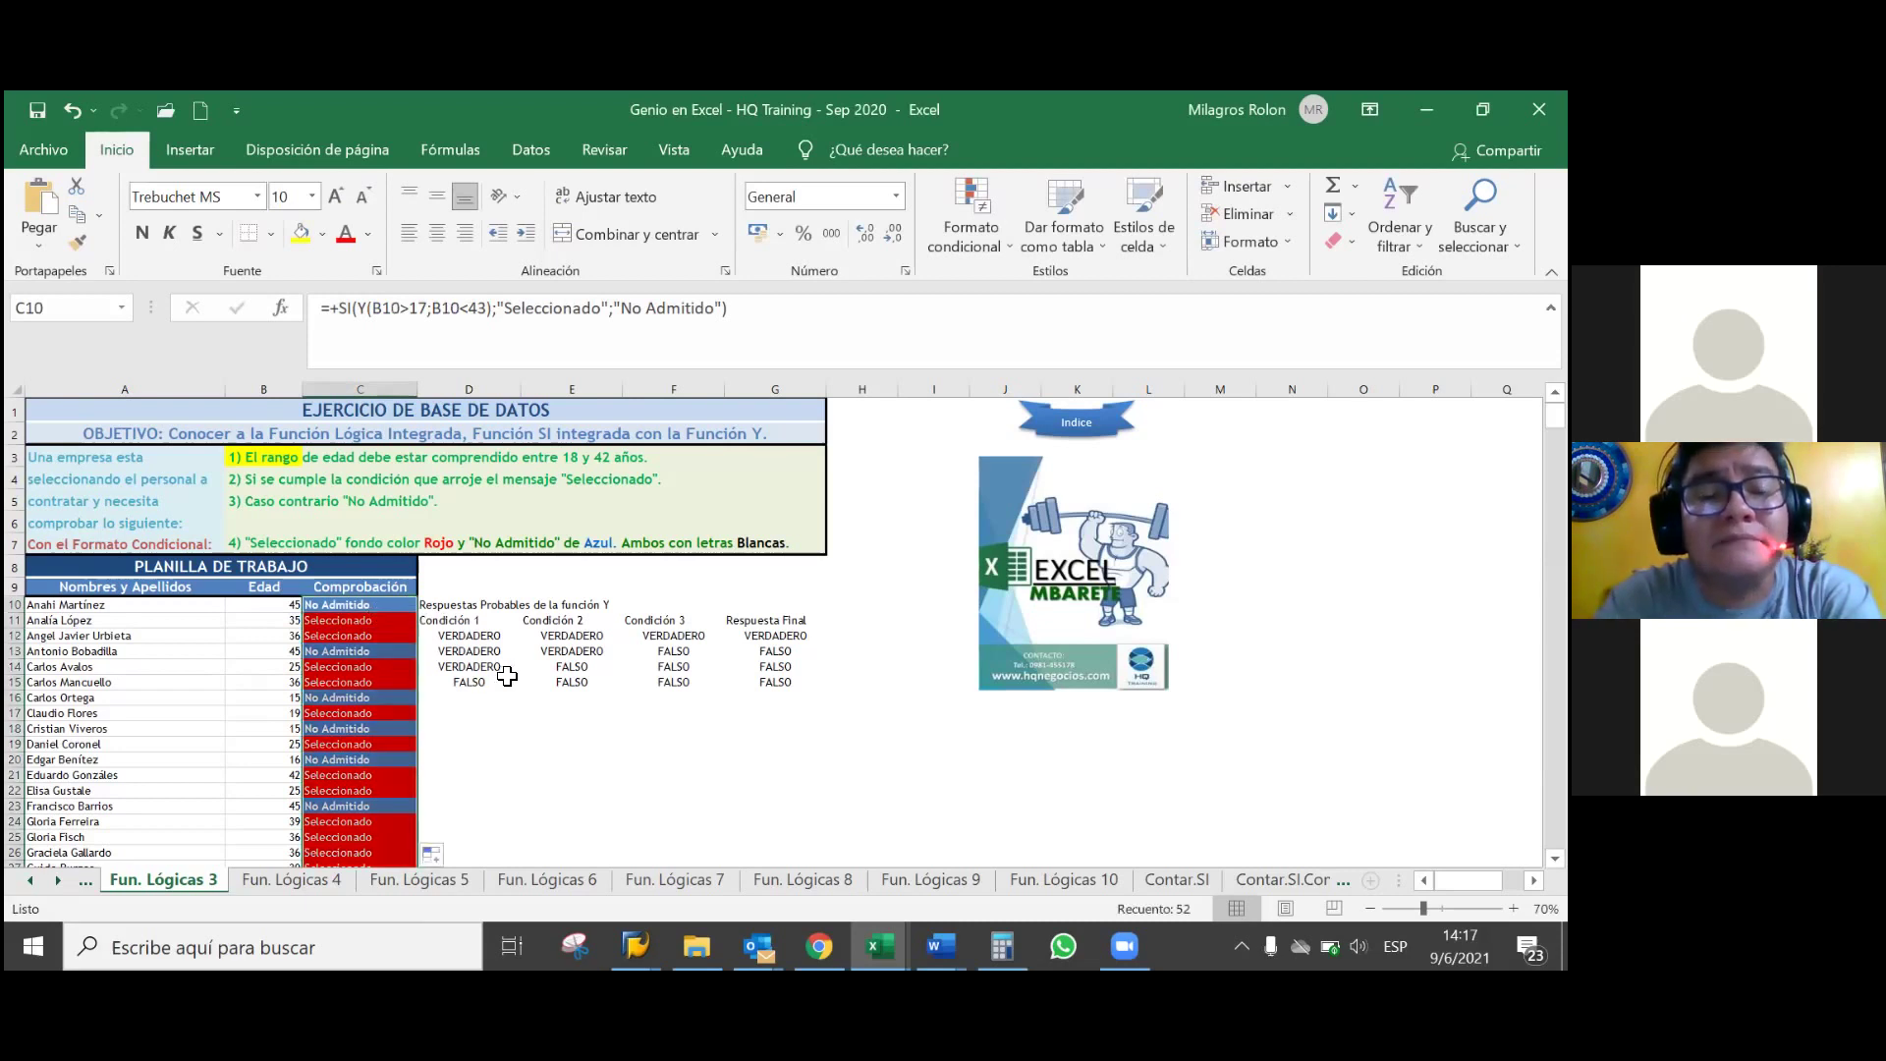
{"action": "left_click", "coordinate": [366, 668]}
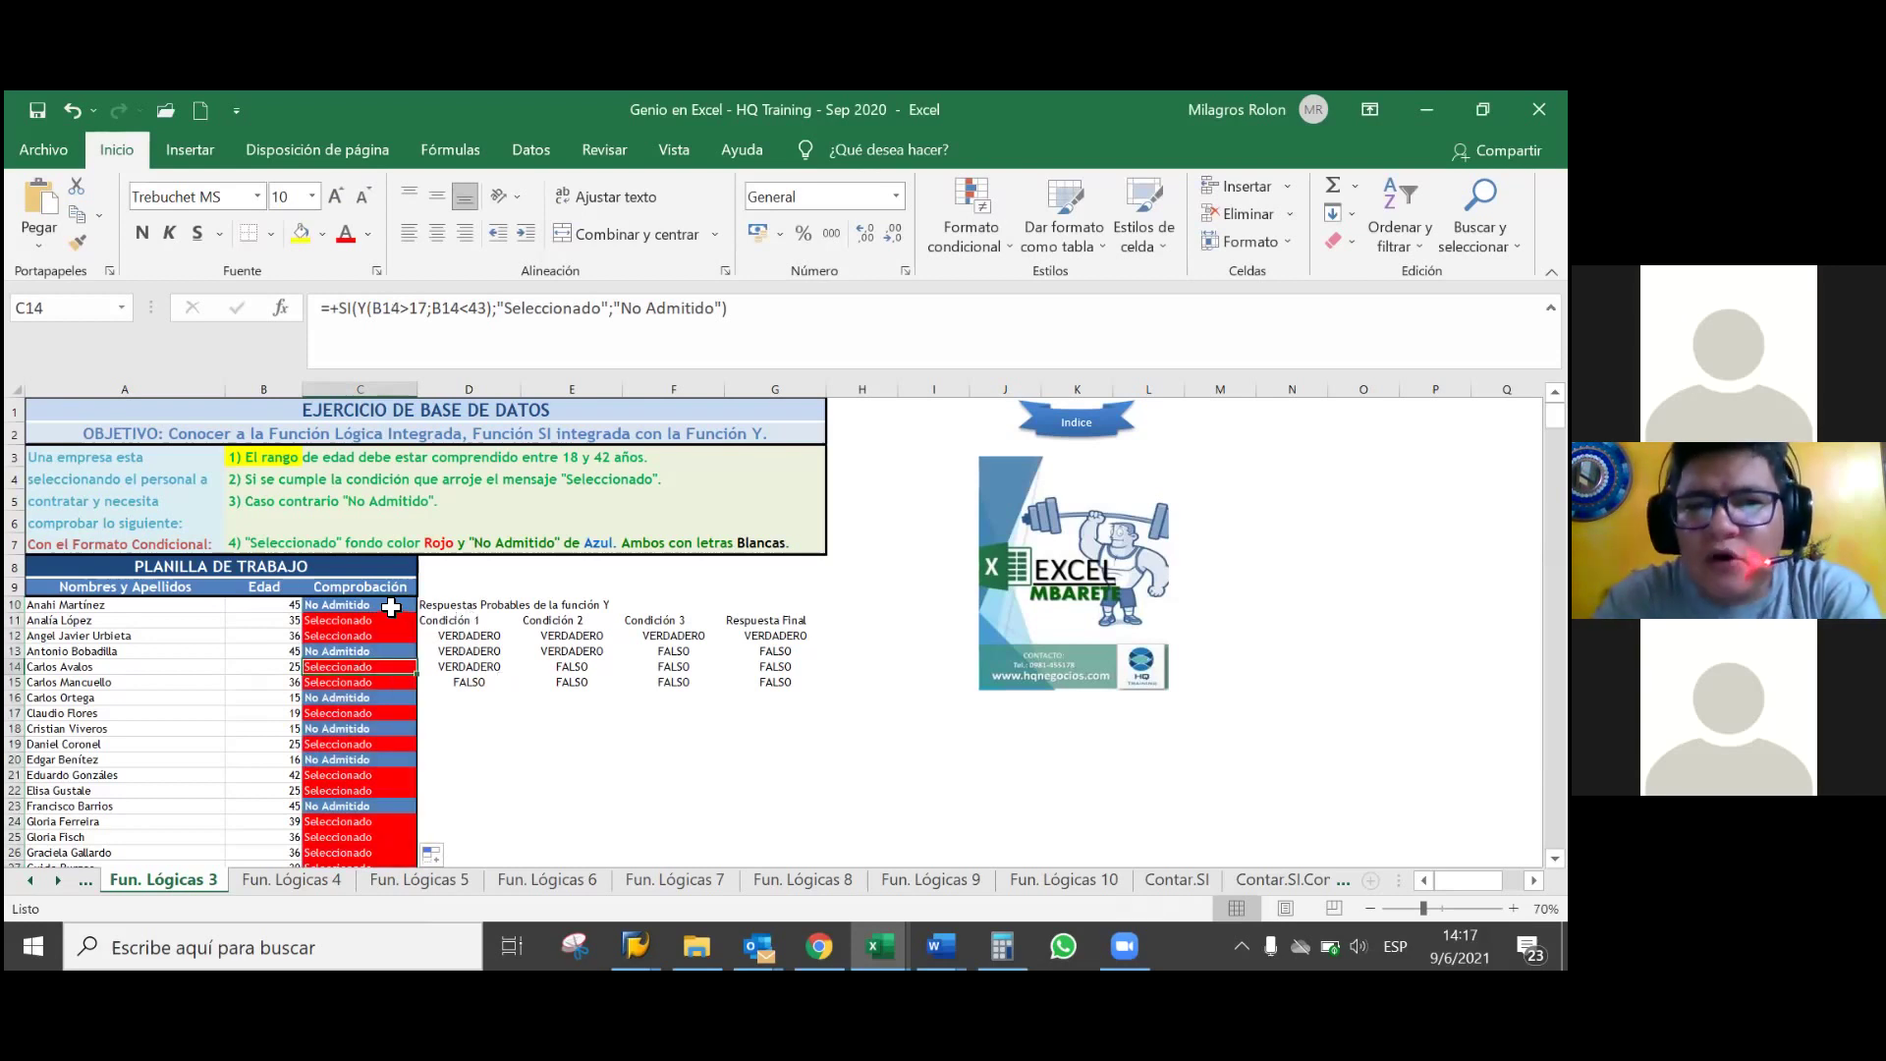
- Copy the table of the Y function's probable answers in D10:G15, then end the copy mode
{"action": "left_click_drag", "start_coordinate": [432, 604], "coordinate": [774, 687]}
{"action": "key", "text": "ctrl+c"}
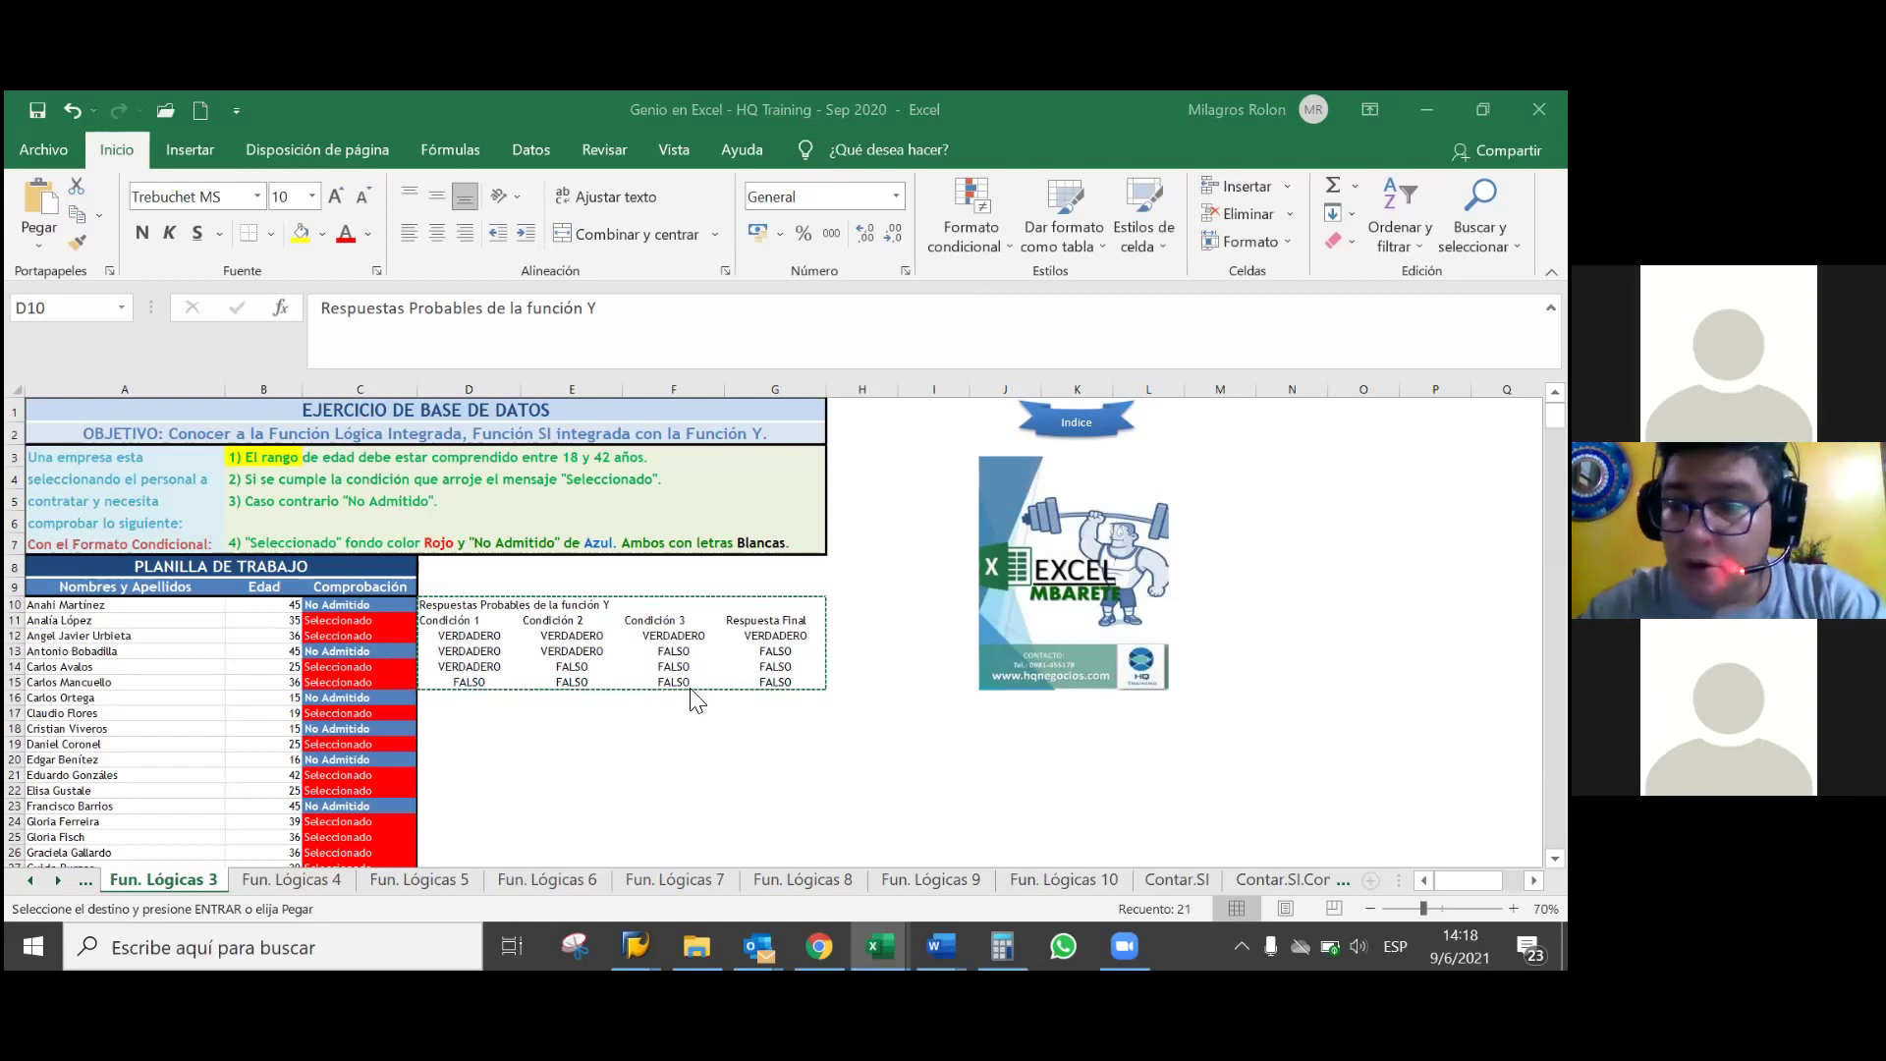
{"action": "key", "text": "Return"}
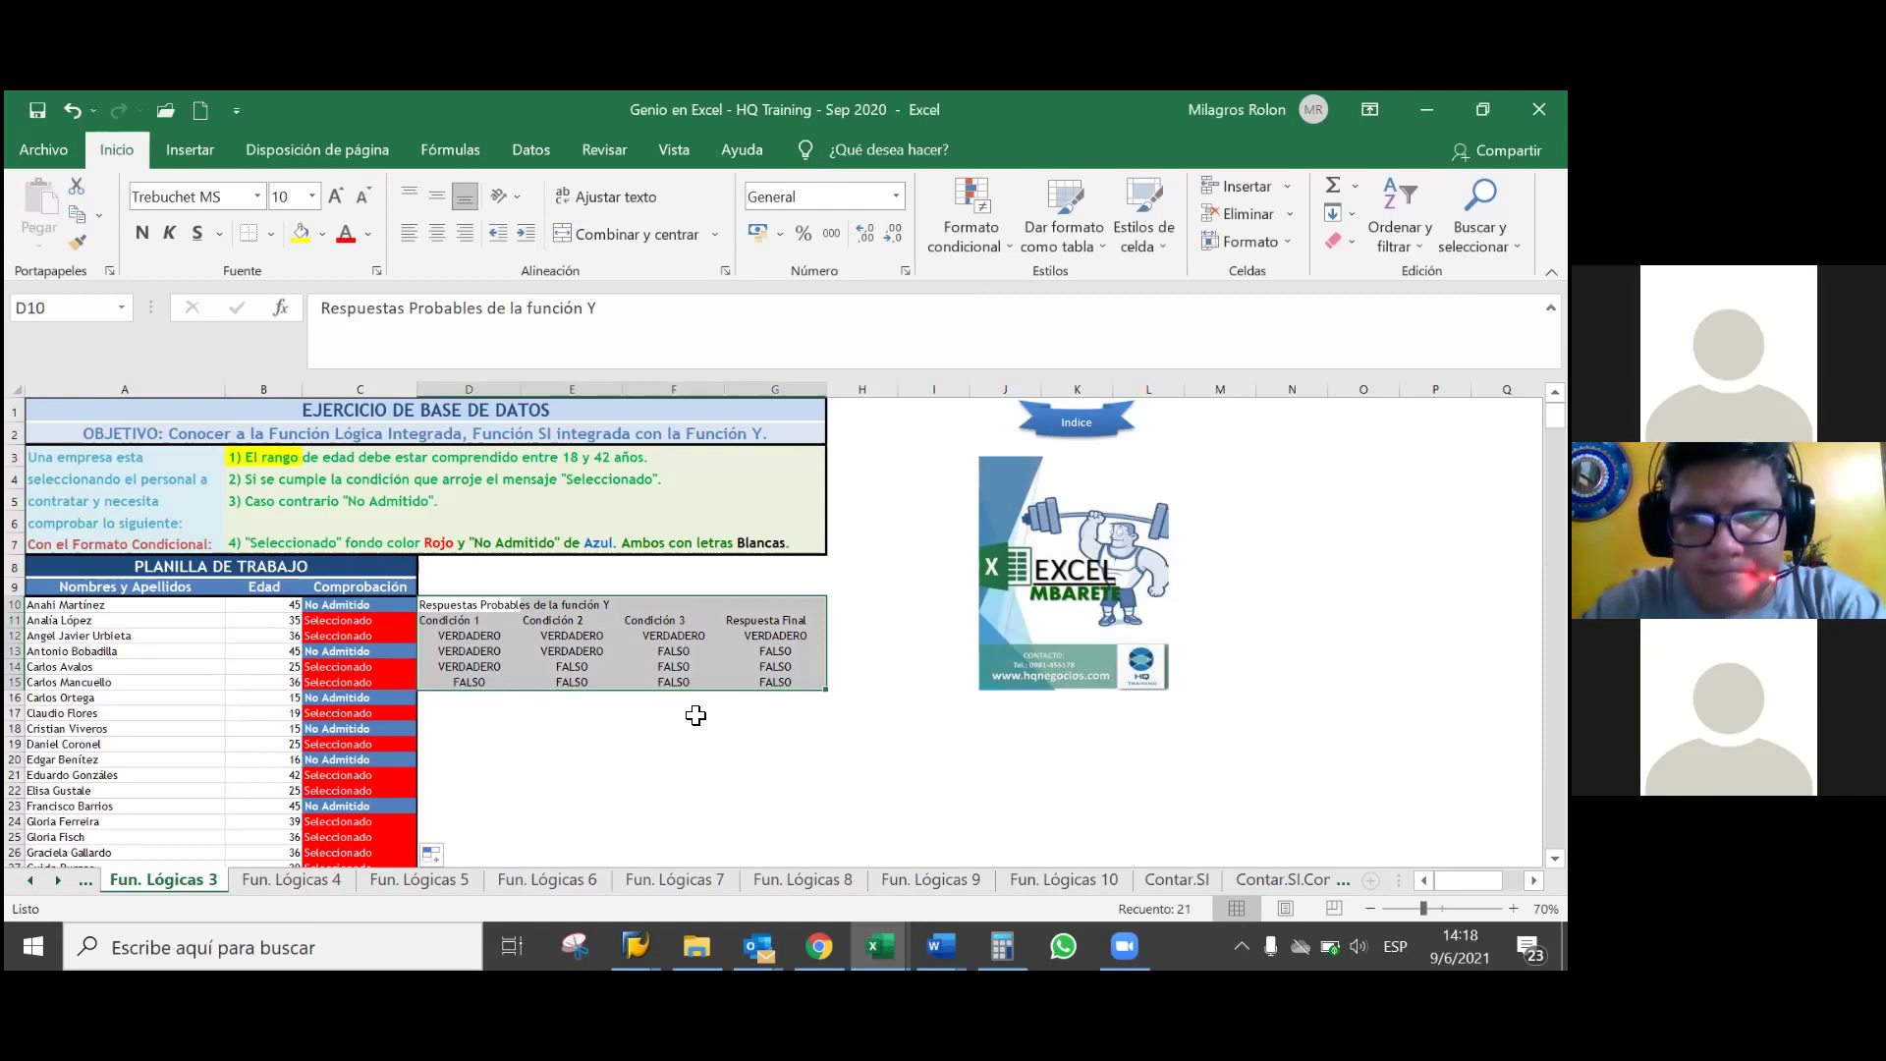
- Review the SI and Y formulas in C17 and C10 of the Comprobación column
{"action": "left_click", "coordinate": [493, 725]}
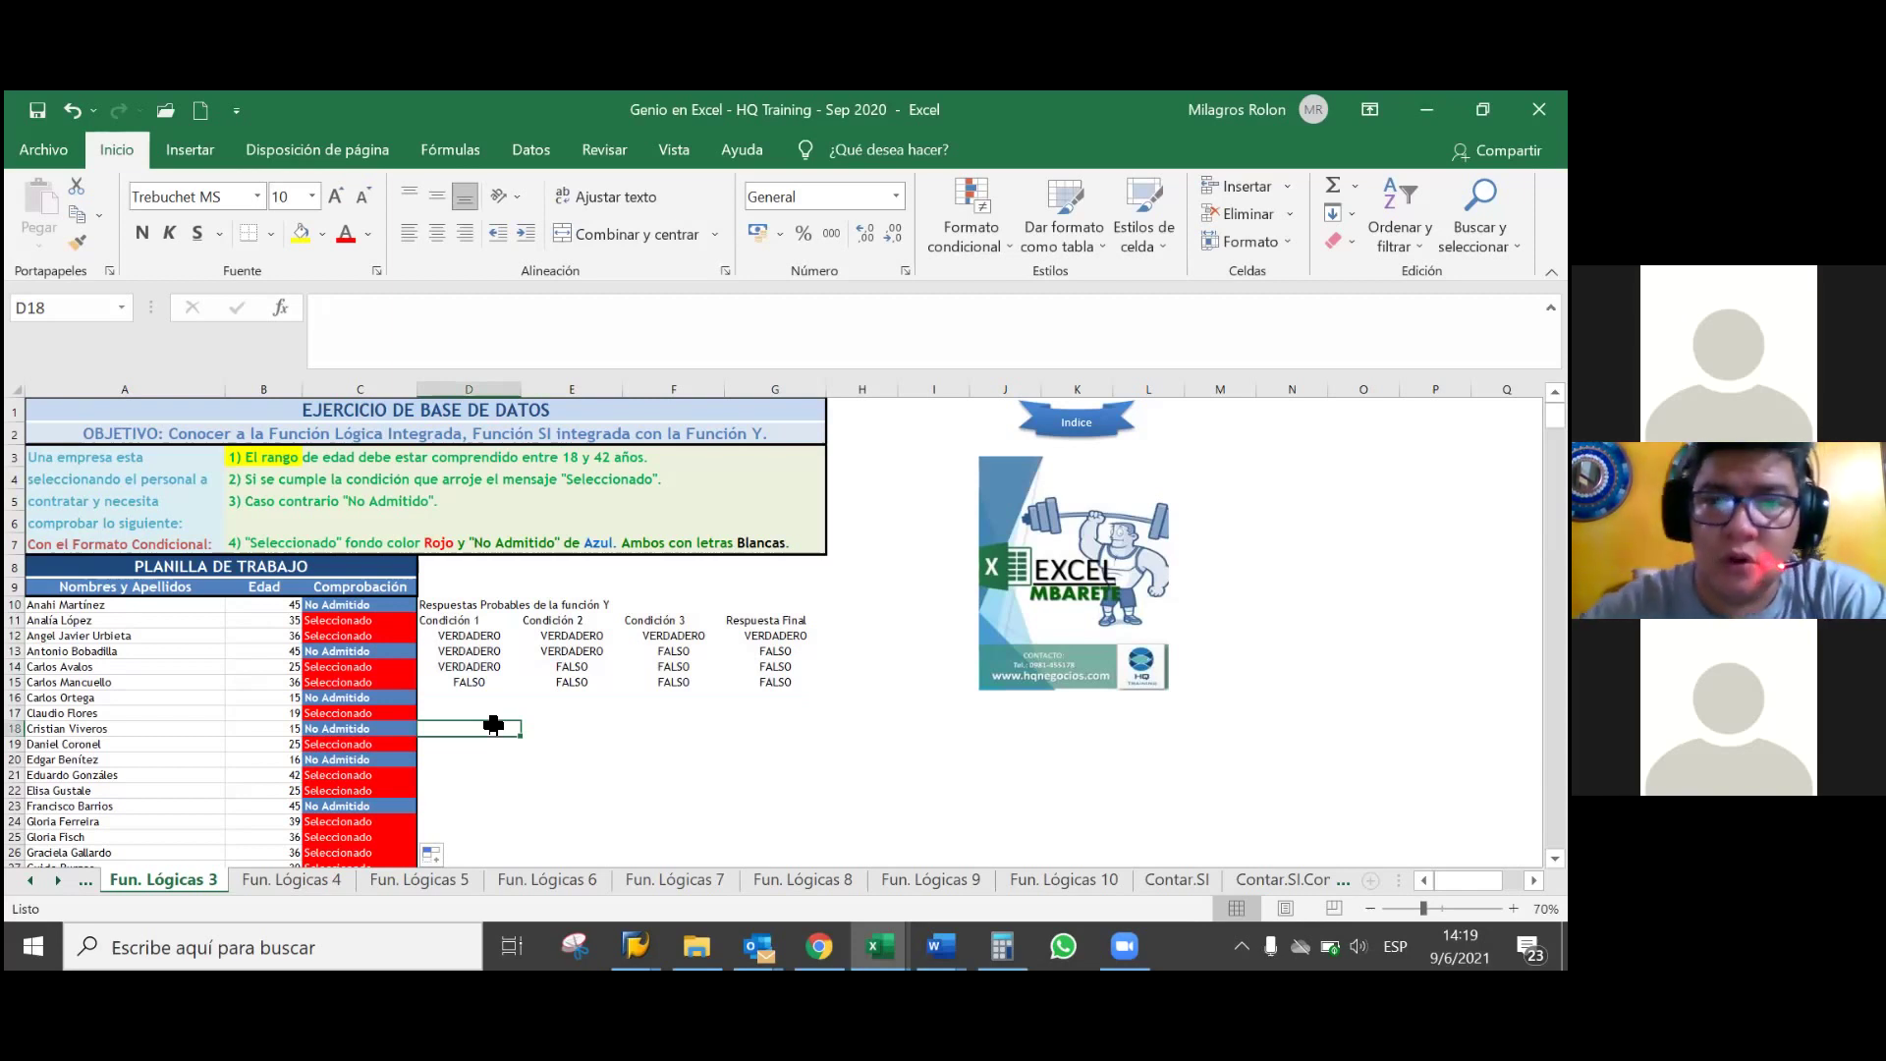
{"action": "left_click", "coordinate": [374, 713]}
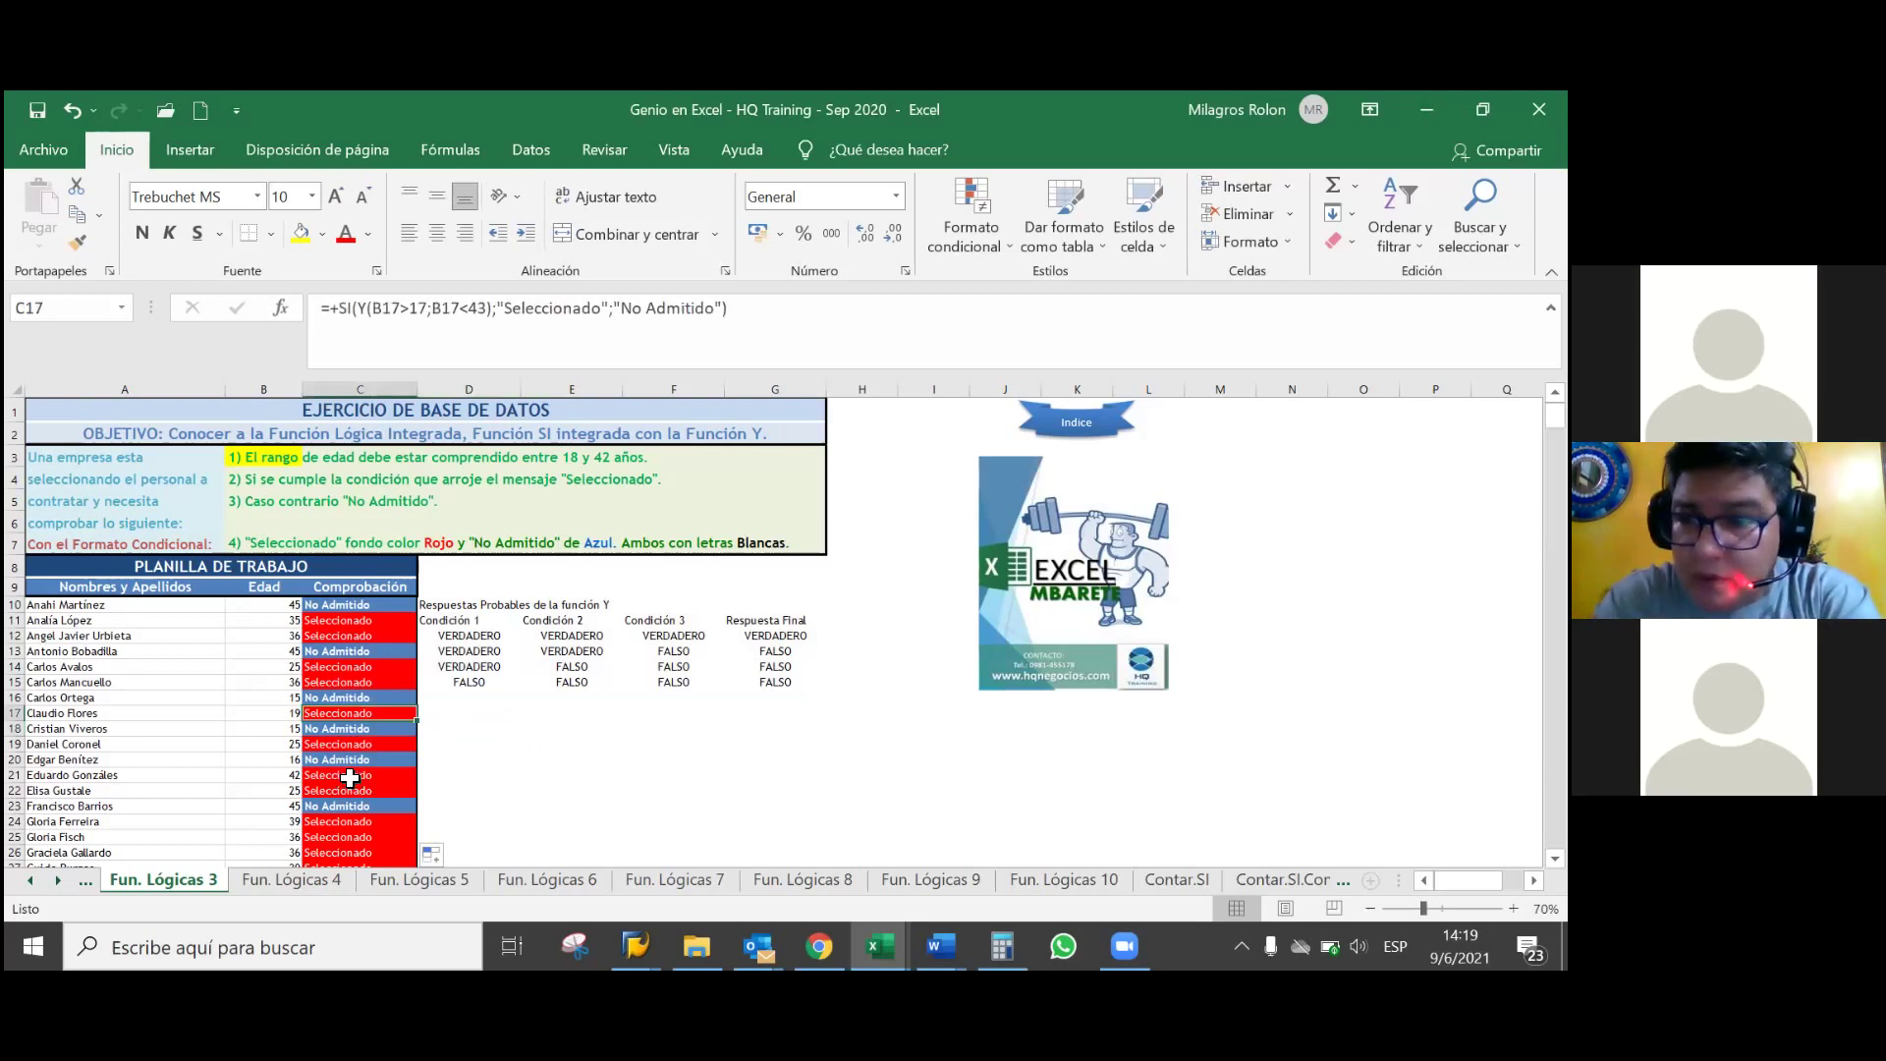
{"action": "left_click", "coordinate": [352, 605]}
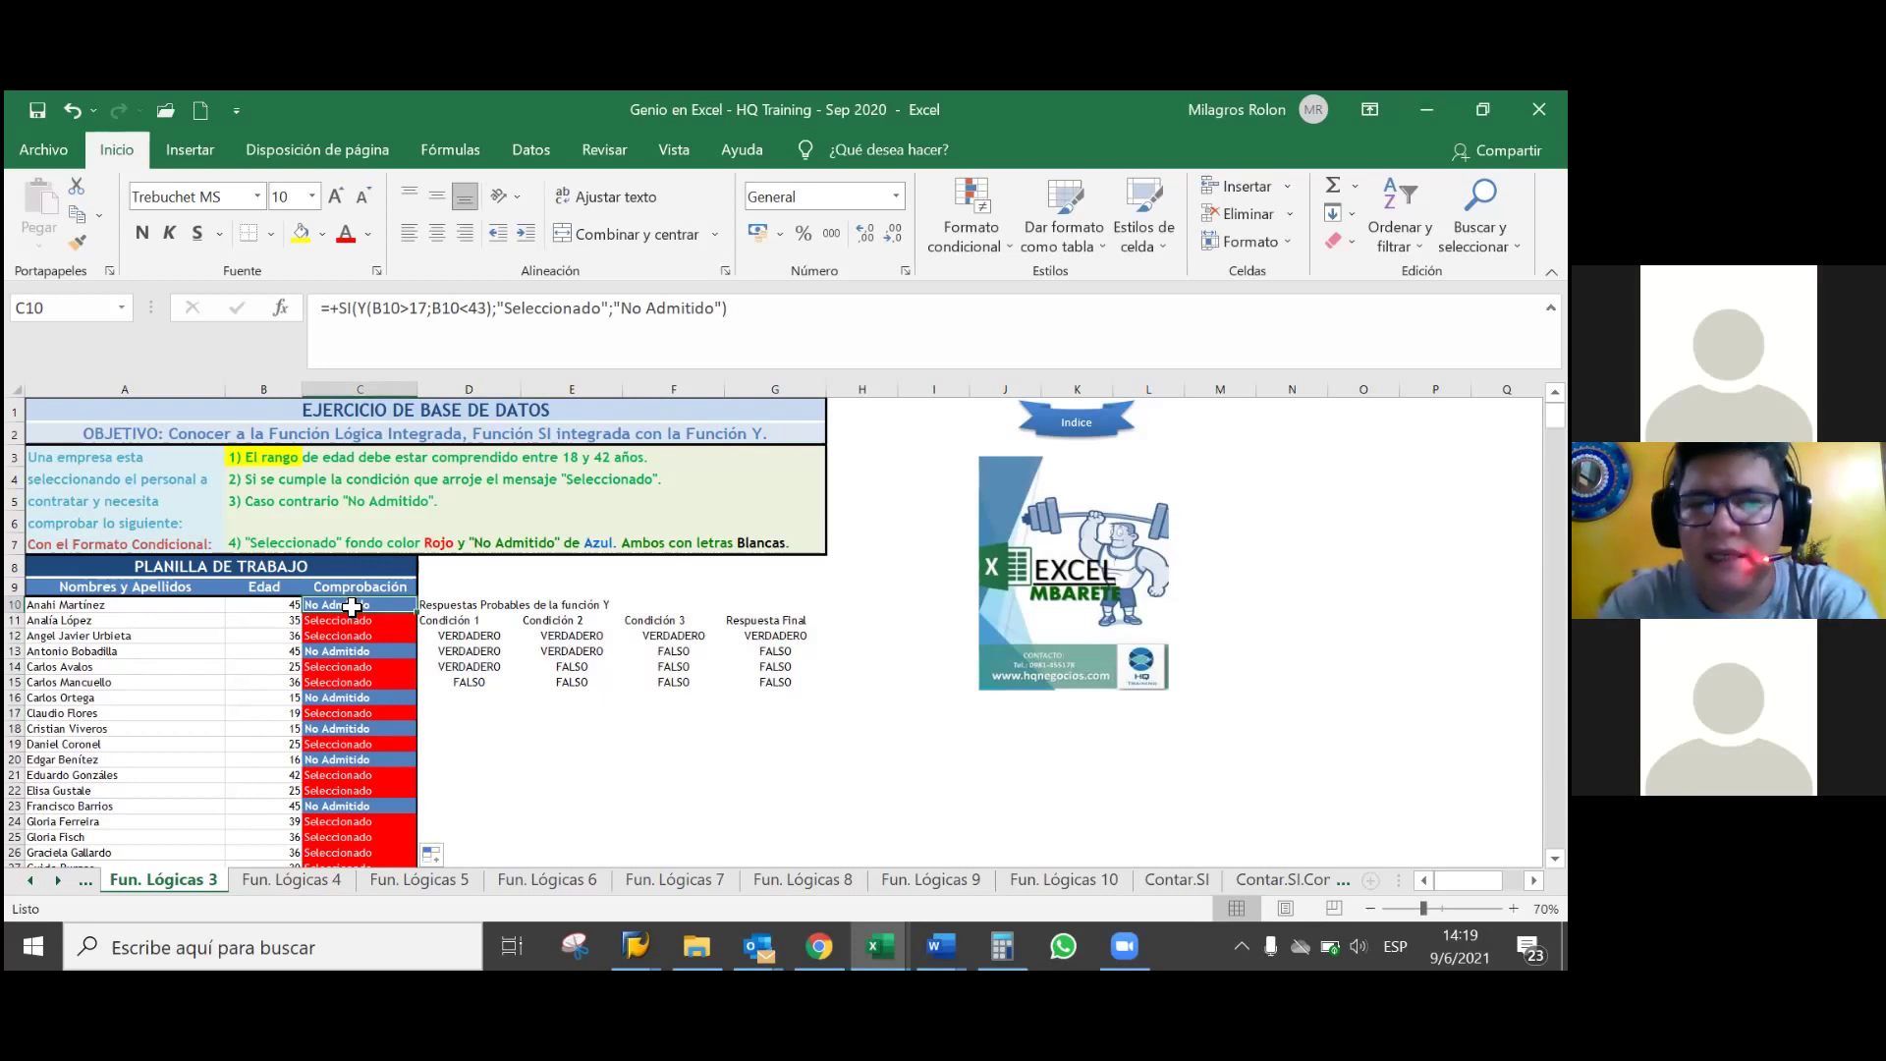
- Clear the conditional formatting rules from the entire Fun. Lógicas 3 sheet
{"action": "key", "text": "ctrl+shift+Down"}
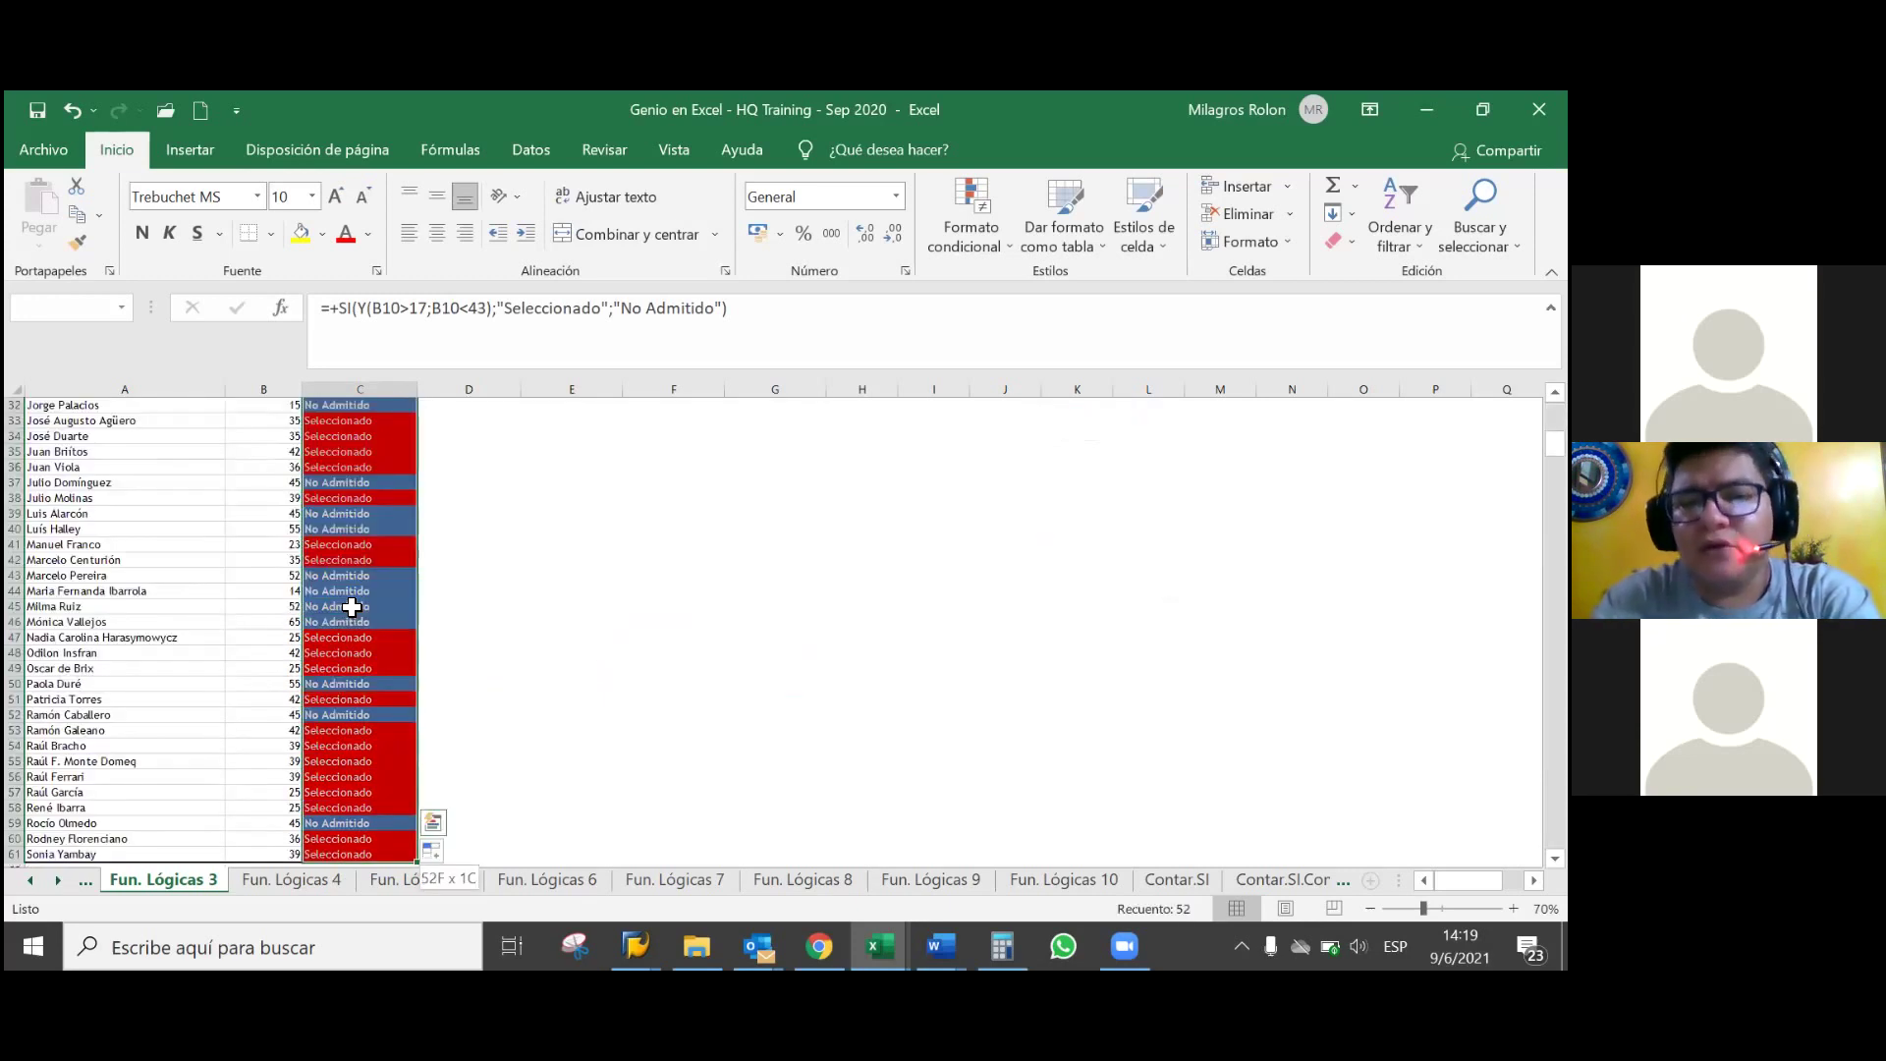
{"action": "key", "text": "alt+shift+F10"}
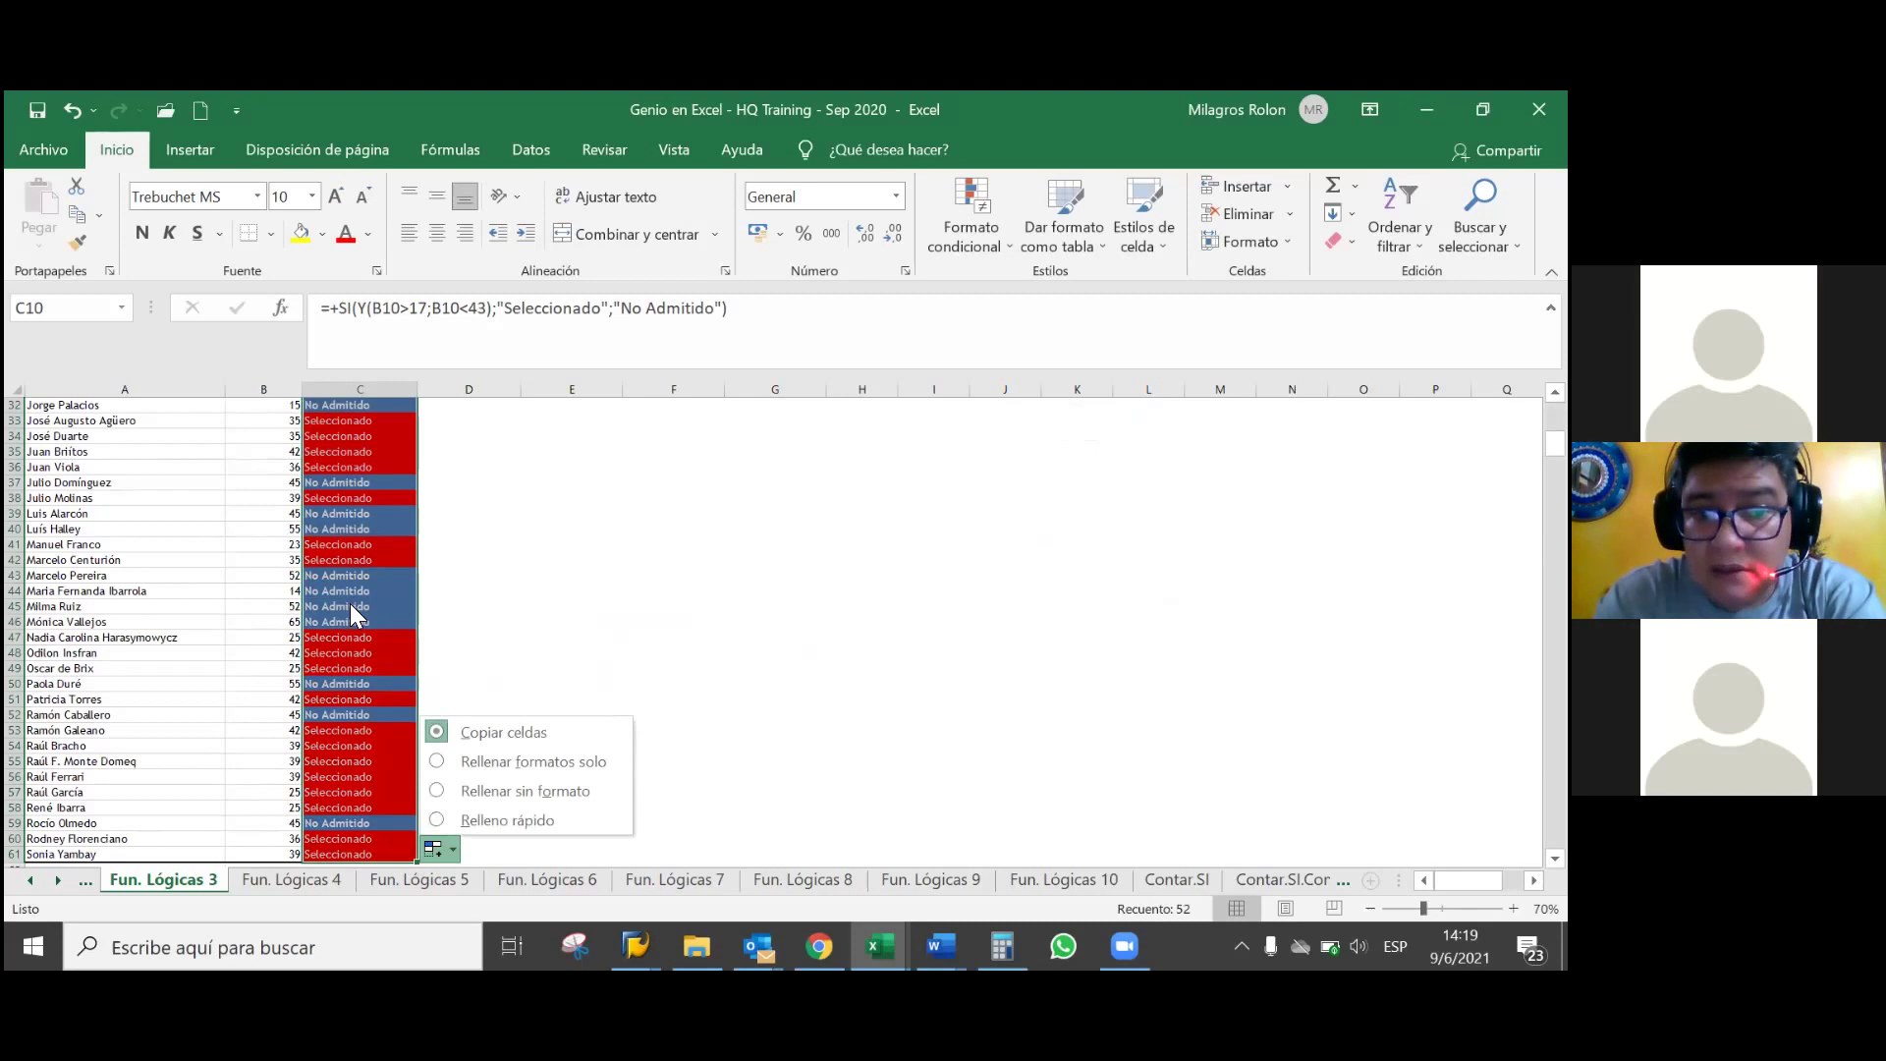
{"action": "key", "text": "Escape"}
{"action": "left_click", "coordinate": [961, 224]}
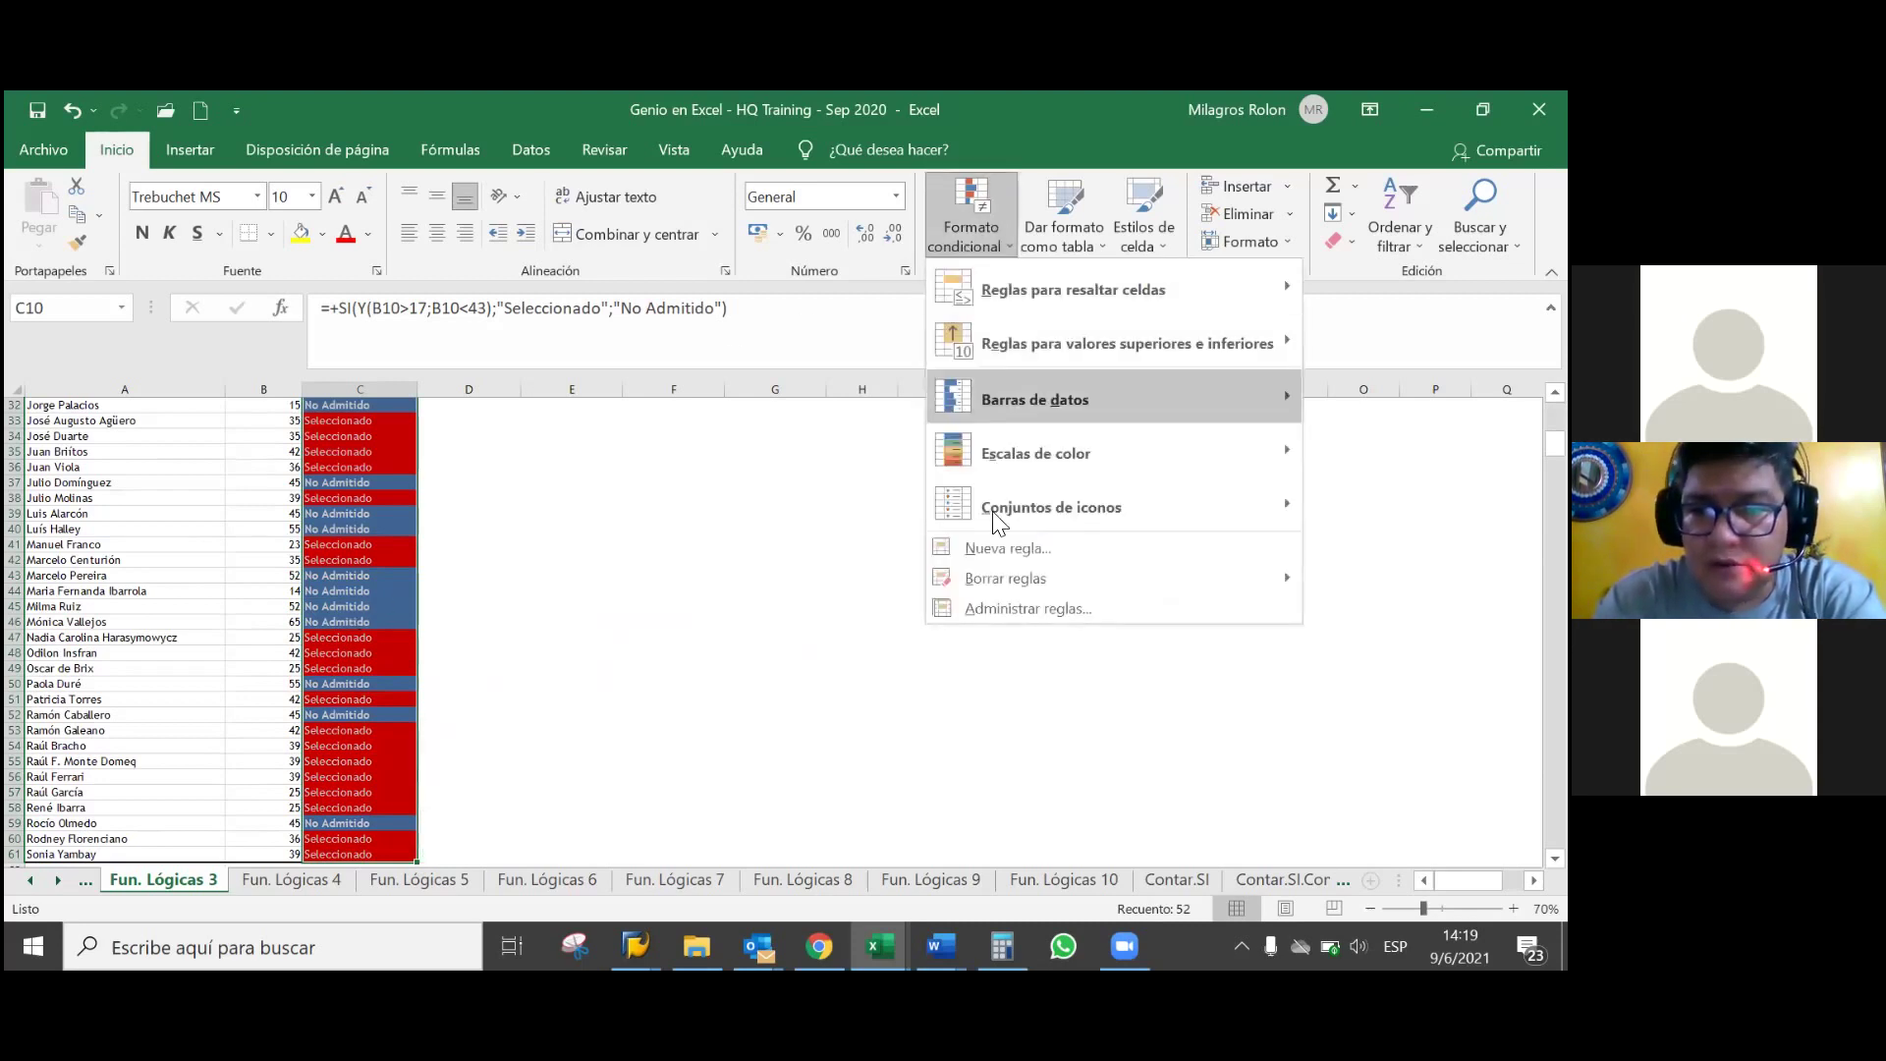
{"action": "mouse_move", "coordinate": [987, 584]}
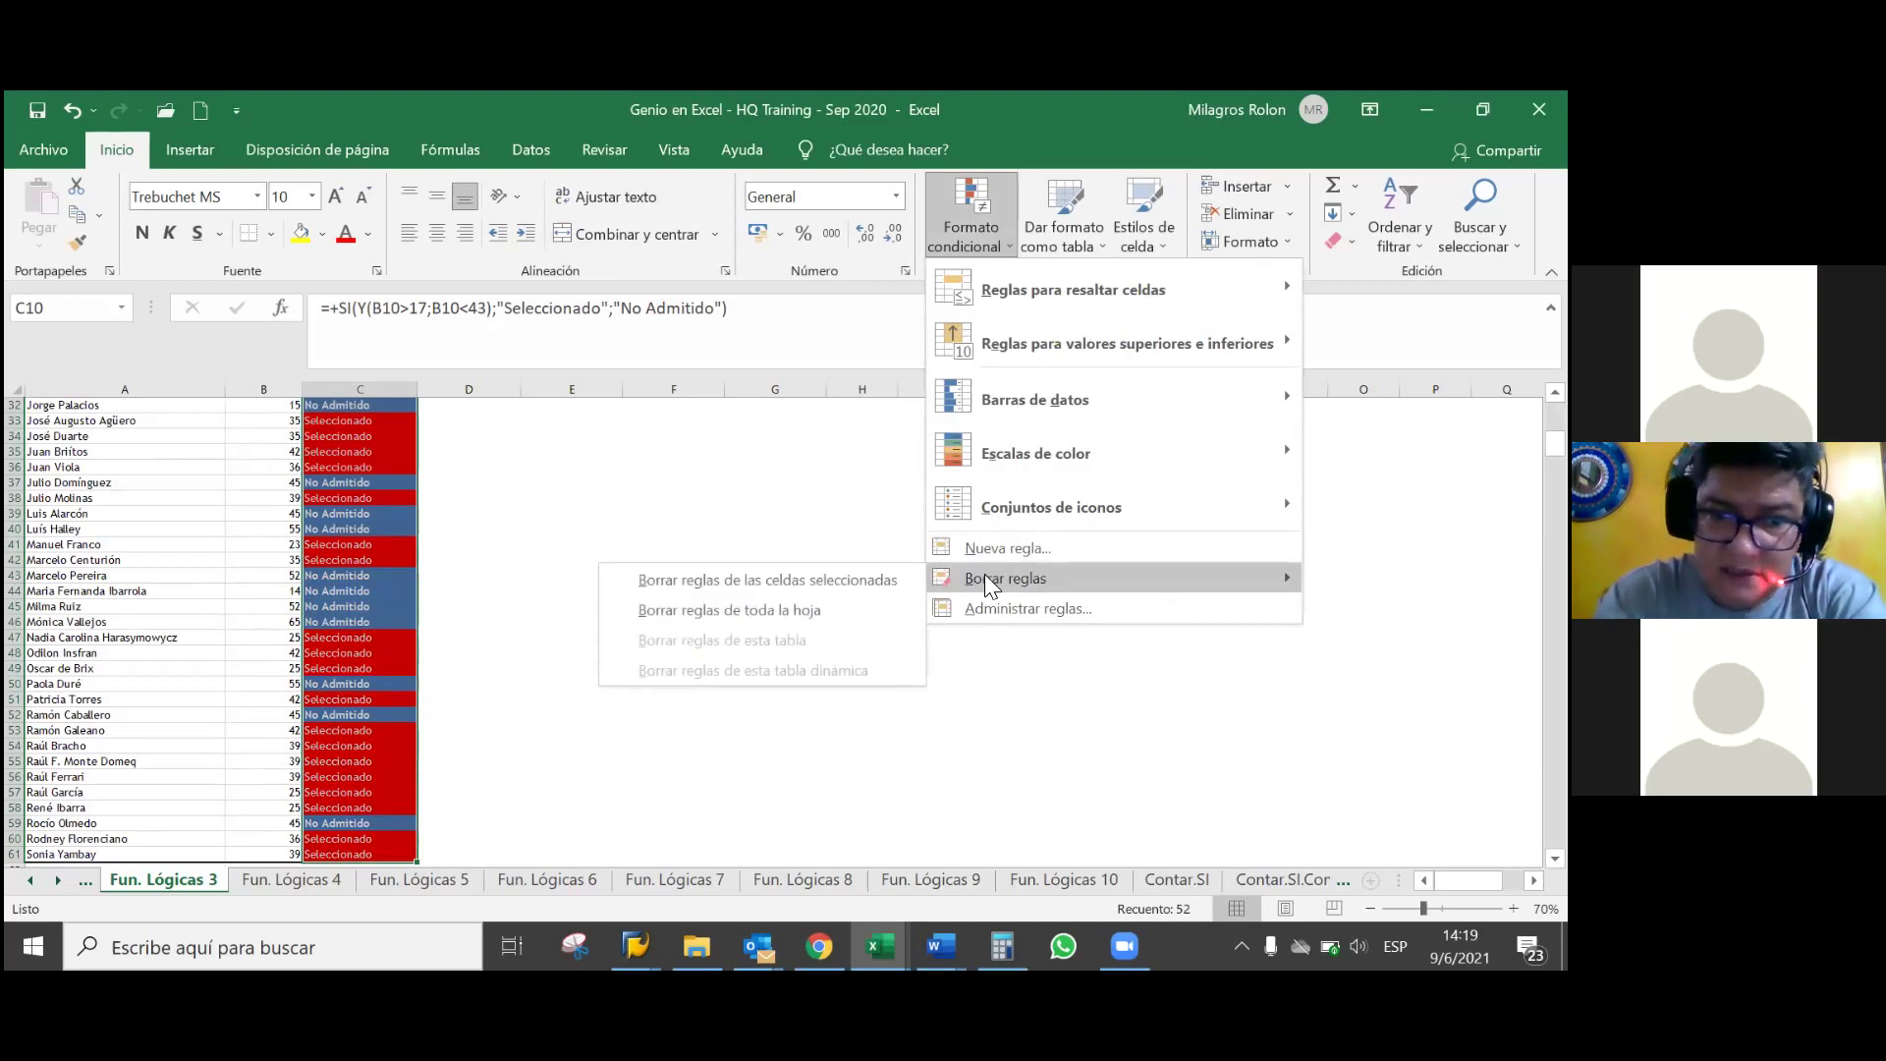
{"action": "left_click", "coordinate": [837, 607]}
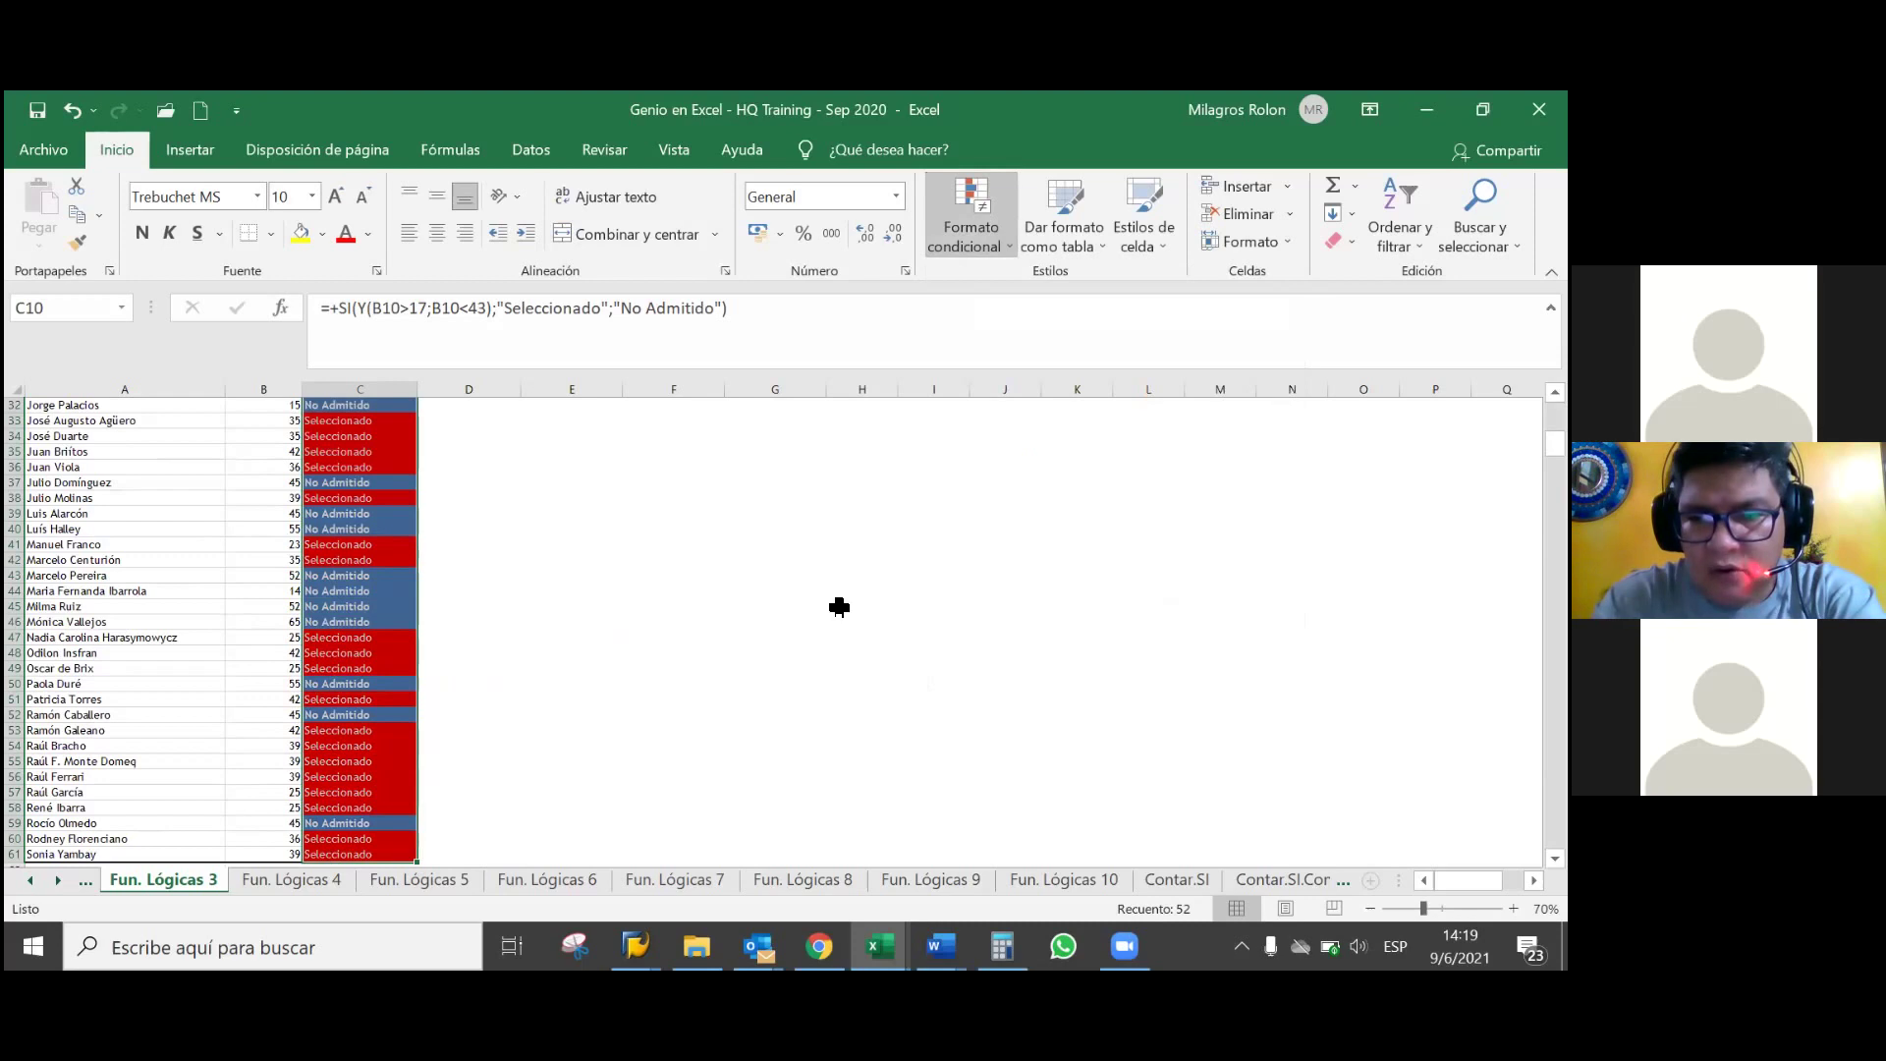
{"action": "left_click", "coordinate": [366, 593]}
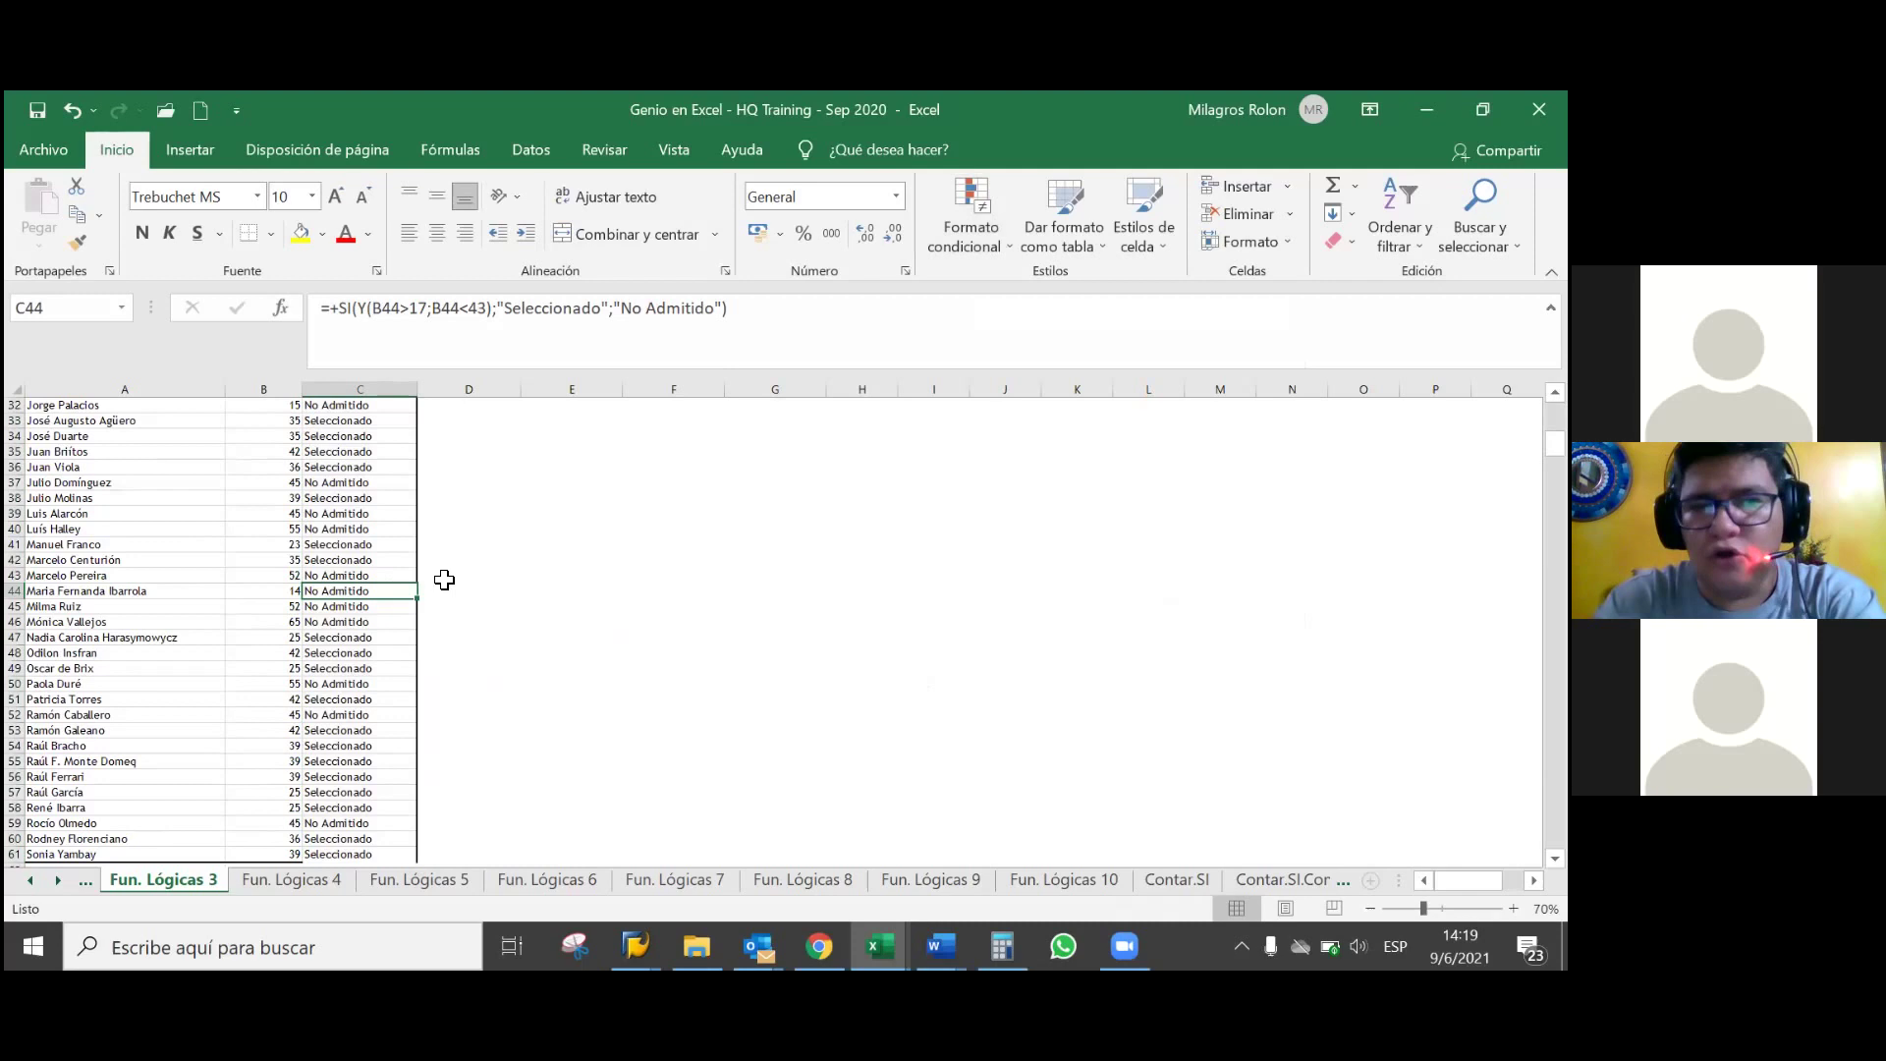
- Check the cells of the Comprobación column from row 44 back up to C10 after clearing the rules
{"action": "key", "text": "Up"}
{"action": "key", "text": "Up"}
{"action": "key", "text": "Up"}
{"action": "key", "text": "Up"}
{"action": "key", "text": "Up"}
{"action": "key", "text": "Up"}
{"action": "key", "text": "Up"}
{"action": "key", "text": "Up"}
{"action": "key", "text": "Up"}
{"action": "key", "text": "Up"}
{"action": "key", "text": "Up"}
{"action": "key", "text": "Up"}
{"action": "key", "text": "Up"}
{"action": "key", "text": "Up"}
{"action": "key", "text": "Up"}
{"action": "key", "text": "Up"}
{"action": "key", "text": "Up"}
{"action": "key", "text": "Up"}
{"action": "key", "text": "Up"}
{"action": "key", "text": "Up"}
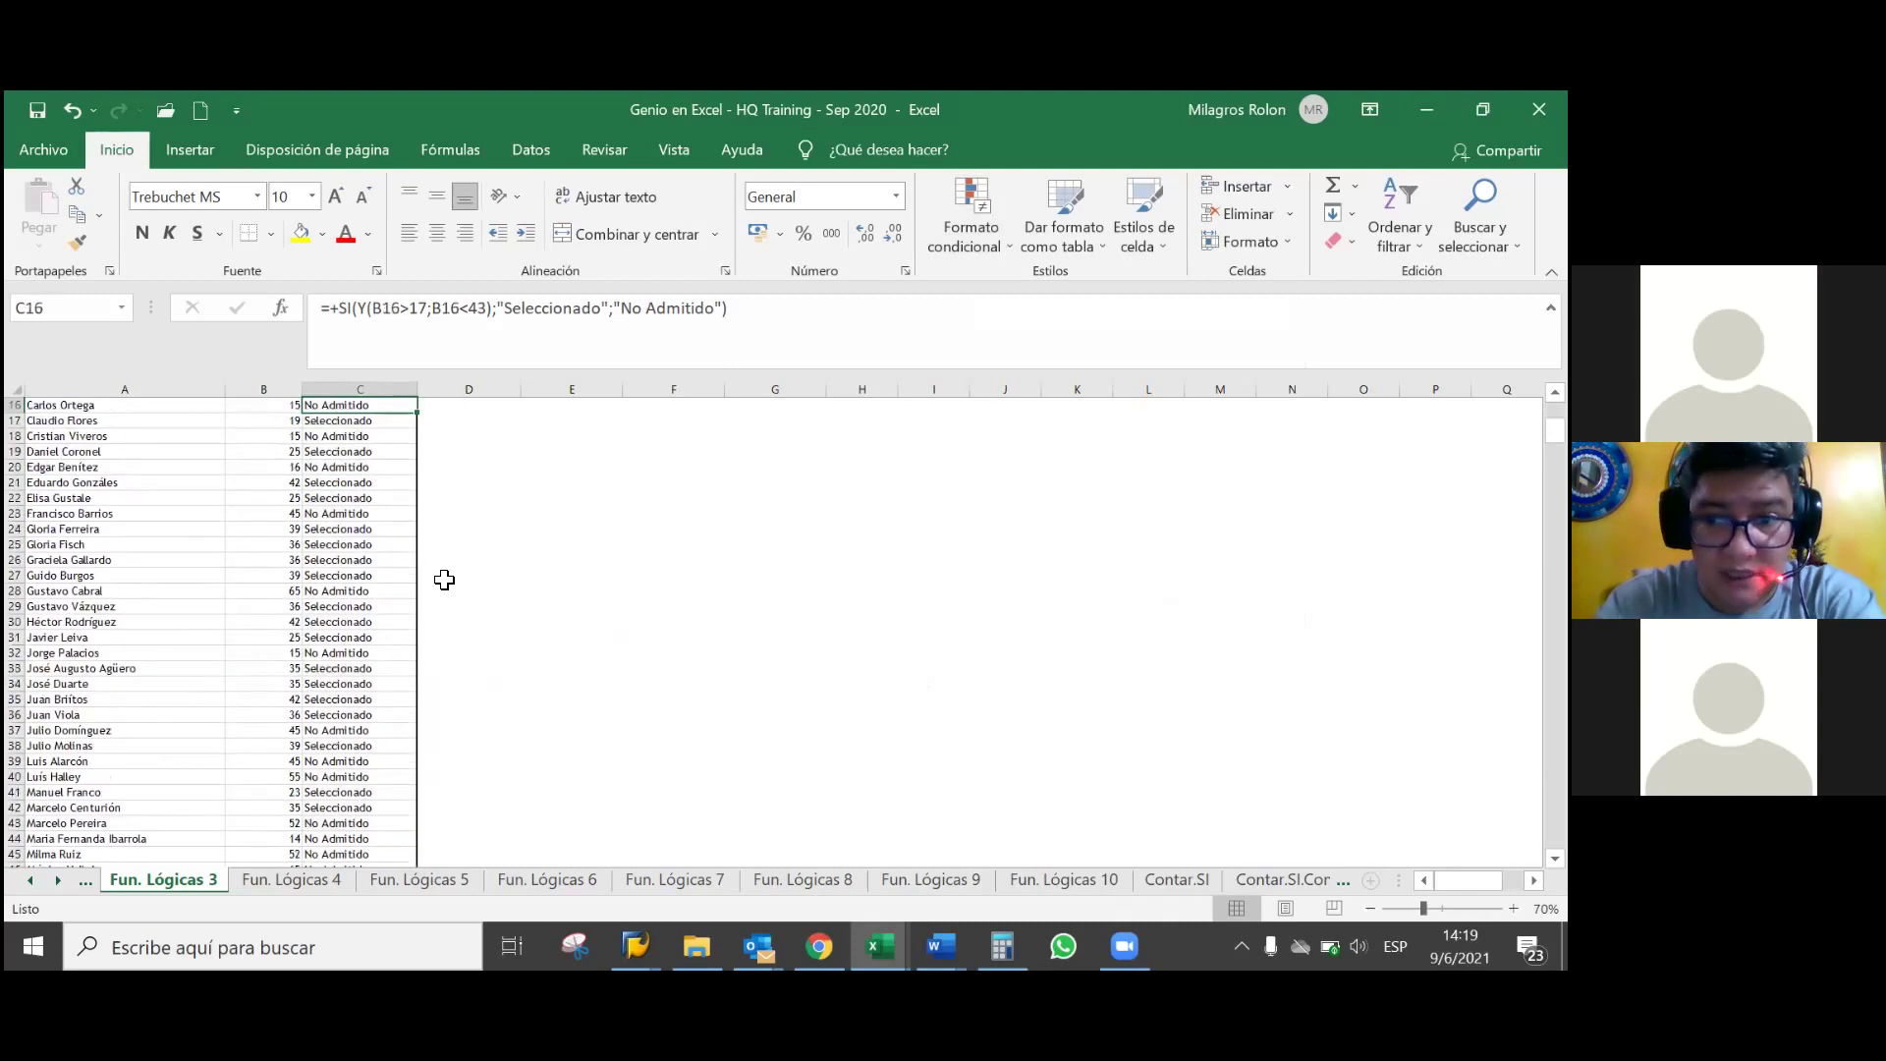
{"action": "key", "text": "Up"}
{"action": "key", "text": "Down"}
{"action": "key", "text": "Down"}
{"action": "key", "text": "Down"}
{"action": "key", "text": "Down"}
{"action": "key", "text": "Down"}
{"action": "key", "text": "Down"}
{"action": "key", "text": "Down"}
{"action": "key", "text": "Down"}
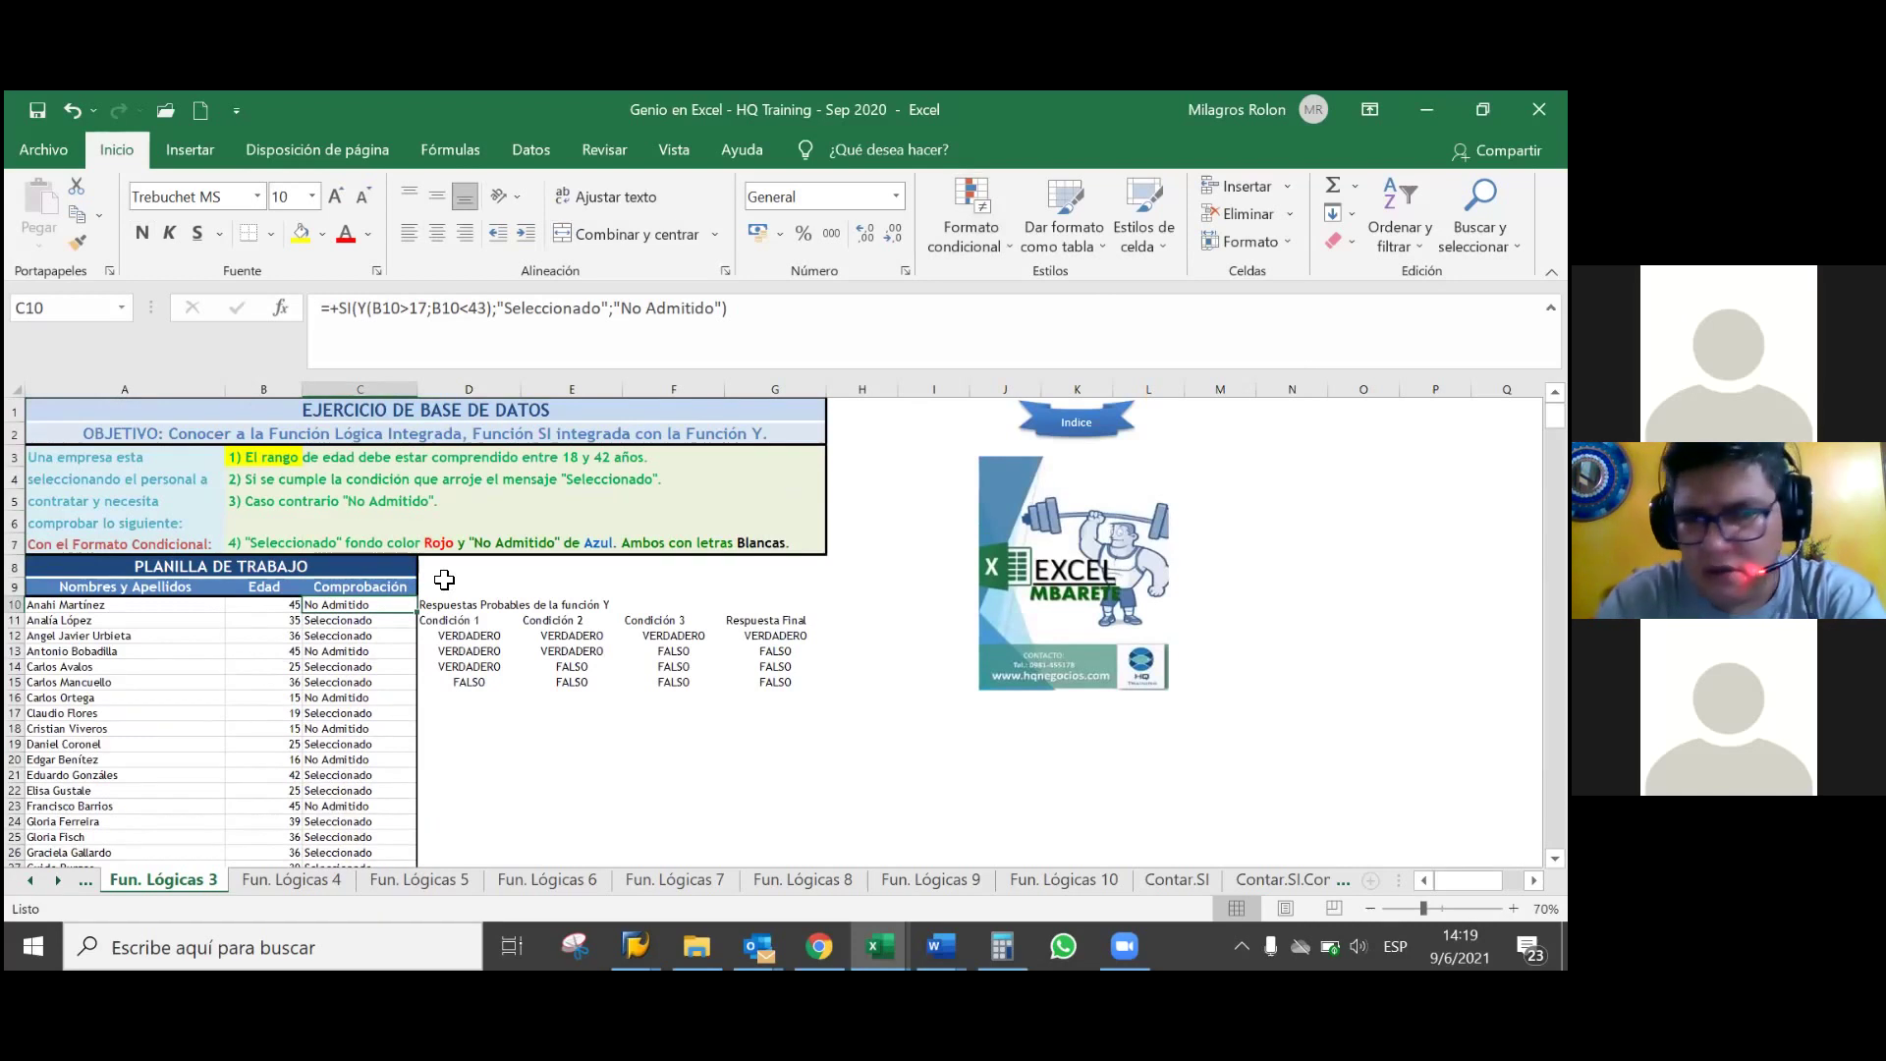
- From empty cell D19, start a new conditional formatting rule for only cells that contain a value, using the condition "igual a"
{"action": "key", "text": "Down"}
{"action": "key", "text": "Down"}
{"action": "key", "text": "Down"}
{"action": "key", "text": "Down"}
{"action": "key", "text": "Down"}
{"action": "key", "text": "Down"}
{"action": "key", "text": "Down"}
{"action": "key", "text": "Down"}
{"action": "key", "text": "Down"}
{"action": "key", "text": "Right"}
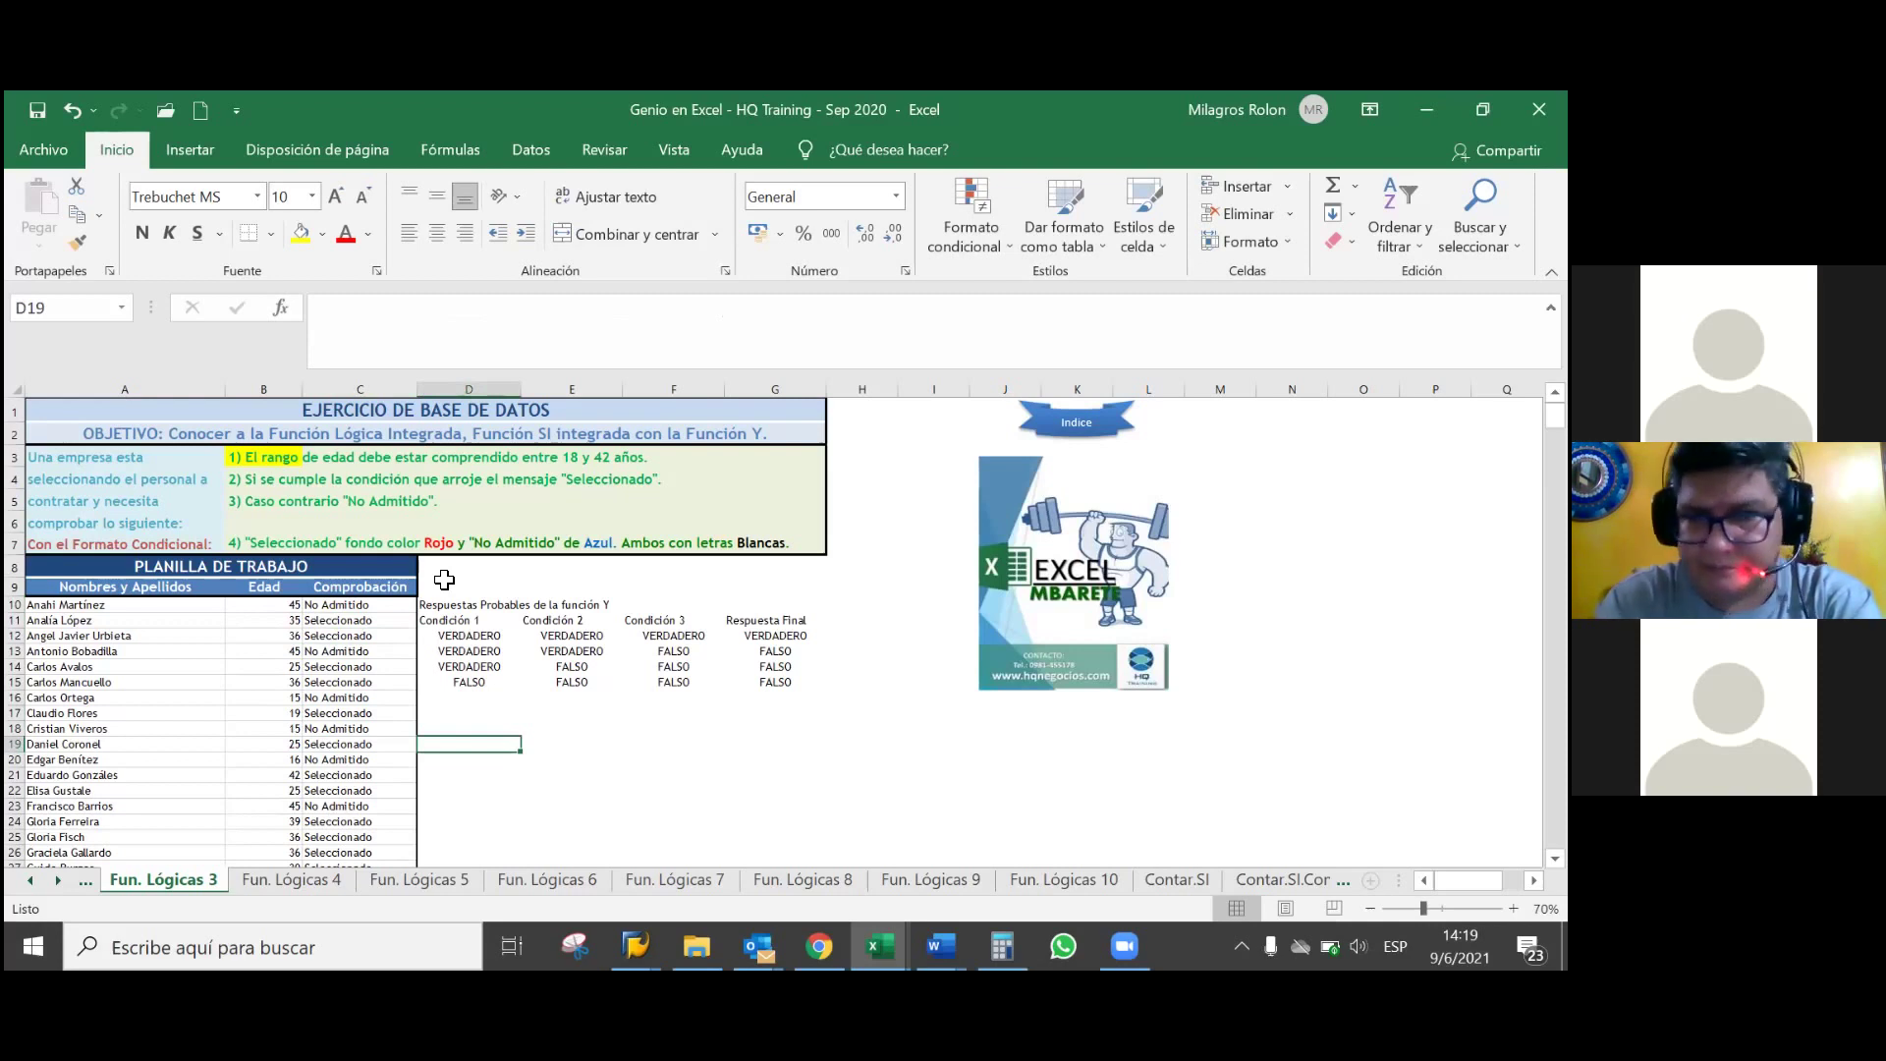
{"action": "left_click", "coordinate": [986, 208]}
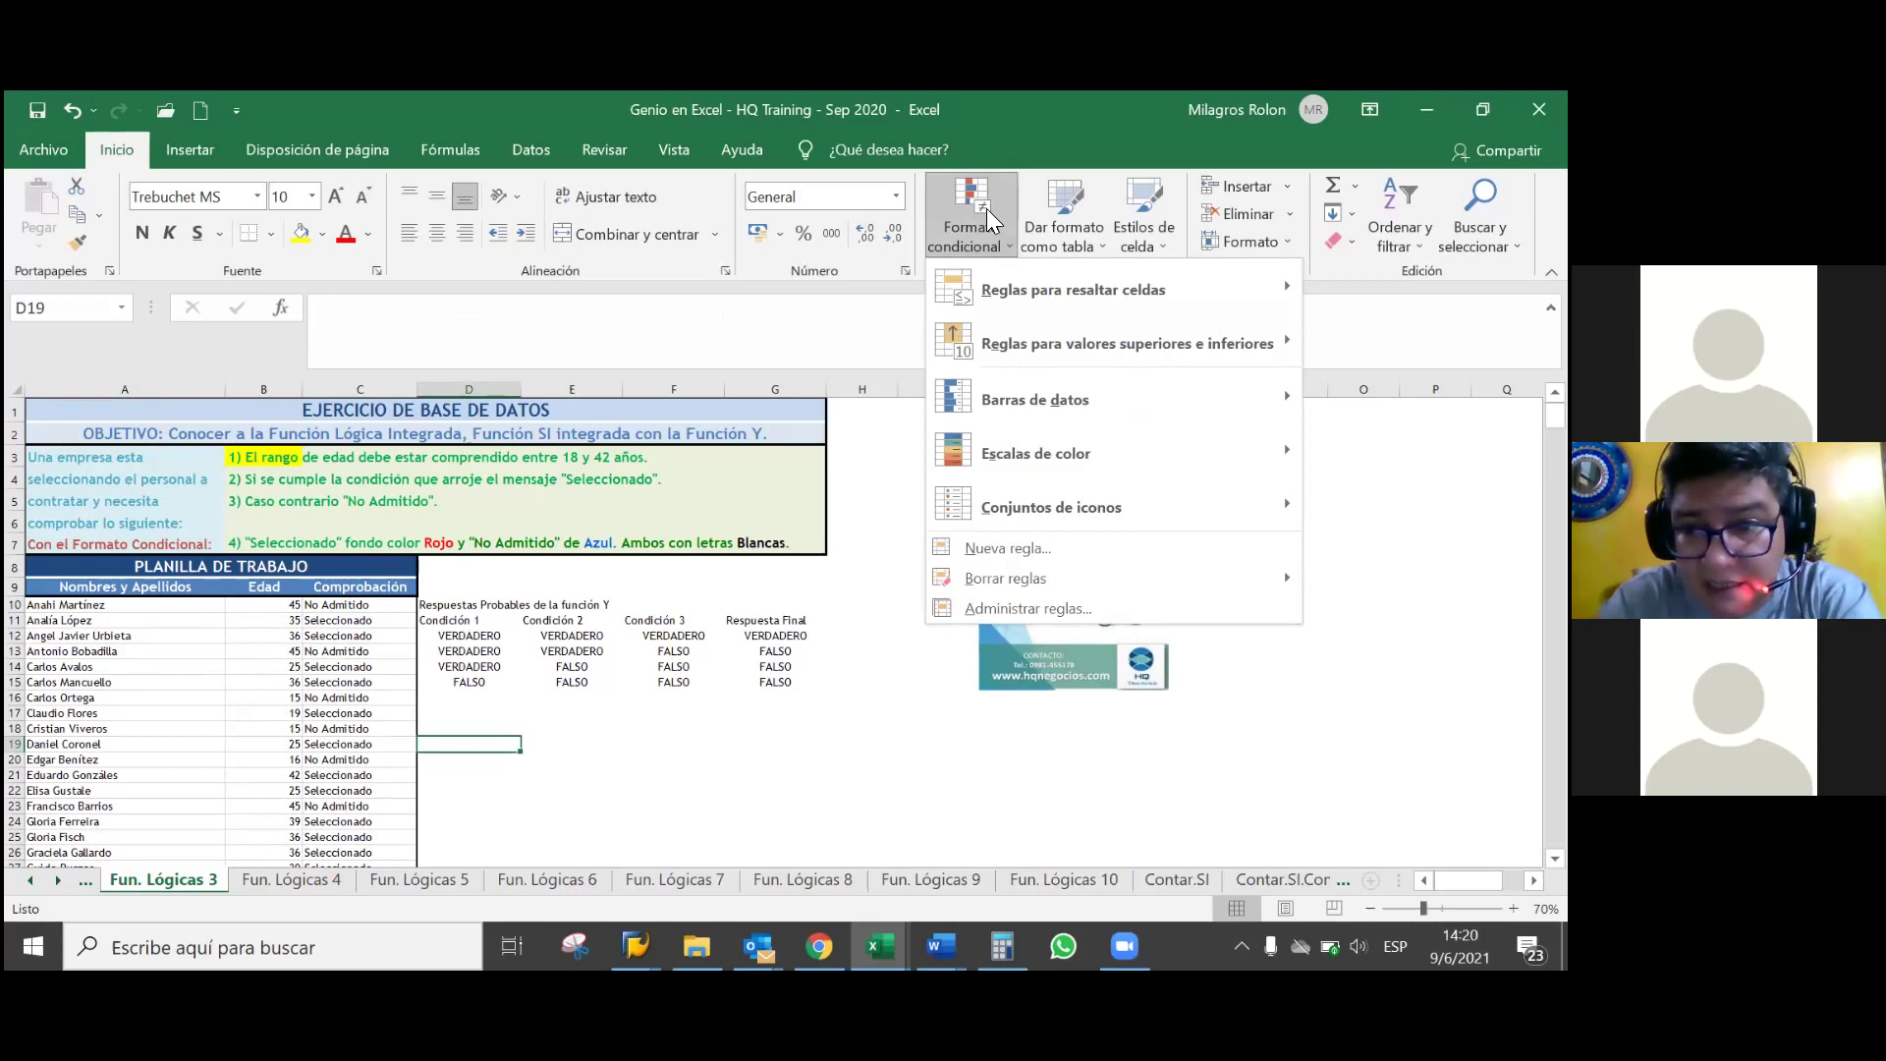
{"action": "left_click", "coordinate": [1039, 546]}
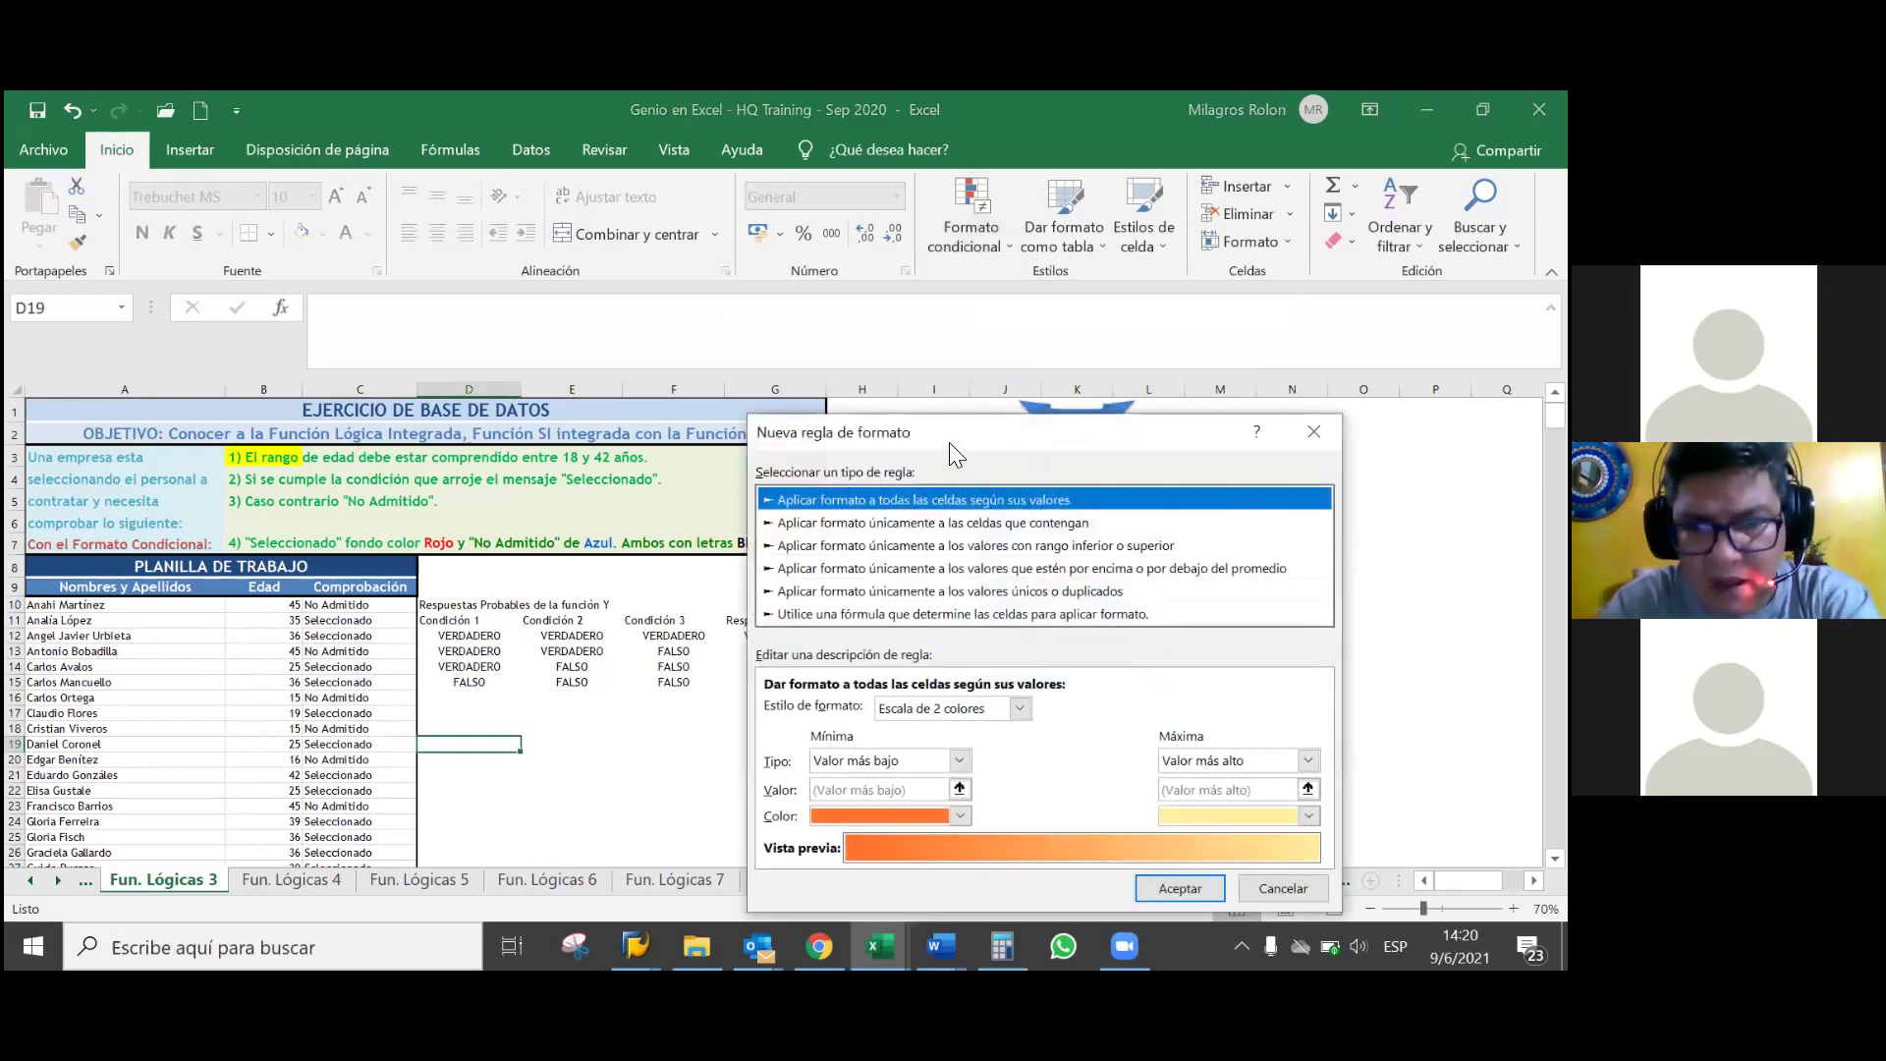
{"action": "left_click_drag", "start_coordinate": [956, 427], "coordinate": [884, 244]}
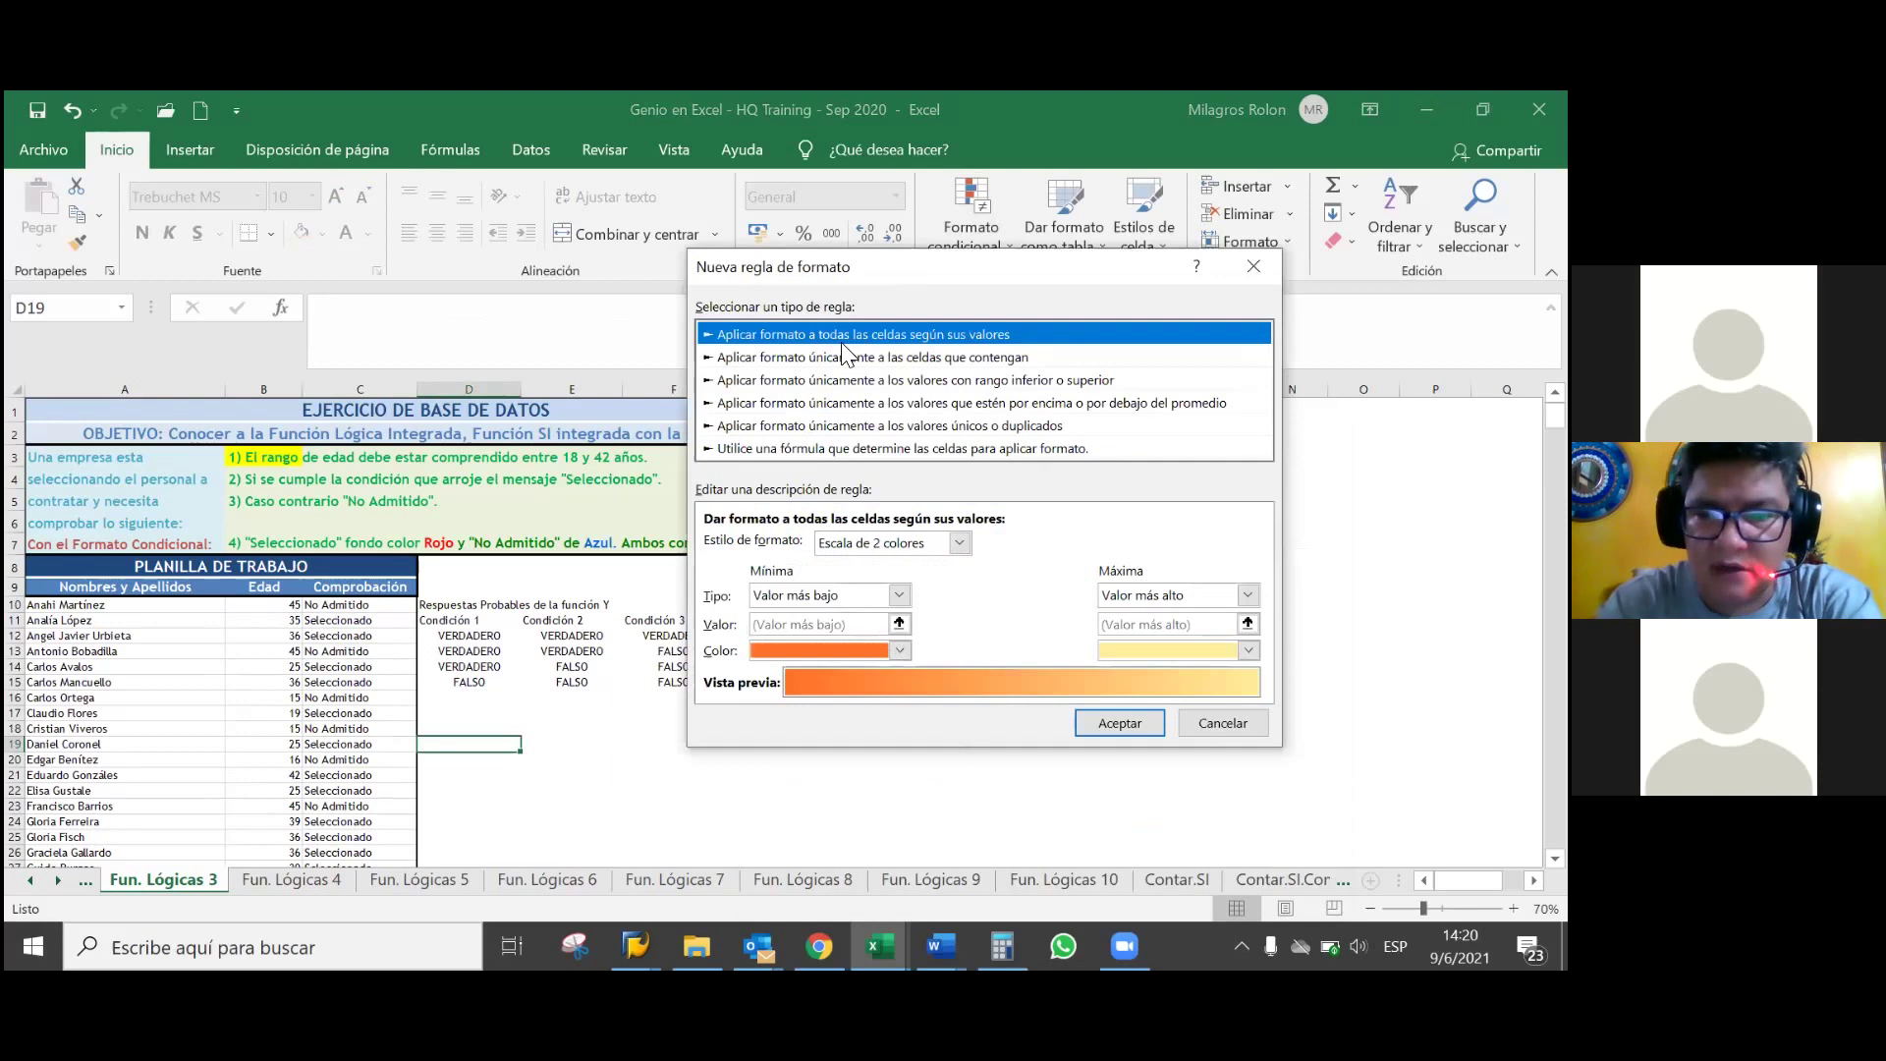
{"action": "left_click", "coordinate": [828, 357]}
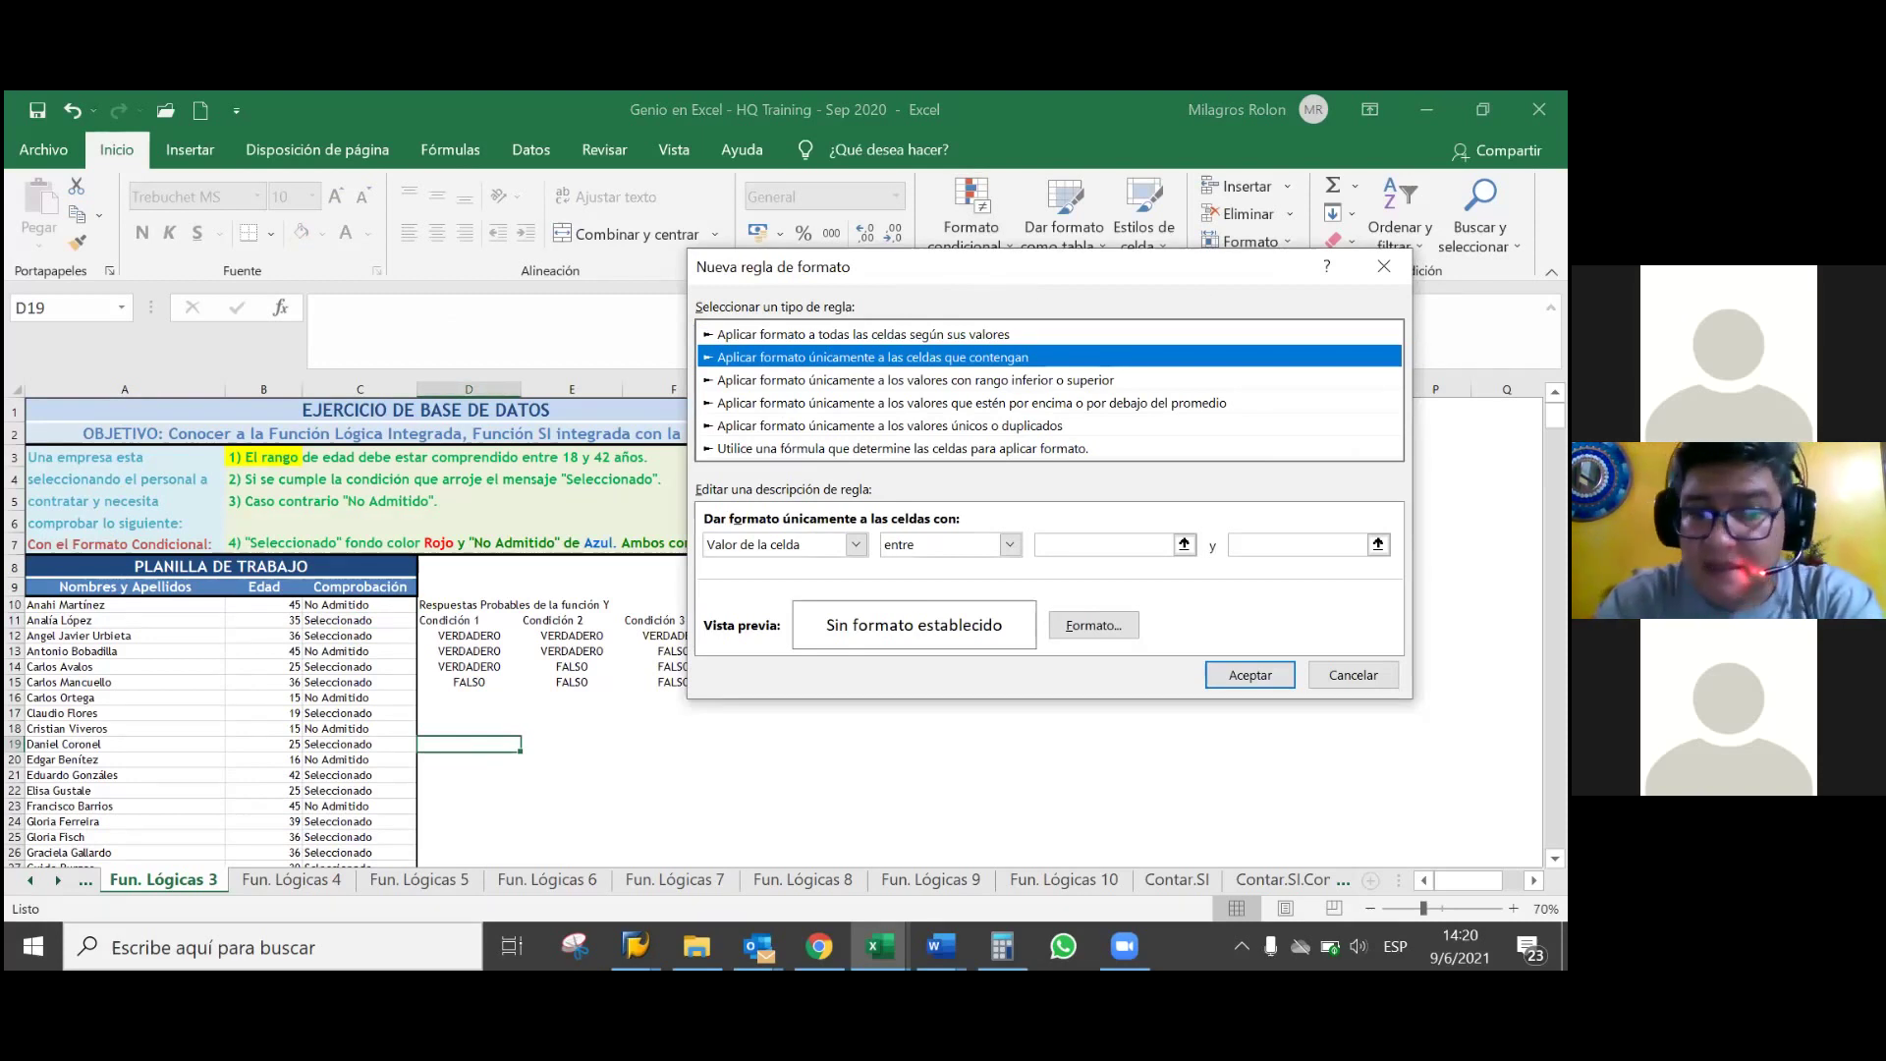
{"action": "left_click_drag", "start_coordinate": [1137, 287], "coordinate": [1157, 423]}
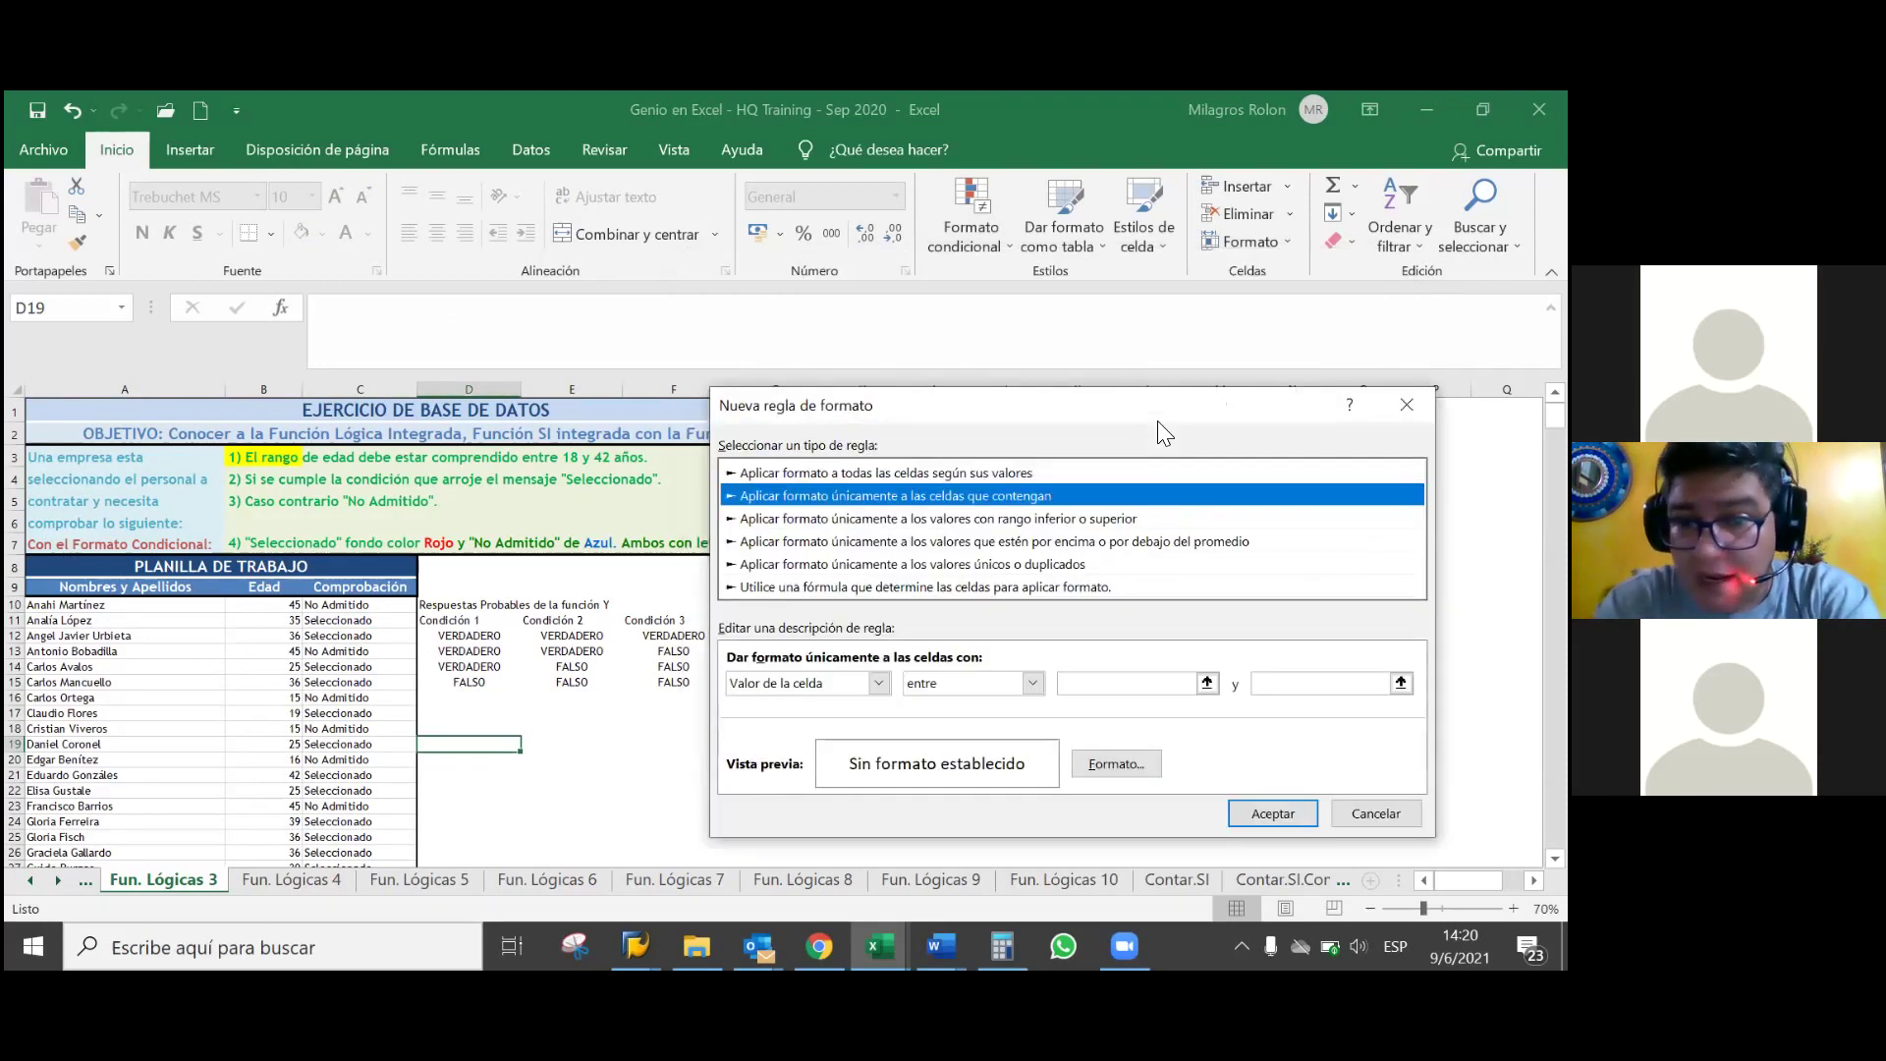
{"action": "left_click", "coordinate": [1033, 683]}
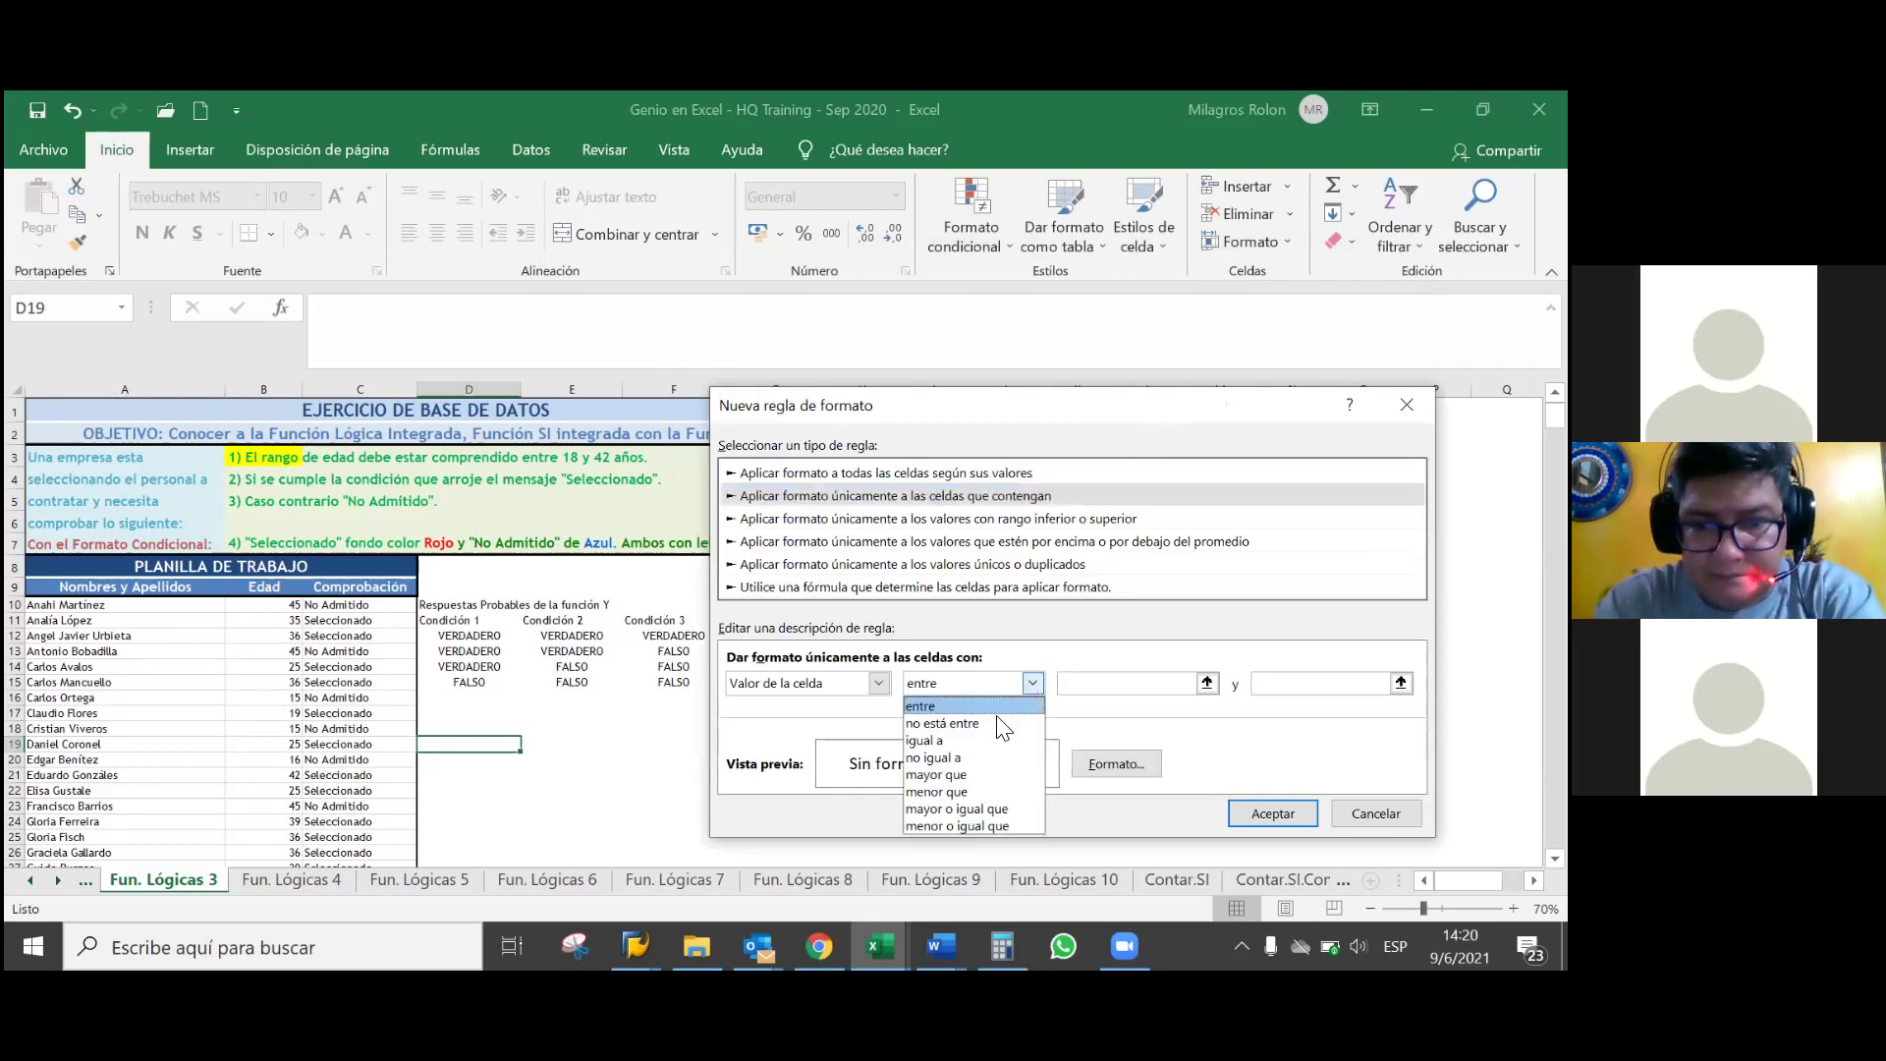
{"action": "left_click", "coordinate": [988, 741]}
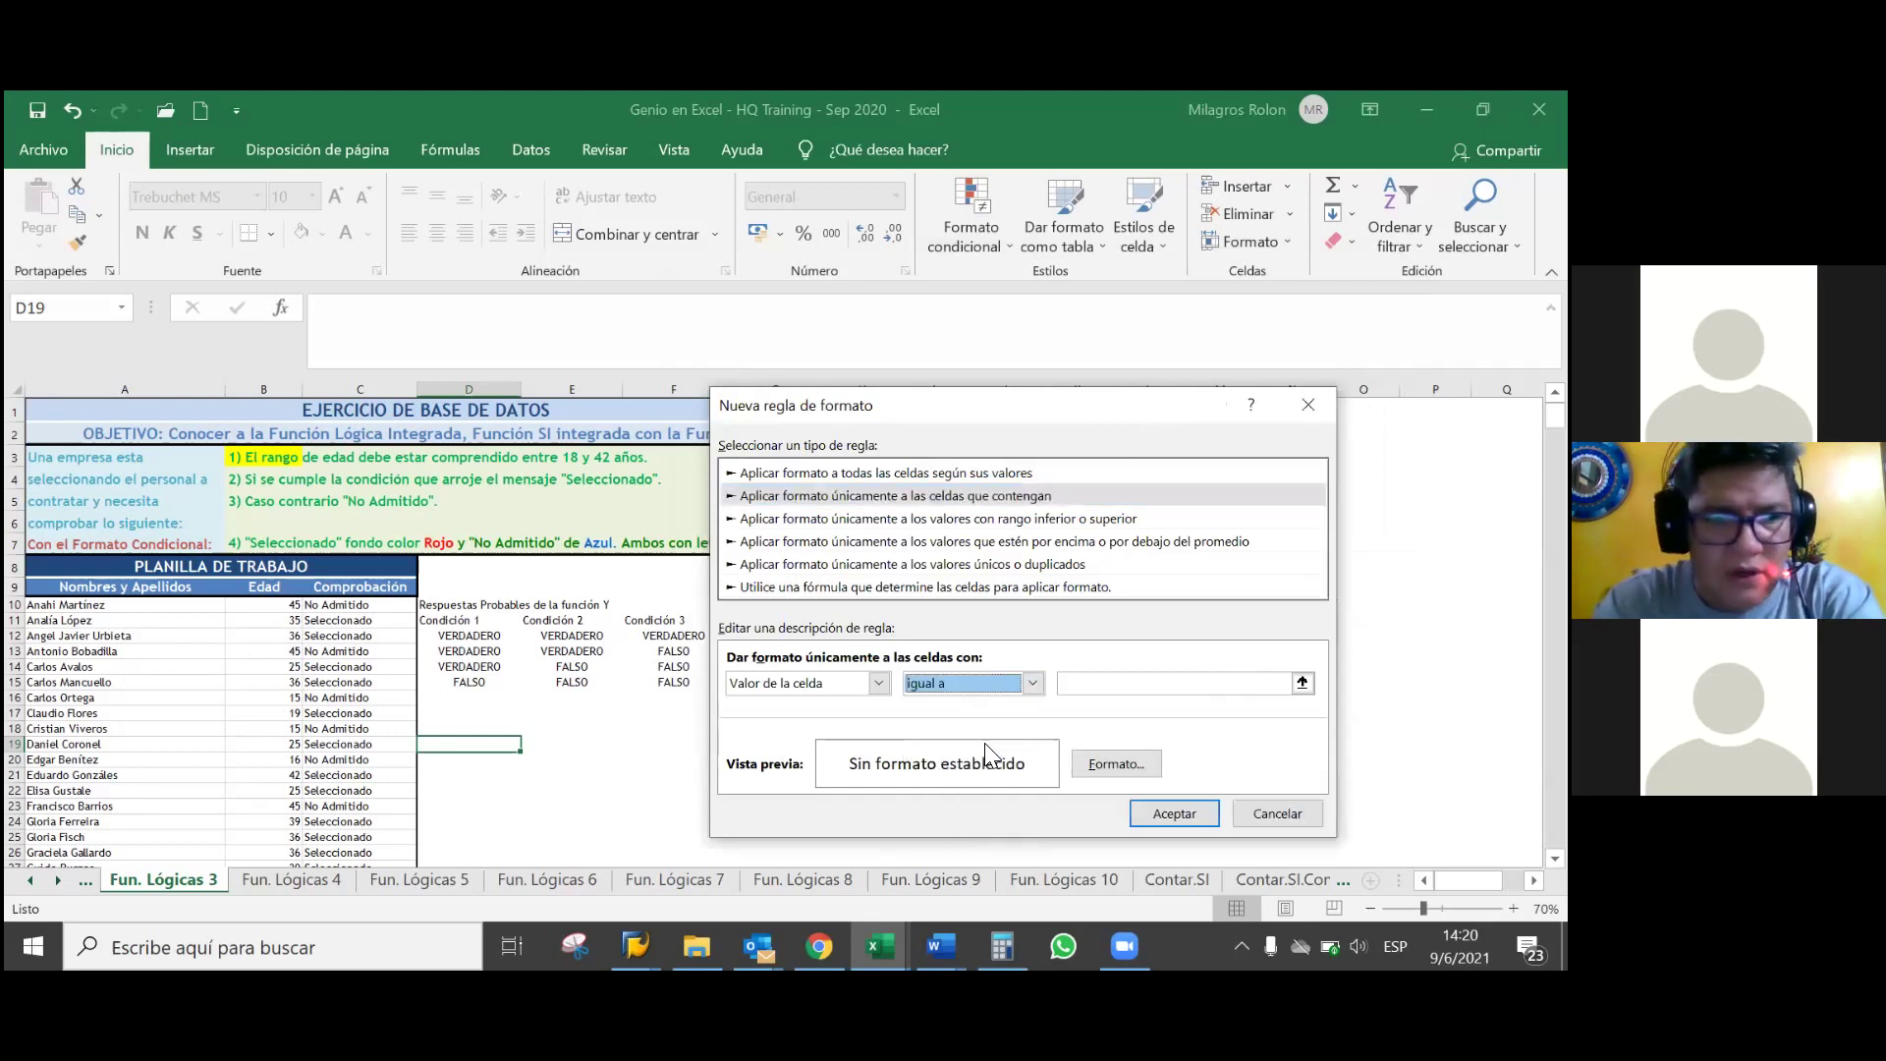
- Enter Seleccionado as the comparison value of the new formatting rule
{"action": "left_click", "coordinate": [1096, 685]}
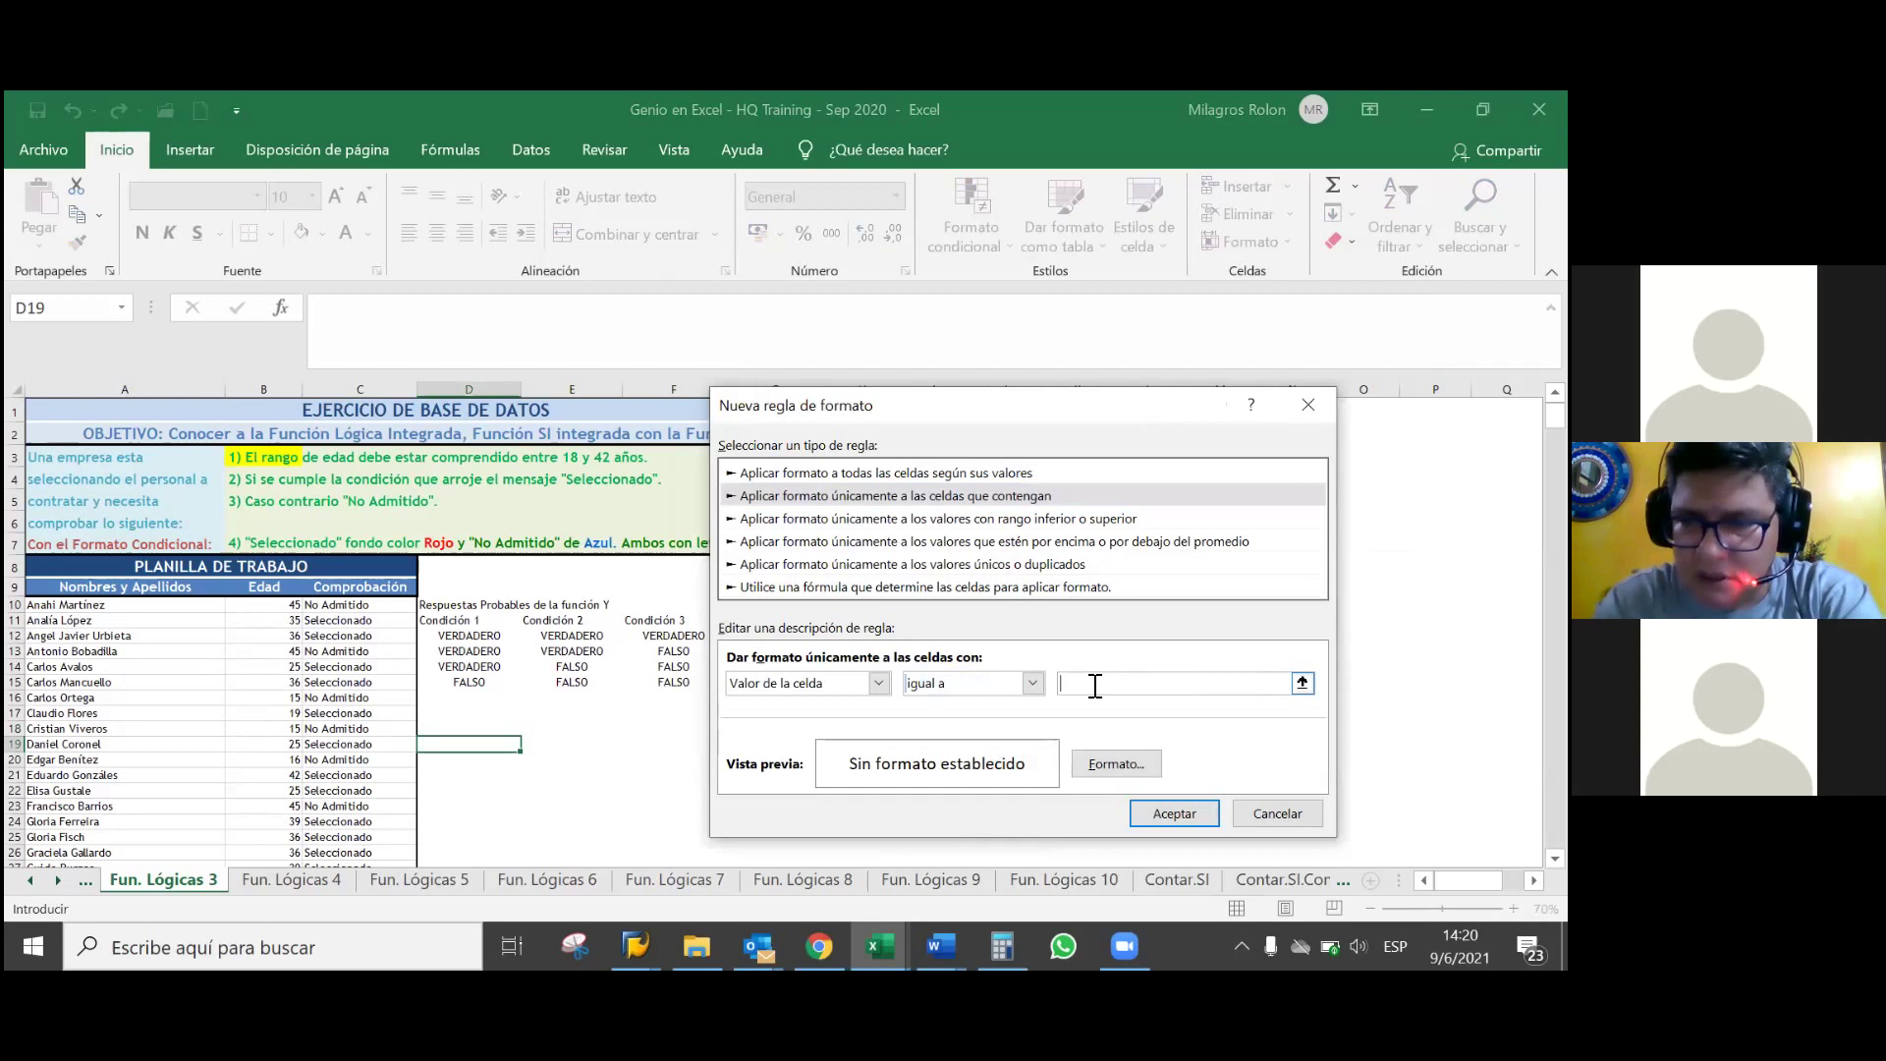
{"action": "type", "text": "s"}
{"action": "key", "text": "BackSpace"}
{"action": "type", "text": "S"}
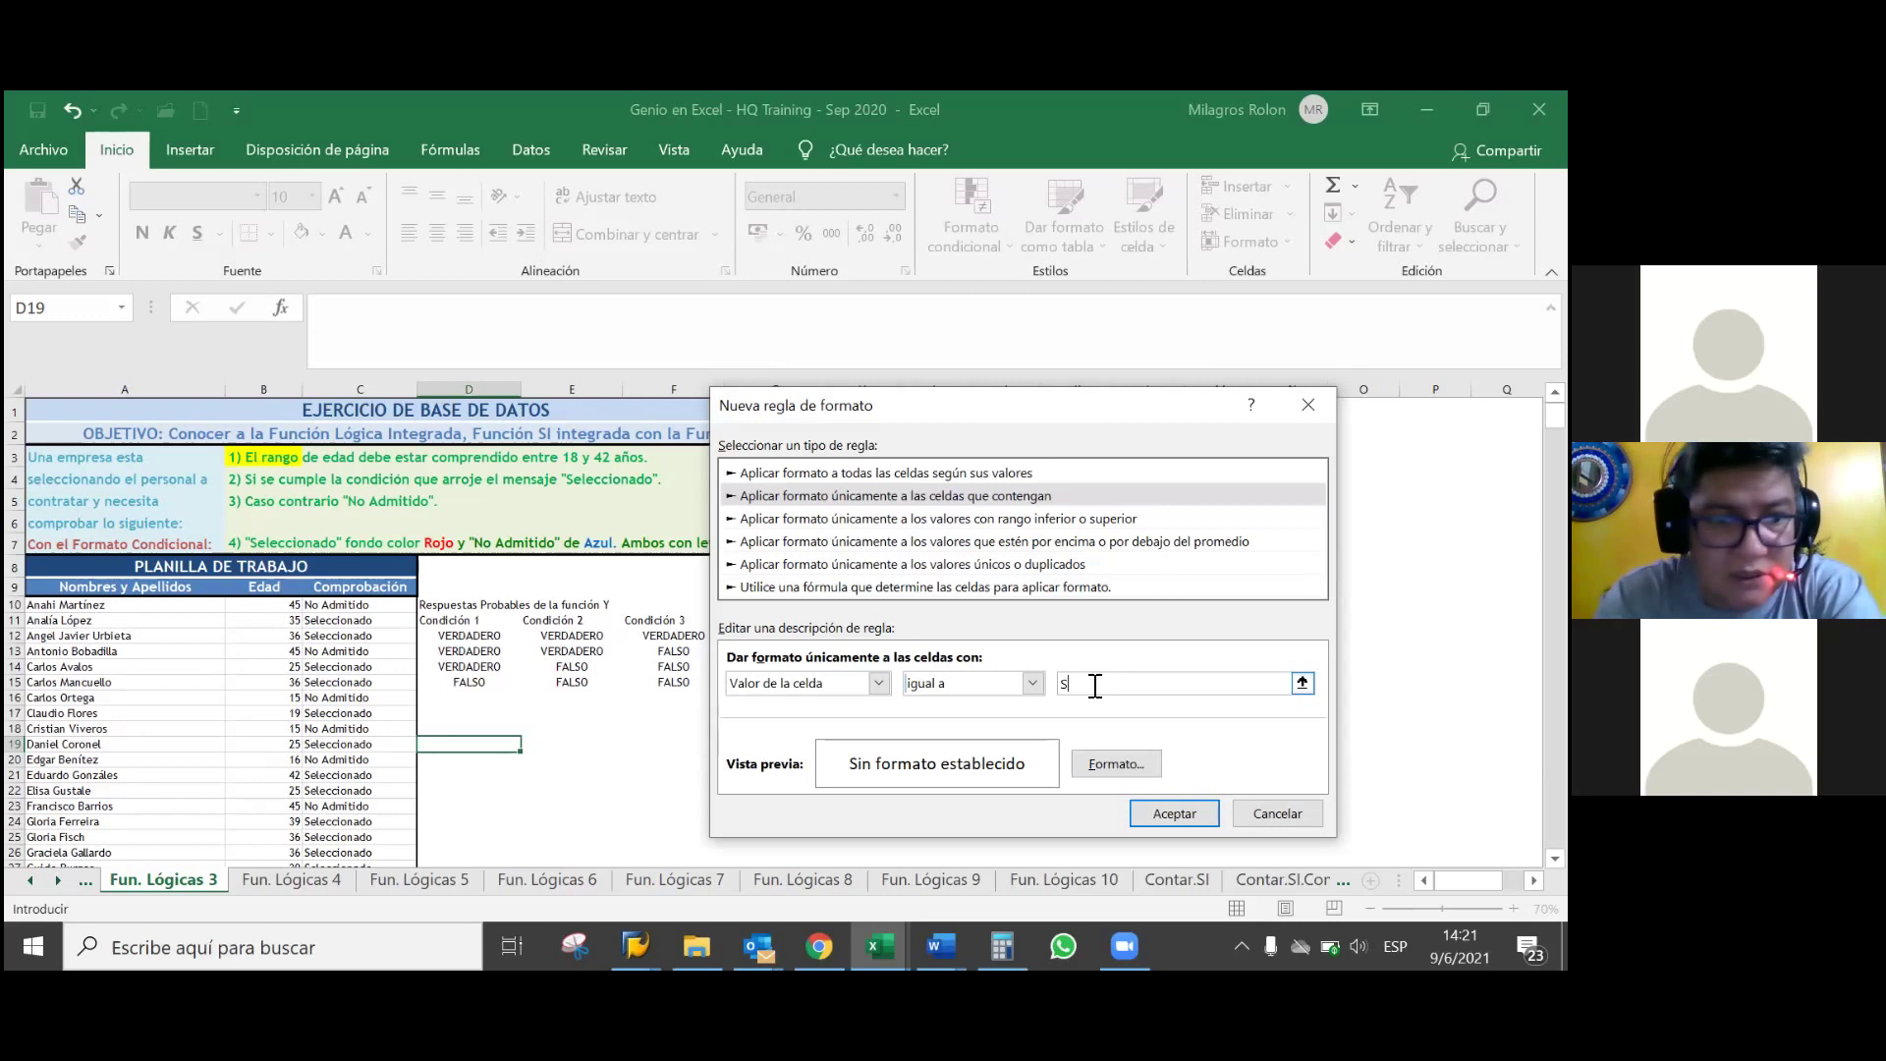
{"action": "type", "text": "el"}
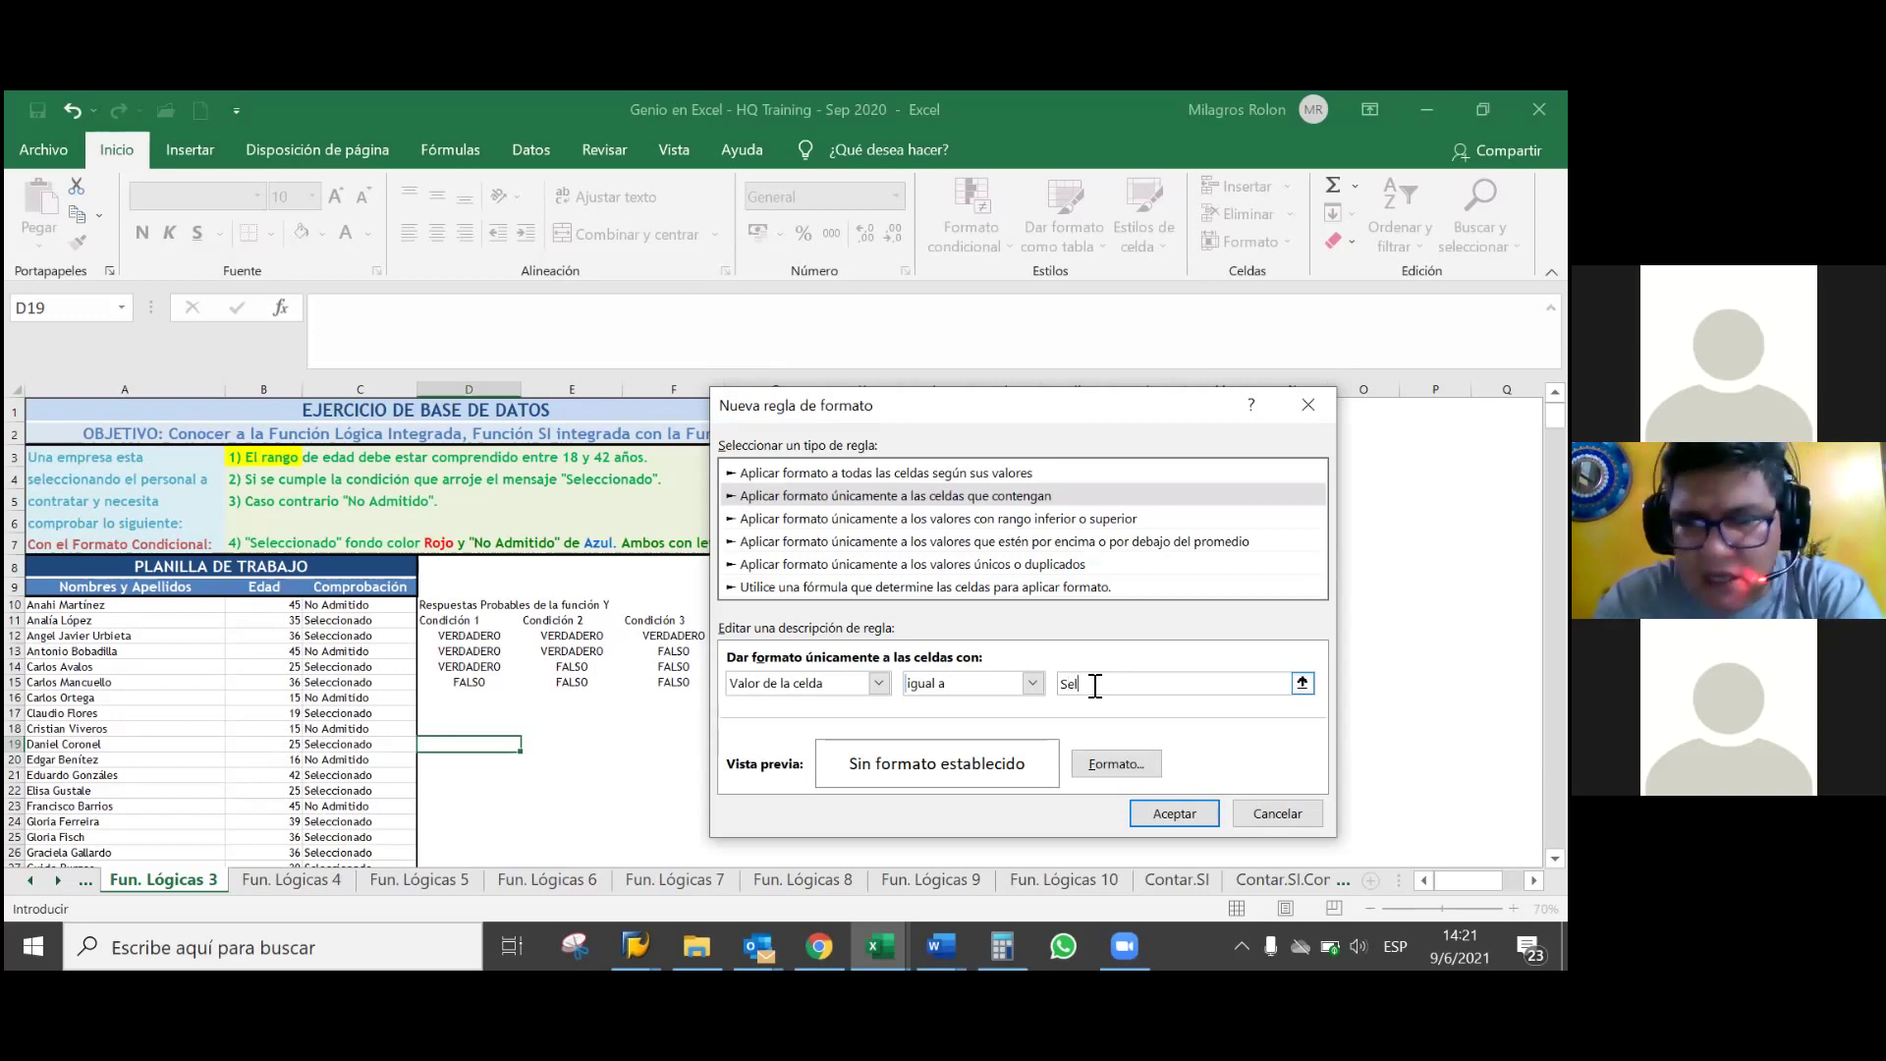
{"action": "type", "text": "eccionado"}
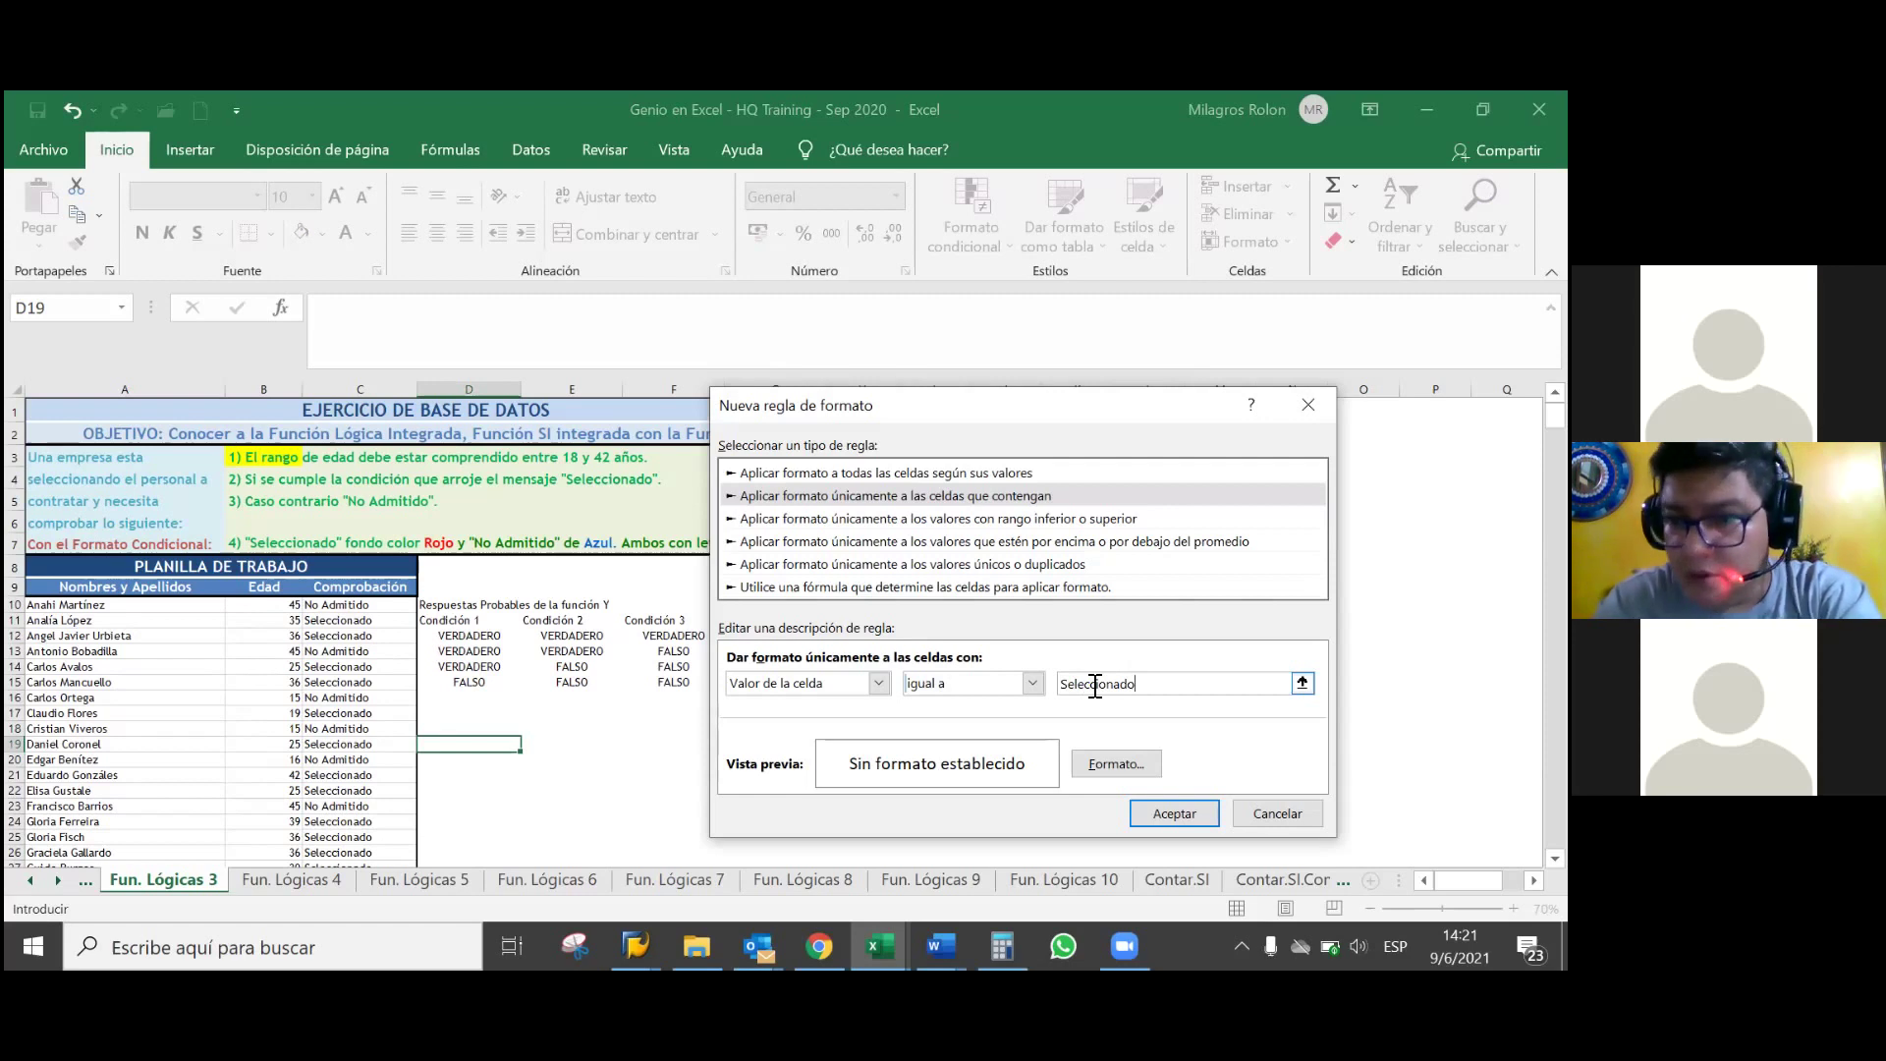
- Give the Seleccionado rule a red fill and white font colour, and create the rule
{"action": "left_click", "coordinate": [1102, 765]}
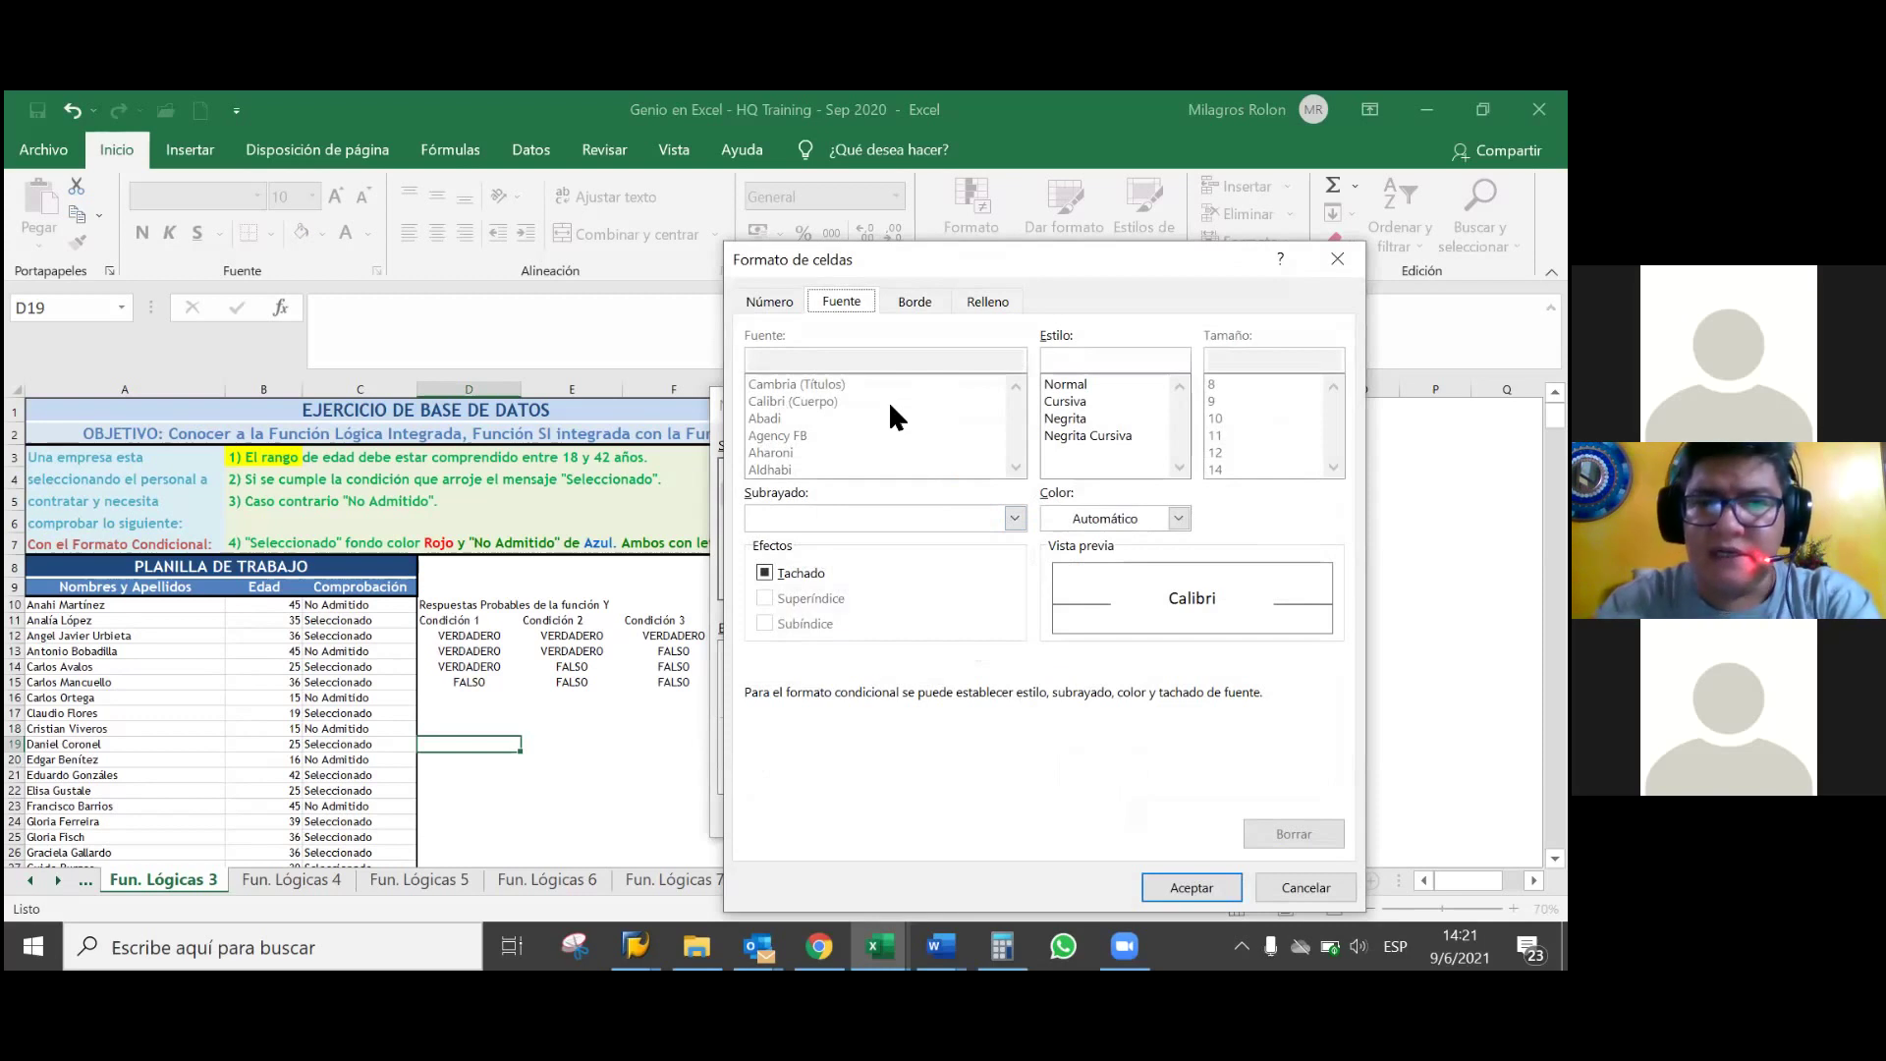
{"action": "left_click", "coordinate": [986, 302]}
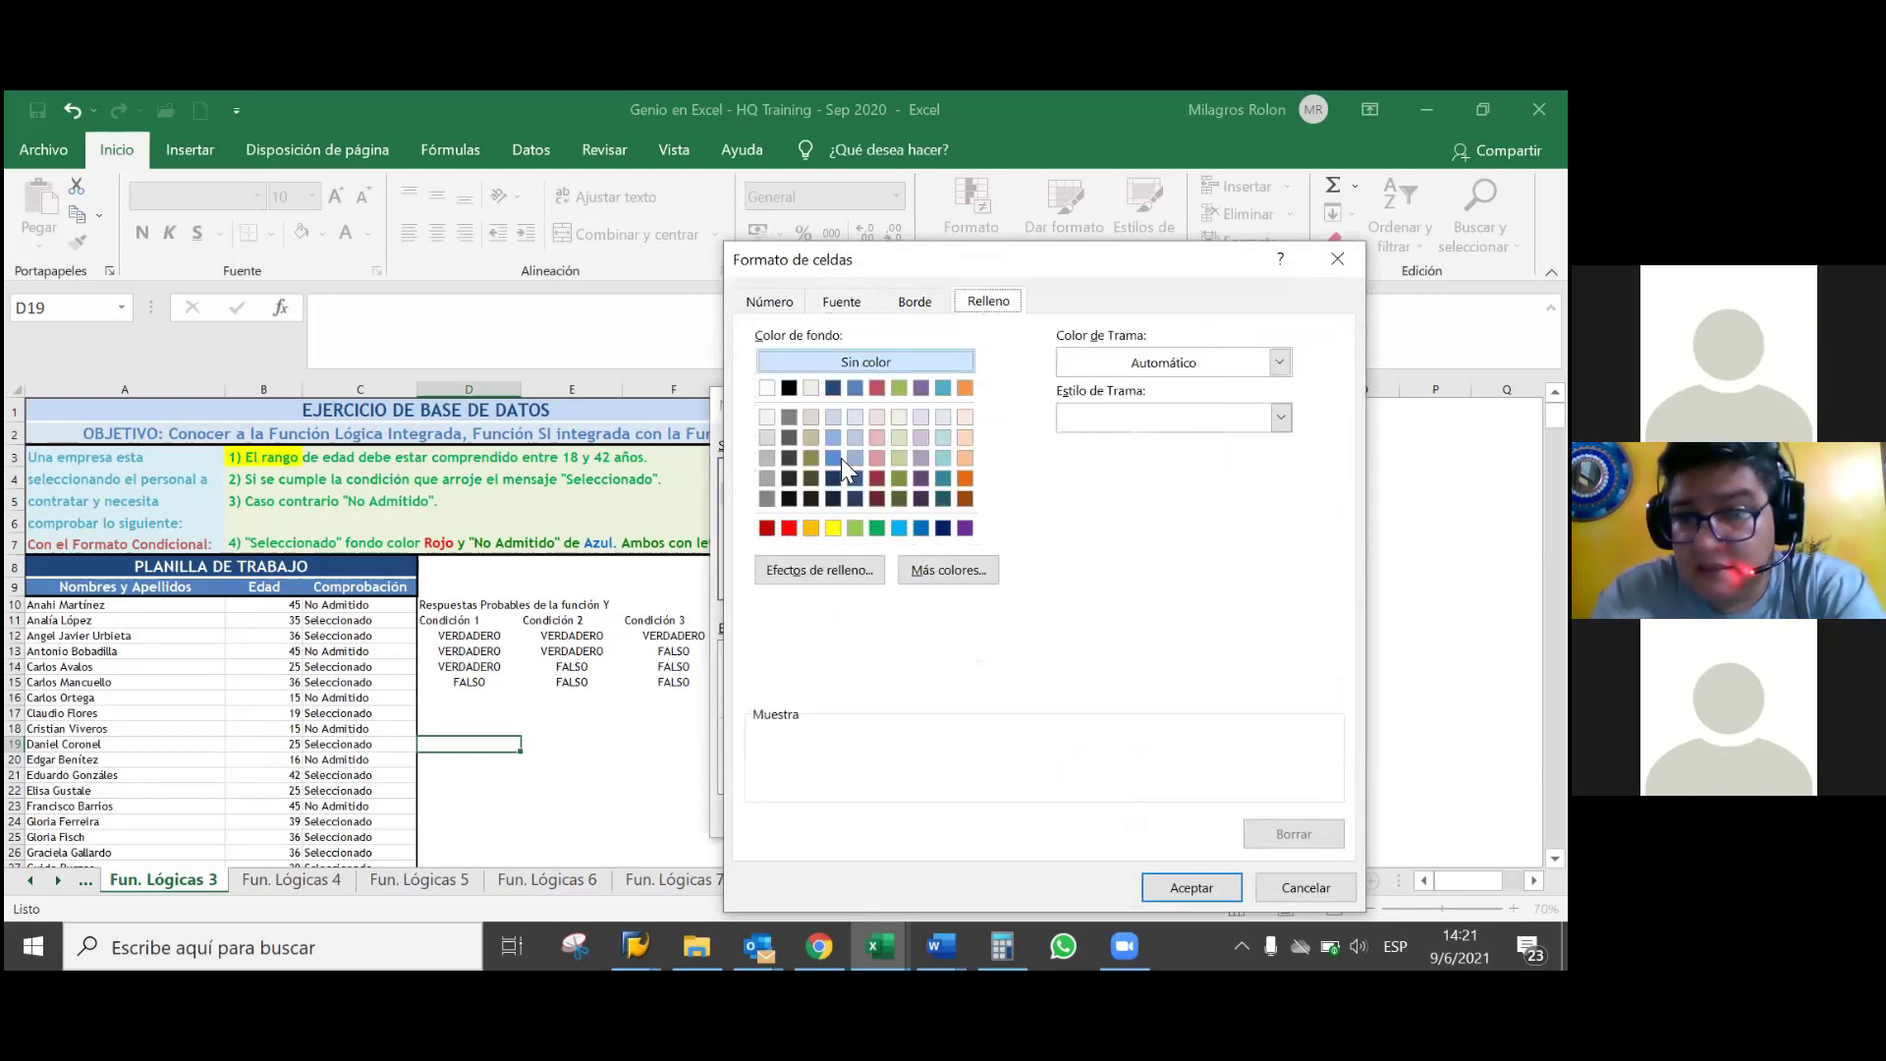
{"action": "left_click", "coordinate": [789, 529]}
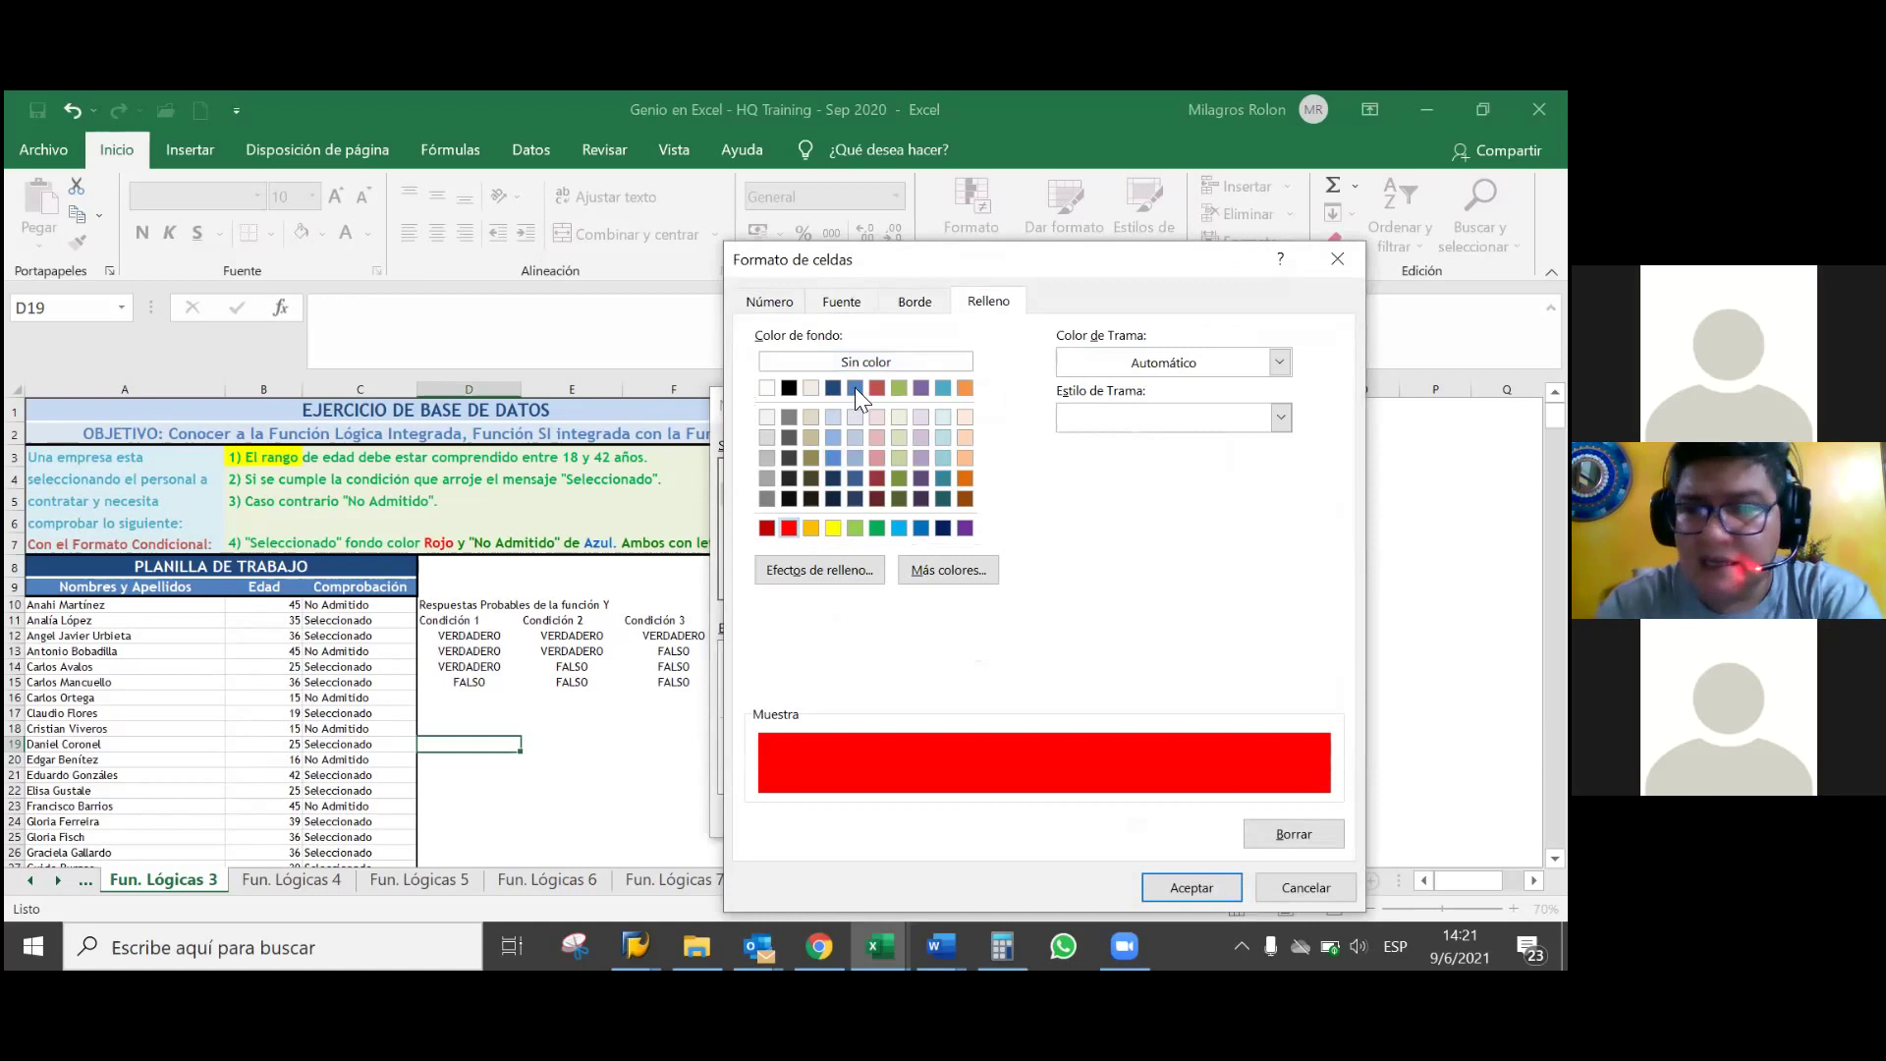
{"action": "left_click", "coordinate": [834, 301]}
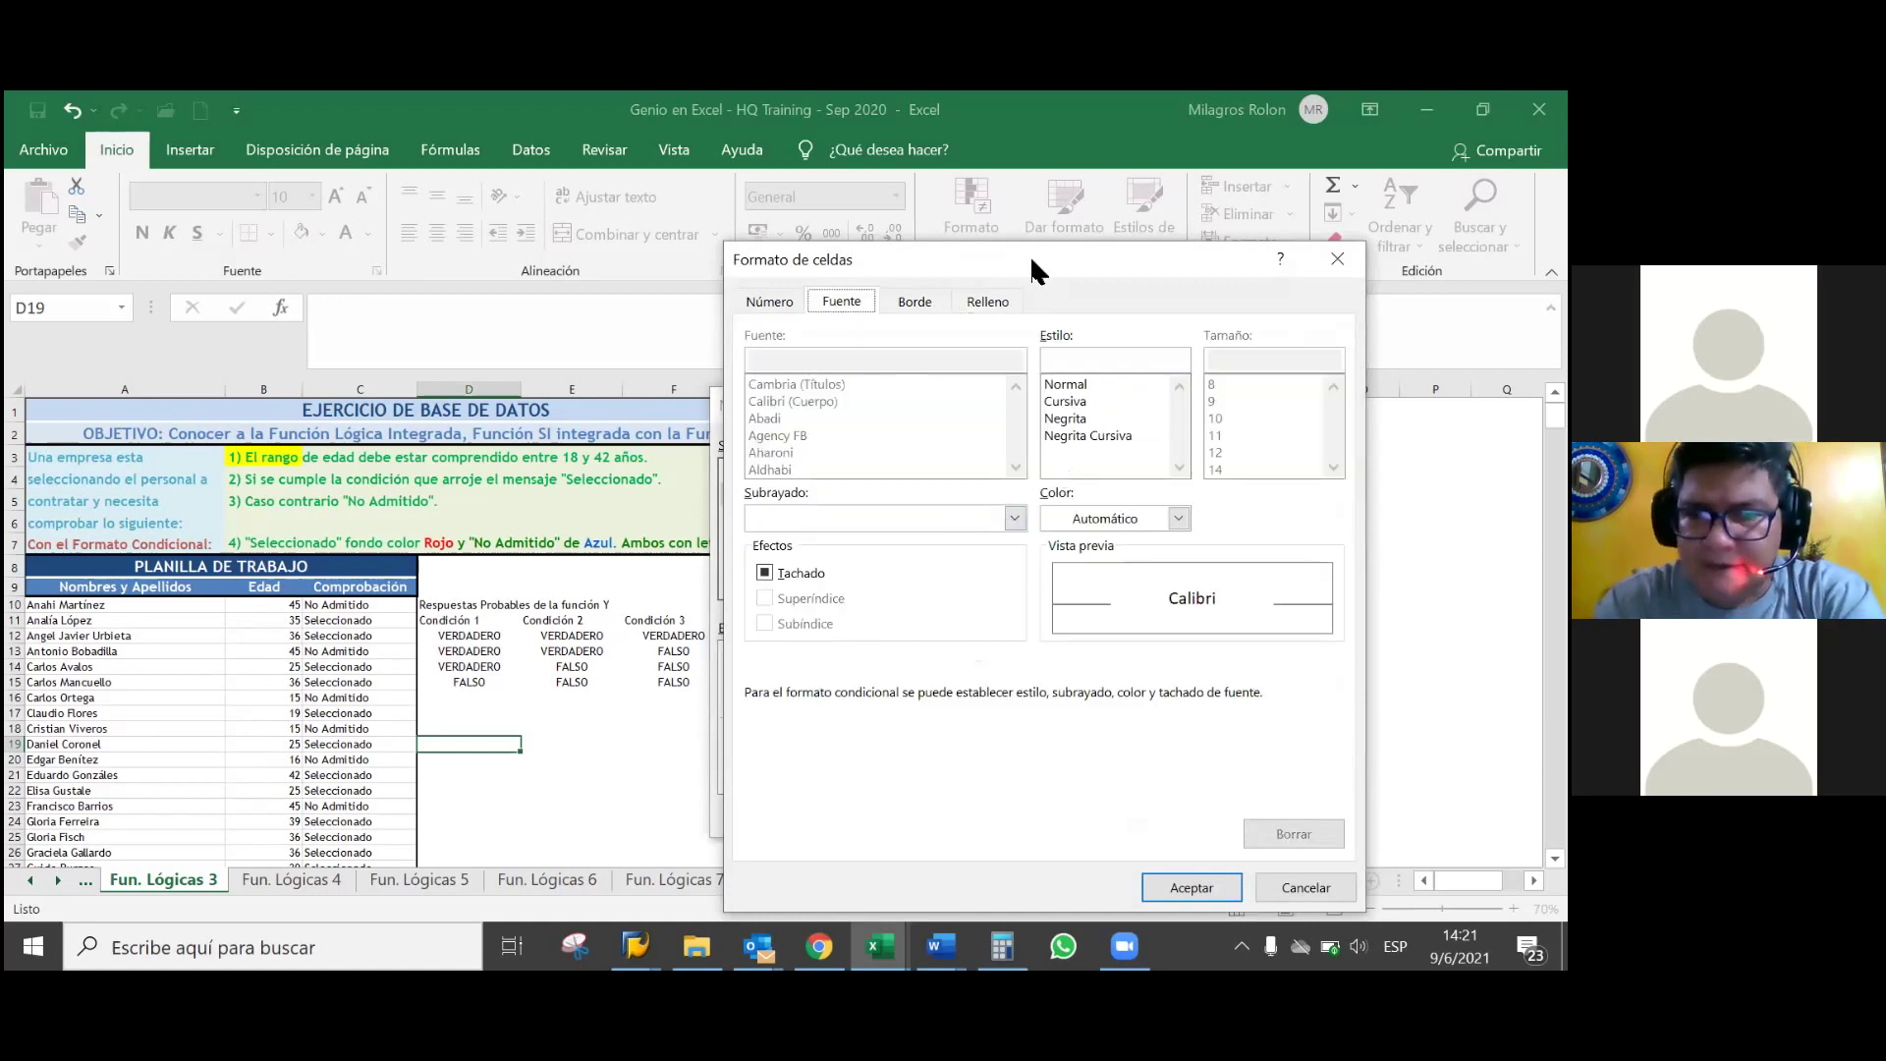
{"action": "left_click_drag", "start_coordinate": [1039, 271], "coordinate": [974, 284]}
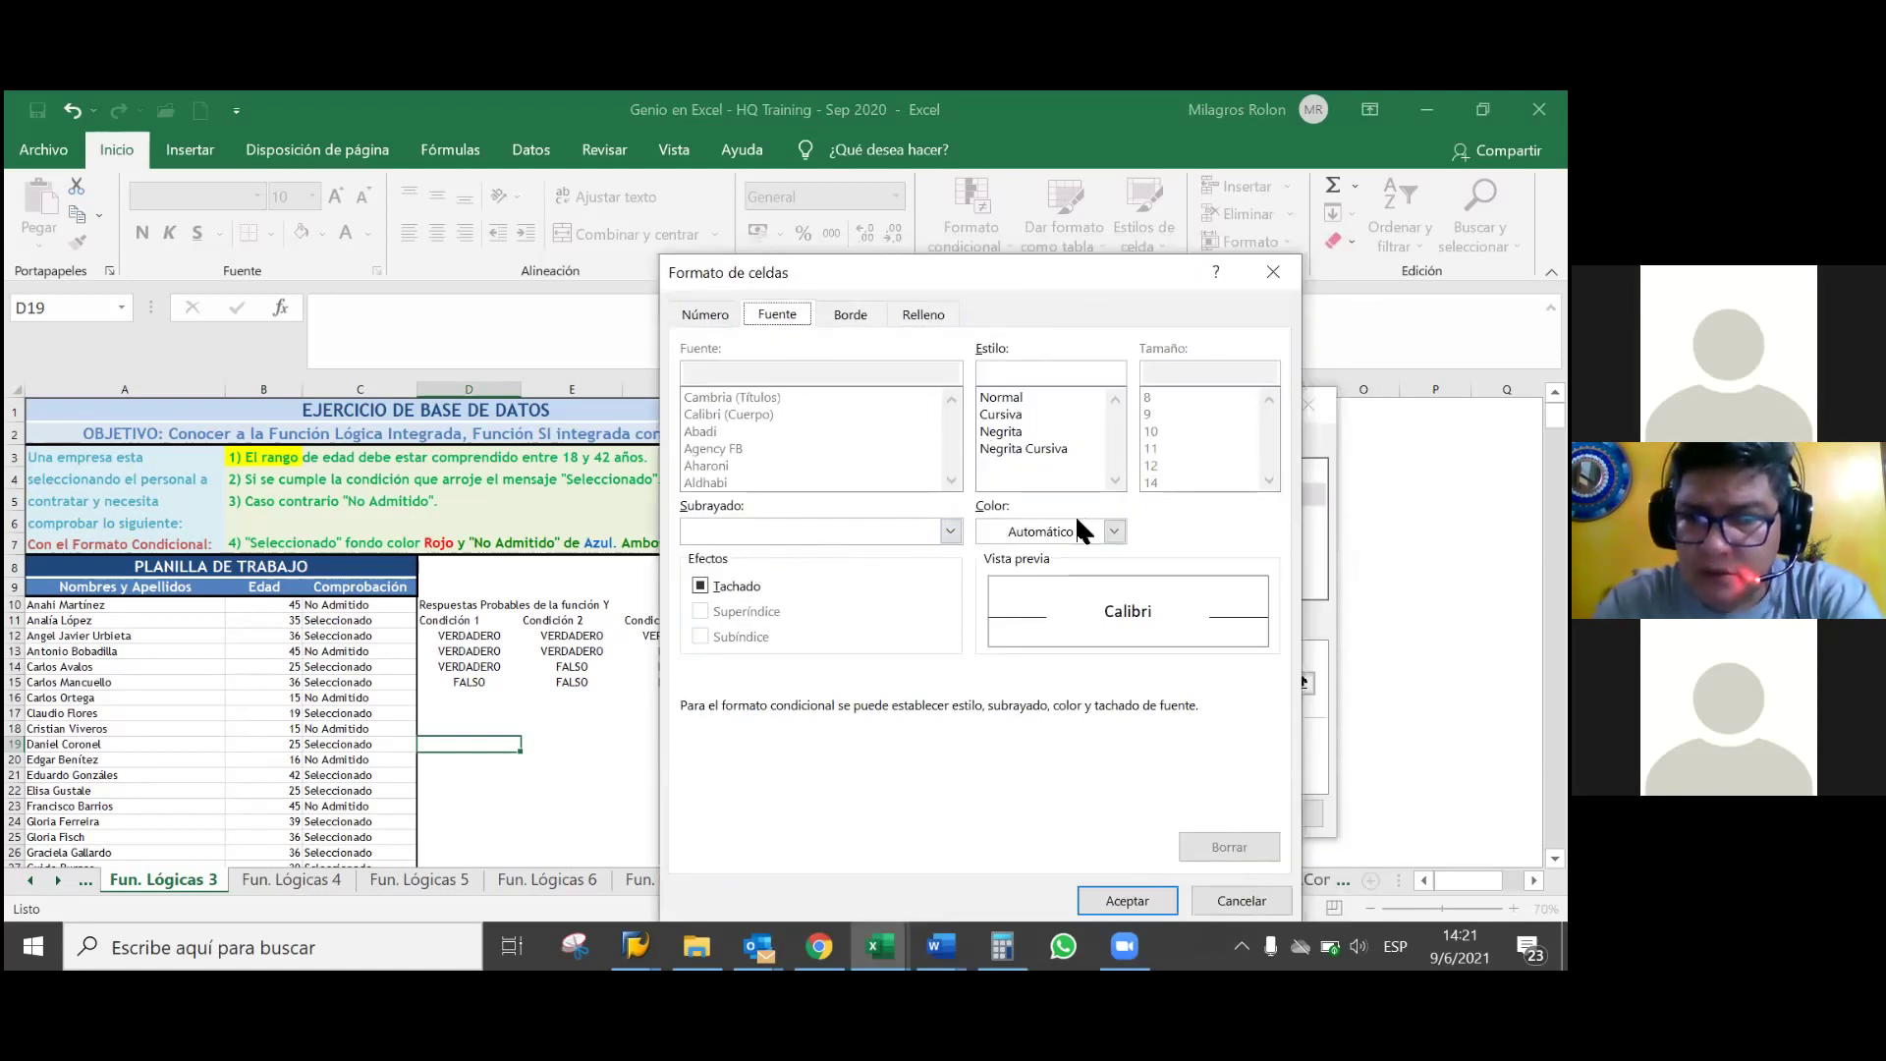
{"action": "left_click", "coordinate": [1103, 529]}
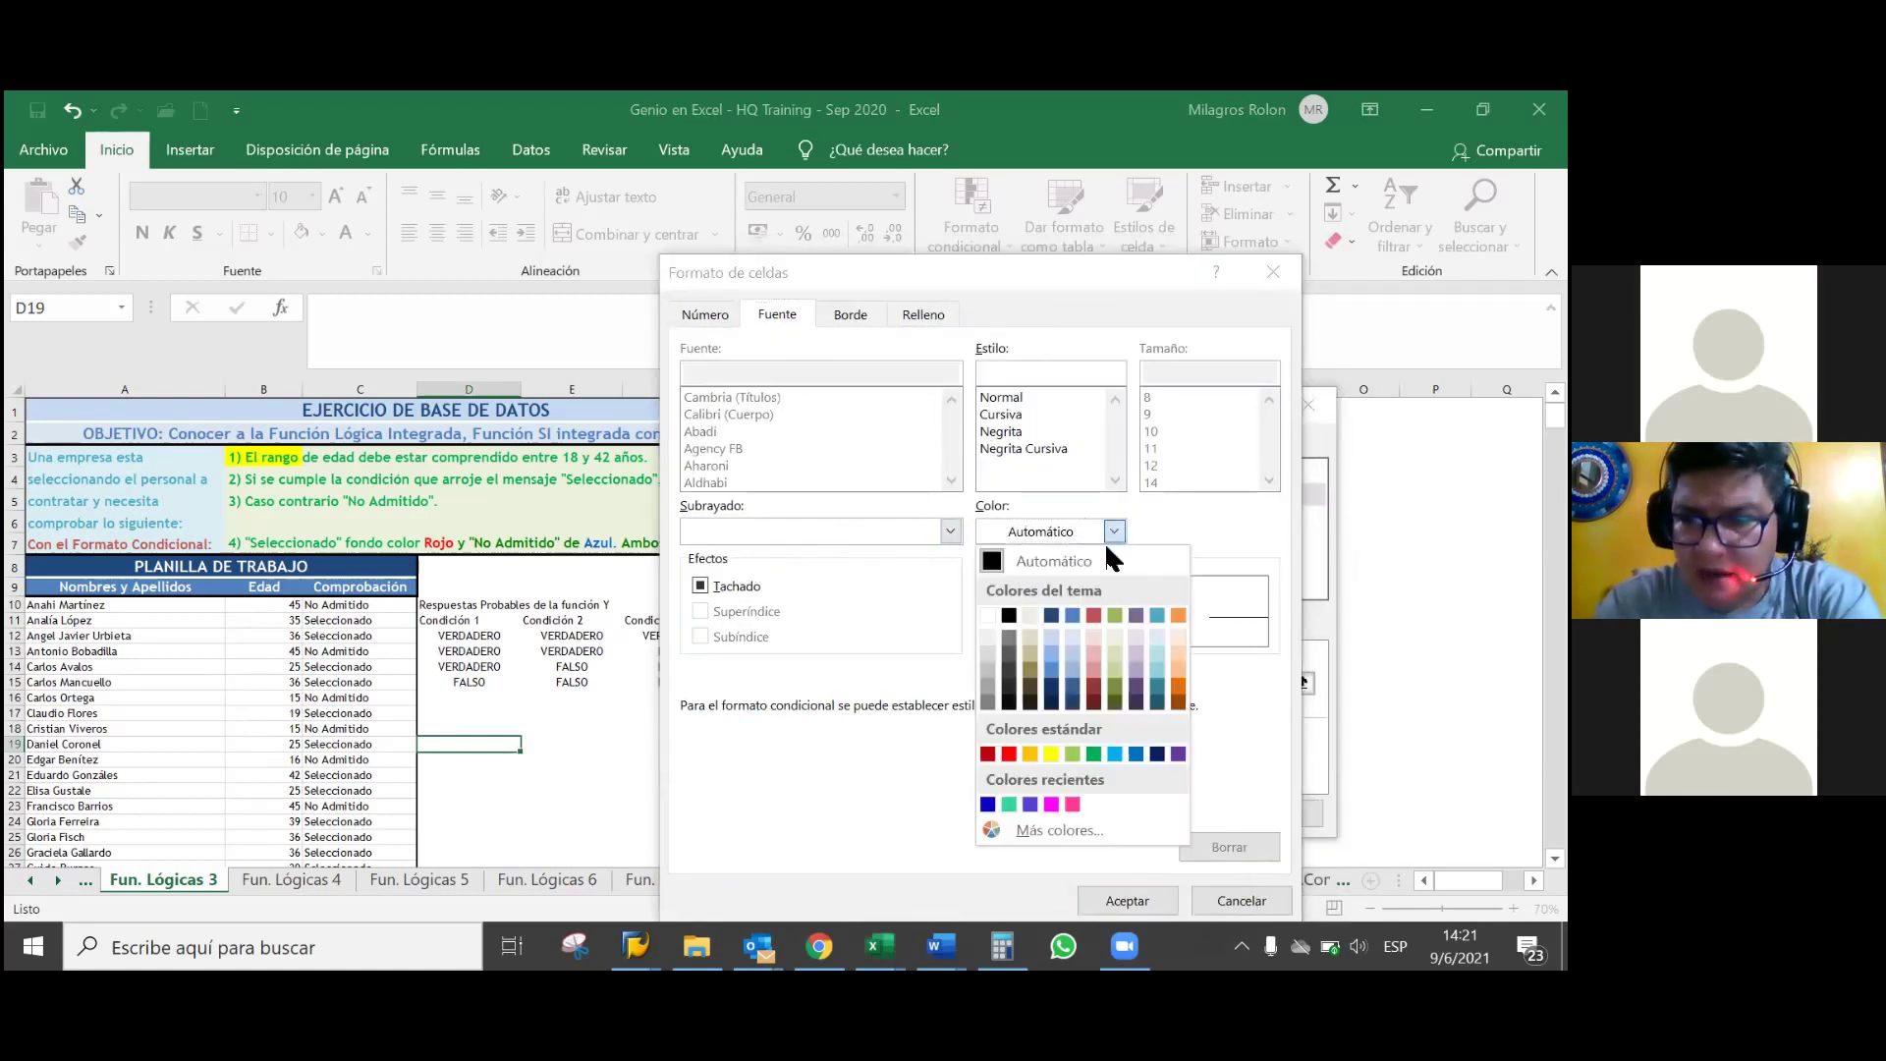
{"action": "left_click", "coordinate": [994, 612]}
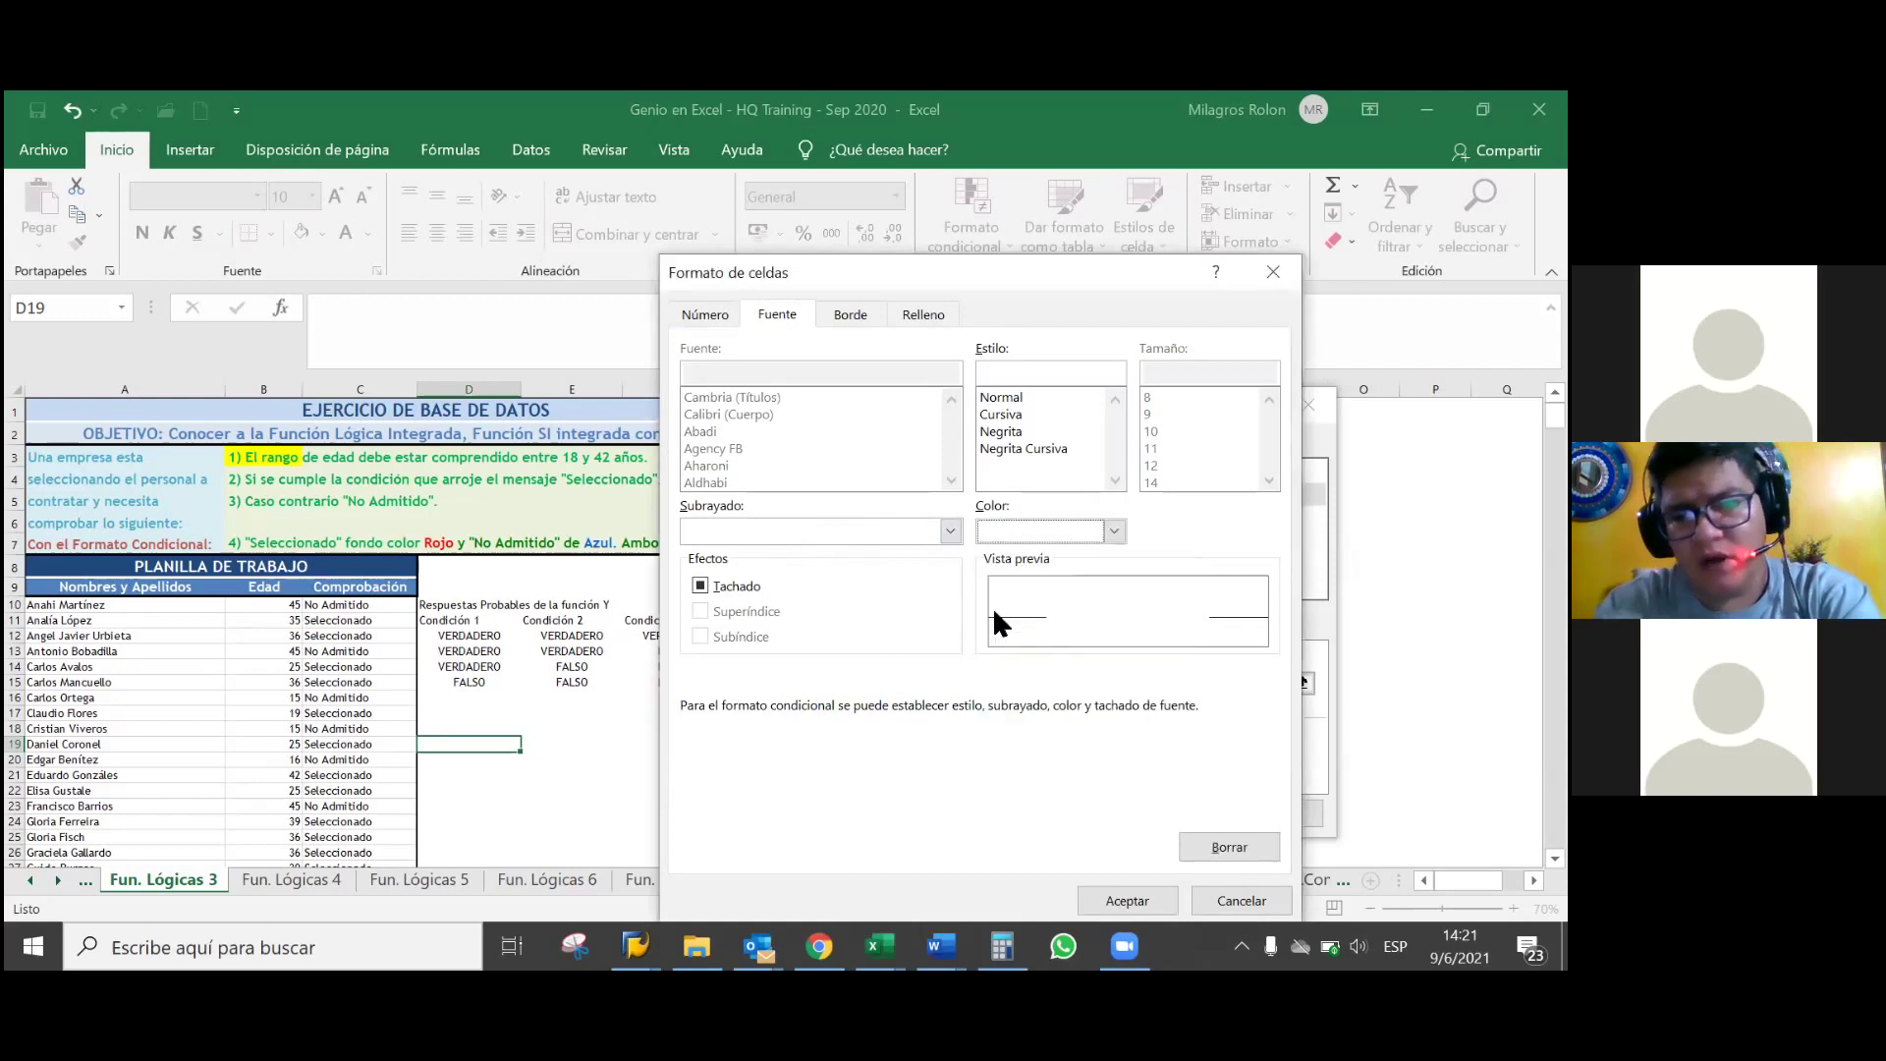
{"action": "left_click", "coordinate": [1138, 891]}
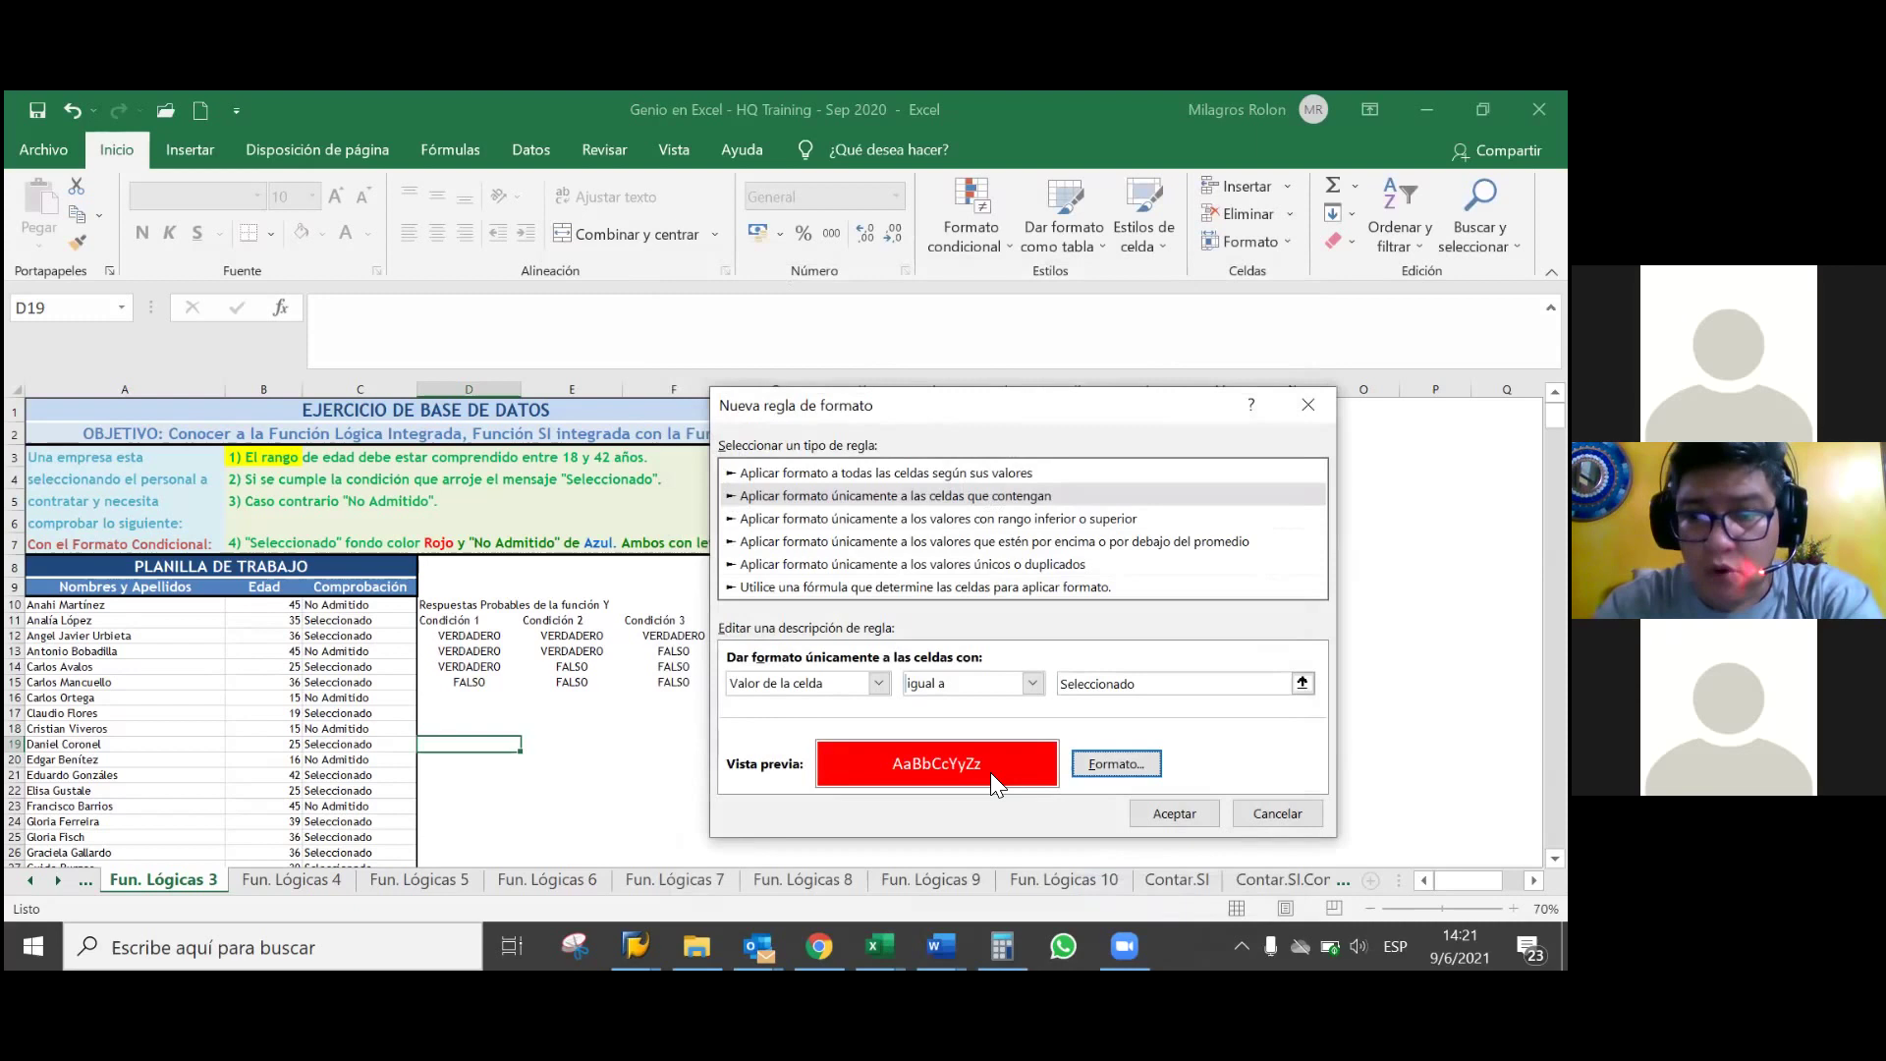
{"action": "left_click", "coordinate": [1155, 814]}
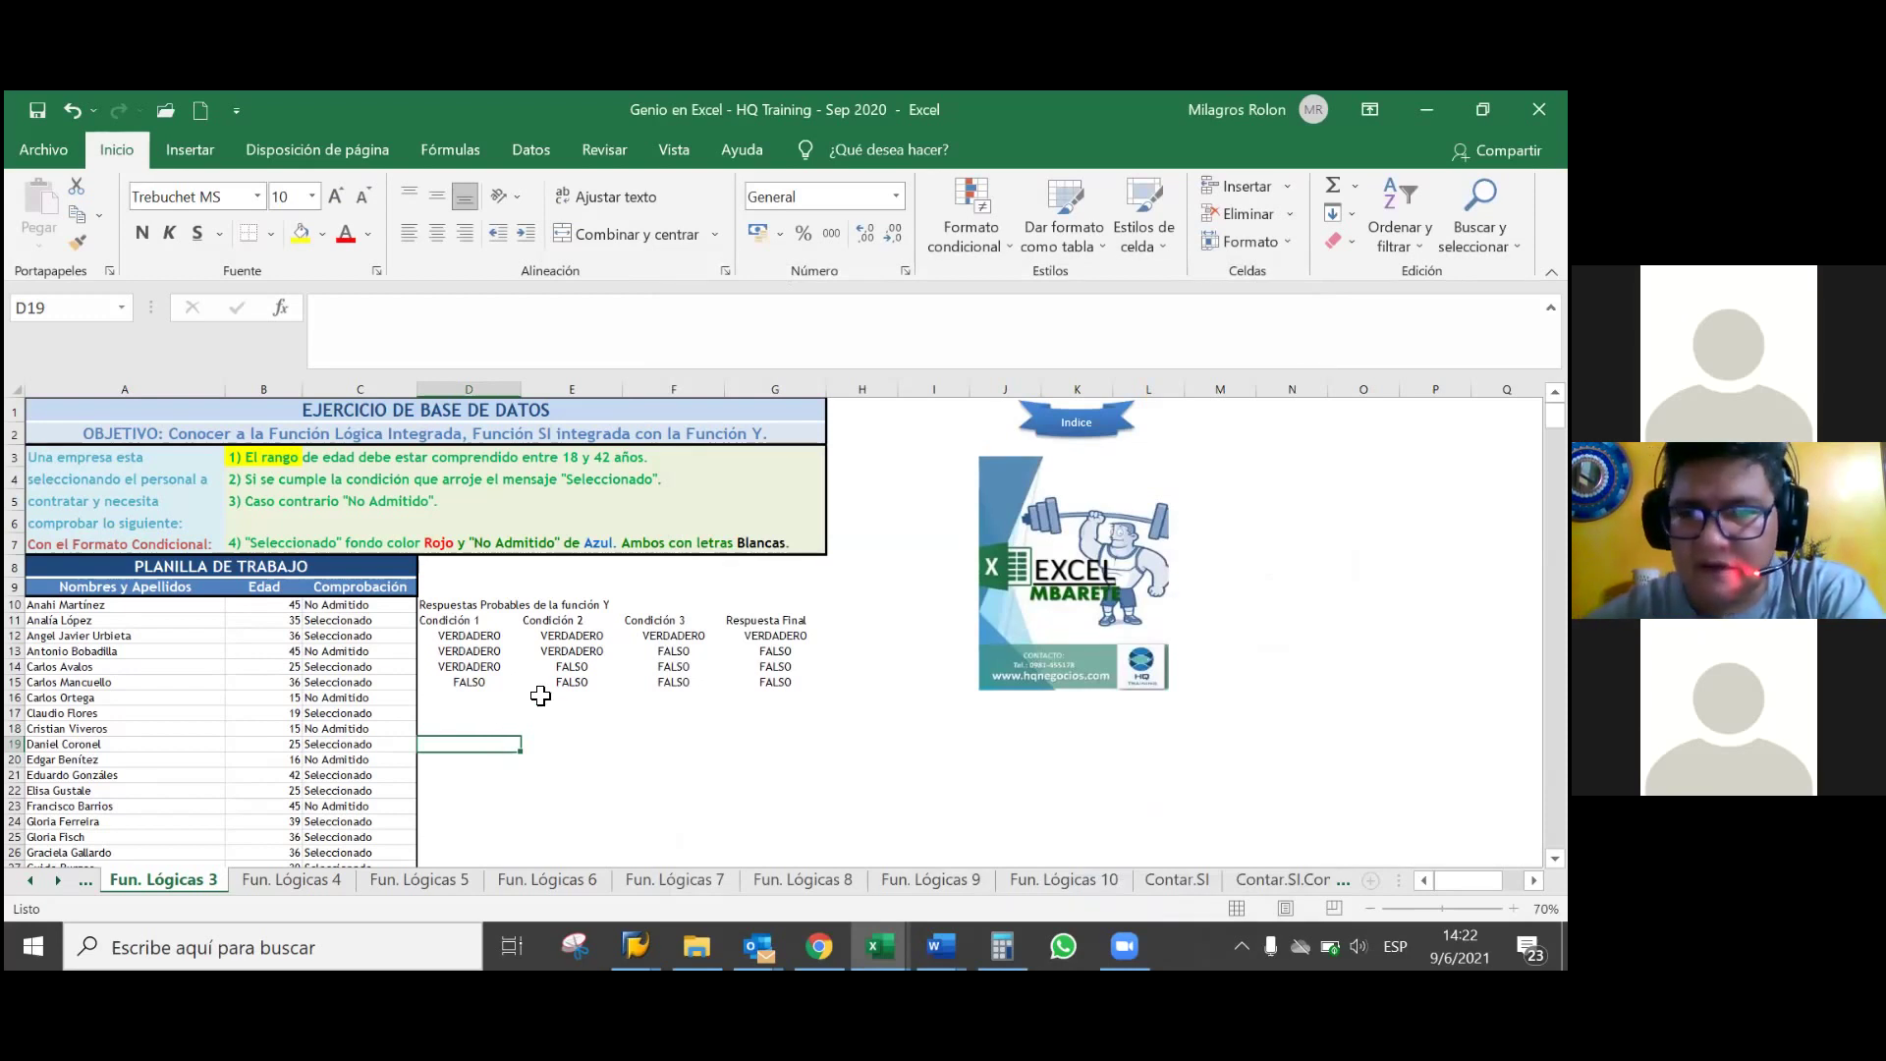
- In the conditional formatting rules manager, change the Seleccionado rule's applied range to =$C$10:$C$61
{"action": "left_click", "coordinate": [968, 204]}
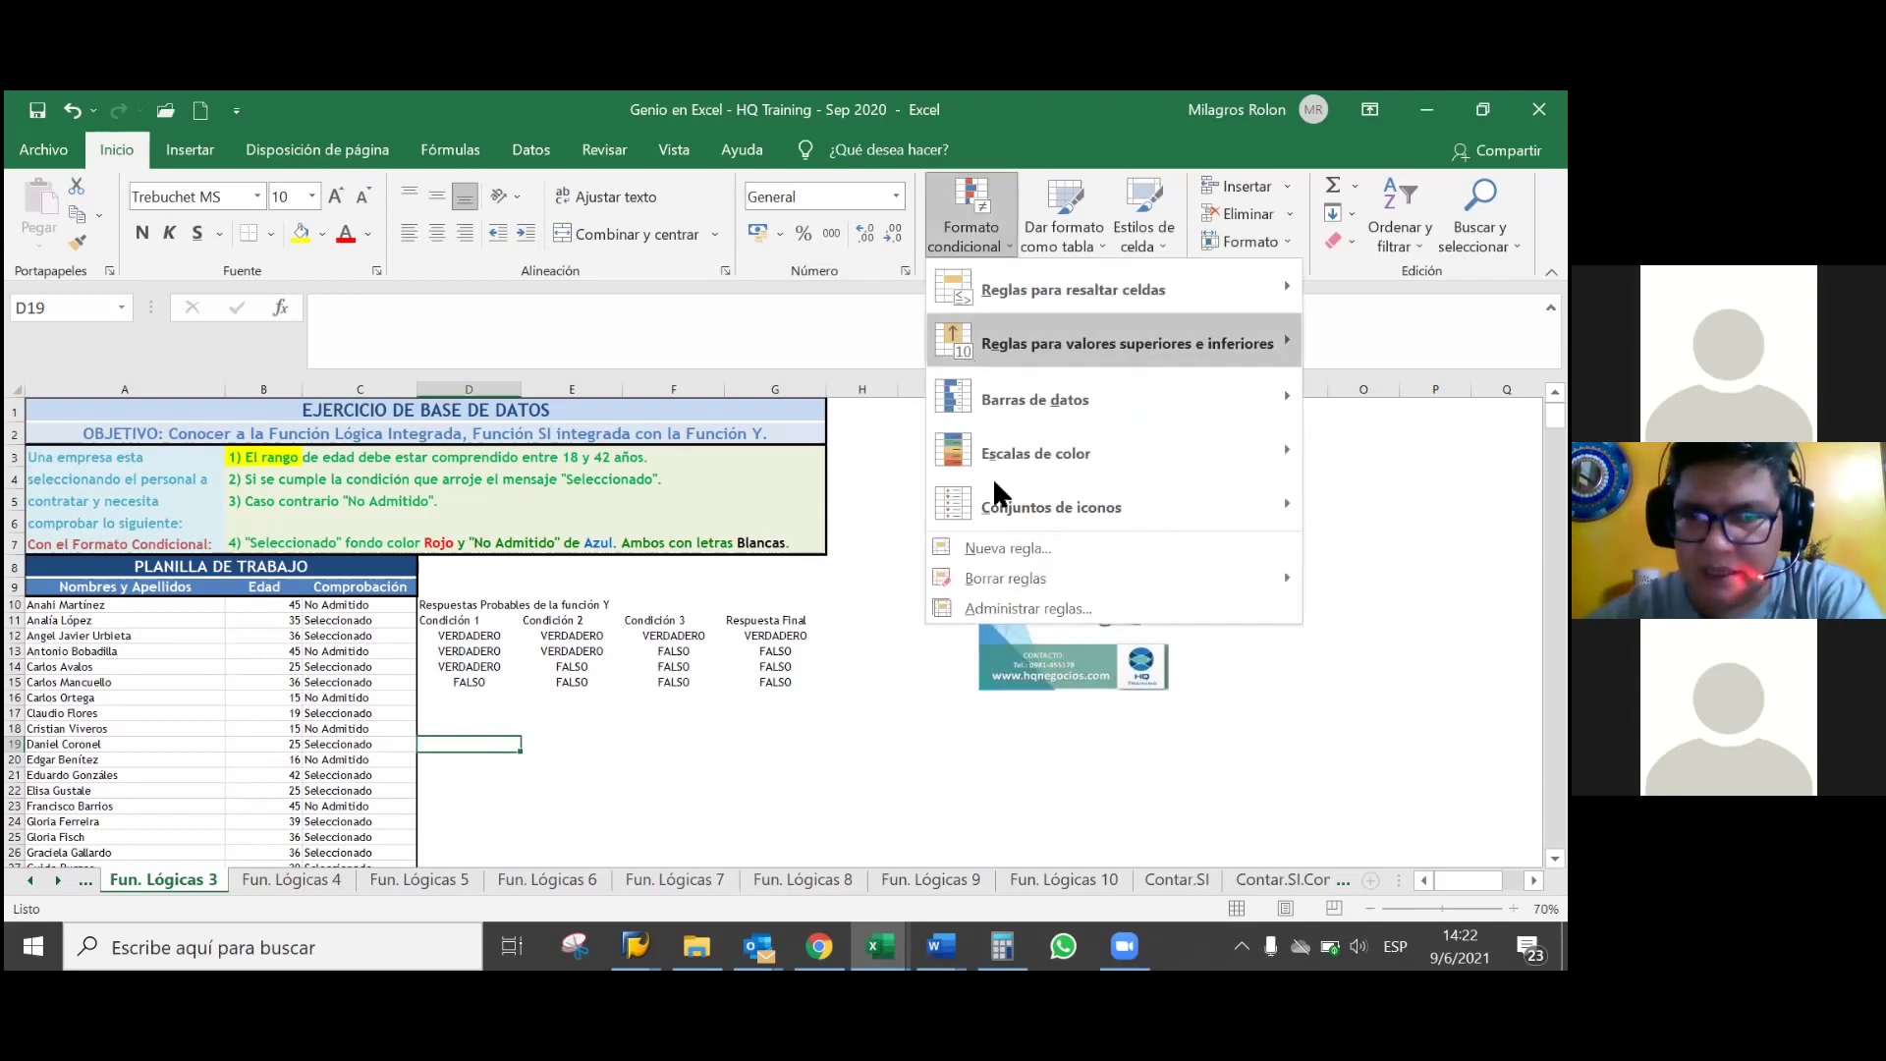
{"action": "left_click", "coordinate": [985, 609]}
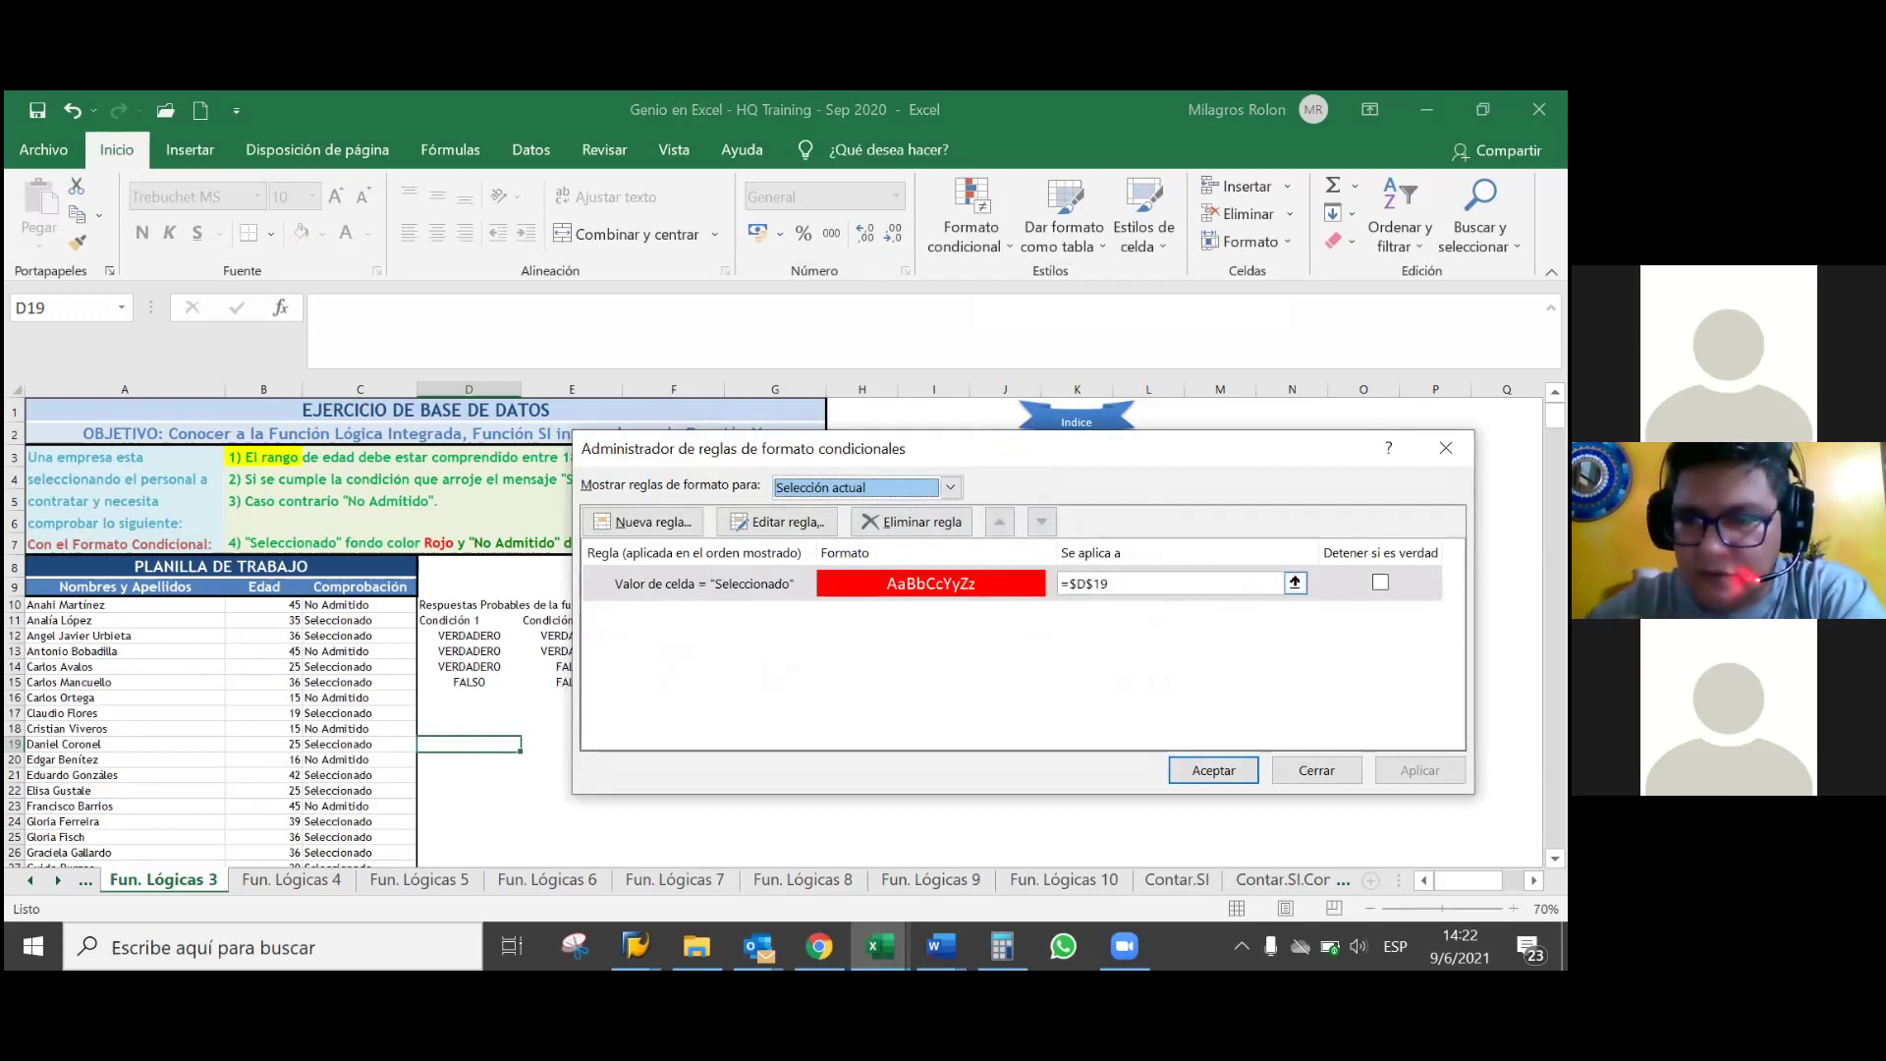
{"action": "left_click", "coordinate": [1295, 583]}
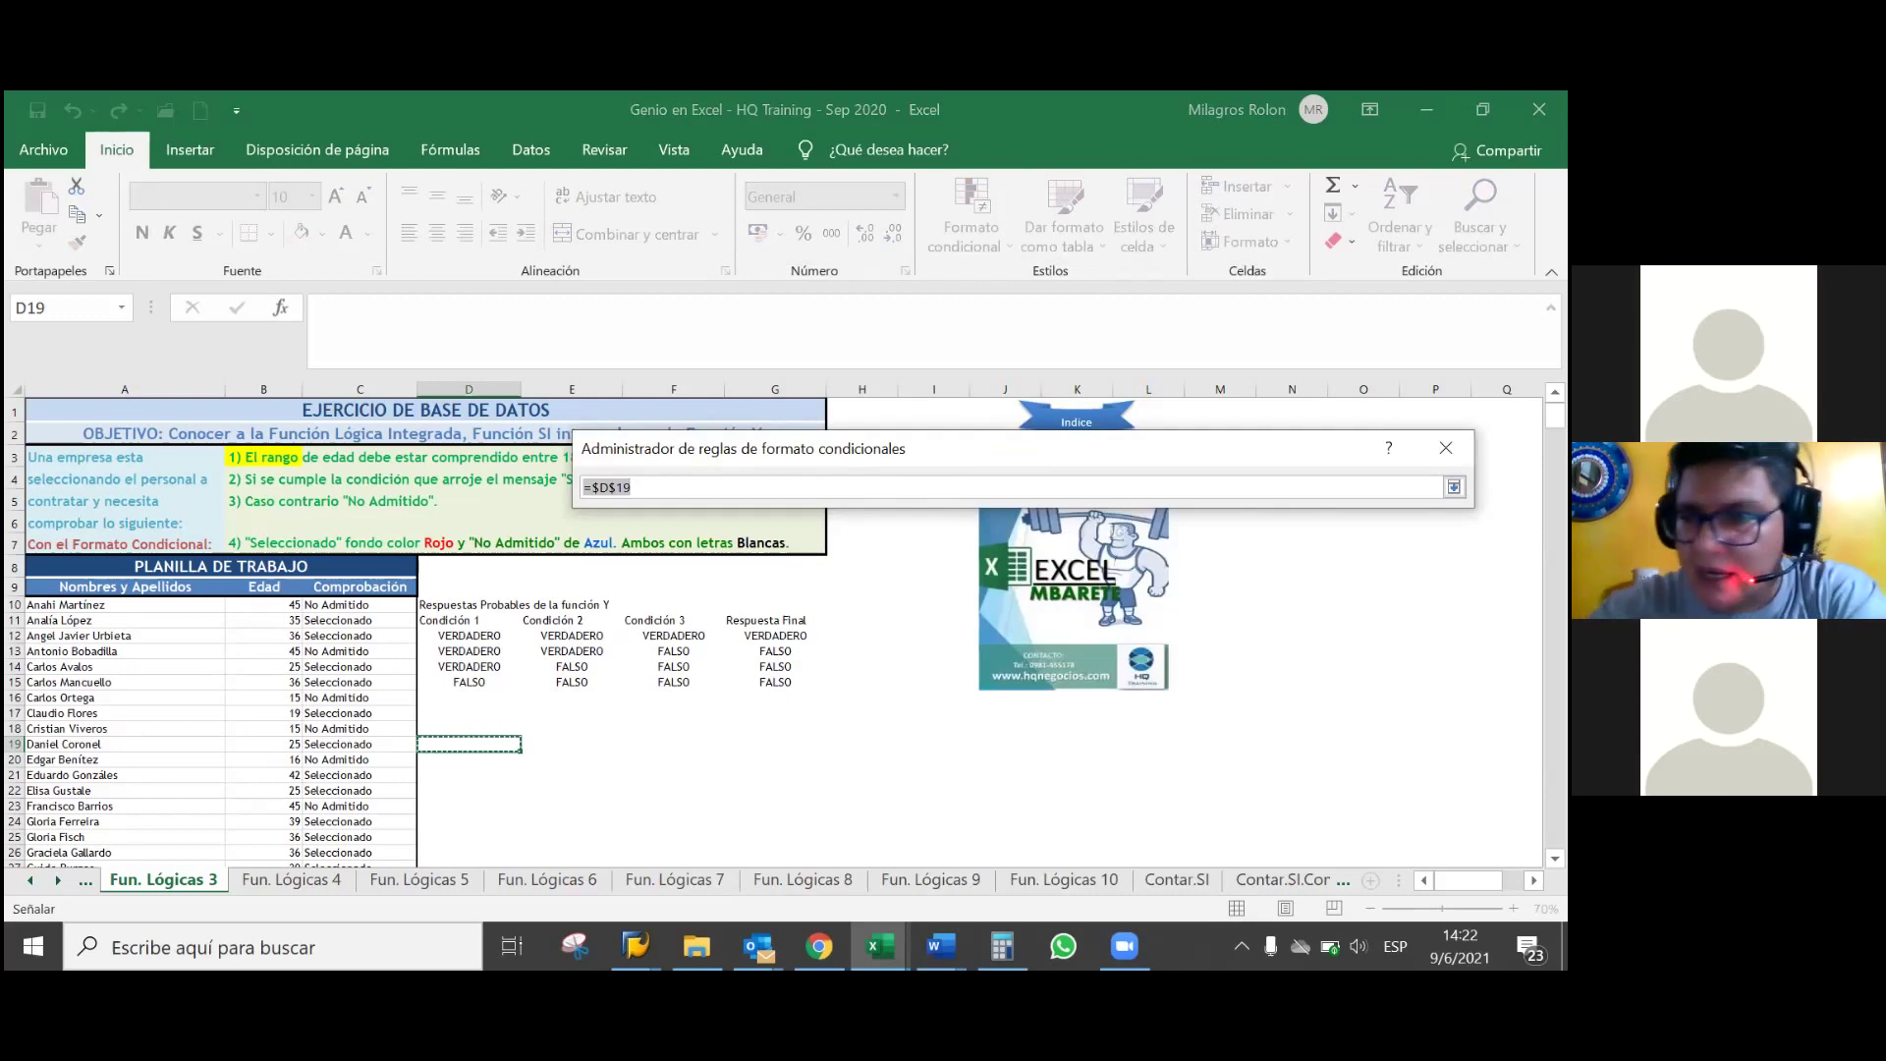
{"action": "key", "text": "BackSpace"}
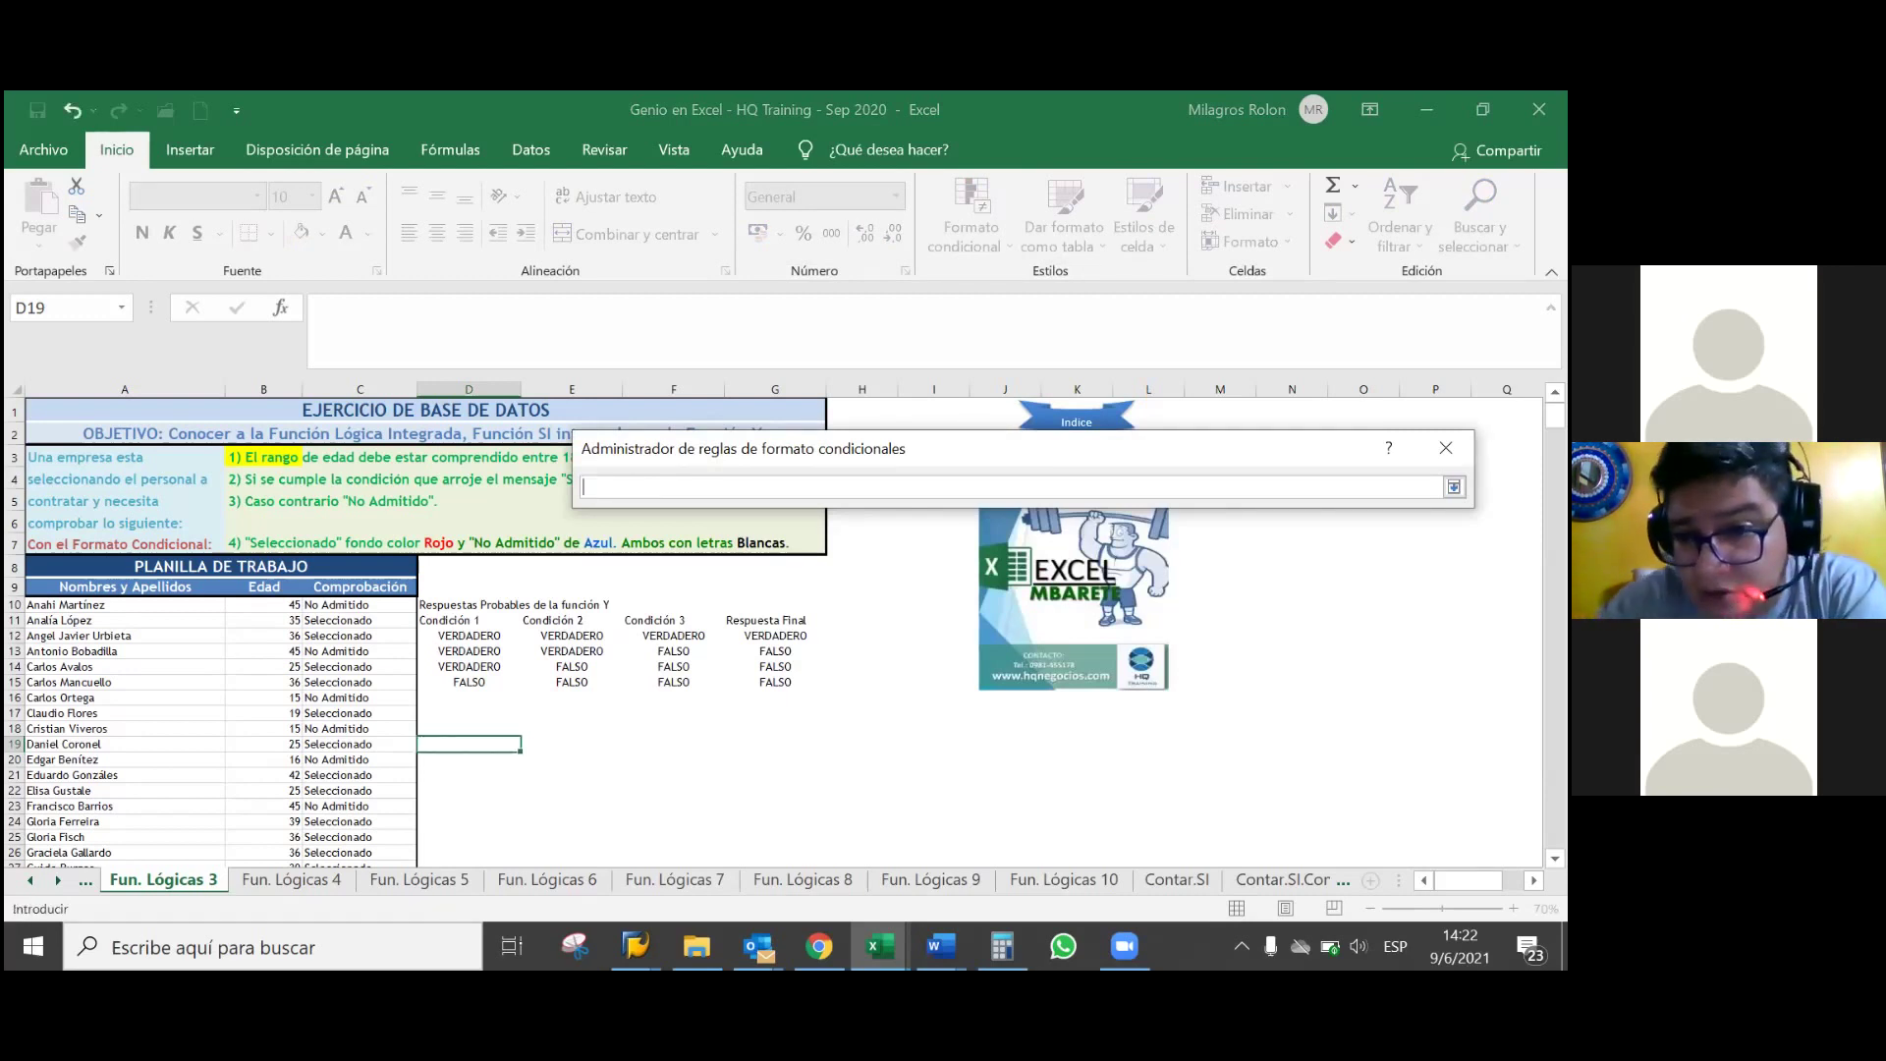
{"action": "left_click_drag", "start_coordinate": [351, 606], "coordinate": [355, 618]}
{"action": "left_click_drag", "start_coordinate": [365, 695], "coordinate": [351, 829]}
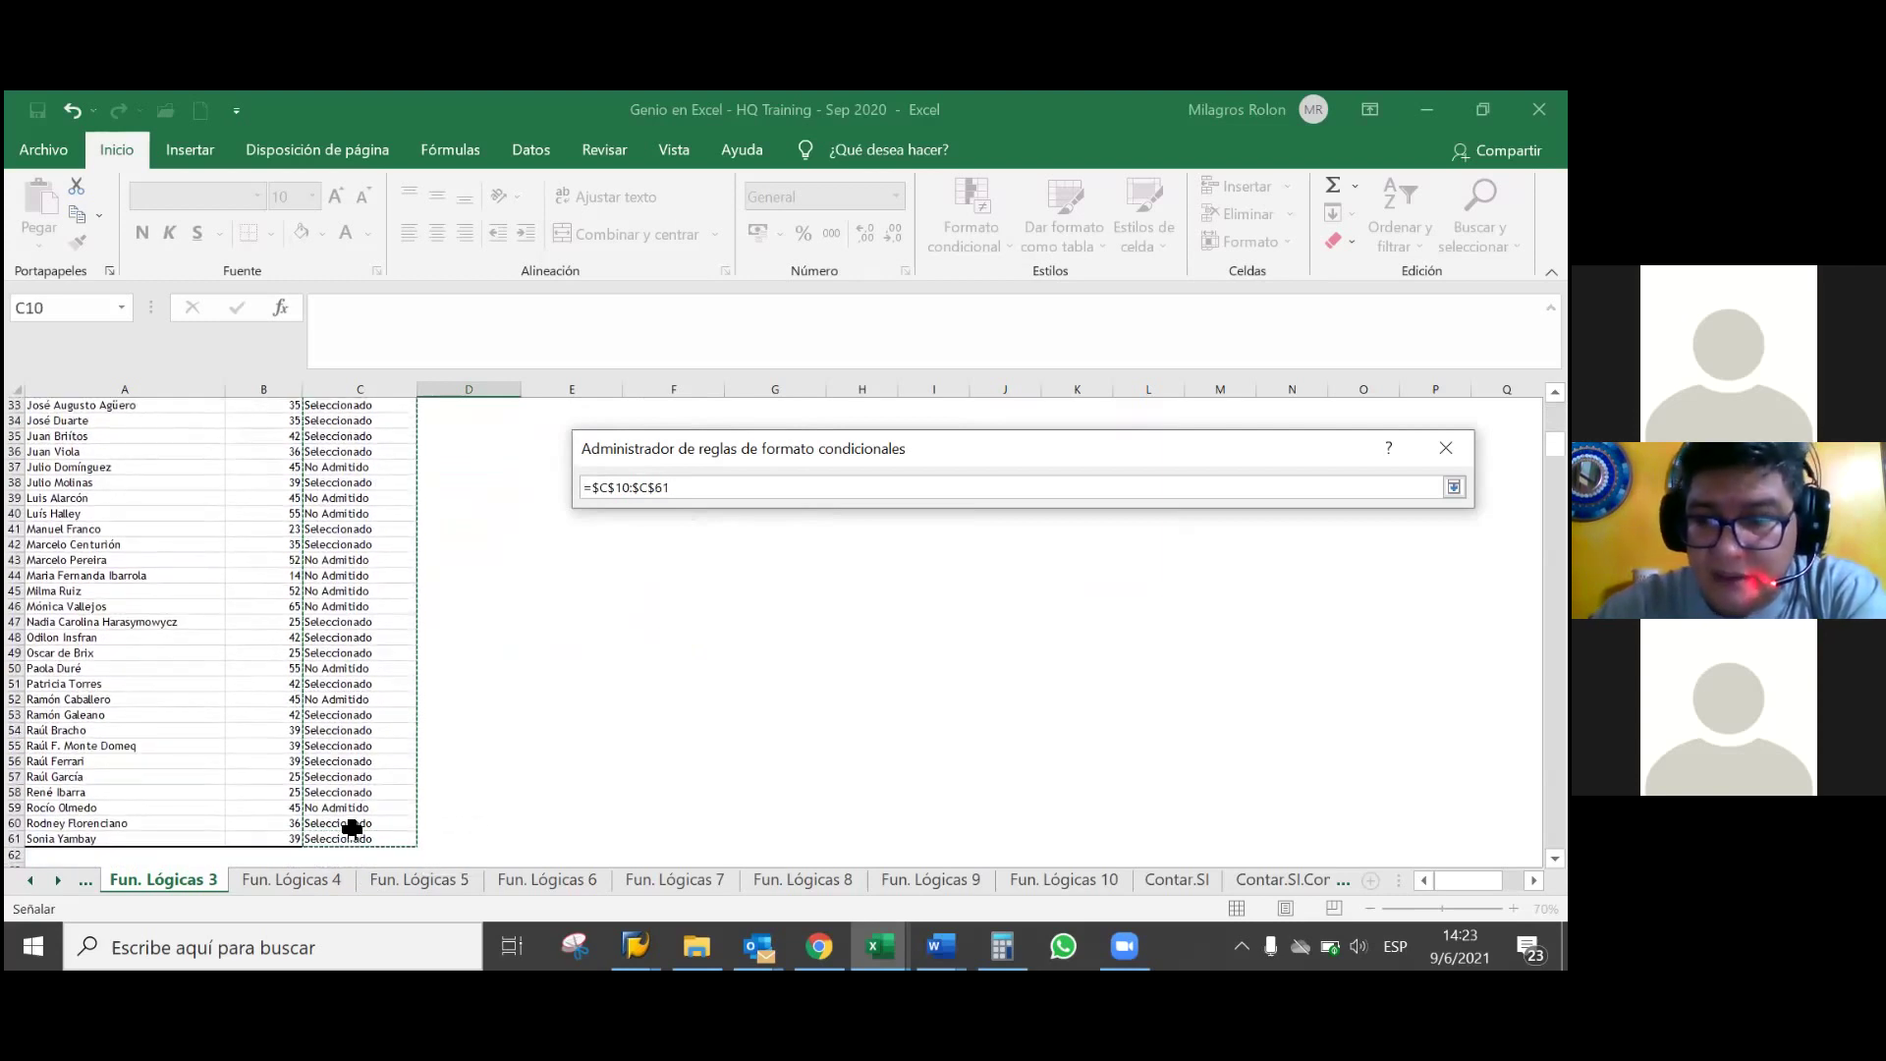
{"action": "key", "text": "Return"}
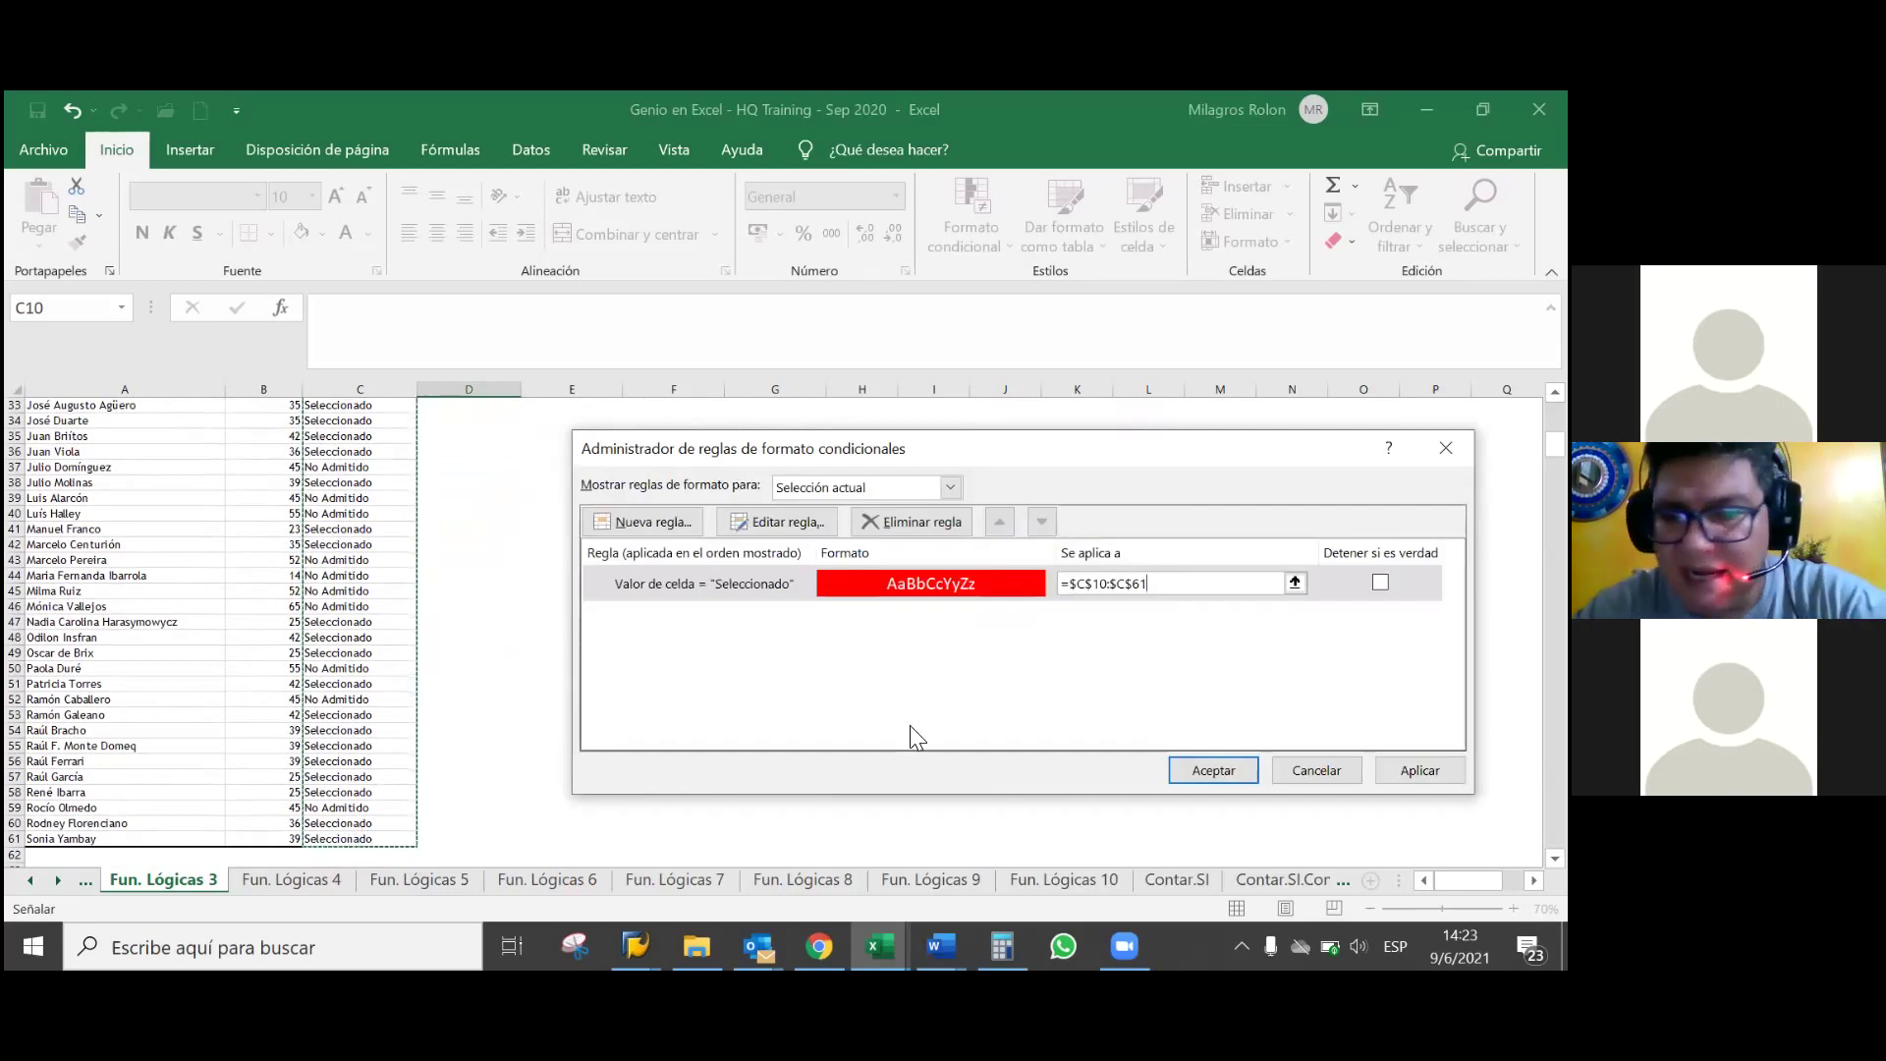
- Apply the Seleccionado rule to its new range and close the conditional formatting rules manager
{"action": "left_click", "coordinate": [1420, 770]}
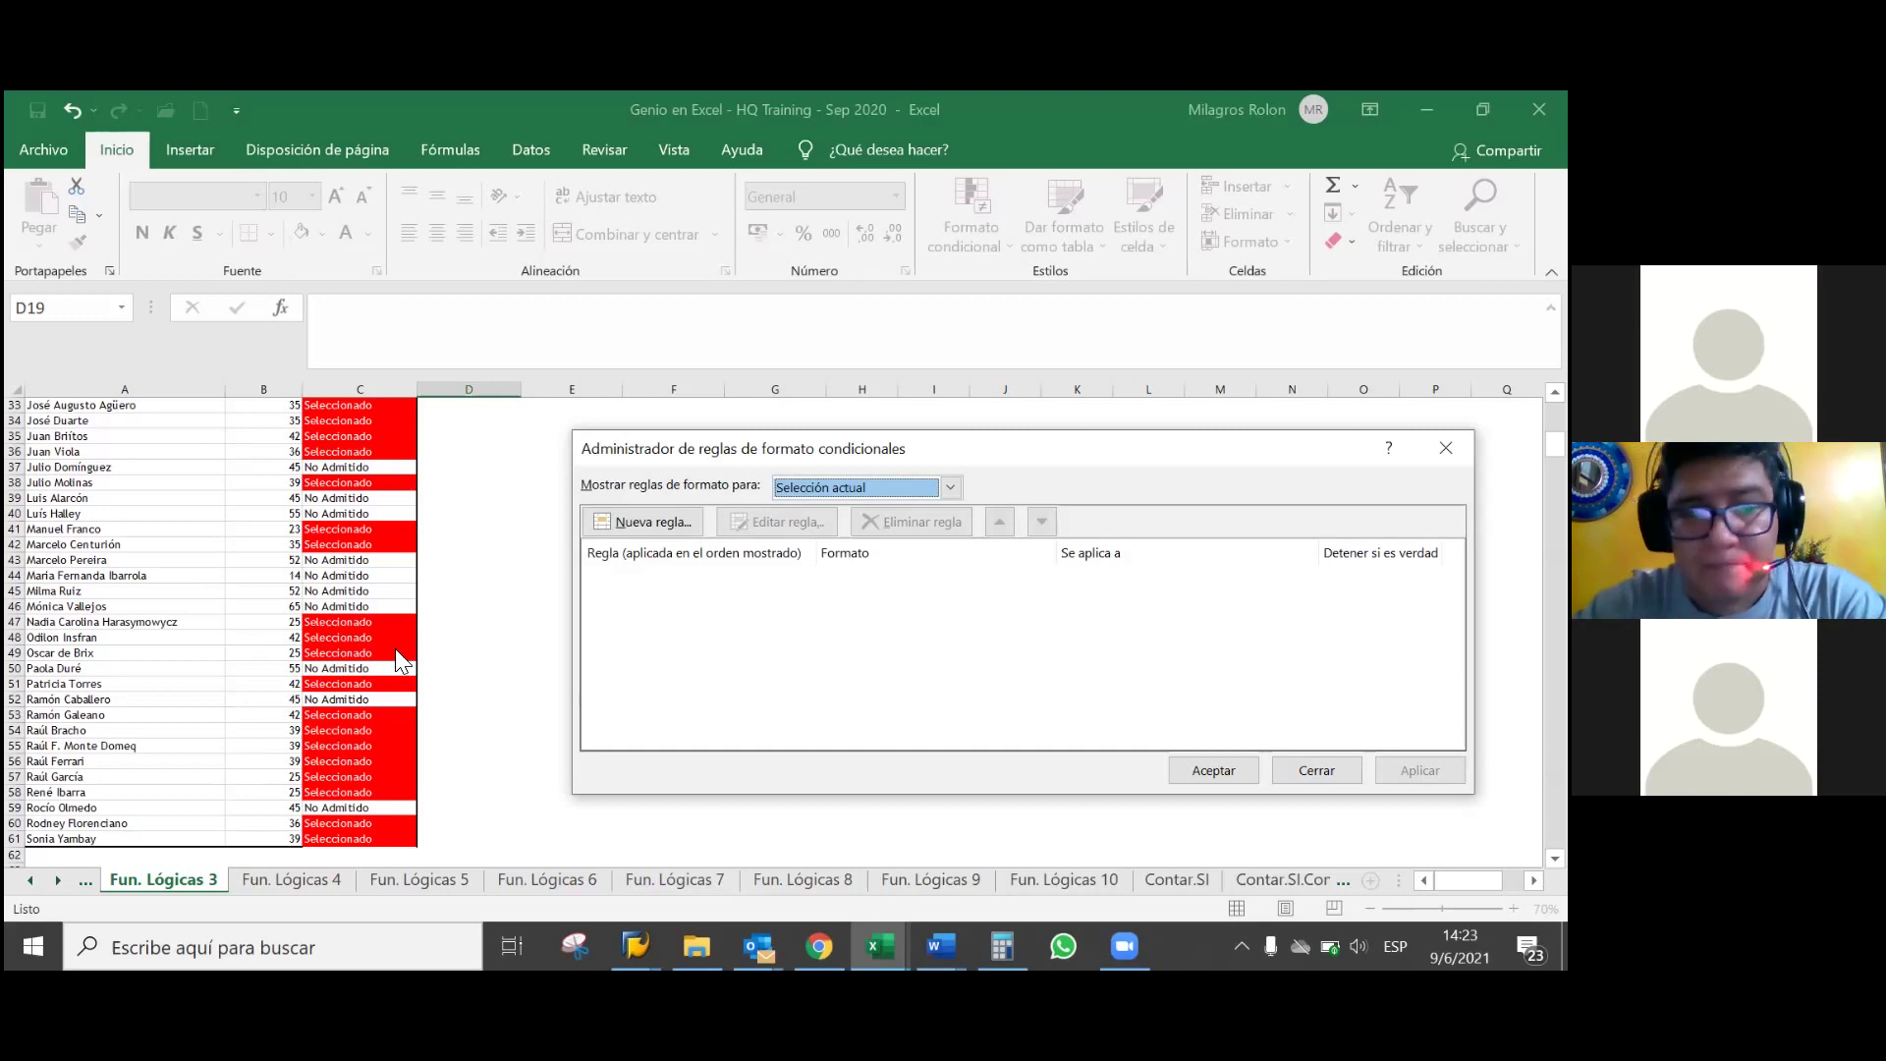
{"action": "left_click", "coordinate": [1224, 774]}
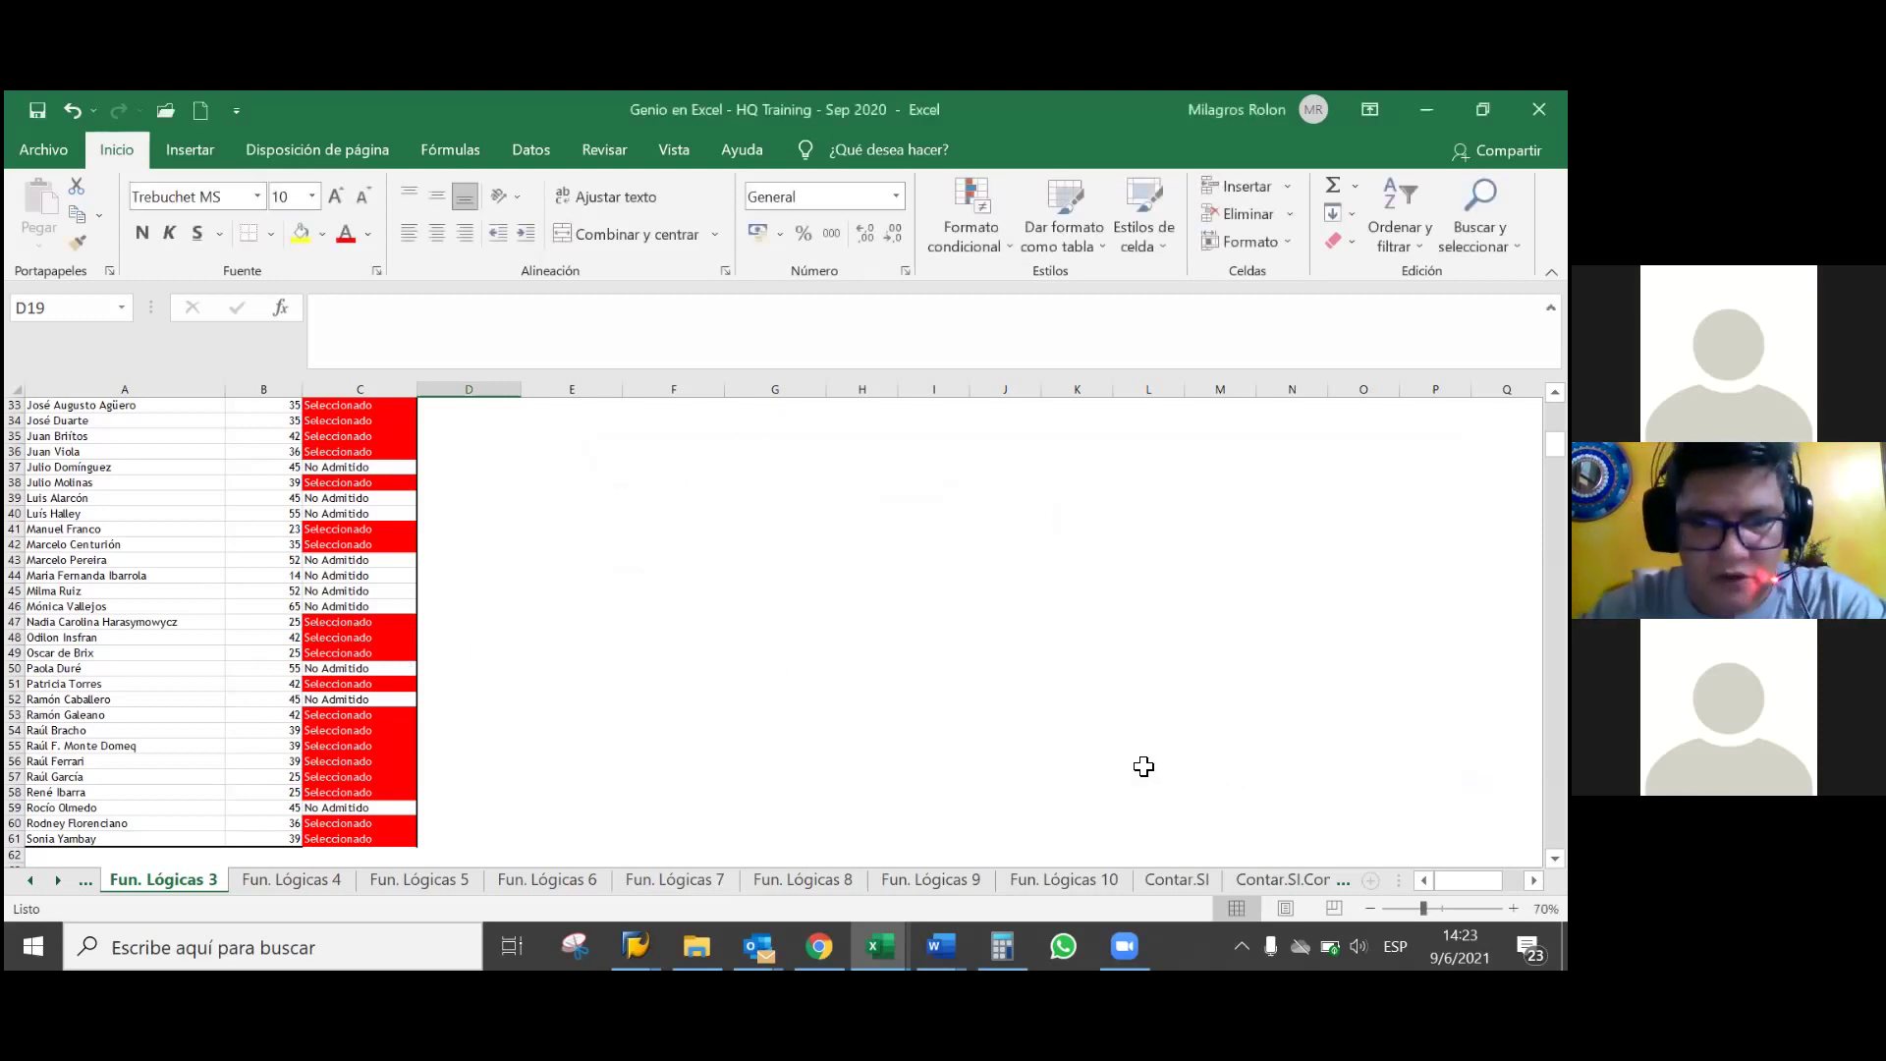
- Start another conditional formatting rule for only cells that contain a value, using the condition "igual a"
{"action": "left_click_drag", "start_coordinate": [1554, 444], "coordinate": [1554, 413]}
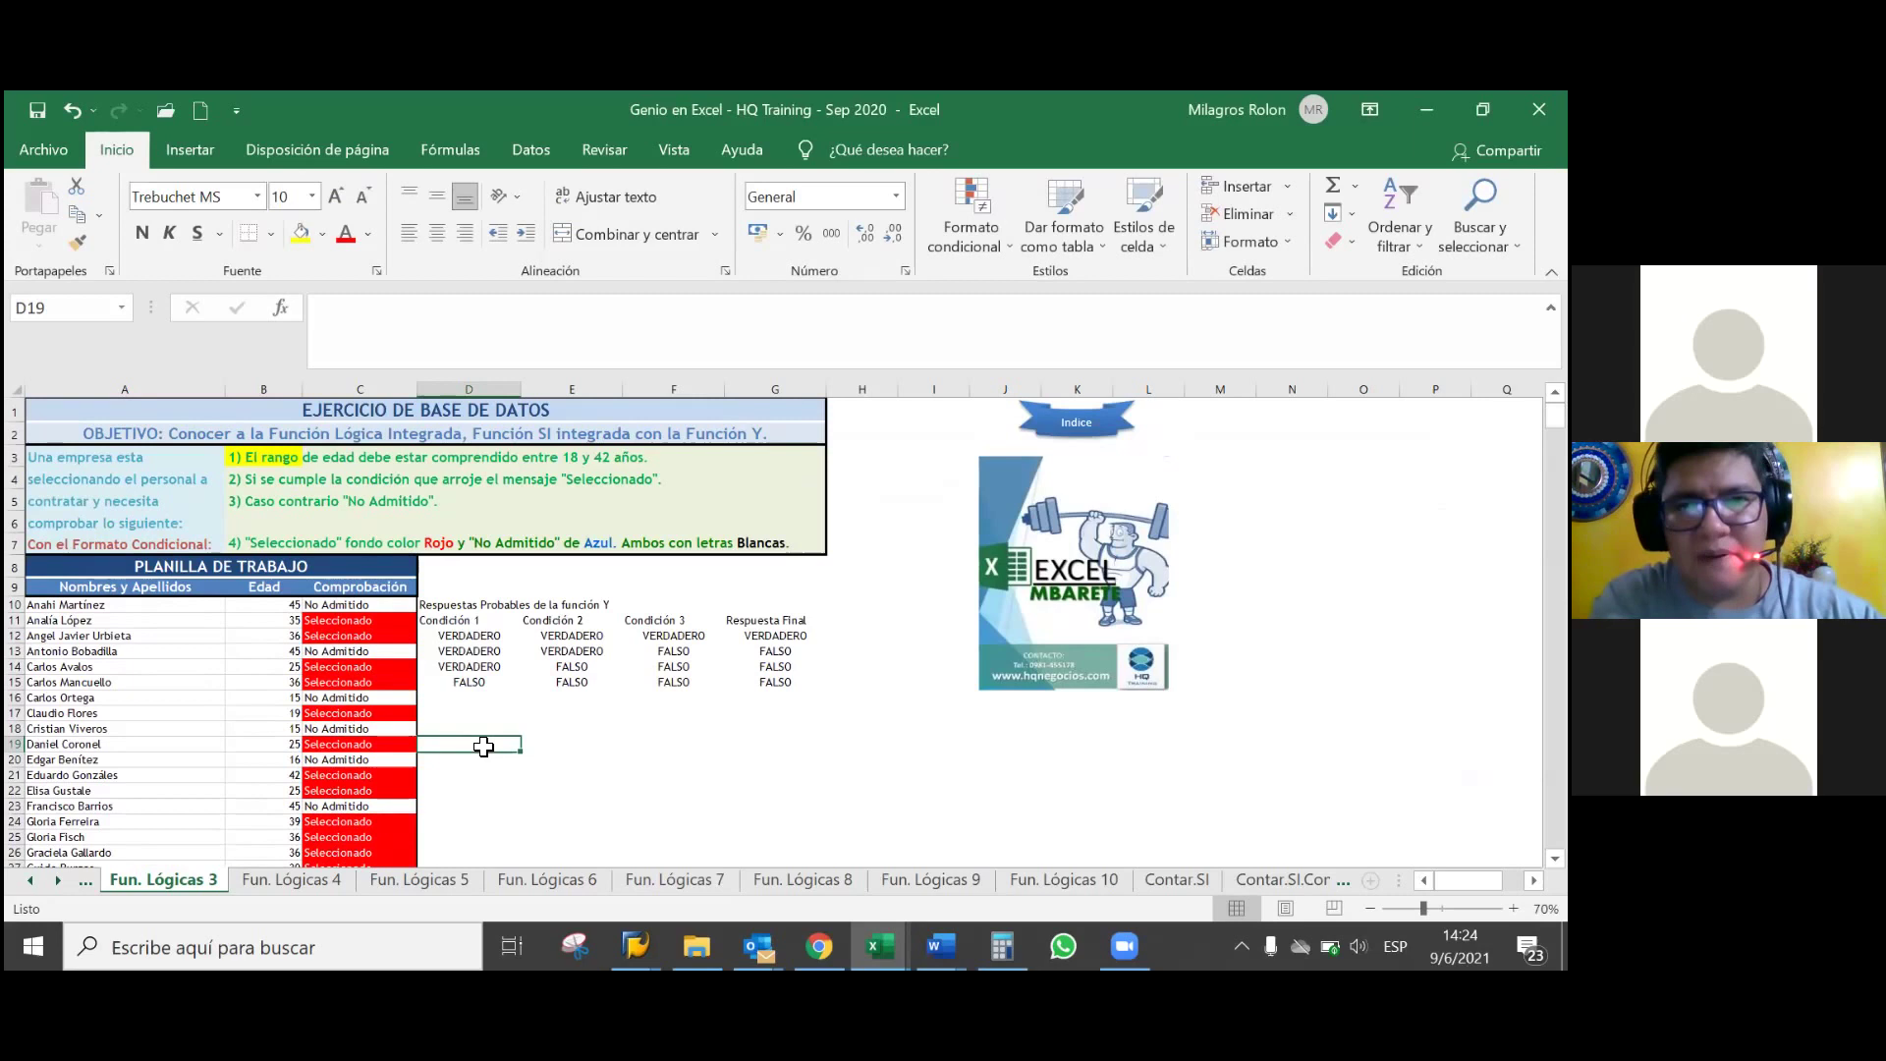
{"action": "left_click", "coordinate": [949, 251]}
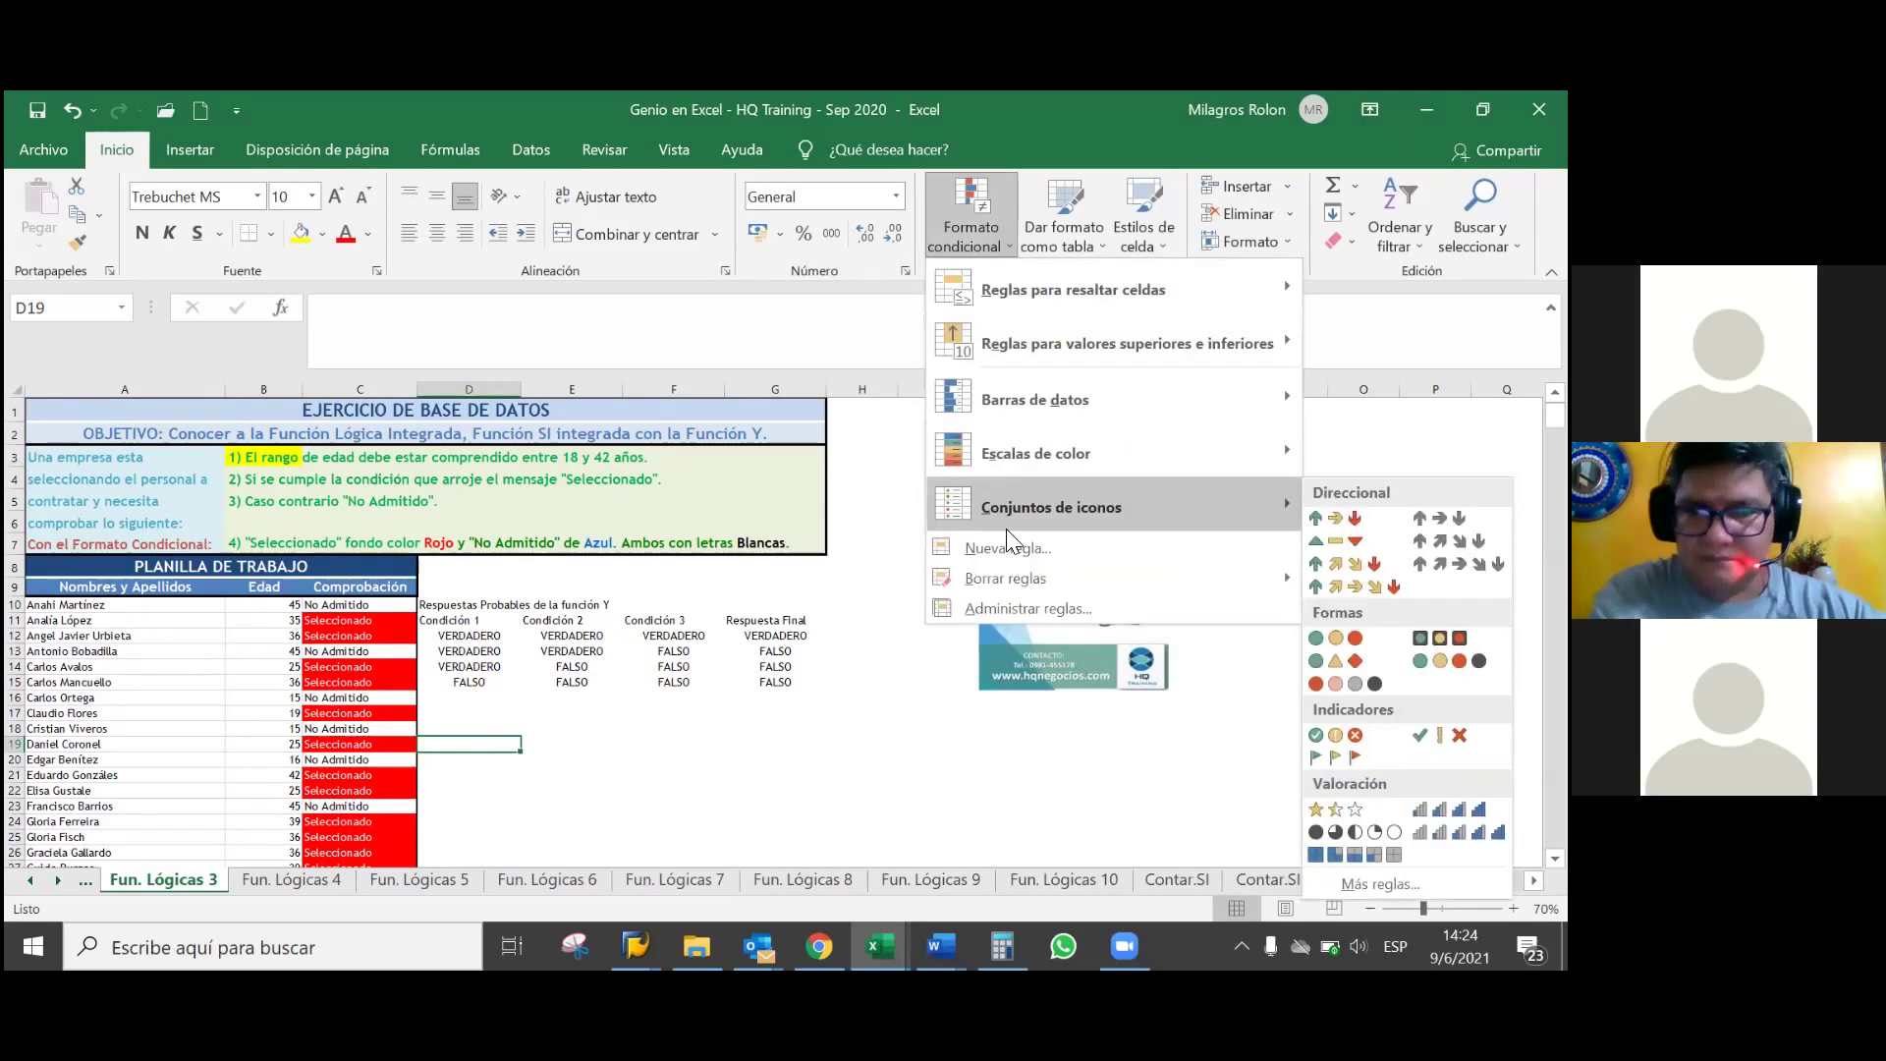
{"action": "left_click", "coordinate": [1010, 553]}
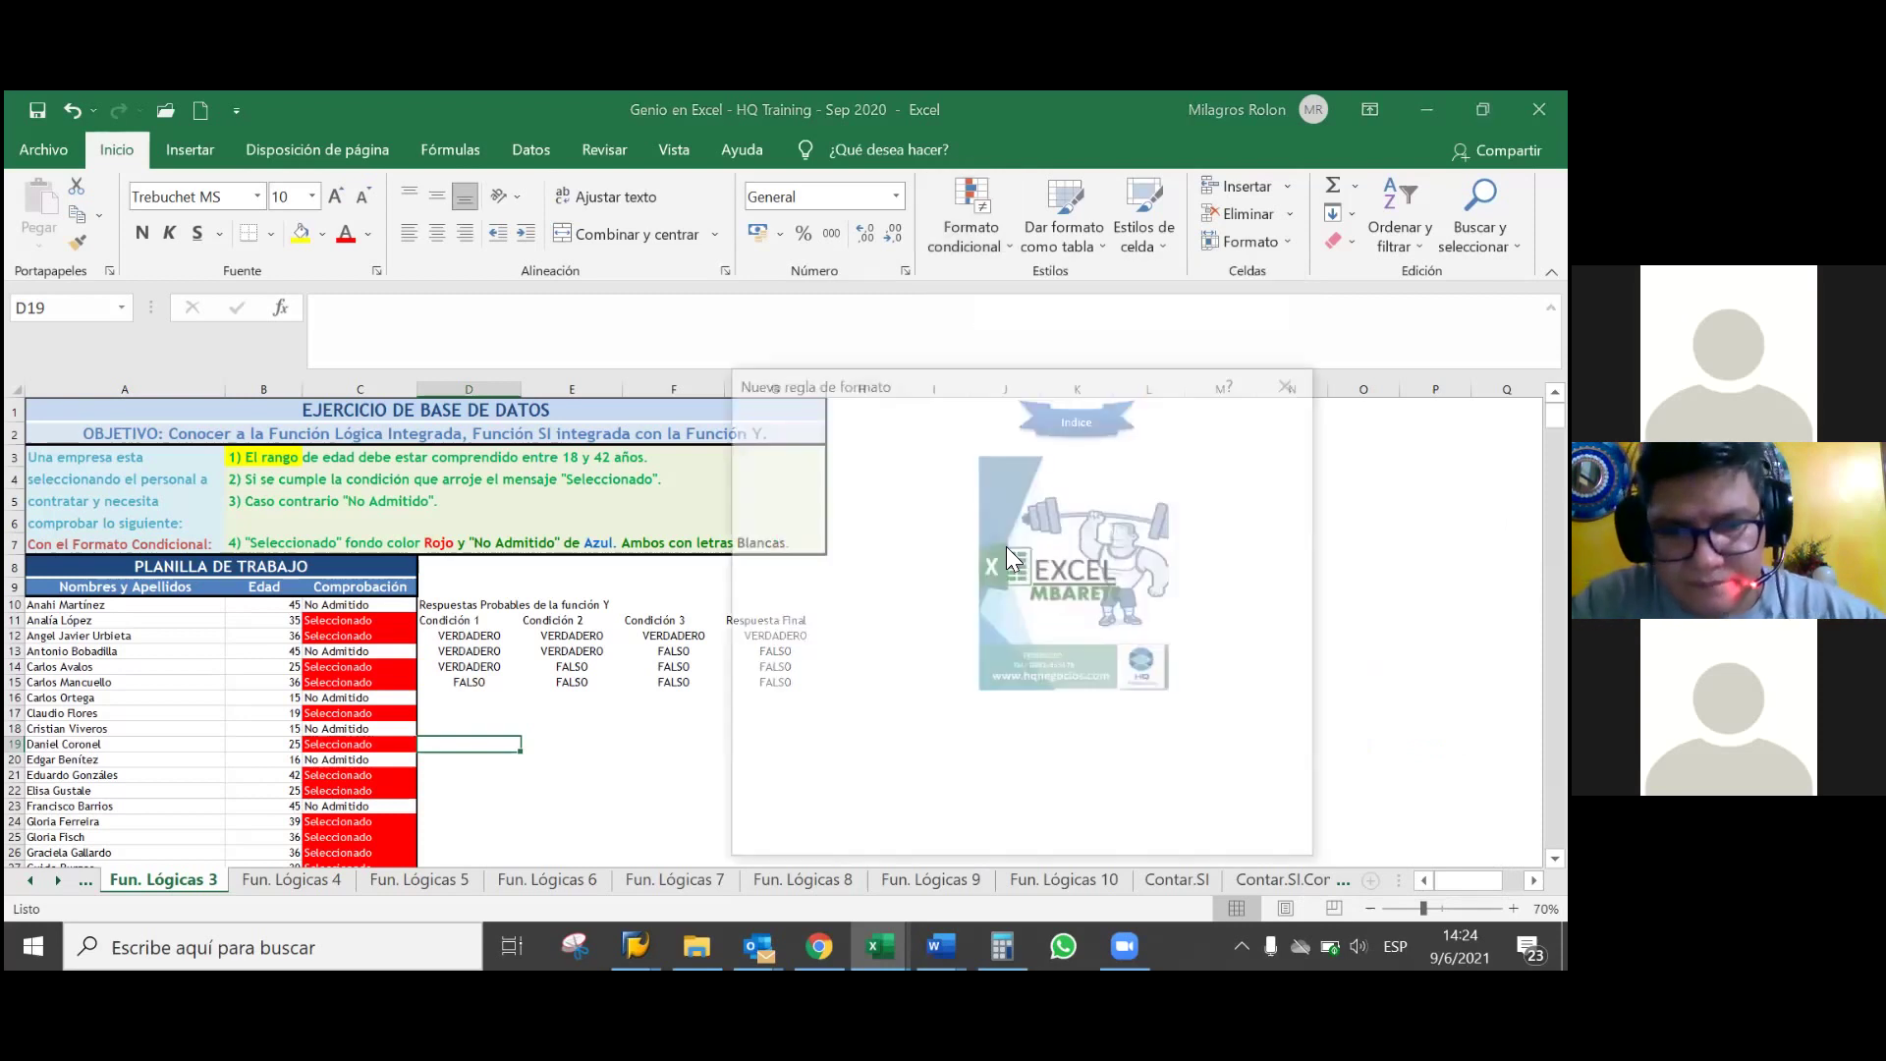
{"action": "left_click", "coordinate": [947, 467]}
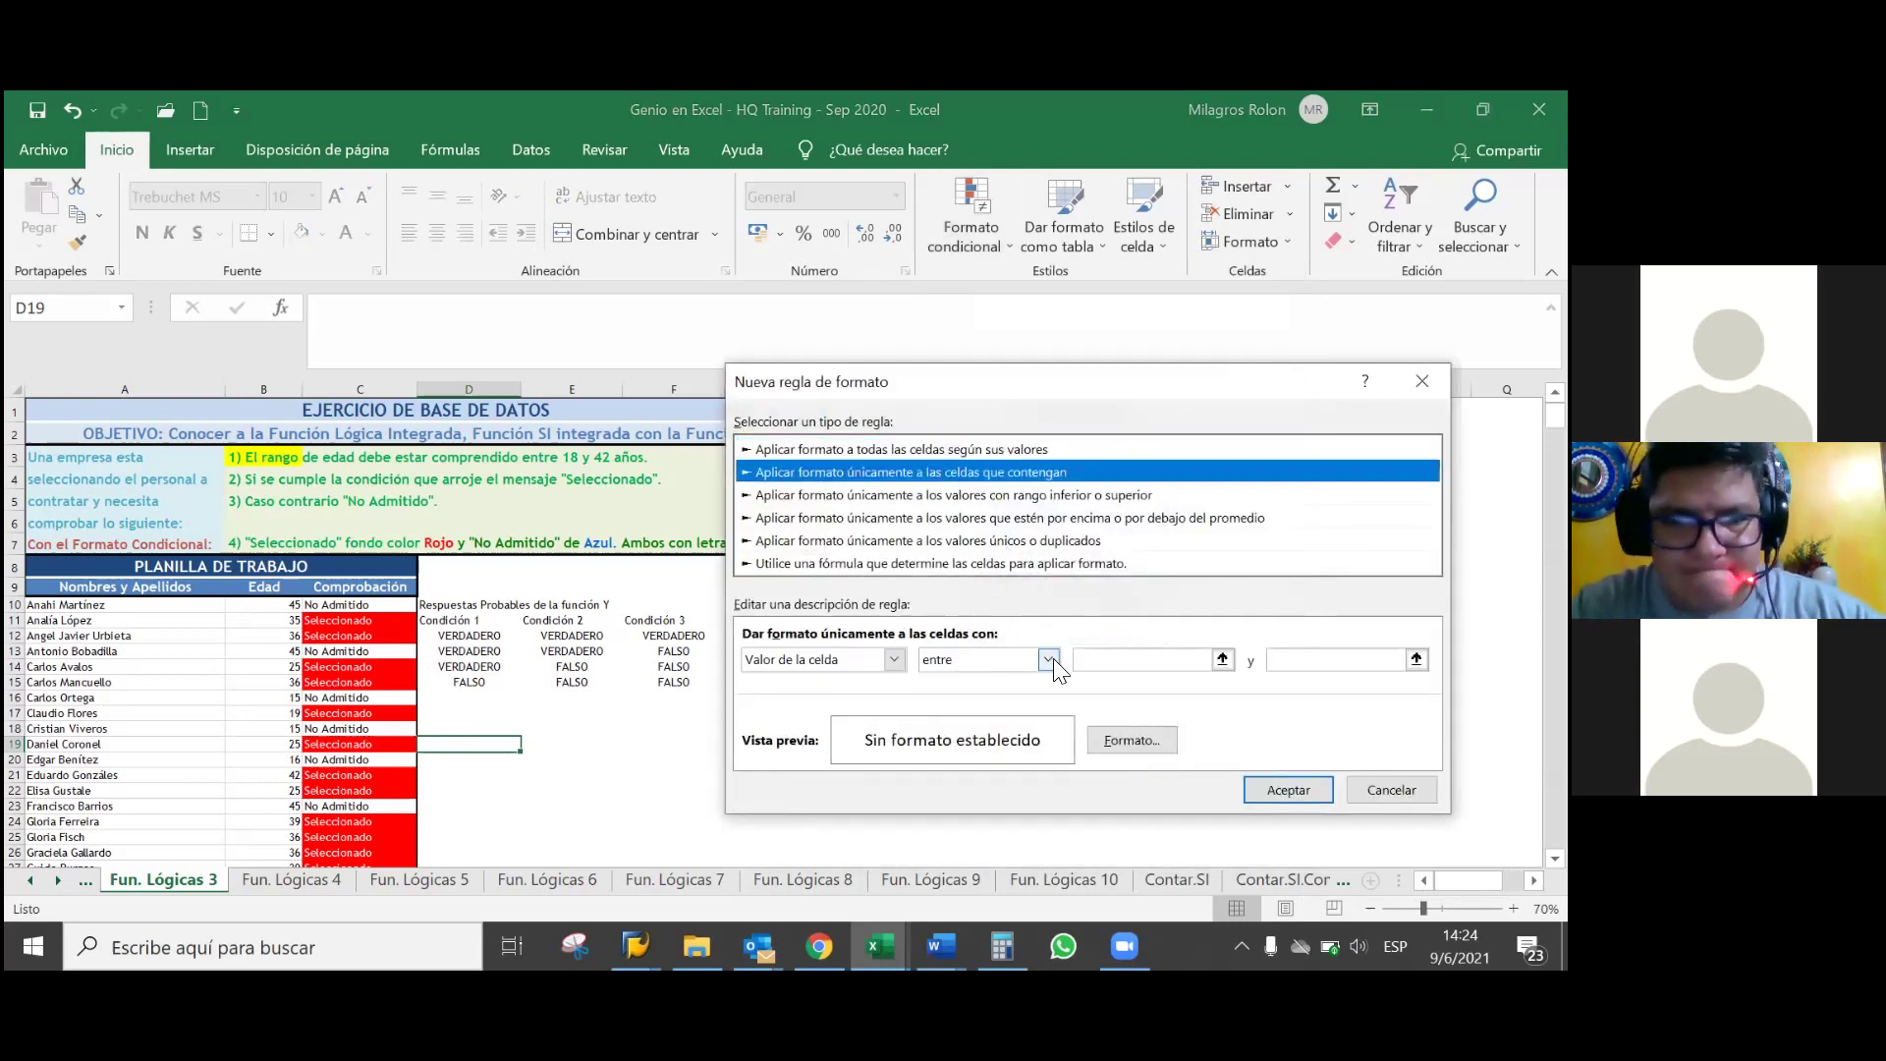
{"action": "left_click", "coordinate": [1050, 659]}
{"action": "left_click", "coordinate": [1024, 717]}
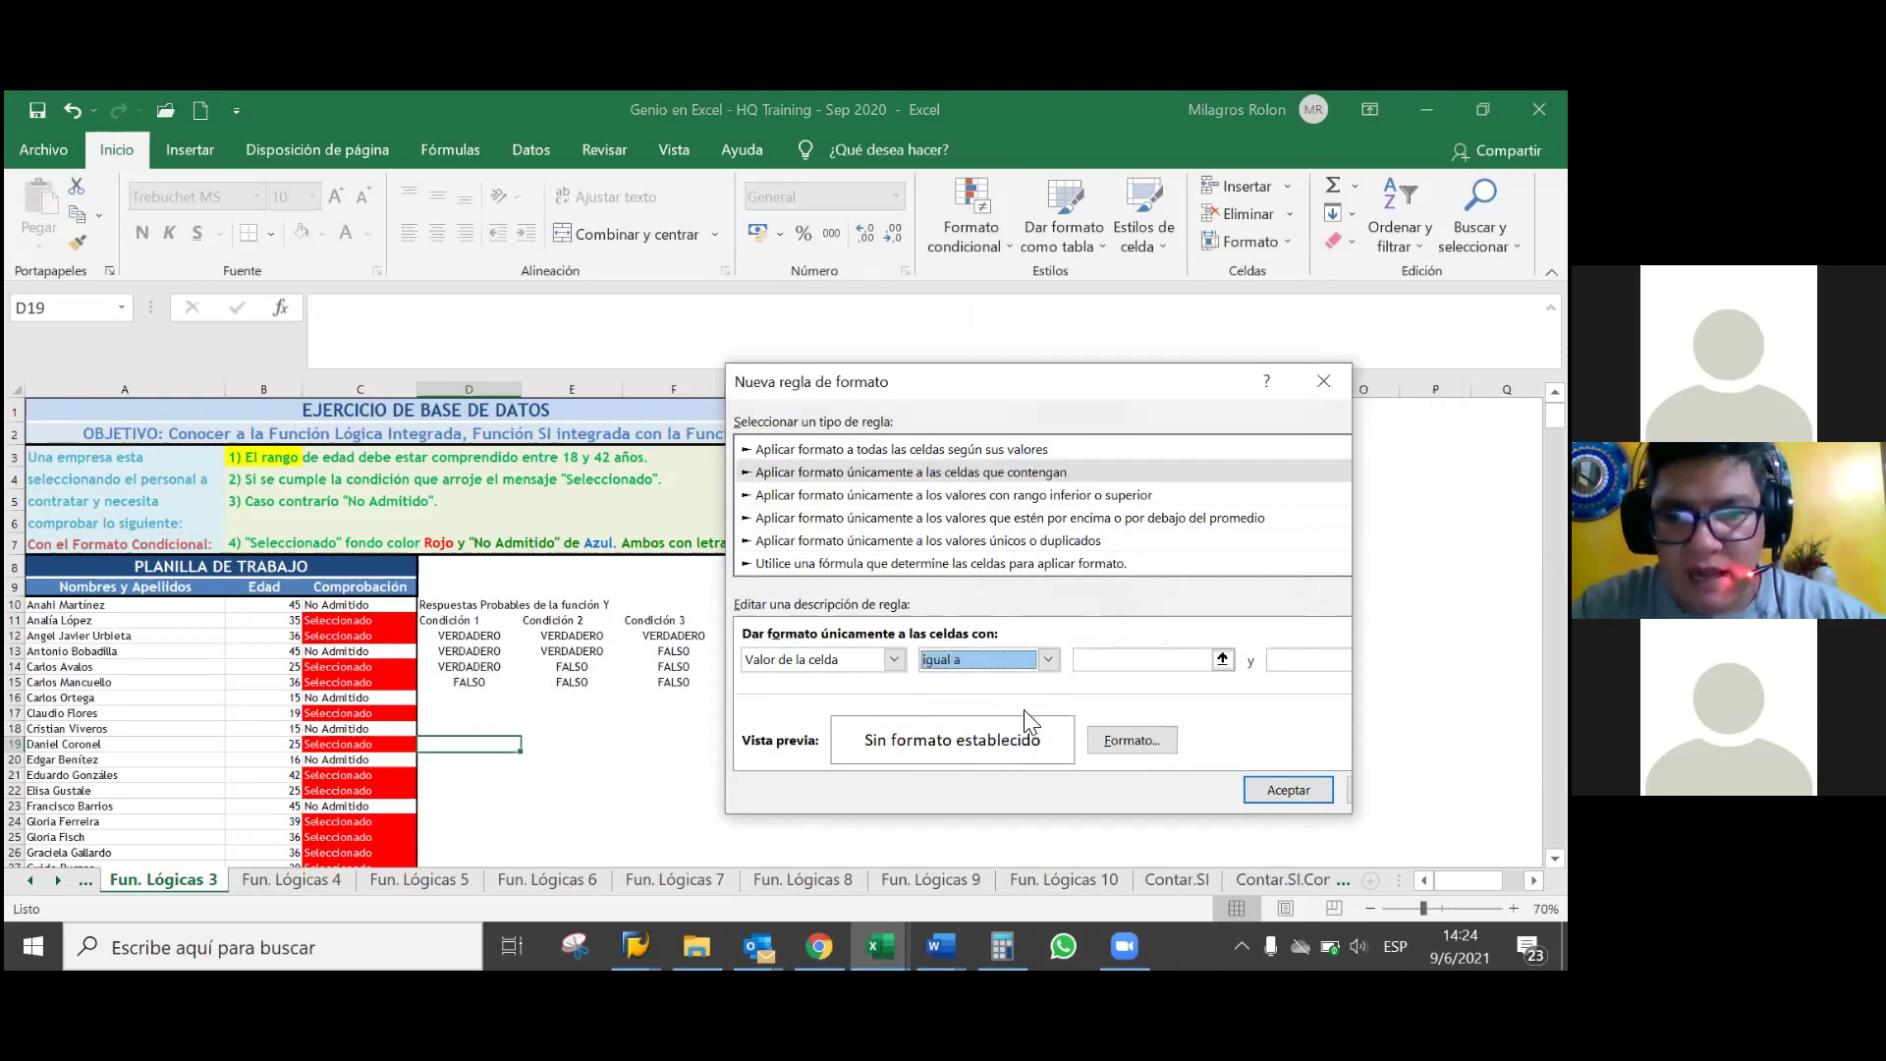
- Enter No Admitido as the comparison value of the new formatting rule
{"action": "left_click", "coordinate": [1125, 657]}
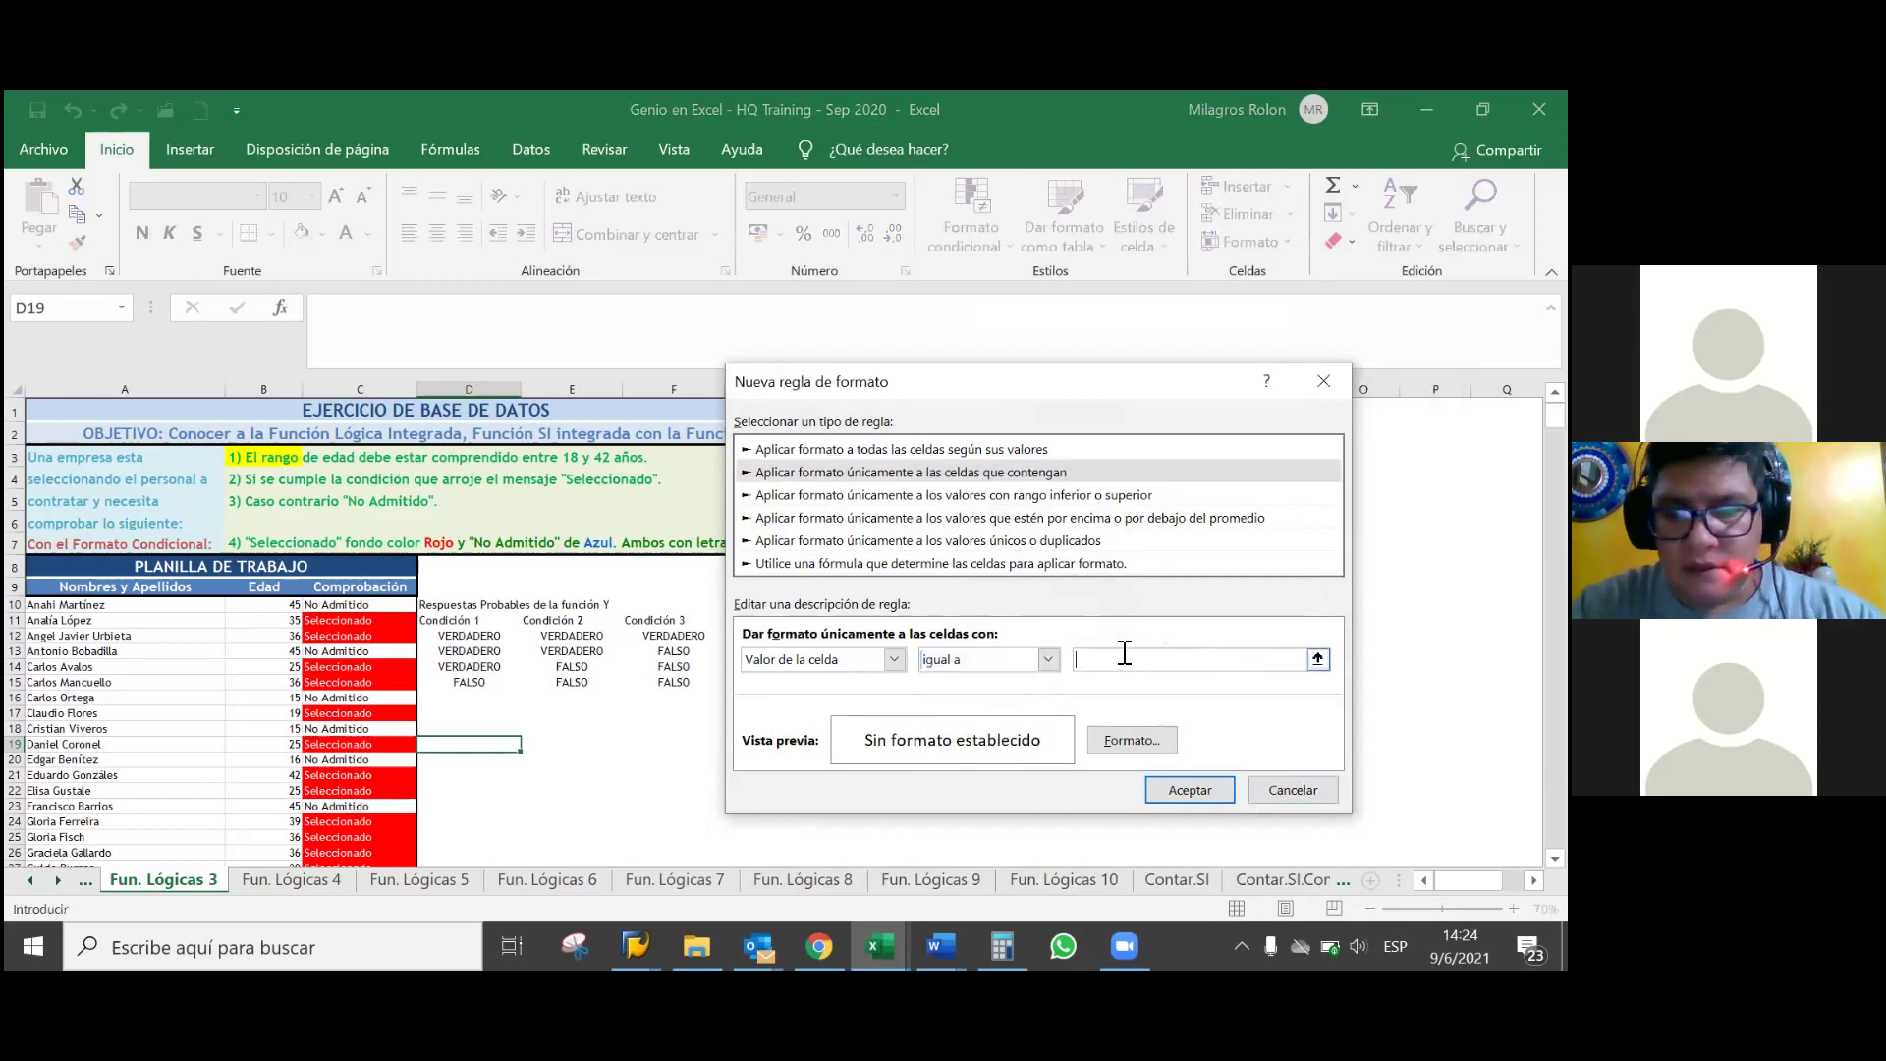
{"action": "type", "text": "N"}
{"action": "key", "text": "BackSpace"}
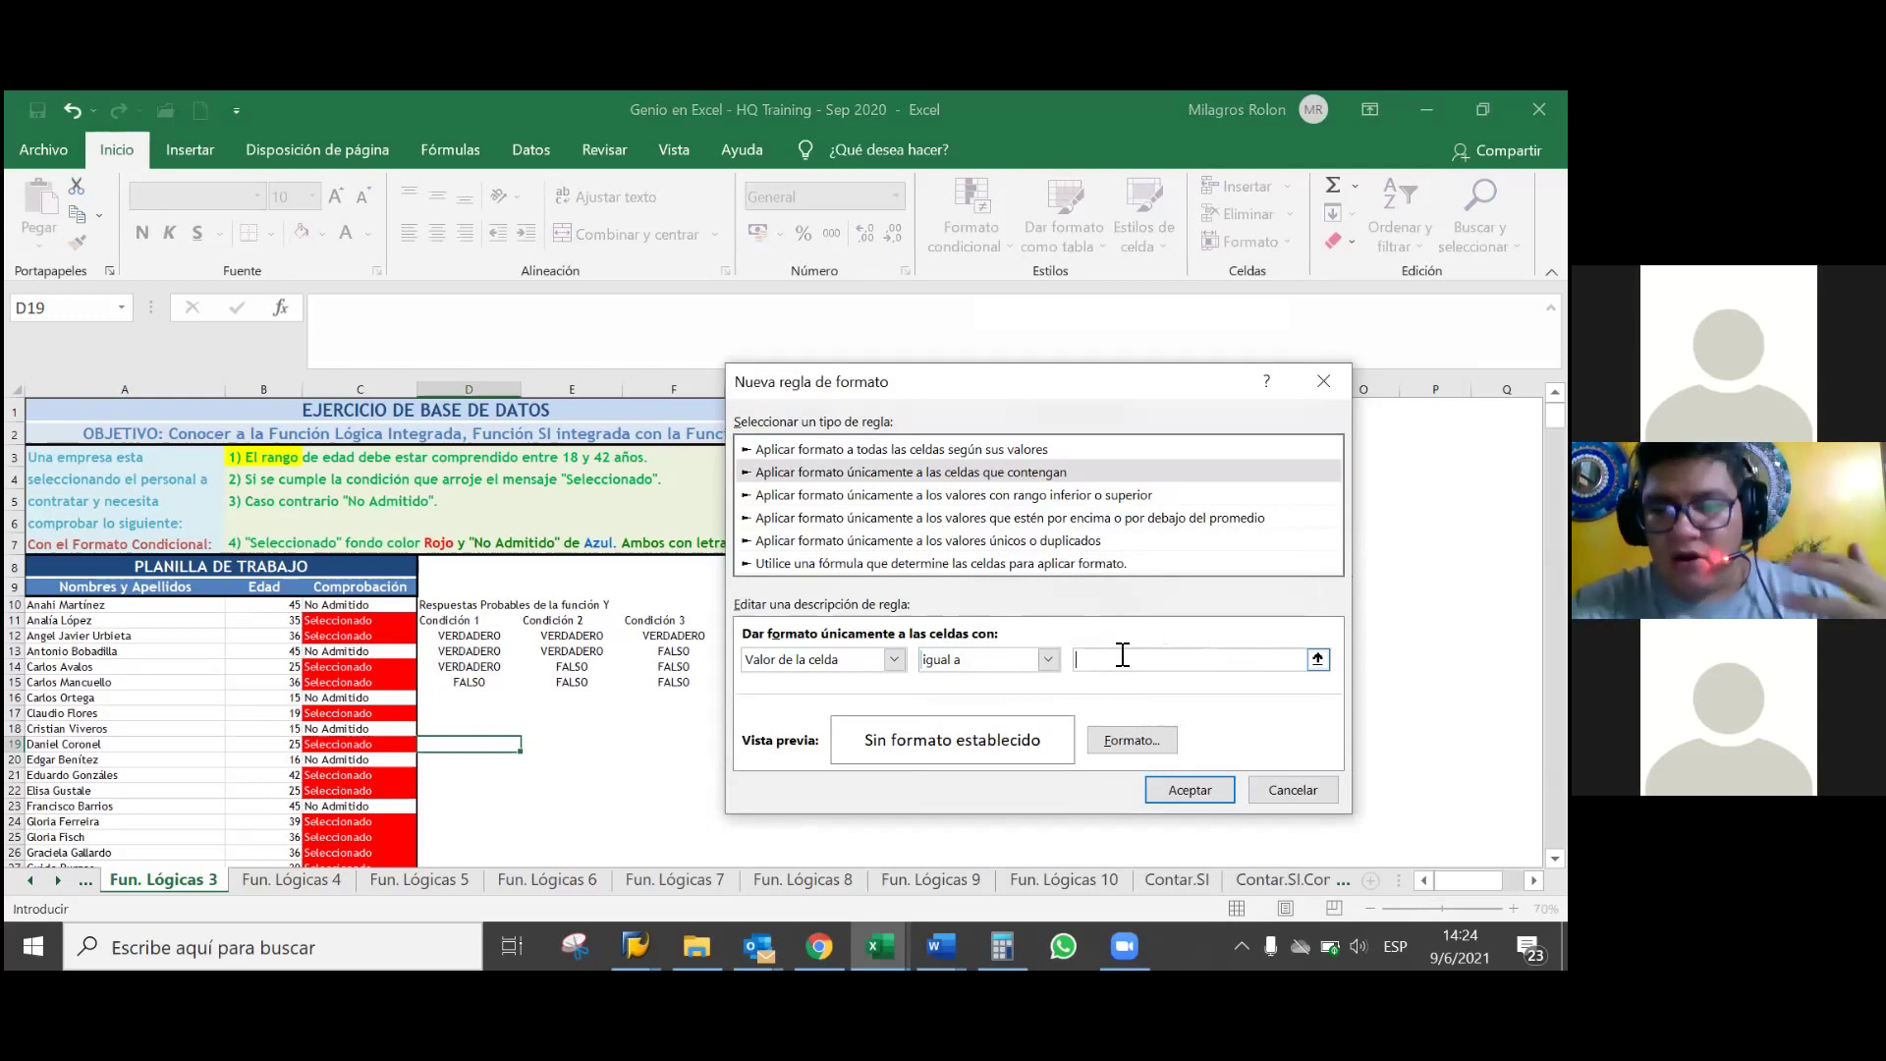
{"action": "left_click", "coordinate": [1050, 662]}
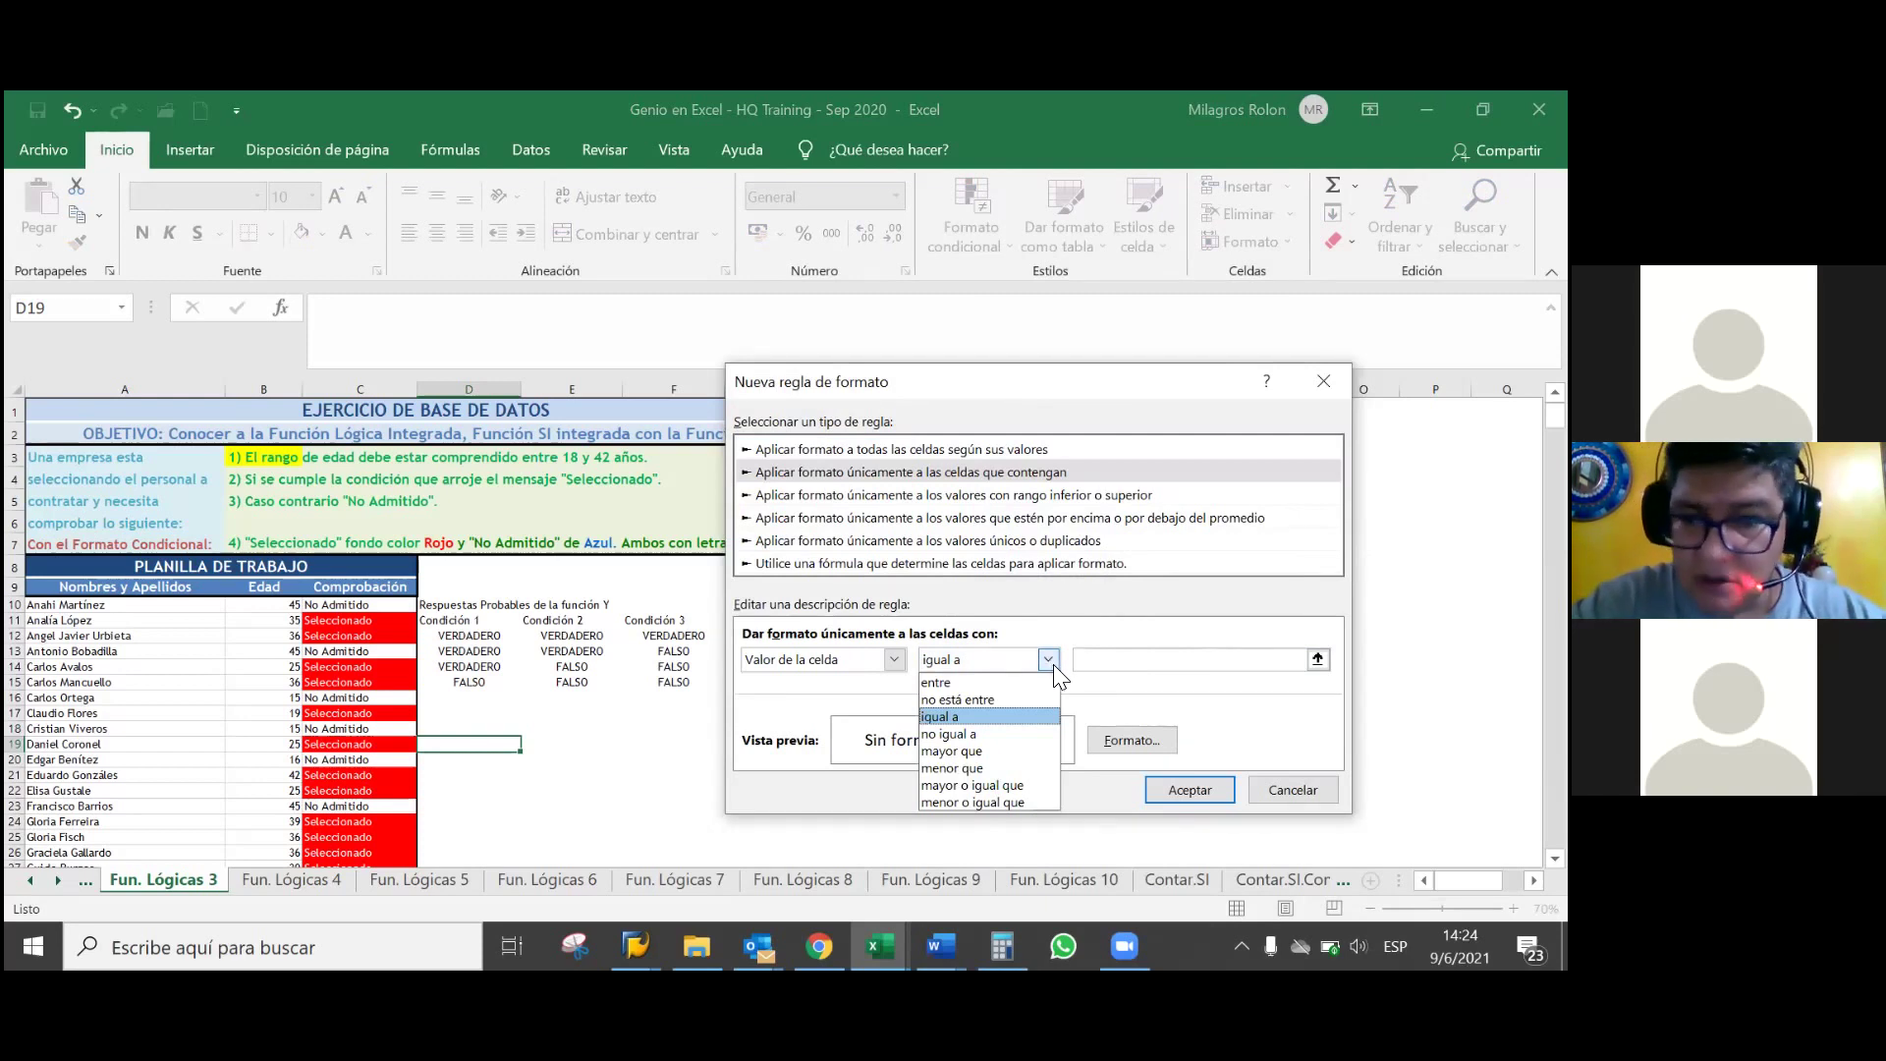
{"action": "left_click", "coordinate": [1054, 669]}
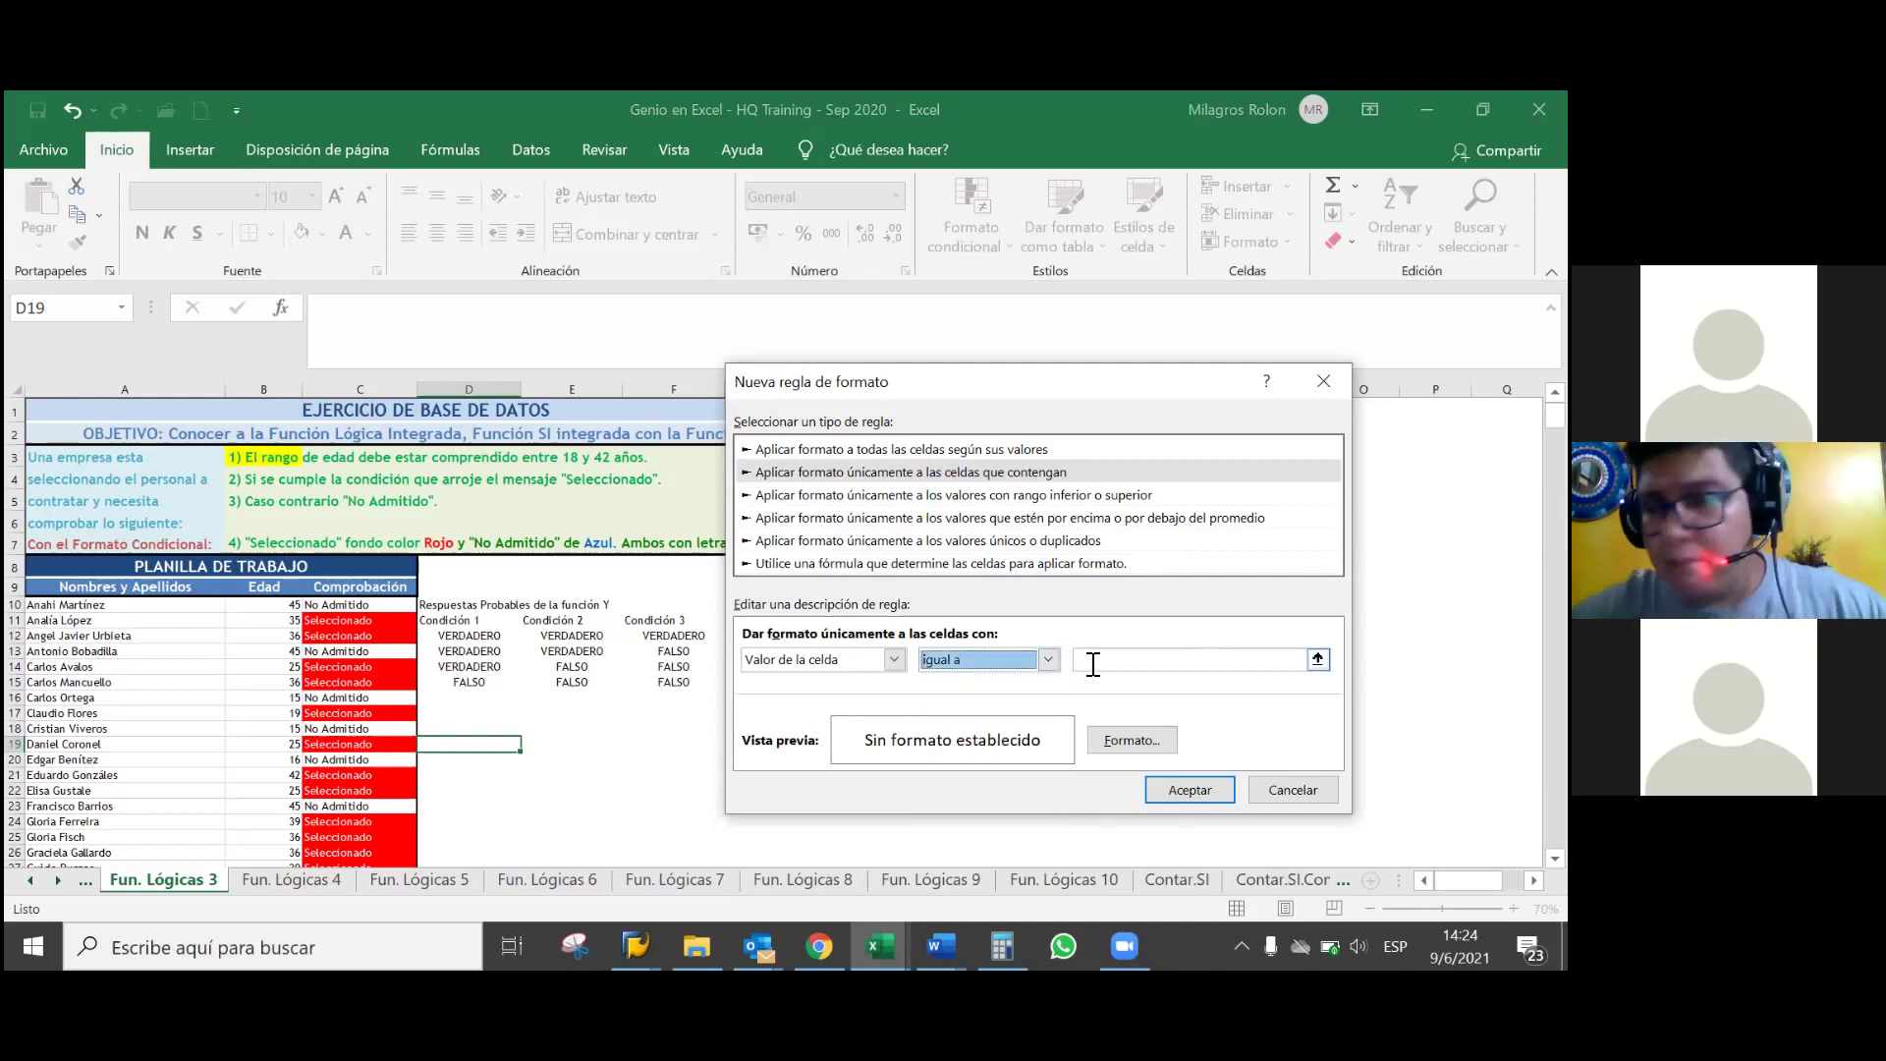
{"action": "left_click", "coordinate": [1092, 665]}
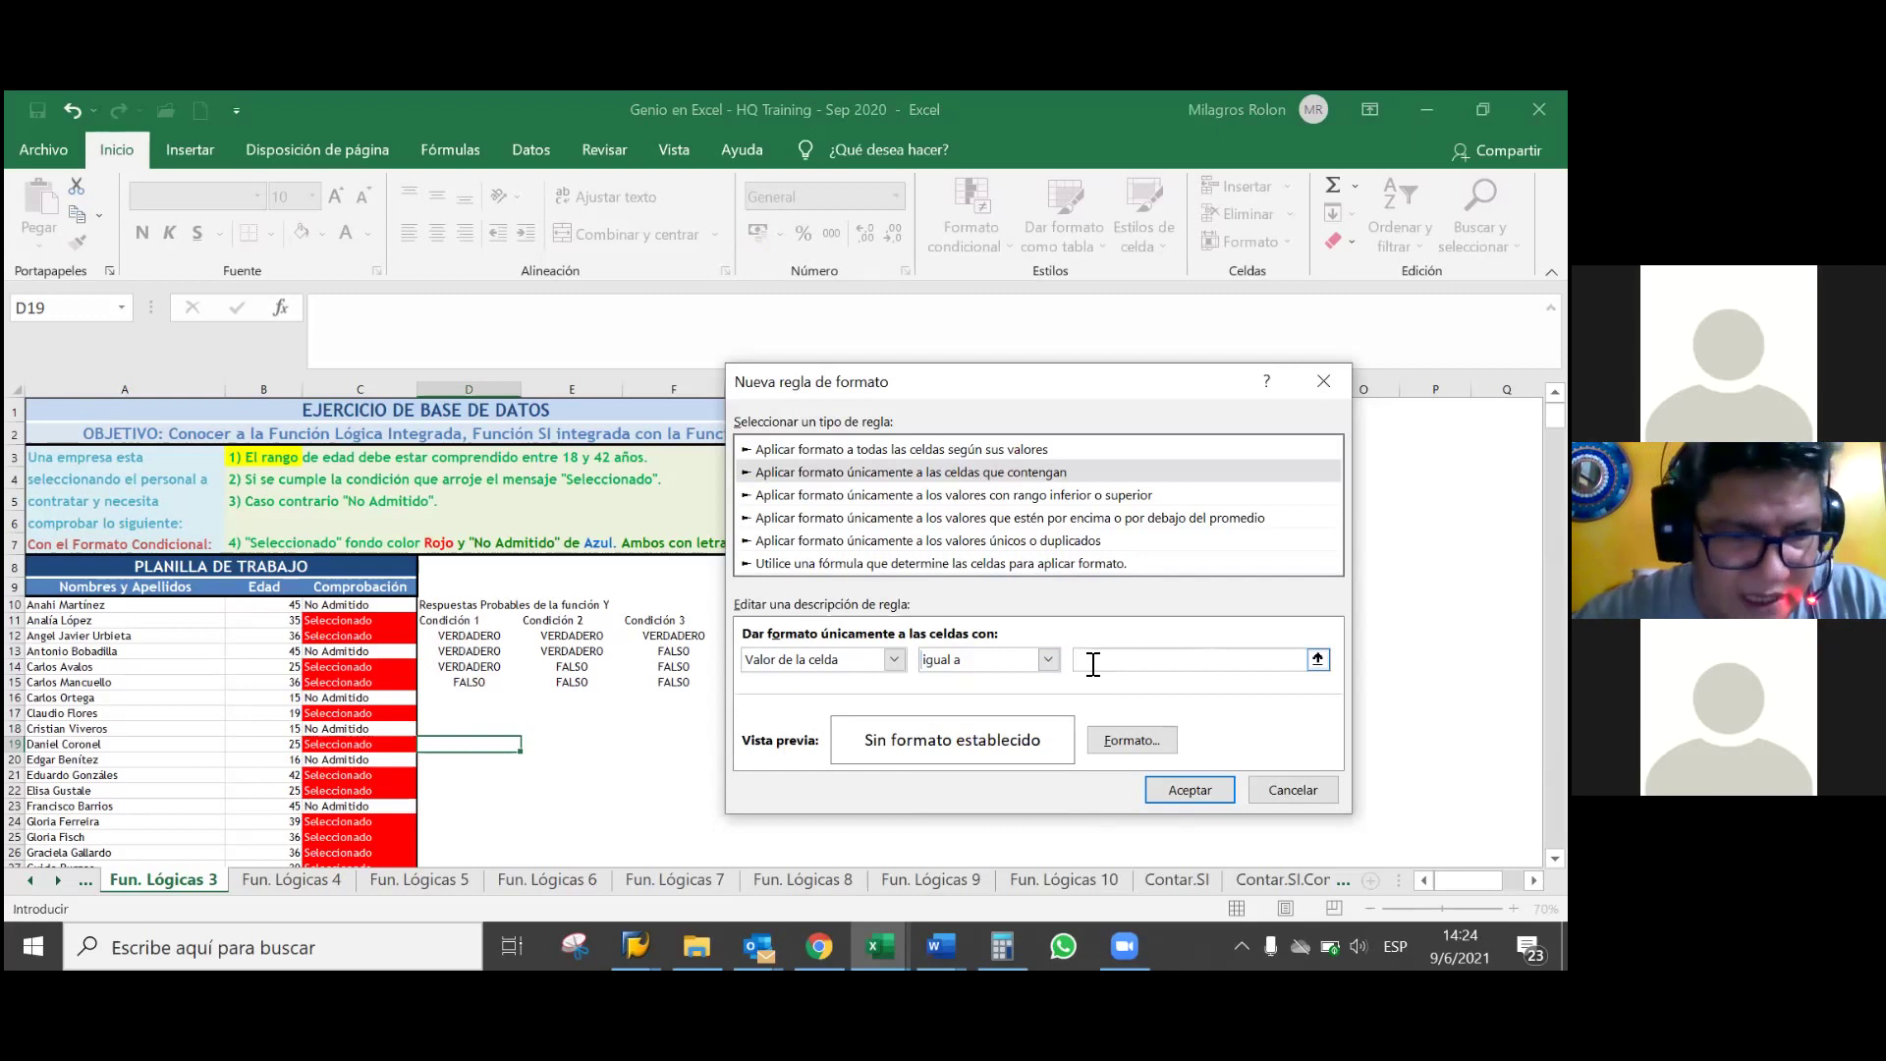
{"action": "type", "text": "No Admitido"}
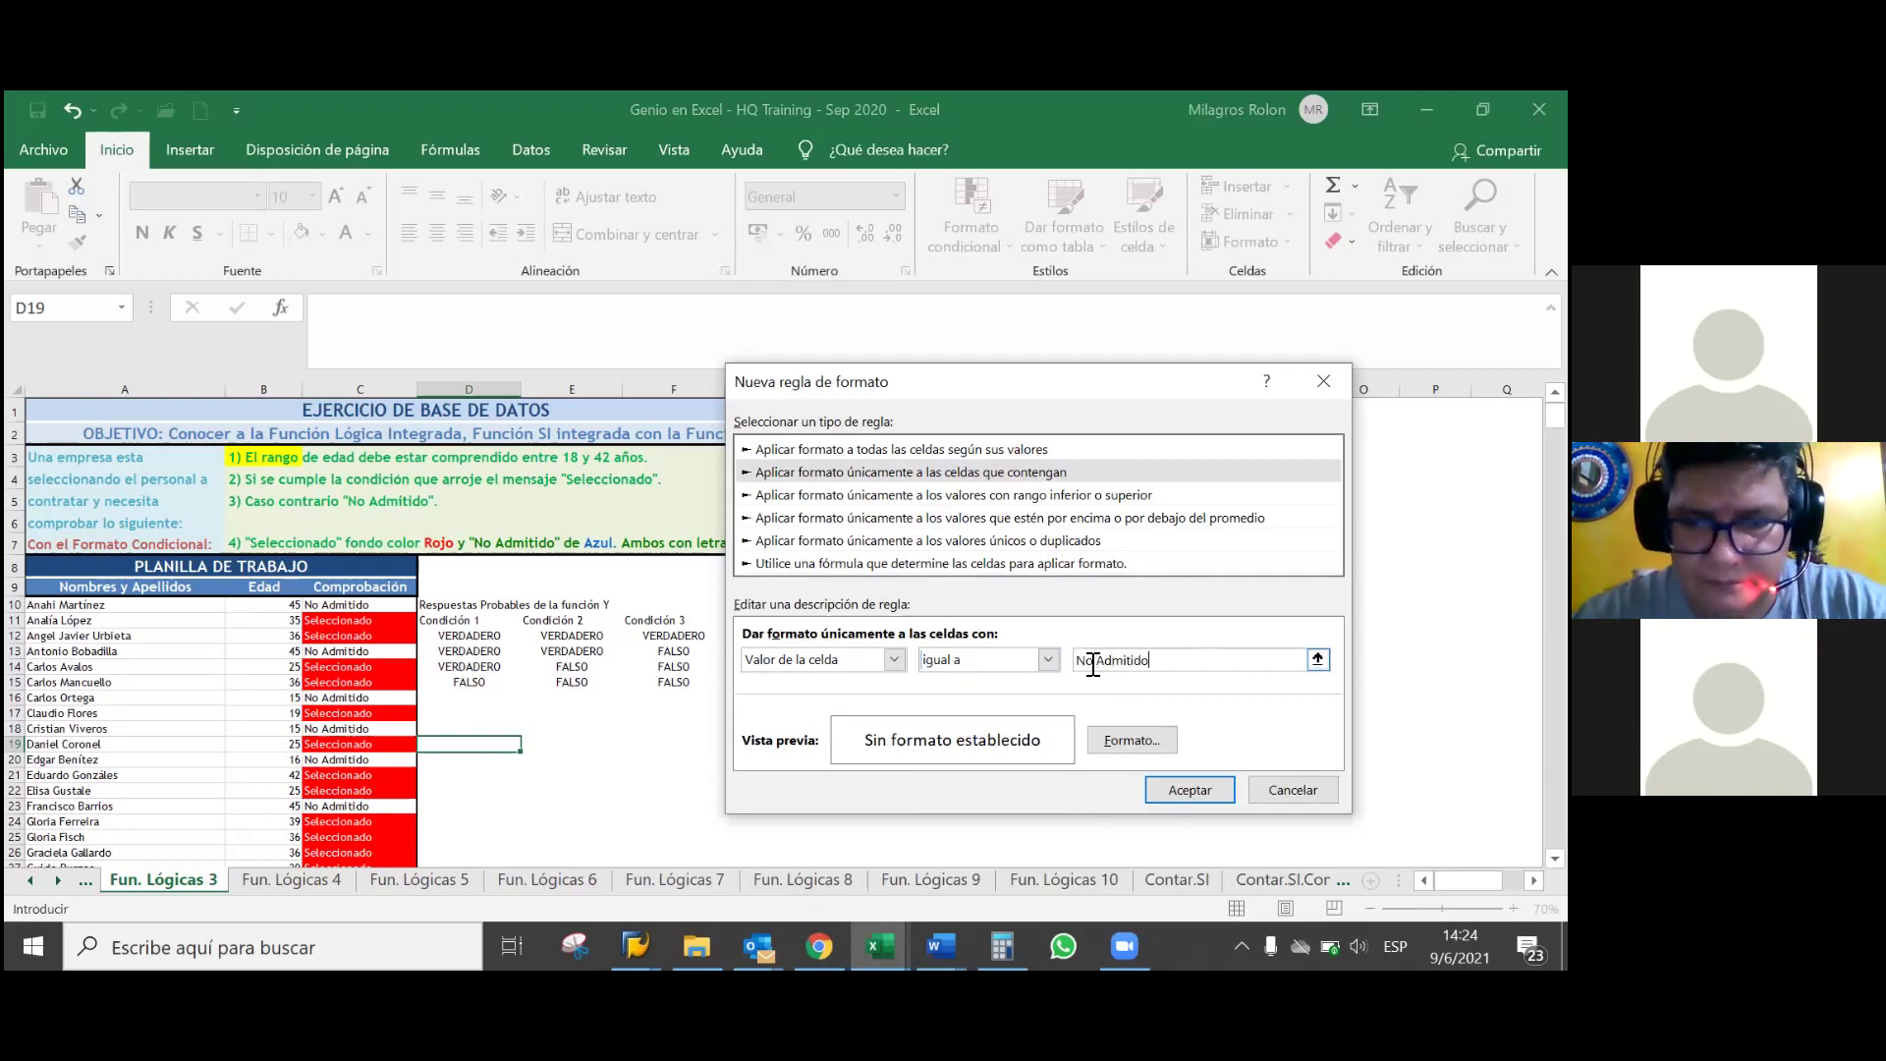
- Give the No Admitido rule a dark blue fill and white font colour, and create the rule
{"action": "left_click", "coordinate": [1122, 741]}
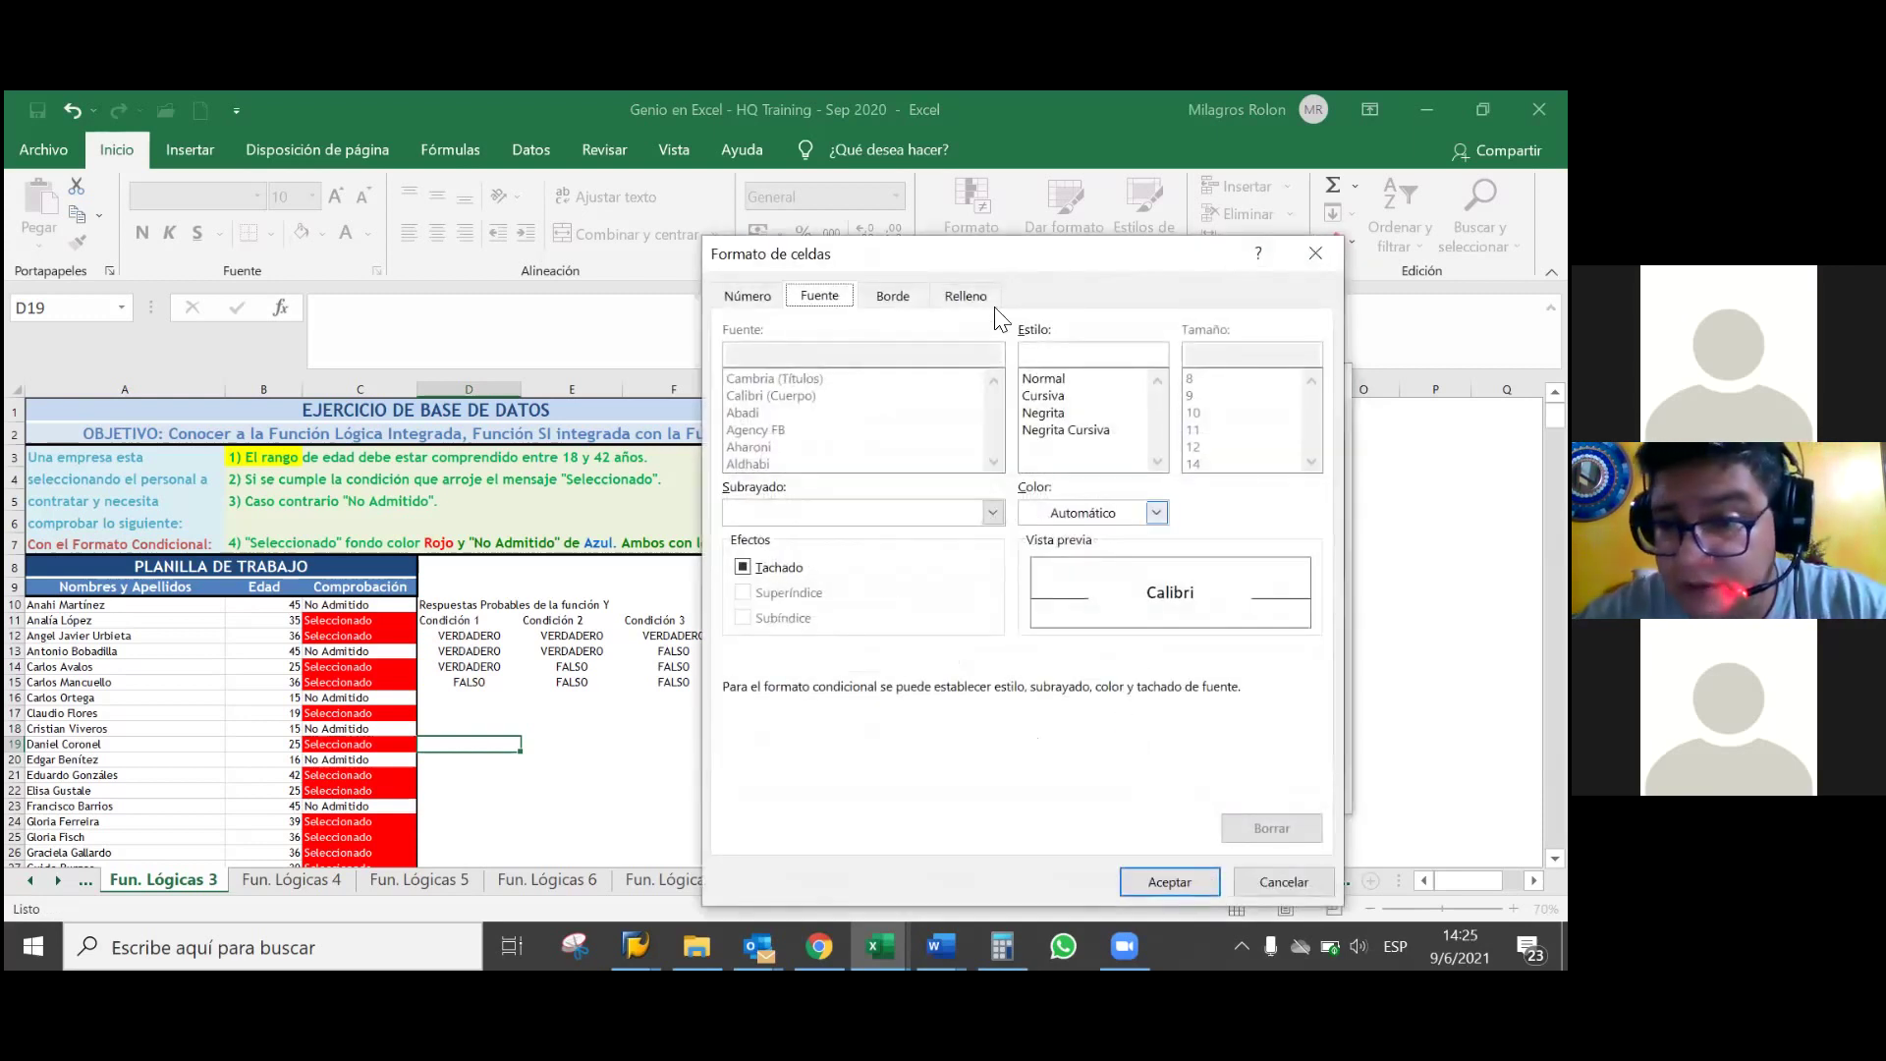
{"action": "left_click_drag", "start_coordinate": [970, 256], "coordinate": [1061, 248]}
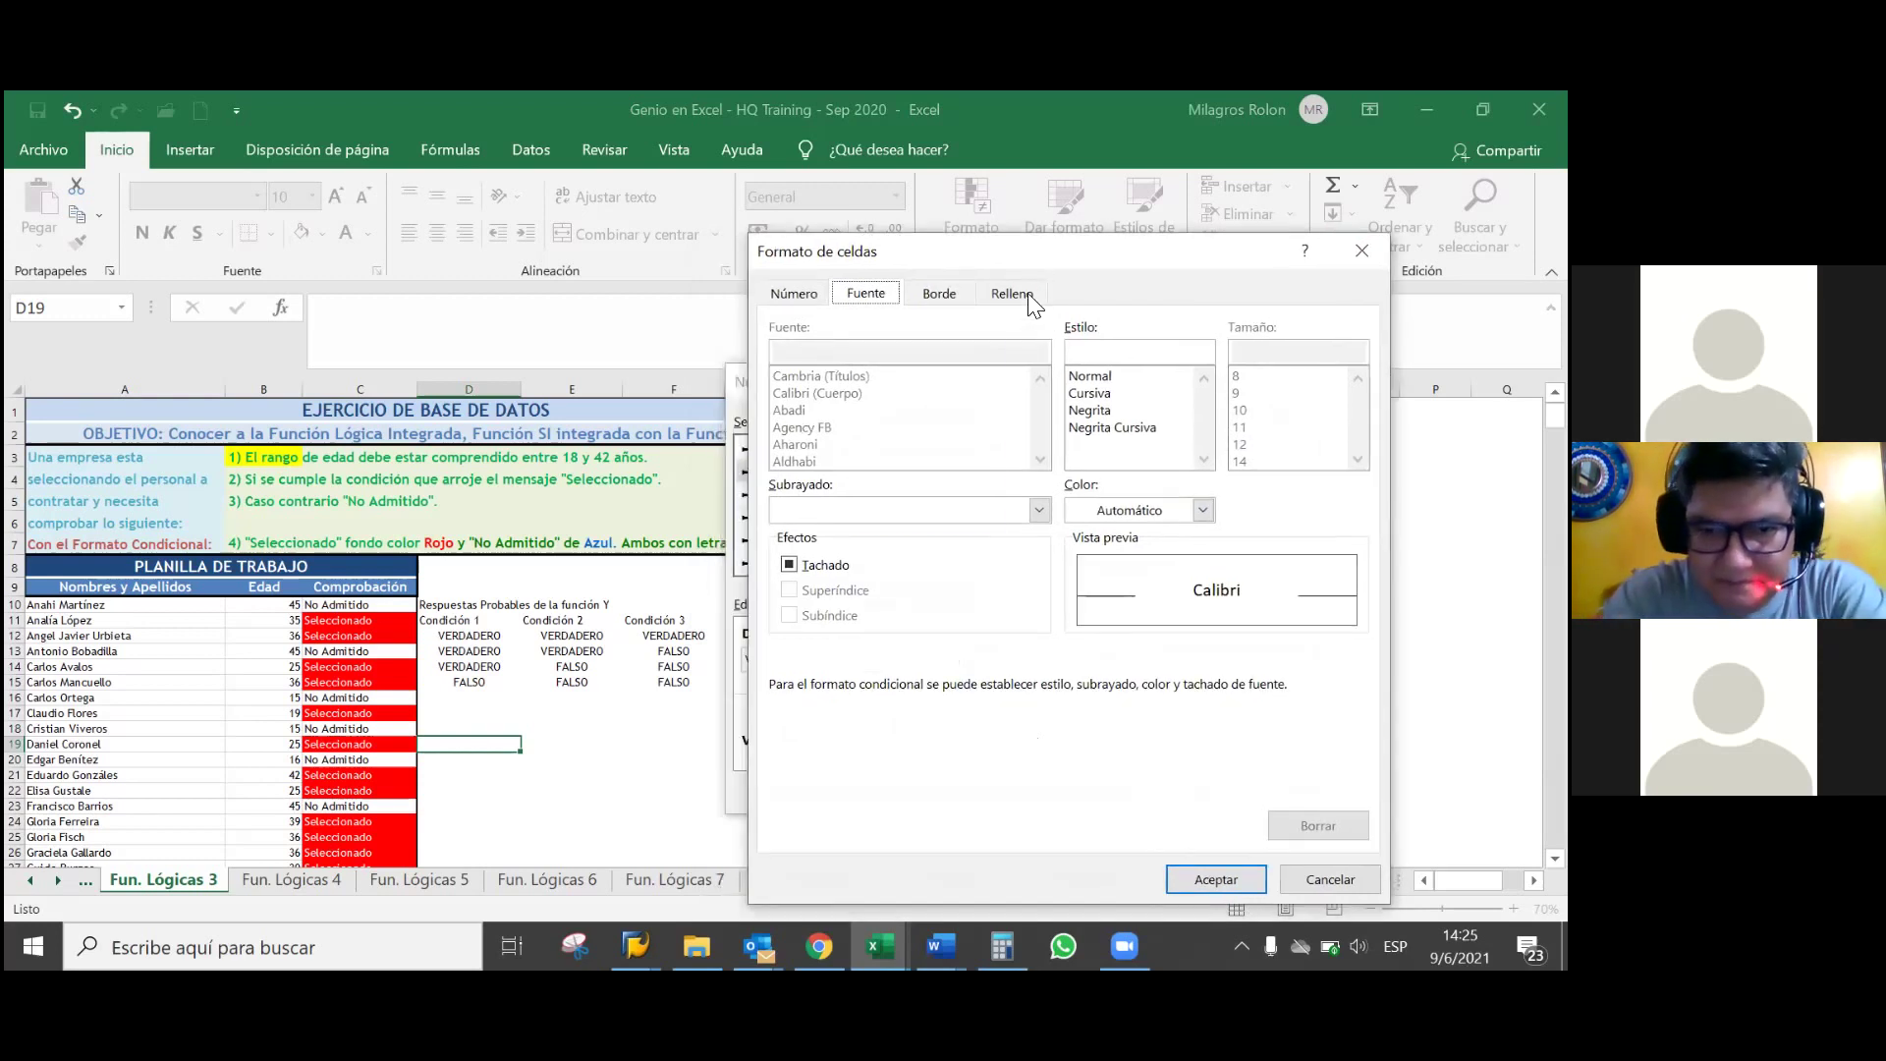
{"action": "left_click", "coordinate": [1027, 294]}
{"action": "left_click", "coordinate": [856, 379]}
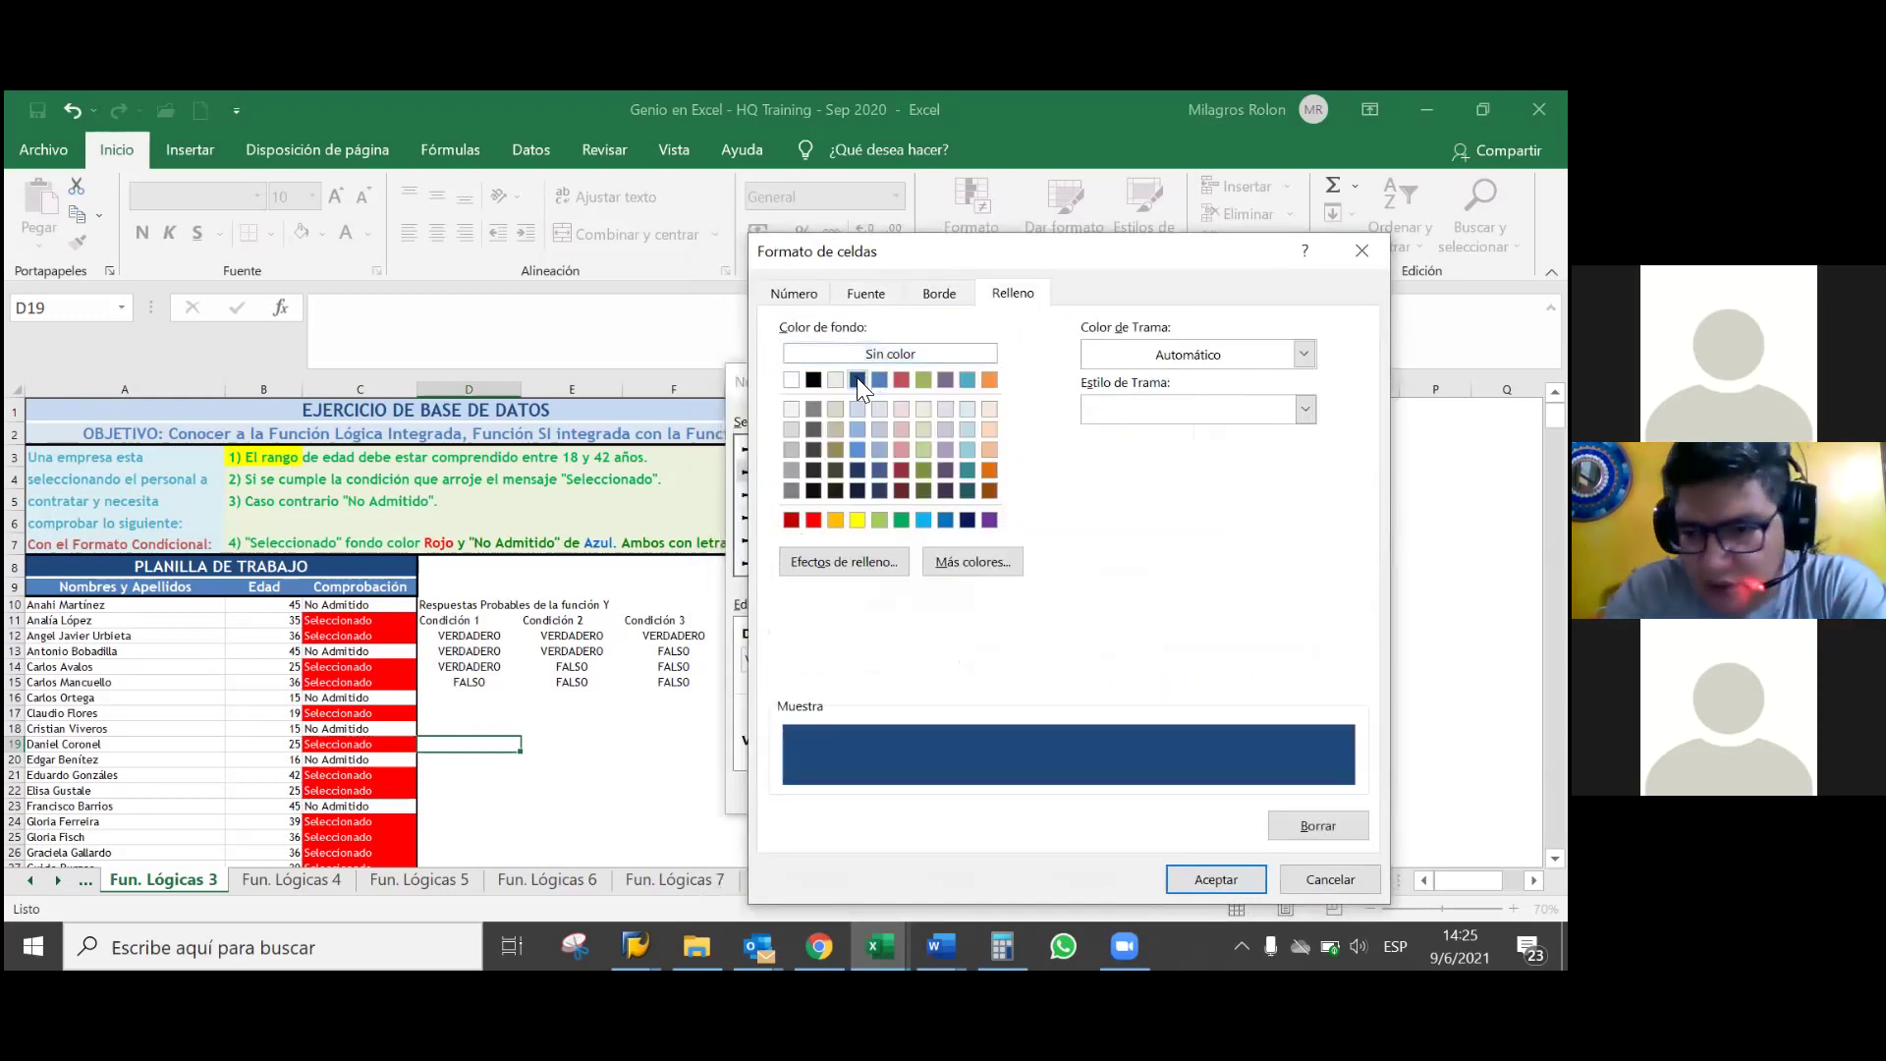
{"action": "left_click", "coordinate": [865, 293]}
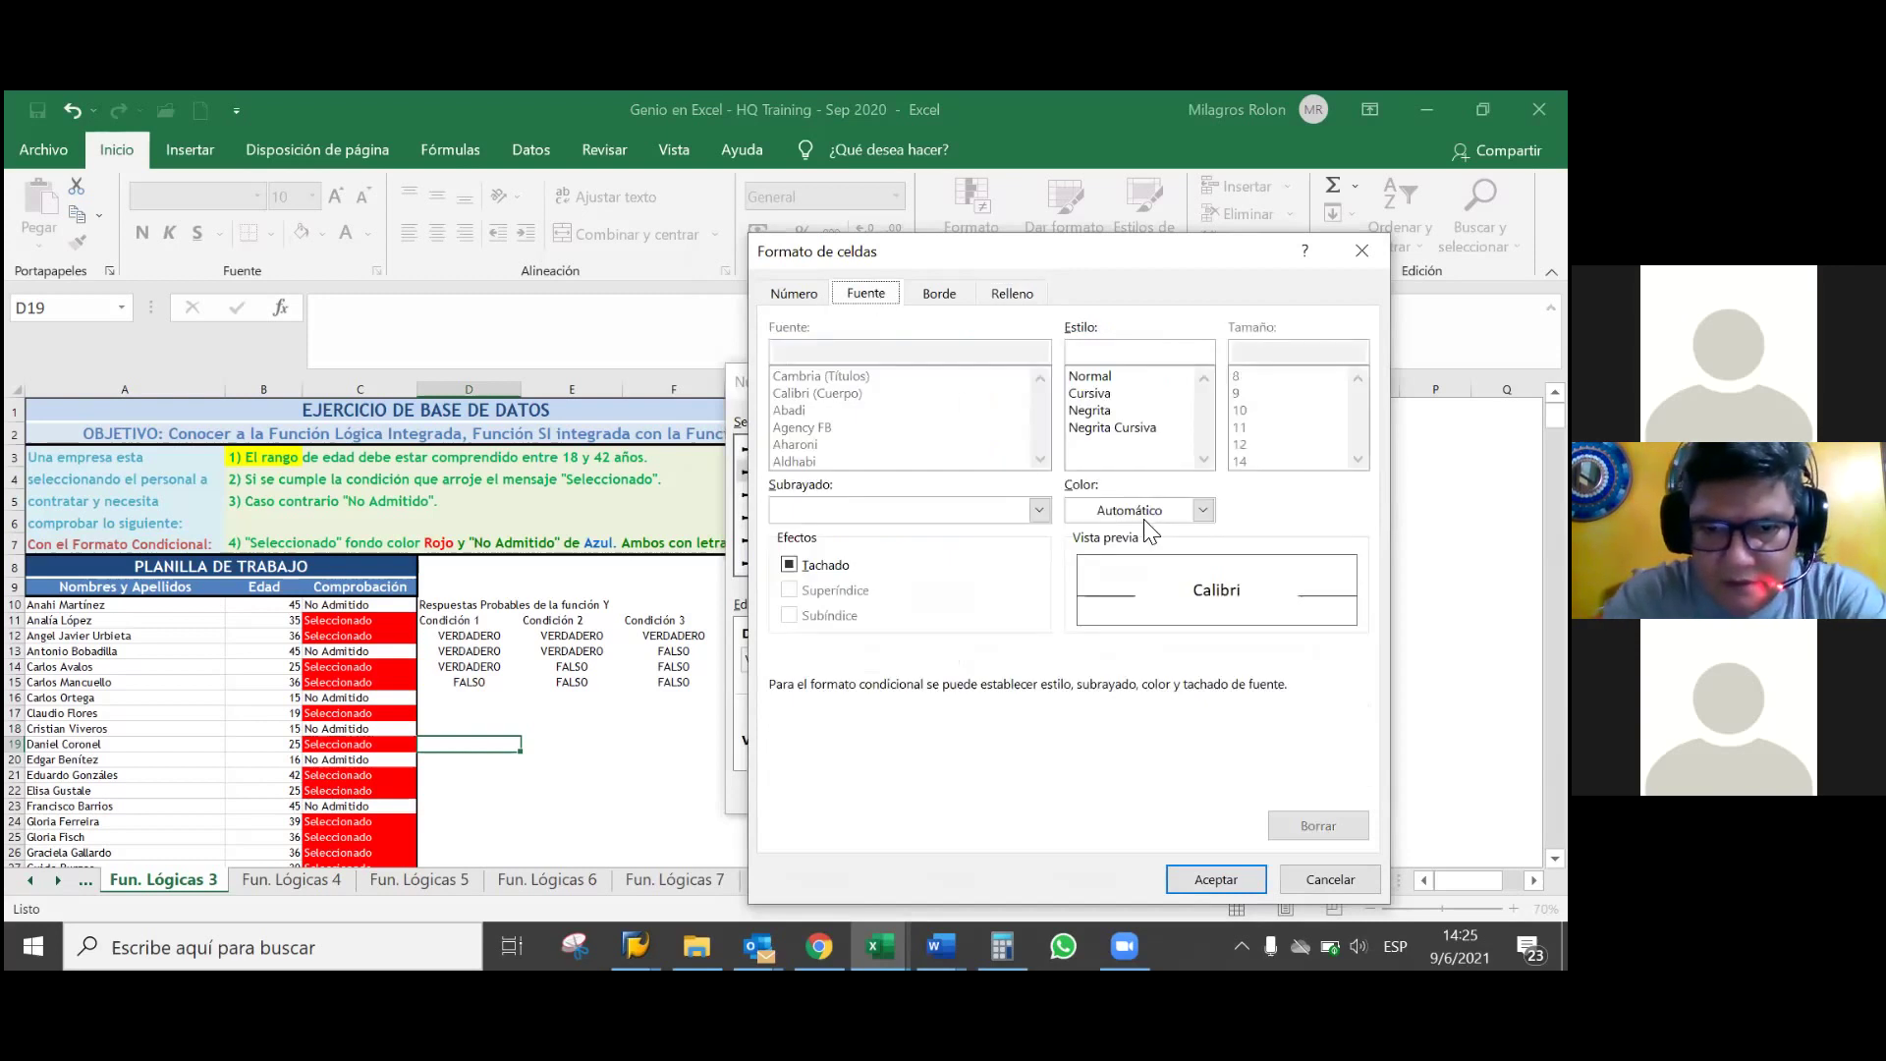
{"action": "left_click", "coordinate": [1202, 510]}
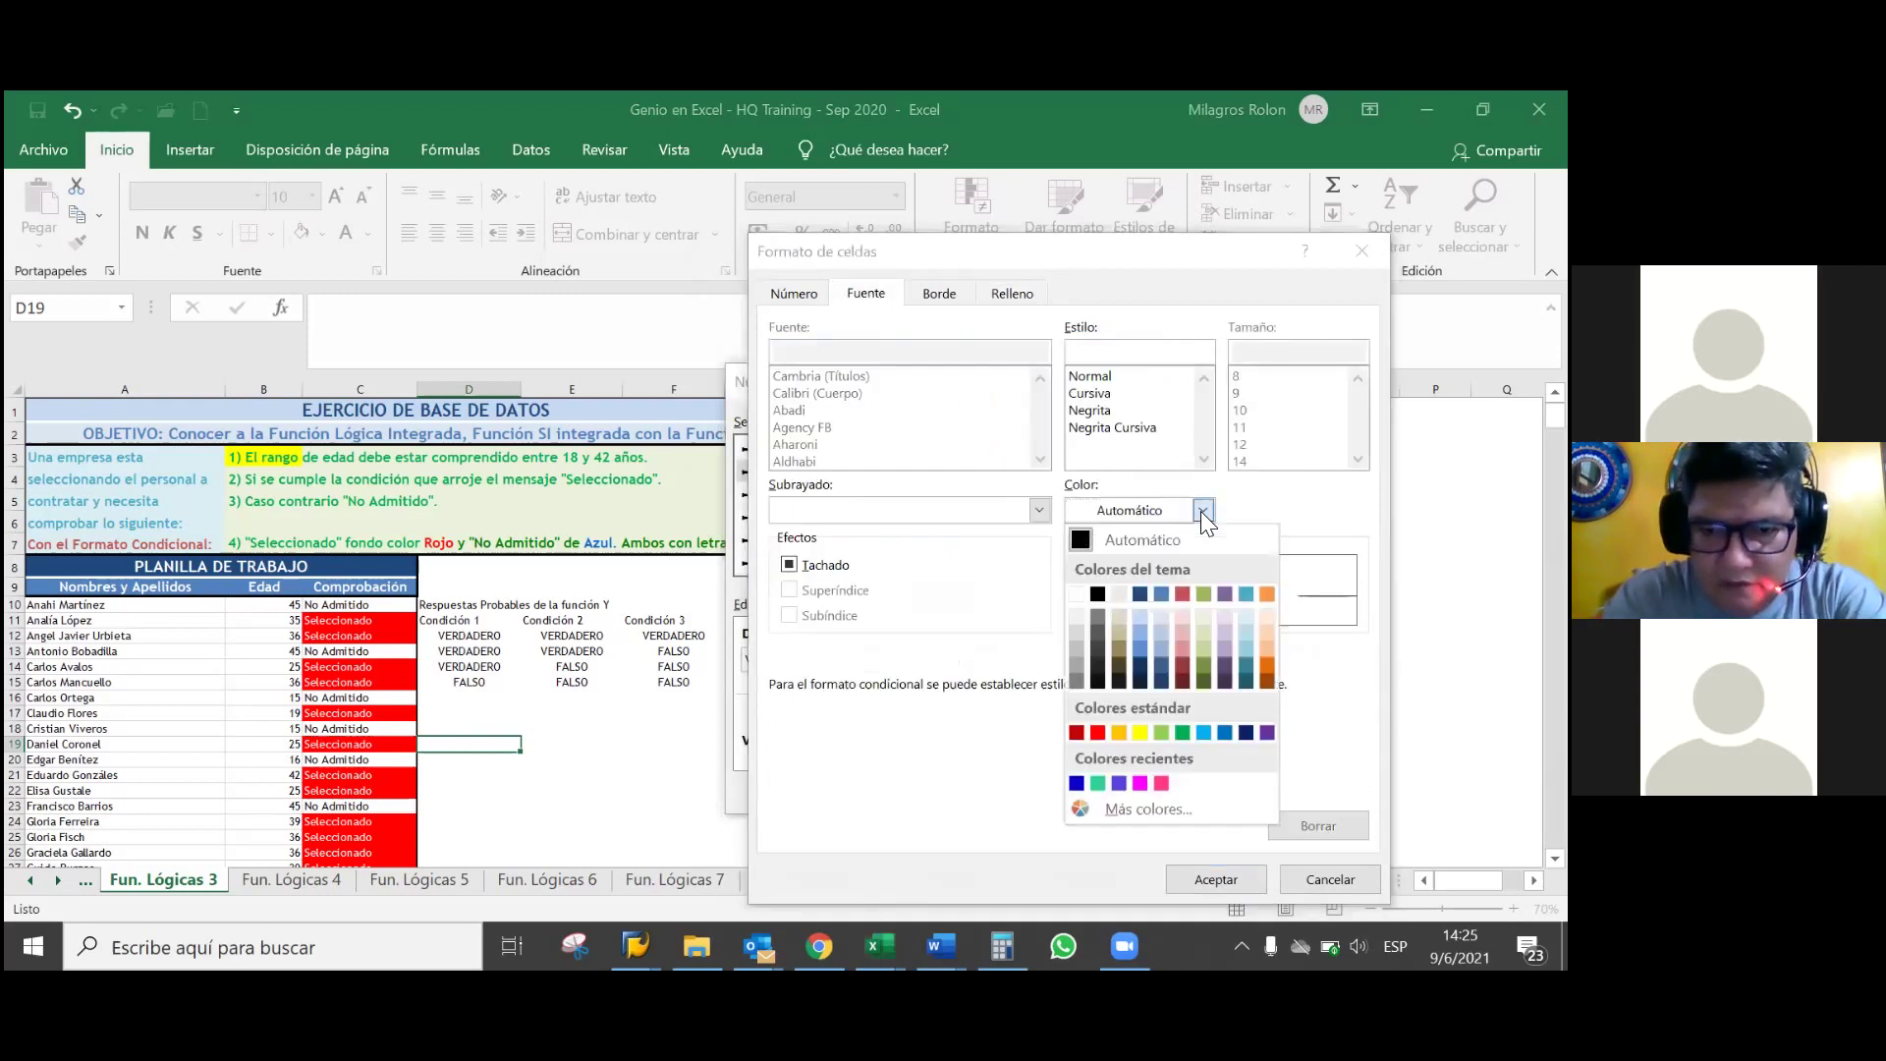
{"action": "left_click", "coordinate": [1073, 590]}
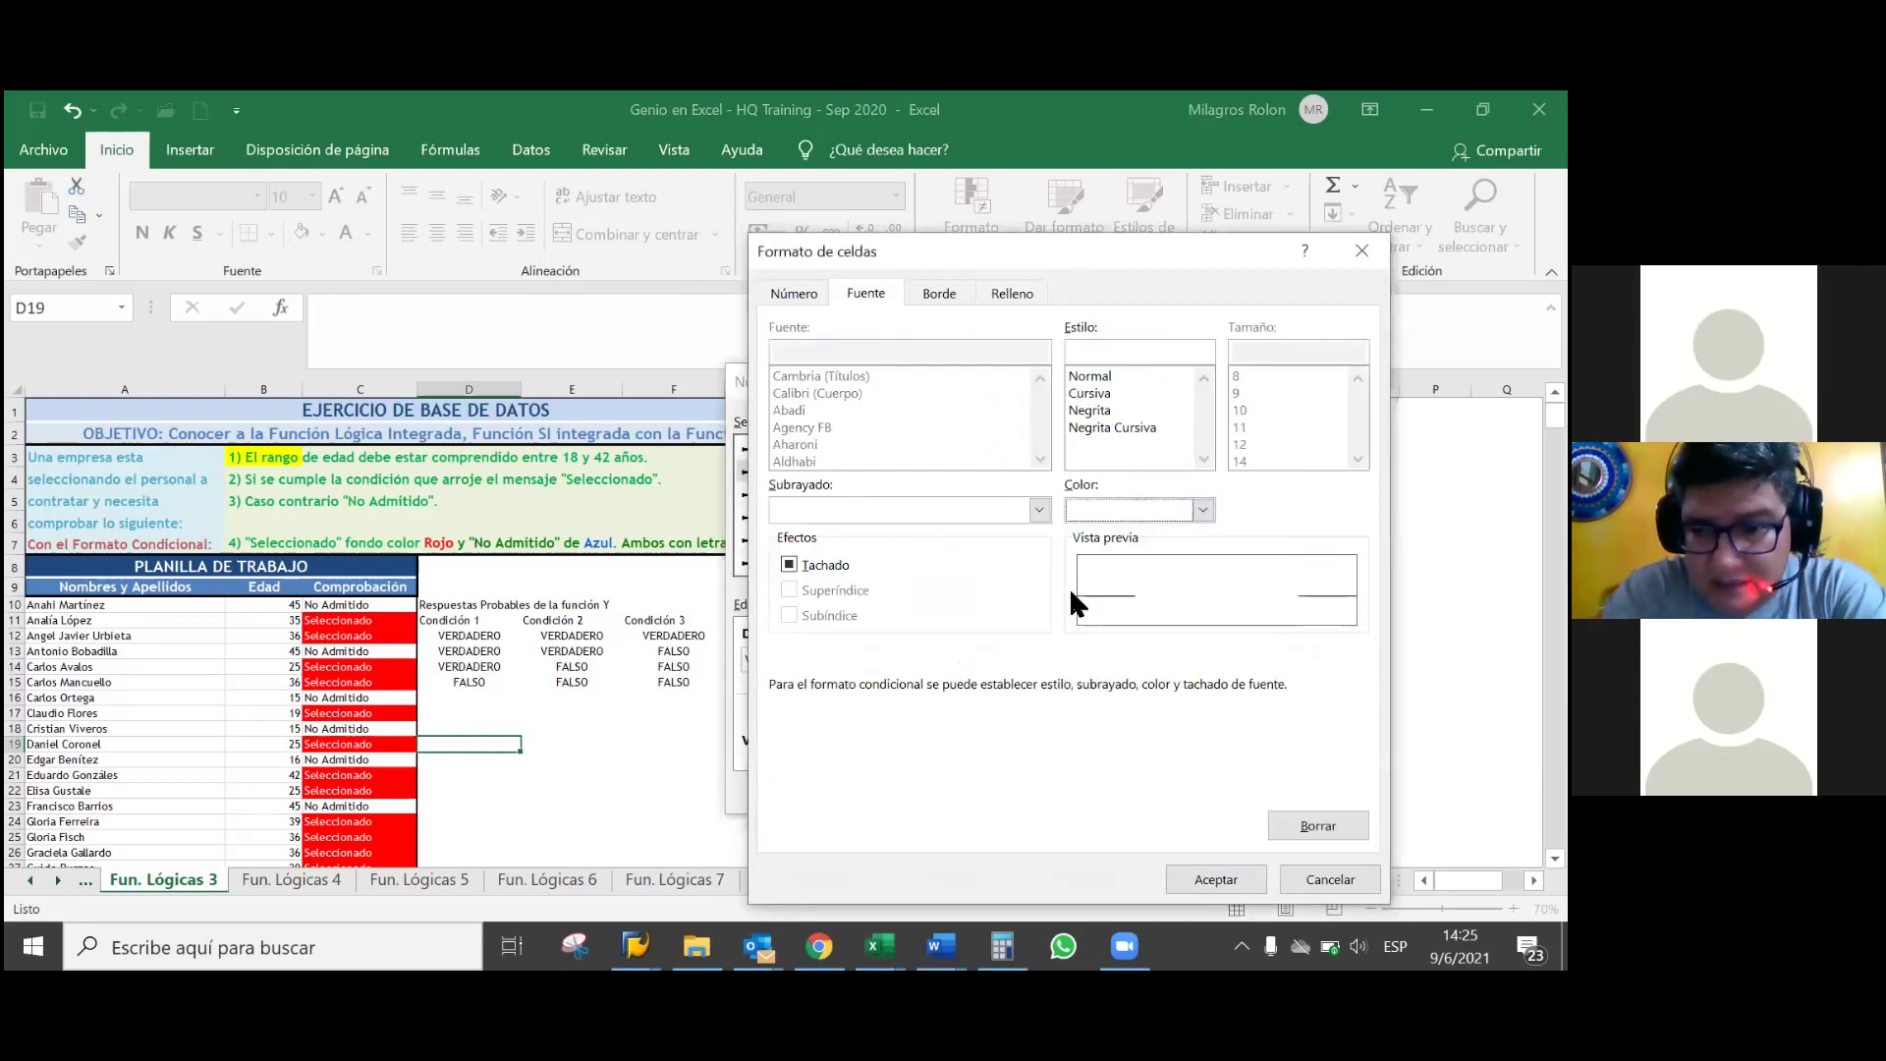
{"action": "left_click", "coordinate": [1202, 878]}
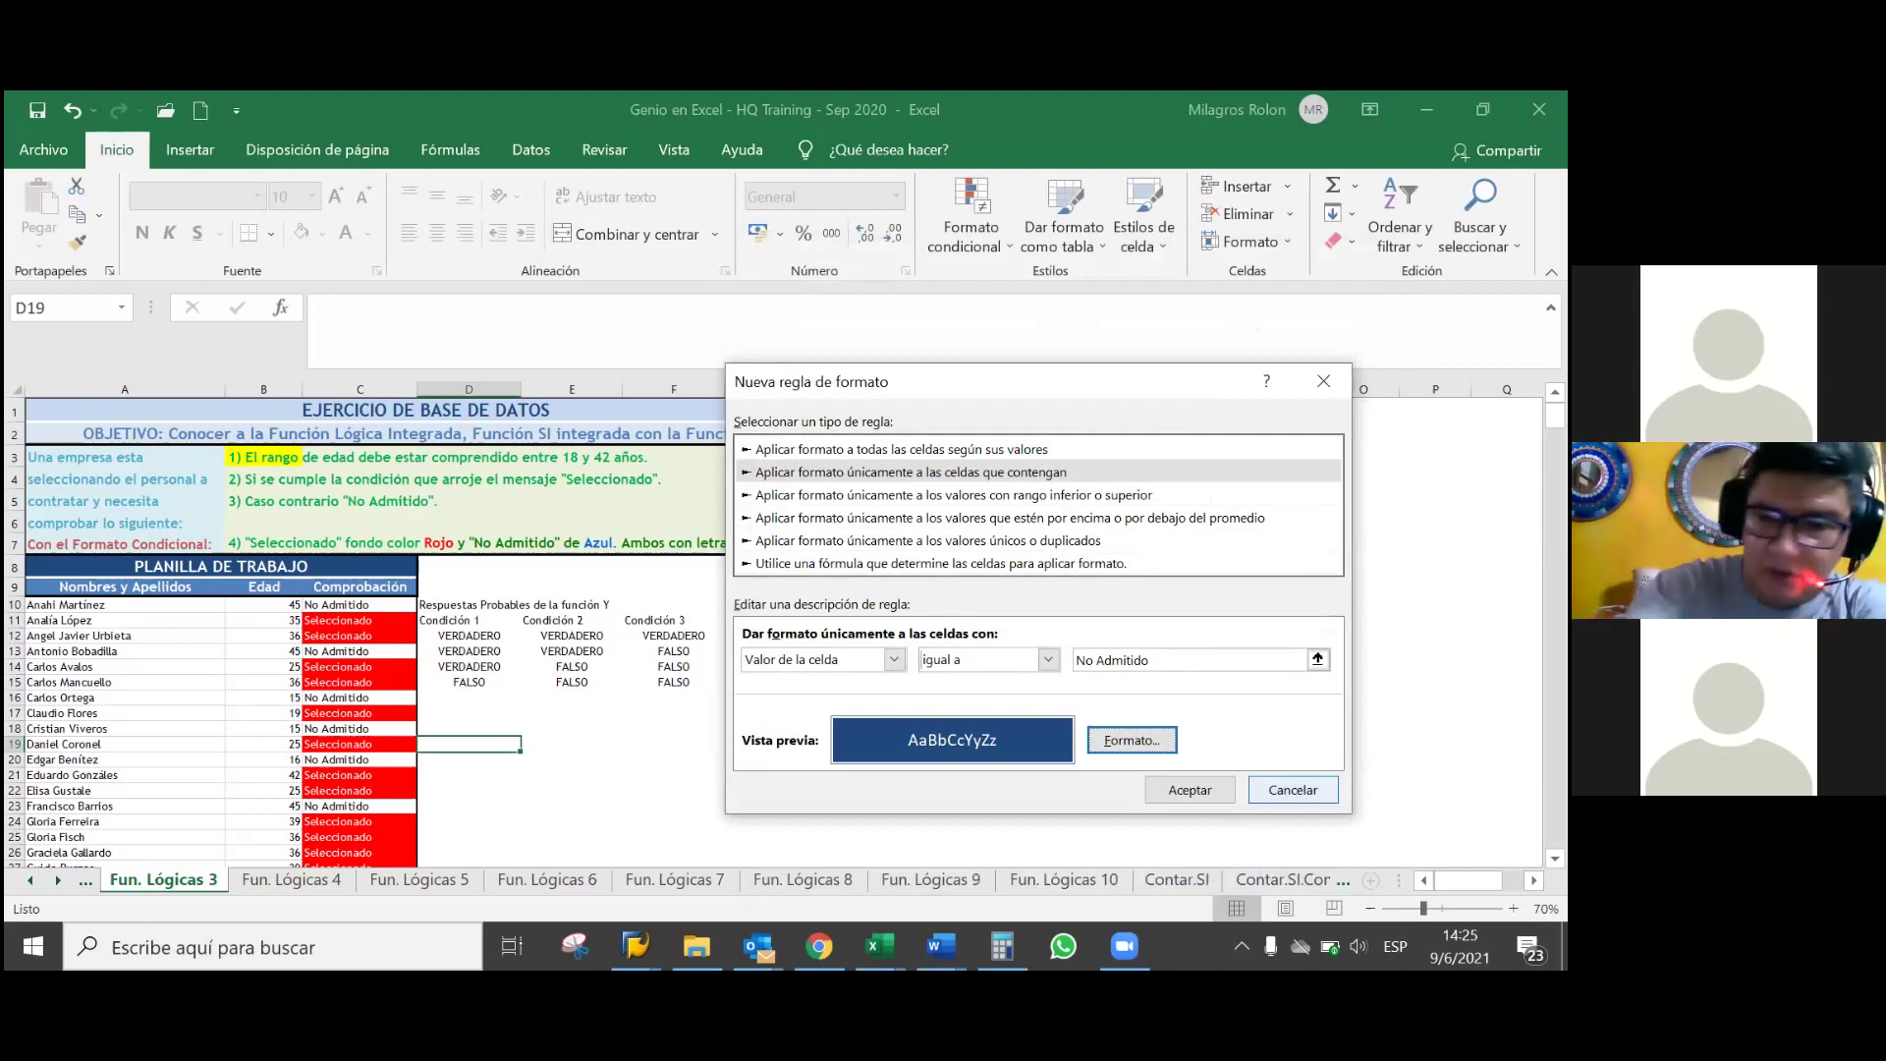
{"action": "left_click", "coordinate": [1201, 797]}
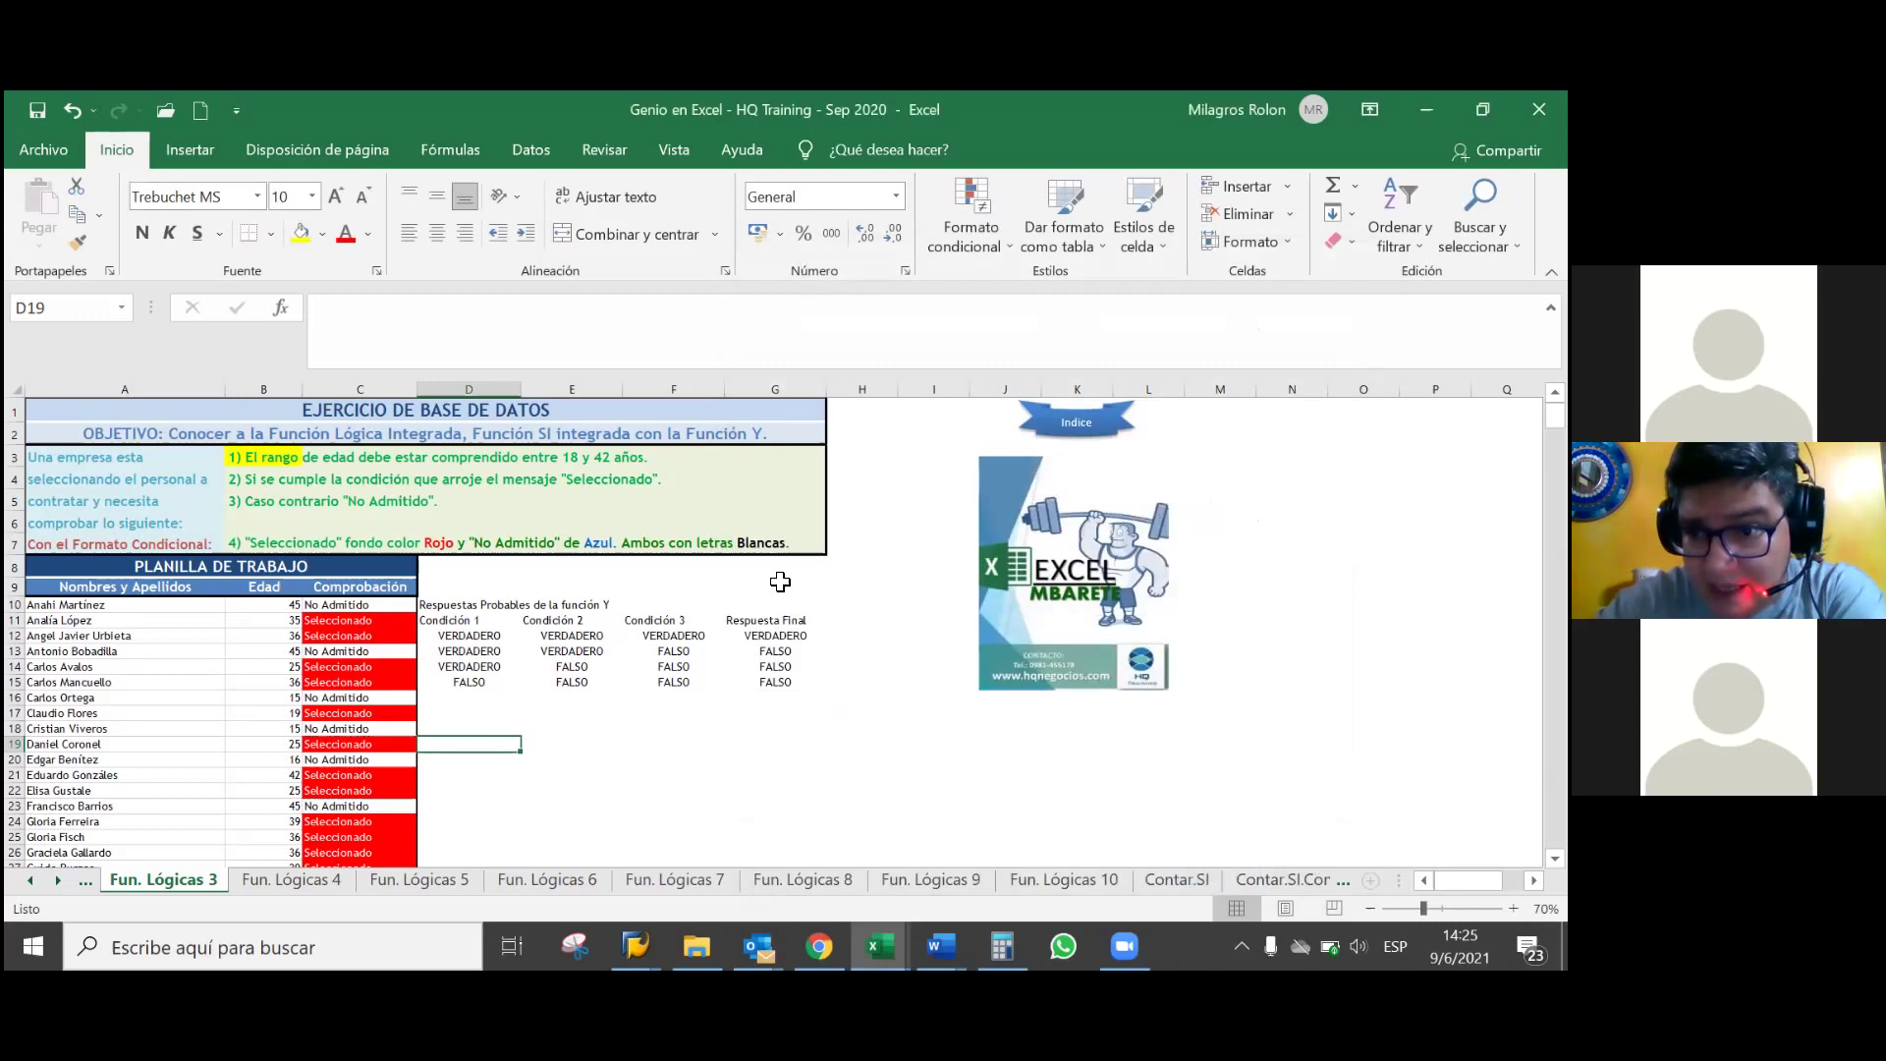
- In the conditional formatting rules manager, set the No Admitido rule's applied range to =$C$10:$C$61 and apply it
{"action": "left_click", "coordinate": [971, 252]}
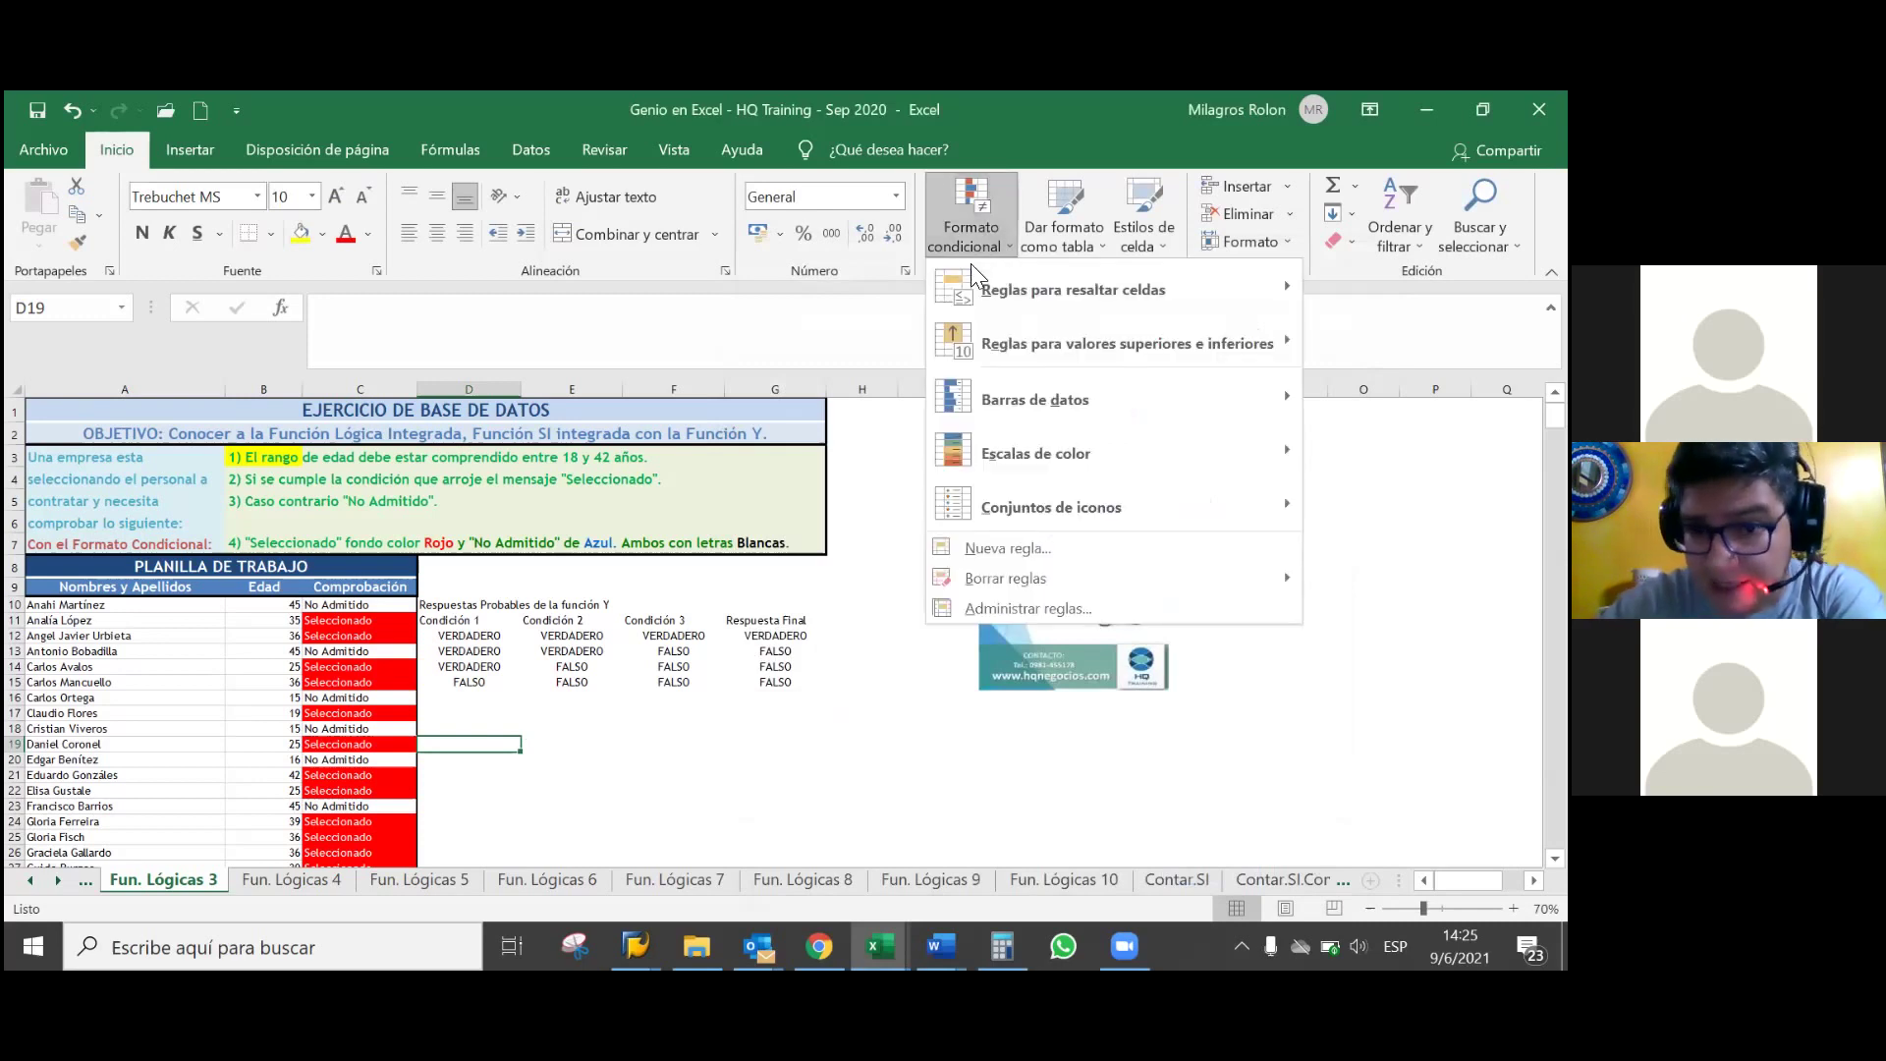
{"action": "left_click", "coordinate": [976, 607]}
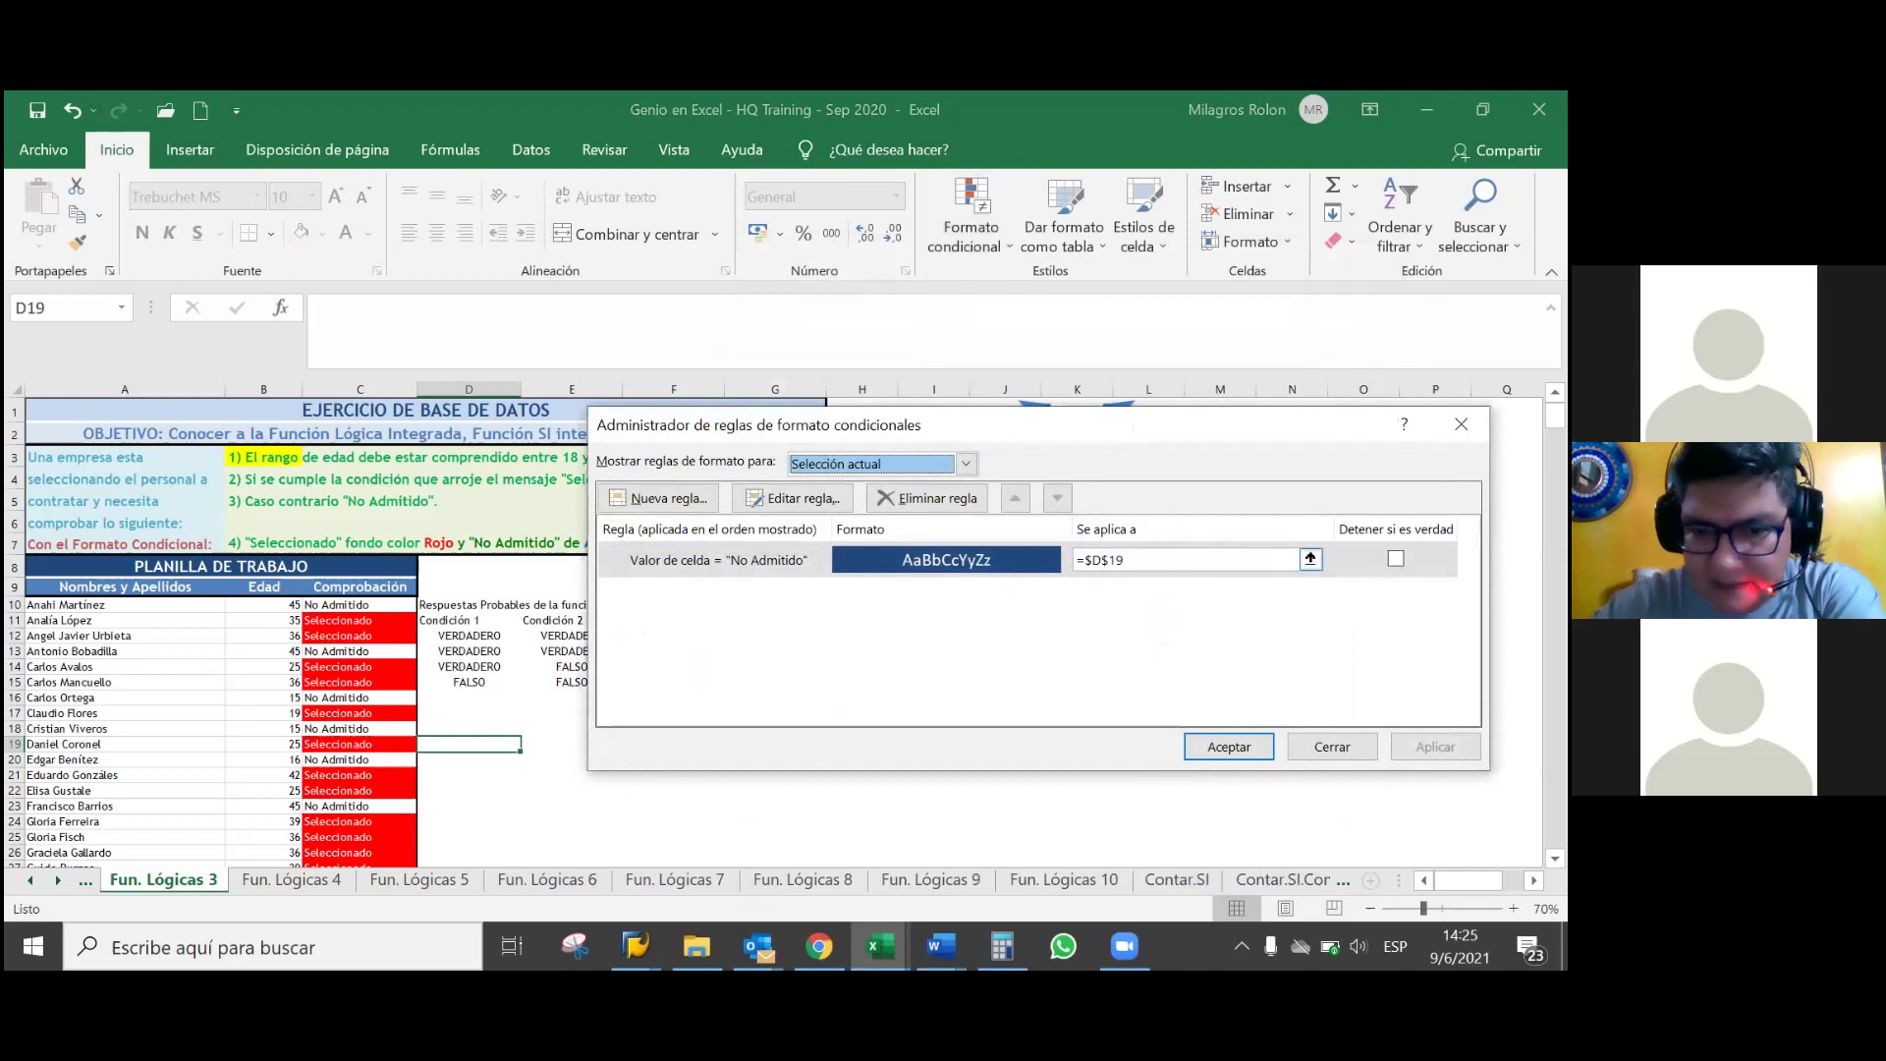
{"action": "left_click", "coordinate": [1310, 559]}
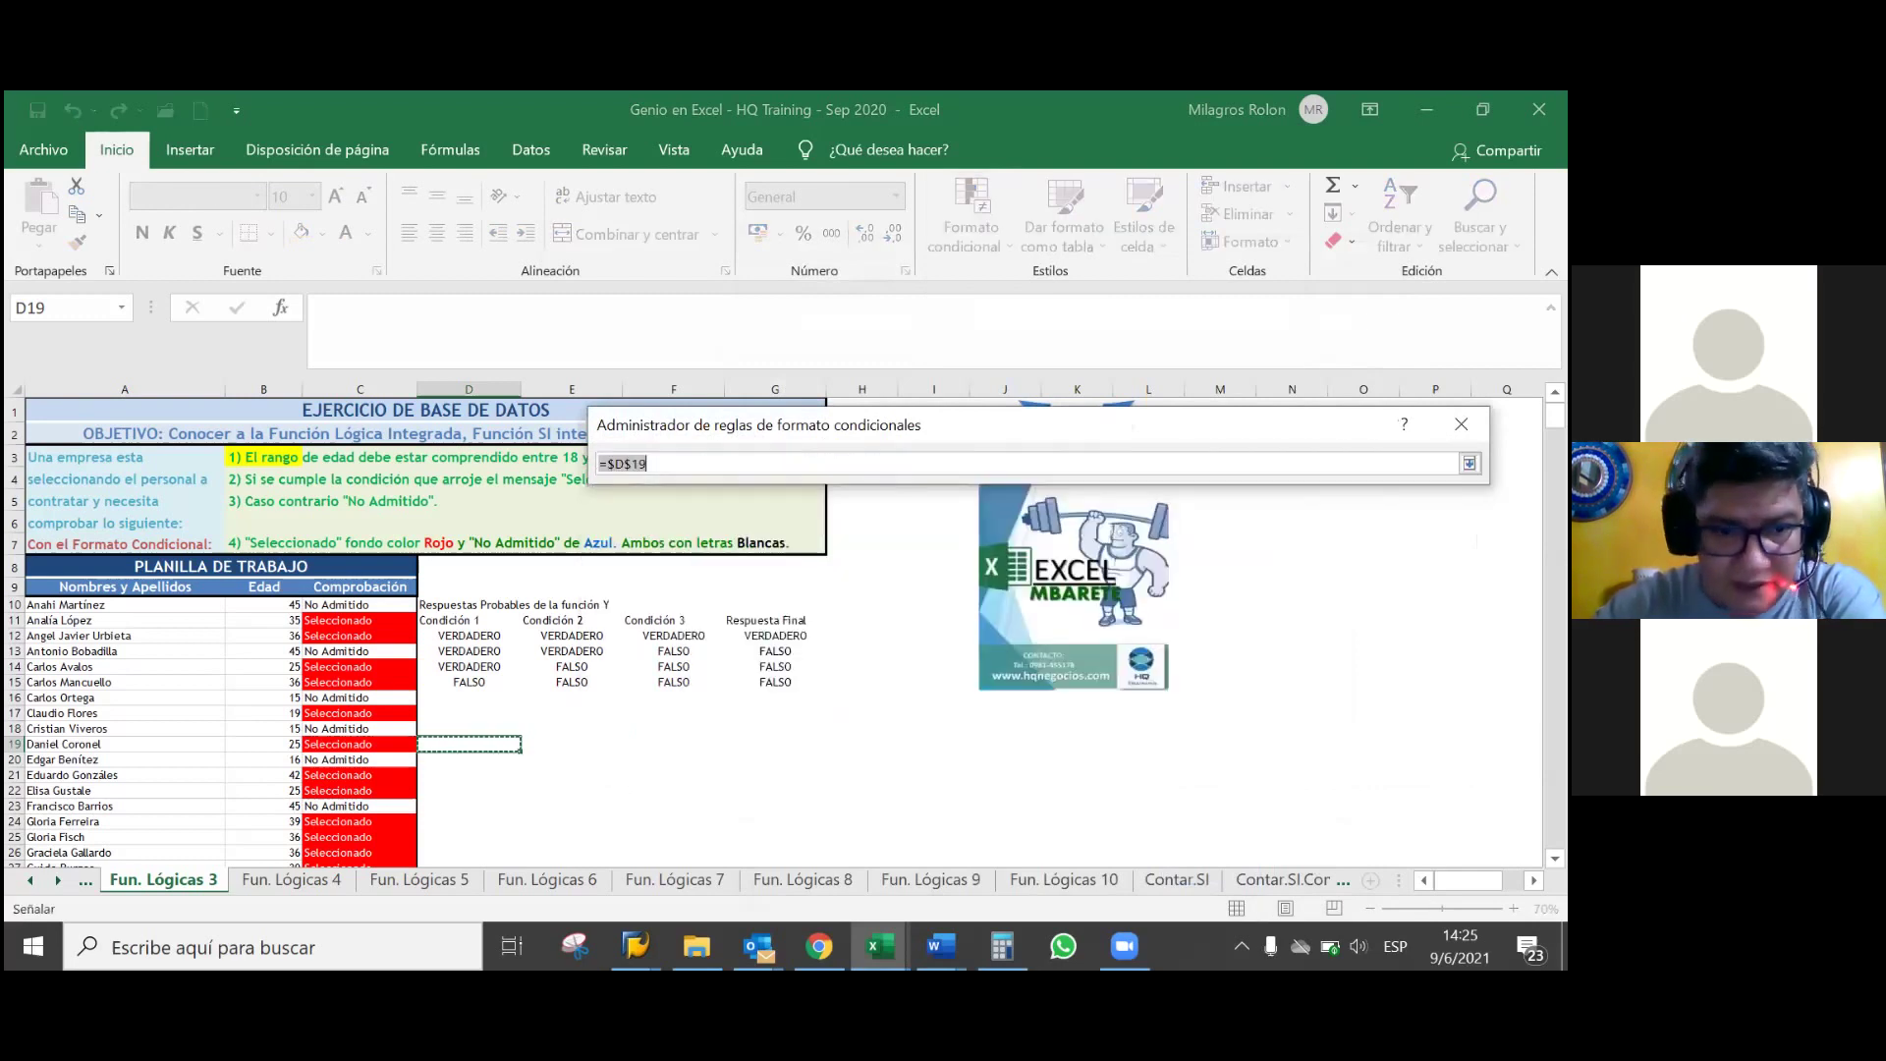
{"action": "left_click_drag", "start_coordinate": [362, 605], "coordinate": [365, 696]}
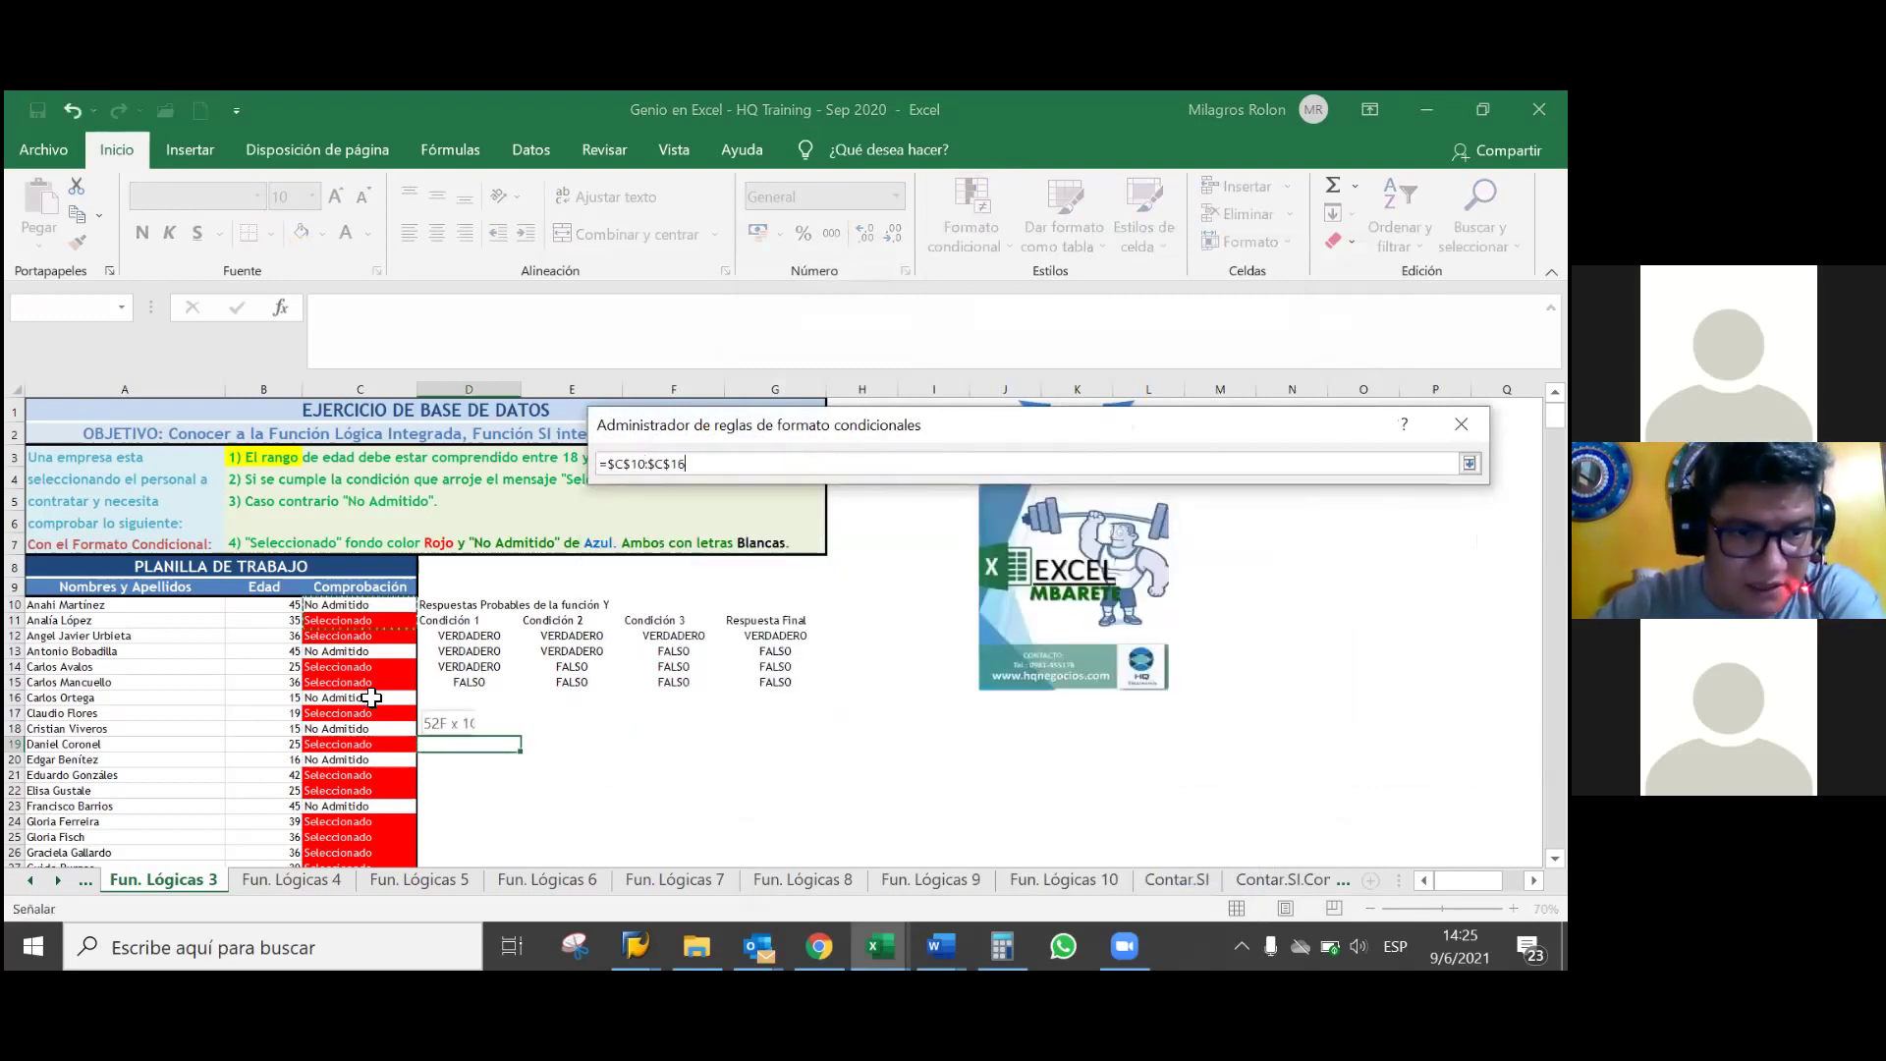
{"action": "left_click_drag", "start_coordinate": [366, 818], "coordinate": [366, 899]}
{"action": "key", "text": "Return"}
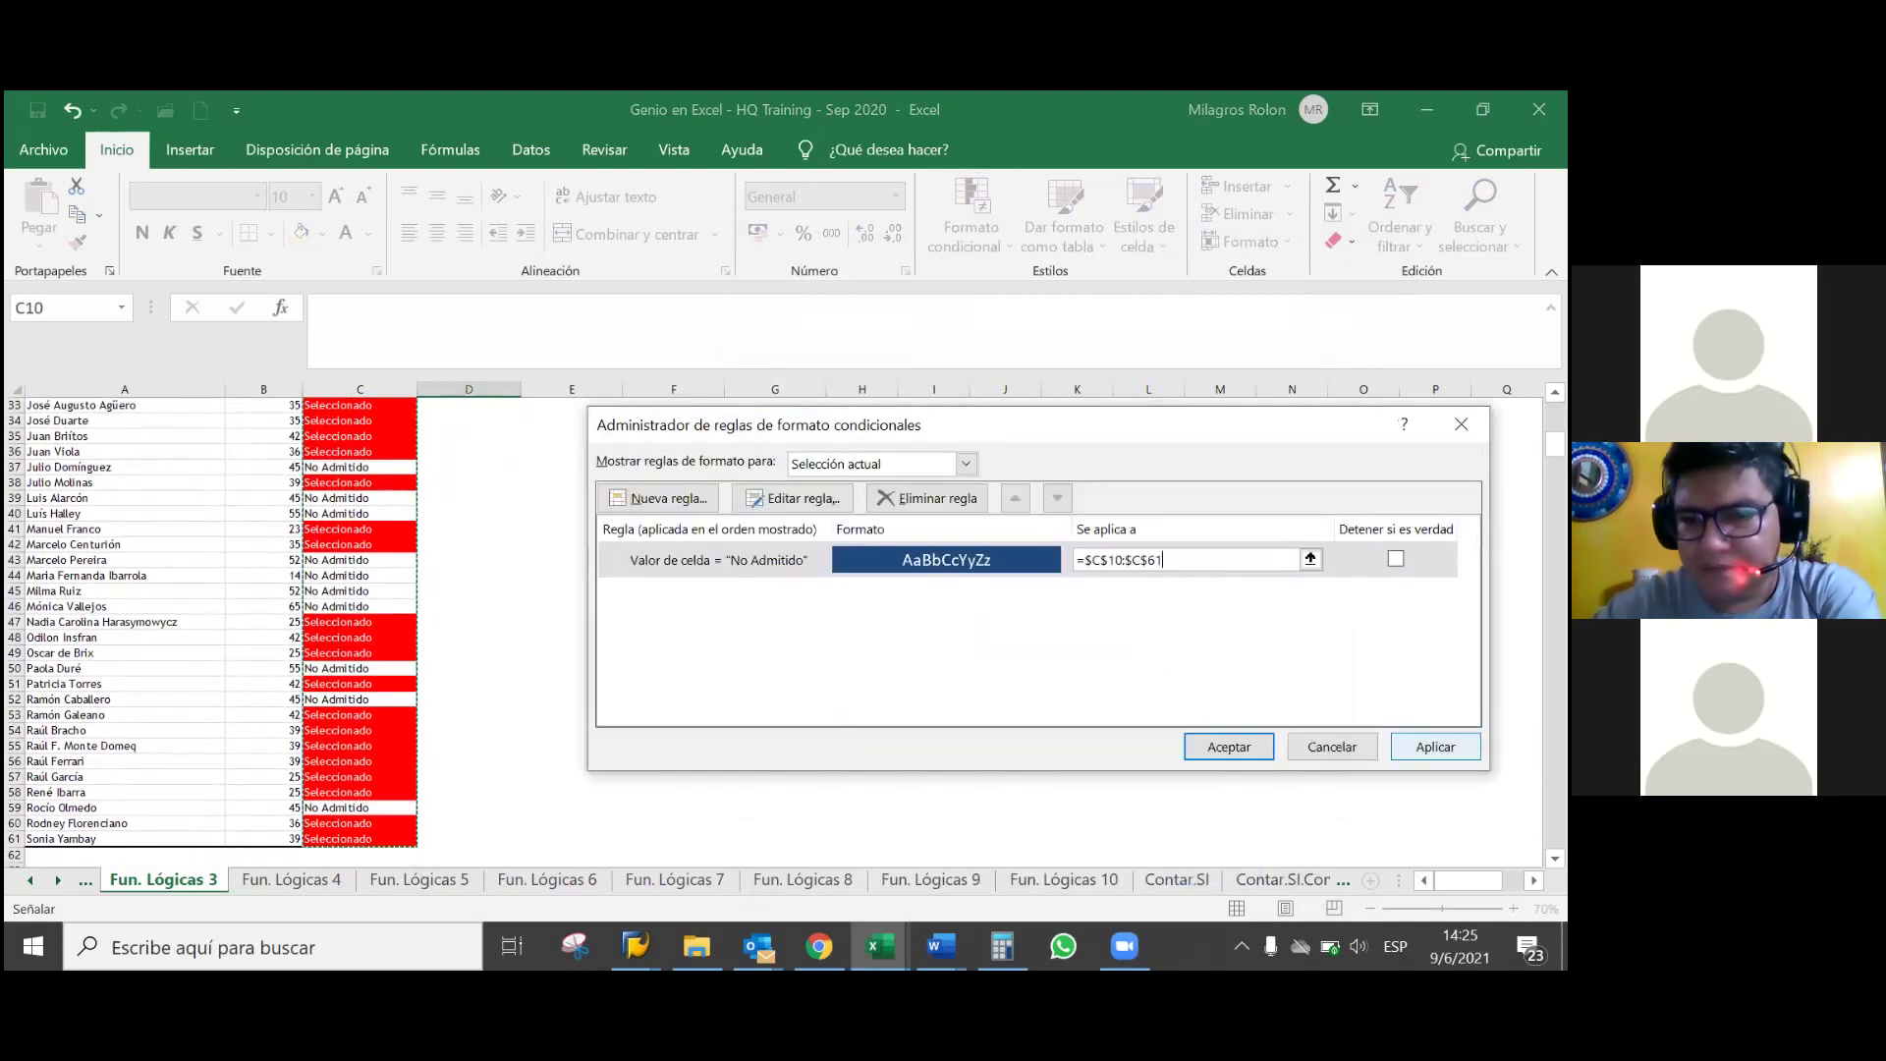
{"action": "left_click", "coordinate": [1435, 746]}
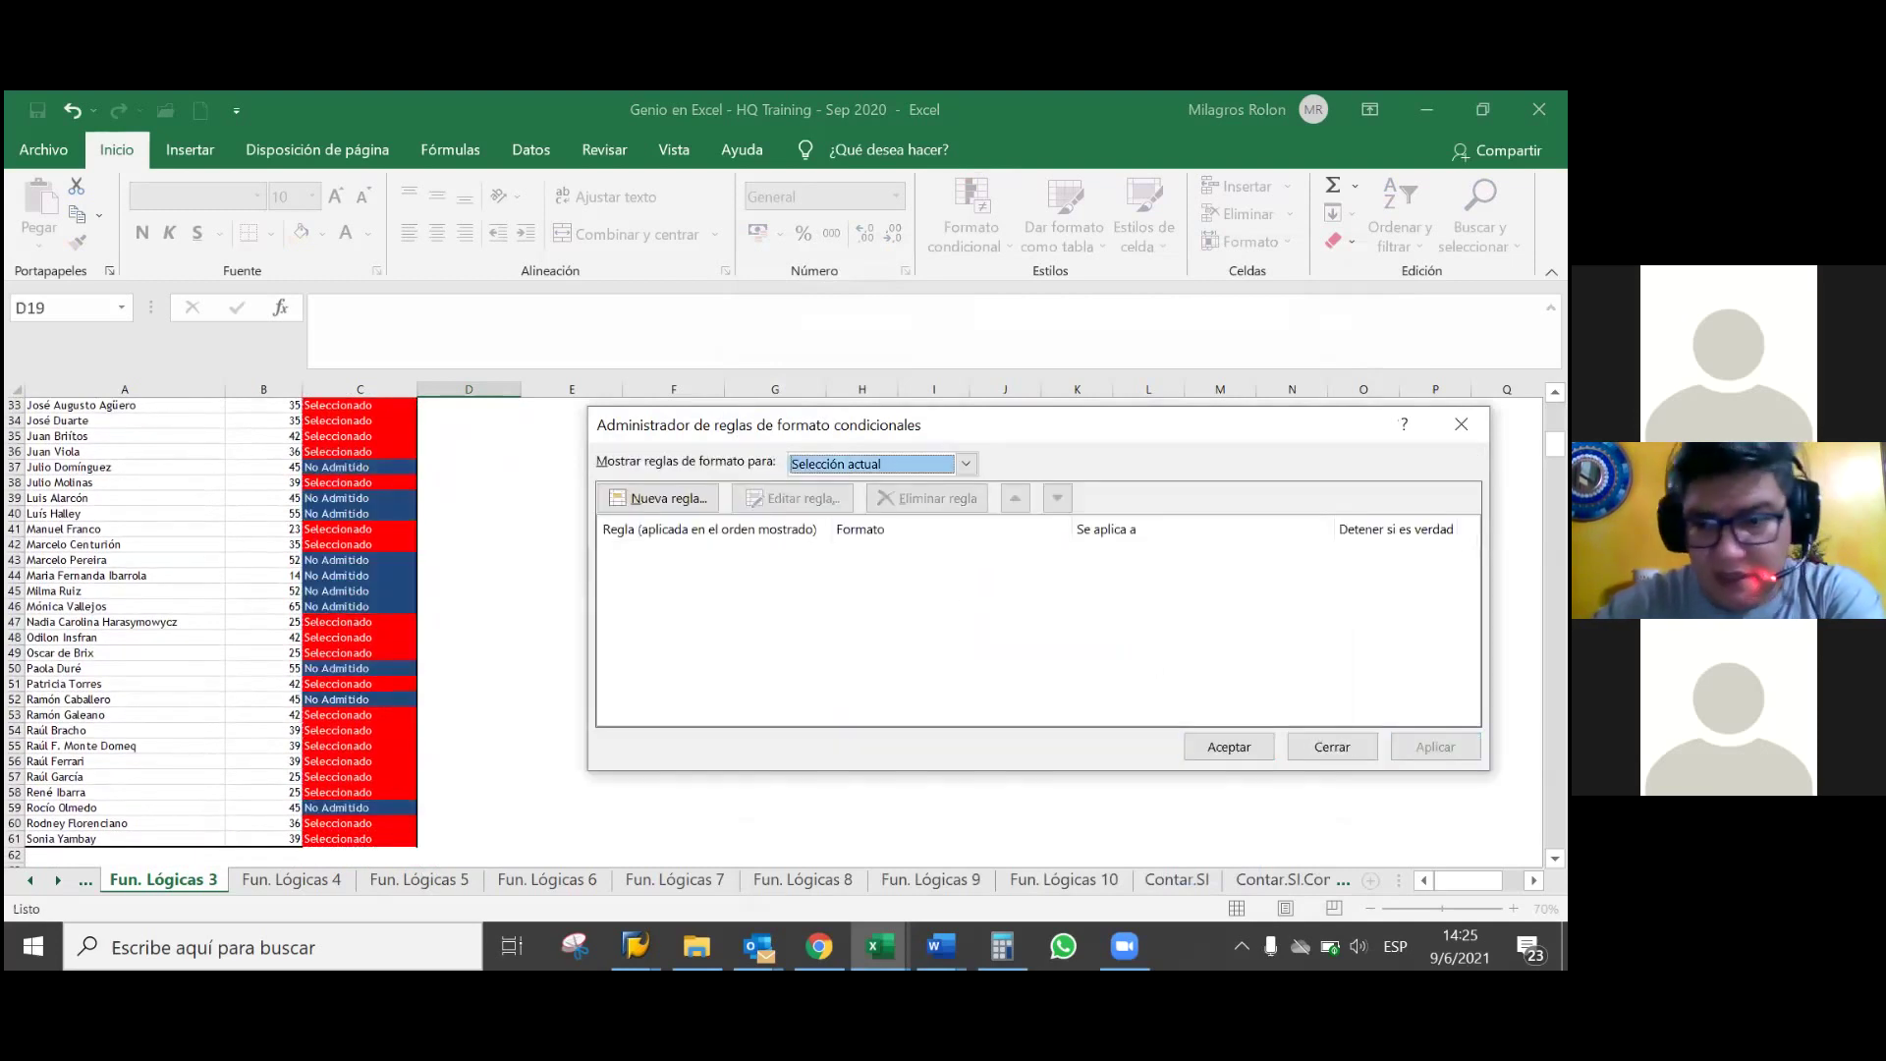
{"action": "left_click", "coordinate": [1229, 747]}
- Go back up through the formatted results in the Comprobación column and save the workbook
{"action": "left_click", "coordinate": [395, 653]}
{"action": "key", "text": "Up"}
{"action": "key", "text": "Up"}
{"action": "key", "text": "Up"}
{"action": "key", "text": "Up"}
{"action": "key", "text": "Up"}
{"action": "key", "text": "Up"}
{"action": "key", "text": "Up"}
{"action": "key", "text": "Up"}
{"action": "key", "text": "Up"}
{"action": "key", "text": "Up"}
{"action": "key", "text": "Up"}
{"action": "key", "text": "Up"}
{"action": "key", "text": "Up"}
{"action": "key", "text": "Up"}
{"action": "key", "text": "Up"}
{"action": "key", "text": "Up"}
{"action": "key", "text": "Up"}
{"action": "key", "text": "Up"}
{"action": "key", "text": "Up"}
{"action": "key", "text": "Up"}
{"action": "key", "text": "Up"}
{"action": "key", "text": "Up"}
{"action": "key", "text": "Up"}
{"action": "key", "text": "Up"}
{"action": "key", "text": "Up"}
{"action": "key", "text": "Up"}
{"action": "key", "text": "Up"}
{"action": "key", "text": "Up"}
{"action": "key", "text": "Up"}
{"action": "key", "text": "Up"}
{"action": "key", "text": "Up"}
{"action": "key", "text": "Up"}
{"action": "key", "text": "Up"}
{"action": "key", "text": "Up"}
{"action": "key", "text": "Up"}
{"action": "key", "text": "Up"}
{"action": "key", "text": "Up"}
{"action": "key", "text": "Up"}
{"action": "key", "text": "Up"}
{"action": "key", "text": "Up"}
{"action": "key", "text": "Down"}
{"action": "key", "text": "Down"}
{"action": "key", "text": "Down"}
{"action": "key", "text": "Down"}
{"action": "key", "text": "Down"}
{"action": "key", "text": "Down"}
{"action": "key", "text": "Down"}
{"action": "key", "text": "ctrl+s"}
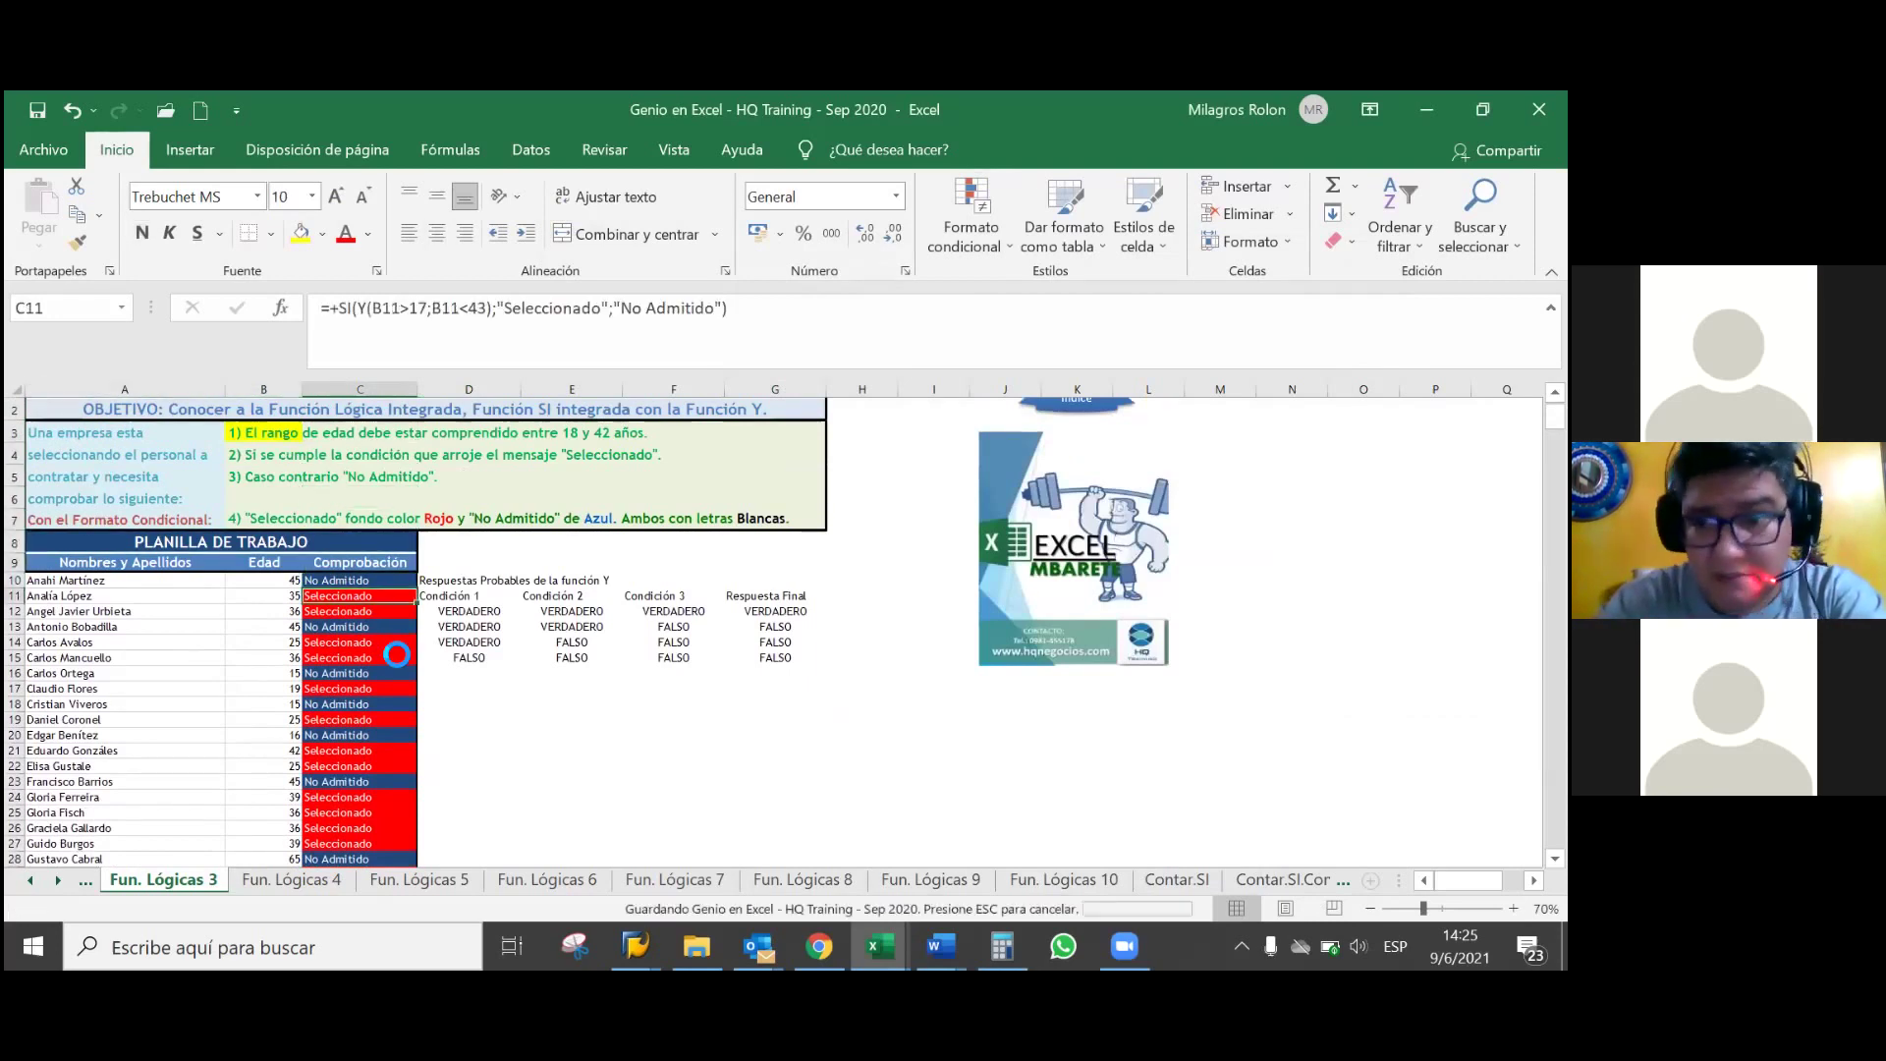
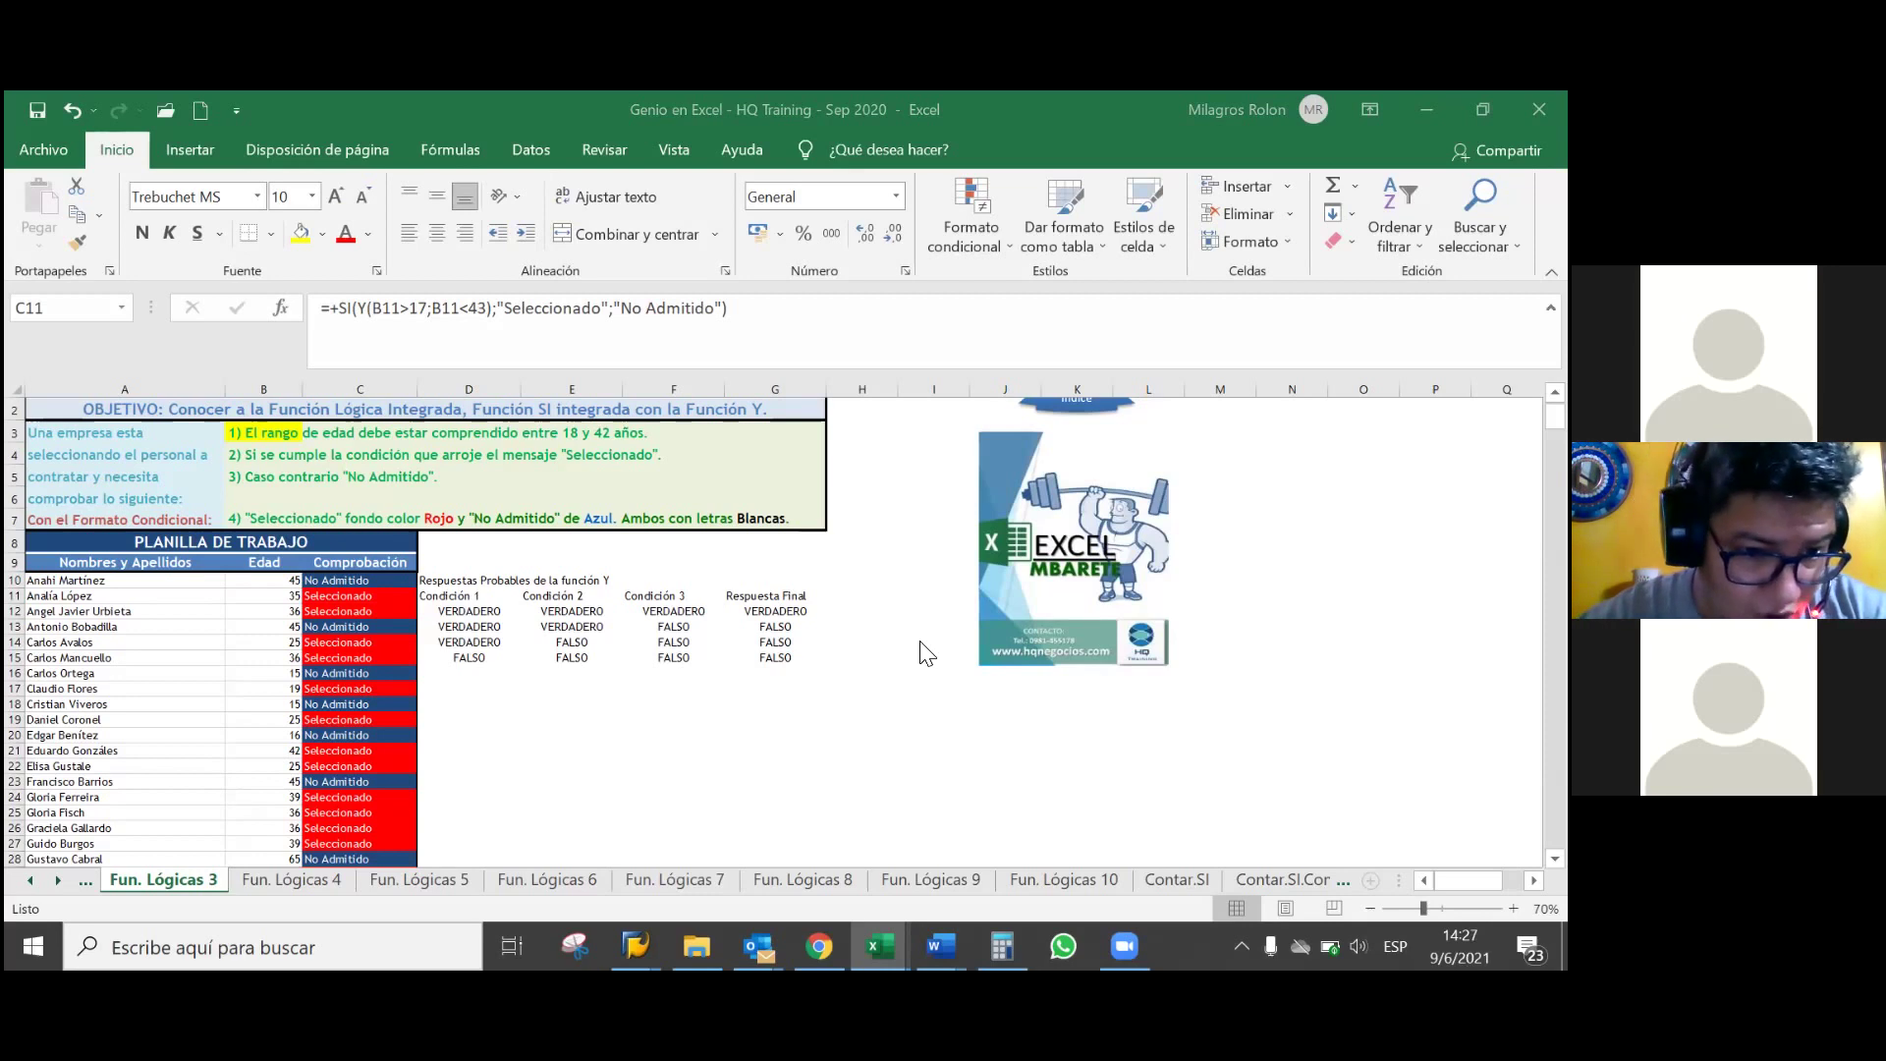
- View the Fun. Lógicas 4 exercise sheet and return to Fun. Lógicas 3
{"action": "left_click", "coordinate": [224, 877]}
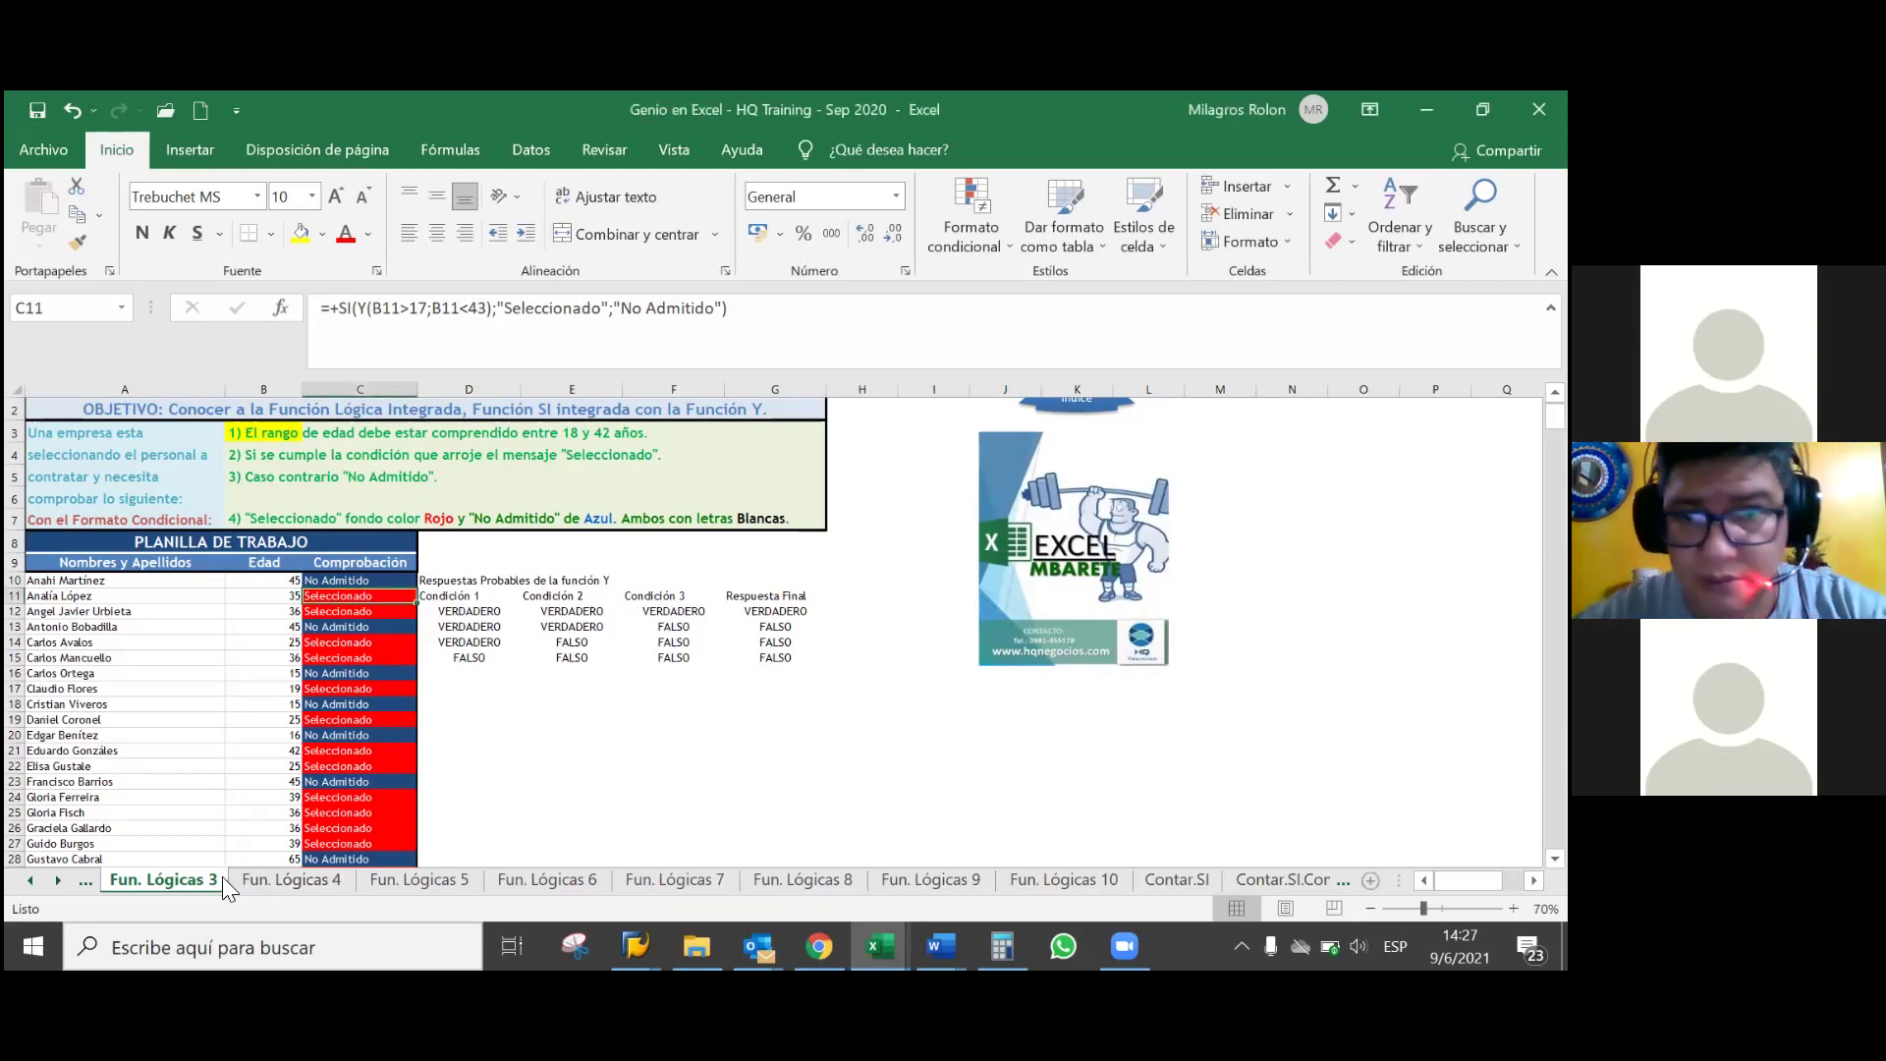
{"action": "left_click", "coordinate": [254, 881]}
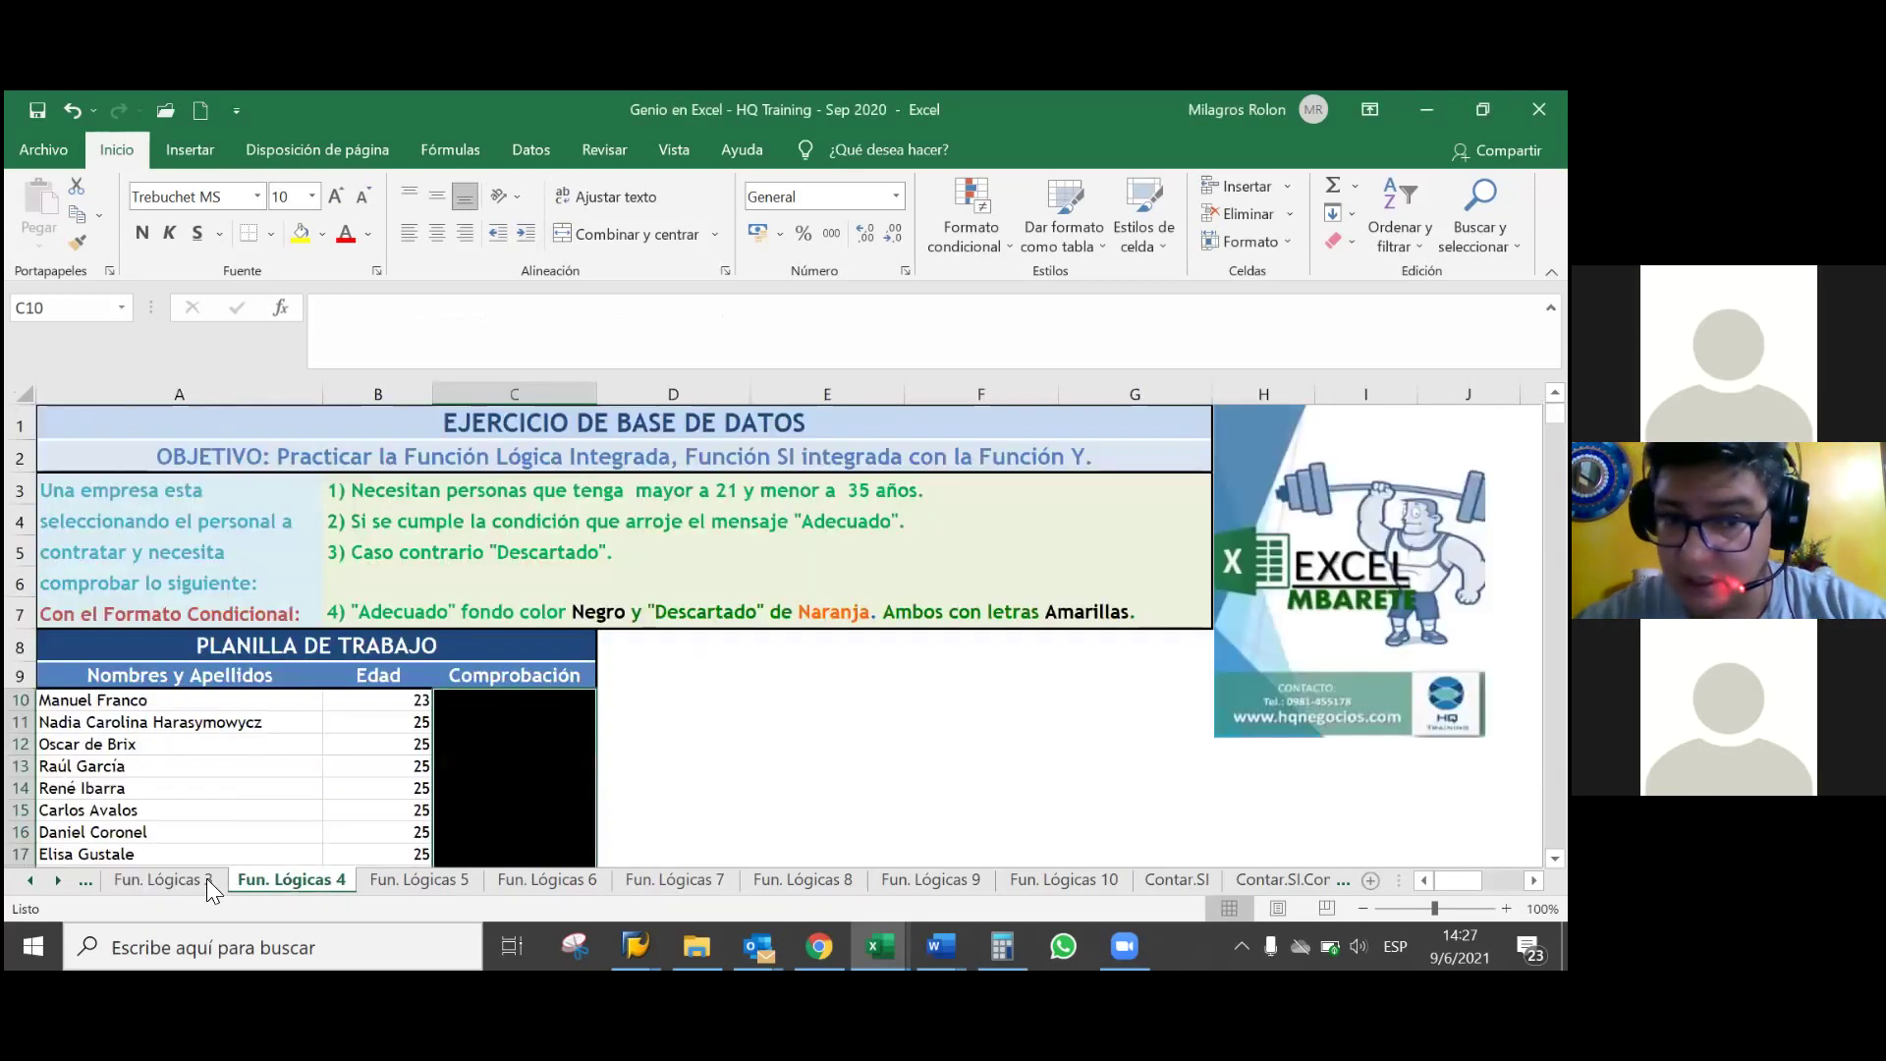
{"action": "left_click", "coordinate": [207, 881]}
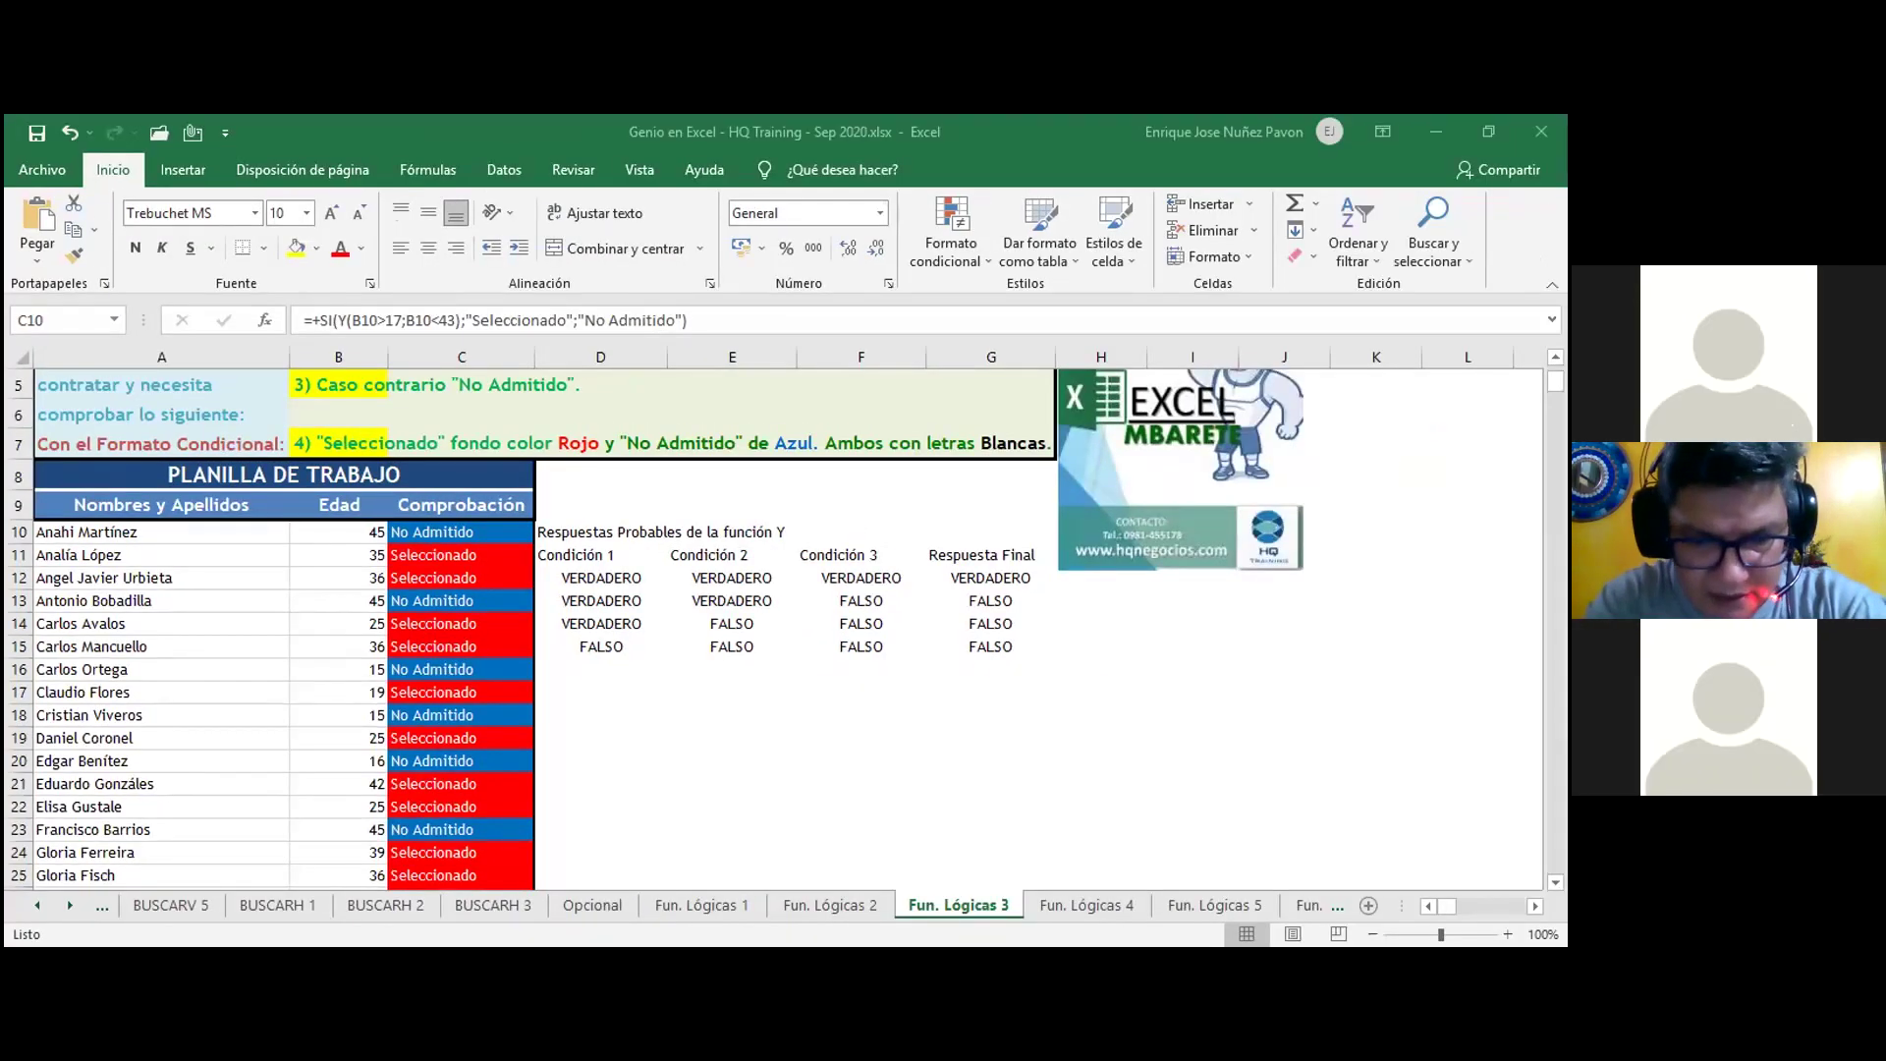
- Examine the table of probable answers of the Y function beside the results on Fun. Lógicas 3
{"action": "scroll", "coordinate": [704, 714], "scroll_direction": "up", "scroll_amount": 2}
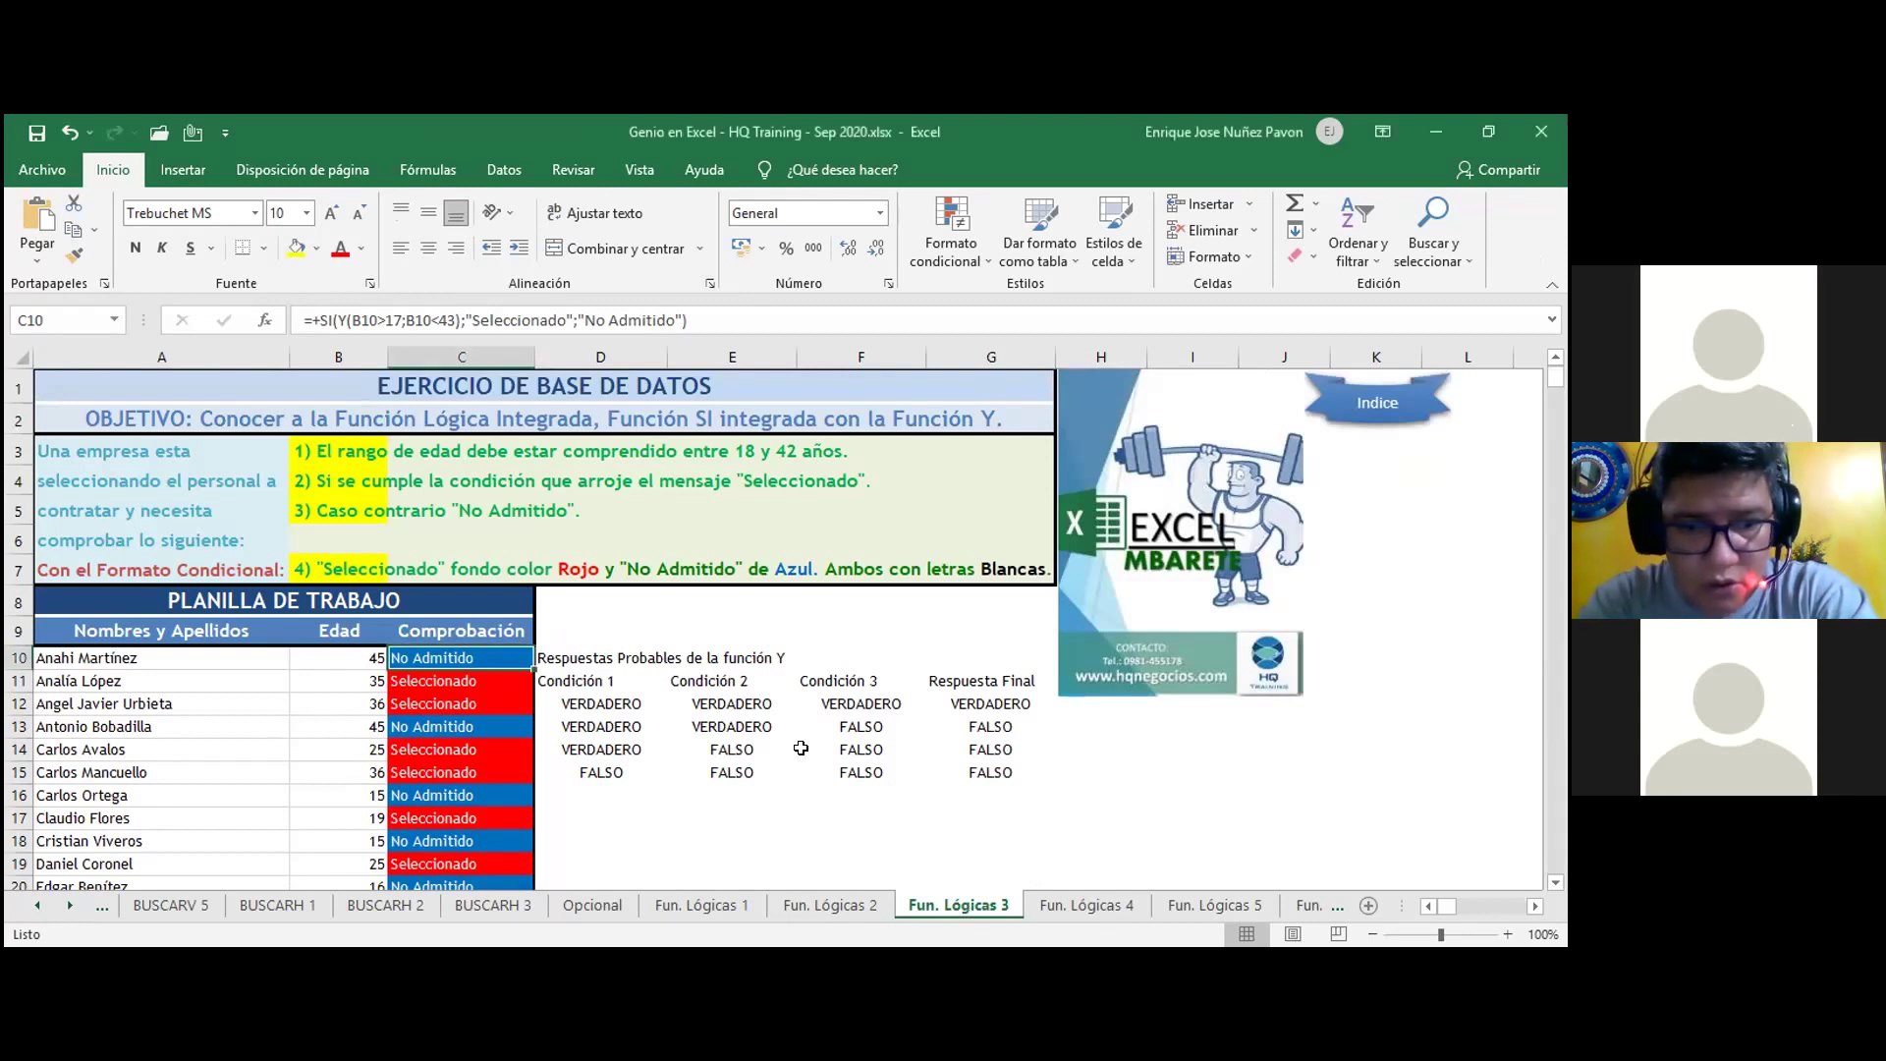
{"action": "left_click", "coordinate": [658, 676]}
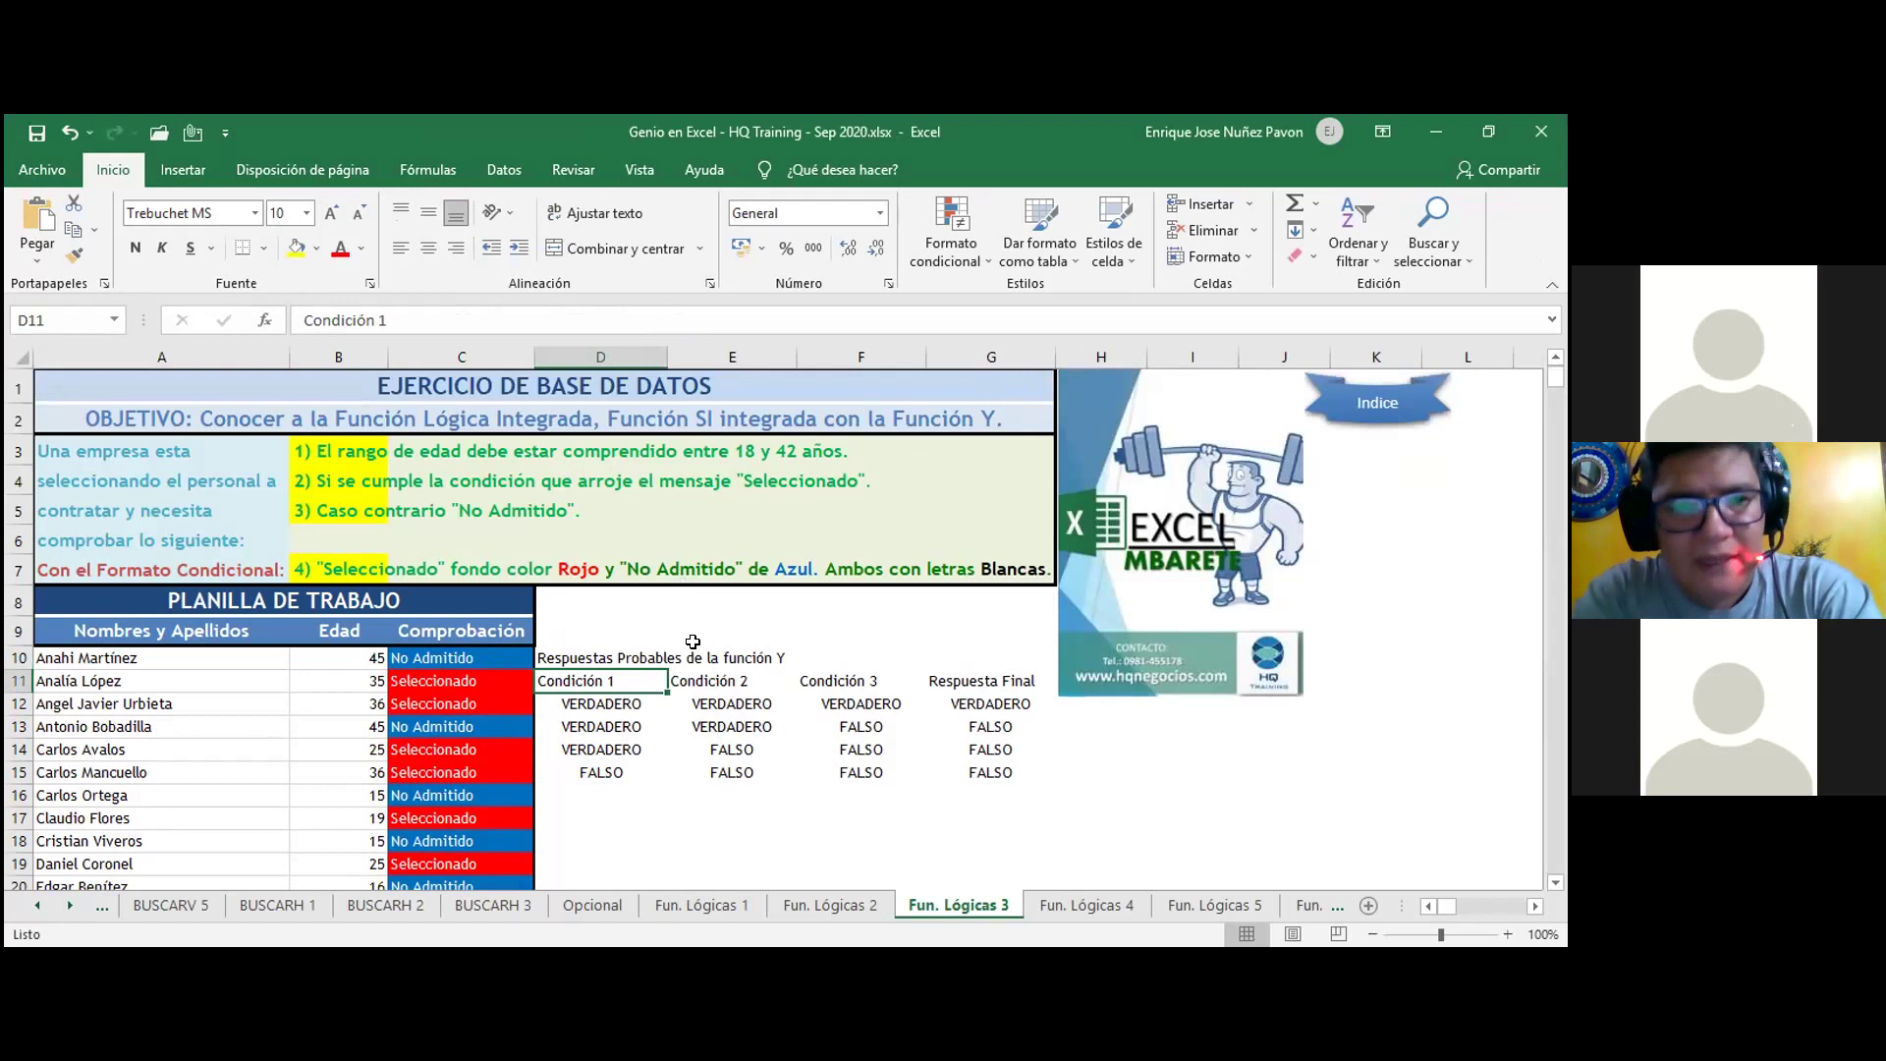
{"action": "left_click", "coordinate": [653, 768]}
{"action": "left_click", "coordinate": [599, 668]}
{"action": "left_click", "coordinate": [775, 676]}
{"action": "left_click", "coordinate": [596, 665]}
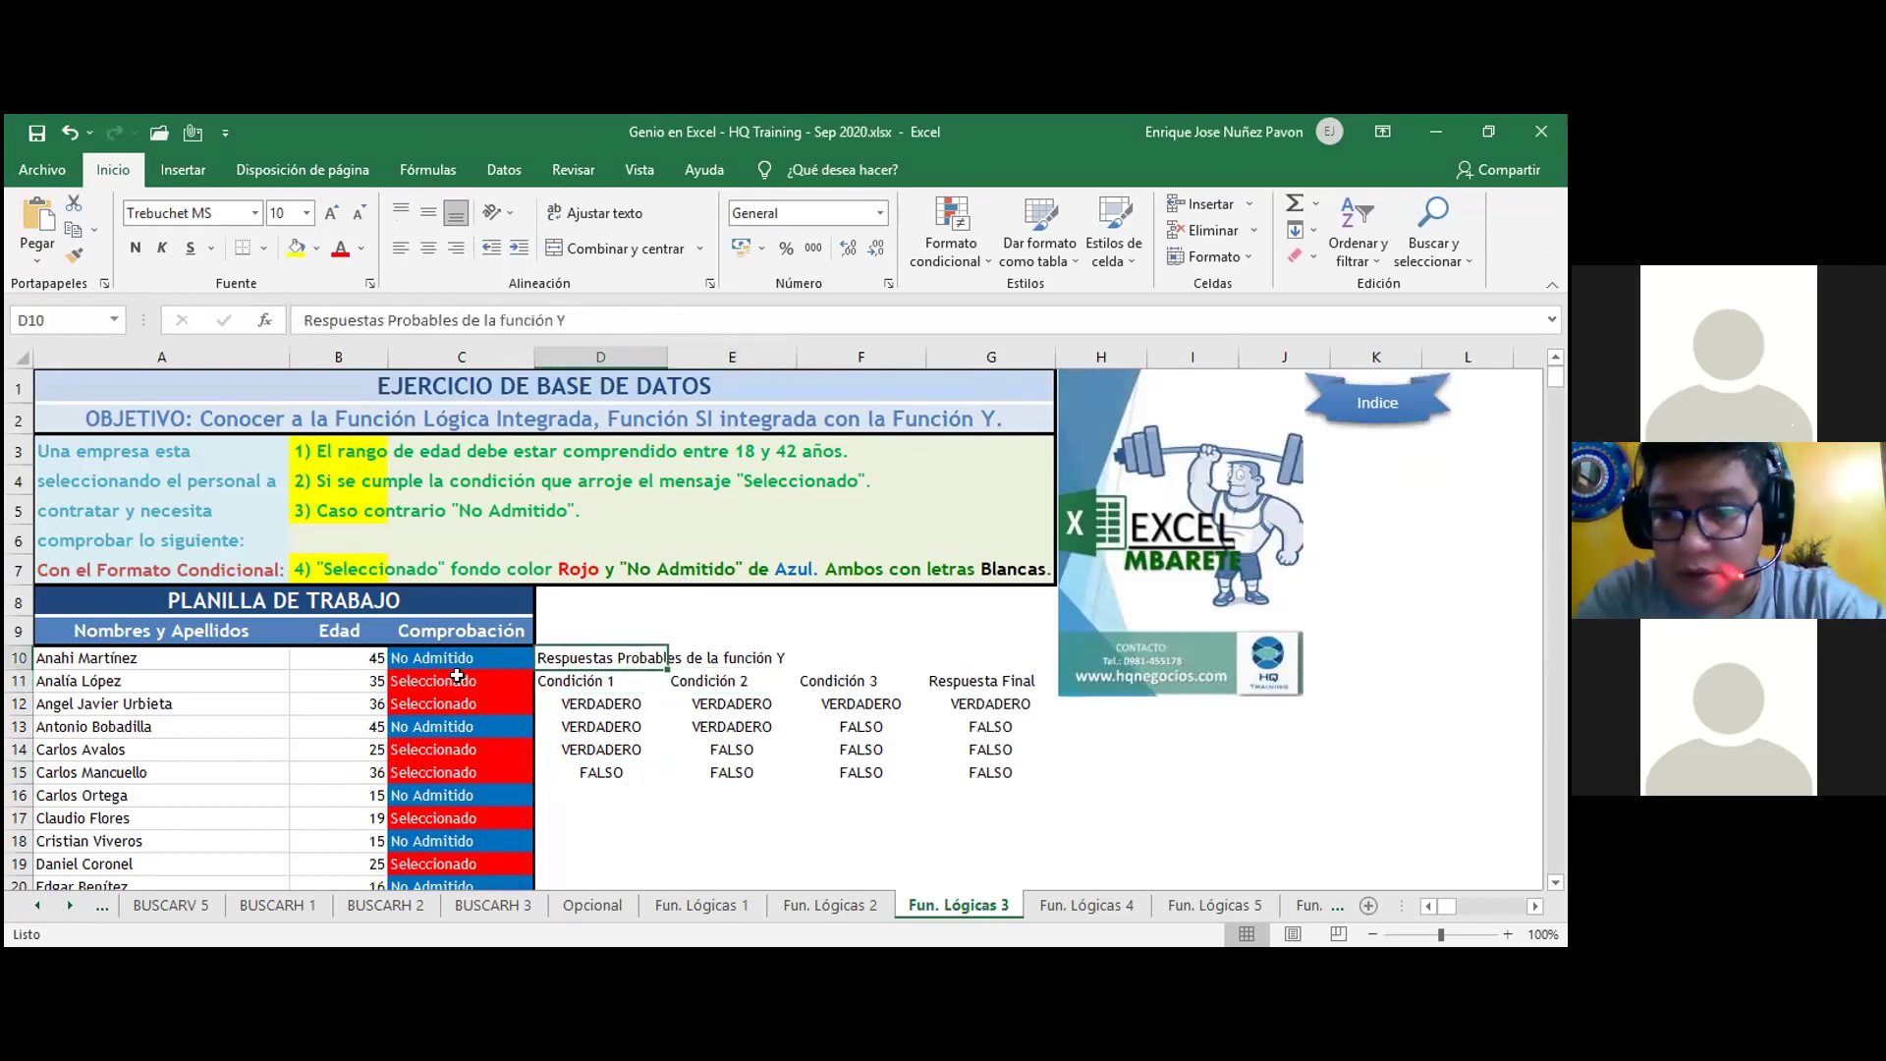
- Inspect the function arguments of the SI formula in C10, including those of its nested Y function
{"action": "left_click", "coordinate": [430, 656]}
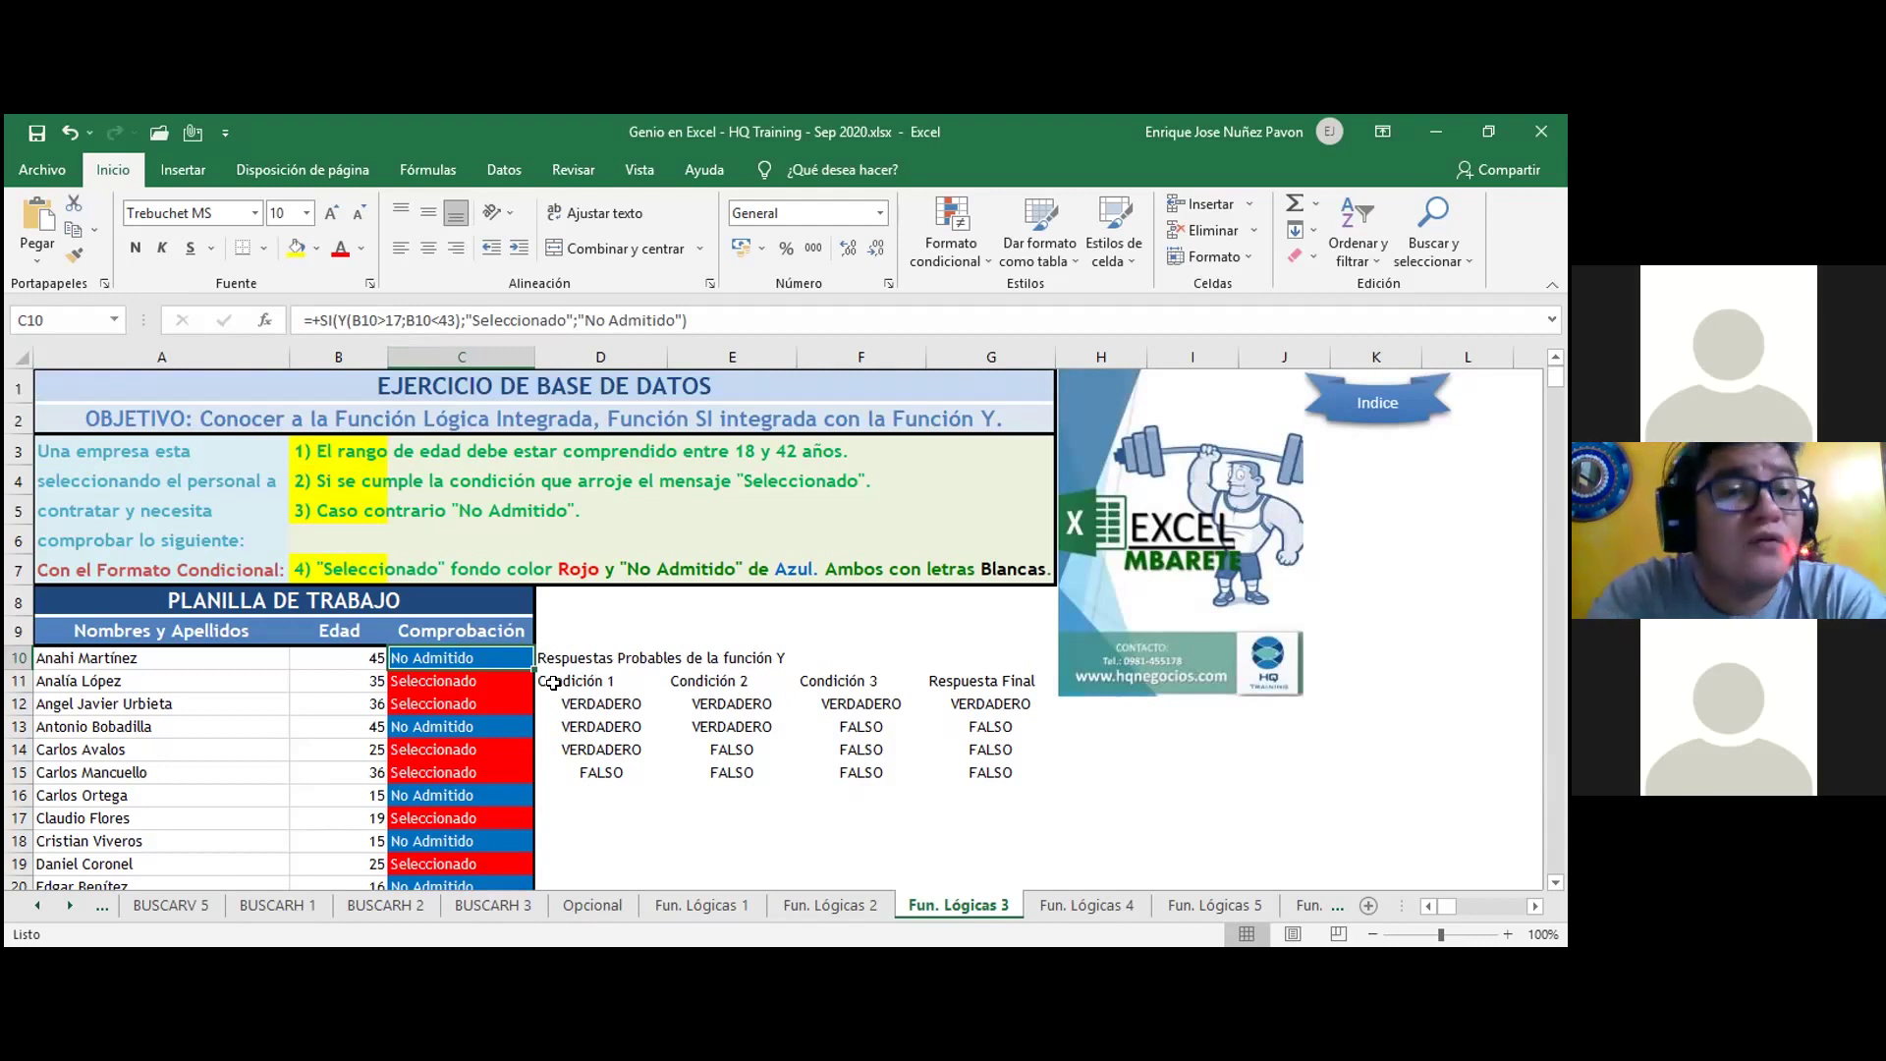
{"action": "left_click", "coordinate": [266, 324]}
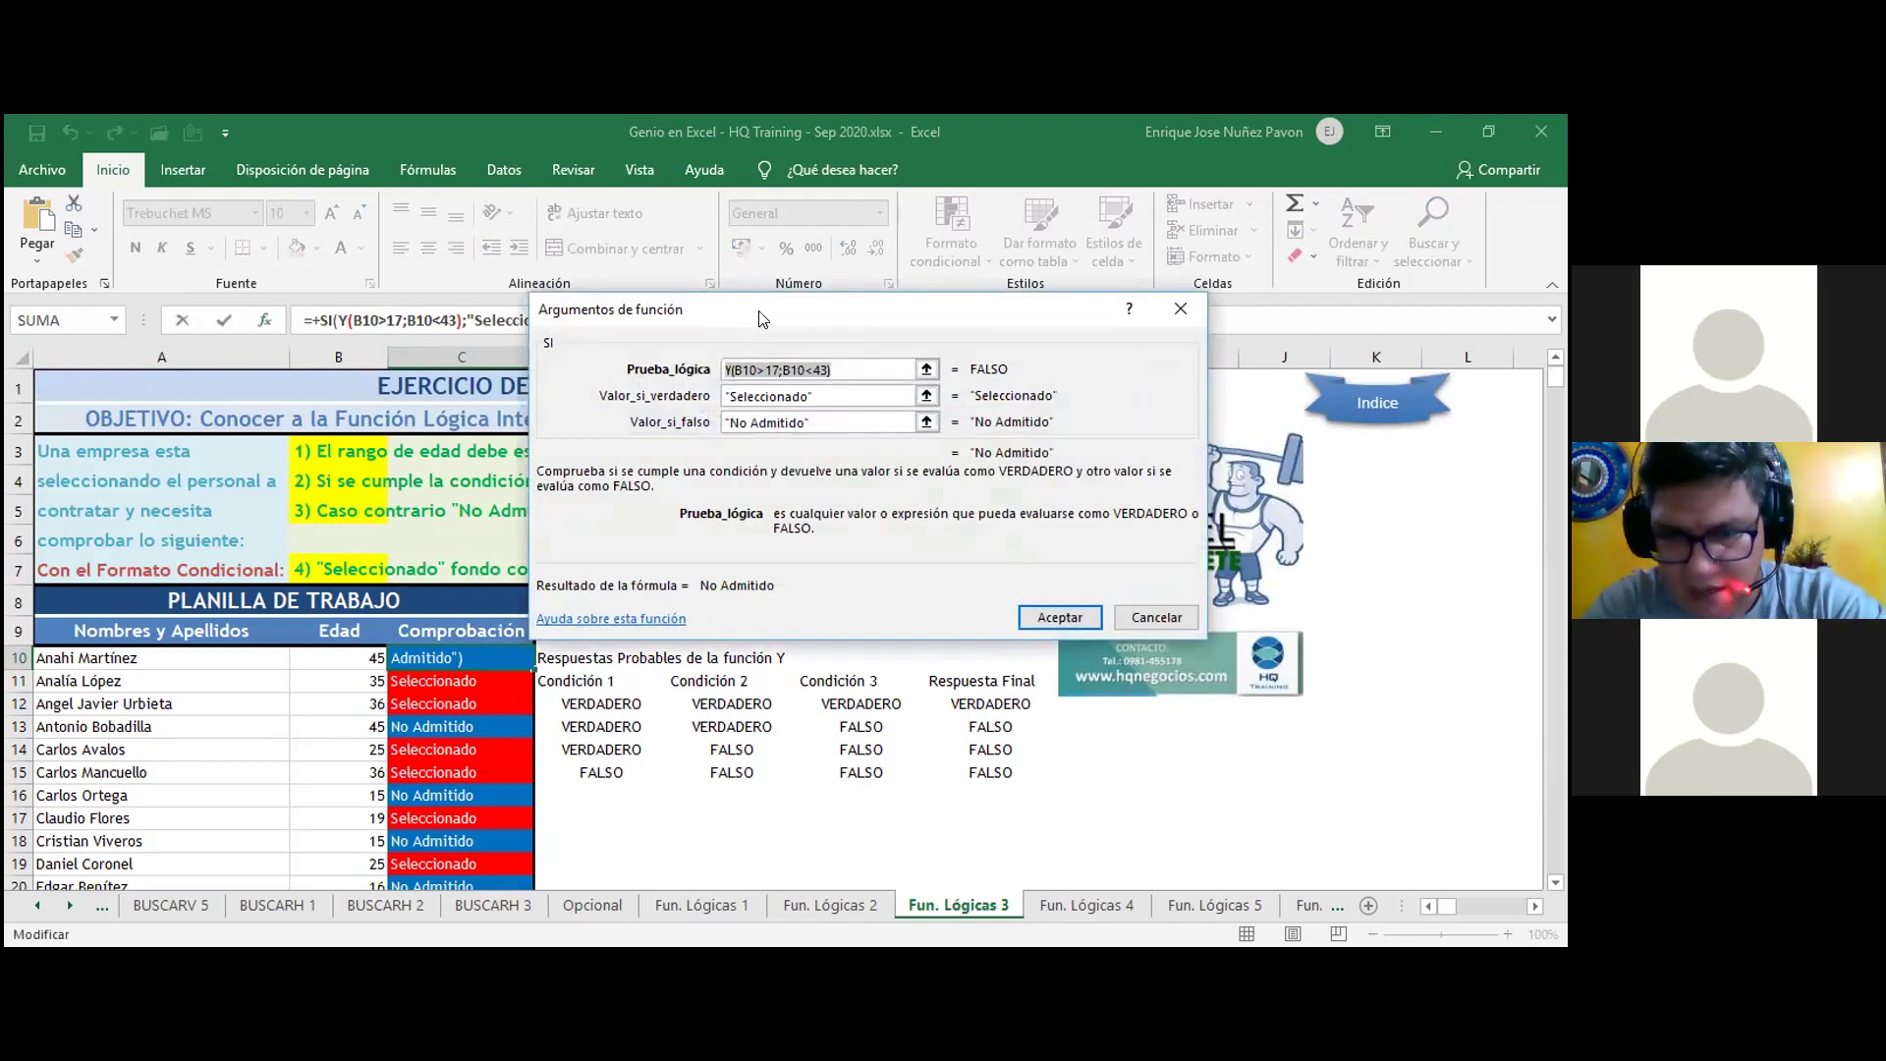
{"action": "left_click_drag", "start_coordinate": [762, 317], "coordinate": [1046, 237]}
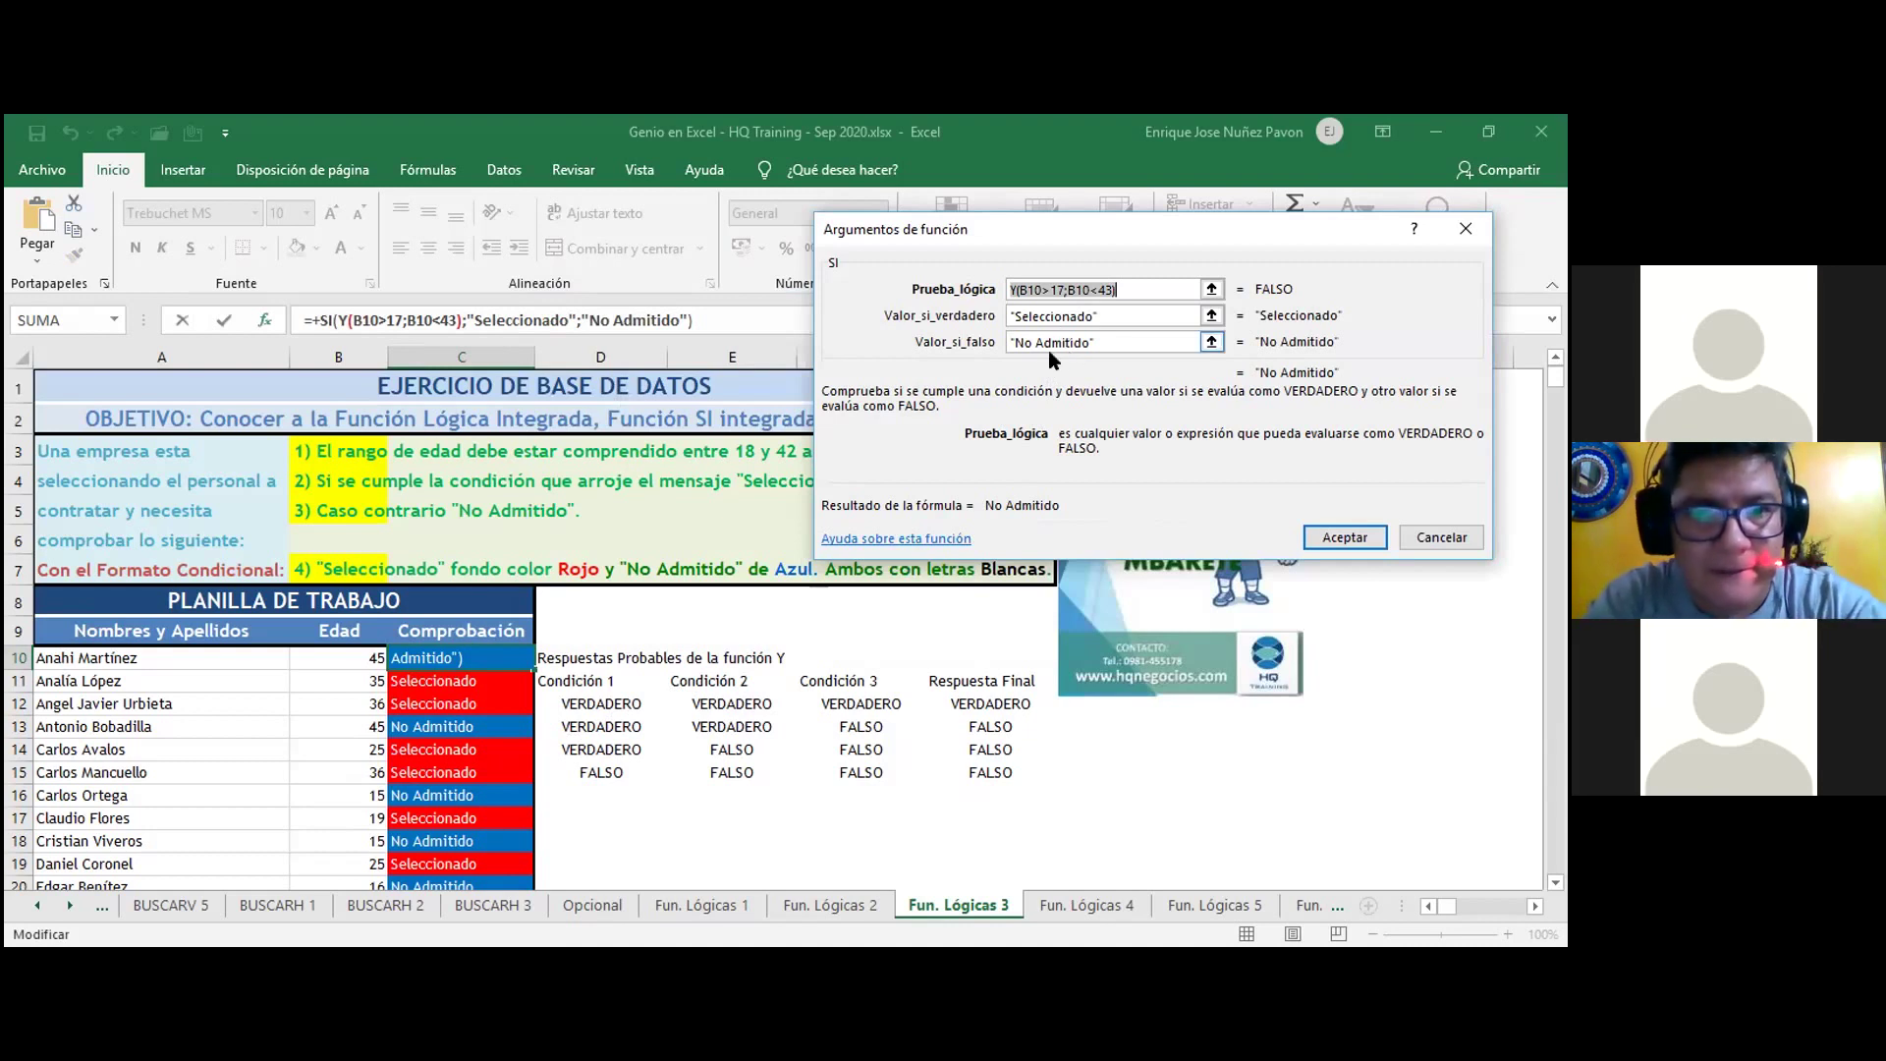
{"action": "left_click", "coordinate": [347, 318]}
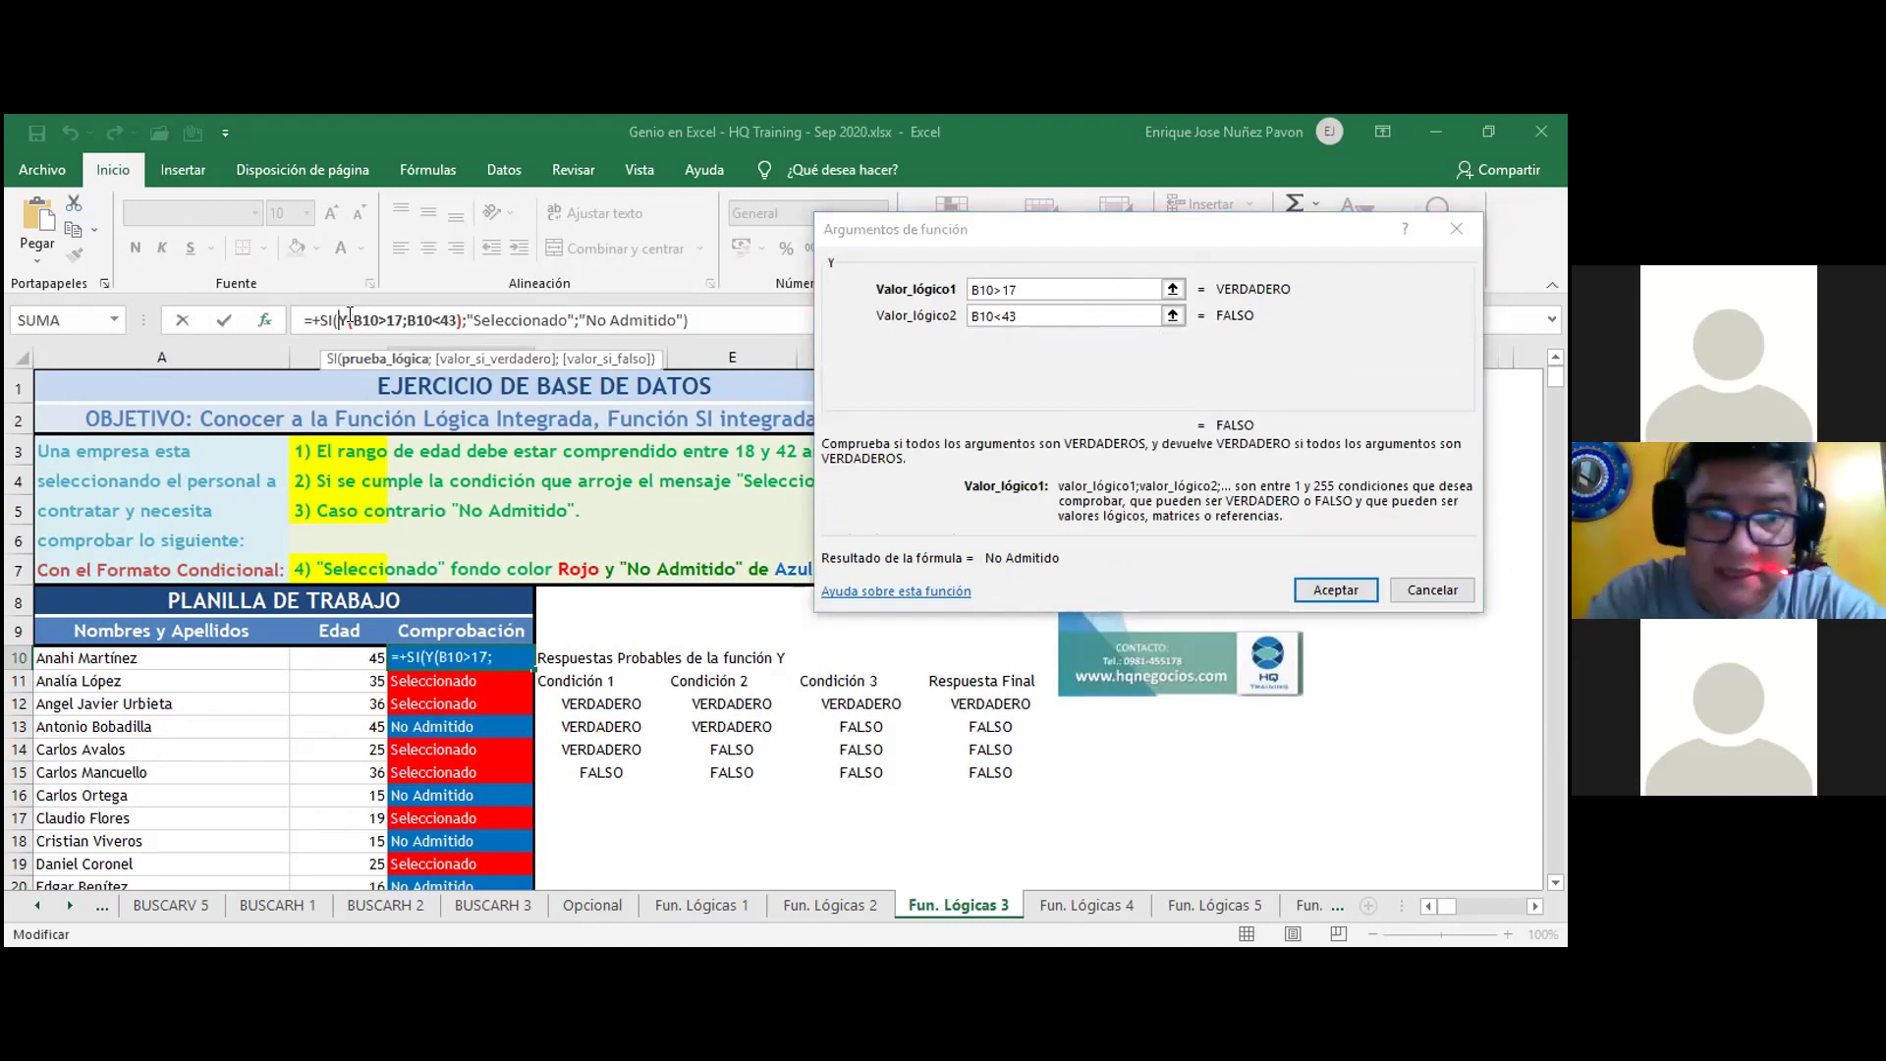
{"action": "left_click", "coordinate": [355, 319]}
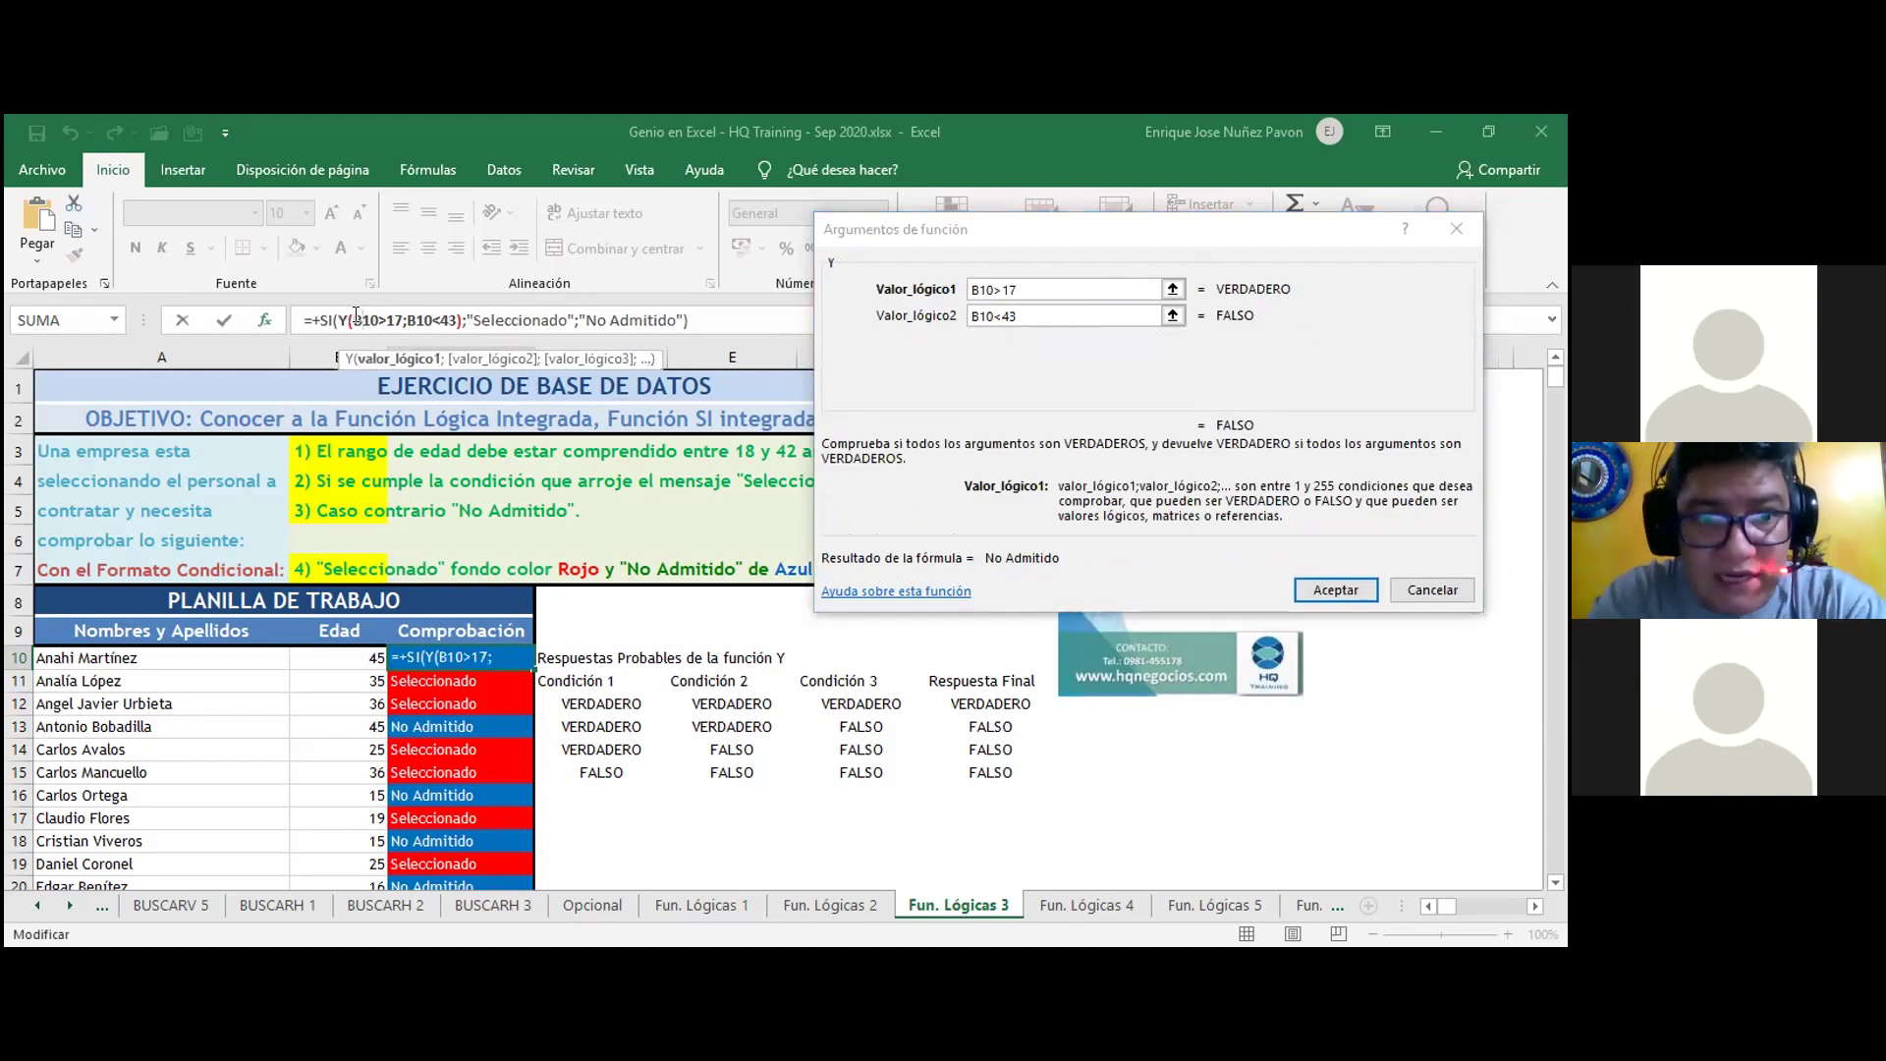
{"action": "double_click", "coordinate": [356, 319]}
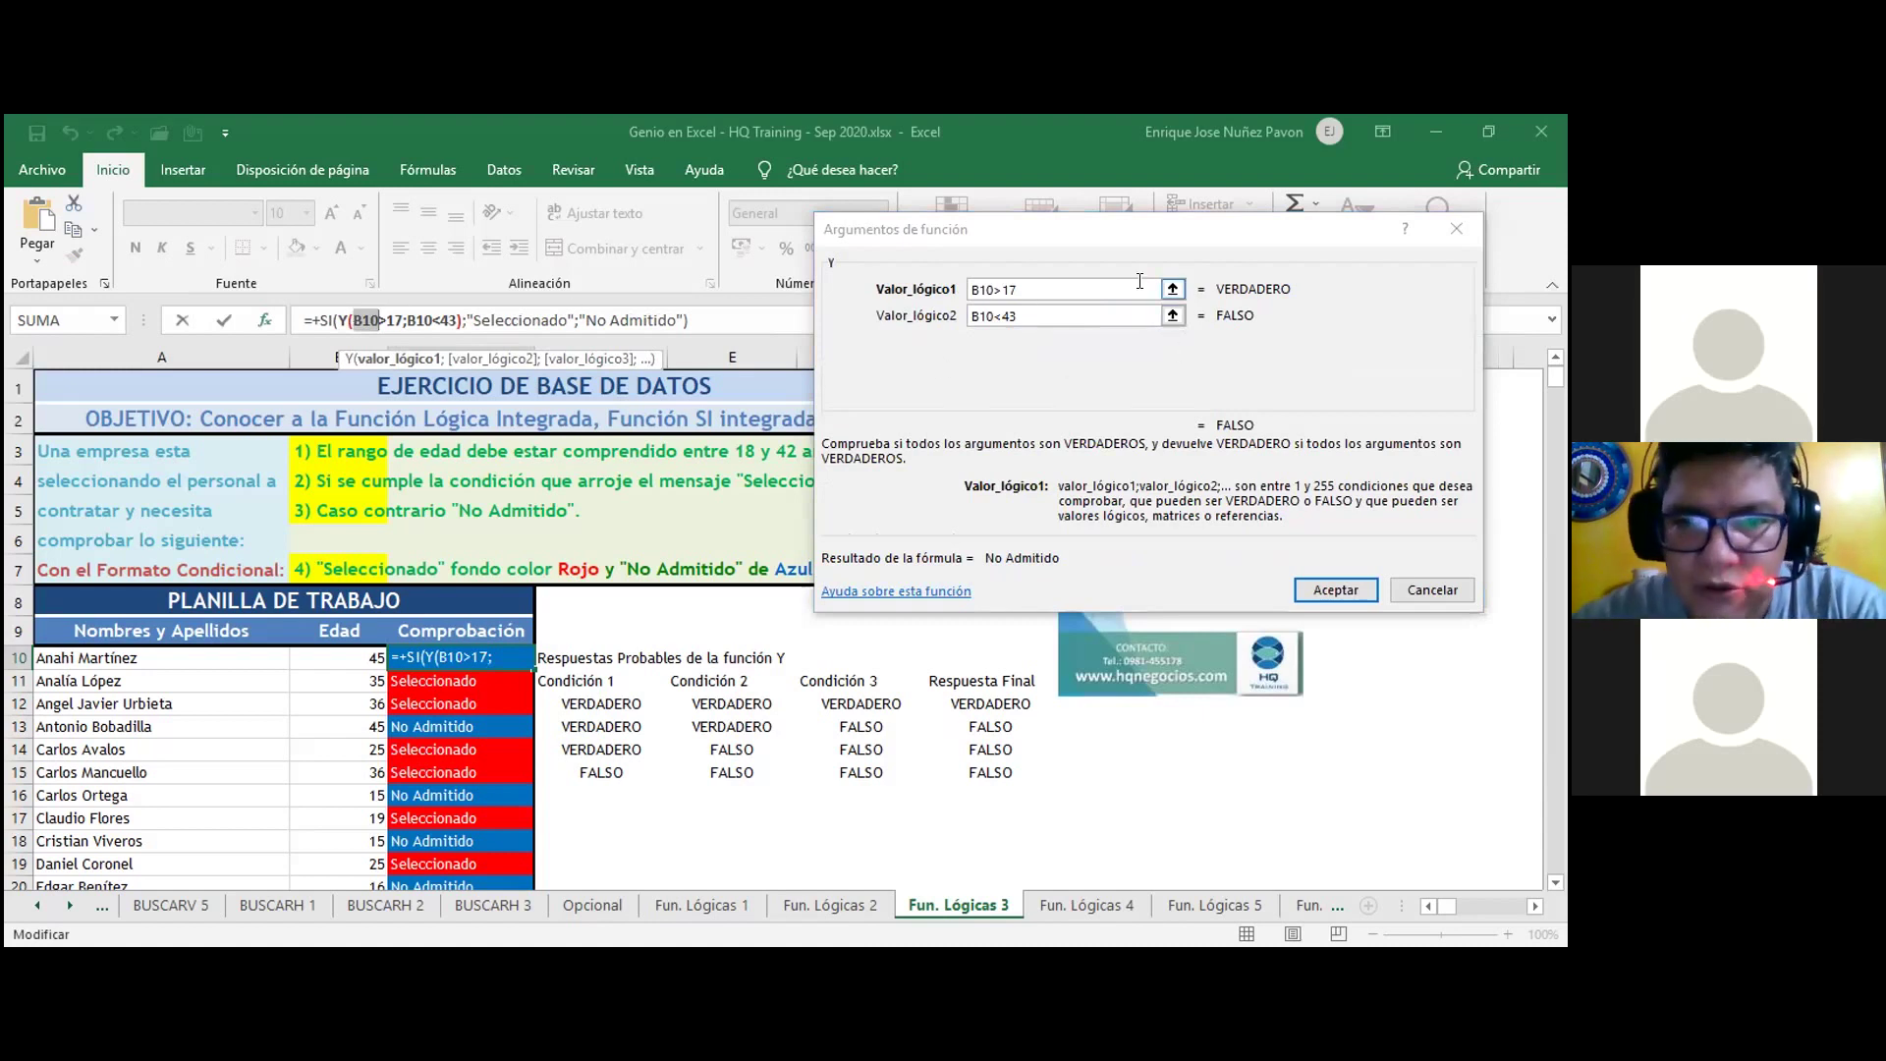
- Examine the Y function's argument list from Valor_lógico1 through Valor_lógico255 and return to the first arguments
{"action": "left_click", "coordinate": [1069, 282]}
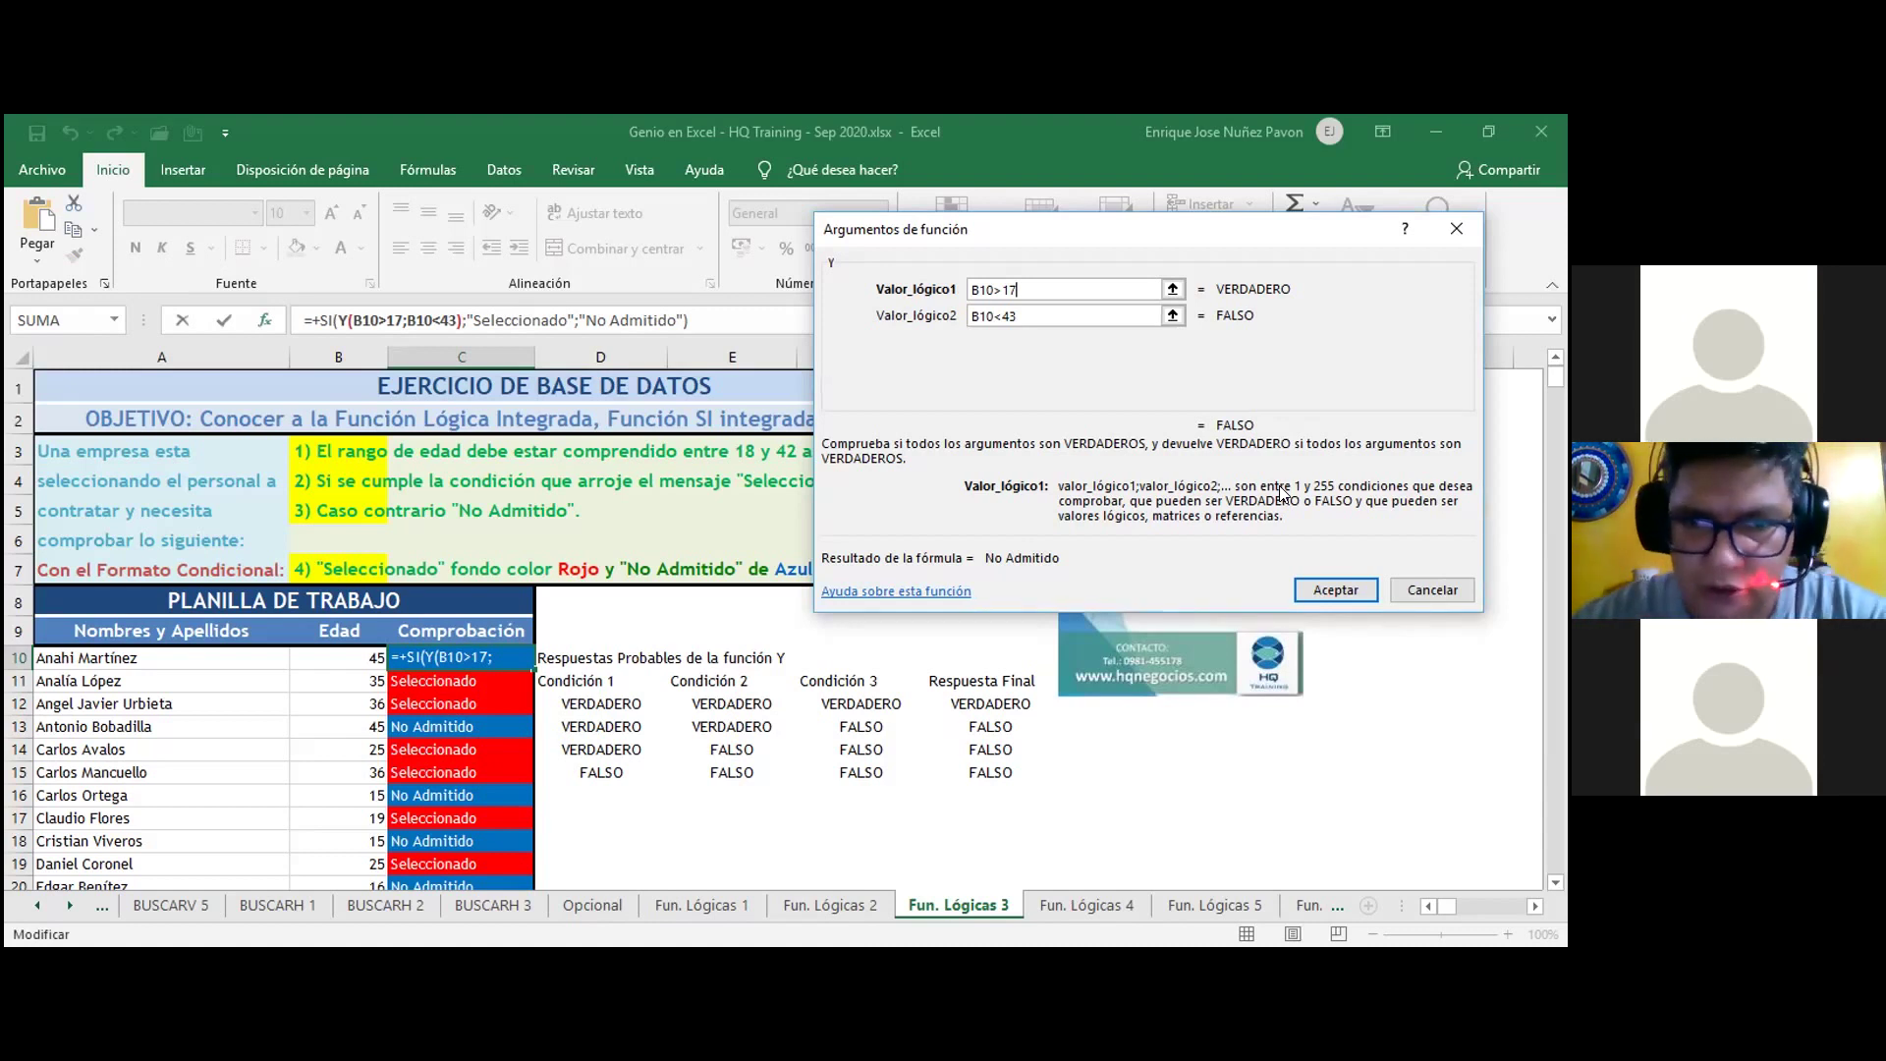
{"action": "left_click", "coordinate": [1047, 316]}
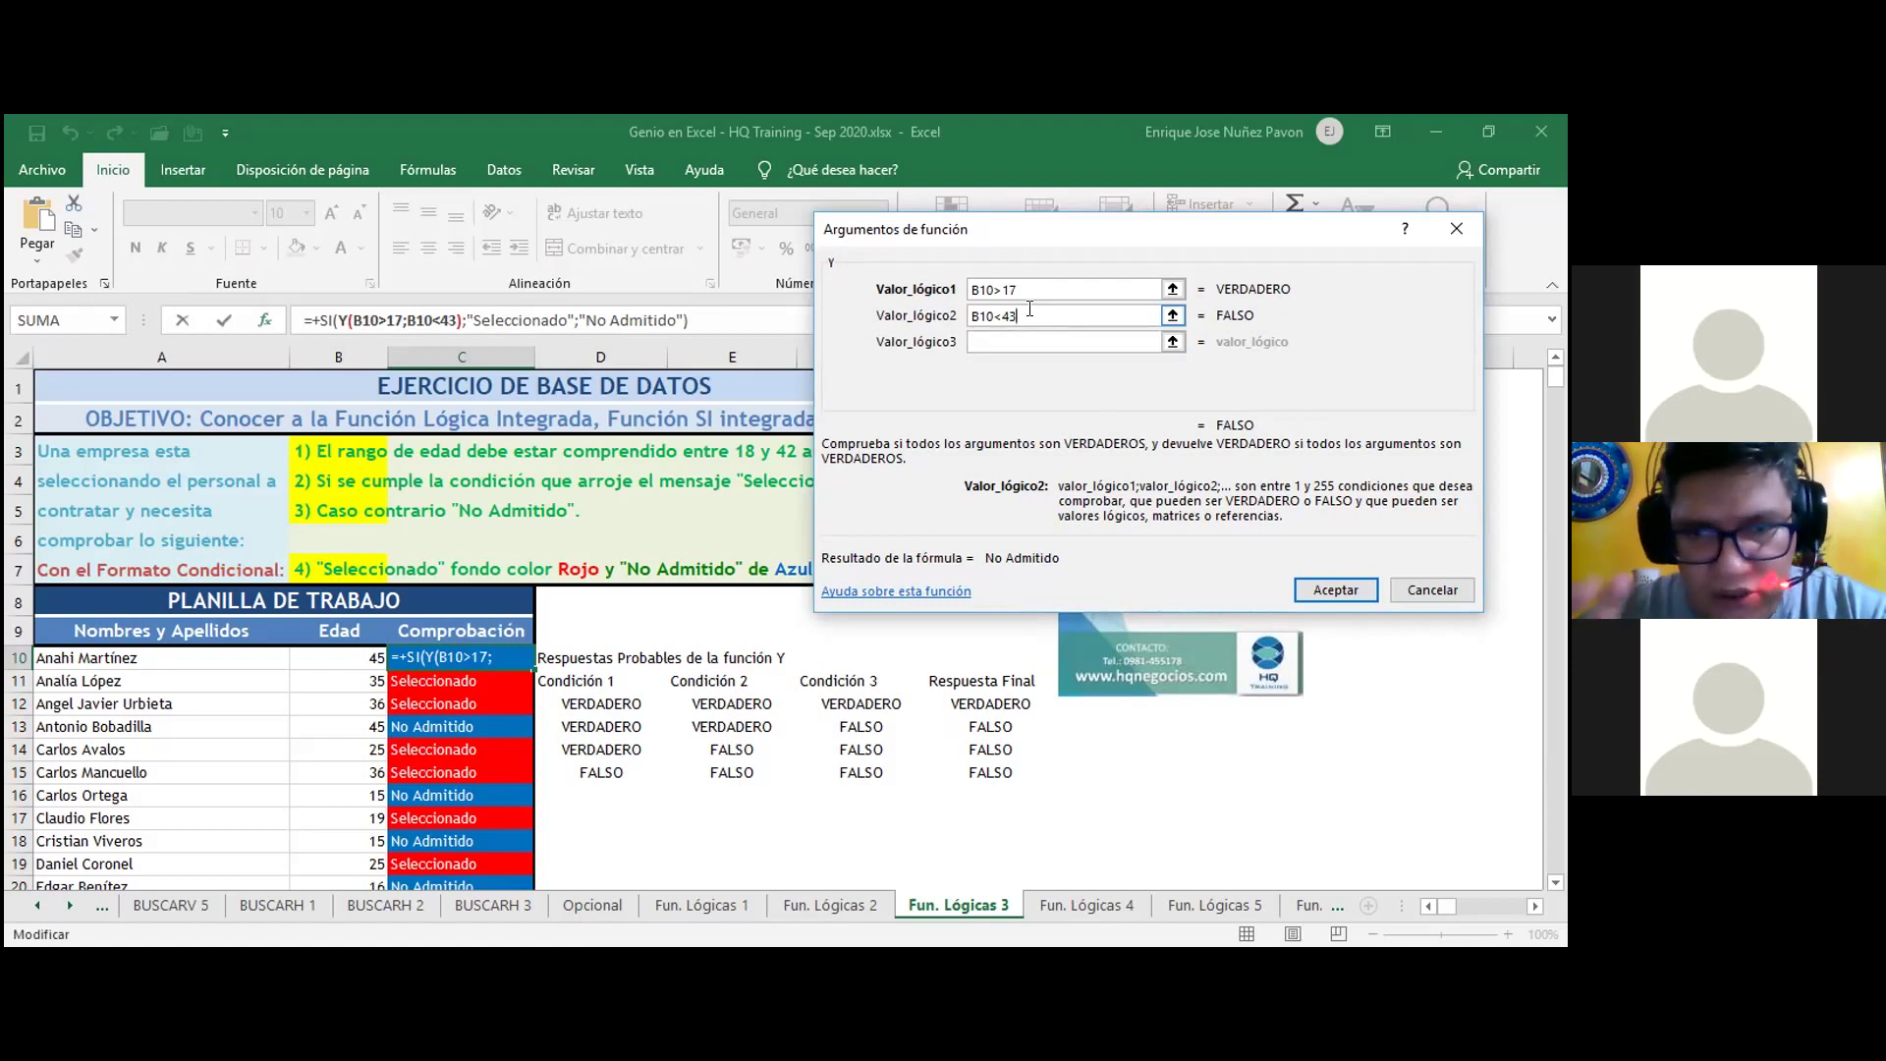
{"action": "left_click", "coordinate": [1031, 341]}
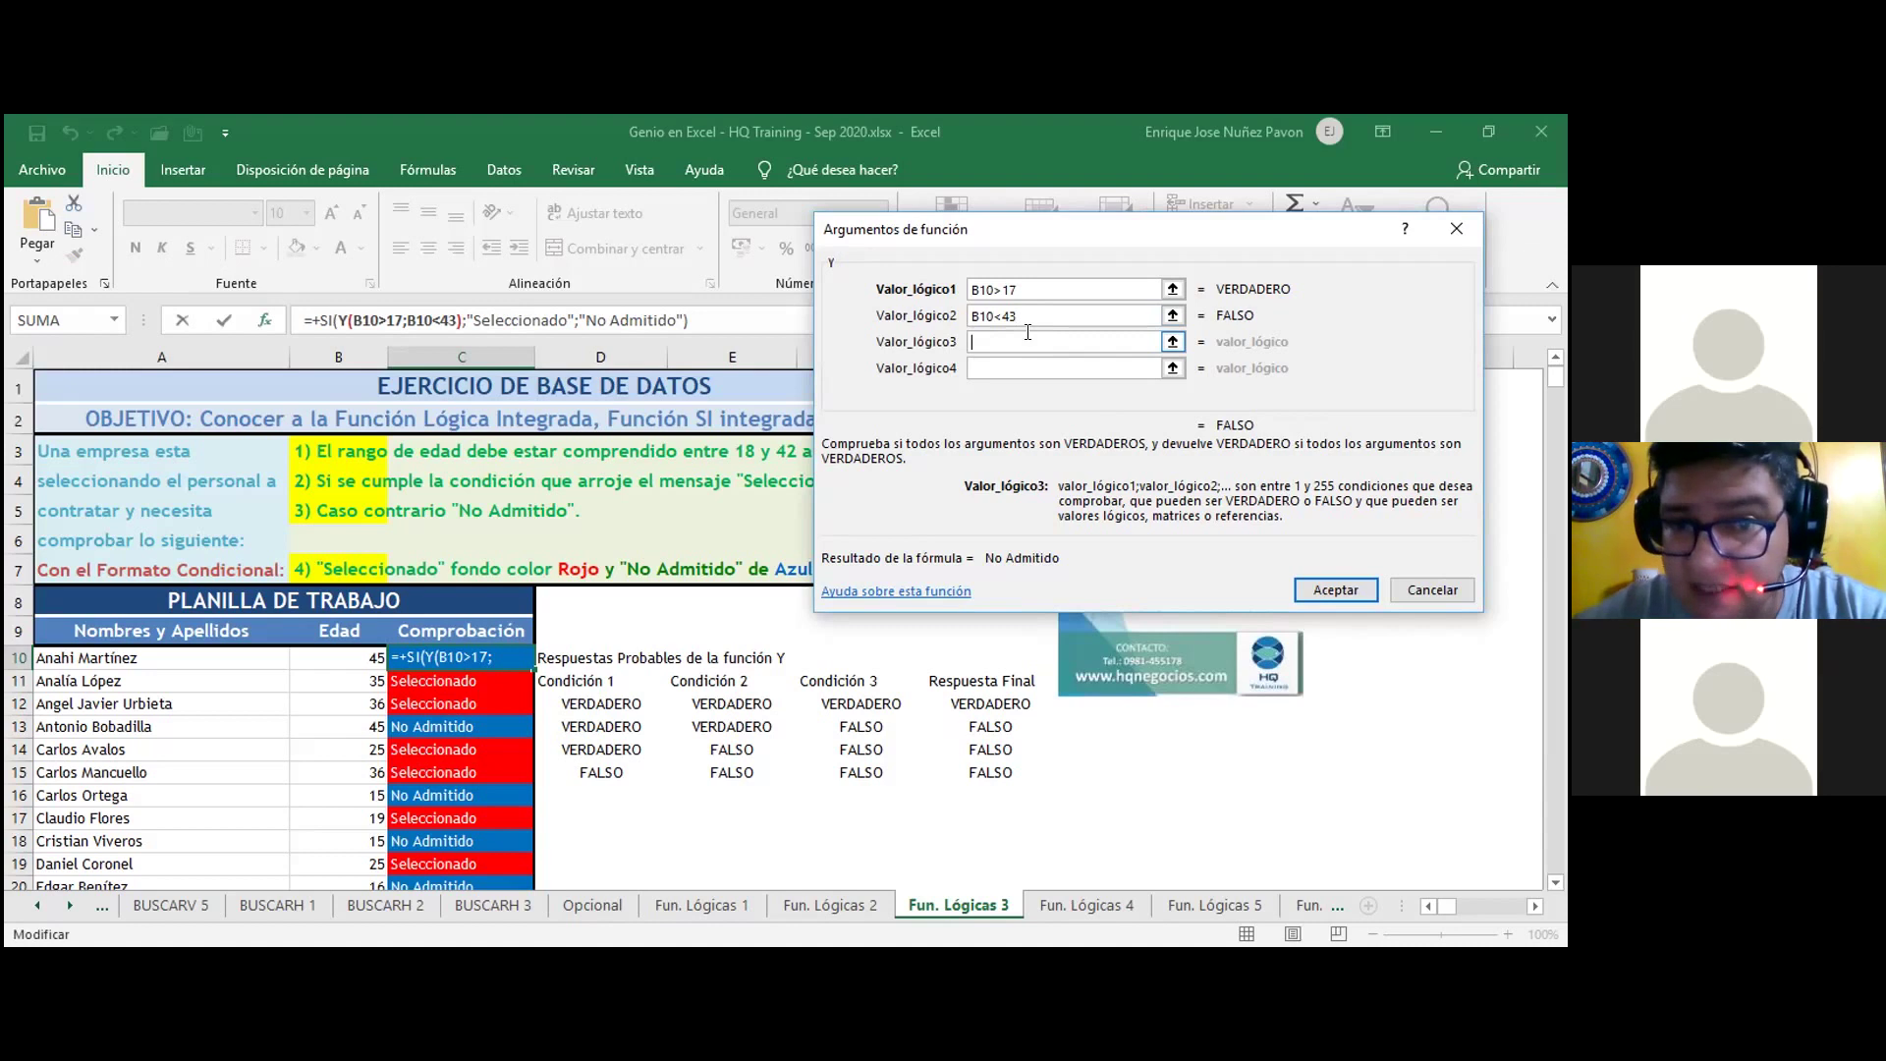
{"action": "left_click", "coordinate": [988, 369]}
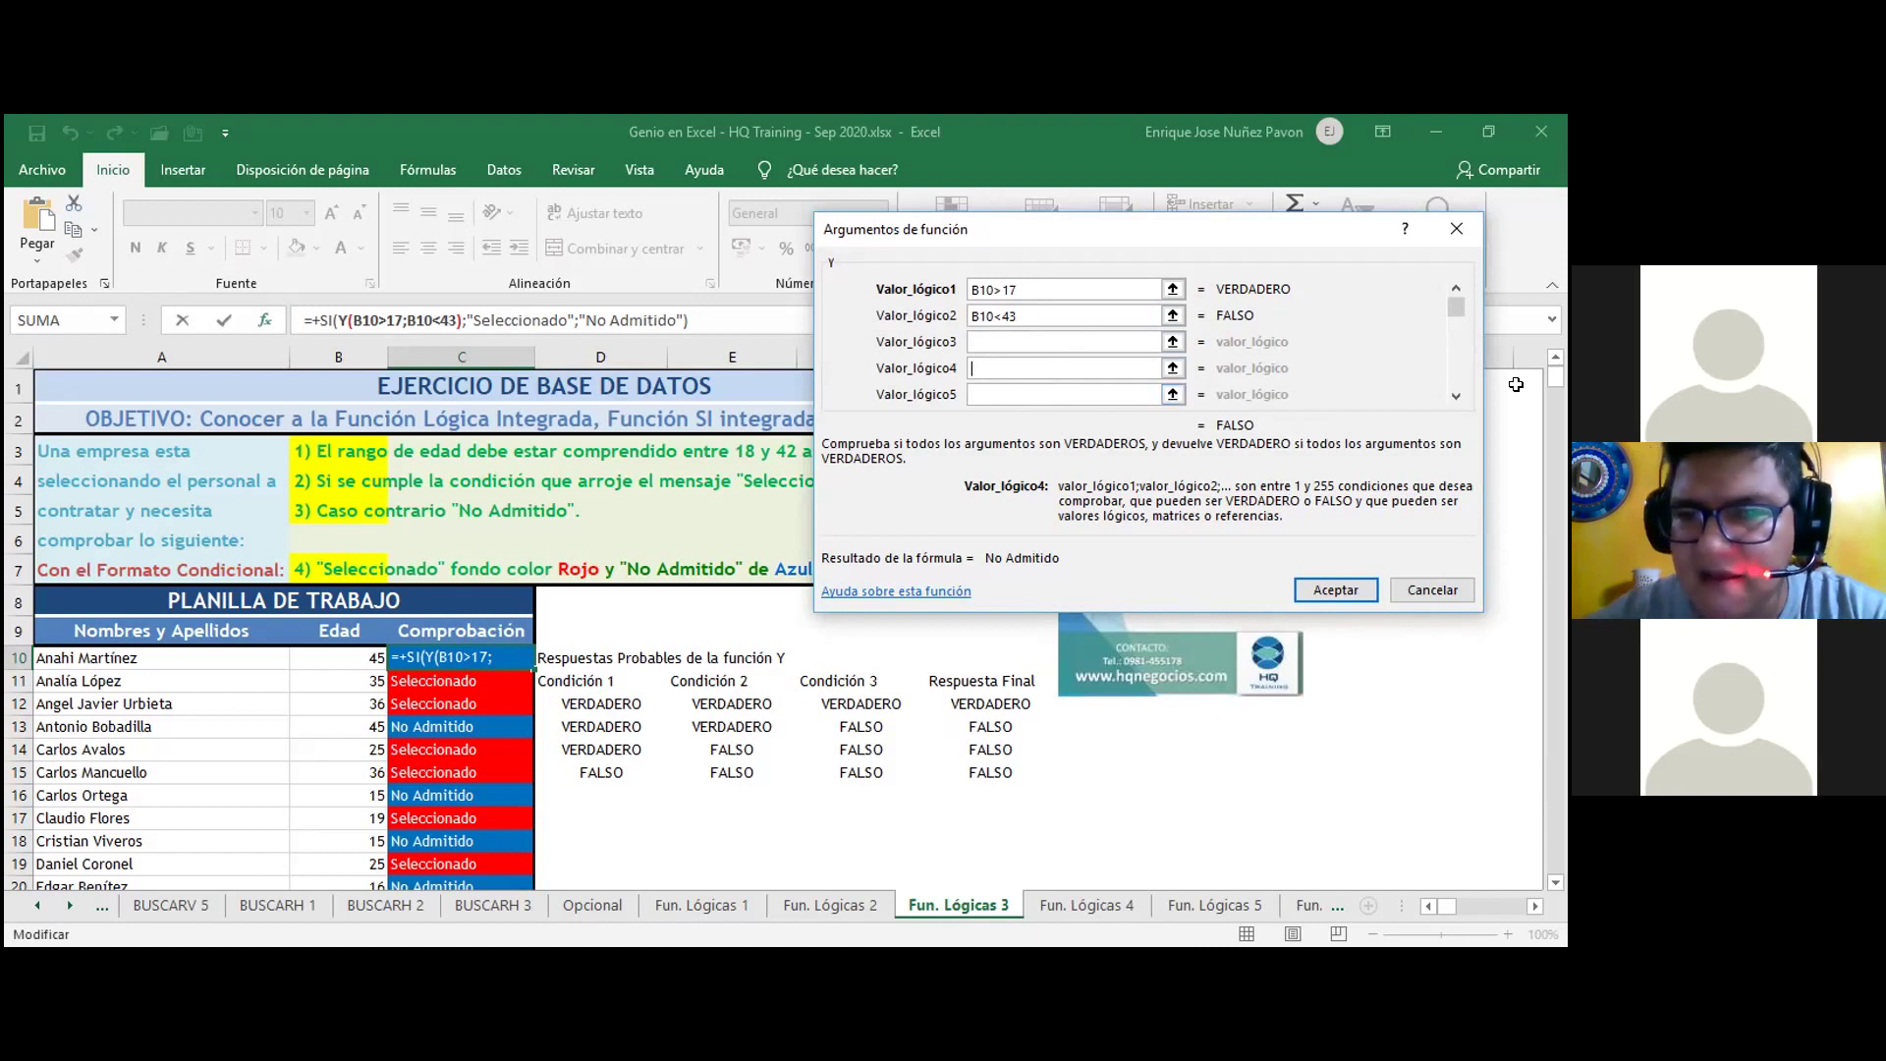
{"action": "left_click", "coordinate": [1457, 396]}
{"action": "left_click", "coordinate": [1457, 397]}
{"action": "left_click", "coordinate": [1457, 397]}
{"action": "left_click", "coordinate": [1457, 397]}
{"action": "left_click", "coordinate": [1457, 397]}
{"action": "left_click", "coordinate": [1457, 397]}
{"action": "left_click", "coordinate": [1457, 397]}
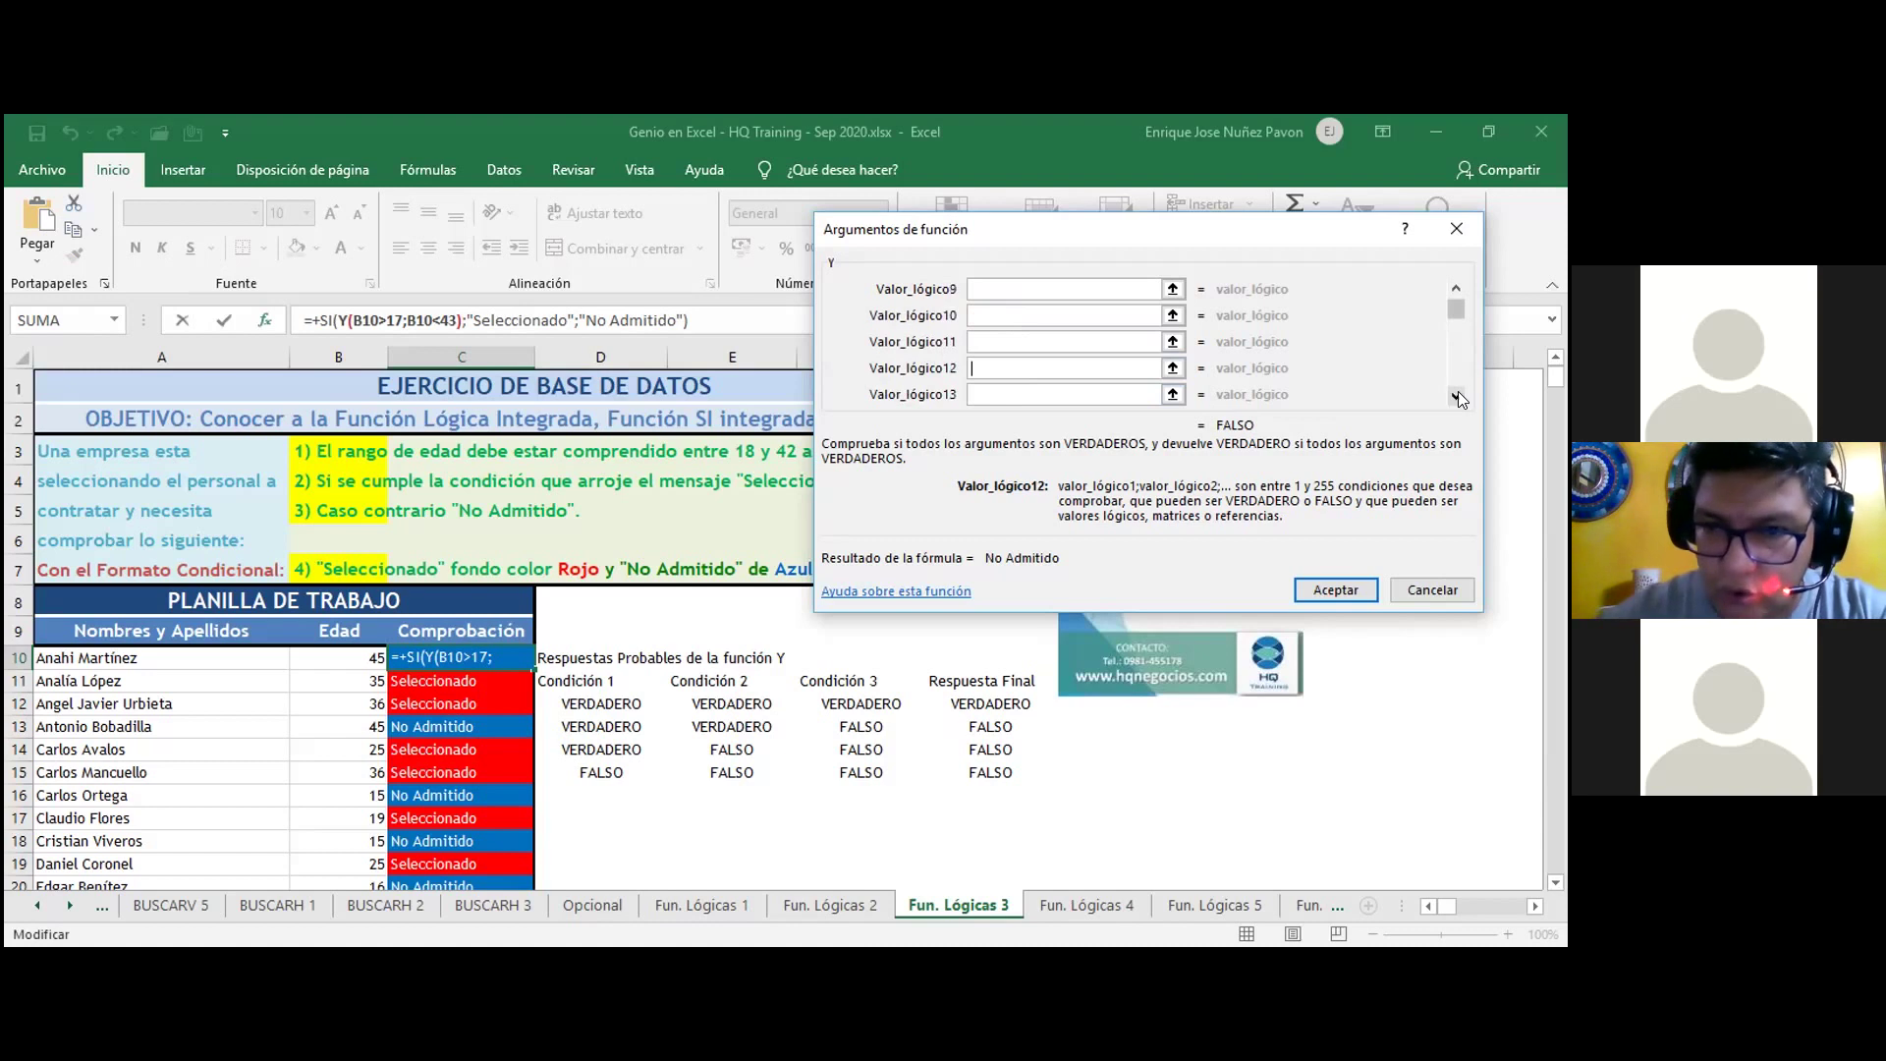
{"action": "left_click", "coordinate": [1457, 397]}
{"action": "left_click", "coordinate": [1457, 397]}
{"action": "left_click", "coordinate": [1457, 396]}
{"action": "left_click", "coordinate": [1457, 397]}
{"action": "left_click", "coordinate": [1457, 397]}
{"action": "left_click", "coordinate": [1457, 397]}
{"action": "left_click", "coordinate": [1457, 397]}
{"action": "left_click", "coordinate": [1457, 397]}
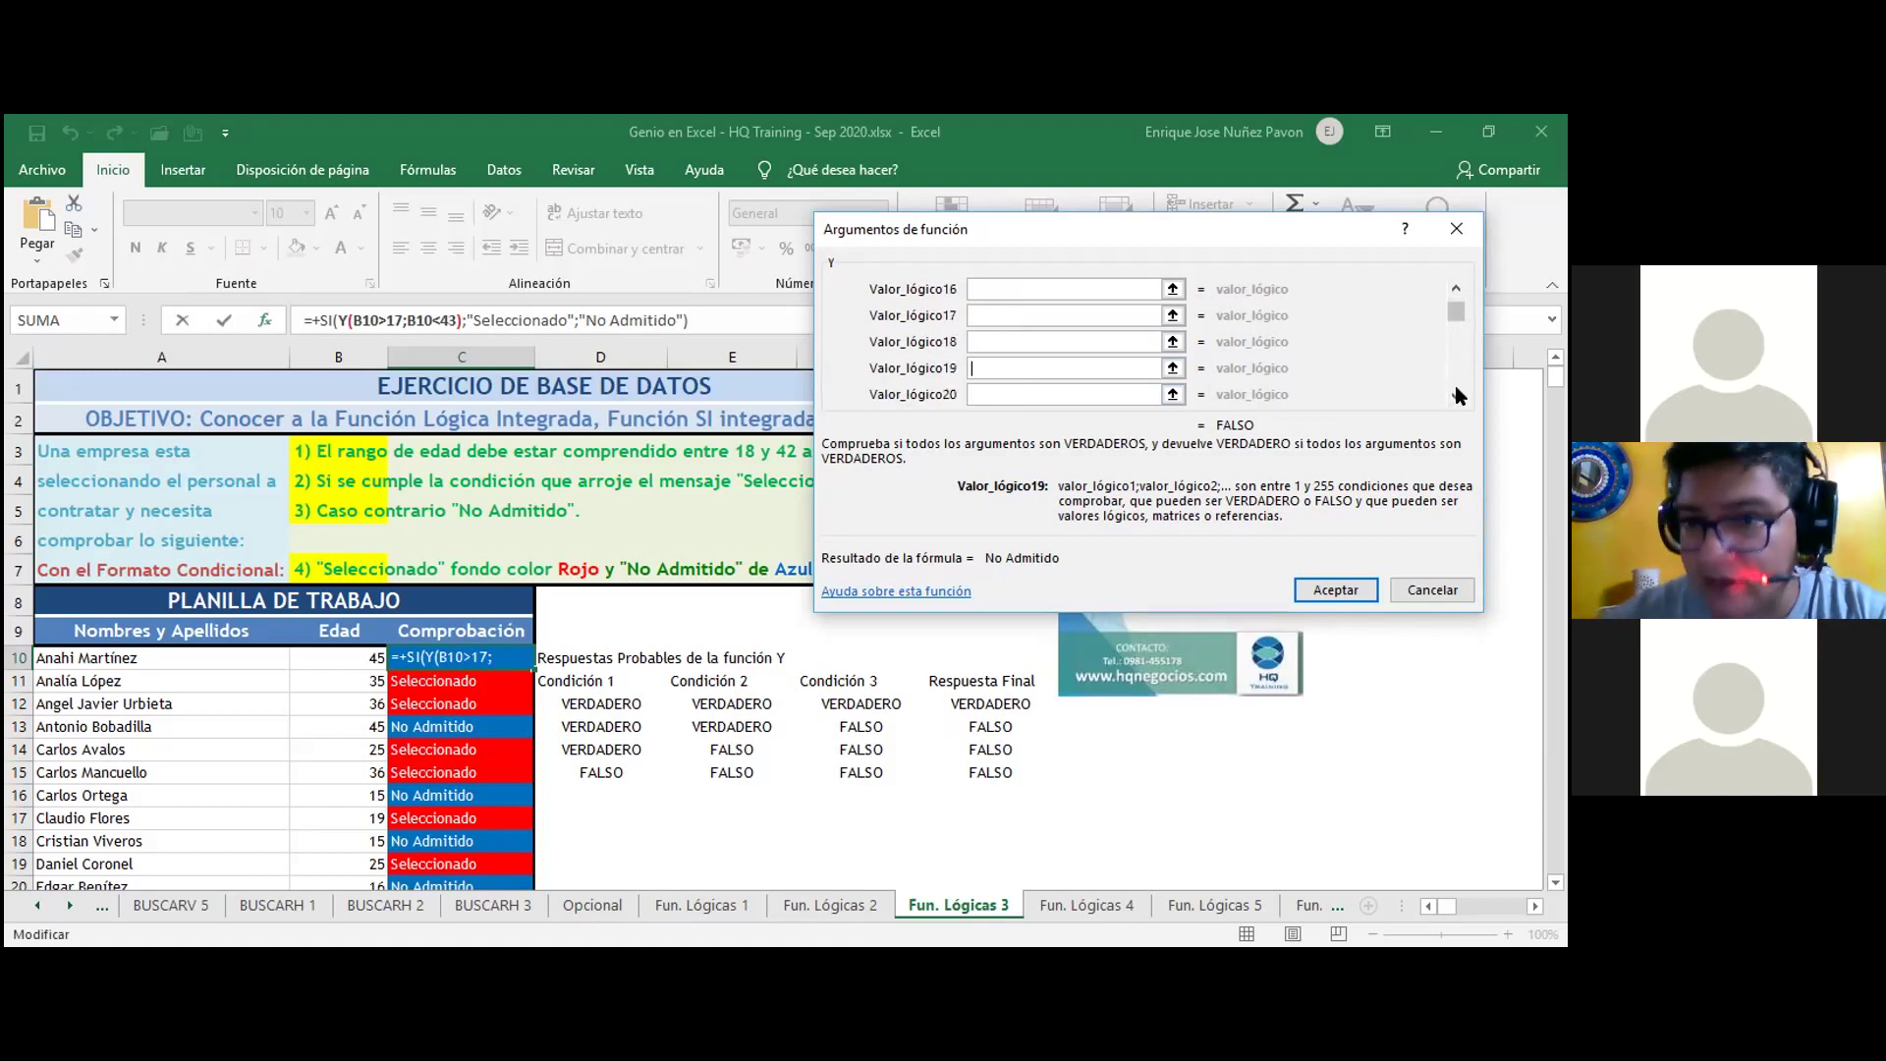
{"action": "left_click_drag", "start_coordinate": [1454, 316], "coordinate": [1454, 390]}
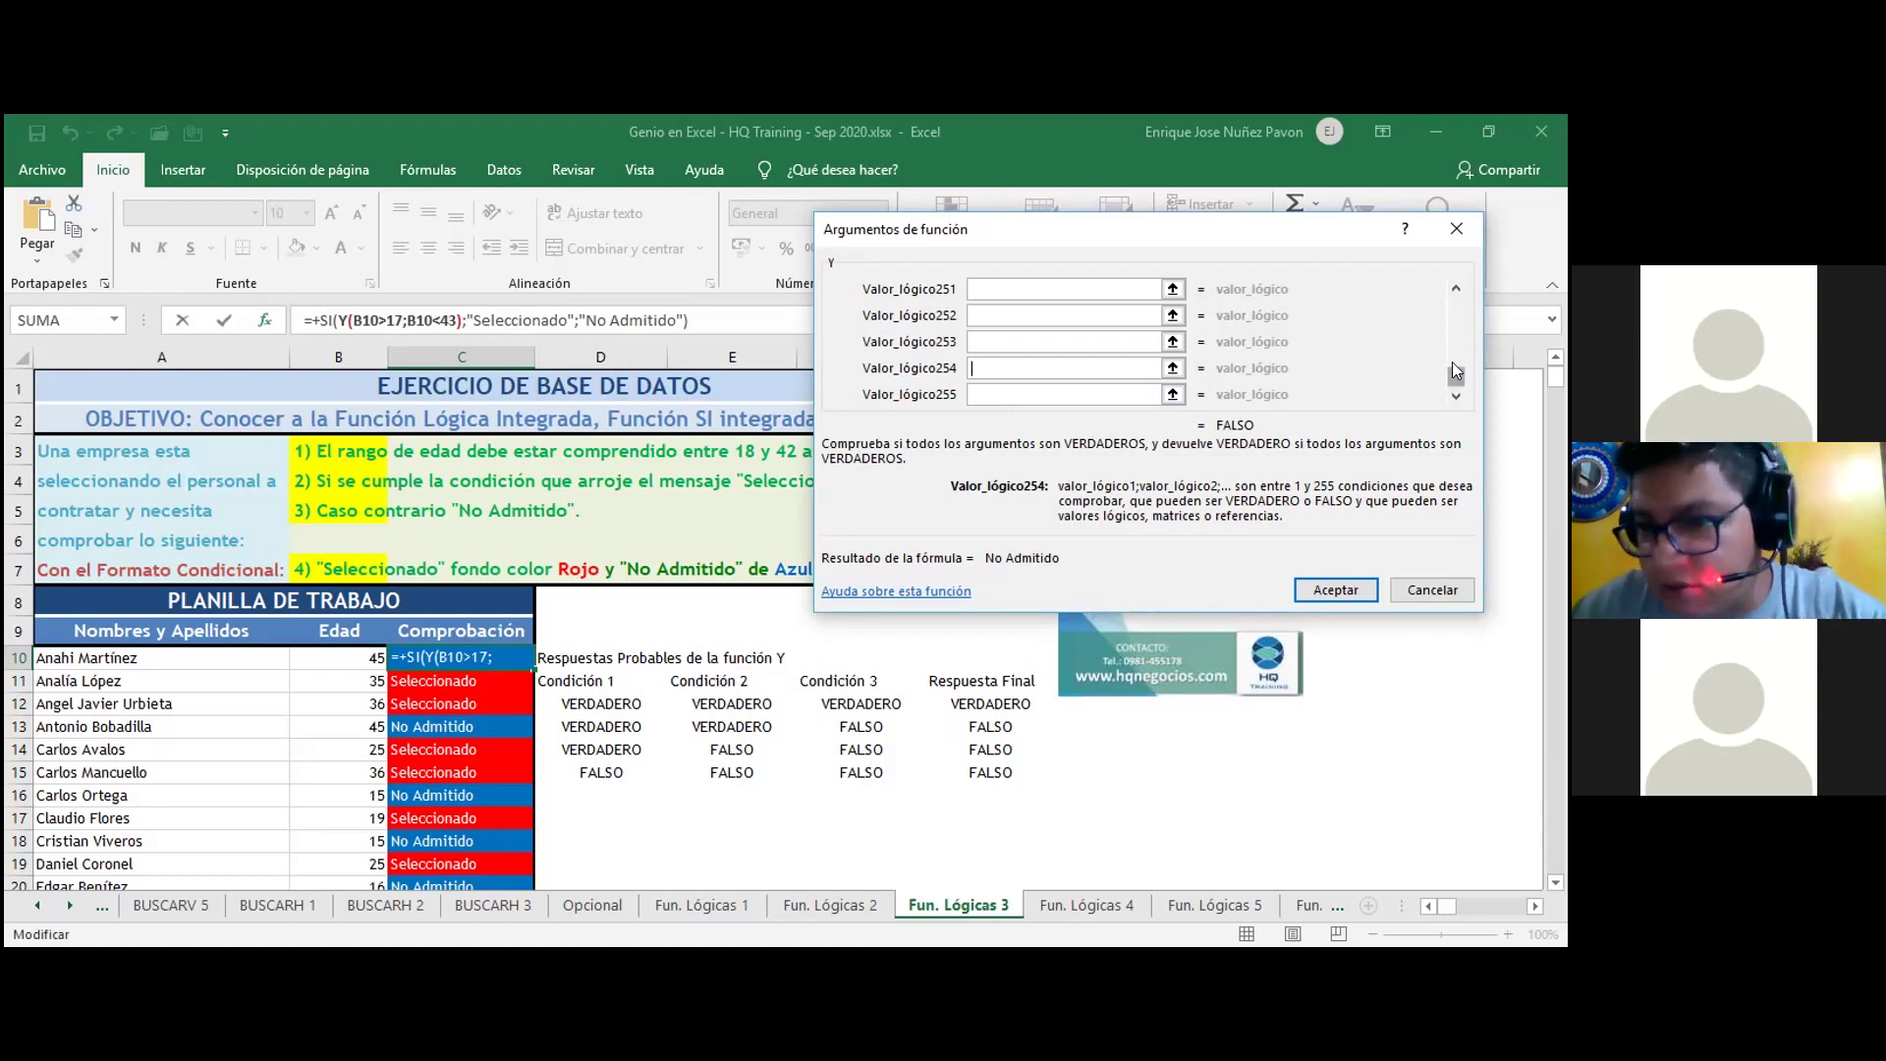
{"action": "left_click_drag", "start_coordinate": [1453, 364], "coordinate": [1450, 319]}
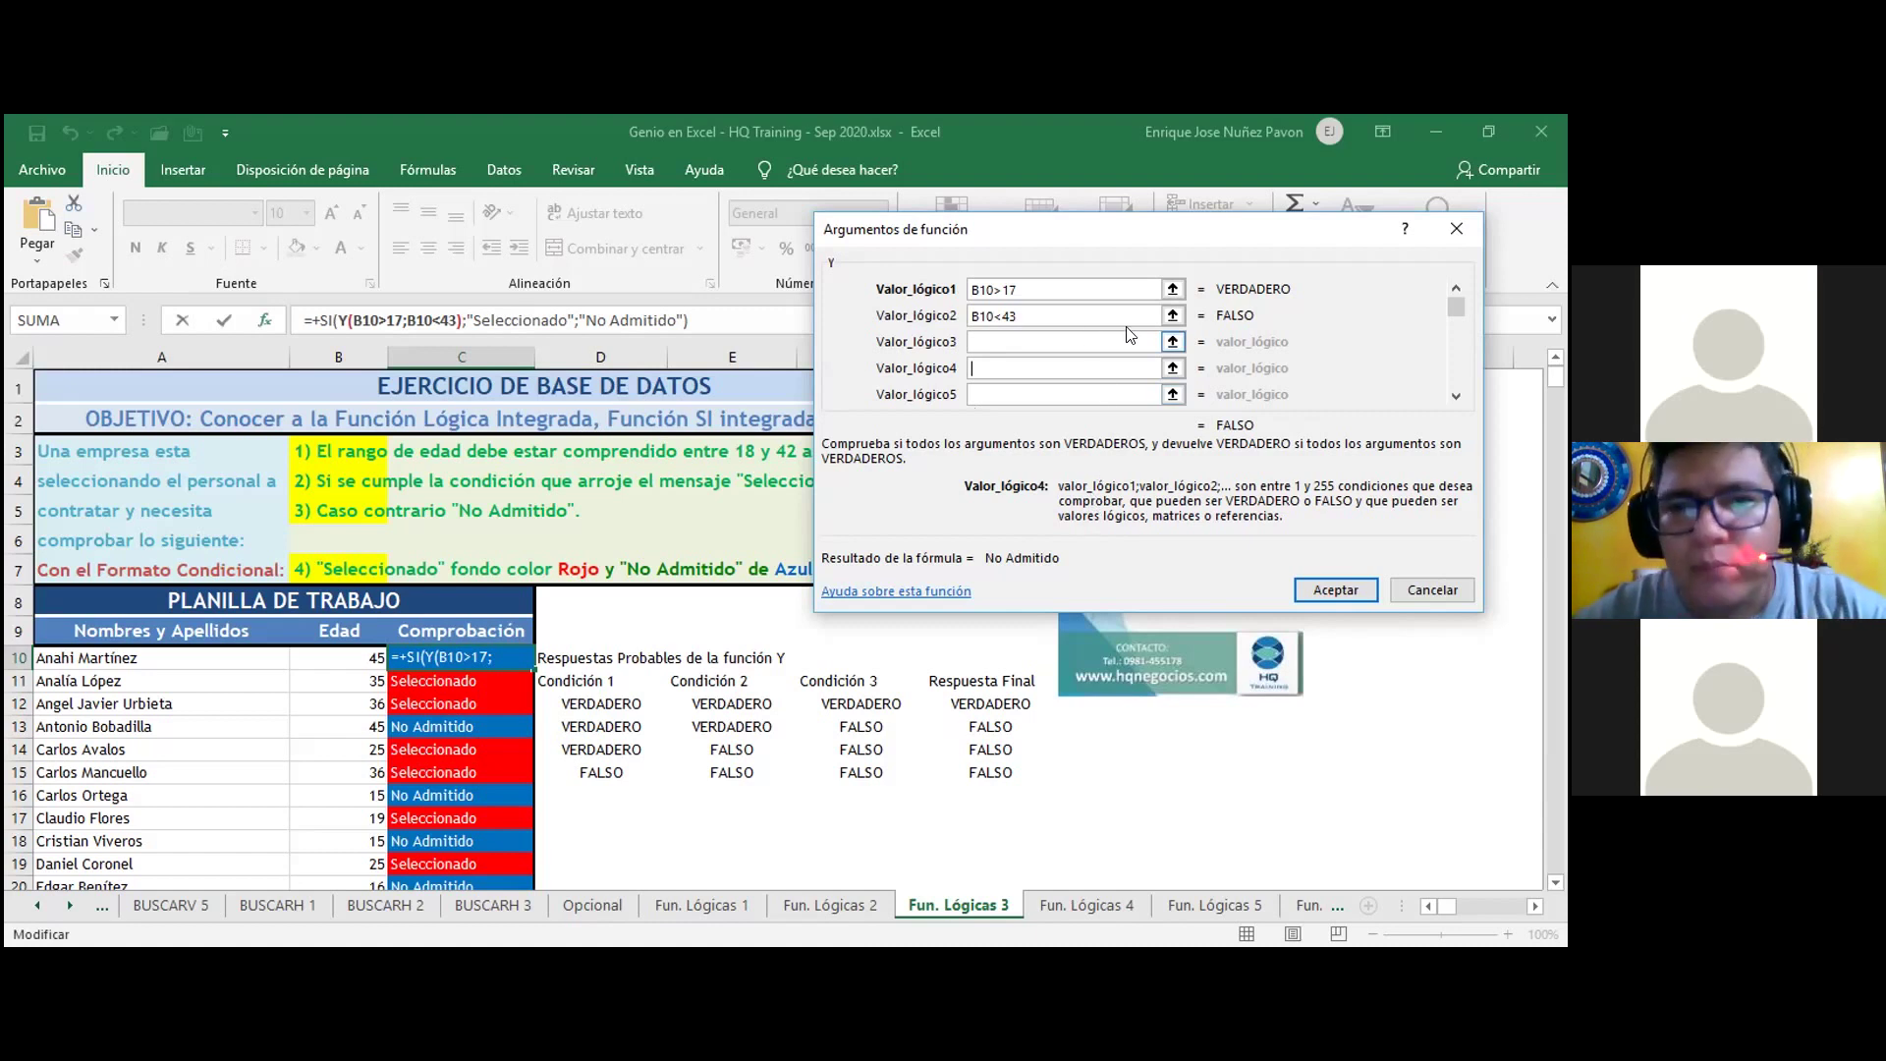
- Review the Y conditions and the SI true and false values in C10's formula, and accept the arguments without changes
{"action": "left_click", "coordinate": [1260, 281]}
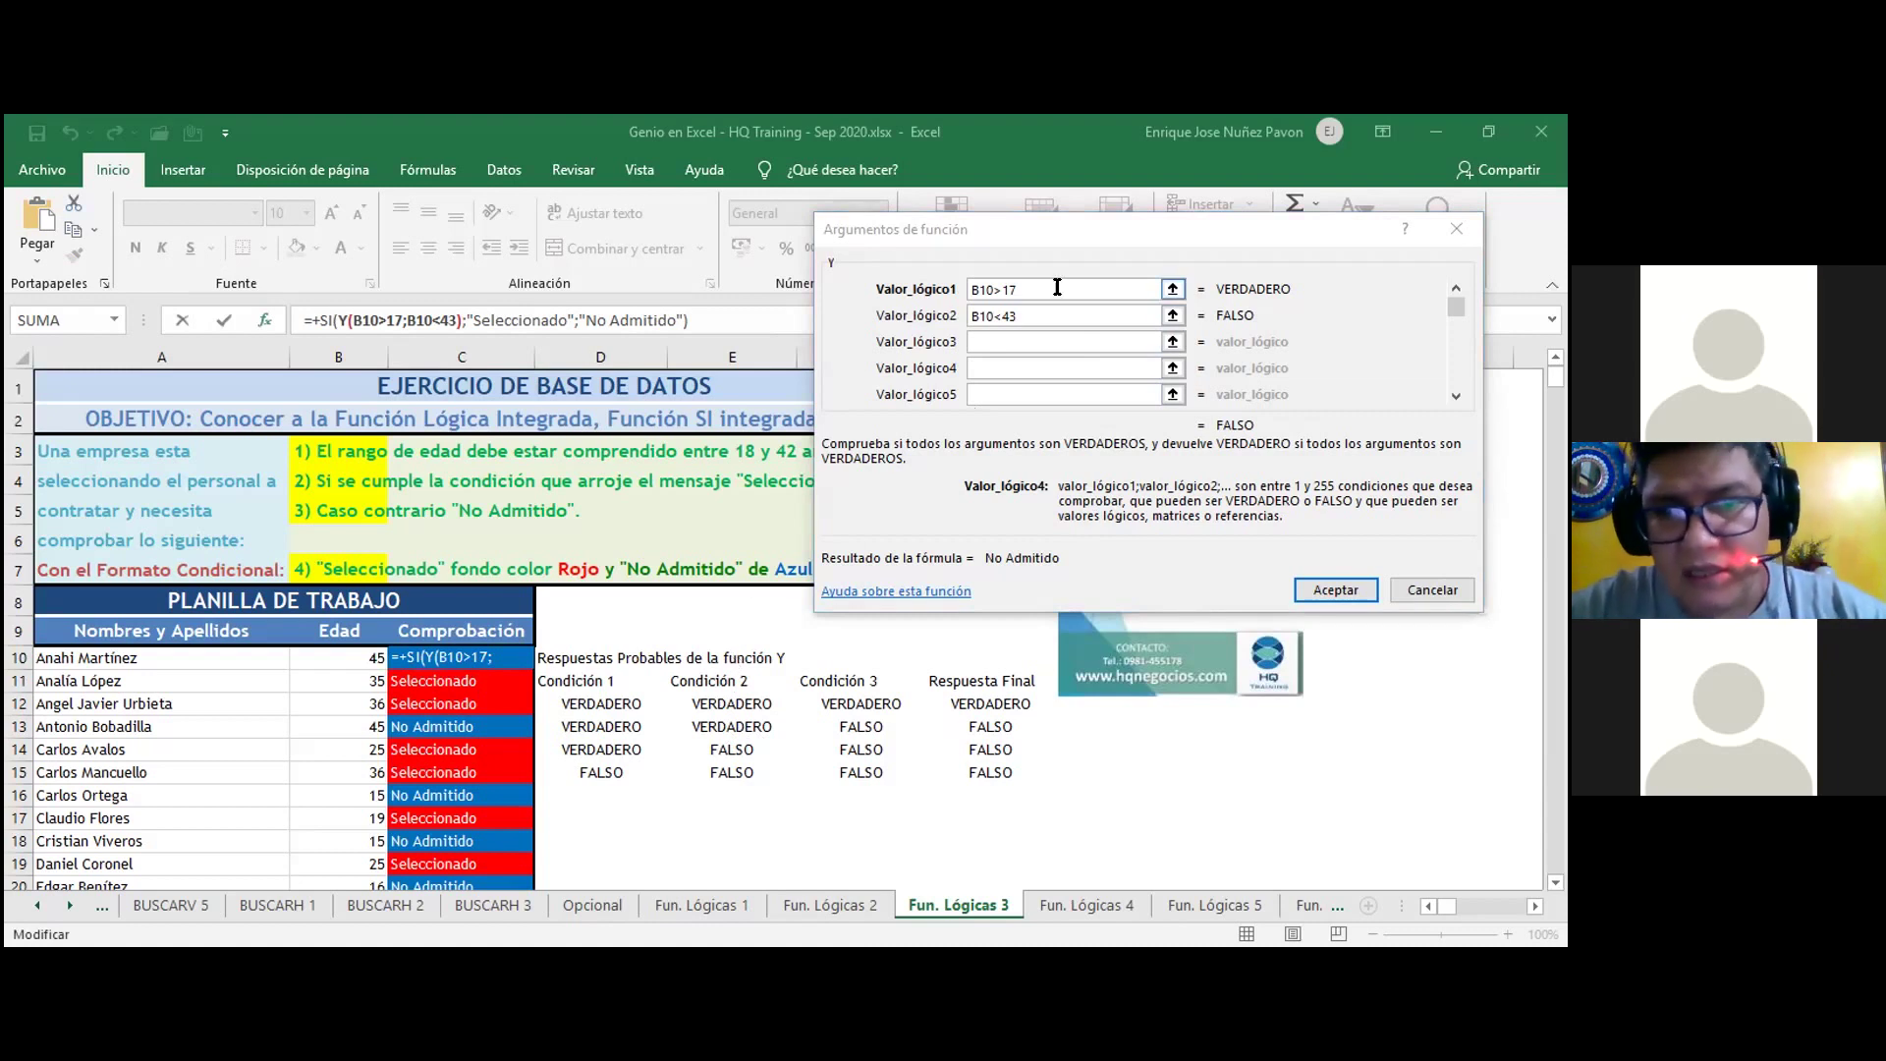
{"action": "left_click", "coordinate": [1038, 315]}
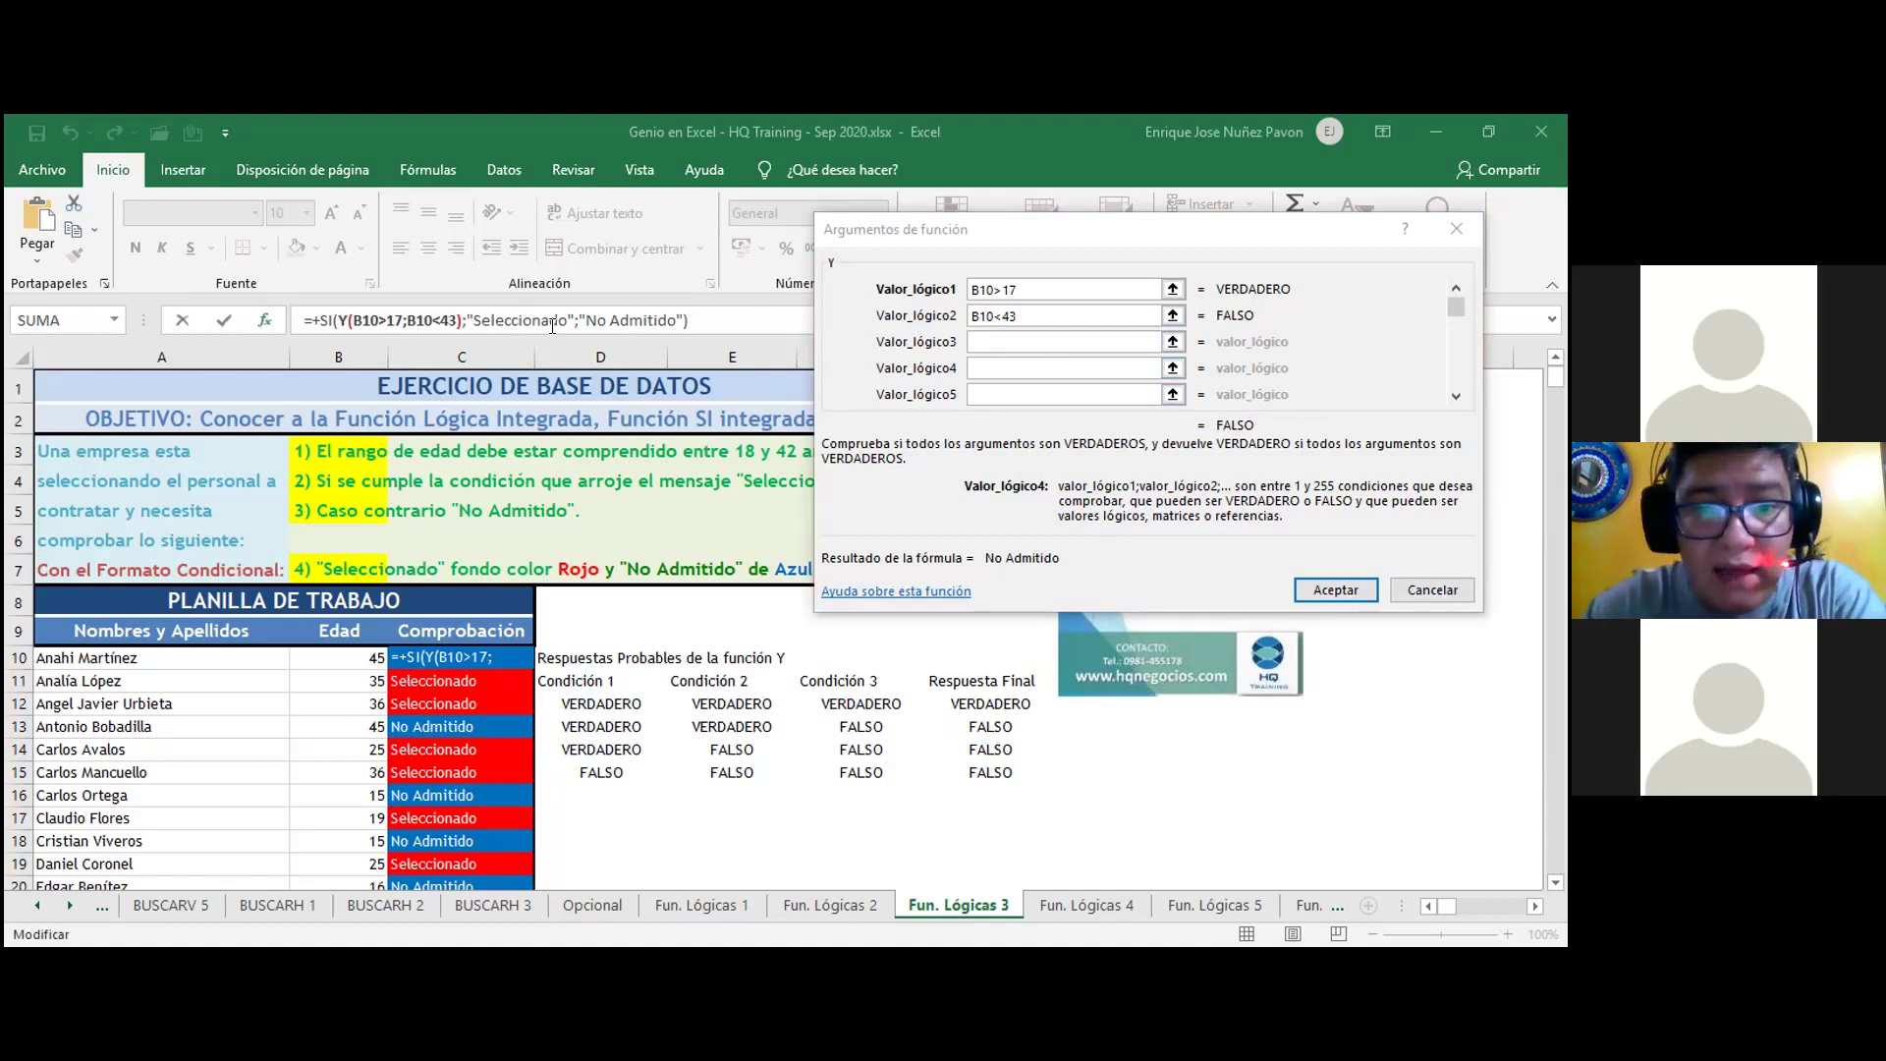
{"action": "left_click", "coordinate": [475, 317]}
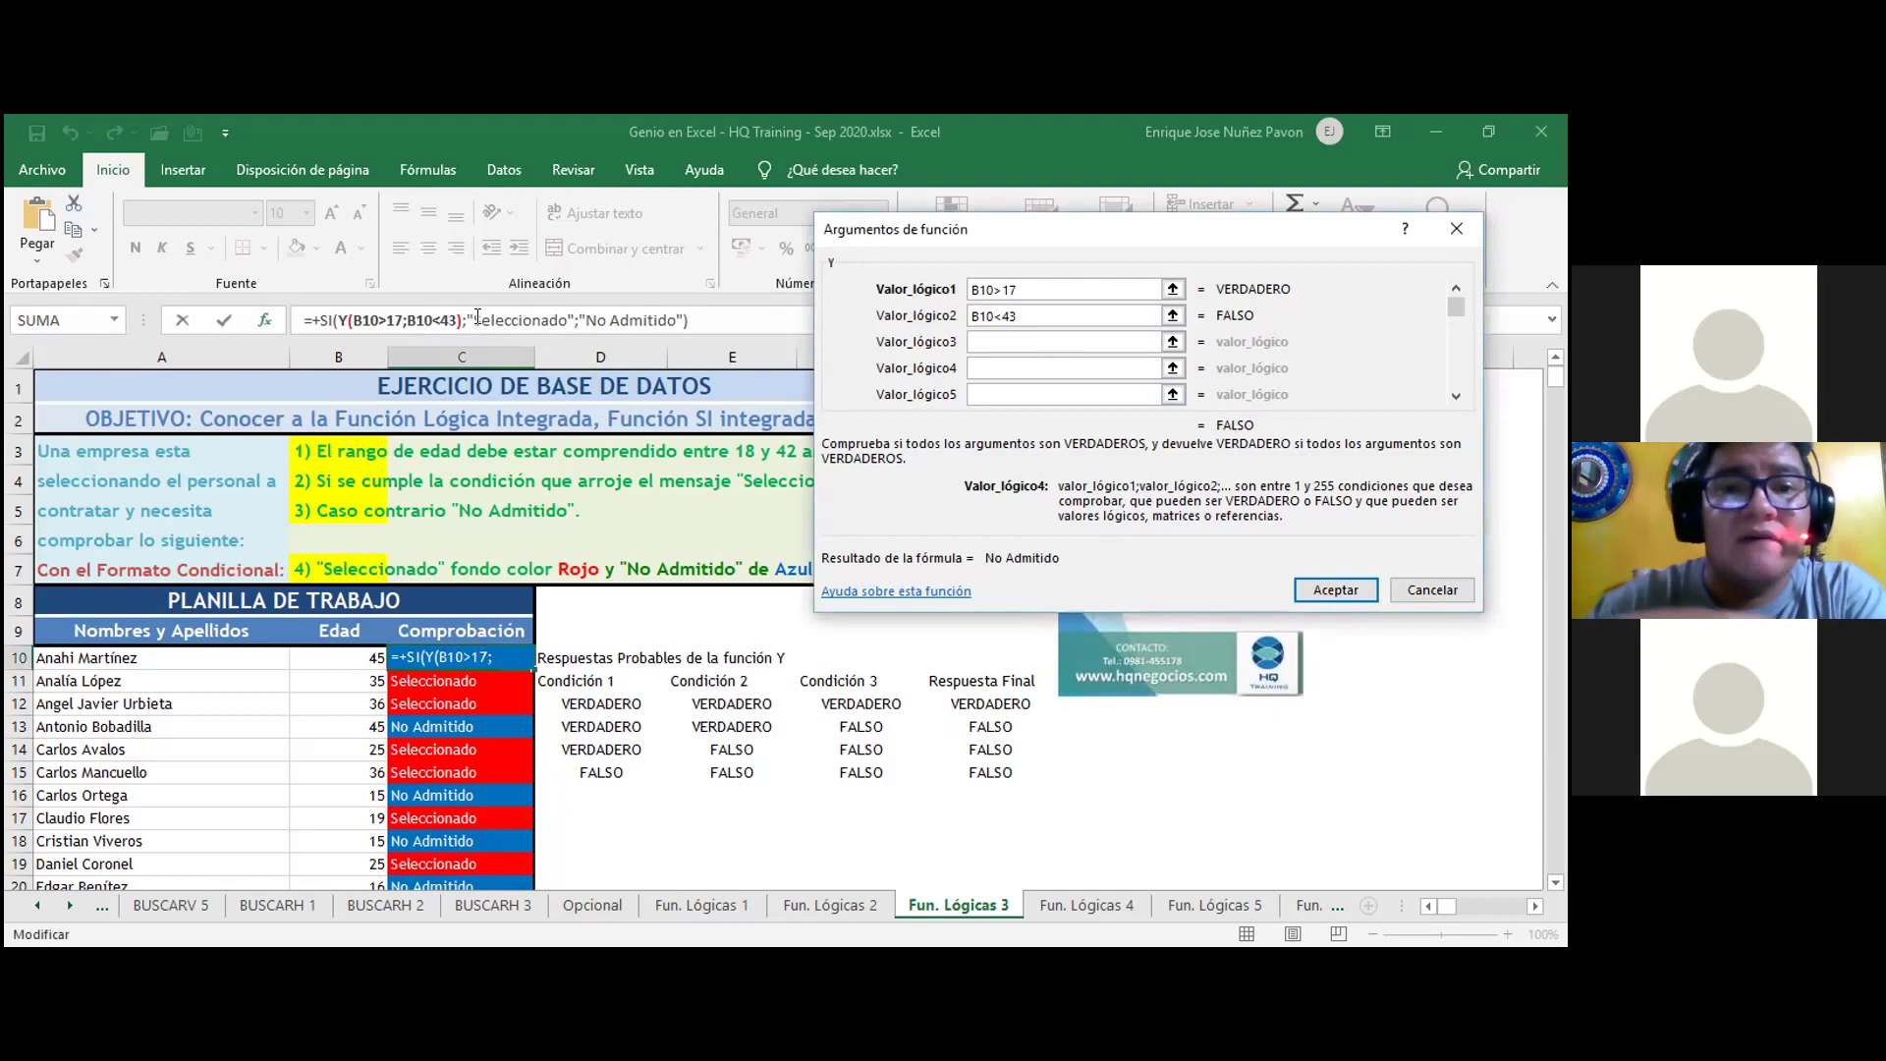
{"action": "left_click", "coordinate": [480, 317]}
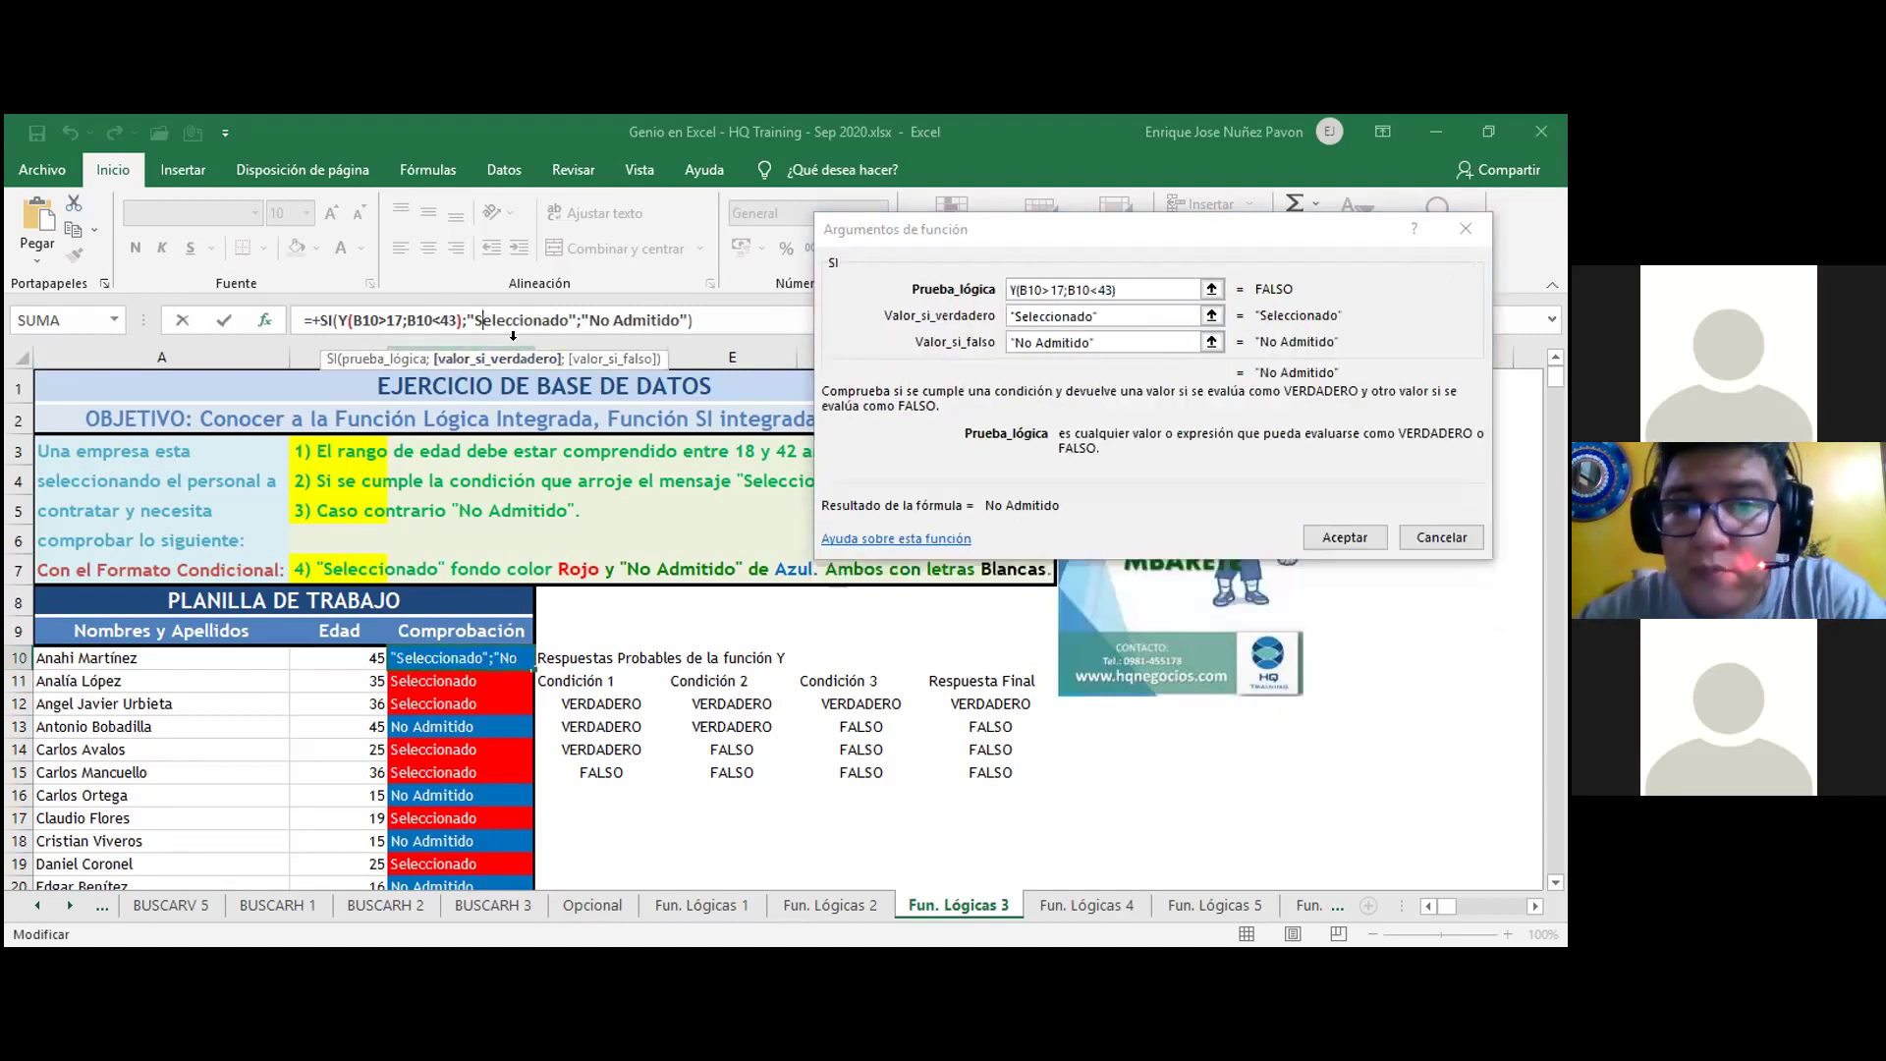
{"action": "left_click", "coordinate": [625, 320]}
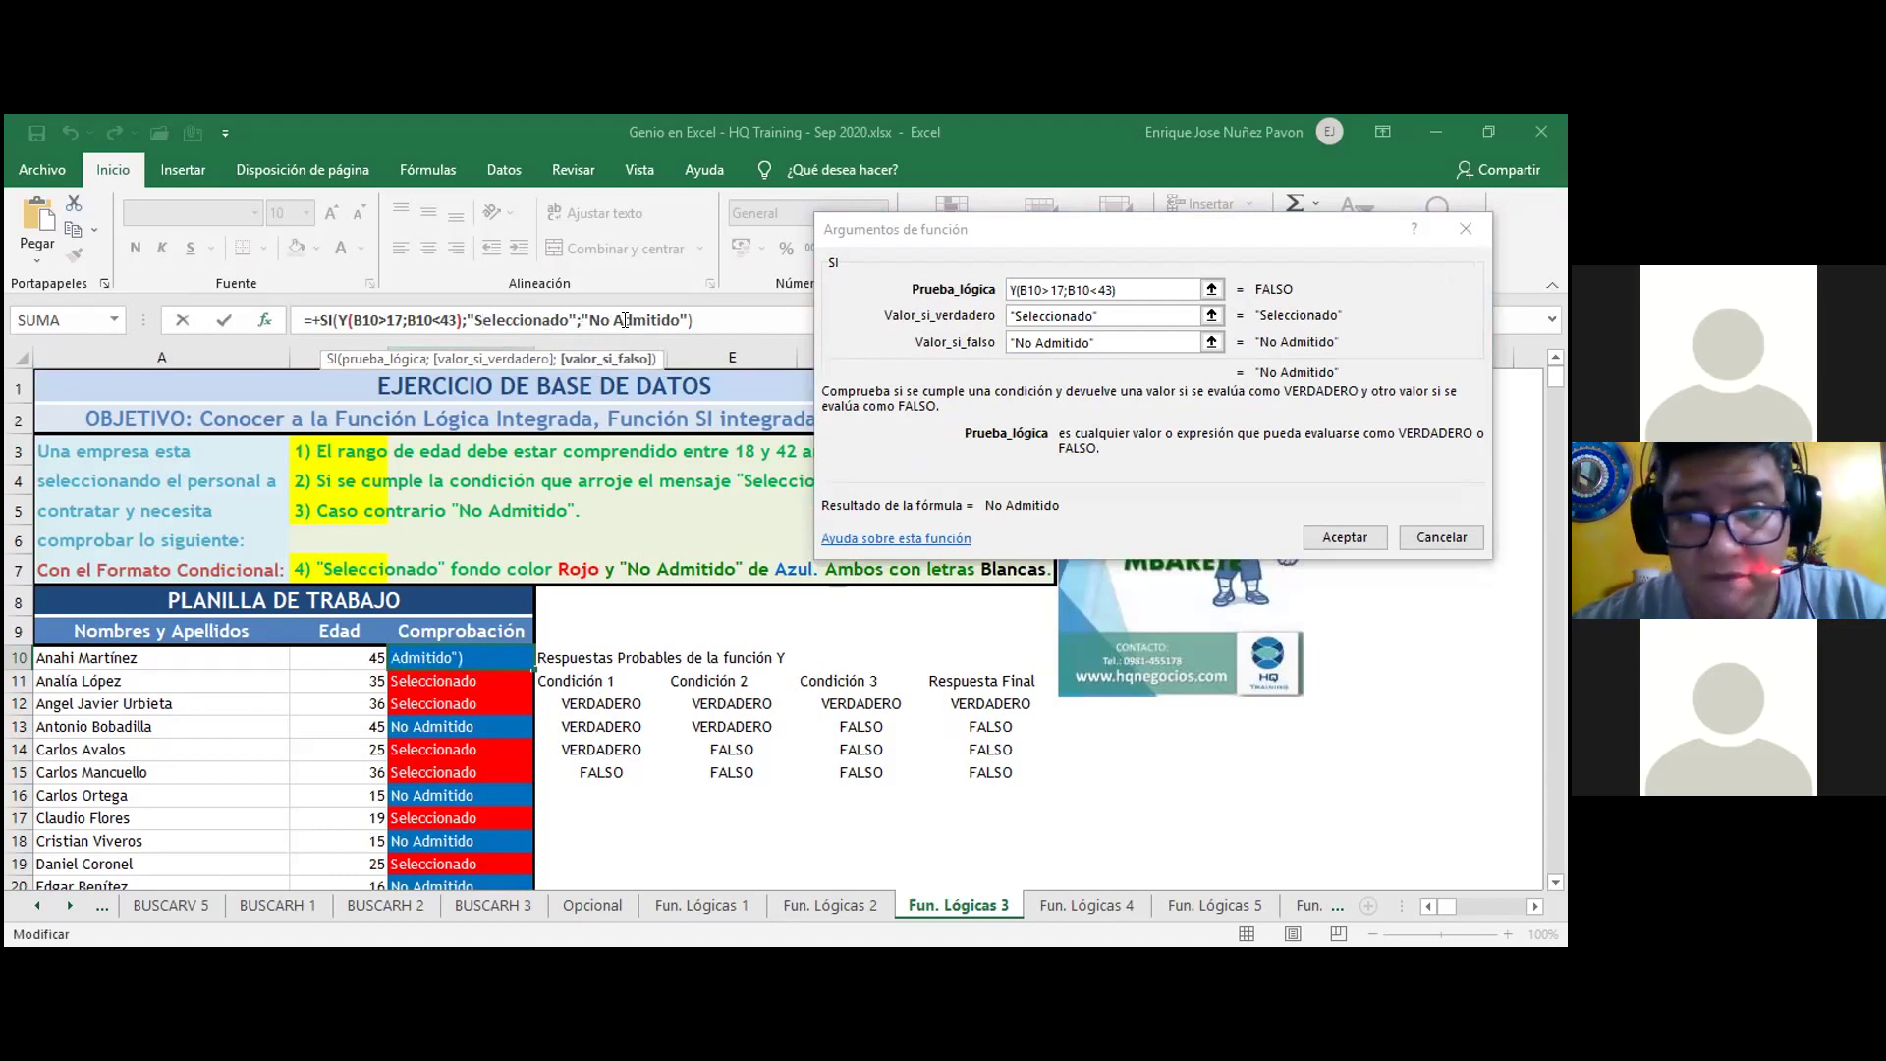
{"action": "left_click", "coordinate": [507, 319]}
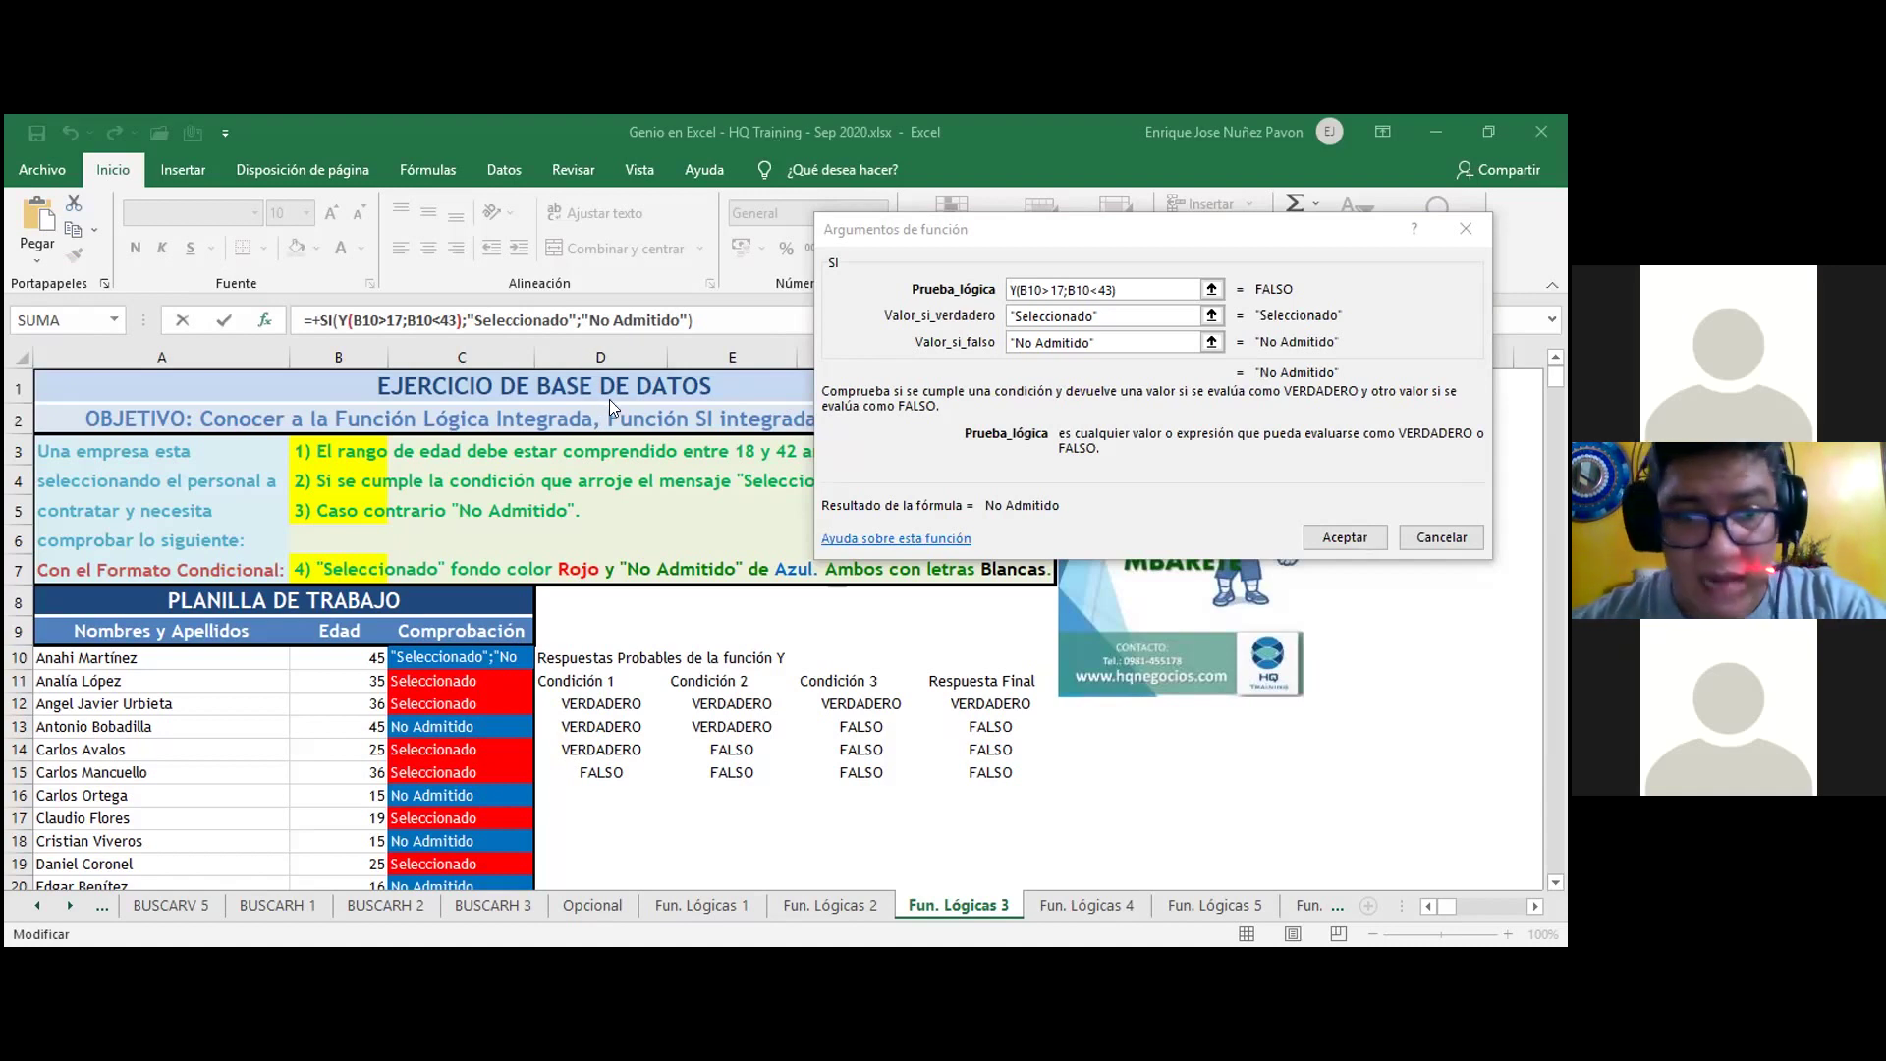
{"action": "left_click", "coordinate": [1345, 539]}
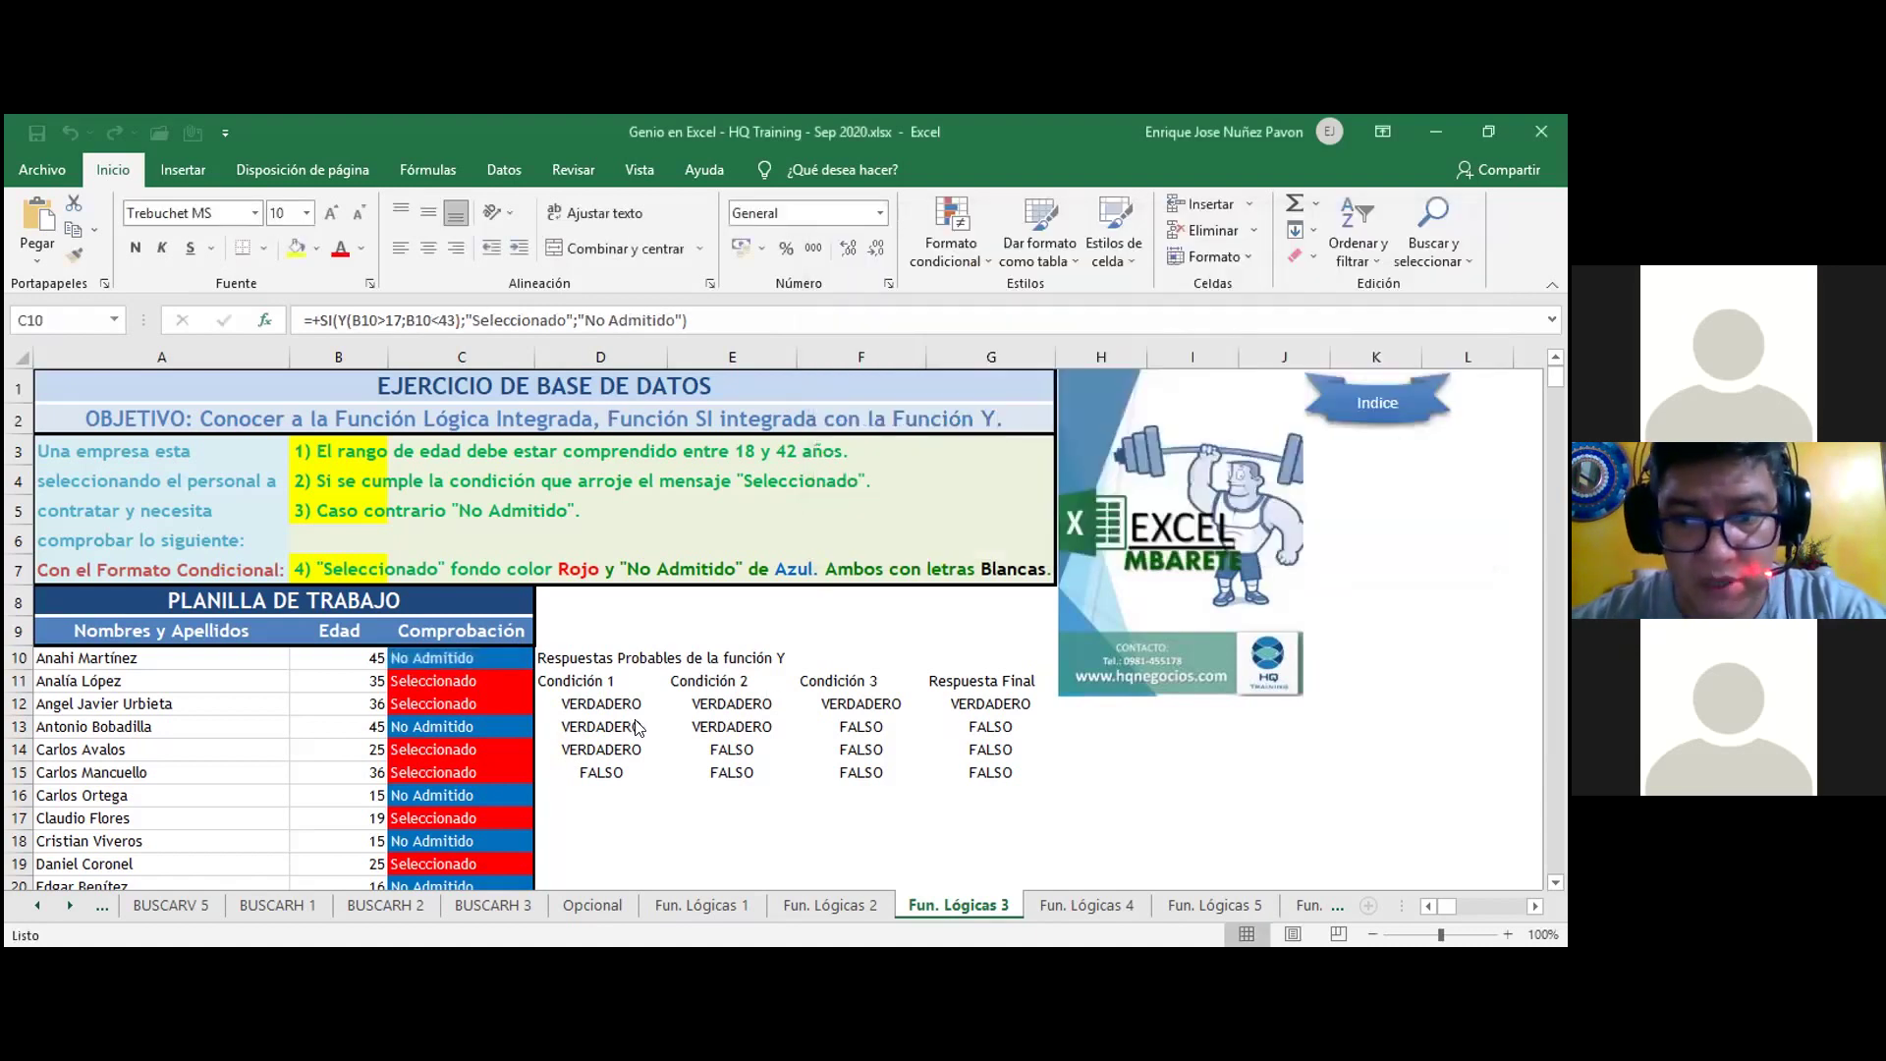
- Examine each condition combination and its final answer in the Y function's table of probable answers
{"action": "left_click", "coordinate": [657, 777]}
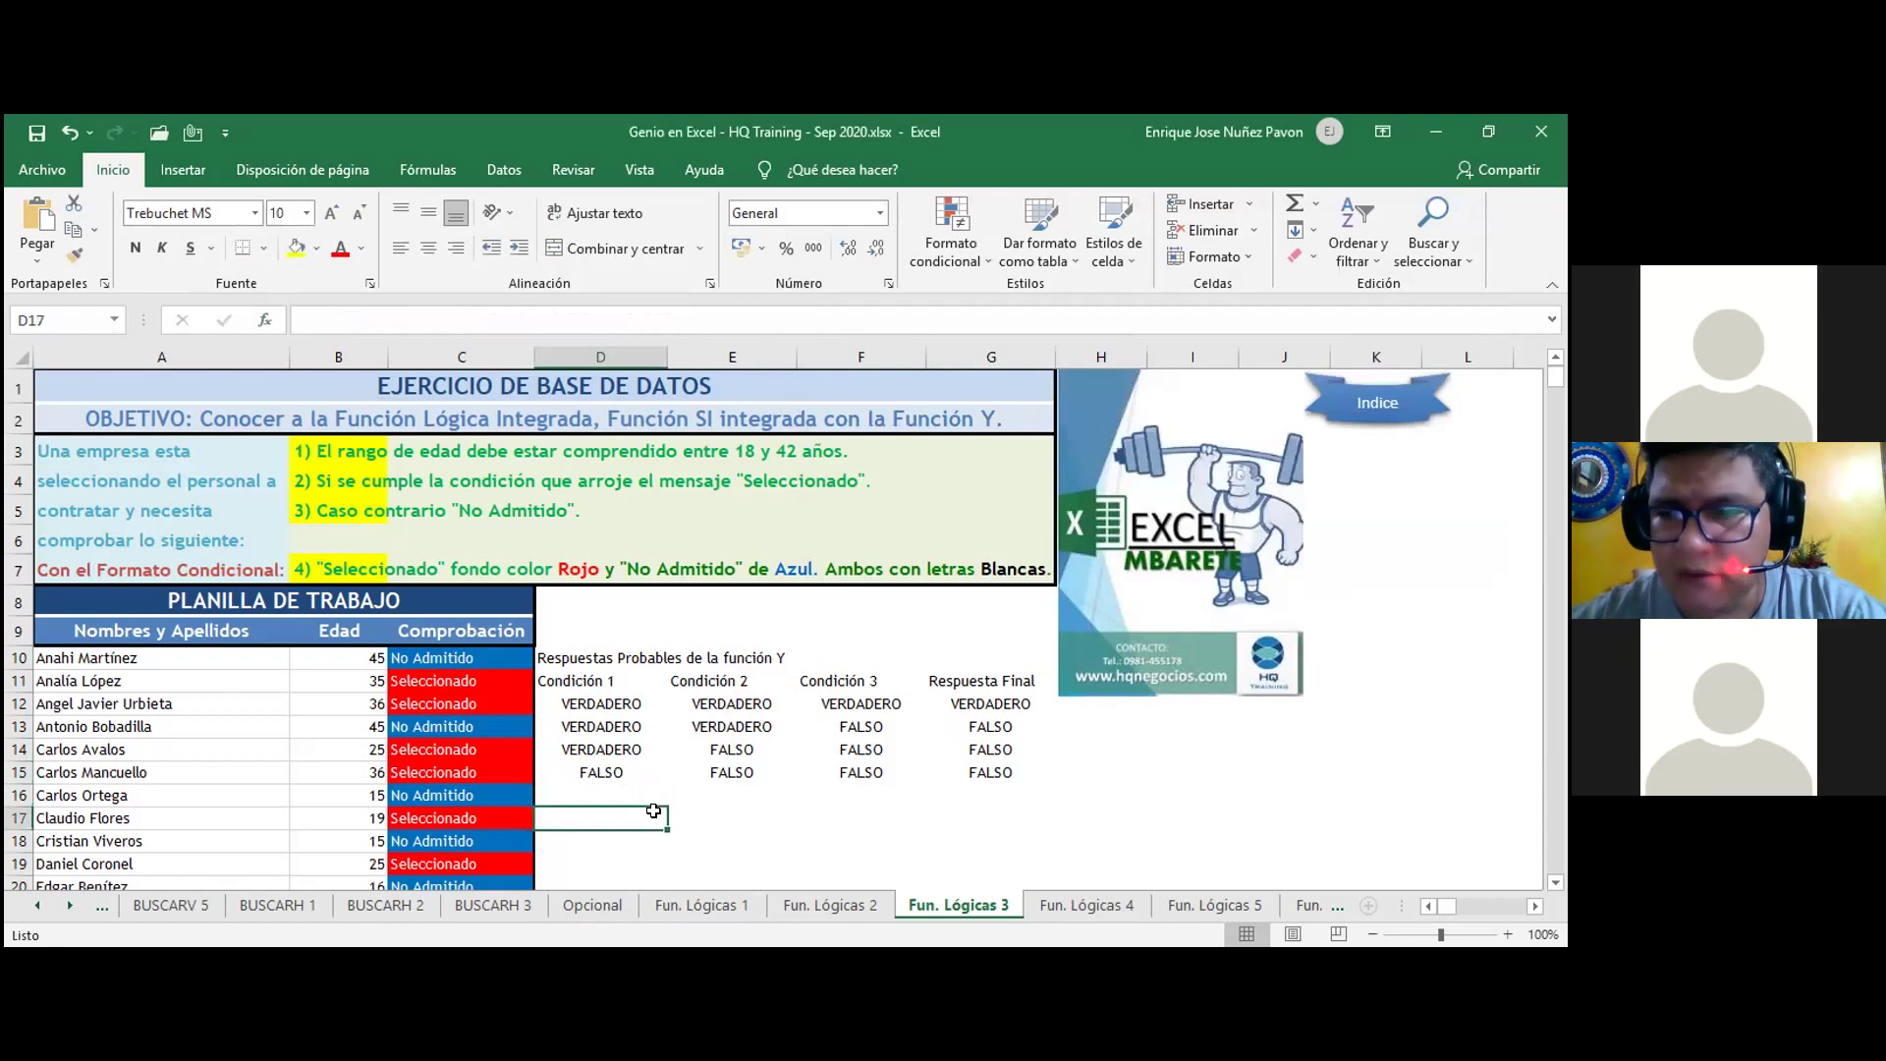
{"action": "left_click_drag", "start_coordinate": [601, 704], "coordinate": [852, 781]}
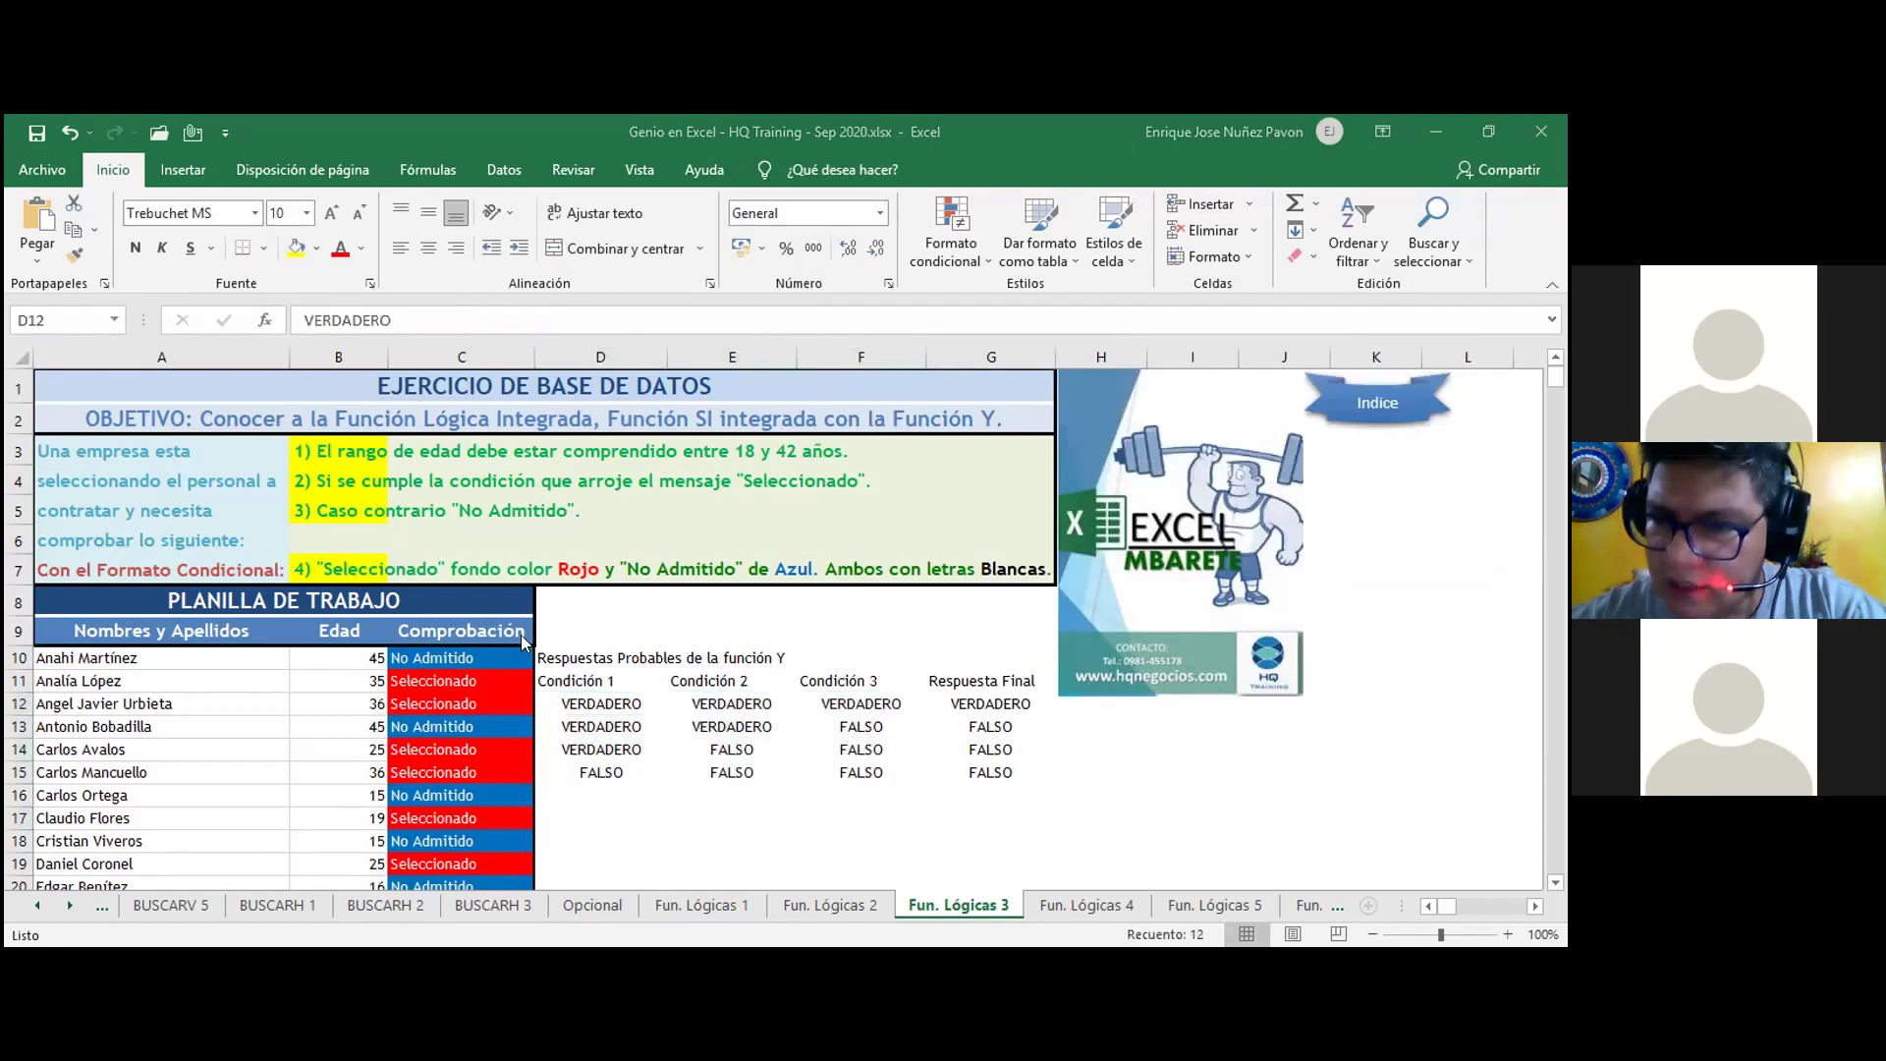
{"action": "left_click", "coordinate": [636, 821]}
{"action": "left_click_drag", "start_coordinate": [580, 681], "coordinate": [844, 679]}
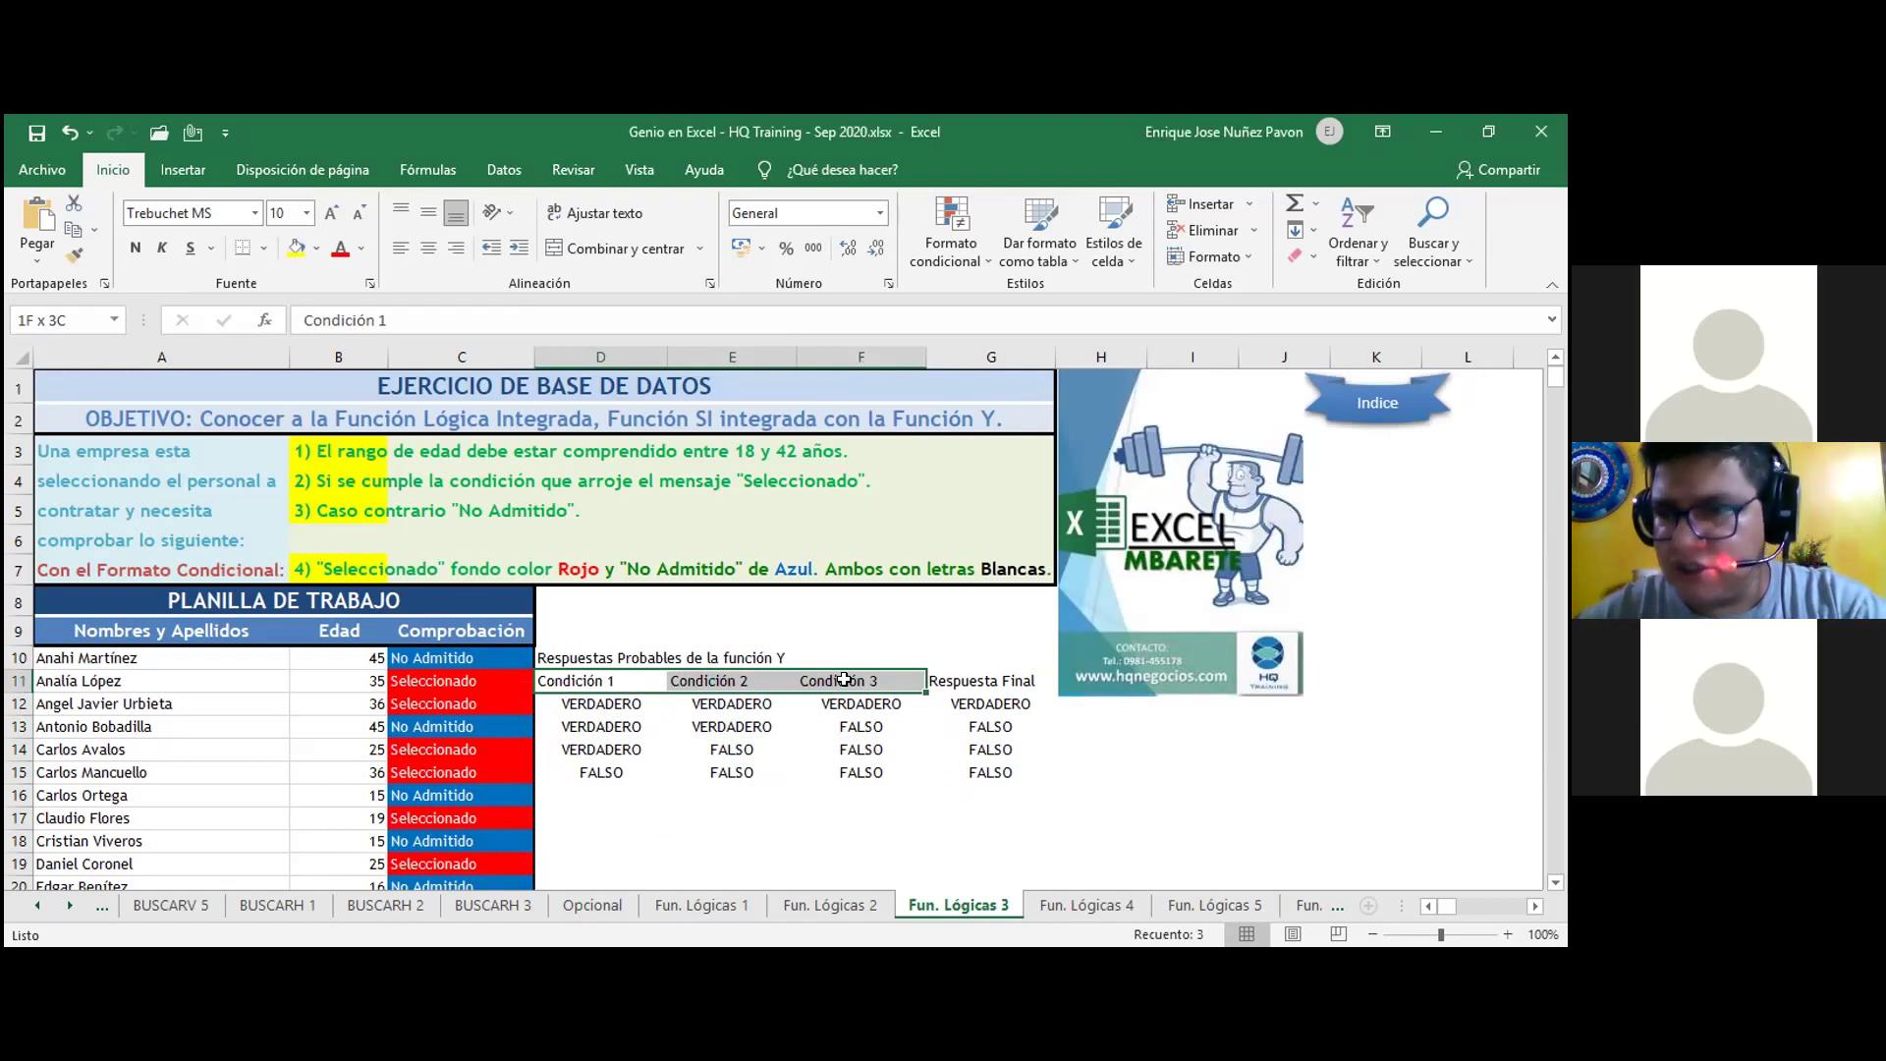
{"action": "left_click", "coordinate": [987, 703]}
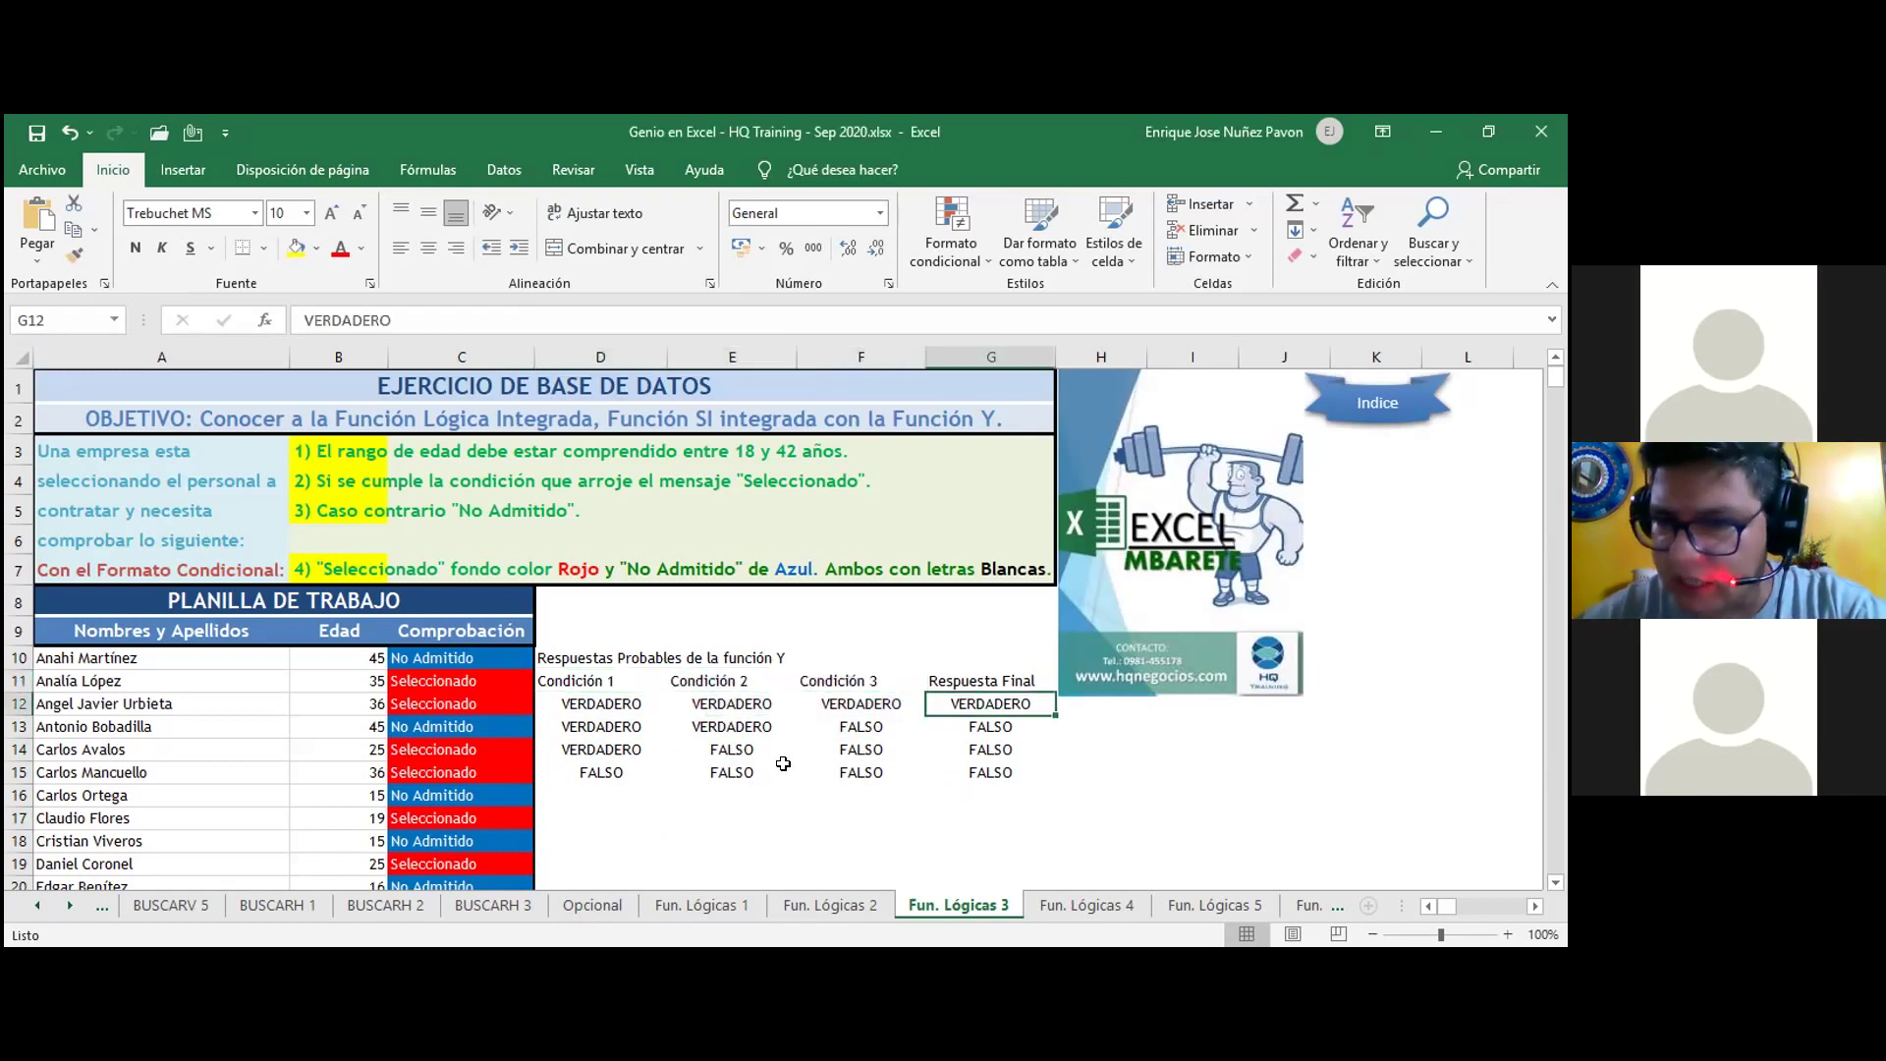
{"action": "left_click_drag", "start_coordinate": [601, 727], "coordinate": [862, 727]}
{"action": "left_click_drag", "start_coordinate": [600, 750], "coordinate": [862, 772]}
{"action": "left_click", "coordinate": [990, 773]}
{"action": "left_click_drag", "start_coordinate": [992, 770], "coordinate": [595, 657]}
{"action": "left_click", "coordinate": [688, 837]}
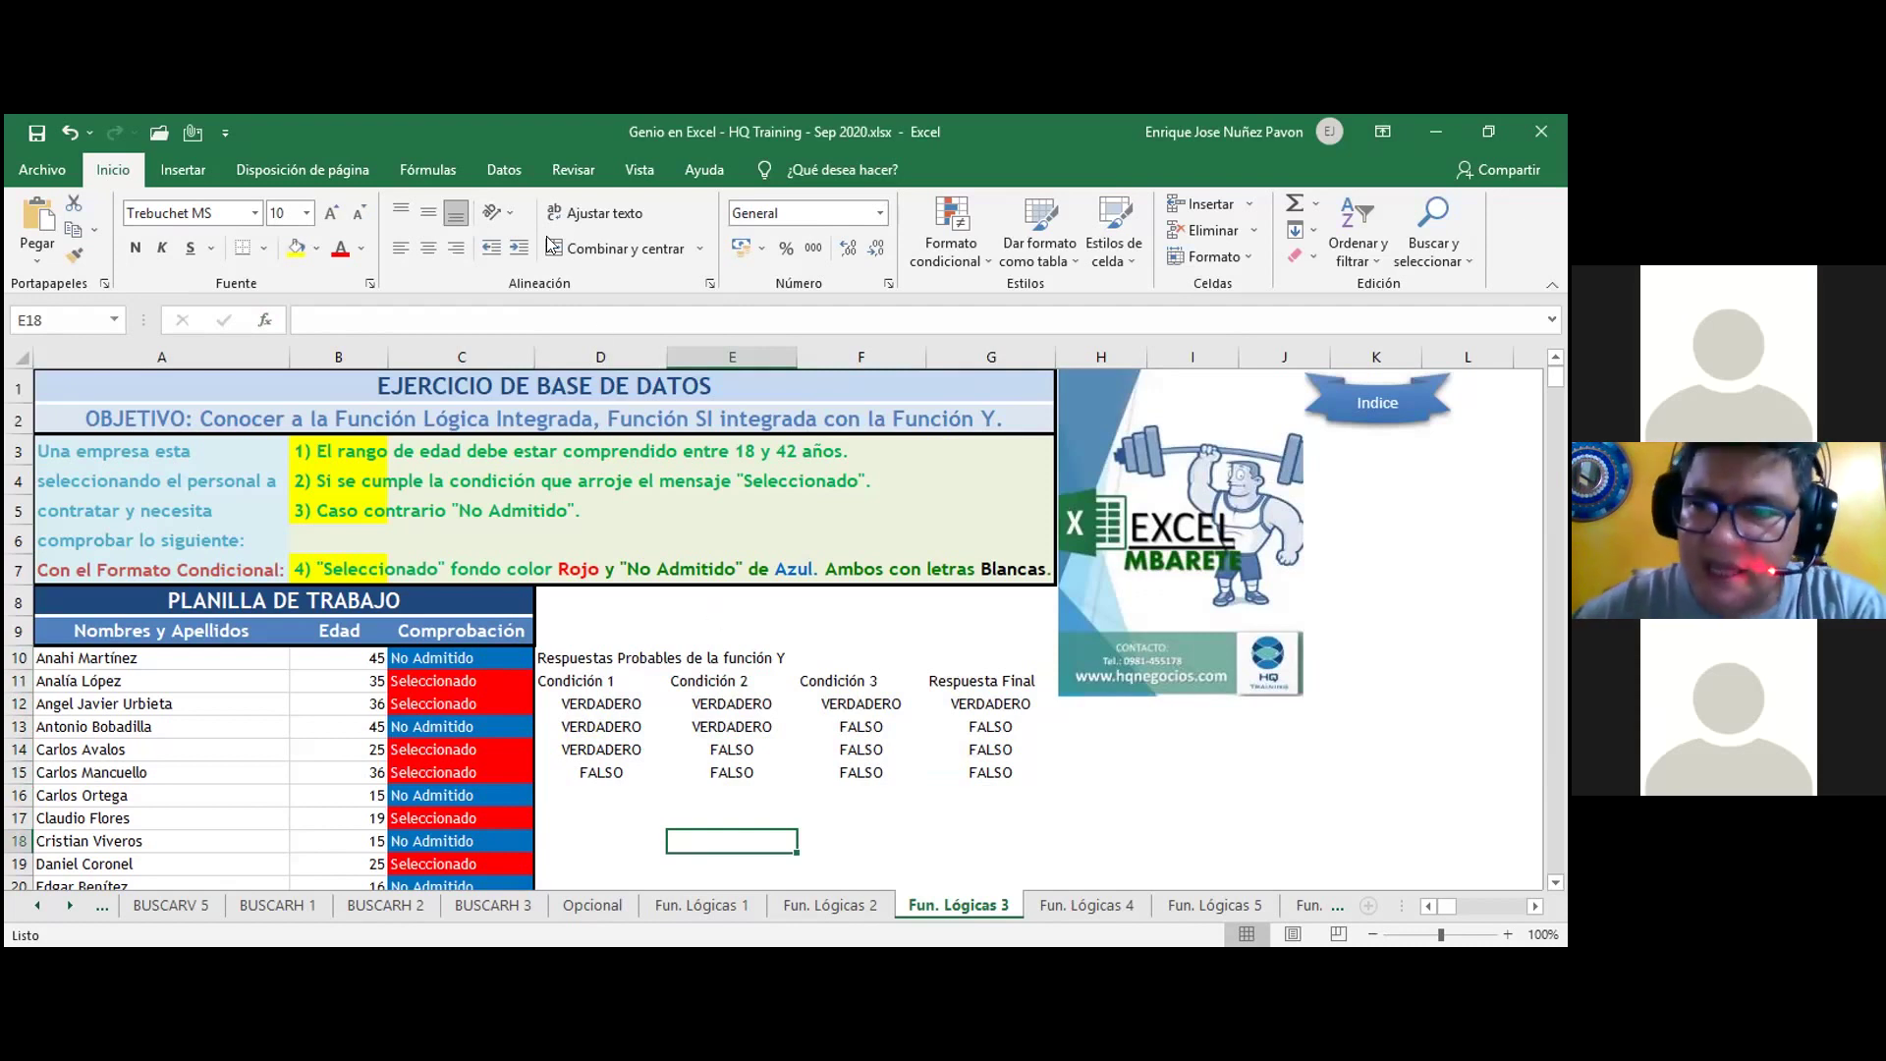
- Set the Fun. Lógicas 3 sheet's tab color to the standard green
{"action": "right_click", "coordinate": [951, 912]}
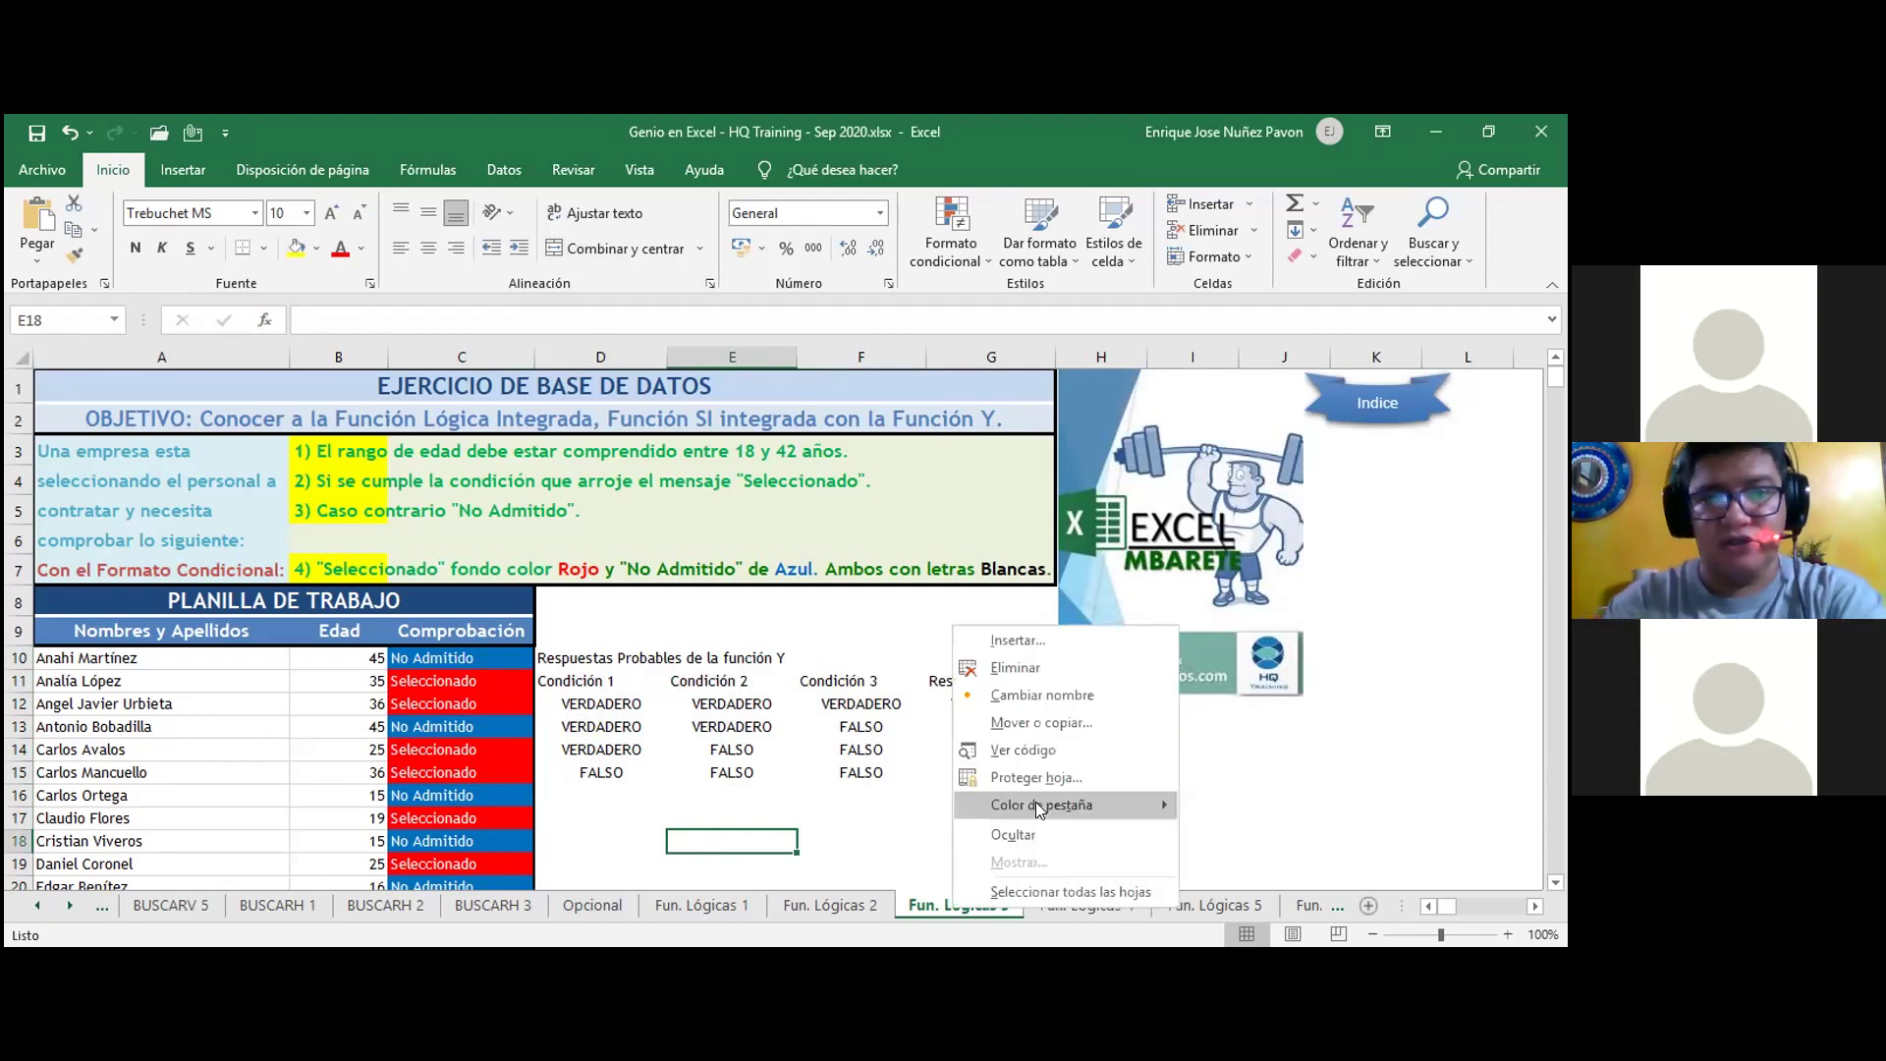
{"action": "mouse_move", "coordinate": [1039, 806]}
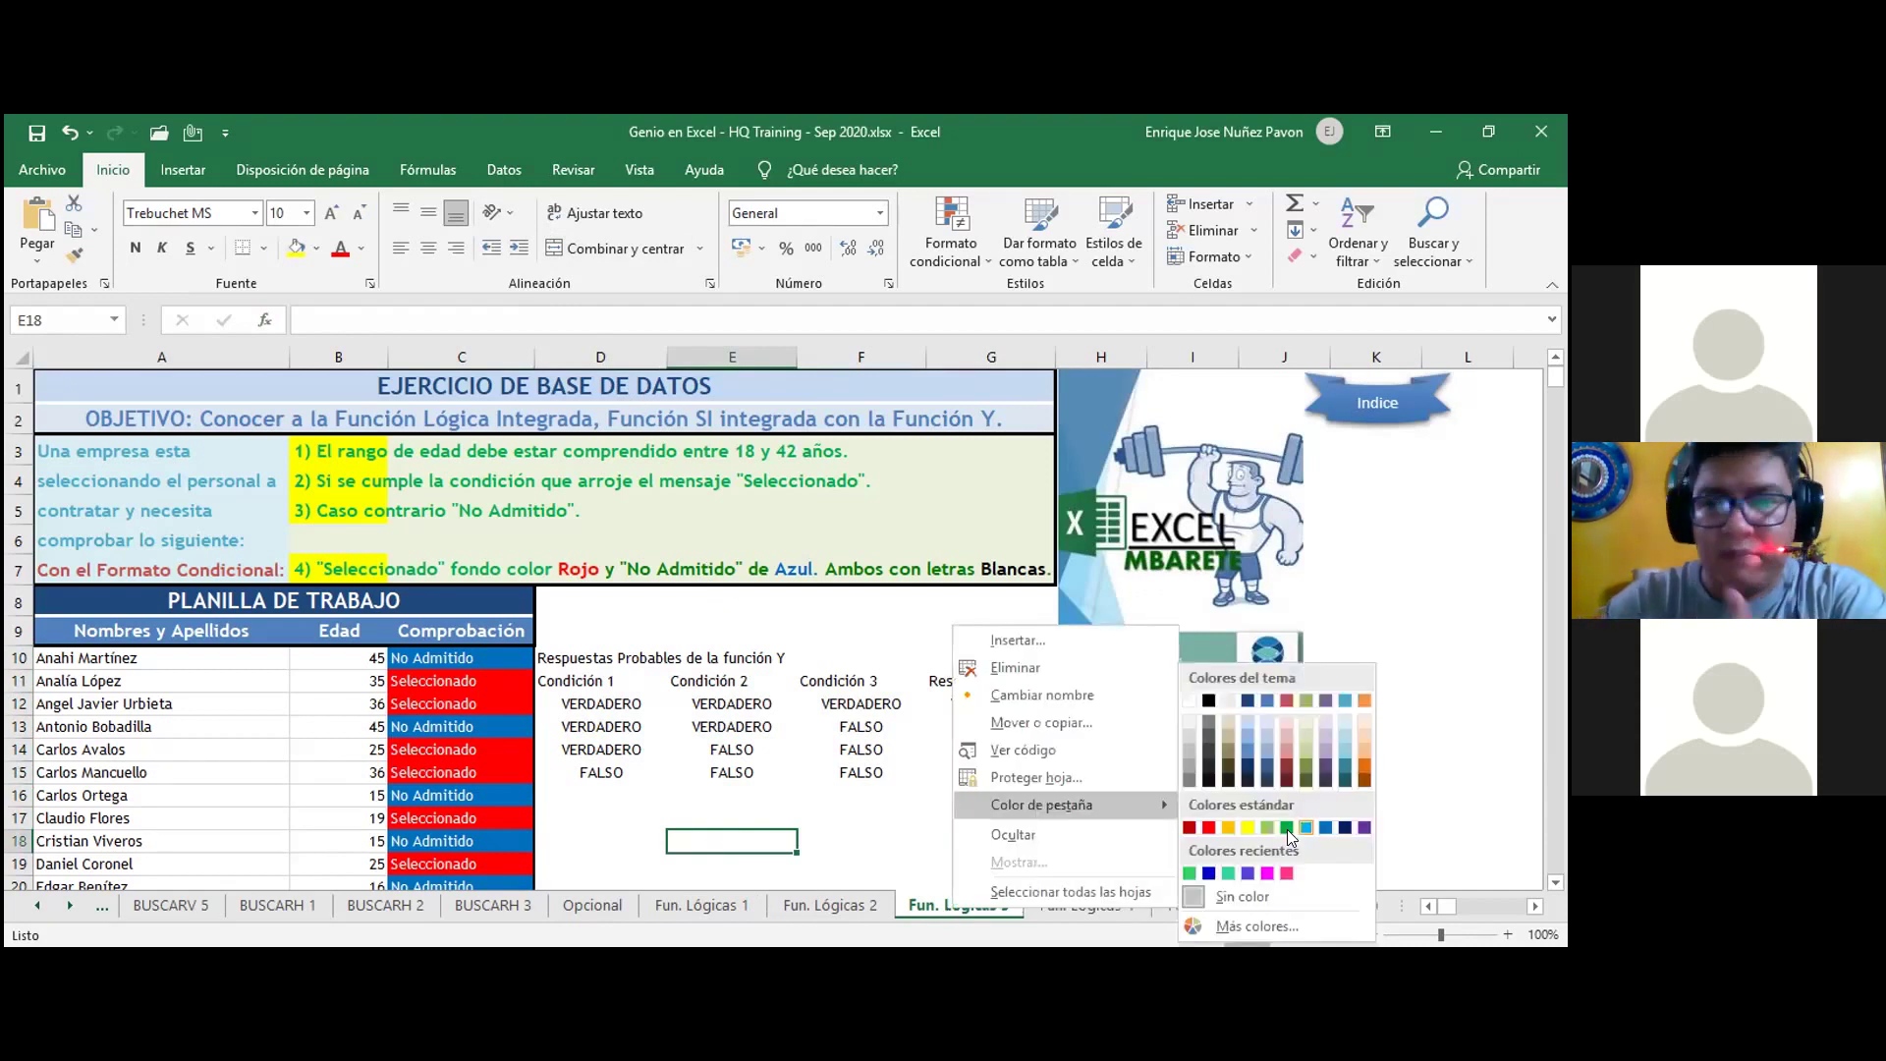
{"action": "left_click", "coordinate": [1284, 826]}
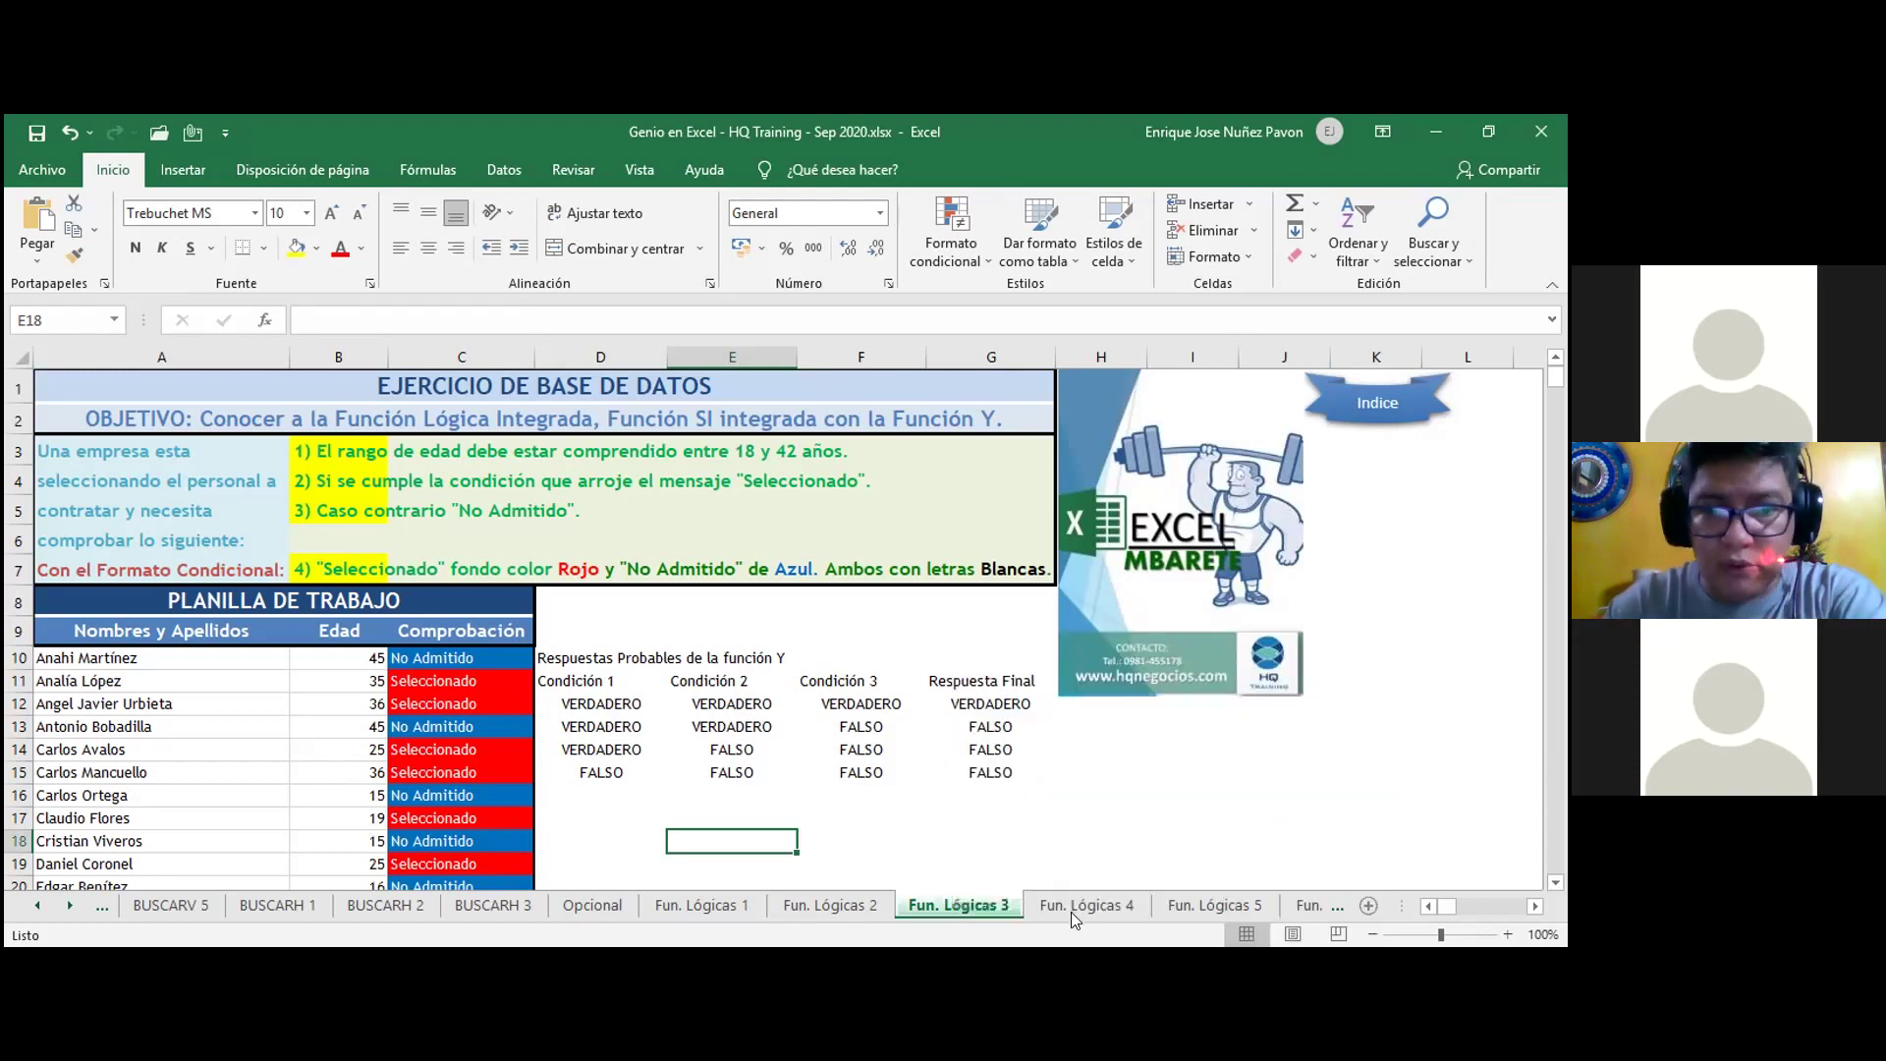
{"action": "left_click", "coordinate": [921, 824]}
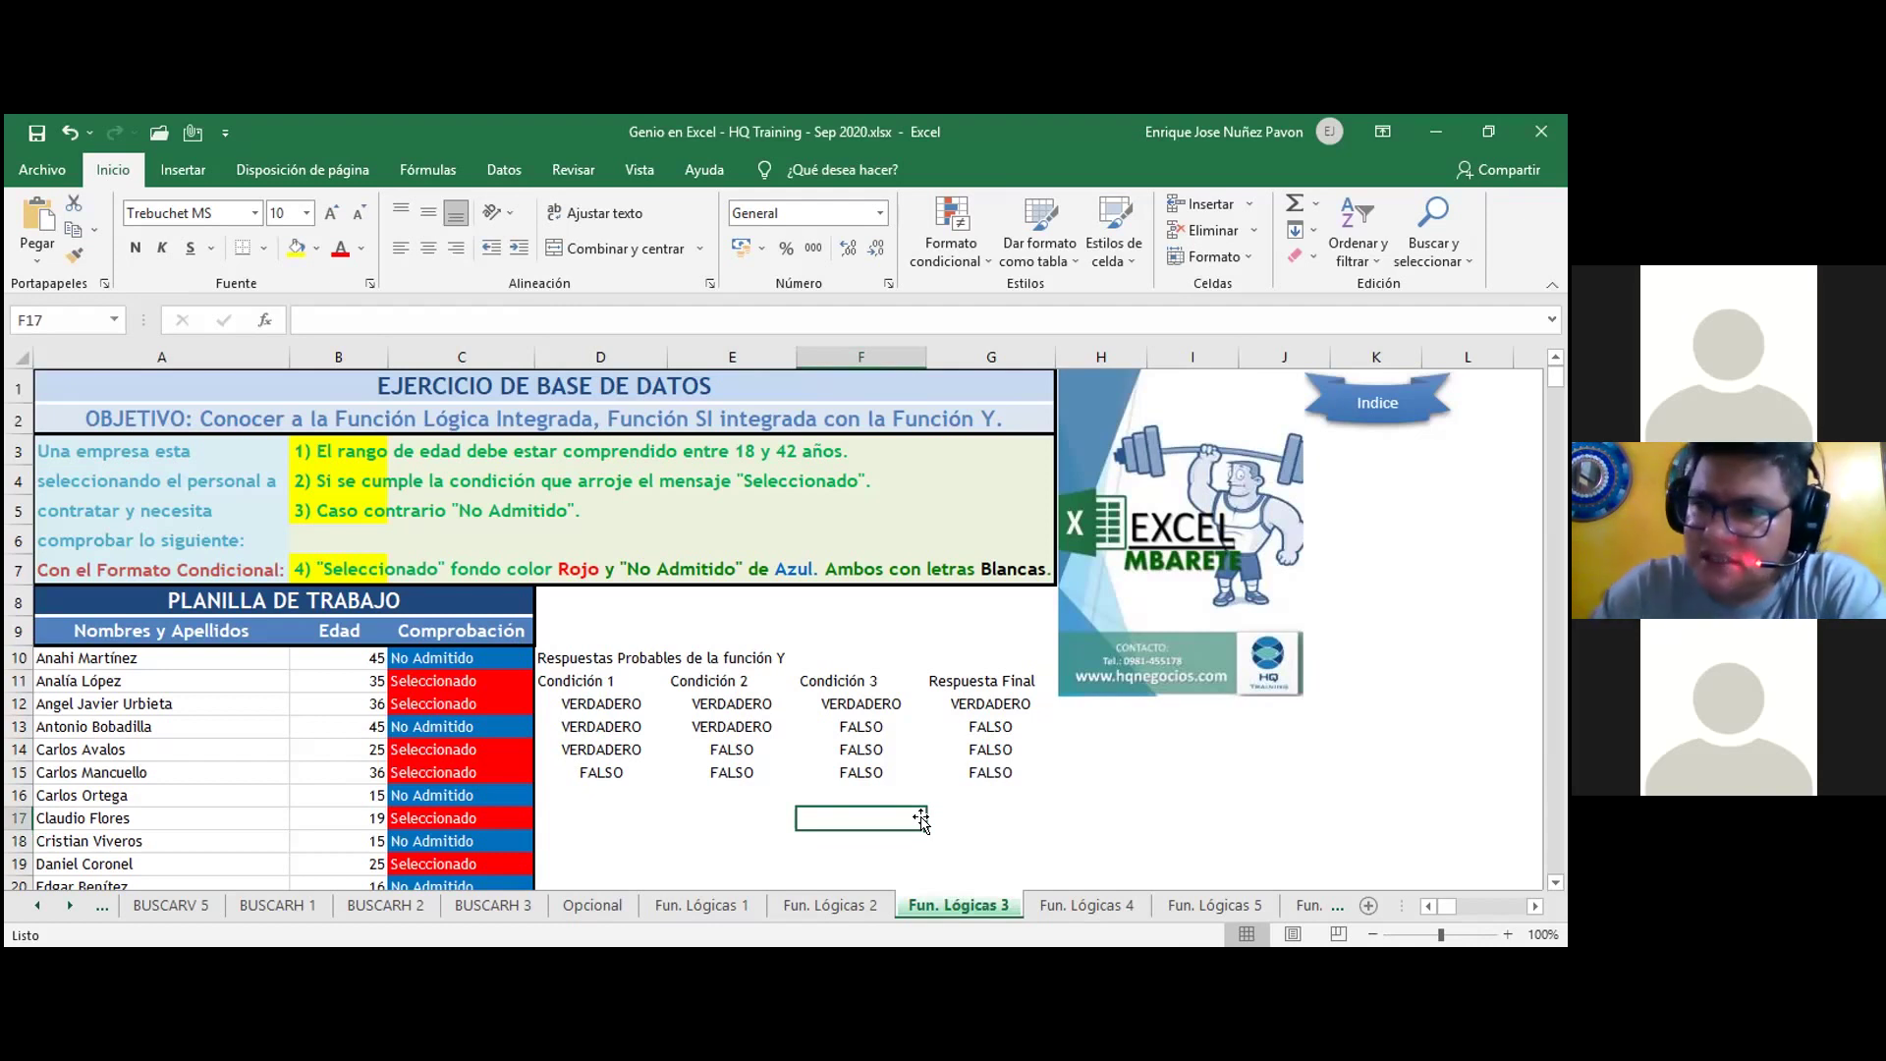
- Make the heading "Respuestas Probables de la función Y" in D10:E10 bold and underlined
{"action": "left_click", "coordinate": [662, 699]}
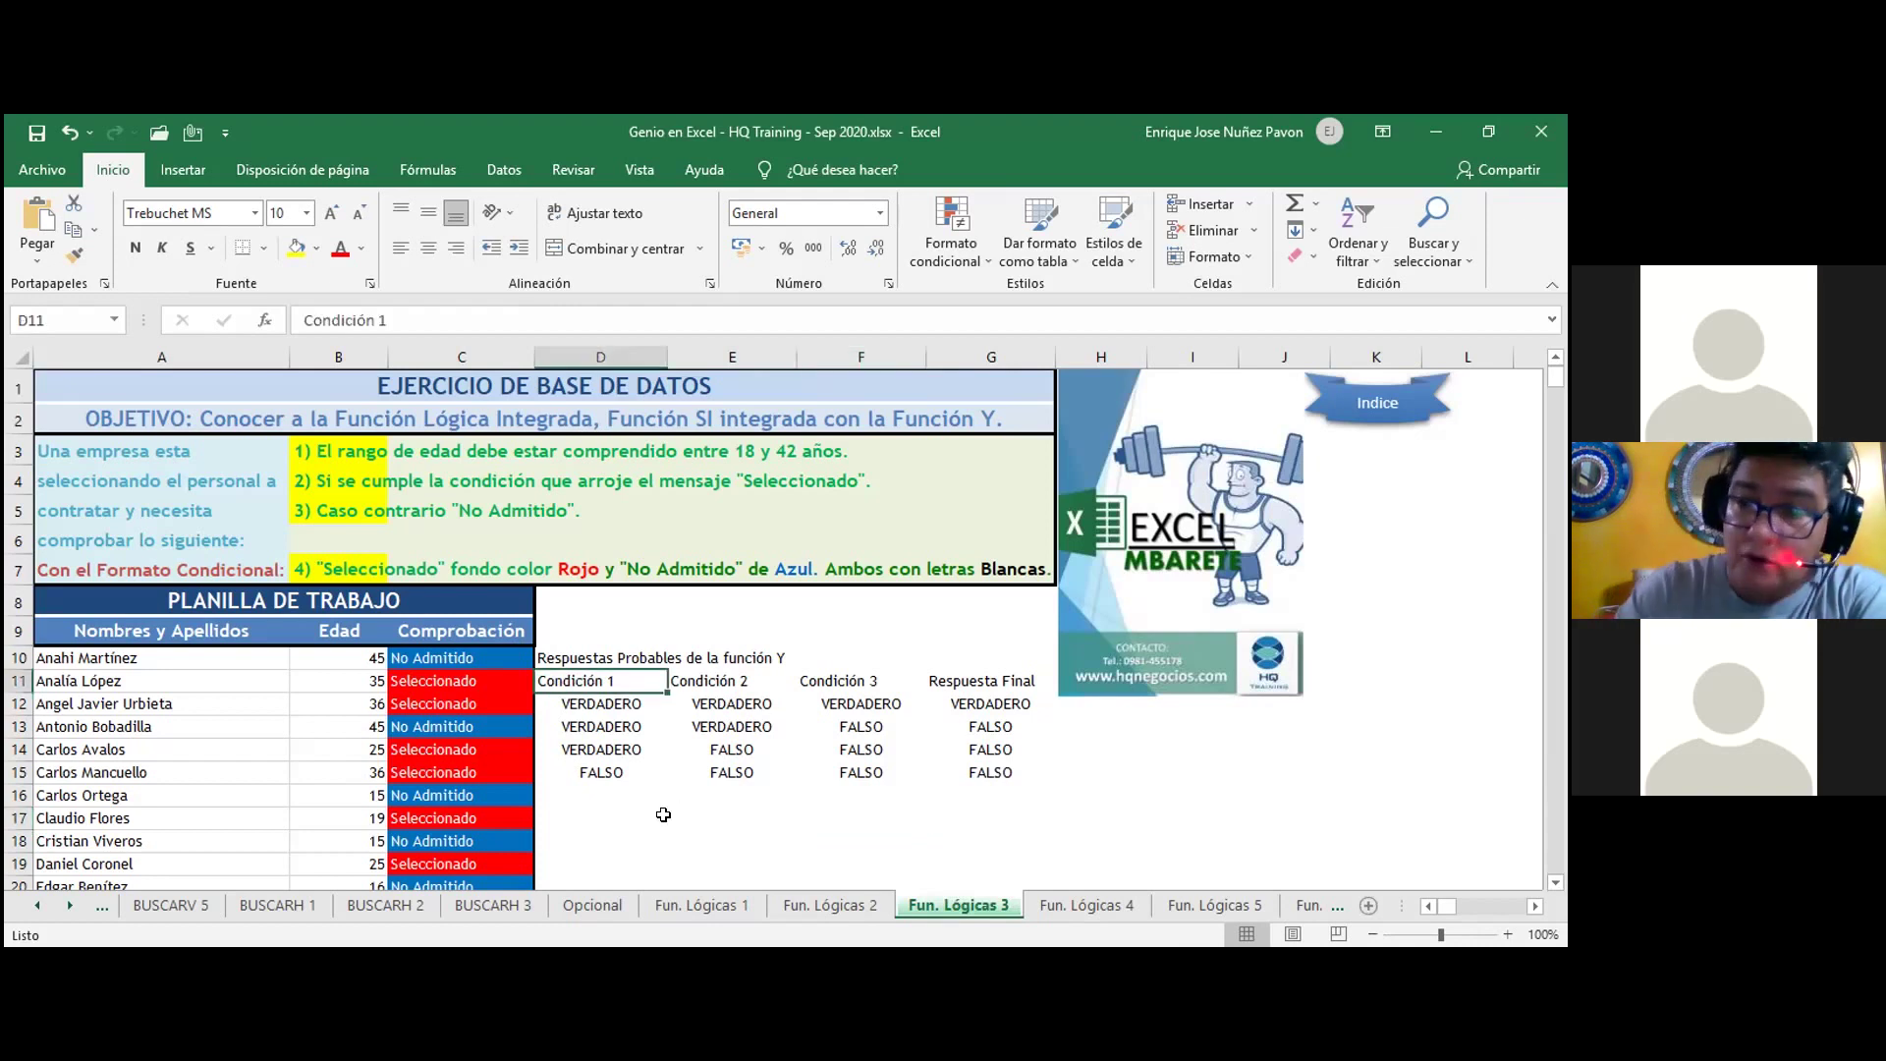
{"action": "left_click", "coordinate": [675, 790]}
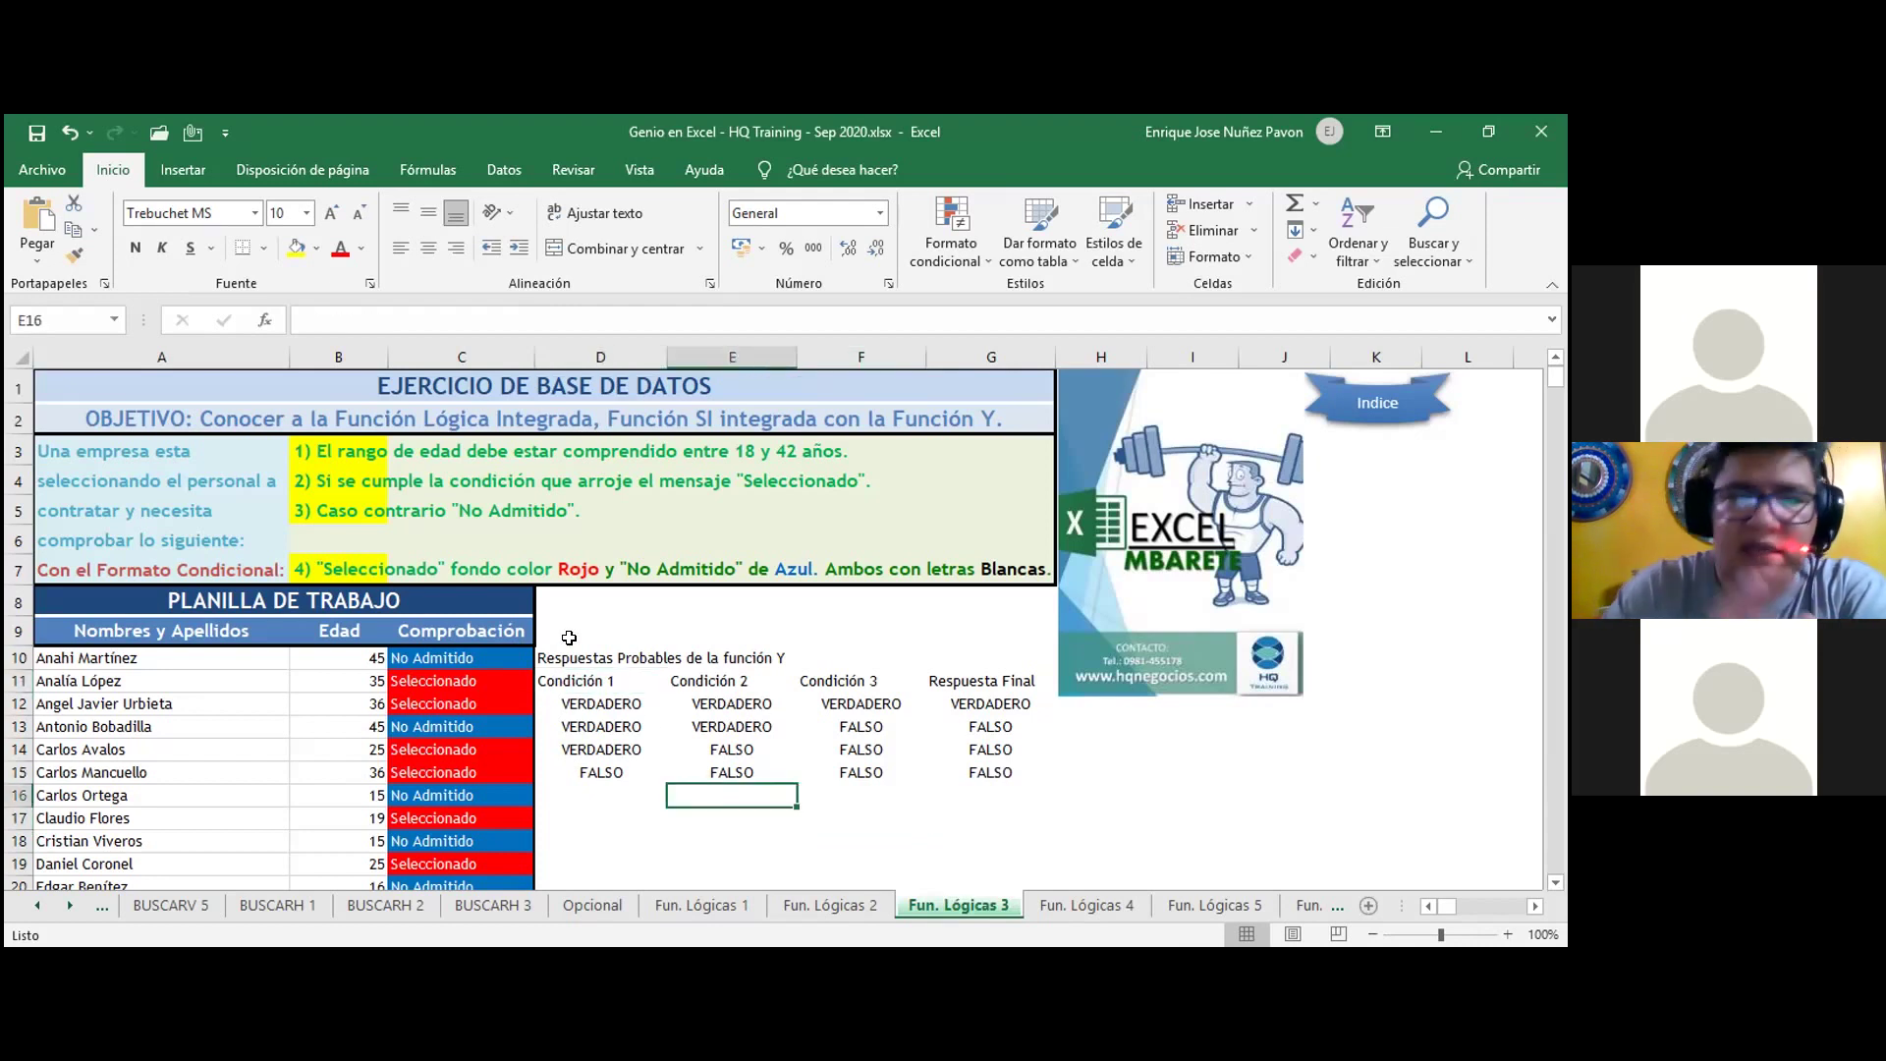
{"action": "left_click_drag", "start_coordinate": [572, 656], "coordinate": [776, 652]}
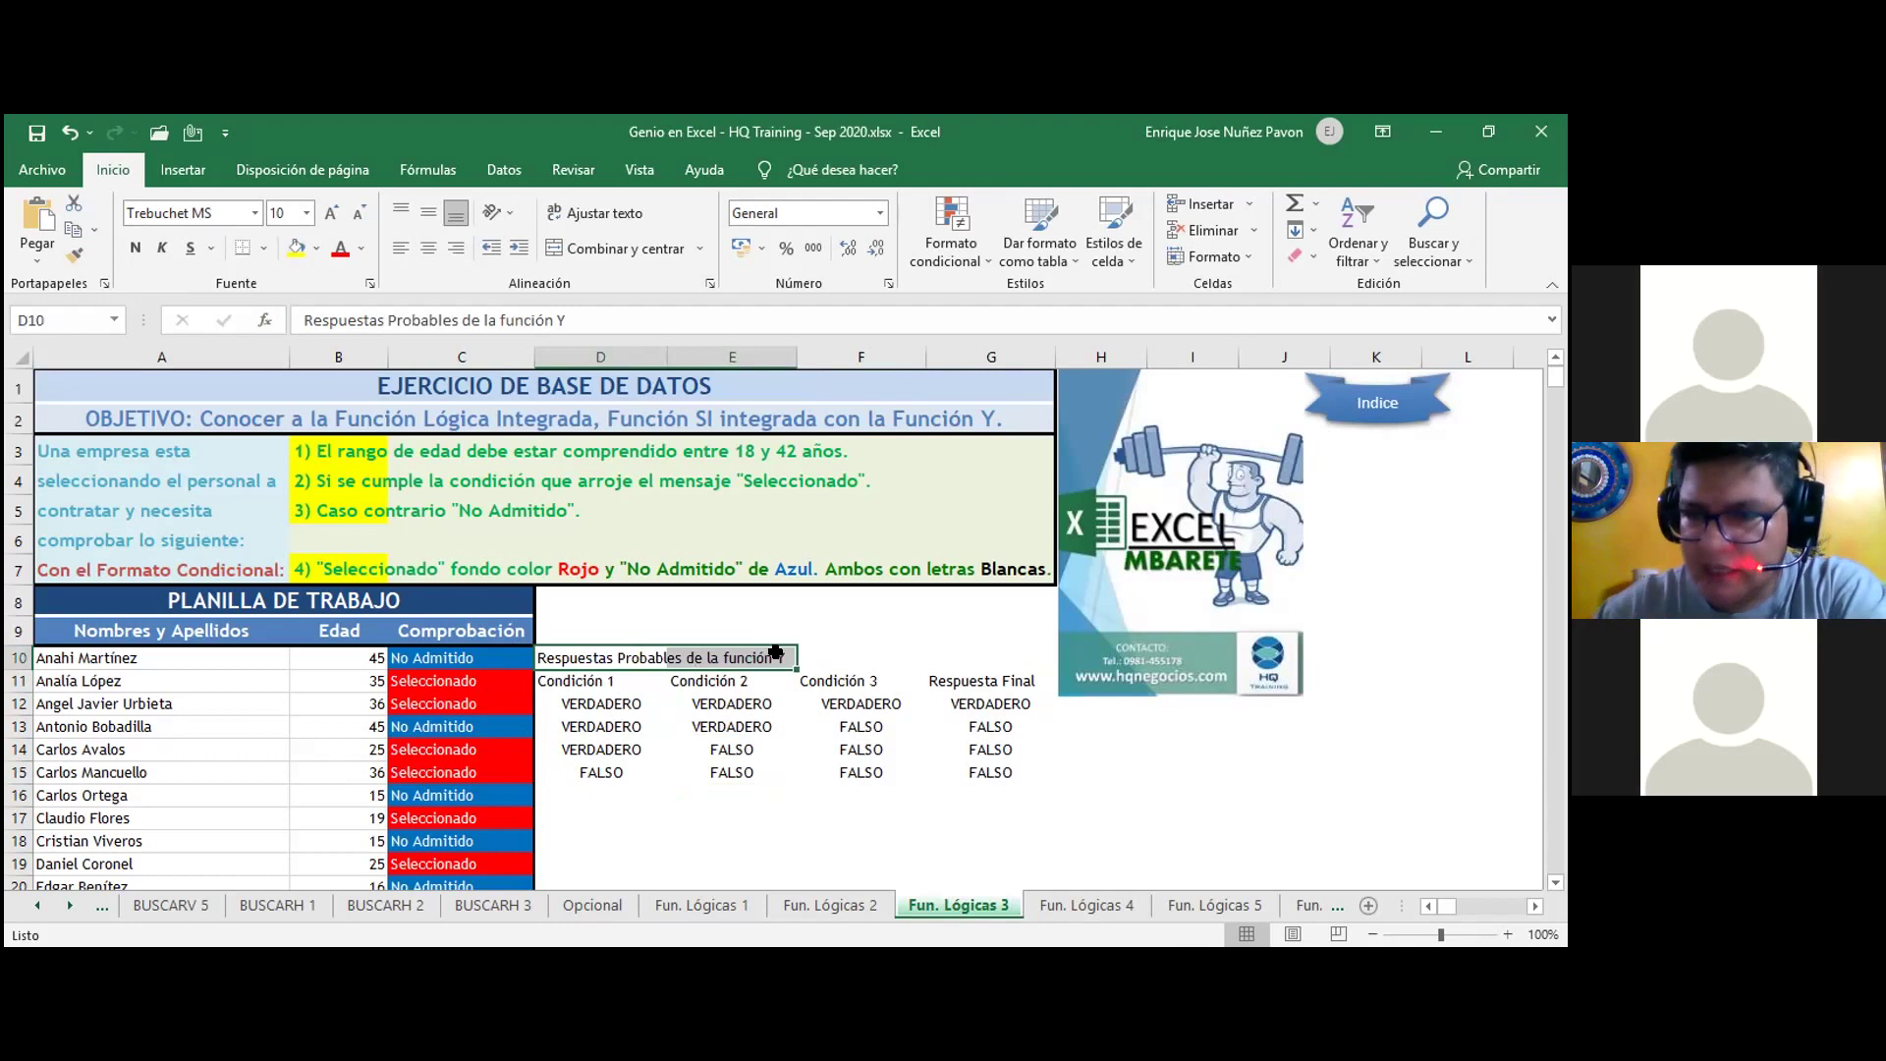
{"action": "key", "text": "ctrl+n"}
{"action": "key", "text": "ctrl+s"}
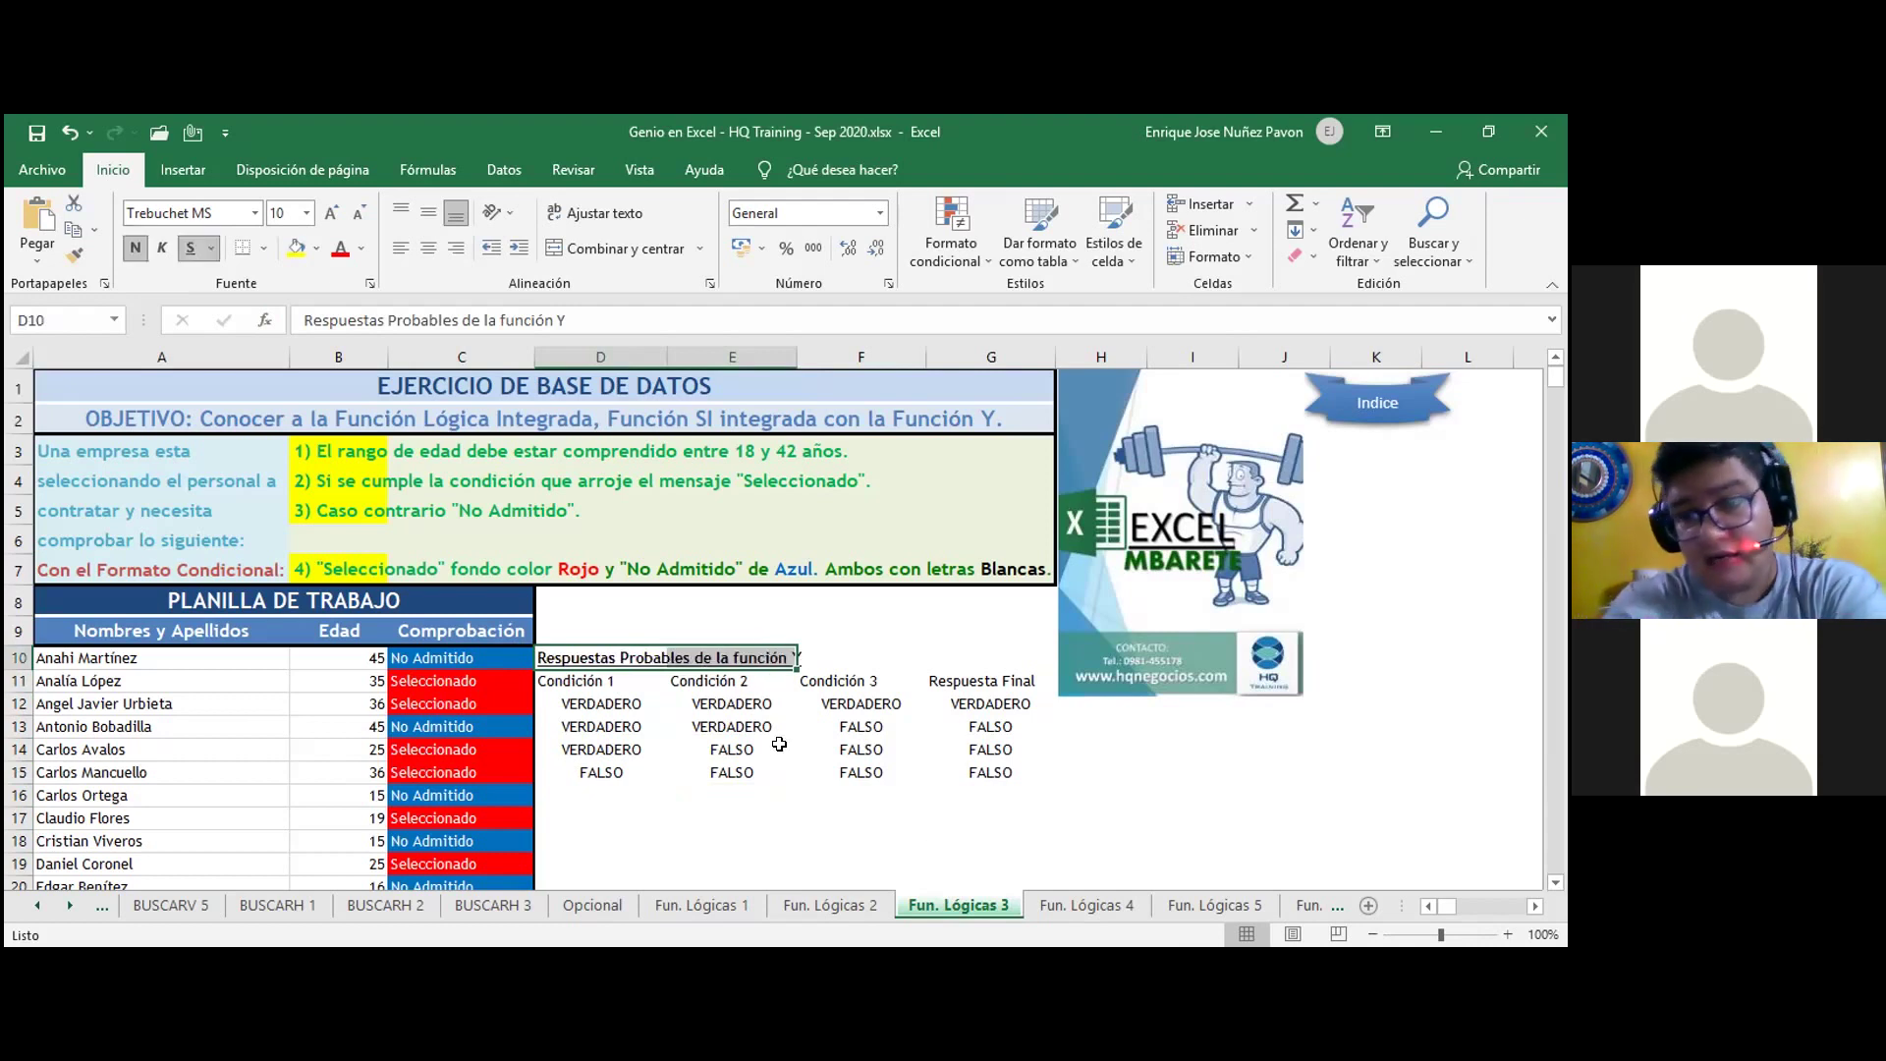
- Apply all borders to the table of probable answers in D11:G15
{"action": "left_click", "coordinate": [737, 773]}
{"action": "left_click_drag", "start_coordinate": [589, 680], "coordinate": [967, 772]}
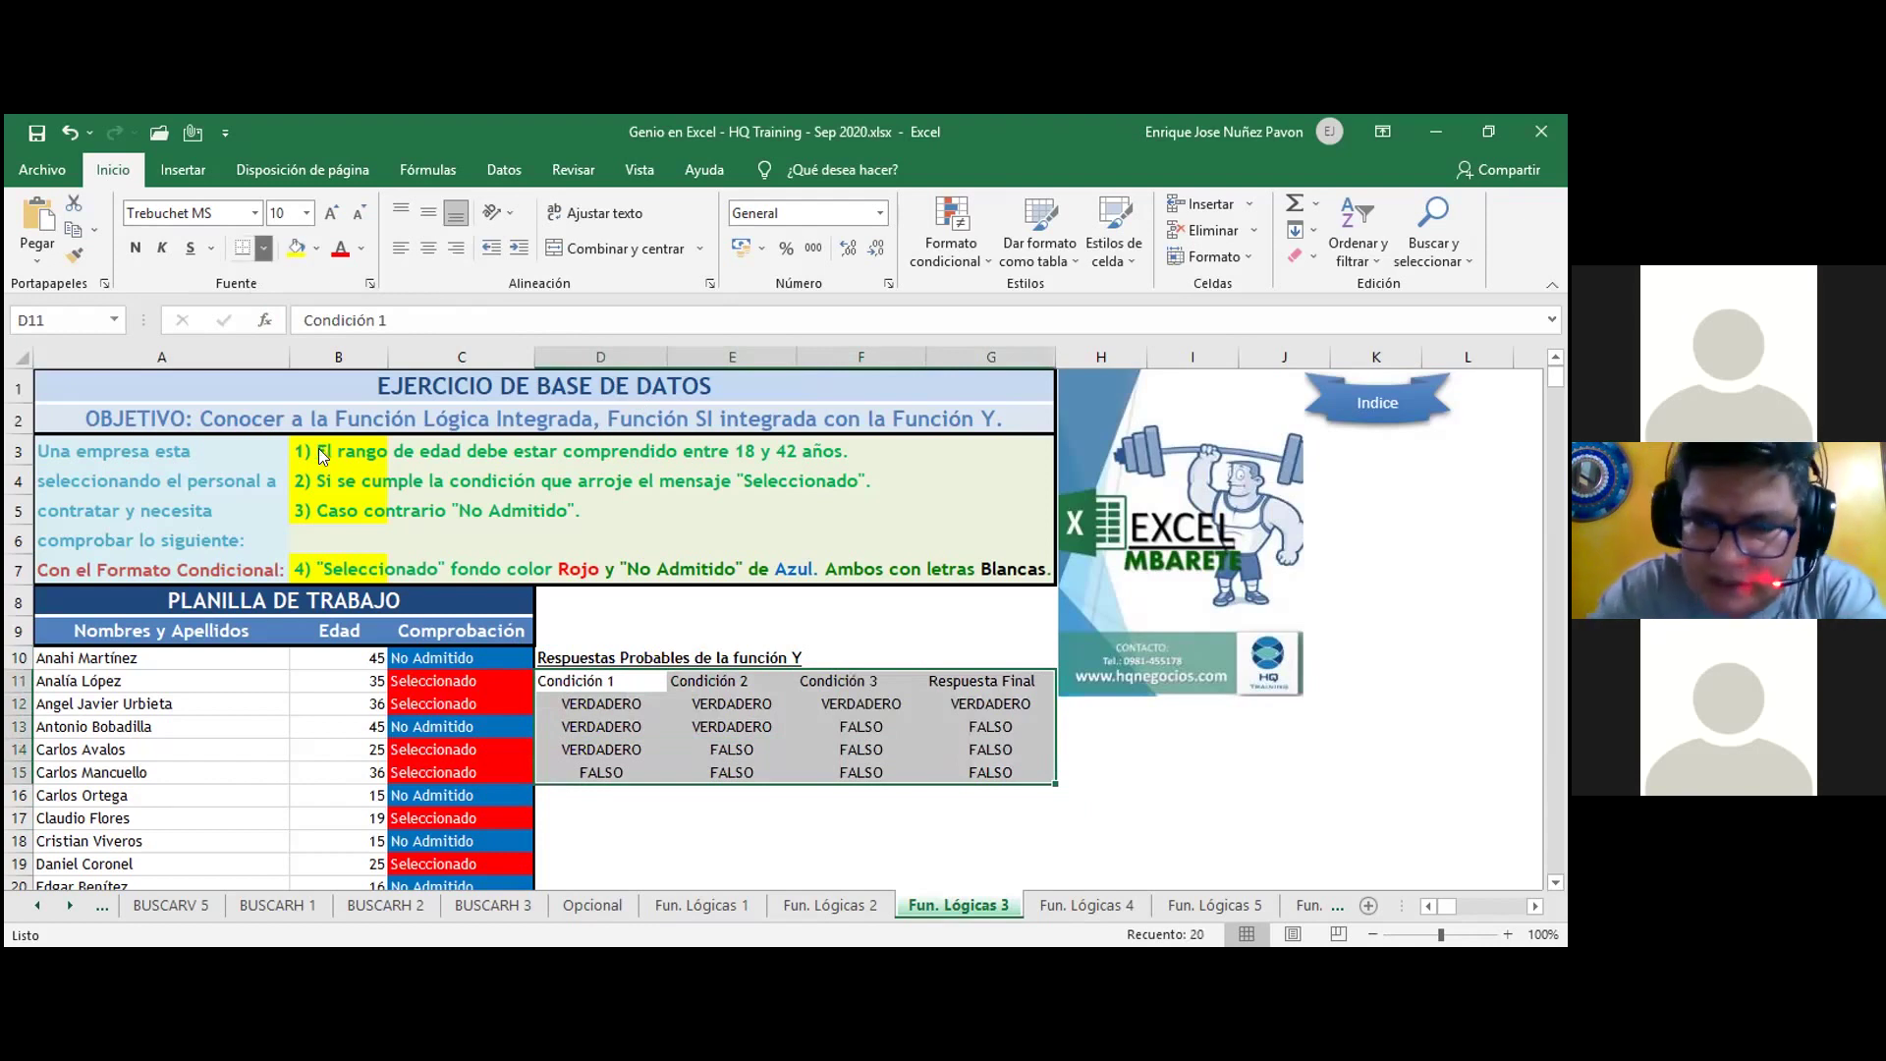
{"action": "left_click", "coordinate": [263, 248]}
{"action": "left_click", "coordinate": [294, 405]}
{"action": "left_click", "coordinate": [732, 795]}
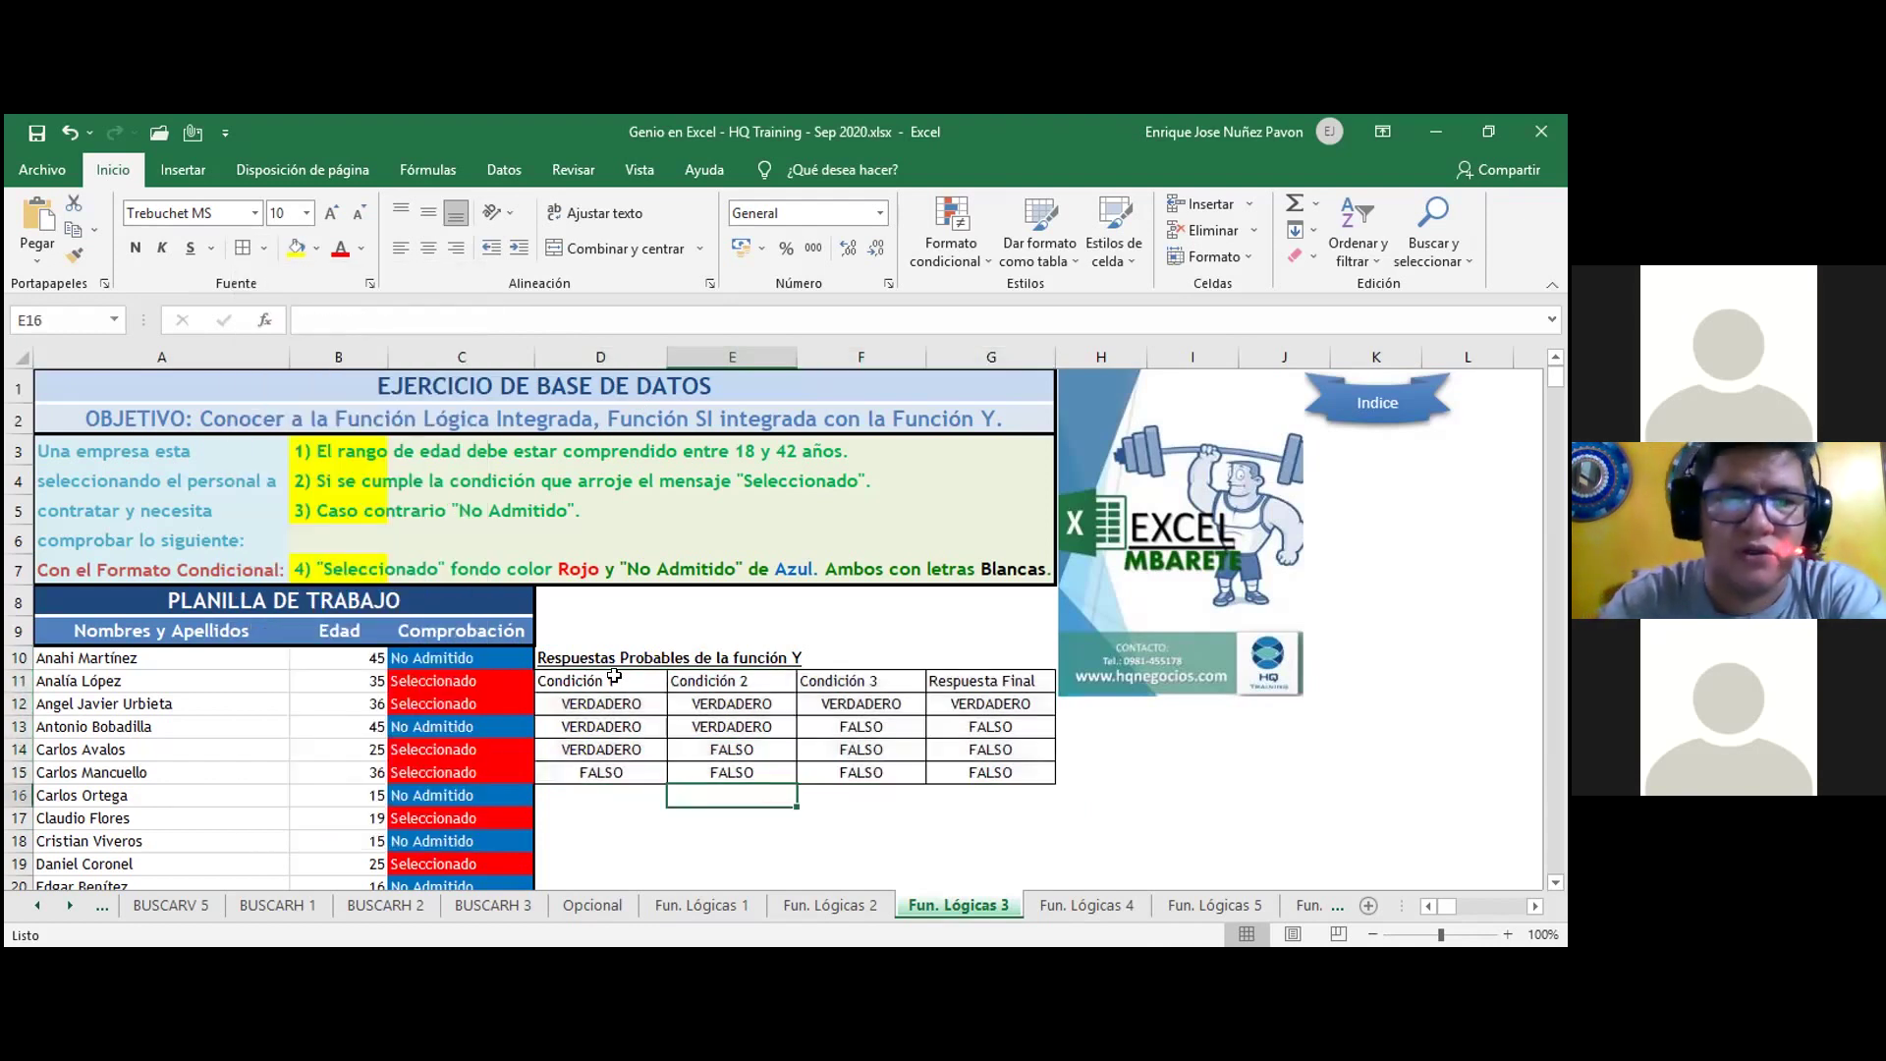
- Center the table headers in D11:G11 and copy the formatting of the "Comprobación" header in C9 onto them
{"action": "left_click_drag", "start_coordinate": [614, 678], "coordinate": [987, 680]}
{"action": "left_click", "coordinate": [429, 247]}
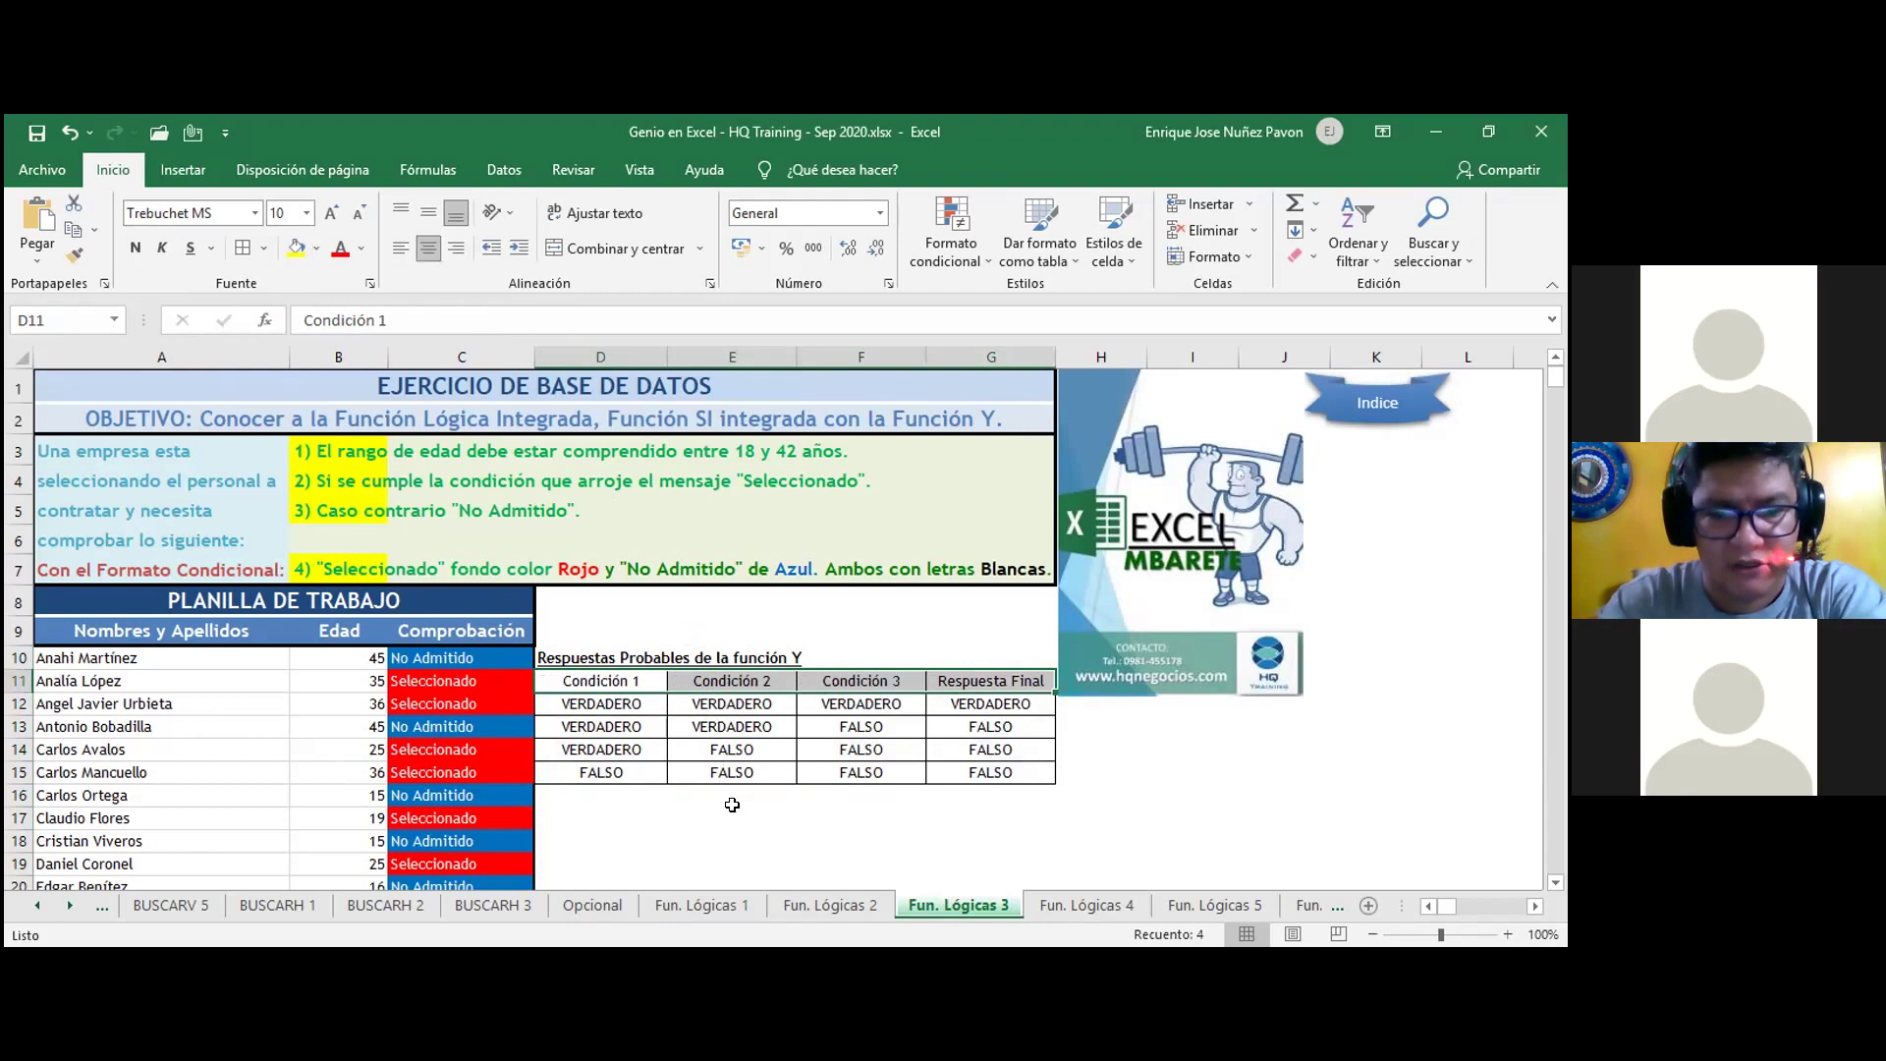
{"action": "left_click", "coordinate": [467, 633]}
{"action": "left_click", "coordinate": [76, 254]}
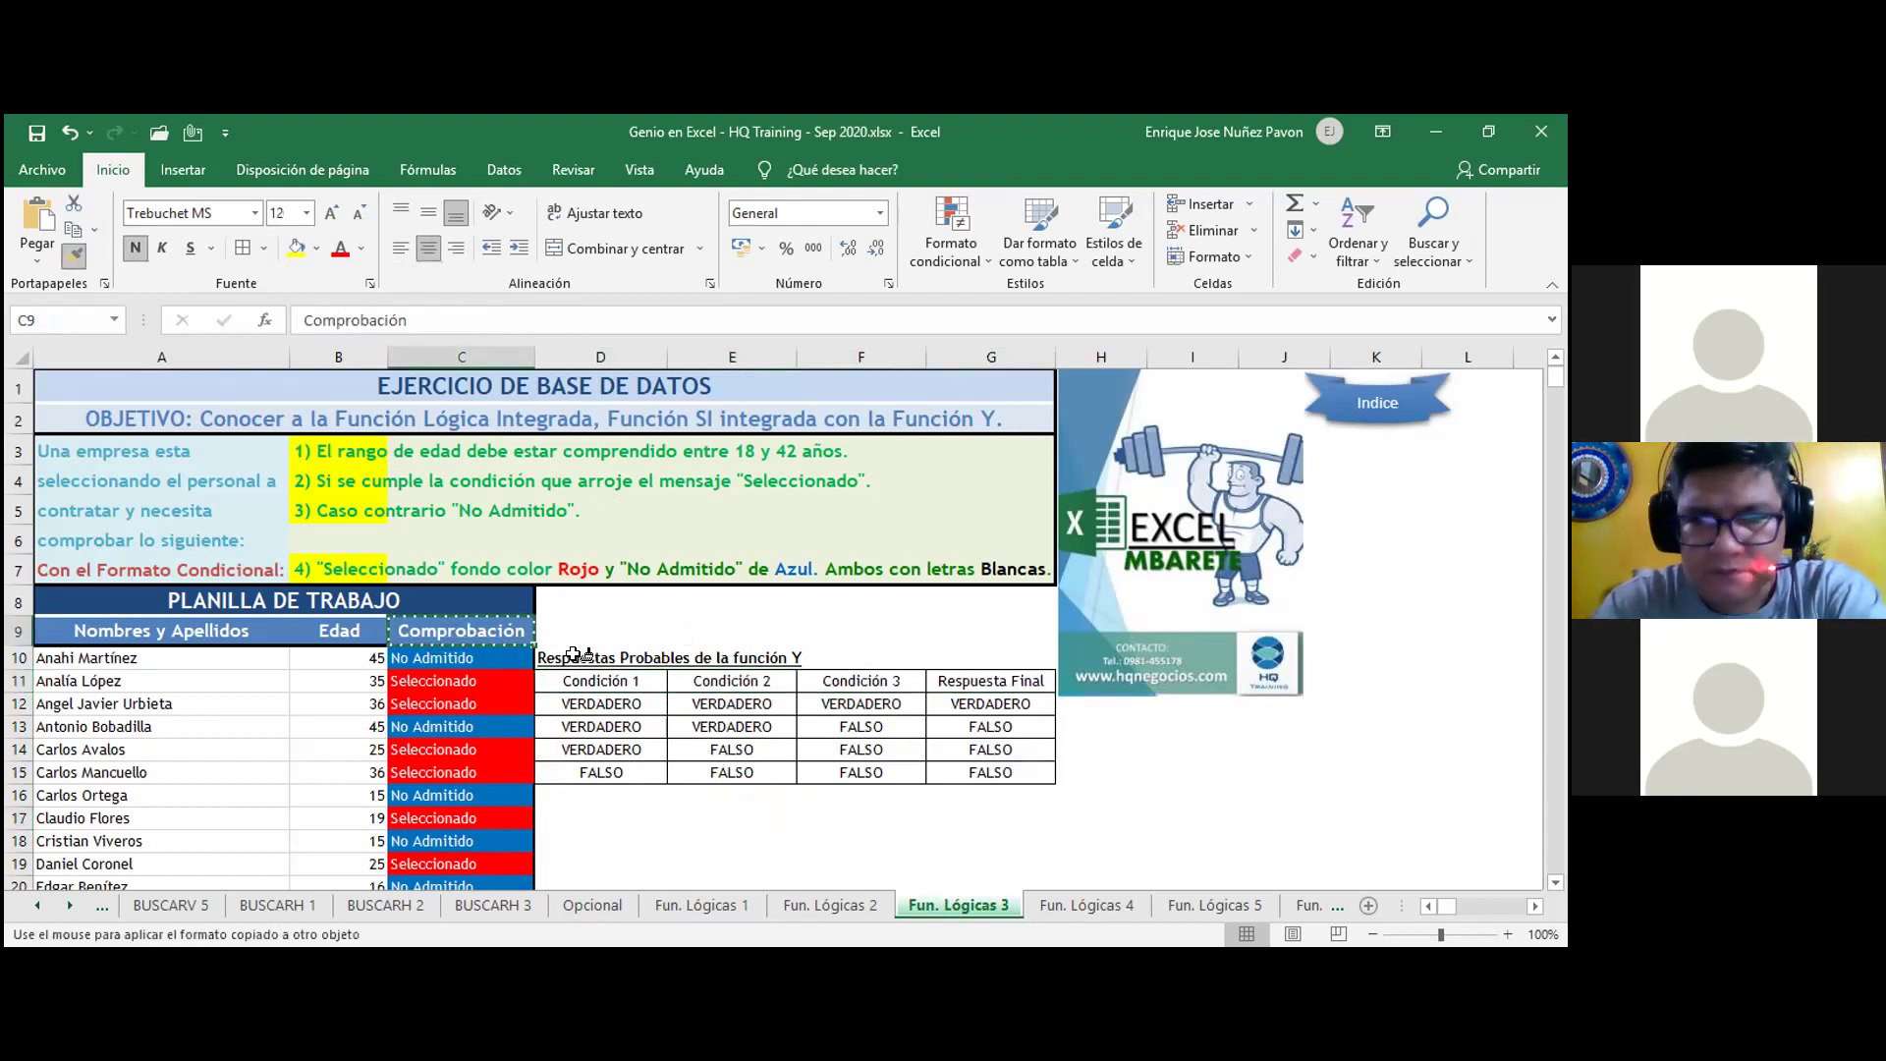
{"action": "left_click_drag", "start_coordinate": [588, 679], "coordinate": [987, 680]}
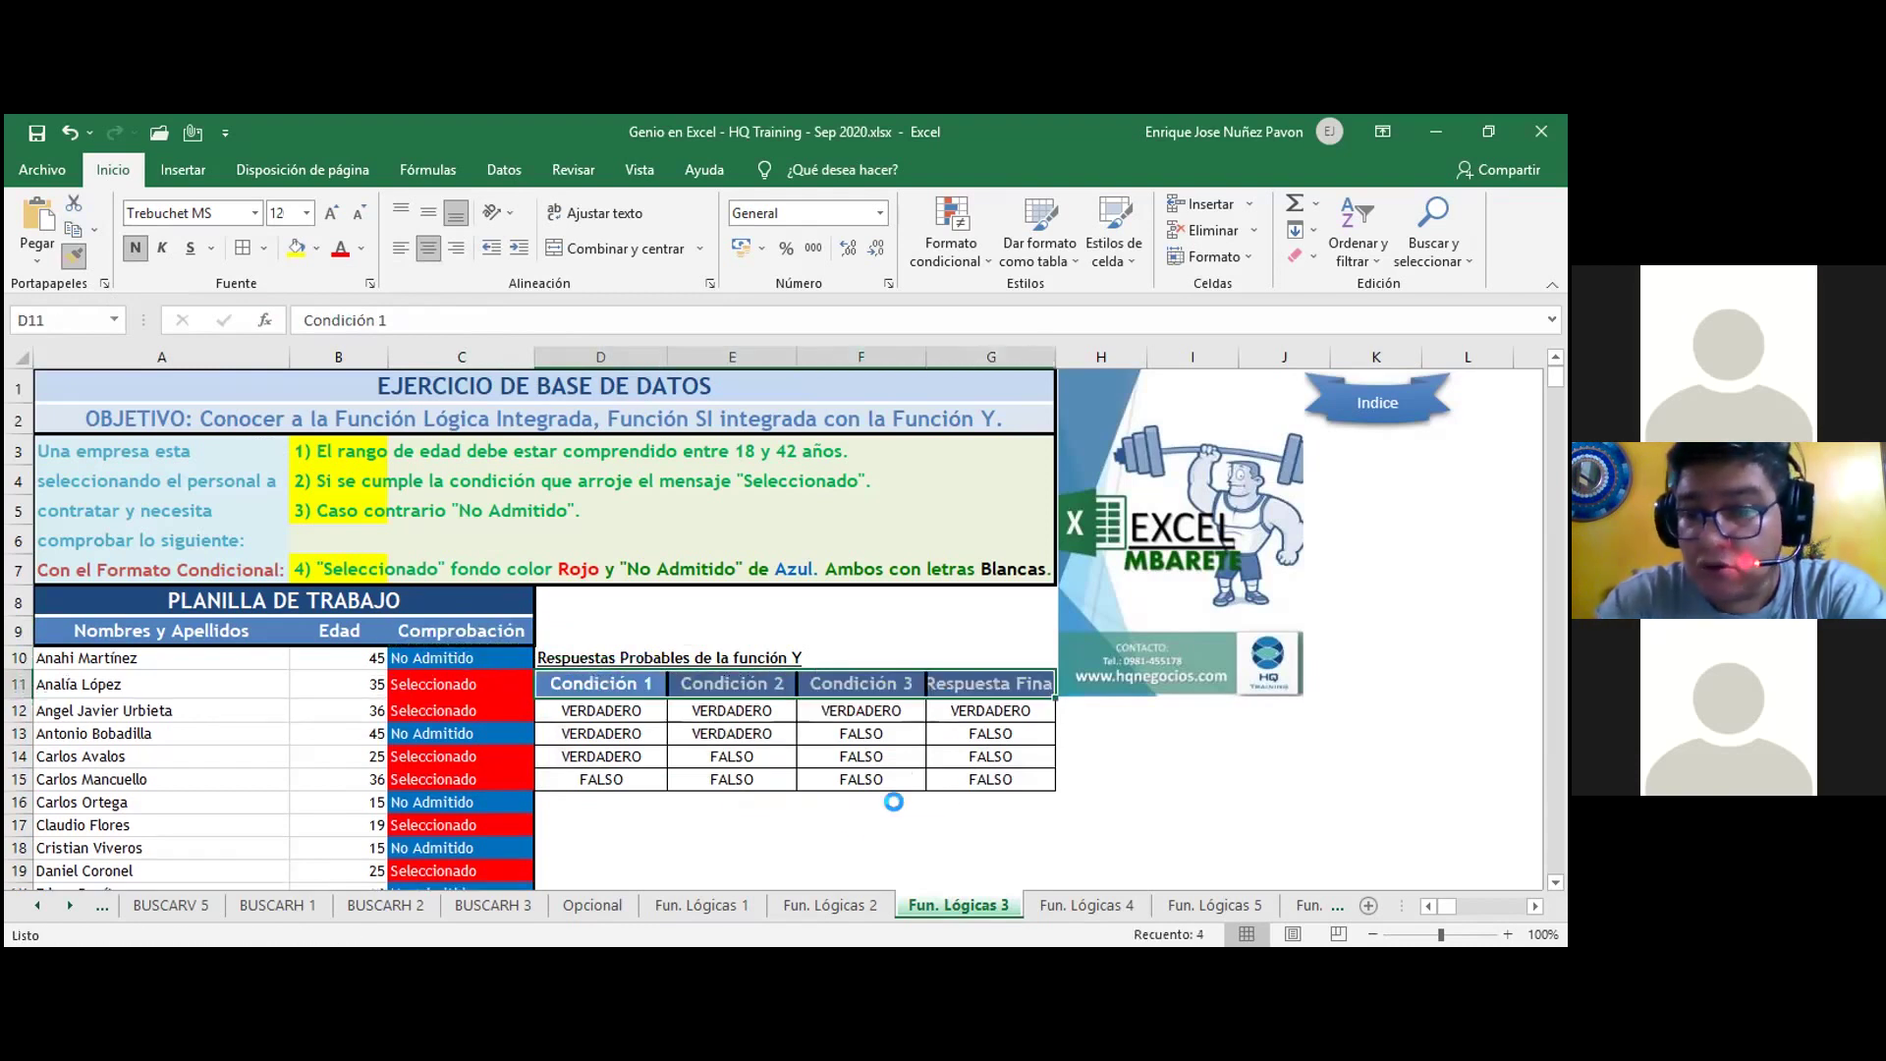
- Open the Fun. Lógicas 4 sheet and highlight the first instruction in B3 with yellow fill
{"action": "left_click", "coordinate": [1085, 905]}
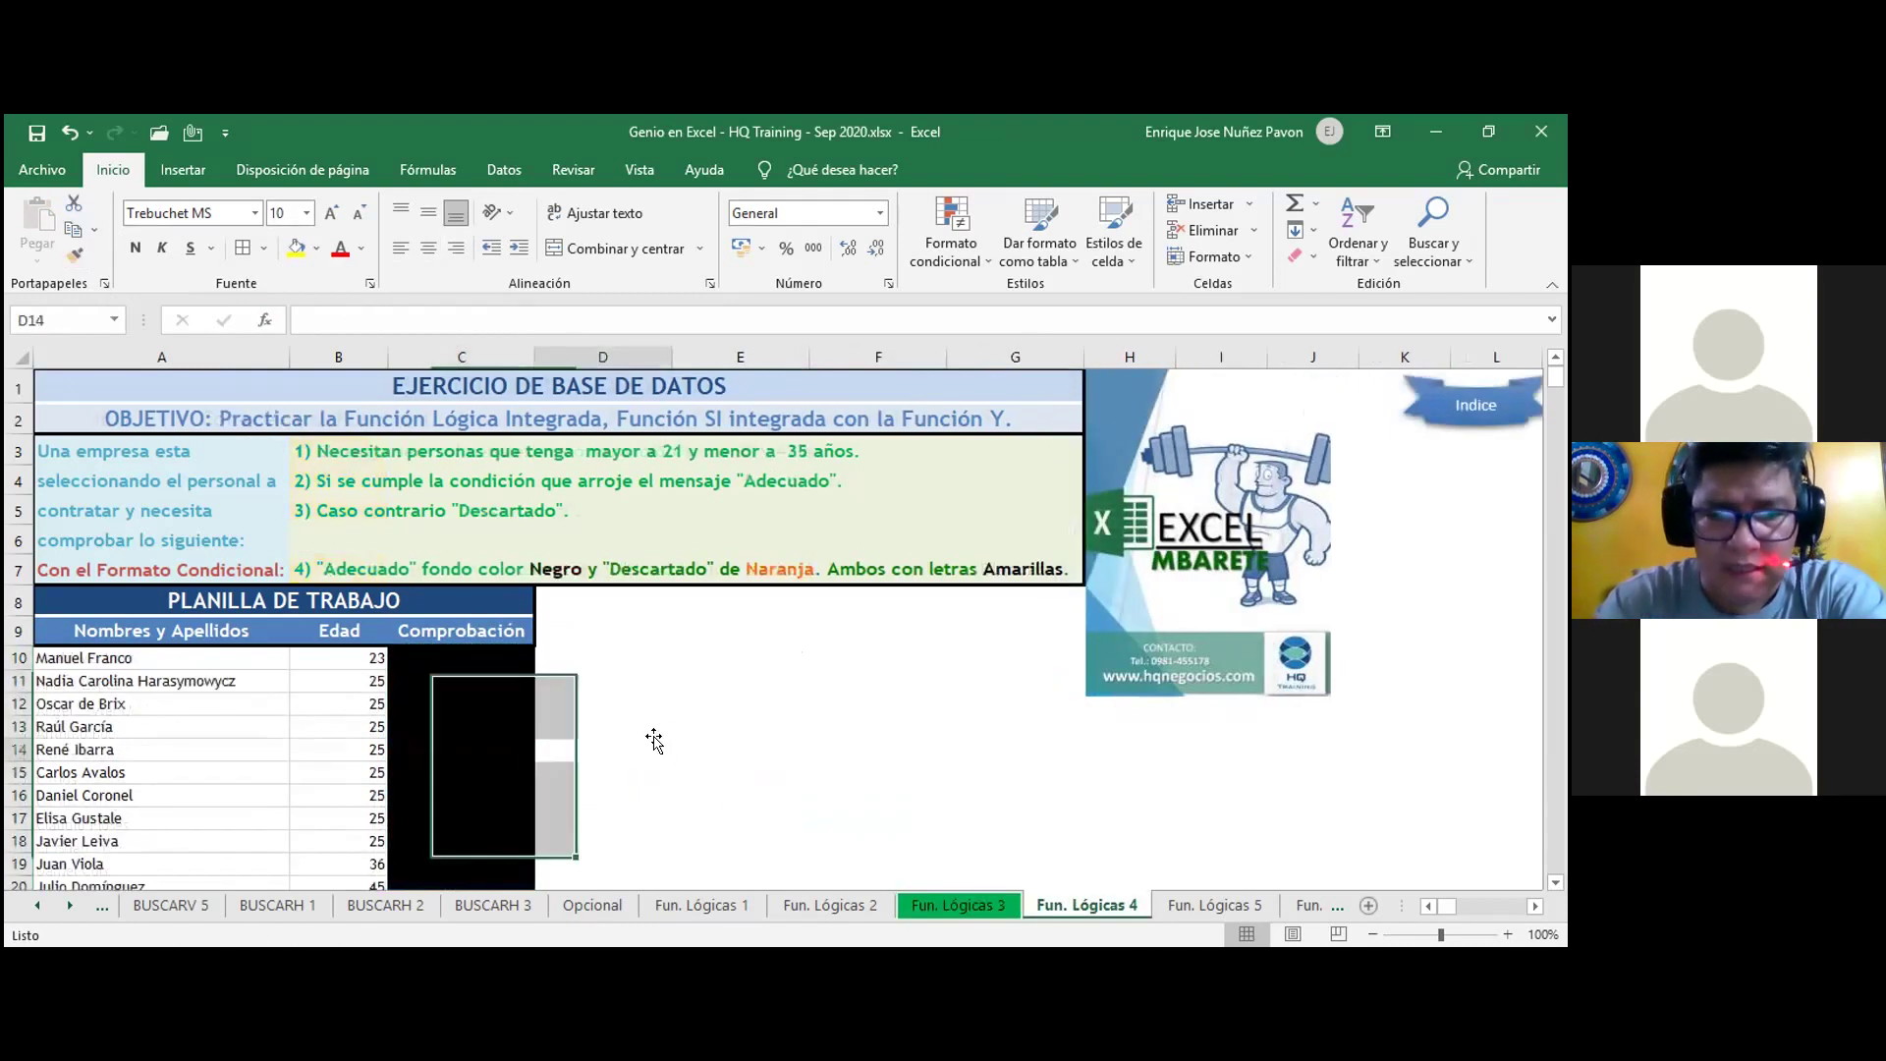
{"action": "scroll", "coordinate": [652, 737], "scroll_direction": "down", "scroll_amount": 2}
{"action": "scroll", "coordinate": [652, 737], "scroll_direction": "up", "scroll_amount": 2}
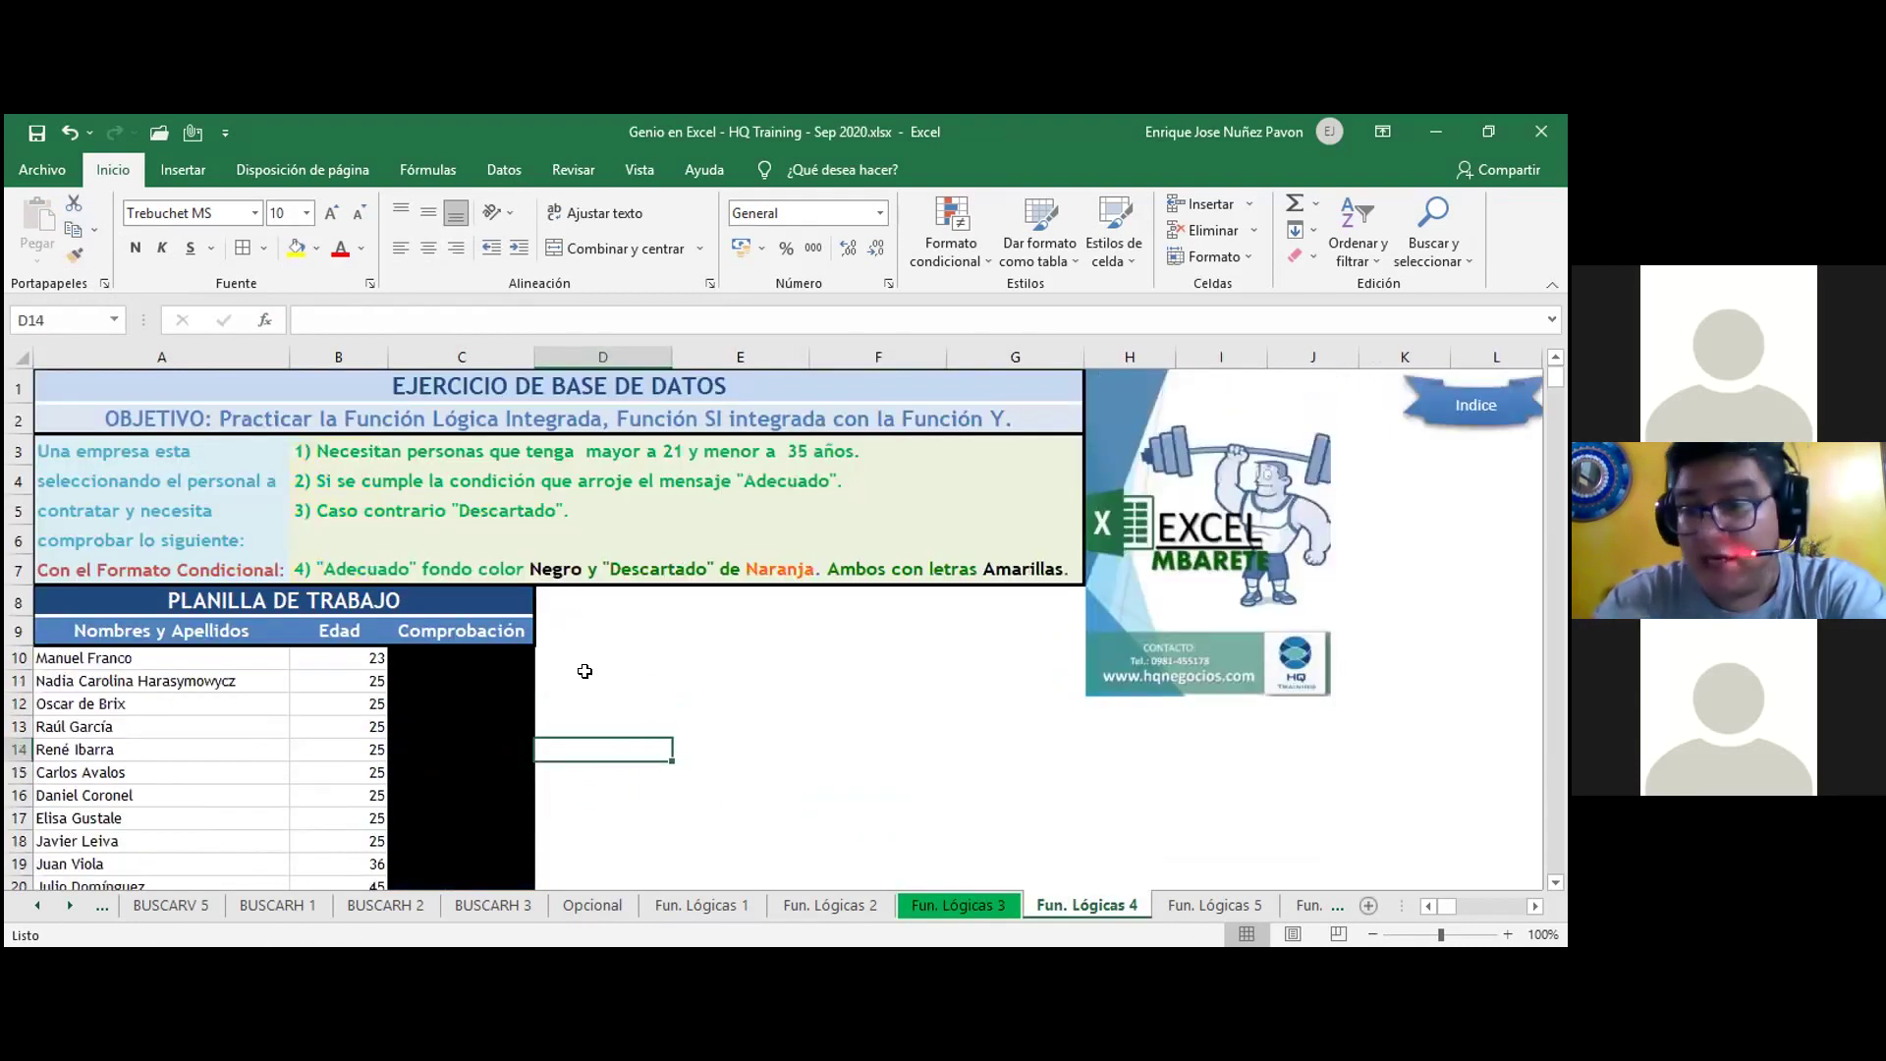
{"action": "left_click", "coordinate": [309, 444]}
{"action": "left_click", "coordinate": [296, 247]}
{"action": "left_click", "coordinate": [770, 787]}
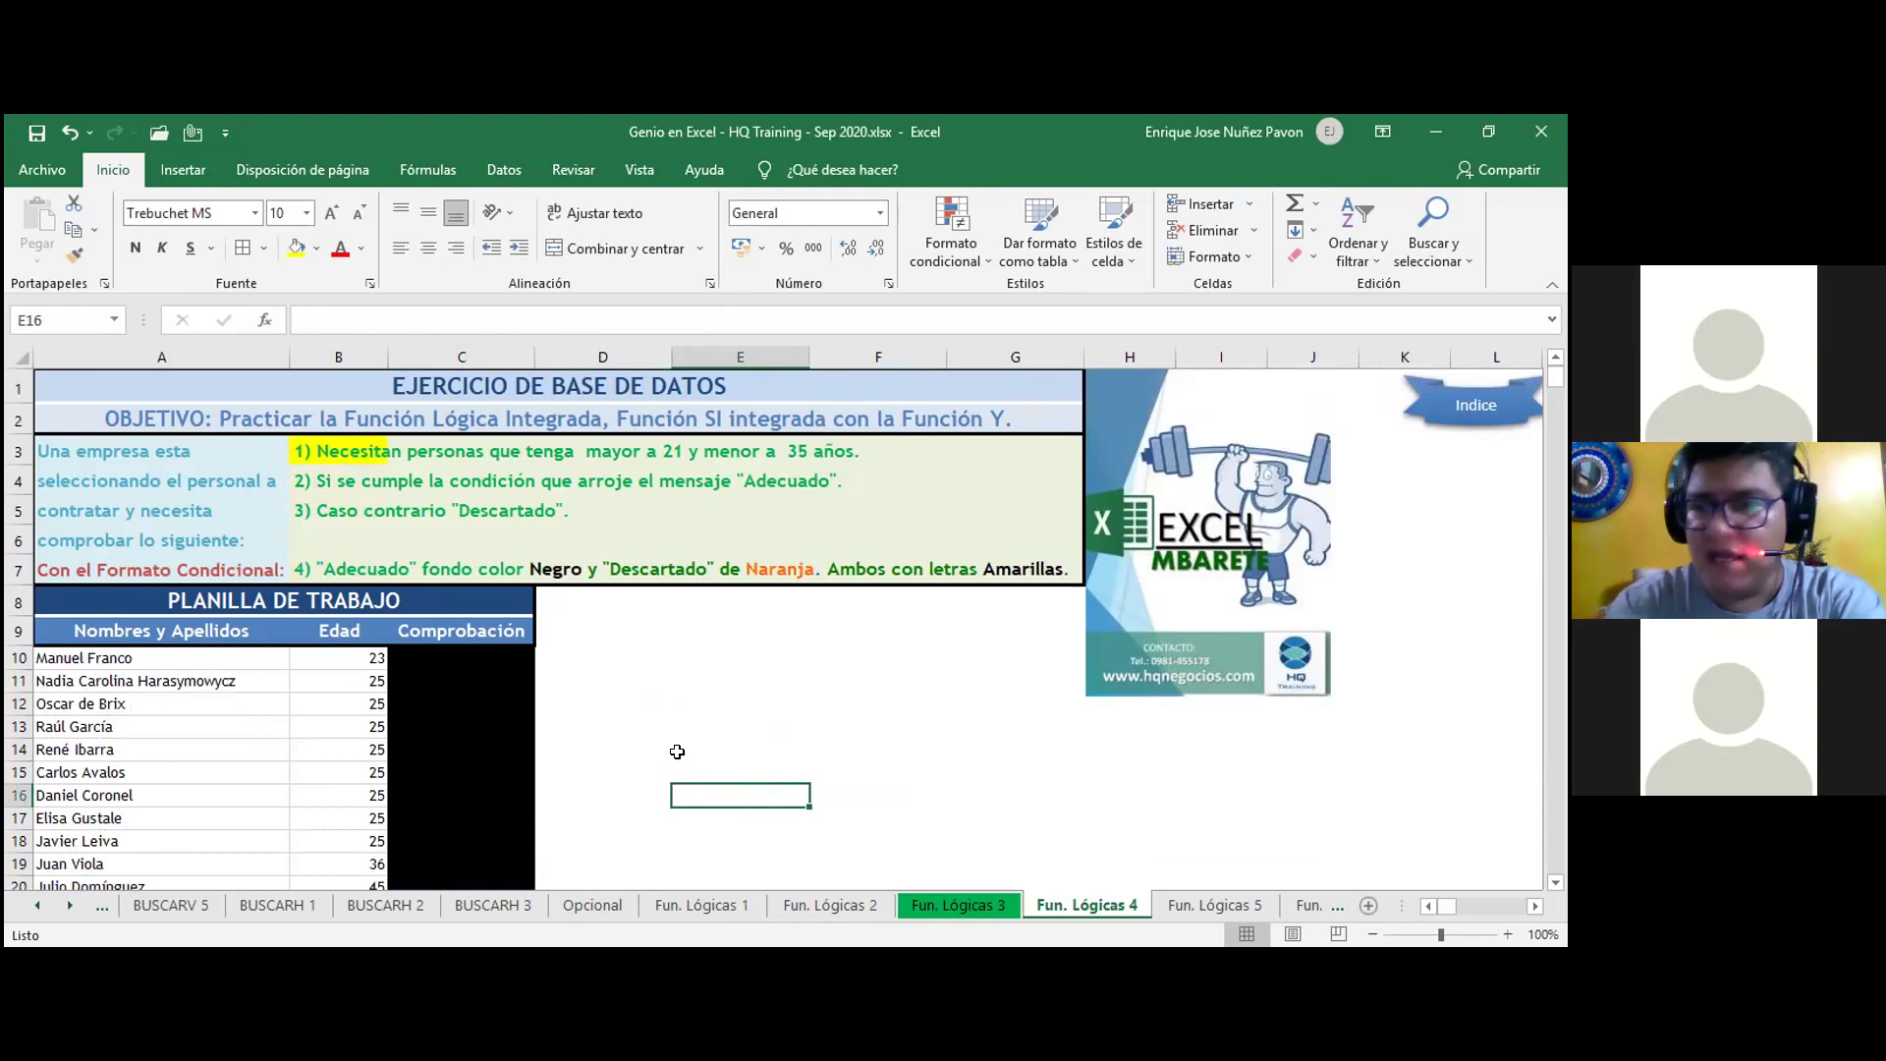
- Begin the formula in C10 with a Y function nested as the logical test of SI: =SI(Y(
{"action": "left_click", "coordinate": [489, 659]}
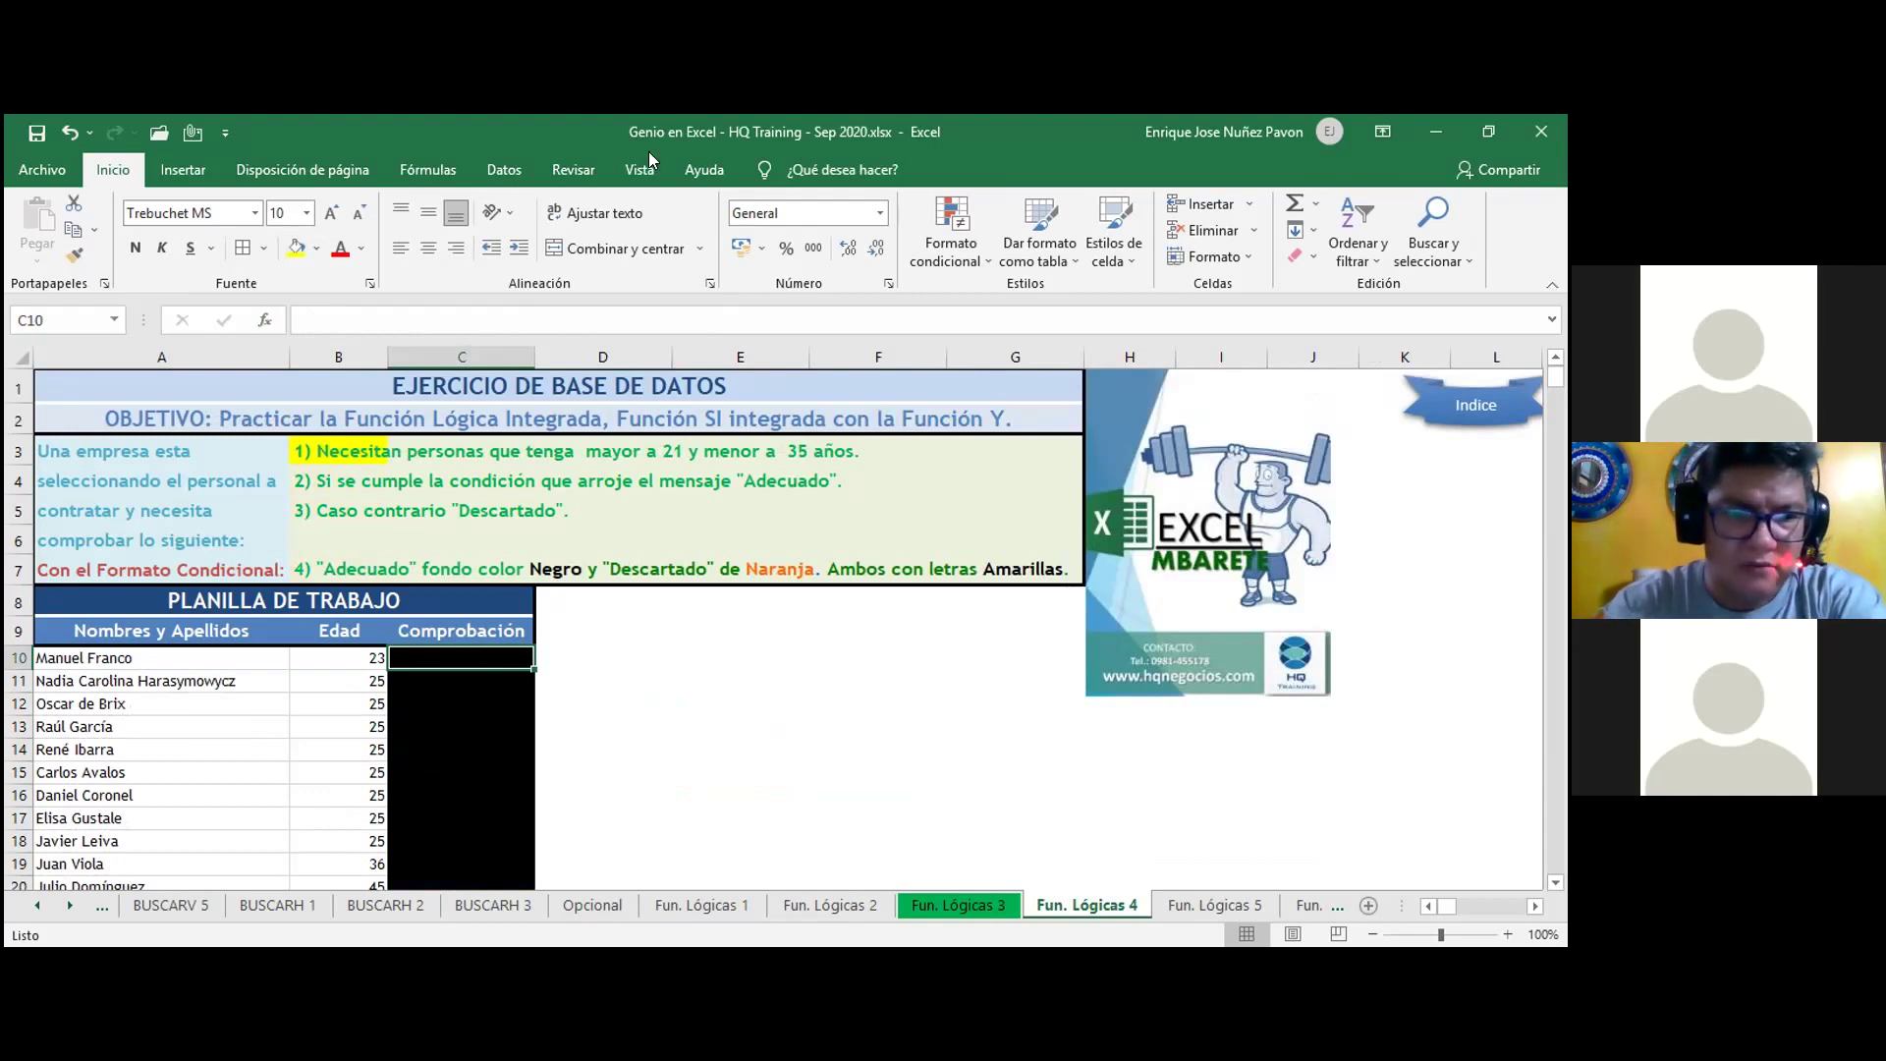
{"action": "left_click", "coordinate": [401, 664]}
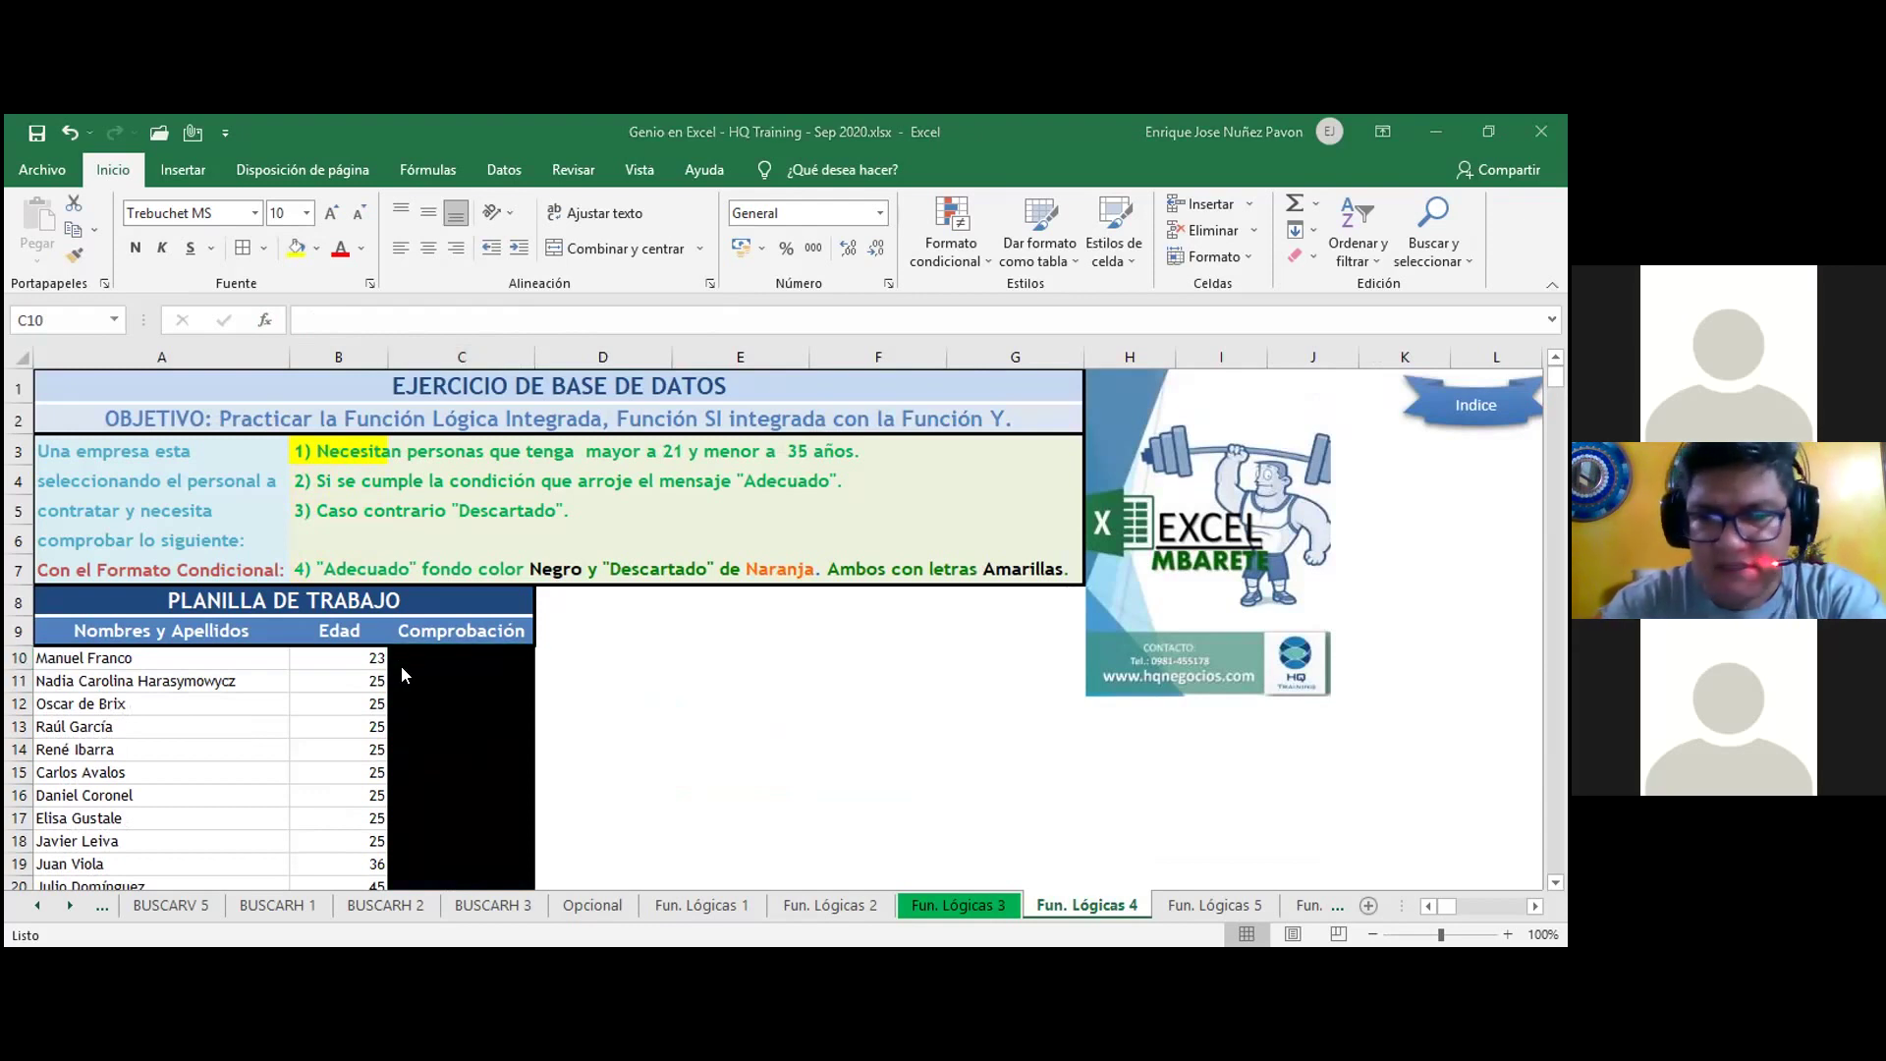
{"action": "type", "text": "="}
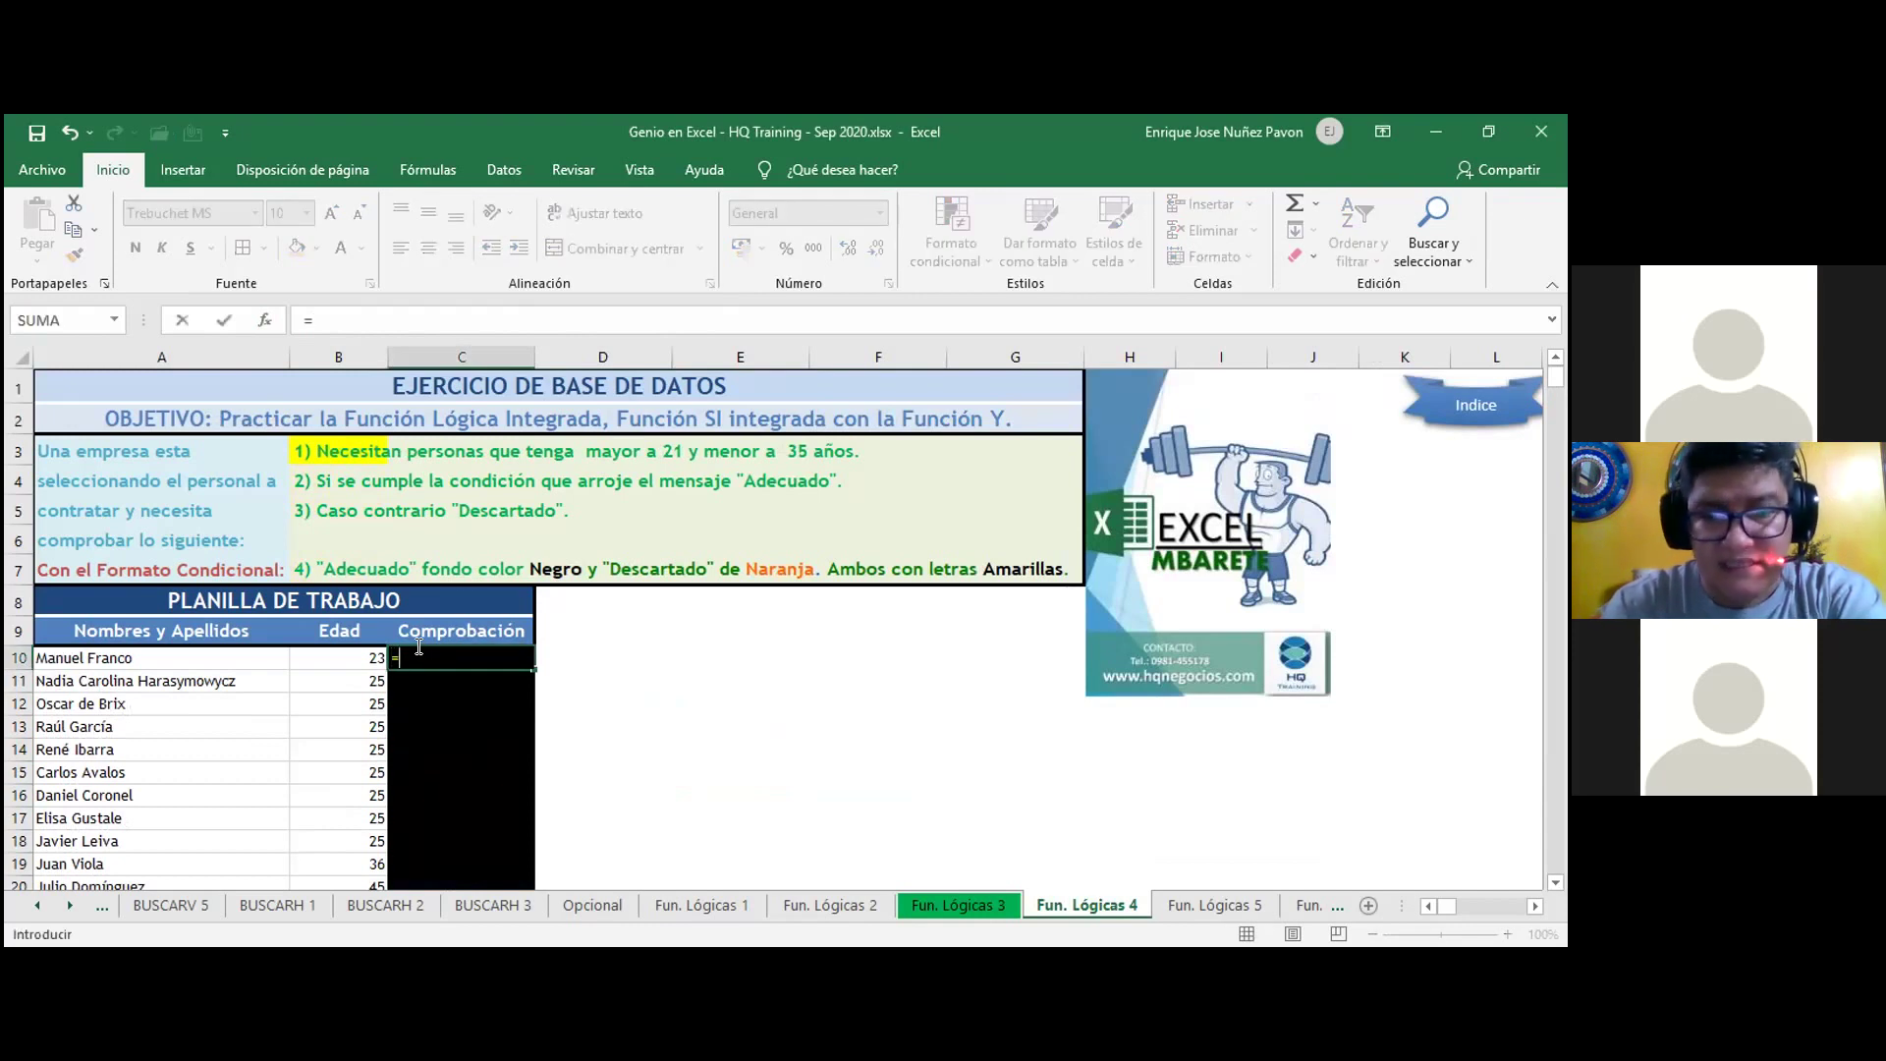
{"action": "type", "text": "S"}
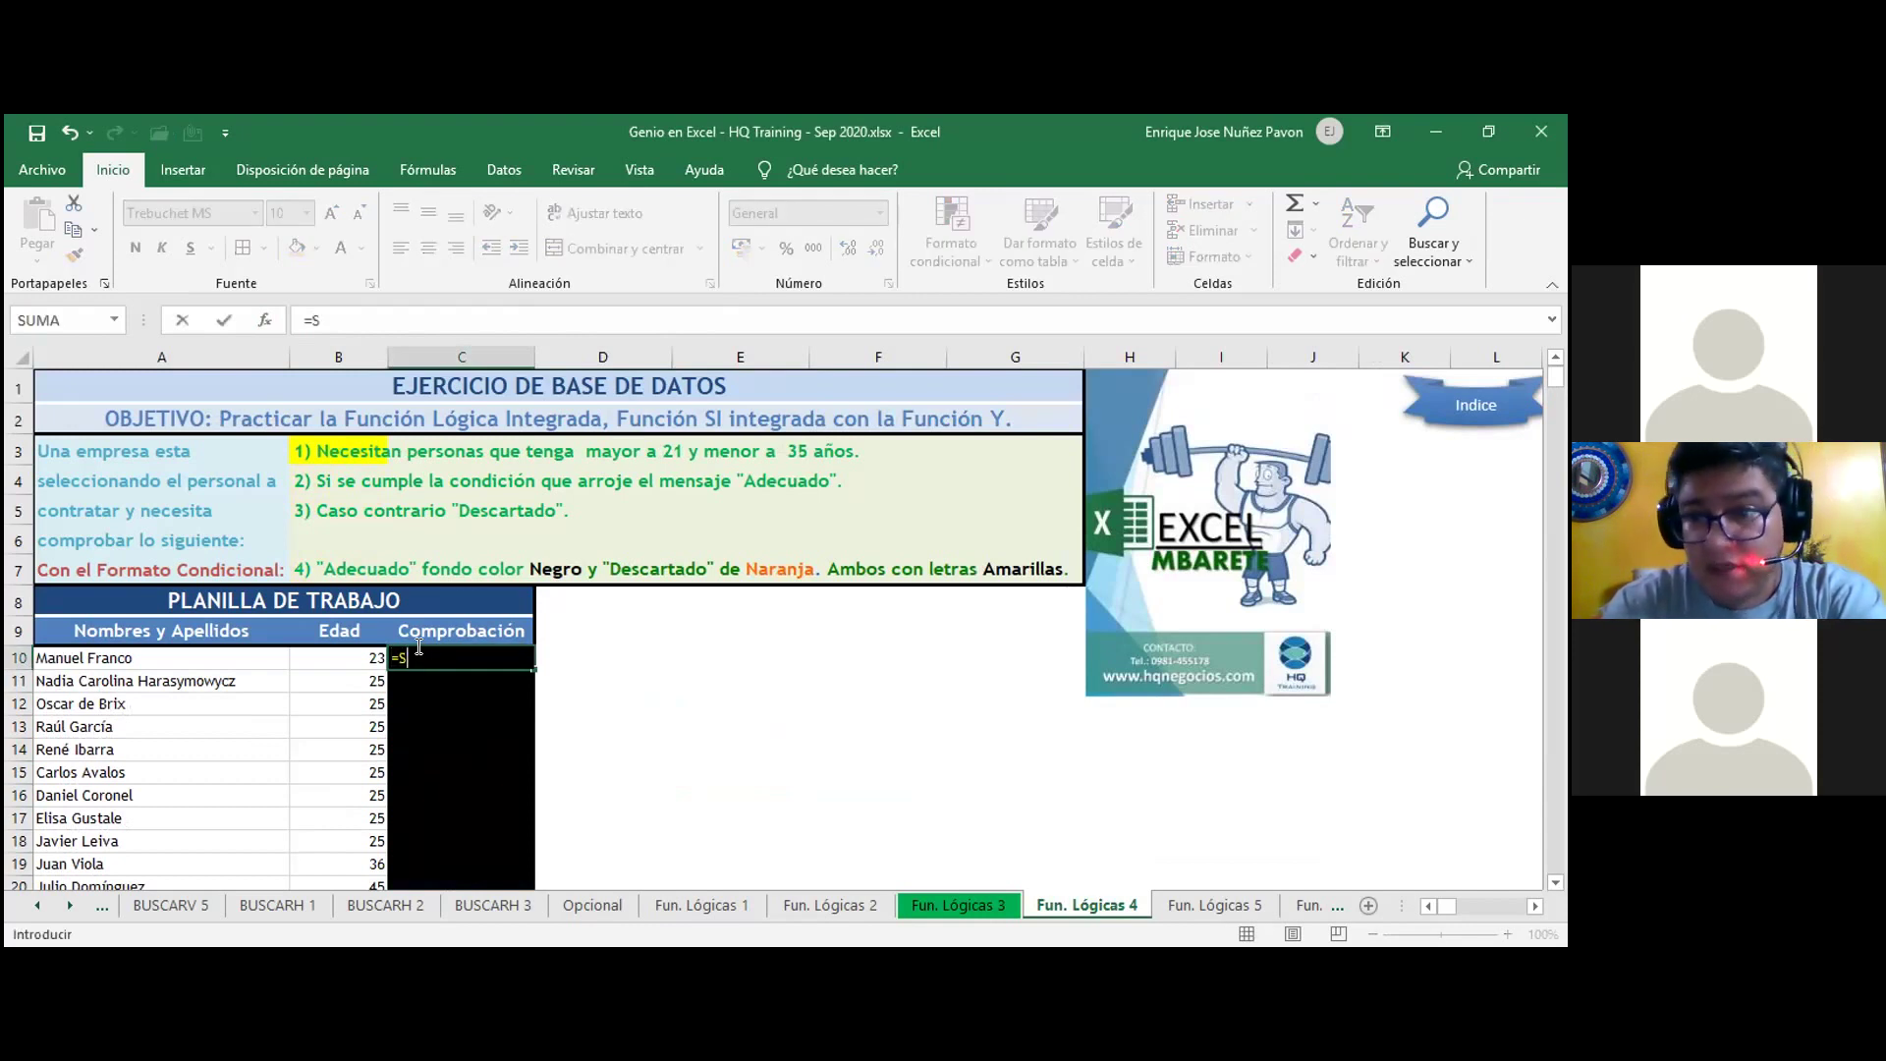
{"action": "type", "text": "I"}
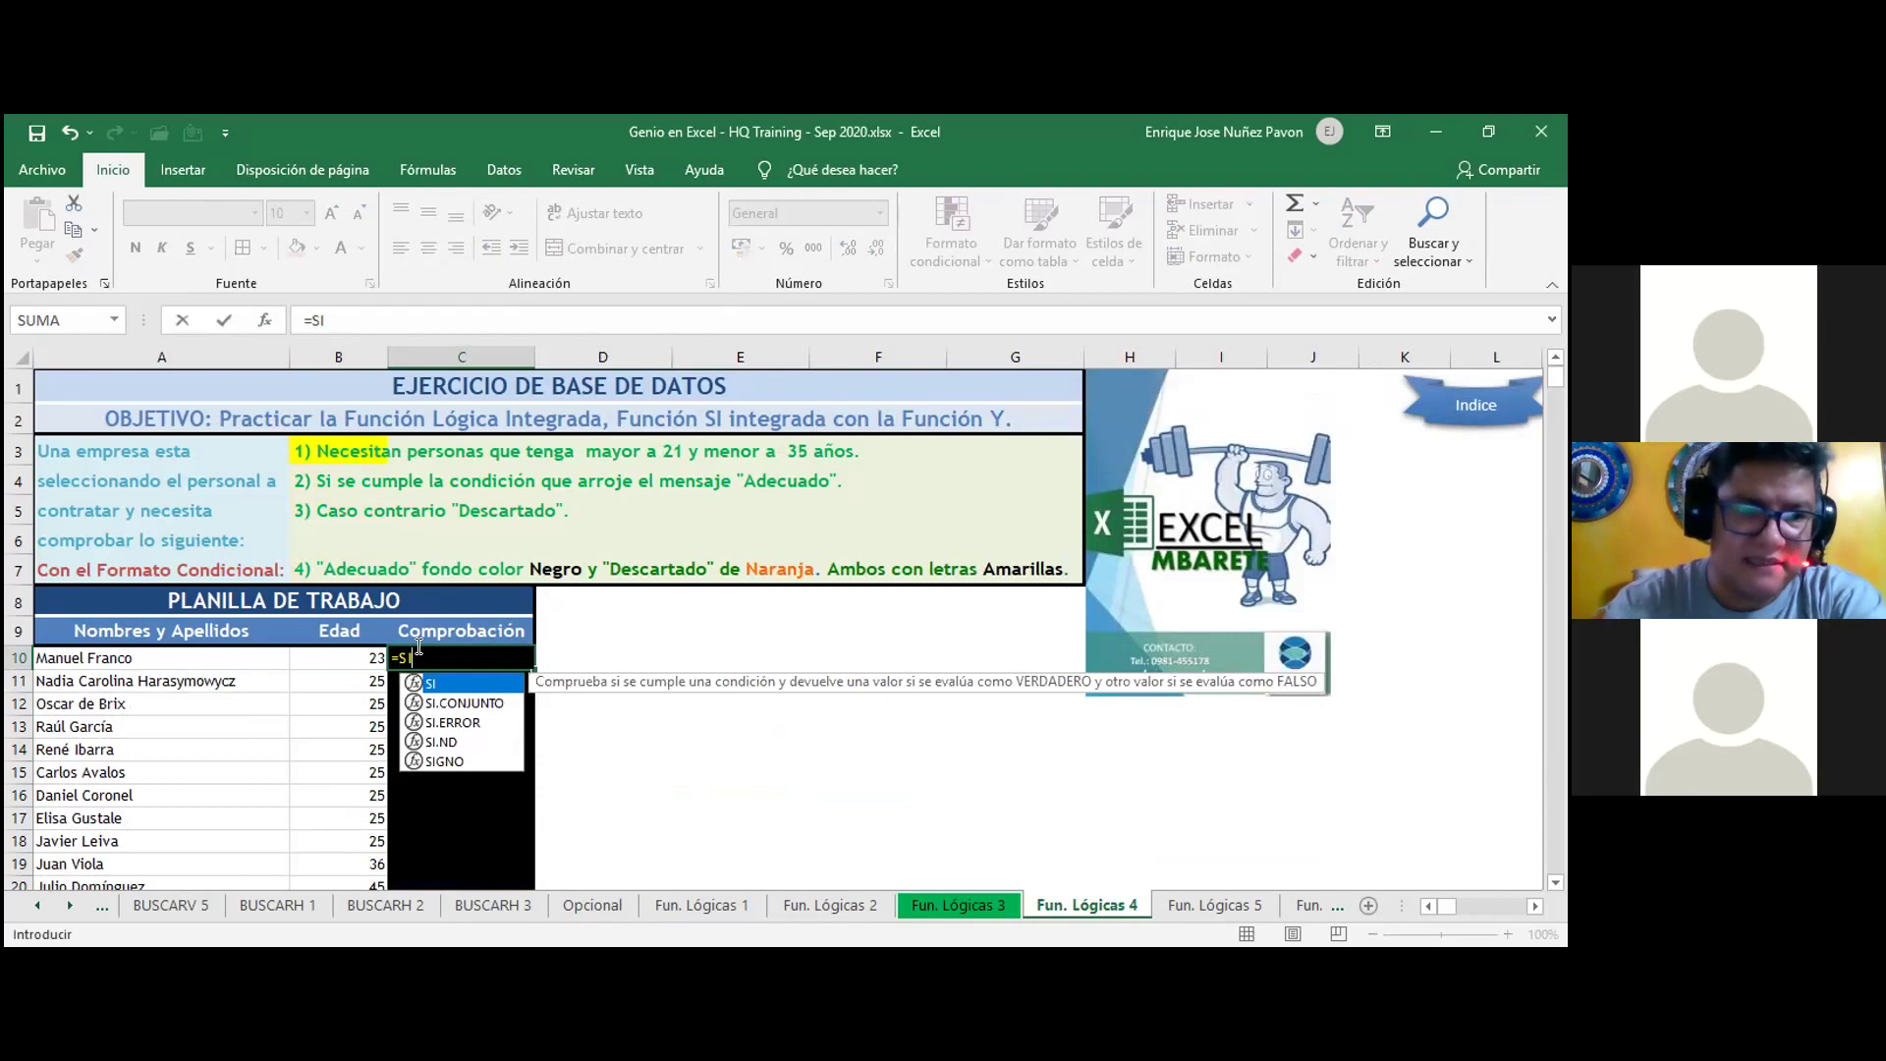
{"action": "type", "text": "("}
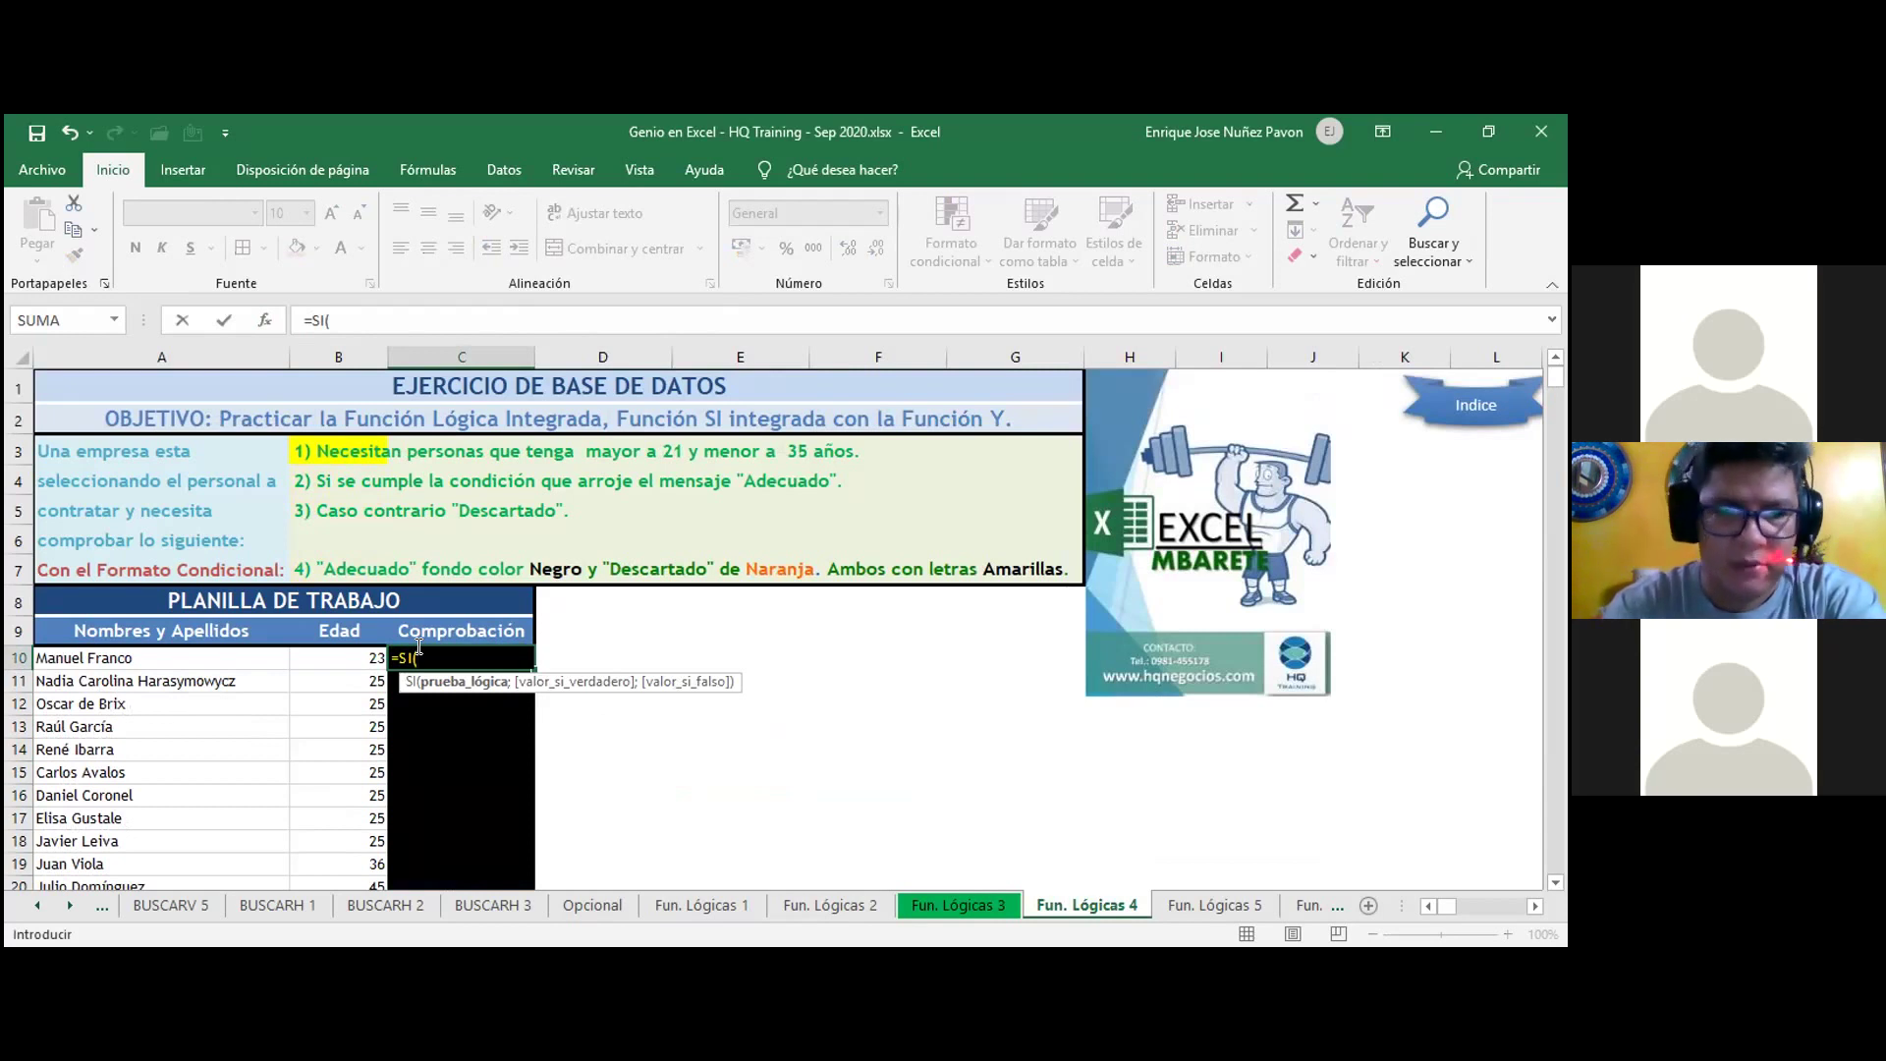
{"action": "type", "text": "Y"}
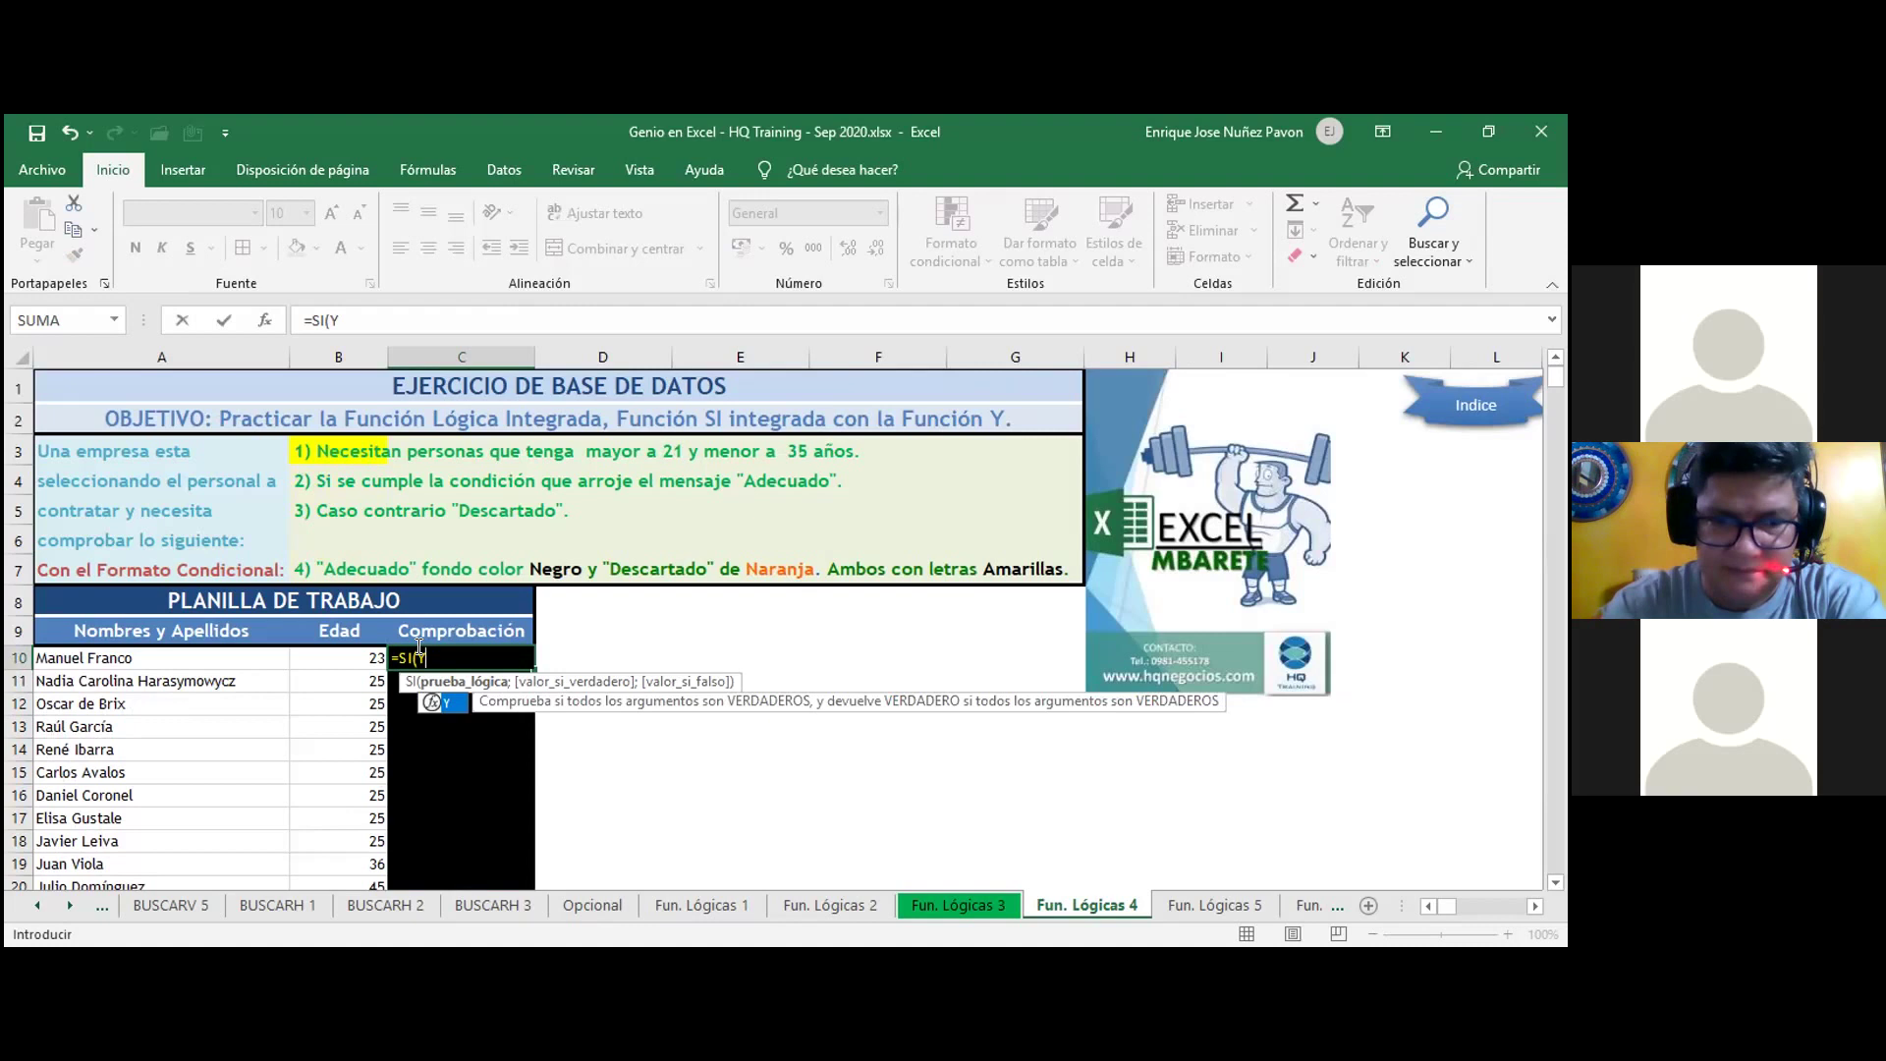
{"action": "type", "text": "("}
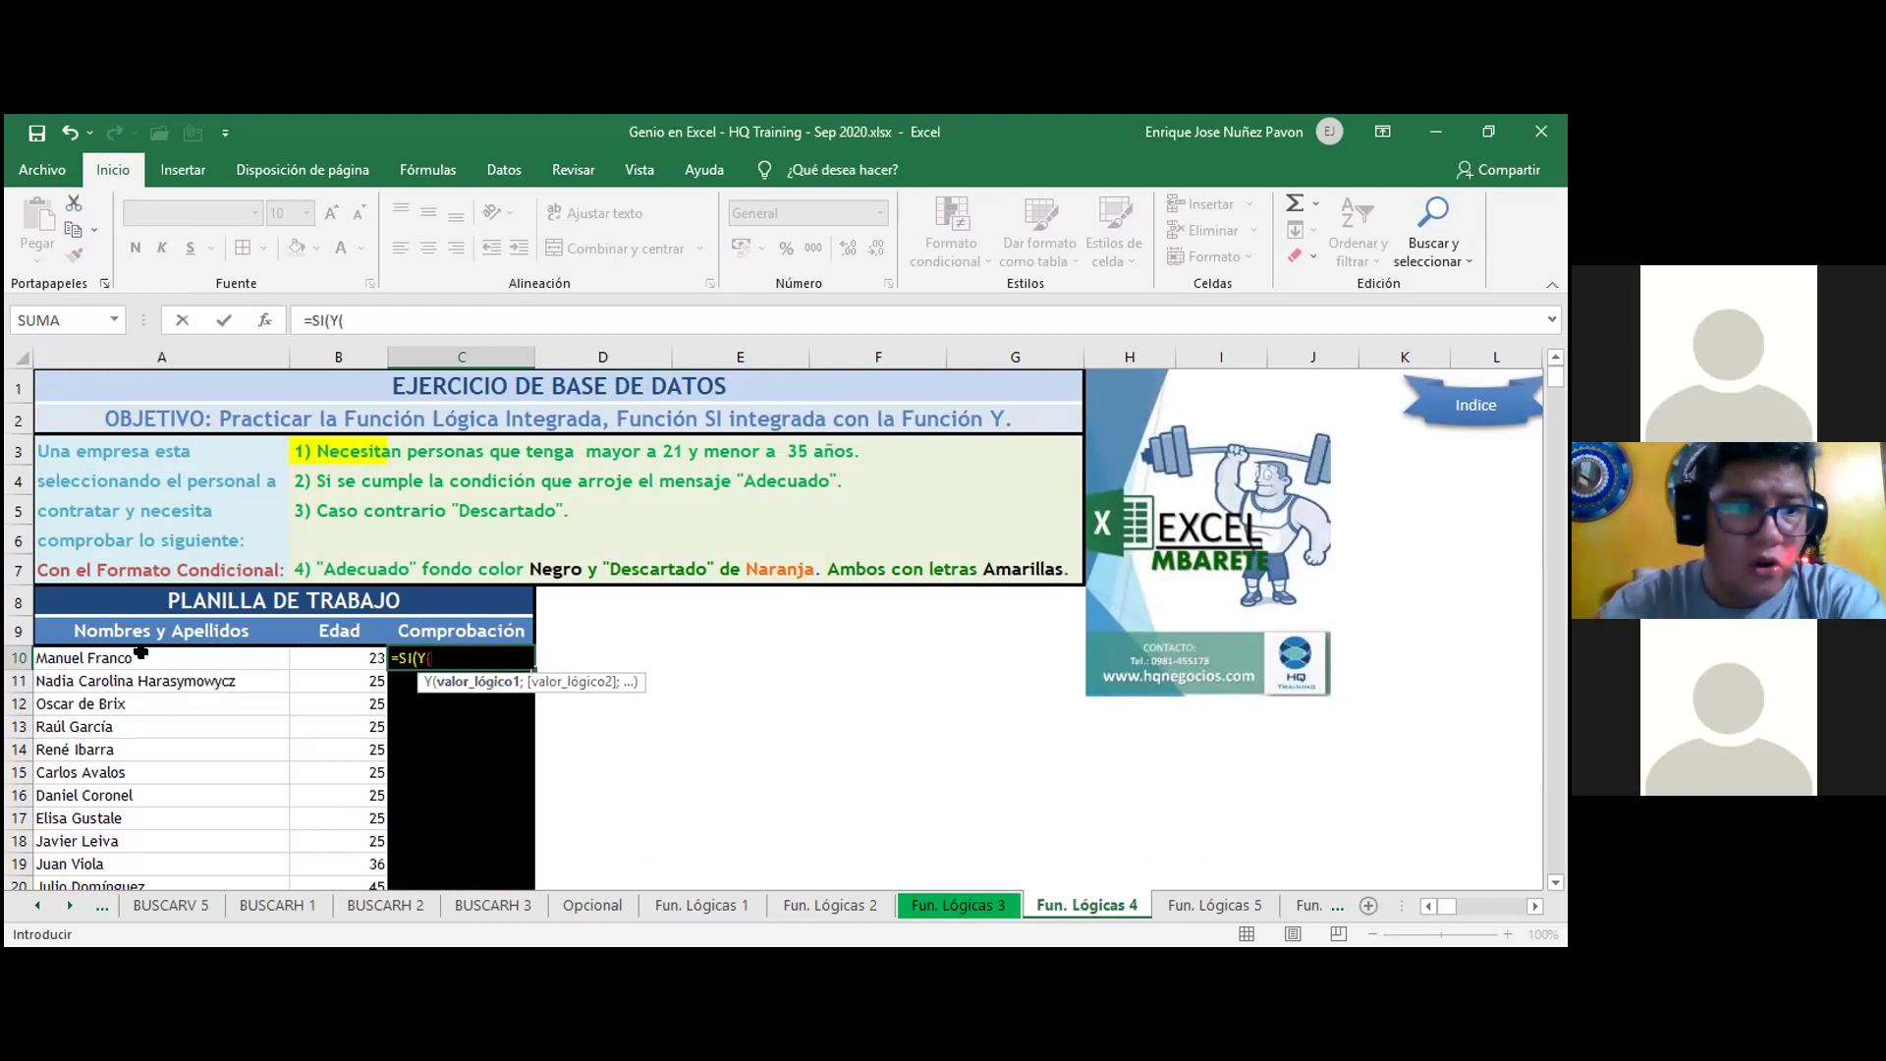
- Enter B10>21 as the Y function's first condition and start the second condition with a reference to B10
{"action": "left_click", "coordinate": [341, 660]}
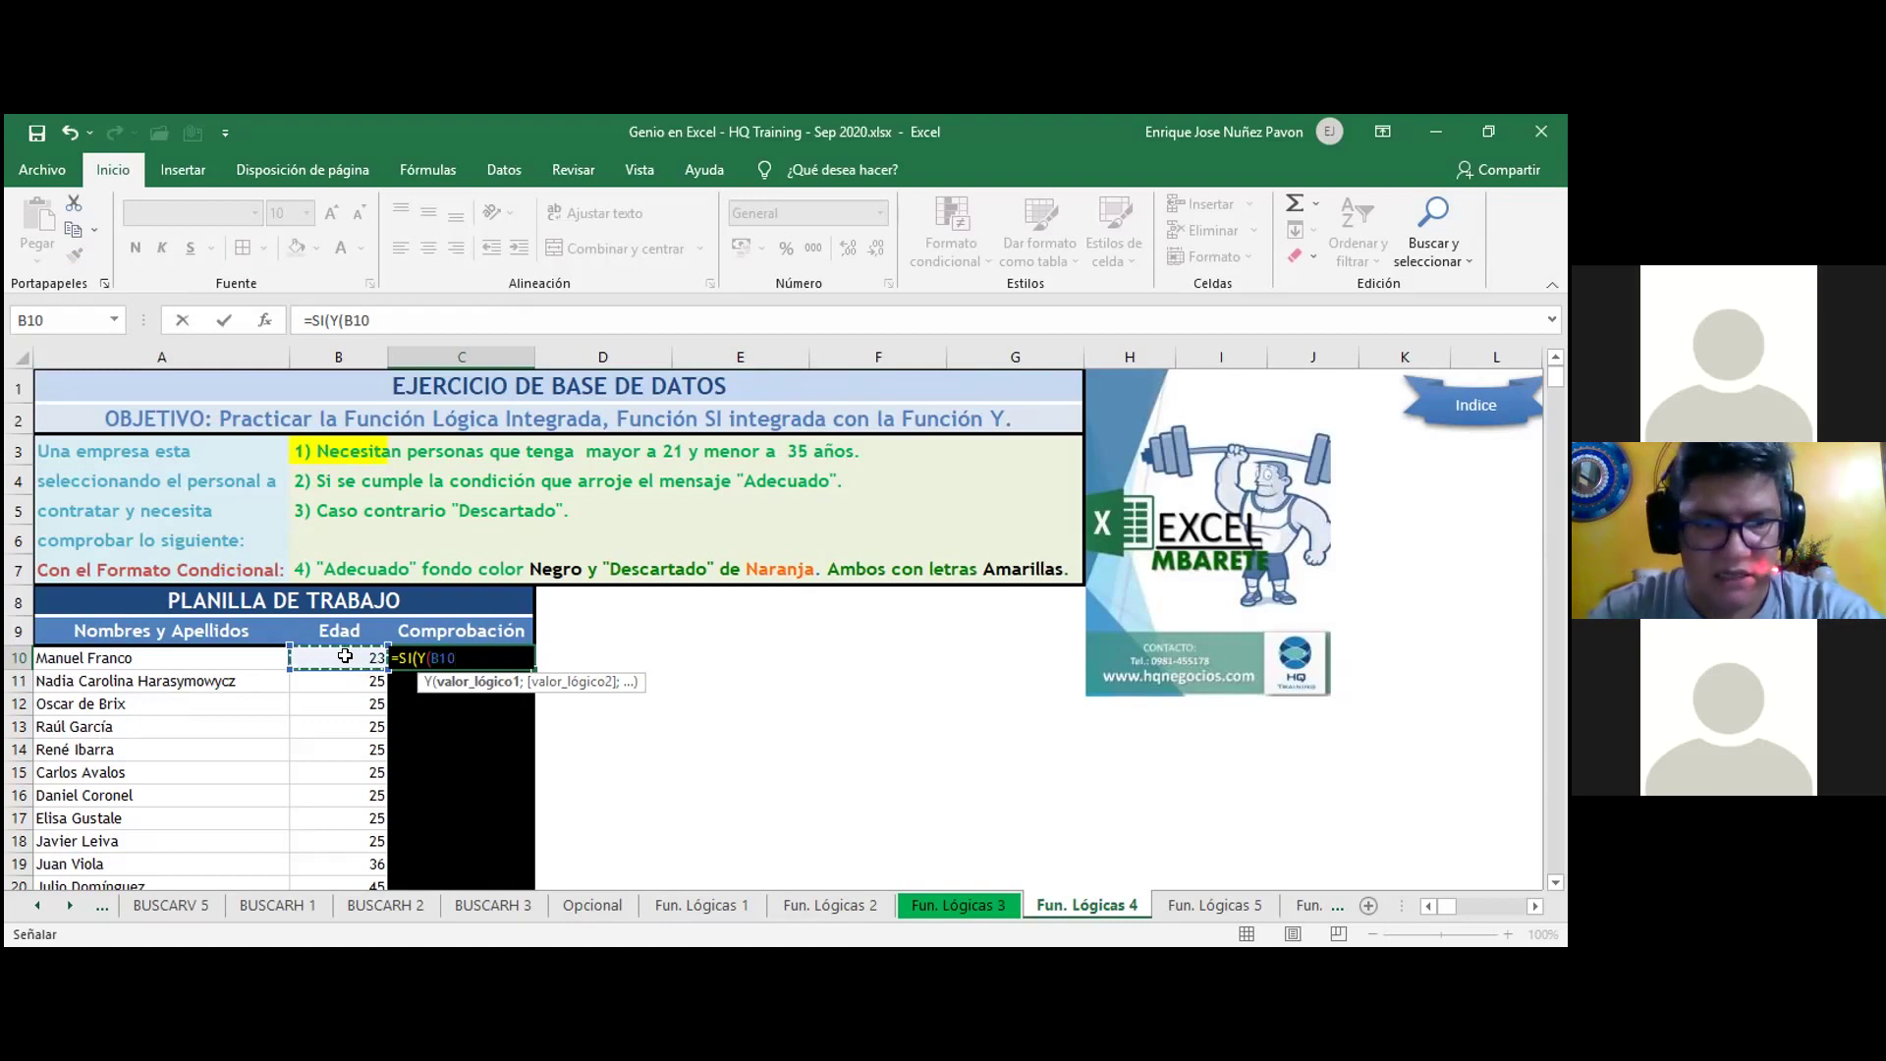
{"action": "type", "text": ">"}
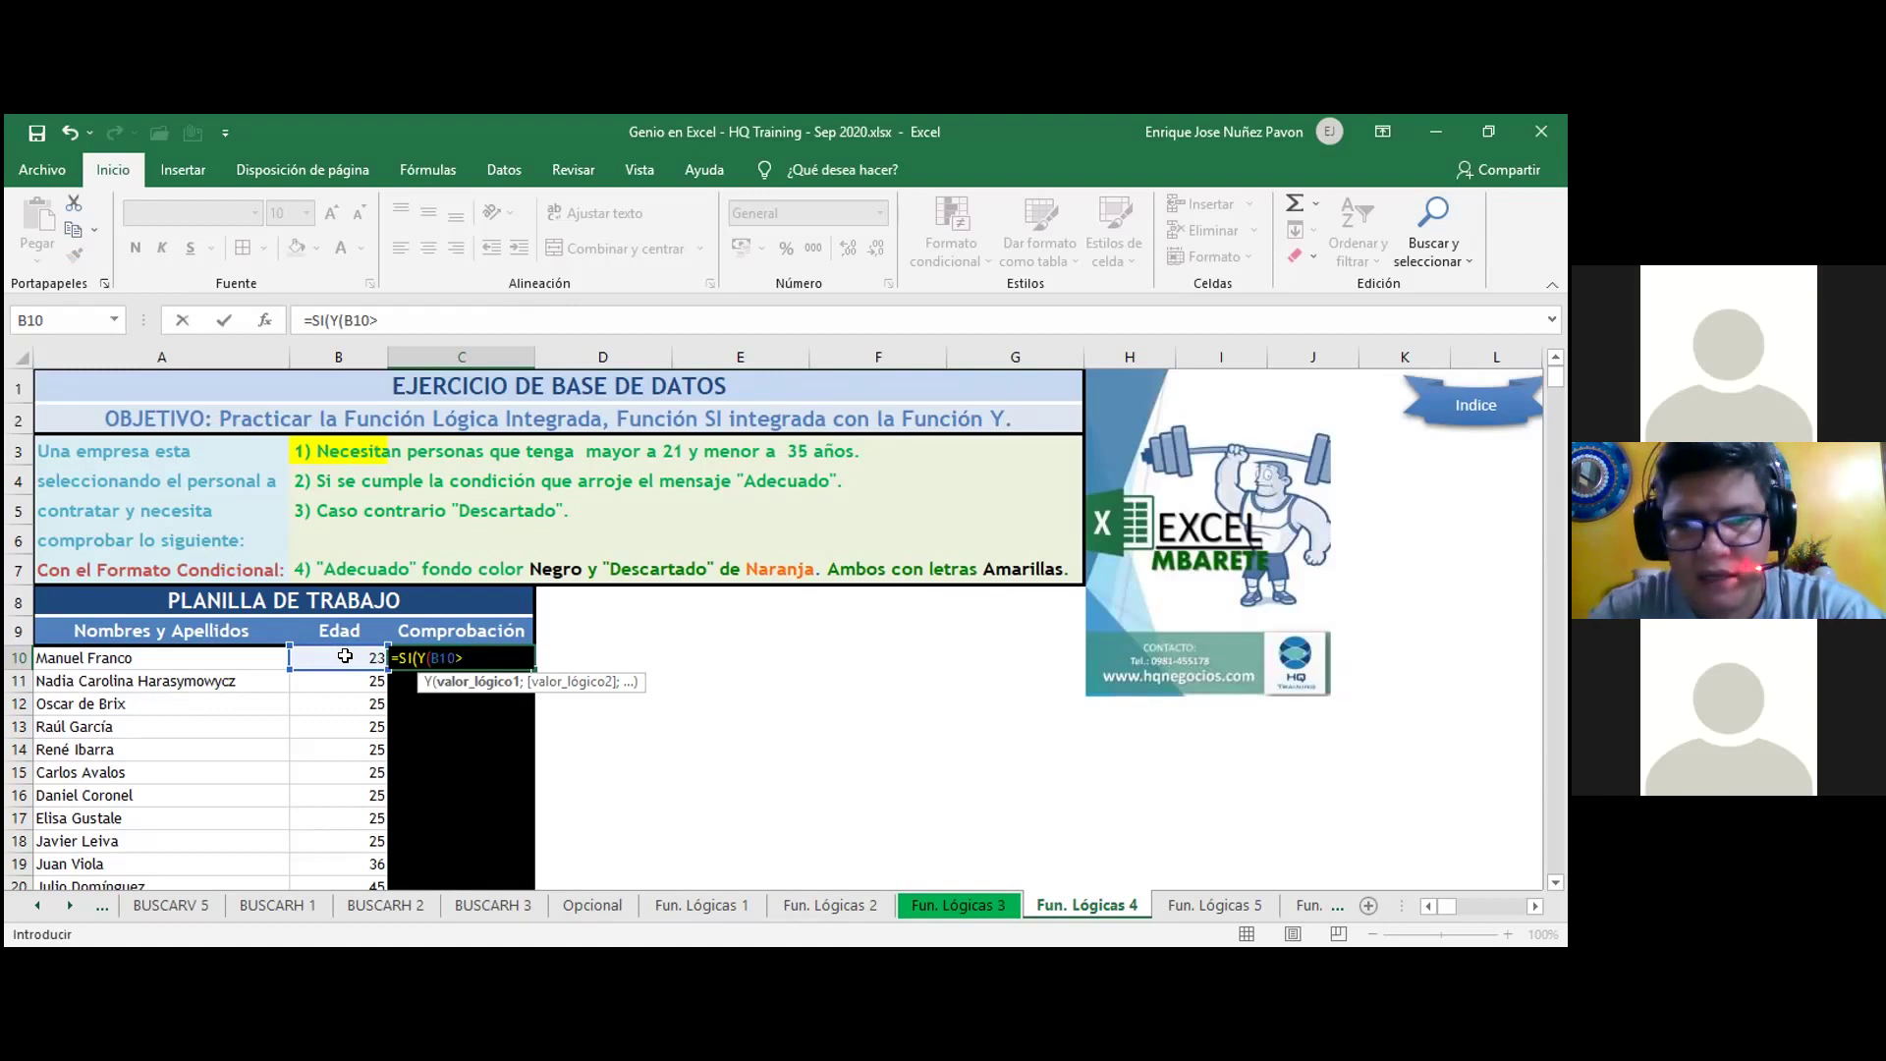
{"action": "type", "text": "21"}
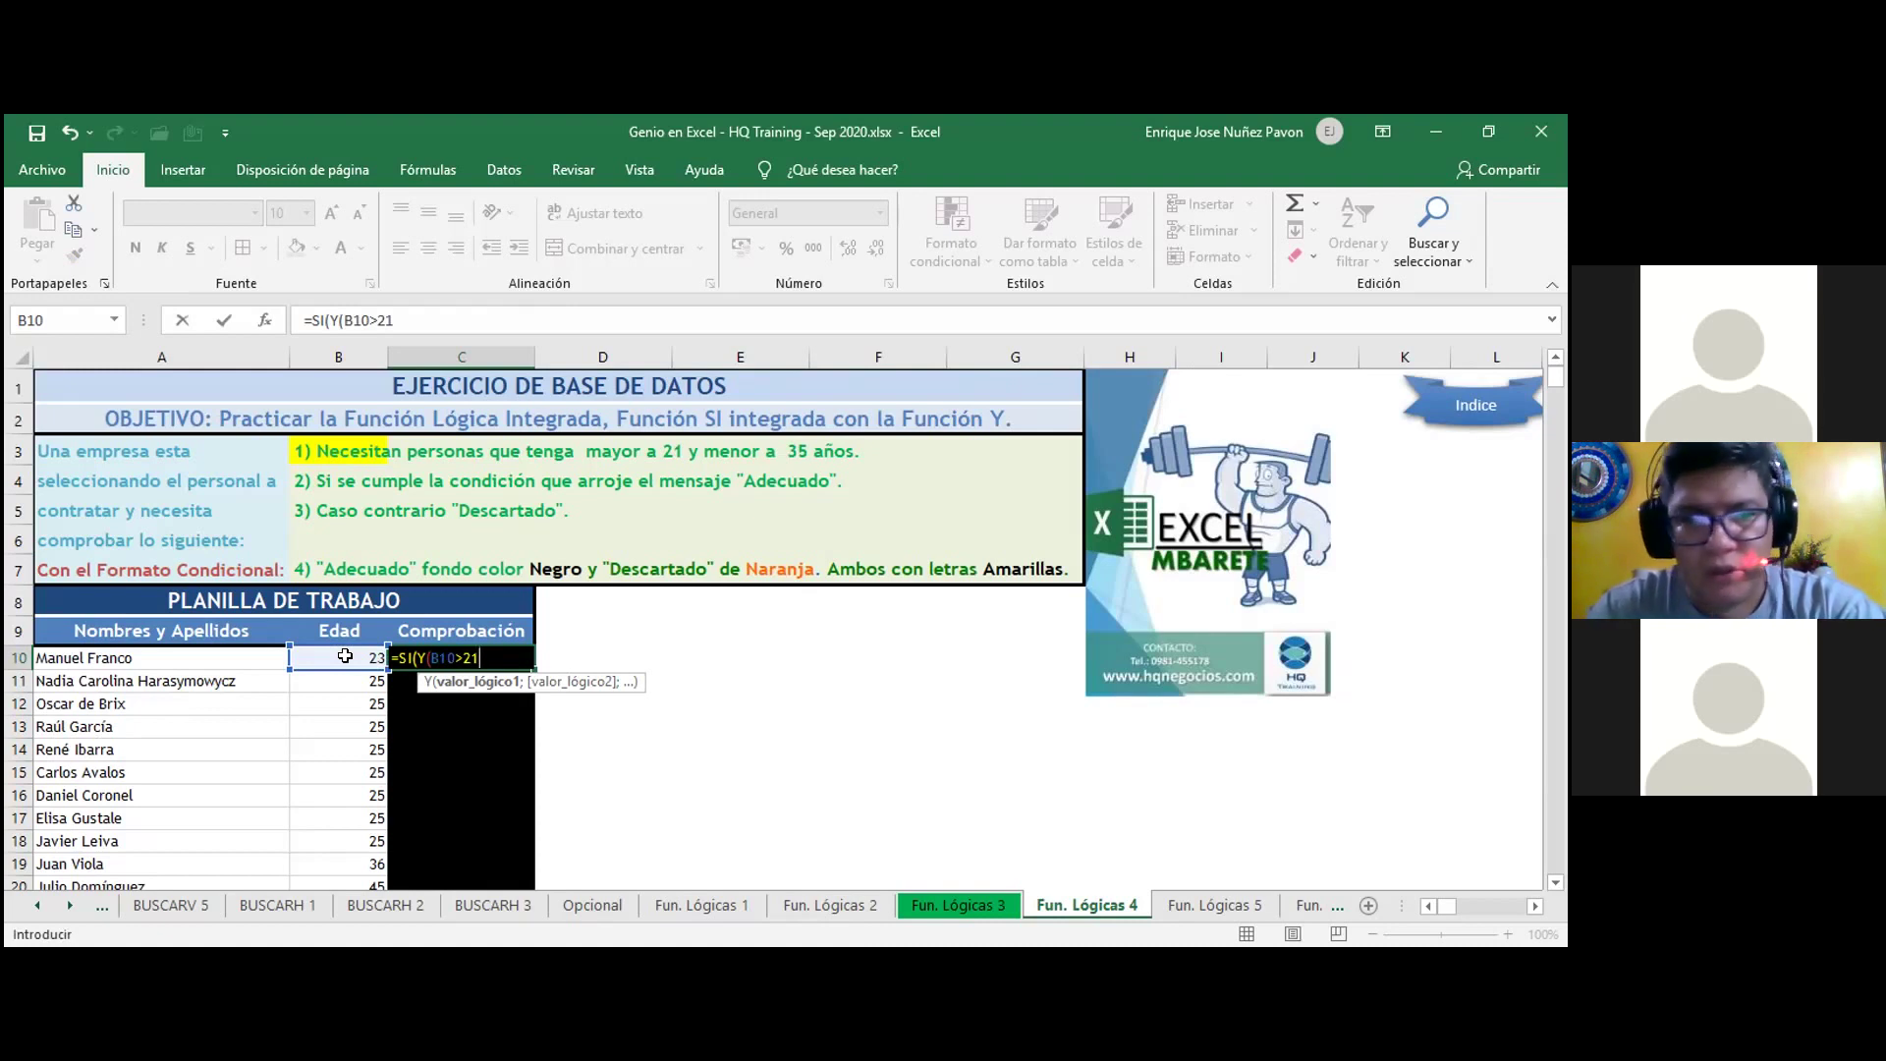
{"action": "type", "text": ";"}
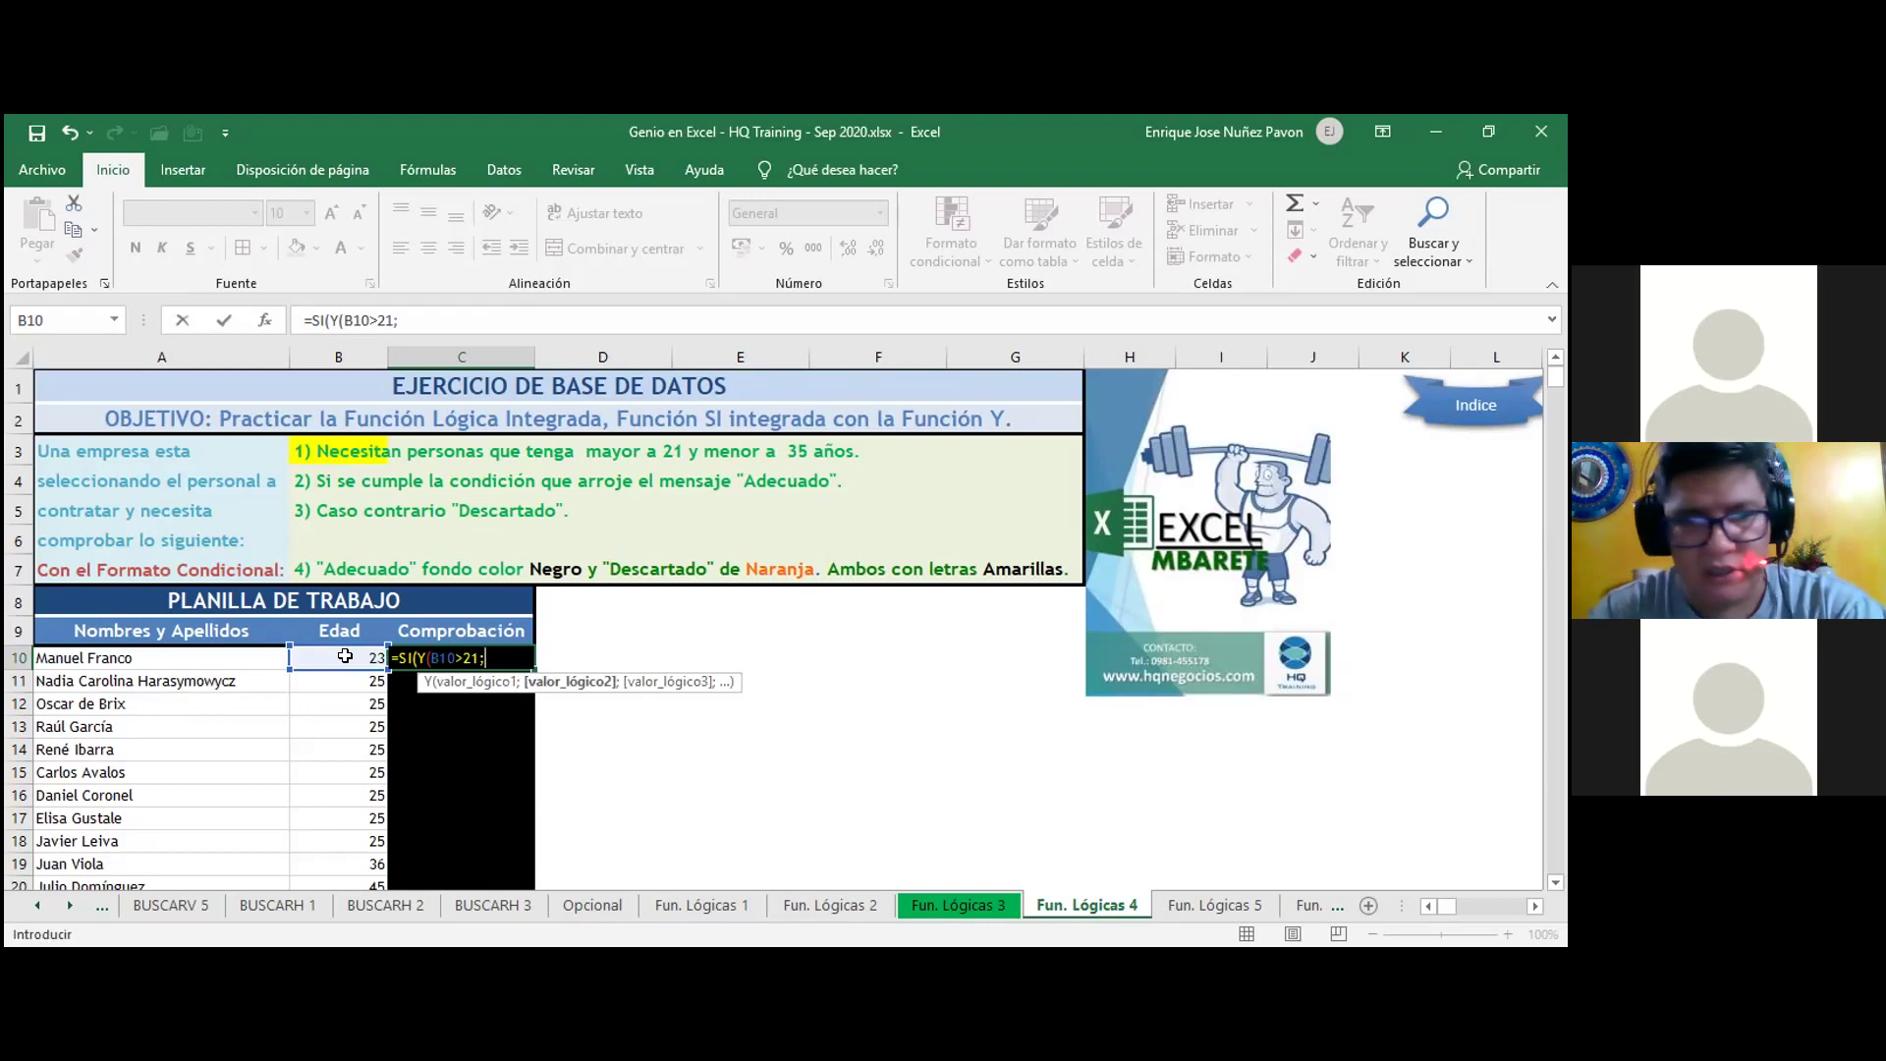
{"action": "left_click", "coordinate": [344, 656]}
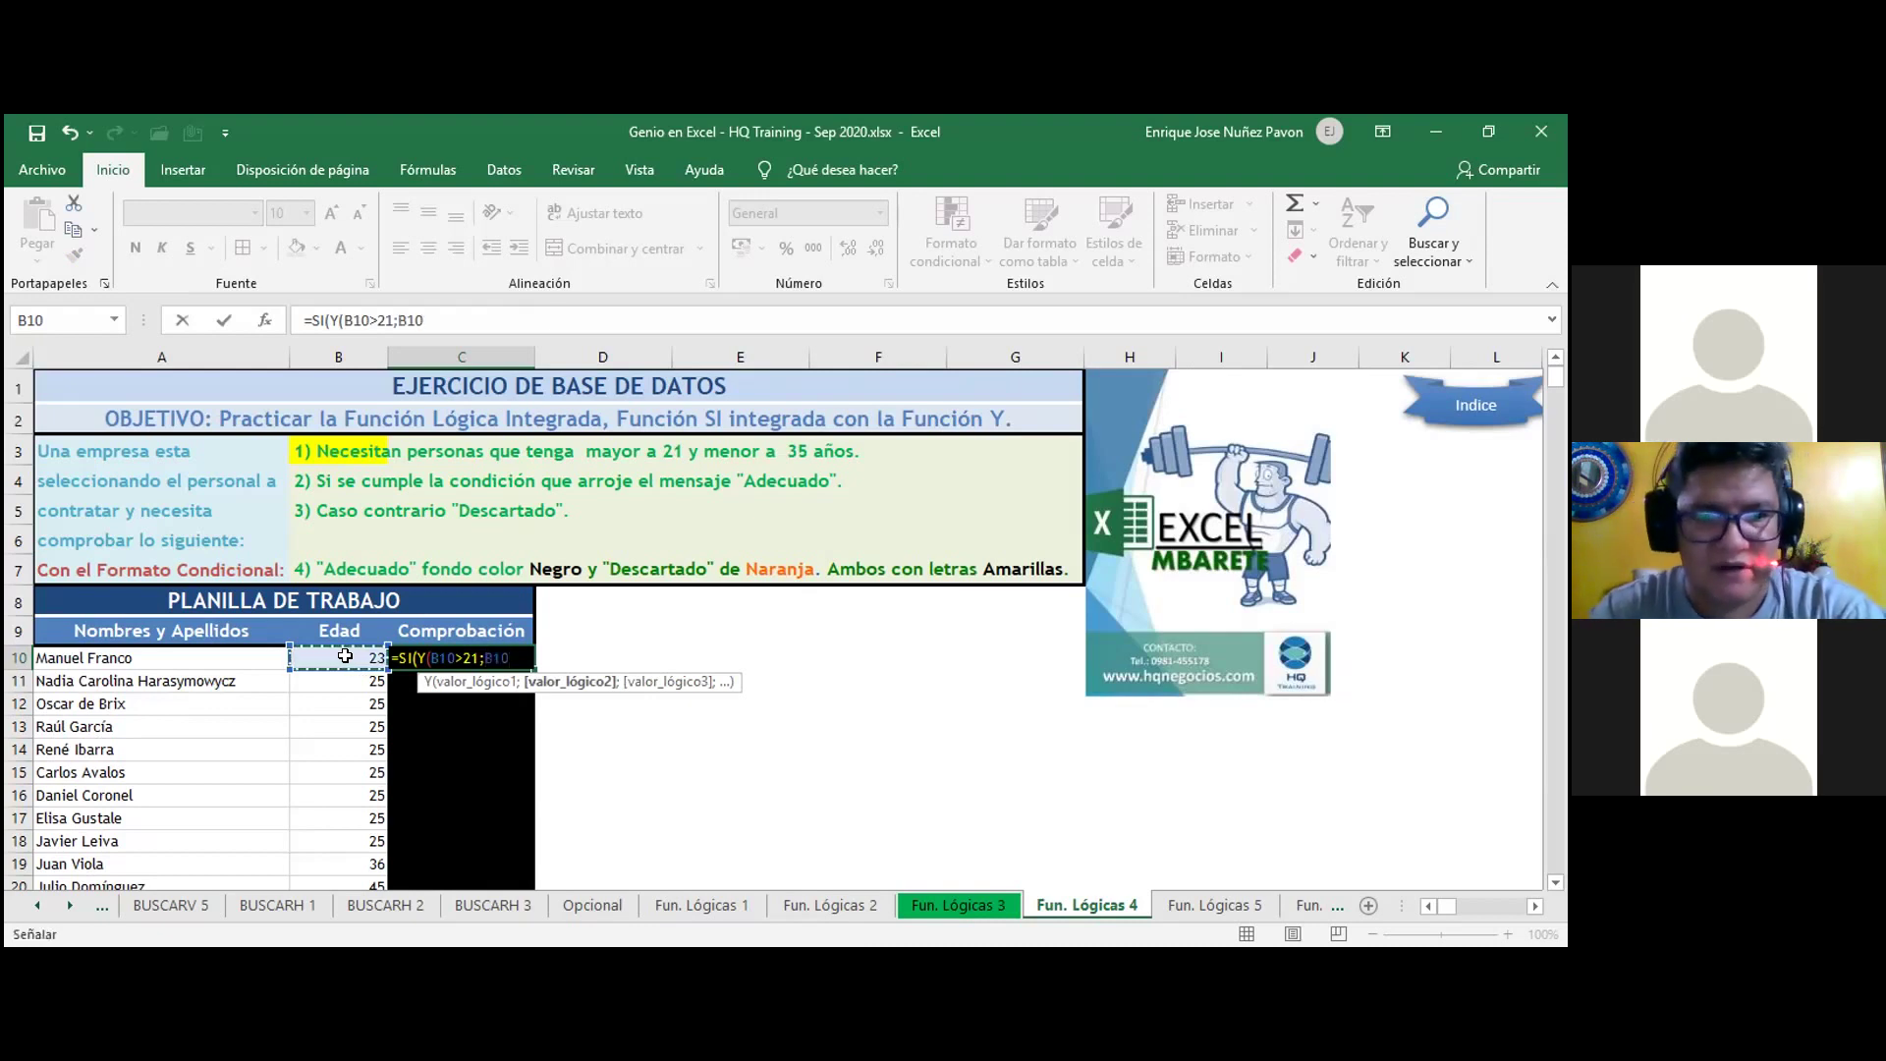
- Set the second Y condition in the C10 formula to B10>35 and try to enter the formula
{"action": "type", "text": ">"}
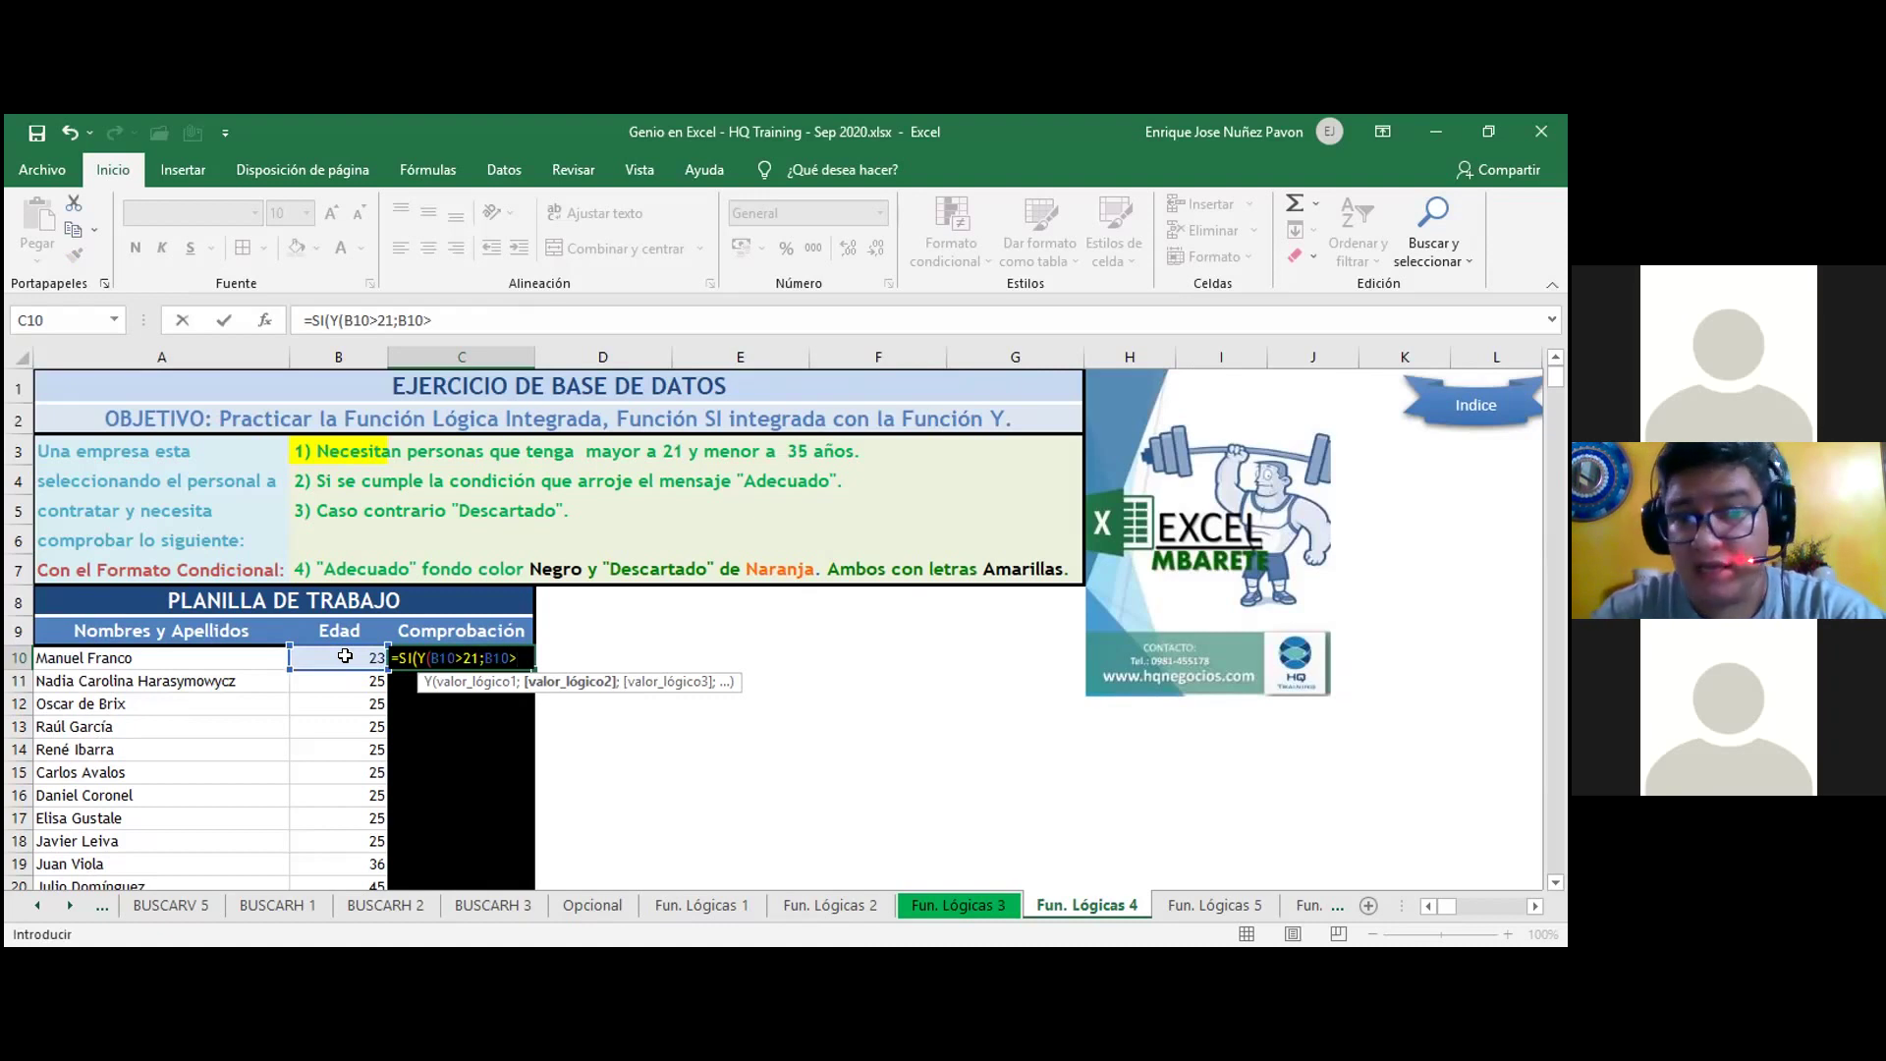
{"action": "type", "text": "35"}
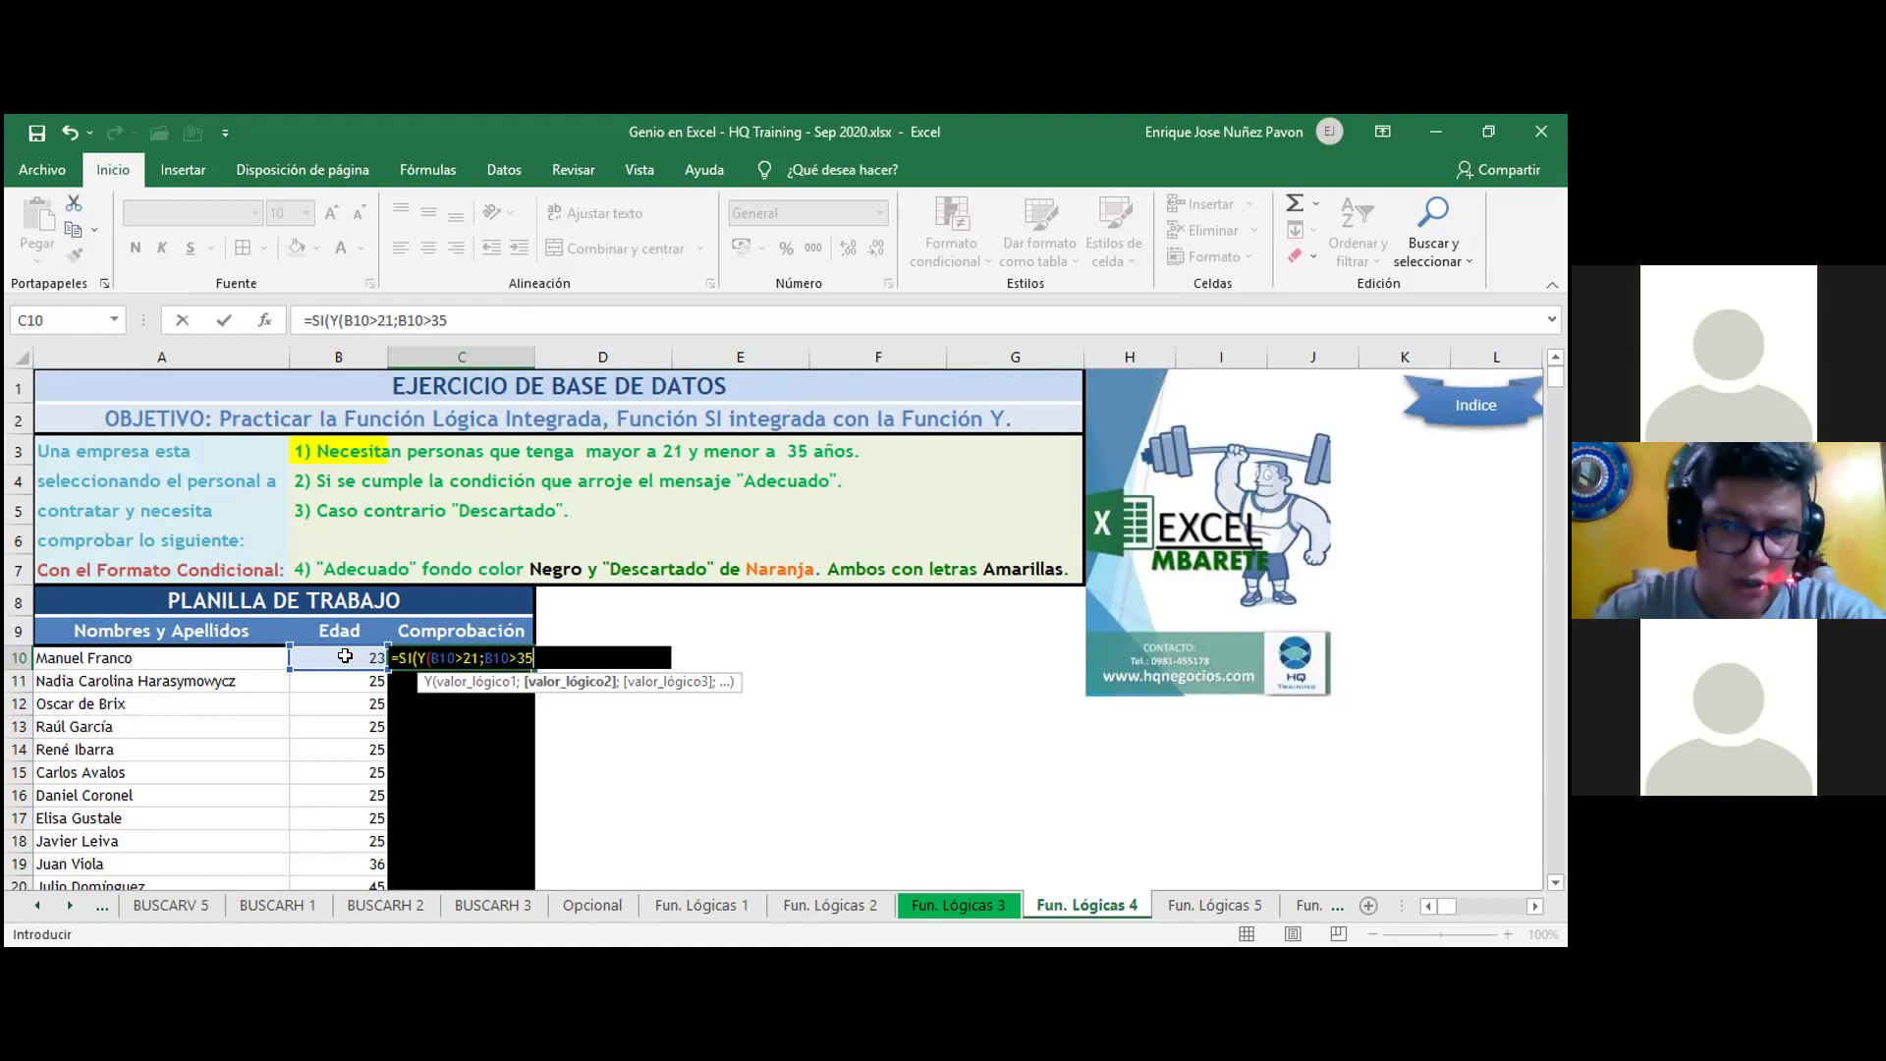
{"action": "key", "text": "Return"}
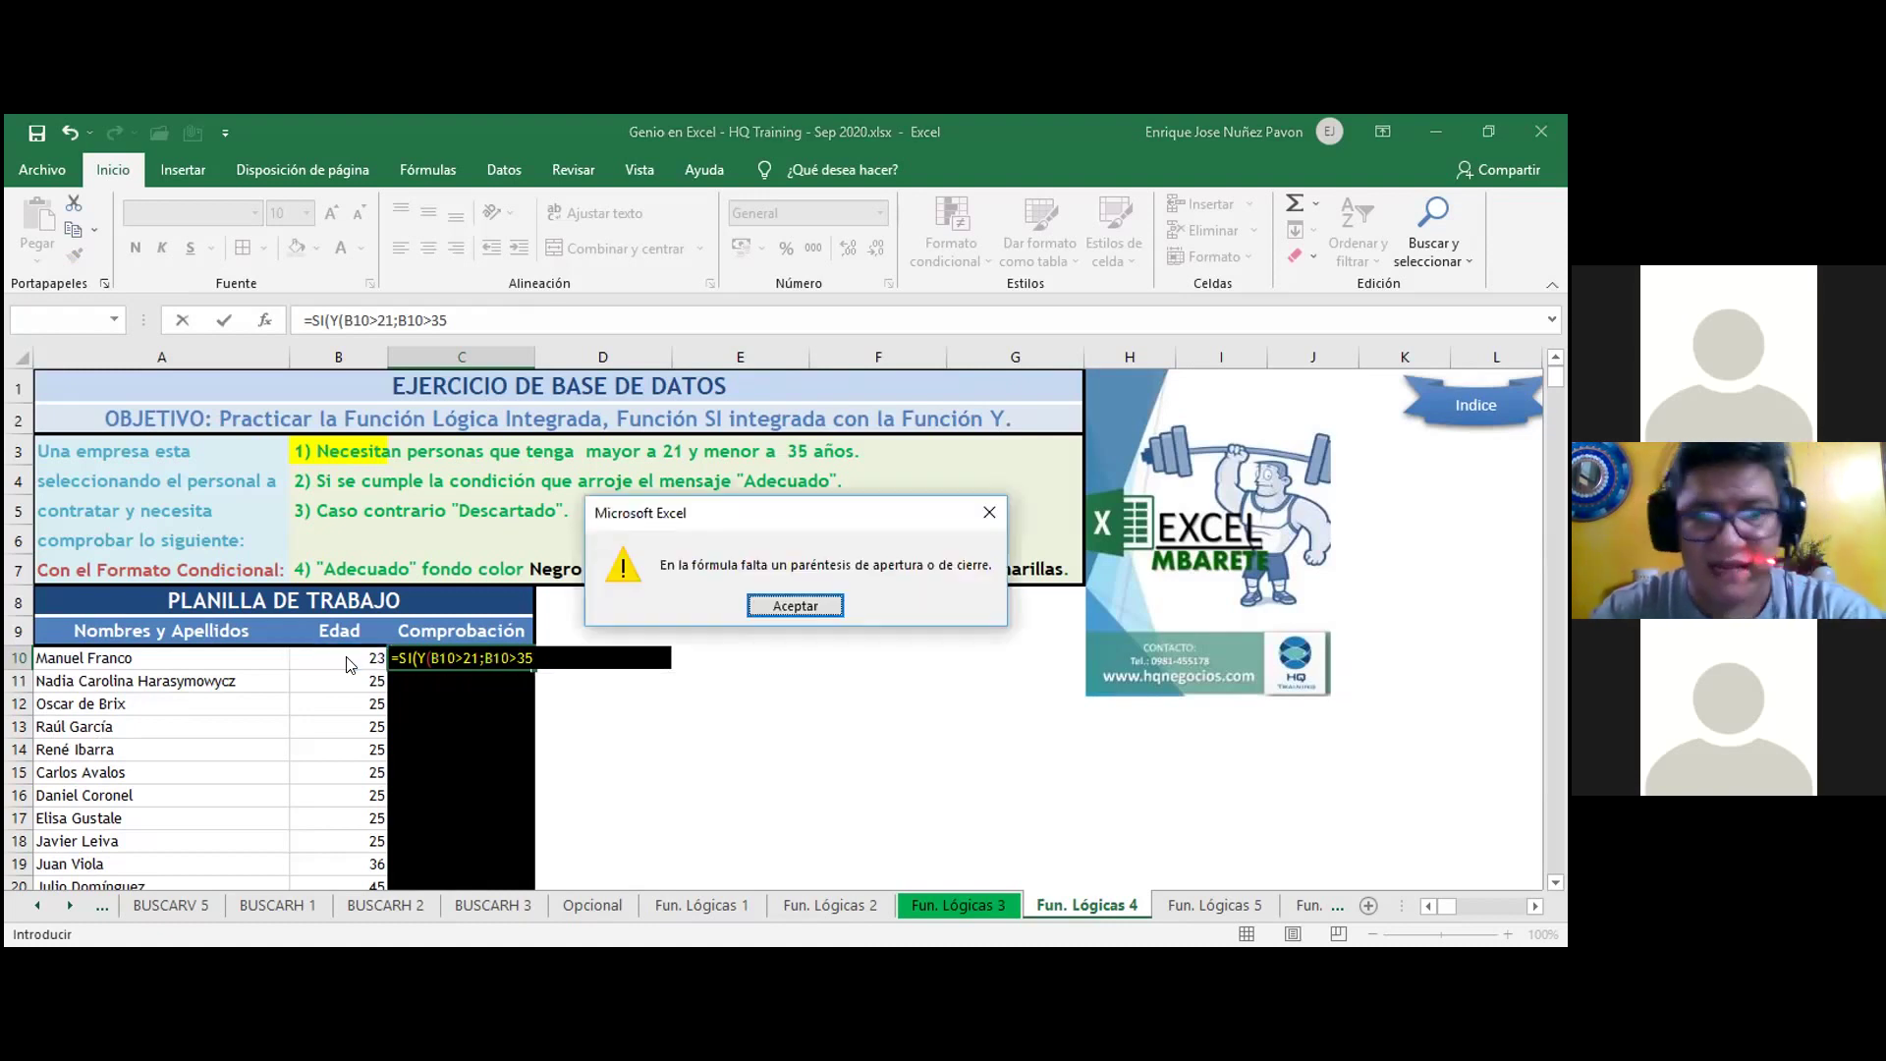
{"action": "left_click", "coordinate": [792, 603]}
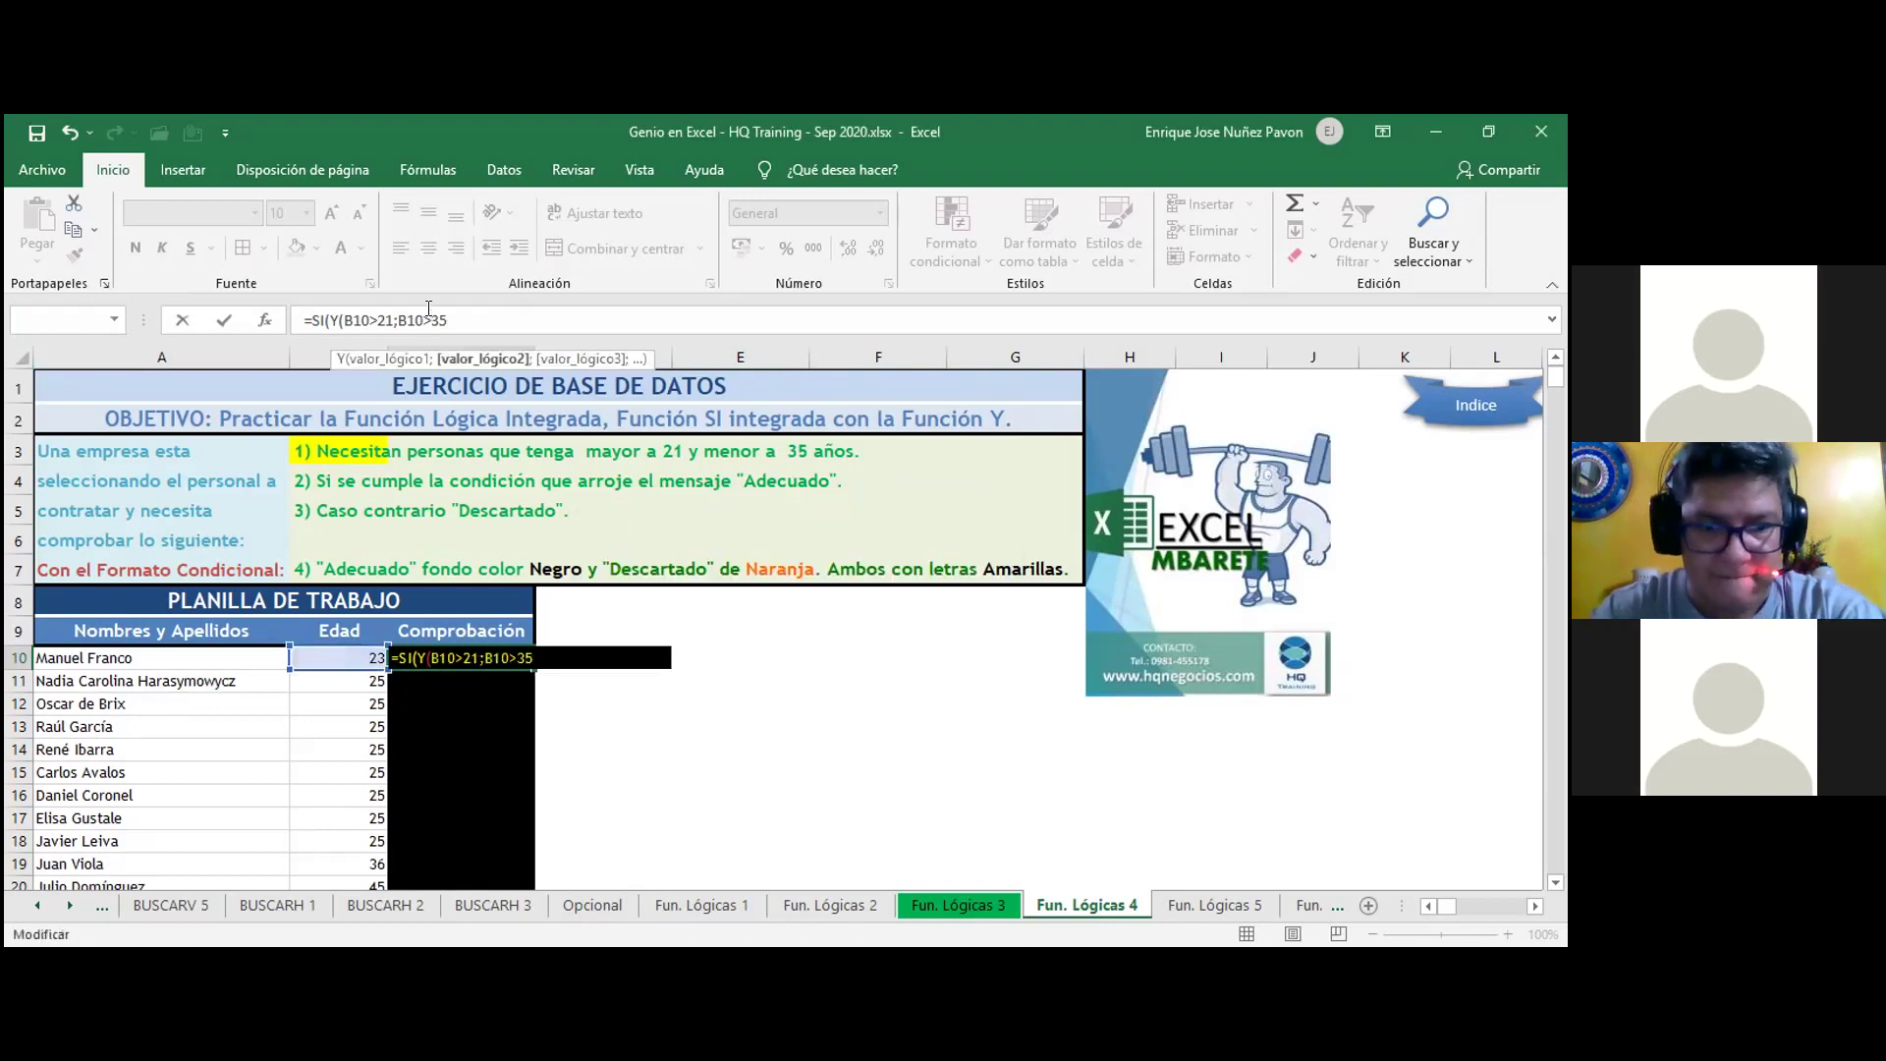
- Correct the second condition in the C10 formula to B10<35 and close the Y function
{"action": "left_click", "coordinate": [429, 309]}
{"action": "key", "text": "BackSpace"}
{"action": "type", "text": "<"}
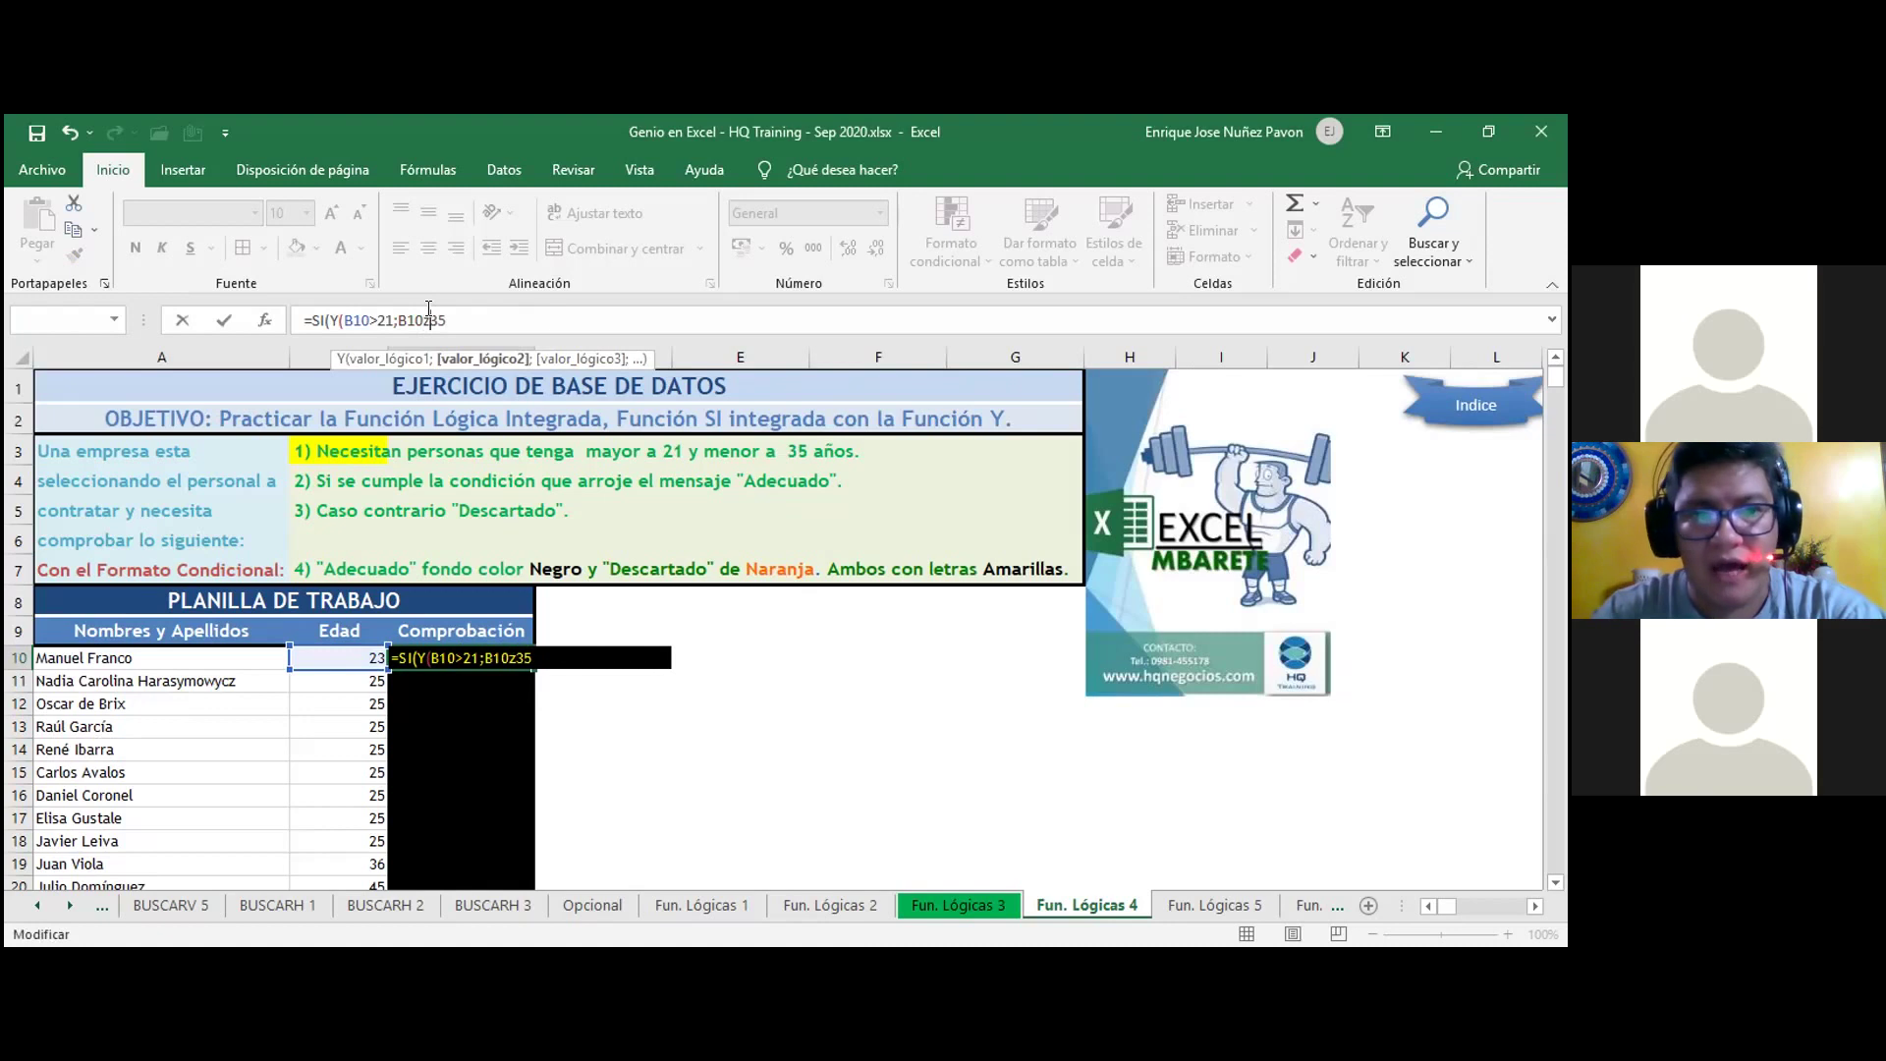
{"action": "key", "text": "BackSpace"}
{"action": "type", "text": "<"}
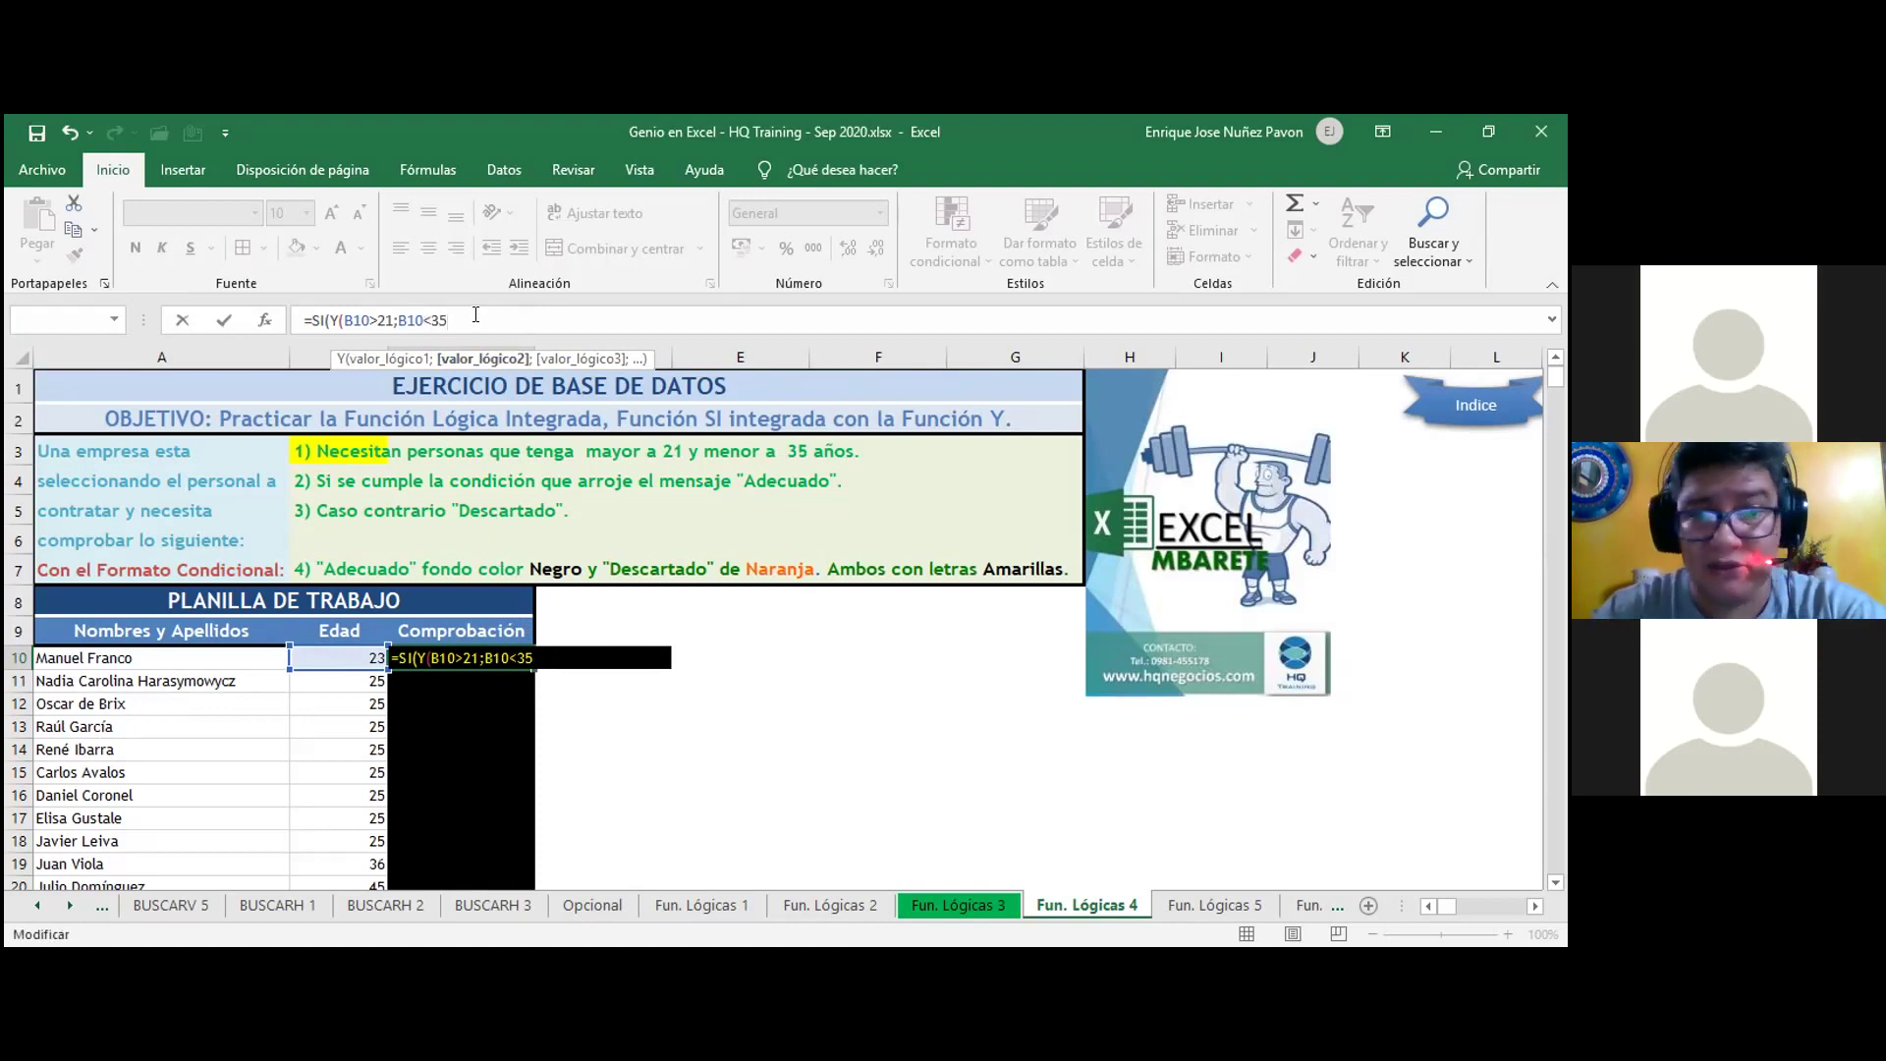
{"action": "type", "text": ")"}
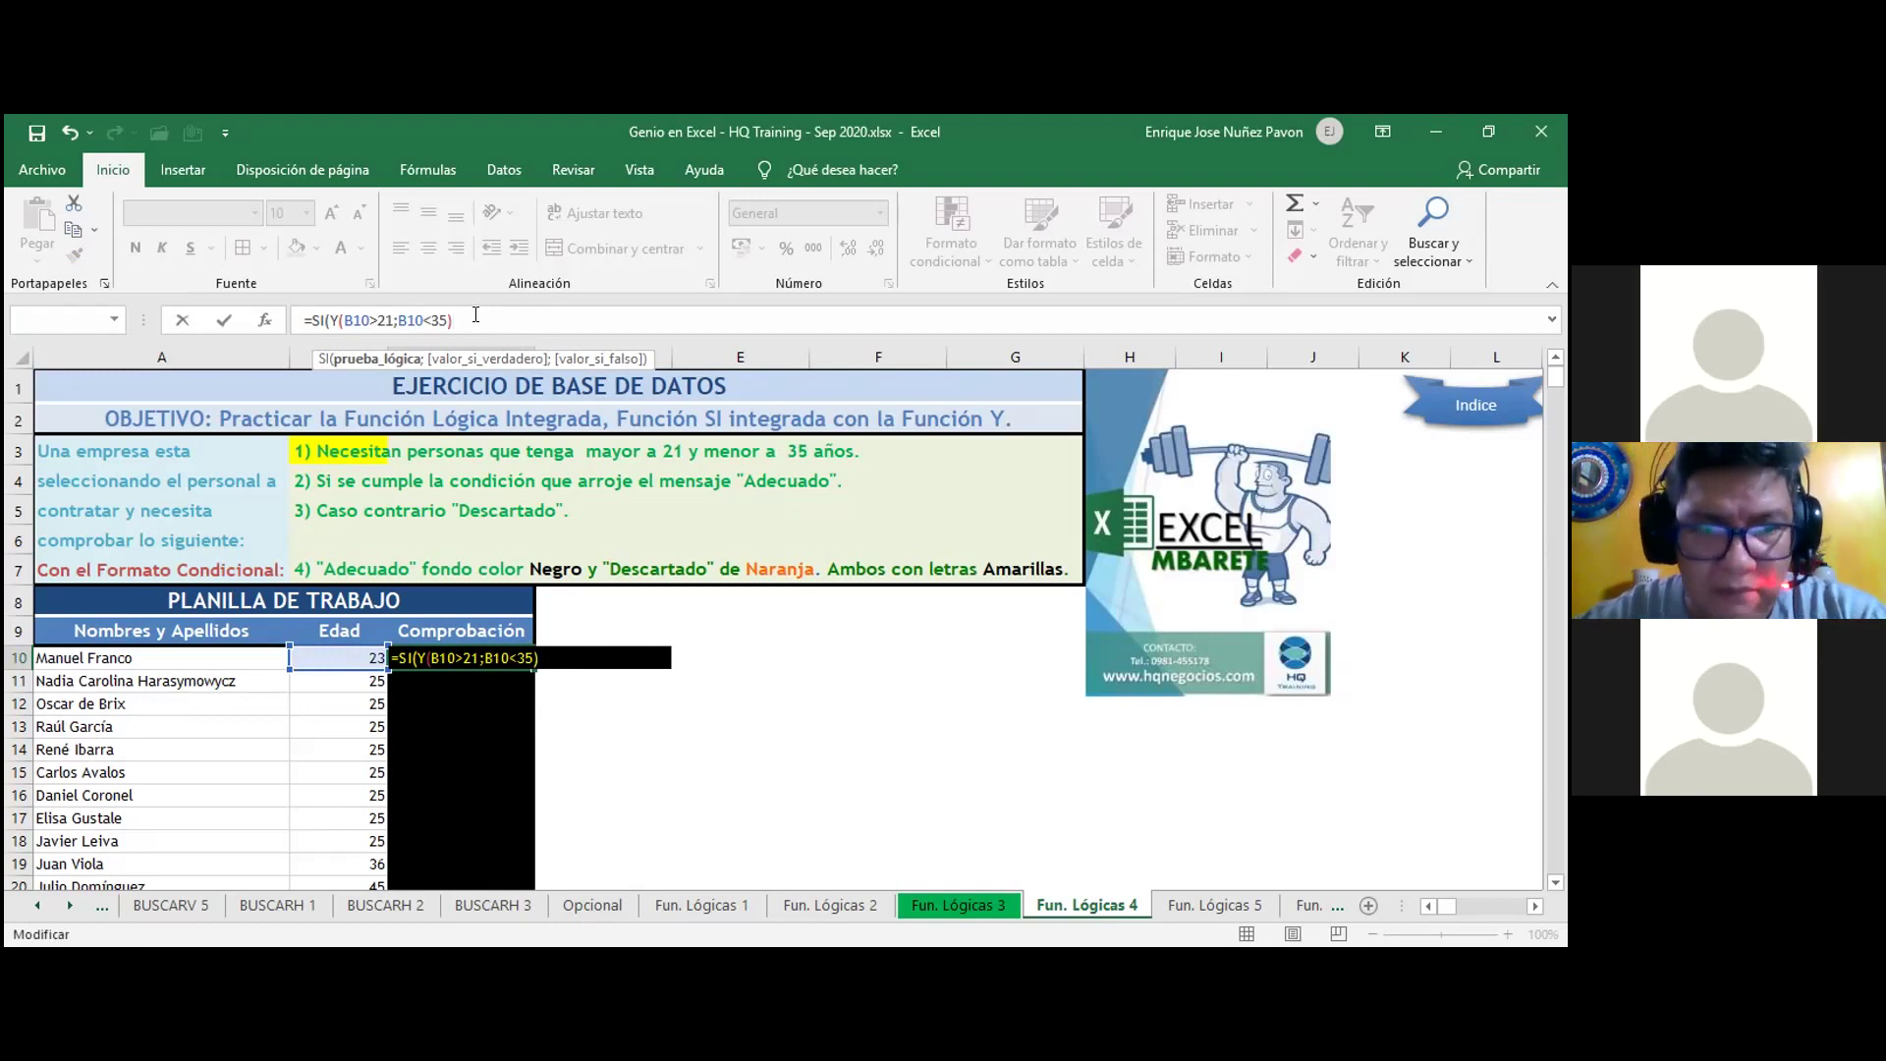
- Add "Adecuado" as the value-if-true argument of the SI formula in C10
{"action": "type", "text": ";"}
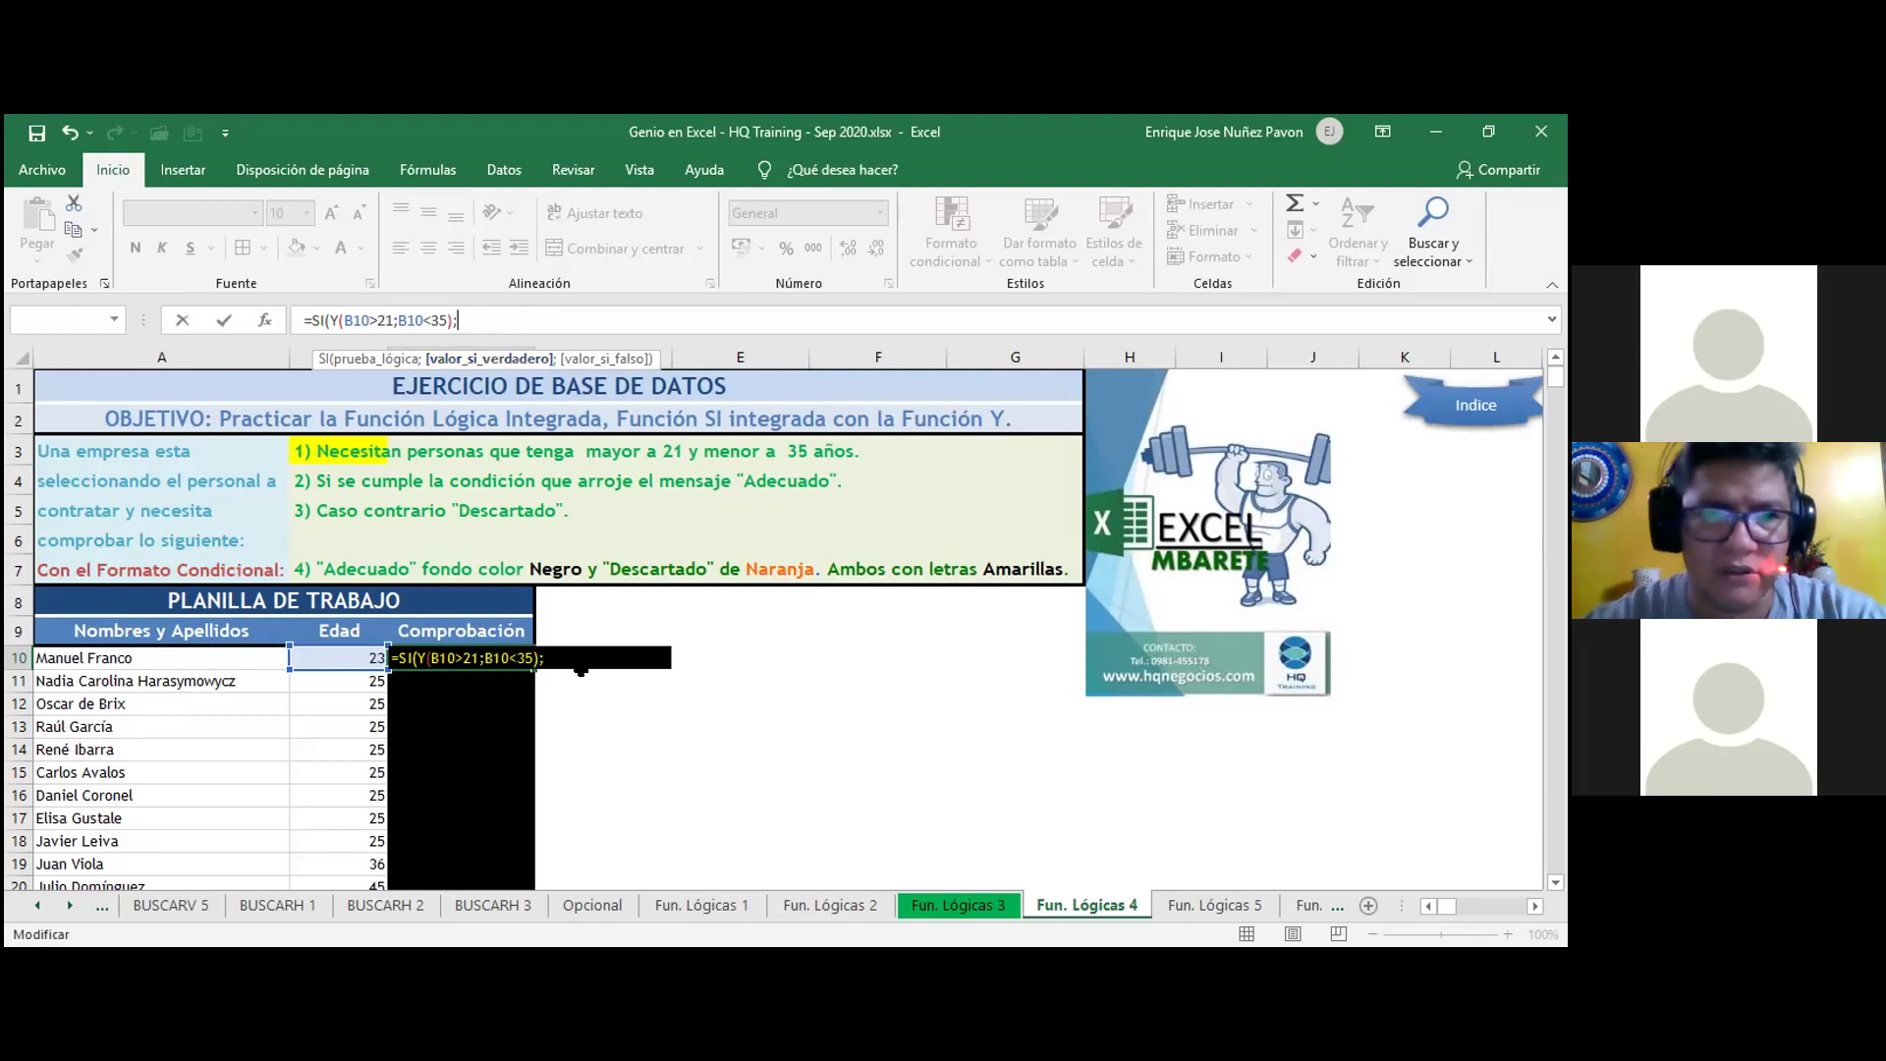
{"action": "type", "text": "\"\""}
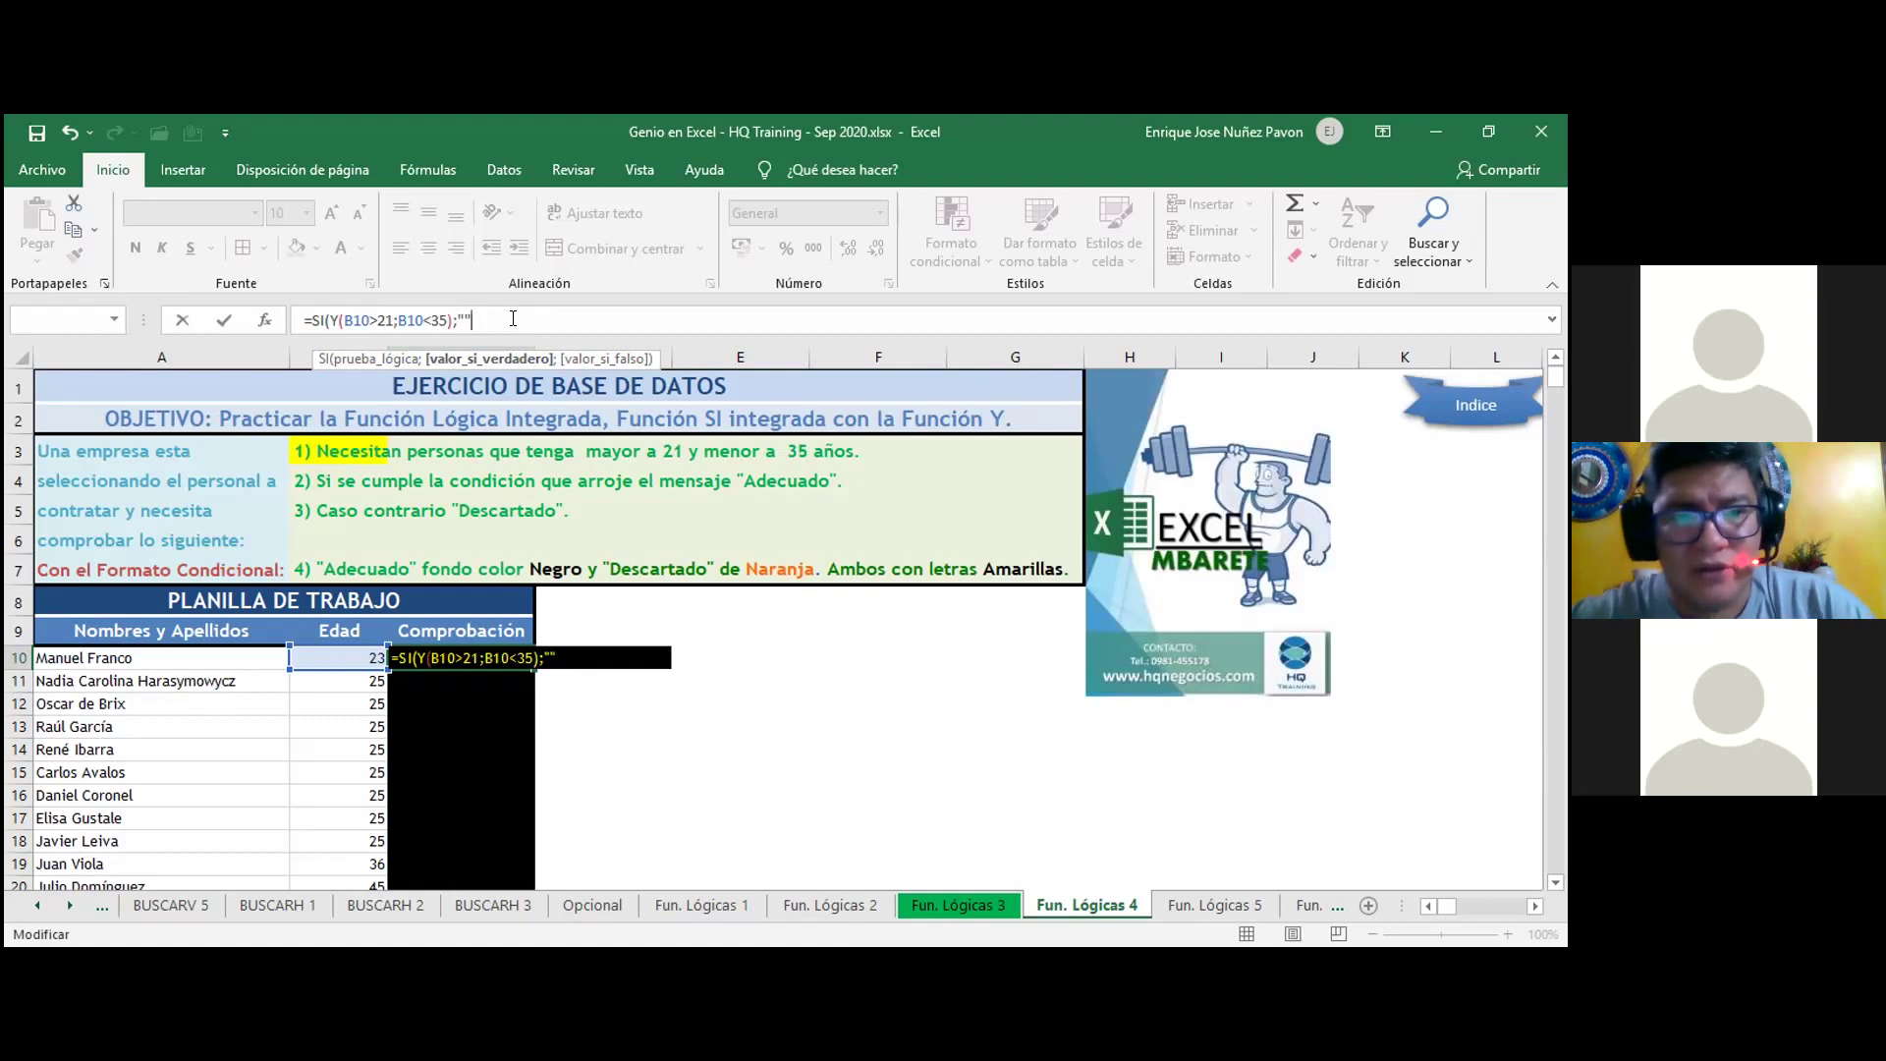
{"action": "key", "text": "BackSpace"}
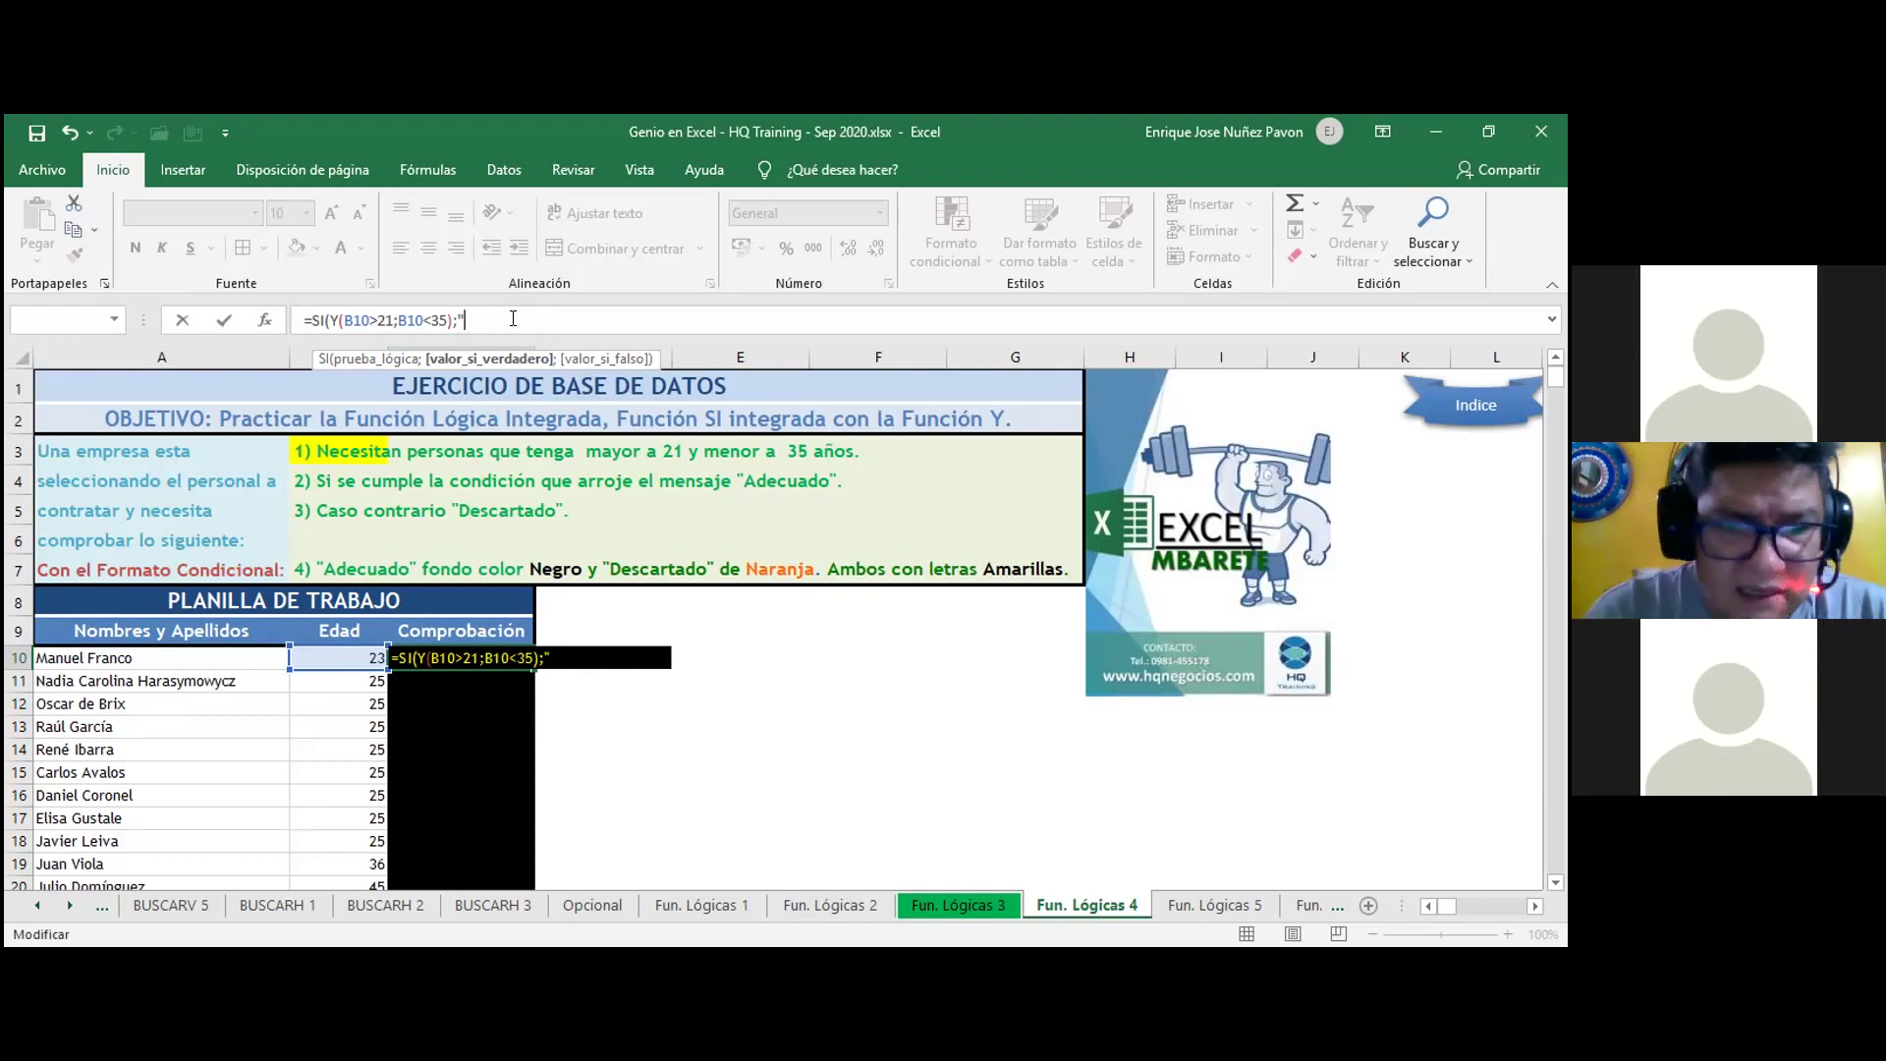
{"action": "type", "text": "Ade"}
{"action": "key", "text": "BackSpace"}
{"action": "key", "text": "BackSpace"}
{"action": "key", "text": "BackSpace"}
{"action": "type", "text": "Adecuad"}
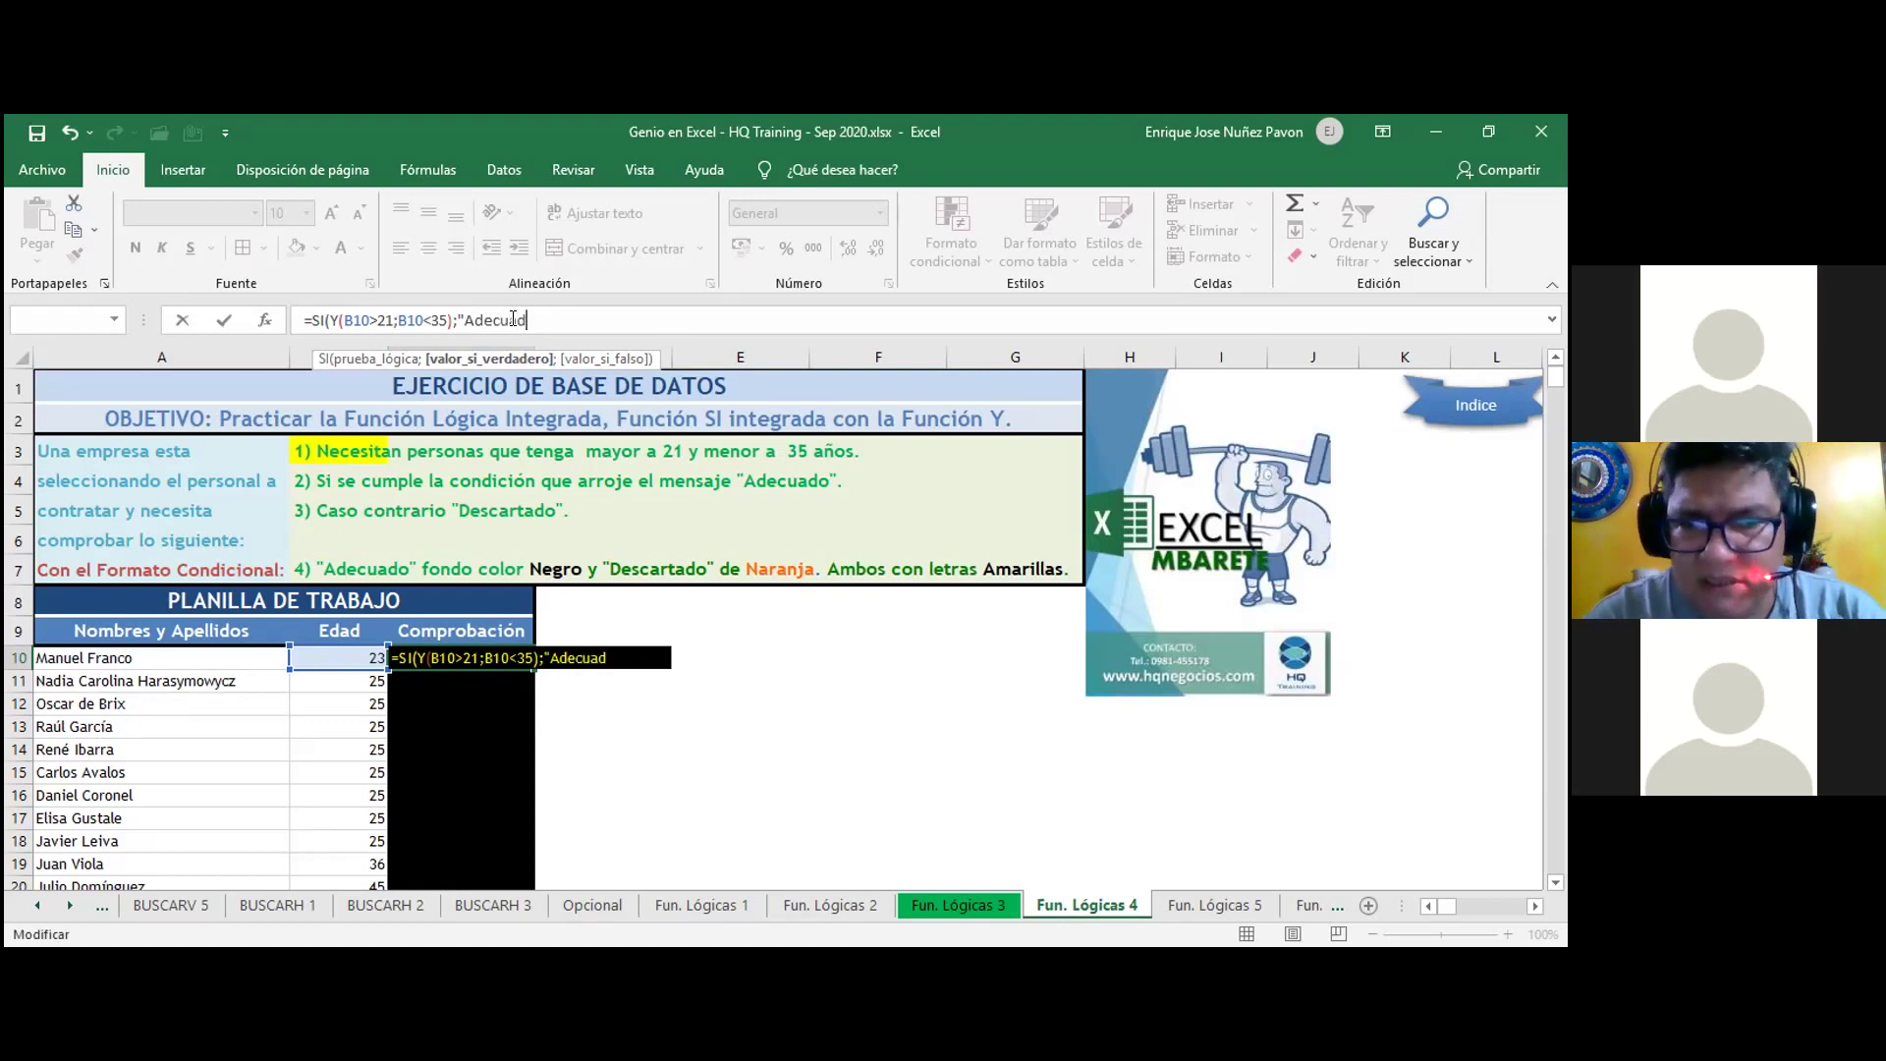
{"action": "type", "text": "o\""}
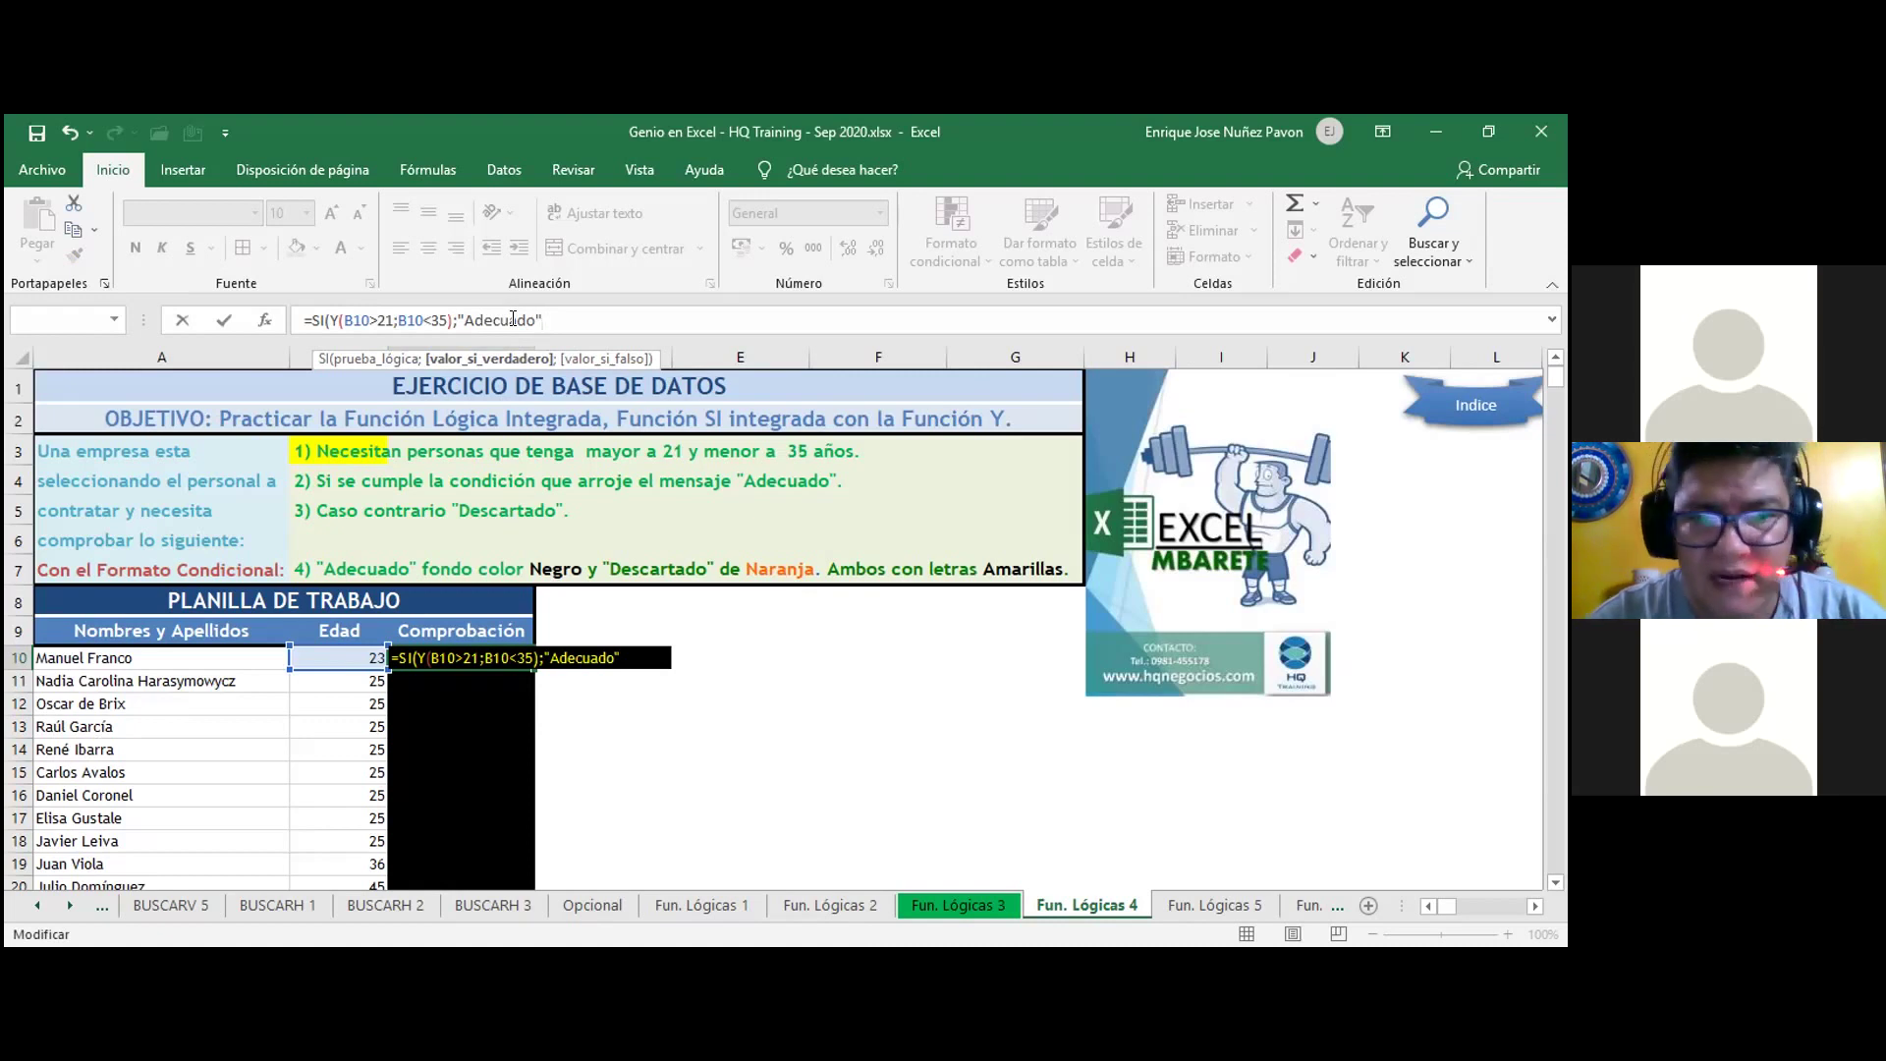
- Add "Descartado" as the value-if-false argument and enter the C10 formula, accepting the proposed closing-parenthesis correction
{"action": "type", "text": ";"}
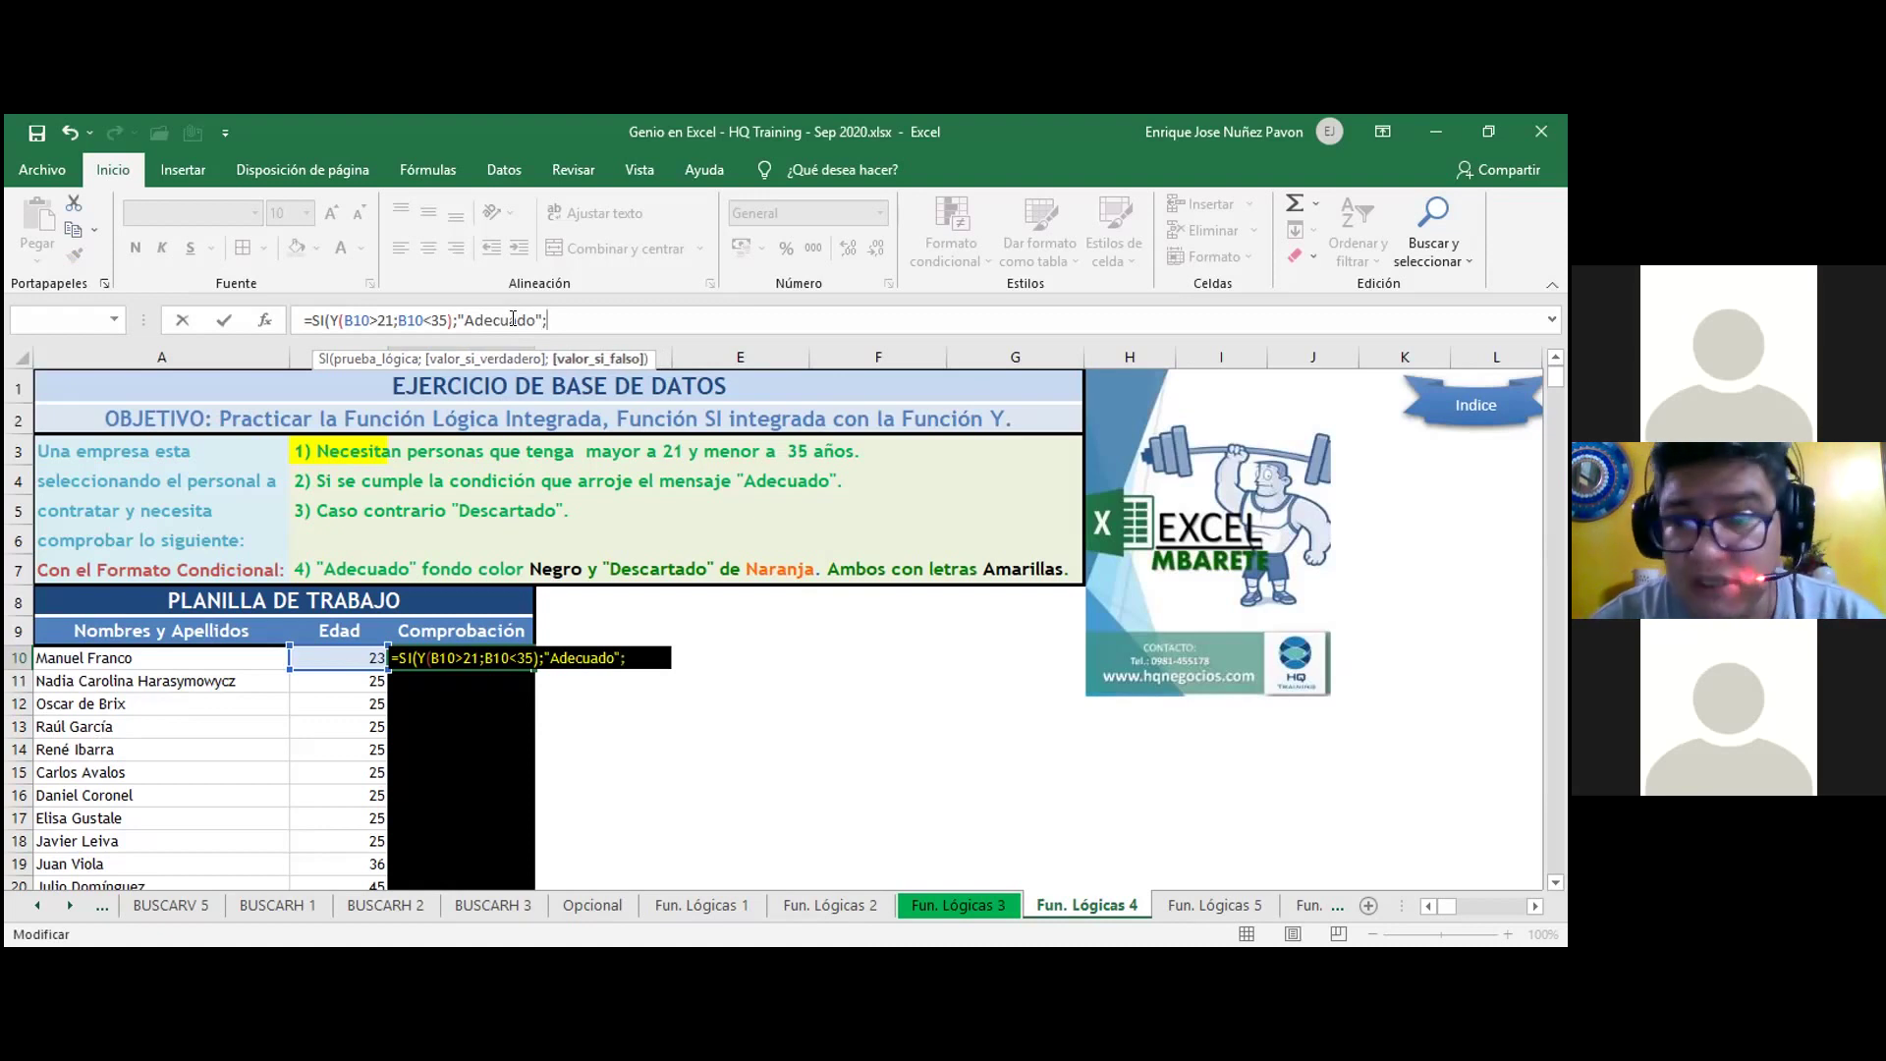
{"action": "key", "text": "alt+Tab"}
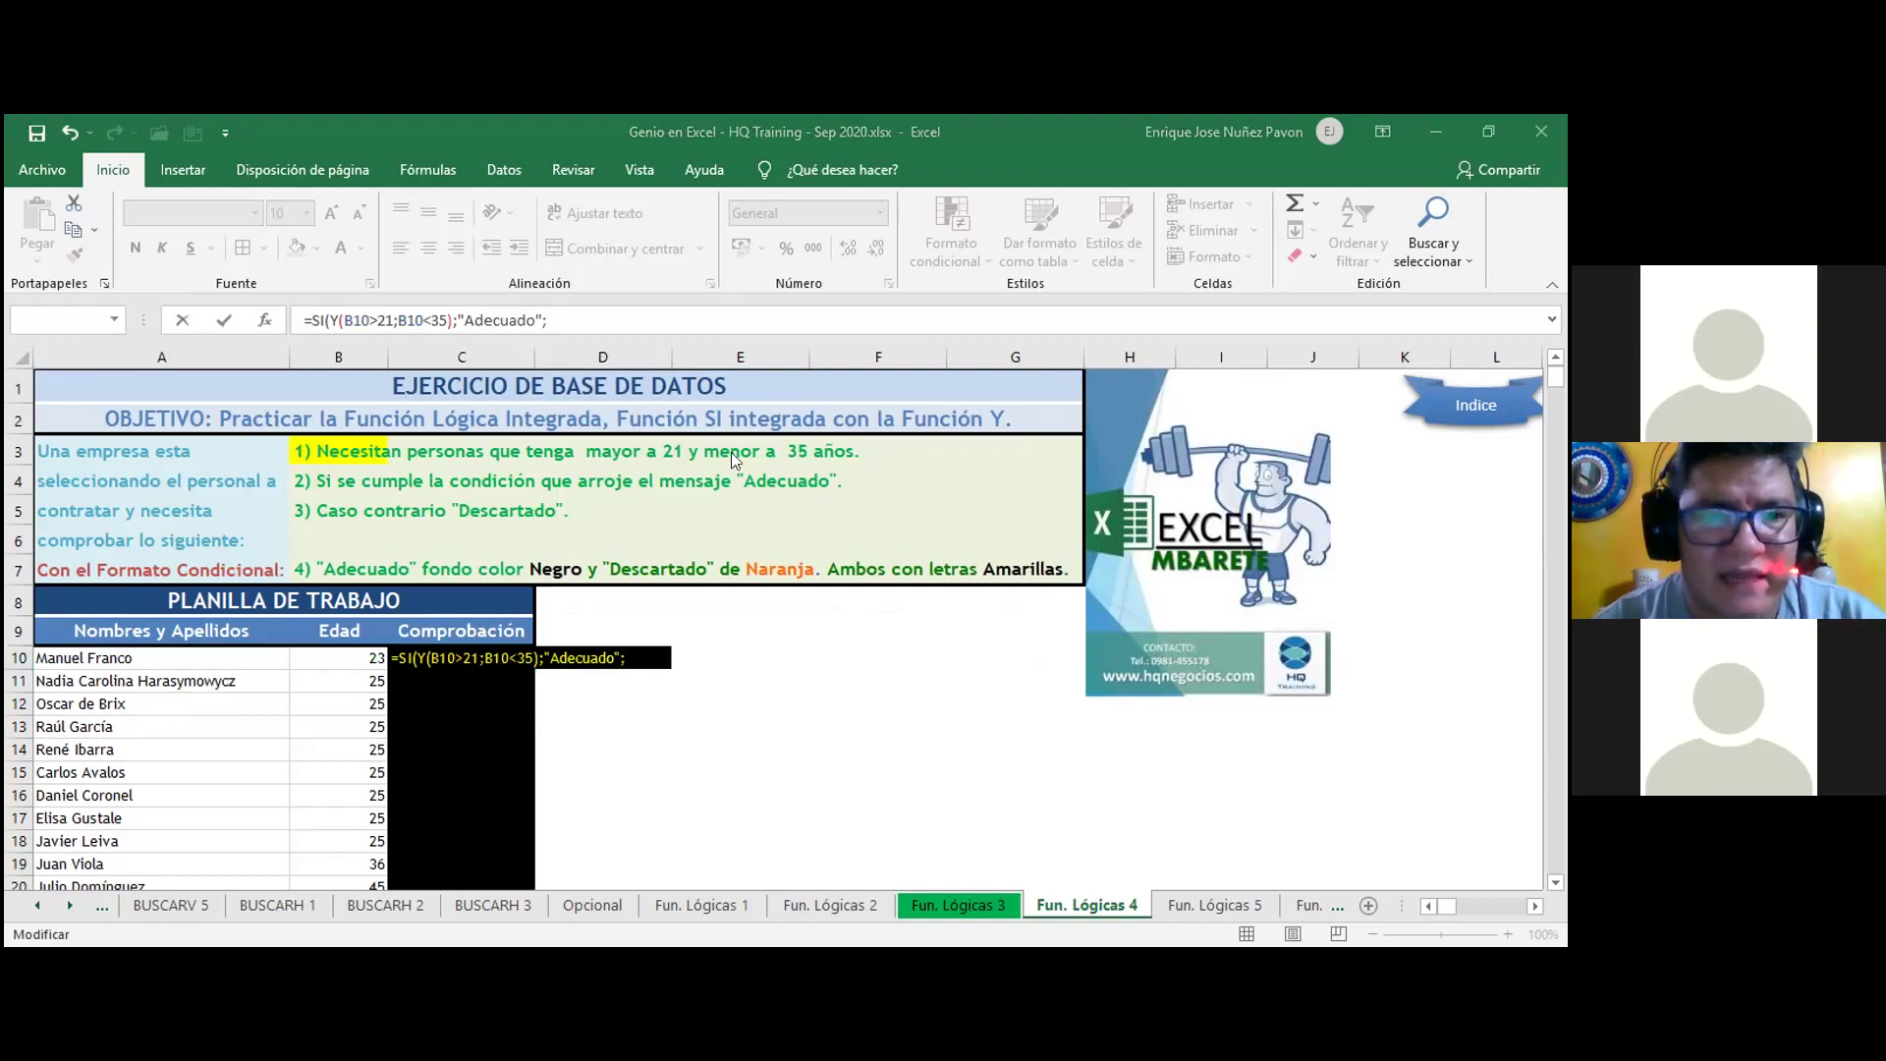
{"action": "key", "text": "alt+Tab"}
{"action": "type", "text": "\"Descartado\""}
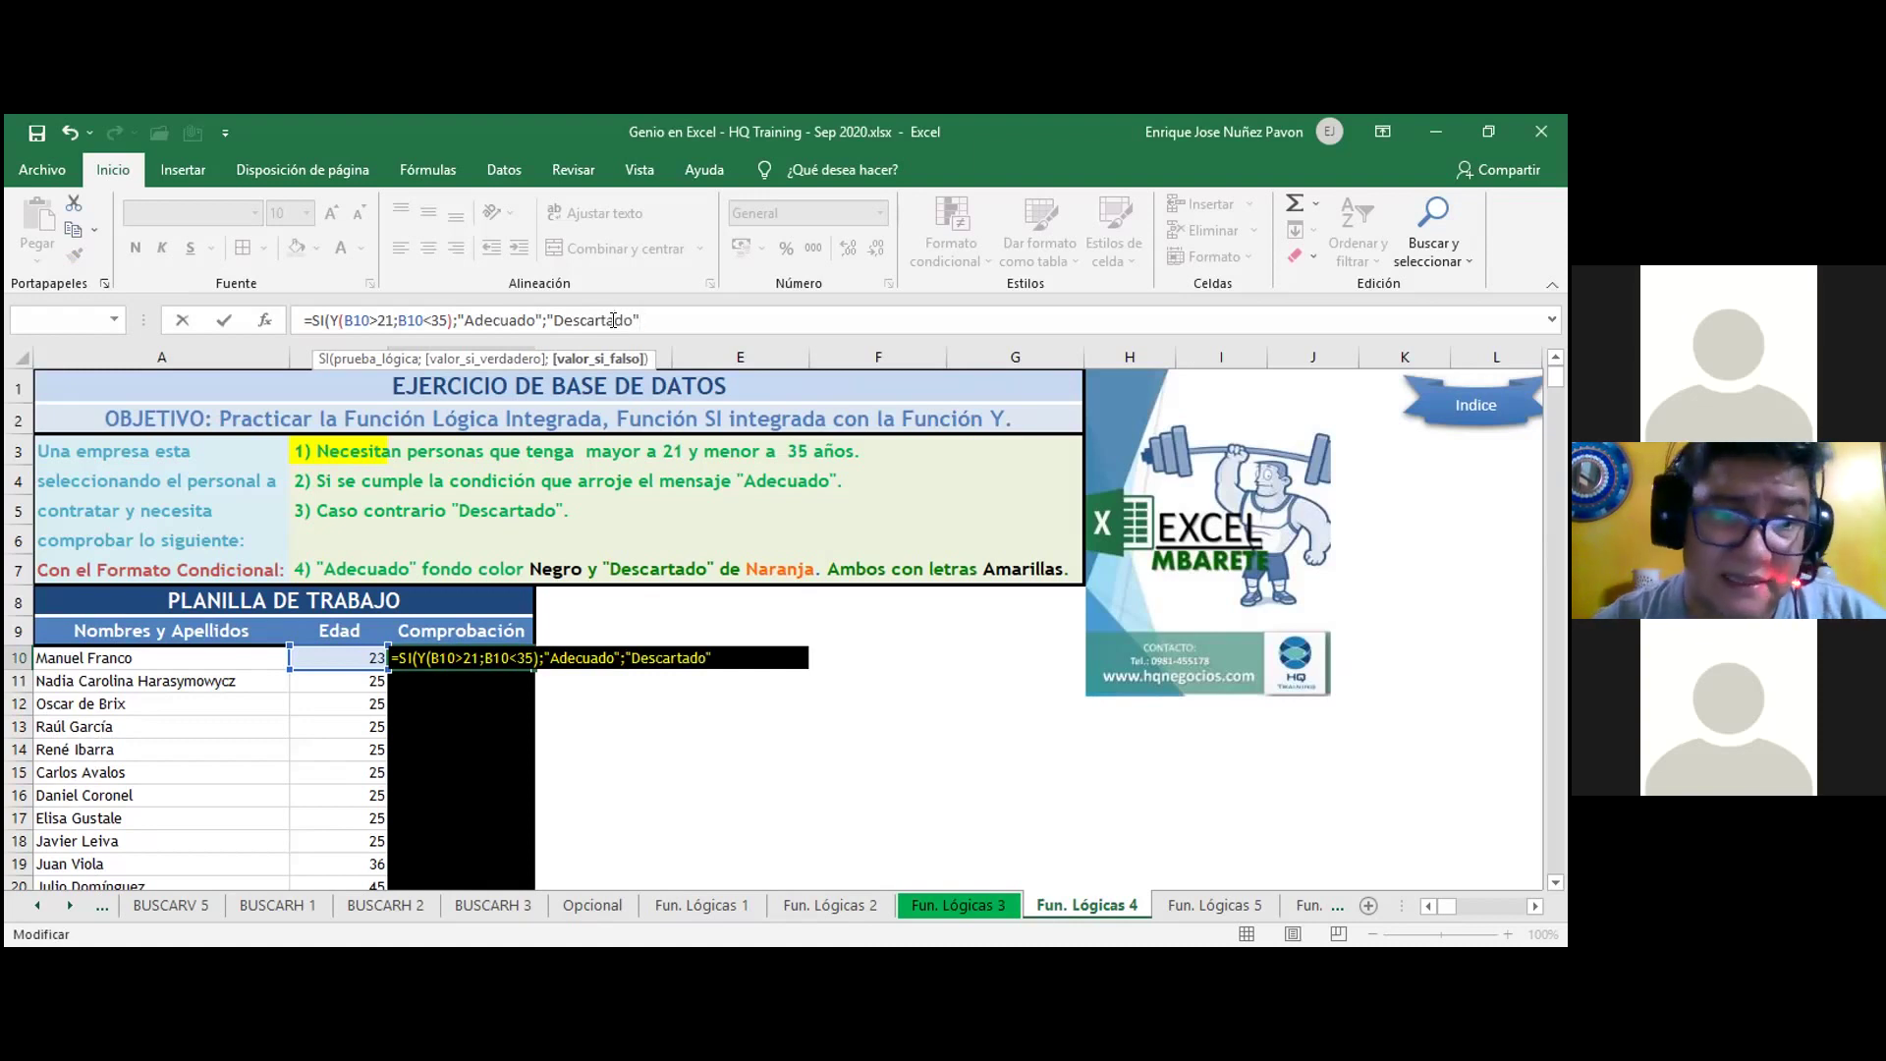
{"action": "key", "text": "Return"}
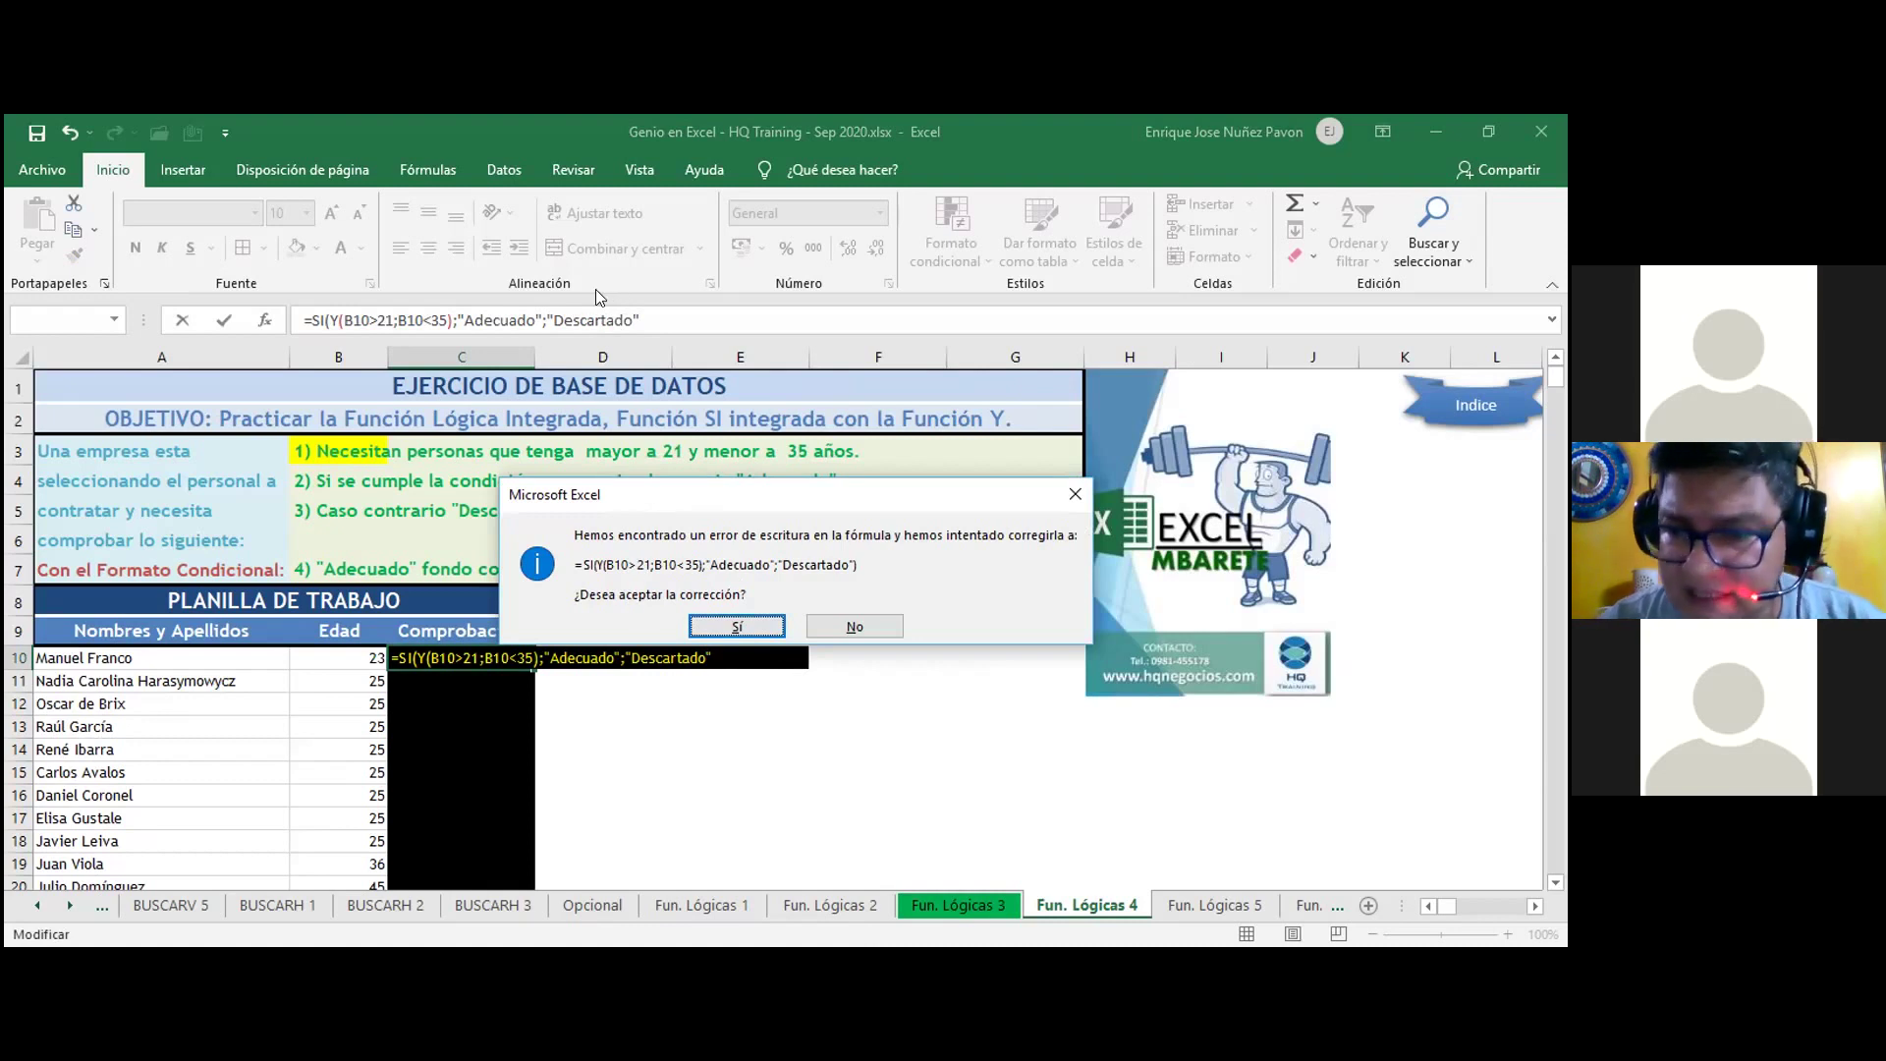
{"action": "left_click", "coordinate": [735, 626]}
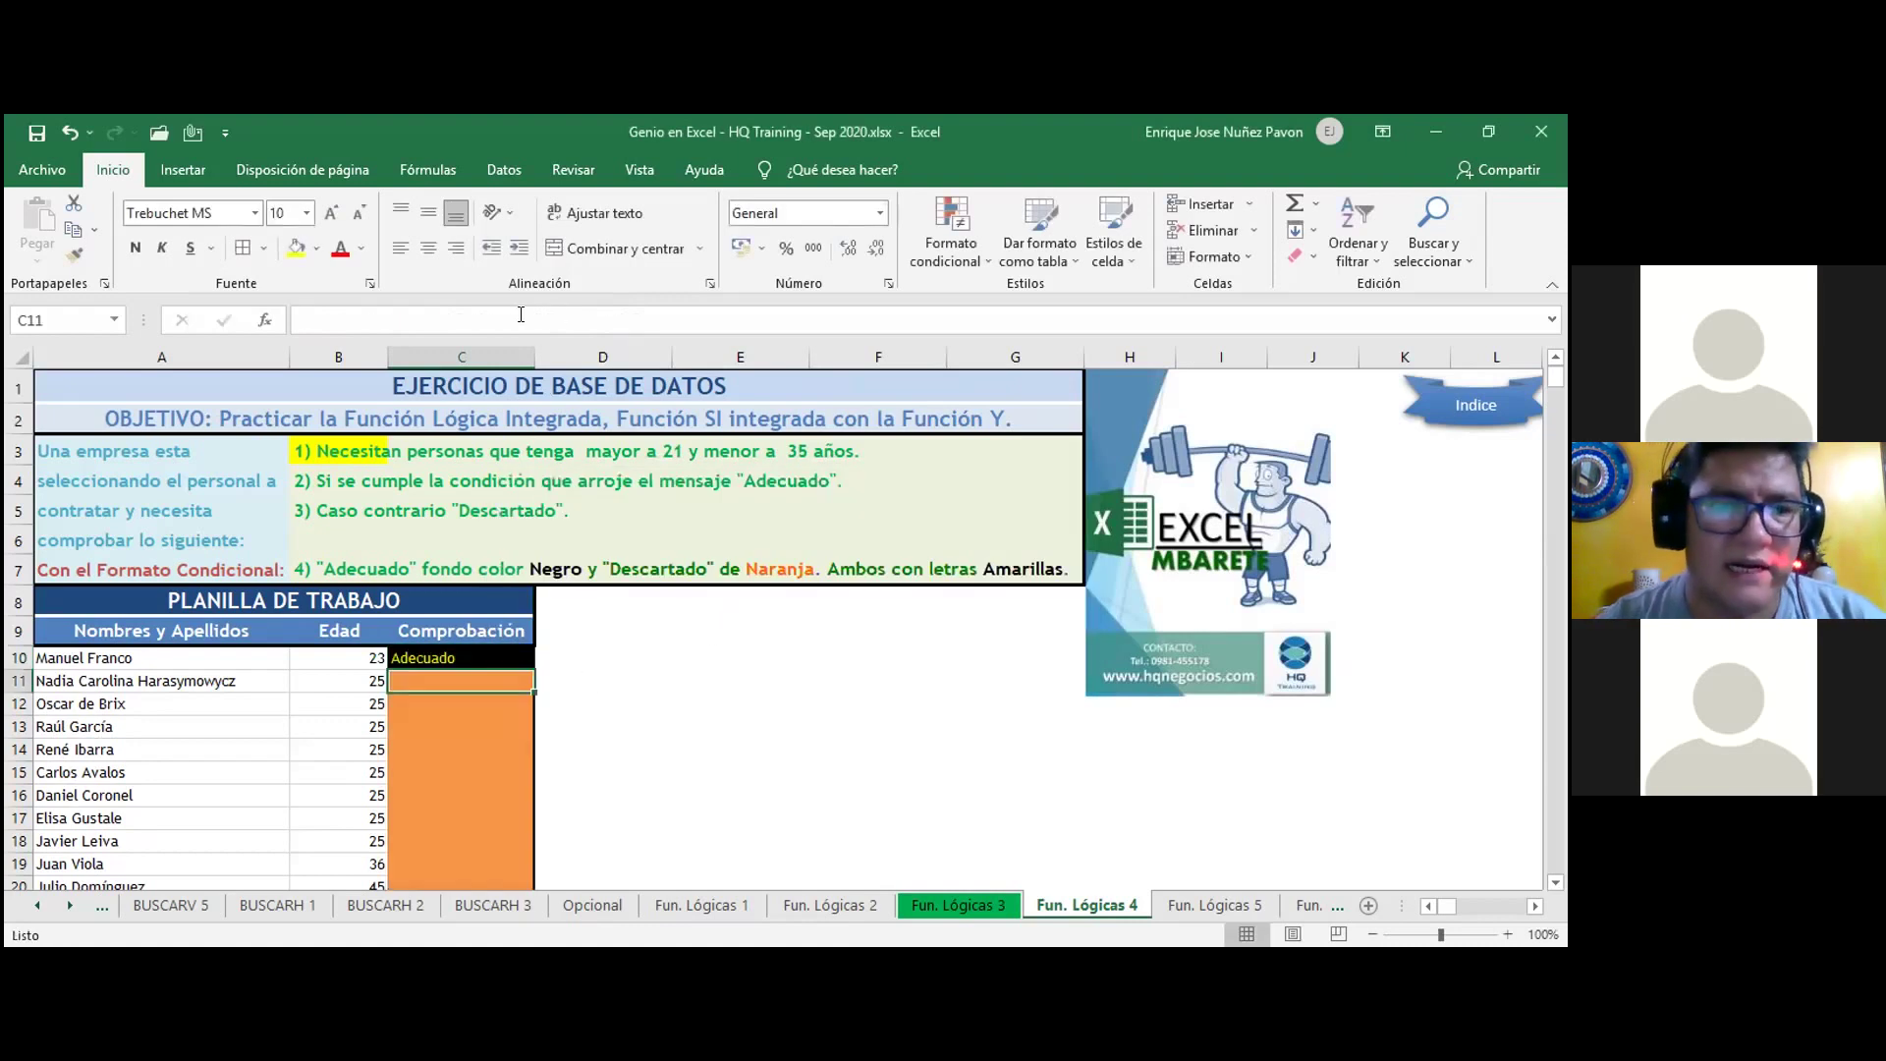
- Fill the C10 formula down the whole Comprobación column and check the copied rows
{"action": "left_click", "coordinate": [455, 657]}
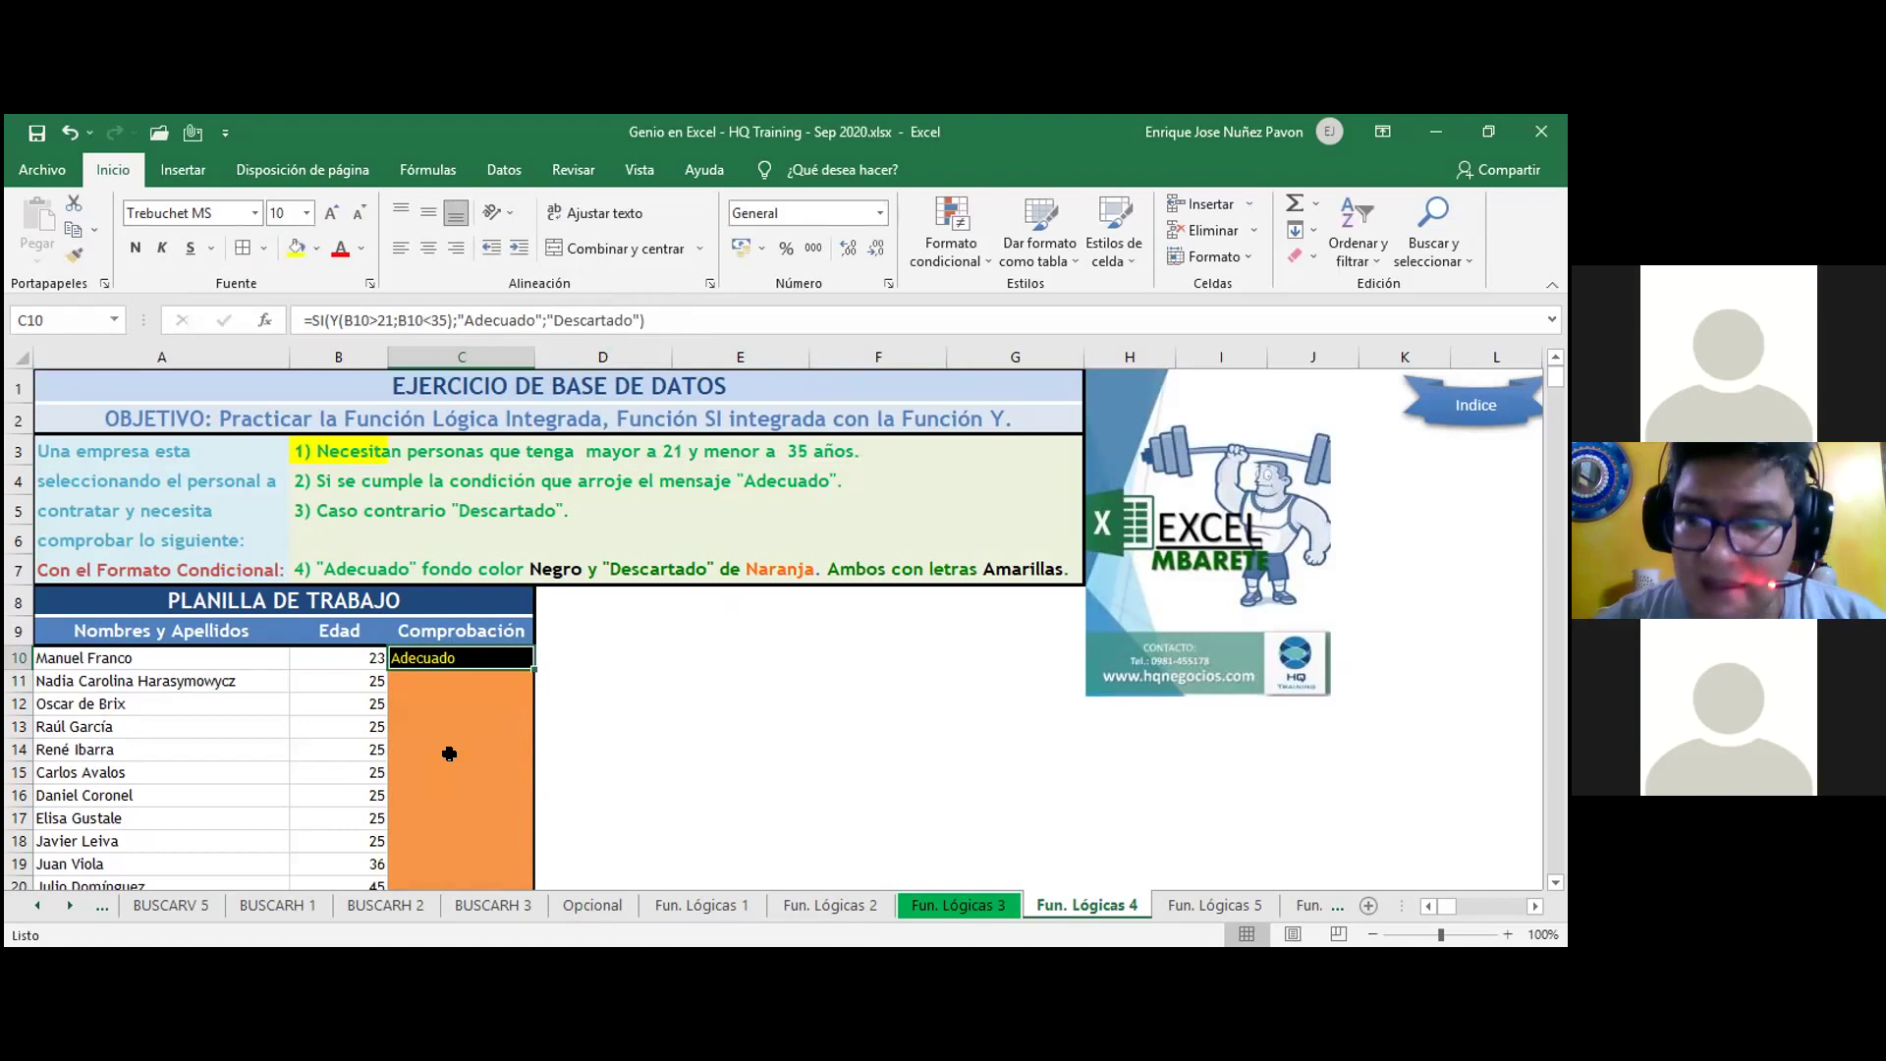
{"action": "double_click", "coordinate": [531, 665]}
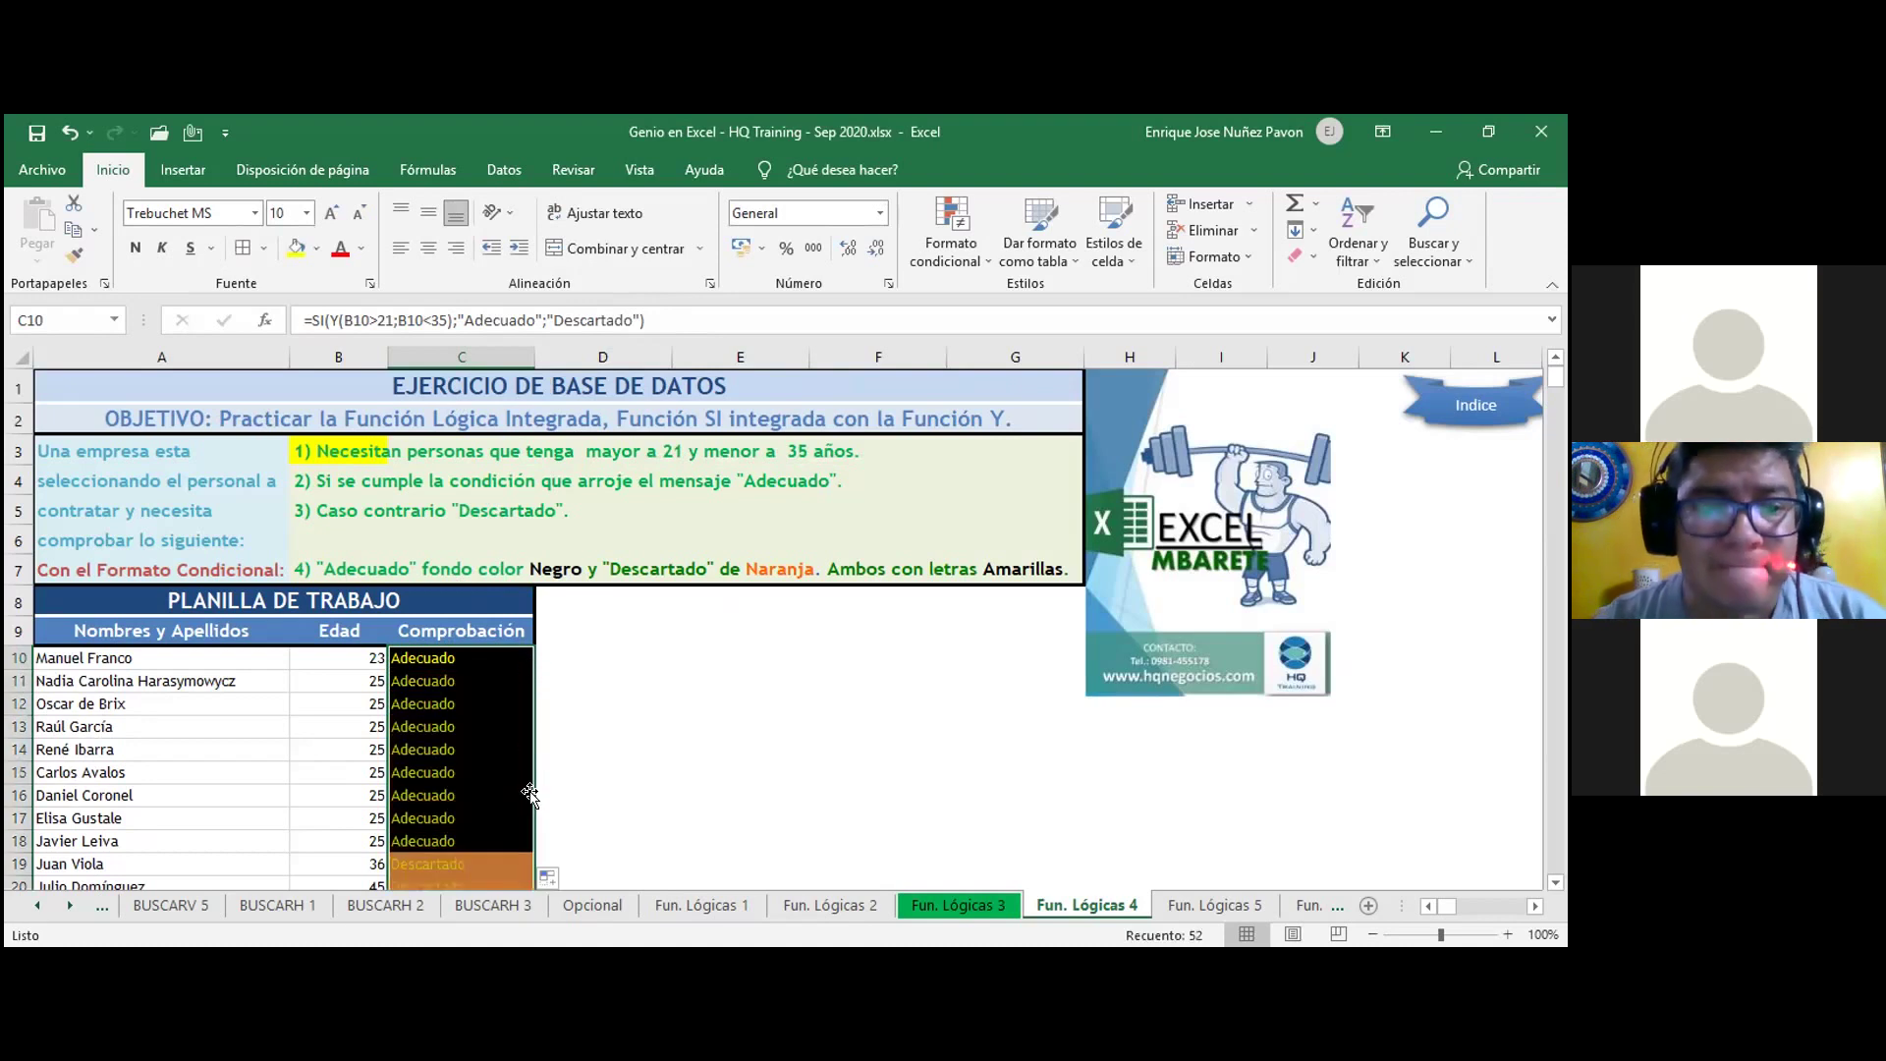
{"action": "scroll", "coordinate": [530, 794], "scroll_direction": "down", "scroll_amount": 14}
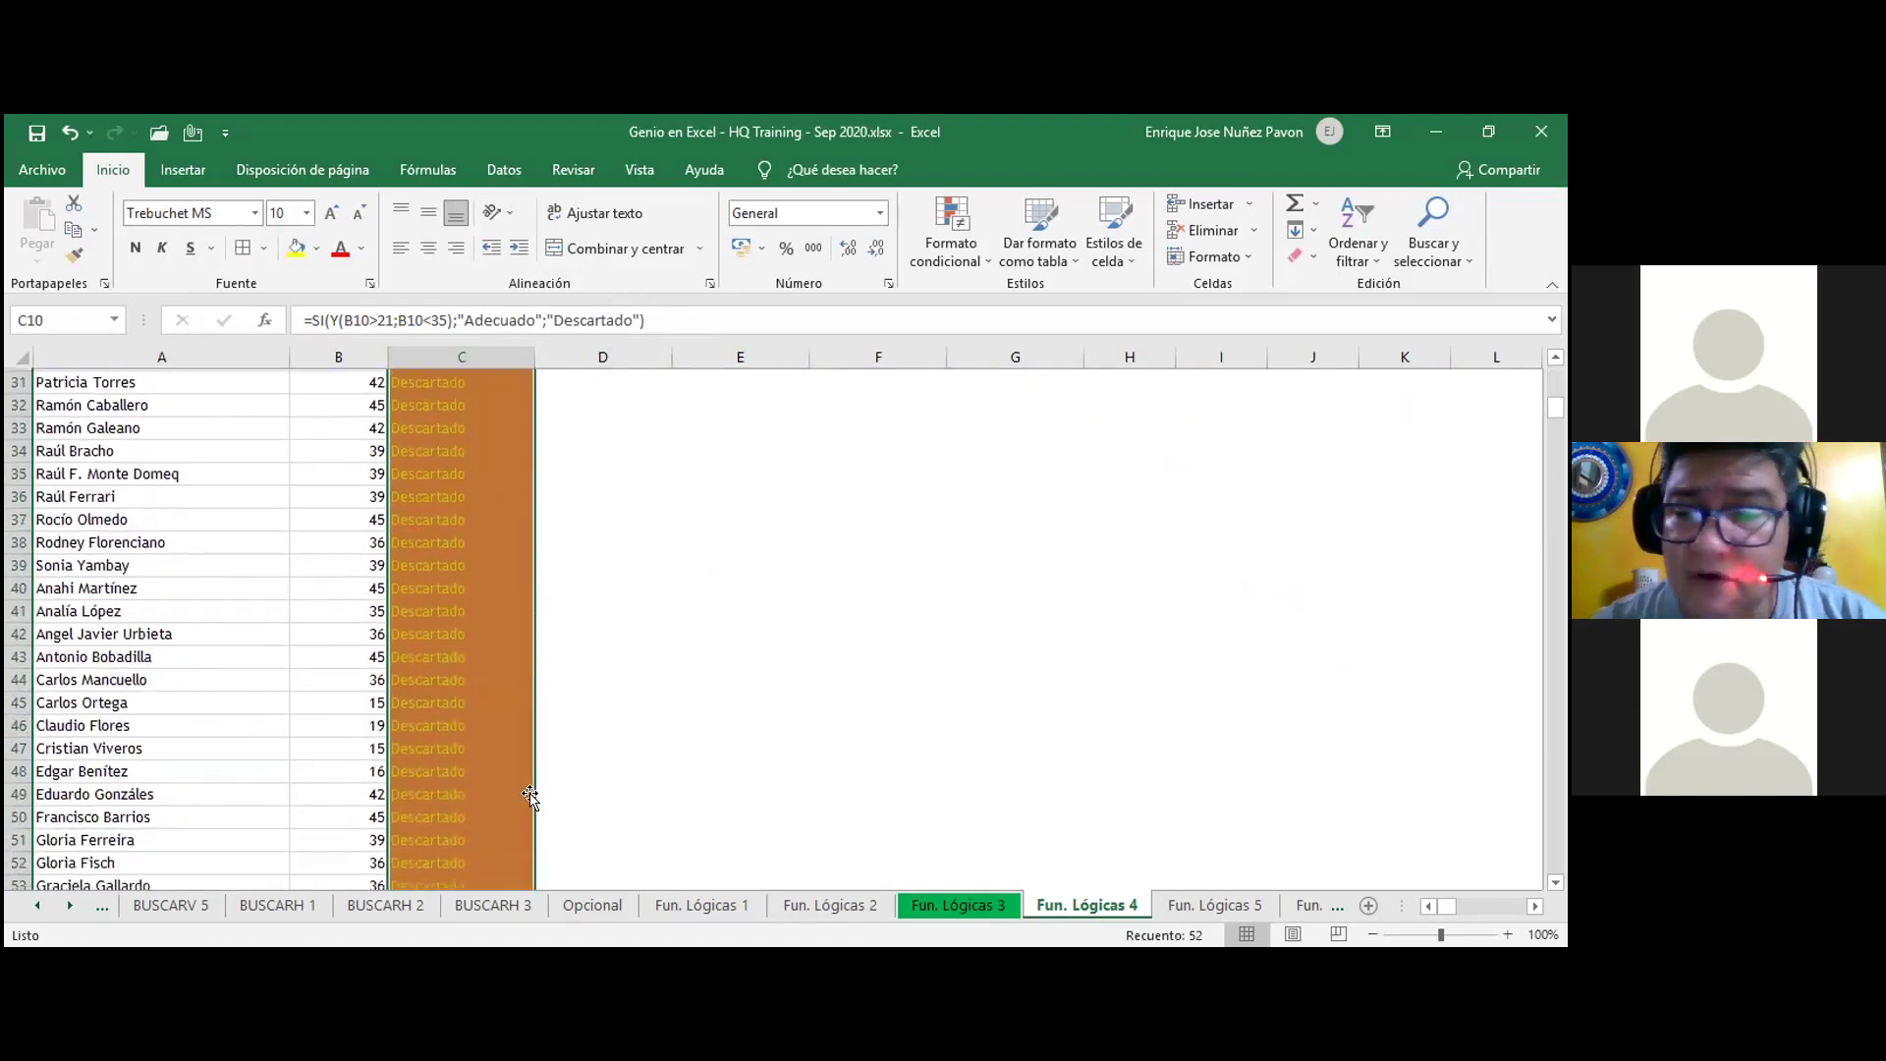
{"action": "scroll", "coordinate": [531, 794], "scroll_direction": "up", "scroll_amount": 12}
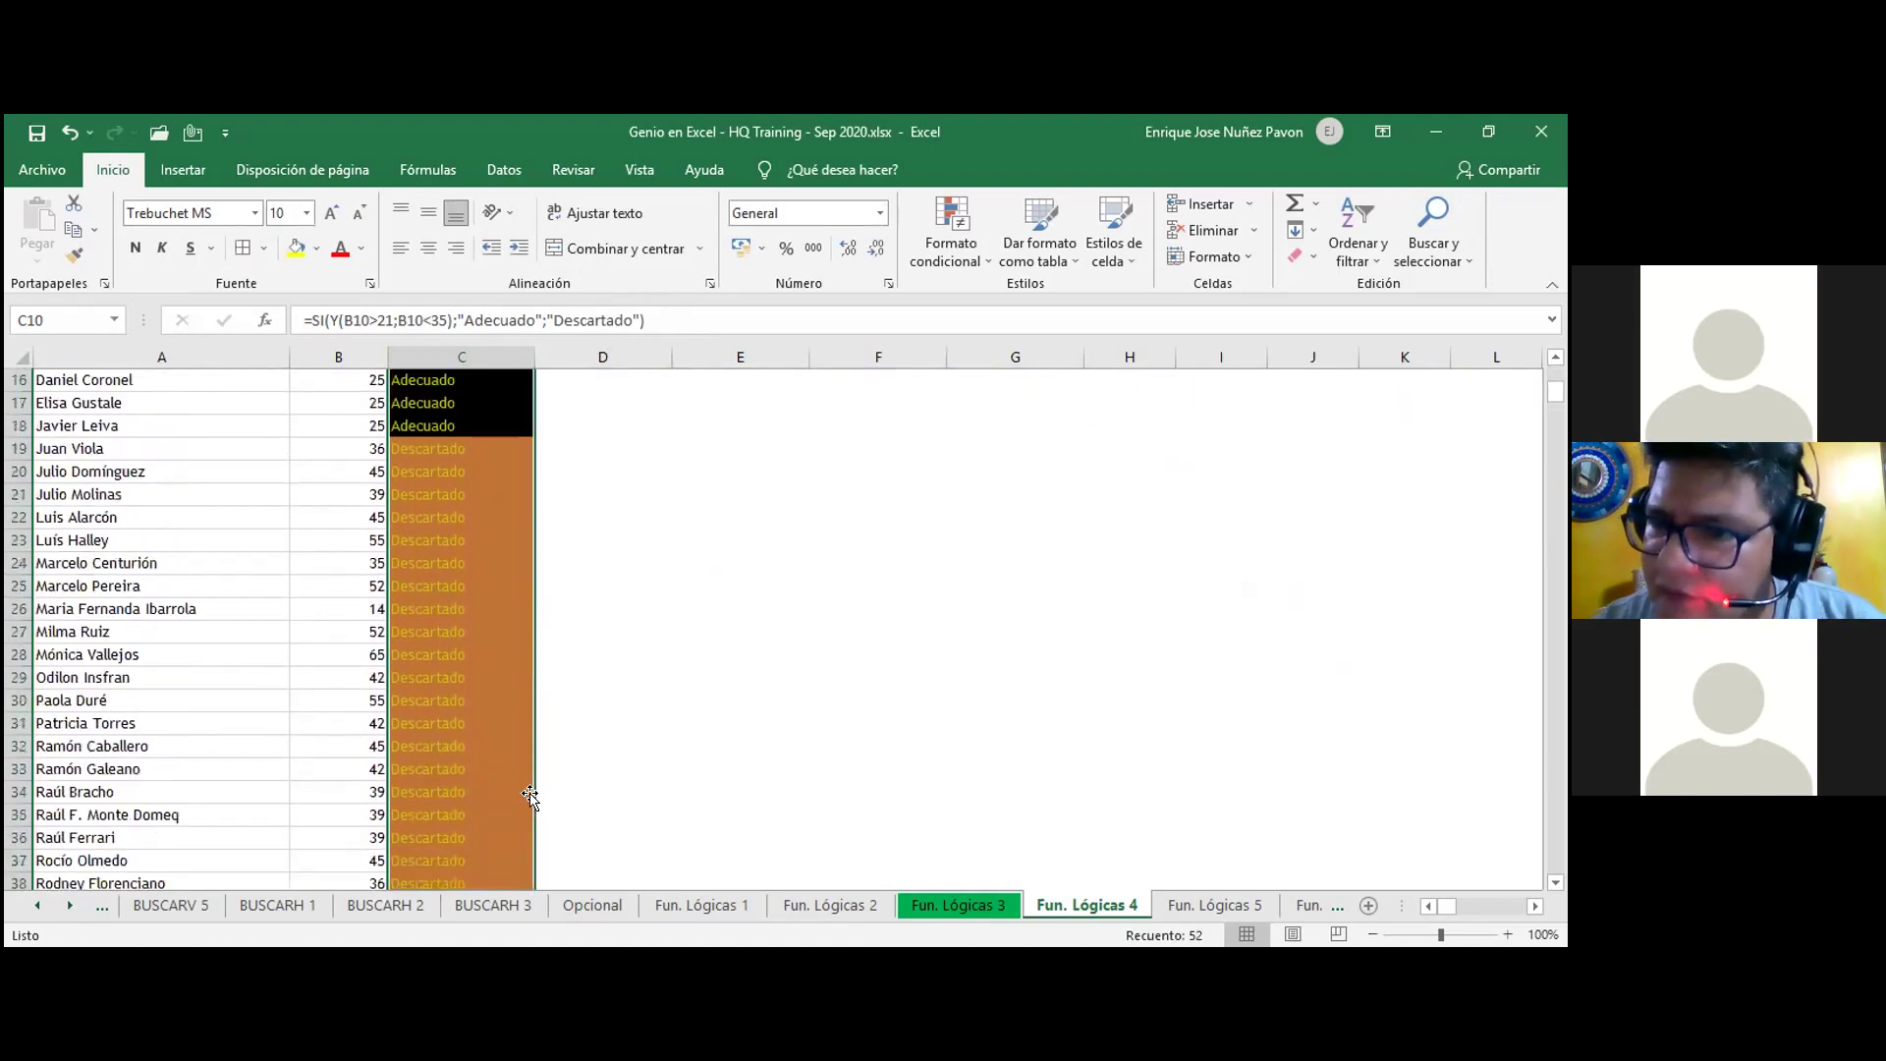
{"action": "scroll", "coordinate": [547, 641], "scroll_direction": "up", "scroll_amount": 2}
{"action": "left_click", "coordinate": [560, 643]}
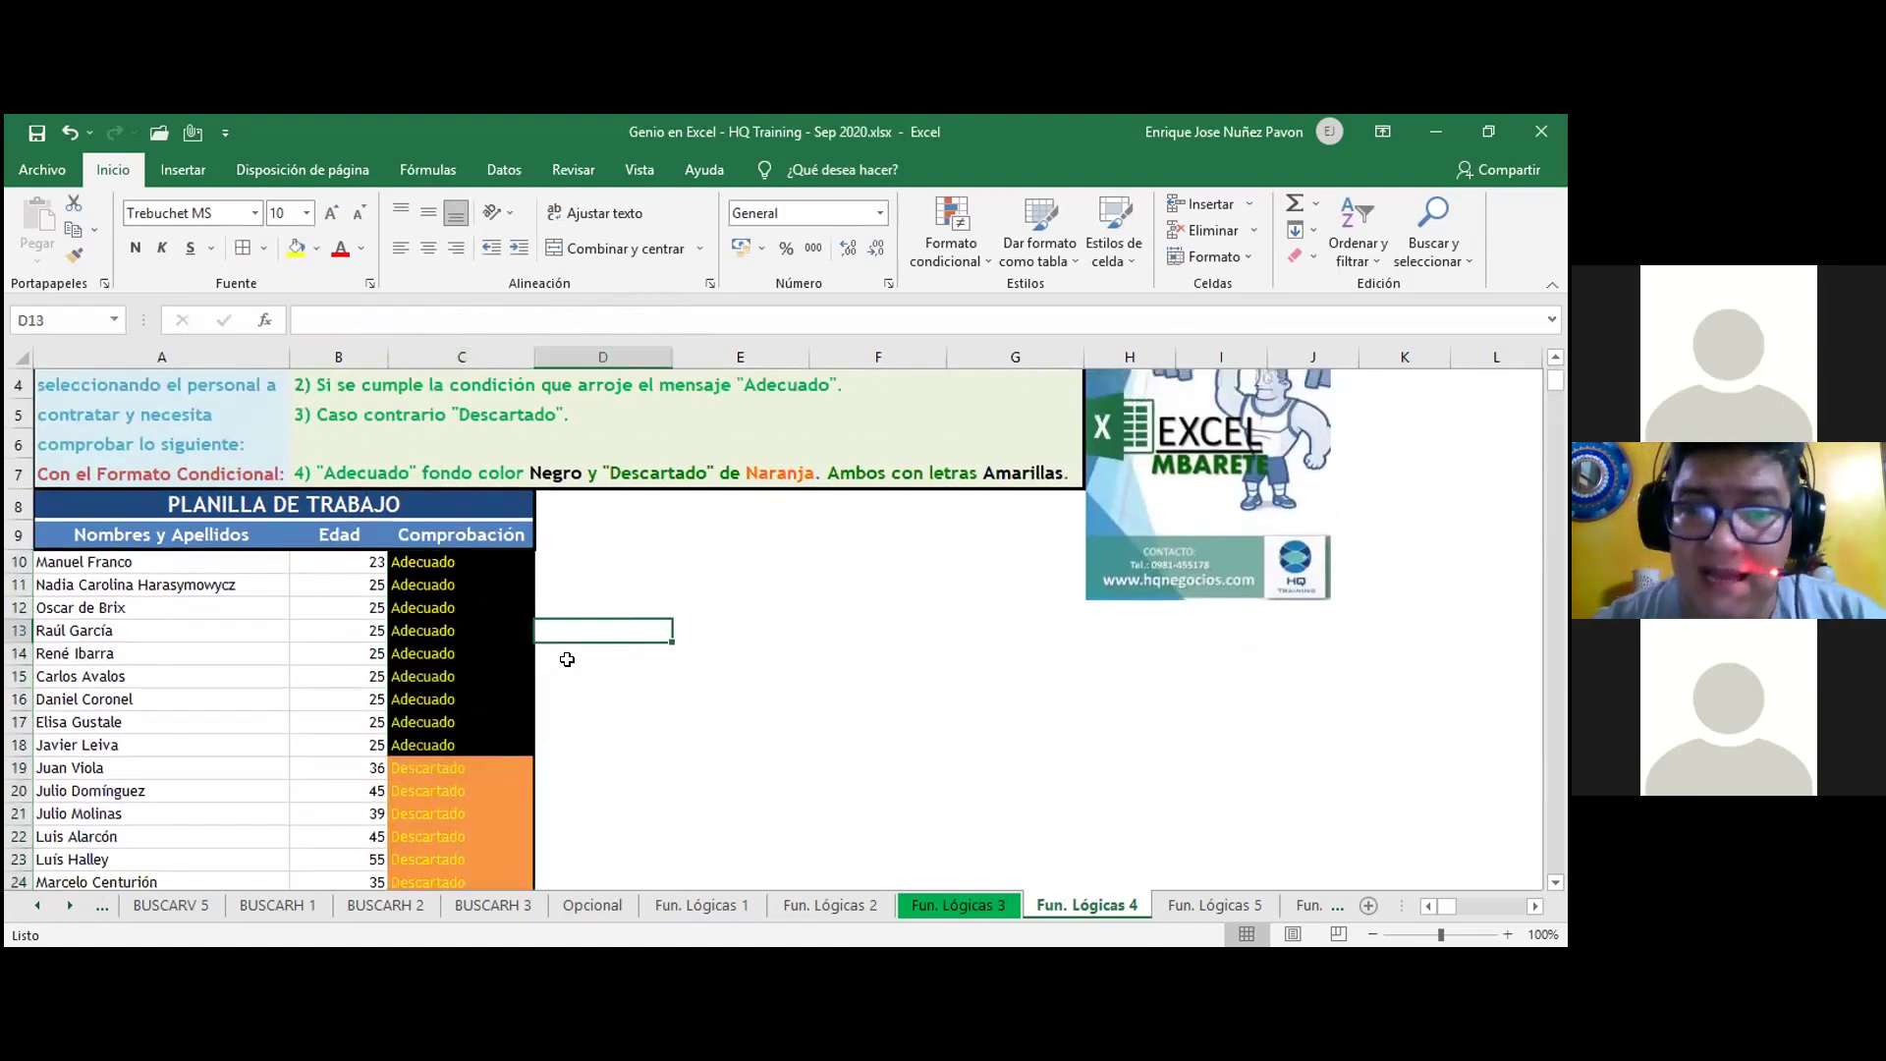
- Highlight instructions 2 and 3 in cells B4 and B5 with a yellow fill
{"action": "scroll", "coordinate": [565, 657], "scroll_direction": "up", "scroll_amount": 1}
{"action": "scroll", "coordinate": [565, 657], "scroll_direction": "up", "scroll_amount": 1}
{"action": "left_click", "coordinate": [324, 479]}
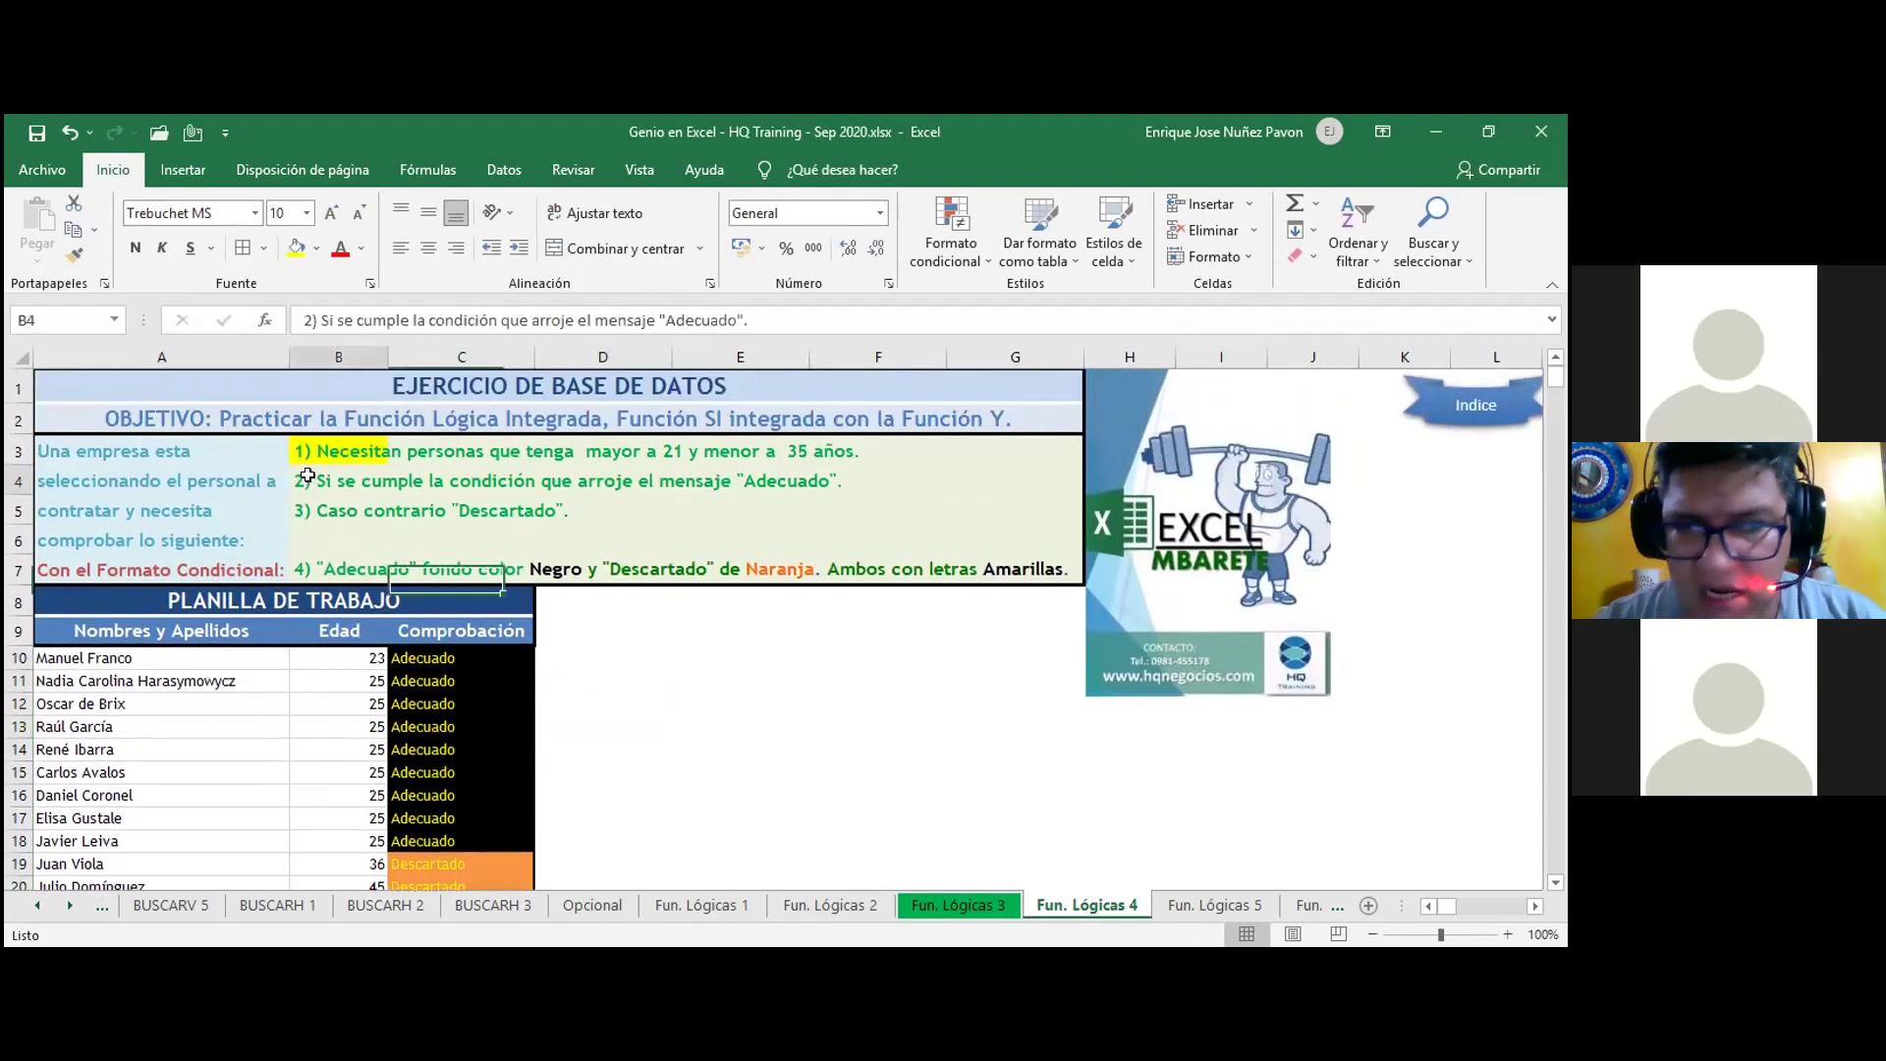
{"action": "left_click", "coordinate": [306, 501]}
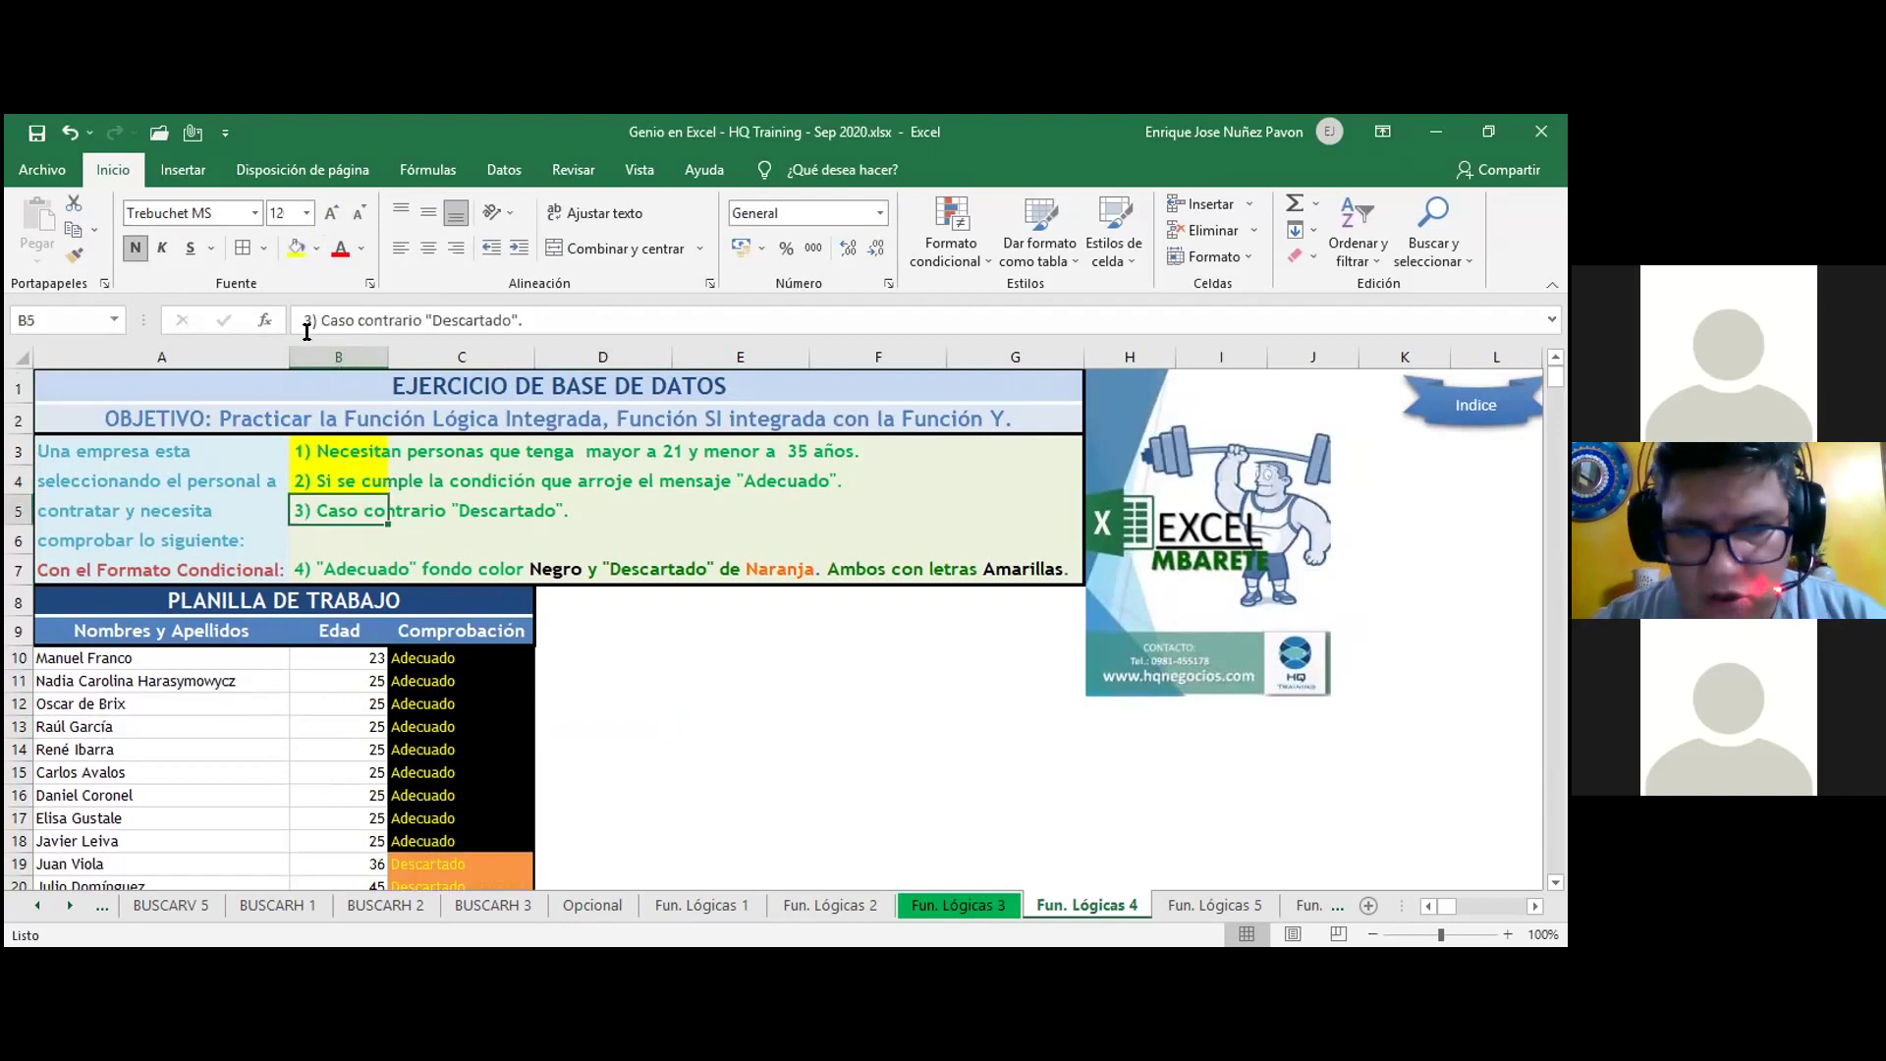
- Inspect the formulas in the first two Comprobación cells, C10 and C11
{"action": "scroll", "coordinate": [445, 805], "scroll_direction": "down", "scroll_amount": 1}
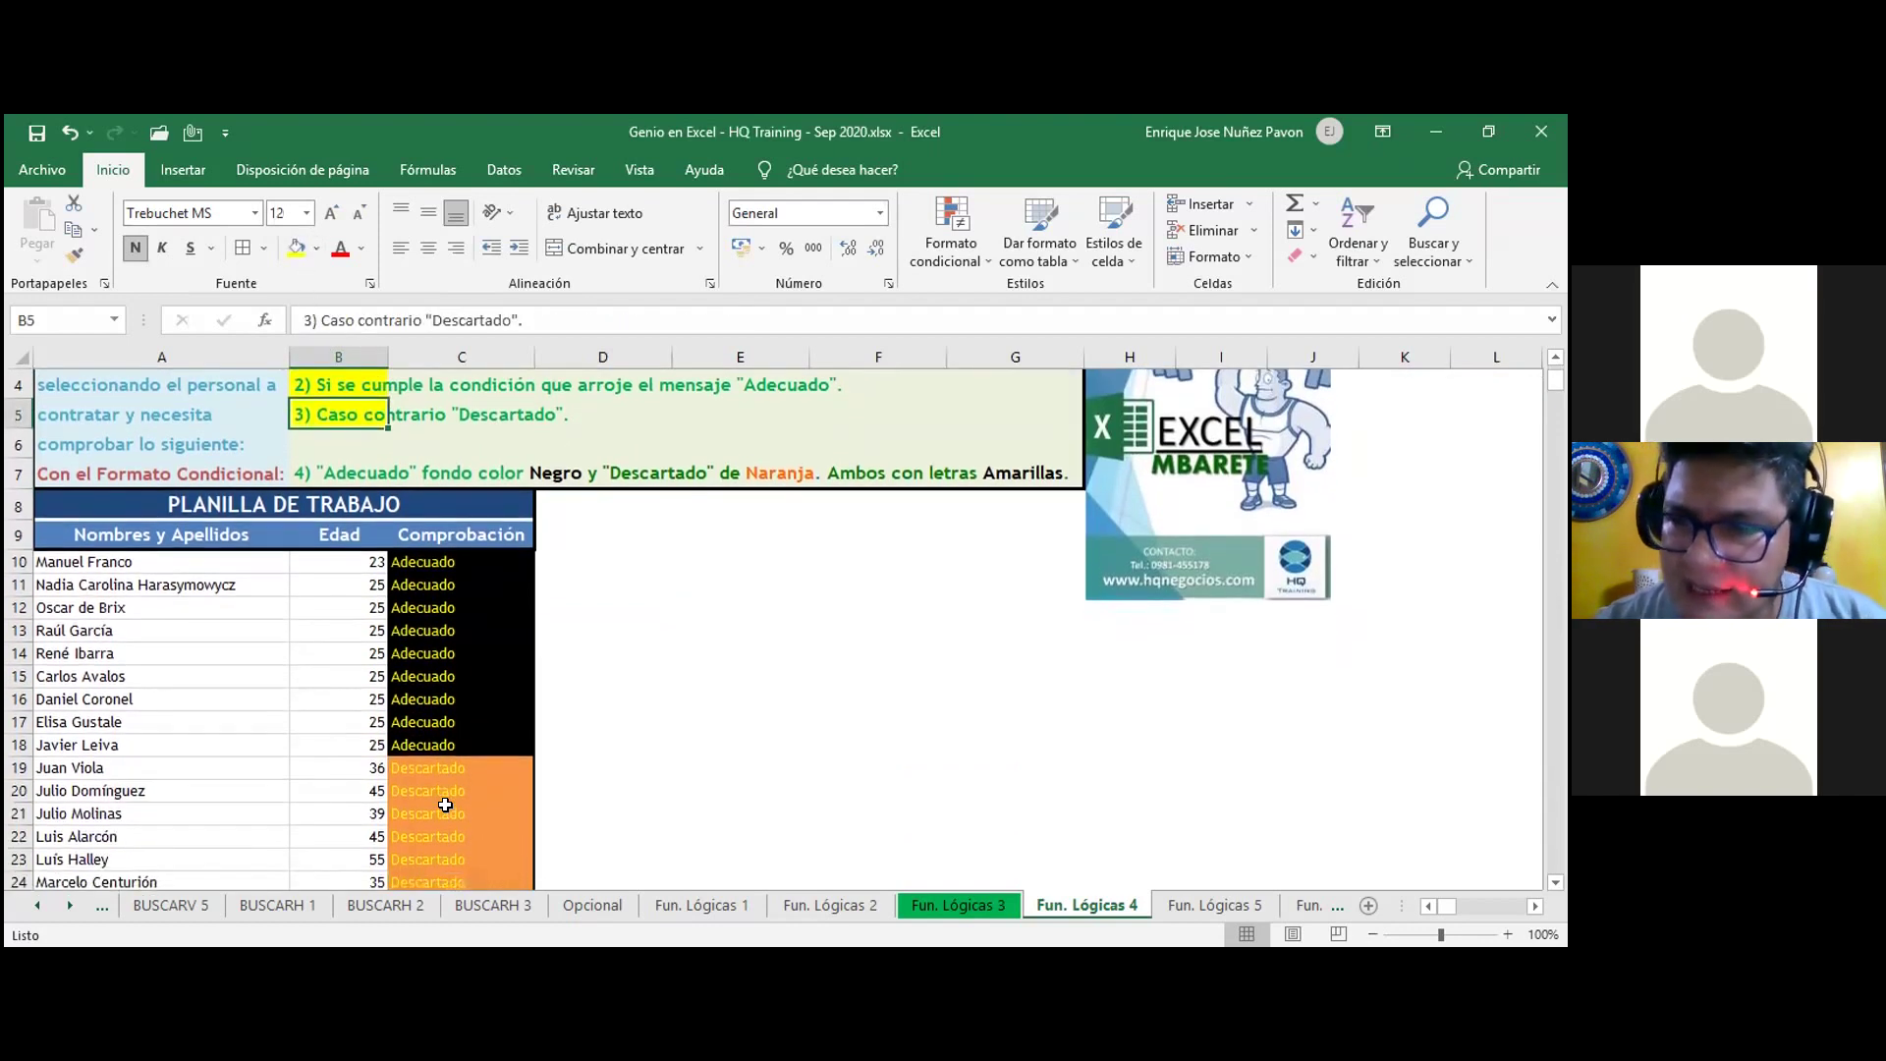
{"action": "left_click", "coordinate": [446, 563]}
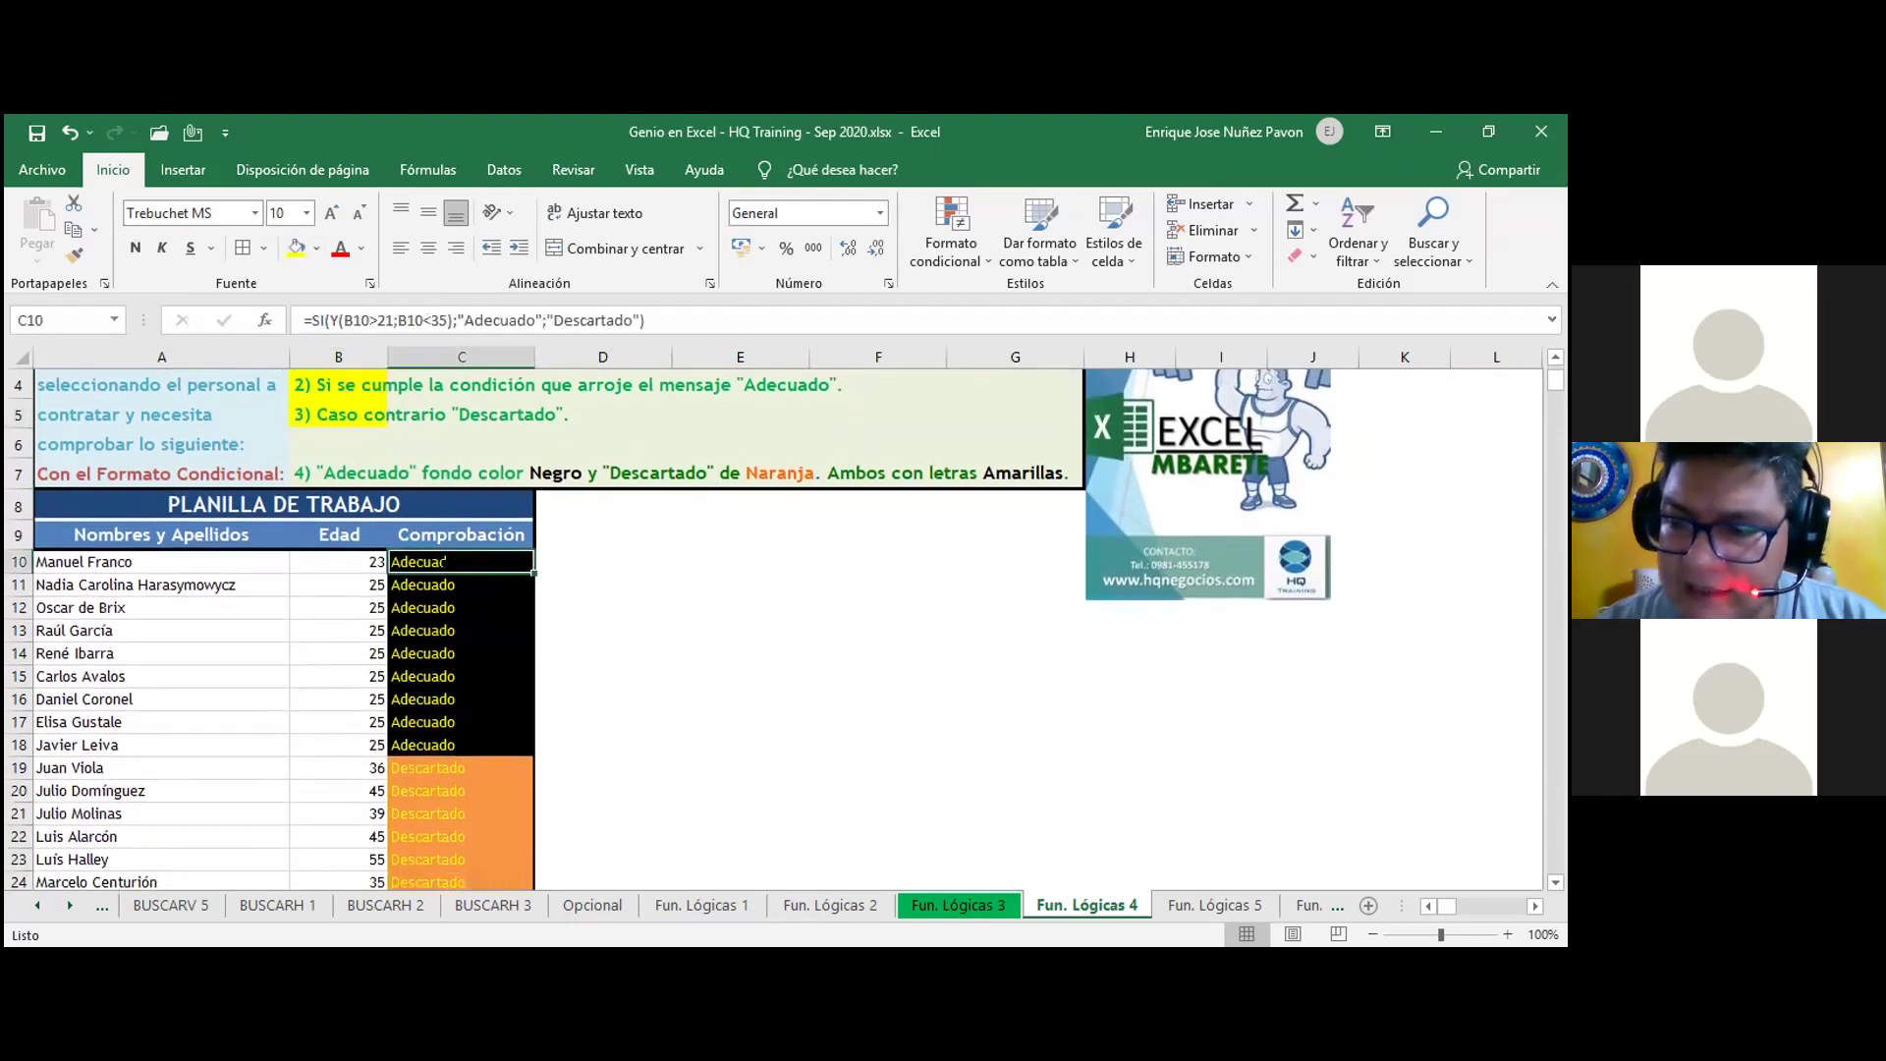
{"action": "left_click", "coordinate": [447, 587]}
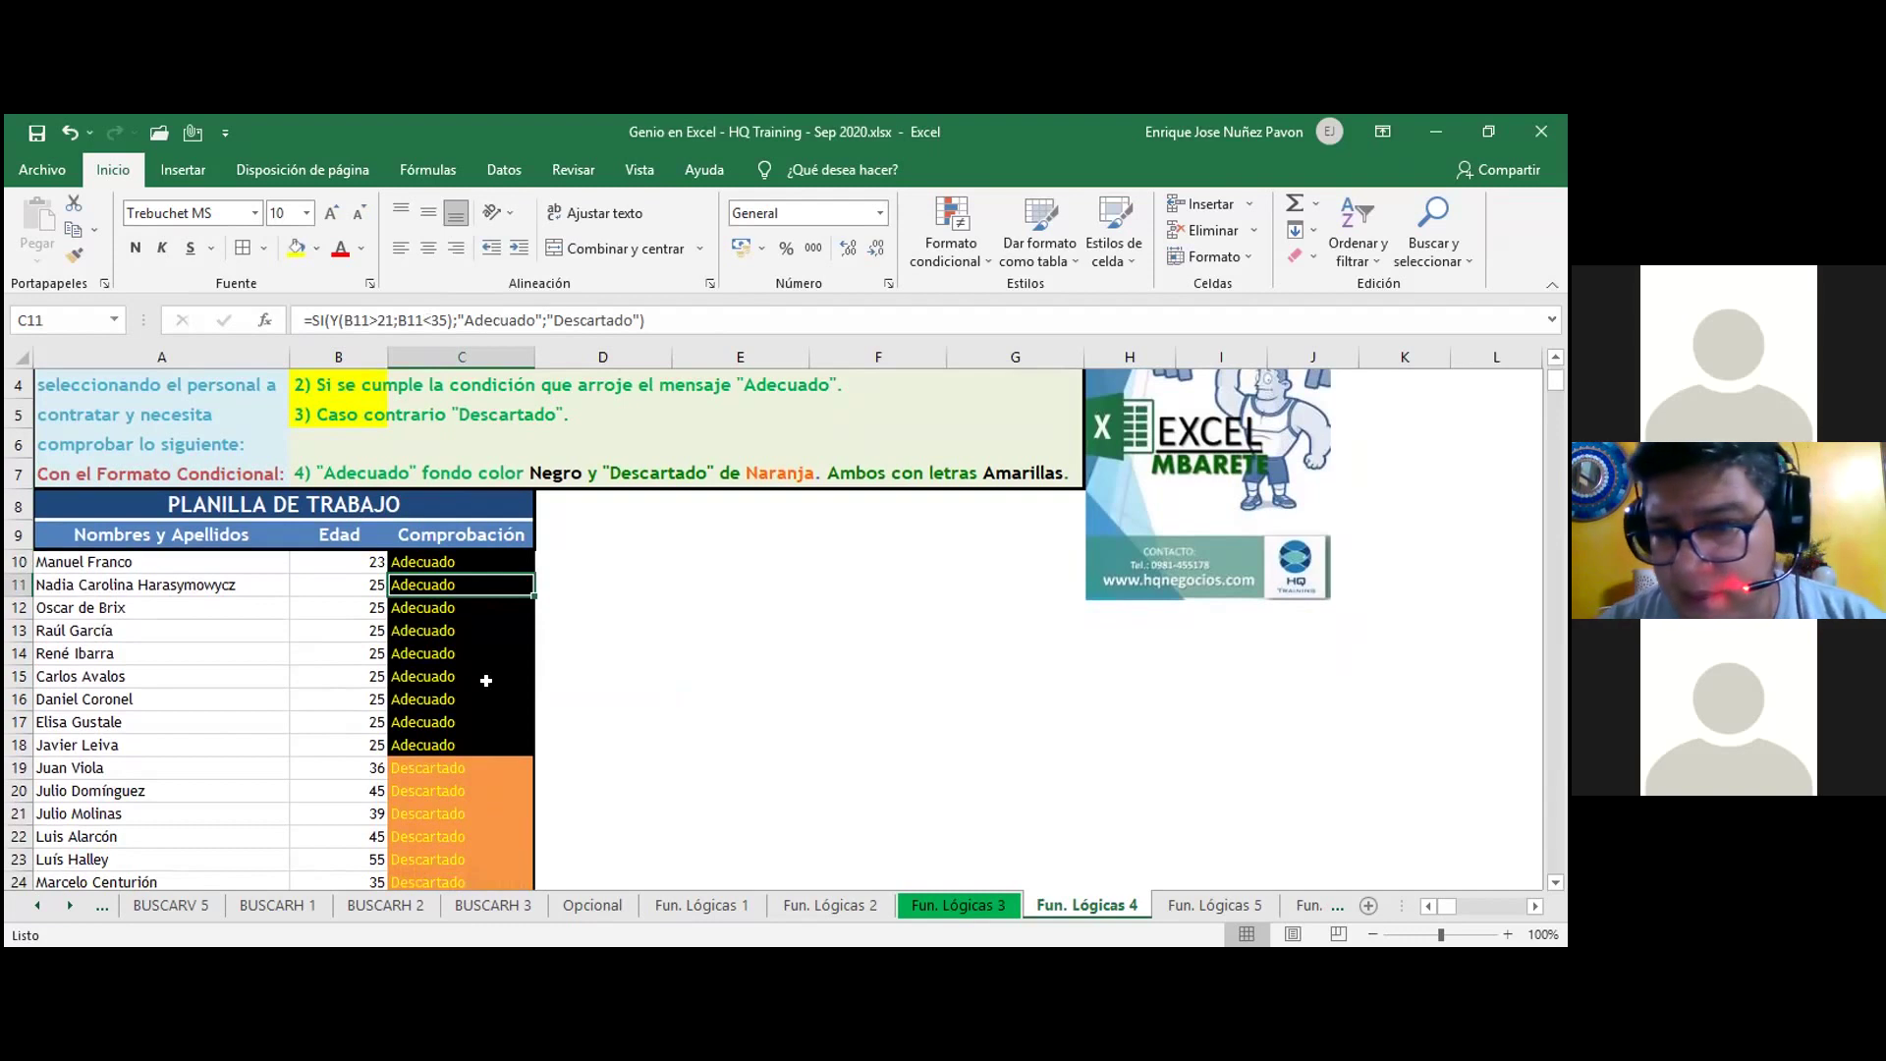
{"action": "left_click", "coordinate": [468, 561]}
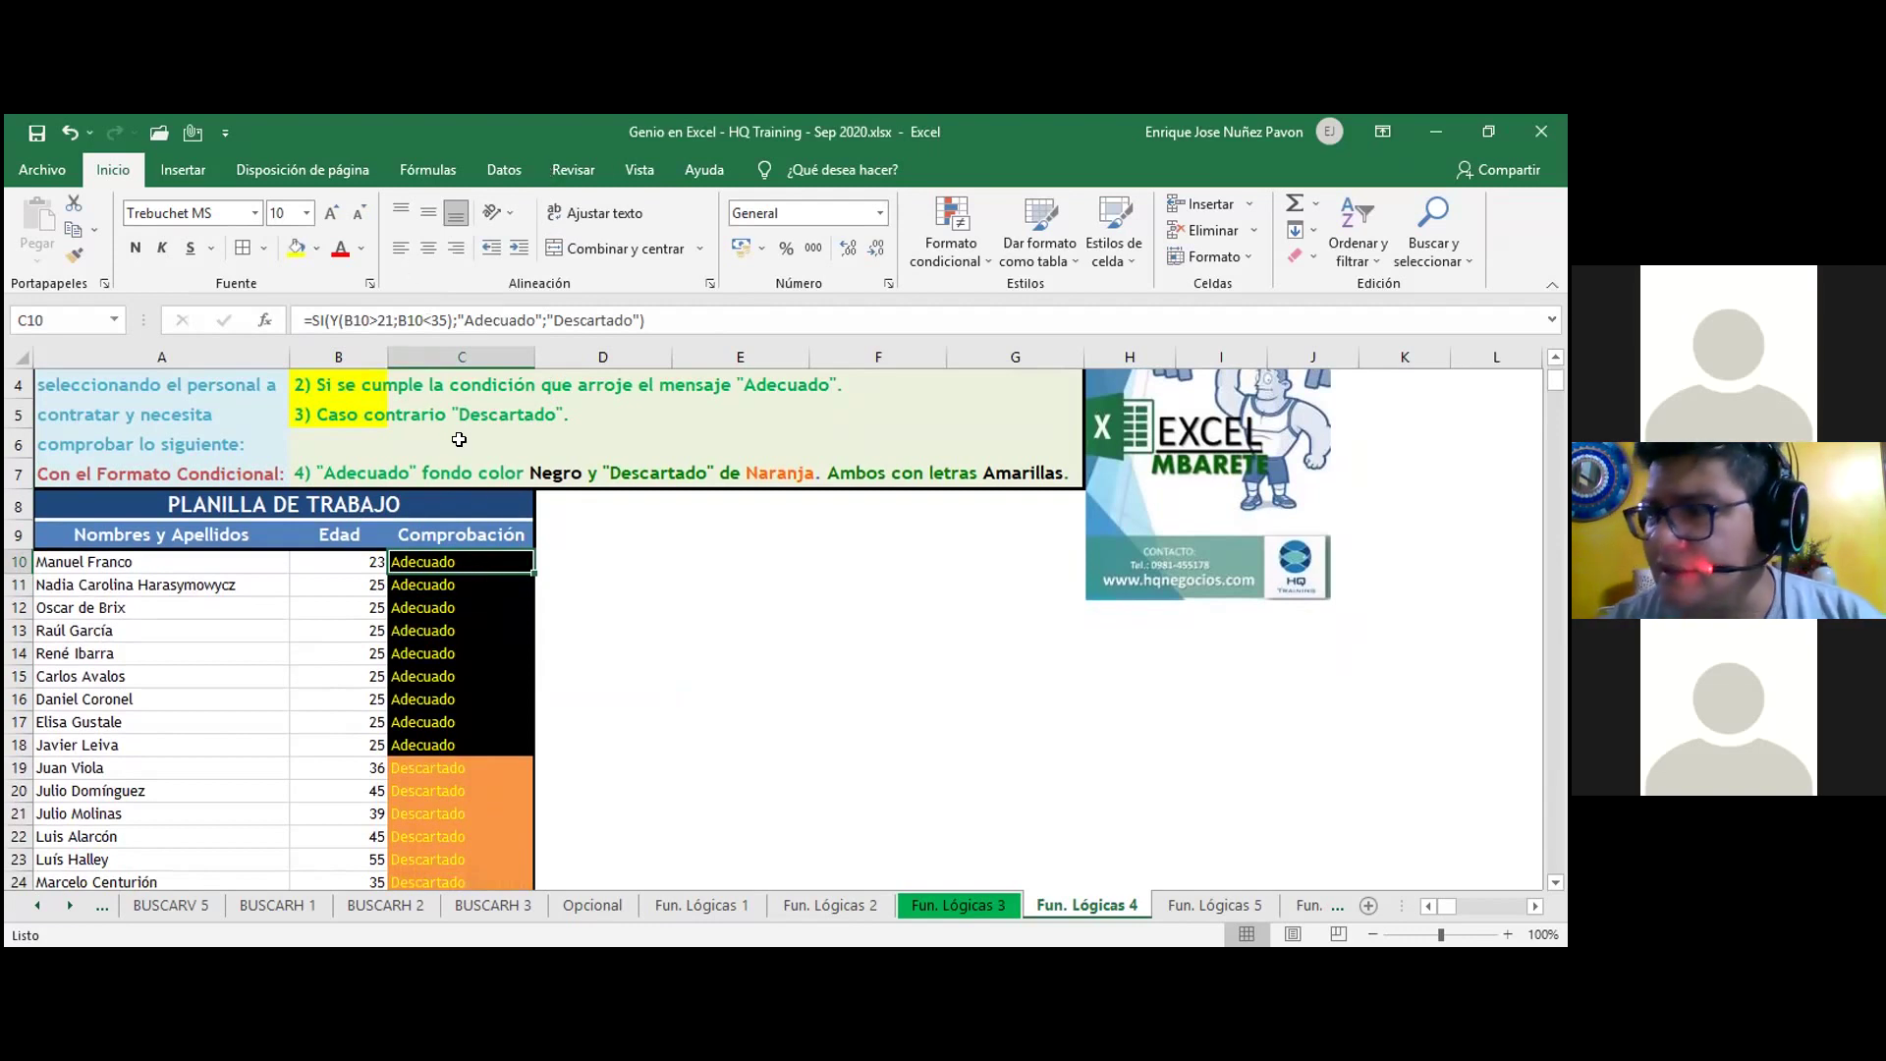
- Highlight instruction 4 on conditional formatting in cell B7 with a yellow fill
{"action": "scroll", "coordinate": [773, 627], "scroll_direction": "up", "scroll_amount": 1}
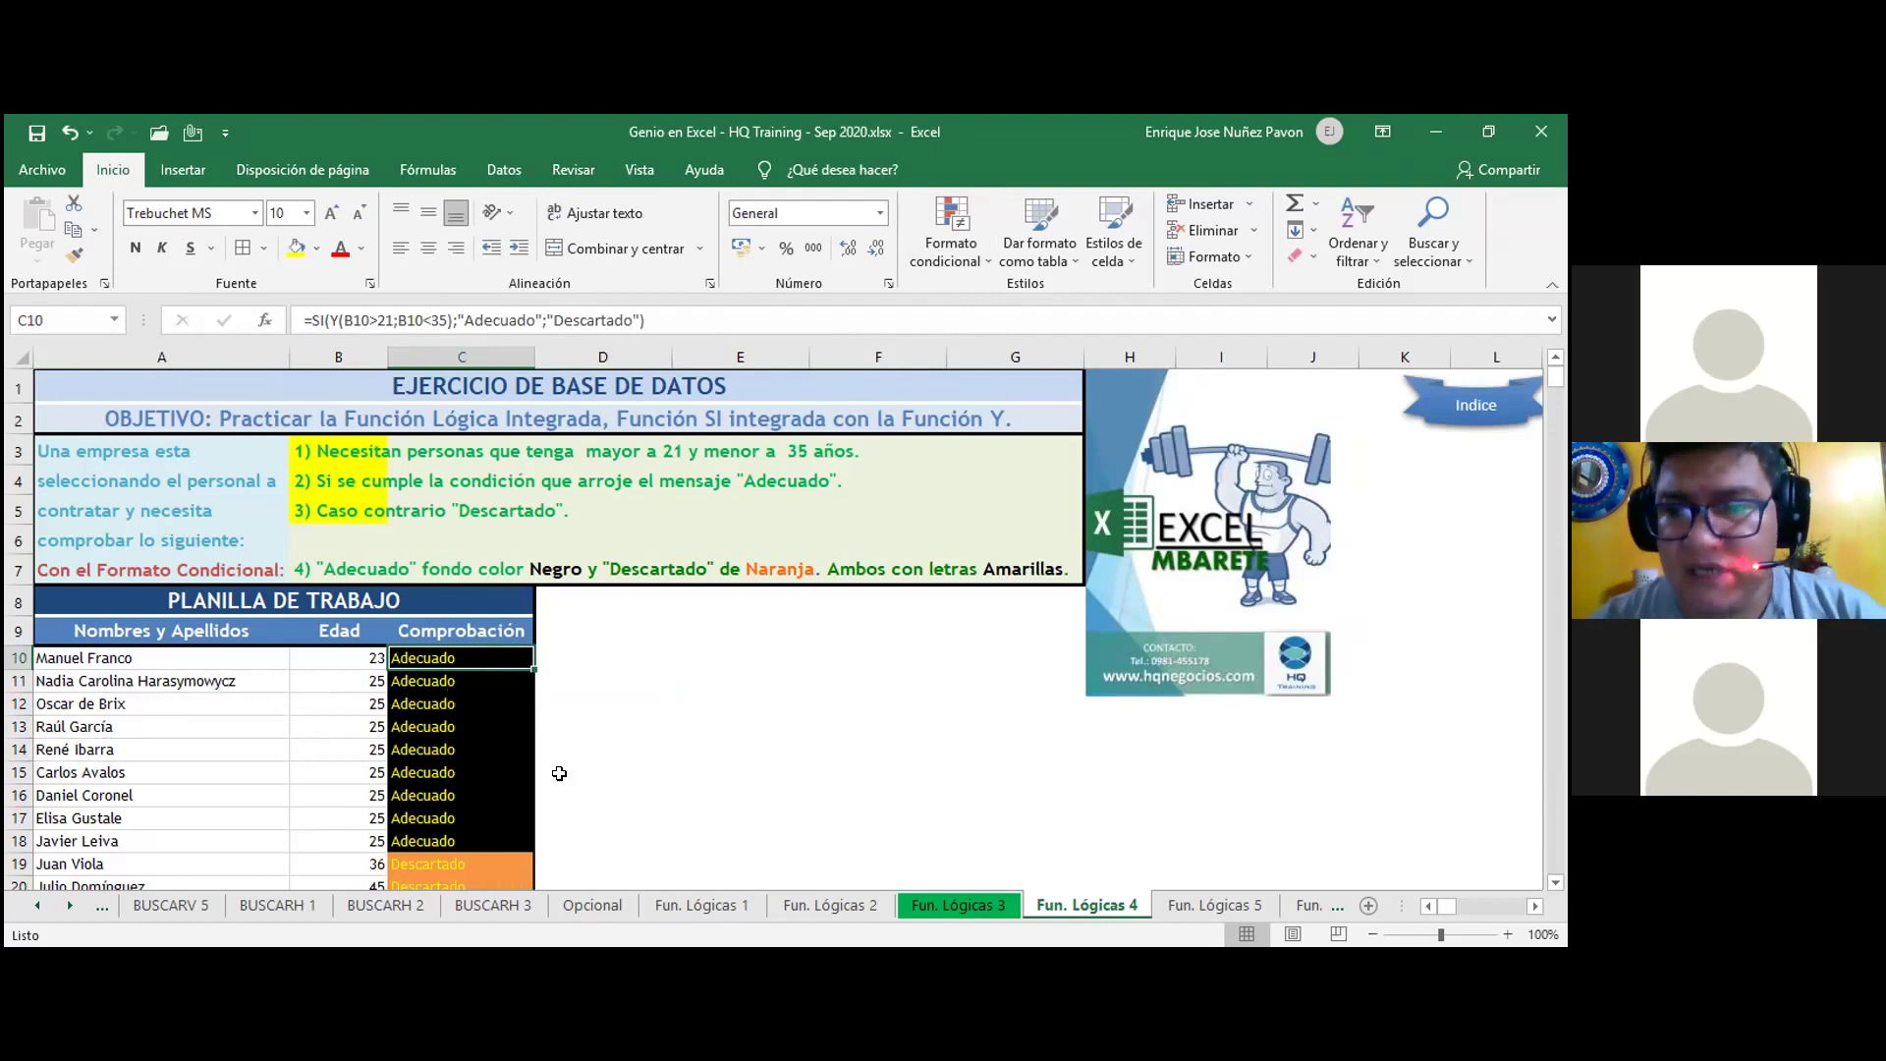
{"action": "left_click", "coordinate": [329, 570]}
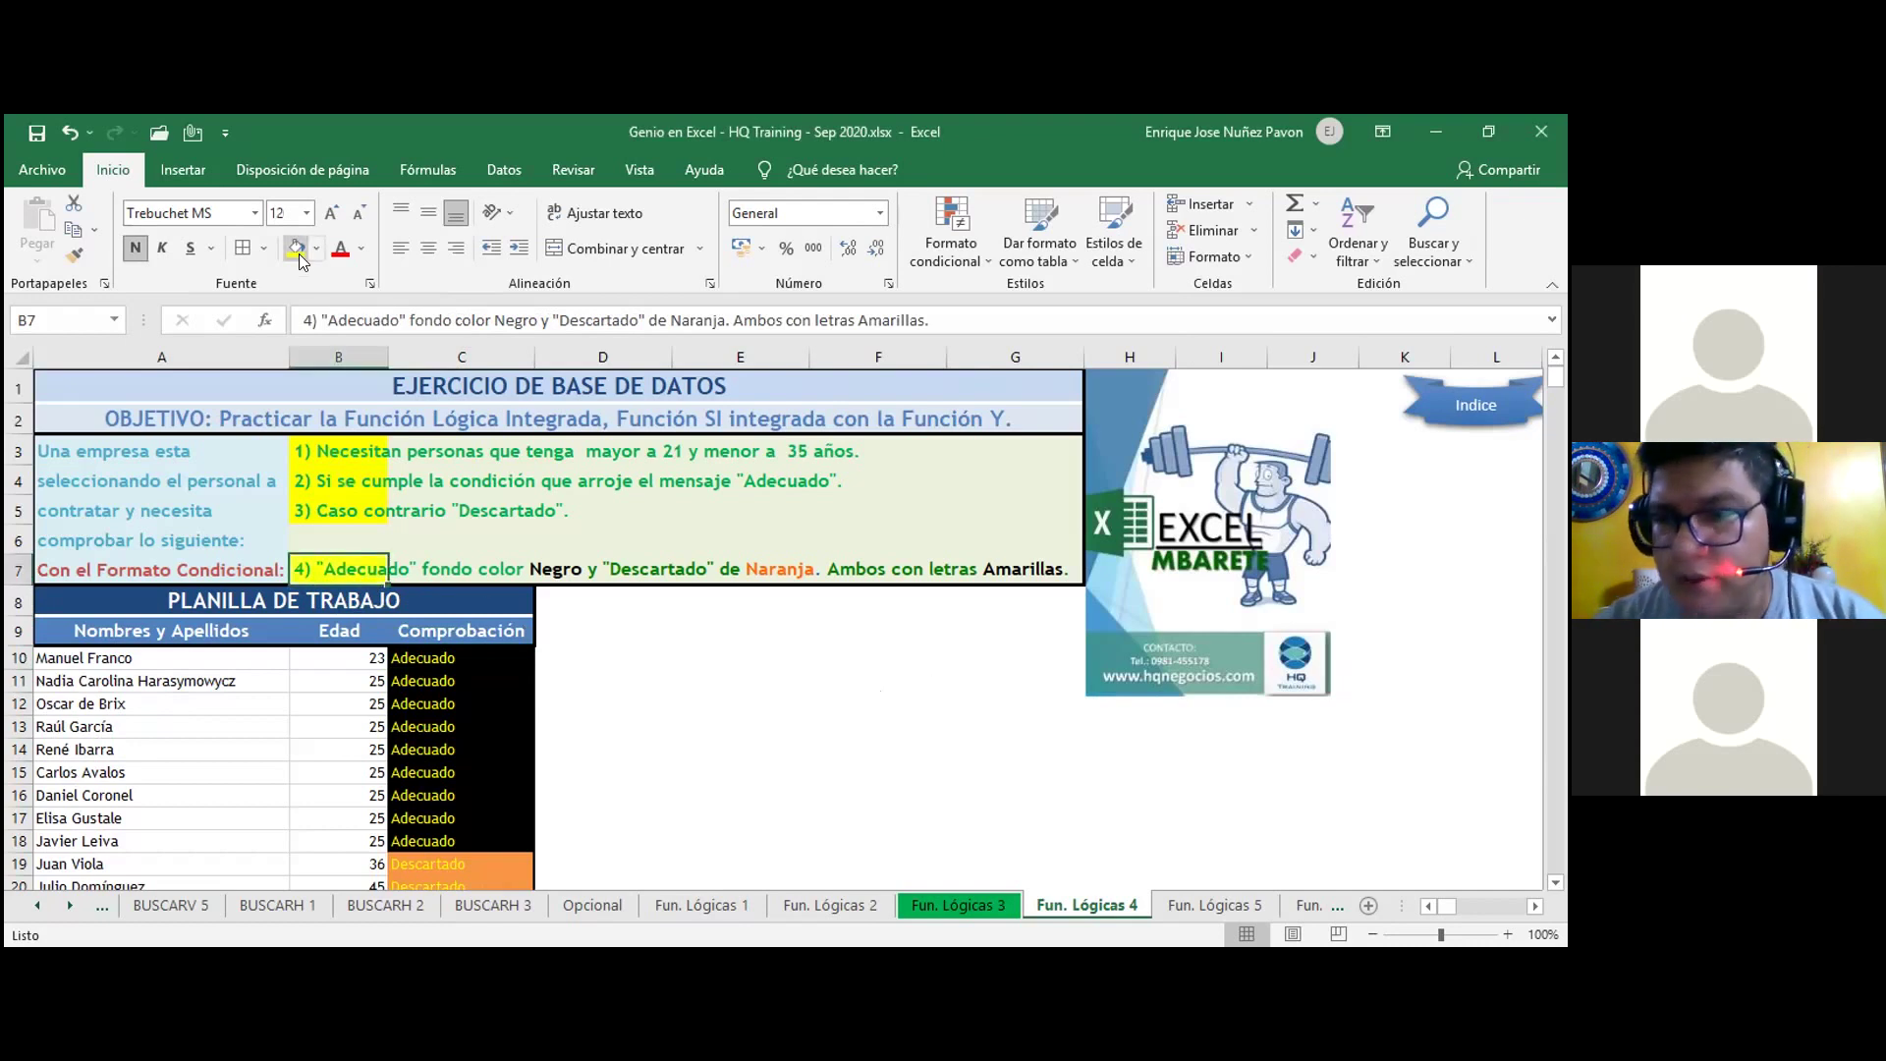
{"action": "left_click", "coordinate": [557, 706]}
{"action": "left_click", "coordinate": [461, 651]}
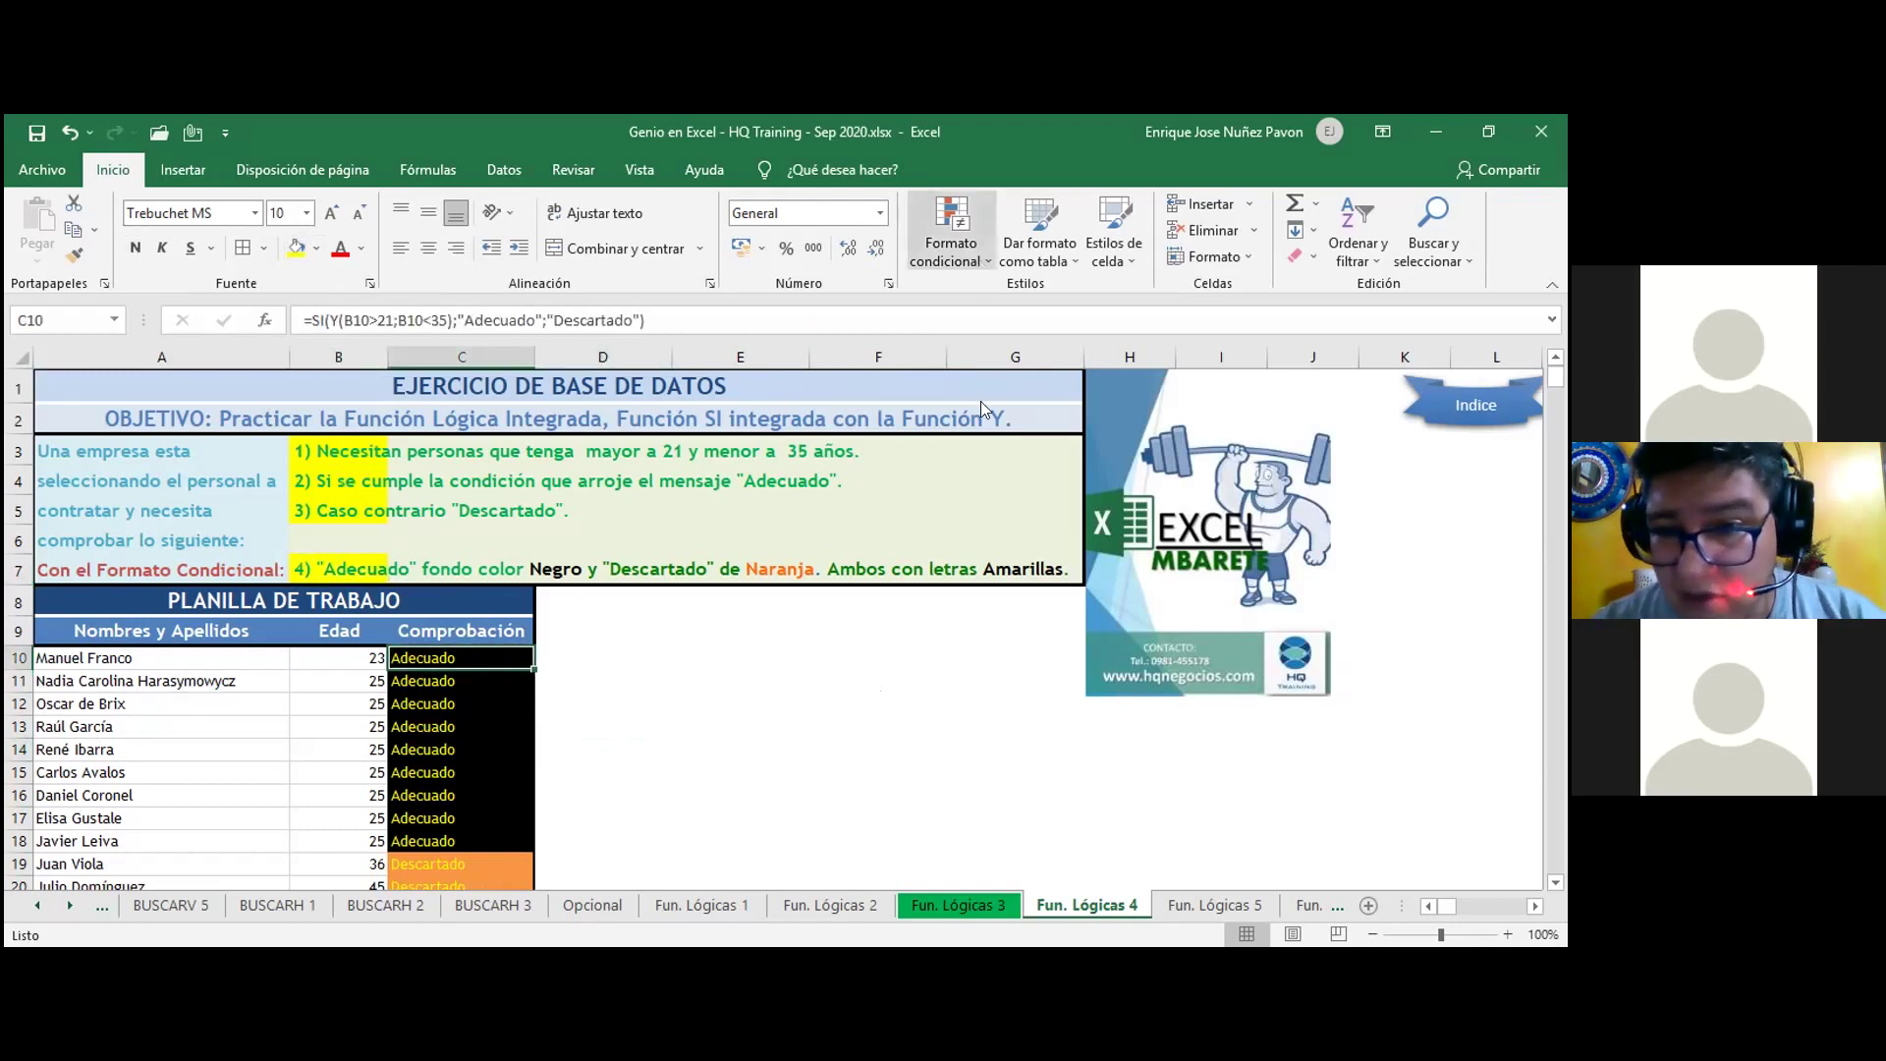
{"action": "left_click", "coordinate": [951, 236]}
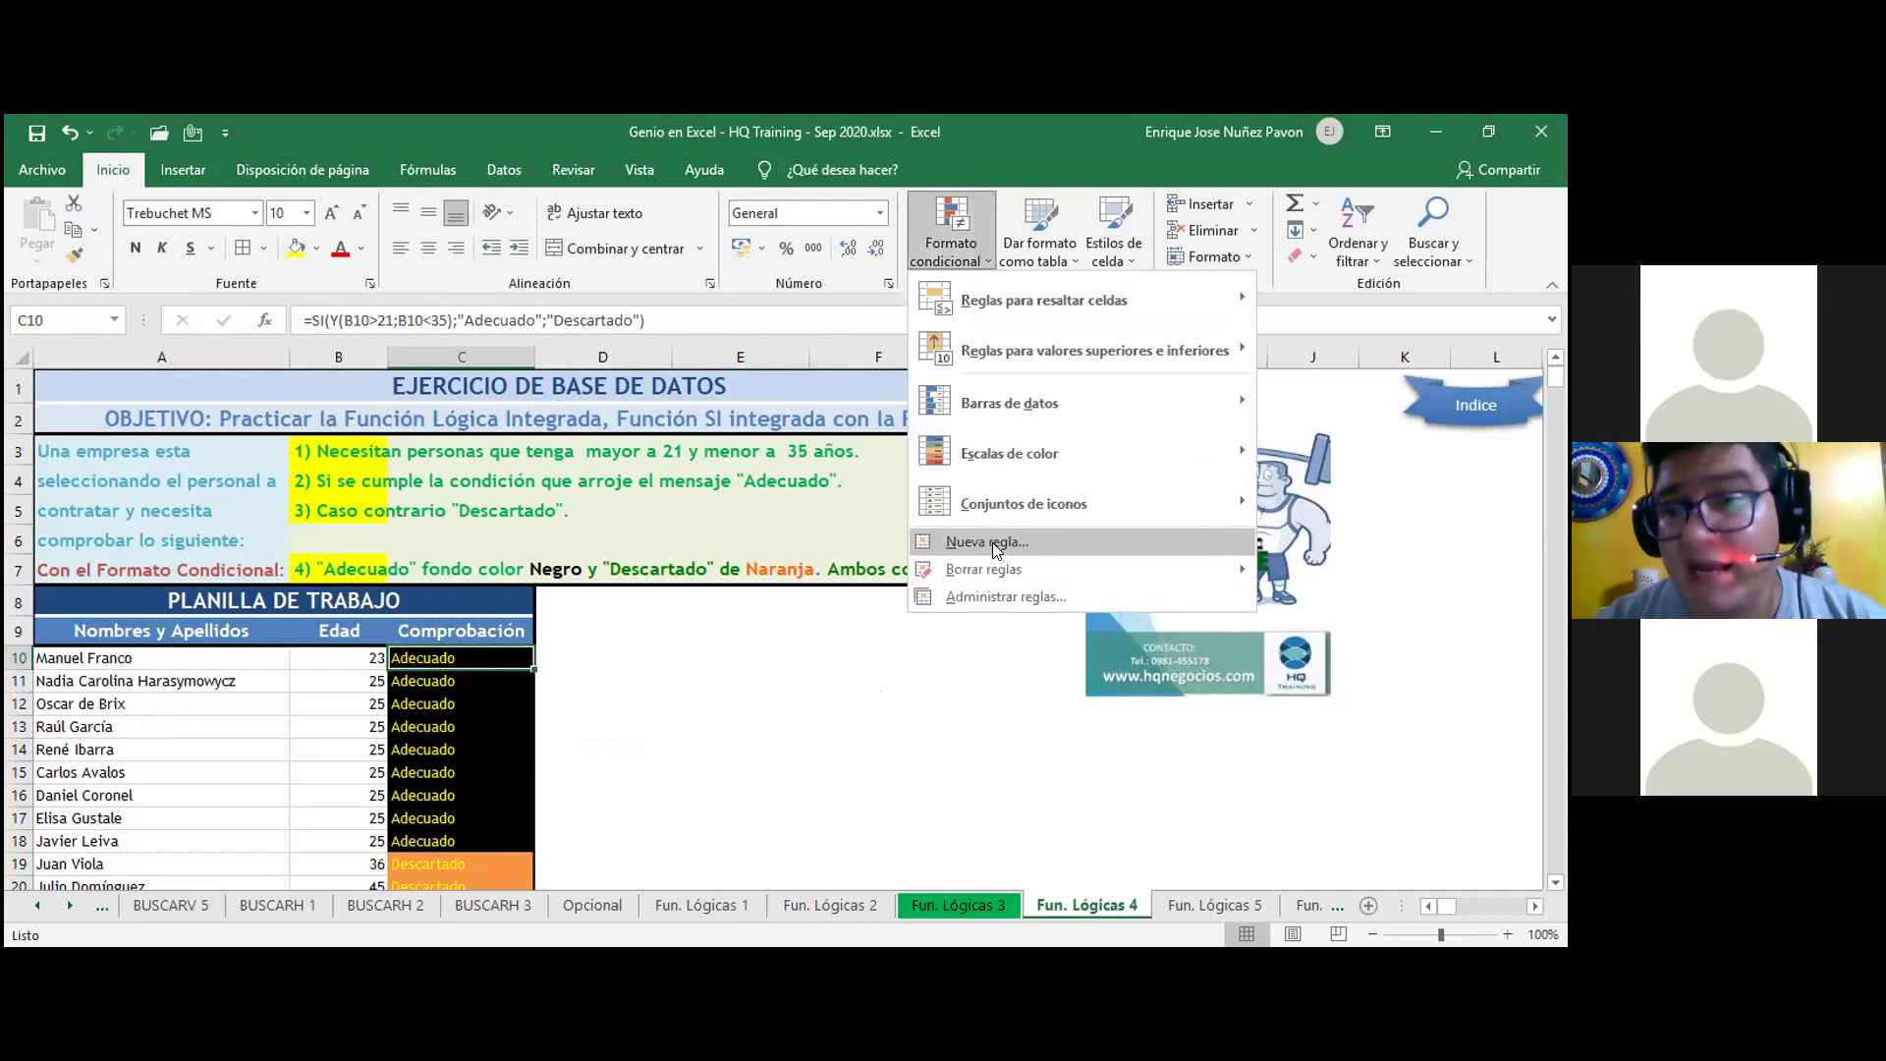
{"action": "left_click", "coordinate": [990, 543]}
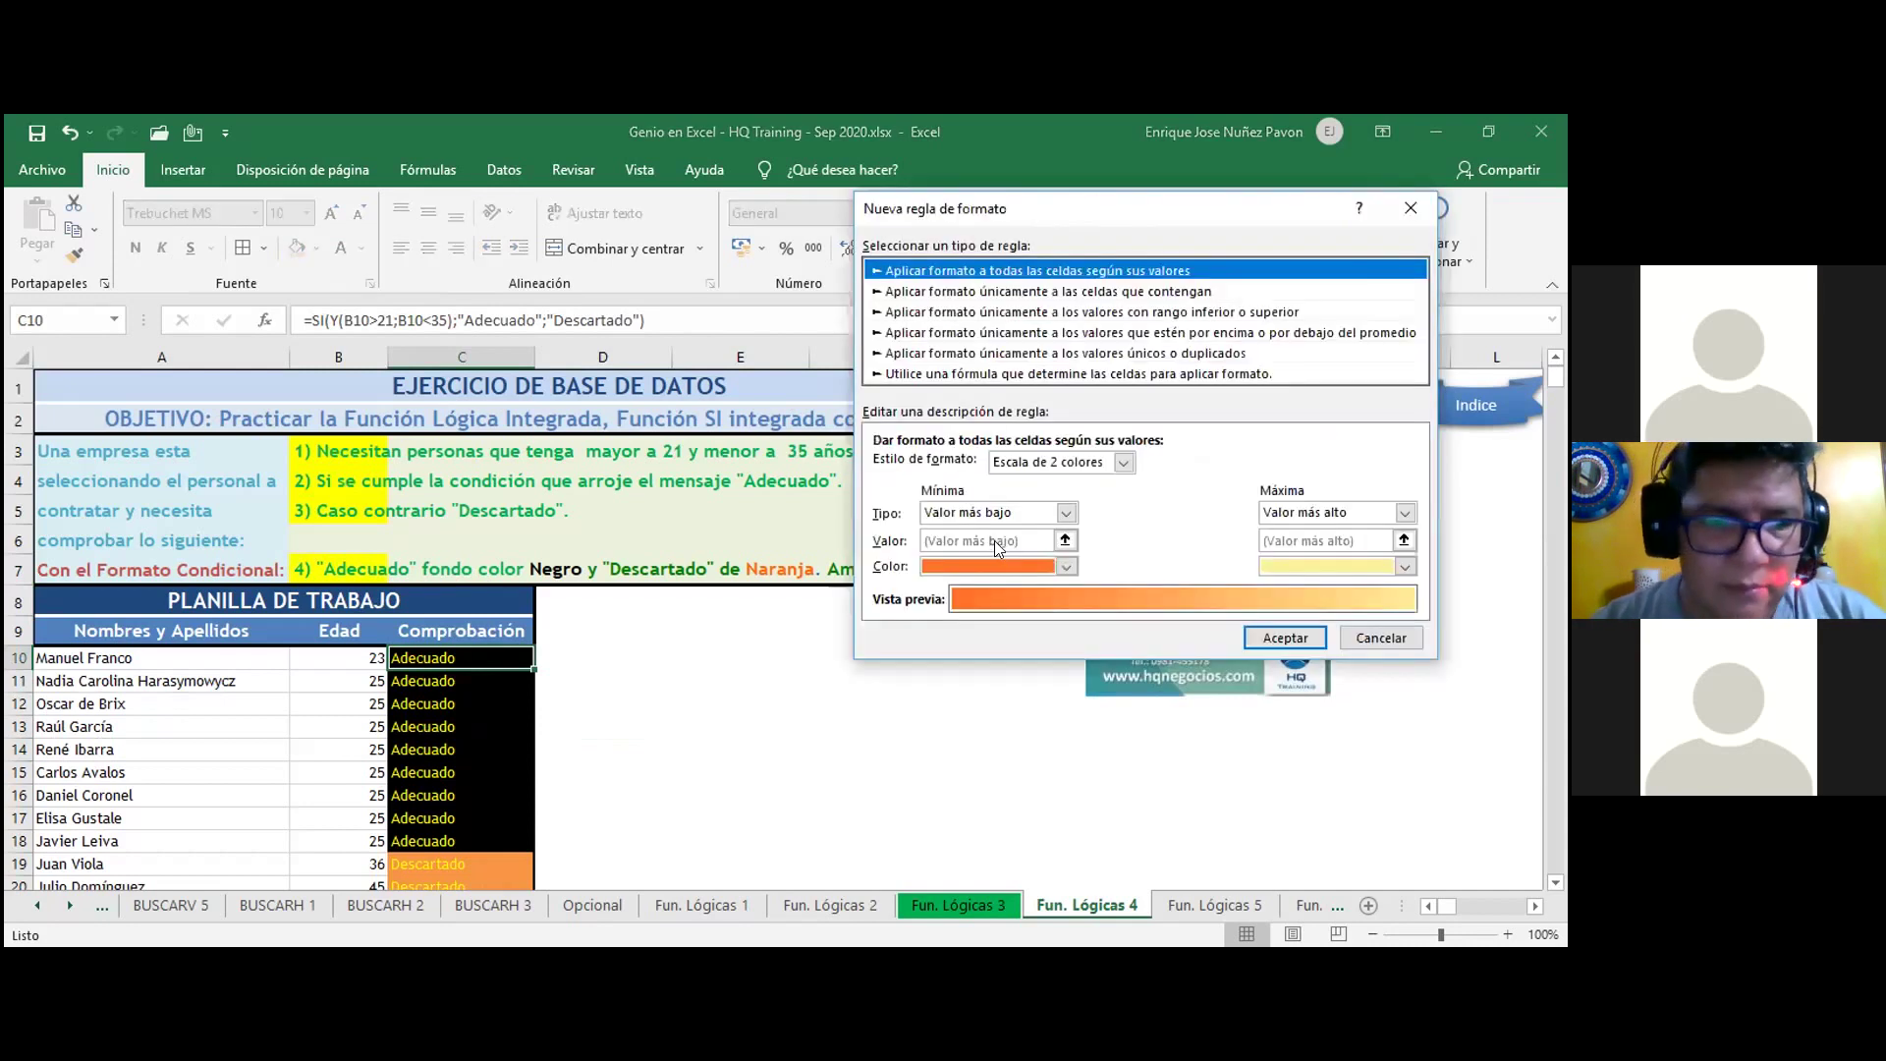
{"action": "left_click", "coordinate": [1015, 293]}
{"action": "left_click", "coordinate": [1178, 468]}
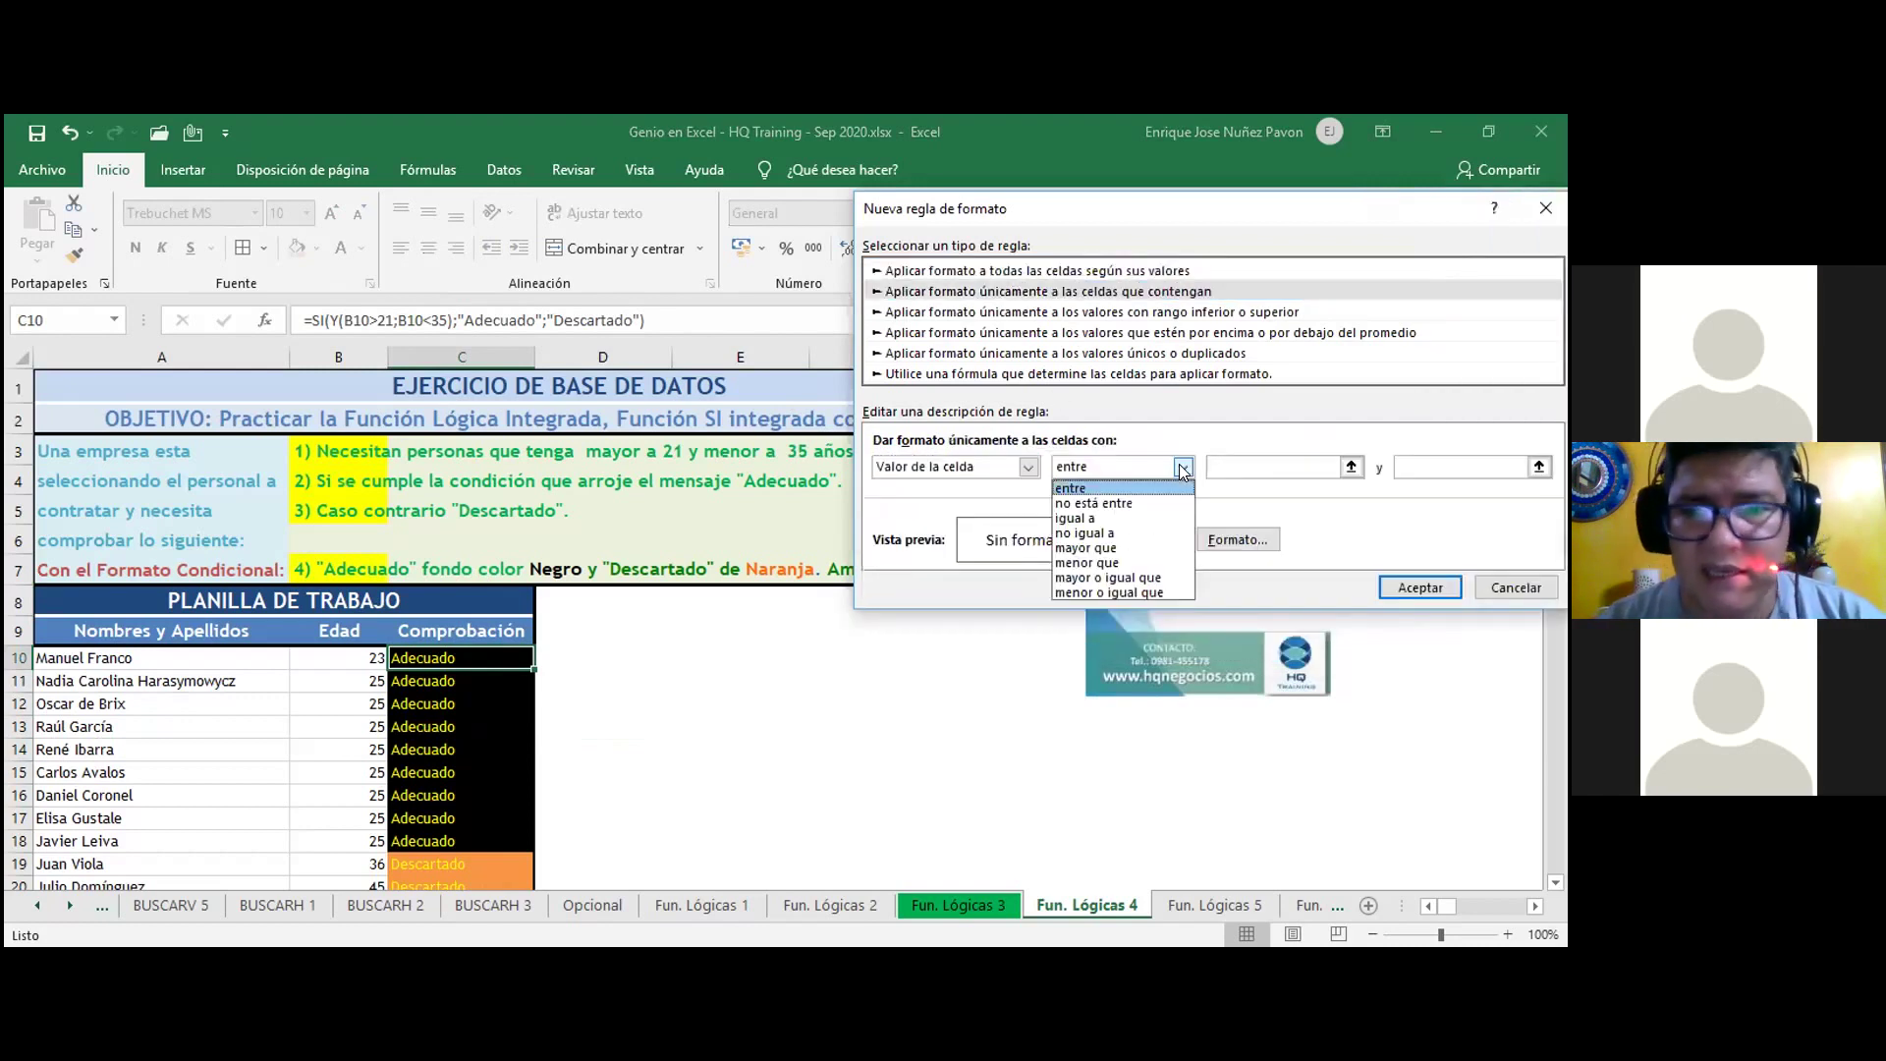
{"action": "left_click", "coordinate": [1493, 584]}
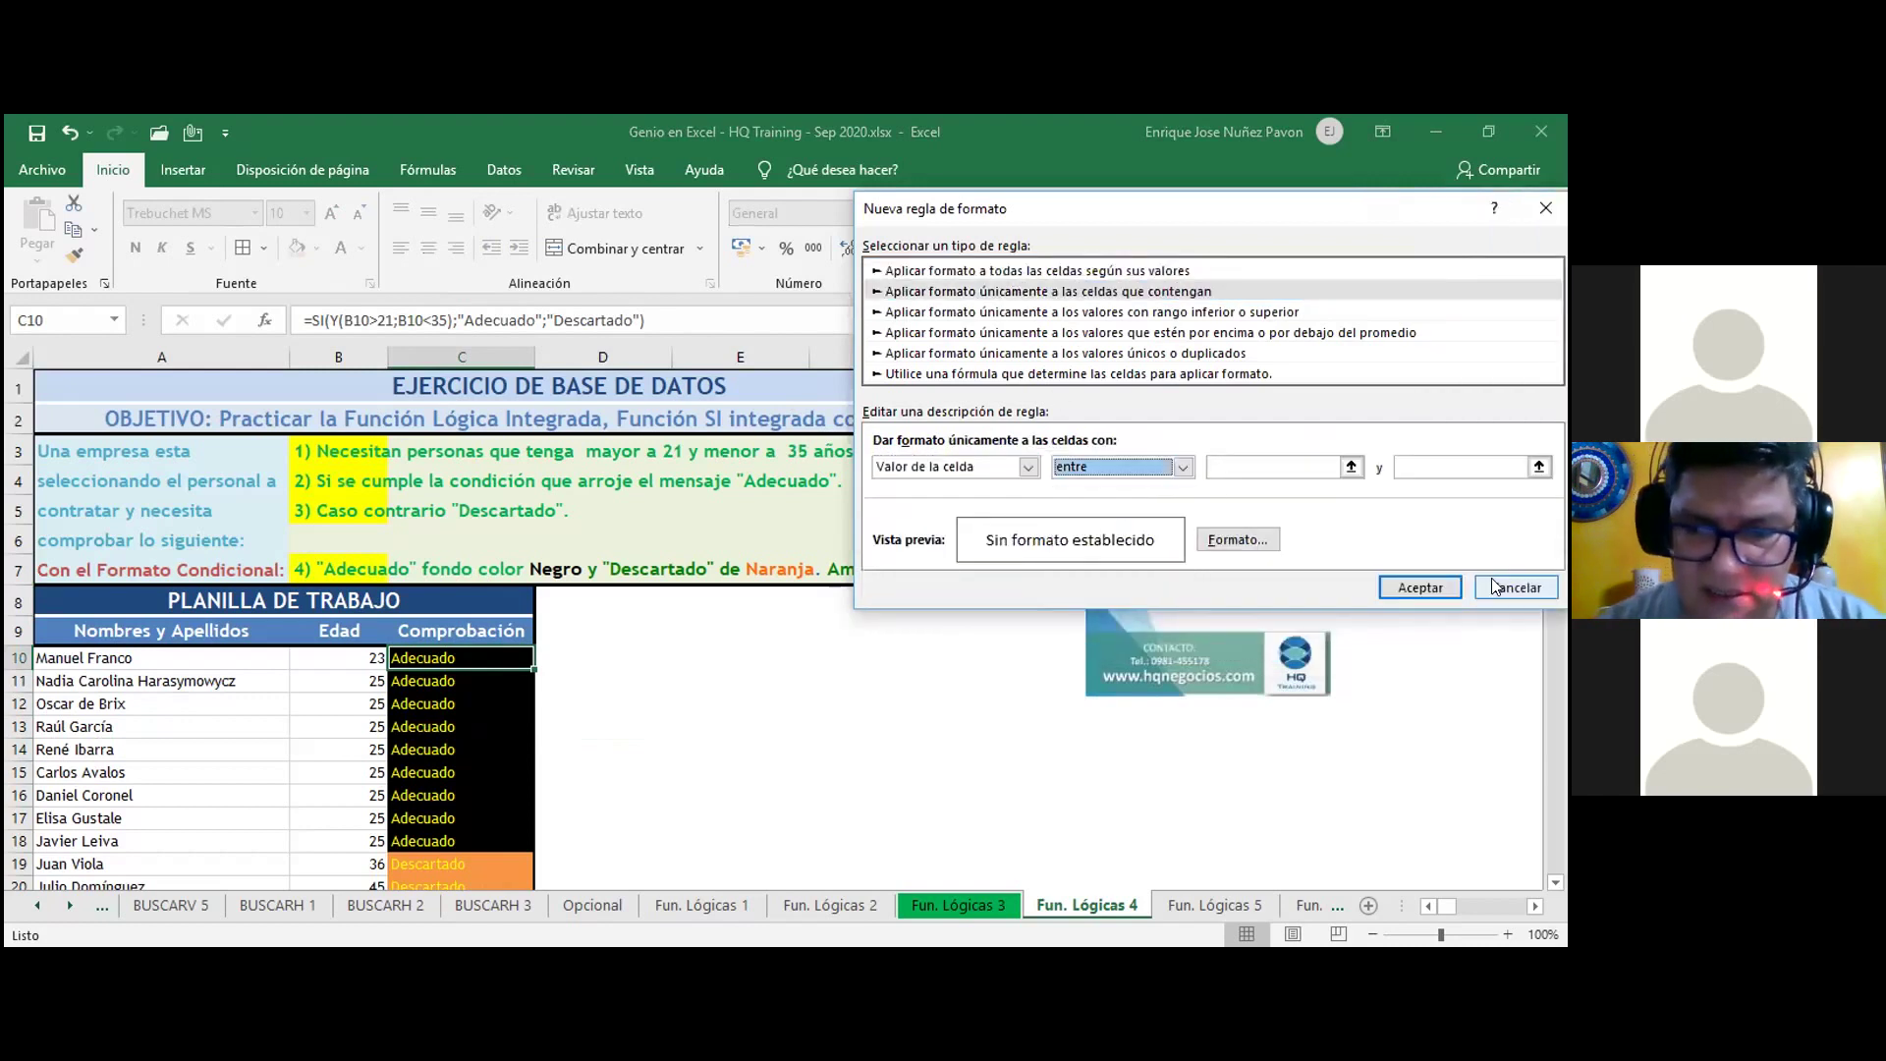
- Clear the conditional formatting rules from the entire sheet and look over the Comprobación column
{"action": "left_click", "coordinate": [1516, 587]}
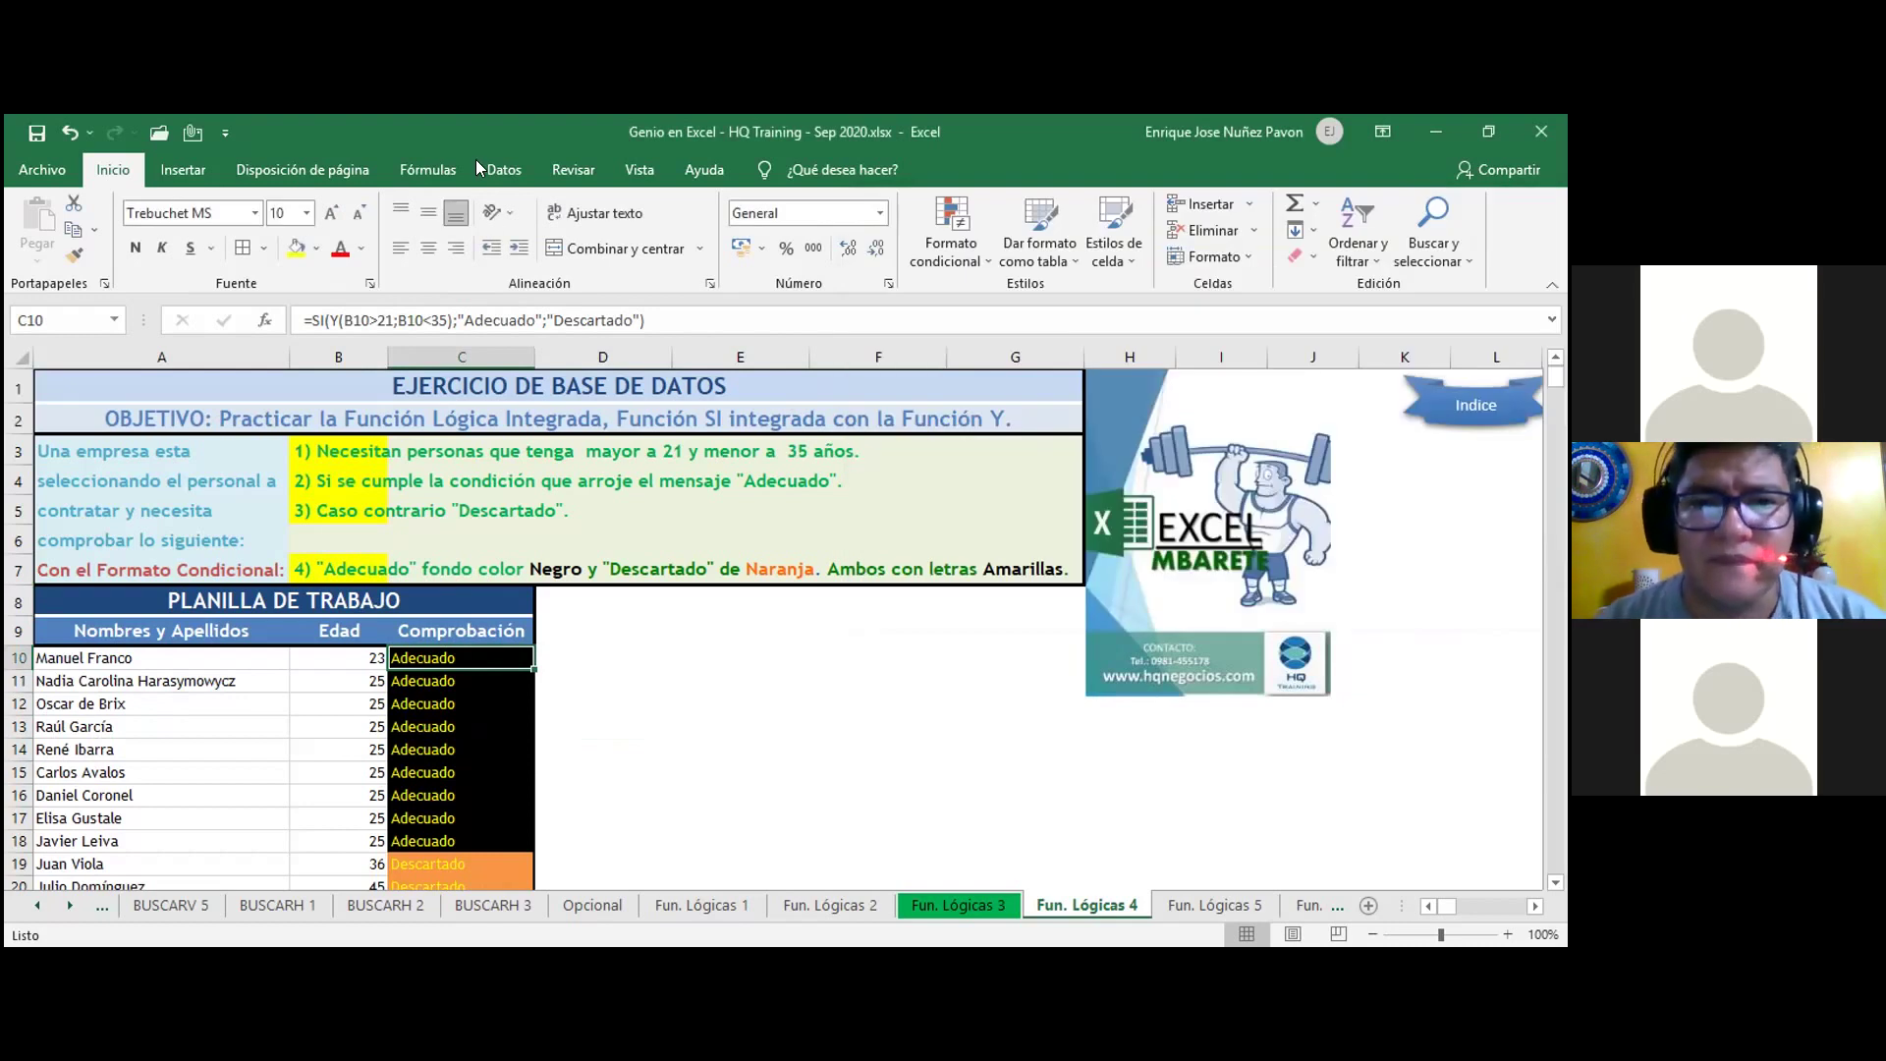
{"action": "key", "text": "Up"}
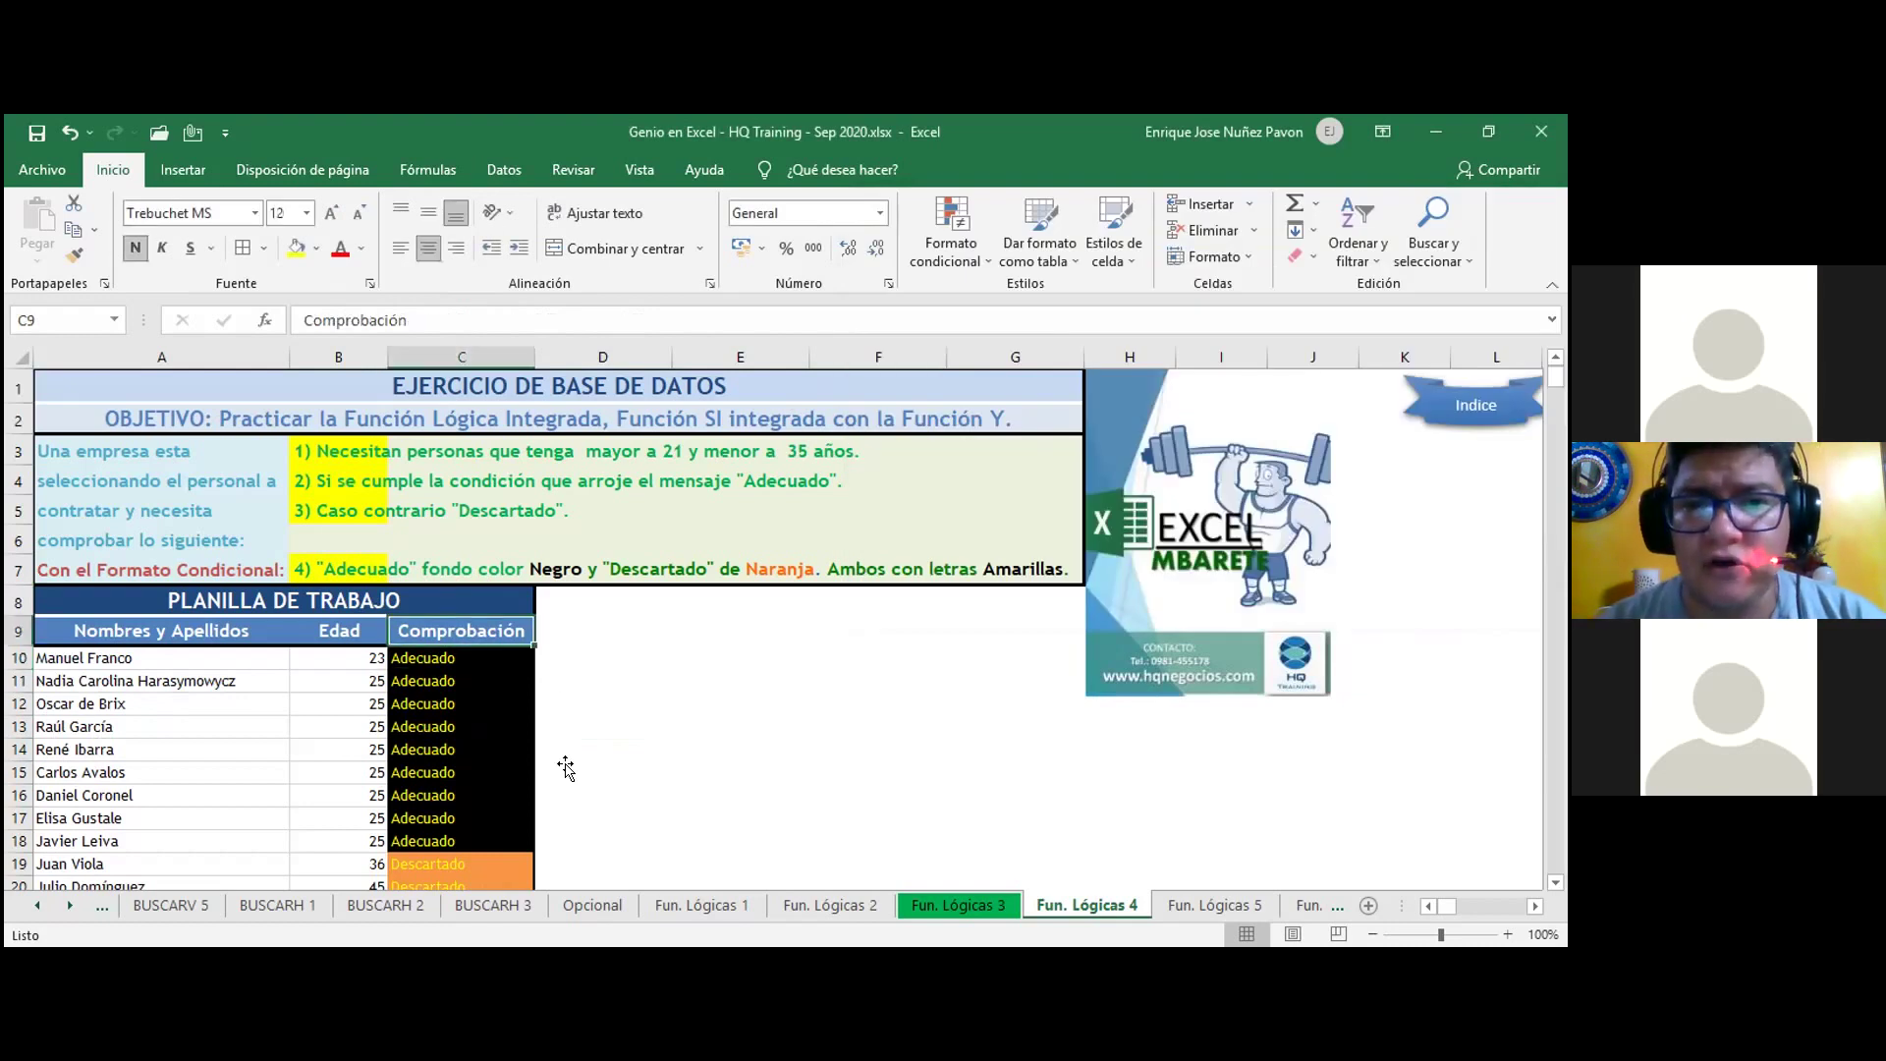
{"action": "left_click", "coordinate": [477, 679]}
{"action": "left_click", "coordinate": [474, 653]}
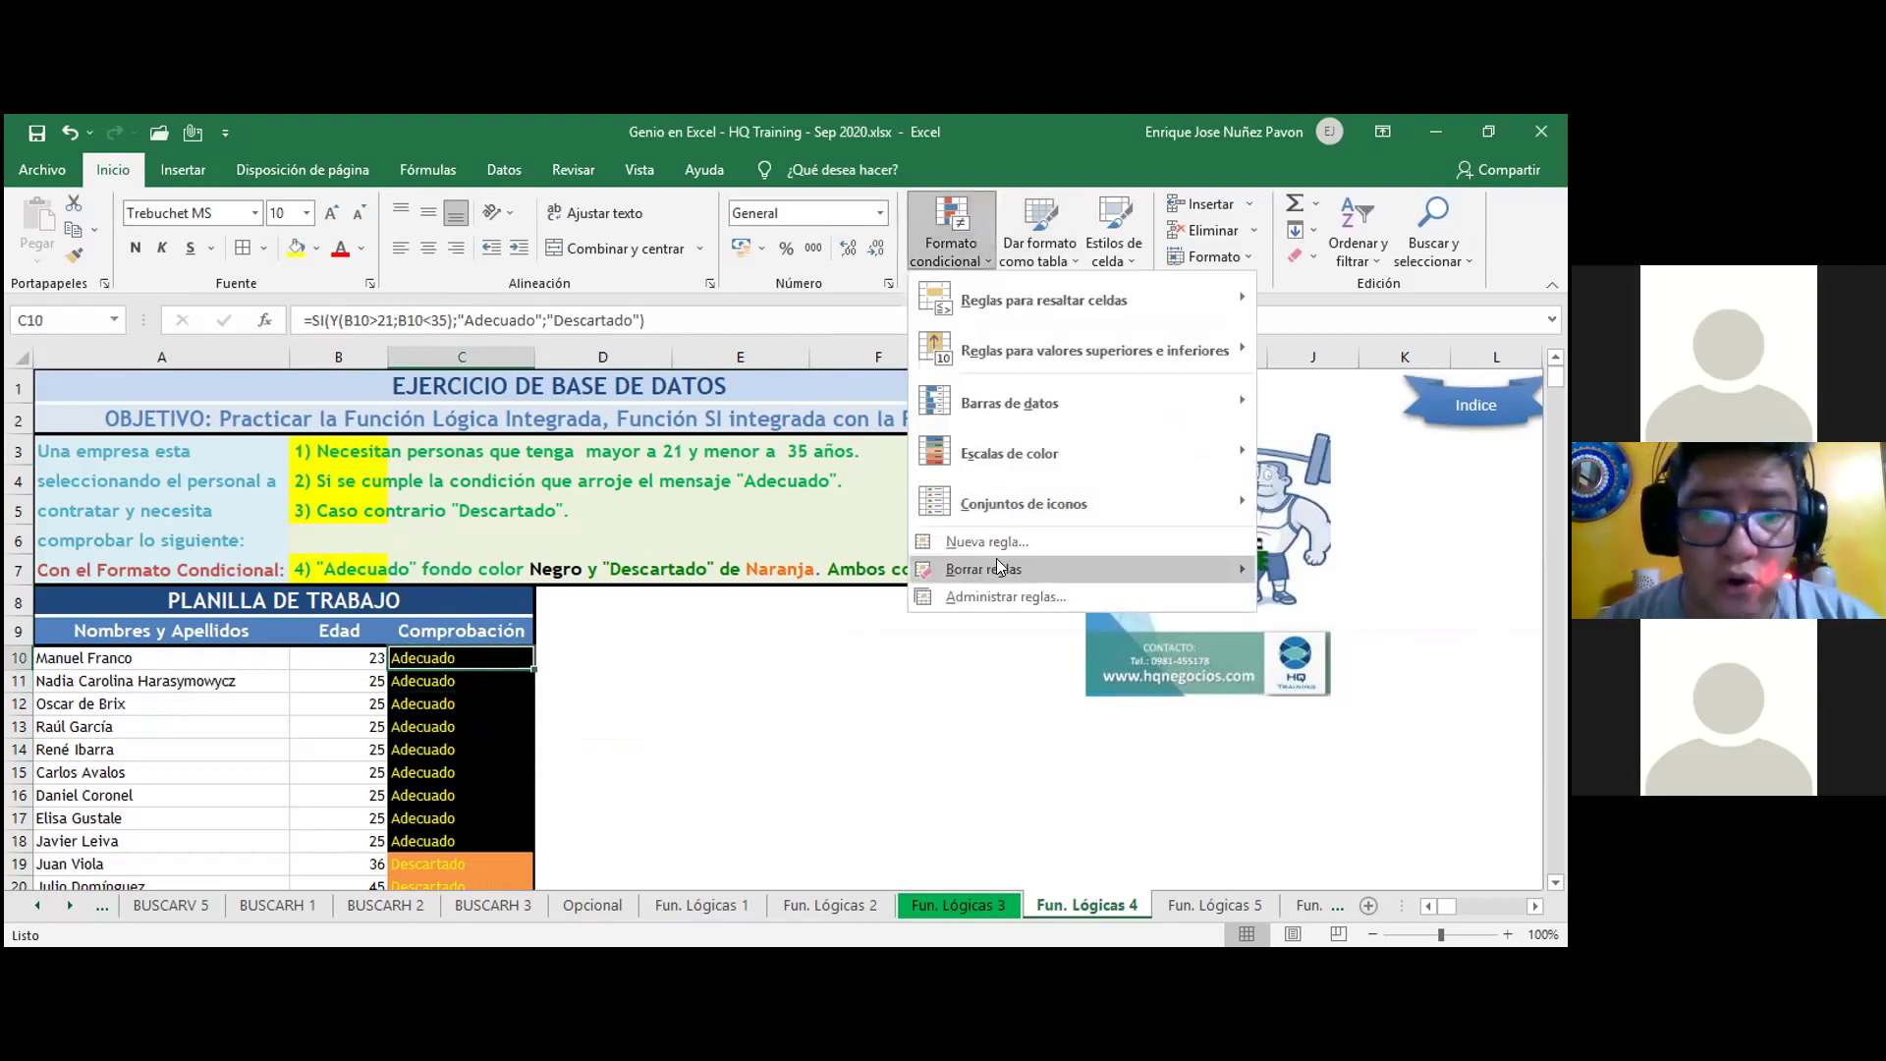
{"action": "mouse_move", "coordinate": [996, 558]}
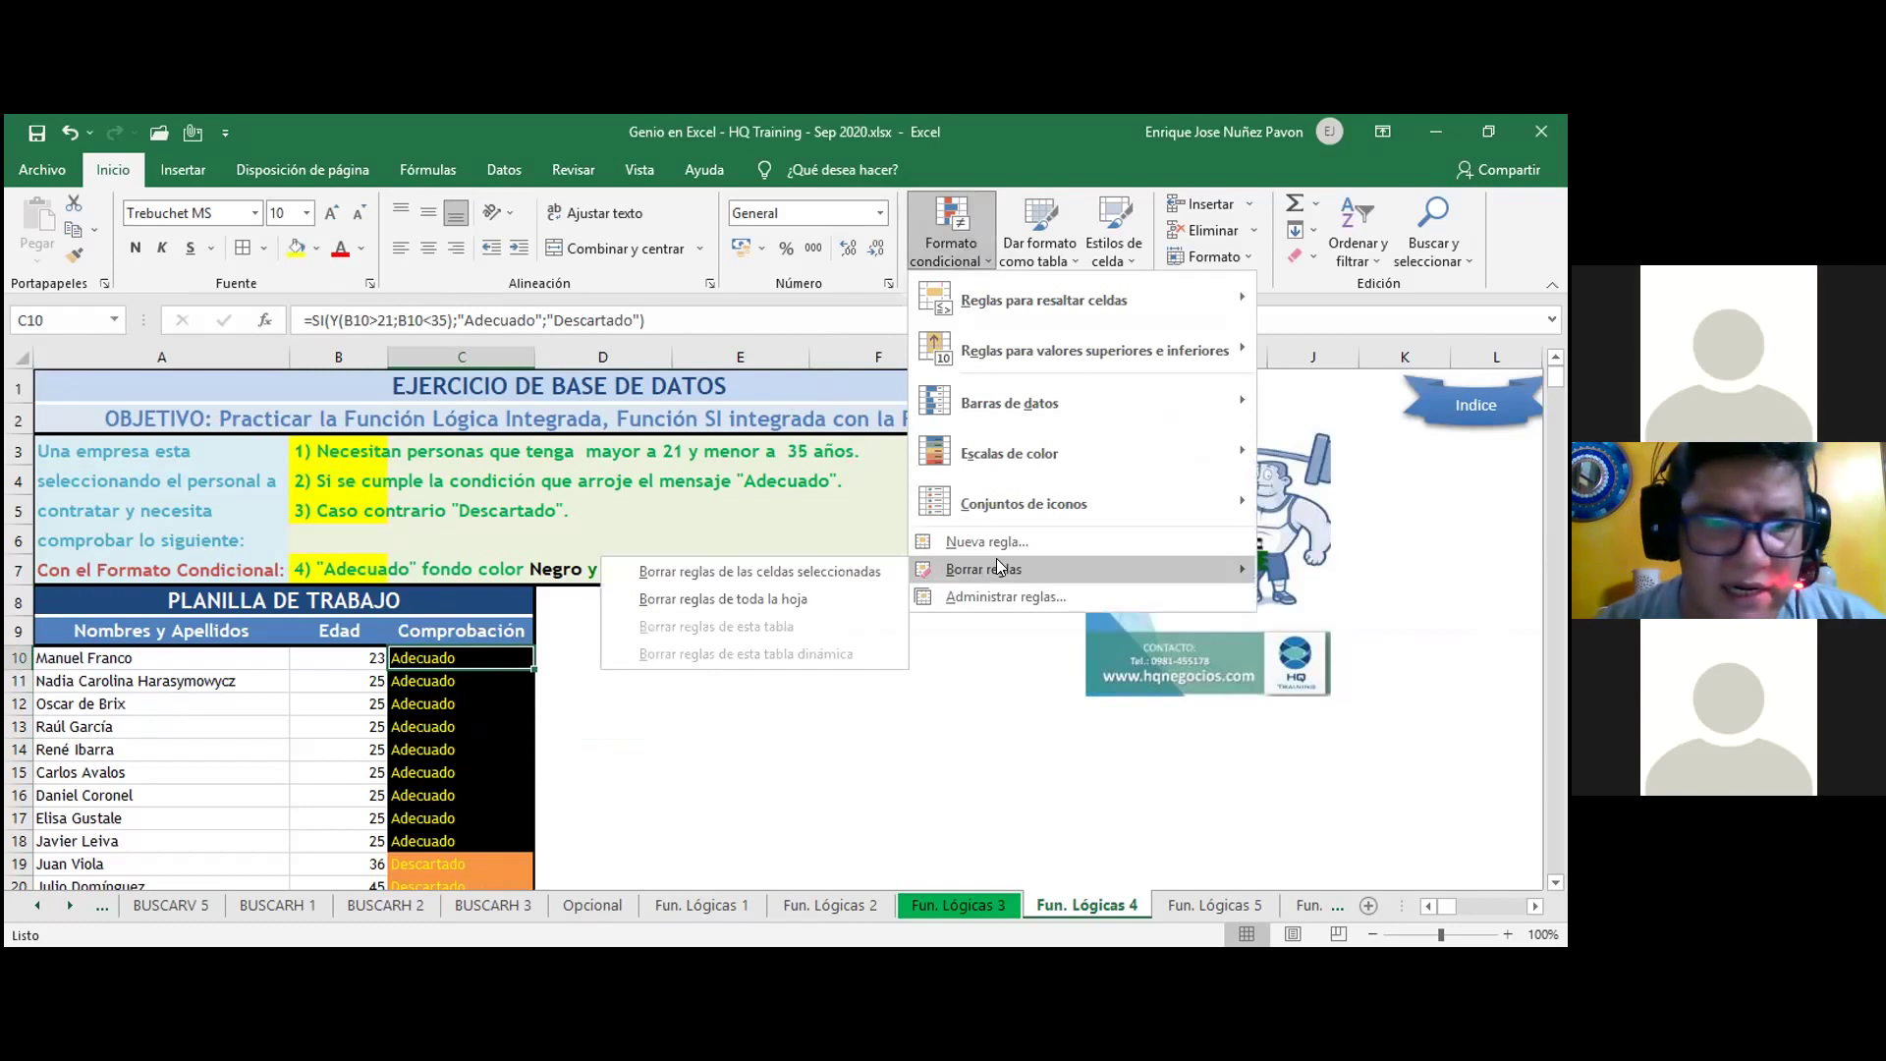
{"action": "left_click", "coordinate": [776, 599]}
{"action": "scroll", "coordinate": [768, 715], "scroll_direction": "down", "scroll_amount": 3}
{"action": "scroll", "coordinate": [767, 714], "scroll_direction": "up", "scroll_amount": 3}
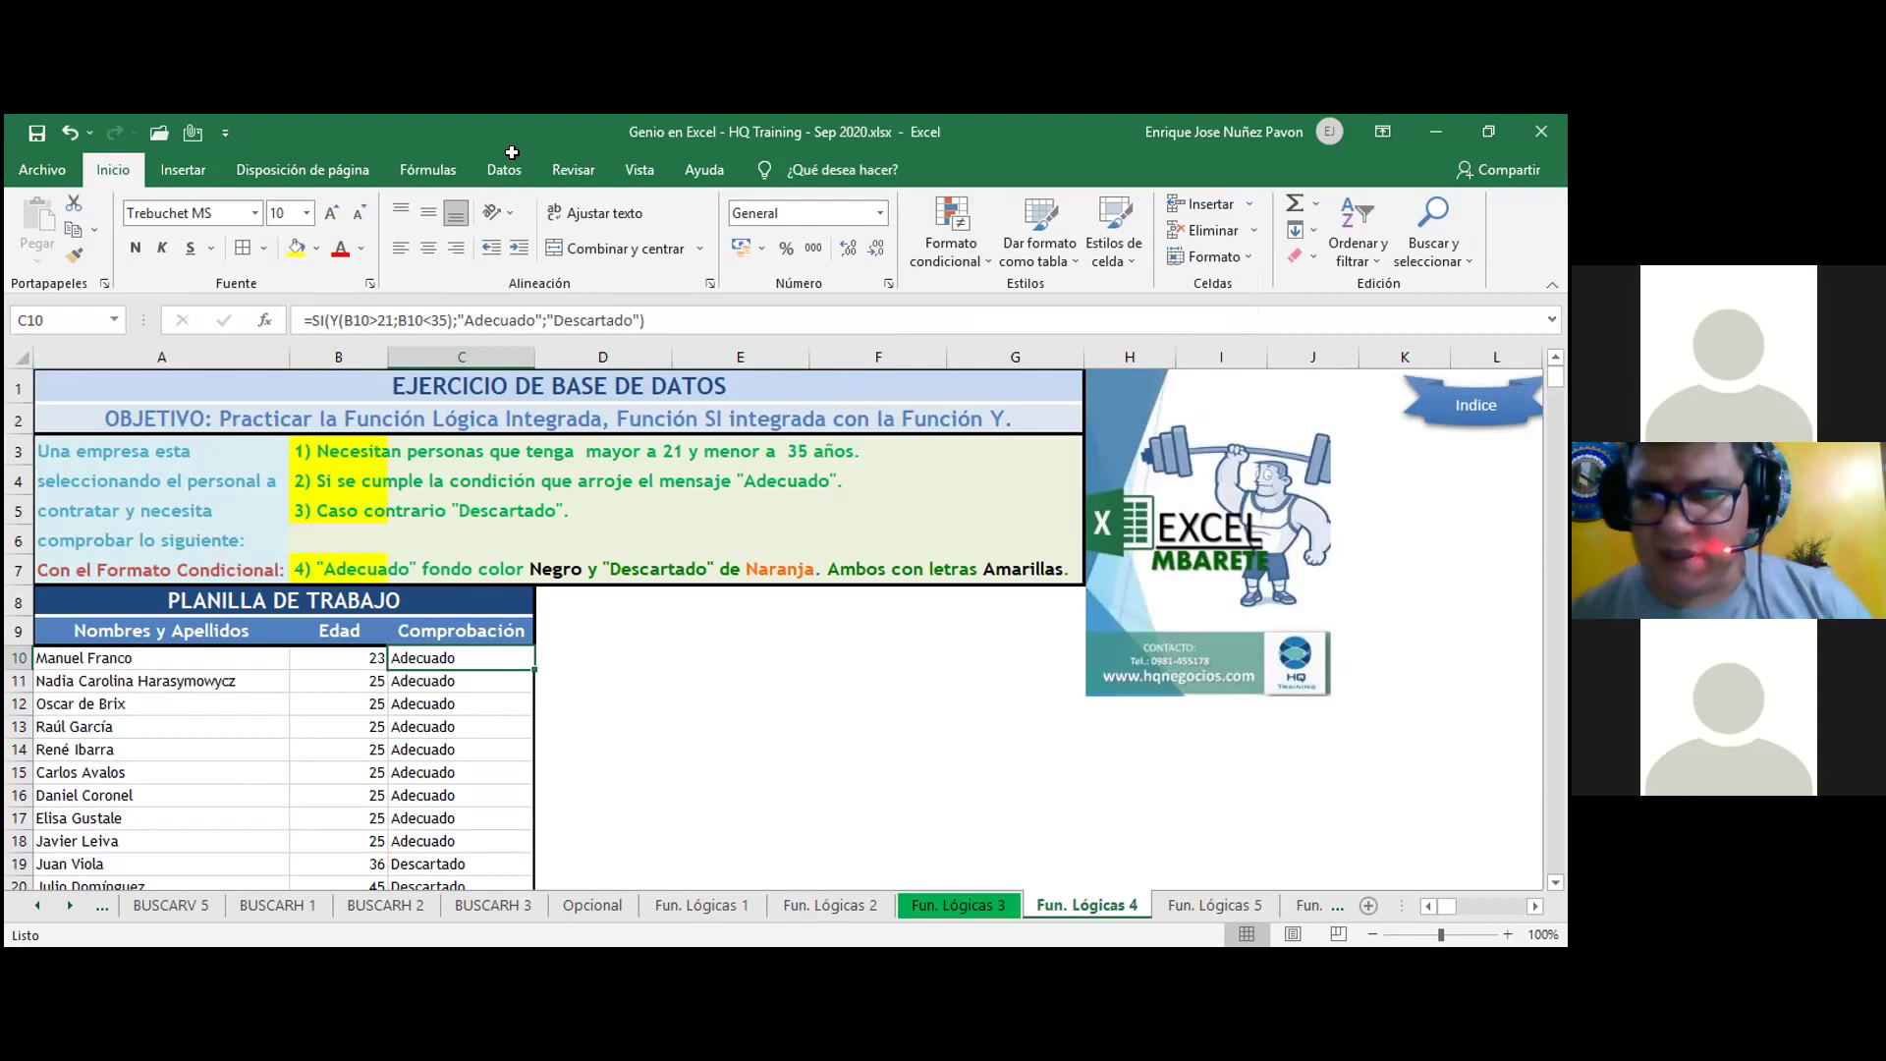
- Check the Comprobación cells from C10 down, and undo the clearing of the sheet's conditional formatting rules
{"action": "left_click_drag", "start_coordinate": [457, 664], "coordinate": [440, 791]}
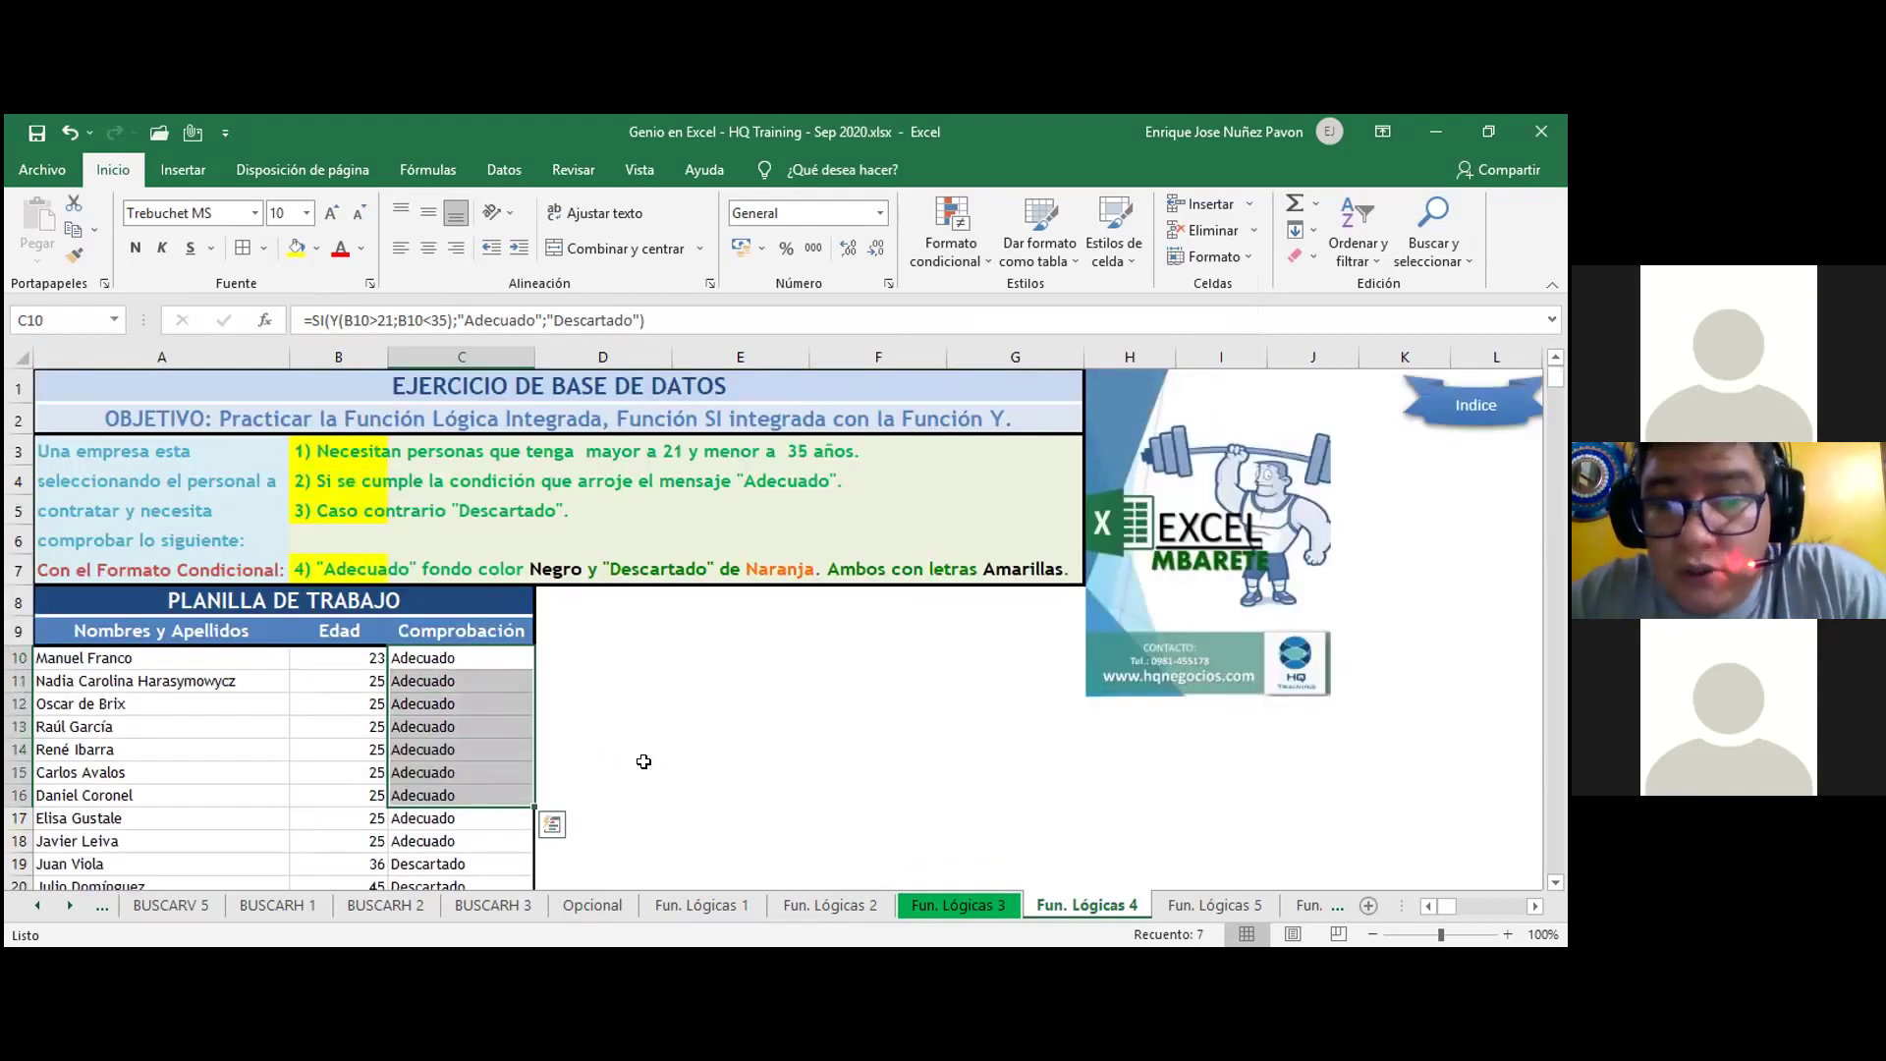
{"action": "left_click", "coordinate": [643, 763]}
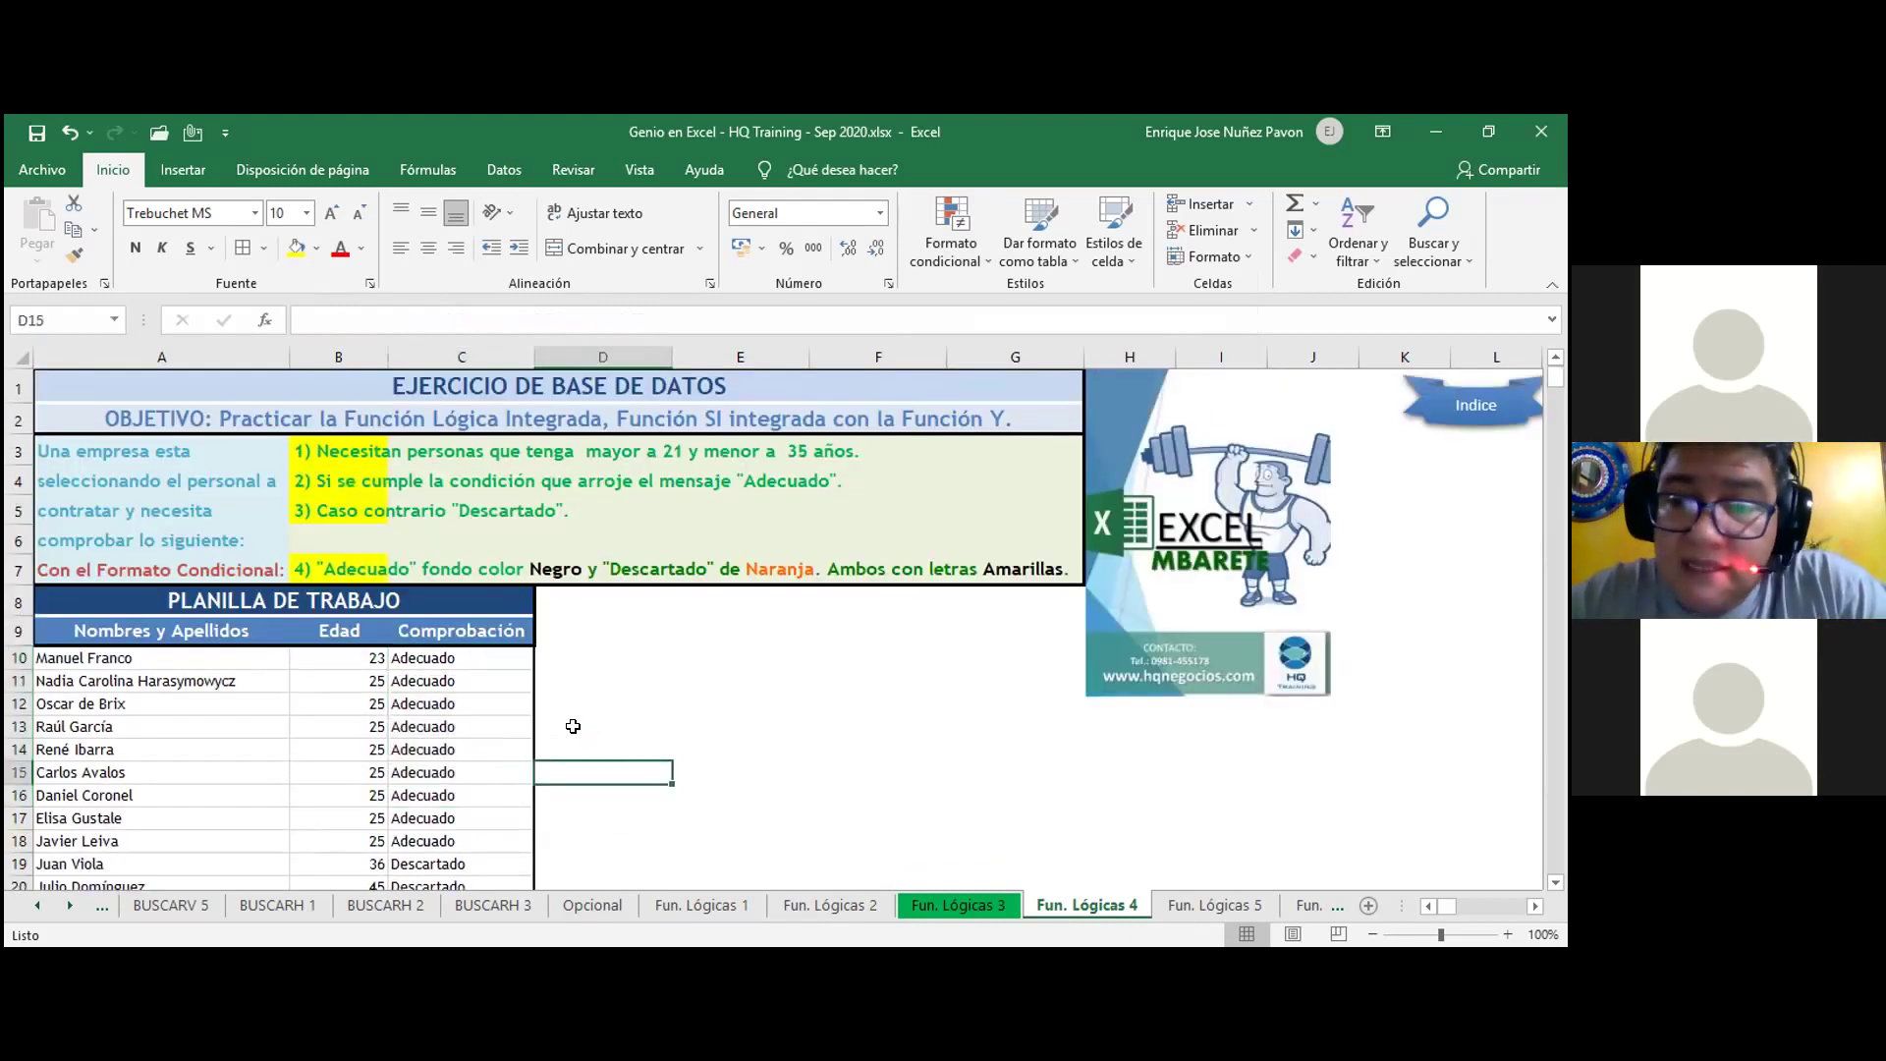
{"action": "left_click", "coordinate": [451, 663]}
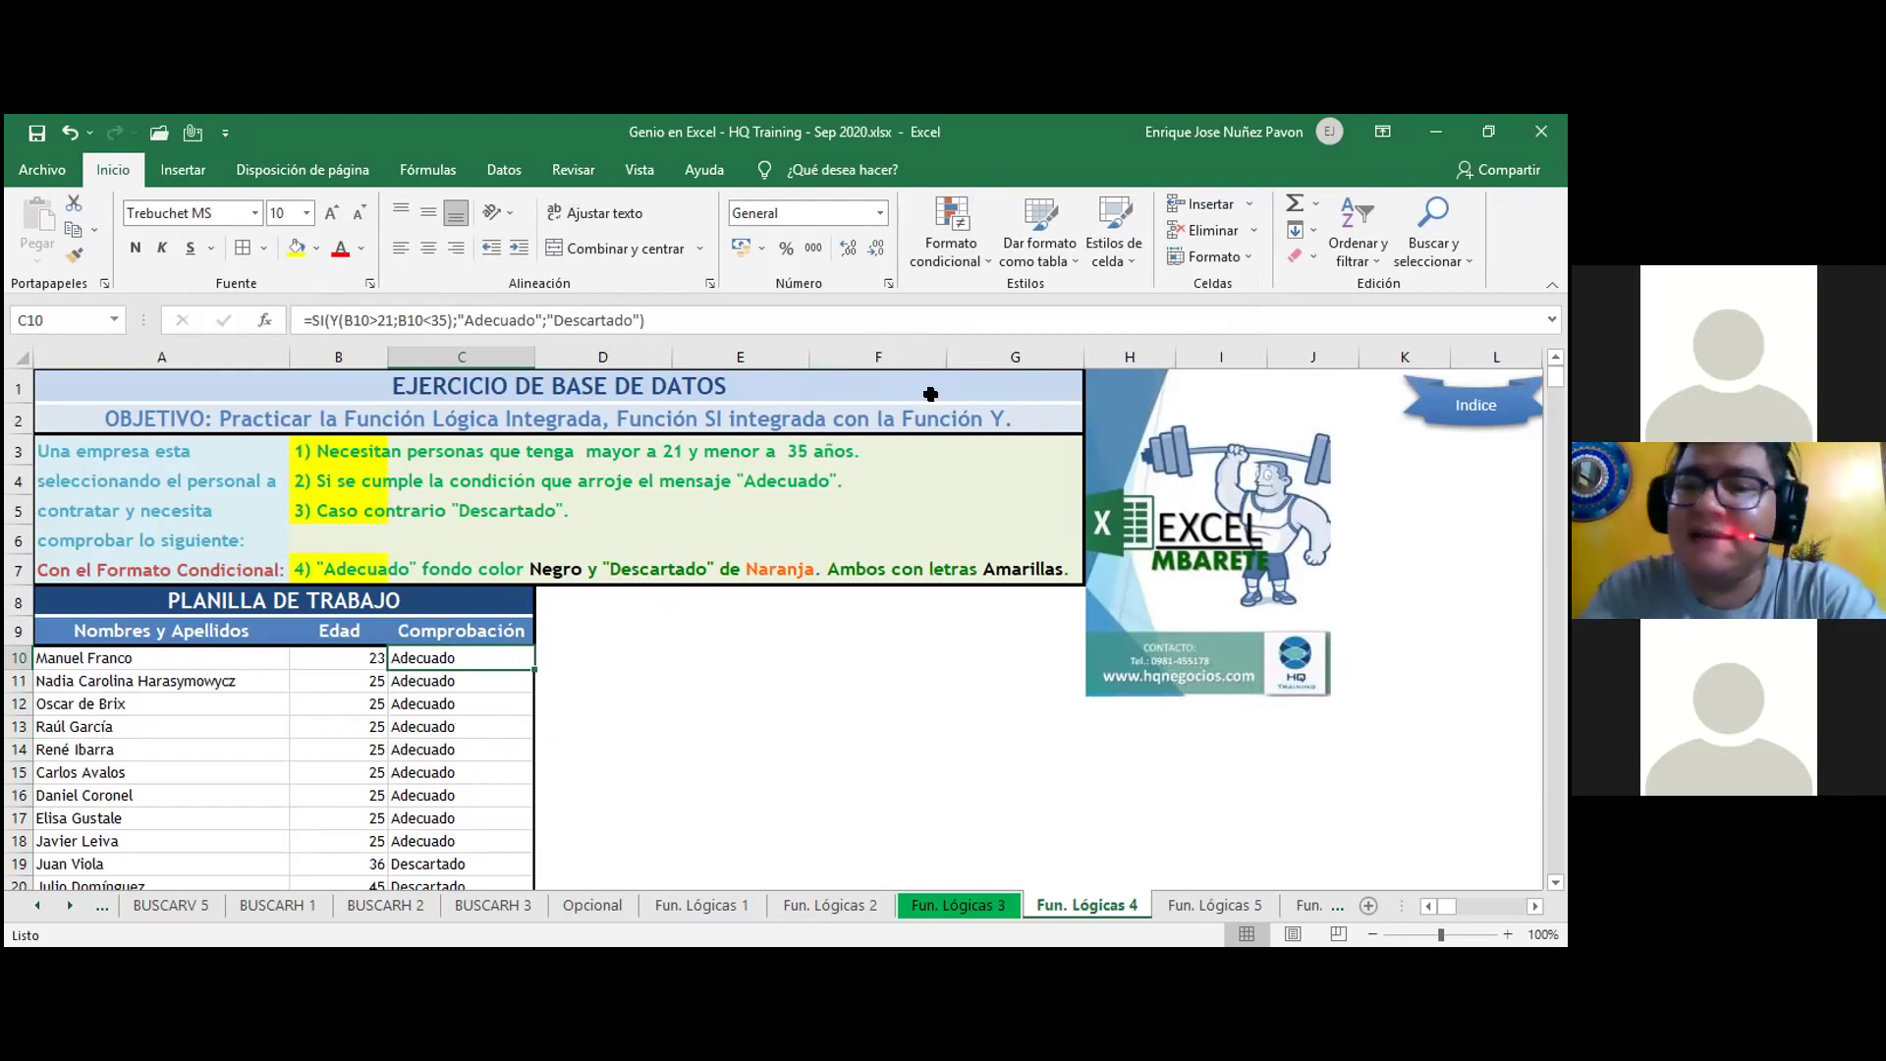
{"action": "left_click", "coordinate": [984, 264]}
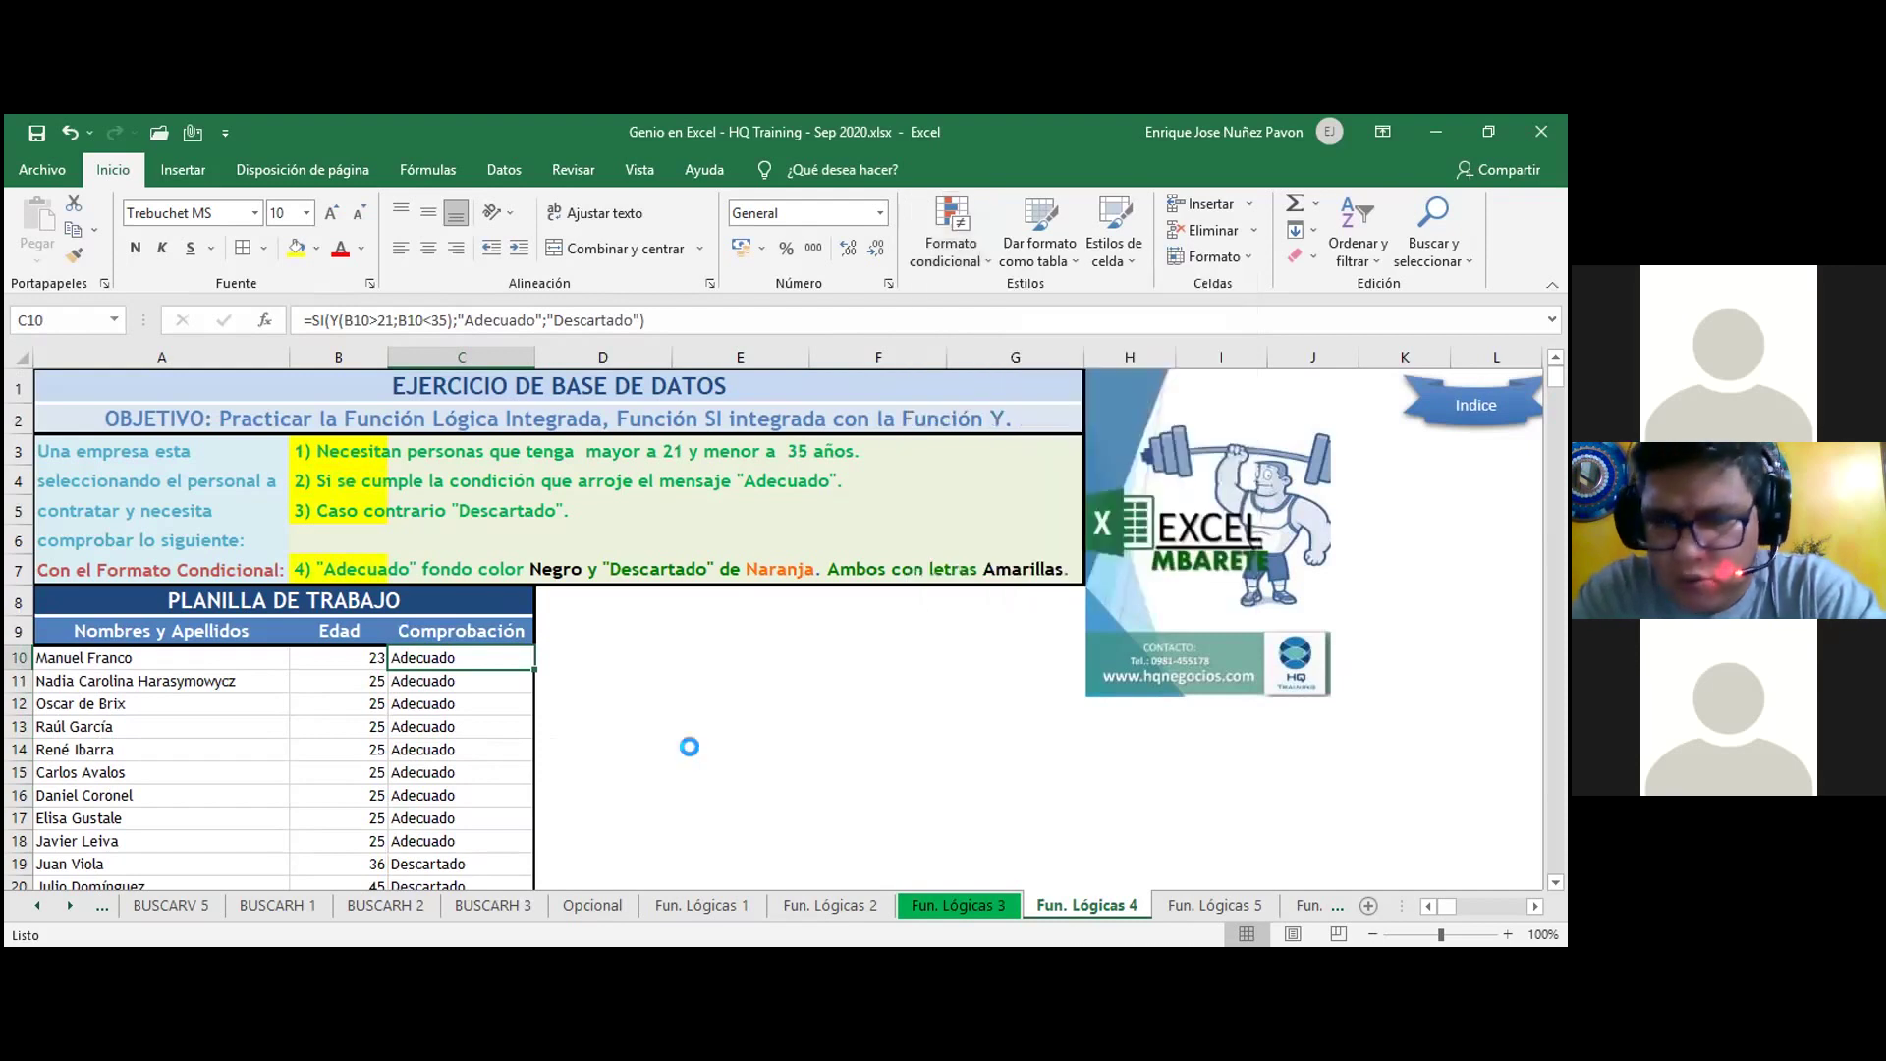
{"action": "left_click", "coordinate": [690, 747]}
{"action": "scroll", "coordinate": [690, 748], "scroll_direction": "down", "scroll_amount": 1}
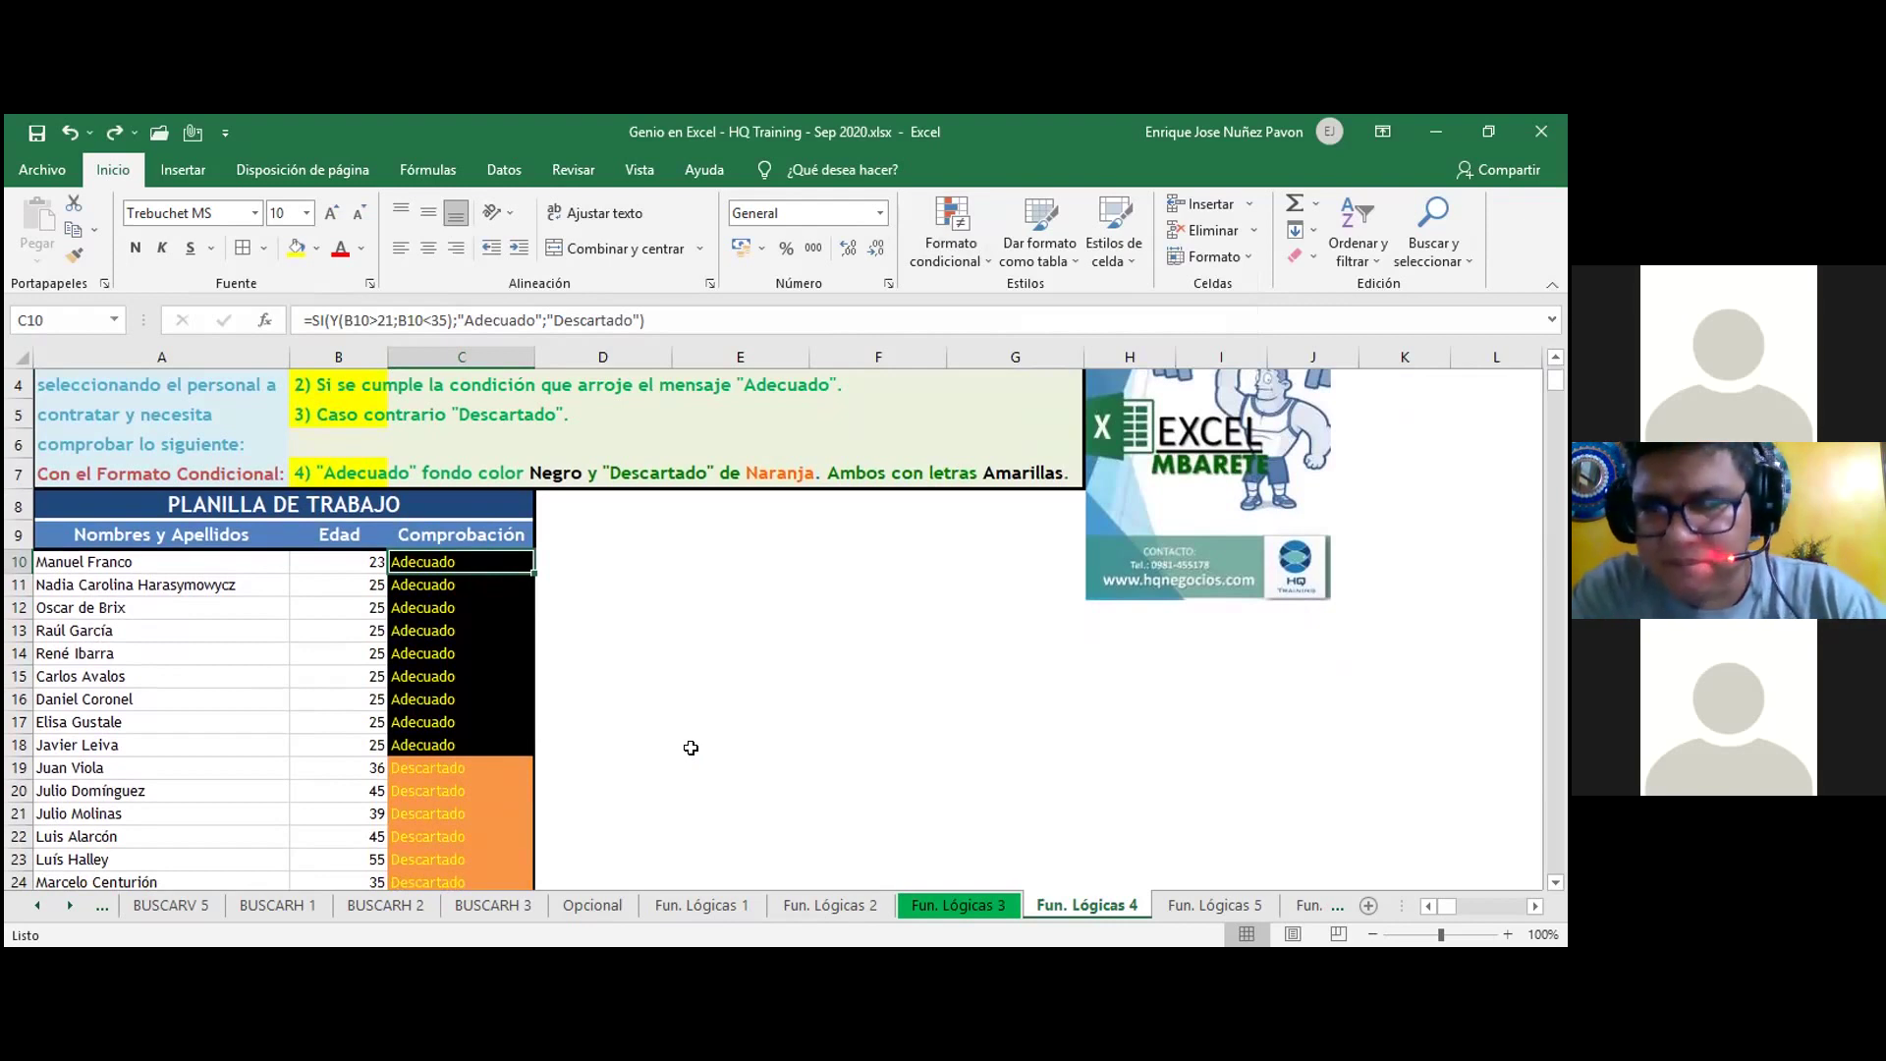
- Undo the yellow fills on instructions 4, 3 and 2 in cells B7, B5 and B4
{"action": "left_click", "coordinate": [478, 653]}
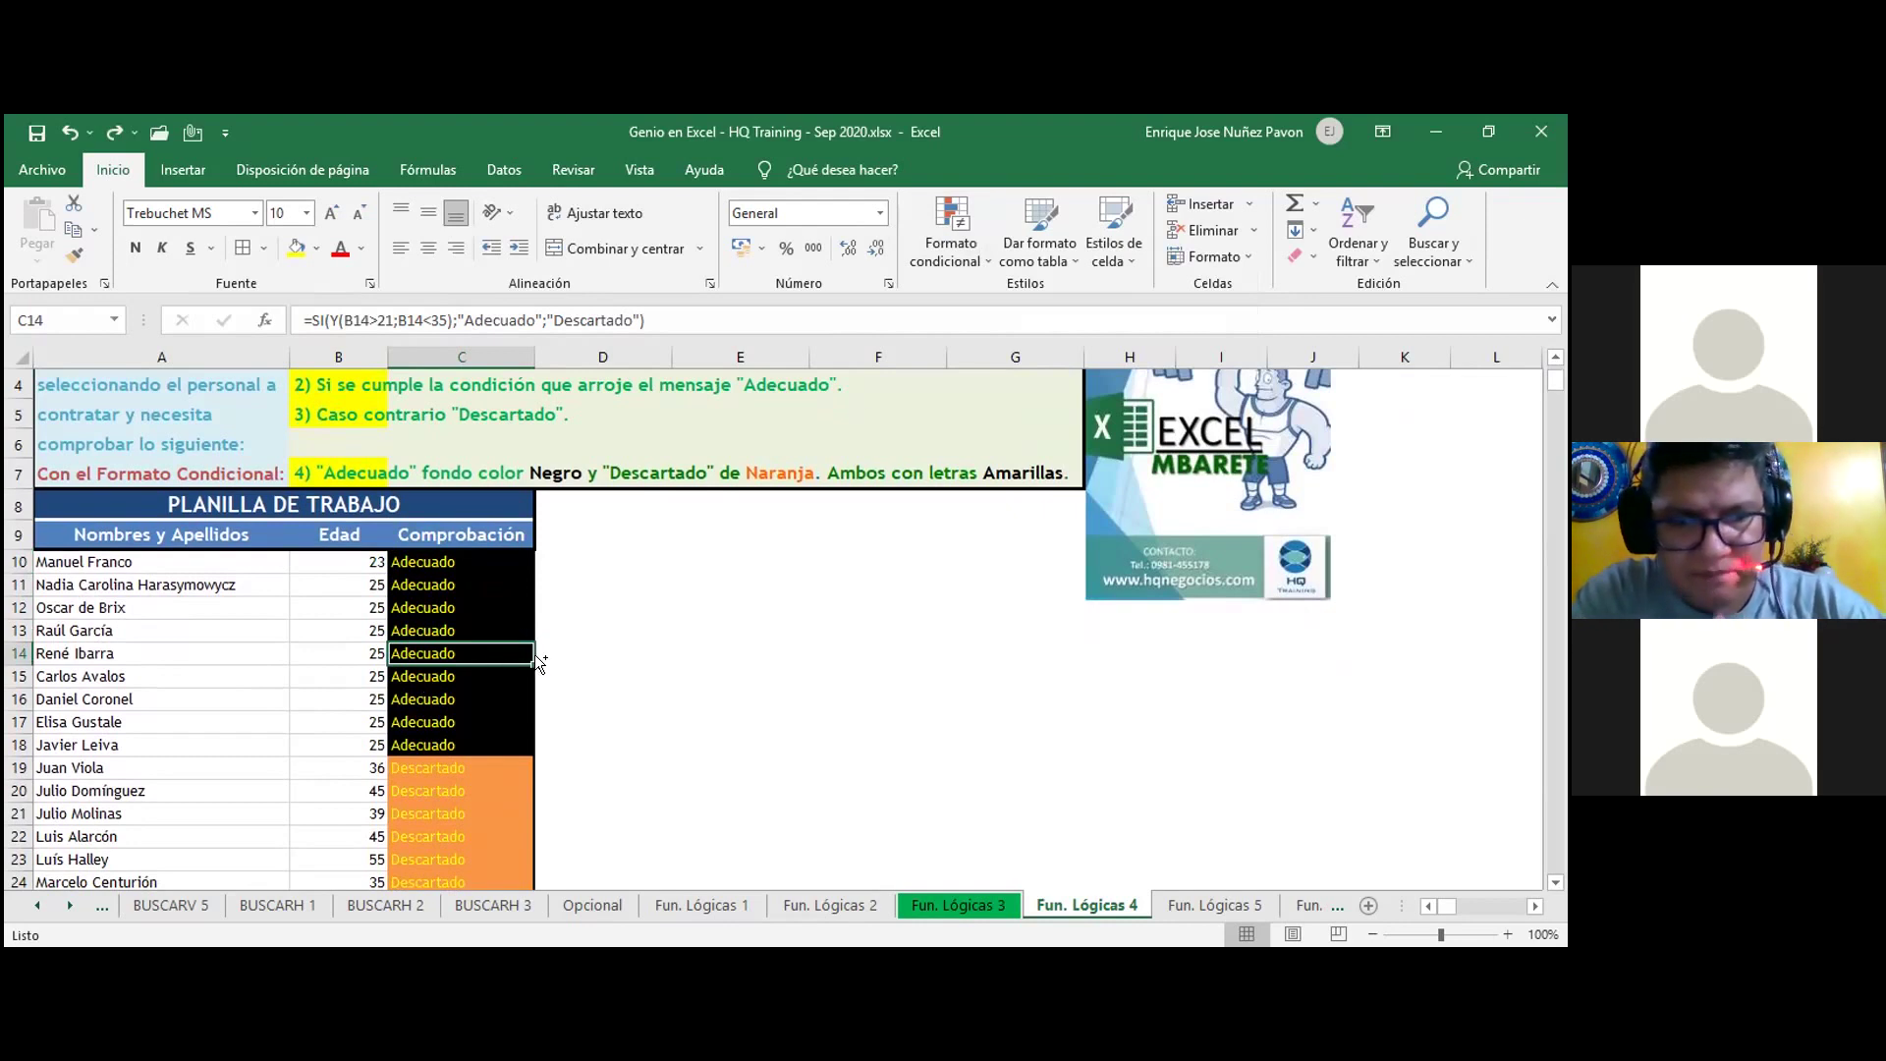
{"action": "key", "text": "Up"}
{"action": "key", "text": "Up"}
{"action": "key", "text": "Up"}
{"action": "key", "text": "Up"}
{"action": "key", "text": "Up"}
{"action": "key", "text": "Up"}
{"action": "key", "text": "Up"}
{"action": "key", "text": "Left"}
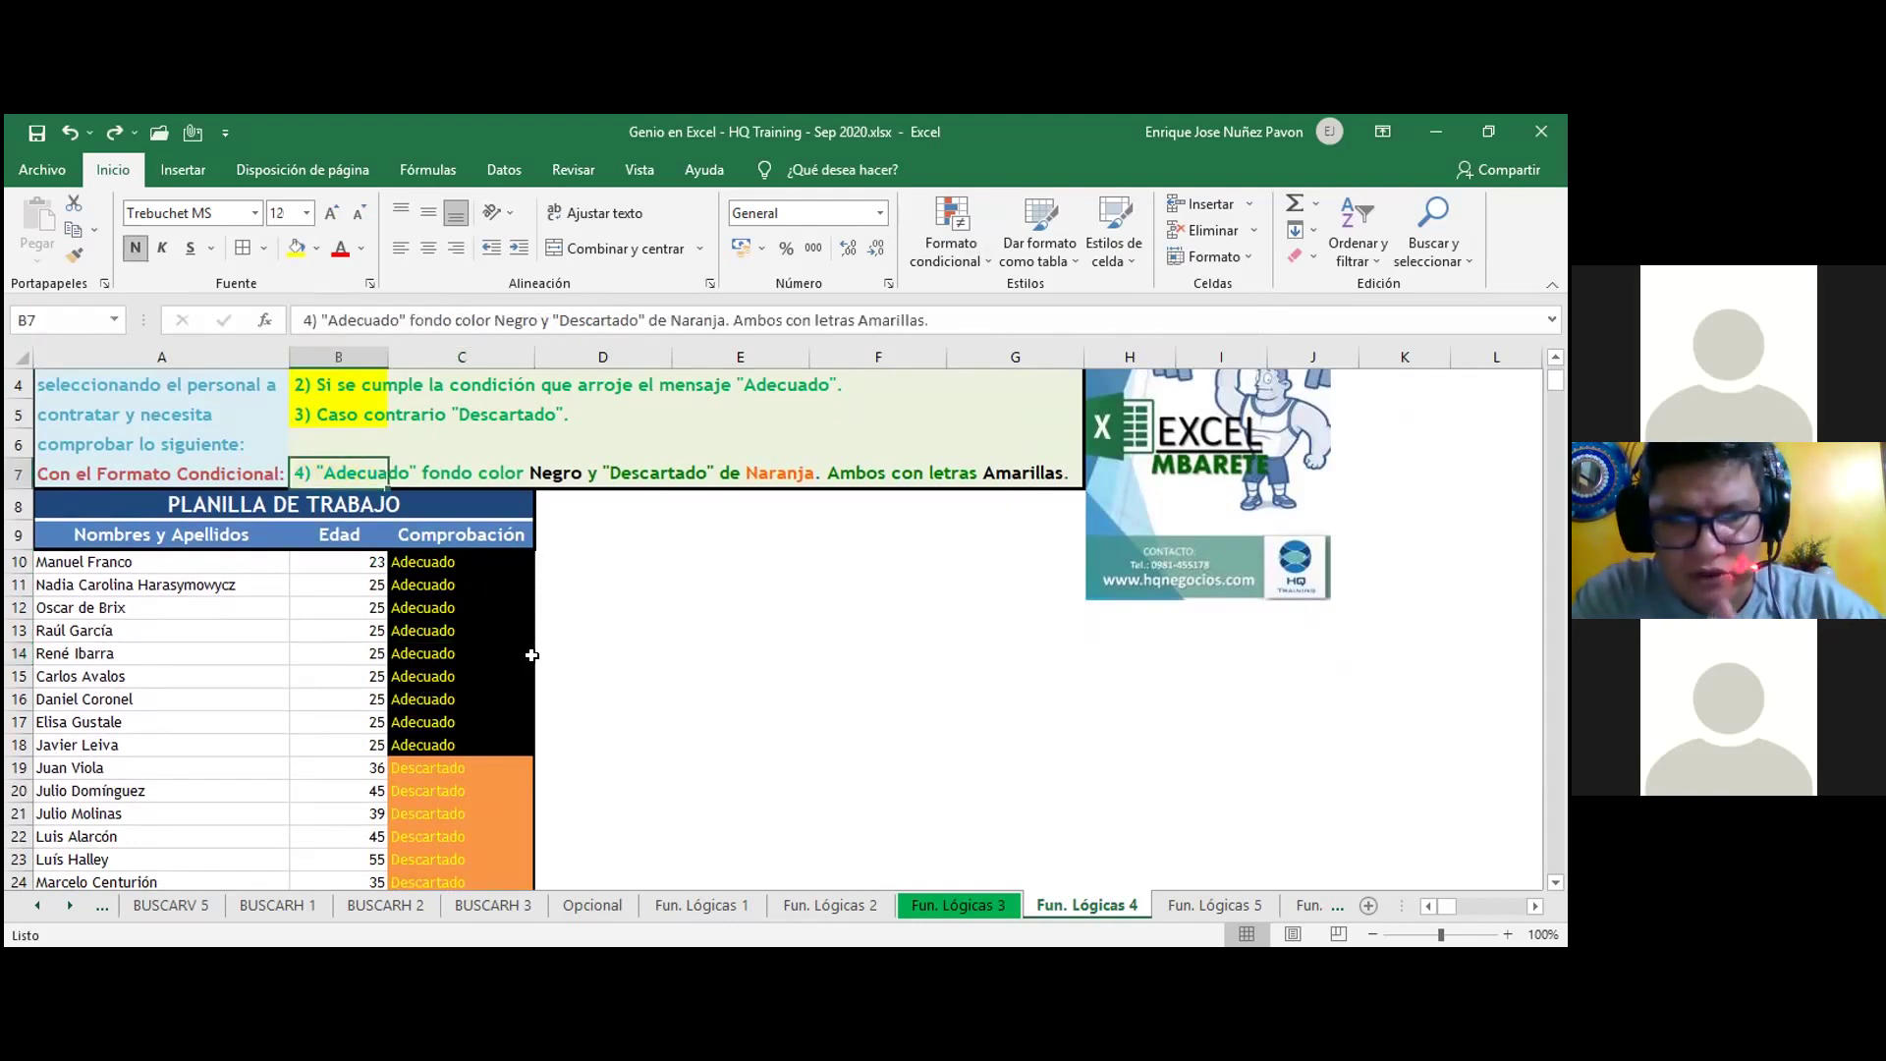
{"action": "key", "text": "Up"}
{"action": "key", "text": "Up"}
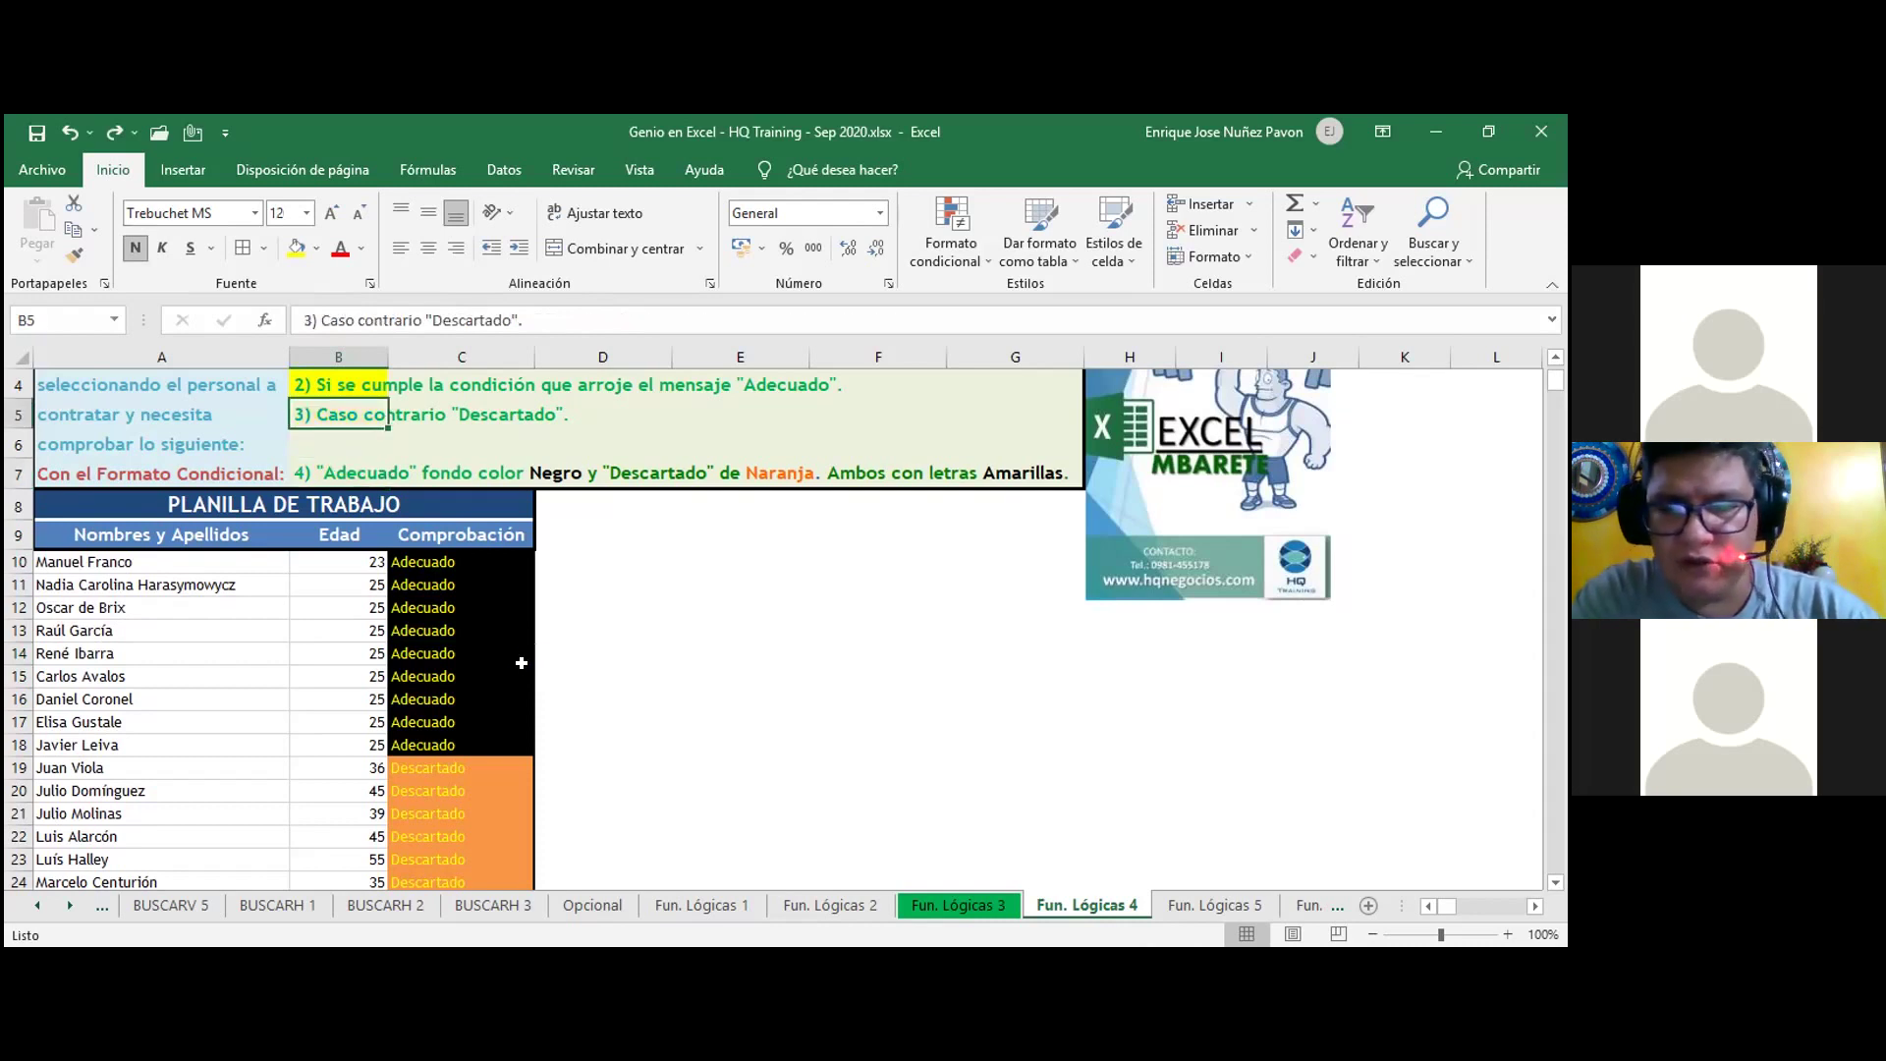
{"action": "scroll", "coordinate": [522, 663], "scroll_direction": "up", "scroll_amount": 1}
{"action": "key", "text": "Up"}
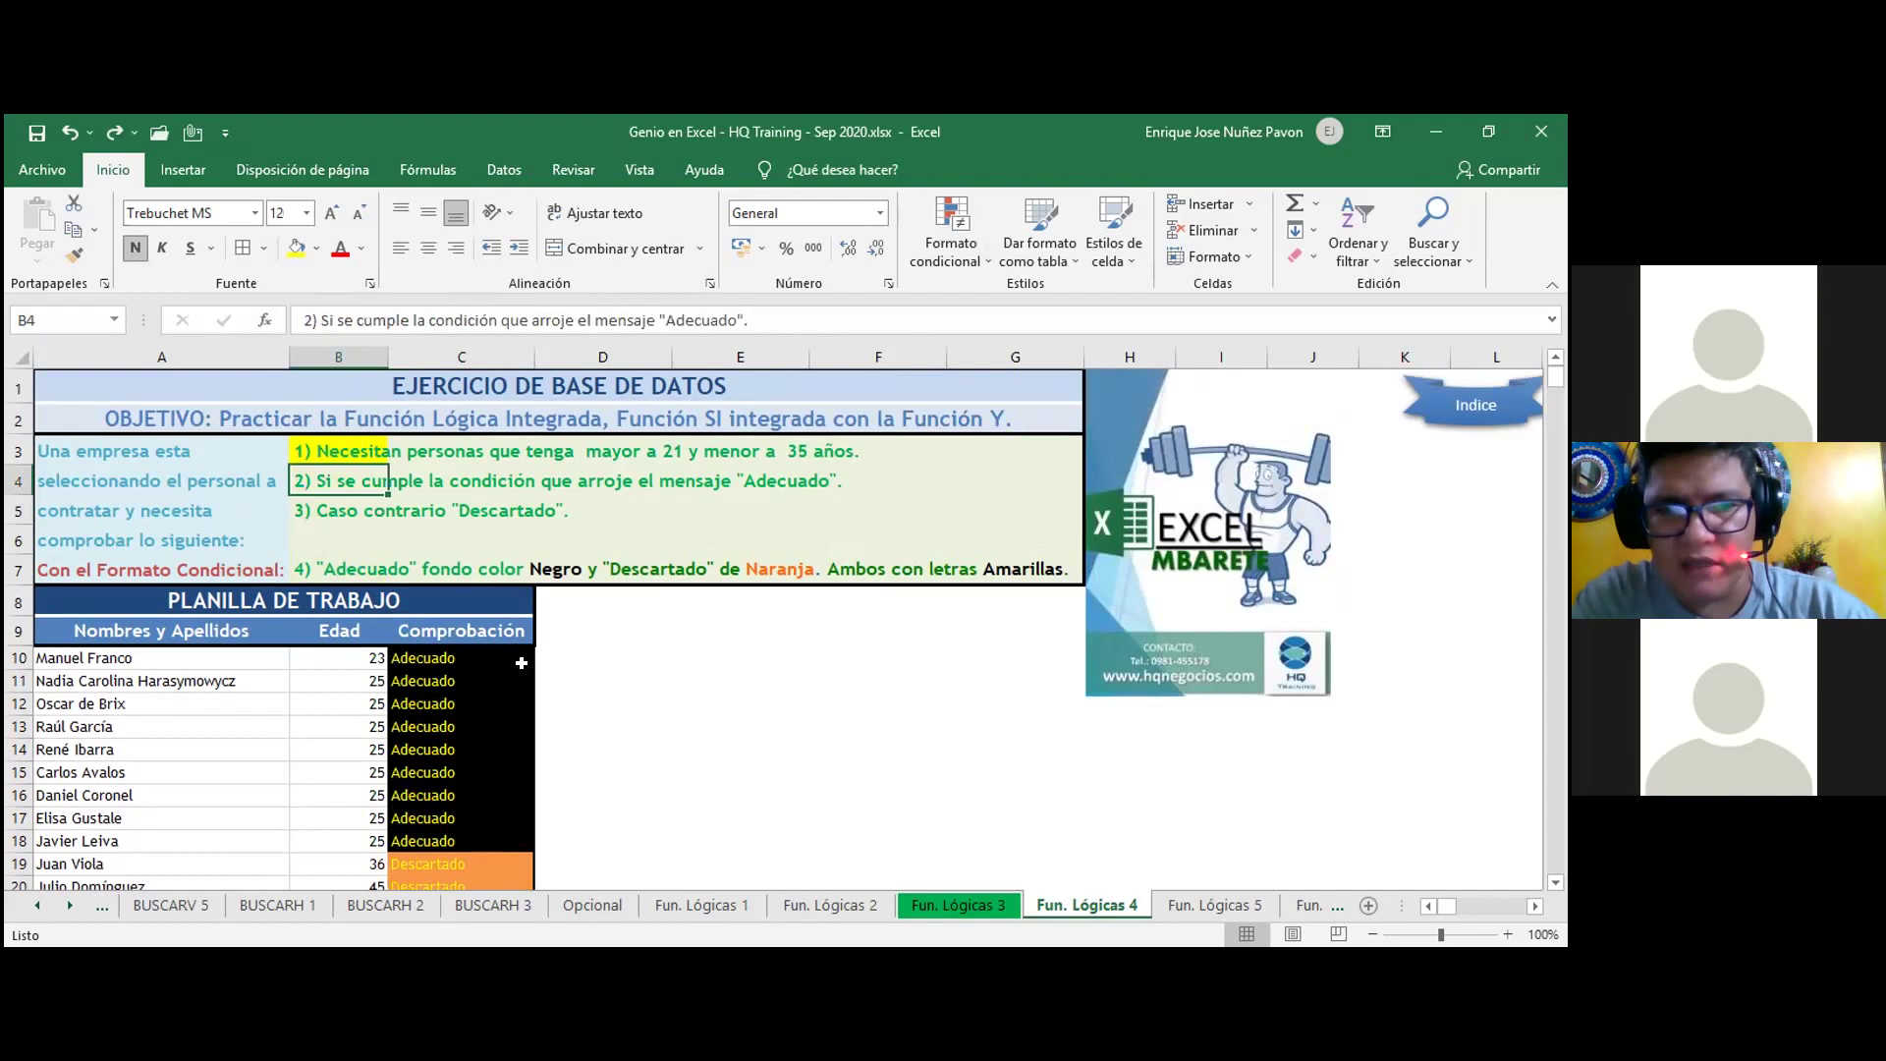
- Undo the fill-down of the Comprobación formula and the formula entry in C10
{"action": "key", "text": "ctrl+z"}
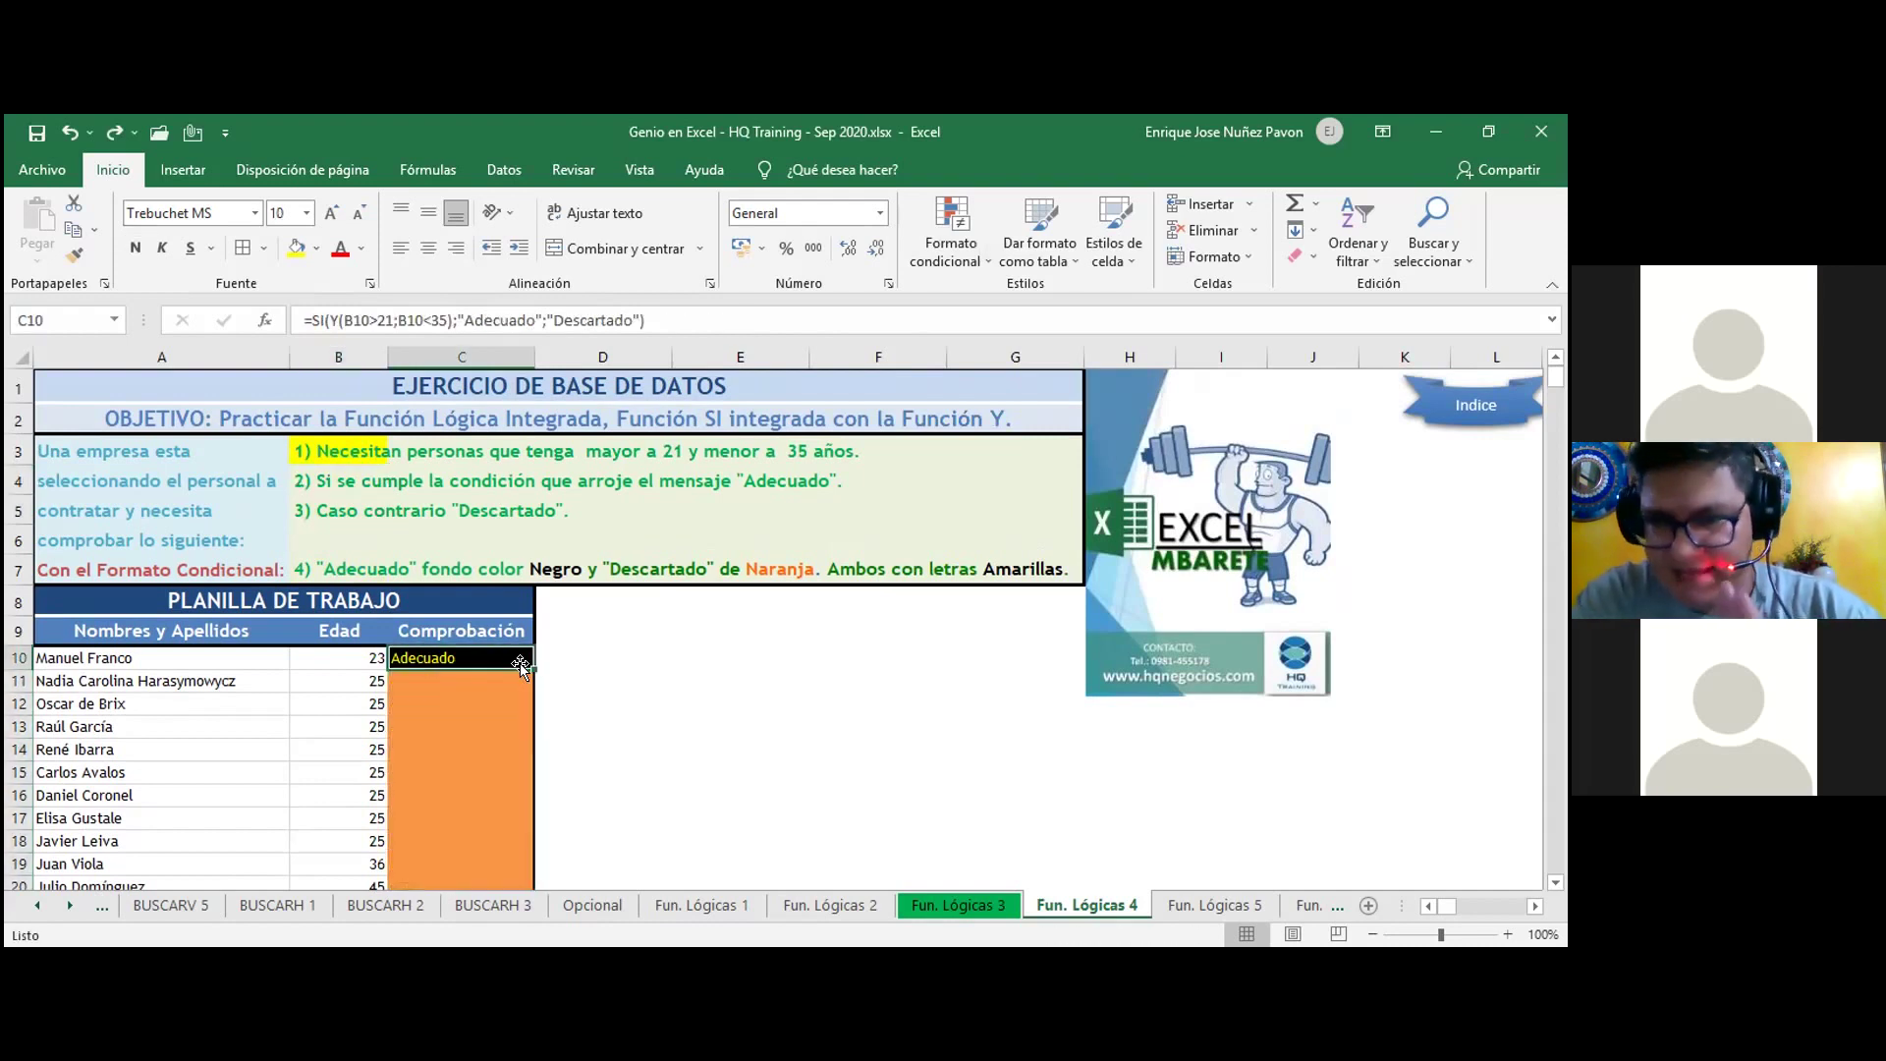
{"action": "scroll", "coordinate": [519, 666], "scroll_direction": "down", "scroll_amount": 16}
{"action": "scroll", "coordinate": [518, 689], "scroll_direction": "up", "scroll_amount": 16}
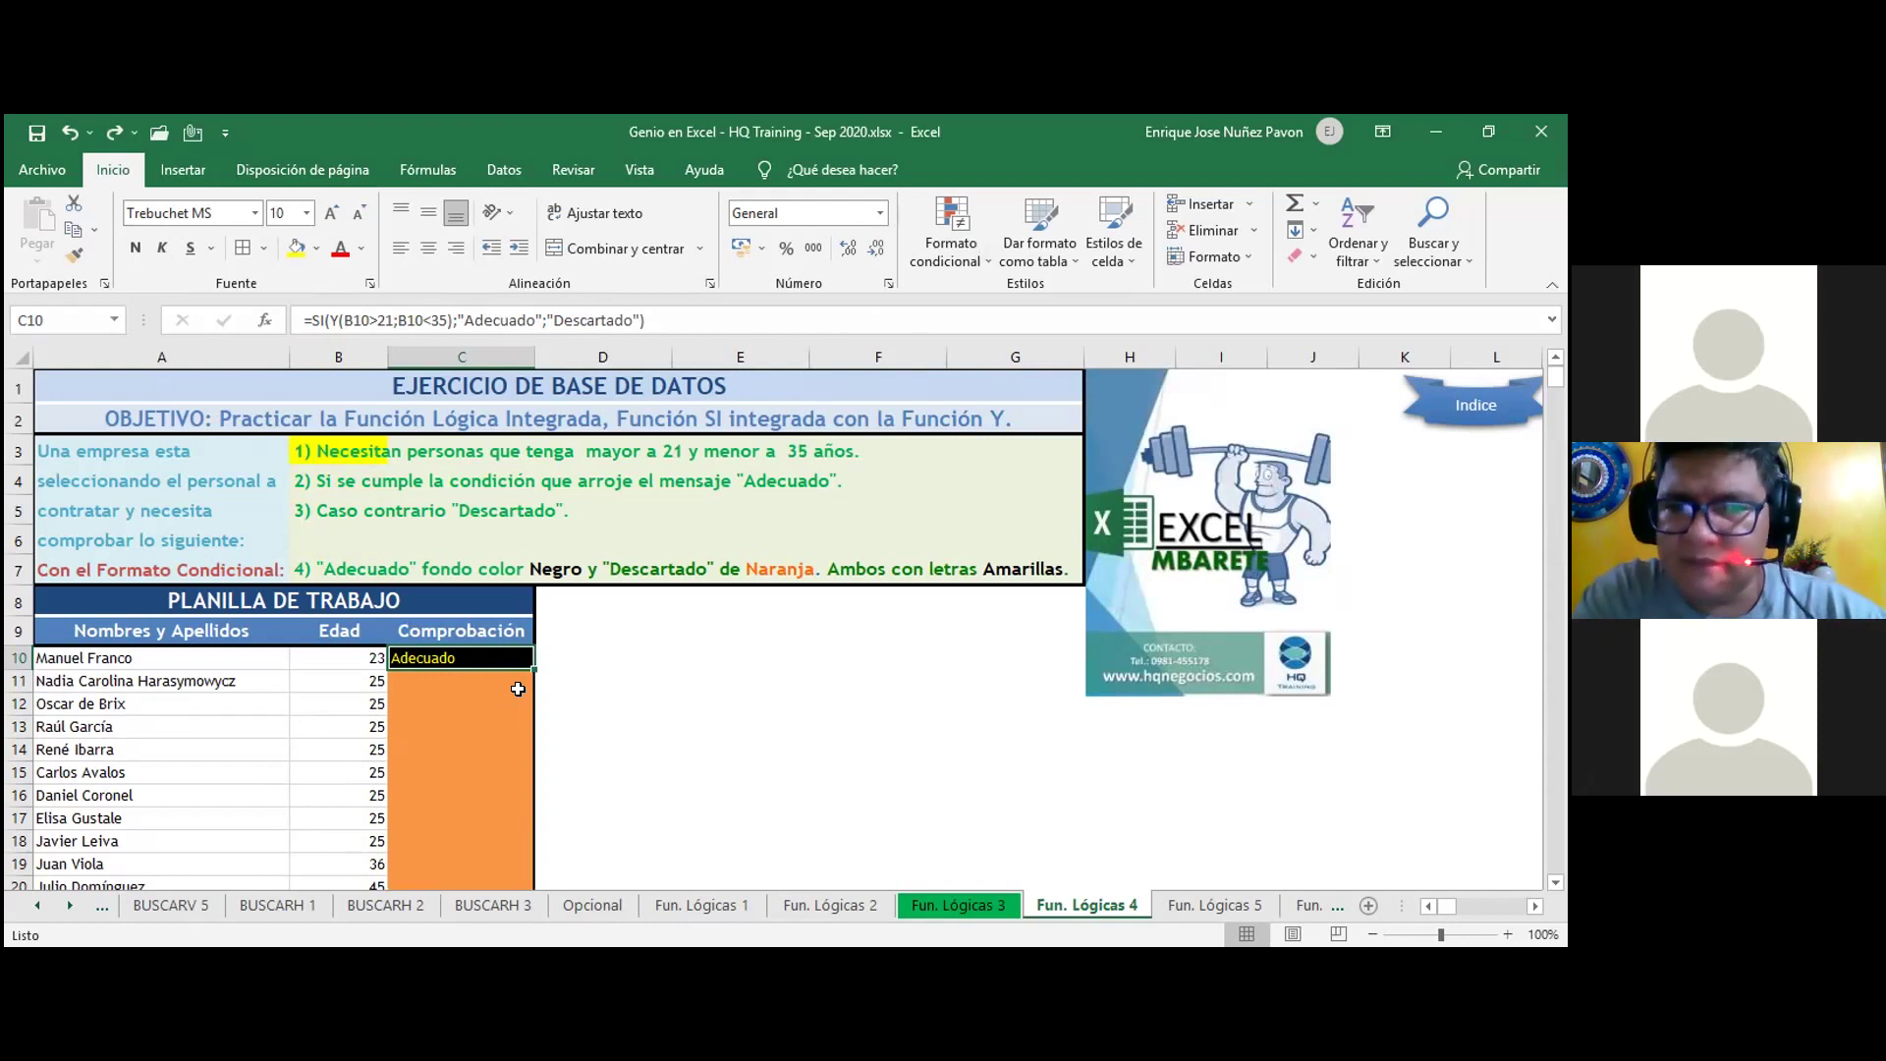
{"action": "left_click", "coordinate": [517, 689]}
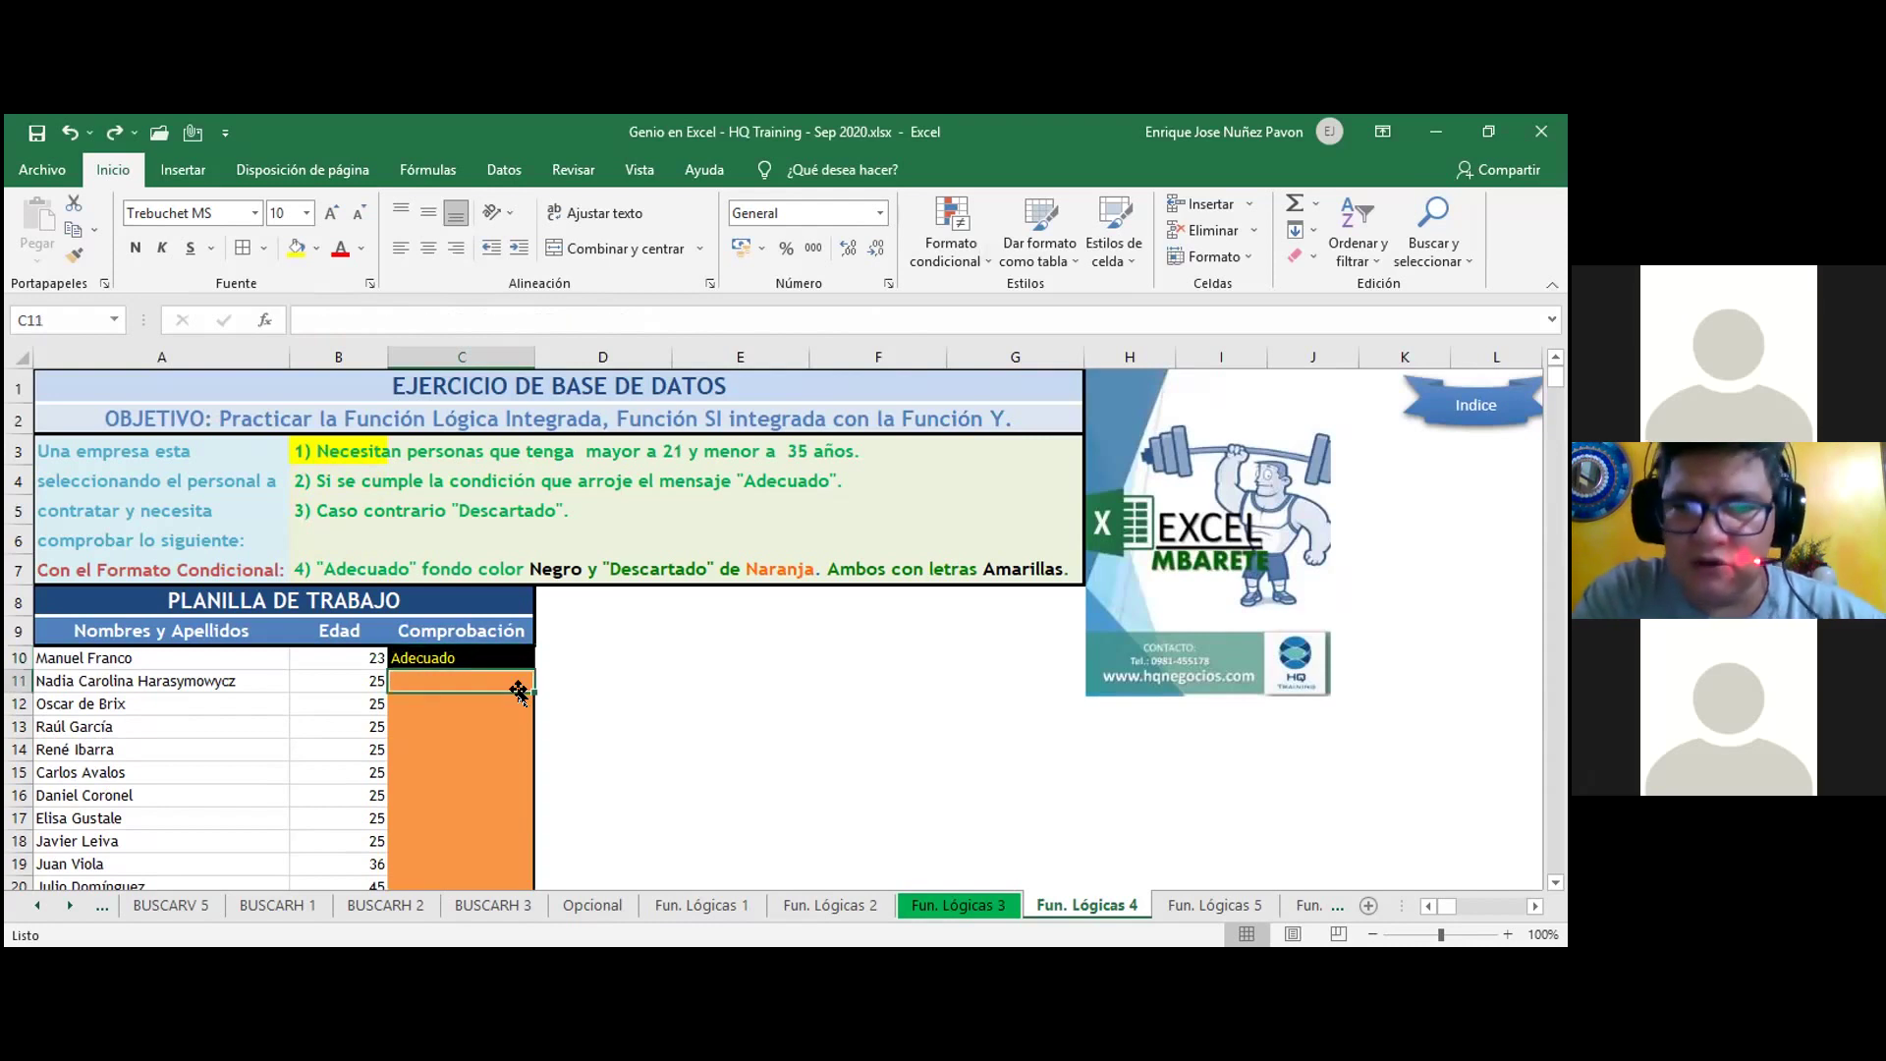
{"action": "key", "text": "ctrl+z"}
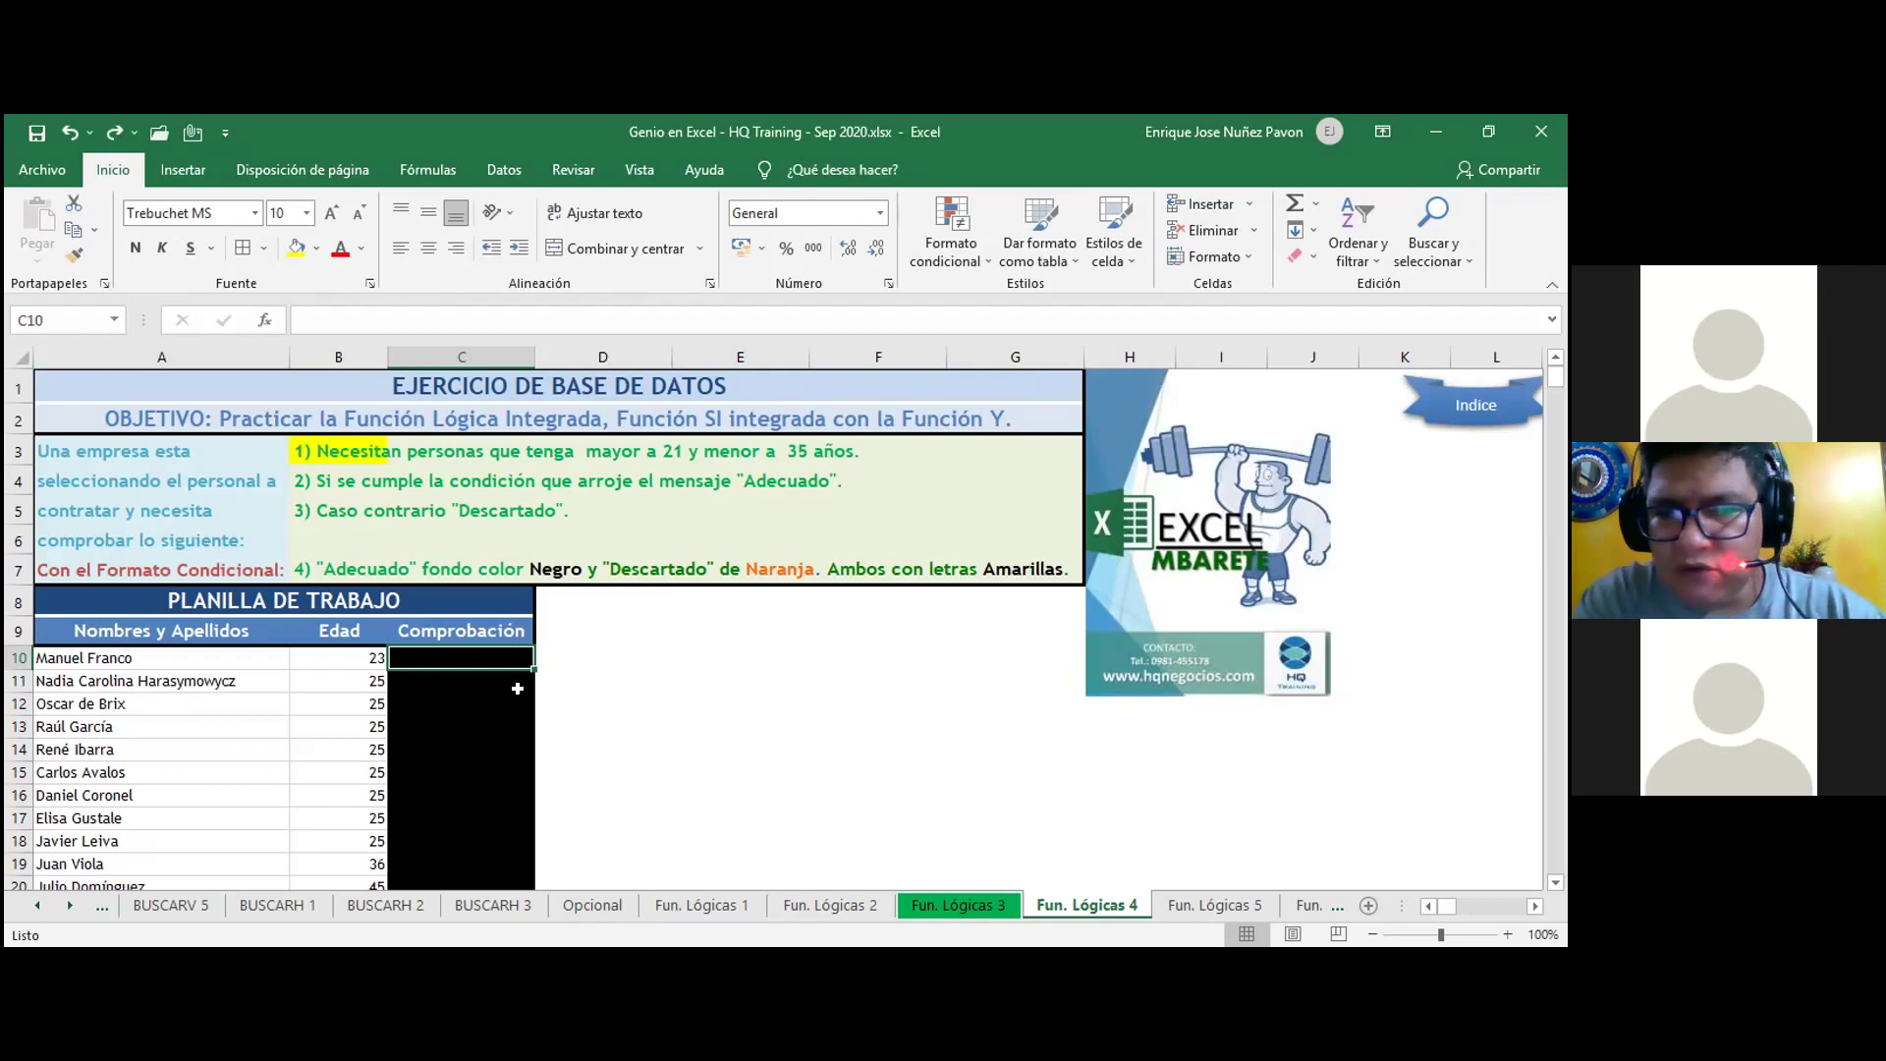
- Redo the C10 formula entry and its fill-down through the Comprobación column
{"action": "key", "text": "ctrl+y"}
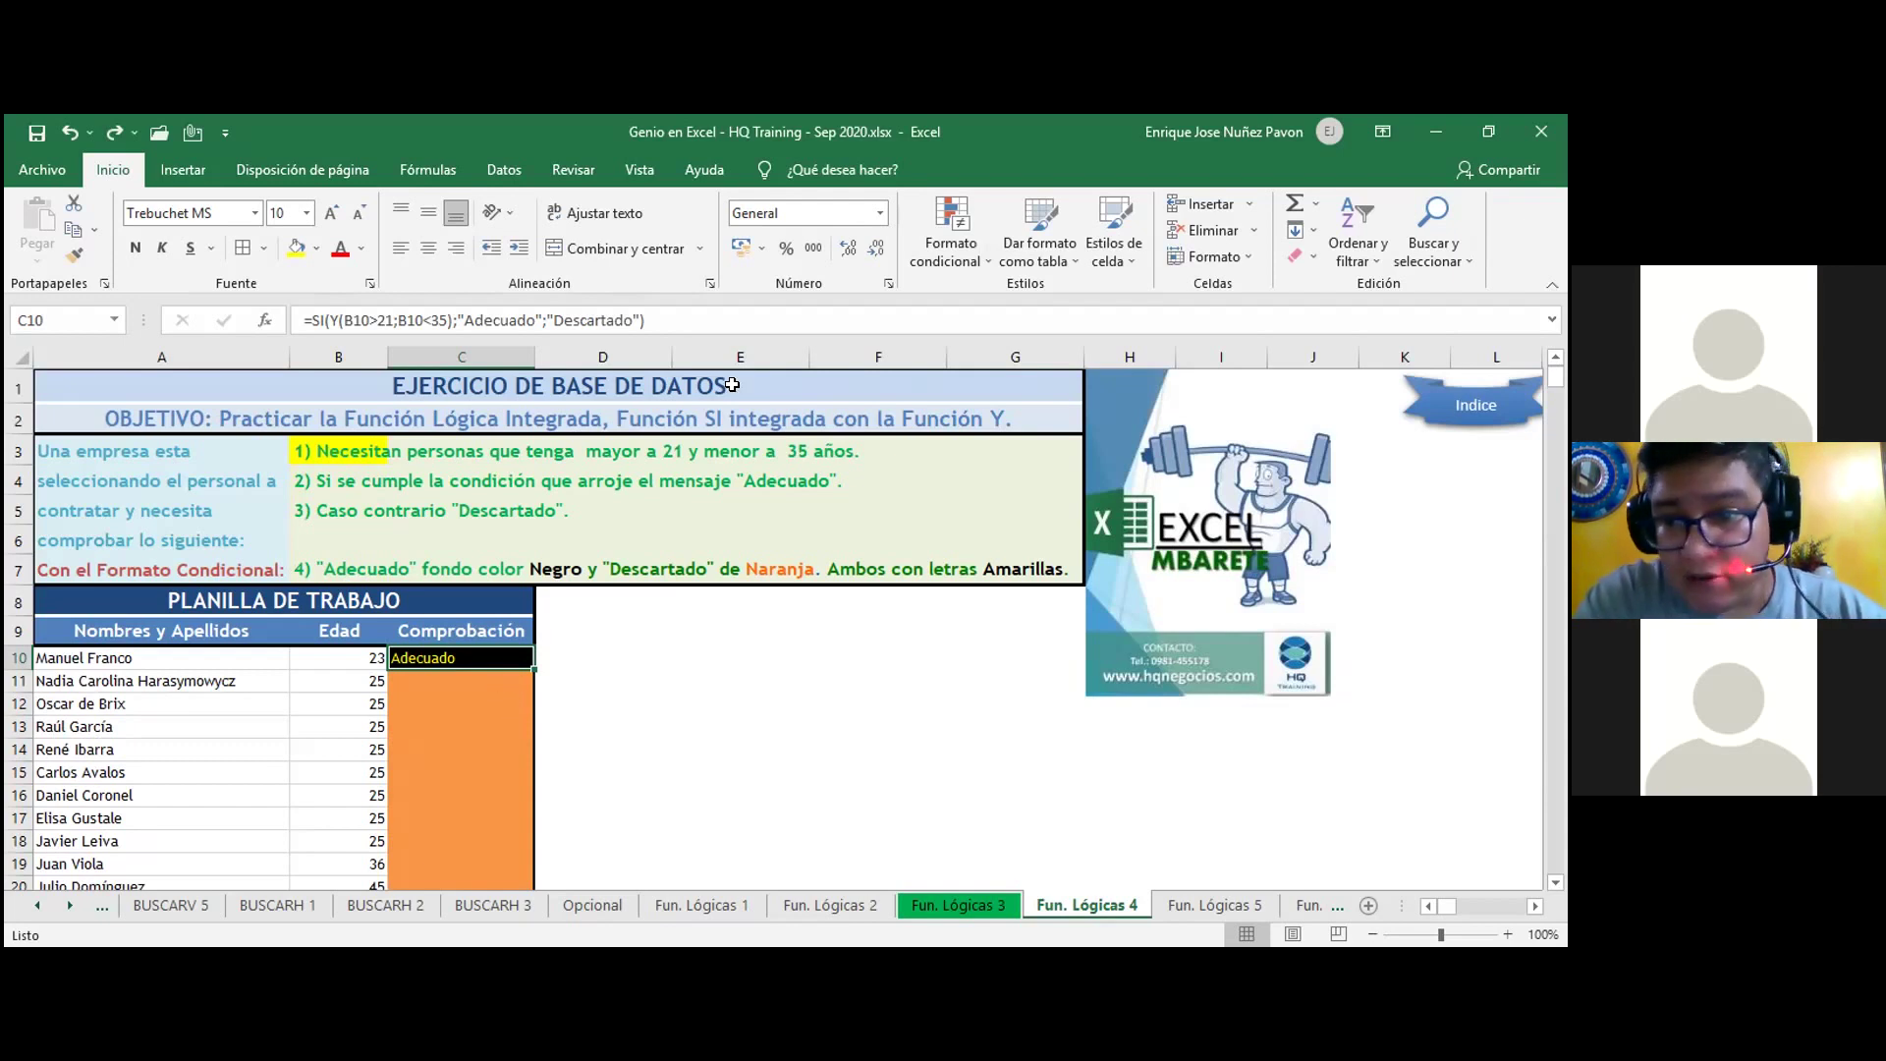
{"action": "left_click", "coordinate": [476, 689]}
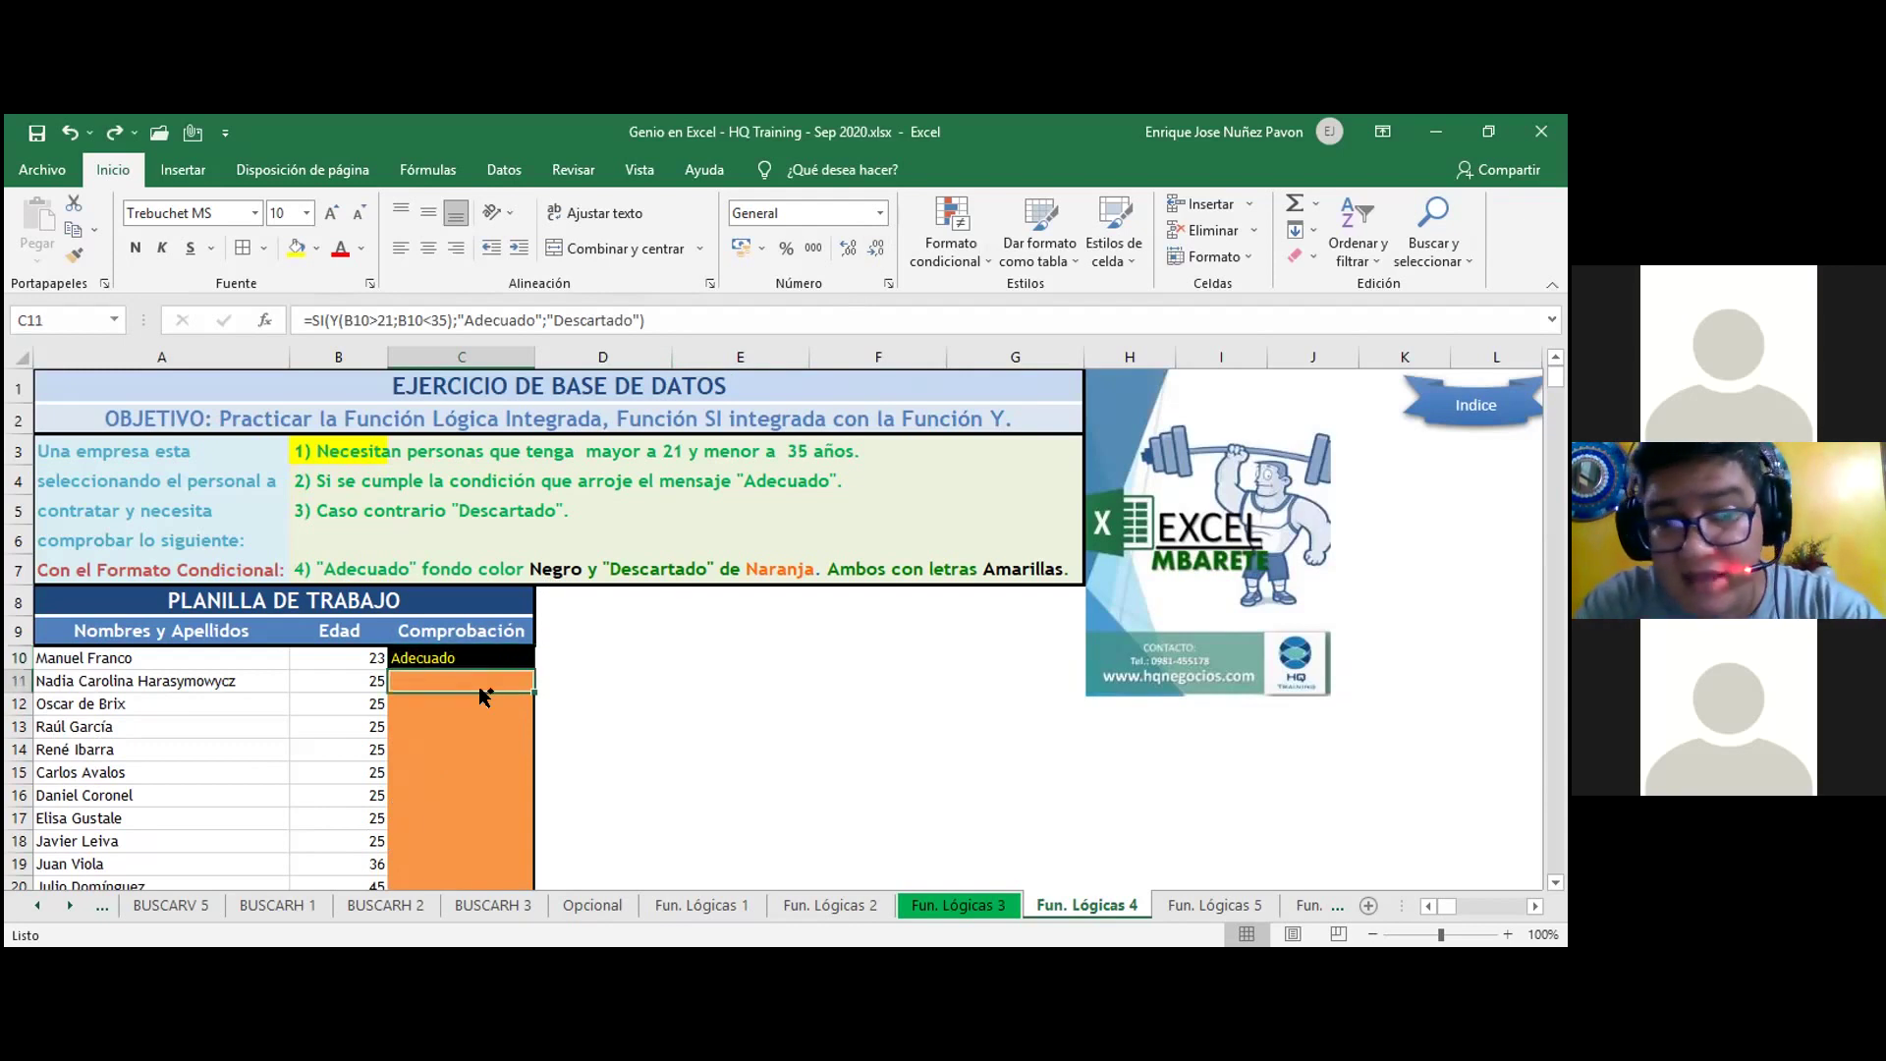
{"action": "key", "text": "ctrl+y"}
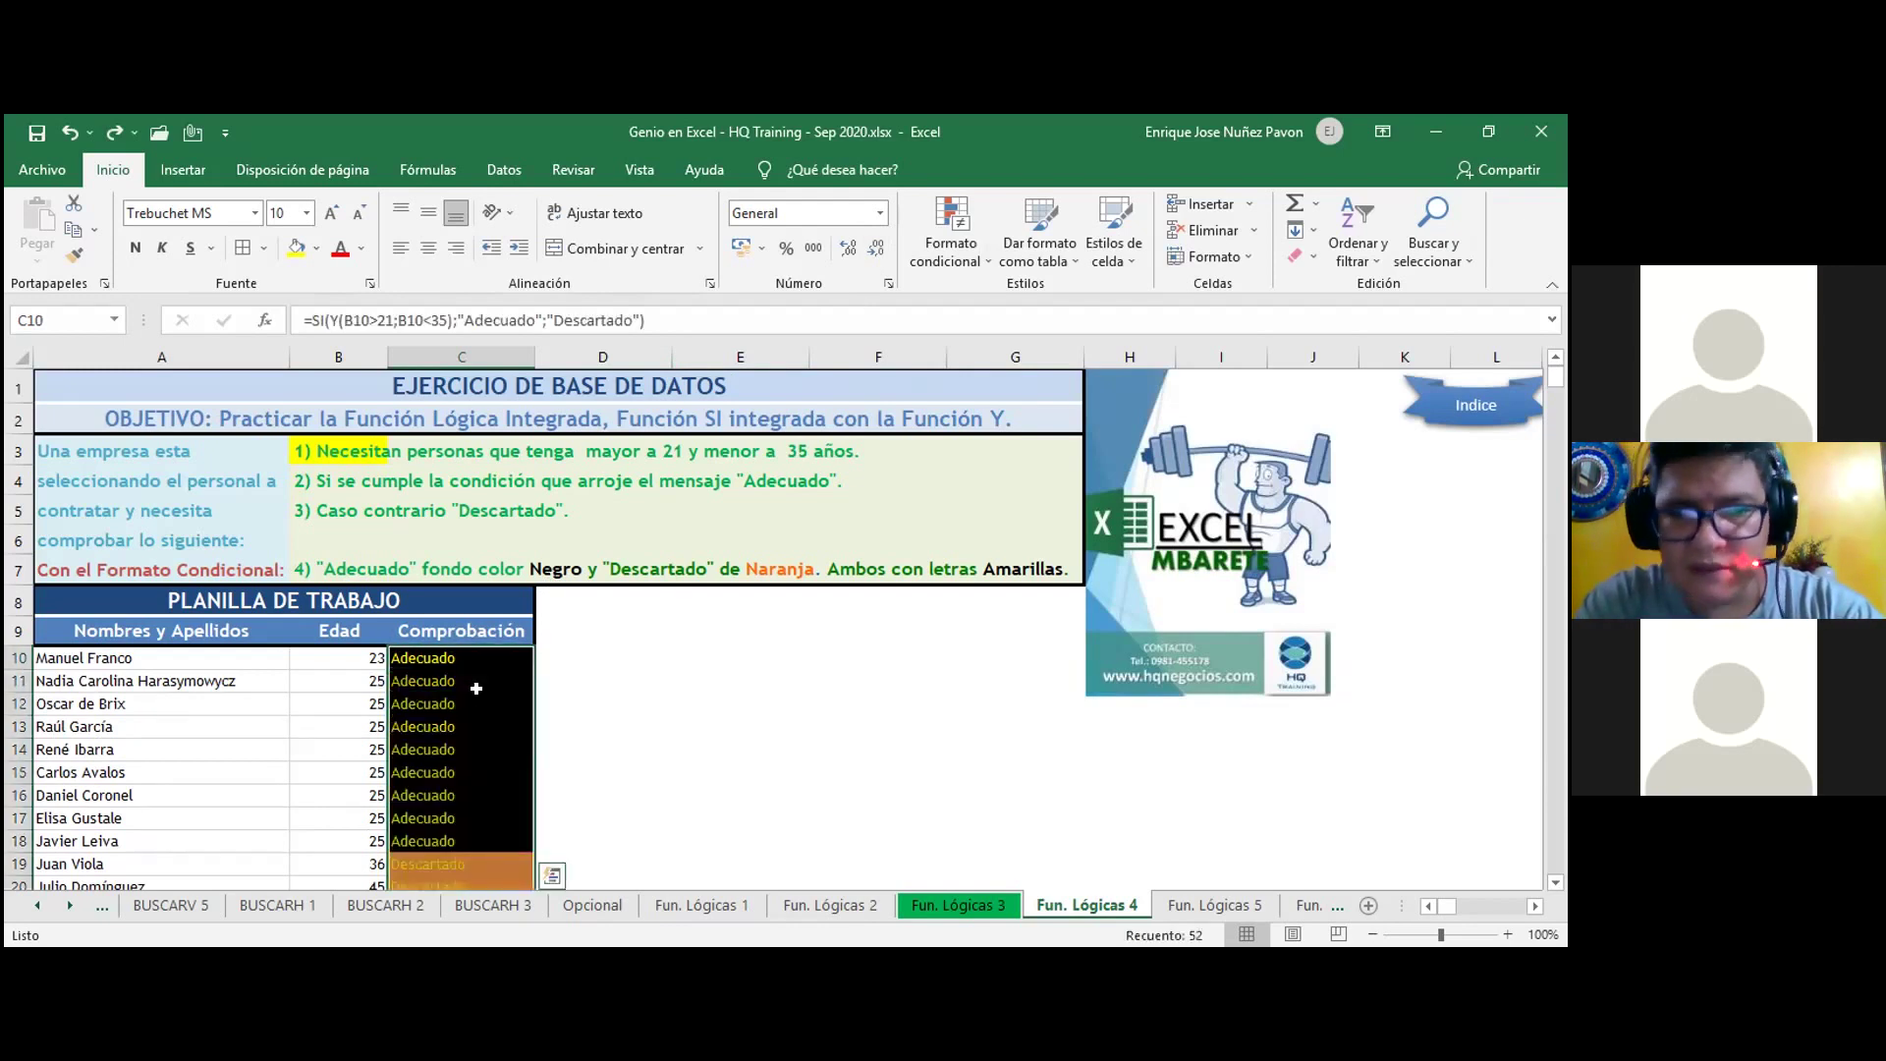
- Redo the yellow fills in B4, B5 and B7, and redo and undo the clearing of the conditional formatting rules
{"action": "key", "text": "Up"}
{"action": "key", "text": "Up"}
{"action": "key", "text": "Up"}
{"action": "key", "text": "Up"}
{"action": "key", "text": "Up"}
{"action": "key", "text": "Up"}
{"action": "key", "text": "Down"}
{"action": "key", "text": "Down"}
{"action": "key", "text": "Down"}
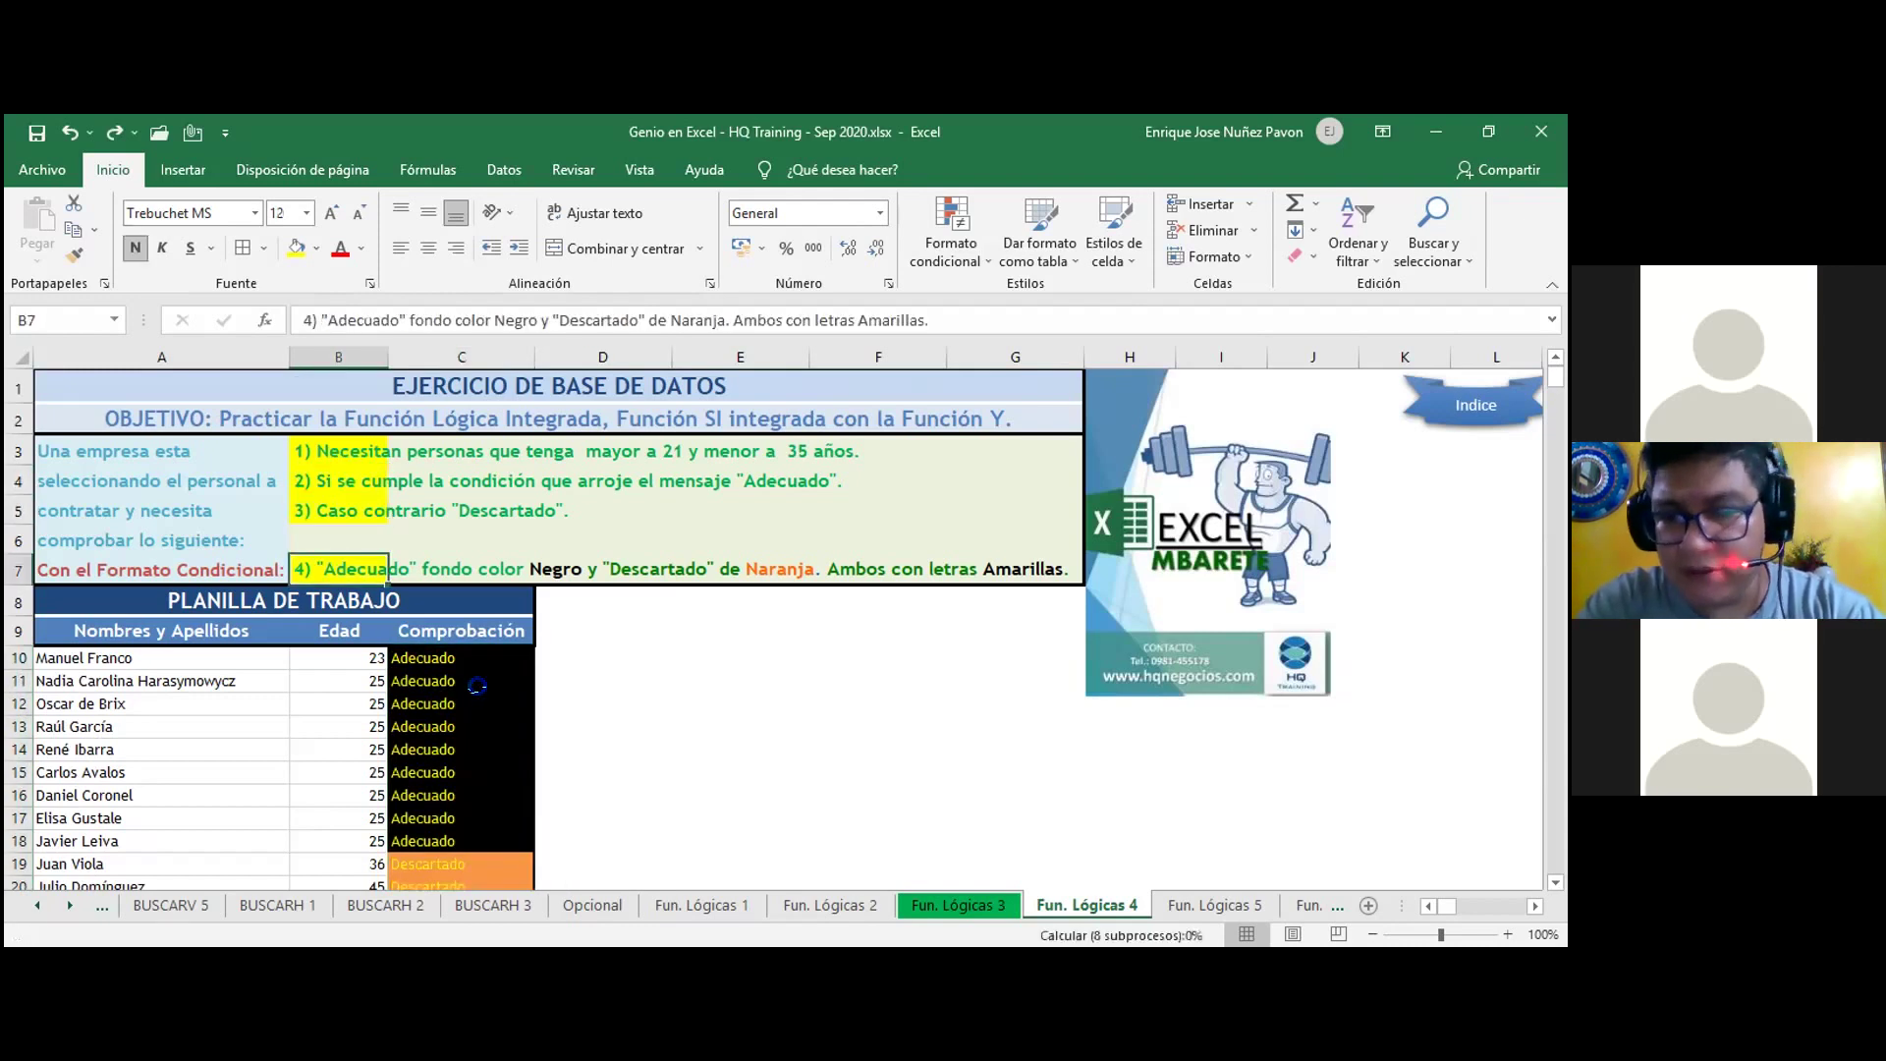
{"action": "key", "text": "ctrl+y"}
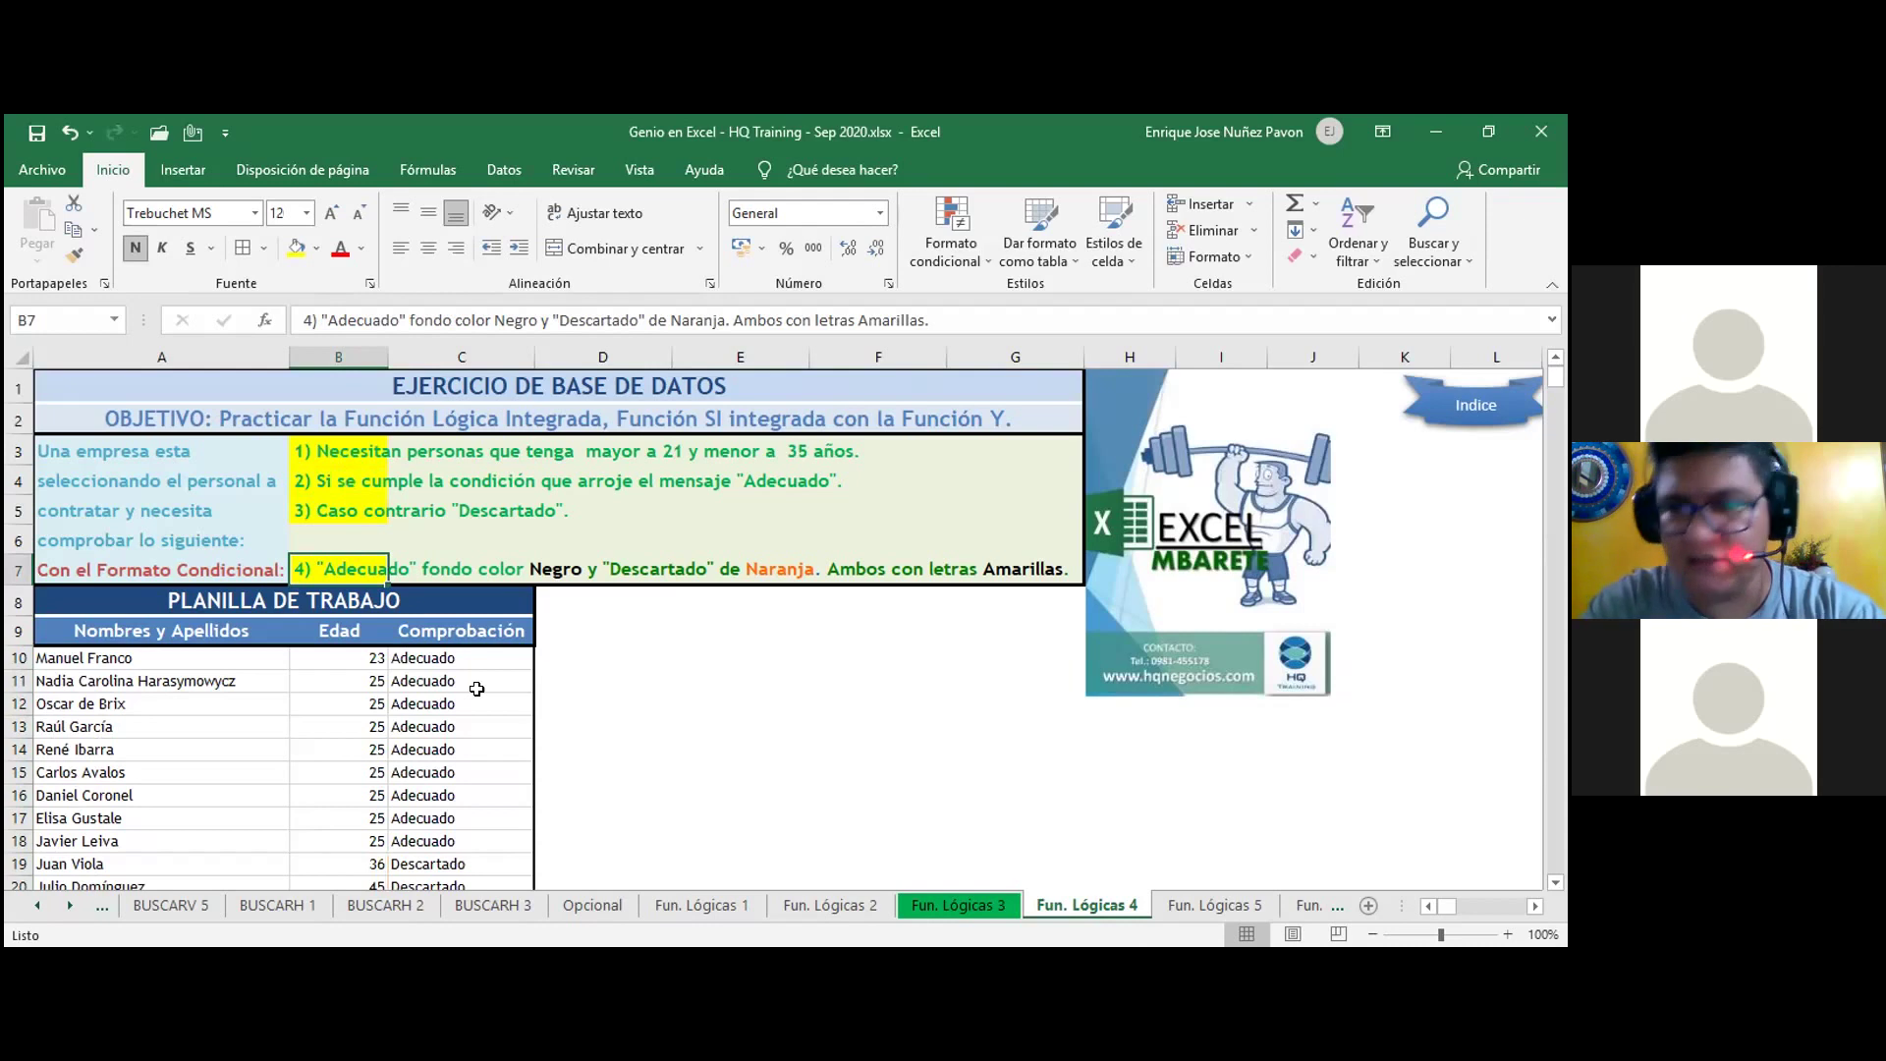
{"action": "key", "text": "ctrl+z"}
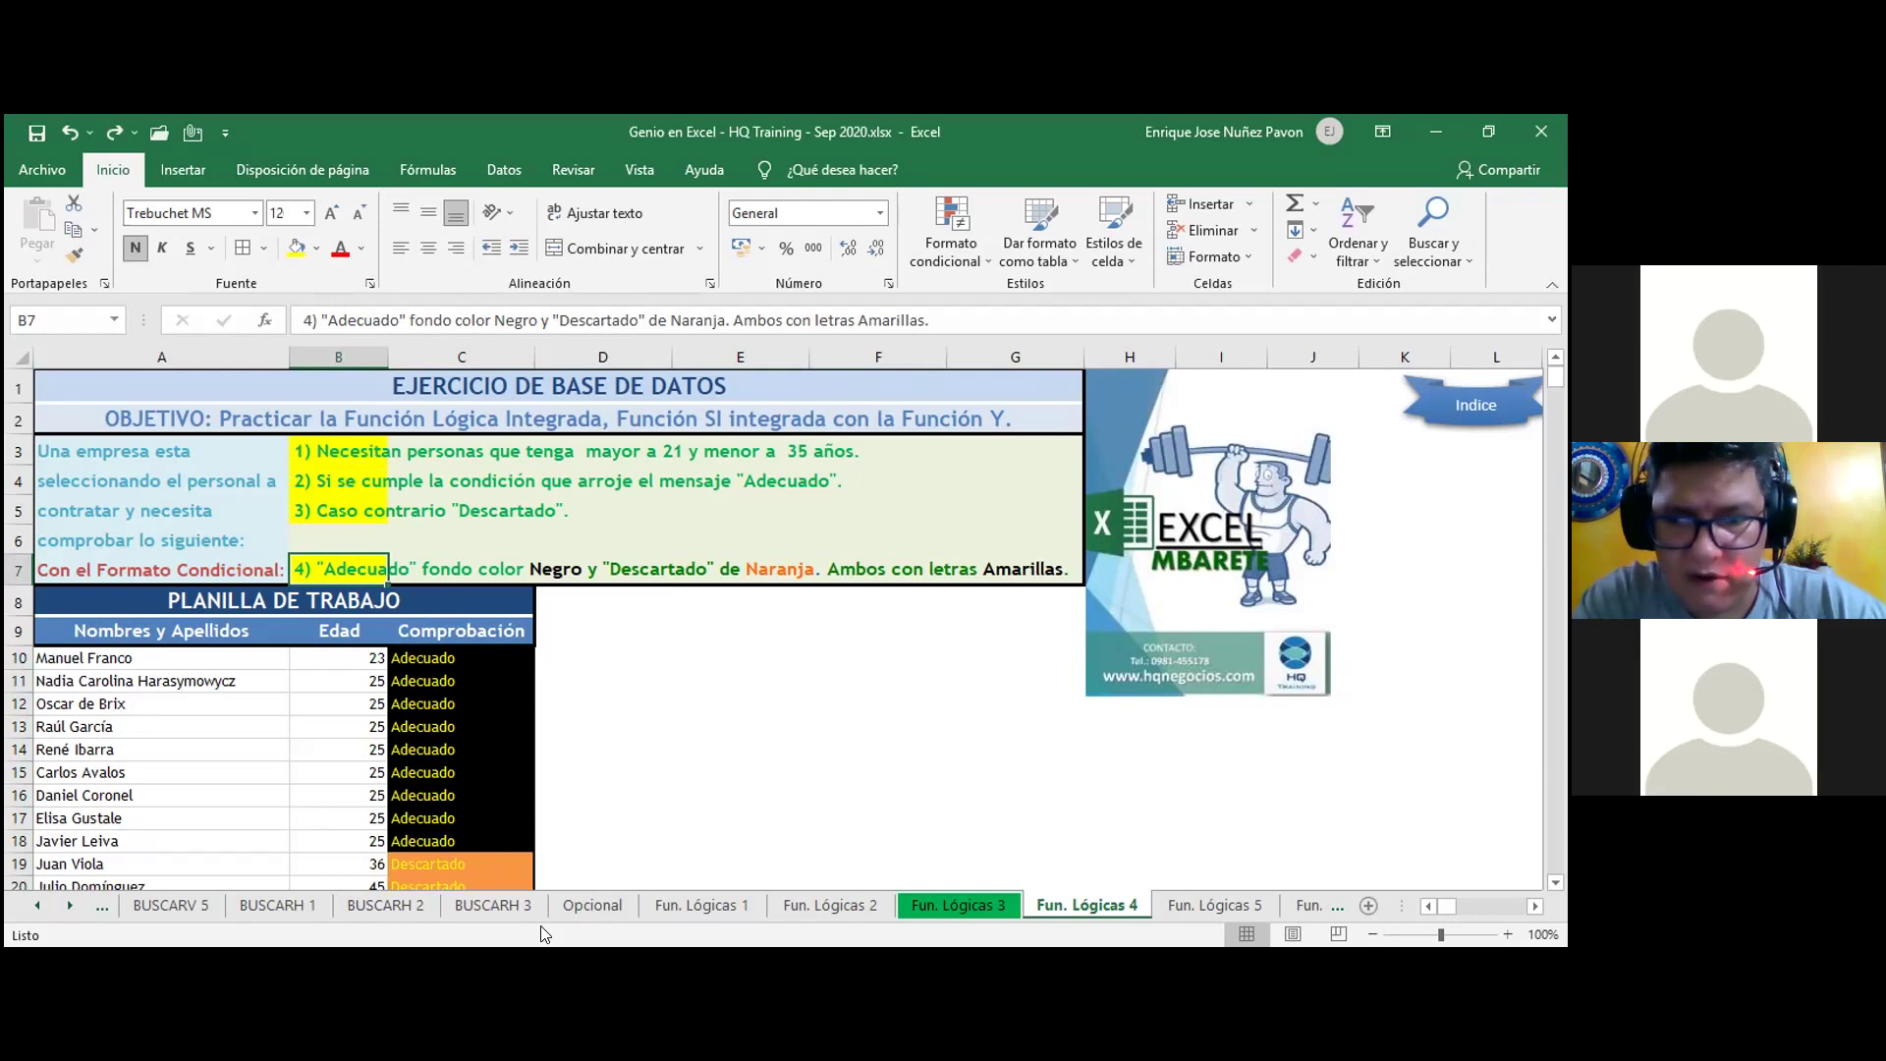
- Open the conditional formatting rules manager for C10 and examine the rules applied to the Comprobación column
{"action": "left_click", "coordinate": [462, 681]}
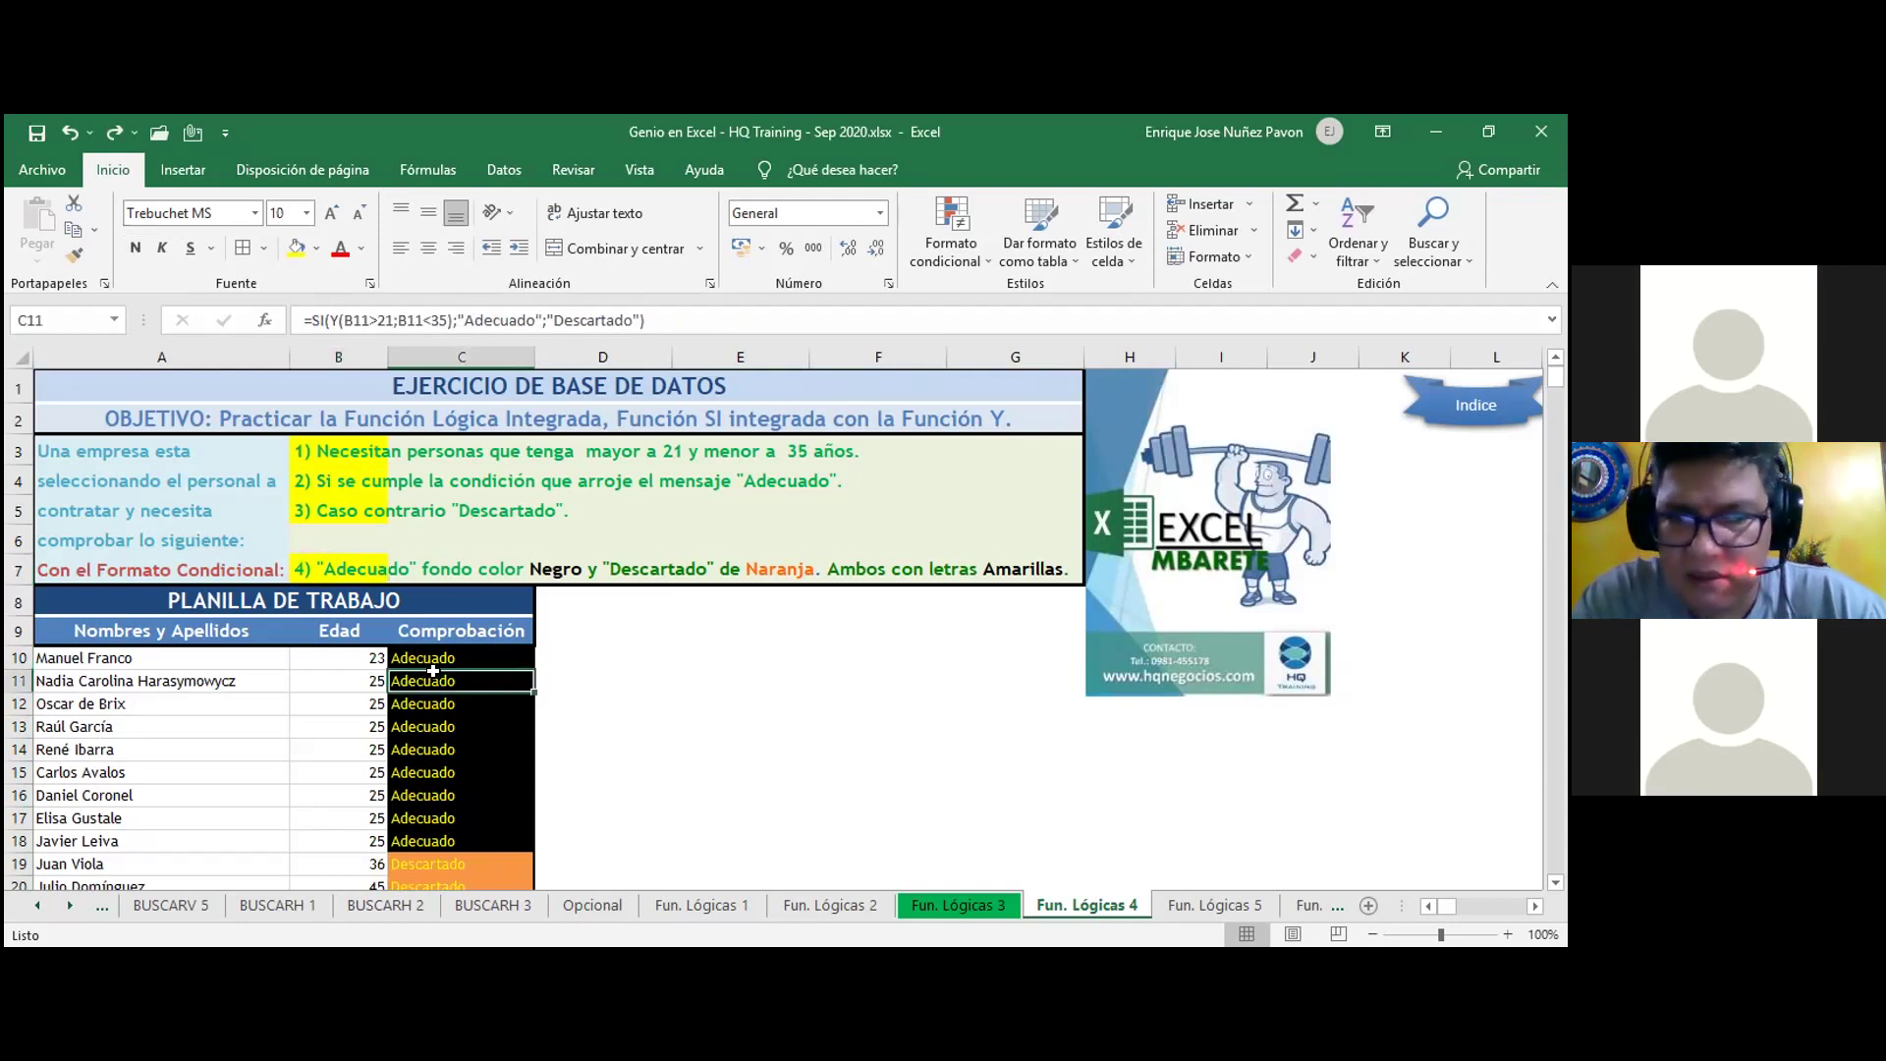
{"action": "left_click", "coordinate": [461, 650]}
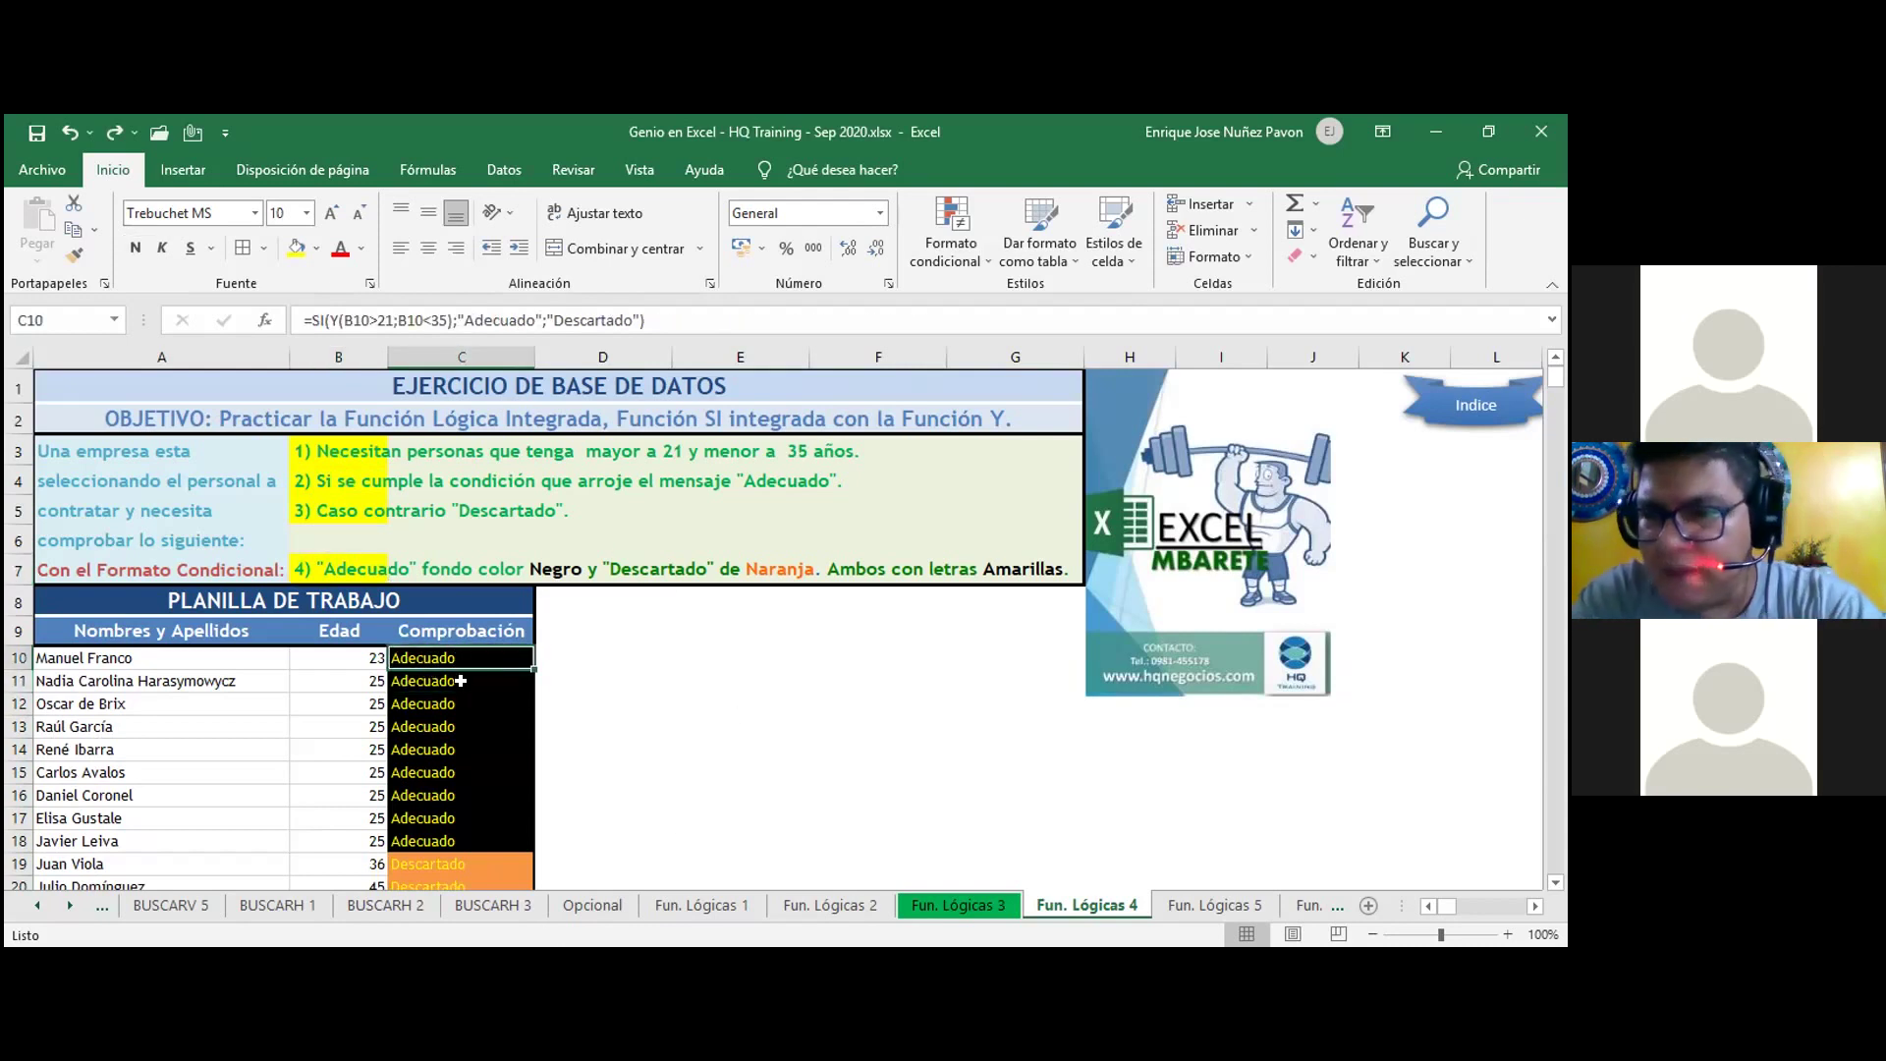
{"action": "left_click", "coordinate": [975, 263]}
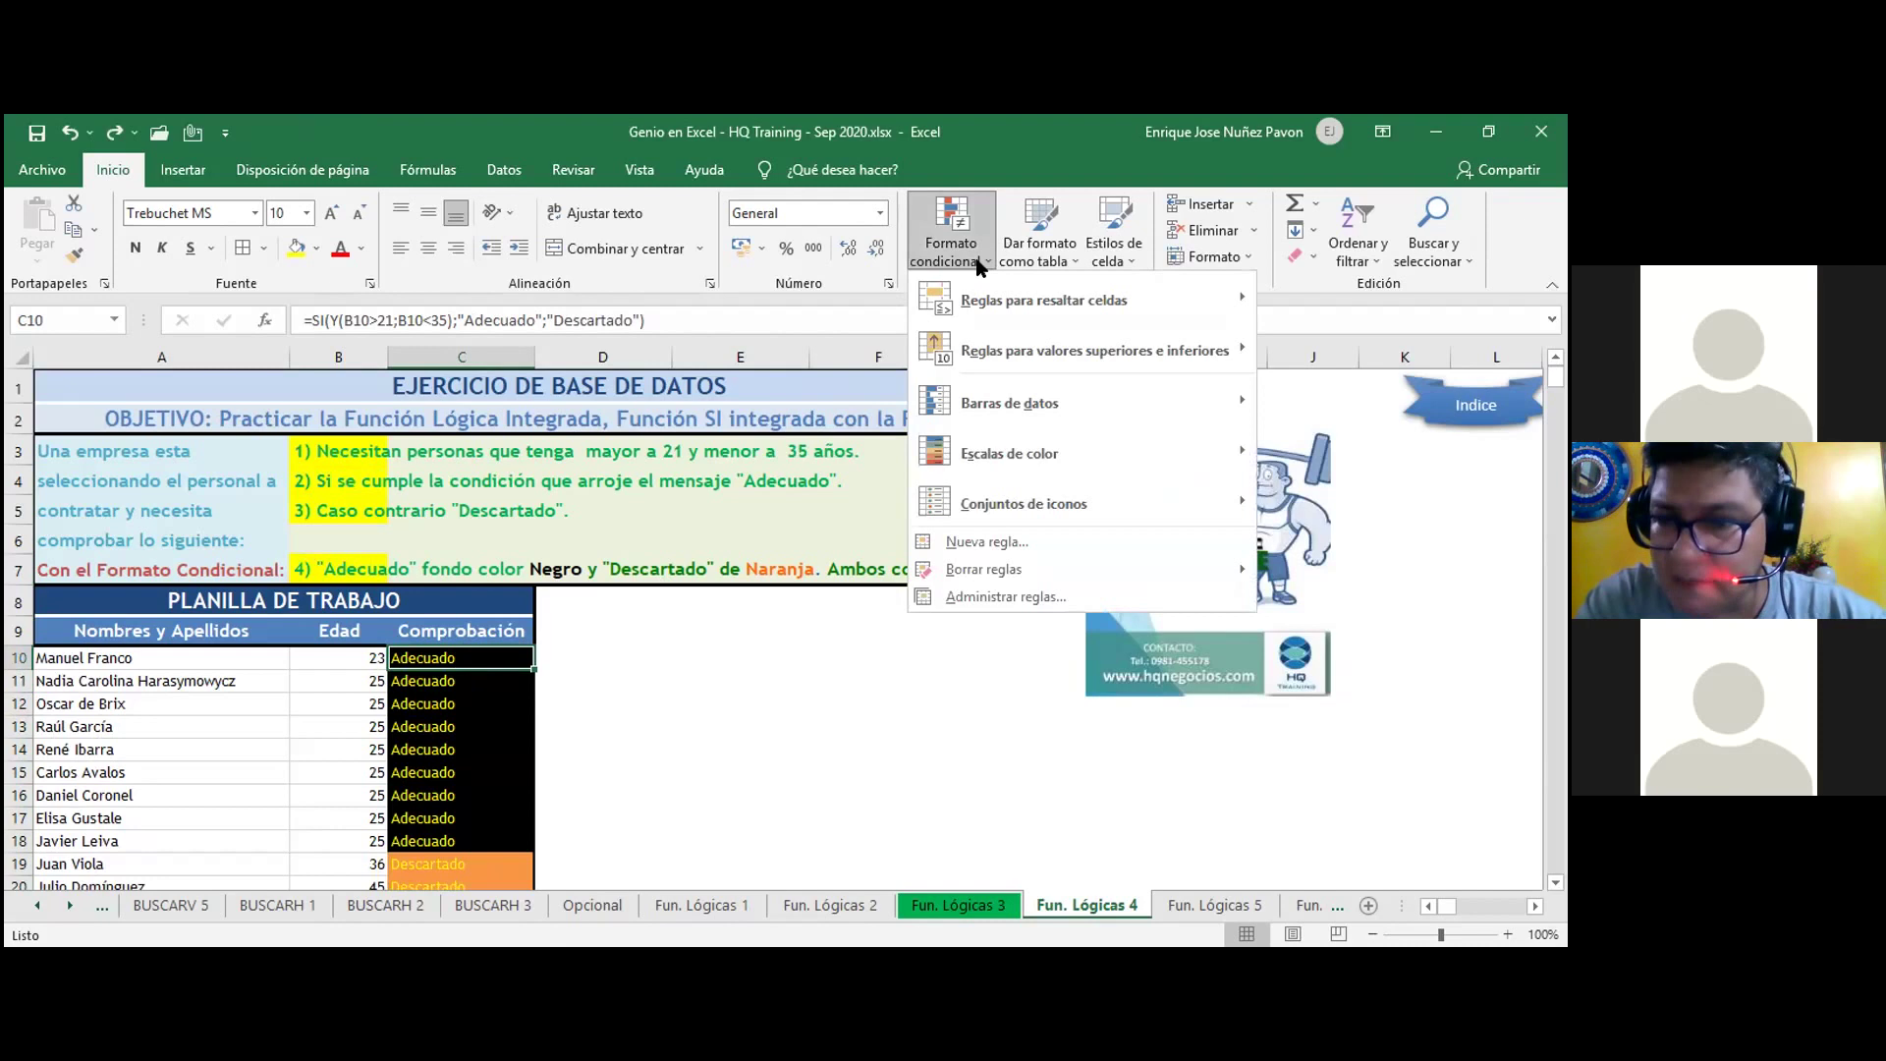
{"action": "left_click", "coordinate": [1004, 598]}
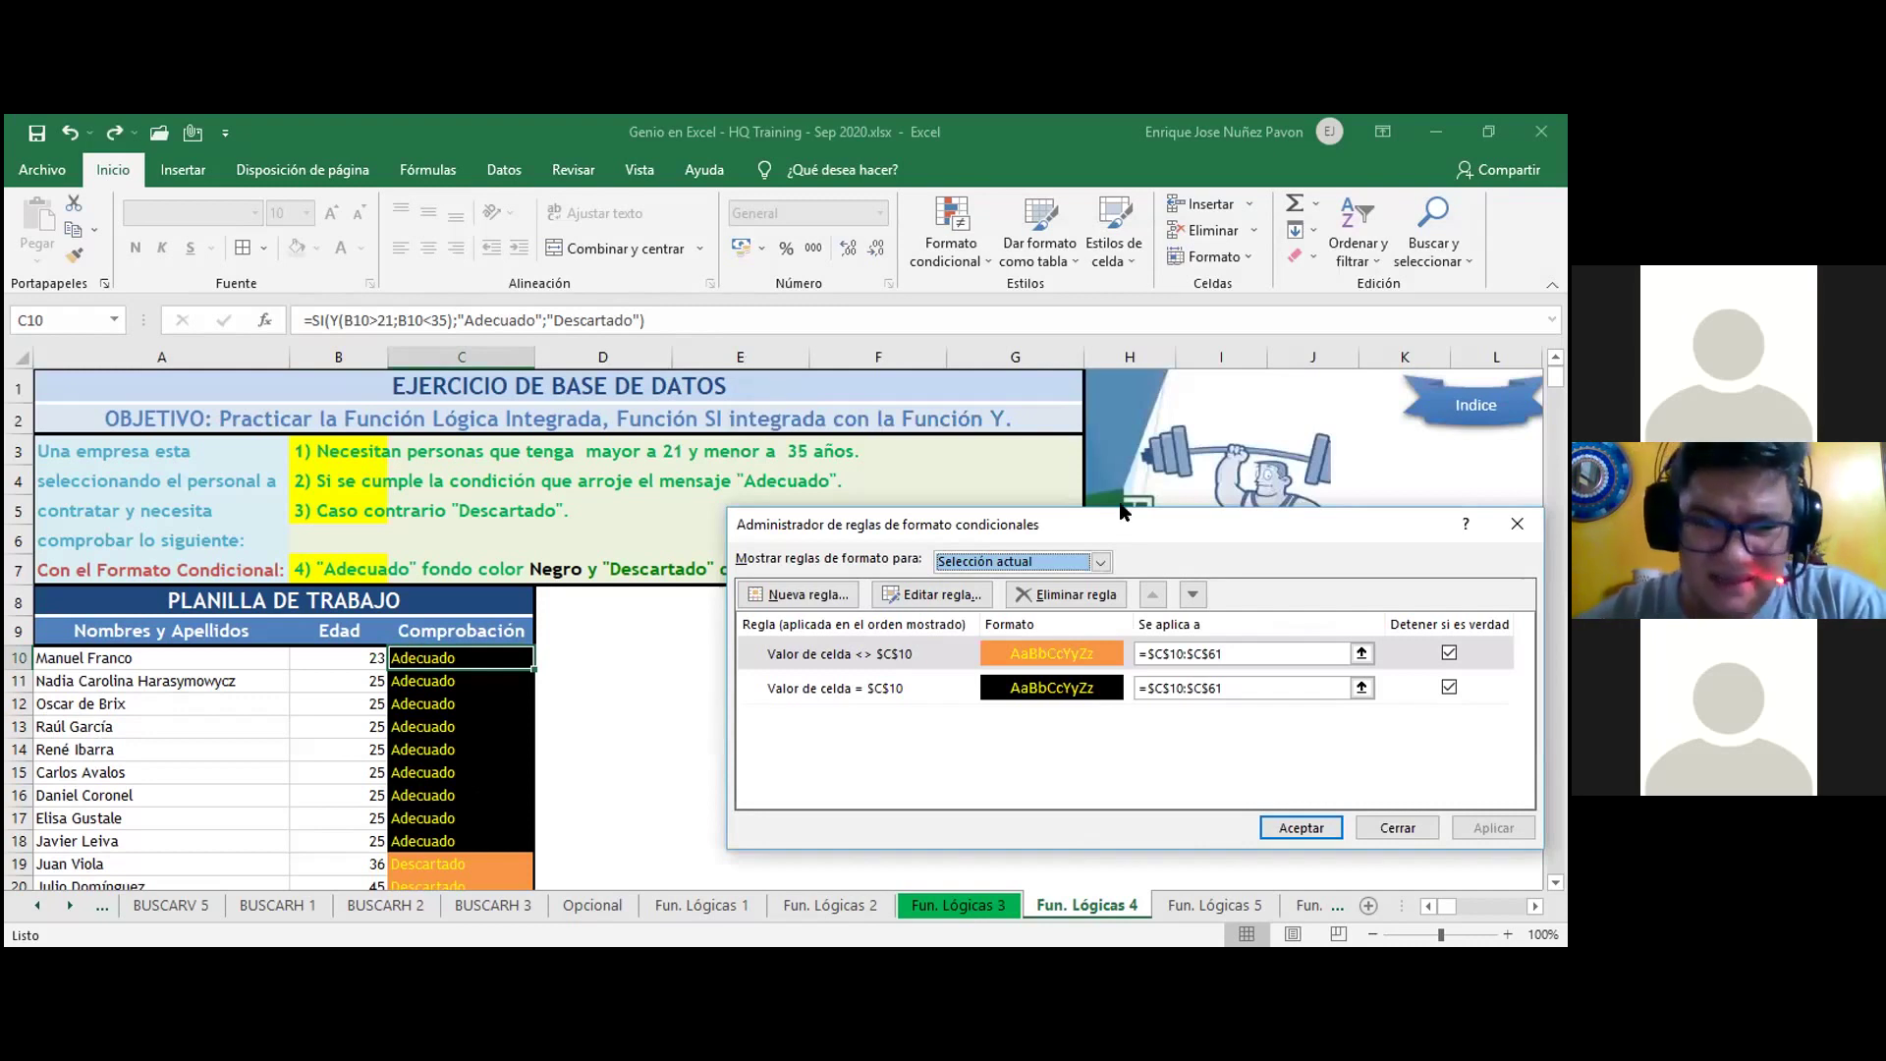
{"action": "left_click_drag", "start_coordinate": [1090, 524], "coordinate": [1053, 282]}
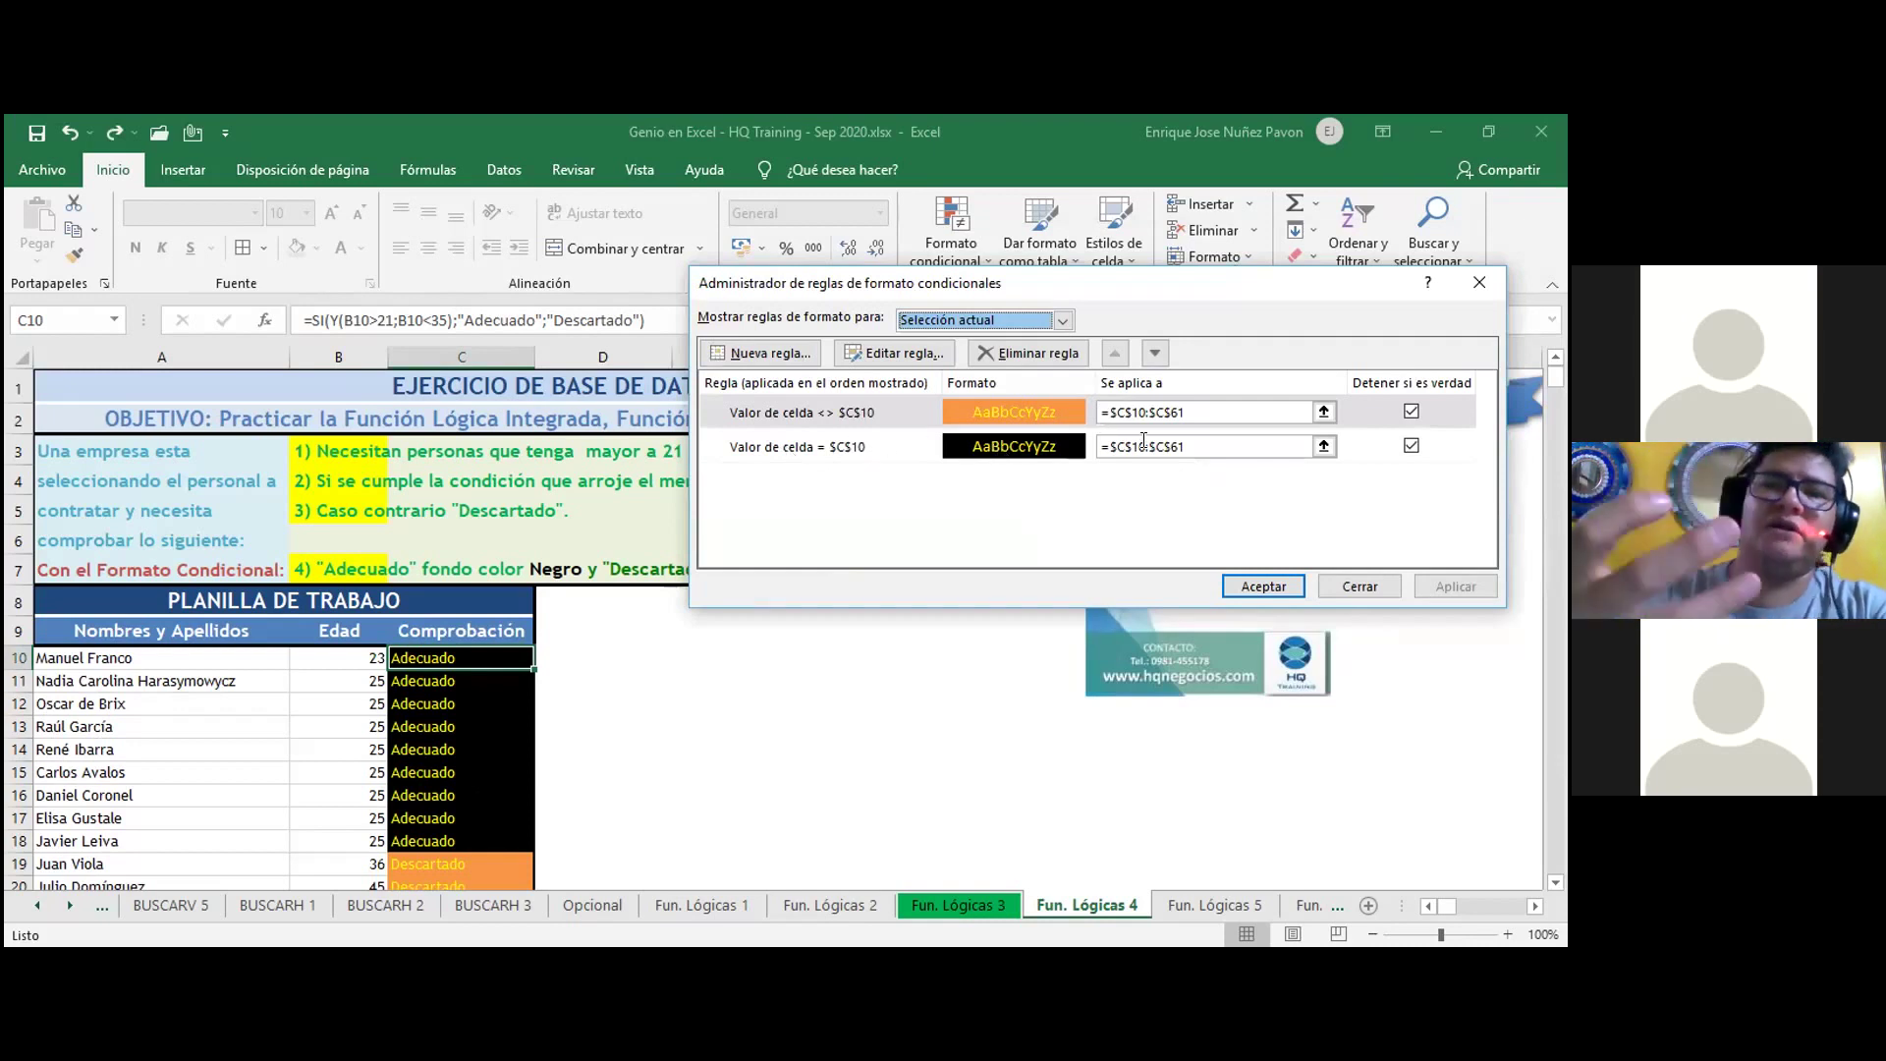
- Inspect the definition of the rule for values equal to $C$10, and close the rules manager without changes
{"action": "double_click", "coordinate": [1035, 447]}
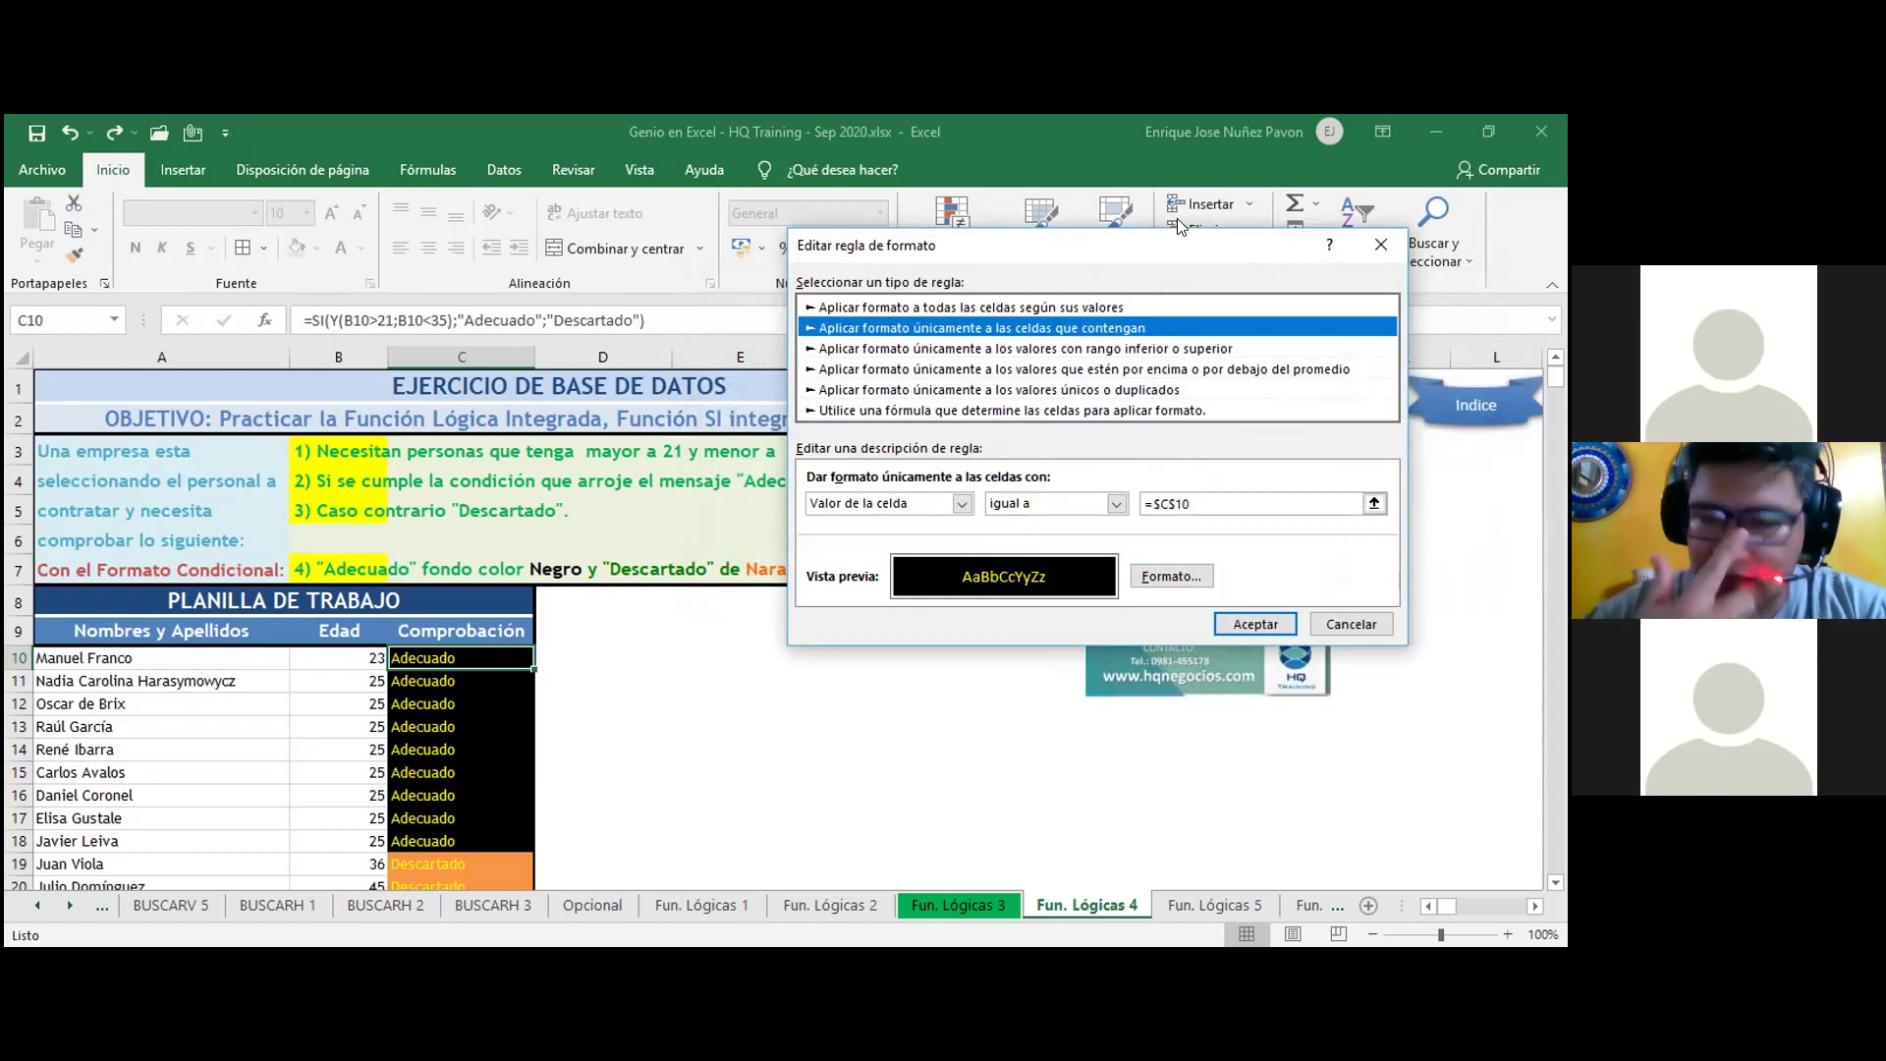
{"action": "left_click", "coordinate": [1094, 646]}
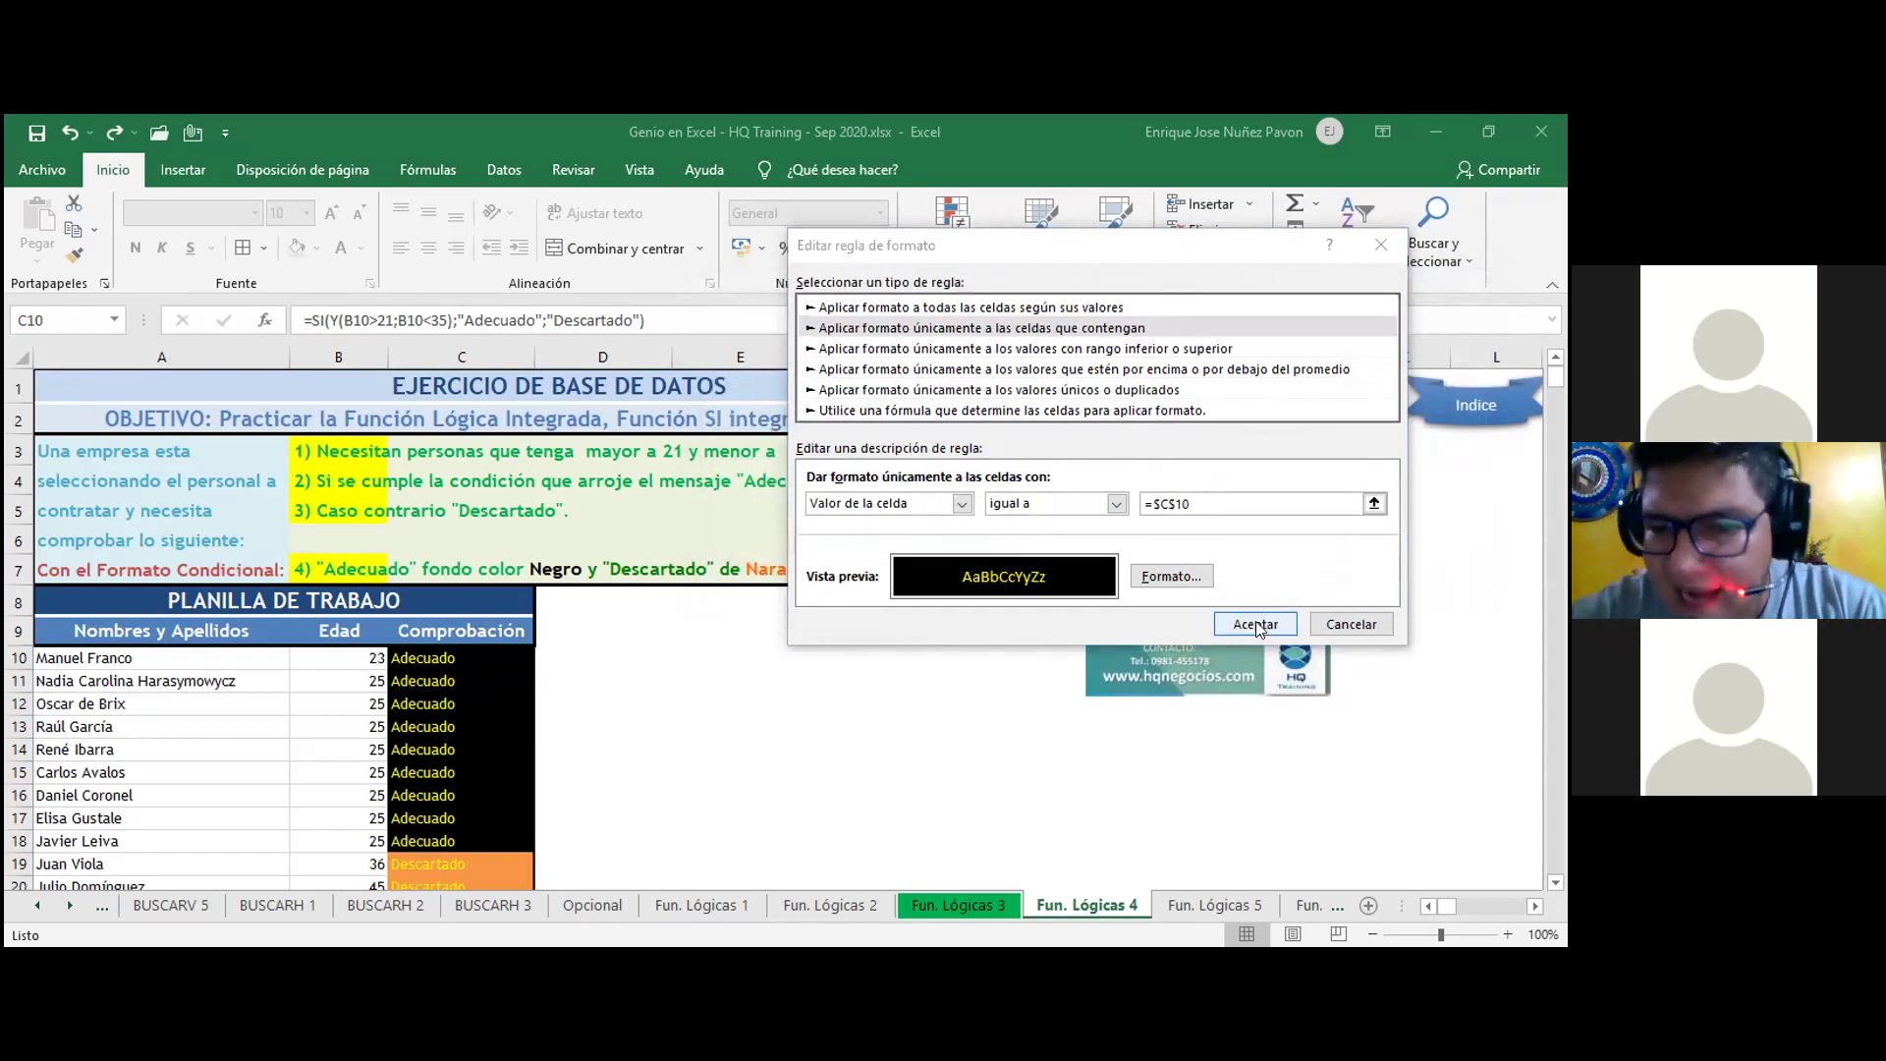
{"action": "left_click", "coordinate": [1351, 624]}
{"action": "left_click", "coordinate": [1358, 587]}
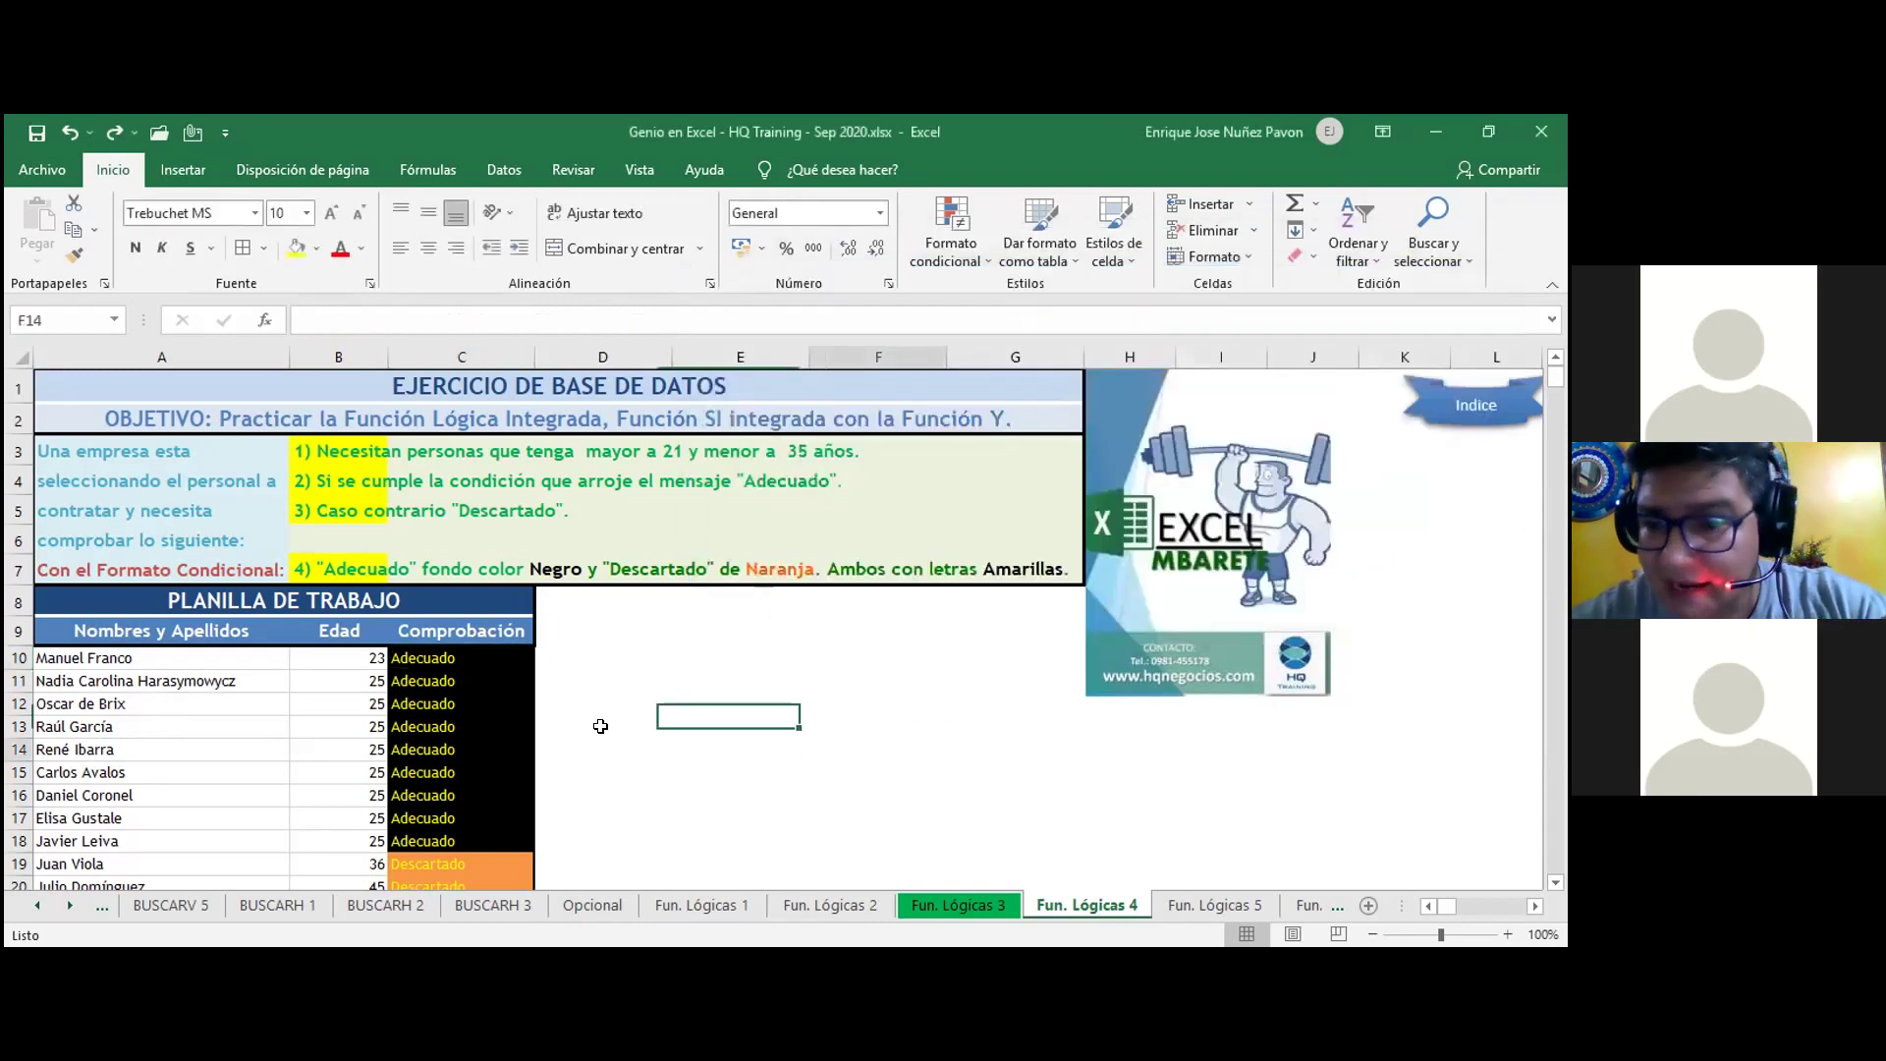
- Inspect the SI and Y formula in C19, the first Descartado result, with its cell references highlighted
{"action": "left_click", "coordinate": [442, 861]}
{"action": "double_click", "coordinate": [441, 861]}
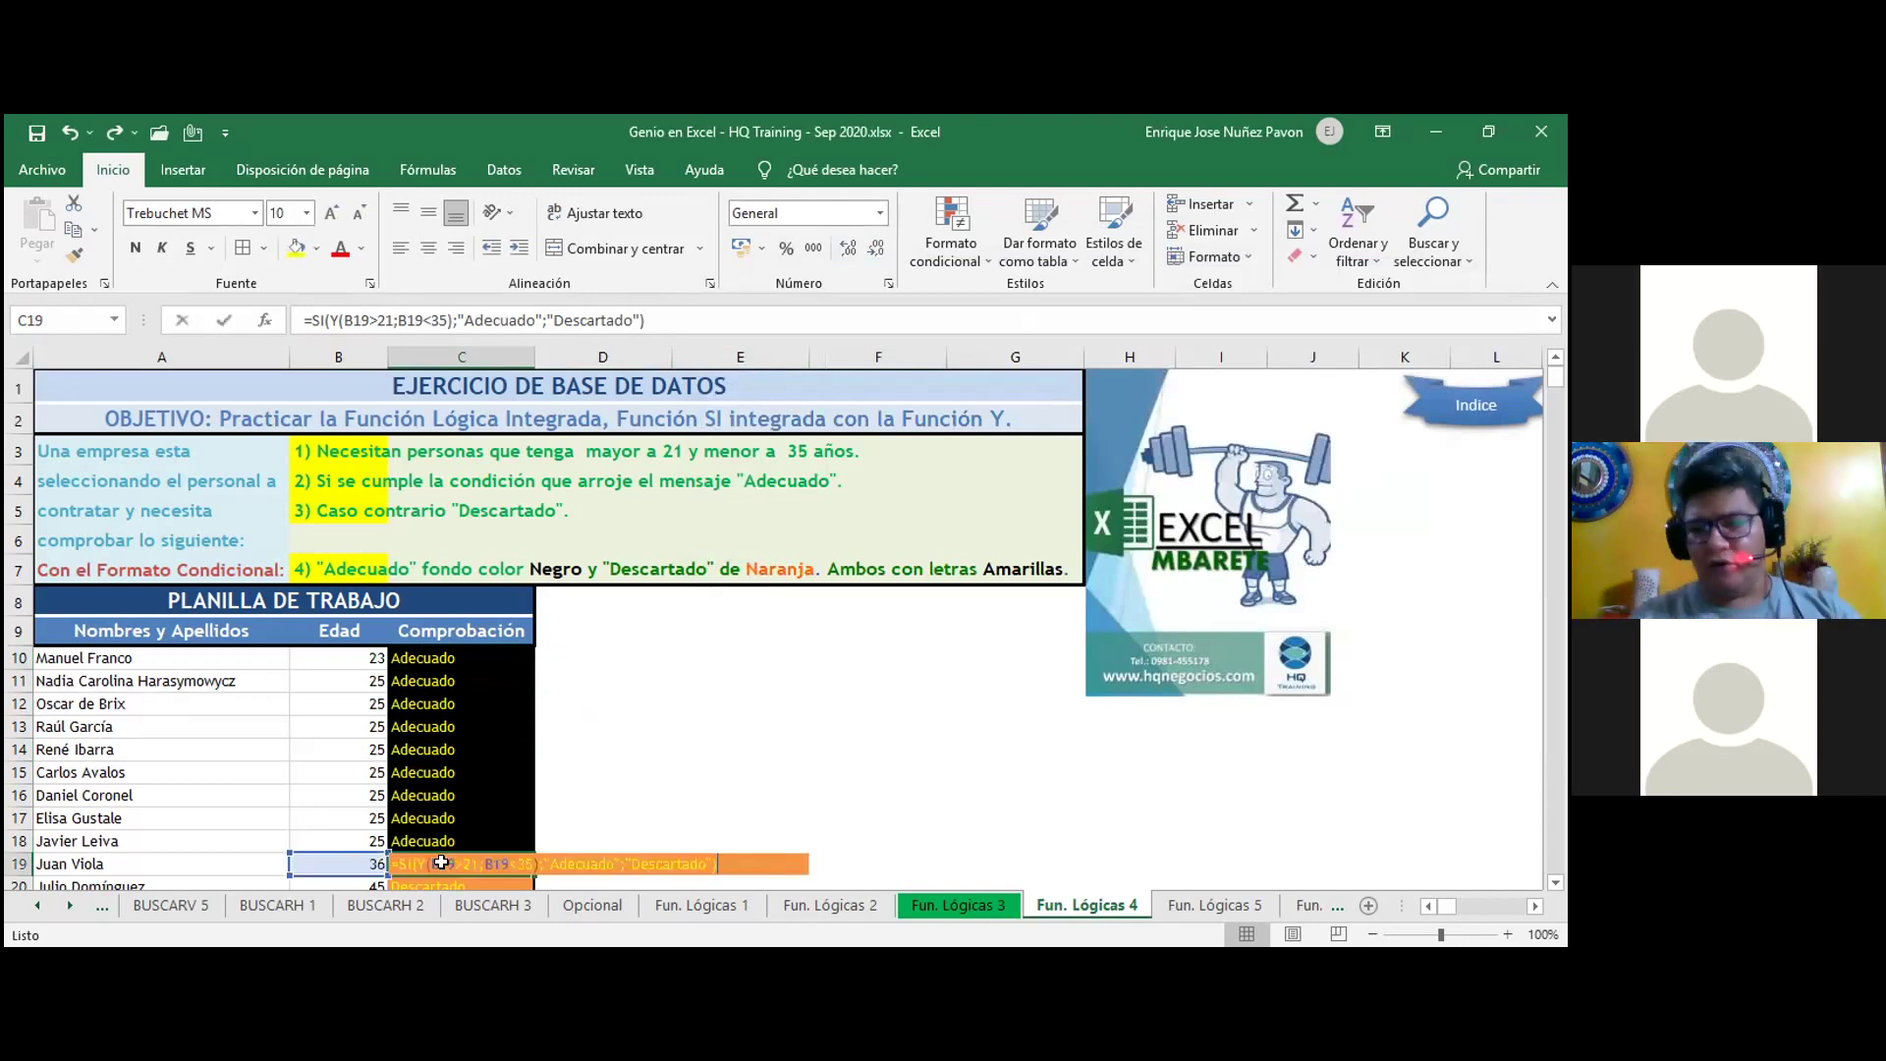
{"action": "left_click", "coordinate": [696, 756]}
- Inspect the definition of C19's conditional formatting rule for values not equal to $C$10, and close the rules manager without changes
{"action": "left_click", "coordinate": [464, 861]}
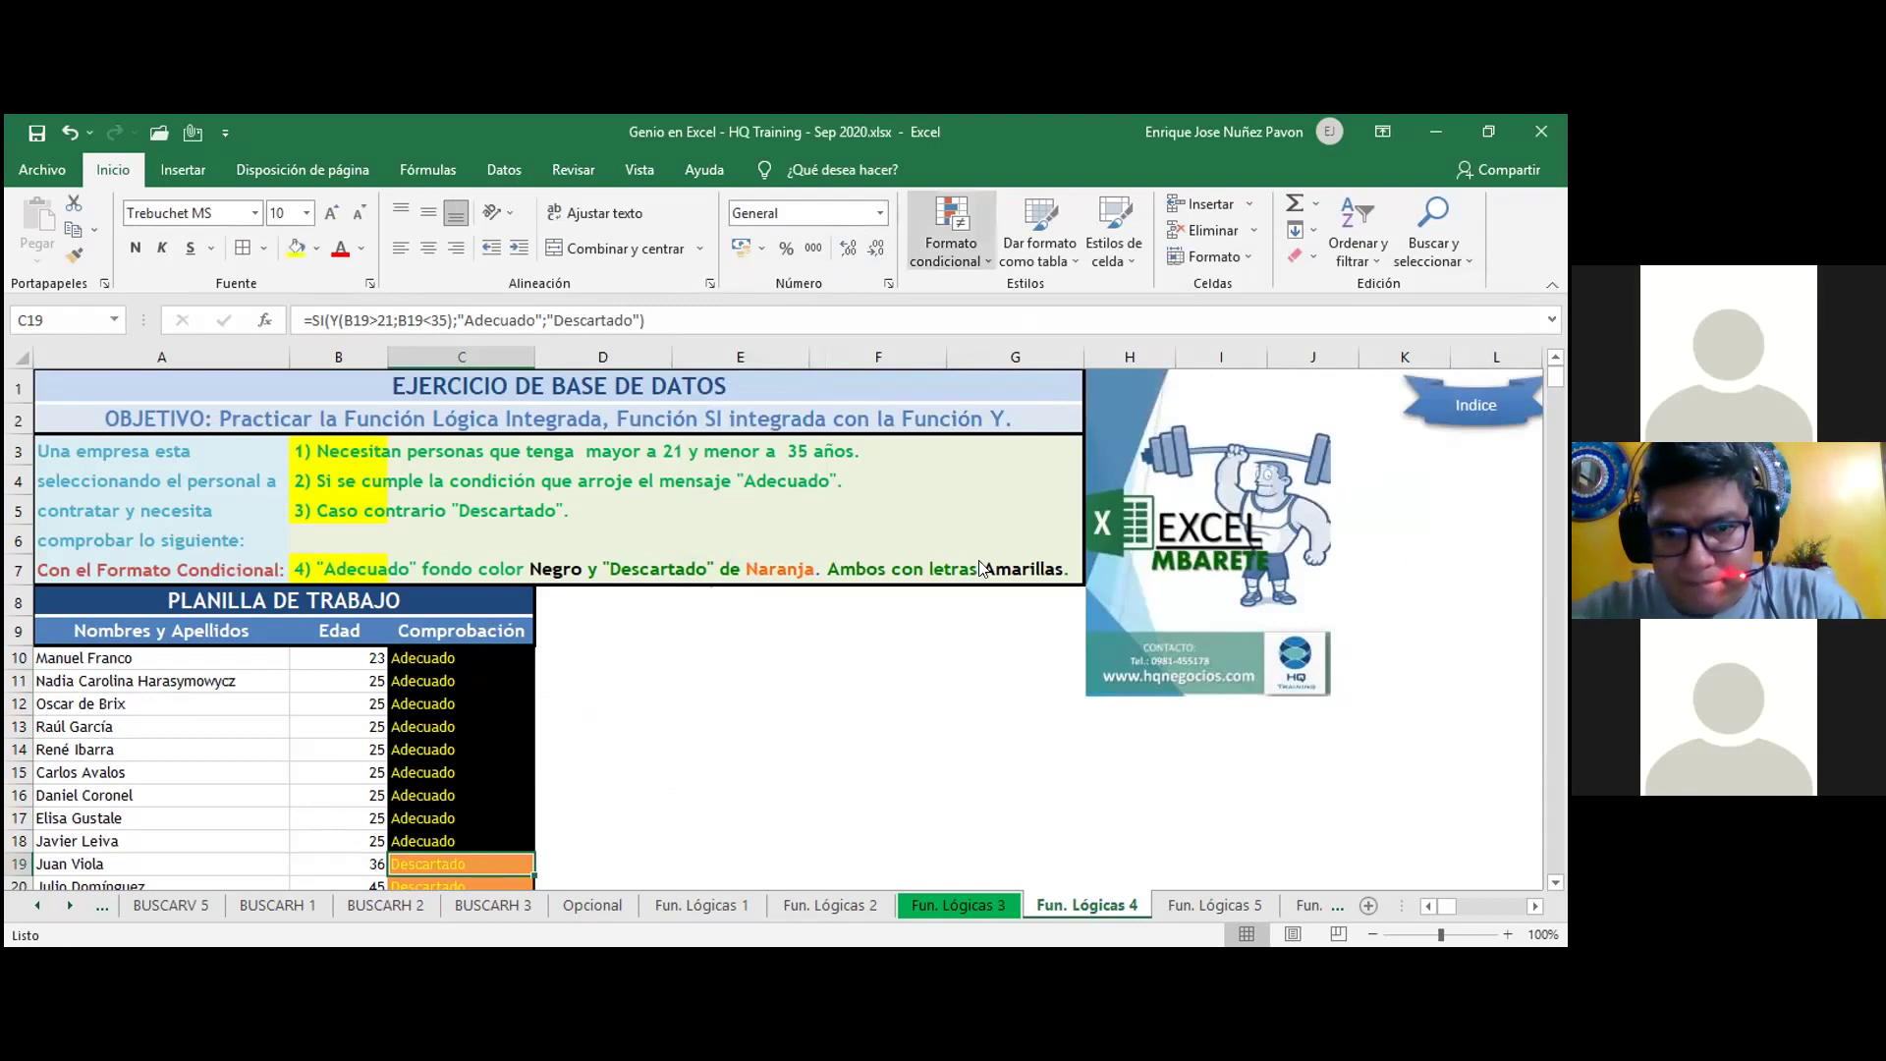
{"action": "left_click", "coordinate": [951, 236]}
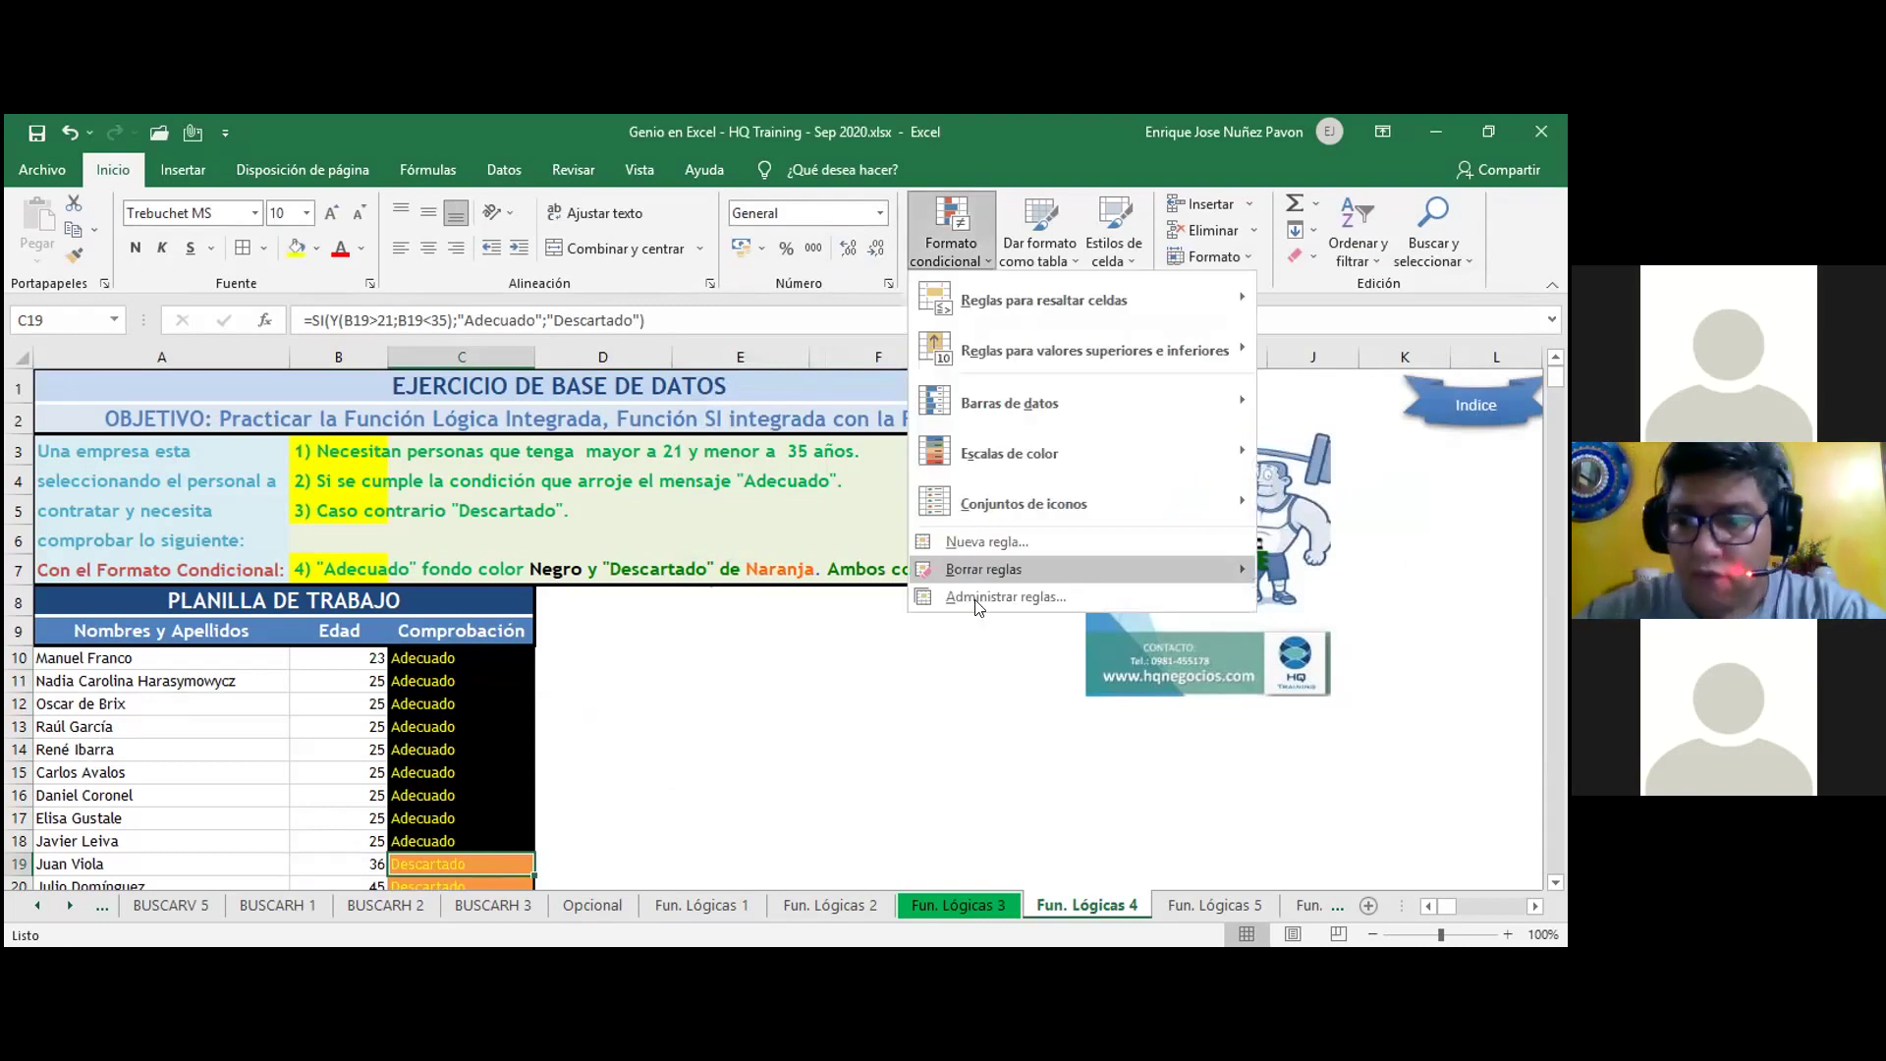
{"action": "left_click", "coordinate": [979, 607]}
{"action": "double_click", "coordinate": [1082, 458]}
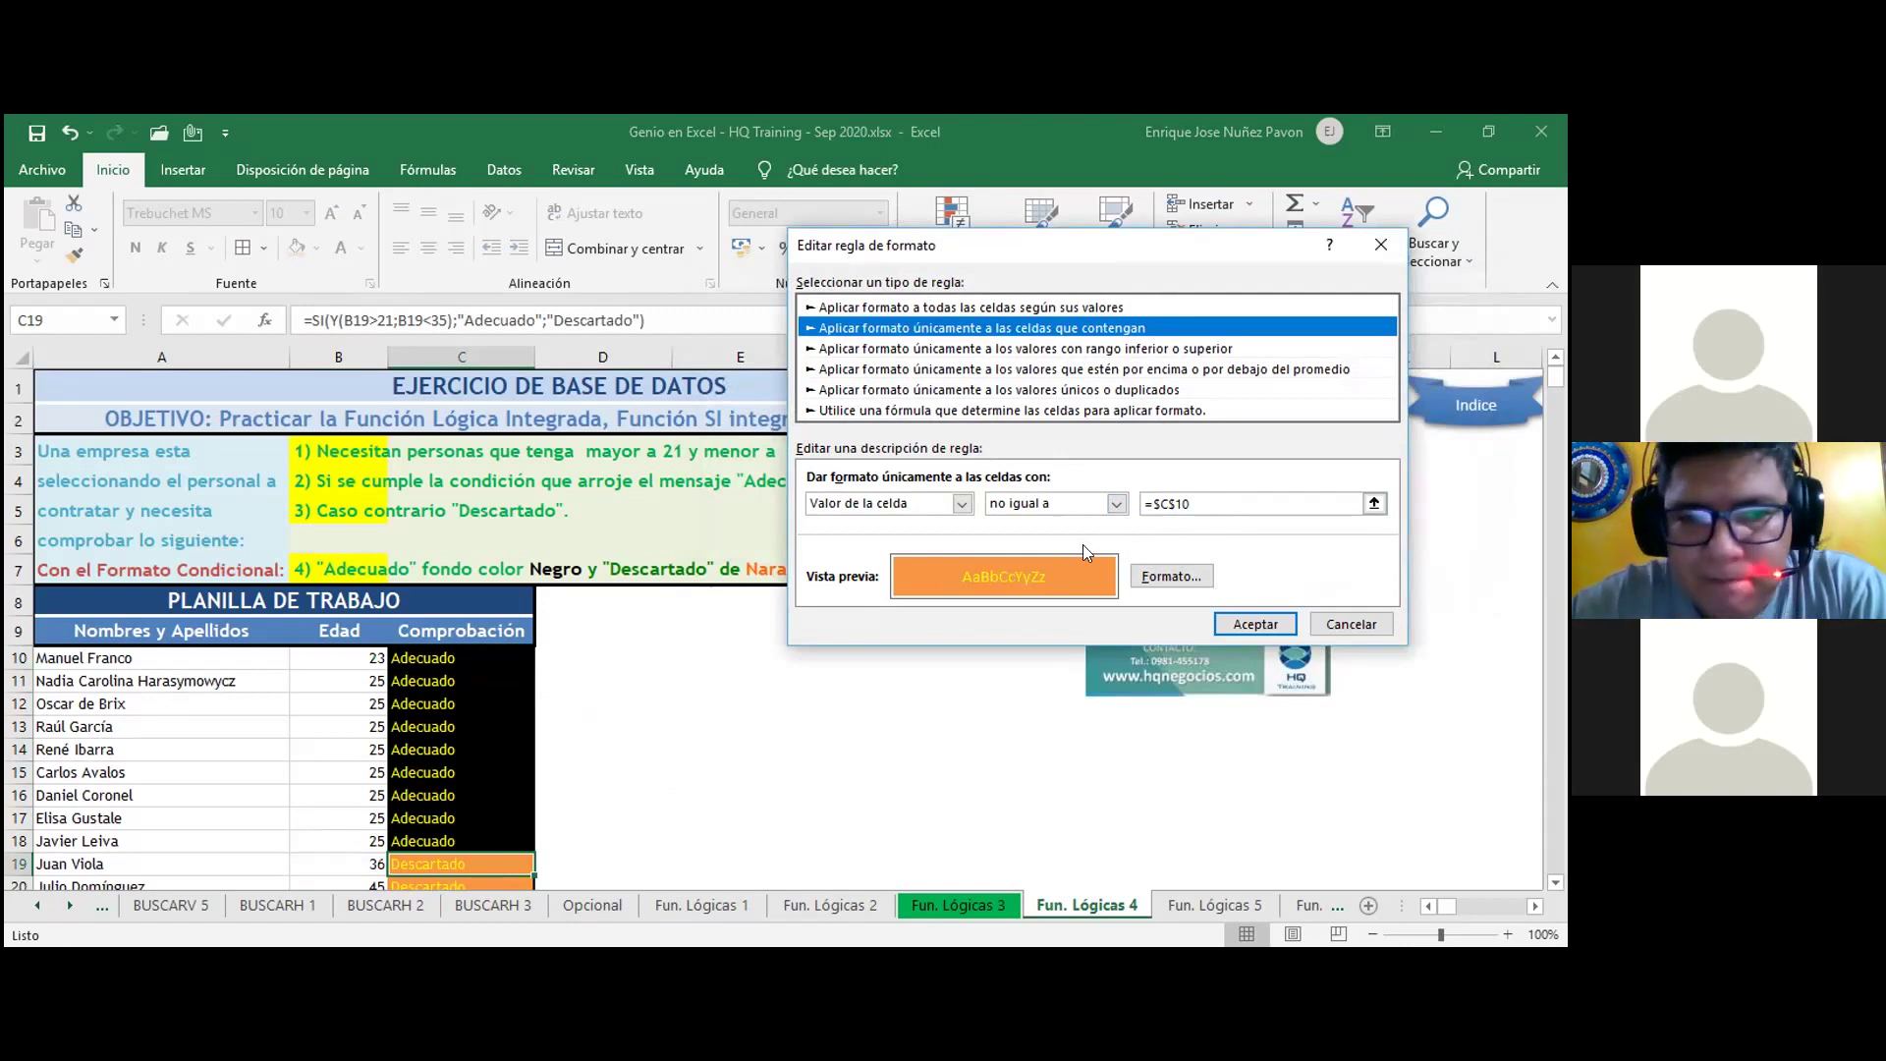
{"action": "left_click", "coordinate": [1352, 626]}
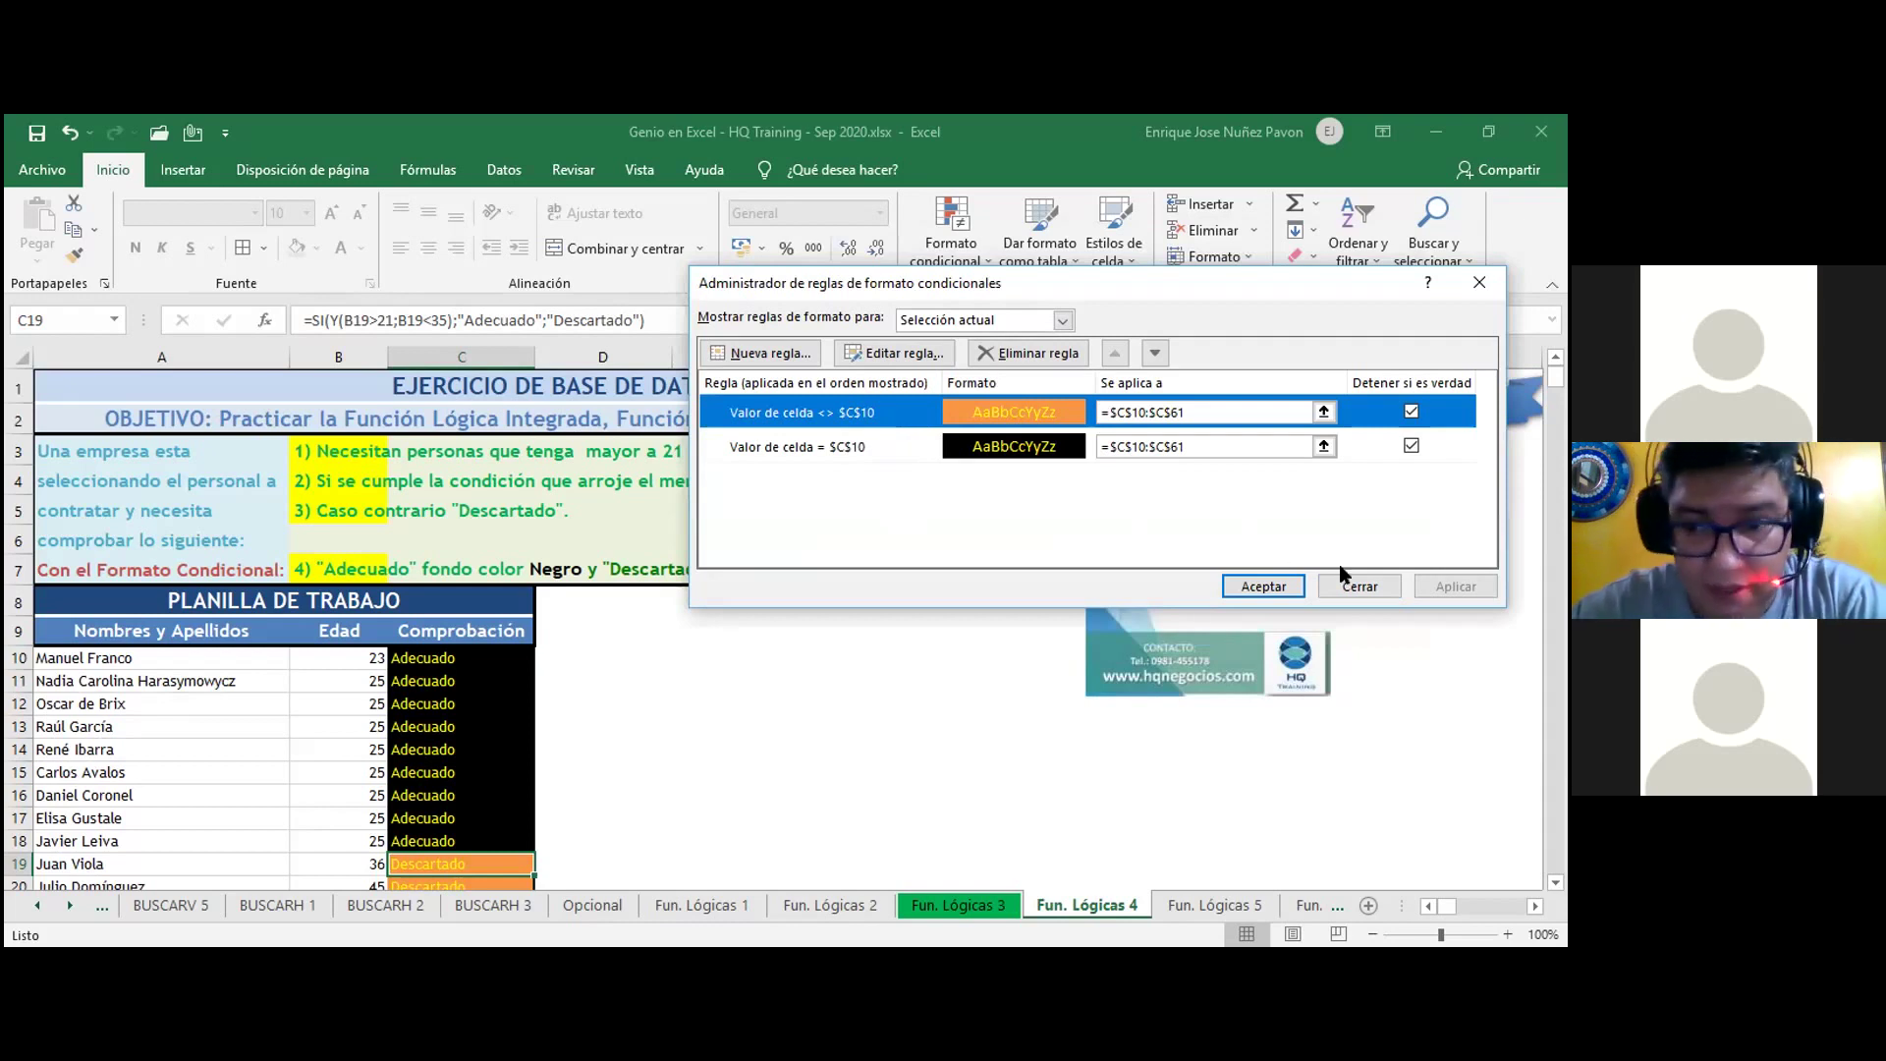
{"action": "left_click", "coordinate": [1361, 585]}
- Repeat the yellow fill on the empty cells F10 and D13, and undo both fills
{"action": "left_click", "coordinate": [877, 656]}
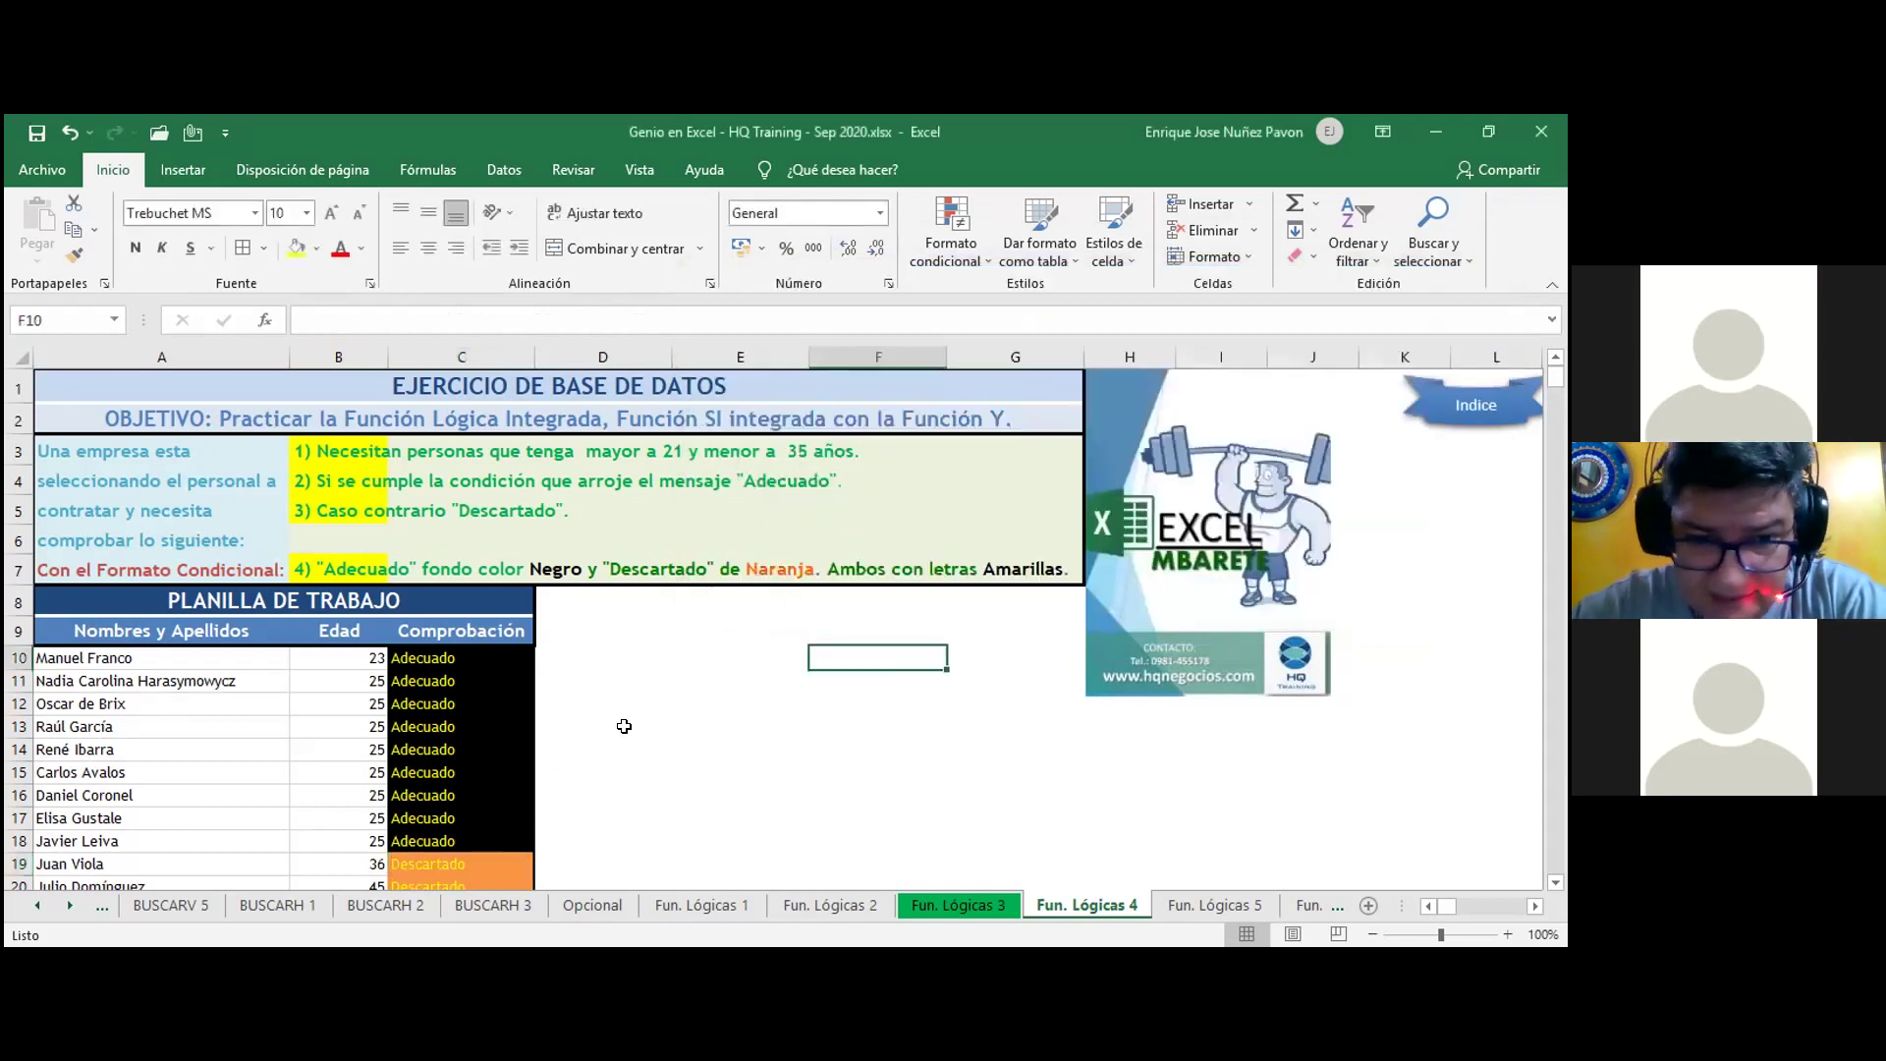
{"action": "key", "text": "F4"}
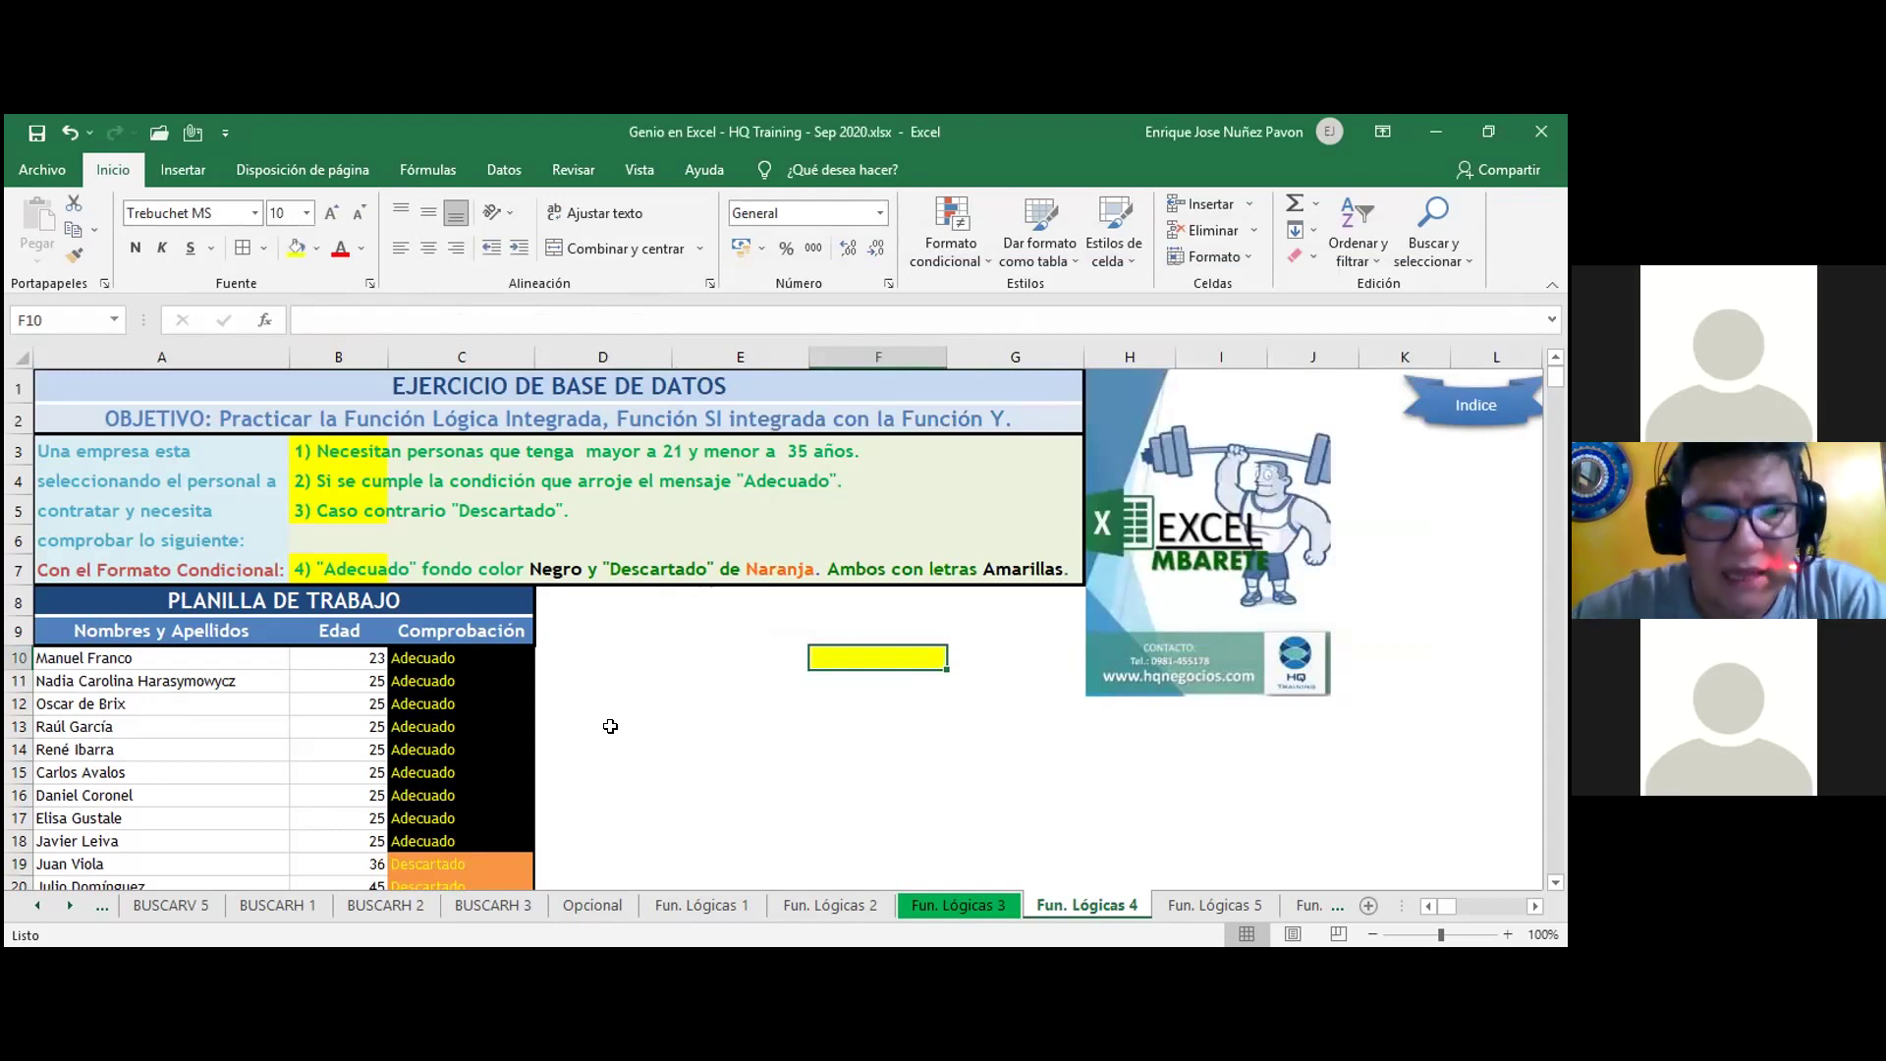
{"action": "left_click", "coordinate": [610, 726]}
{"action": "key", "text": "F4"}
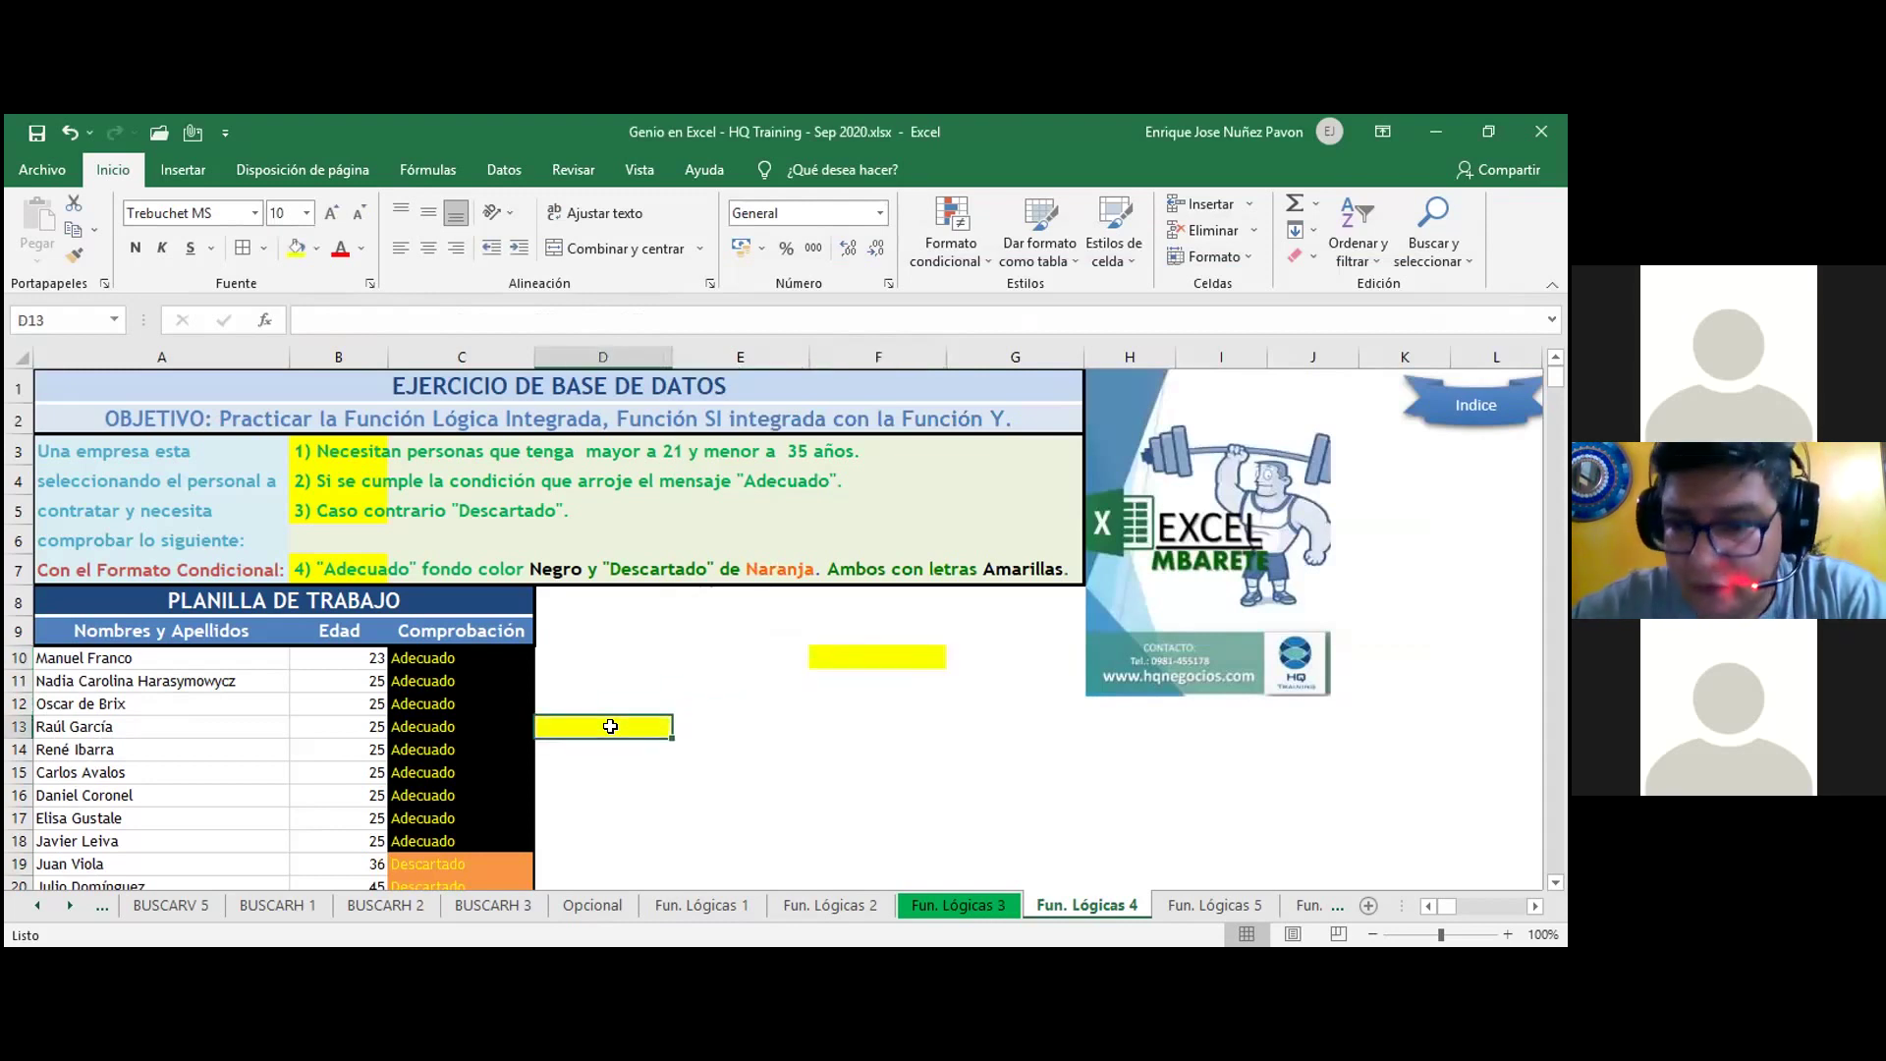
{"action": "key", "text": "ctrl+z"}
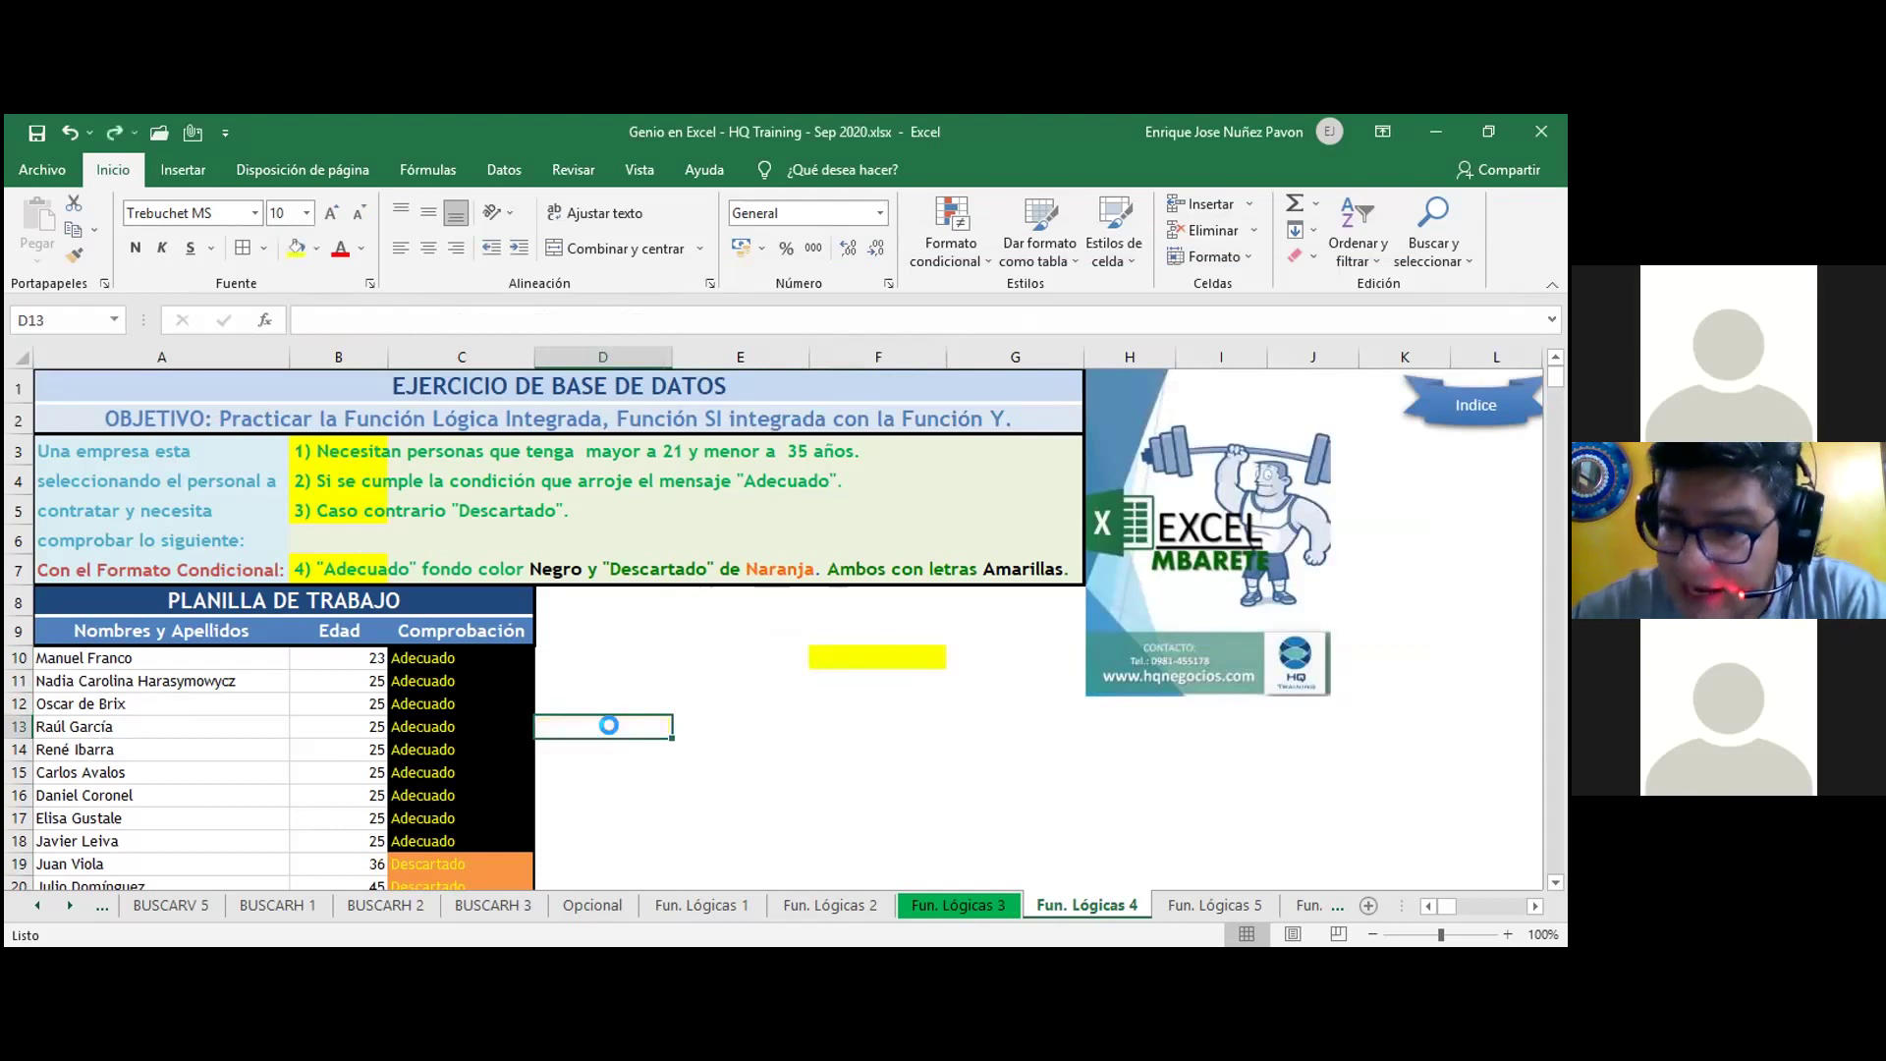
{"action": "key", "text": "ctrl+z"}
{"action": "key", "text": "ctrl+z"}
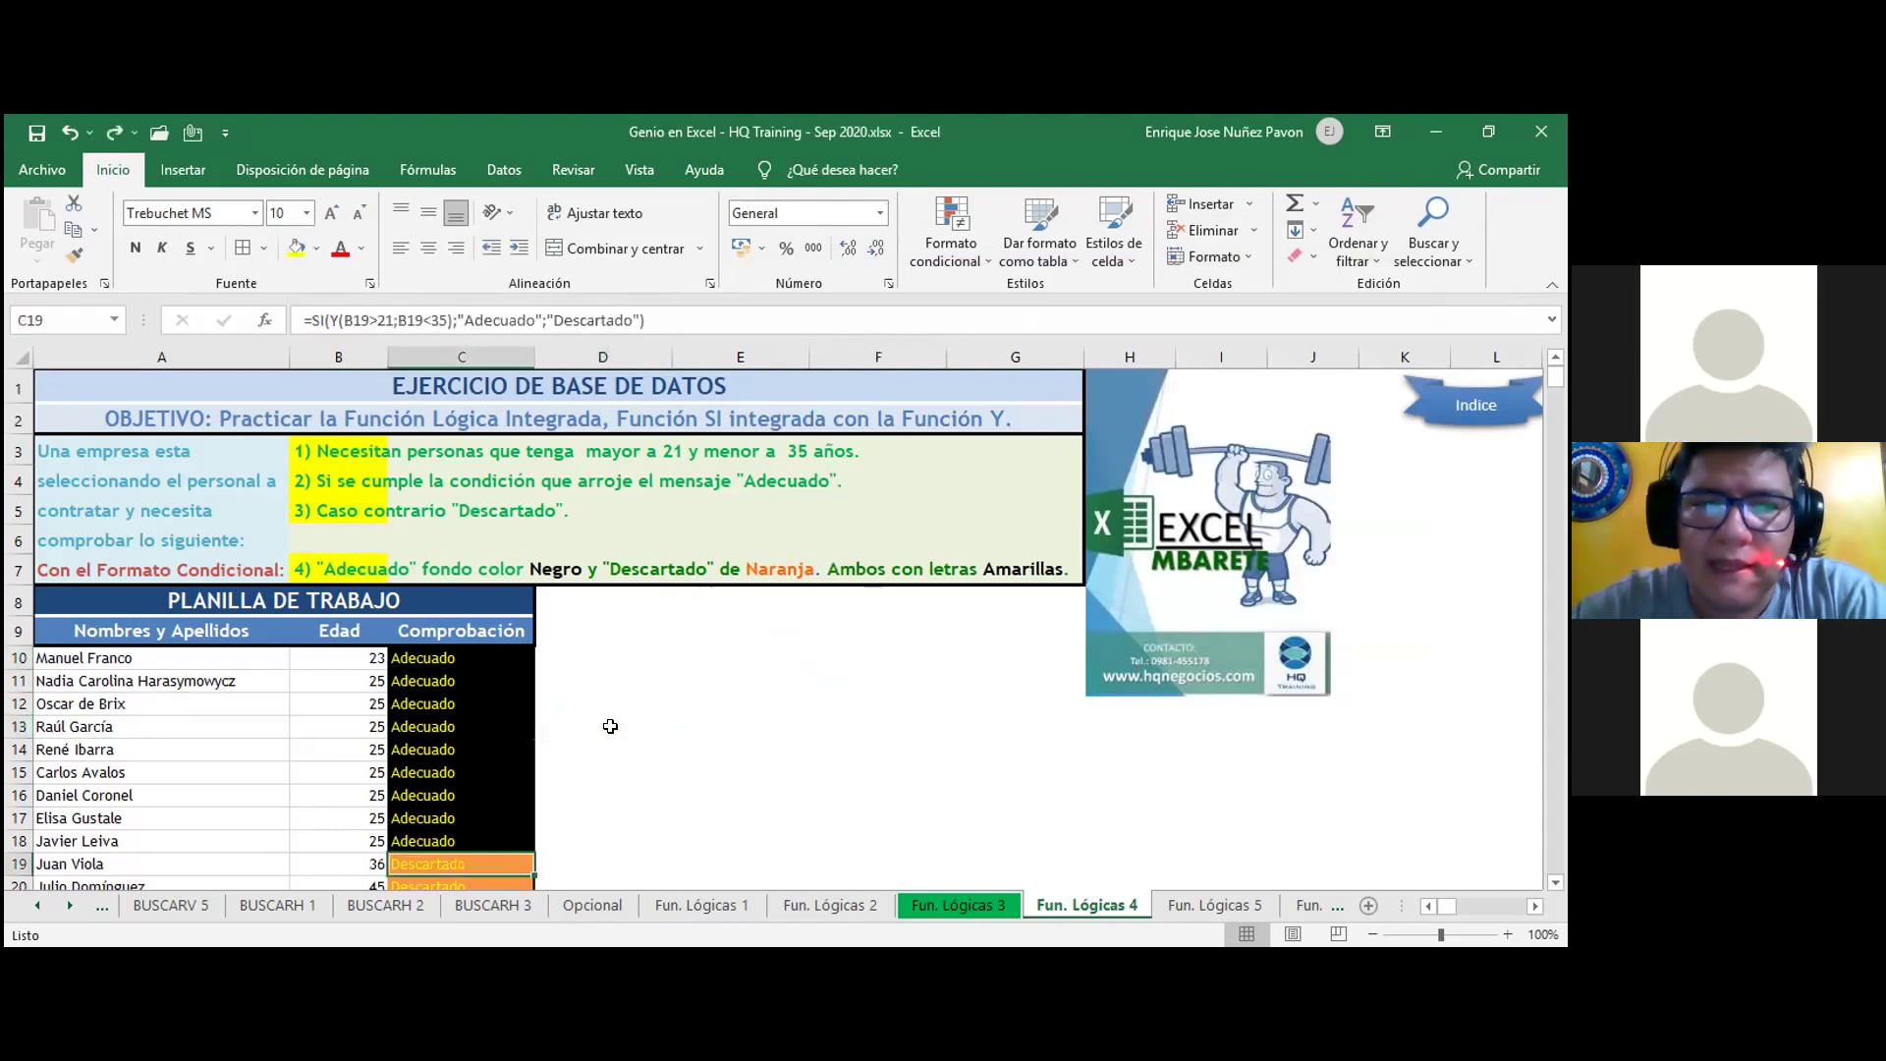
- Clear the conditional formatting rules from the entire sheet
{"action": "left_click", "coordinate": [458, 658]}
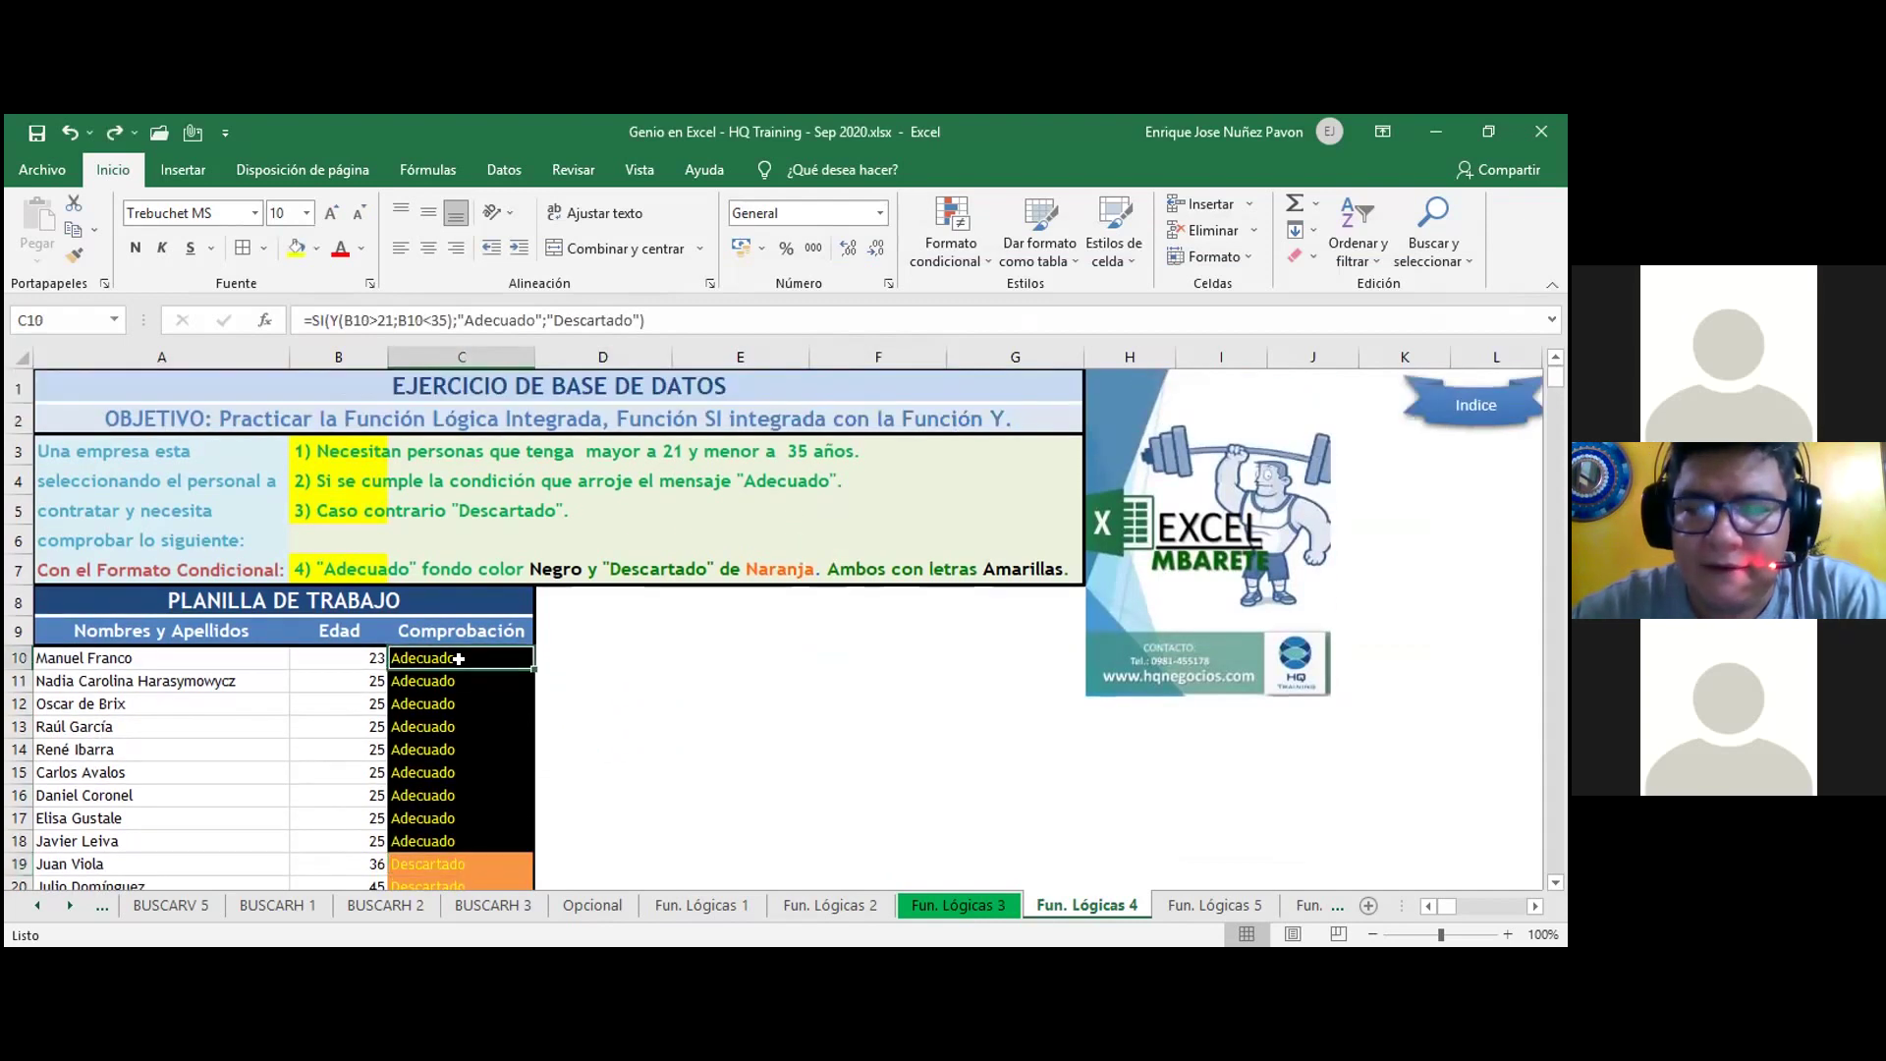
{"action": "left_click", "coordinate": [979, 257]}
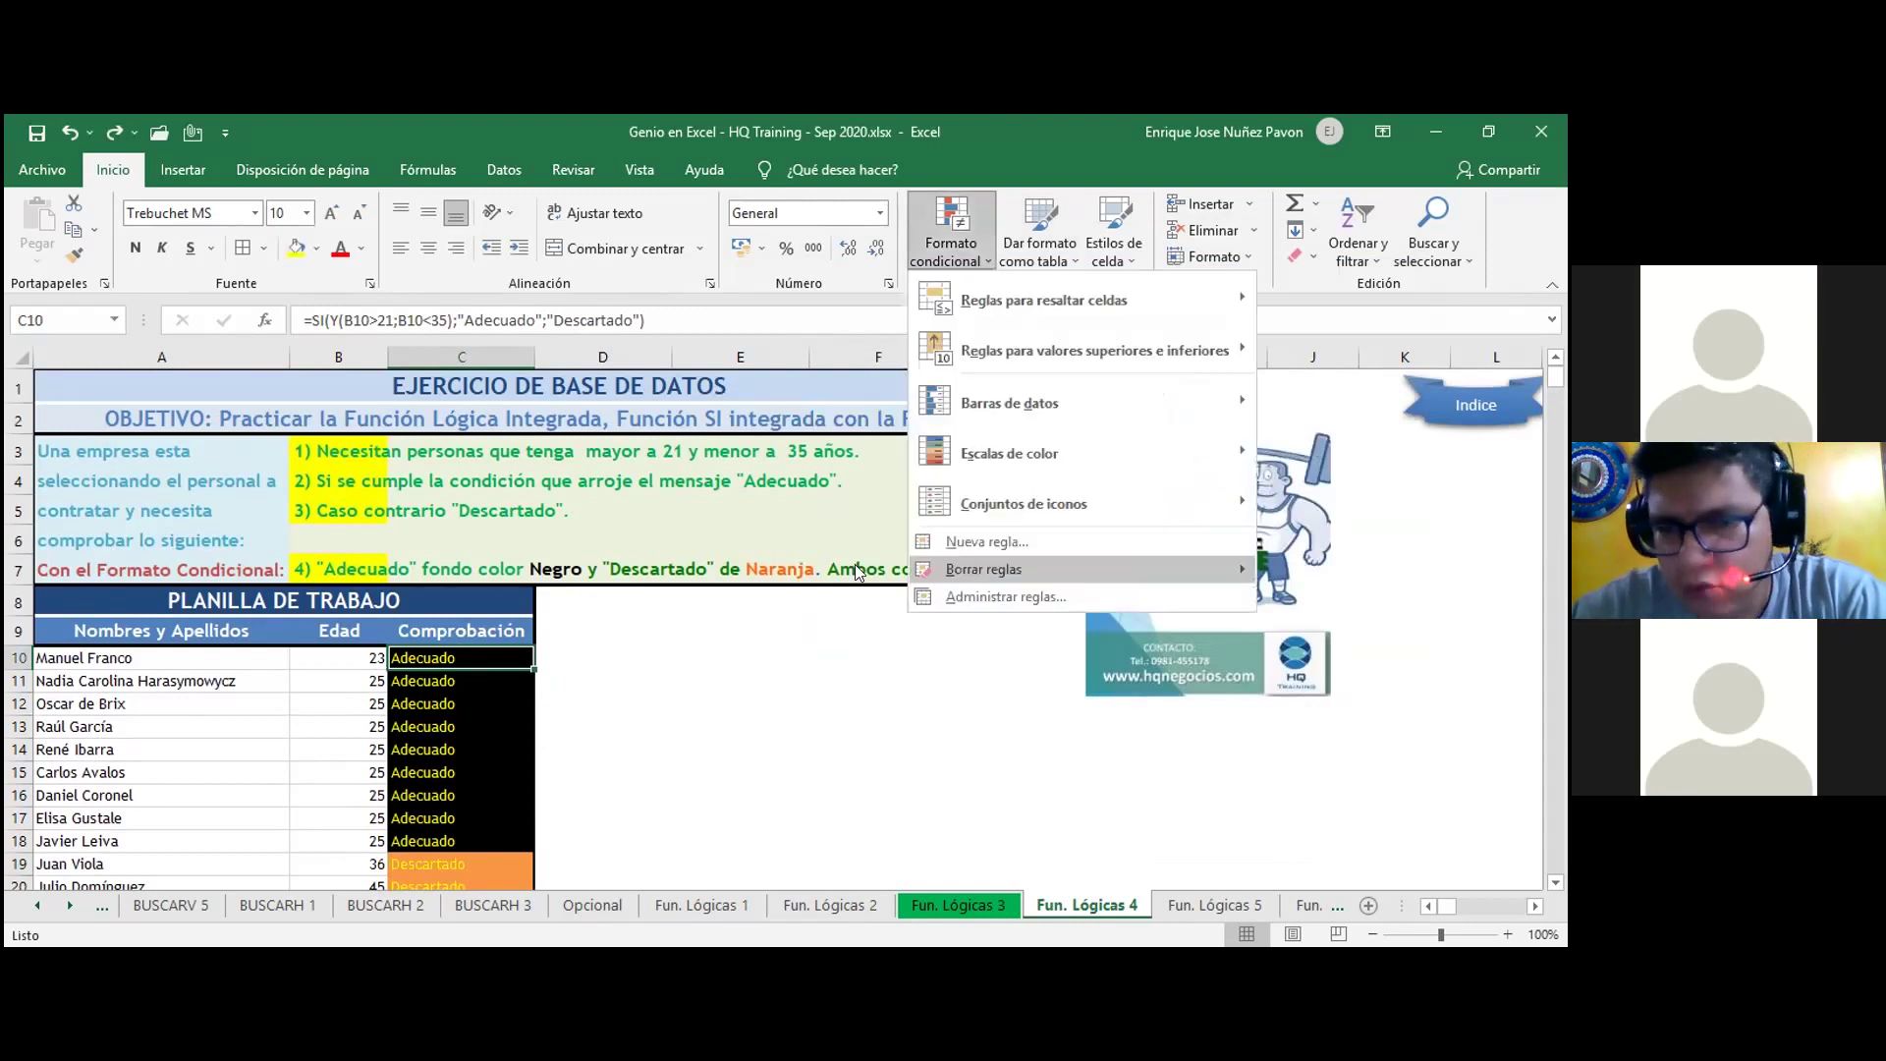
{"action": "mouse_move", "coordinate": [982, 569]}
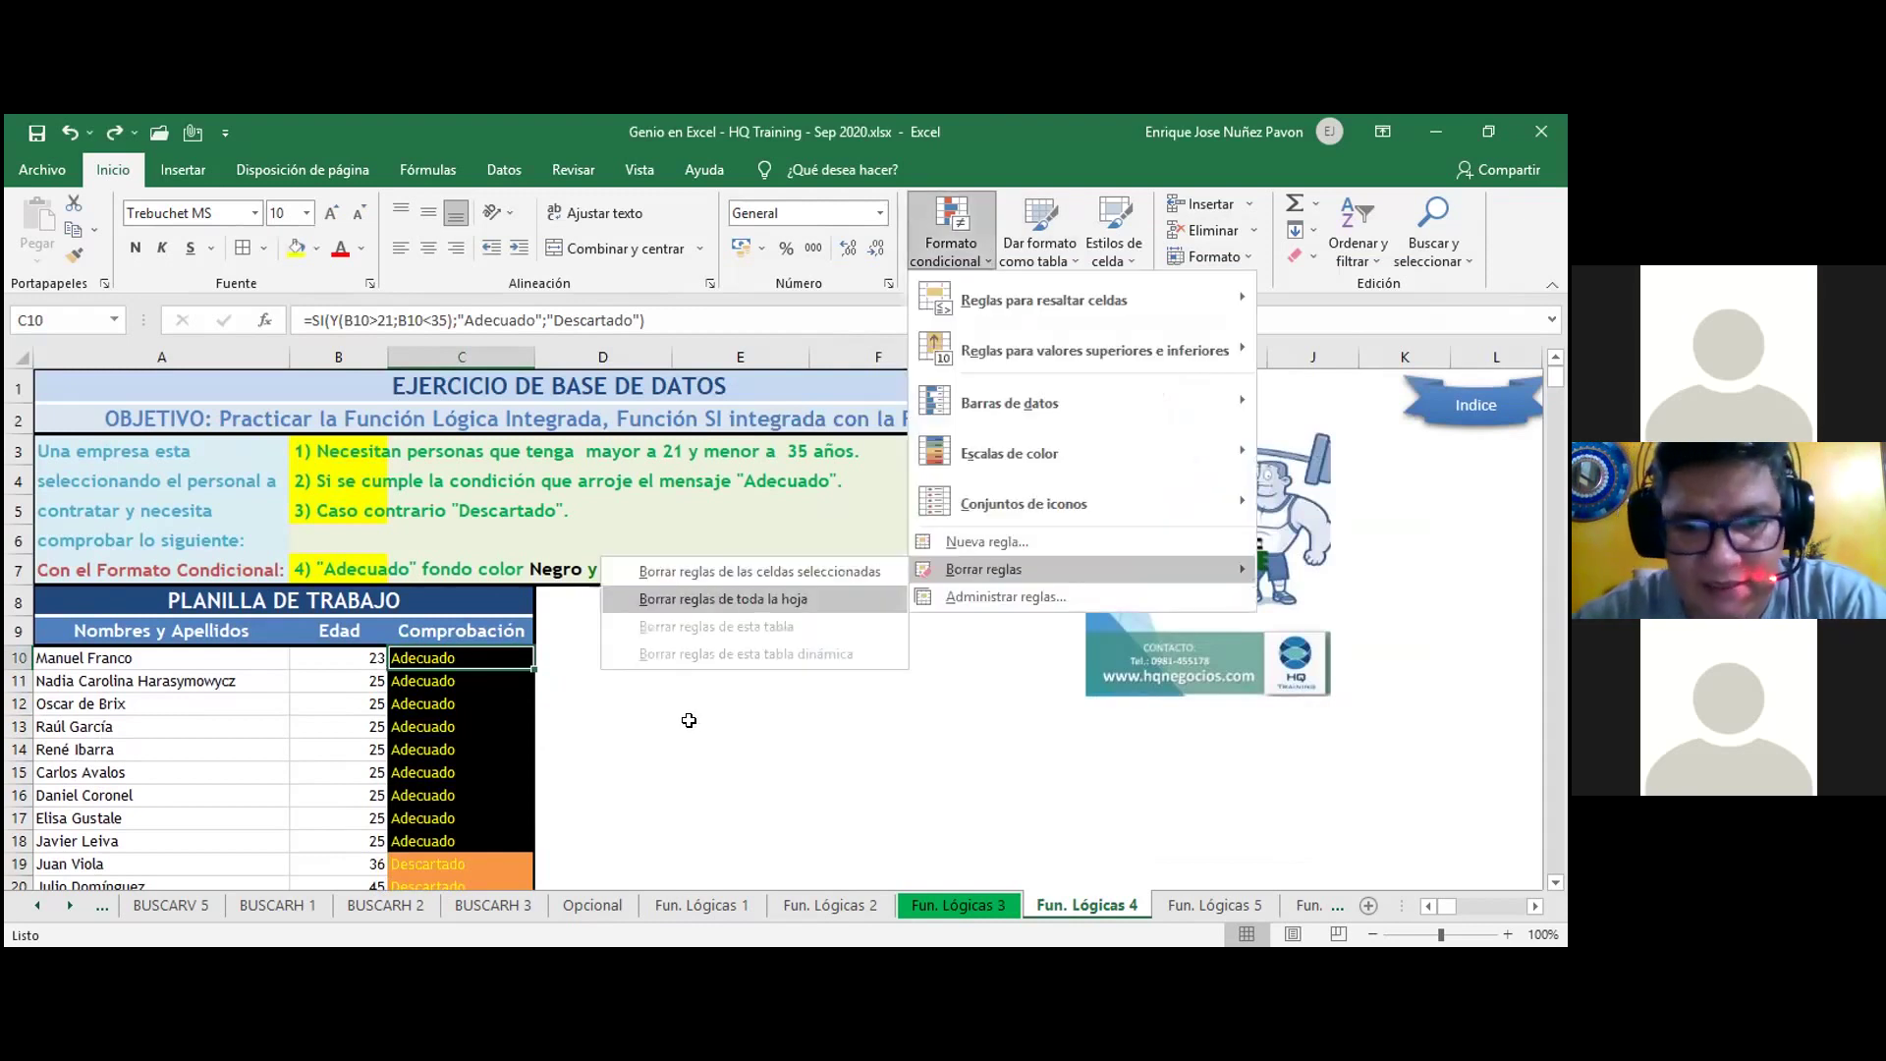
{"action": "key", "text": "Return"}
- Copy the formatting of B61 to C61 to restore the bottom border at the end of the Comprobación column
{"action": "scroll", "coordinate": [689, 720], "scroll_direction": "down", "scroll_amount": 16}
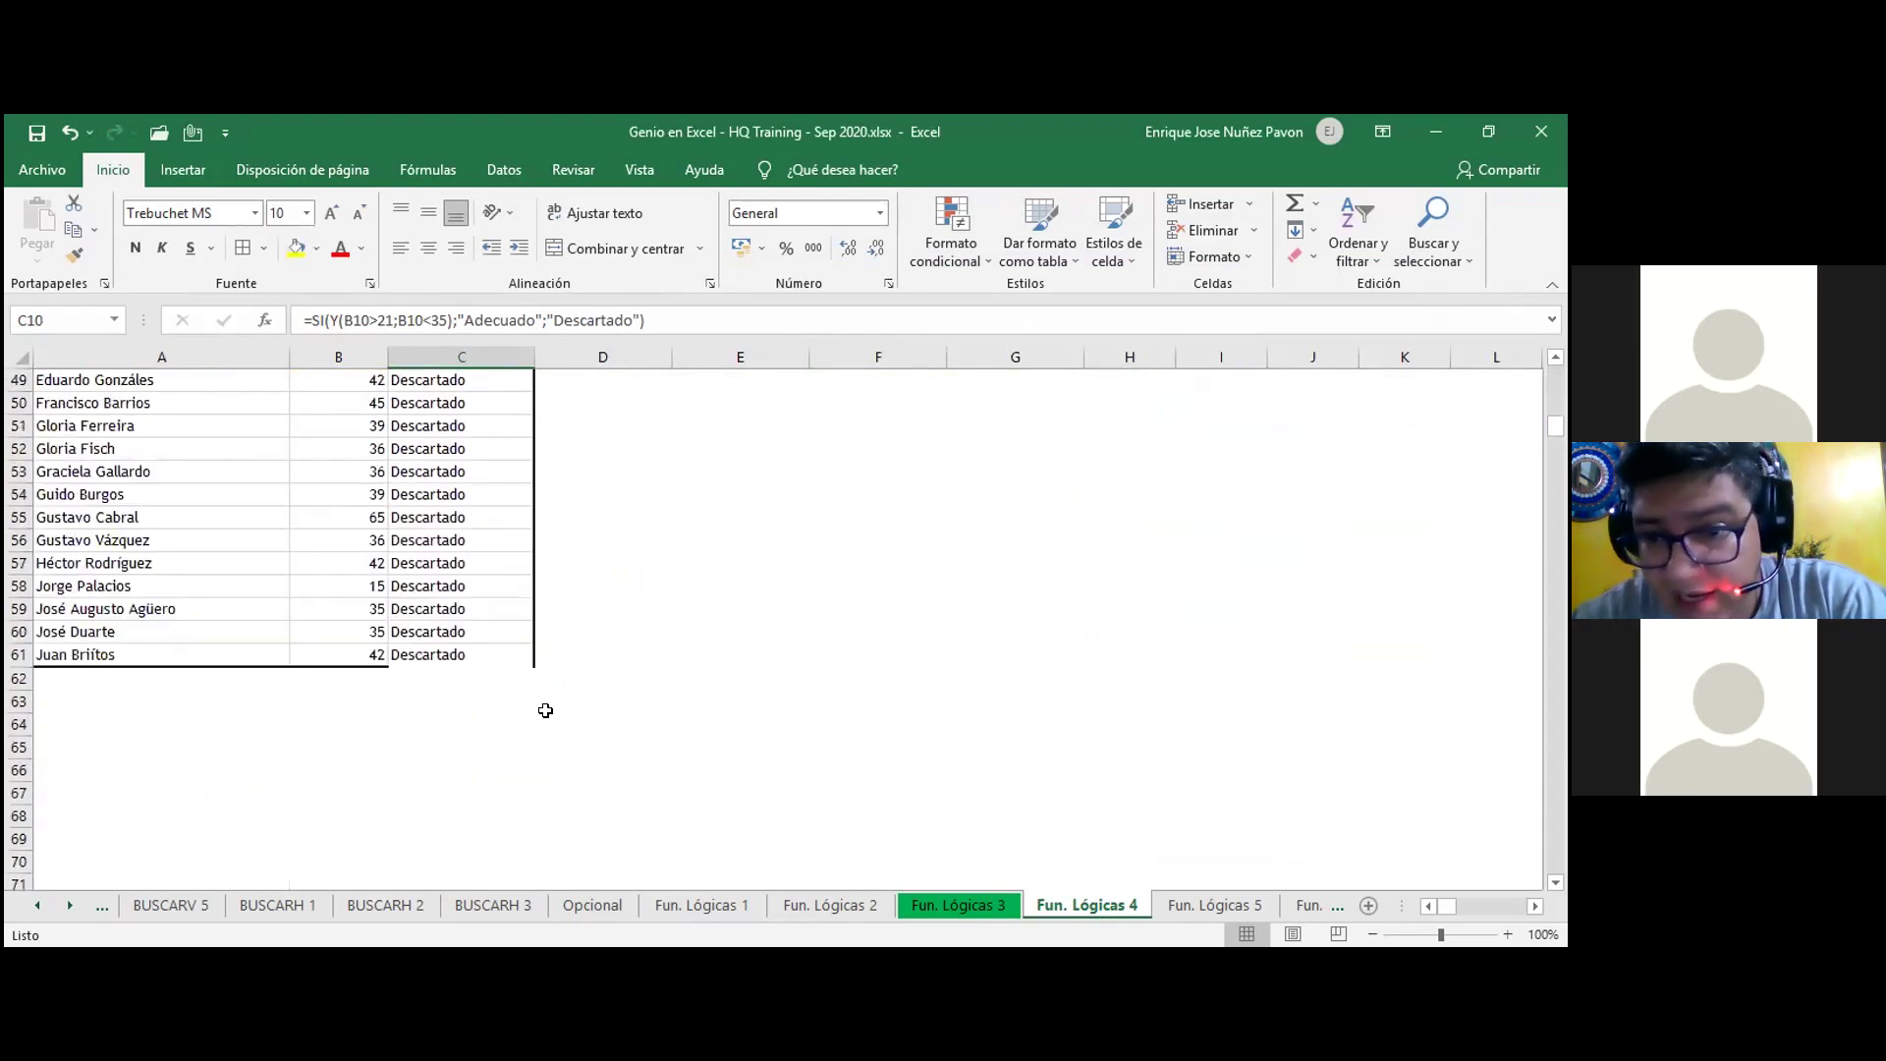
{"action": "left_click", "coordinate": [462, 724]}
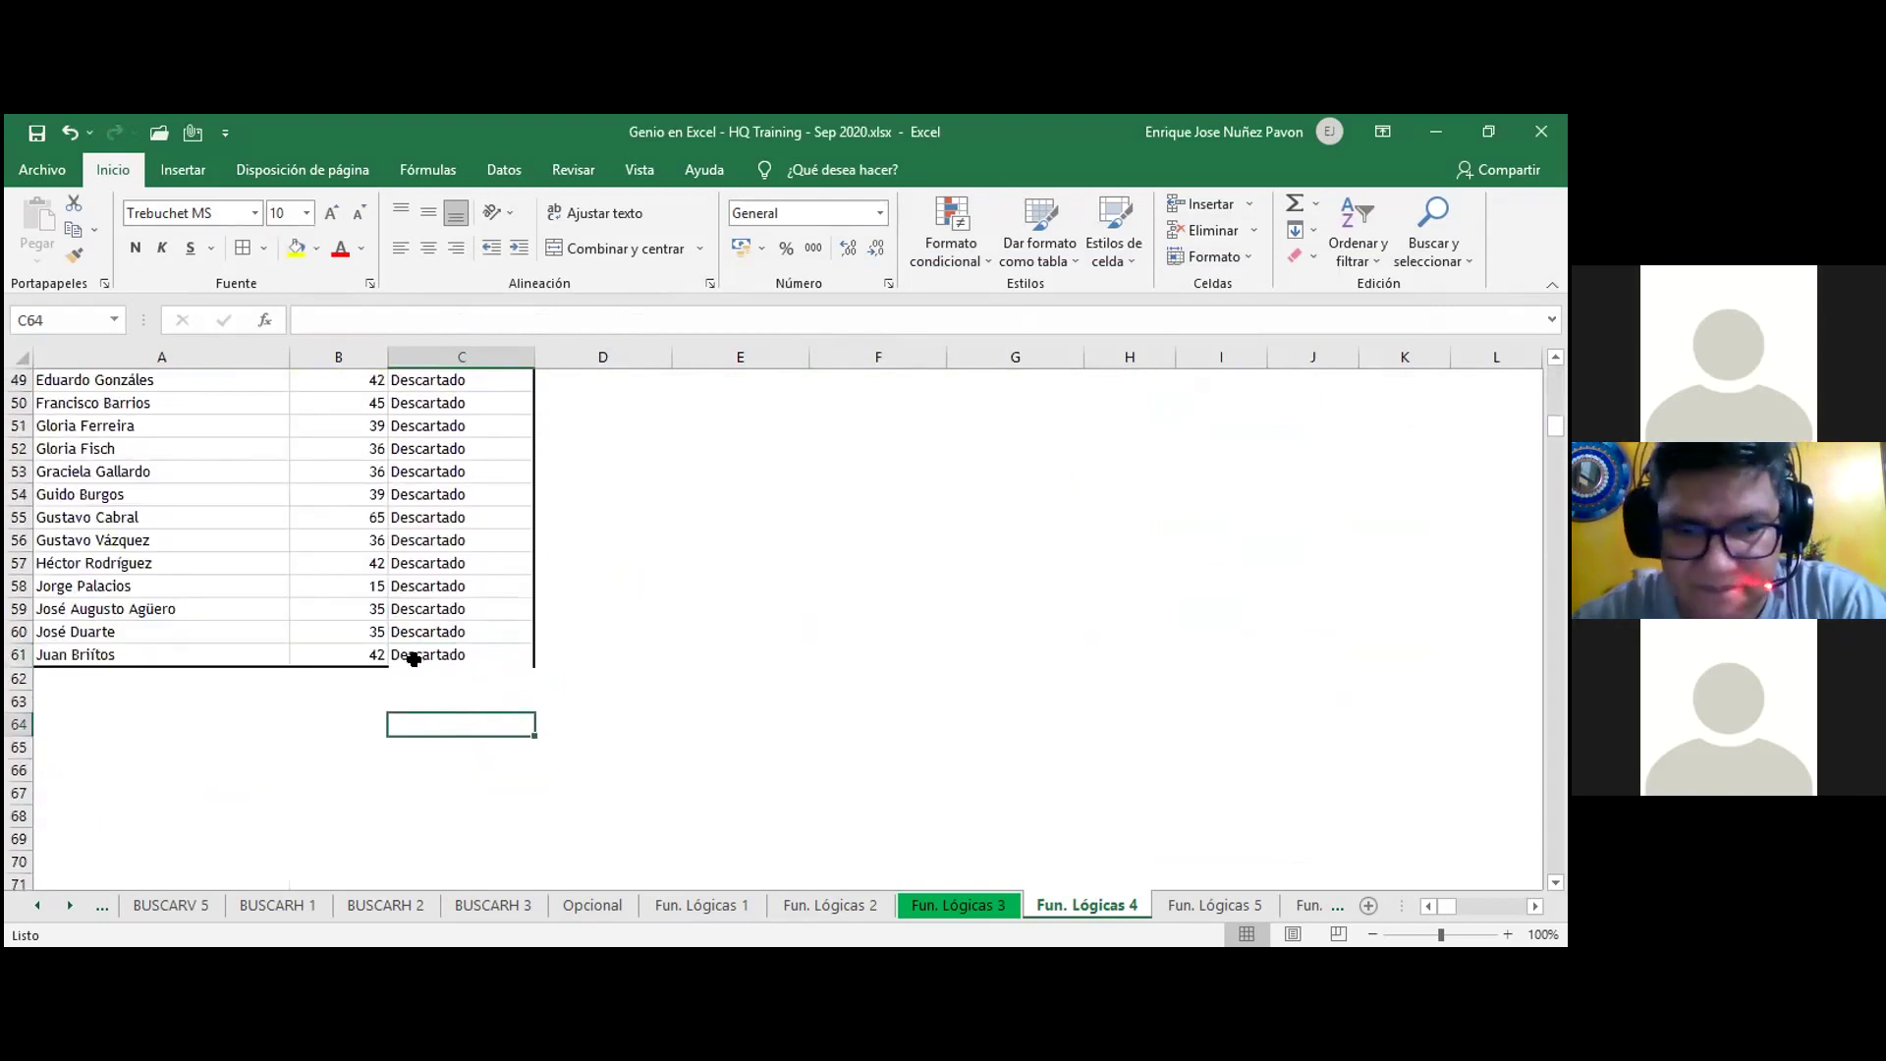
{"action": "left_click", "coordinate": [308, 656]}
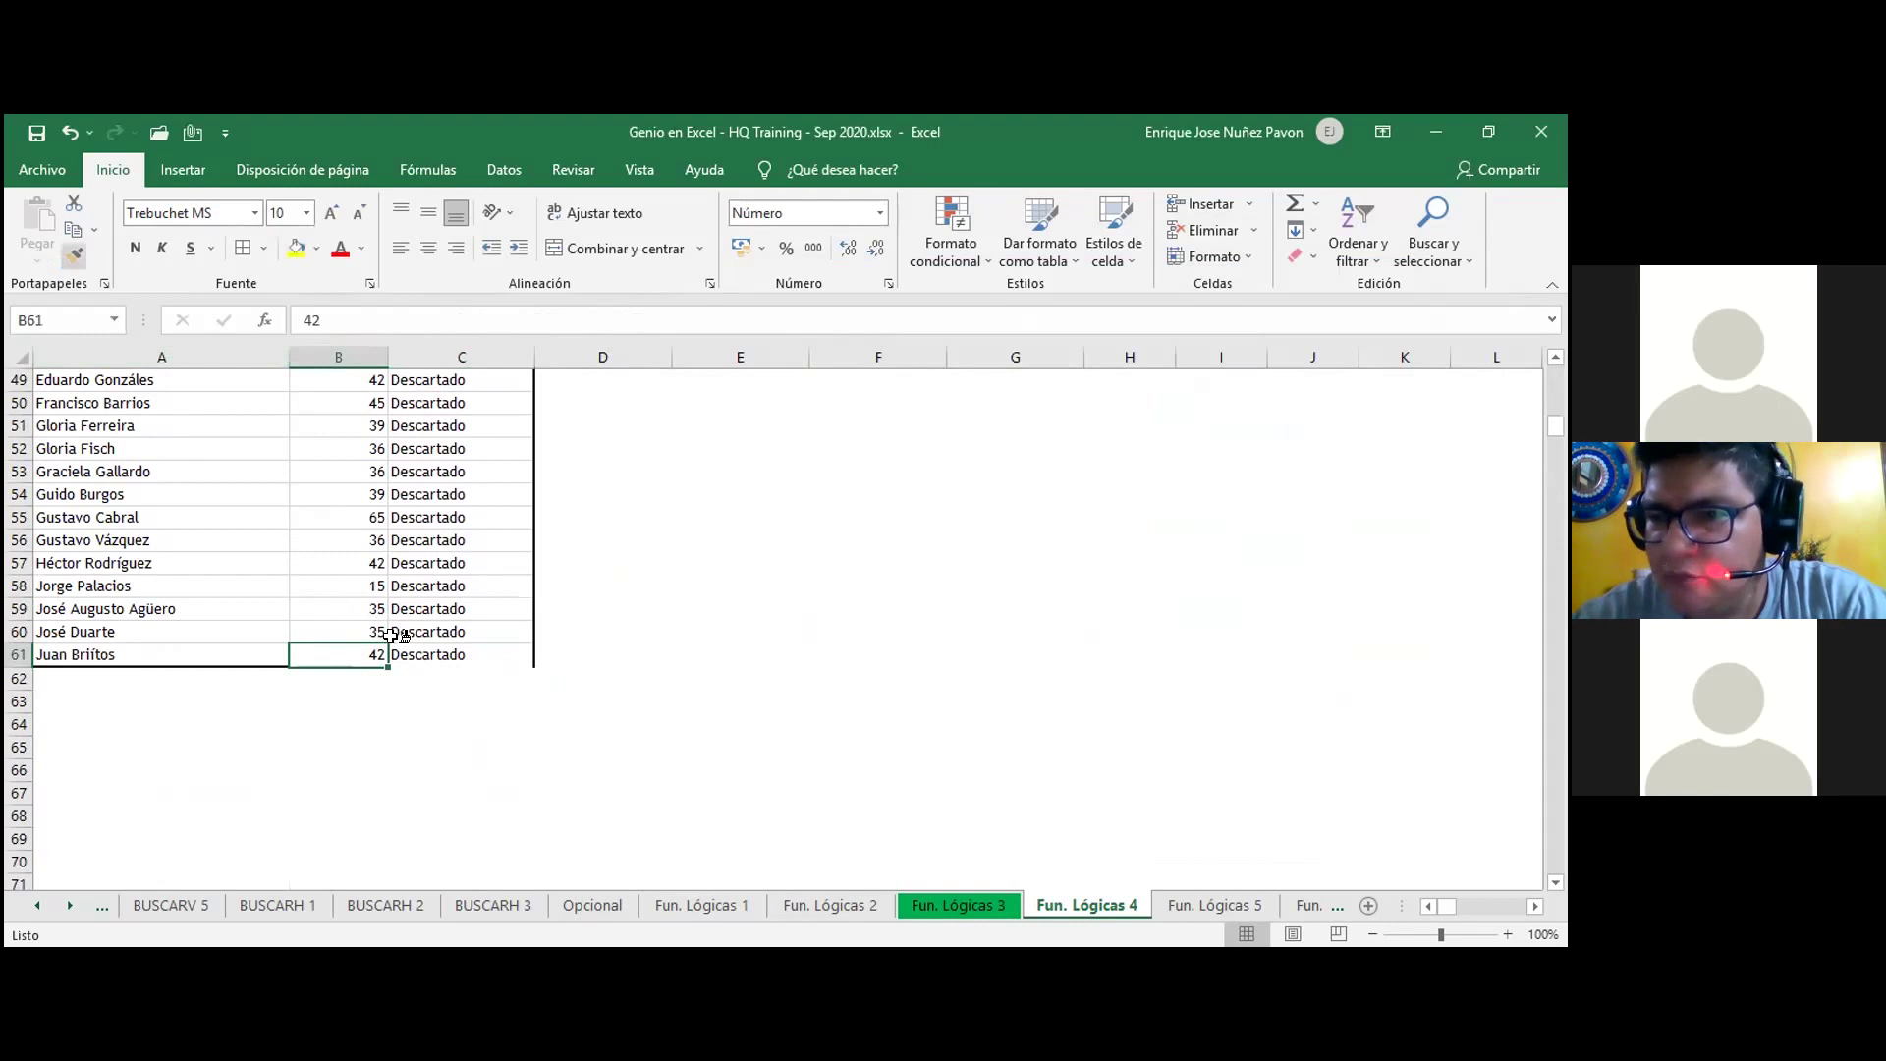
{"action": "left_click", "coordinate": [437, 653]}
{"action": "left_click", "coordinate": [496, 748]}
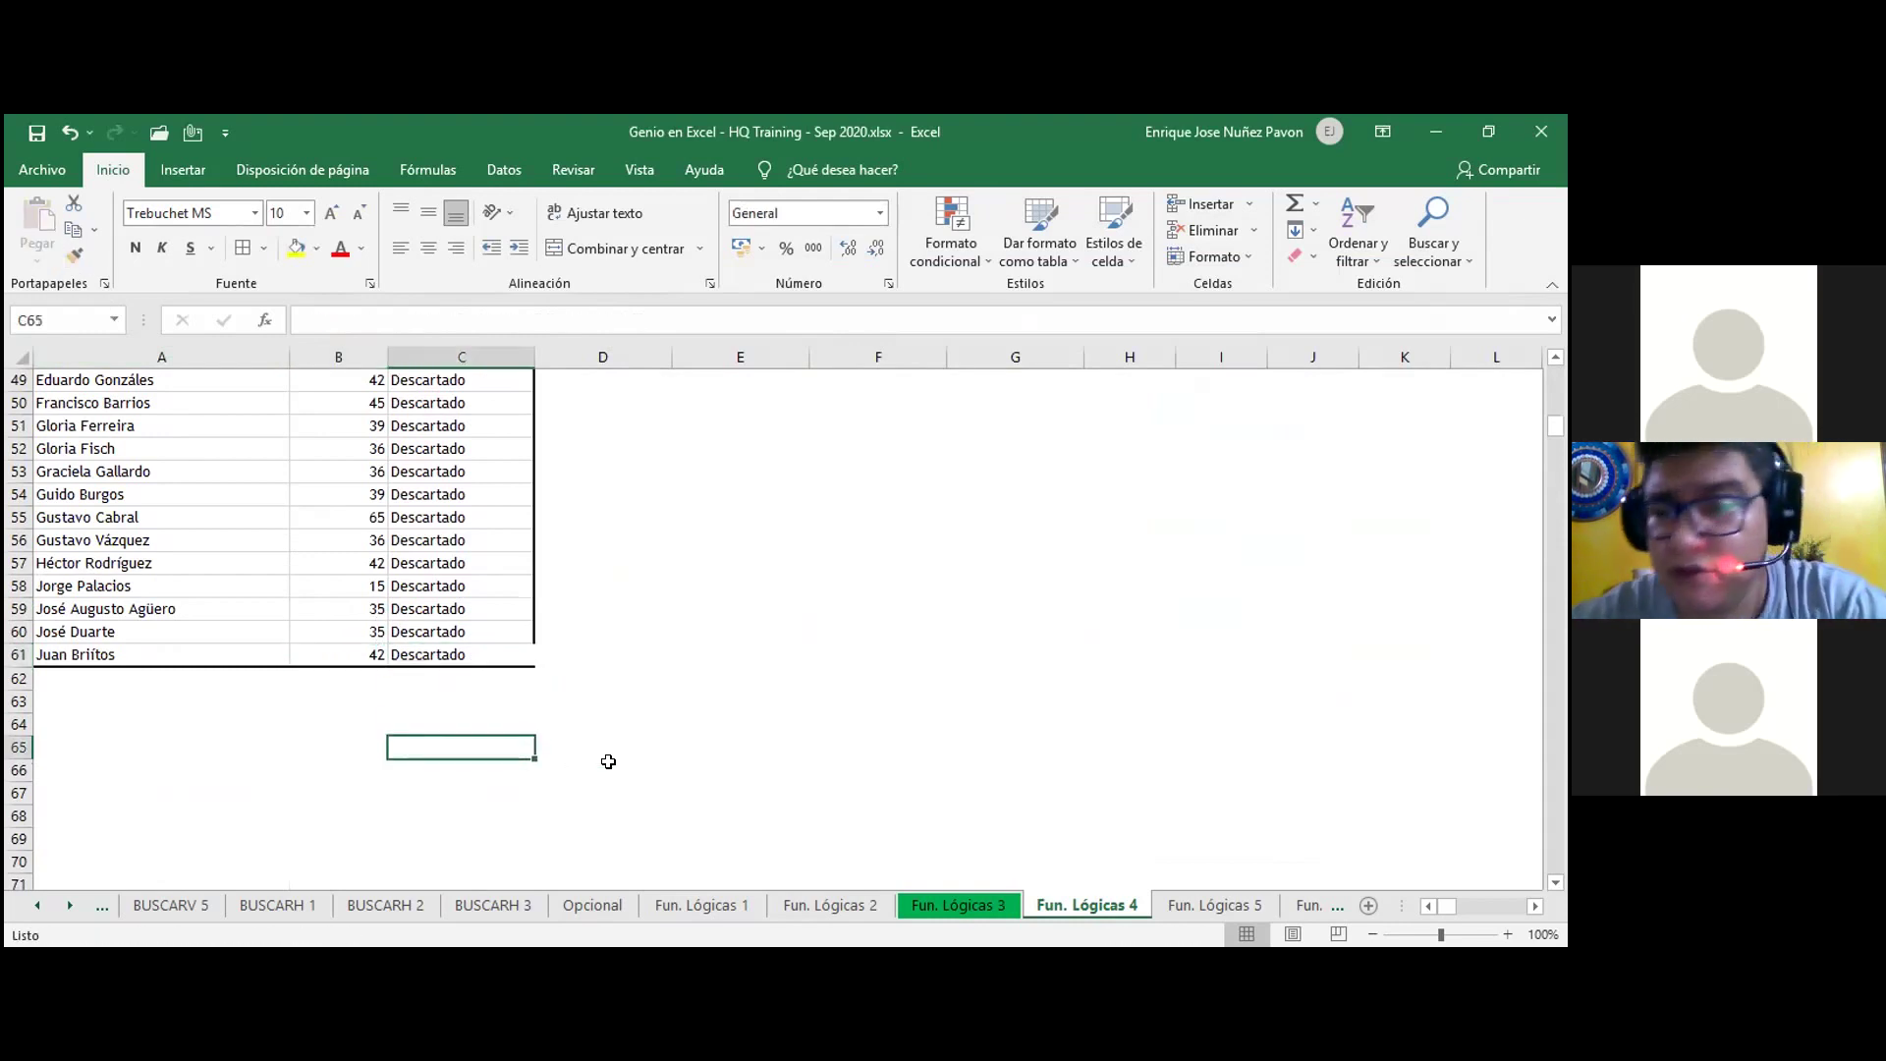
- Copy the formatting of C59 to the empty cell C66, and undo it
{"action": "left_click", "coordinate": [479, 614]}
{"action": "left_click", "coordinate": [73, 254]}
{"action": "left_click", "coordinate": [477, 761]}
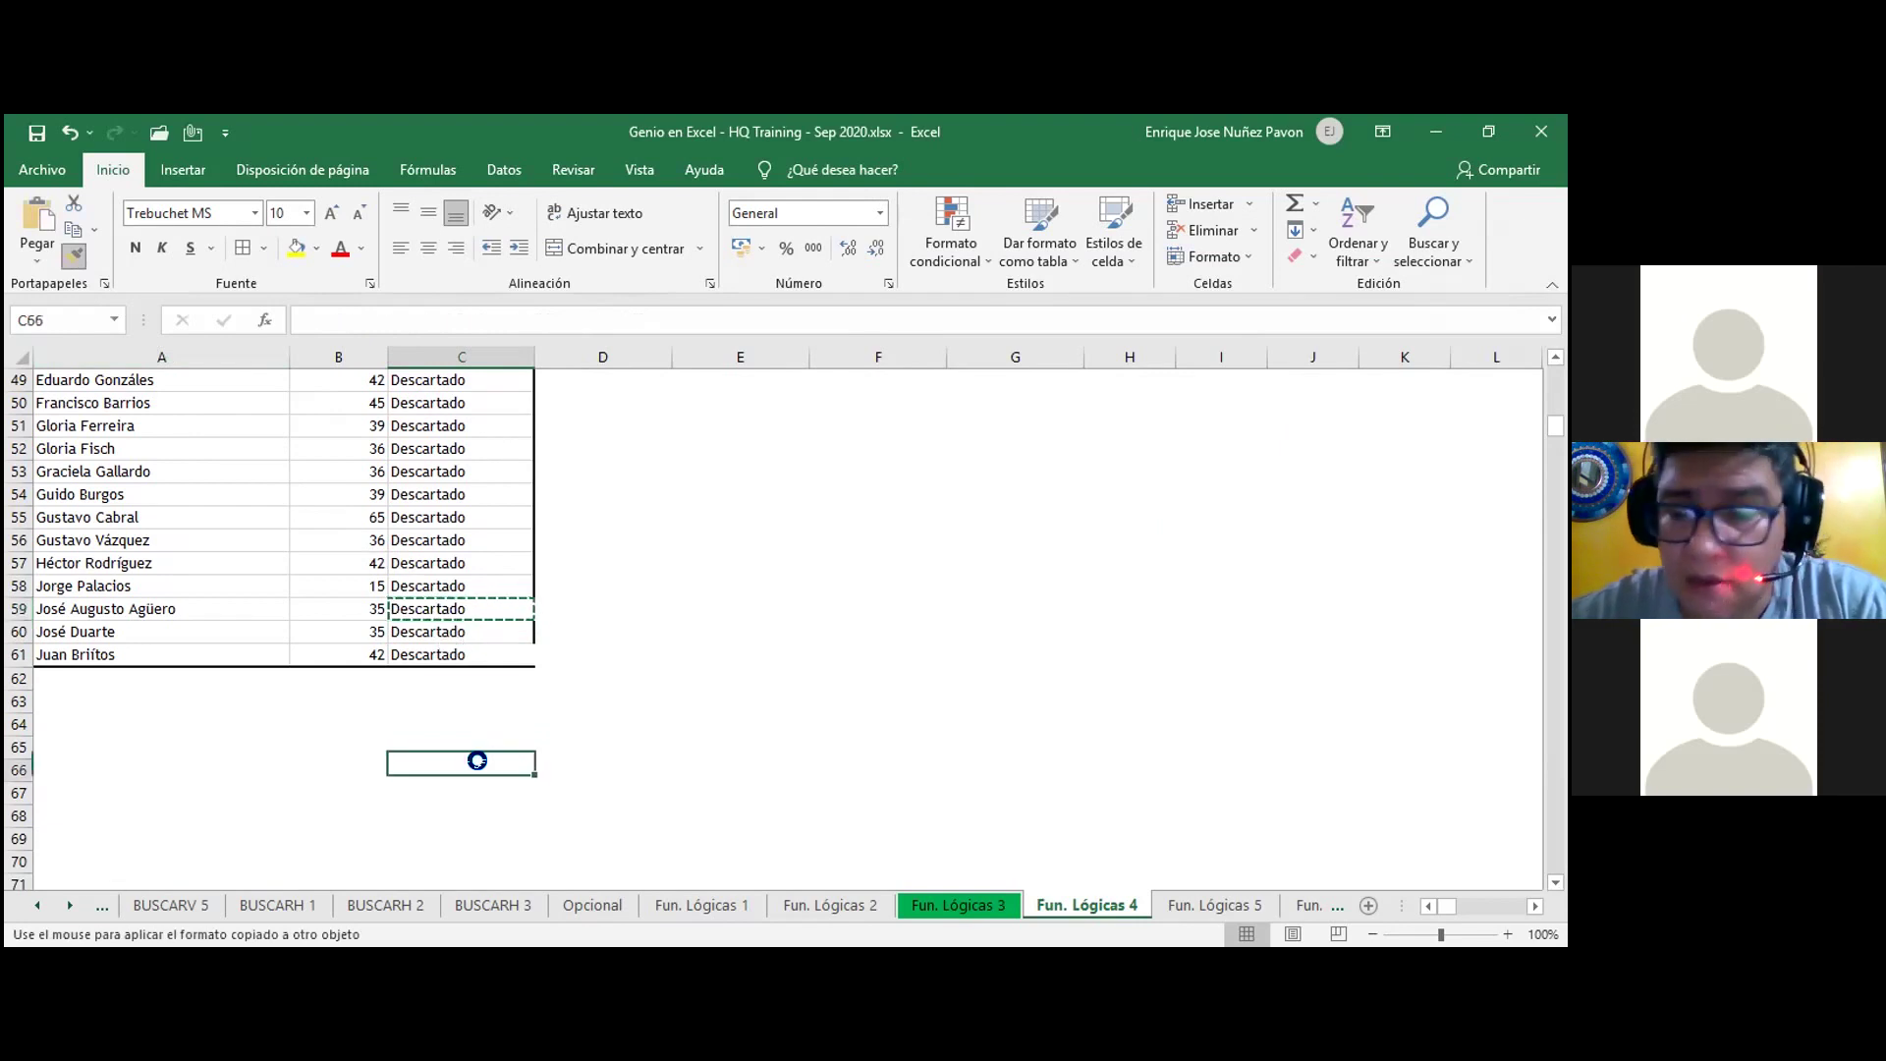
{"action": "left_click", "coordinate": [462, 655]}
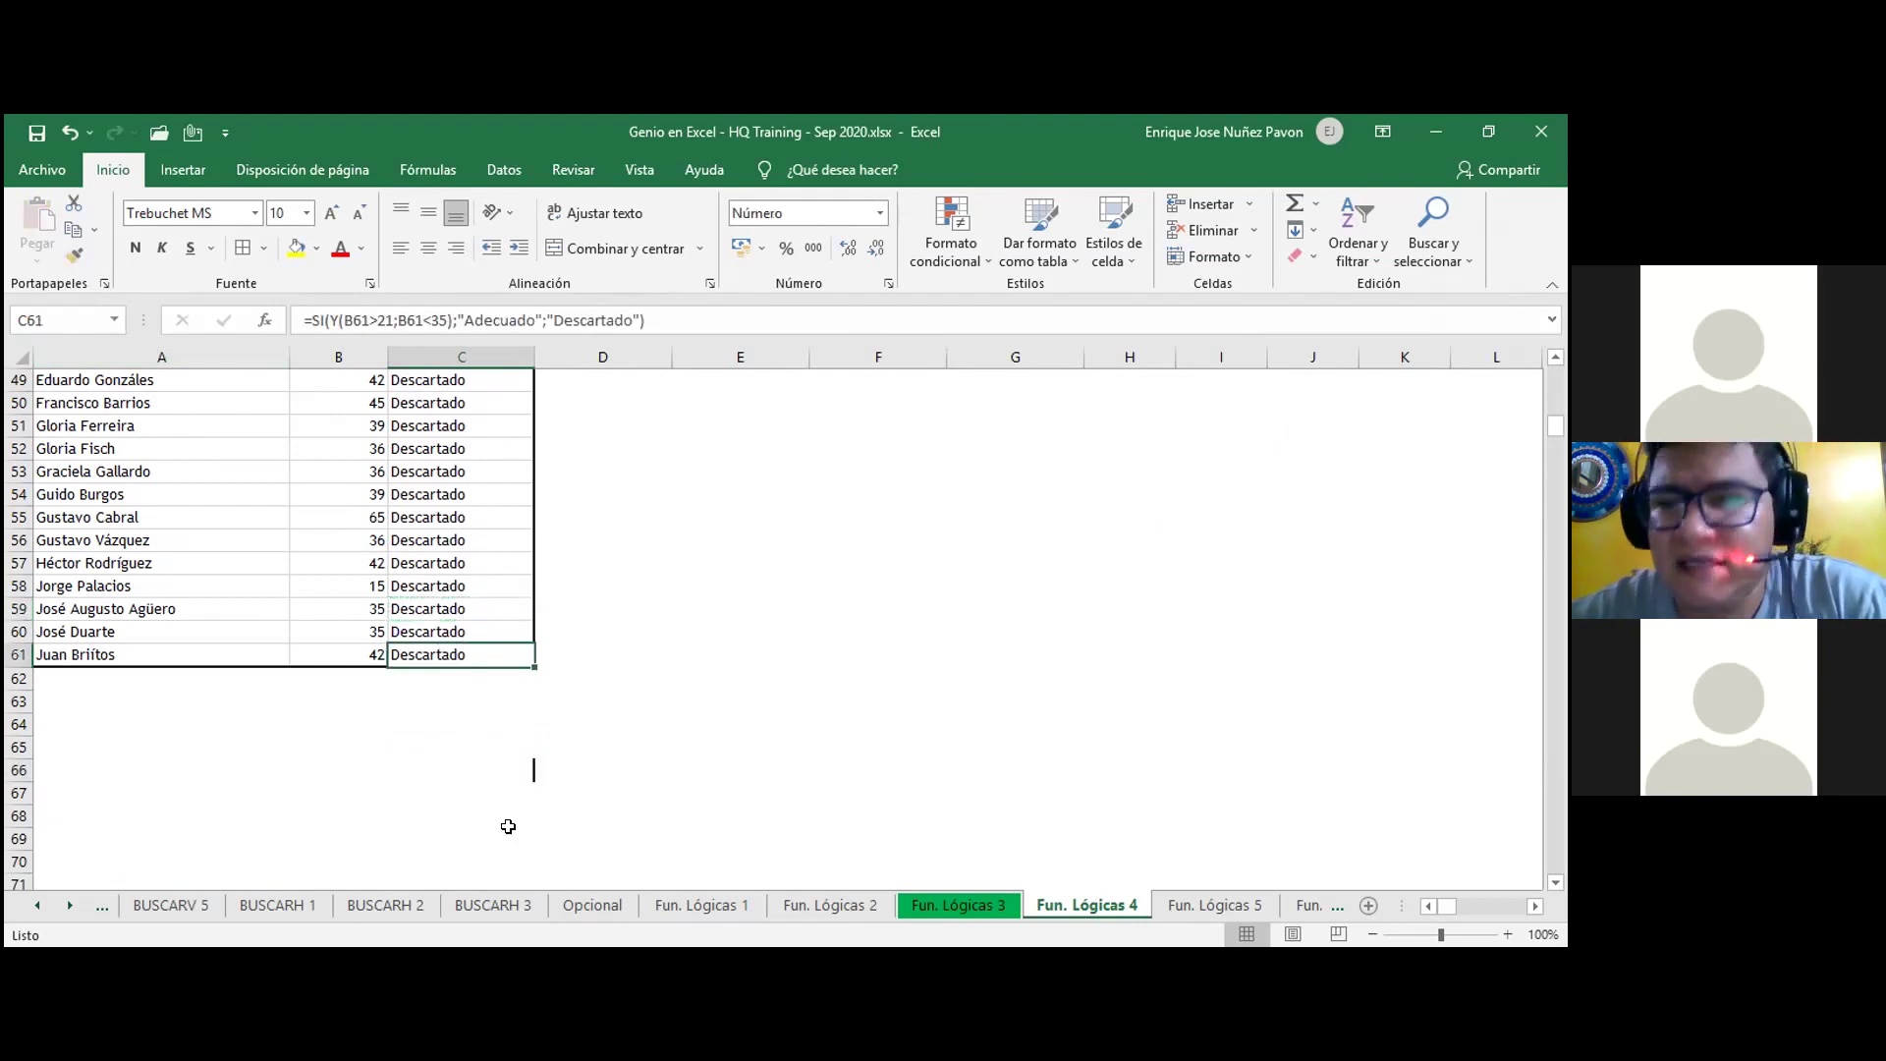
{"action": "key", "text": "ctrl+z"}
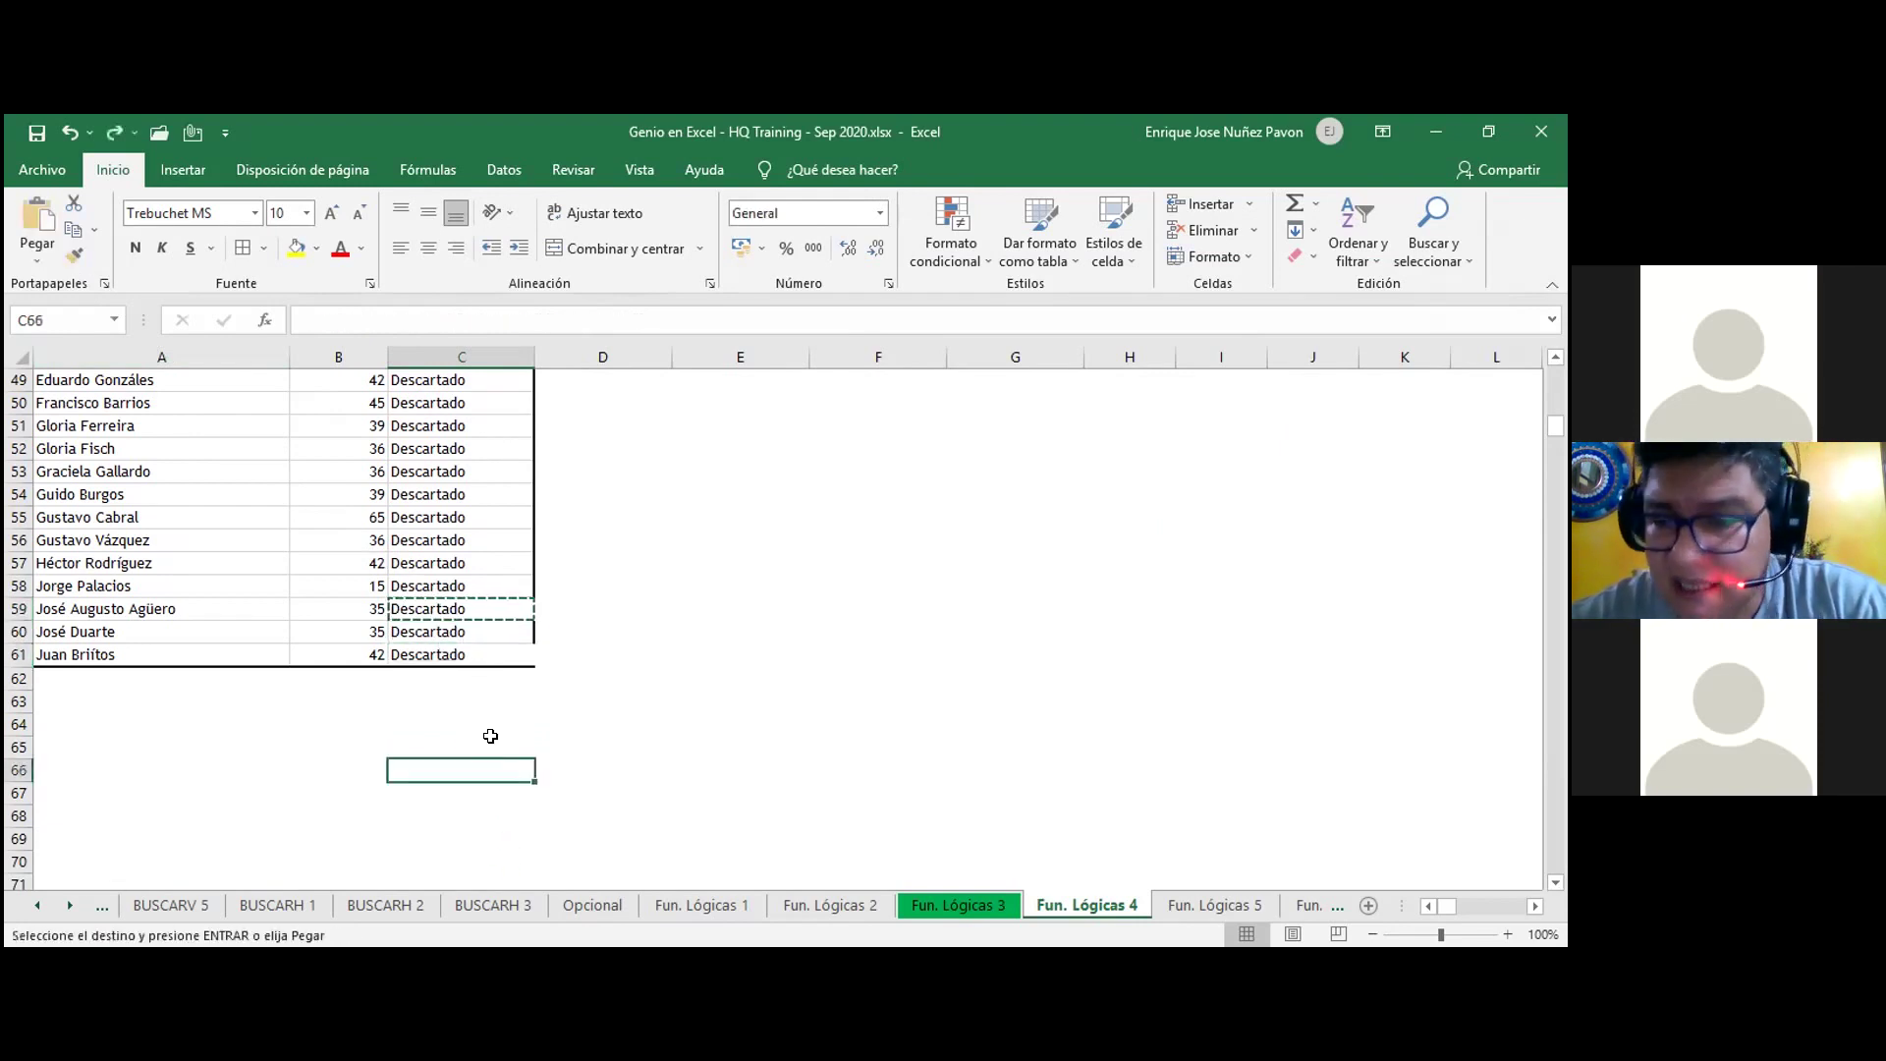
{"action": "key", "text": "Escape"}
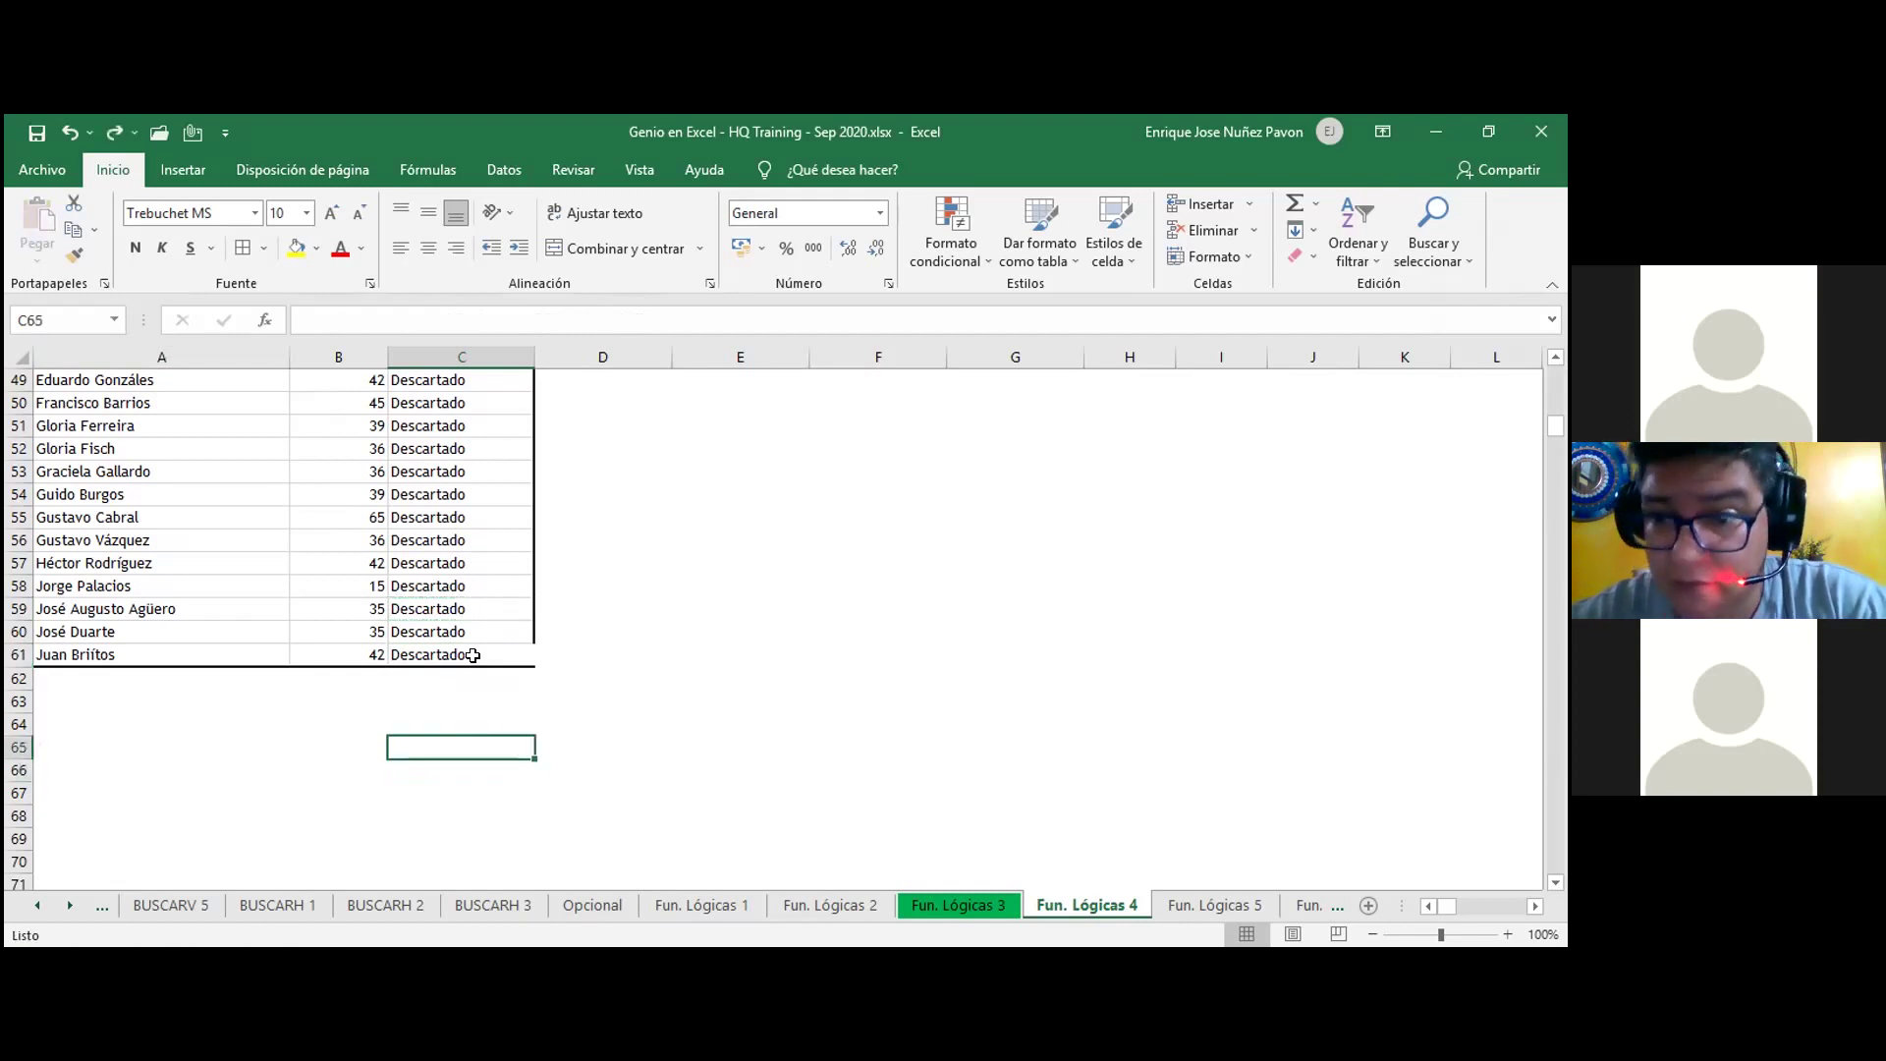
- Select all the Comprobación results, C10:C61
{"action": "left_click", "coordinate": [472, 655]}
{"action": "scroll", "coordinate": [655, 715], "scroll_direction": "up", "scroll_amount": 16}
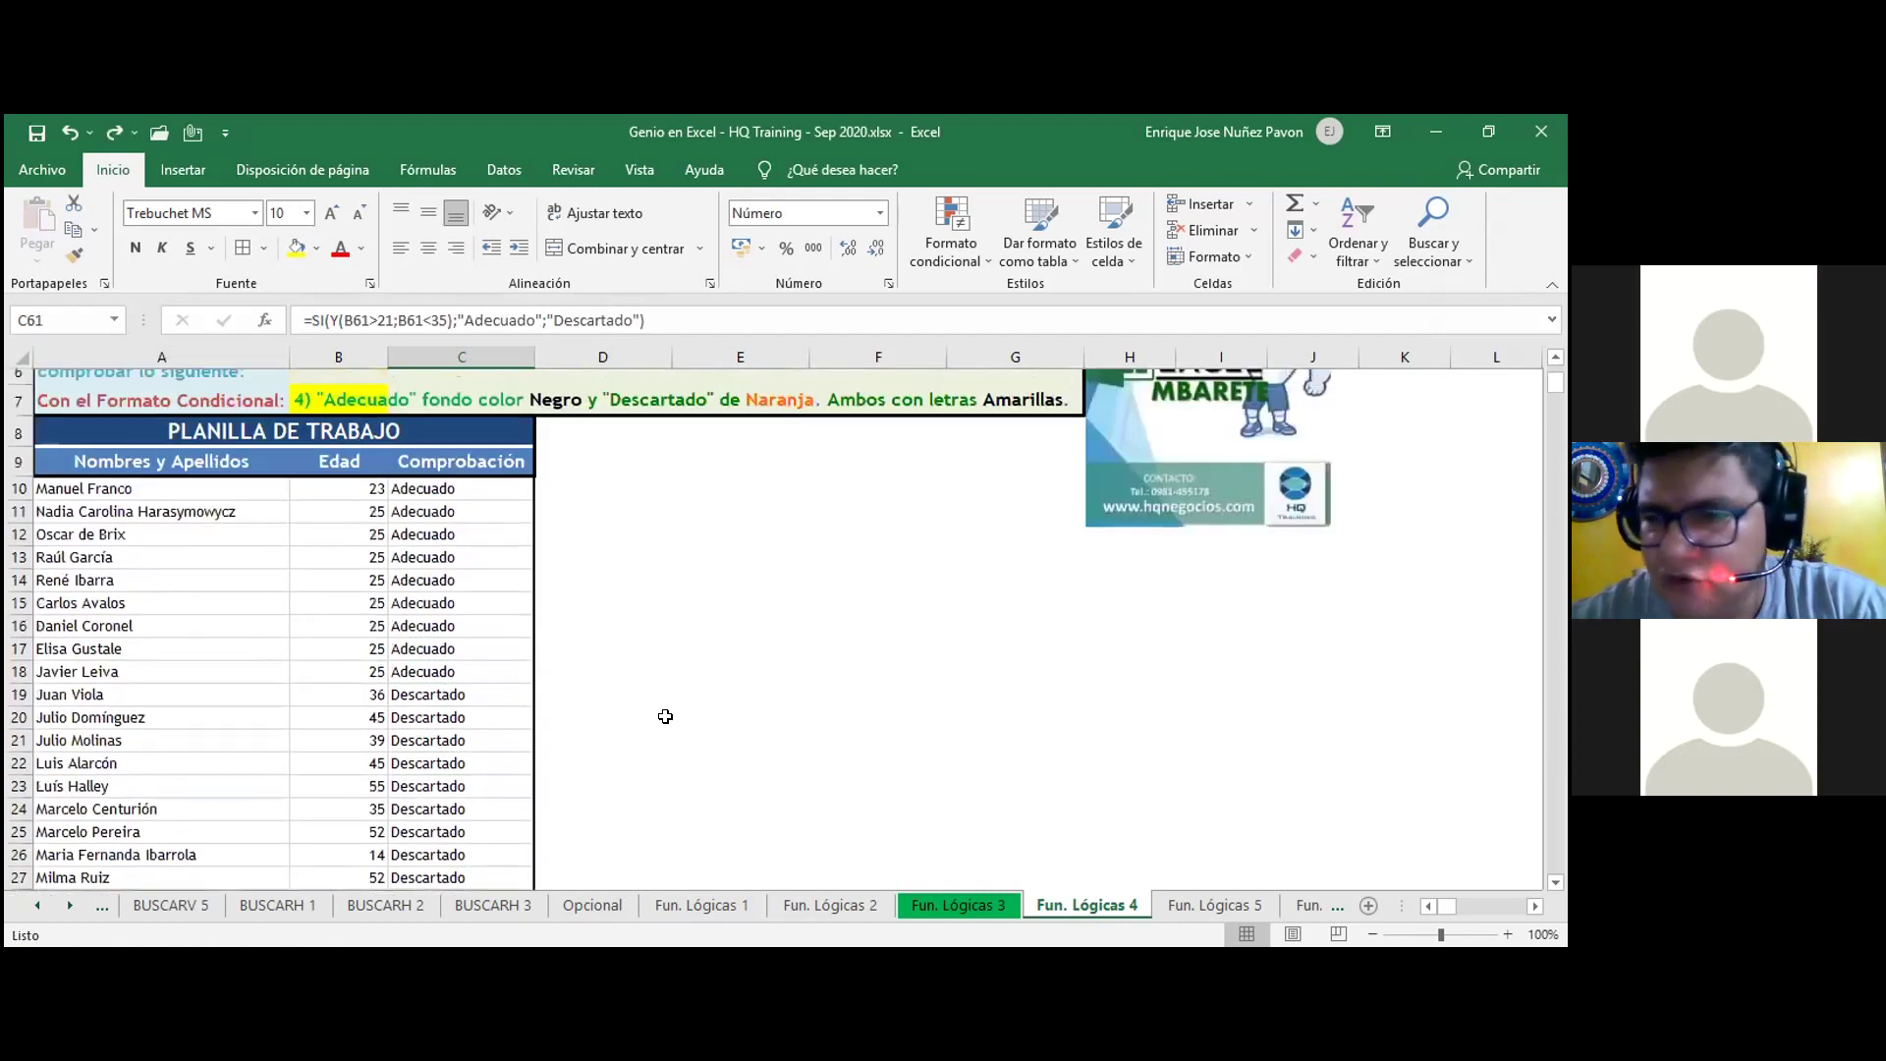
{"action": "left_click", "coordinate": [470, 658]}
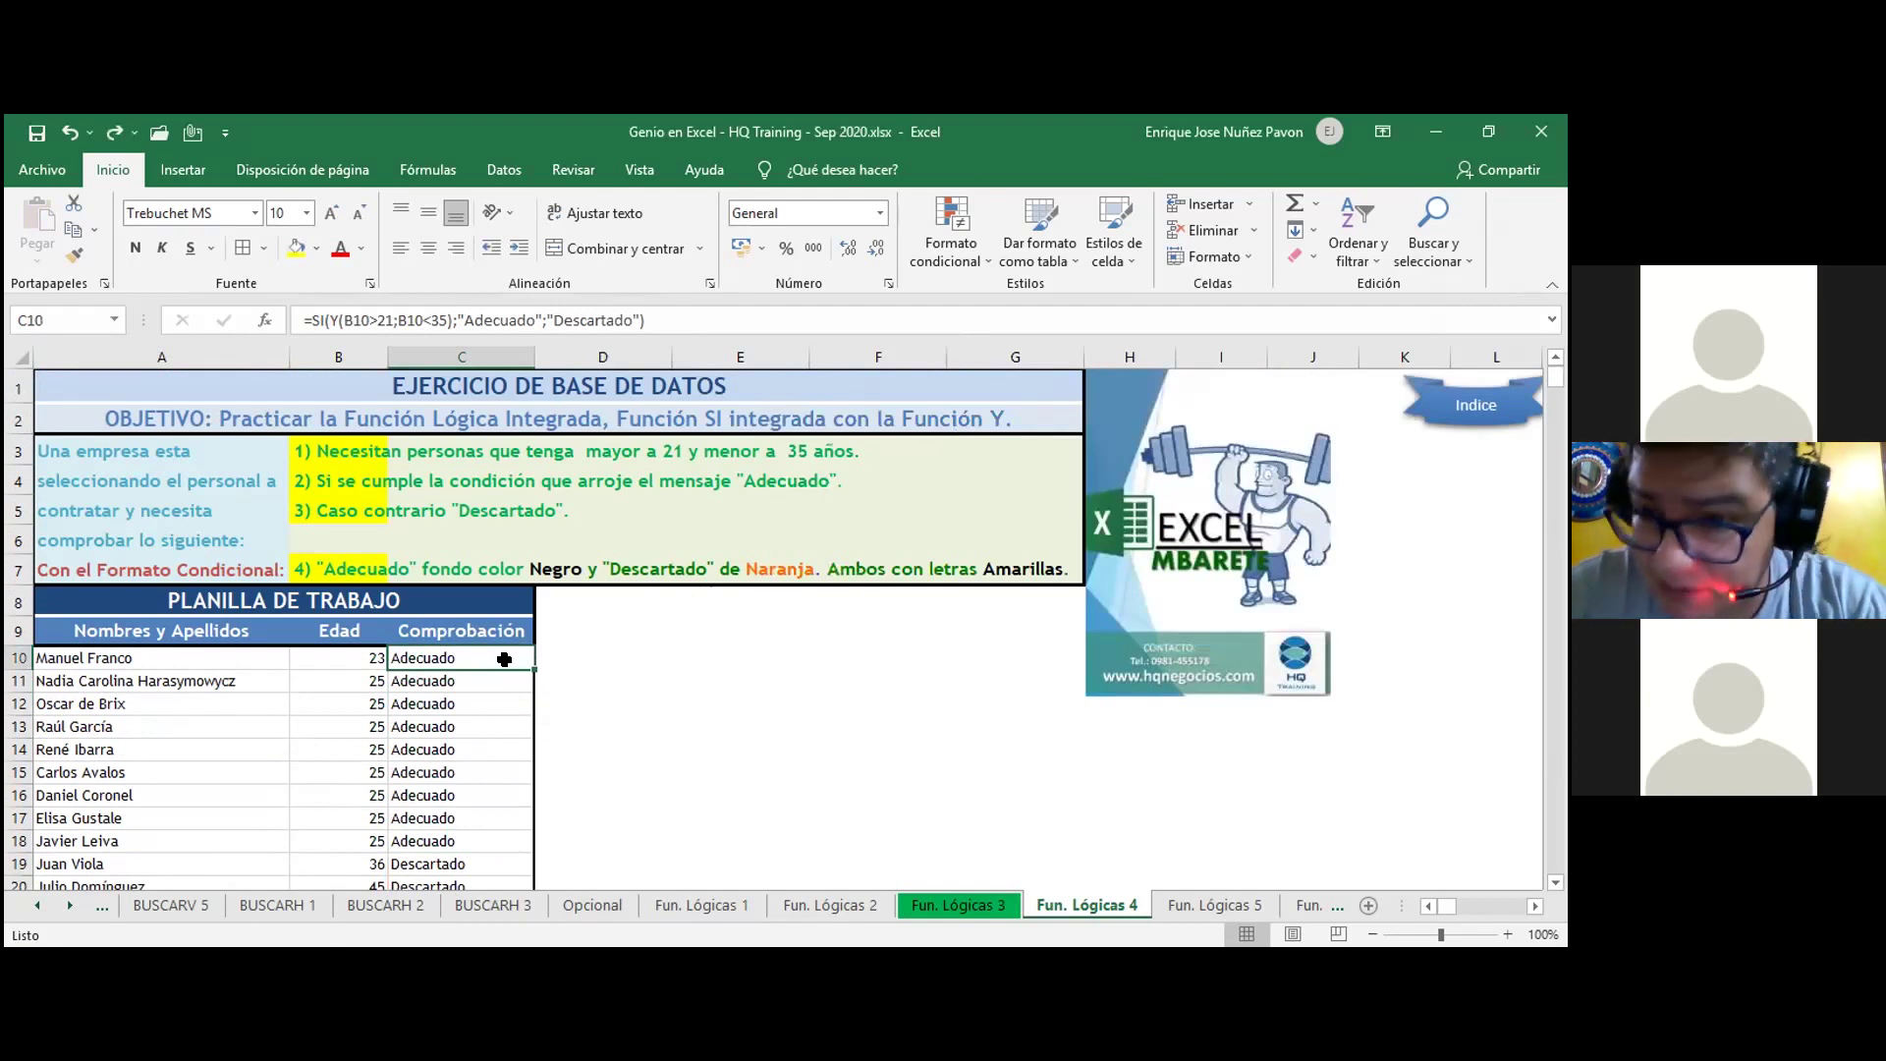
{"action": "key", "text": "ctrl+Down"}
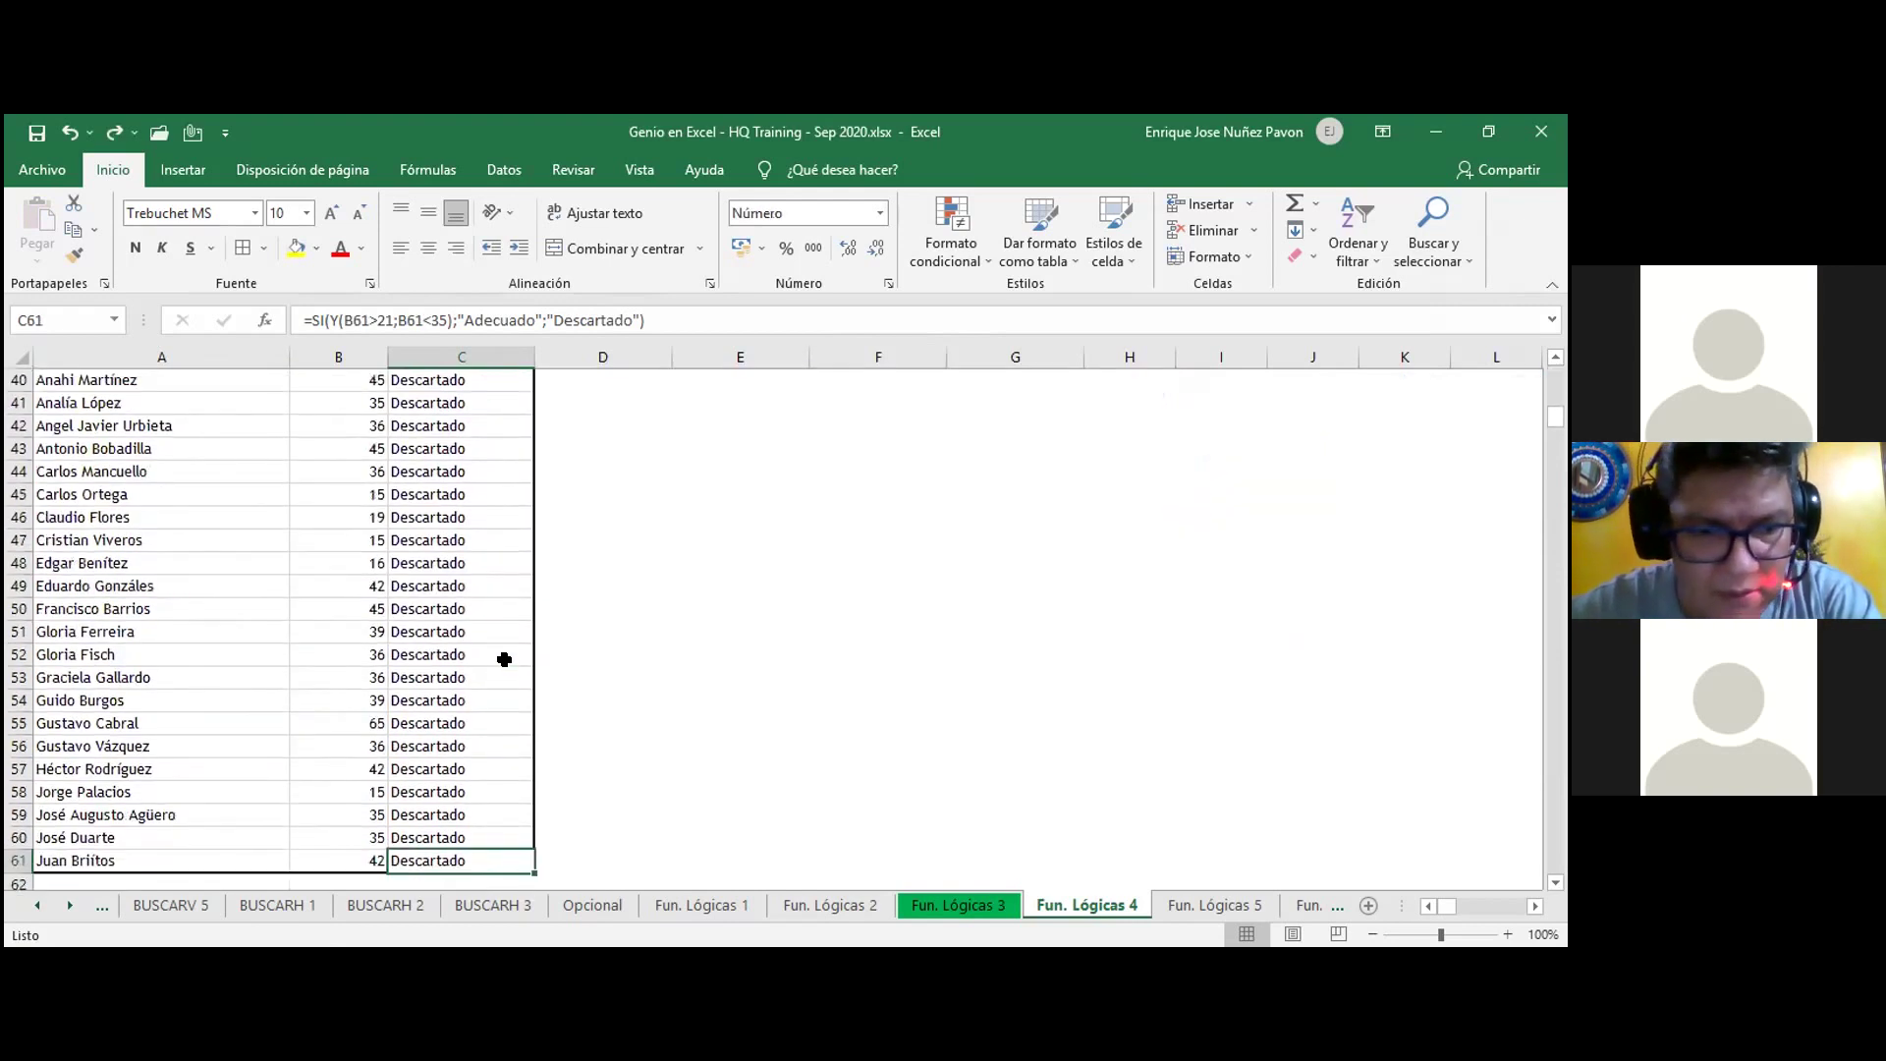
{"action": "key", "text": "ctrl+Up"}
{"action": "key", "text": "Down"}
{"action": "key", "text": "shift+Down"}
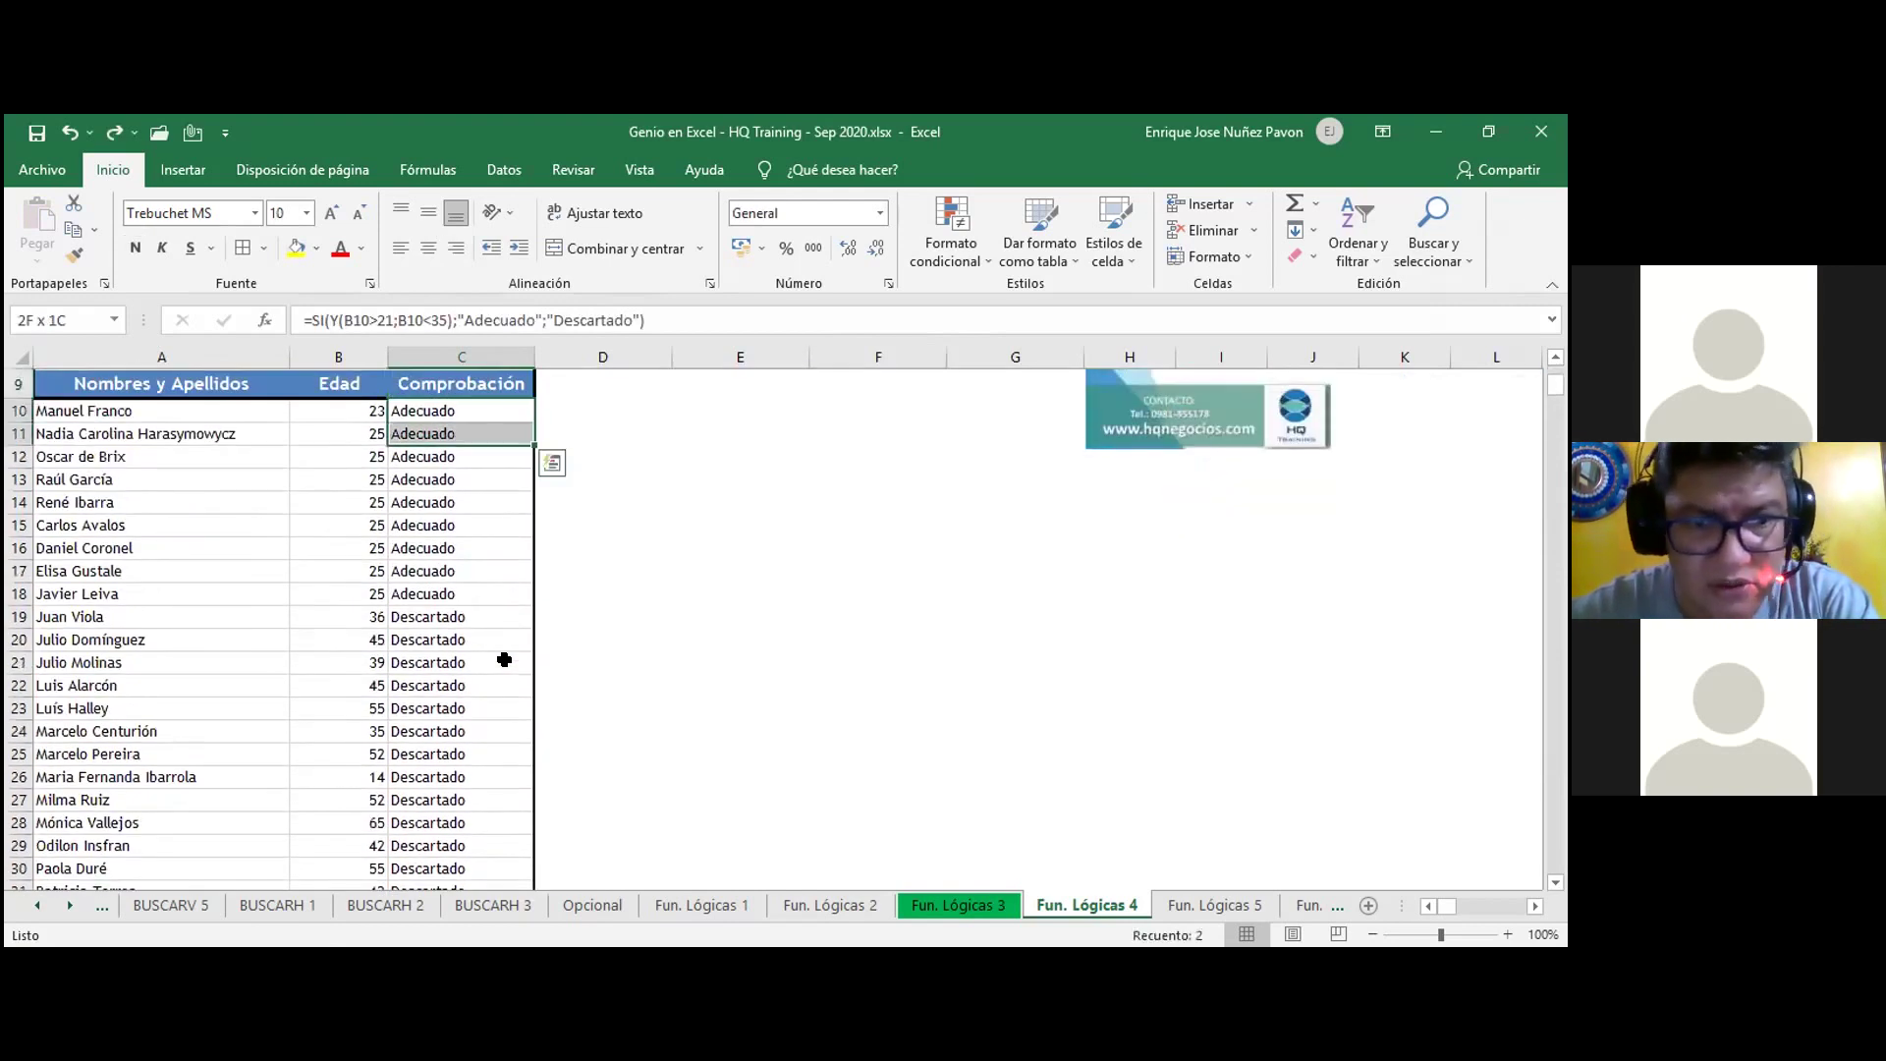
{"action": "key", "text": "ctrl+shift+Down"}
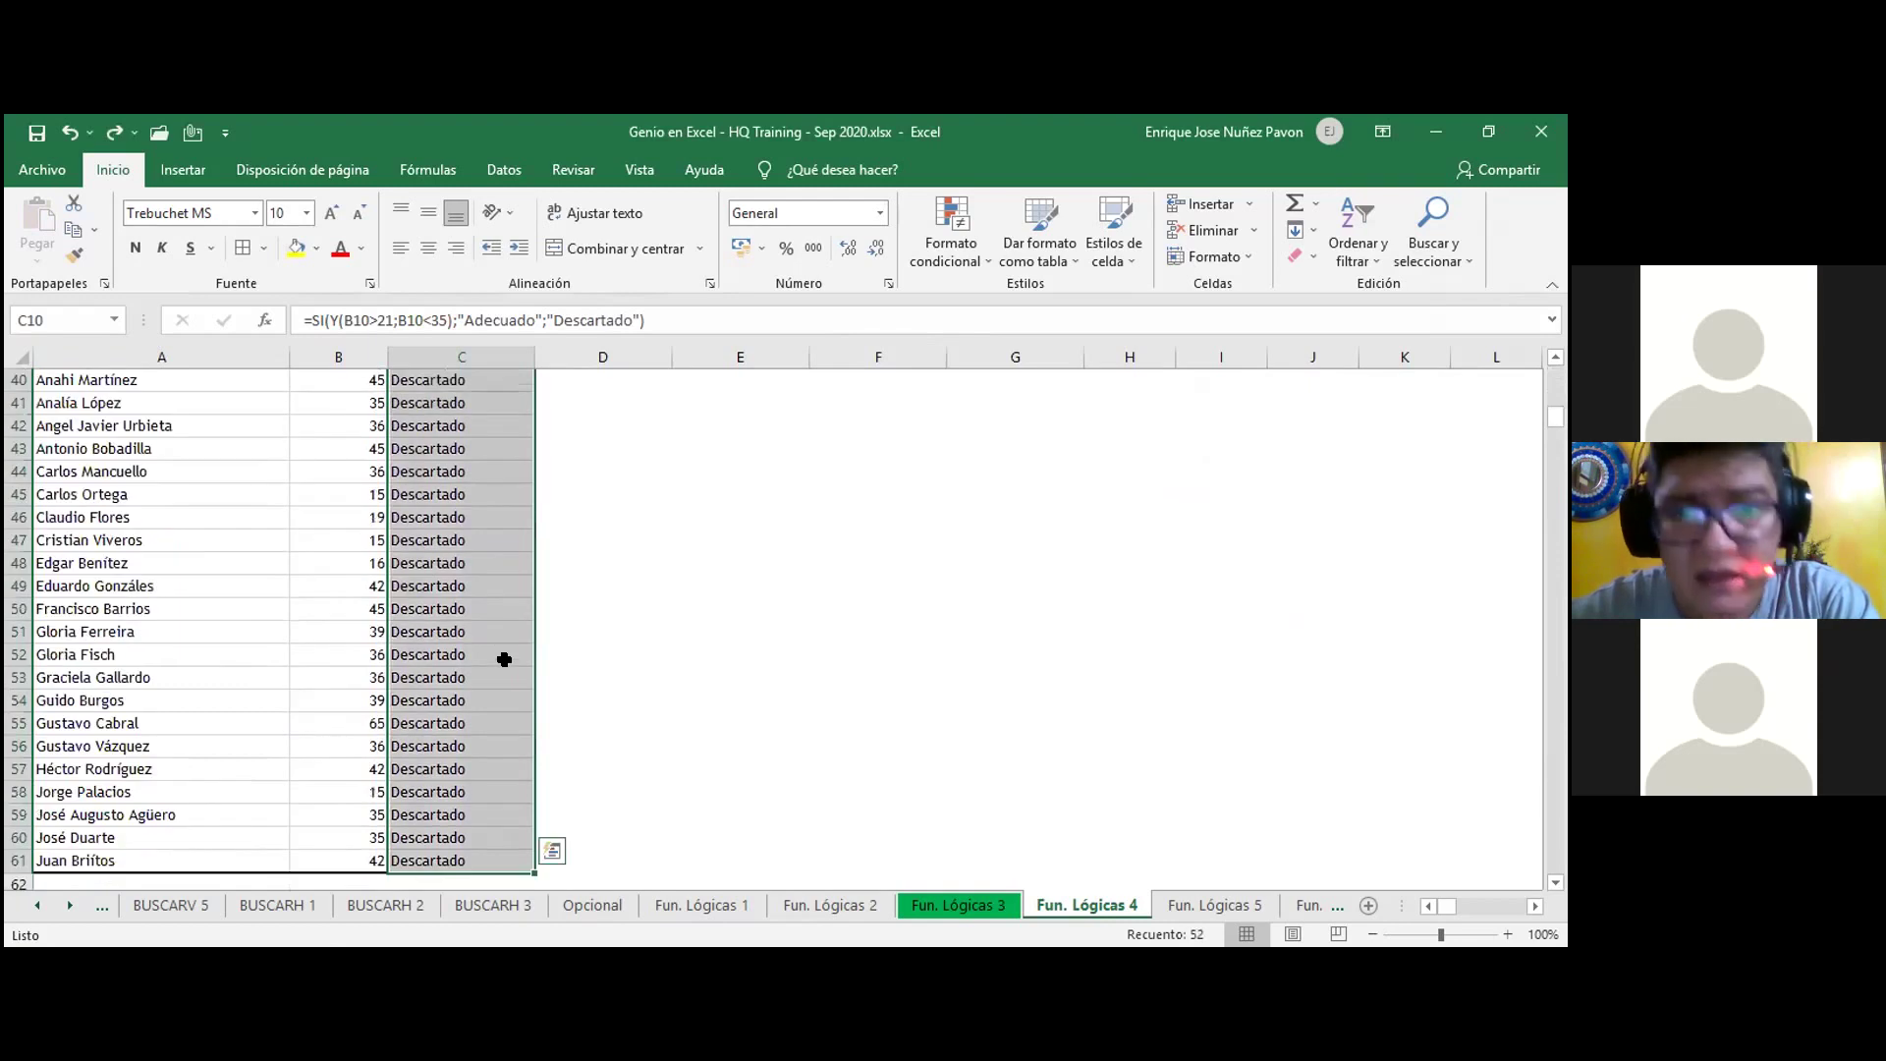
{"action": "left_click", "coordinate": [951, 236]}
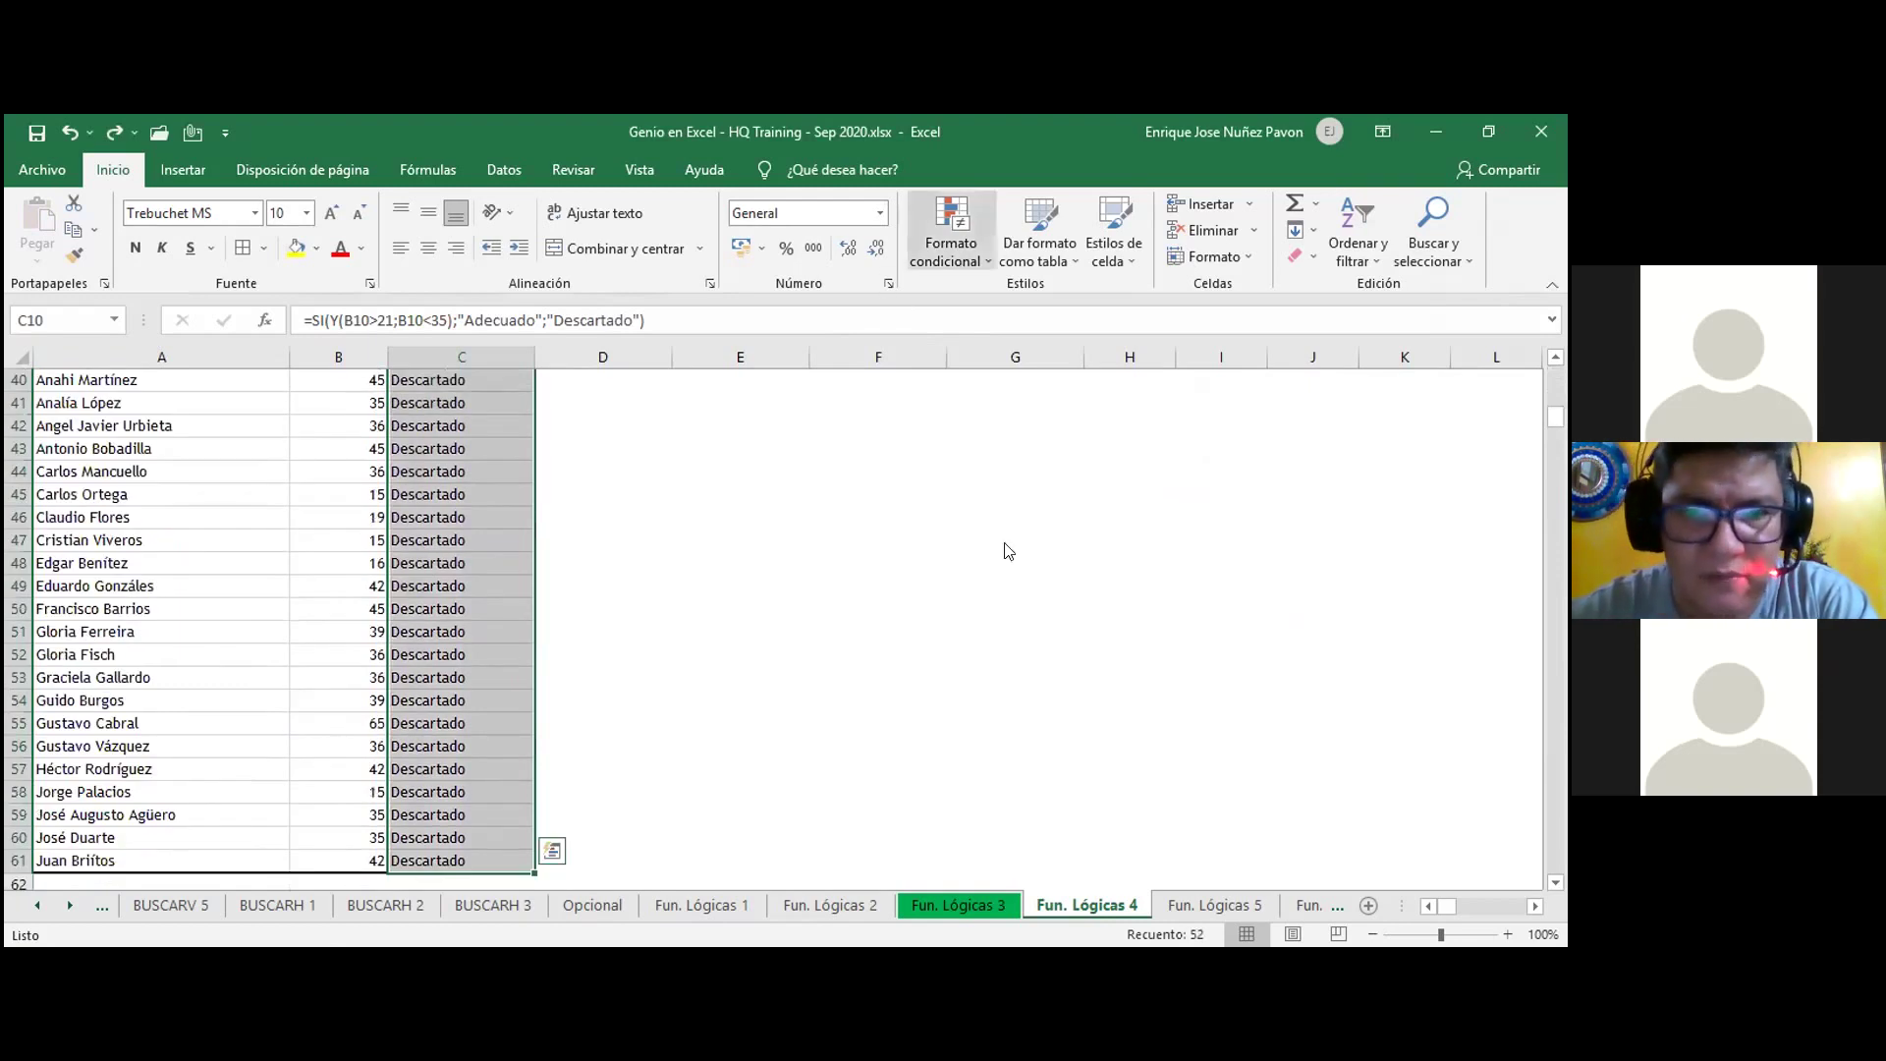
{"action": "left_click", "coordinate": [1004, 543]}
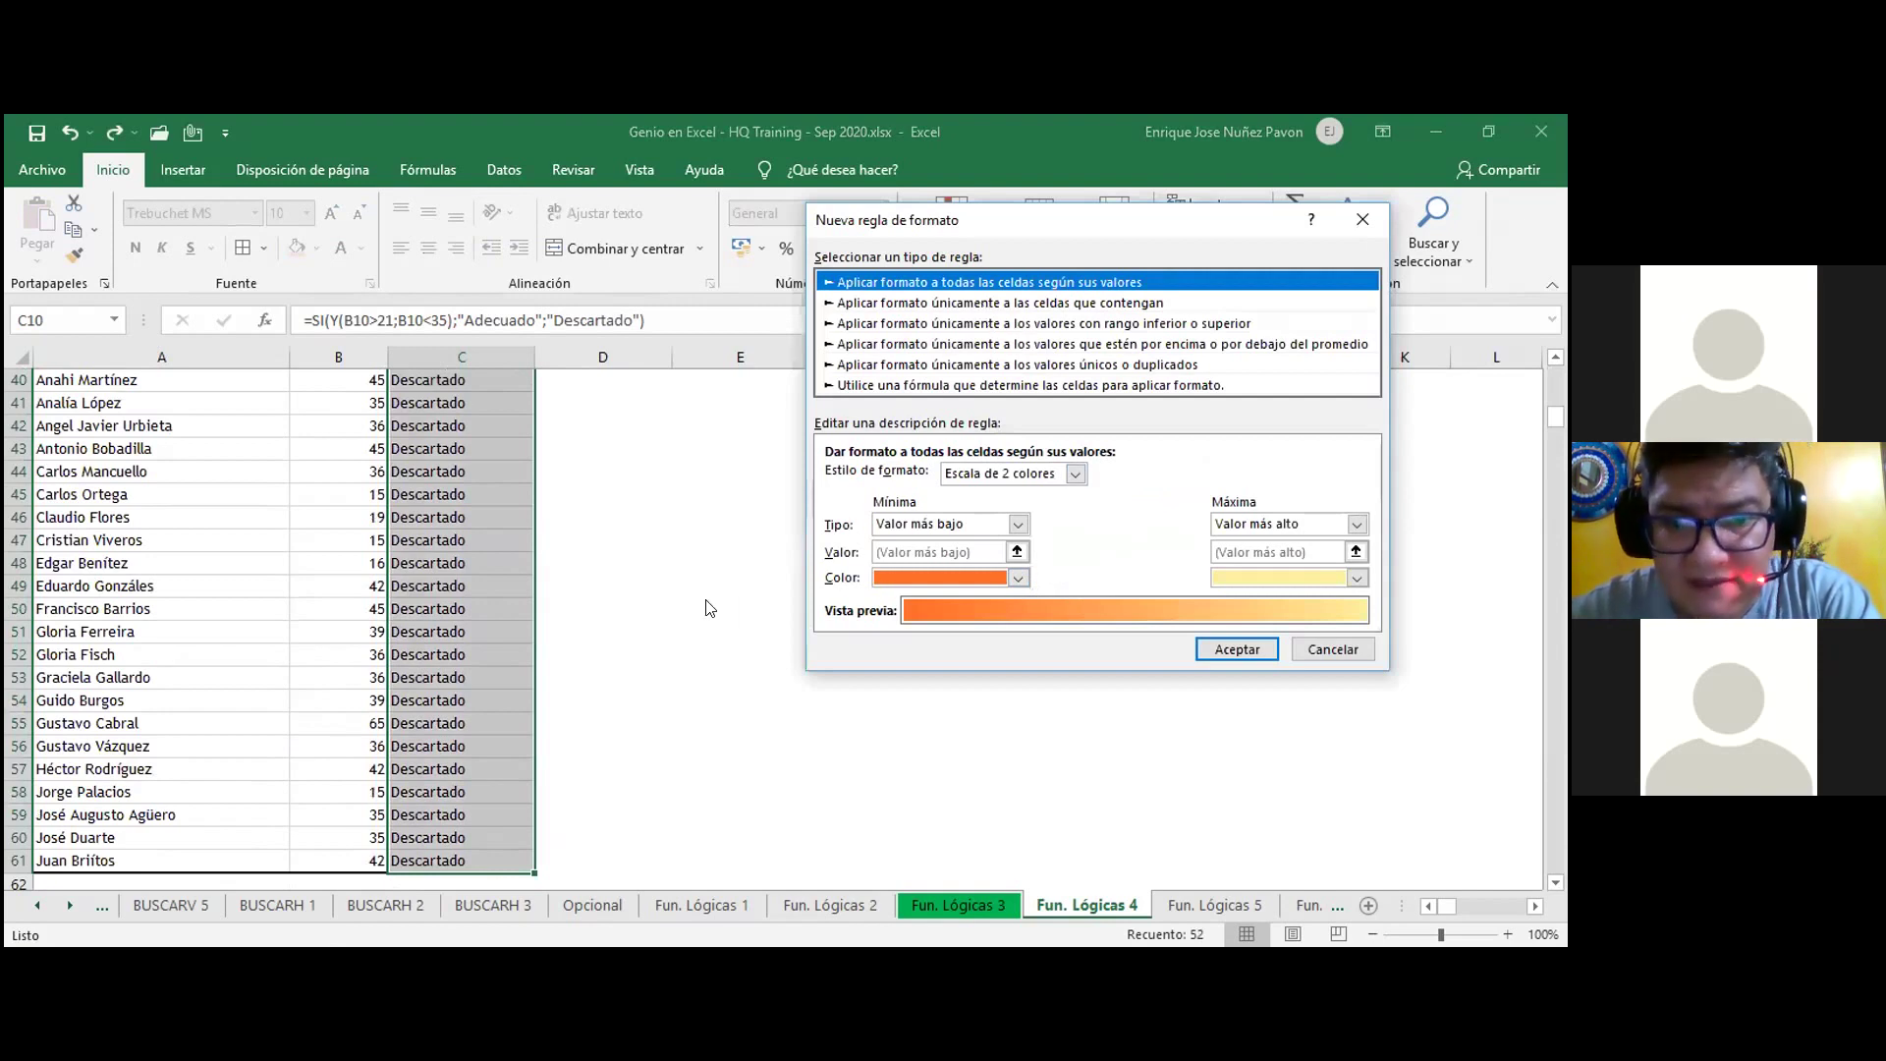
{"action": "left_click", "coordinate": [982, 305]}
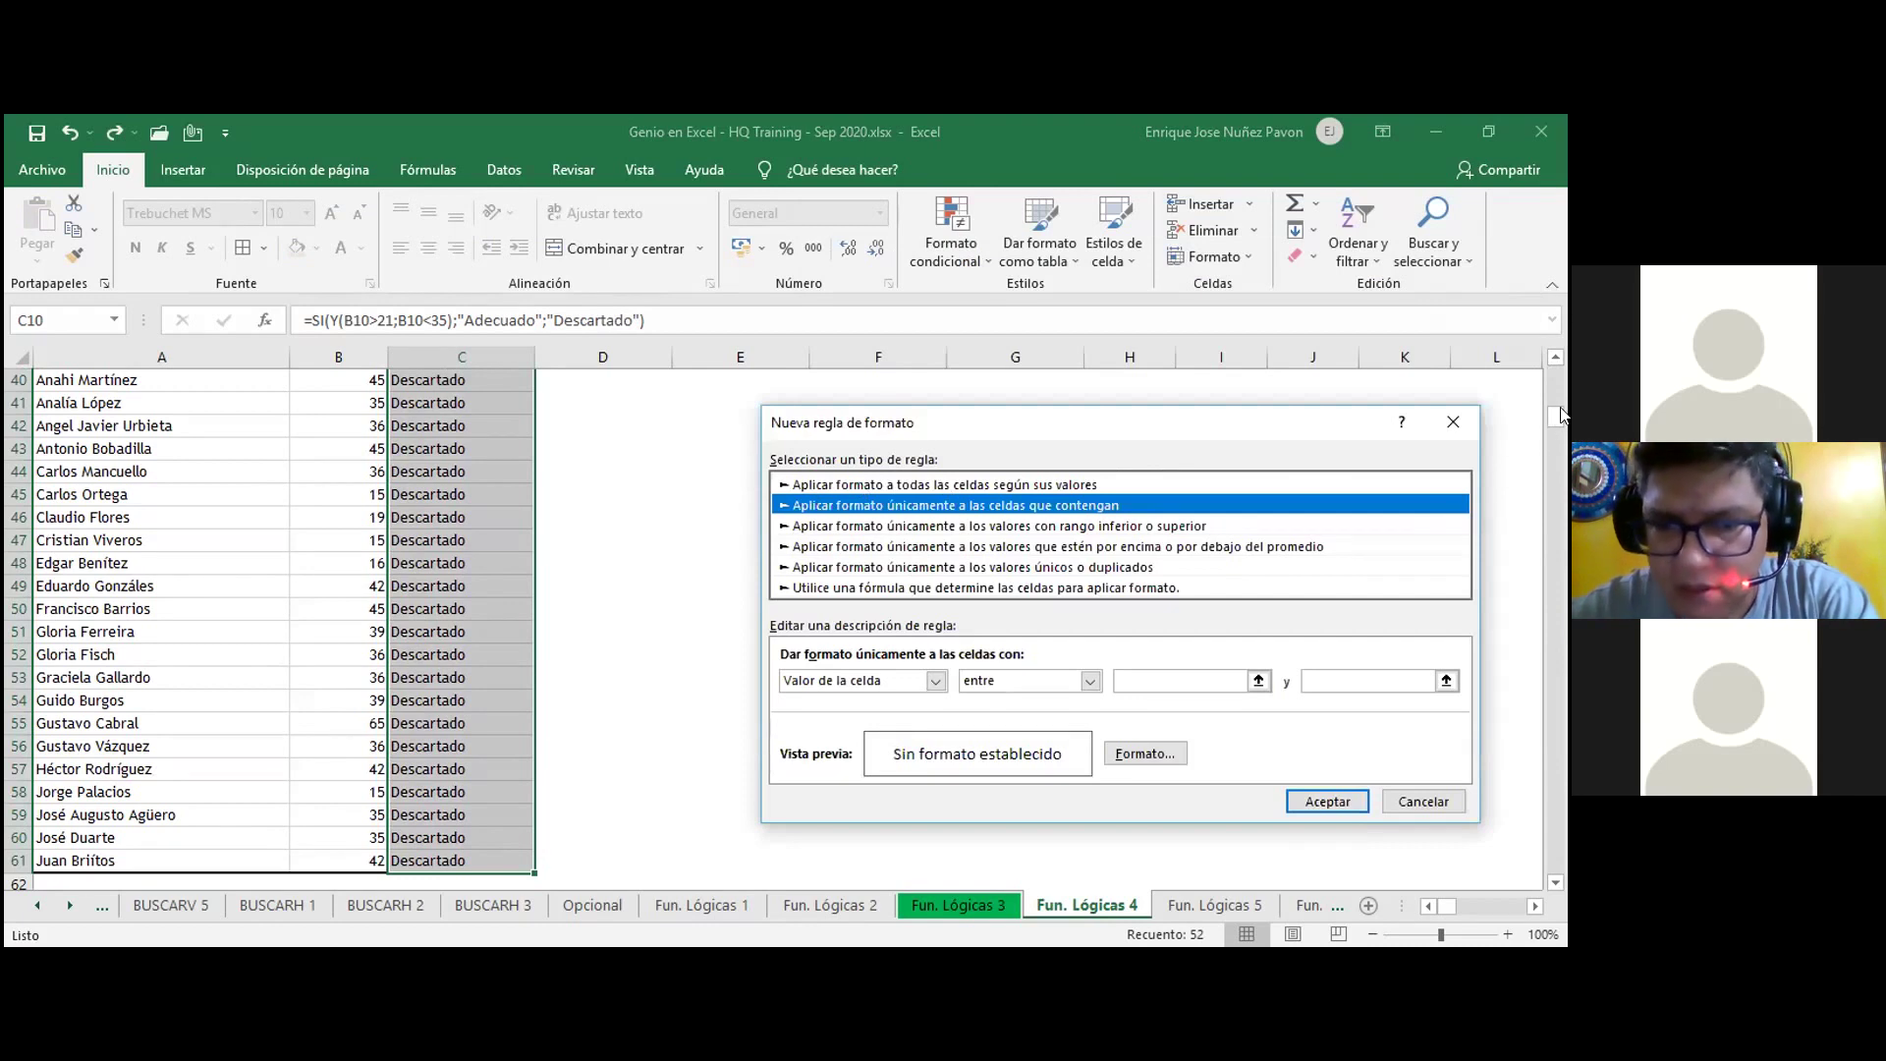
{"action": "left_click", "coordinate": [1424, 803]}
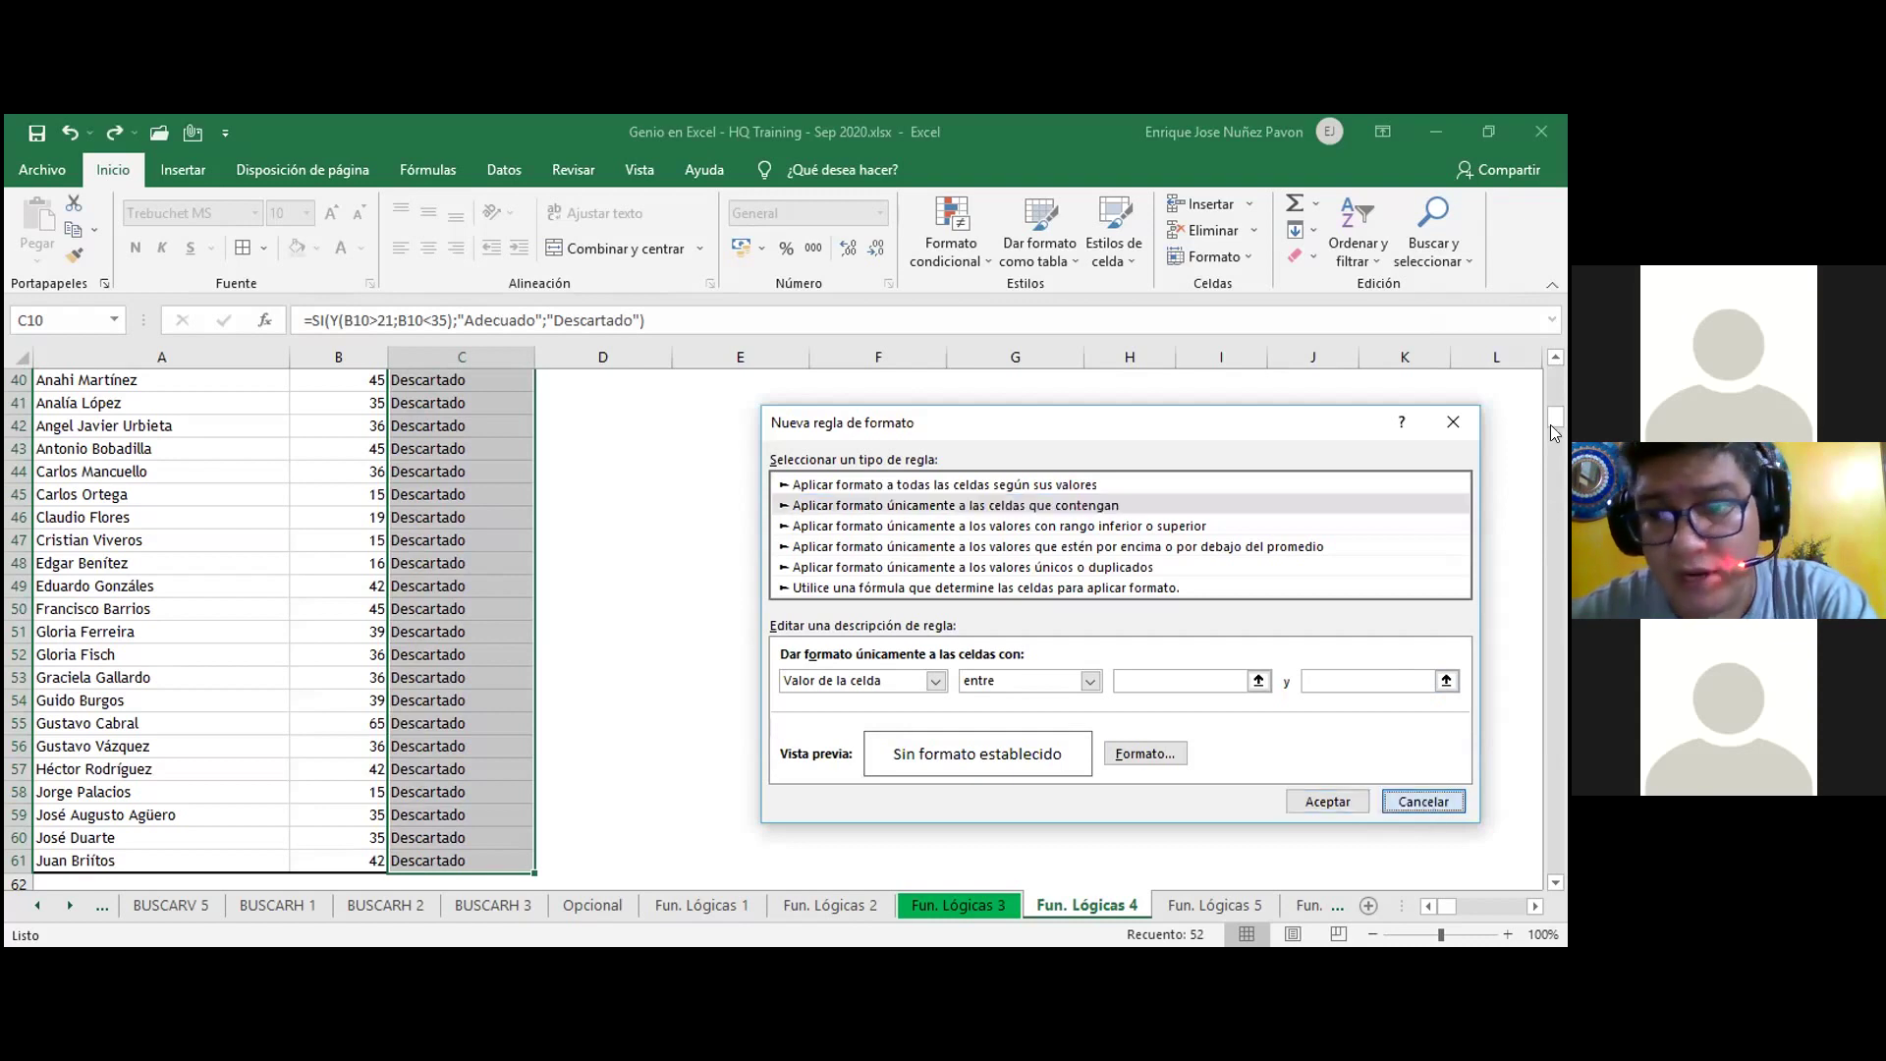
- Create a conditional formatting rule for C10:C61 that formats only cells whose value is equal to "adecuado", entered with quotation marks
{"action": "scroll", "coordinate": [1015, 438], "scroll_direction": "up", "scroll_amount": 13}
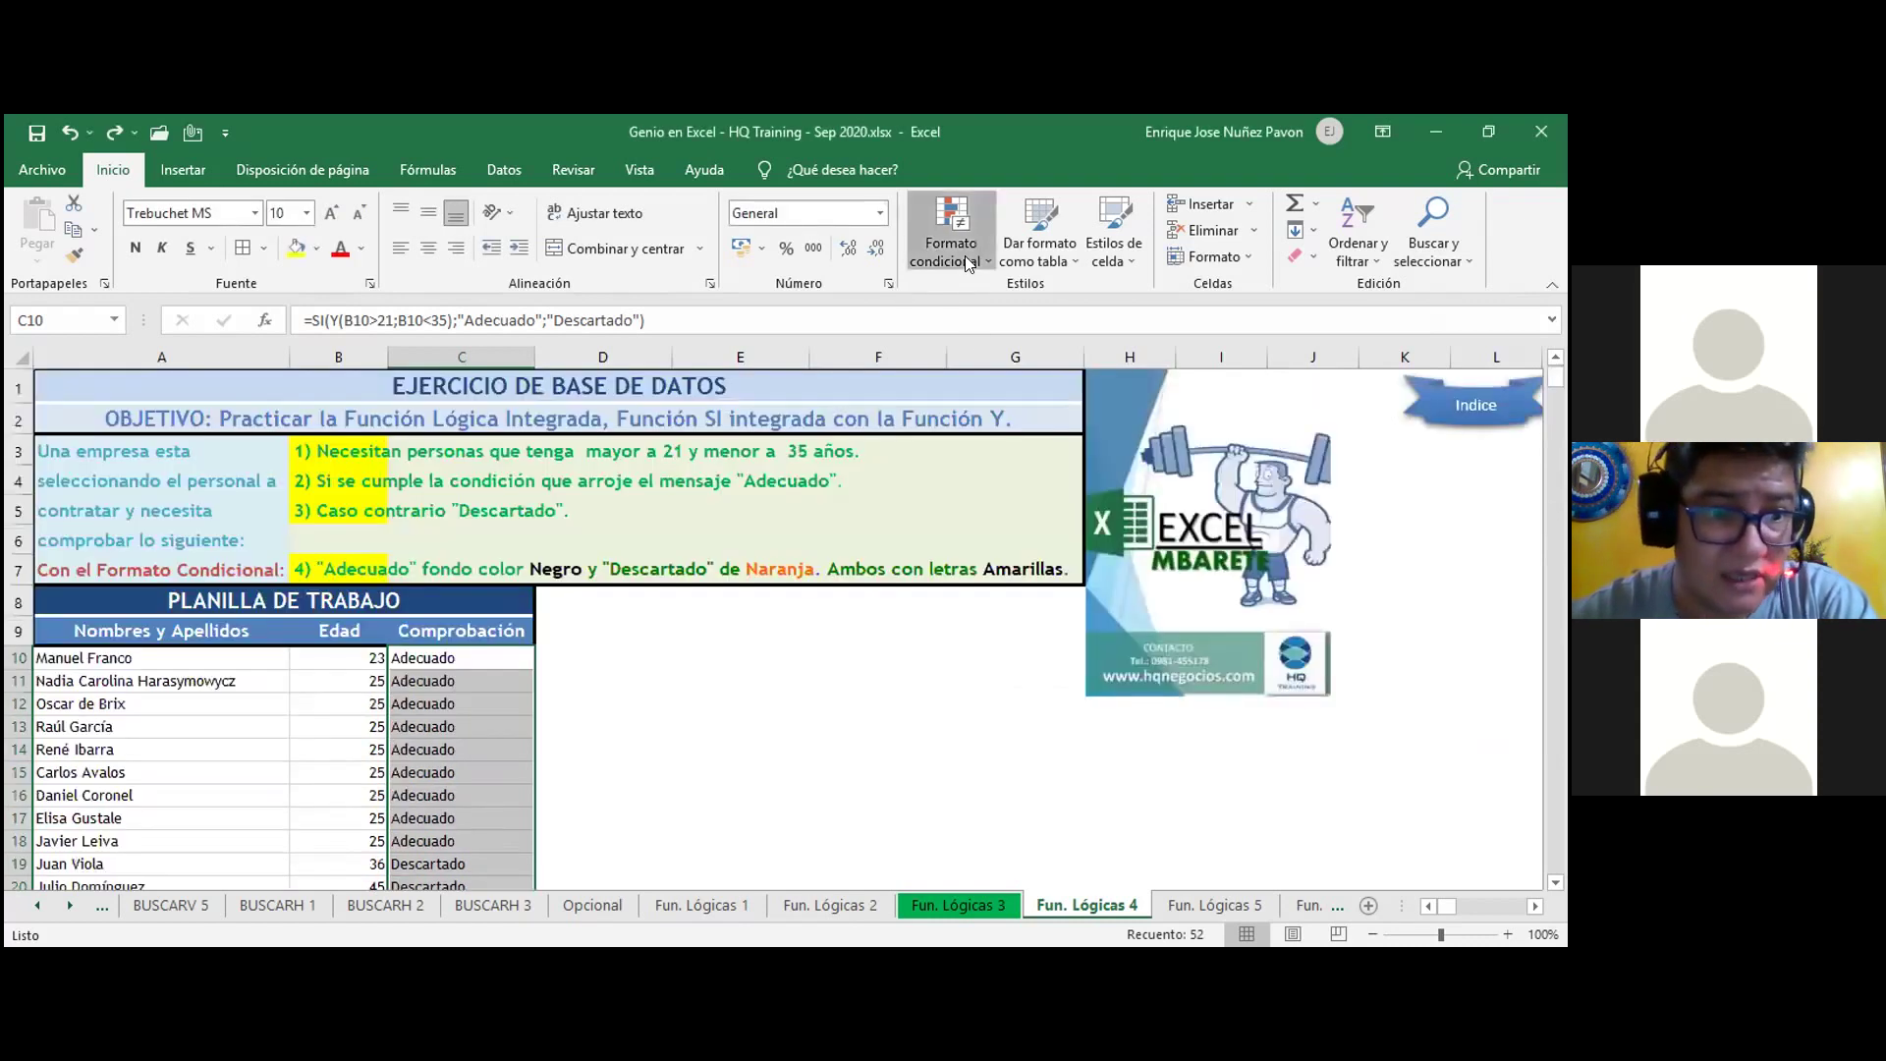
{"action": "left_click", "coordinate": [950, 236]}
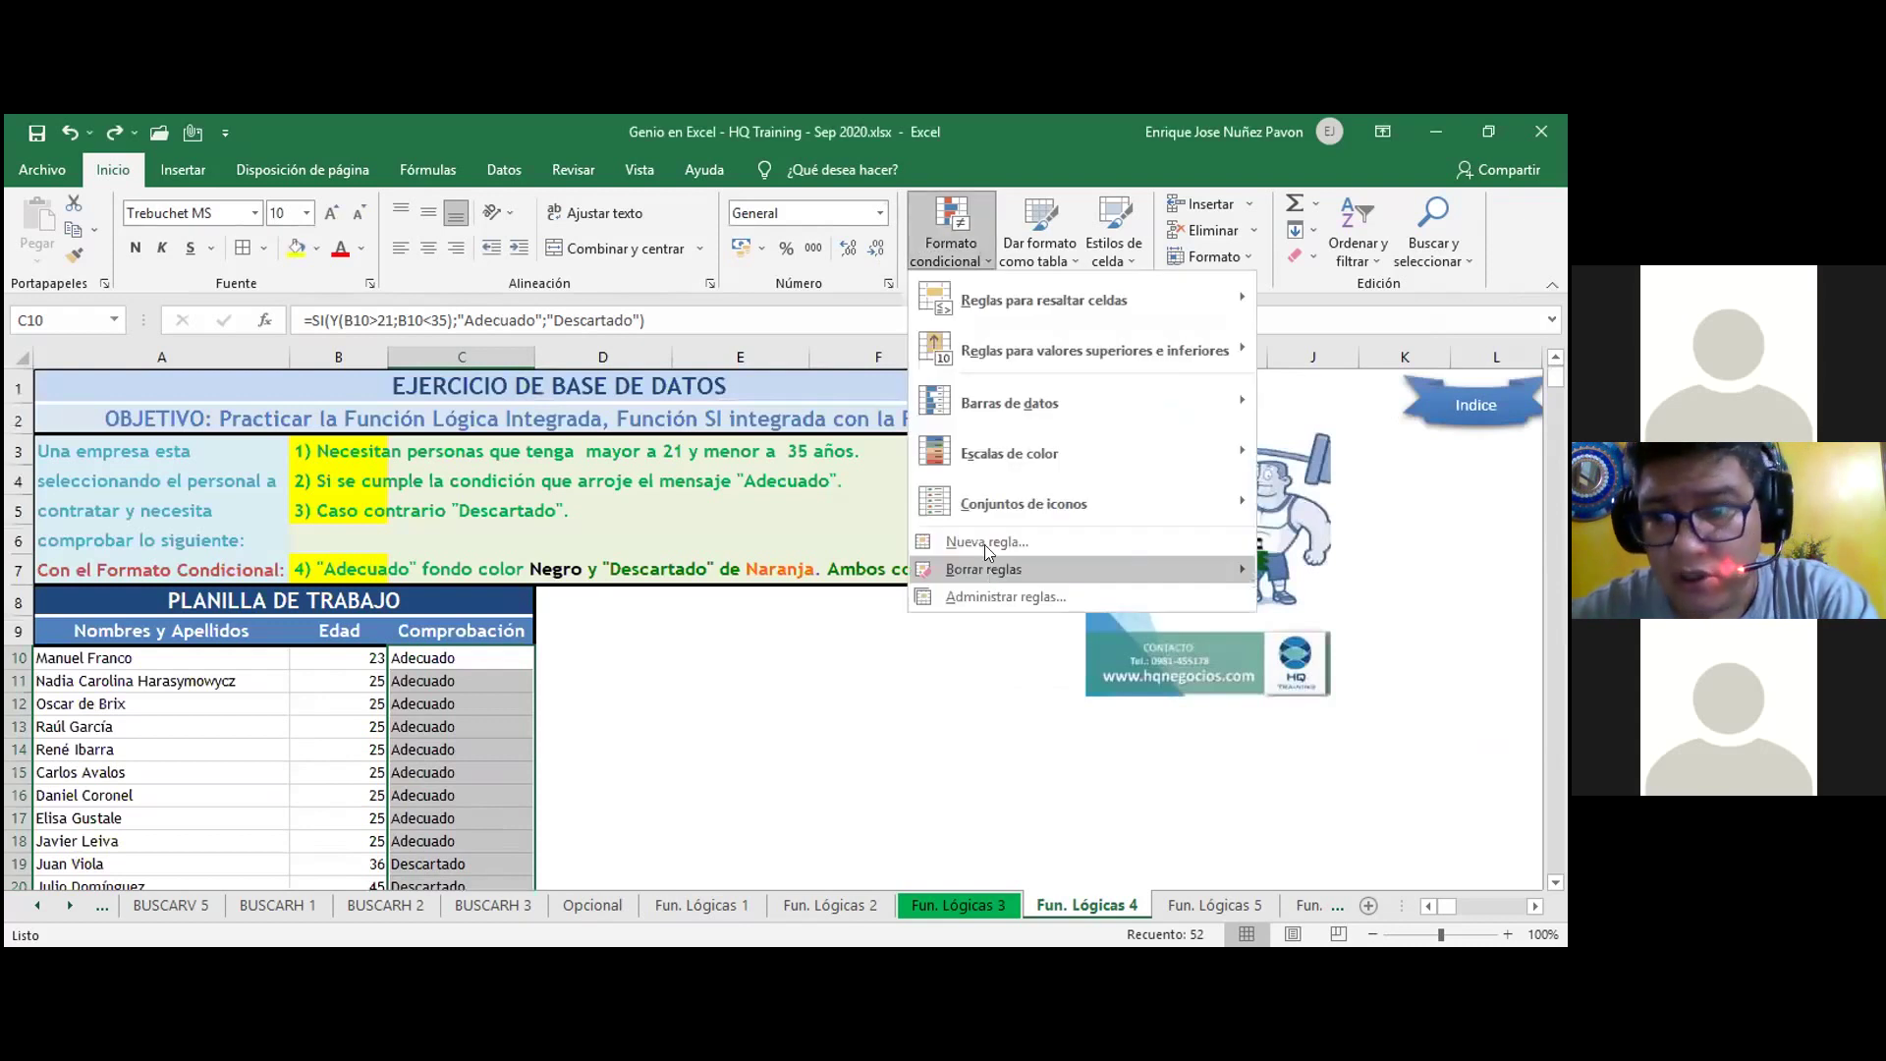
{"action": "left_click", "coordinate": [984, 545]}
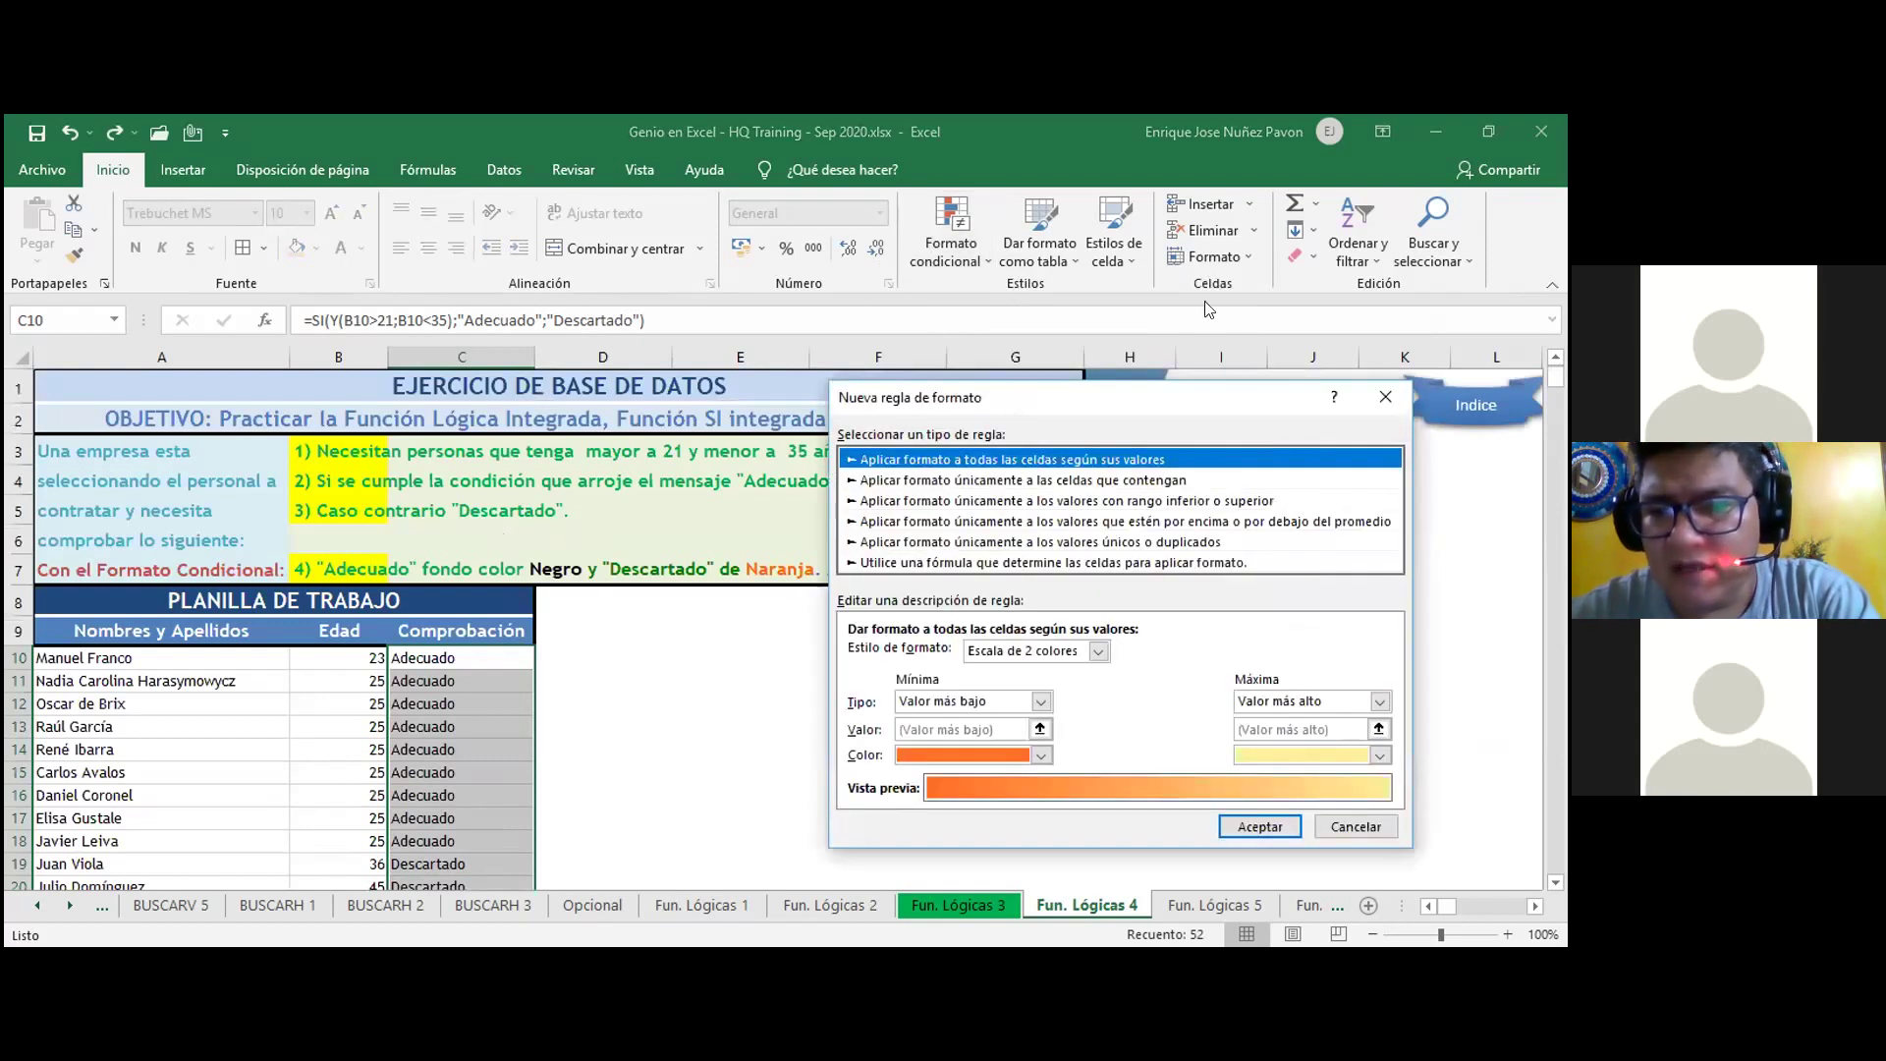
{"action": "left_click_drag", "start_coordinate": [1166, 400], "coordinate": [1209, 310]}
{"action": "left_click", "coordinate": [1002, 390]}
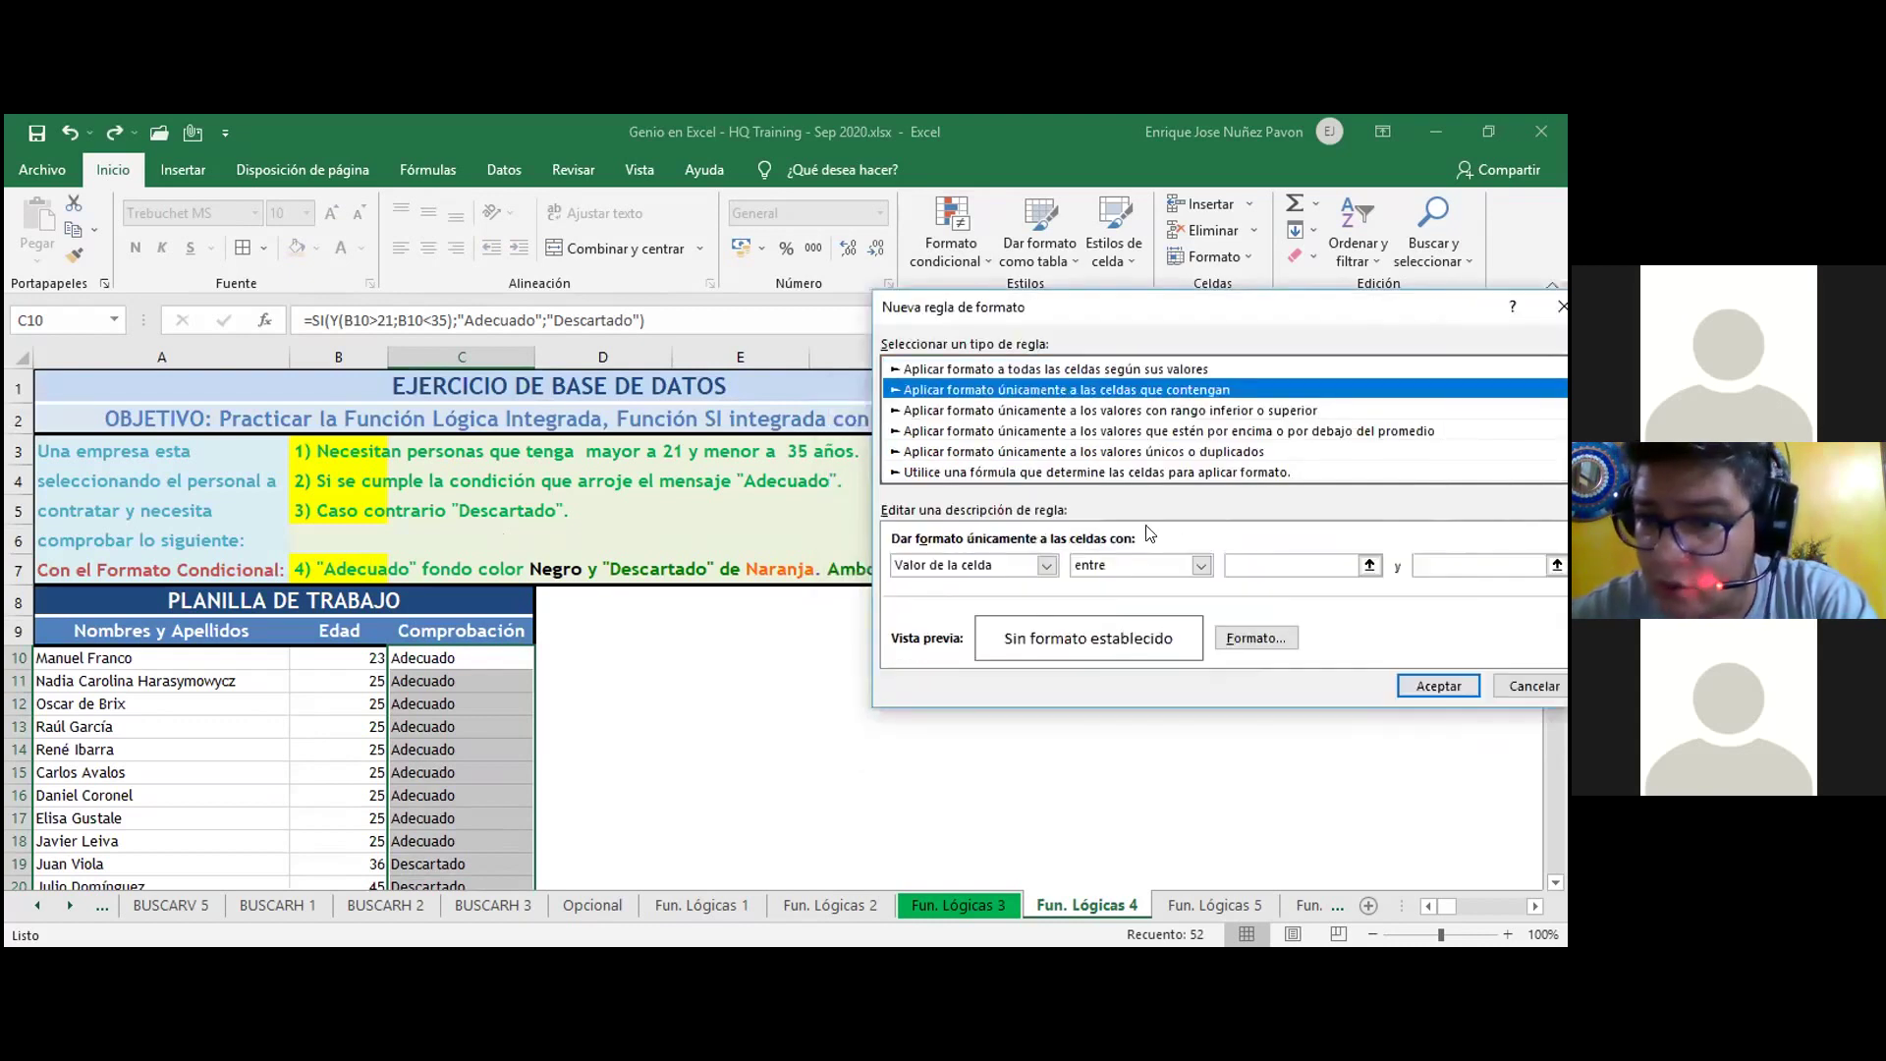
{"action": "left_click", "coordinate": [1199, 566]}
{"action": "left_click", "coordinate": [1128, 617]}
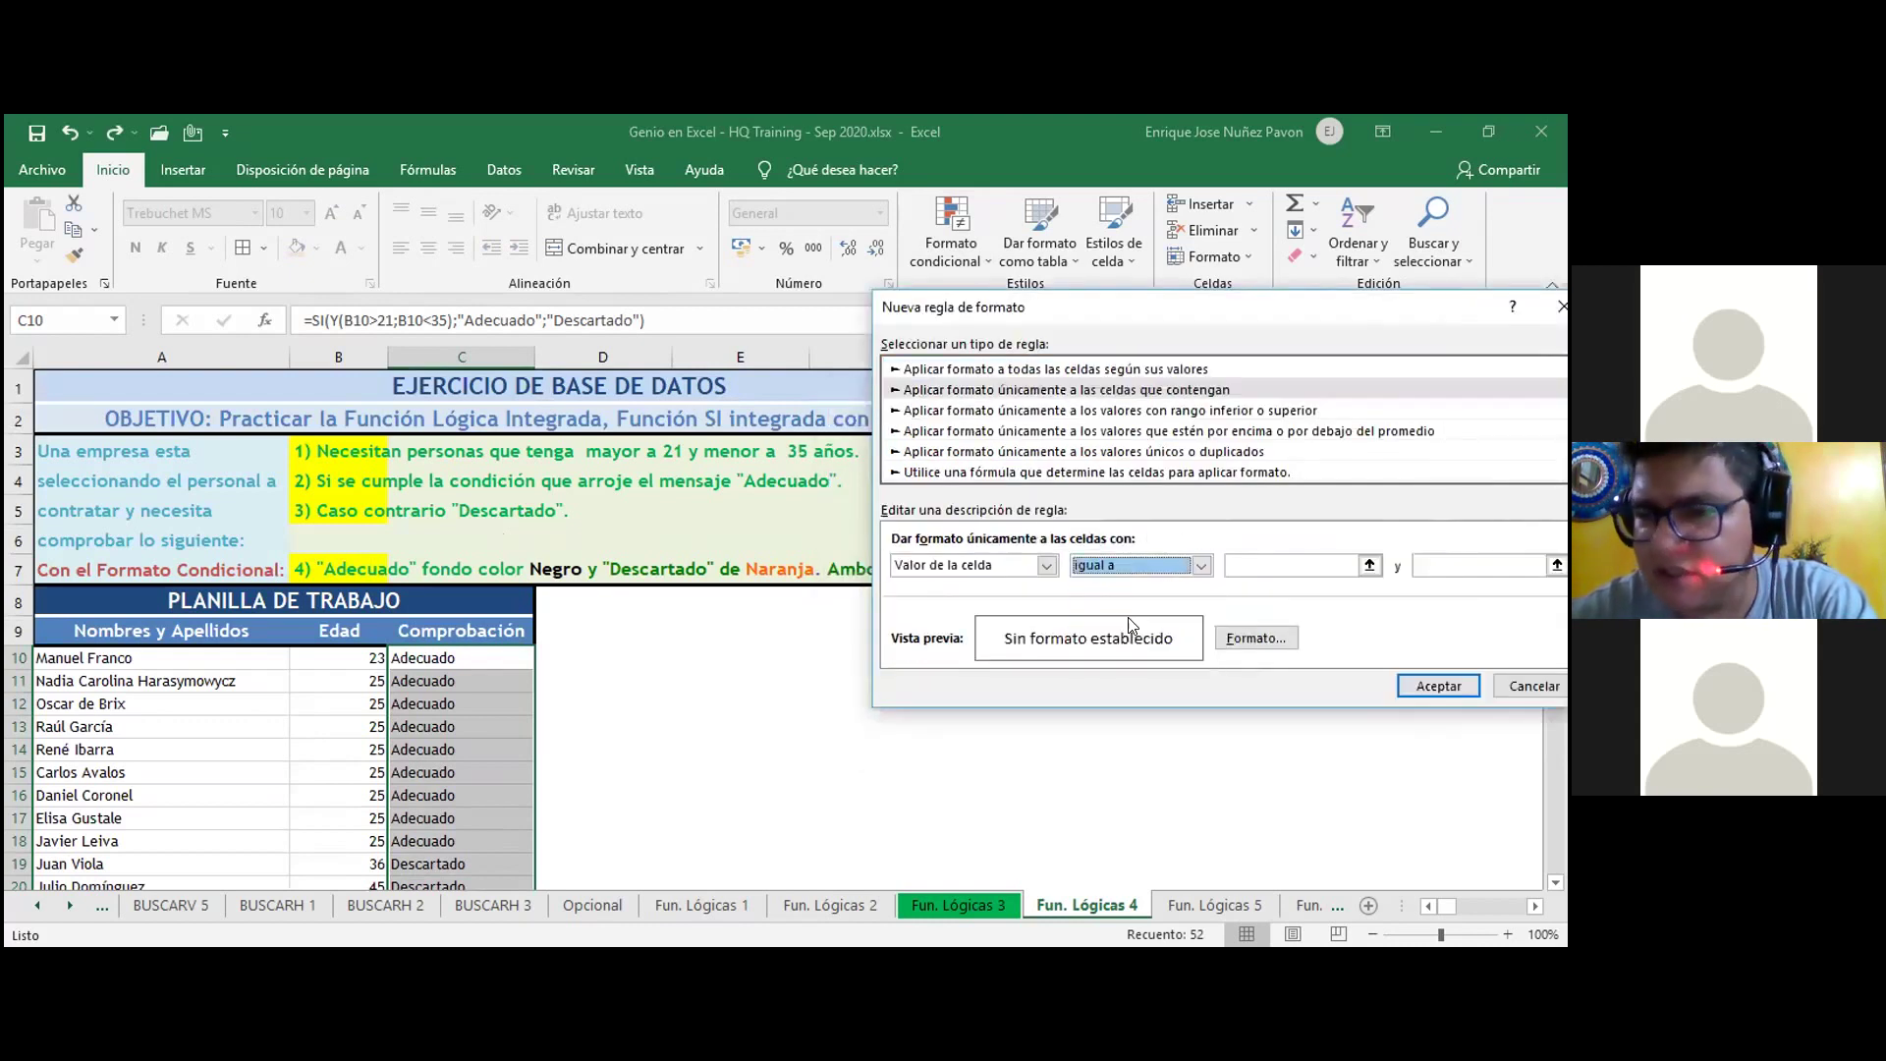
{"action": "left_click", "coordinate": [1289, 560]}
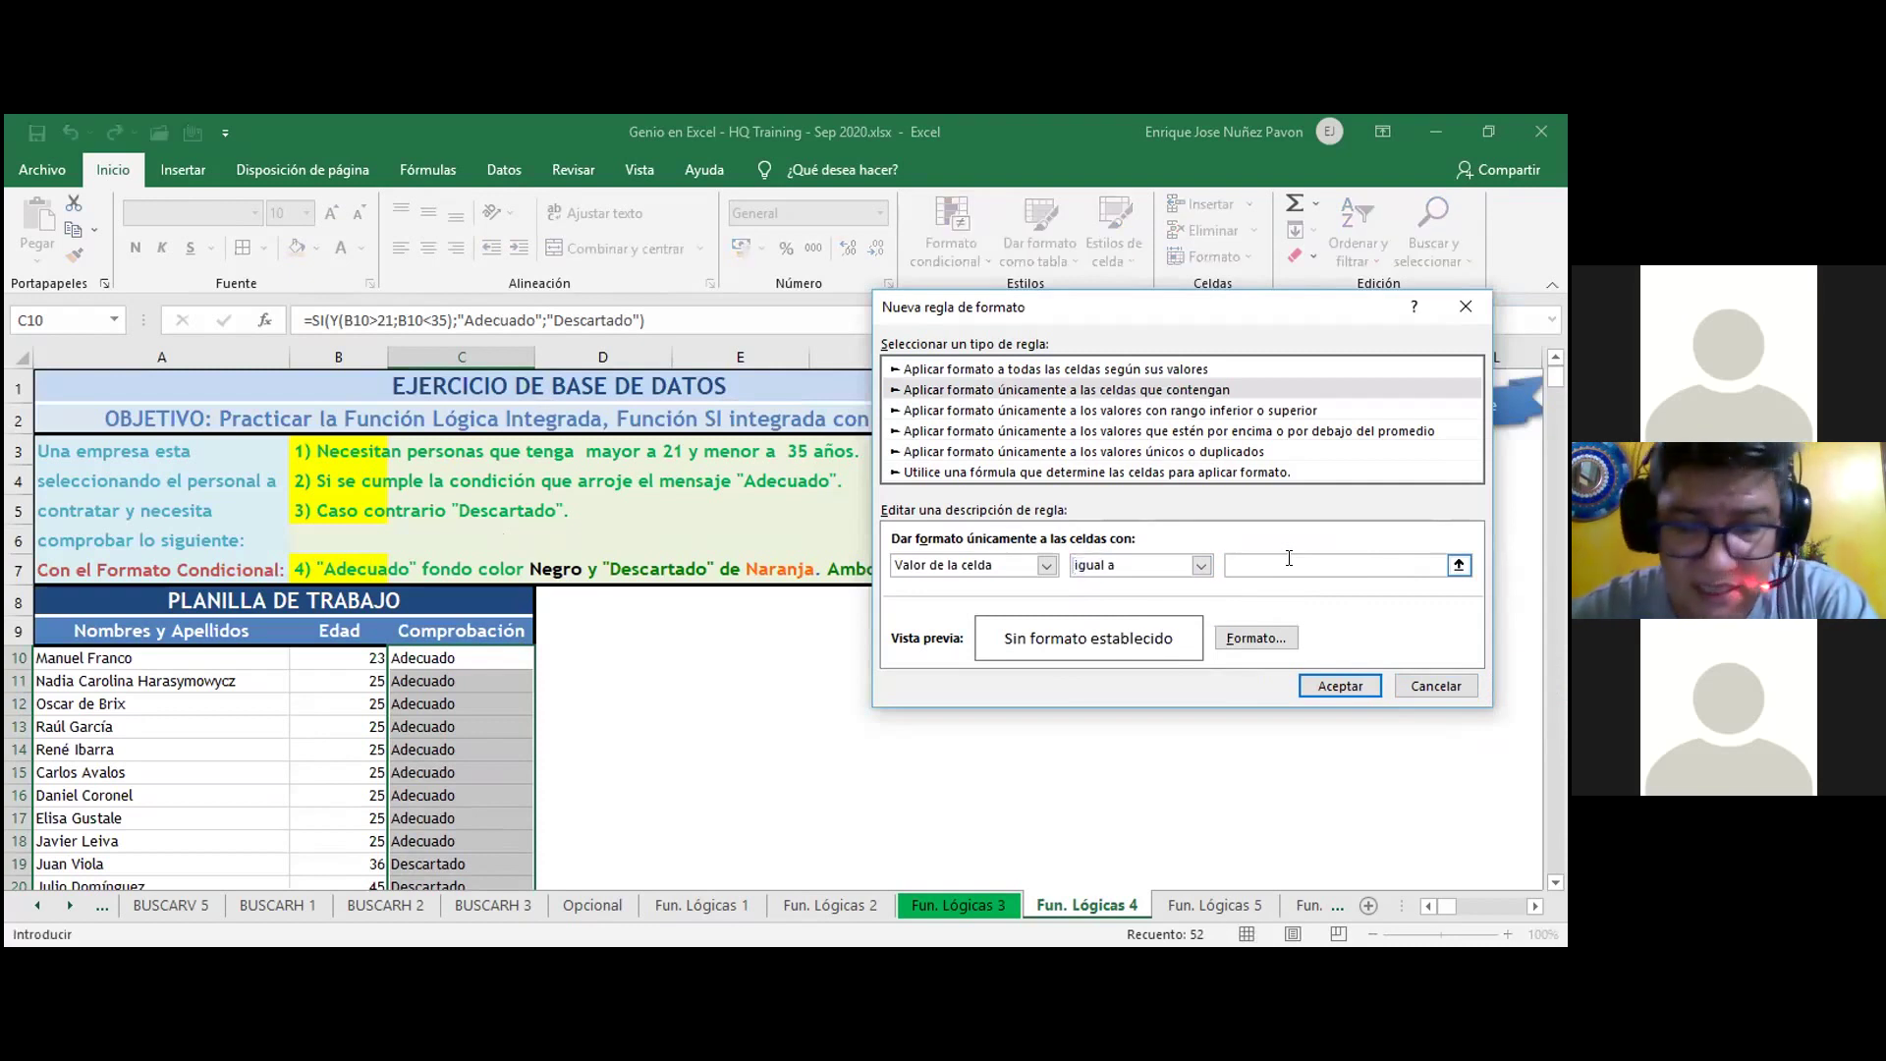
{"action": "type", "text": "\""}
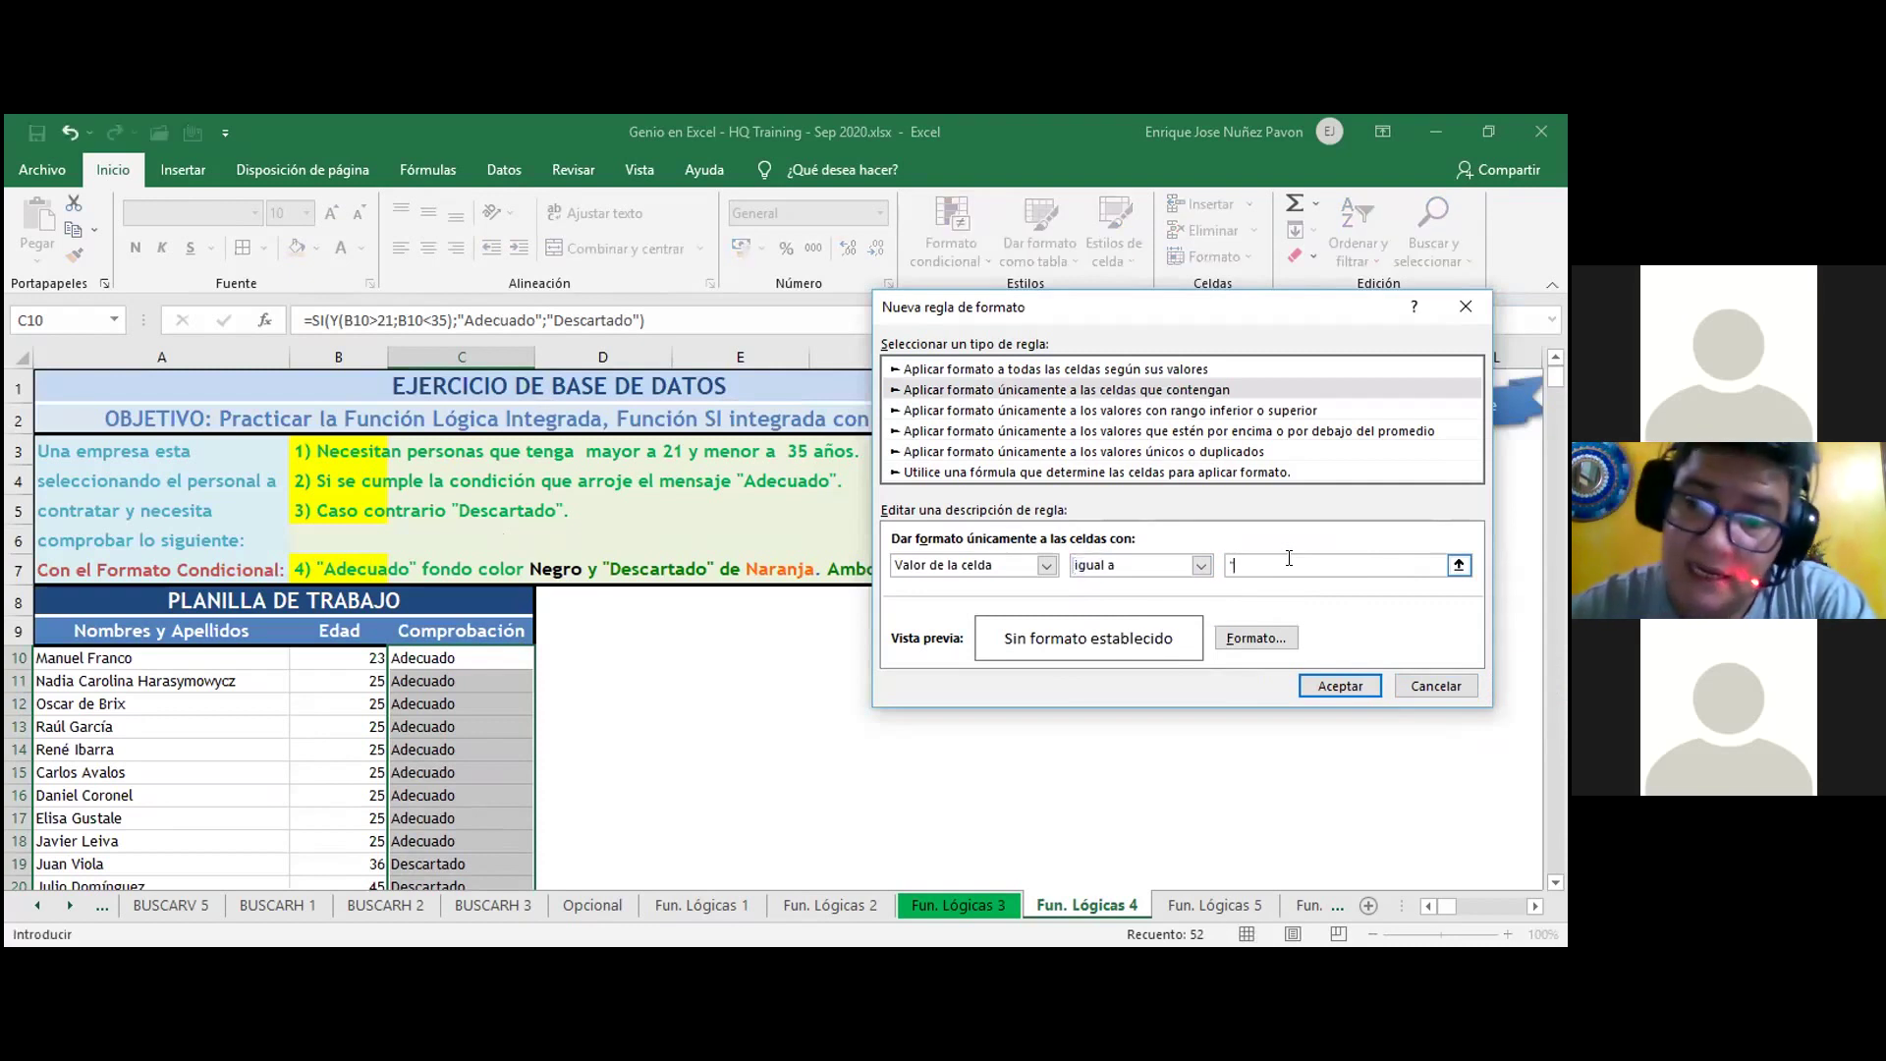
{"action": "type", "text": "adecuado"}
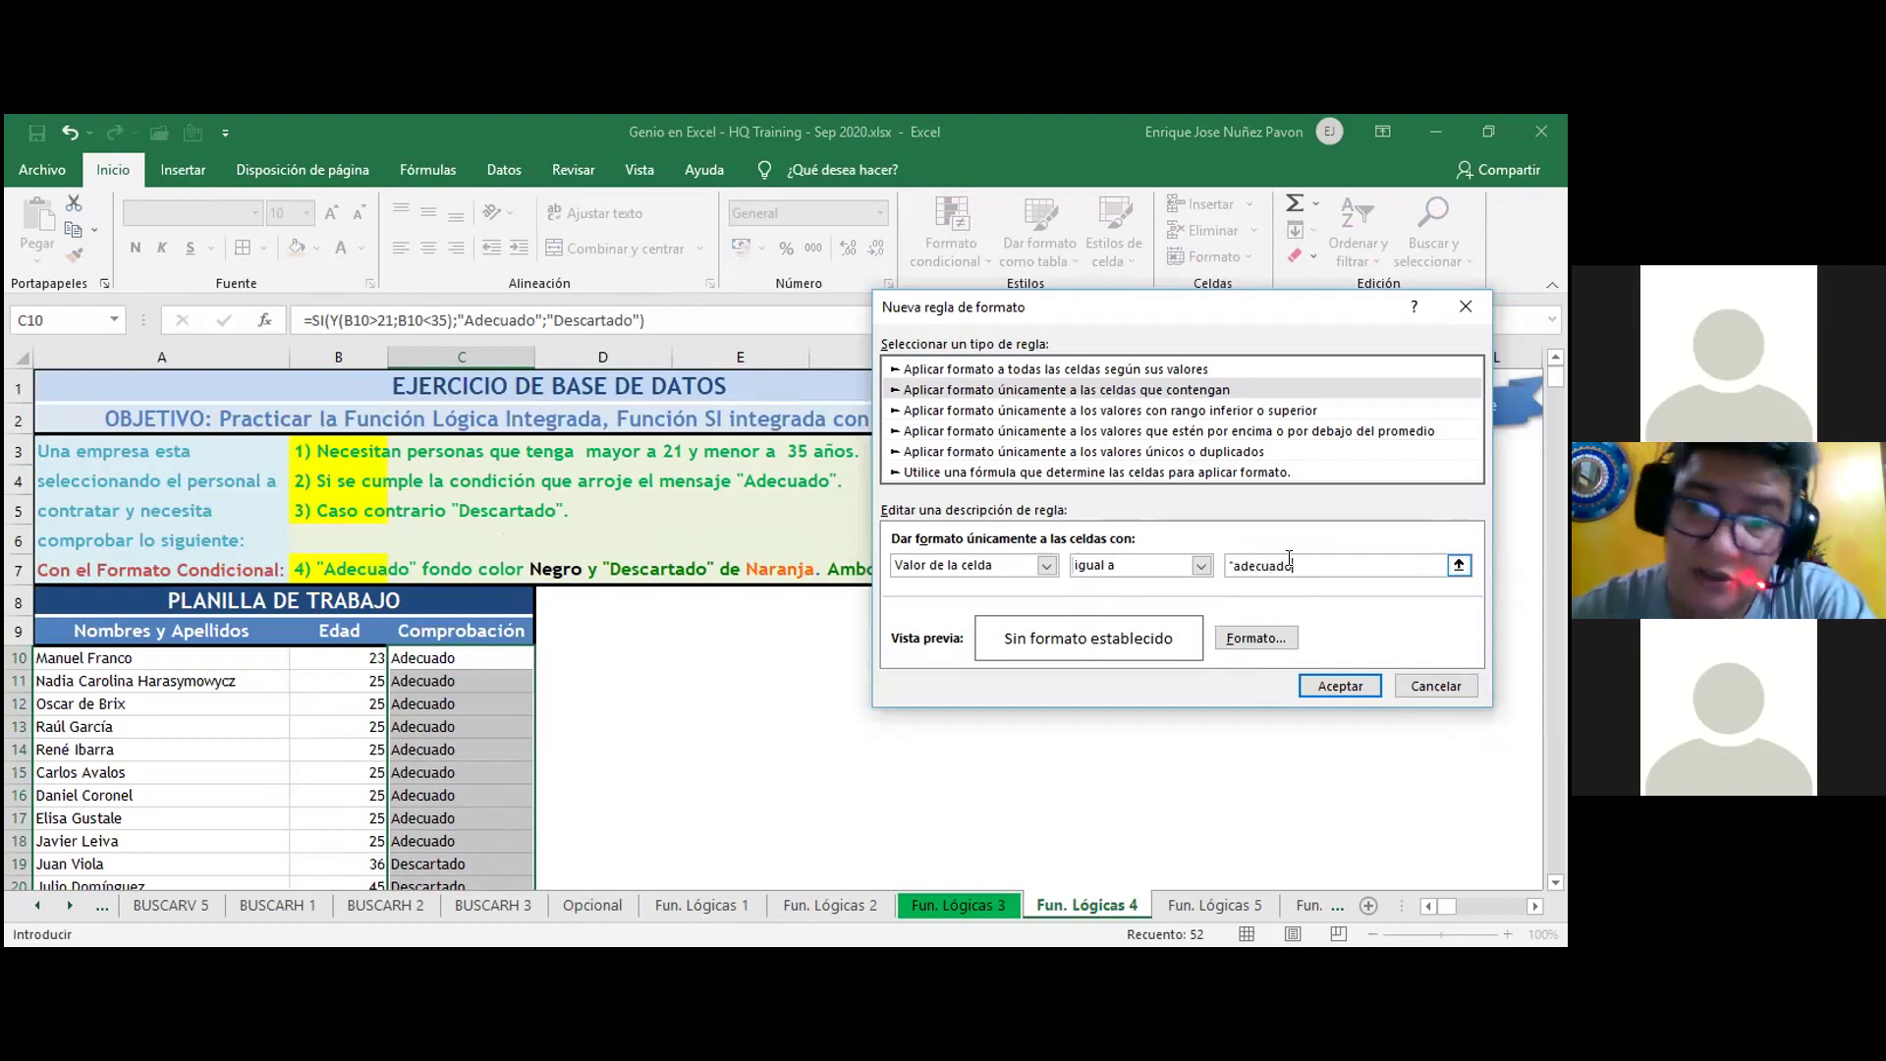
{"action": "type", "text": "\""}
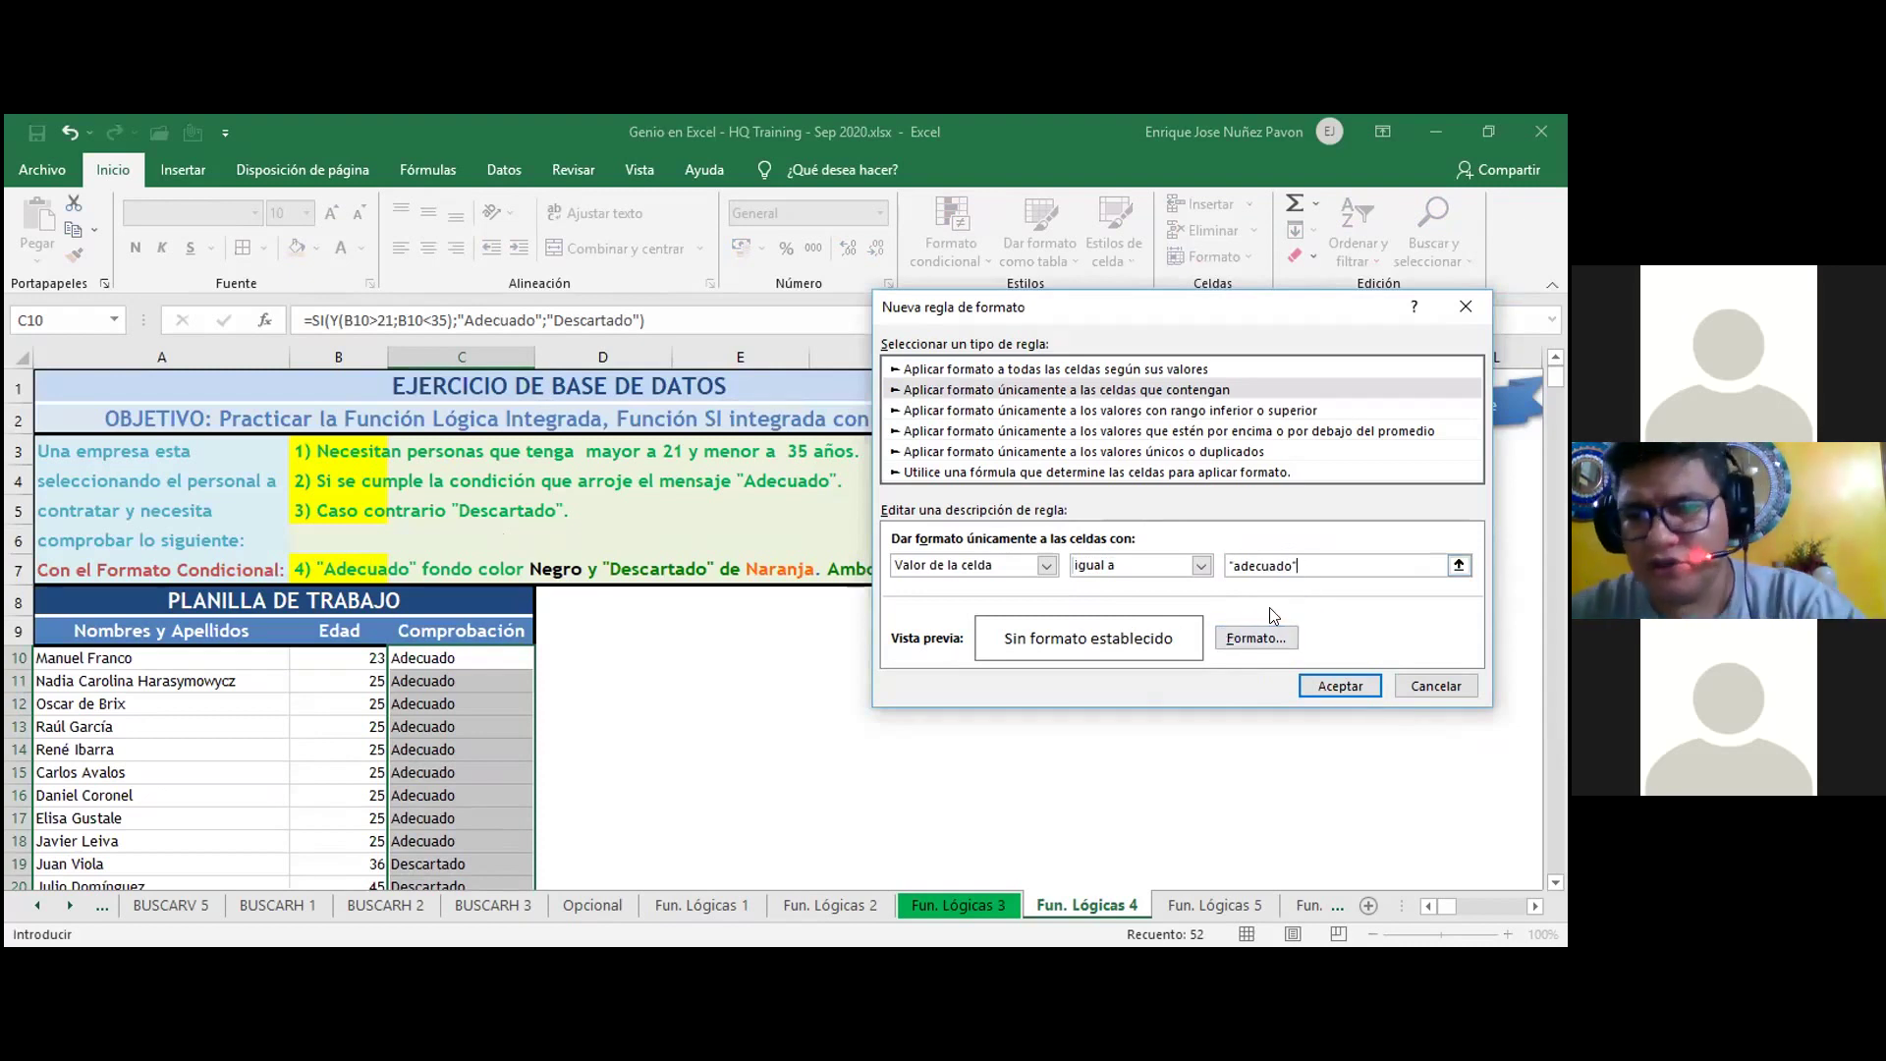
- Give the "adecuado" rule a black fill with yellow font and apply it to the Comprobación results
{"action": "left_click", "coordinate": [1264, 638]}
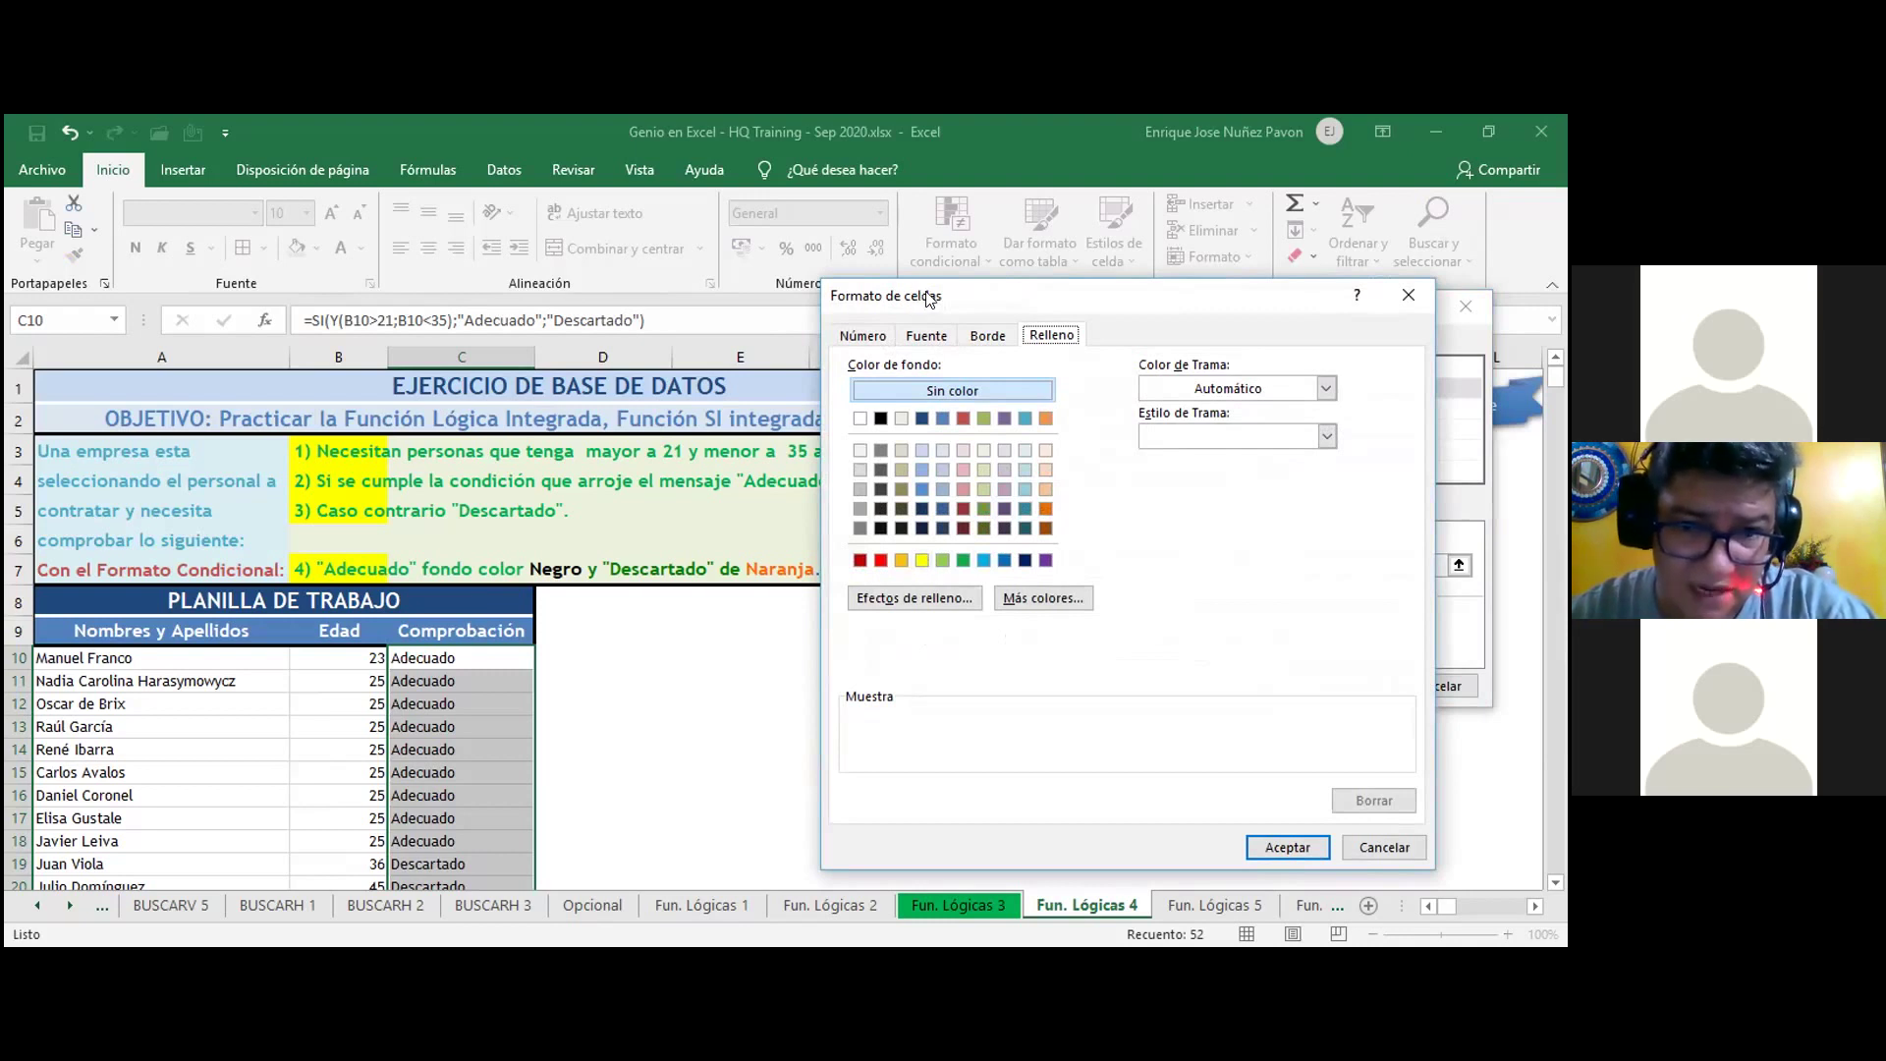
{"action": "left_click_drag", "start_coordinate": [943, 295], "coordinate": [984, 252]}
{"action": "left_click", "coordinate": [963, 516]}
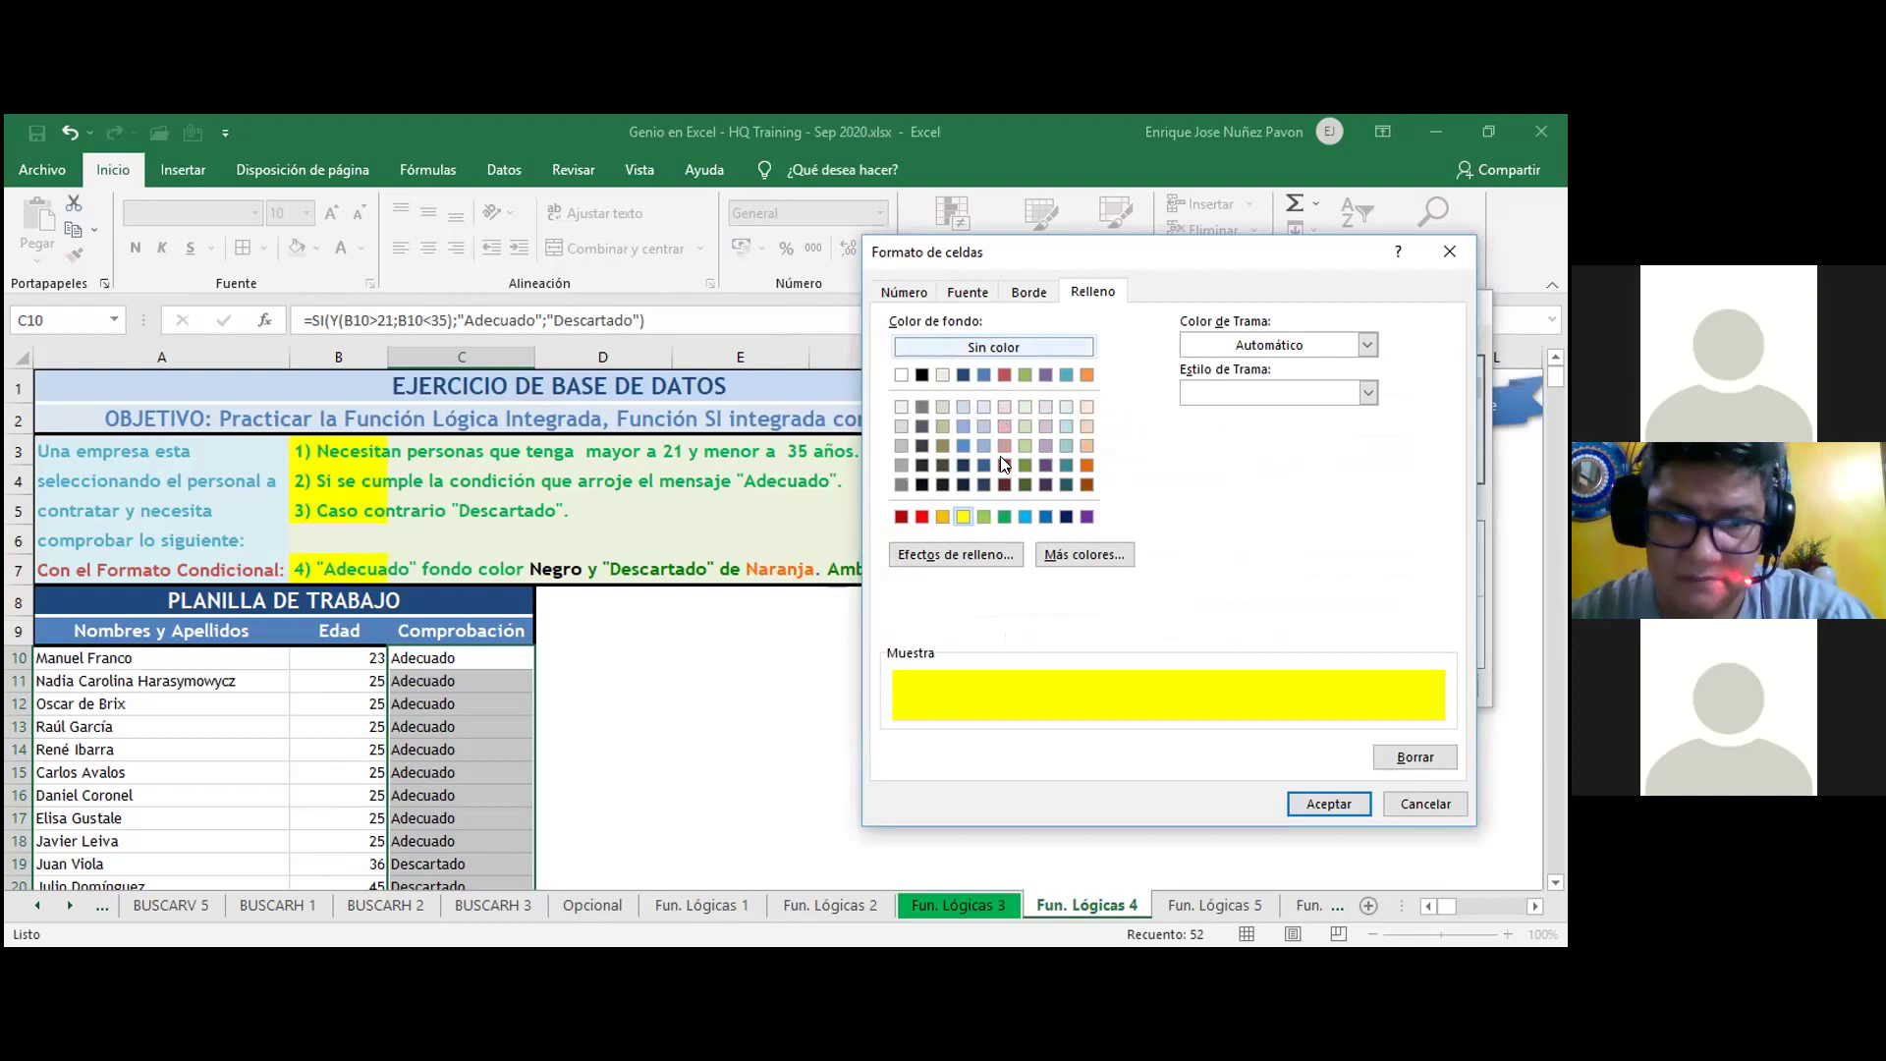
{"action": "left_click", "coordinate": [922, 376]}
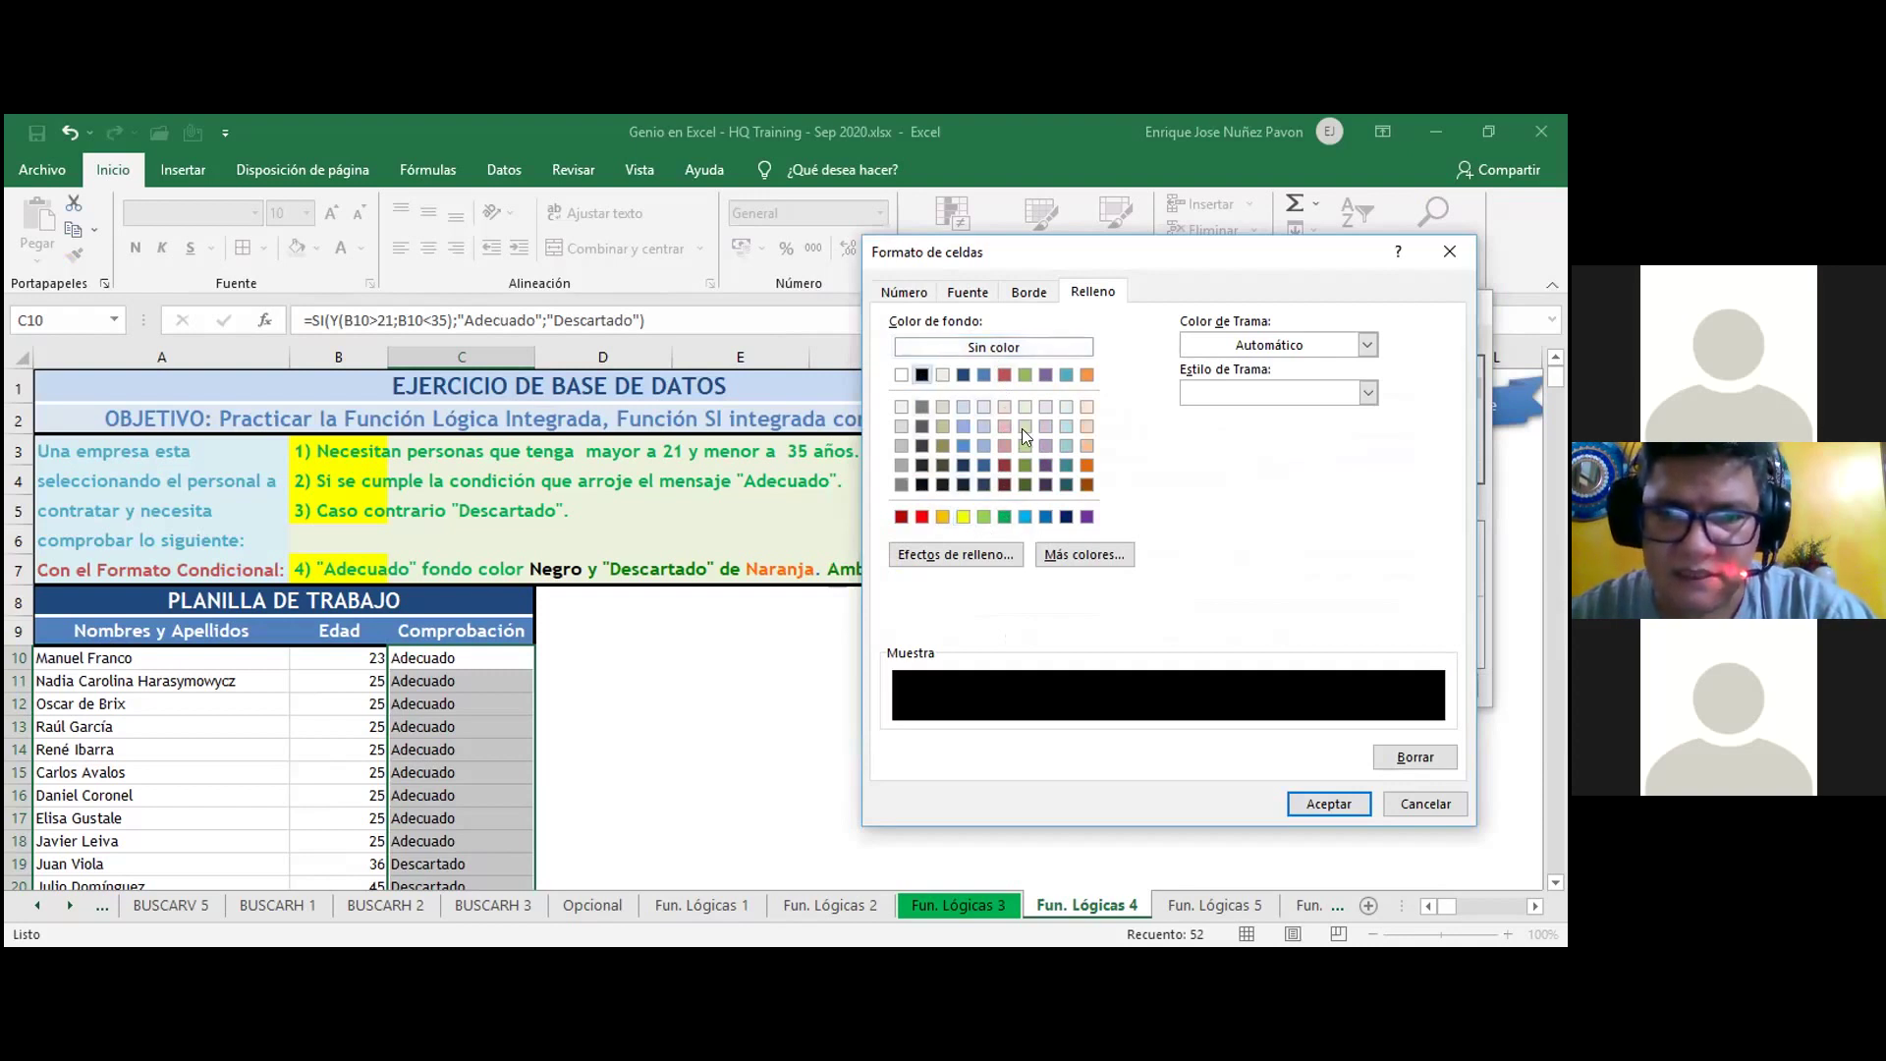
{"action": "left_click", "coordinate": [982, 295]}
{"action": "left_click", "coordinate": [1324, 483]}
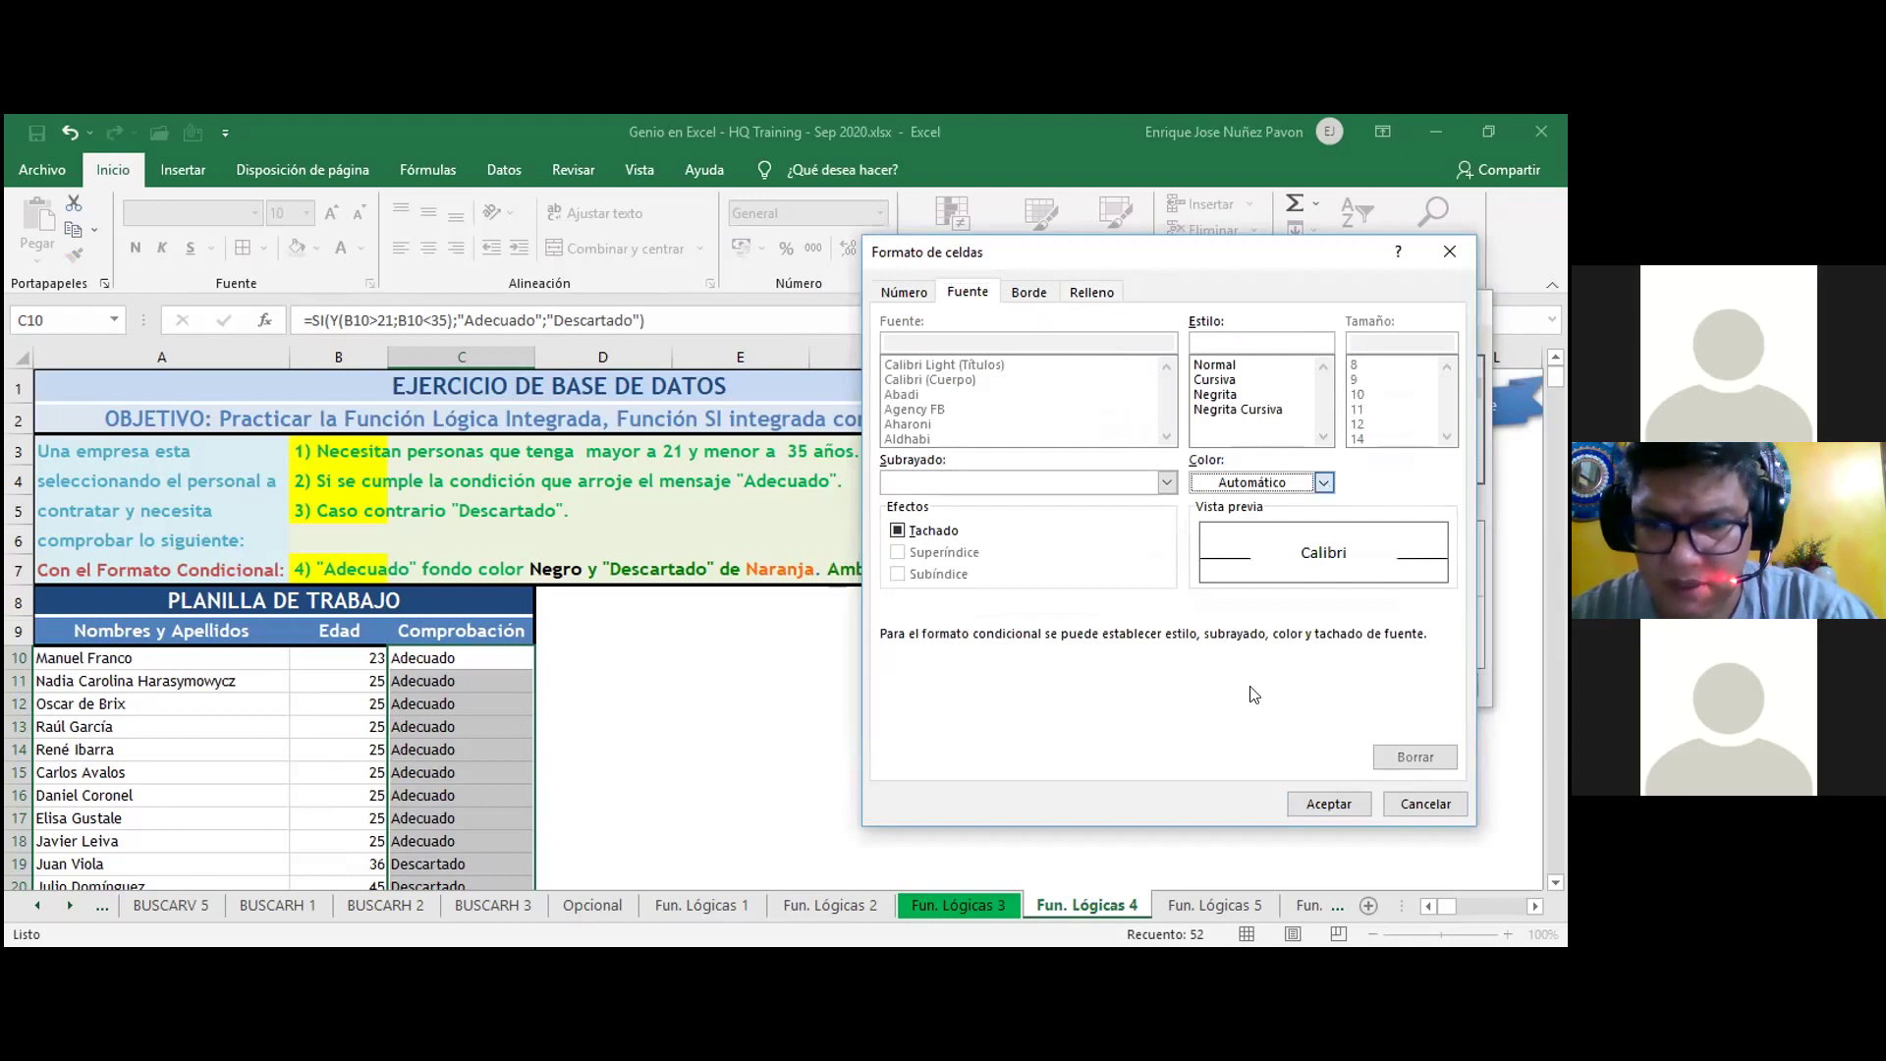
{"action": "key", "text": "Return"}
{"action": "left_click", "coordinate": [1318, 803]}
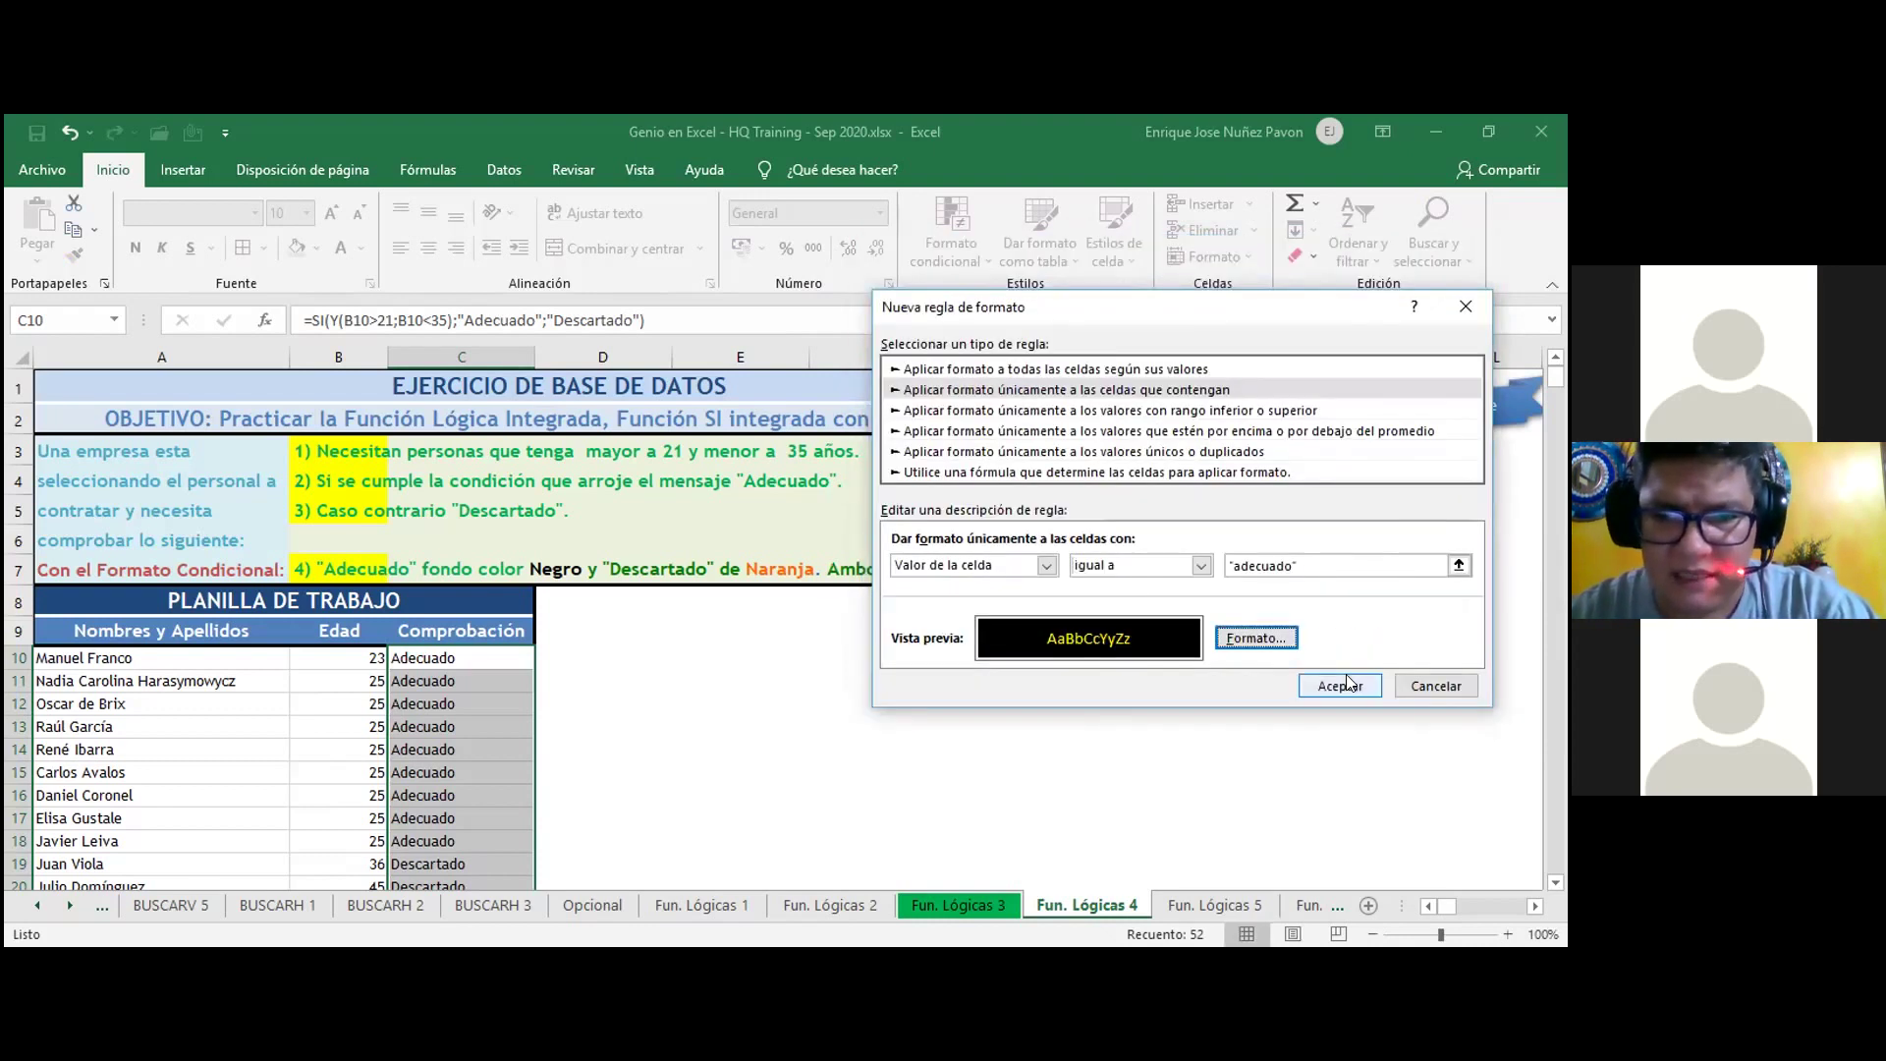
{"action": "left_click", "coordinate": [1346, 685]}
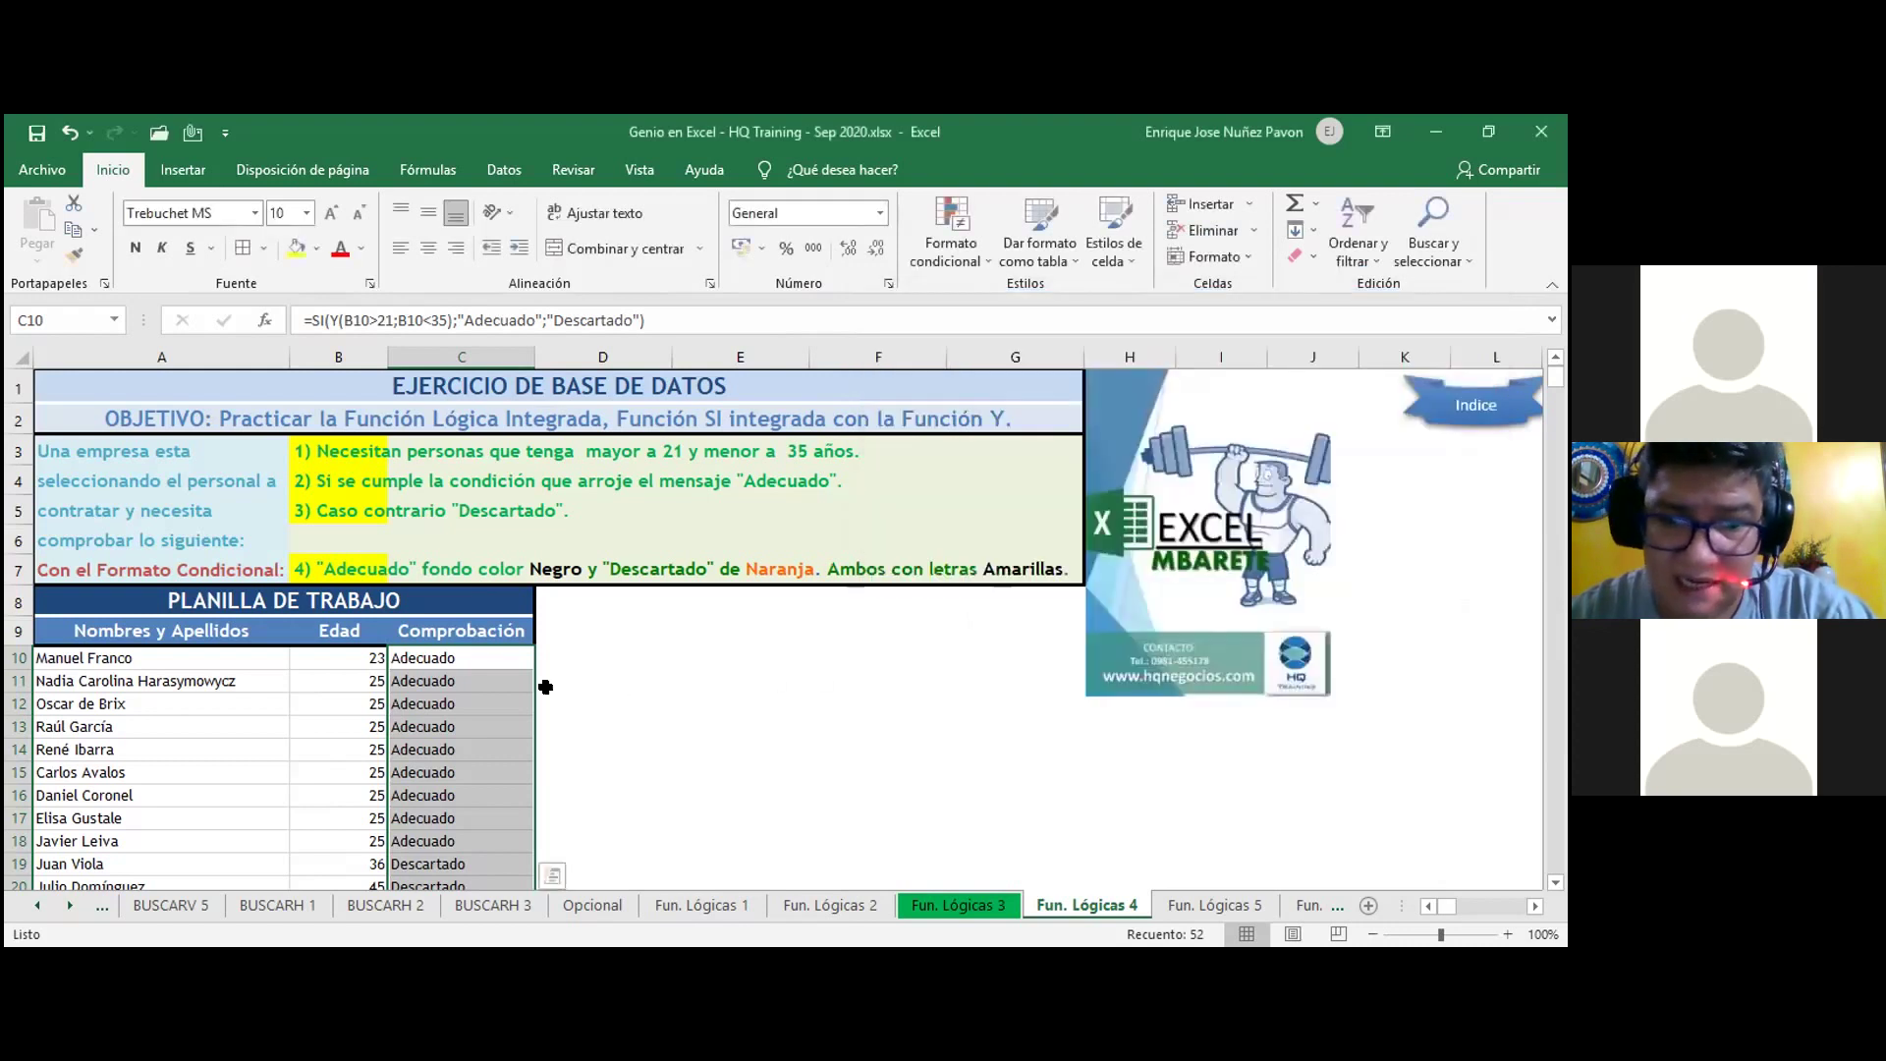
{"action": "scroll", "coordinate": [488, 732], "scroll_direction": "down", "scroll_amount": 14}
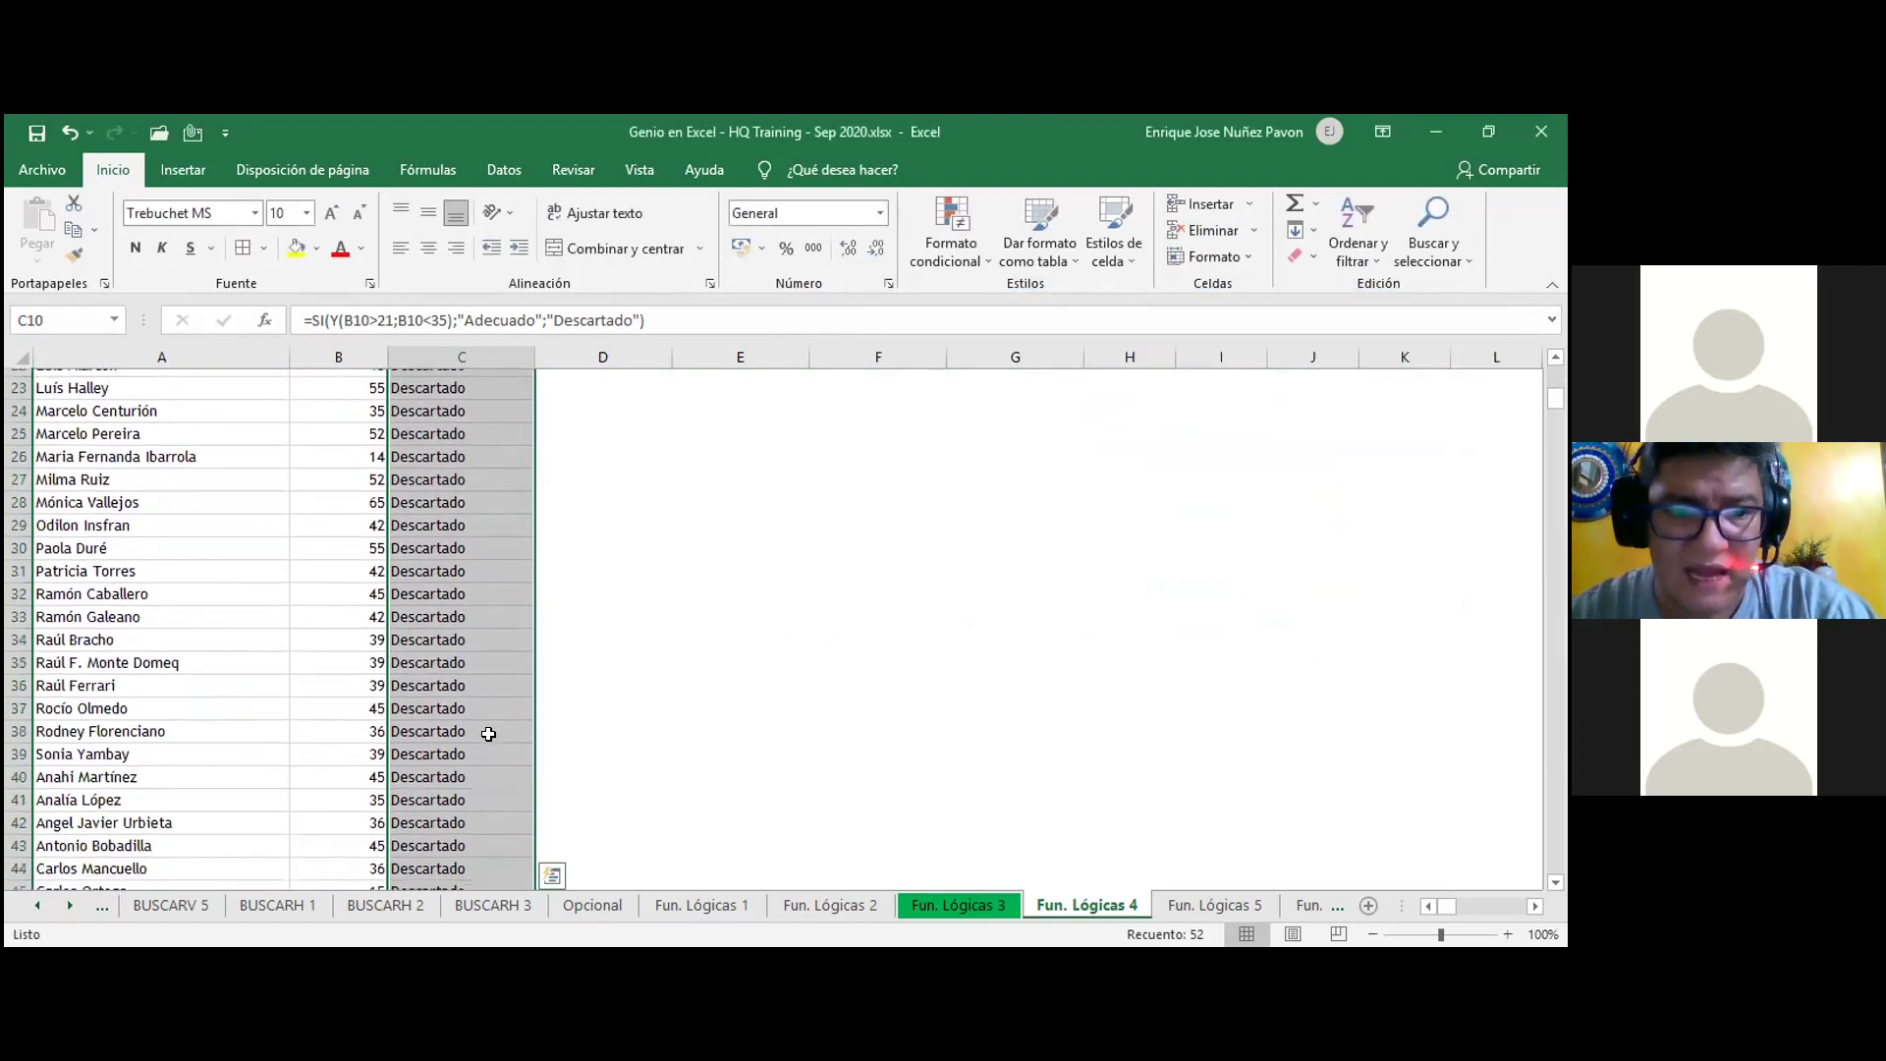
{"action": "scroll", "coordinate": [488, 732], "scroll_direction": "up", "scroll_amount": 14}
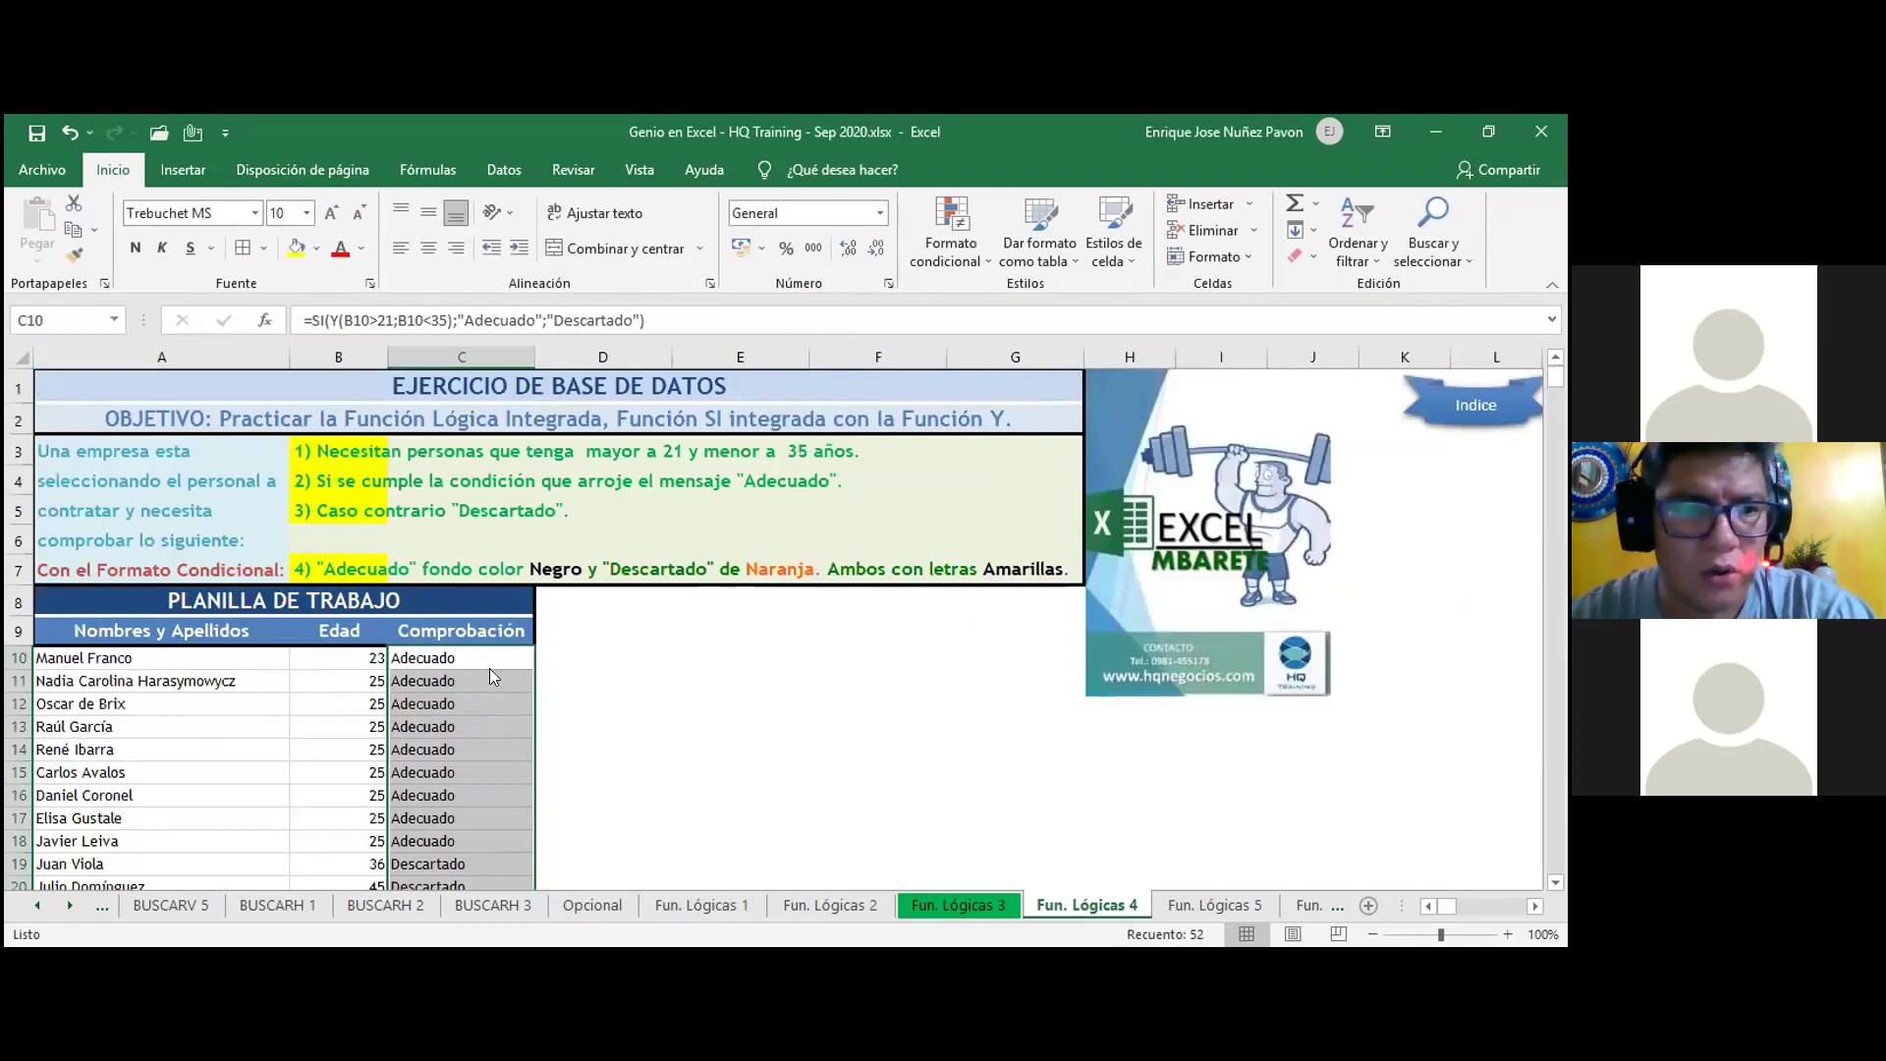
- Open the existing "adecuado" conditional formatting rule for editing
{"action": "left_click", "coordinate": [979, 257]}
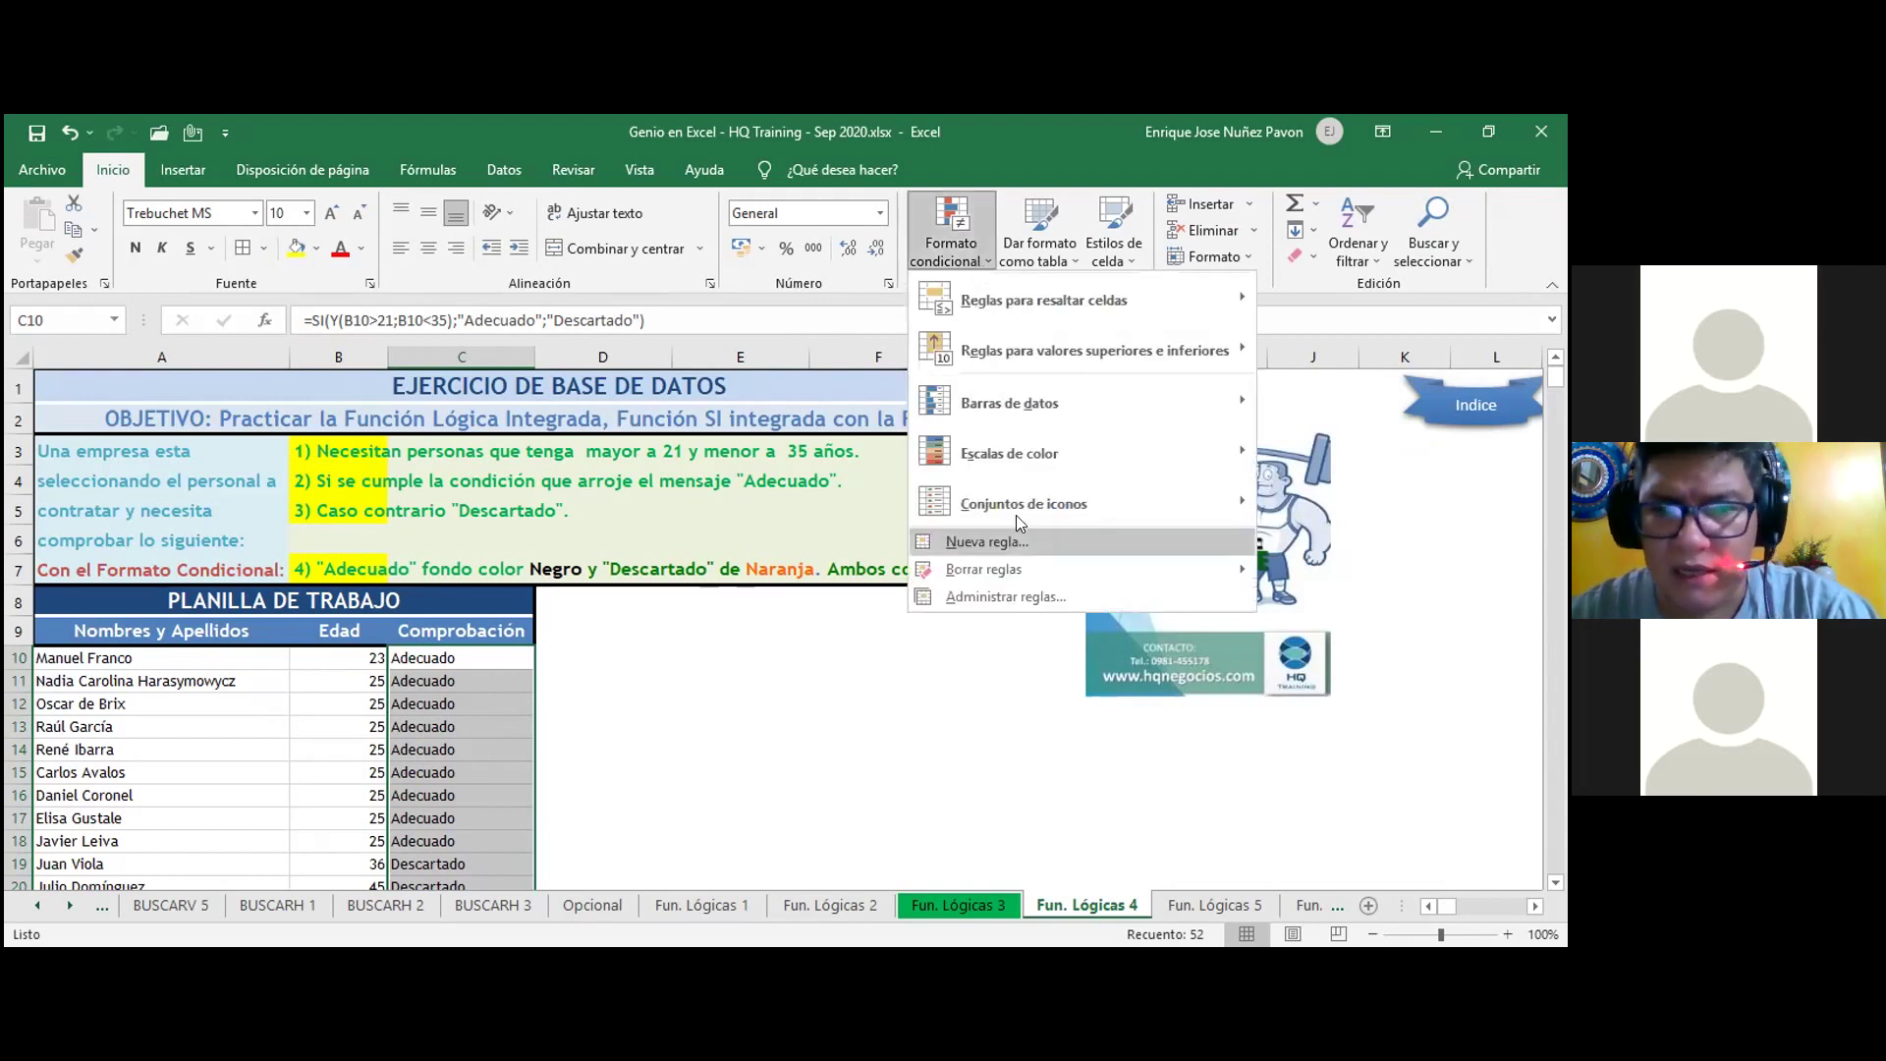
{"action": "left_click", "coordinate": [1012, 596]}
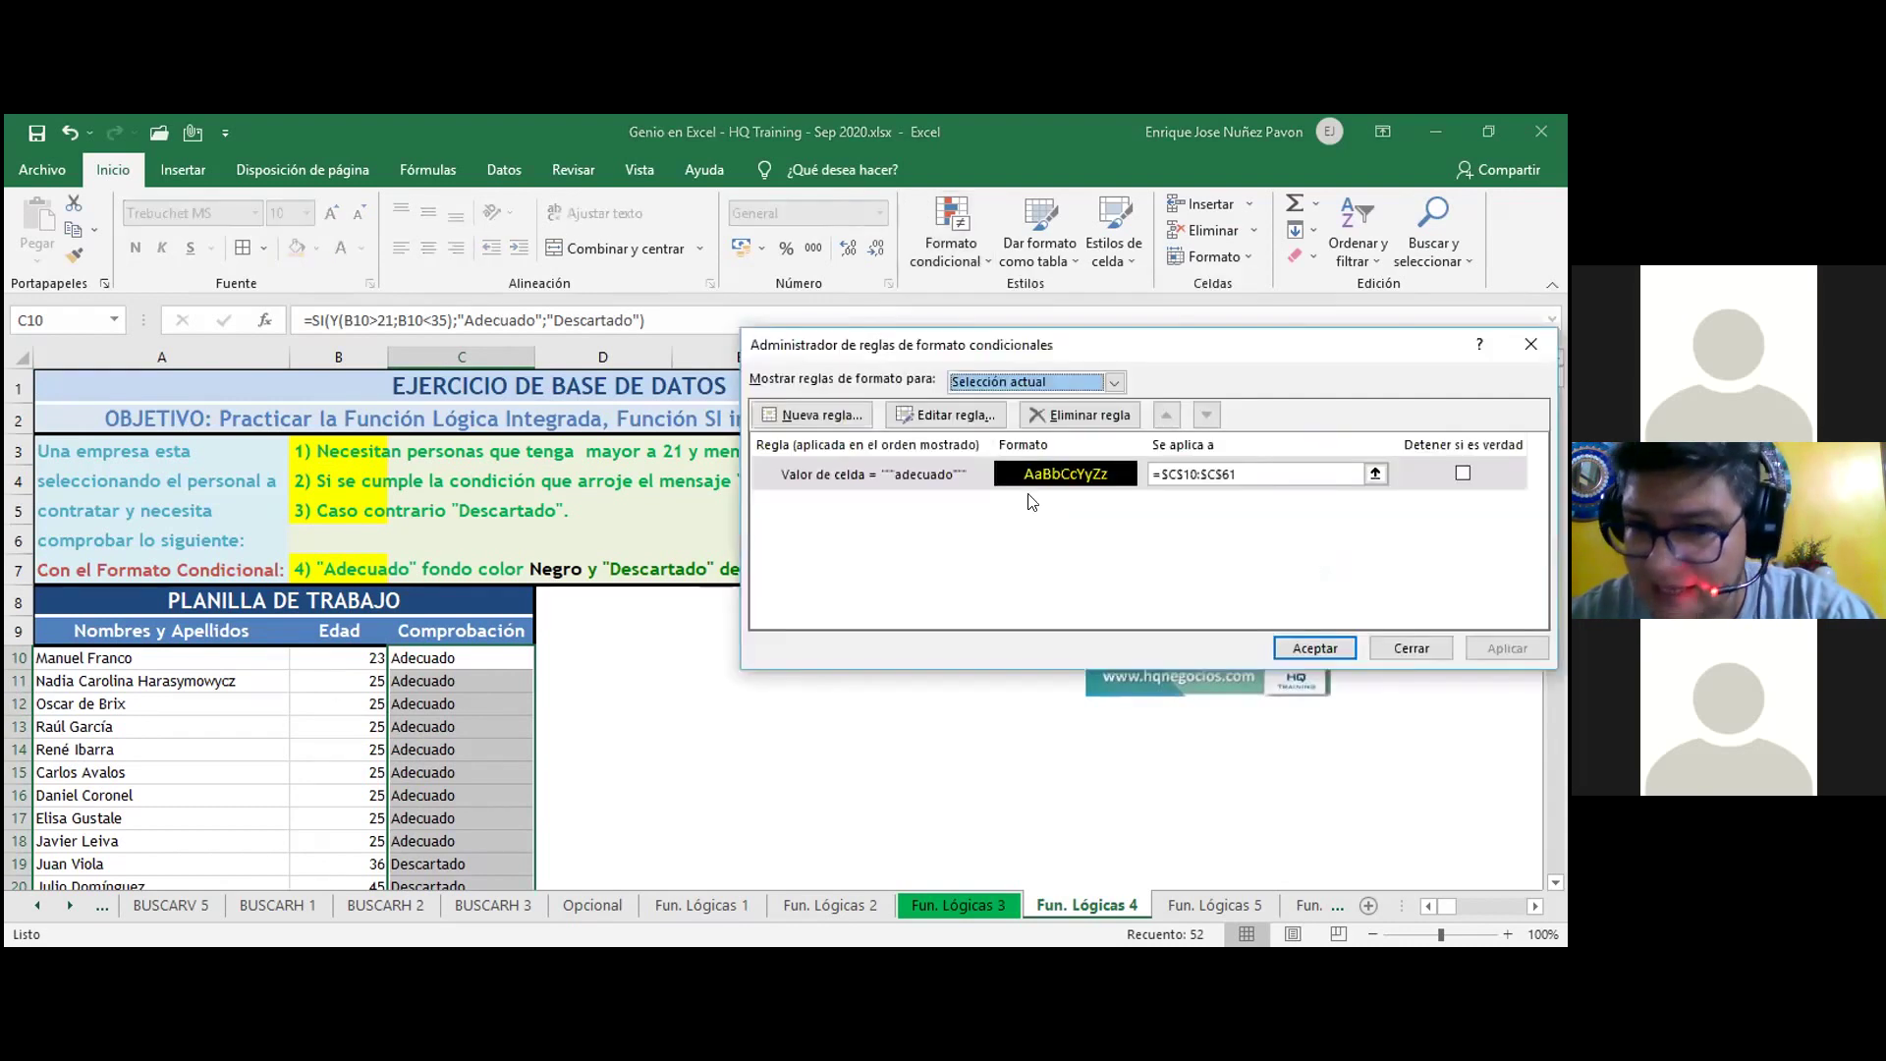
{"action": "left_click", "coordinate": [923, 475]}
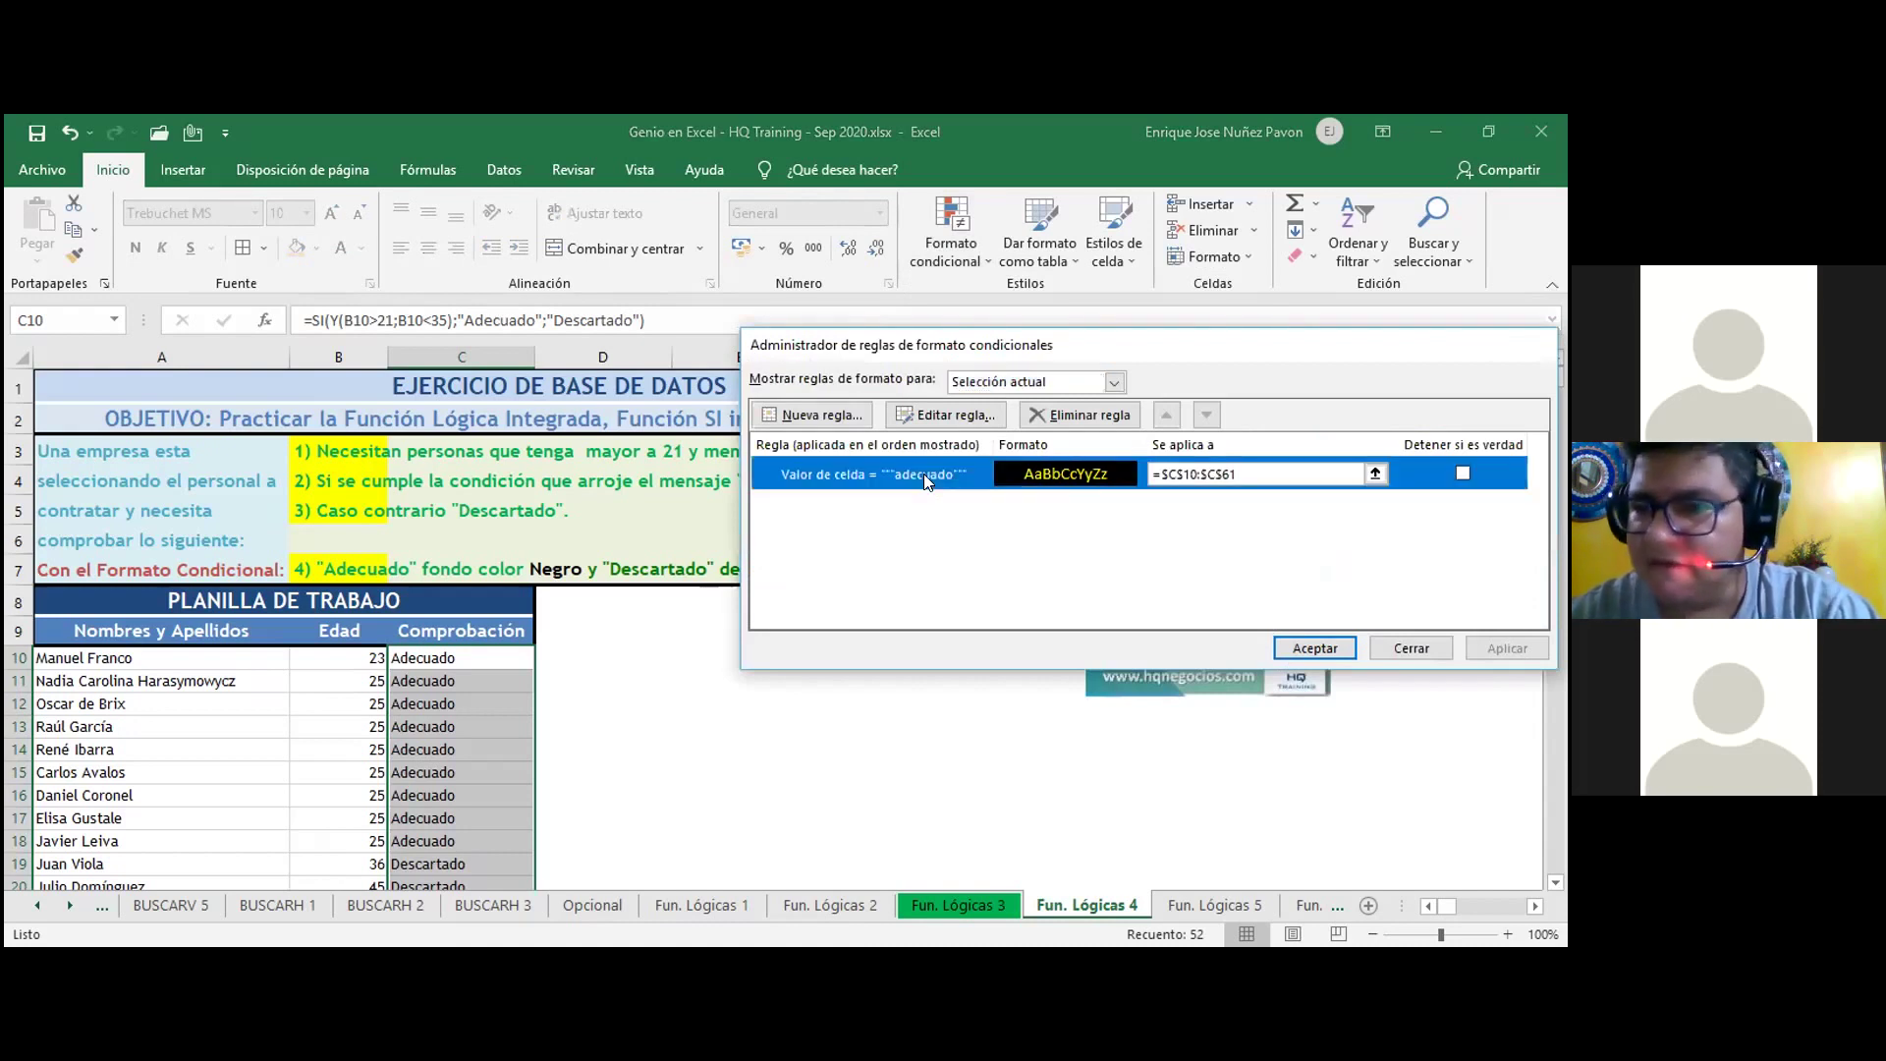
{"action": "double_click", "coordinate": [923, 473]}
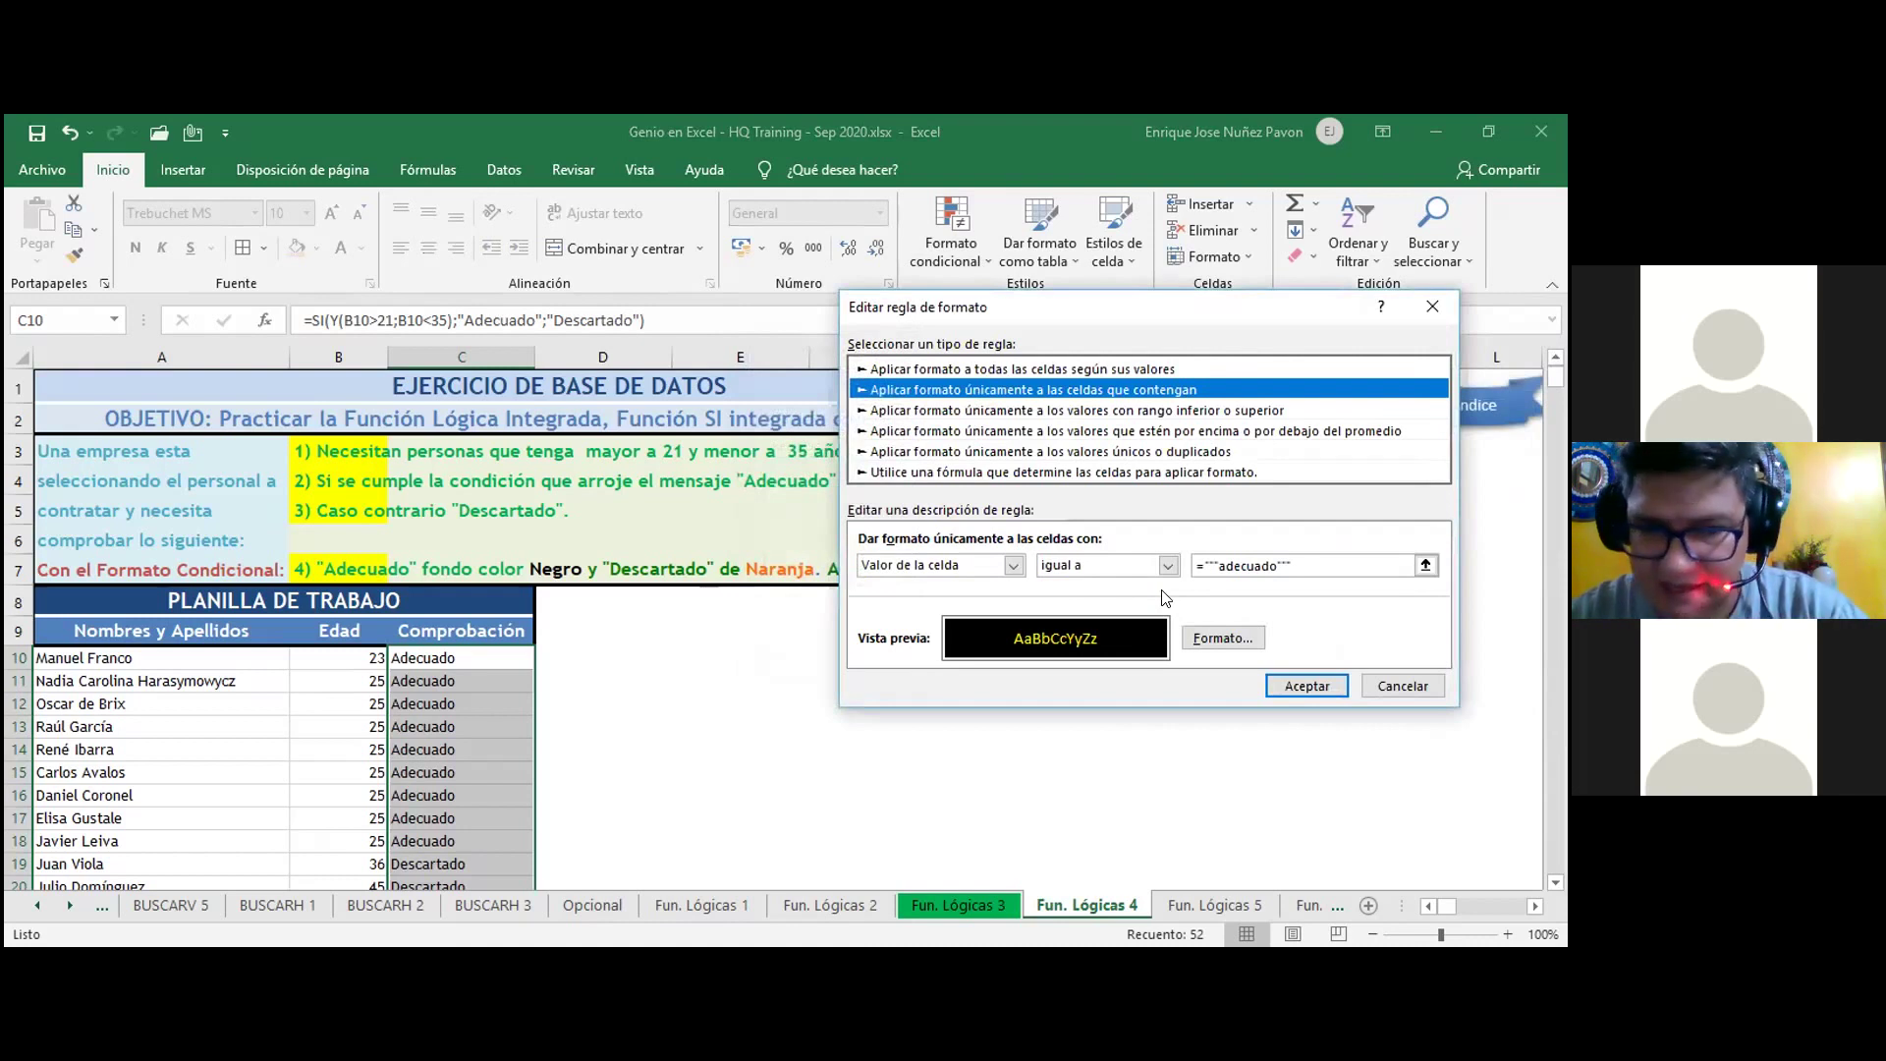
{"action": "left_click", "coordinate": [1212, 566]}
{"action": "type", "text": "+"}
{"action": "key", "text": "Right"}
{"action": "key", "text": "Right"}
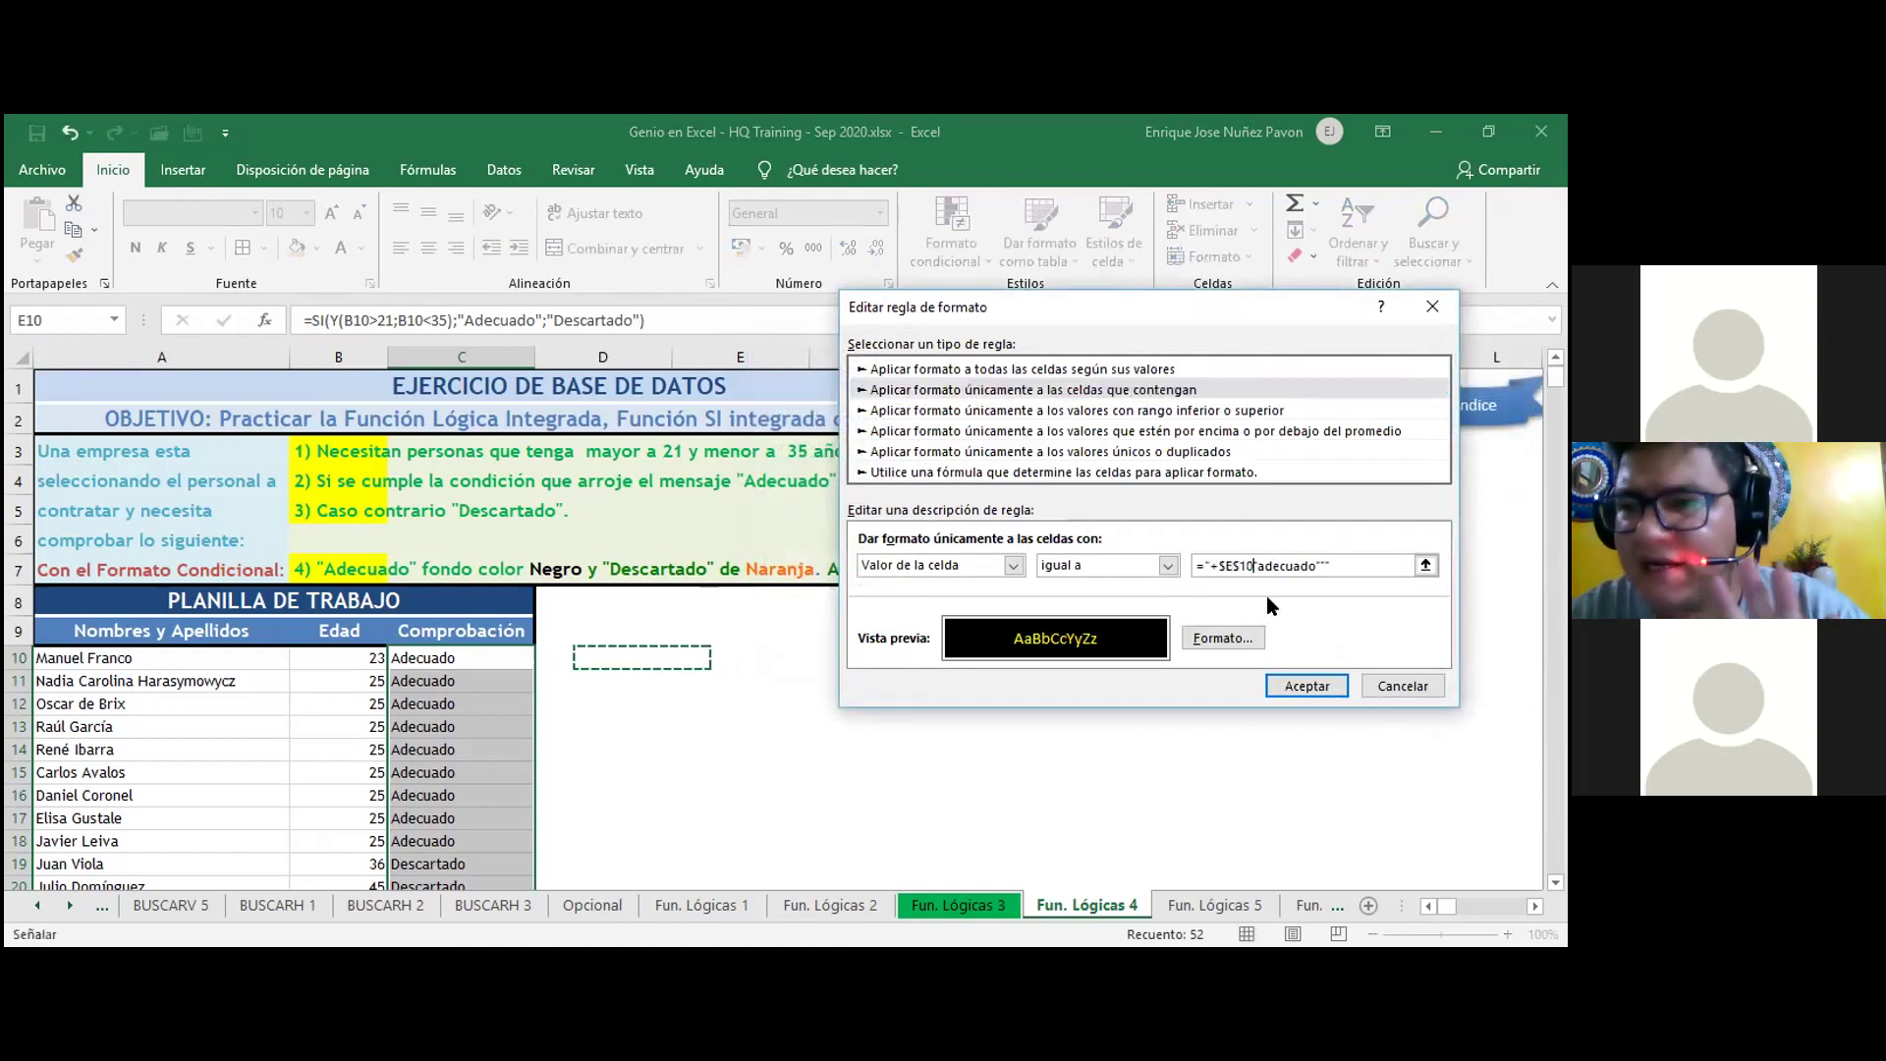
{"action": "key", "text": "Left"}
{"action": "left_click", "coordinate": [1234, 566]}
{"action": "key", "text": "BackSpace"}
{"action": "type", "text": "E"}
- Set the rule's comparison value to adecuado without quotation marks or equals sign, and apply the corrected rule
{"action": "left_click", "coordinate": [1328, 565]}
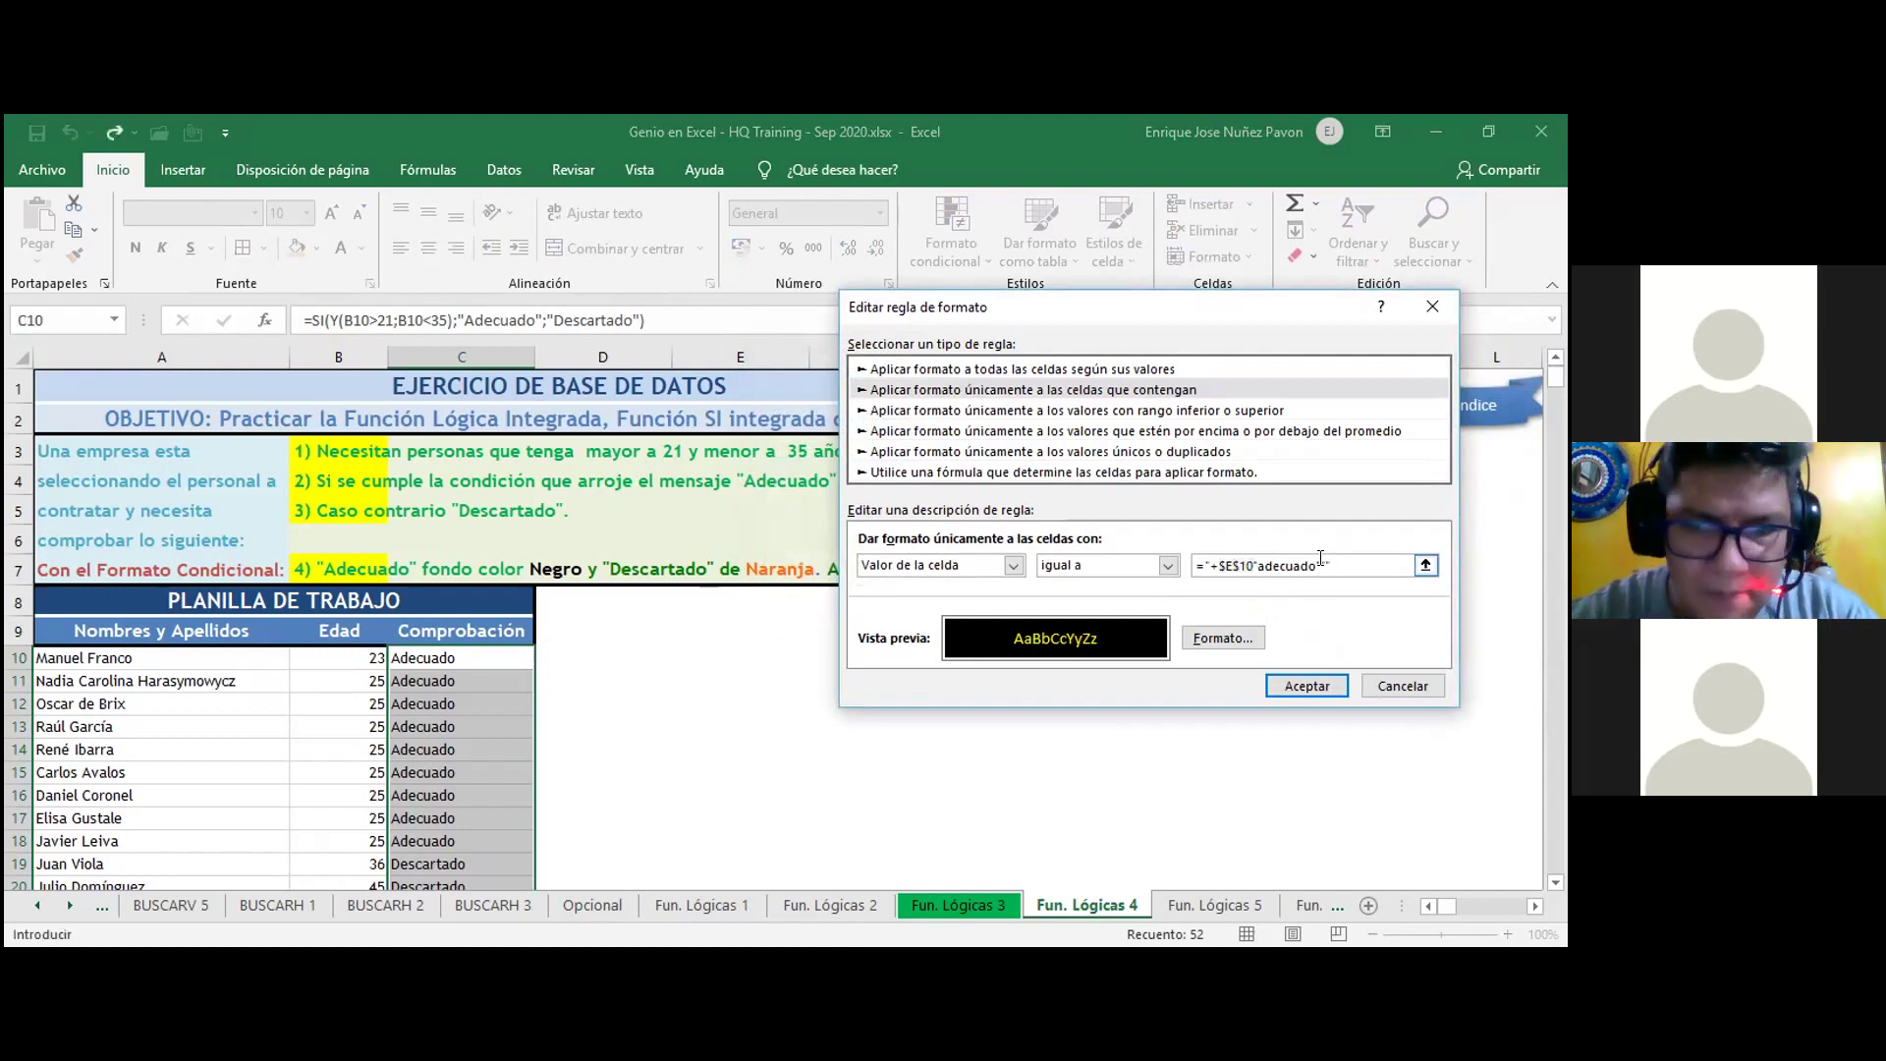
{"action": "key", "text": "BackSpace"}
{"action": "key", "text": "BackSpace"}
{"action": "key", "text": "BackSpace"}
{"action": "left_click_drag", "start_coordinate": [1252, 556], "coordinate": [1206, 556]}
{"action": "key", "text": "BackSpace"}
{"action": "key", "text": "BackSpace"}
{"action": "key", "text": "Delete"}
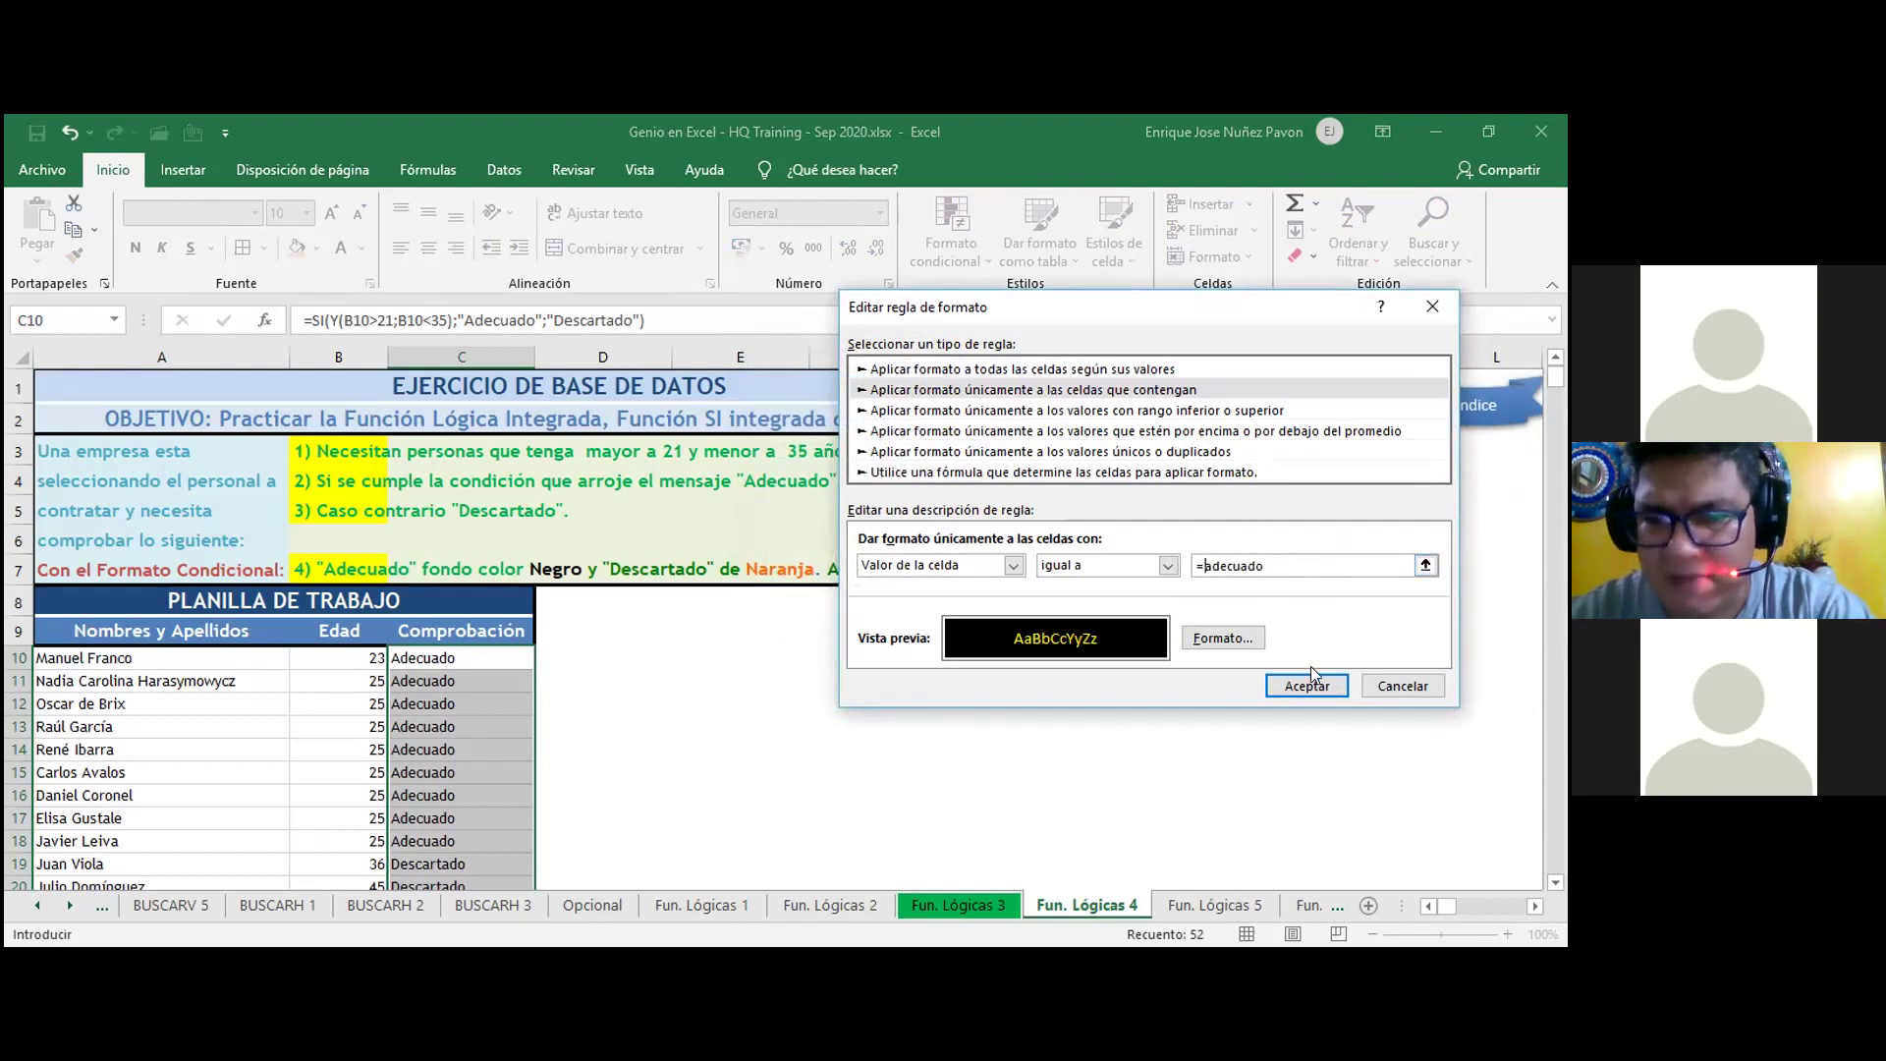
{"action": "key", "text": "BackSpace"}
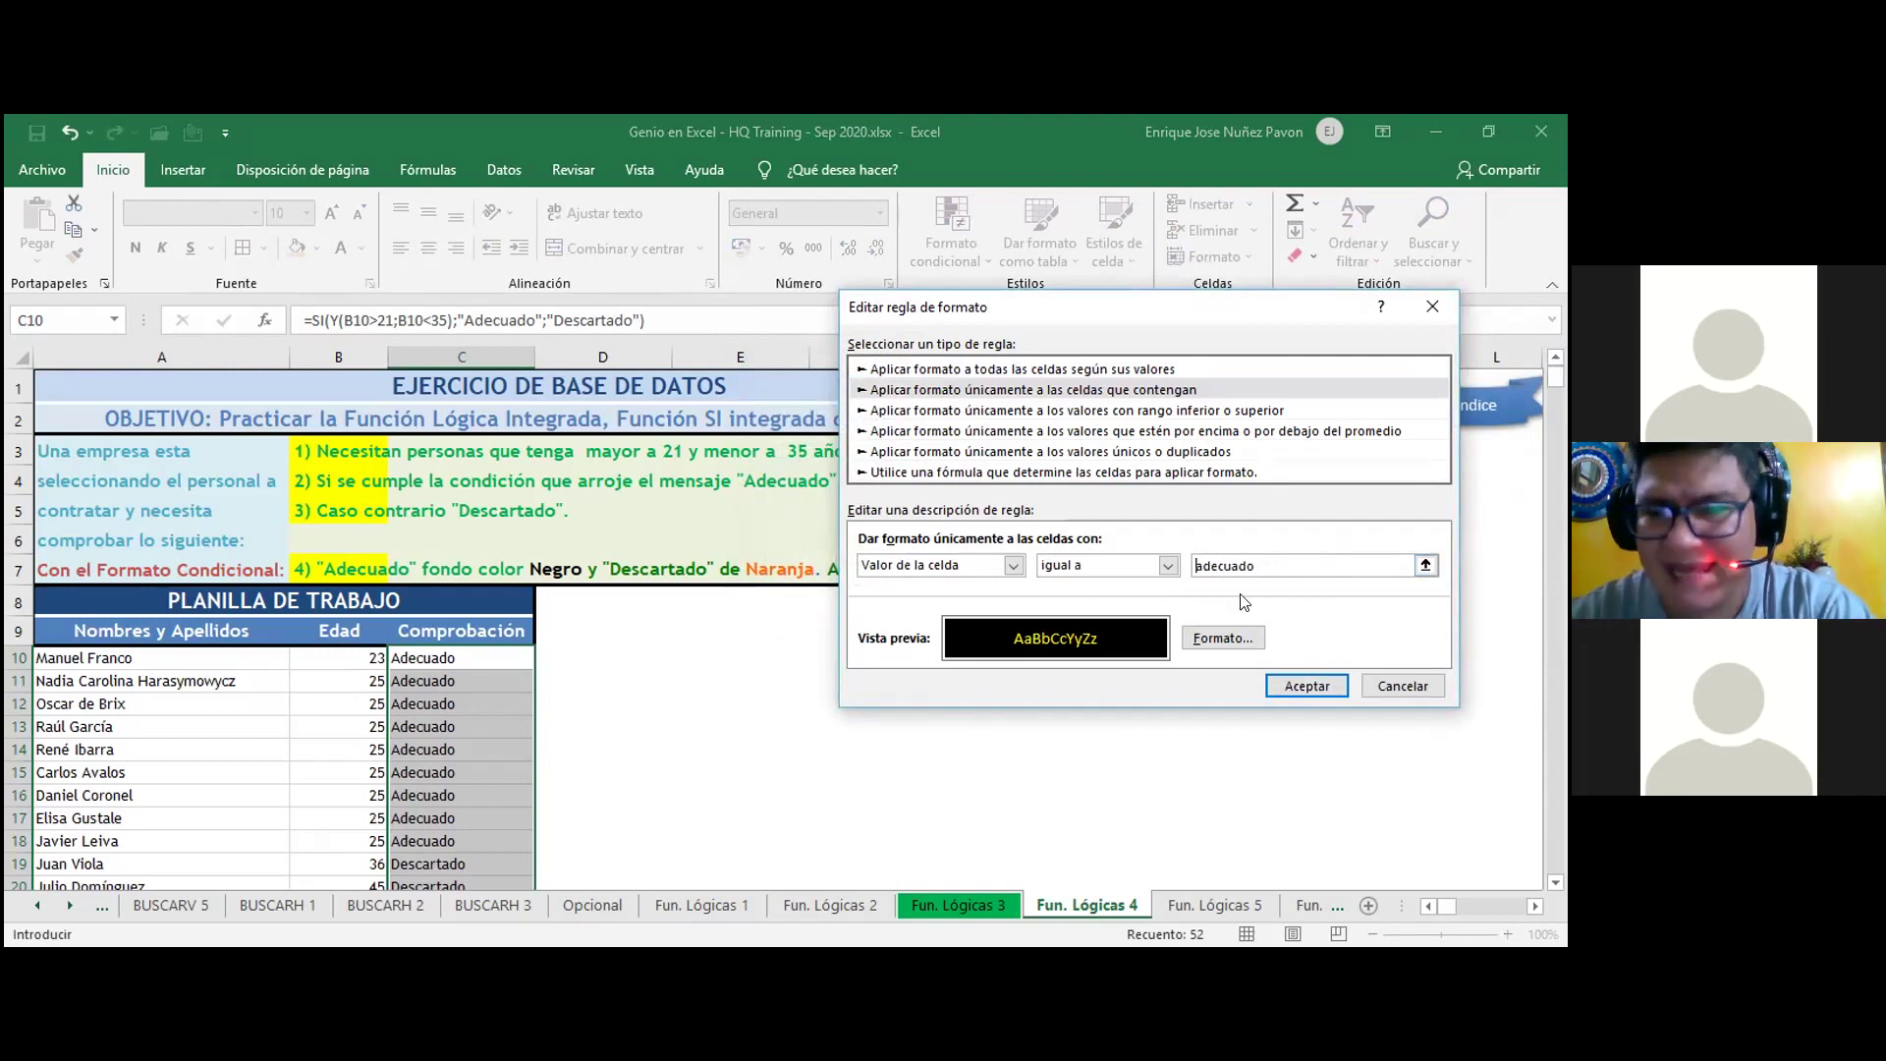
{"action": "left_click", "coordinate": [1310, 685]}
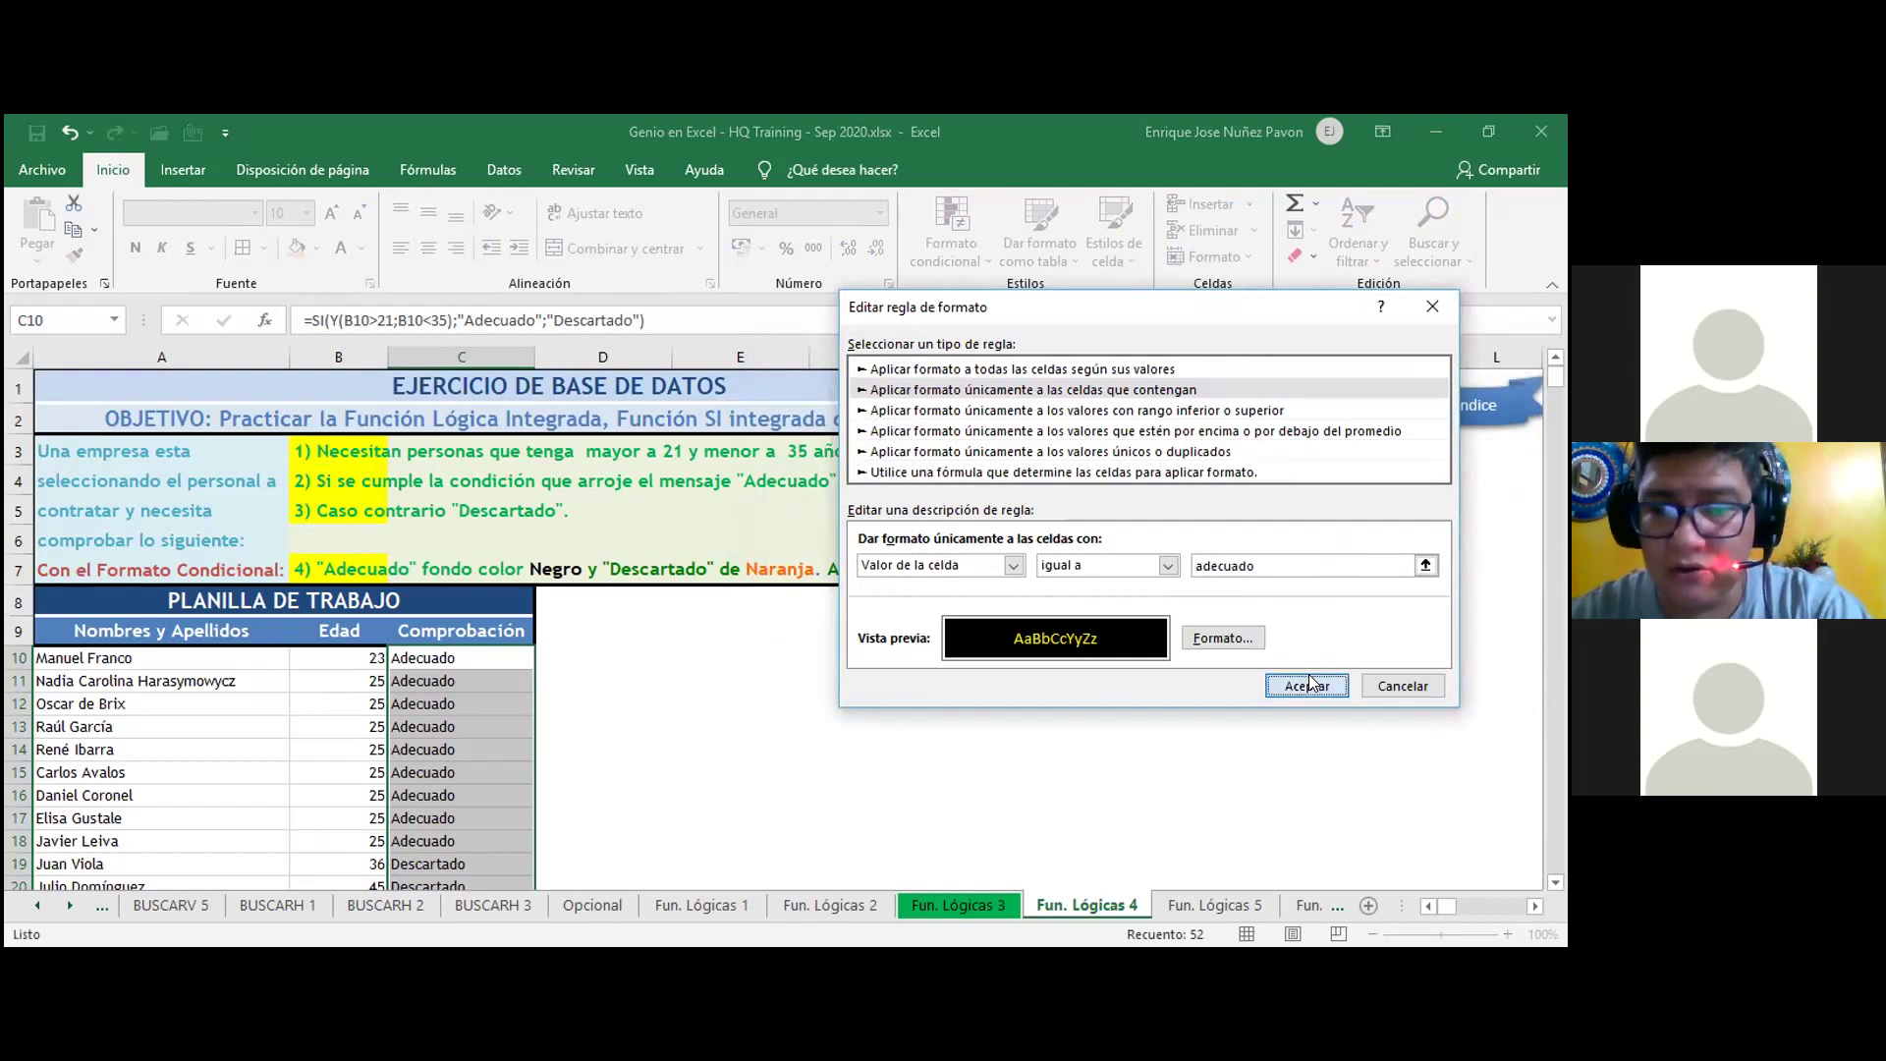
{"action": "left_click", "coordinate": [1333, 651]}
{"action": "scroll", "coordinate": [602, 732], "scroll_direction": "down", "scroll_amount": 4}
{"action": "scroll", "coordinate": [602, 733], "scroll_direction": "up", "scroll_amount": 4}
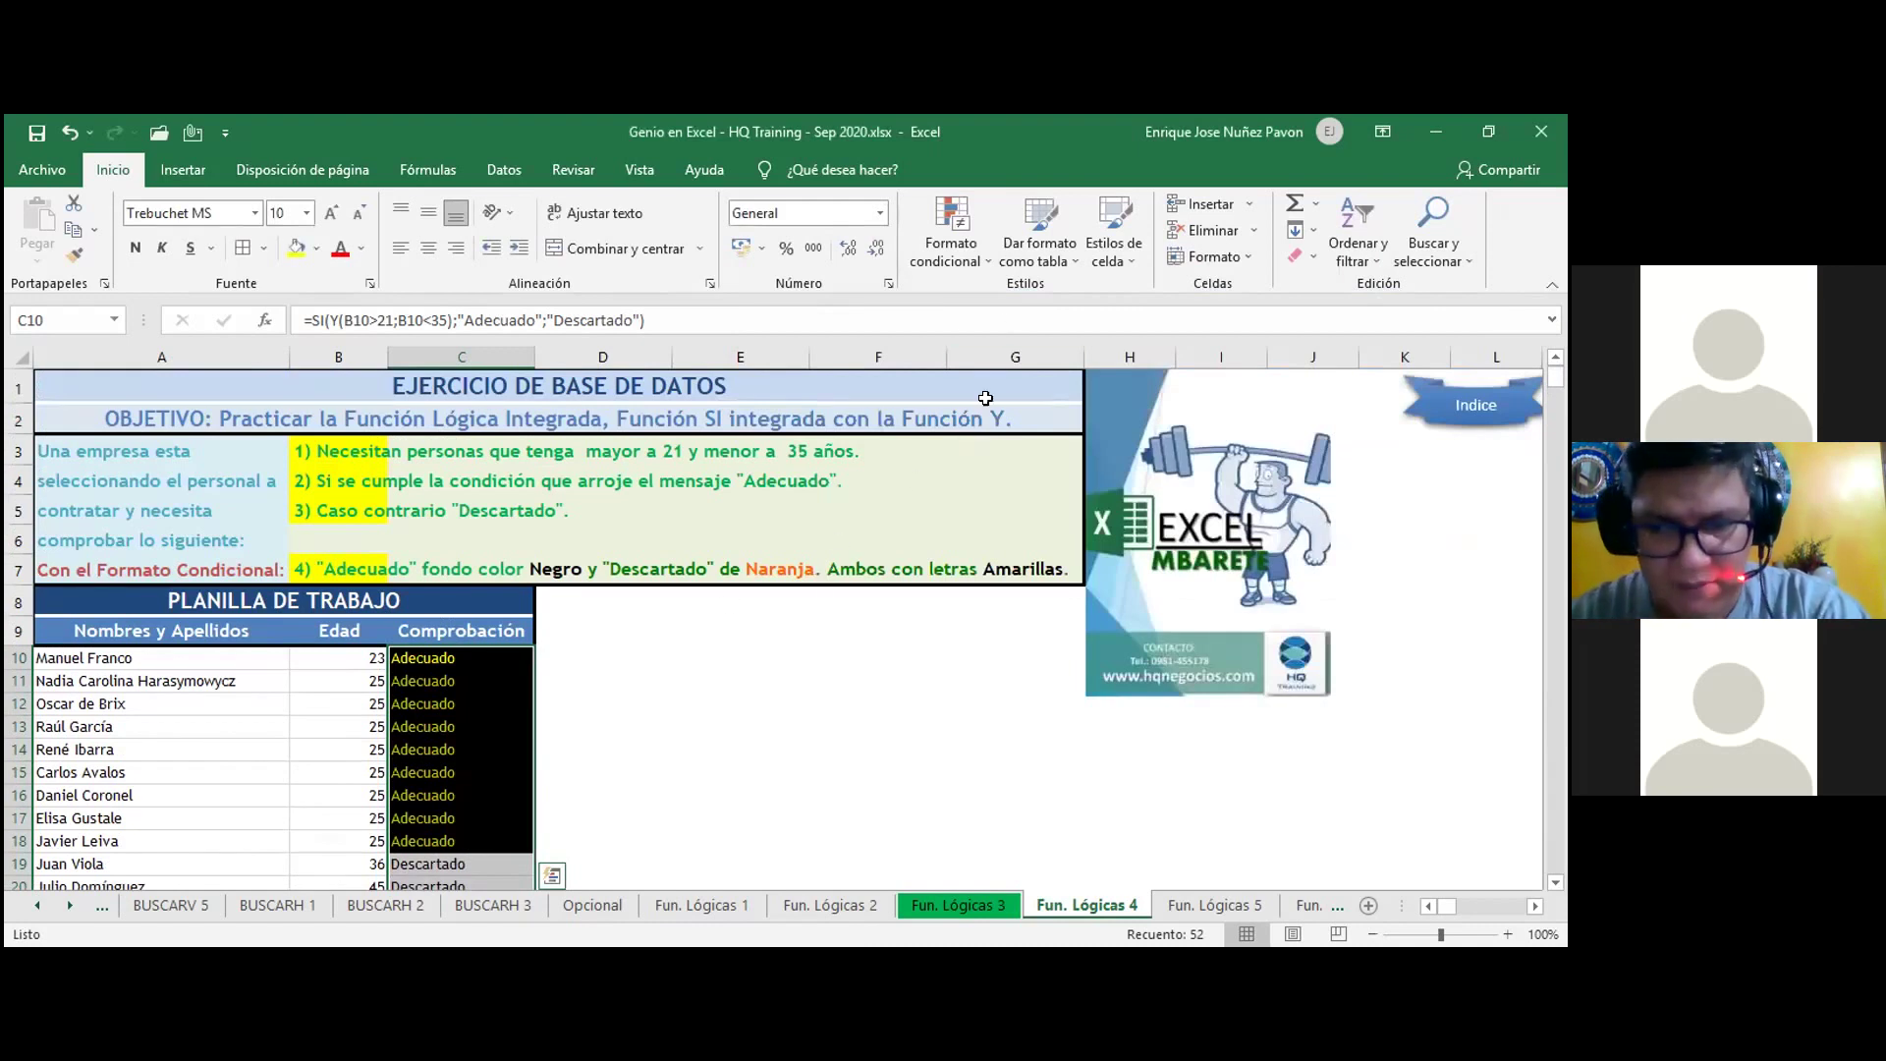
- Create a second conditional formatting rule for C10:C61 for cells whose value is equal to descartado
{"action": "left_click", "coordinate": [1014, 530]}
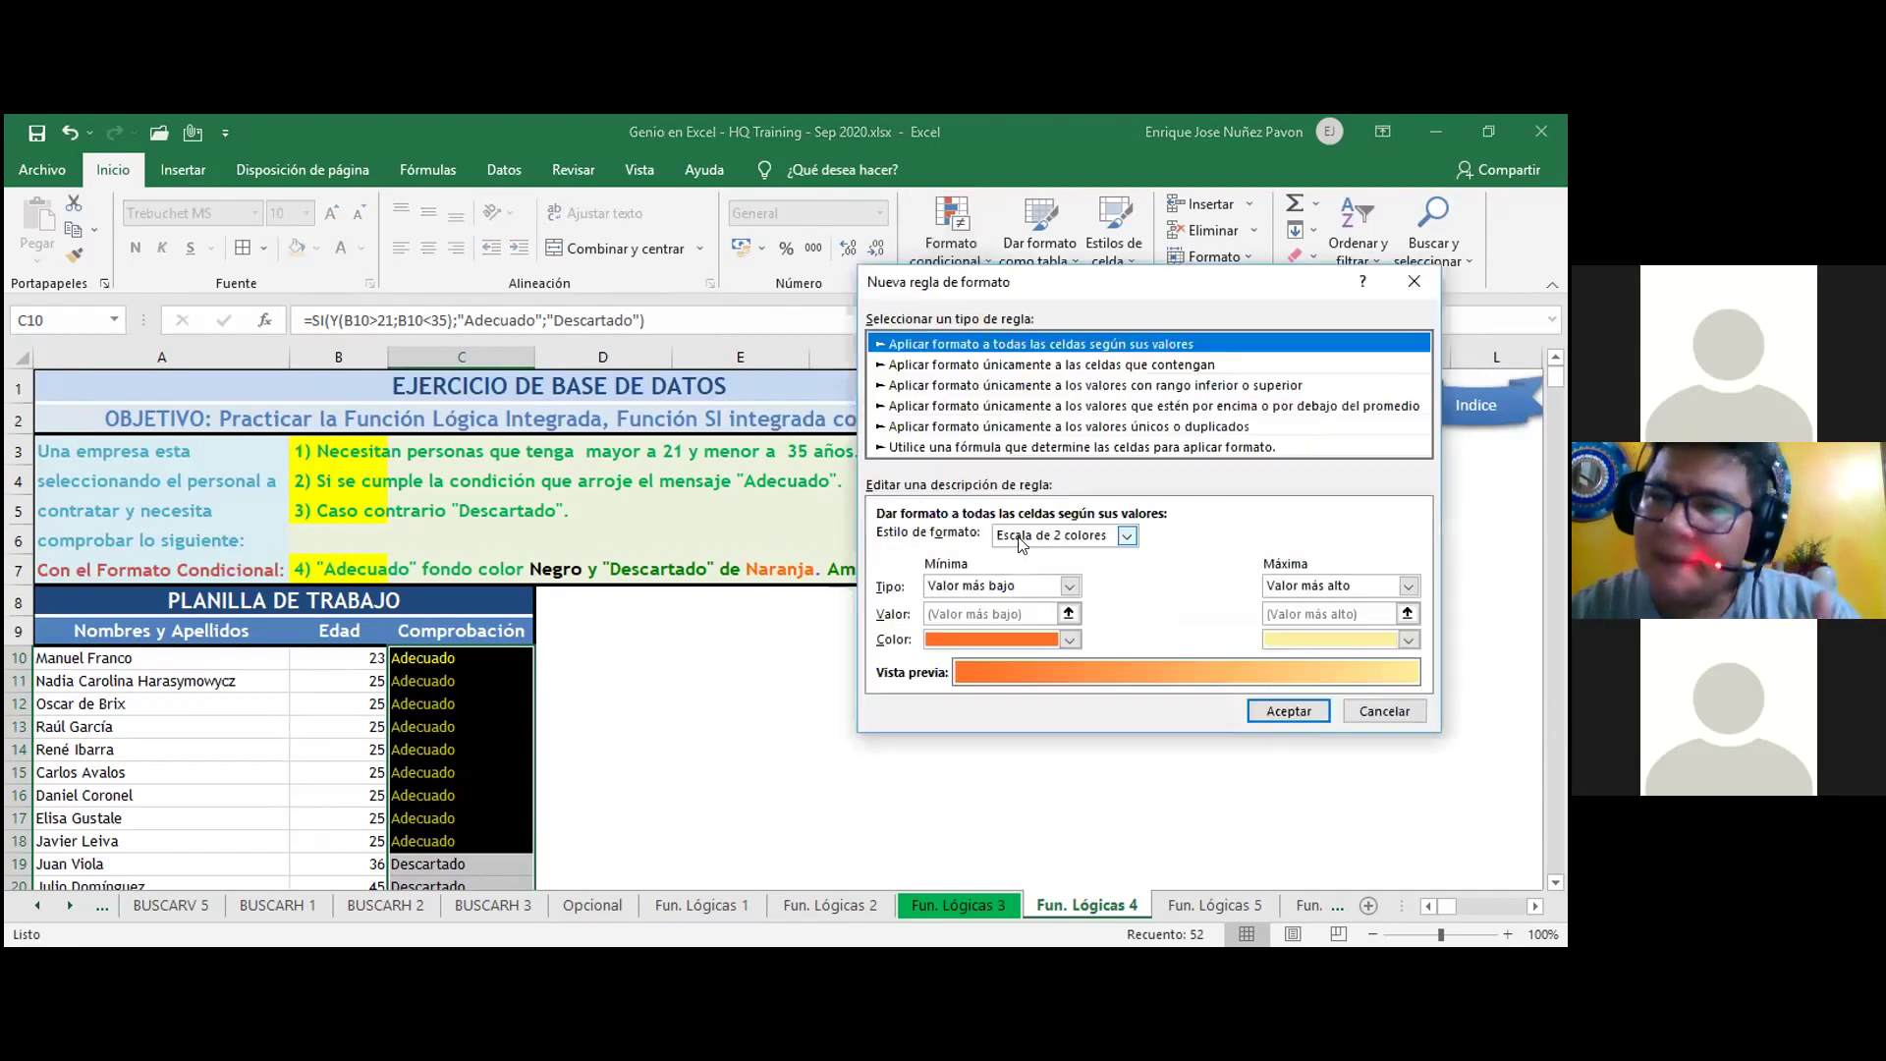
{"action": "left_click", "coordinate": [1015, 366]}
{"action": "left_click", "coordinate": [1144, 540]}
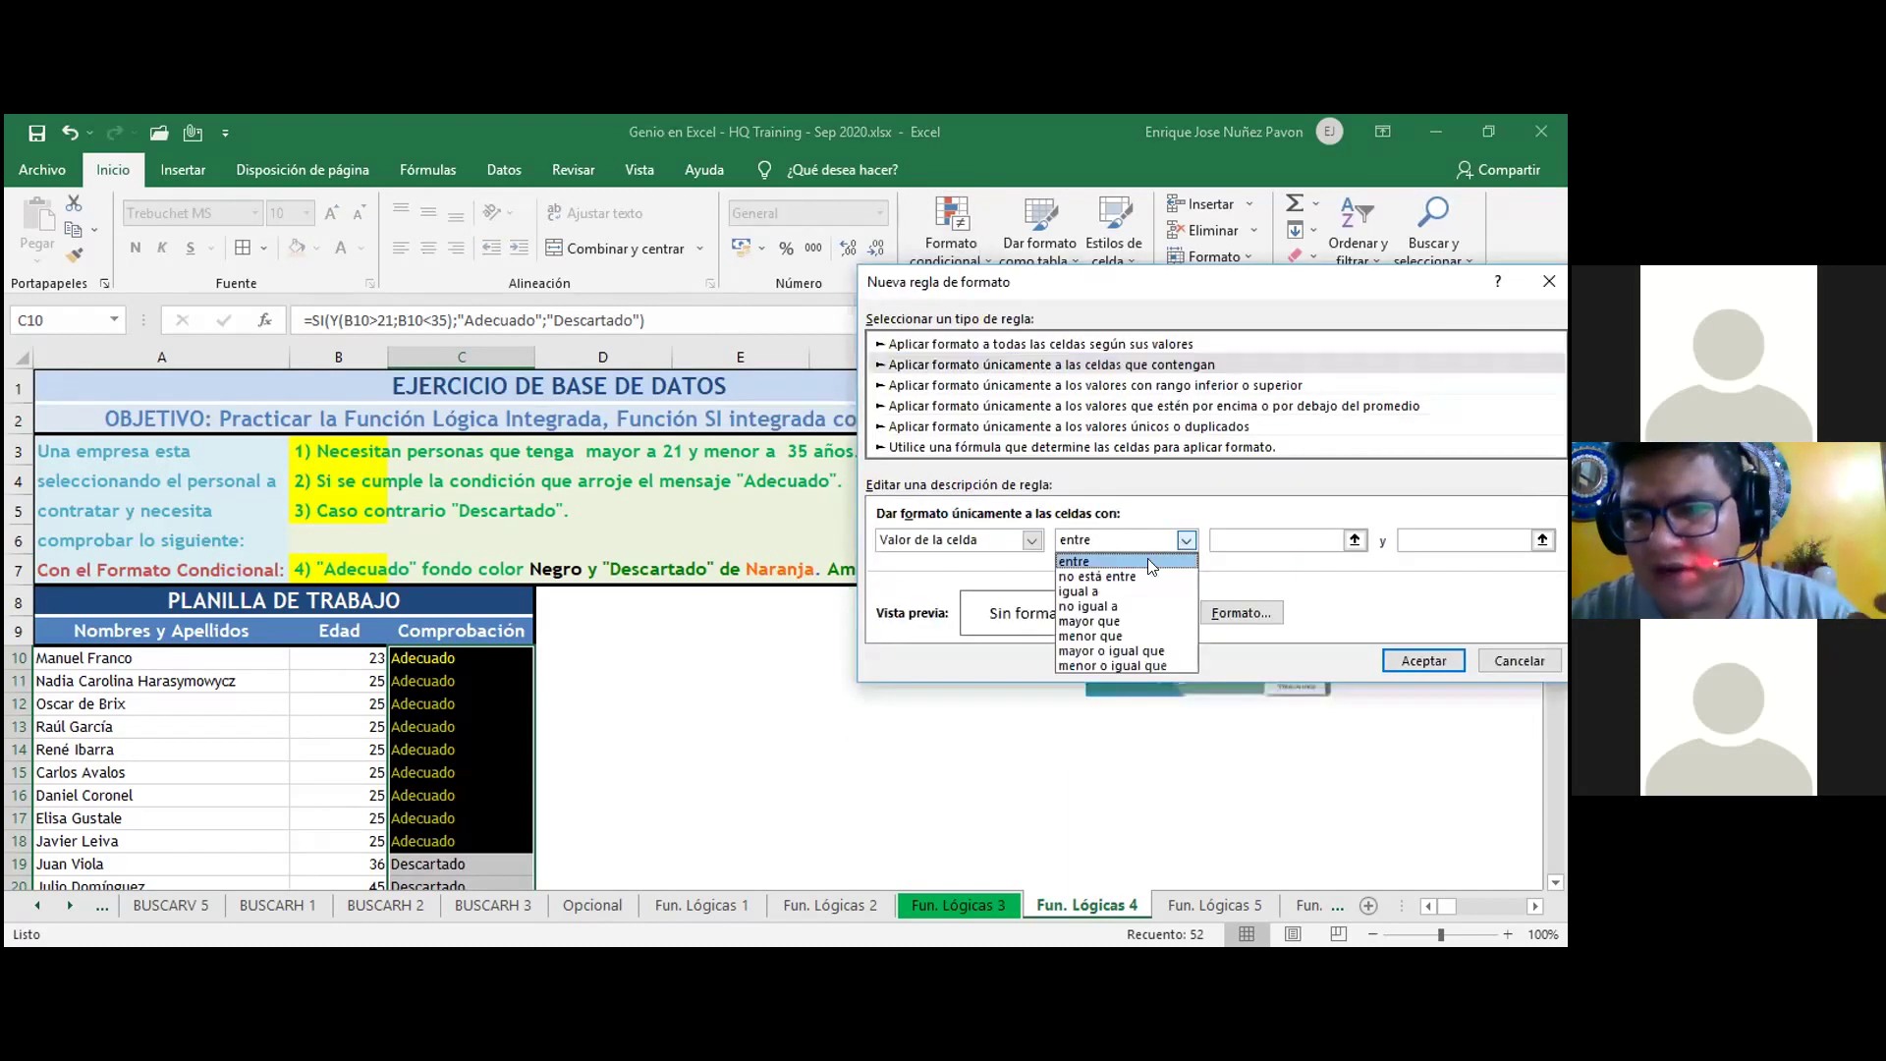
{"action": "left_click", "coordinate": [1116, 592]}
{"action": "left_click", "coordinate": [1244, 536]}
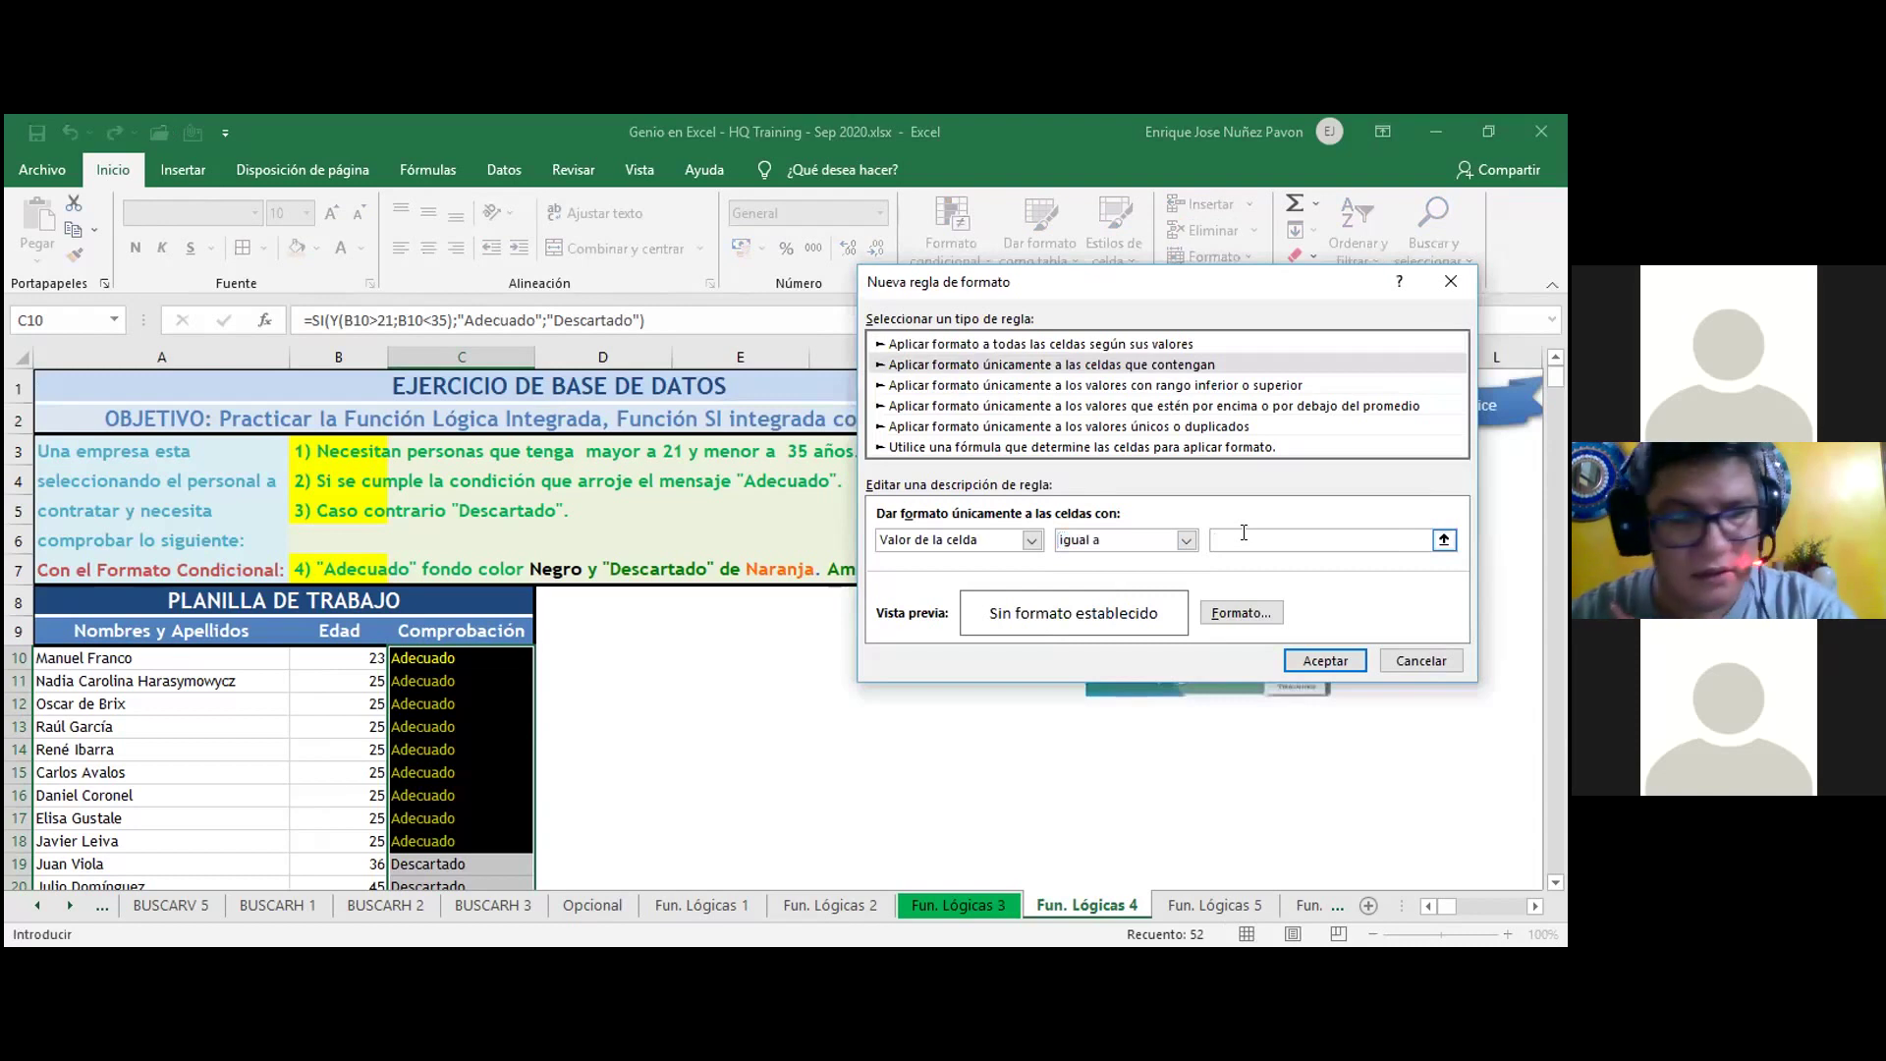
{"action": "type", "text": "descarga"}
{"action": "key", "text": "BackSpace"}
{"action": "type", "text": "tado"}
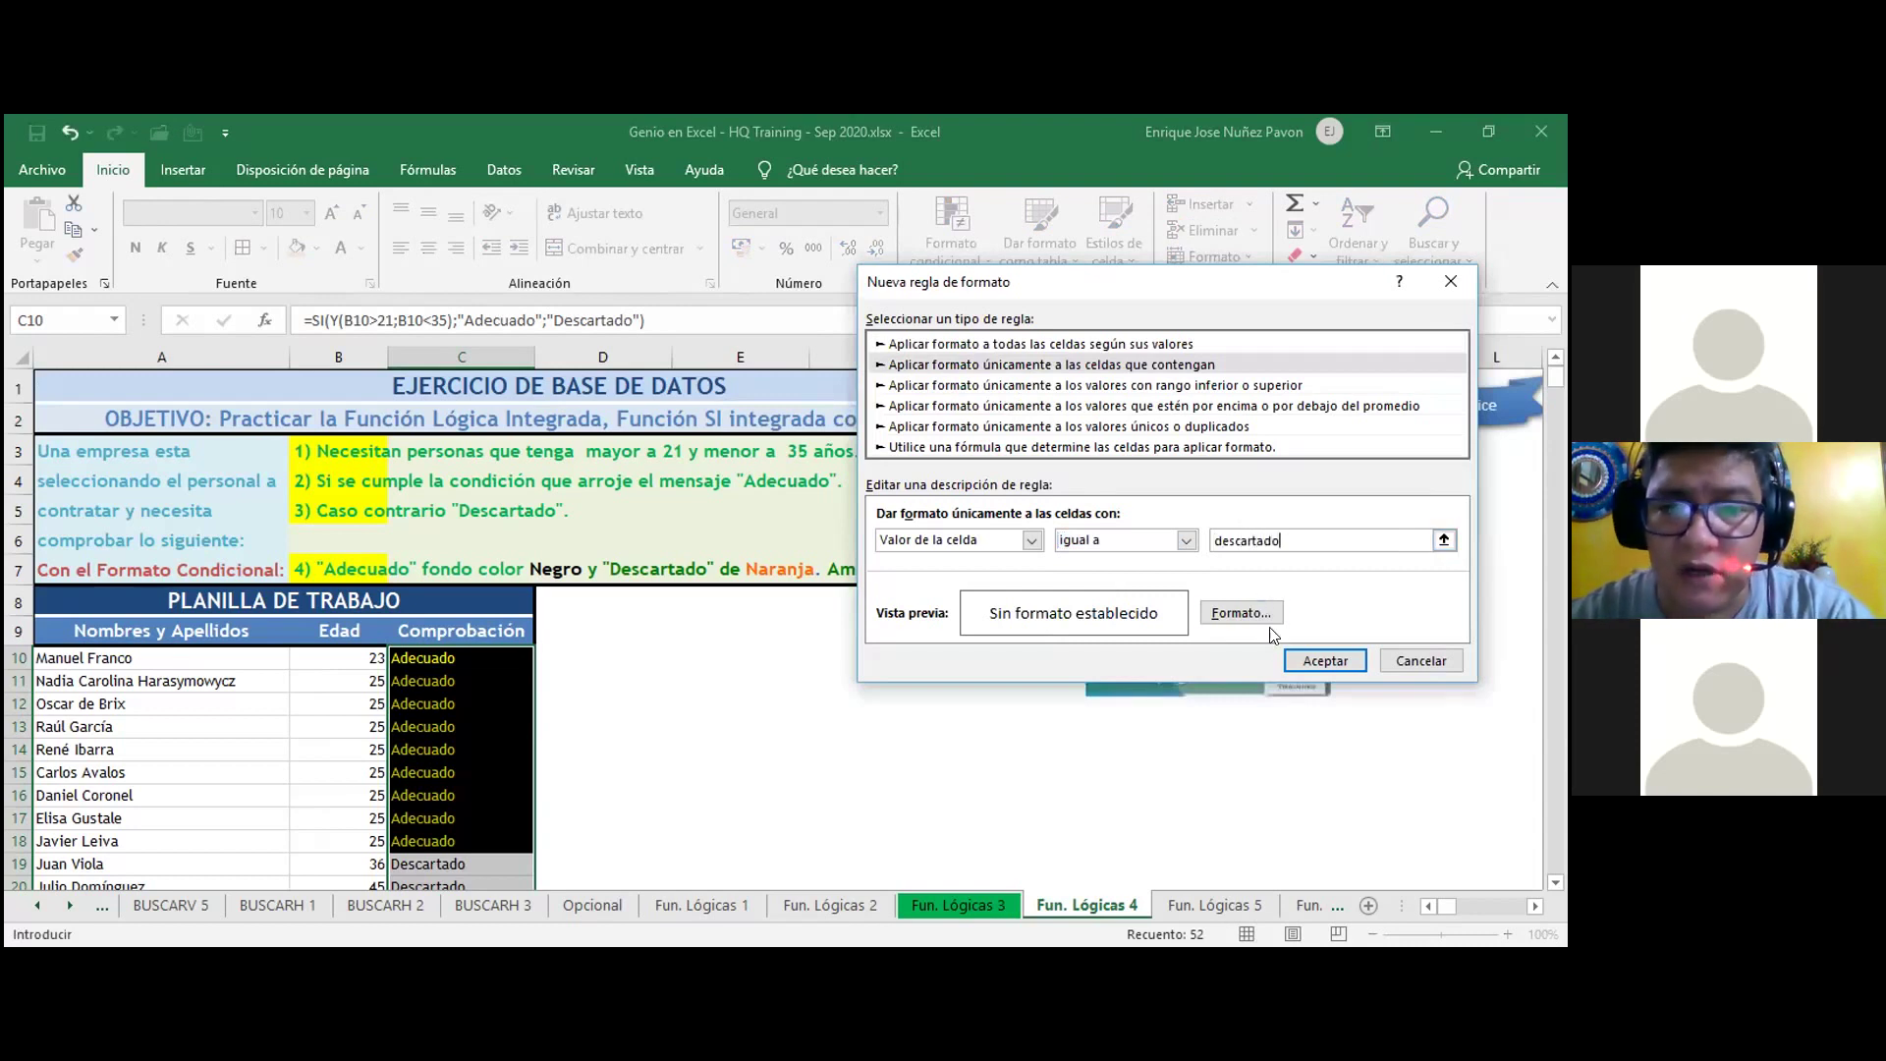
- Give the descartado rule an orange fill with yellow font and apply it to the Comprobación results
{"action": "left_click", "coordinate": [1226, 616]}
{"action": "left_click", "coordinate": [1085, 221]}
{"action": "left_click", "coordinate": [930, 445]}
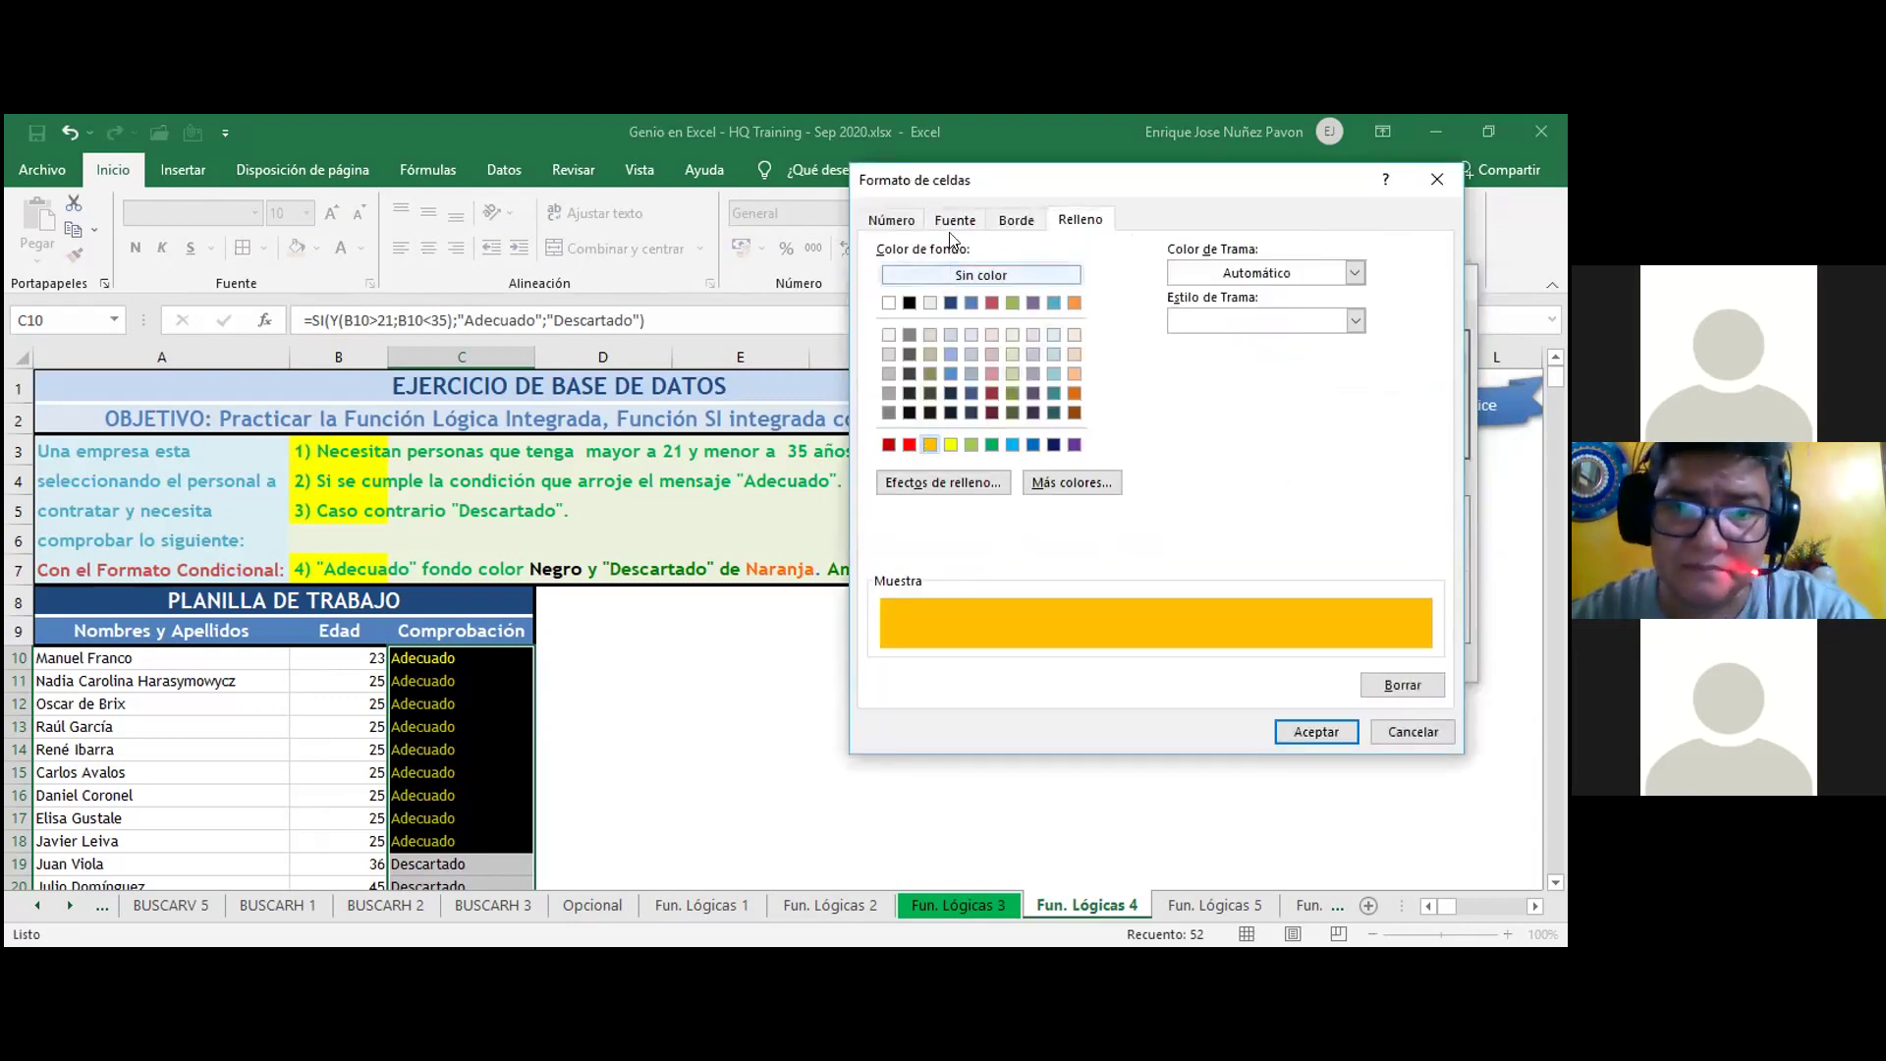
{"action": "left_click", "coordinate": [952, 220]}
{"action": "left_click", "coordinate": [1311, 412]}
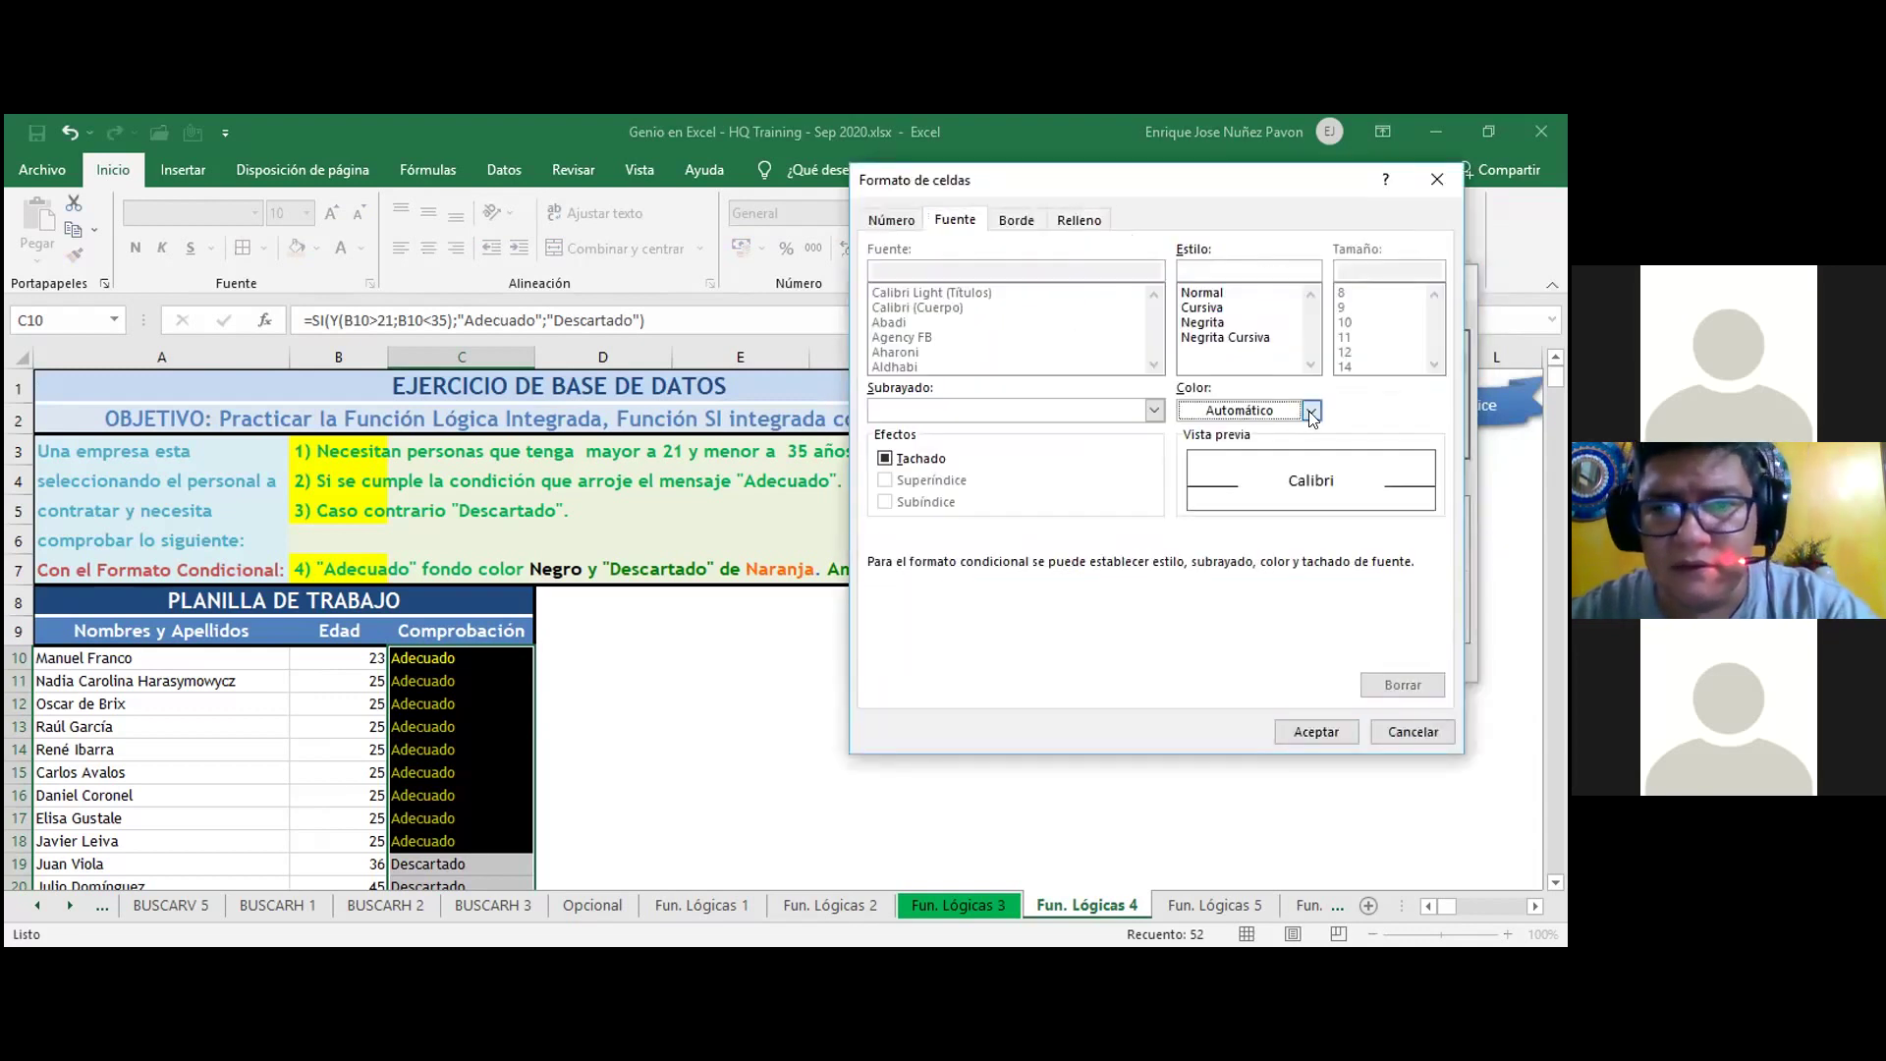
{"action": "left_click", "coordinate": [1234, 611]}
{"action": "key", "text": "Return"}
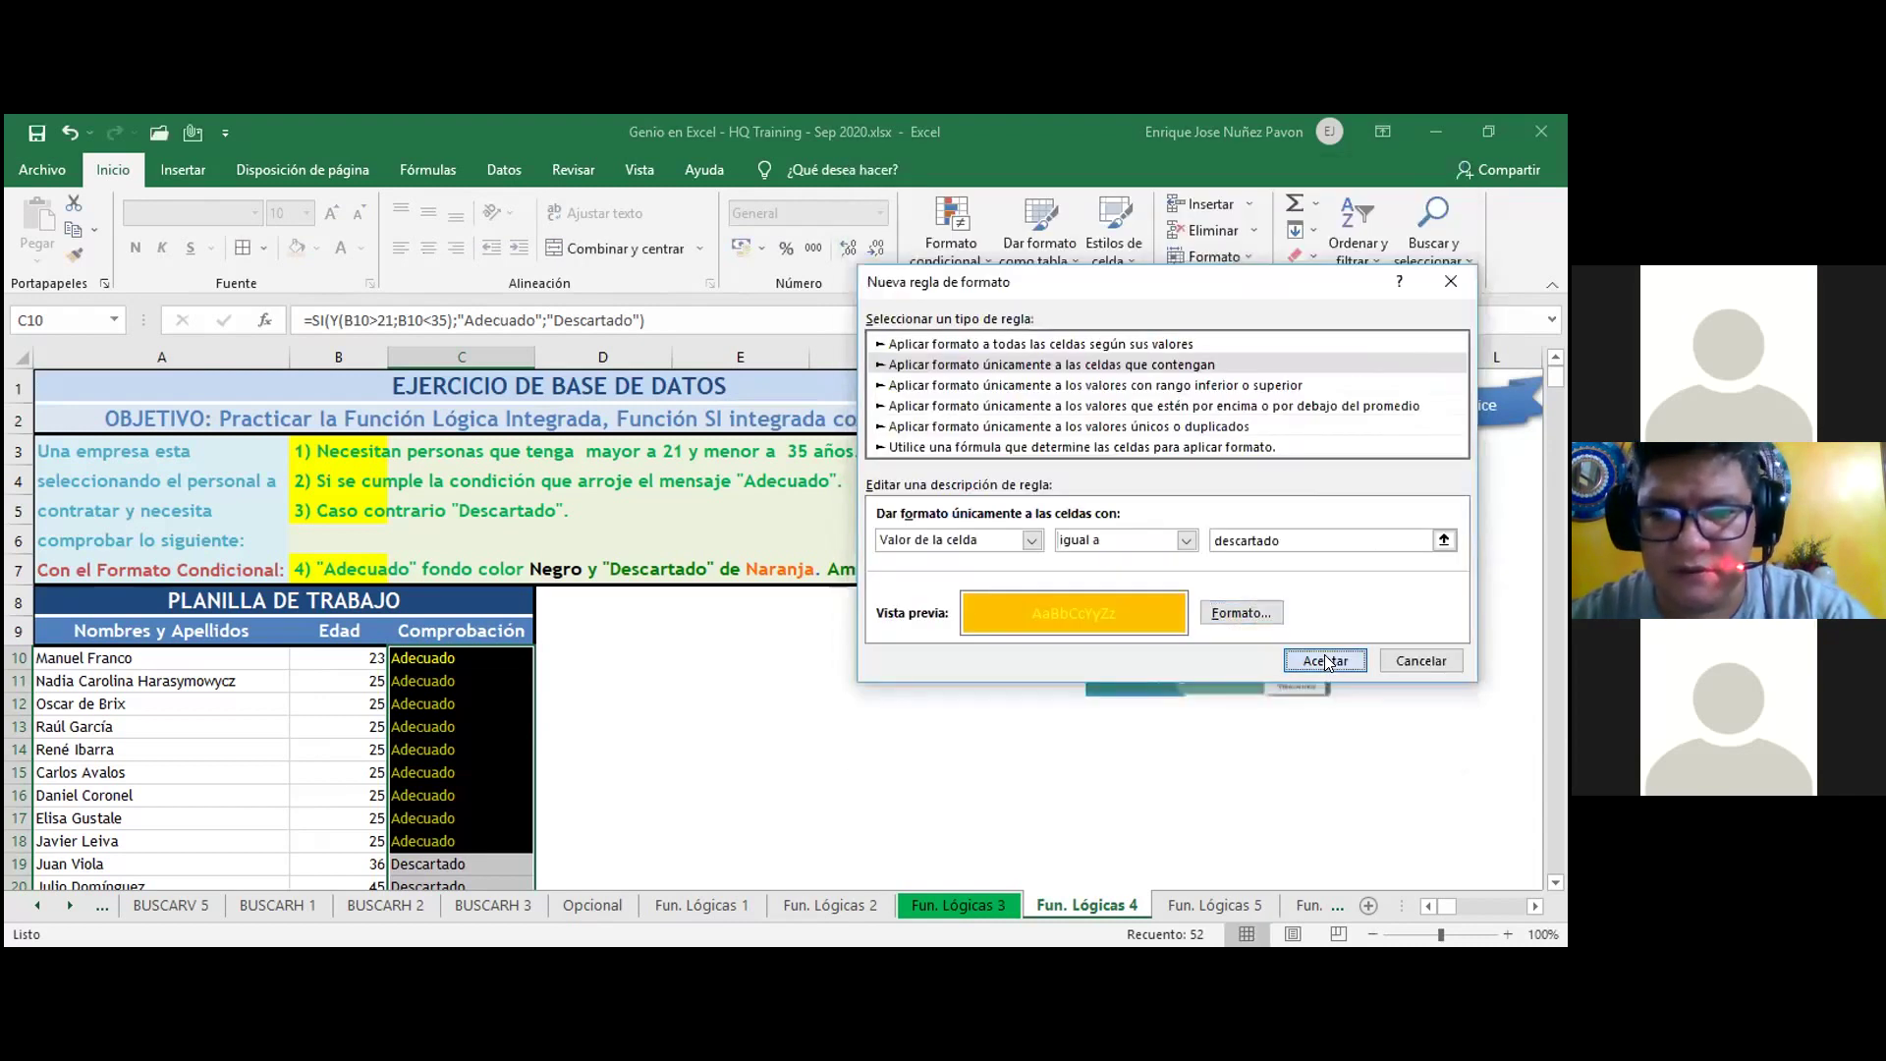
{"action": "left_click", "coordinate": [1331, 664]}
{"action": "scroll", "coordinate": [590, 737], "scroll_direction": "down", "scroll_amount": 6}
{"action": "scroll", "coordinate": [682, 686], "scroll_direction": "up", "scroll_amount": 1}
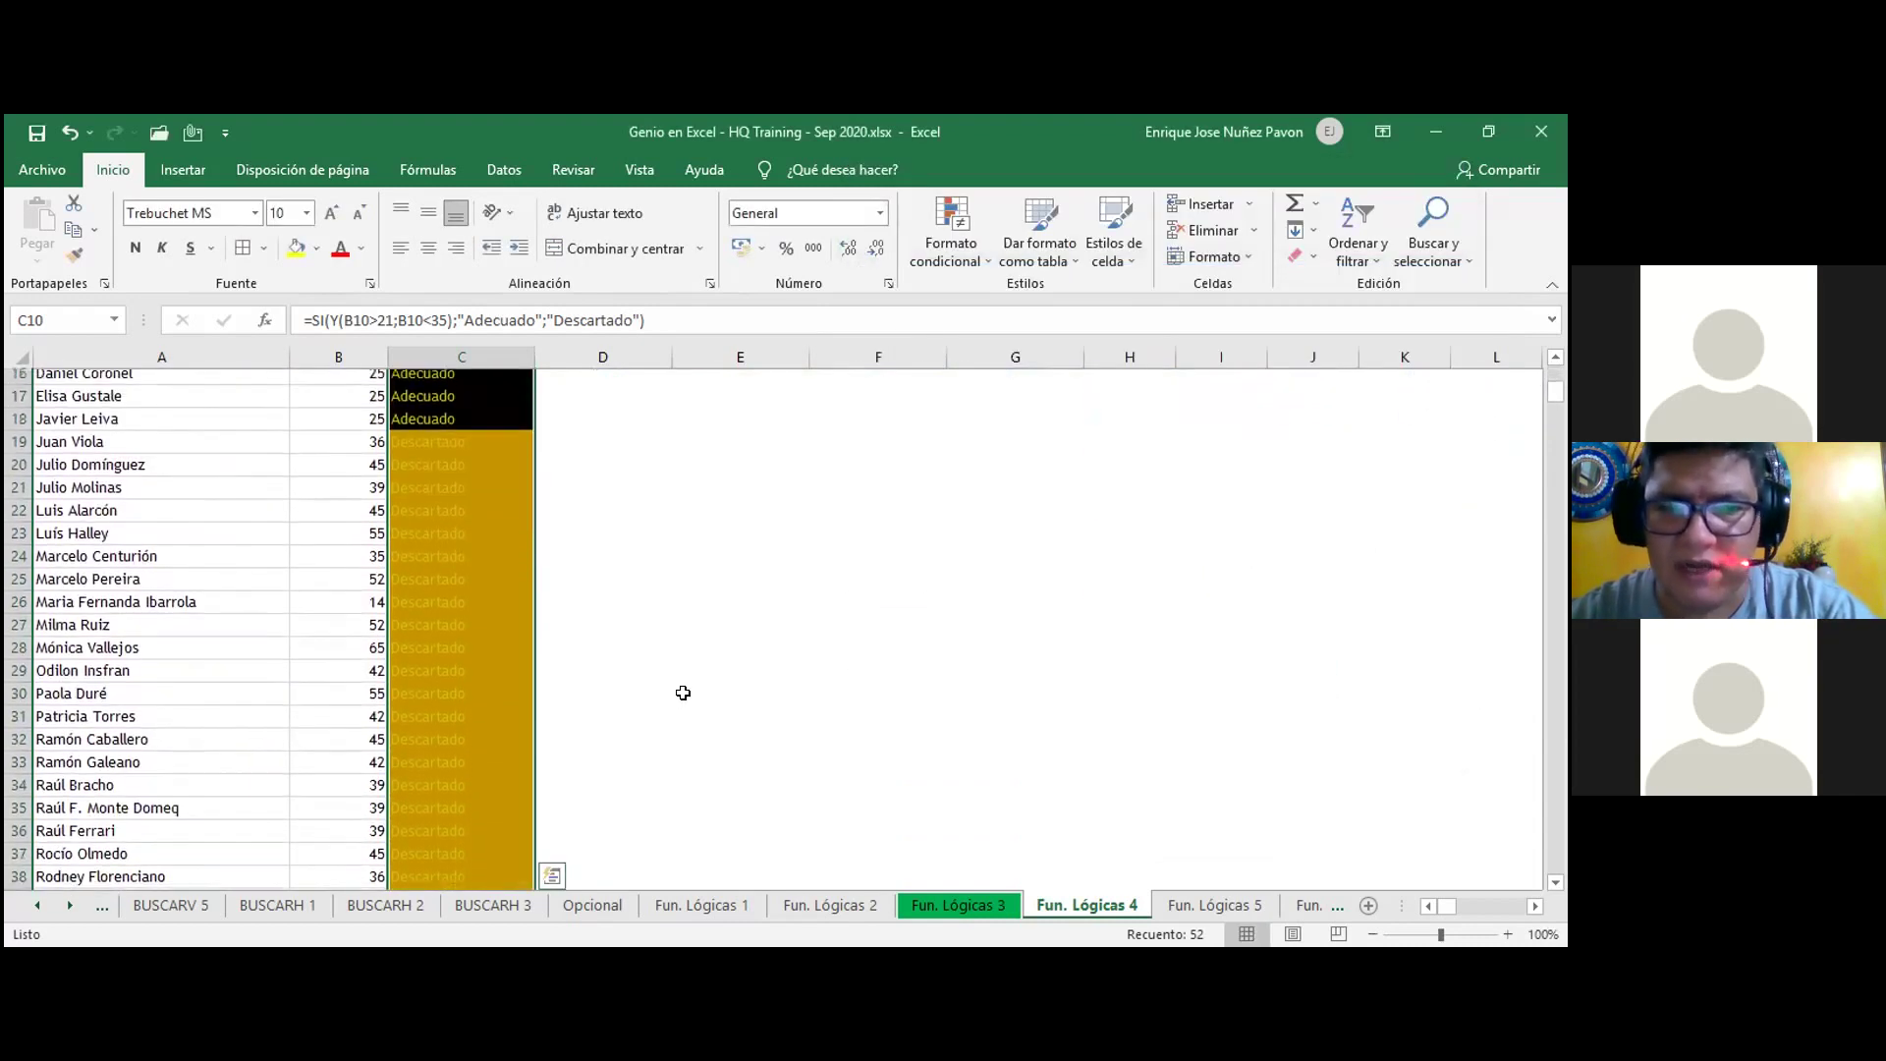
- Examine the conditional formatting down the whole Comprobación column, from row 10 to row 61
{"action": "left_click", "coordinate": [727, 703]}
{"action": "scroll", "coordinate": [513, 682], "scroll_direction": "up", "scroll_amount": 2}
{"action": "scroll", "coordinate": [516, 683], "scroll_direction": "up", "scroll_amount": 1}
{"action": "scroll", "coordinate": [516, 683], "scroll_direction": "down", "scroll_amount": 1}
{"action": "scroll", "coordinate": [515, 683], "scroll_direction": "up", "scroll_amount": 3}
{"action": "scroll", "coordinate": [515, 683], "scroll_direction": "down", "scroll_amount": 3}
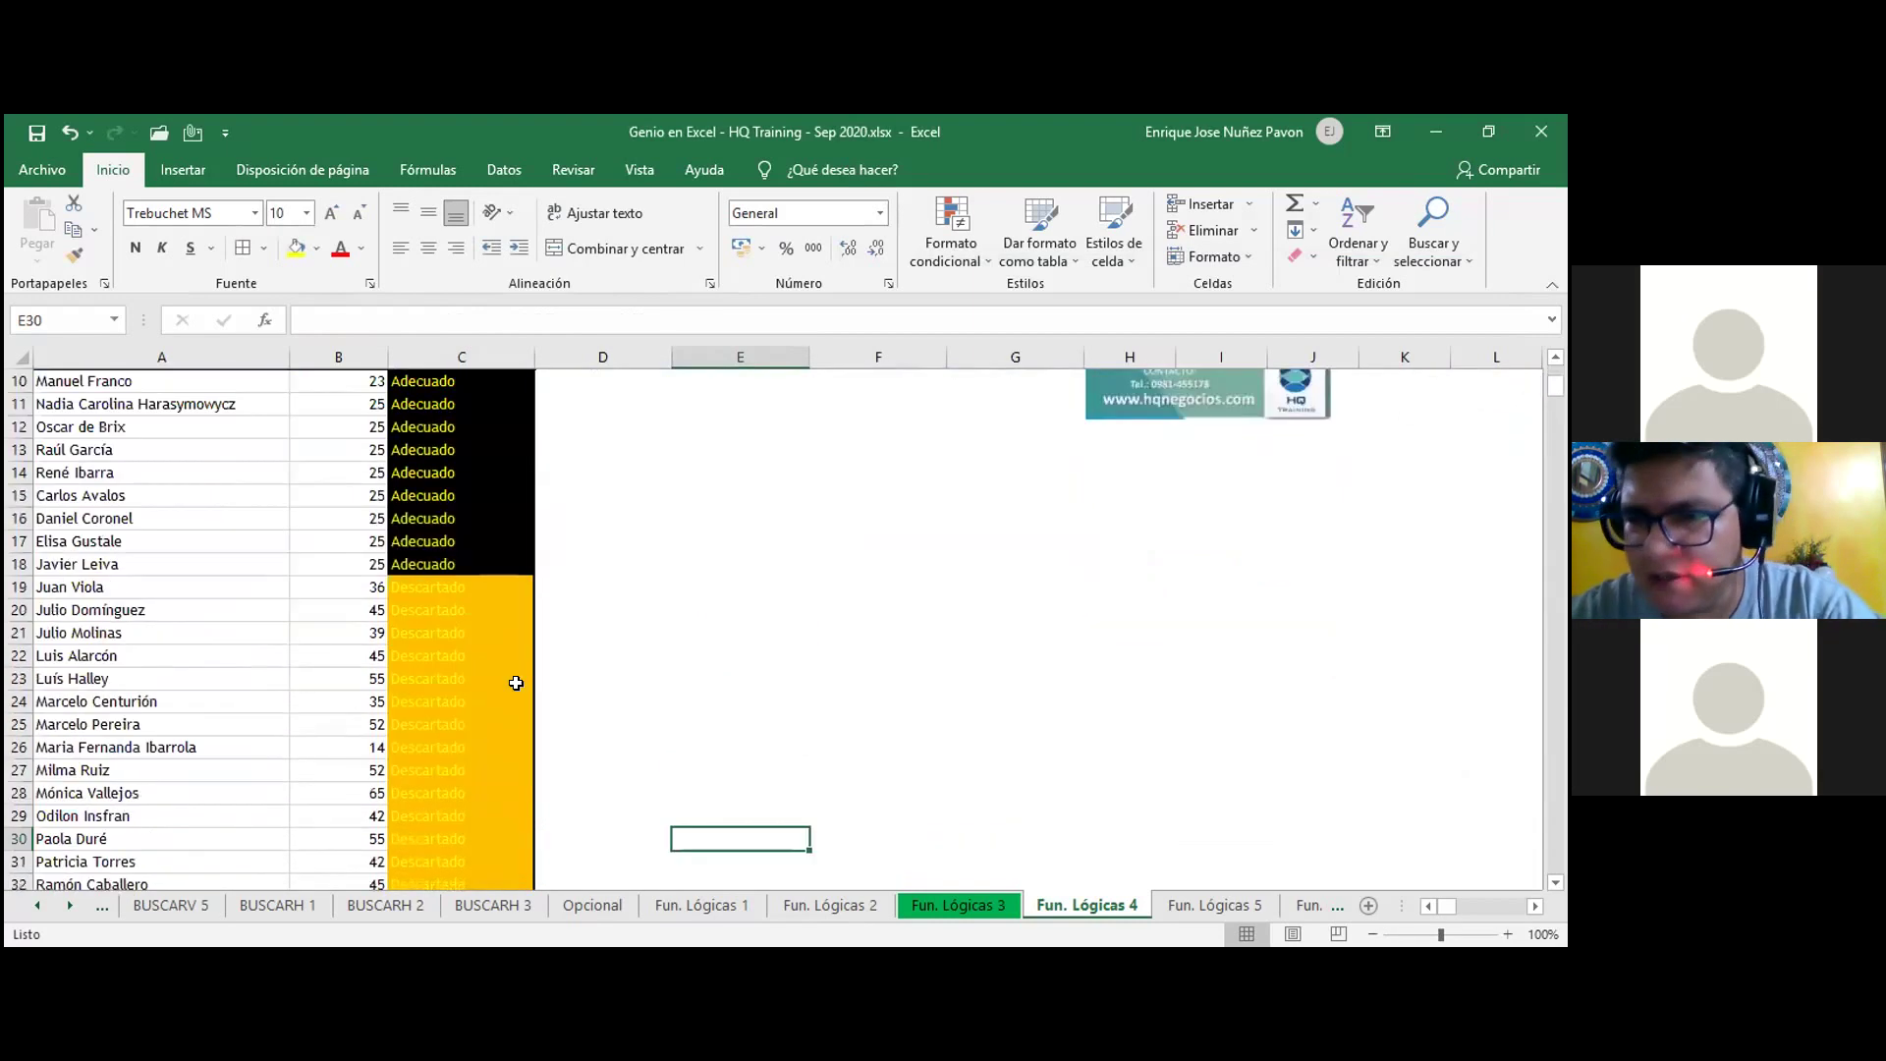
{"action": "scroll", "coordinate": [516, 683], "scroll_direction": "down", "scroll_amount": 12}
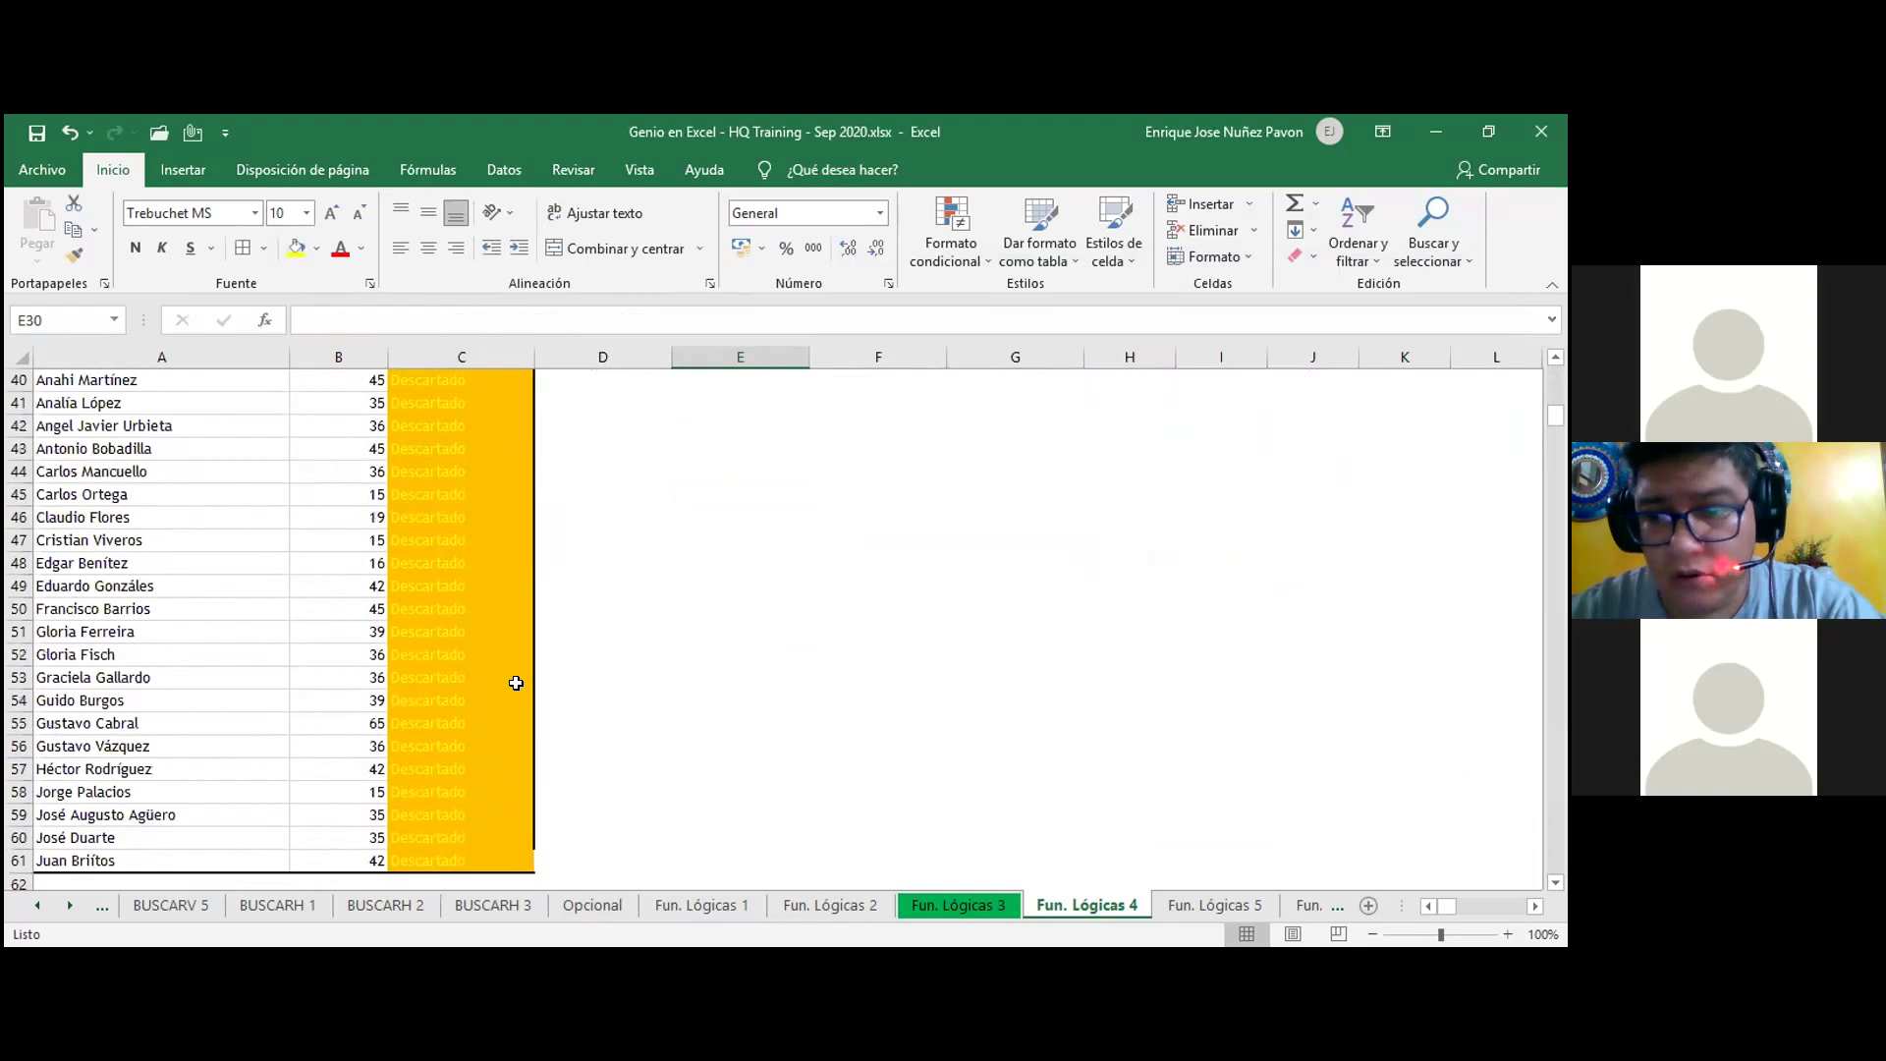
{"action": "scroll", "coordinate": [516, 683], "scroll_direction": "up", "scroll_amount": 5}
{"action": "scroll", "coordinate": [516, 683], "scroll_direction": "up", "scroll_amount": 8}
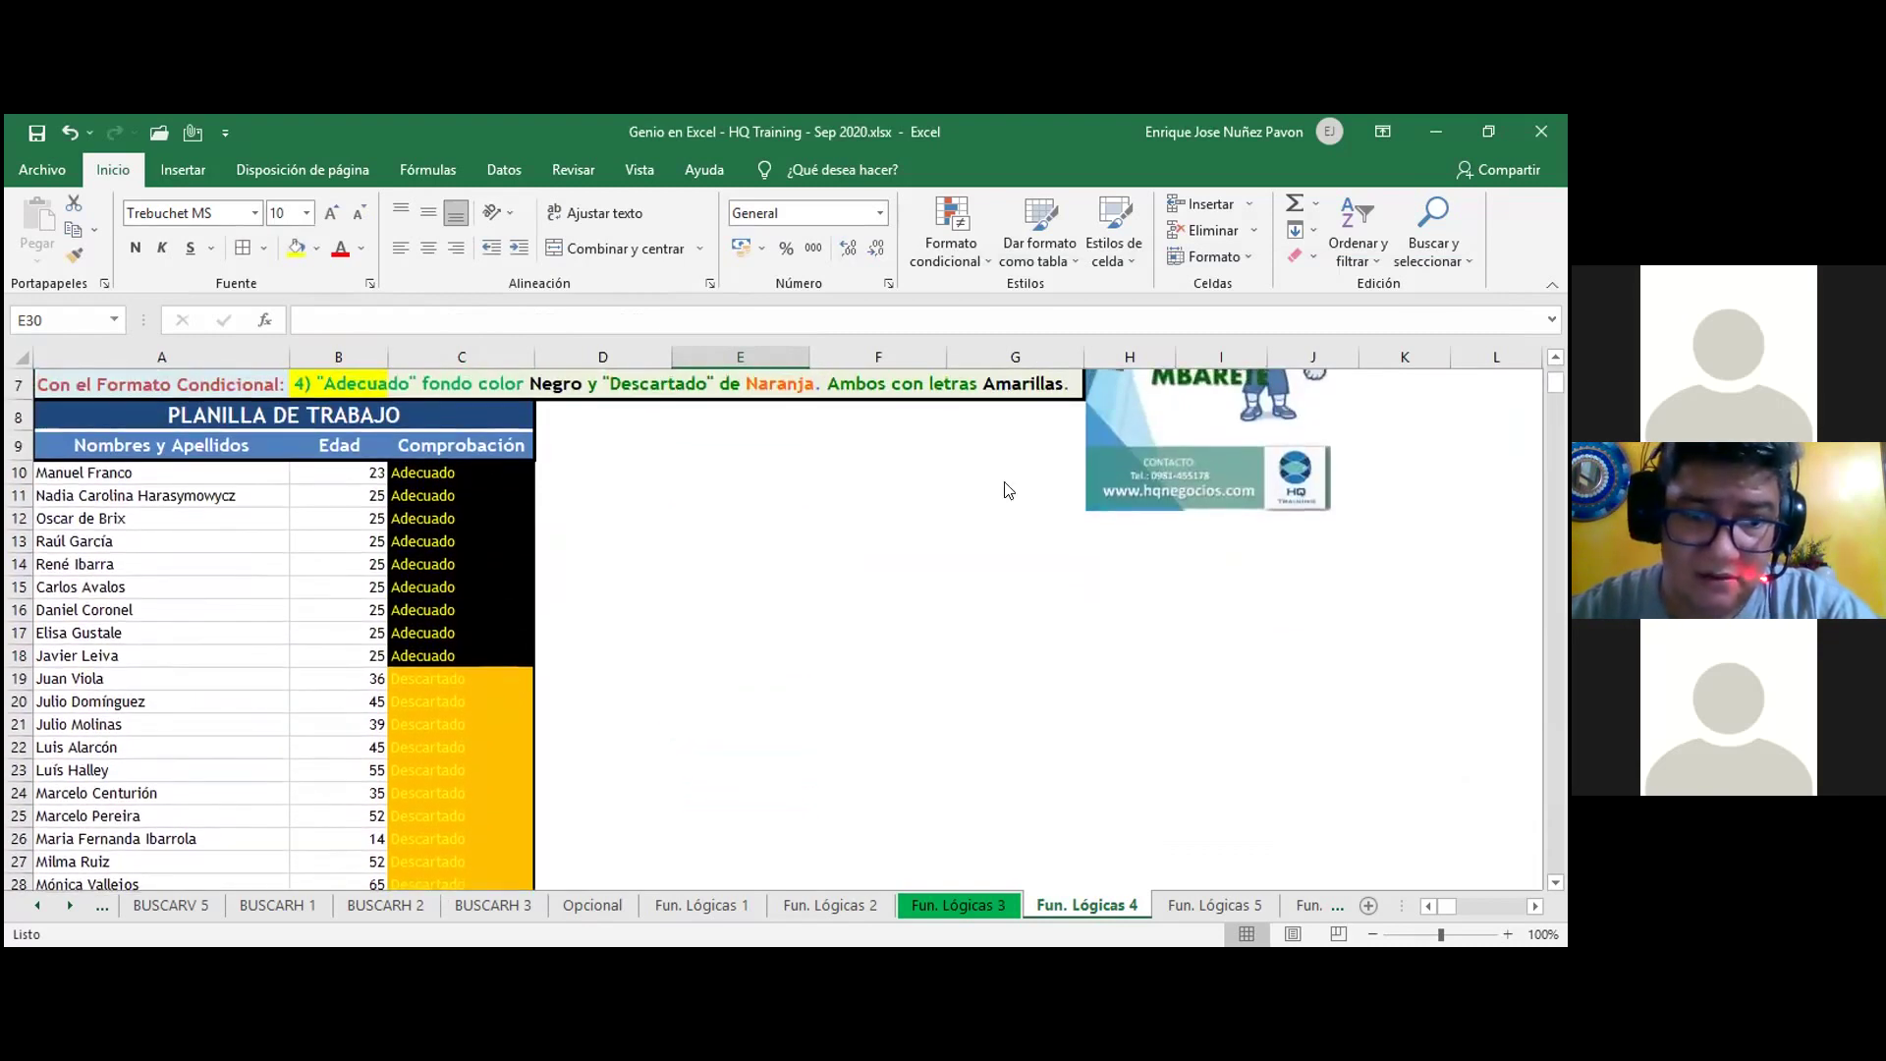
- Edit the descartado conditional formatting rule and give it a darker orange custom fill, #D6A300
{"action": "left_click", "coordinate": [462, 472]}
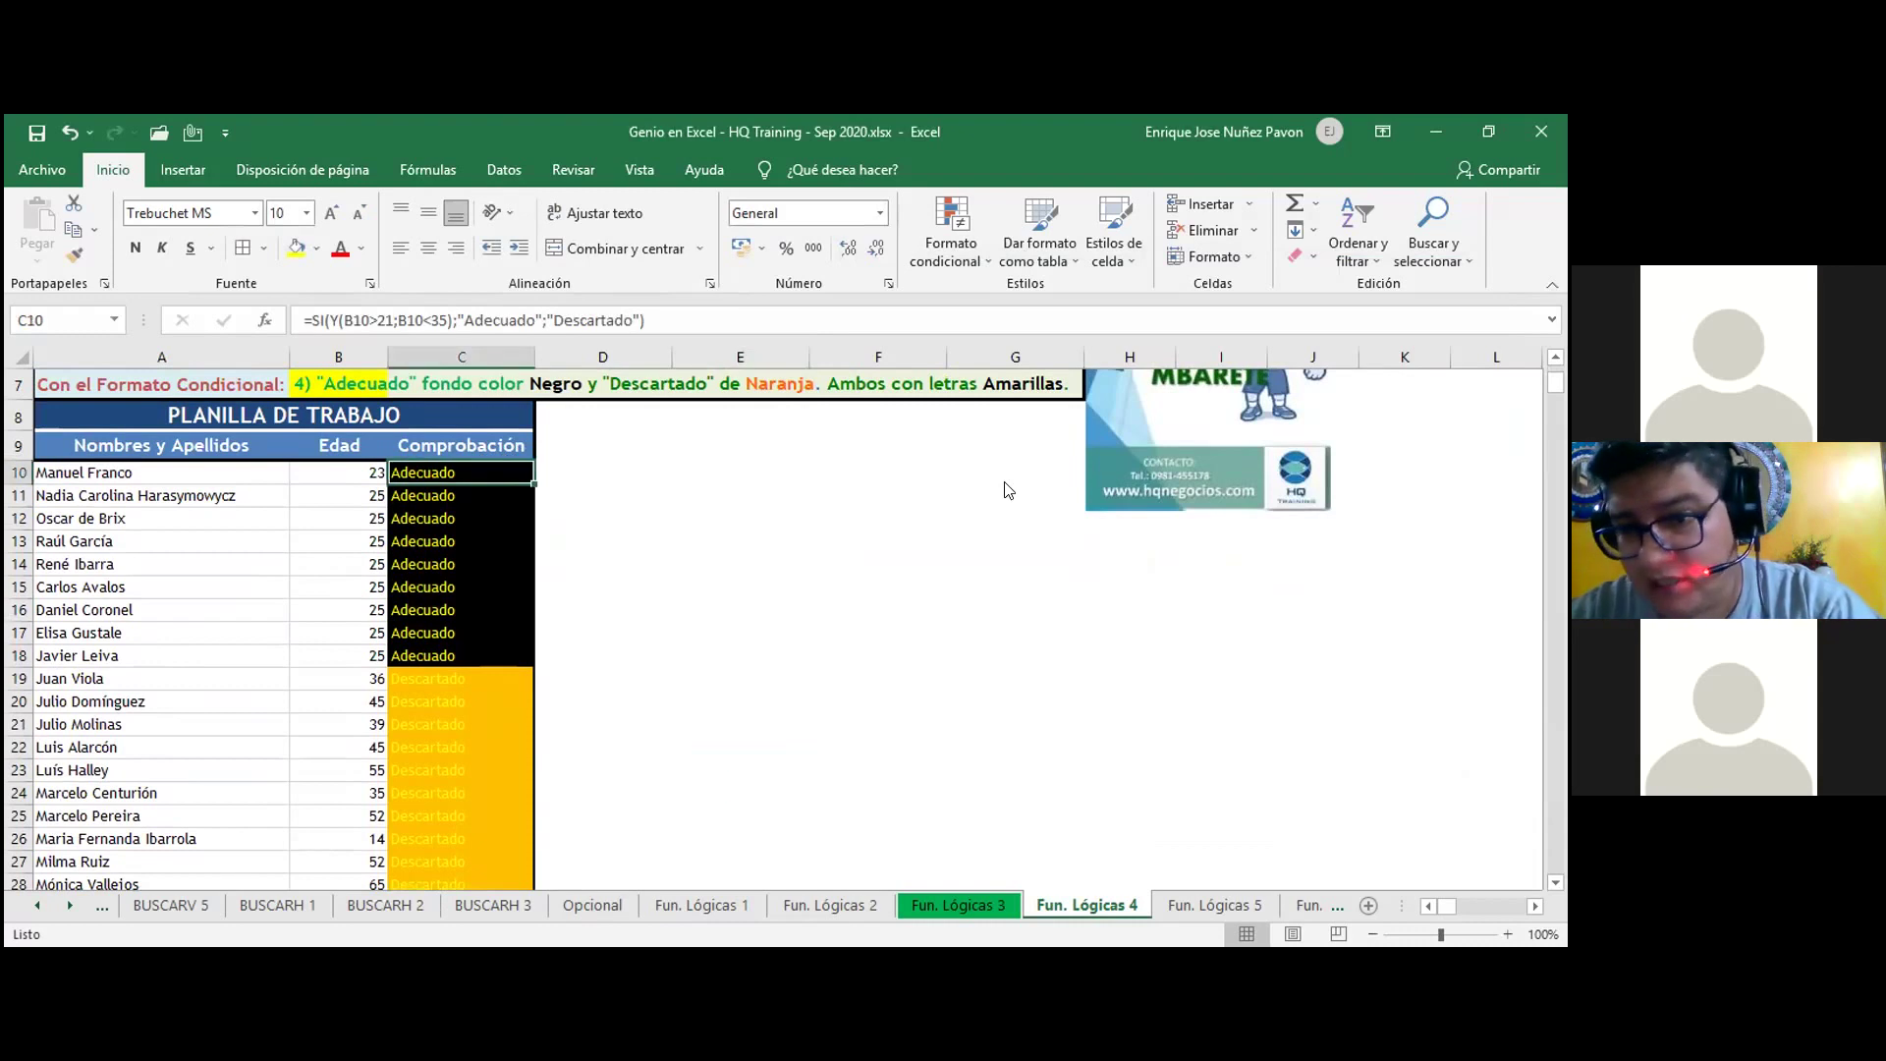
{"action": "left_click", "coordinate": [949, 233]}
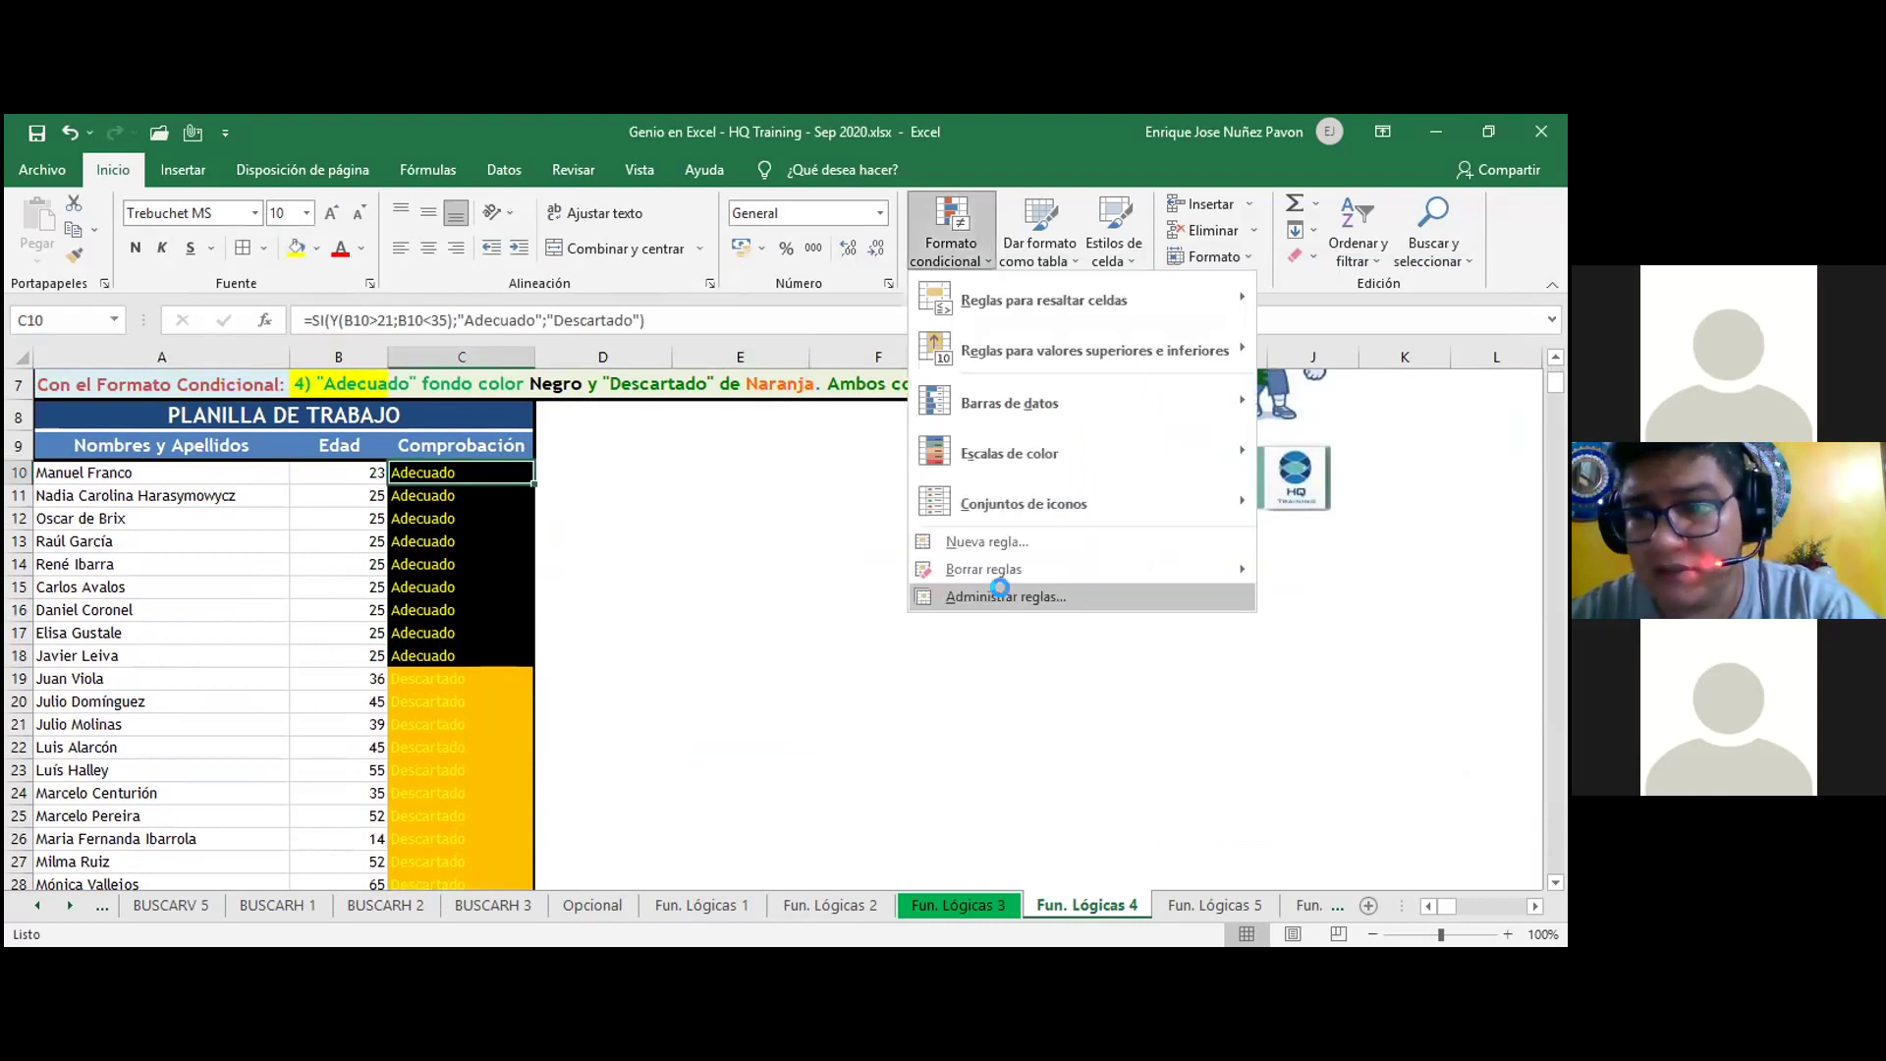
{"action": "left_click", "coordinate": [988, 593]}
{"action": "double_click", "coordinate": [896, 450]}
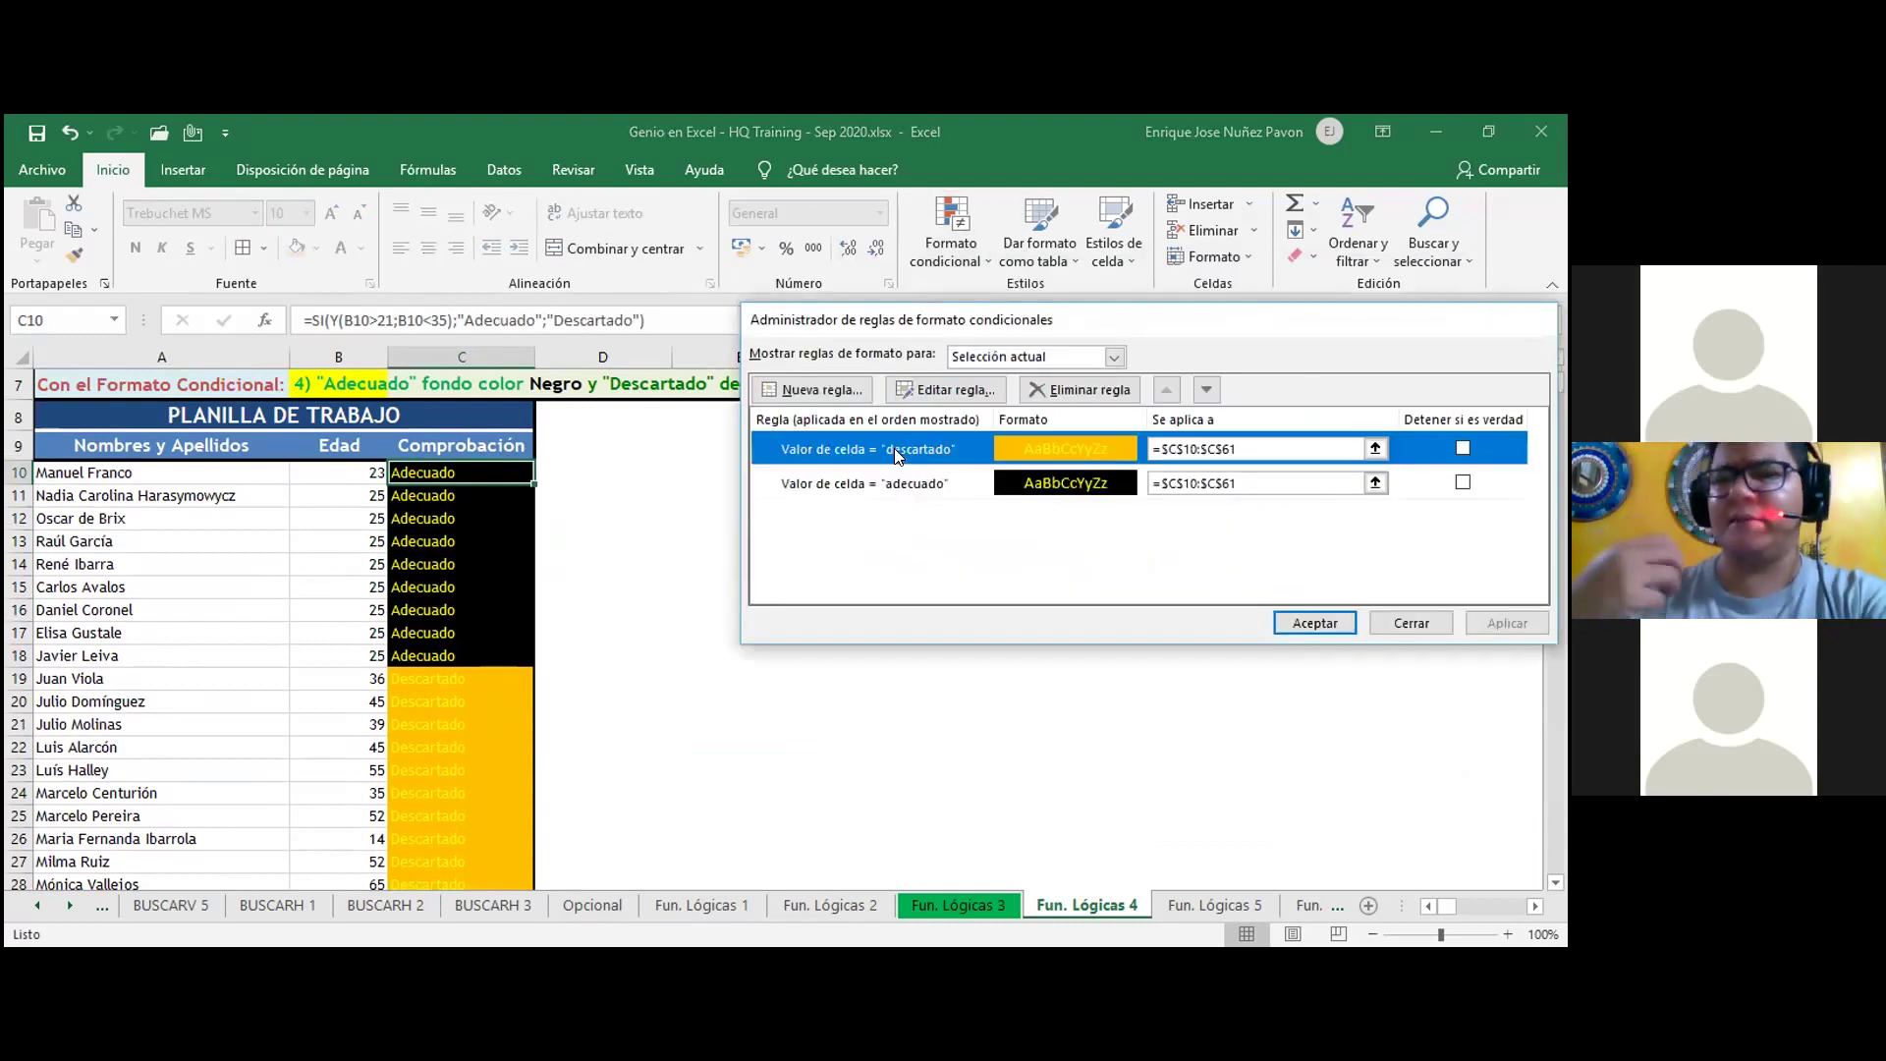
{"action": "left_click", "coordinate": [1223, 612]}
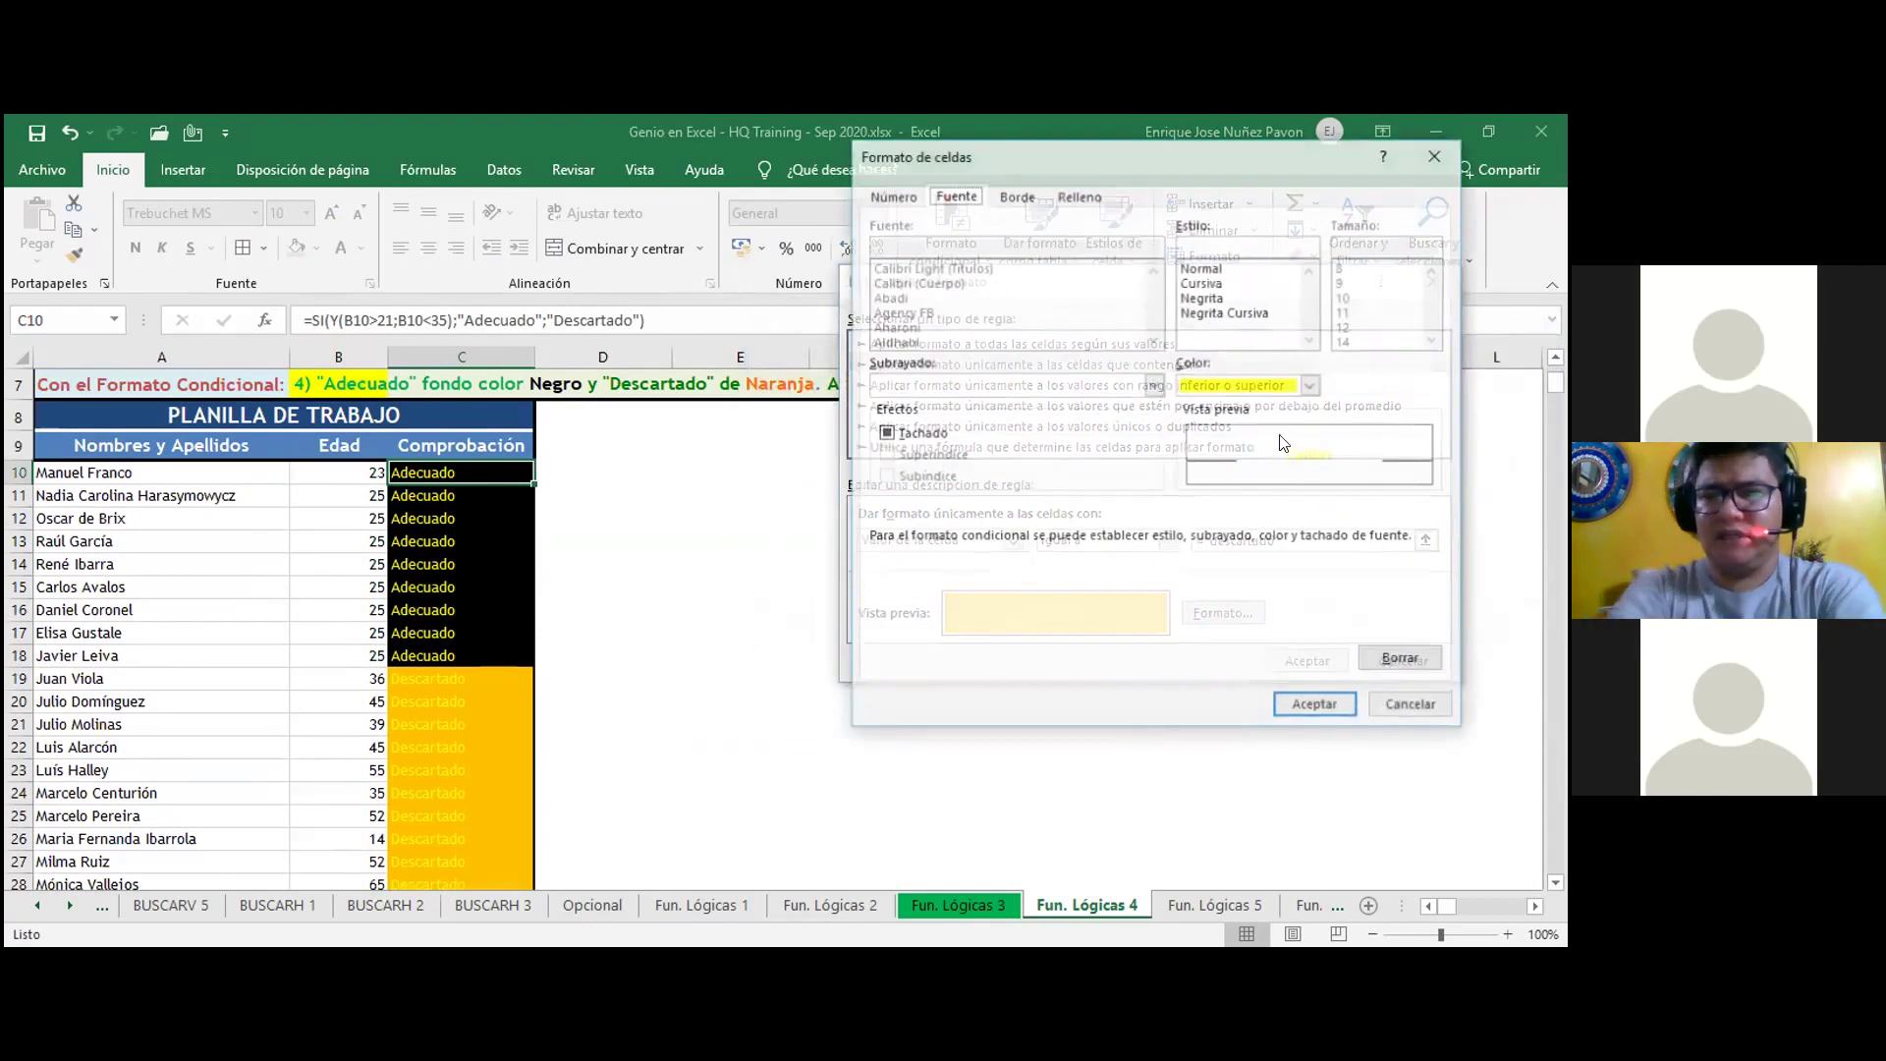
{"action": "left_click", "coordinate": [1082, 206]}
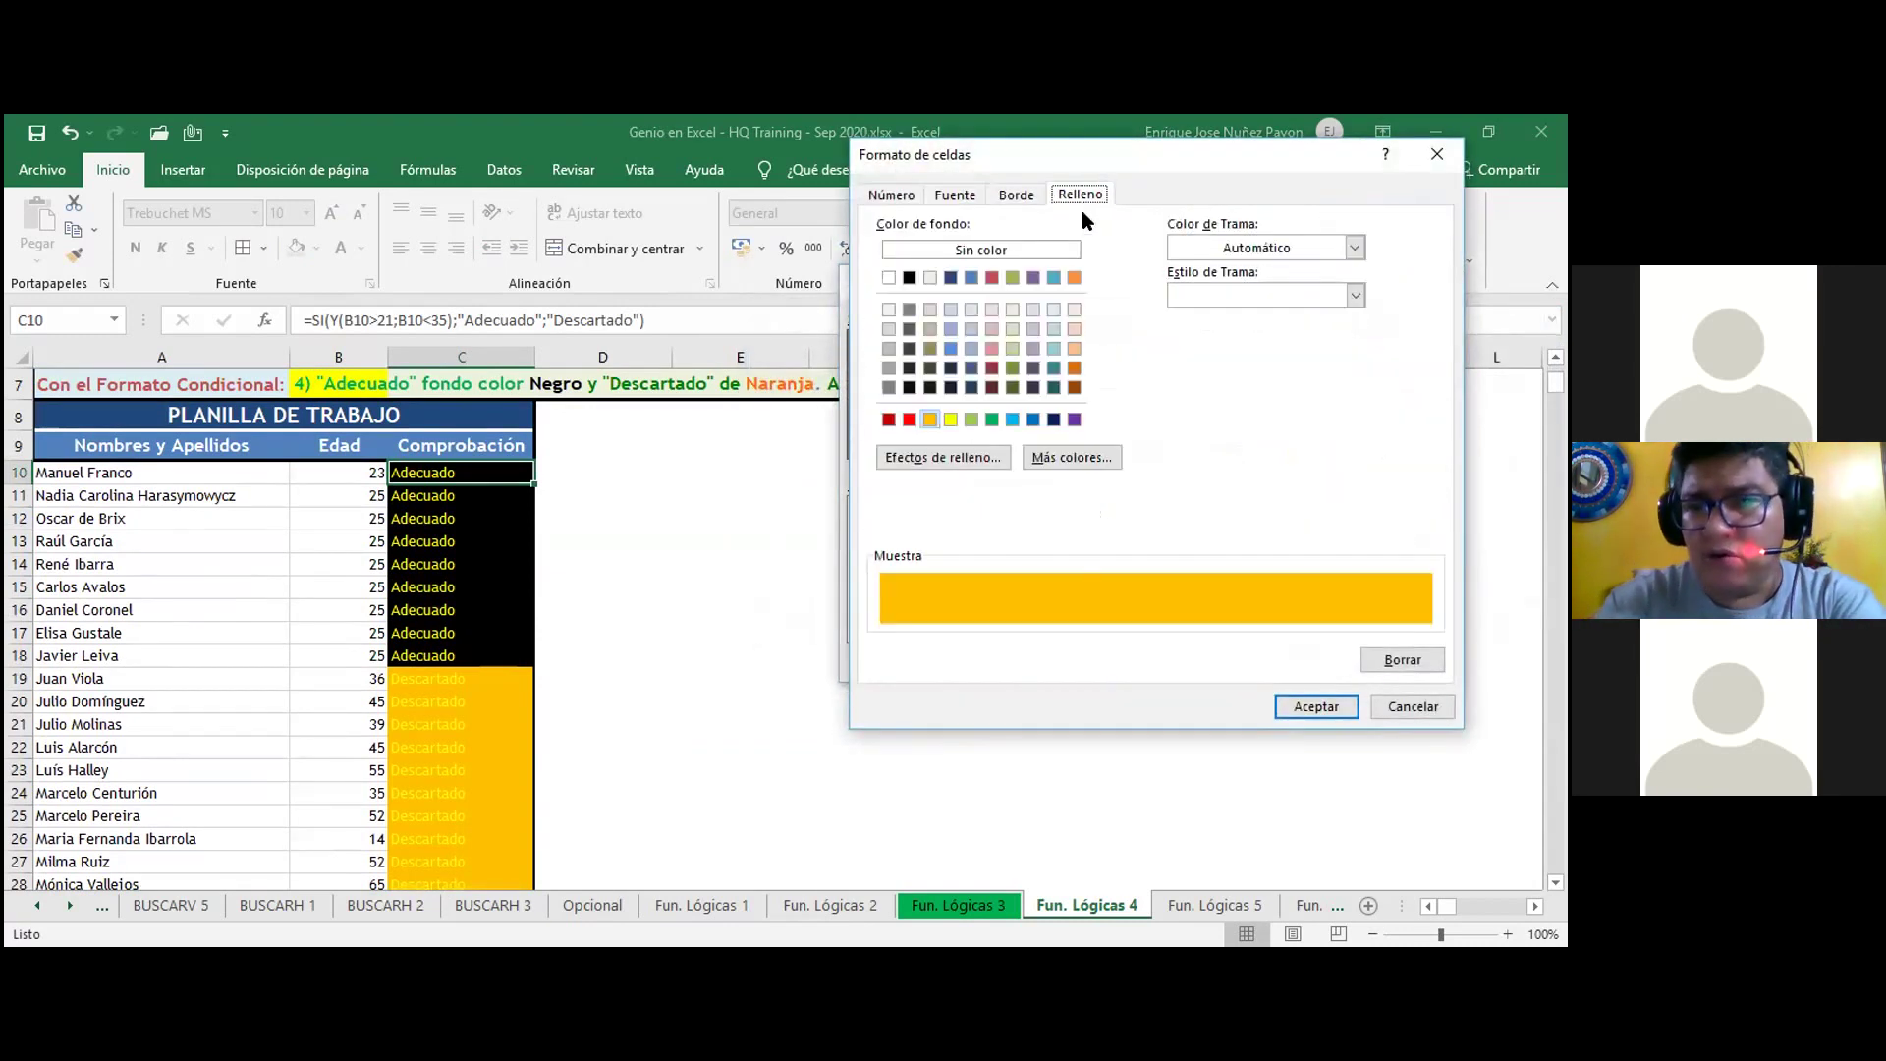
{"action": "left_click", "coordinate": [1089, 460]}
{"action": "left_click_drag", "start_coordinate": [1220, 405], "coordinate": [1221, 423]}
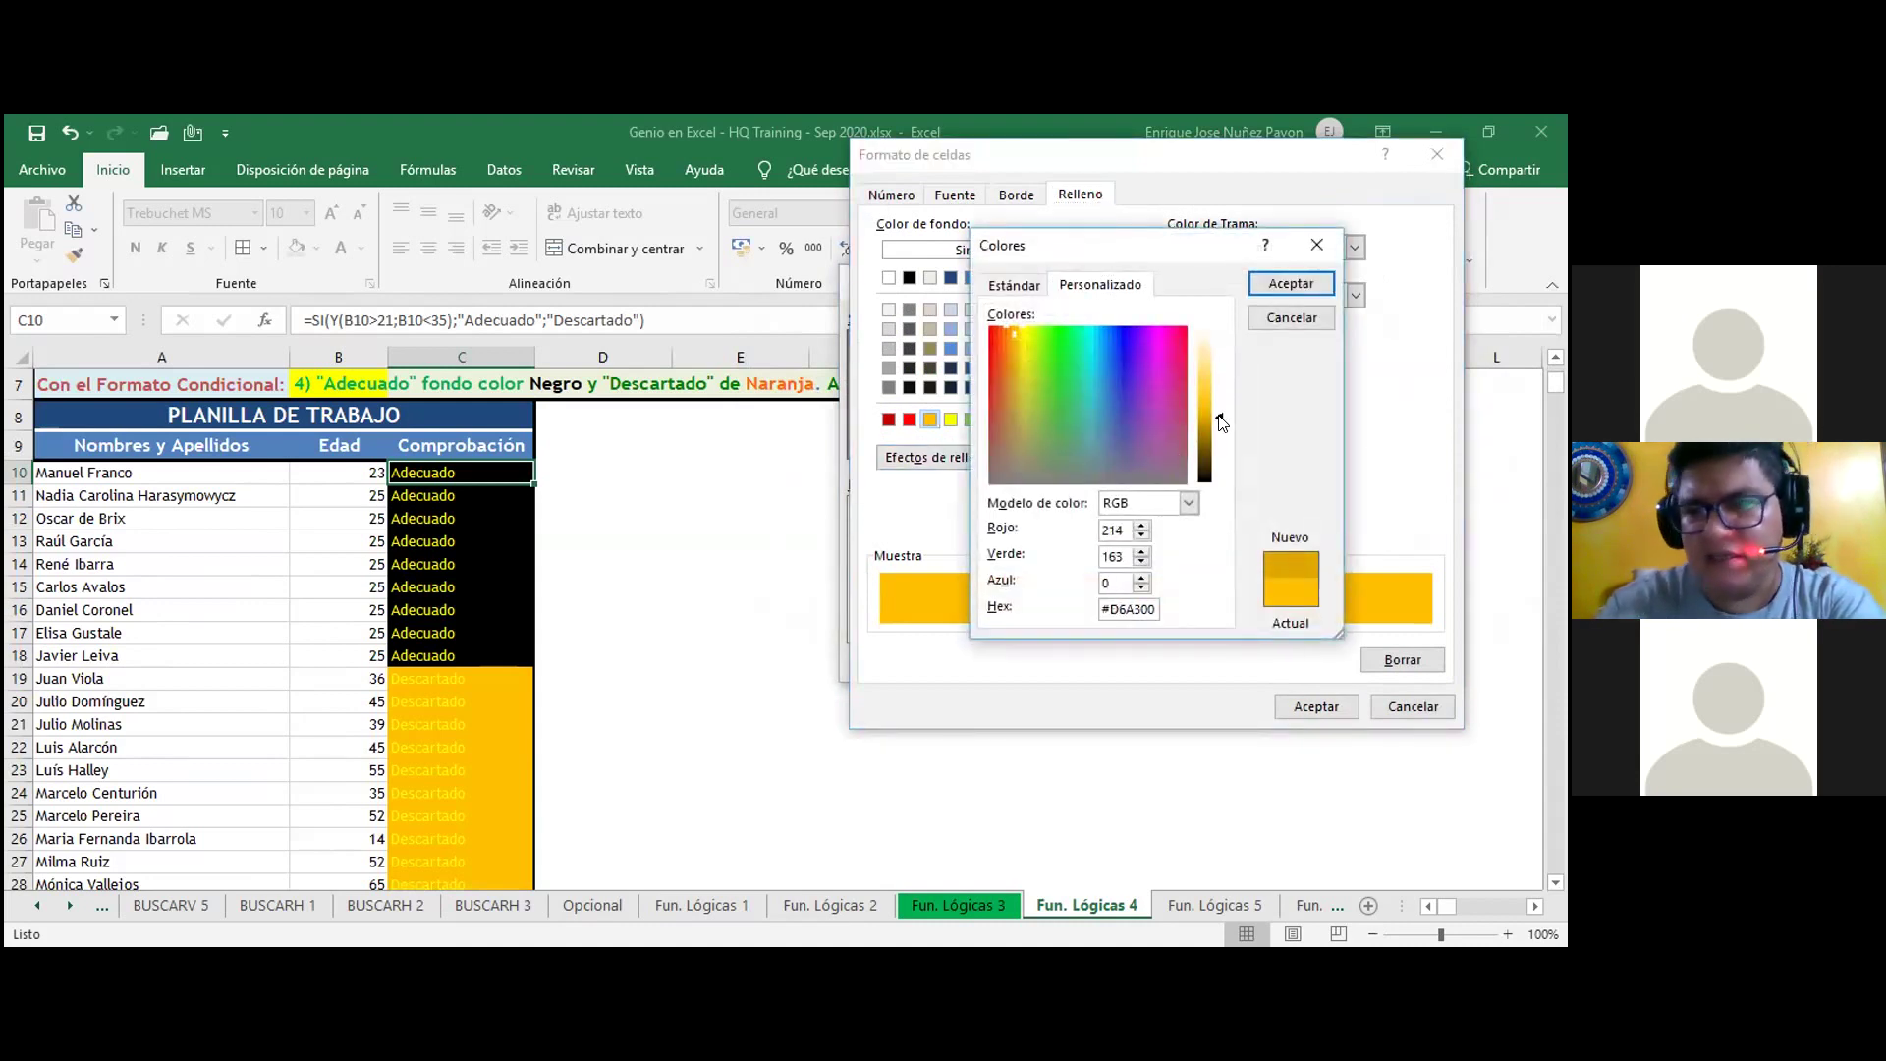
{"action": "left_click", "coordinate": [1312, 710]}
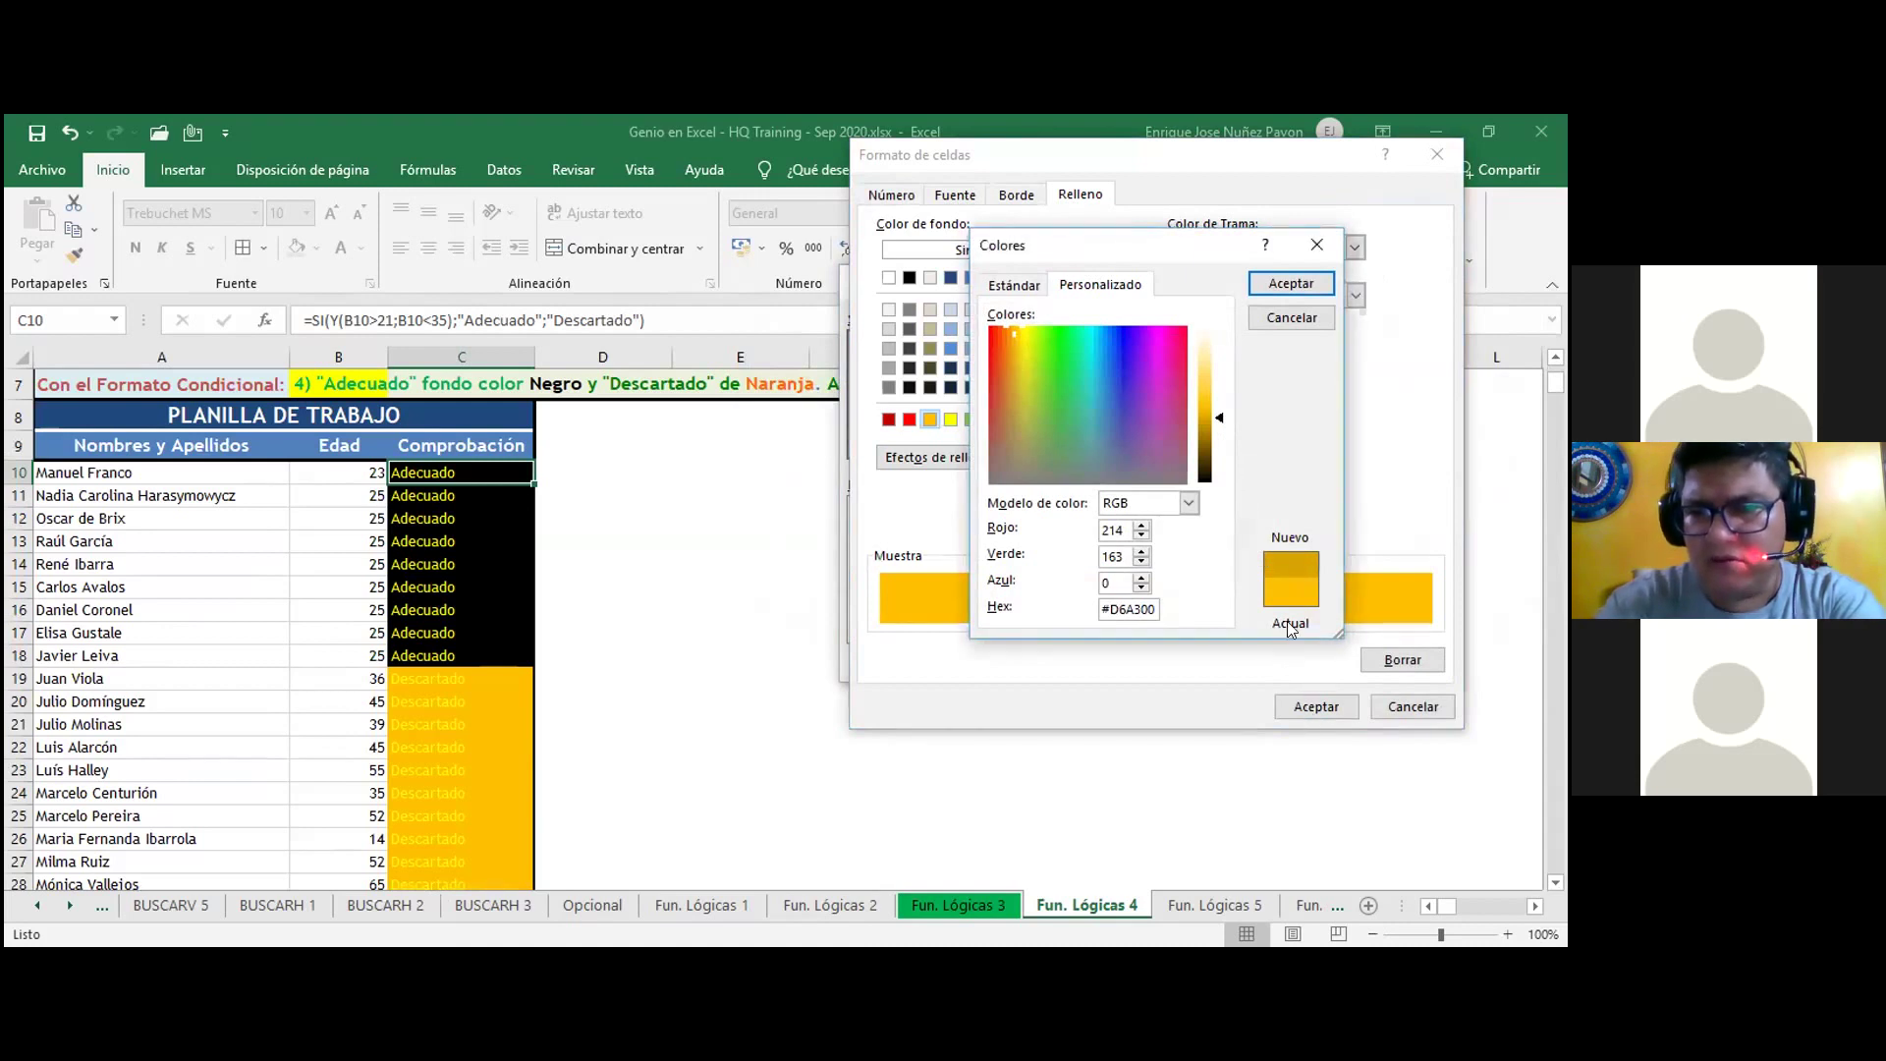
{"action": "left_click", "coordinate": [1289, 285]}
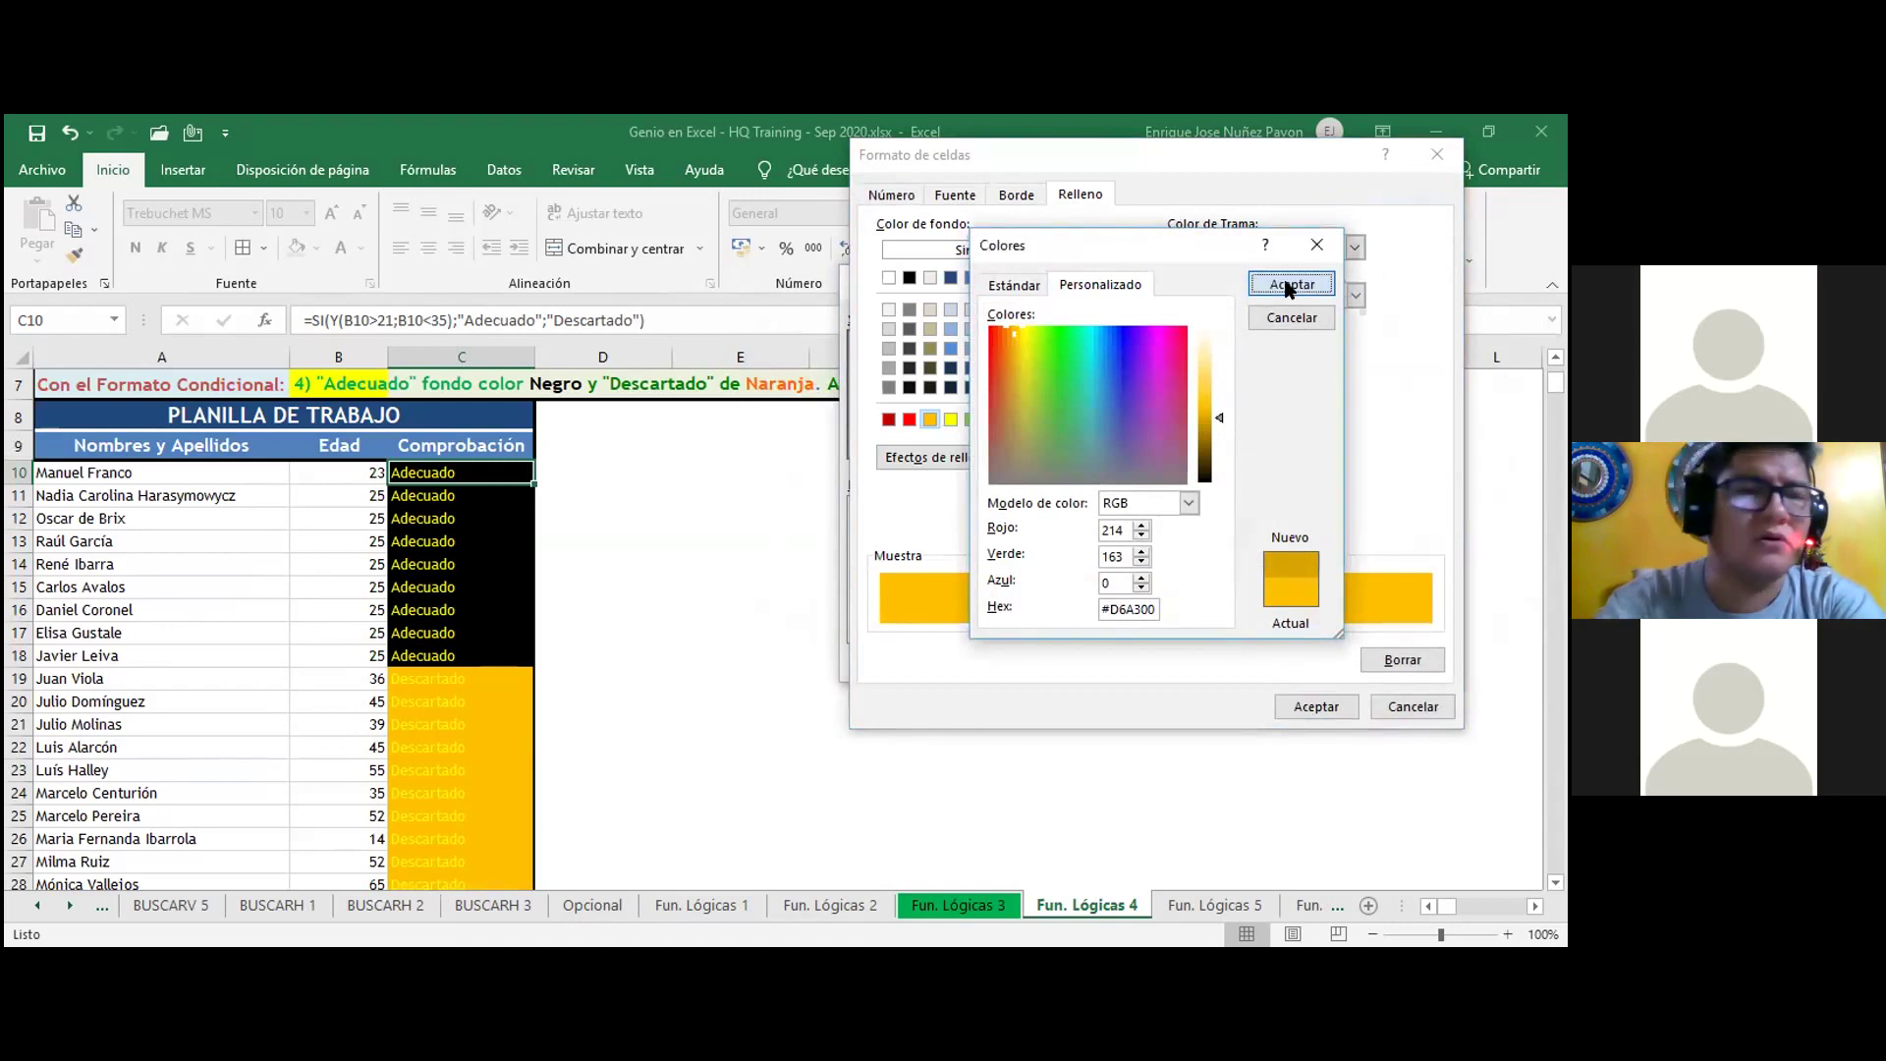
{"action": "left_click", "coordinate": [1297, 708]}
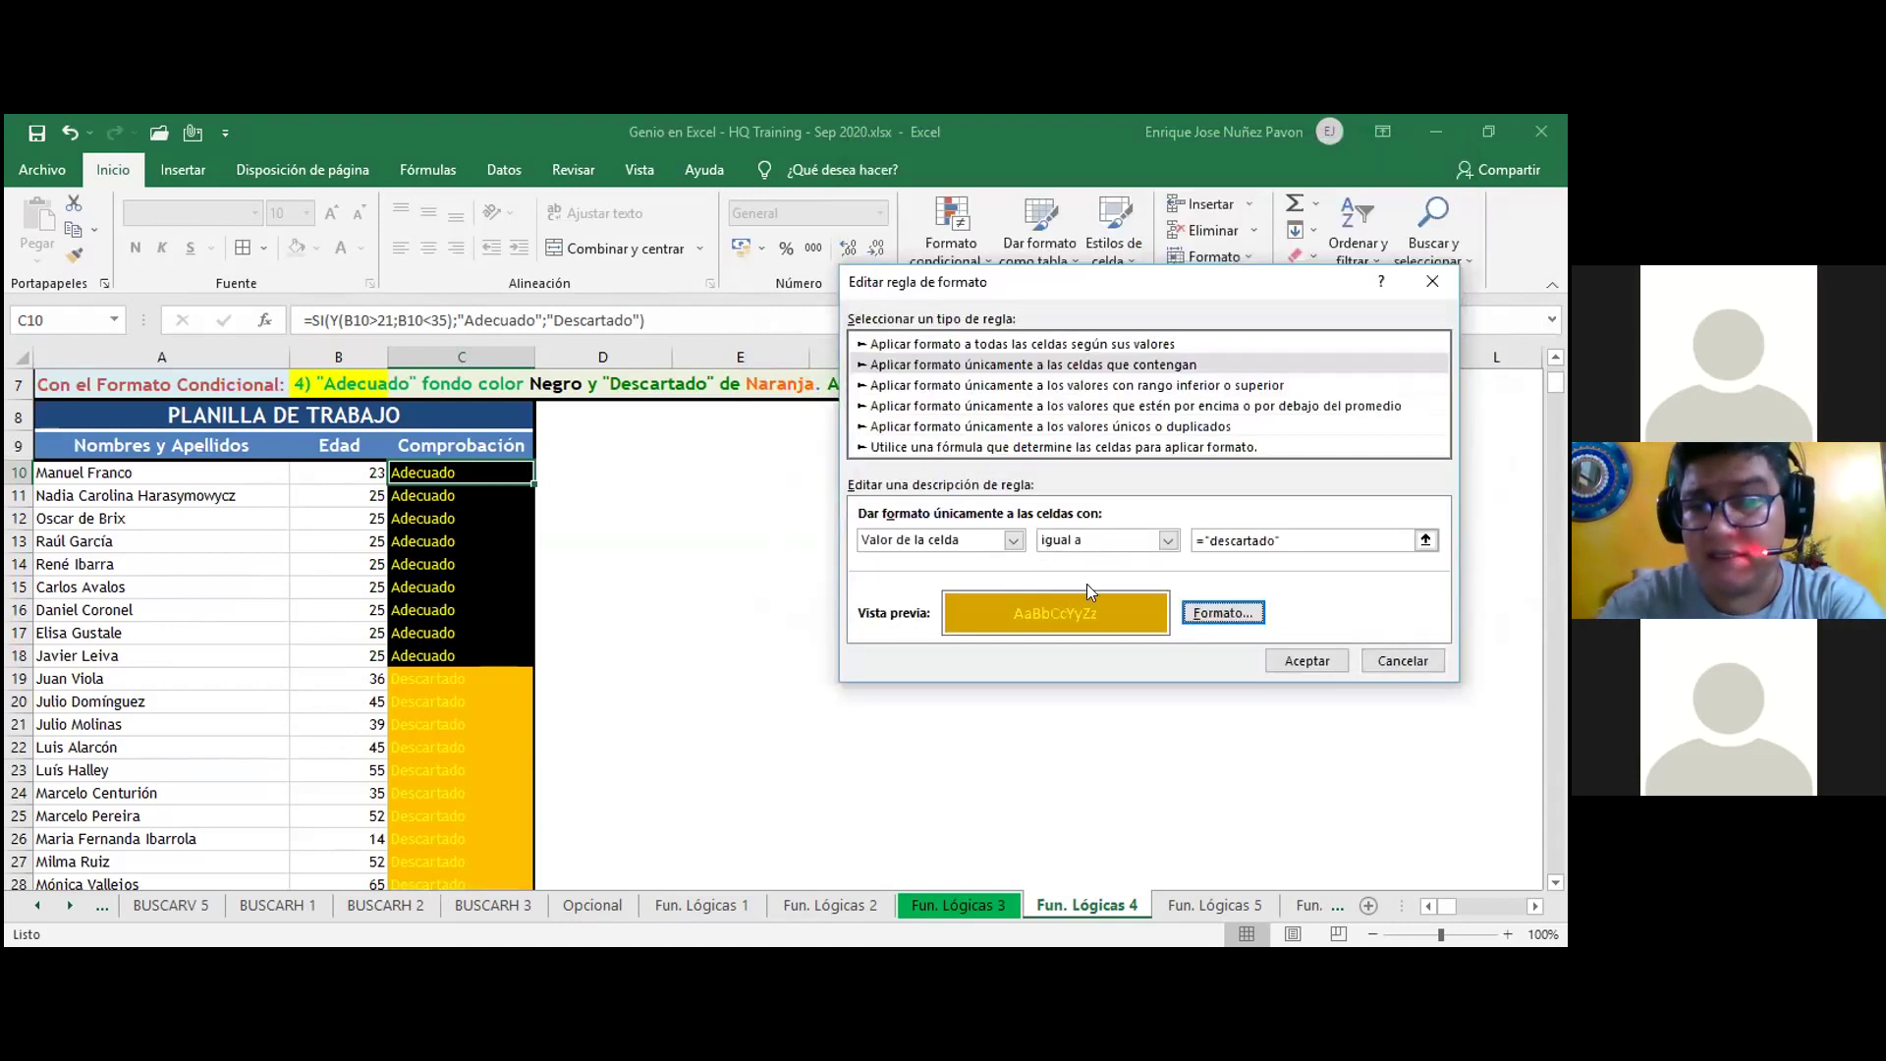
- Try a darker yellow font colour for the descartado rule
{"action": "left_click", "coordinate": [1202, 619]}
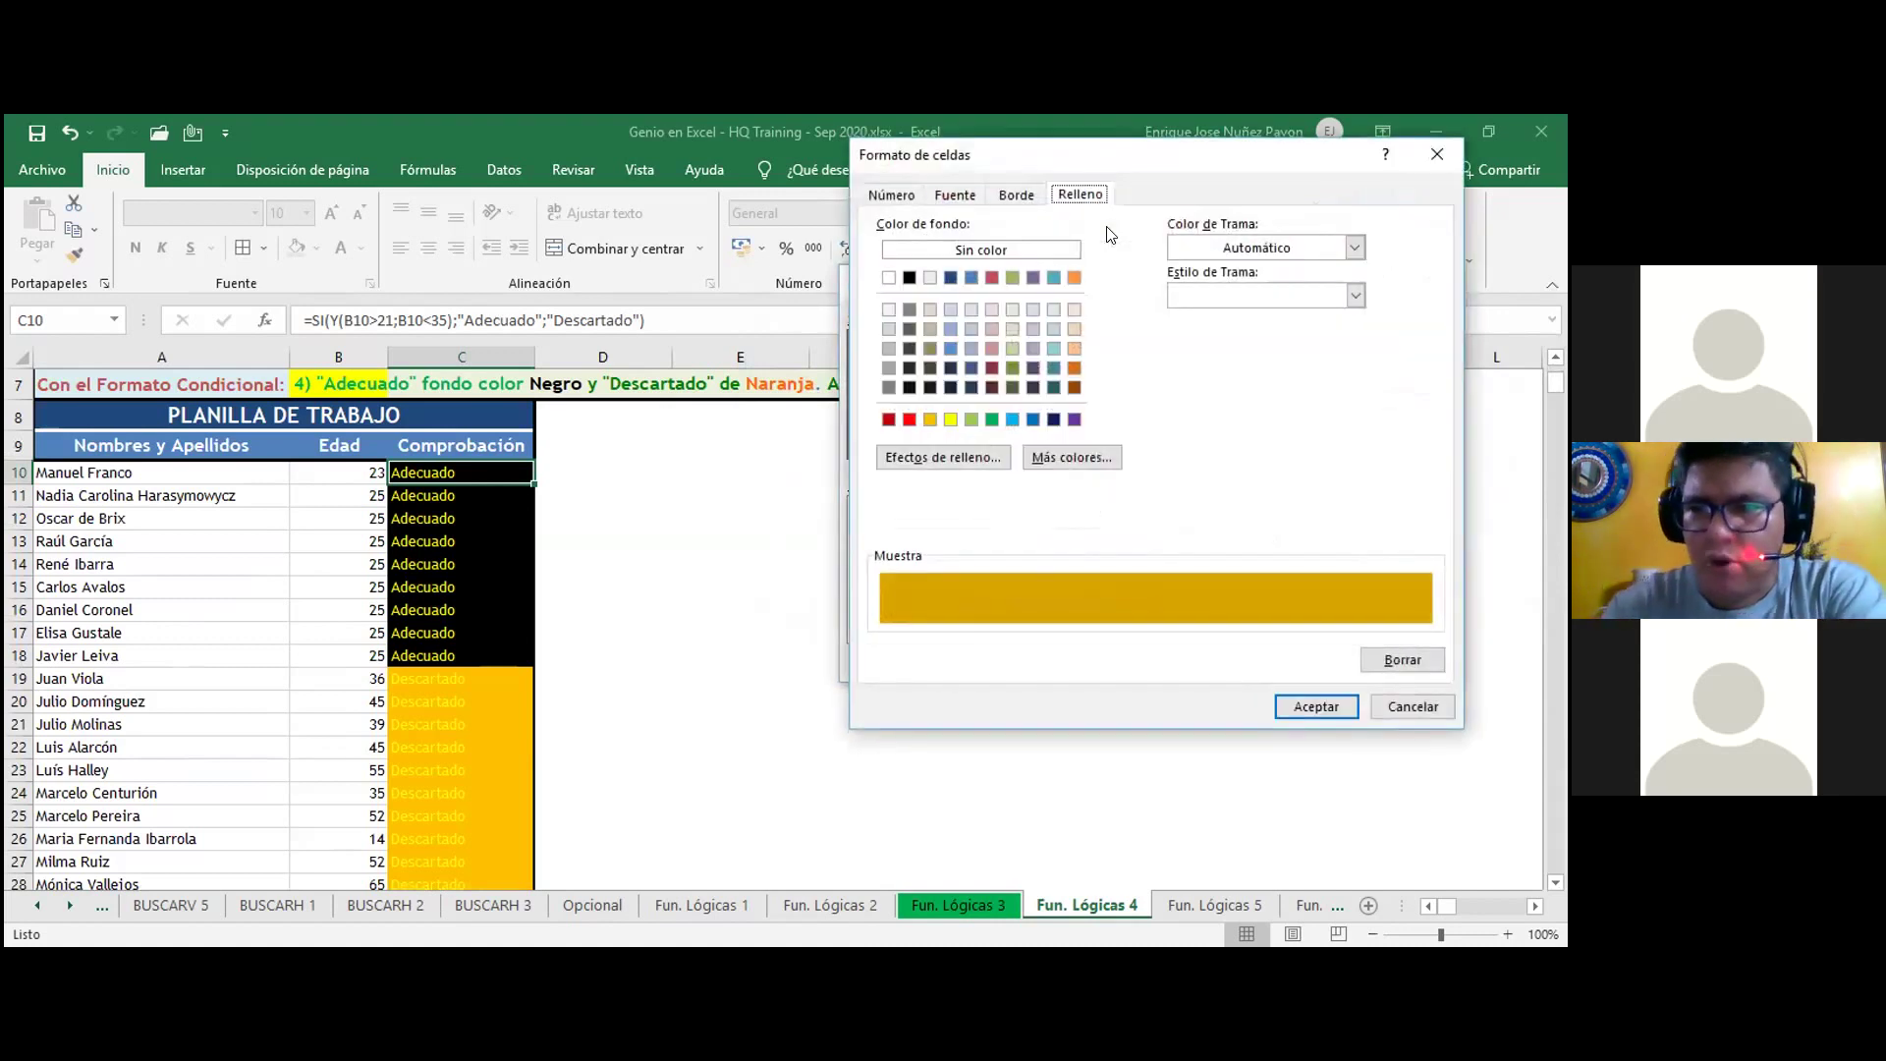
{"action": "key", "text": "ctrl+shift+Tab"}
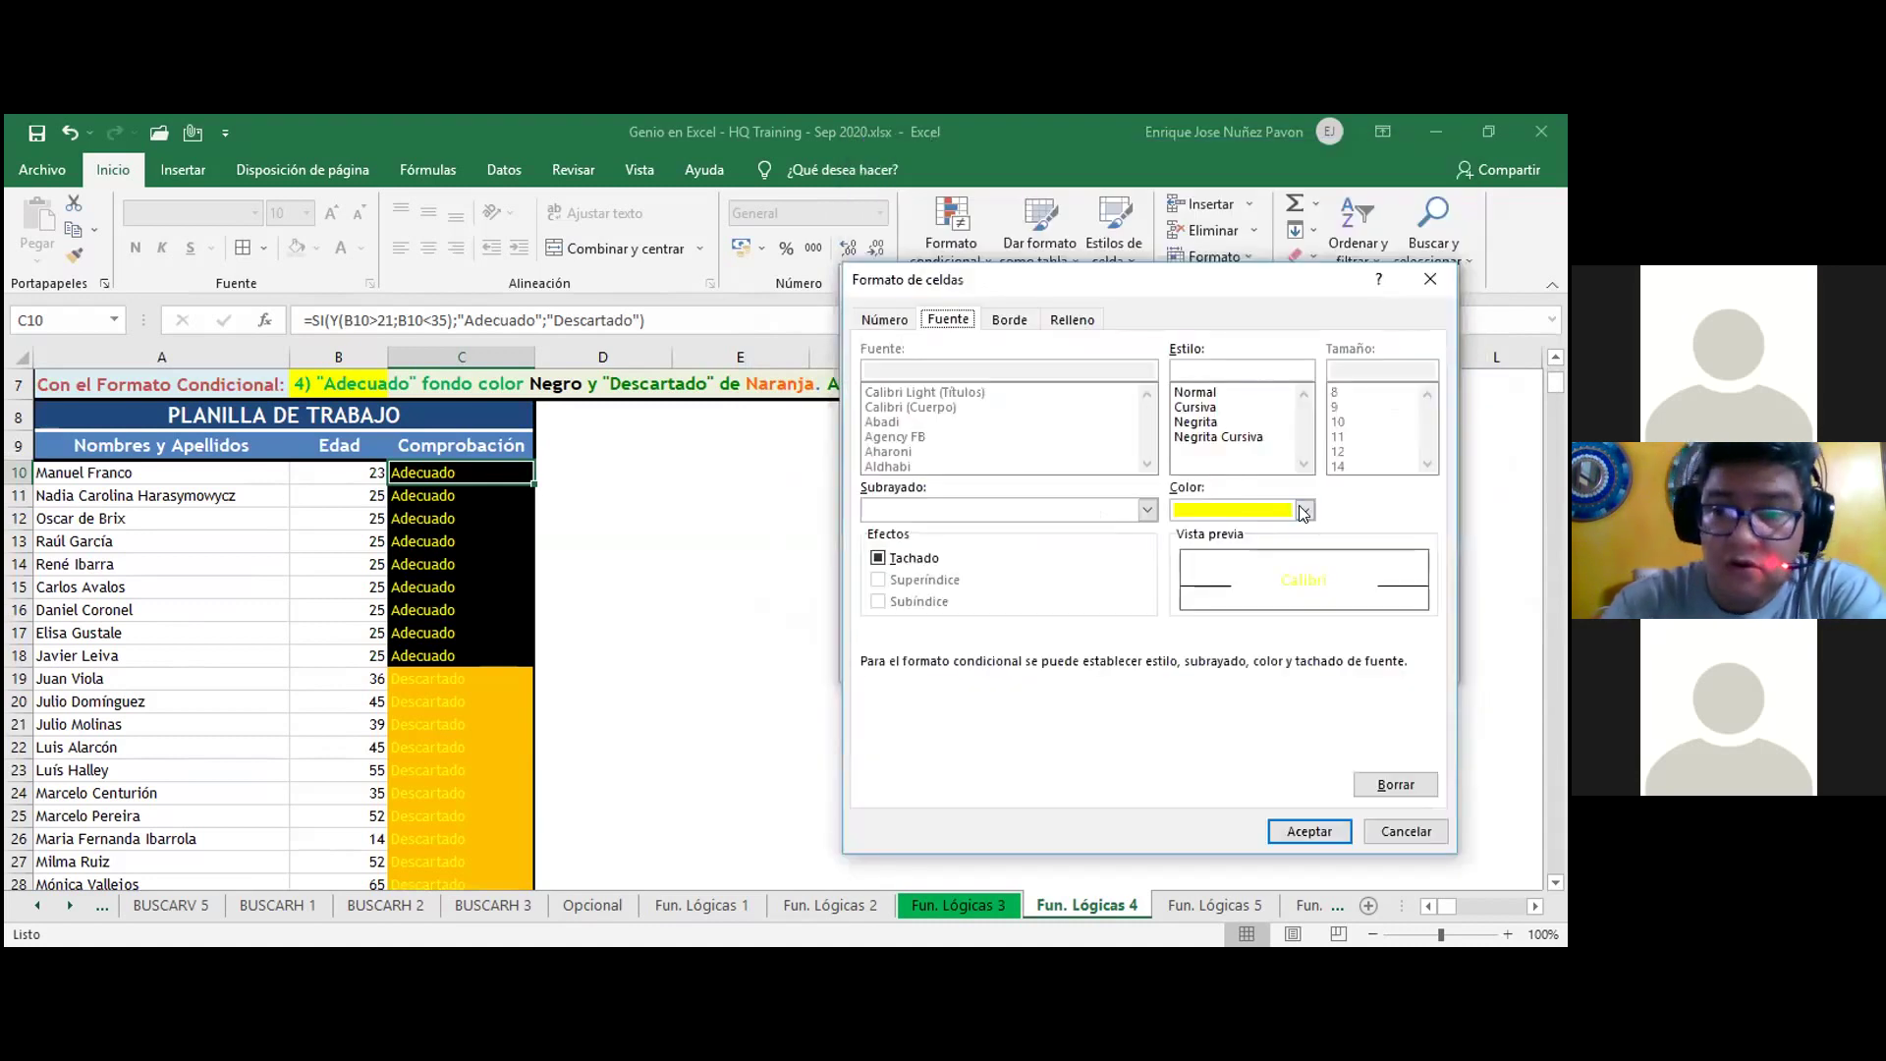
{"action": "left_click", "coordinate": [1303, 510]}
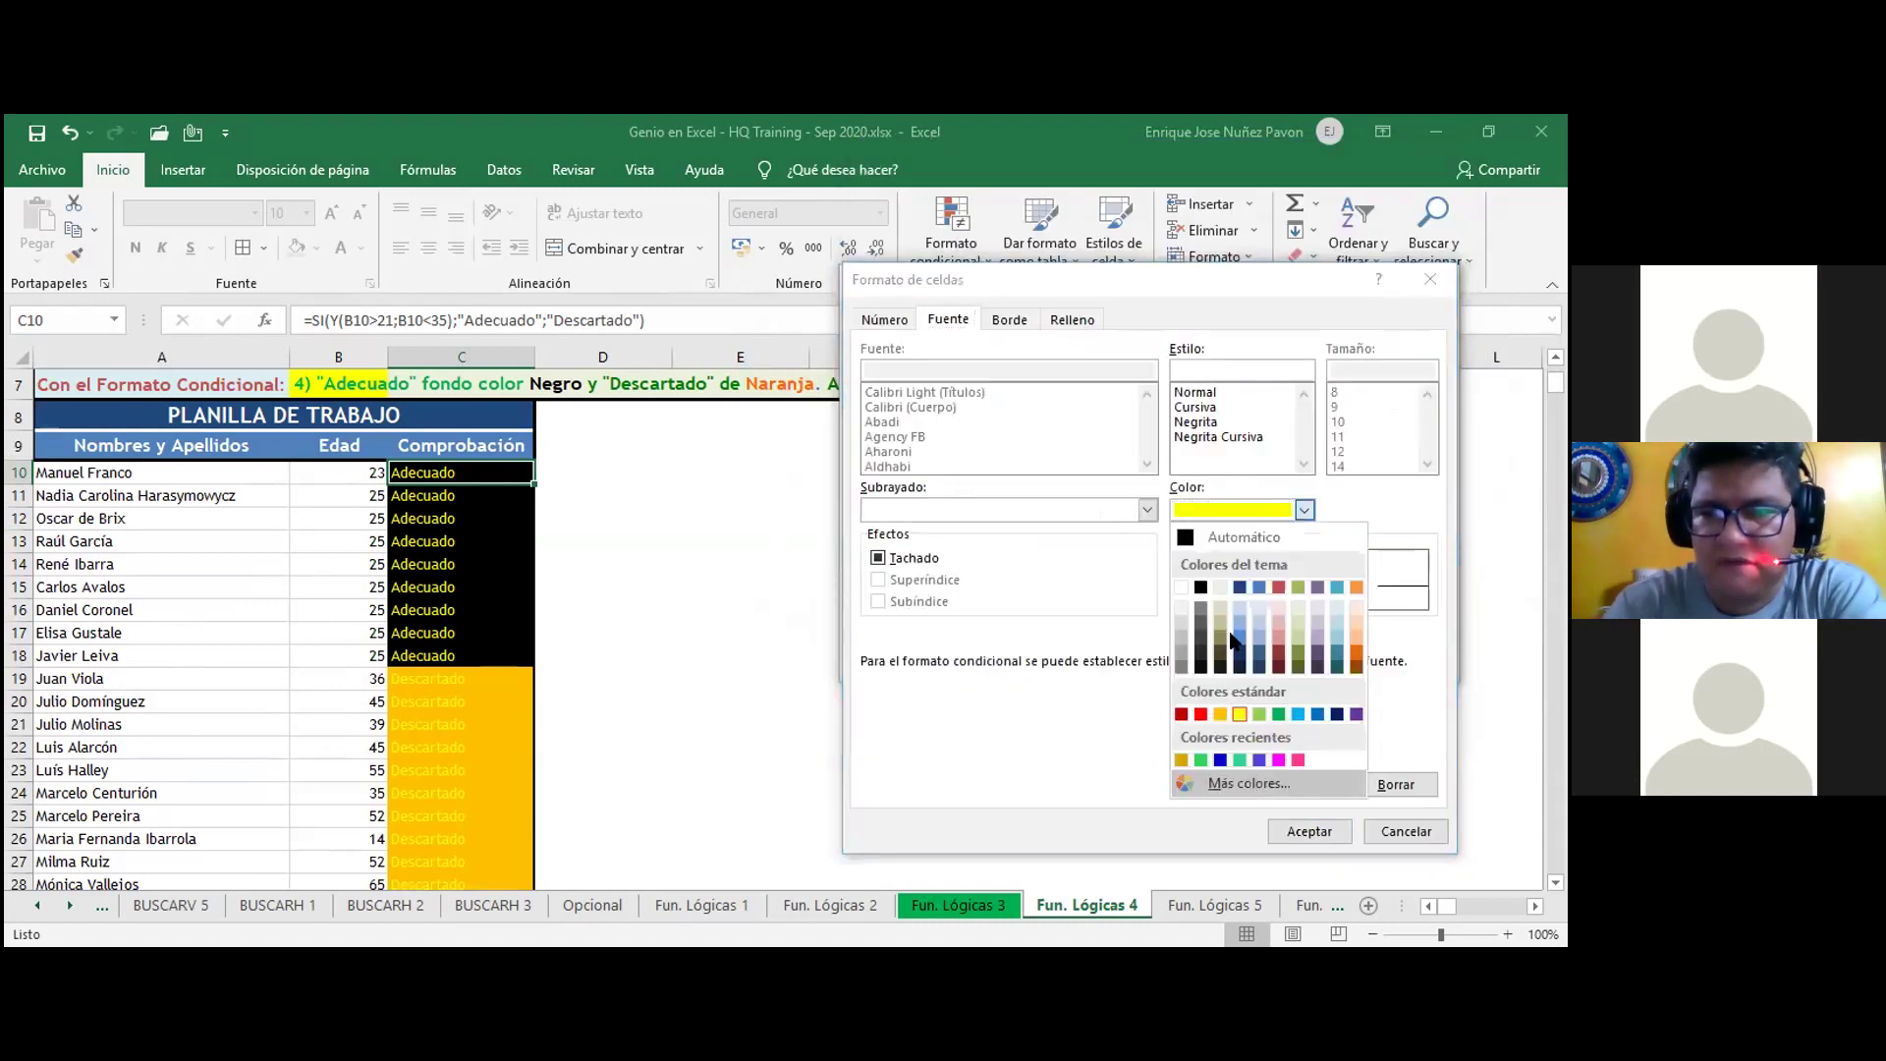
{"action": "left_click", "coordinate": [1248, 783]}
{"action": "left_click", "coordinate": [1045, 474]}
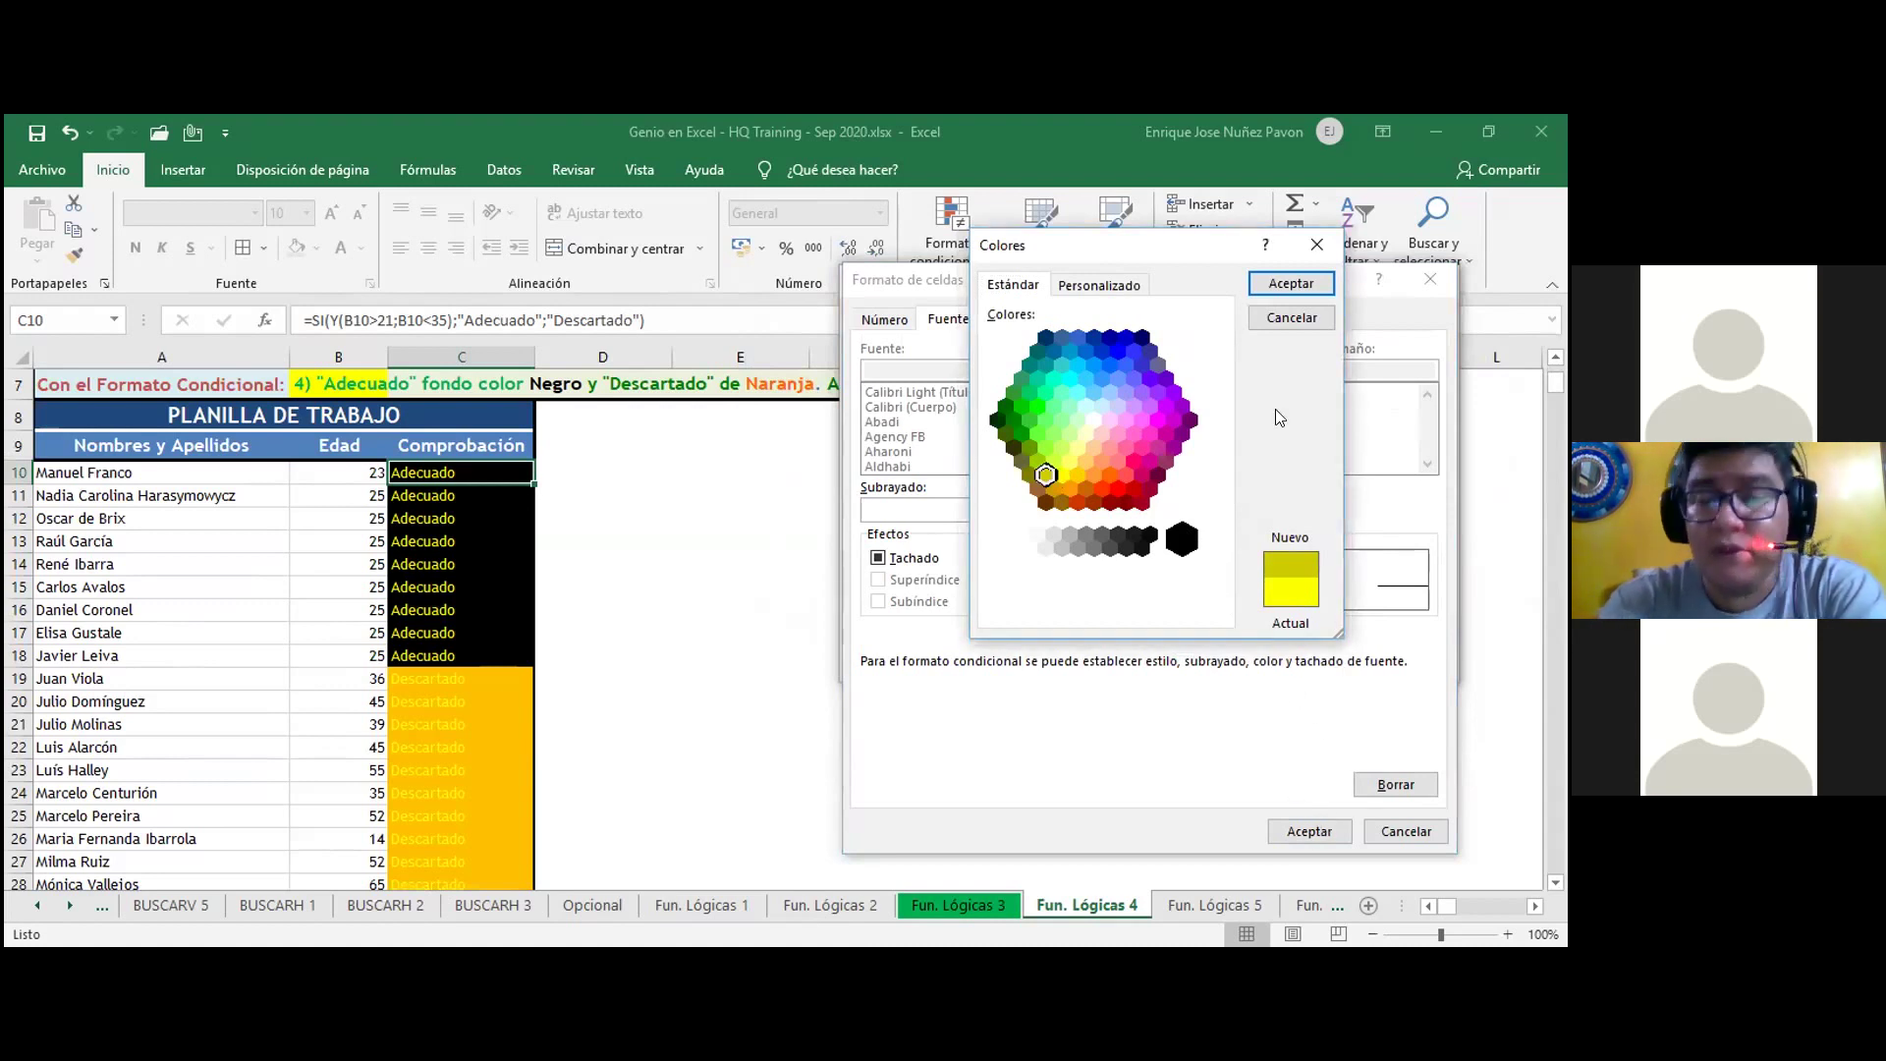
{"action": "left_click", "coordinate": [1275, 285]}
{"action": "left_click", "coordinate": [1309, 831]}
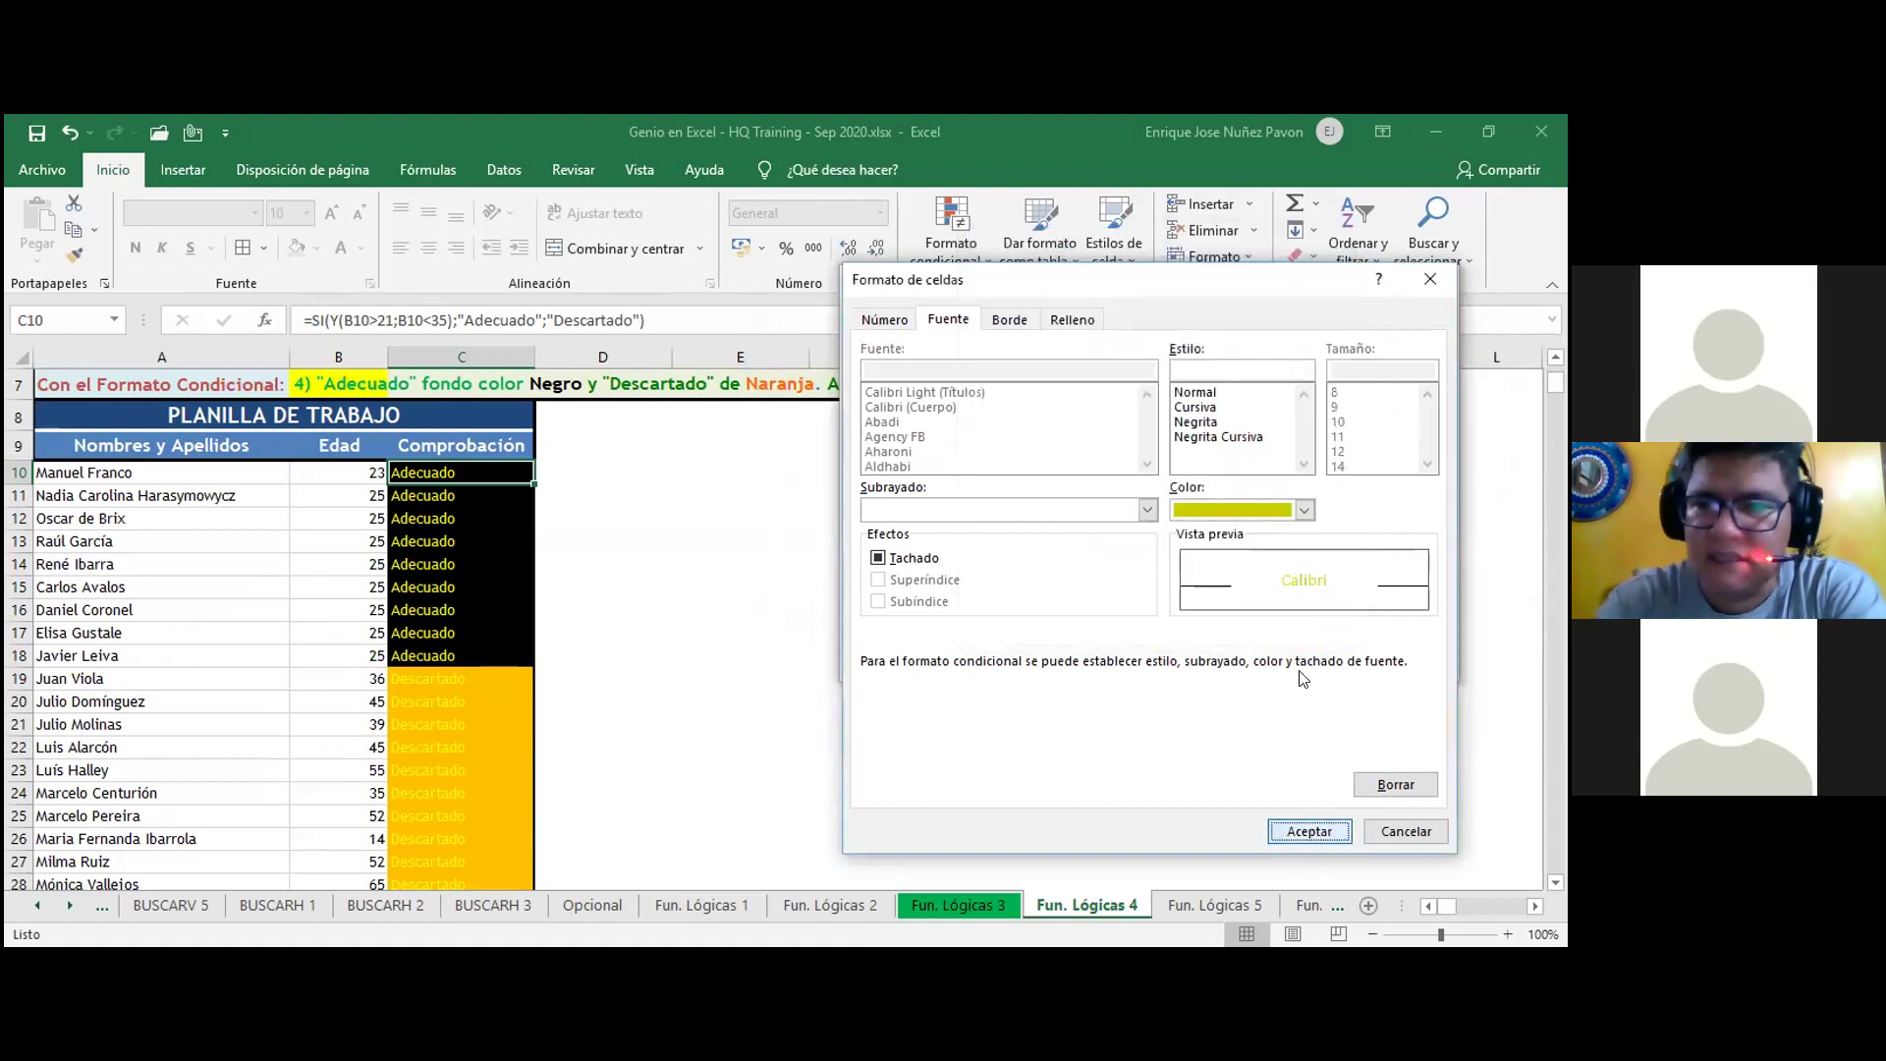
- Set the descartado rule's font to light yellow and apply the updated rule to the Comprobación results
{"action": "left_click", "coordinate": [1216, 619]}
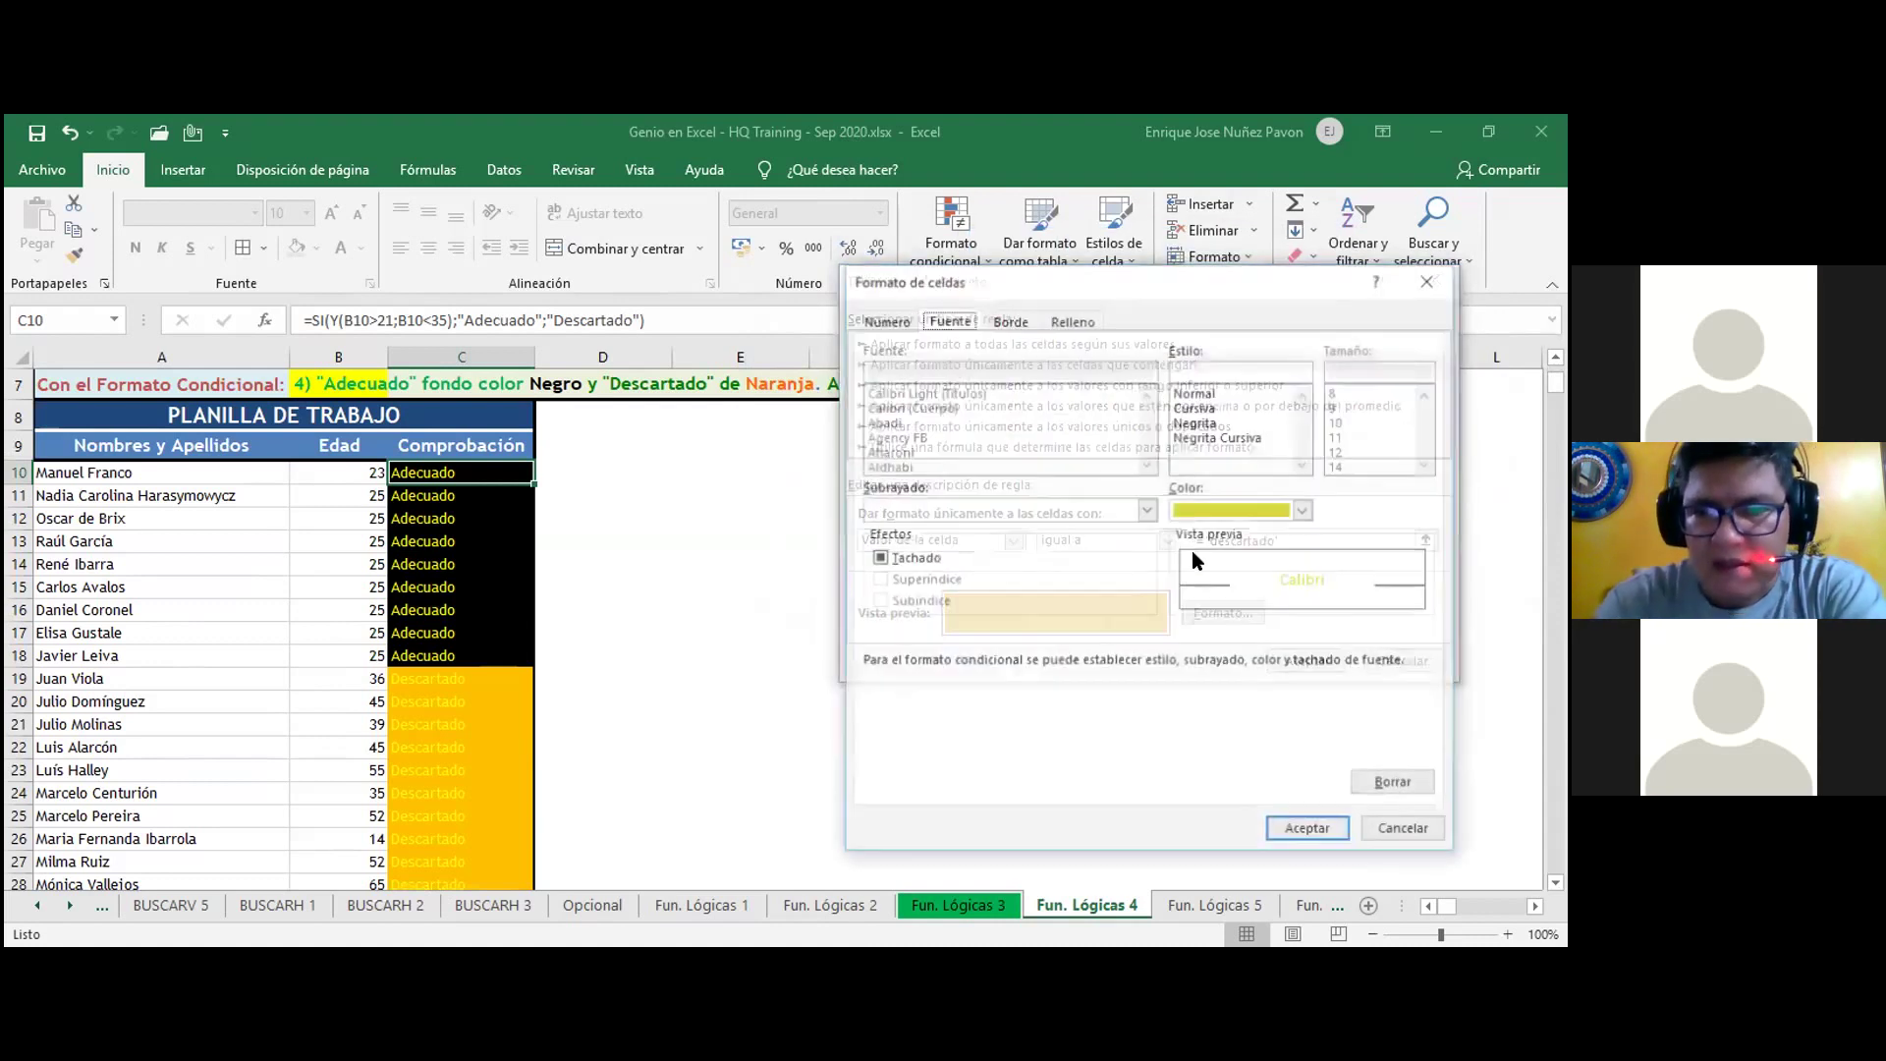
{"action": "left_click", "coordinate": [1305, 510]}
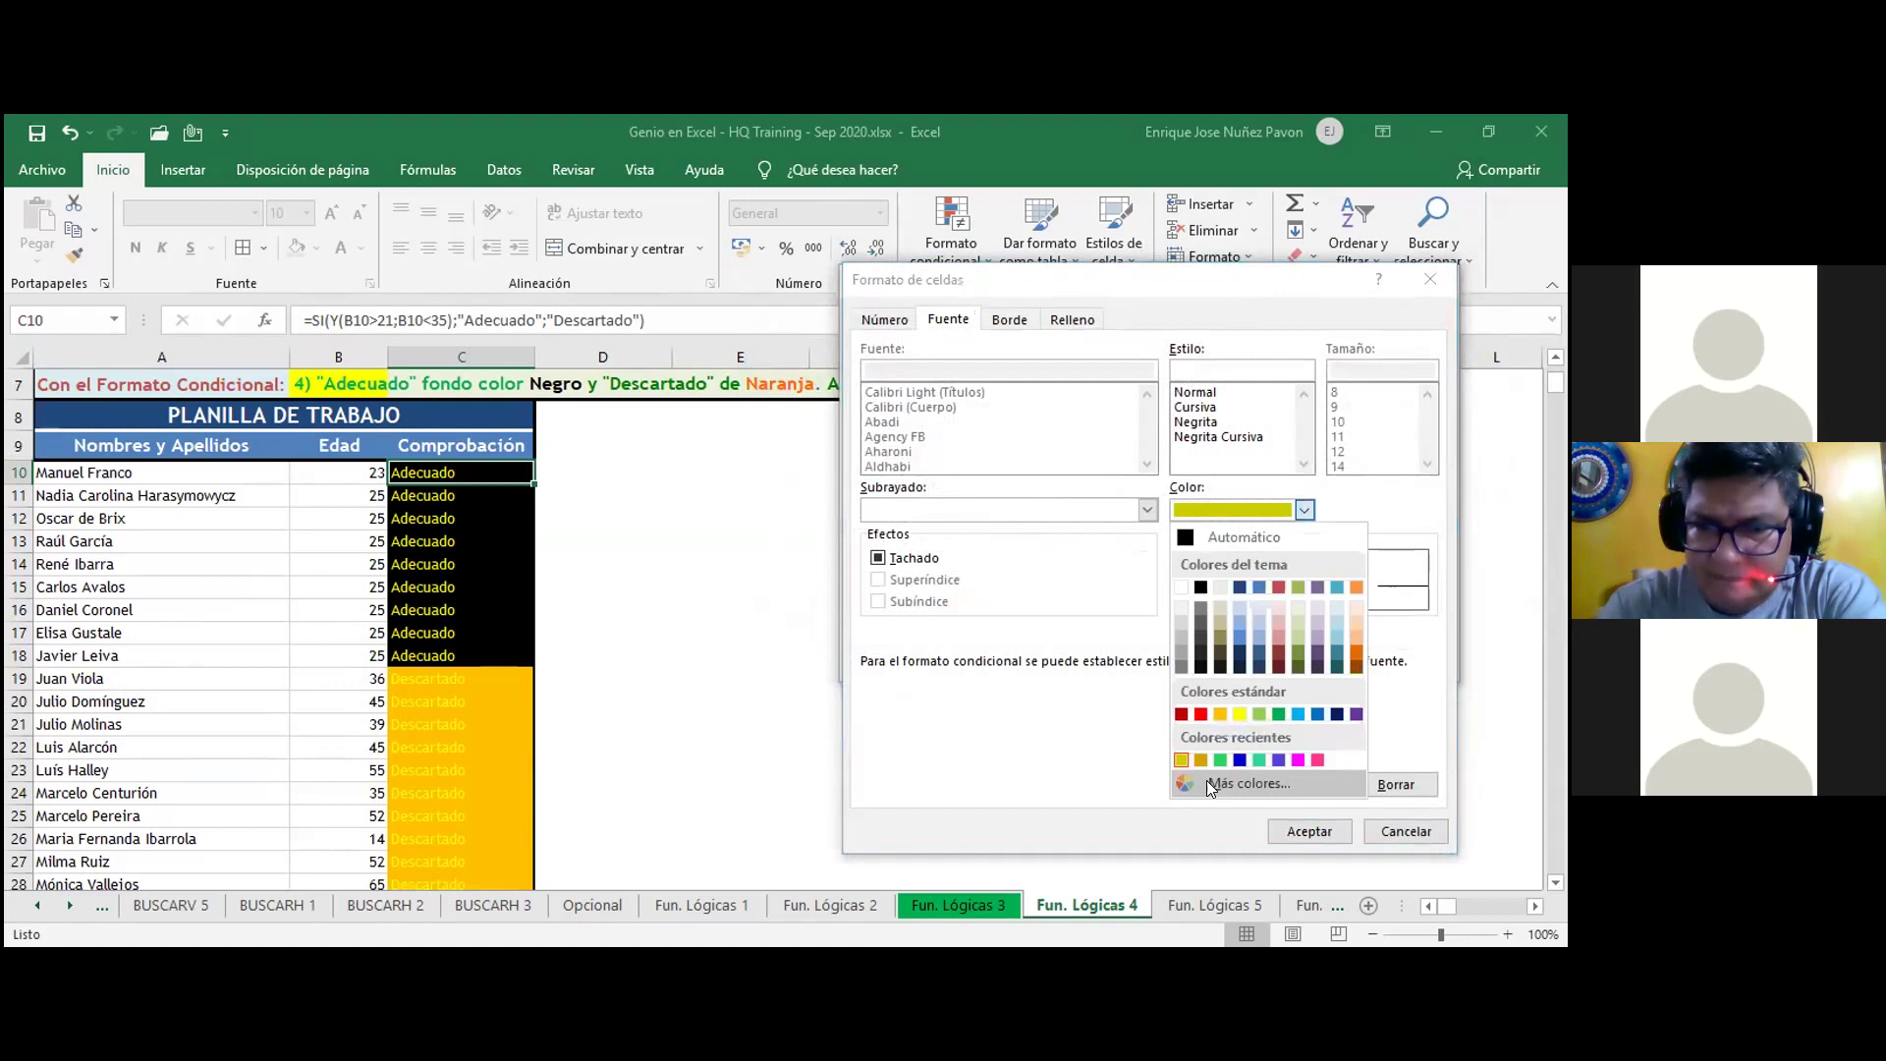
{"action": "key", "text": "Return"}
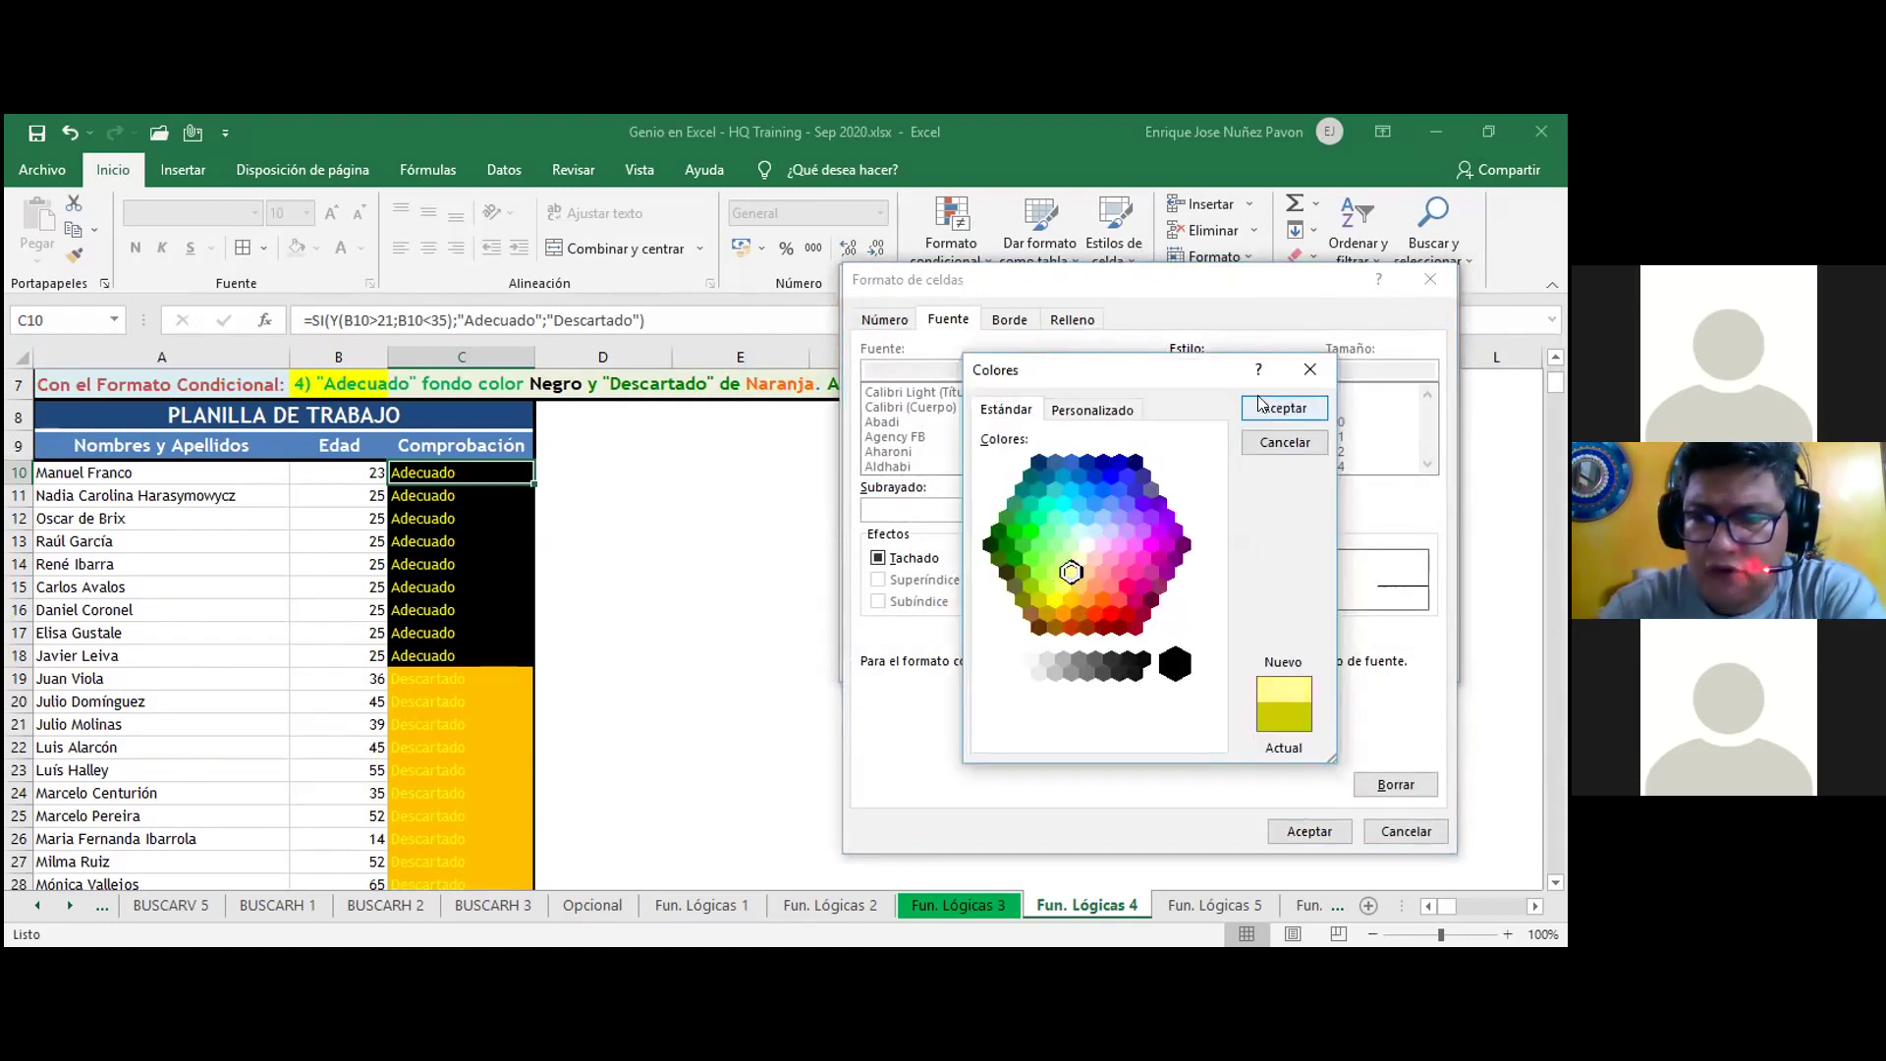
{"action": "key", "text": "Return"}
{"action": "left_click", "coordinate": [1312, 834]}
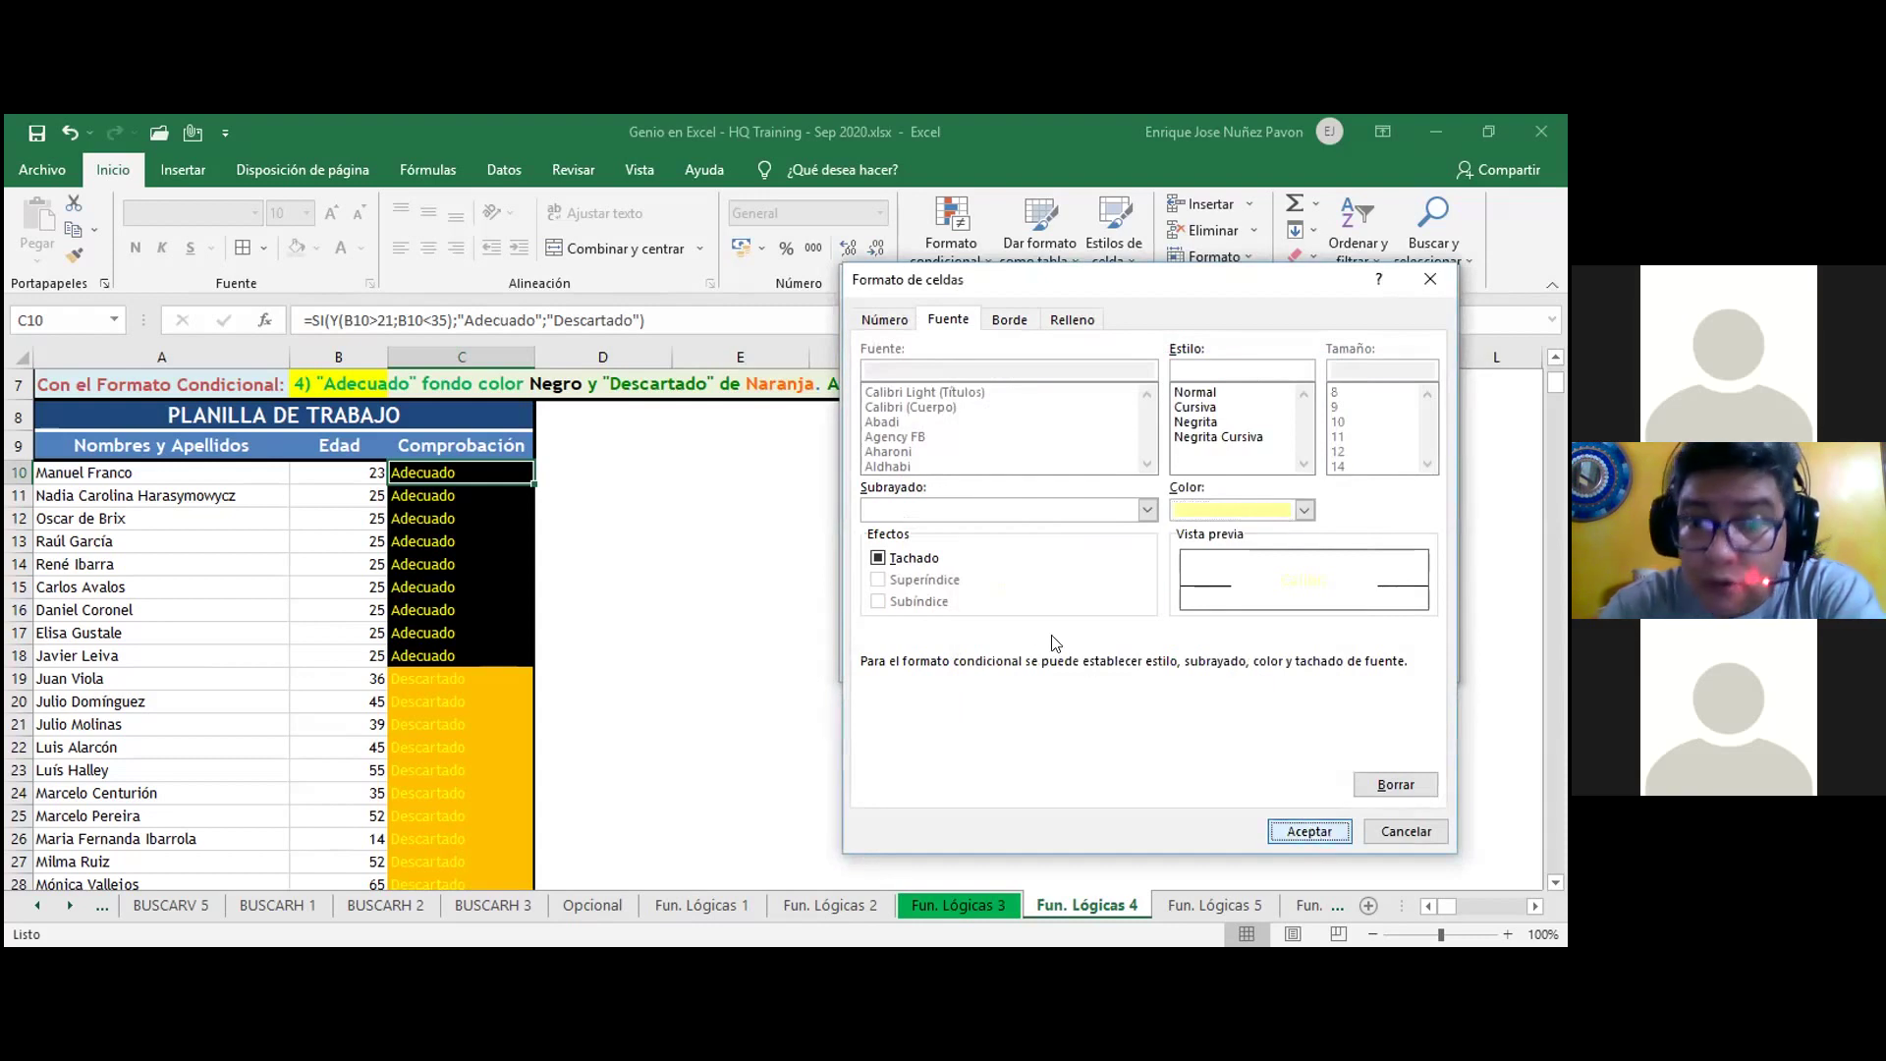
{"action": "left_click", "coordinate": [1294, 661]}
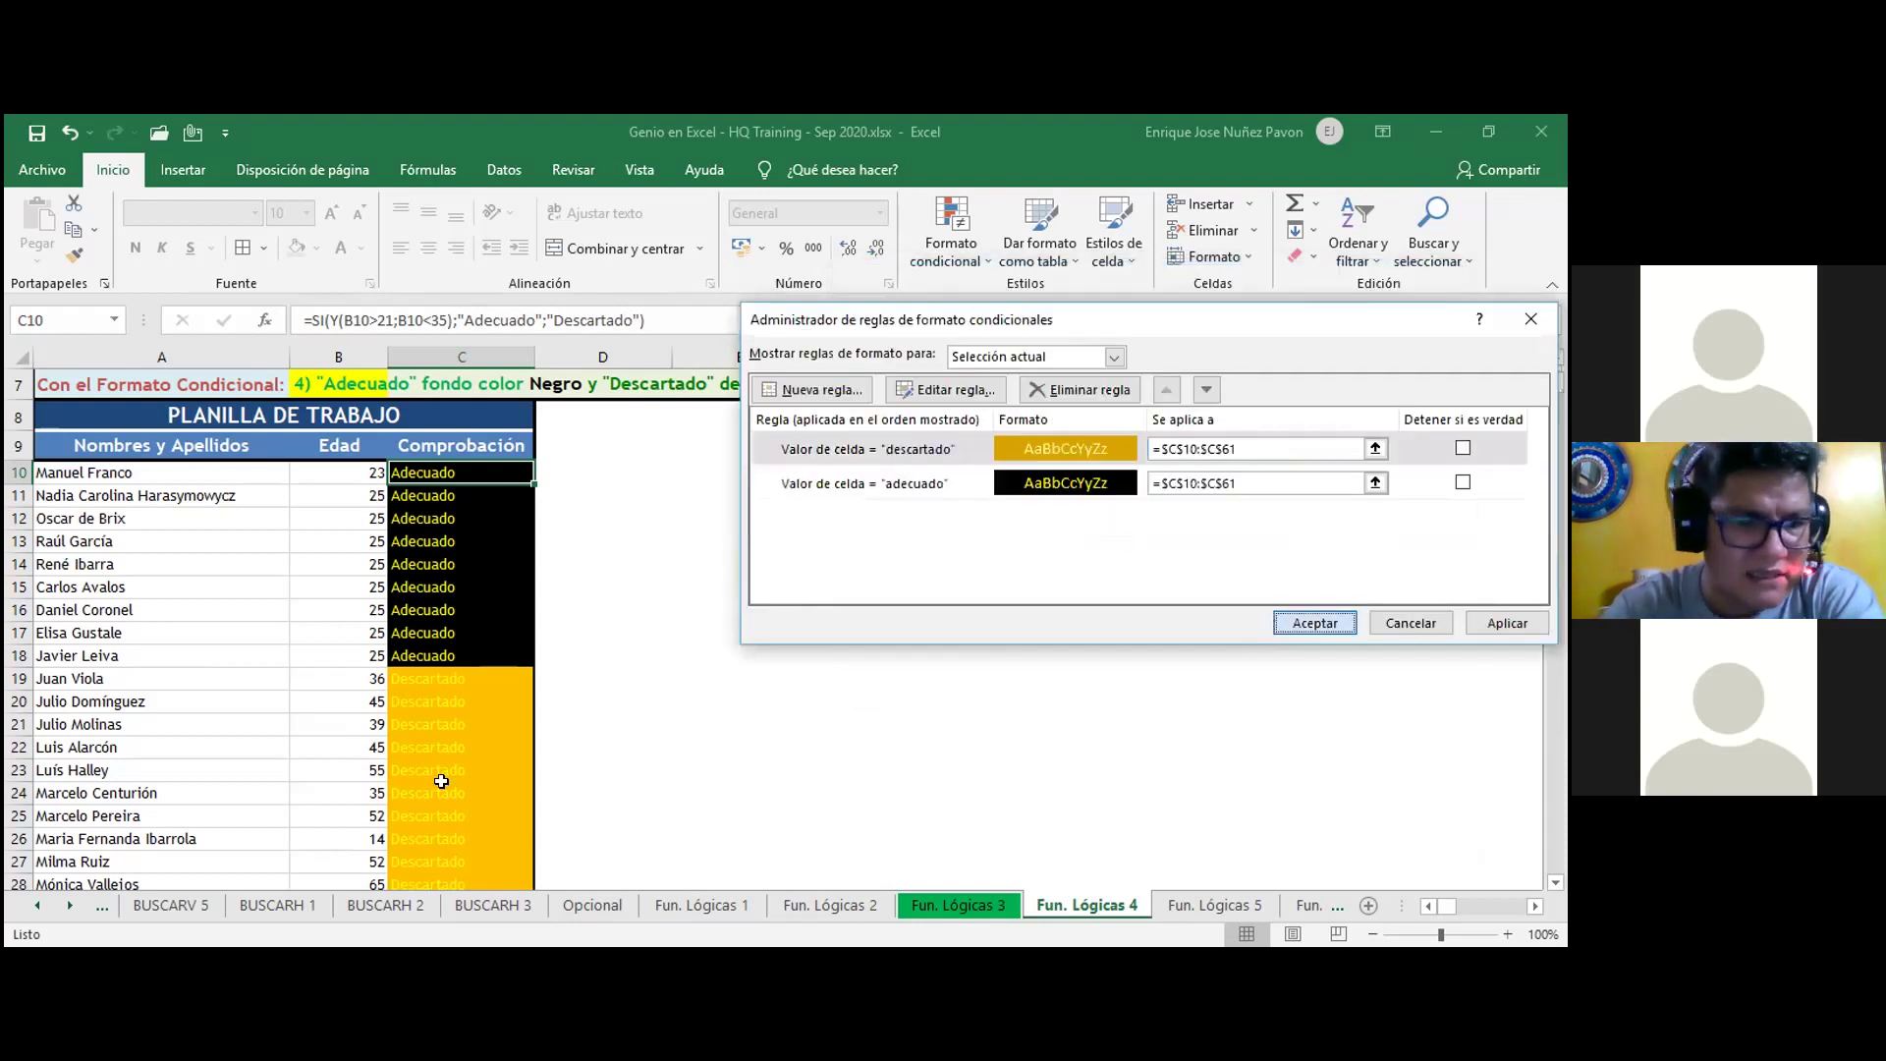
{"action": "key", "text": "Return"}
{"action": "left_click", "coordinate": [676, 750]}
{"action": "scroll", "coordinate": [476, 771], "scroll_direction": "down", "scroll_amount": 4}
{"action": "scroll", "coordinate": [475, 783], "scroll_direction": "down", "scroll_amount": 10}
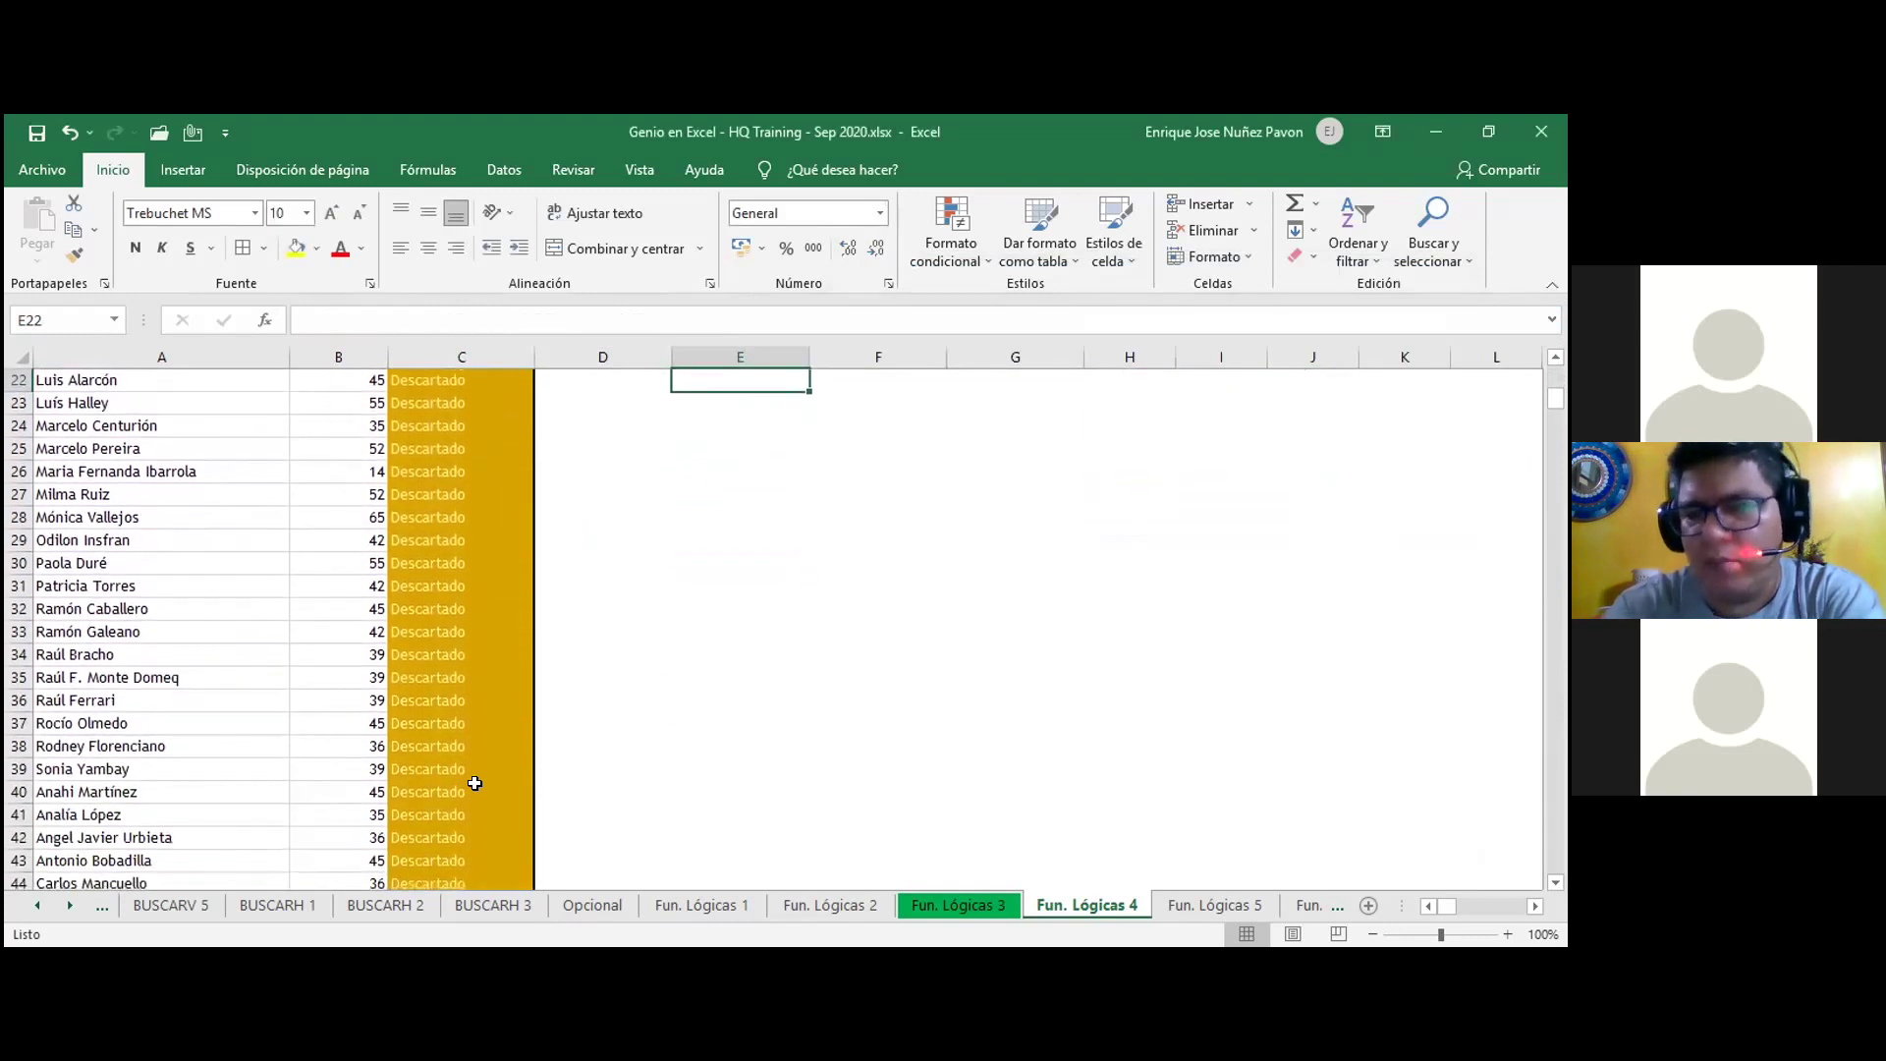
{"action": "scroll", "coordinate": [475, 779], "scroll_direction": "up", "scroll_amount": 14}
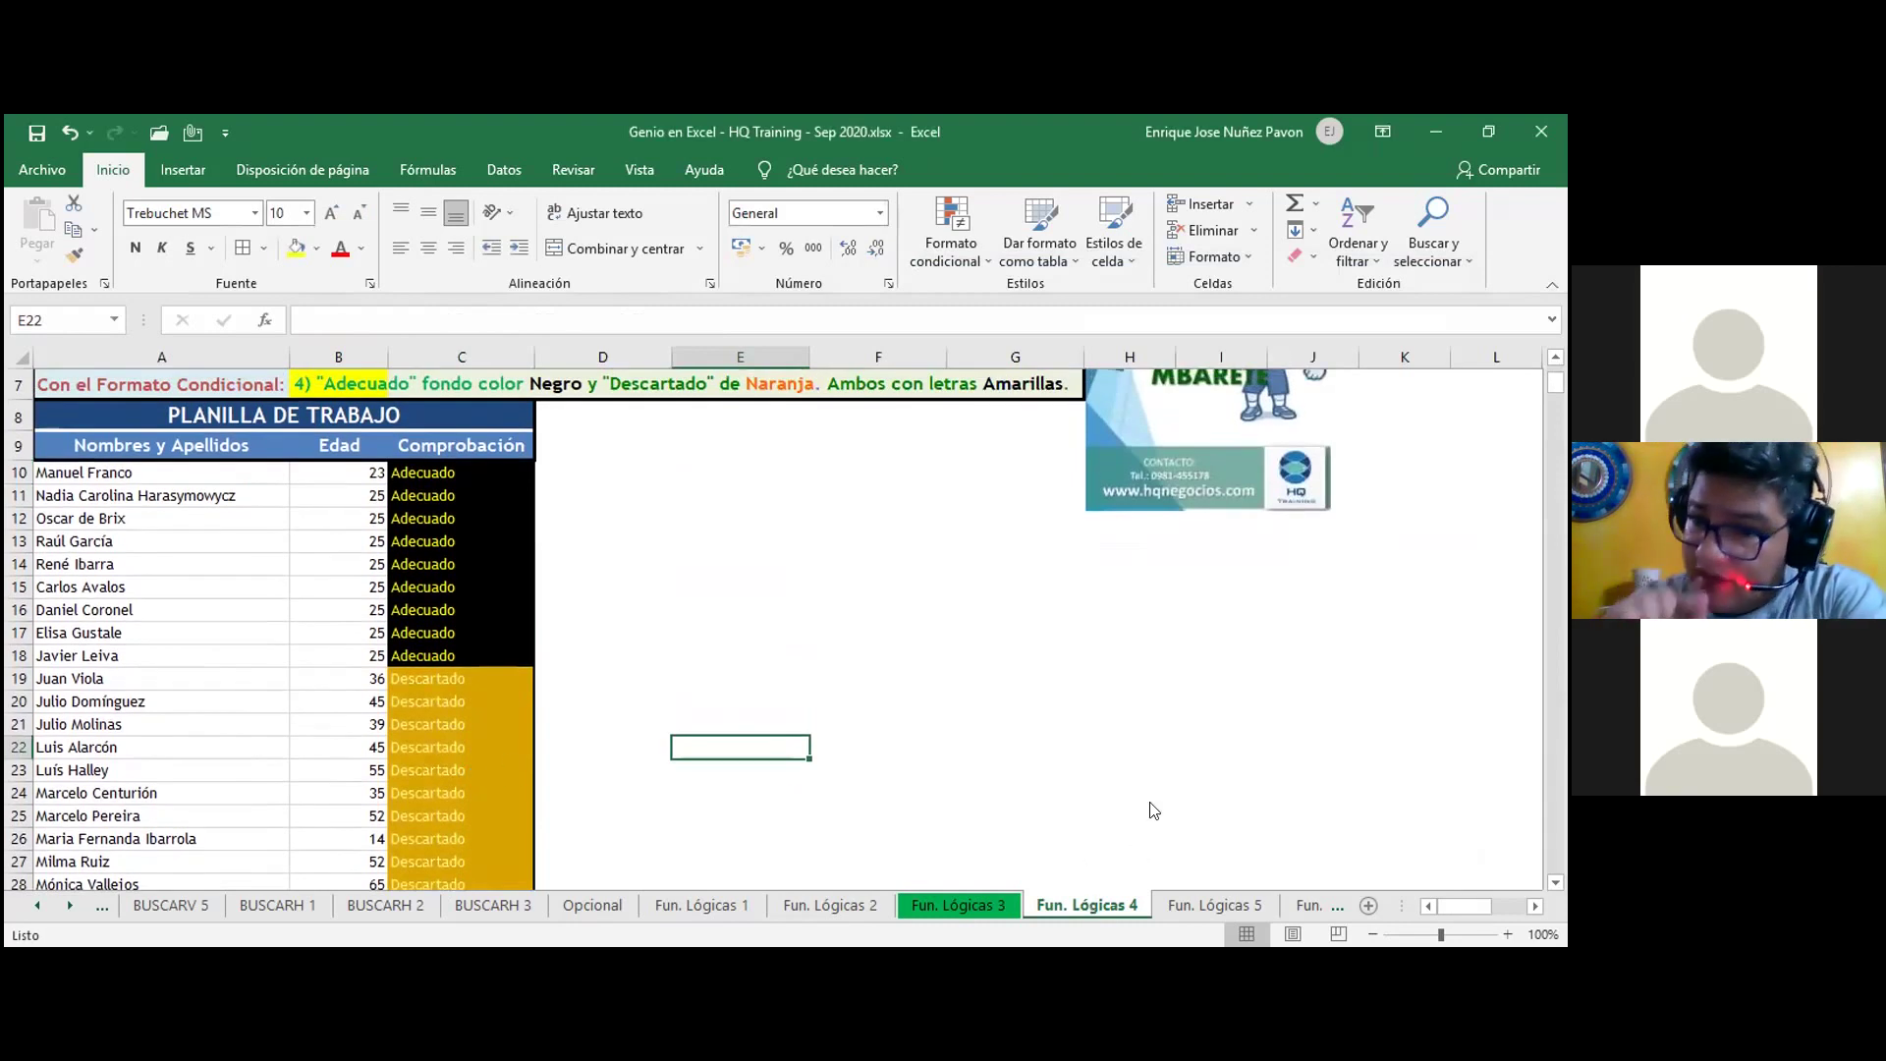
- Colour the Fun. Lógicas 4 sheet tab green to mark the exercise as done
{"action": "right_click", "coordinate": [1091, 901]}
{"action": "mouse_move", "coordinate": [1178, 803]}
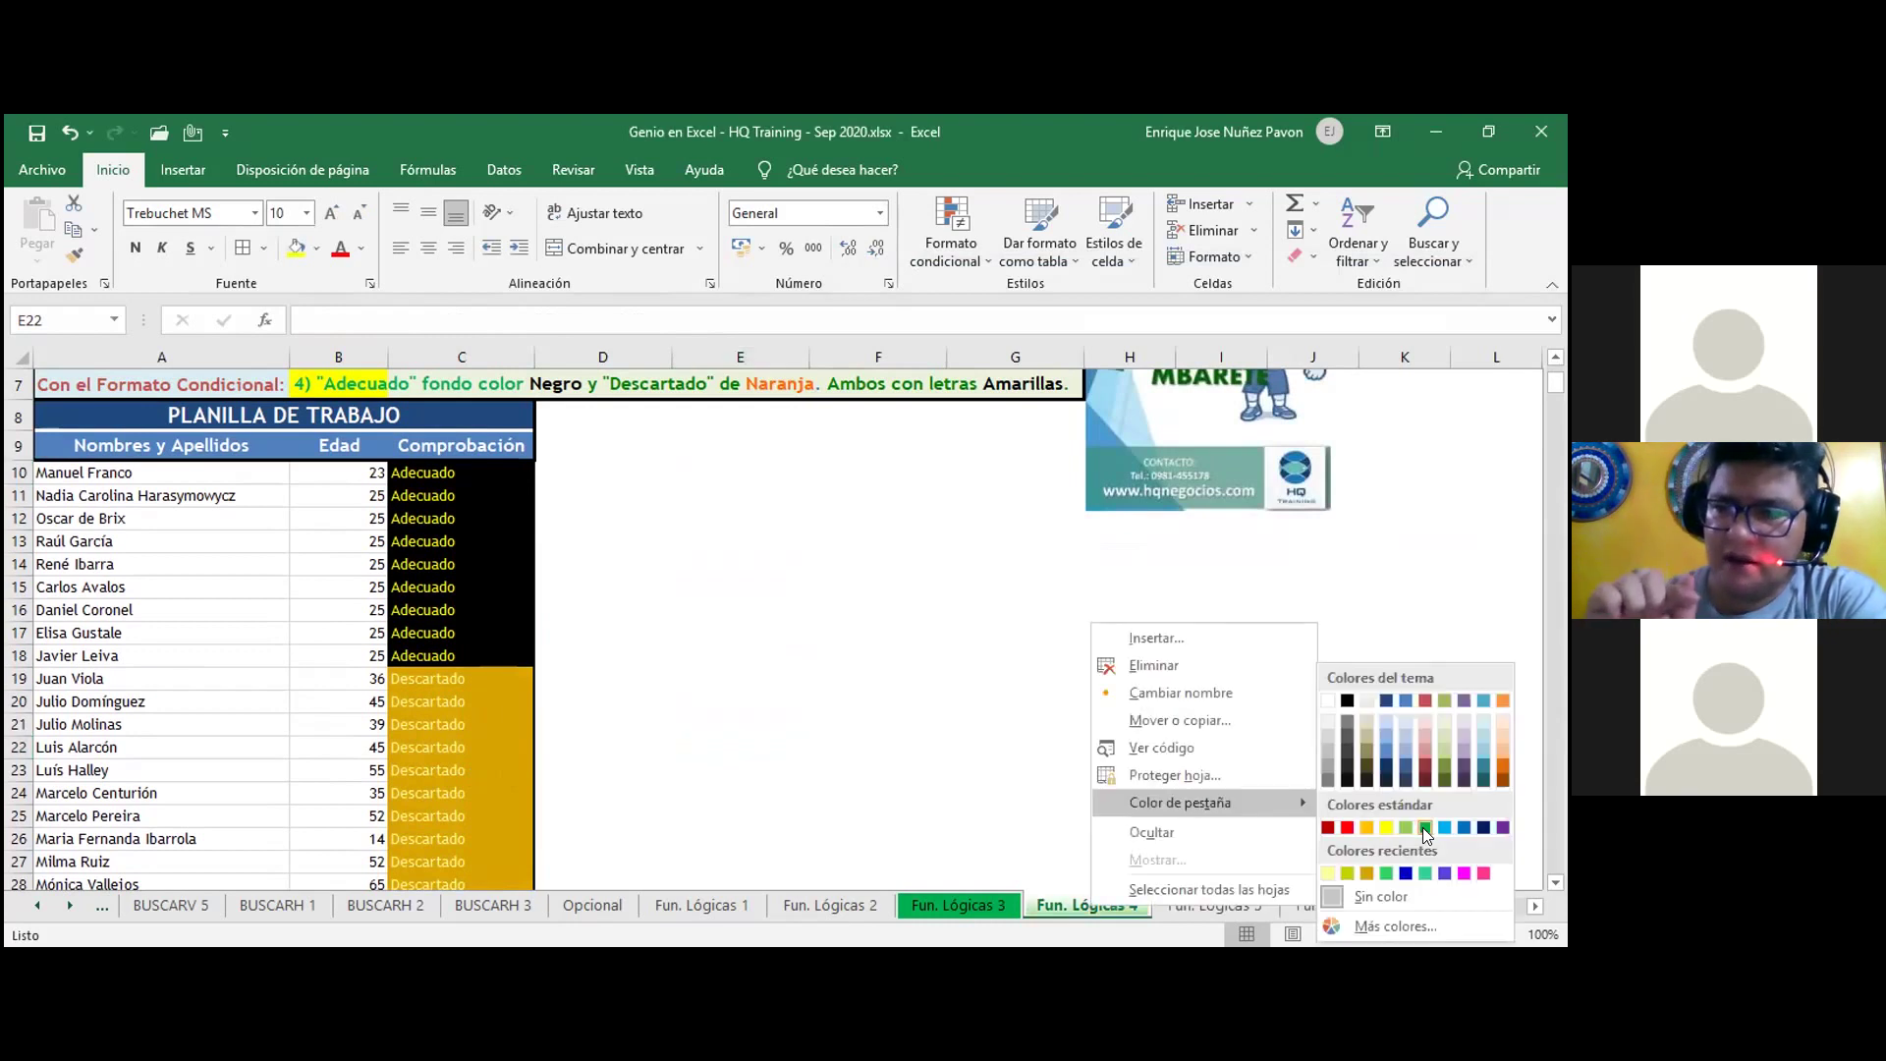
{"action": "left_click", "coordinate": [1186, 912]}
- Look over the Fun. Lógicas 5 exercise and return to the Fun. Lógicas 3 sheet
{"action": "left_click", "coordinate": [1186, 906]}
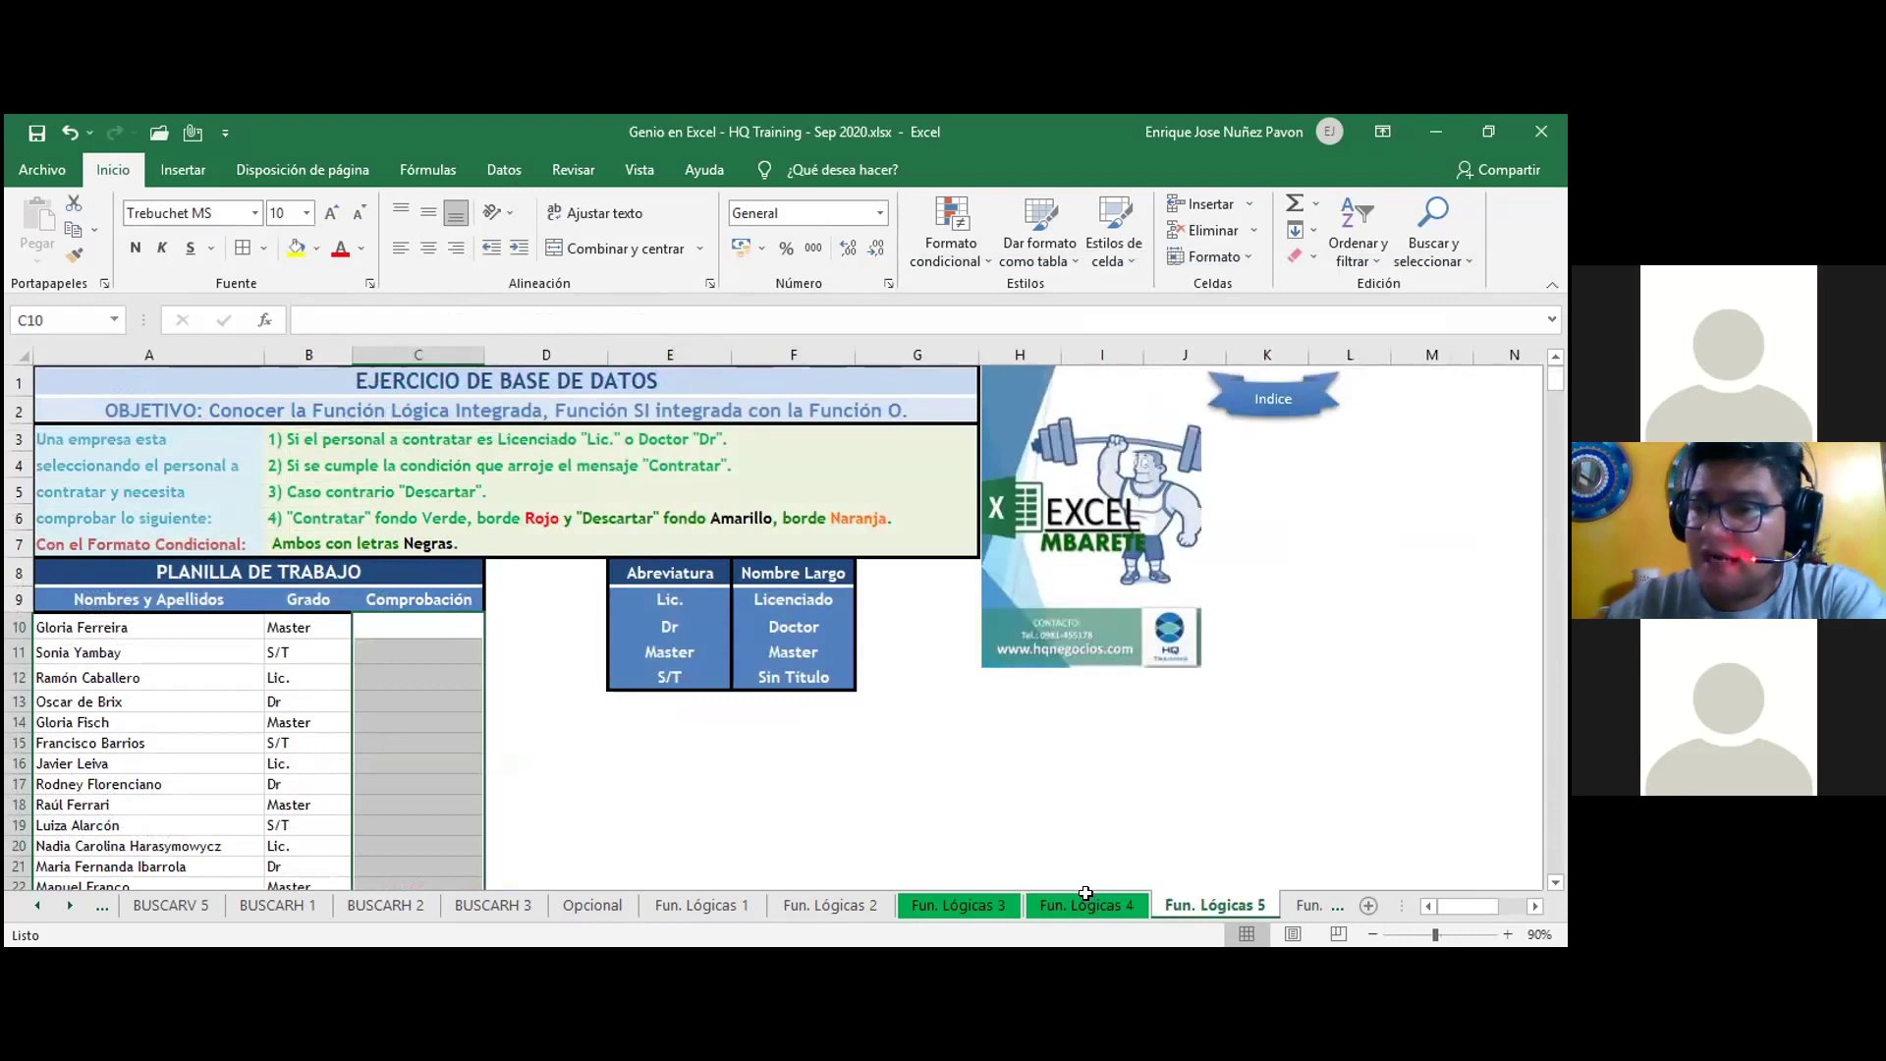
{"action": "left_click", "coordinate": [578, 744]}
{"action": "left_click", "coordinate": [440, 621]}
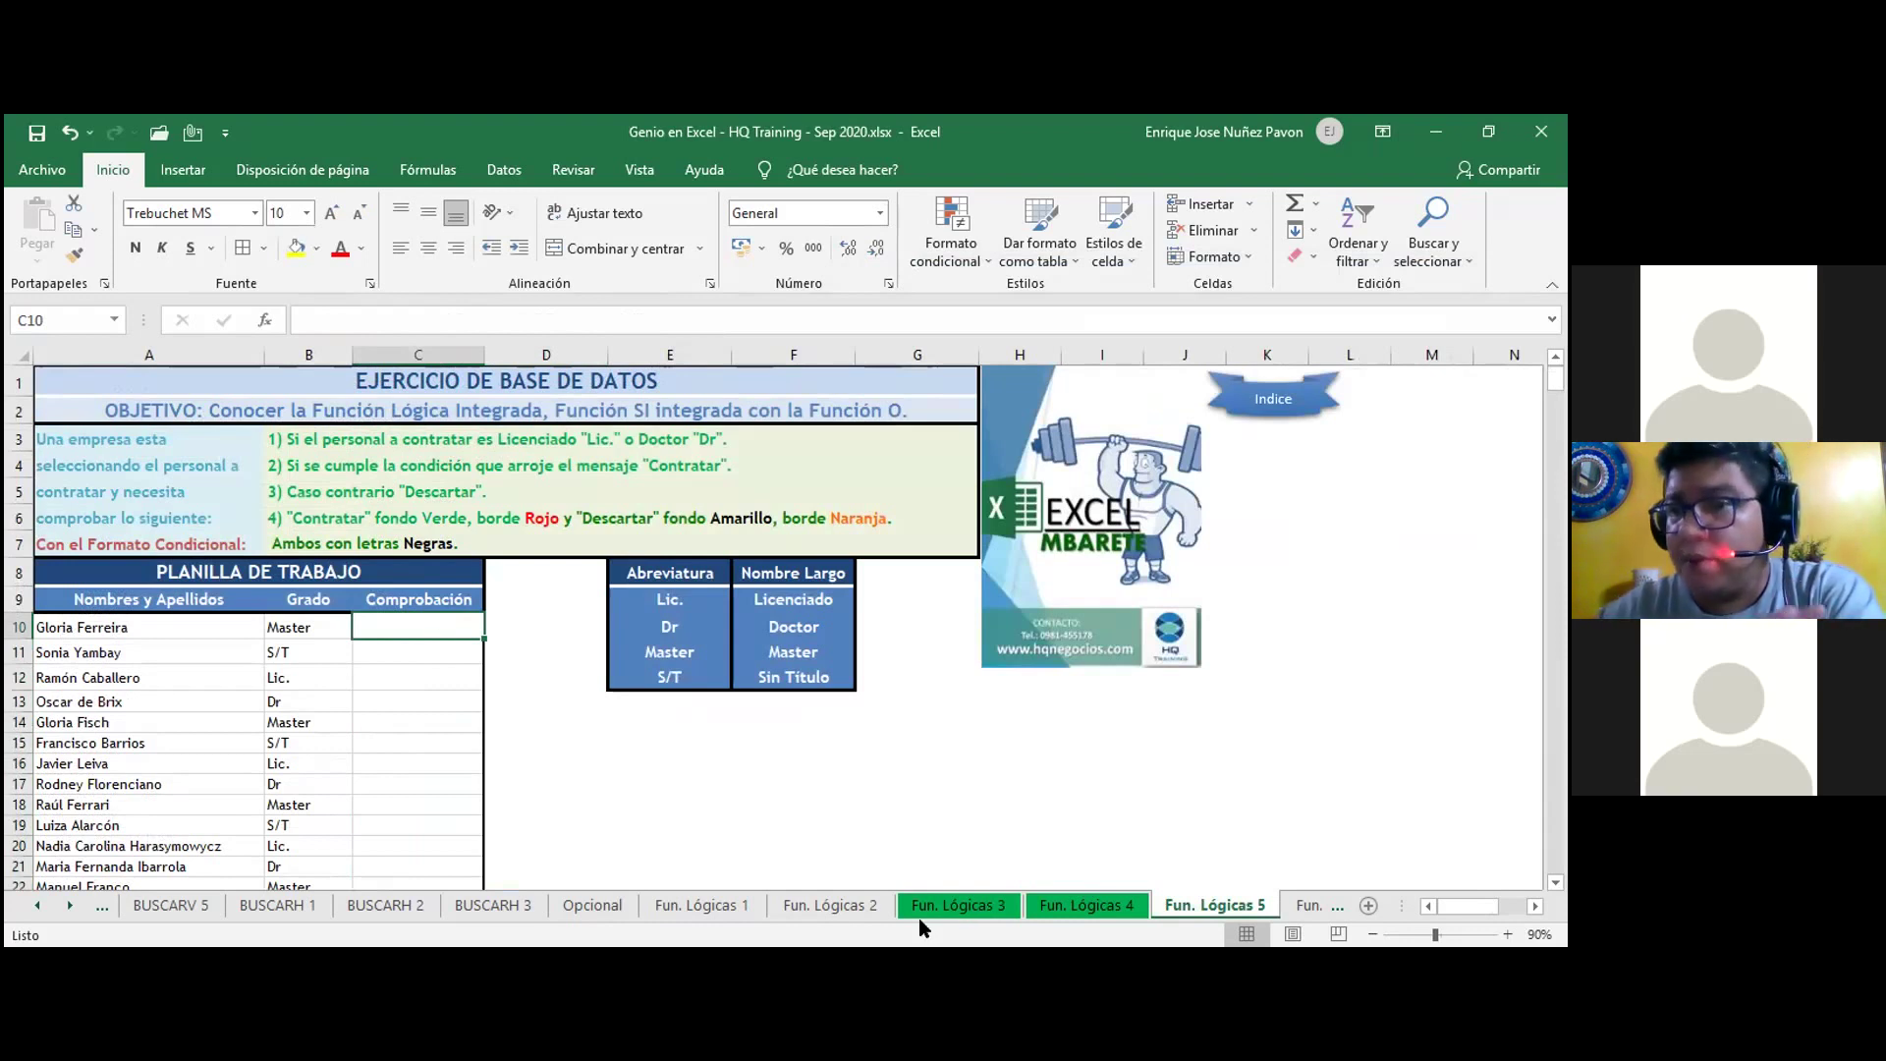
{"action": "key", "text": "ctrl+Page_Up"}
{"action": "key", "text": "ctrl+Page_Up"}
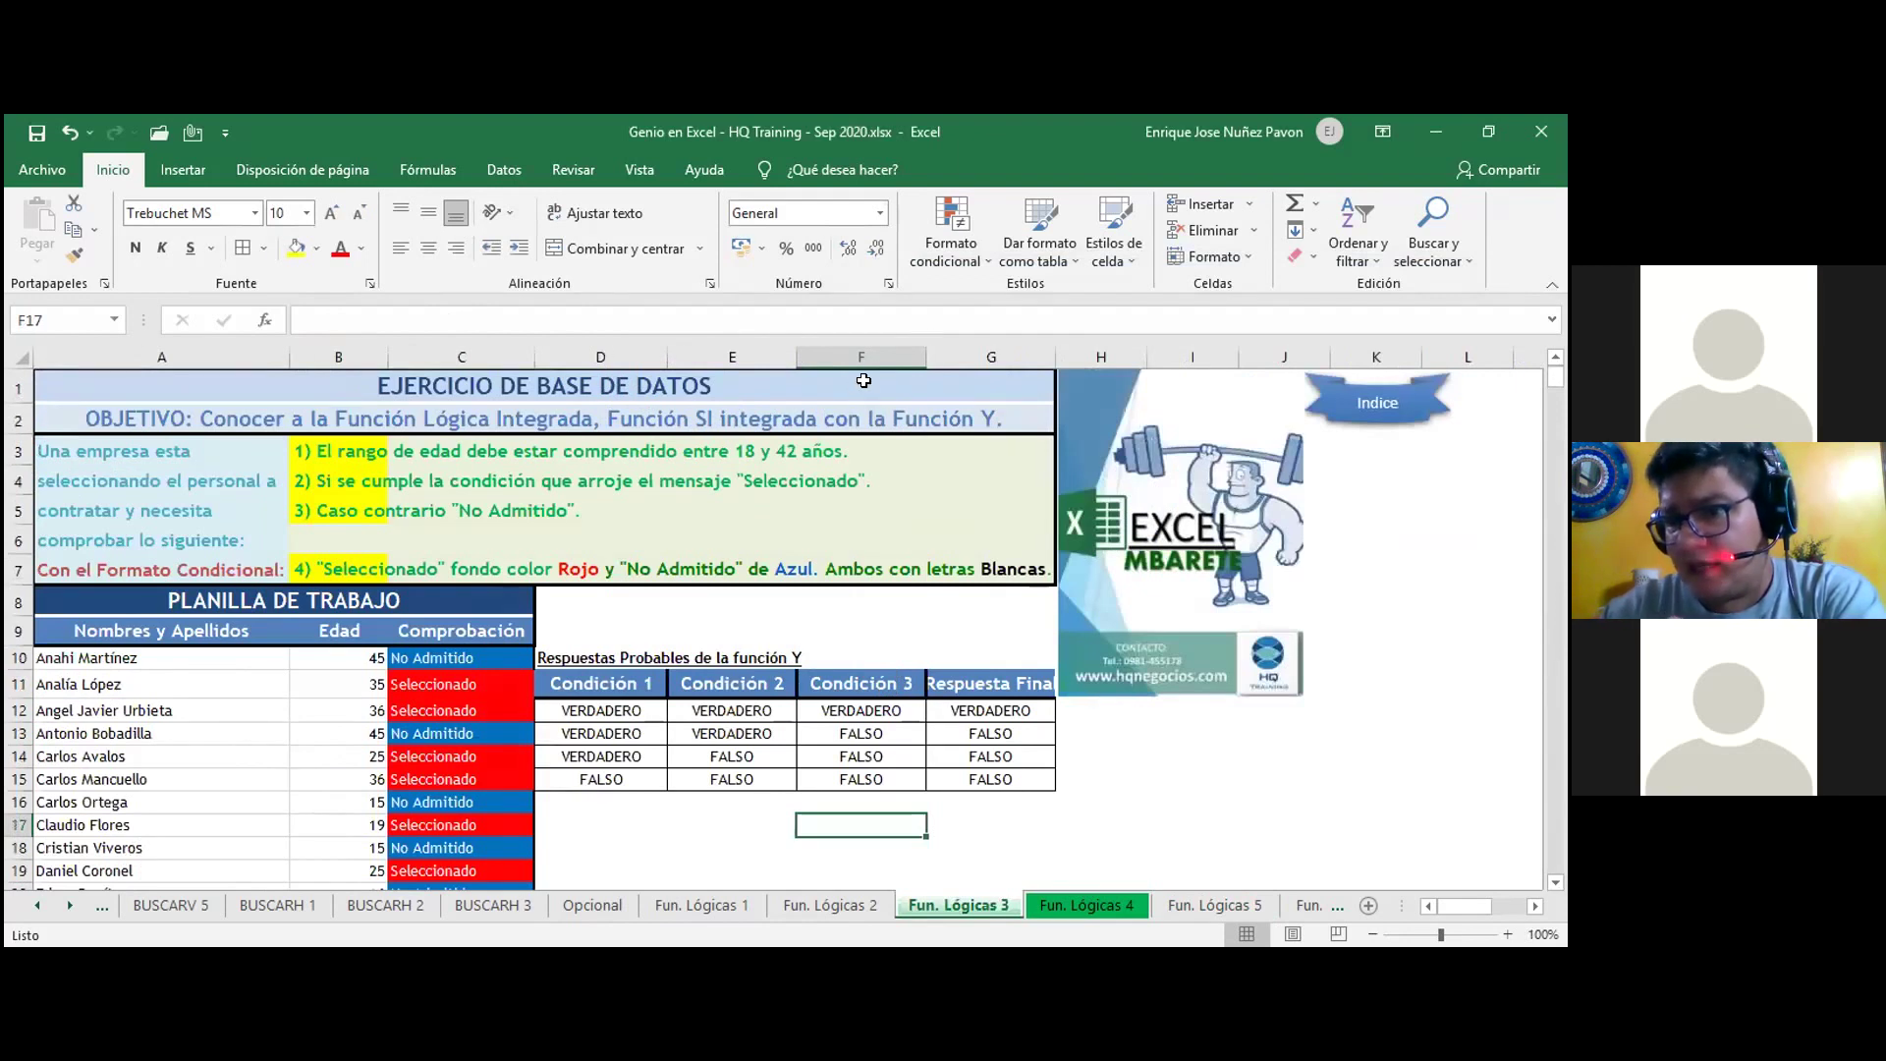
- Try autofitting every column width on the Fun. Lógicas 3 sheet, and undo the change
{"action": "key", "text": "ctrl+a"}
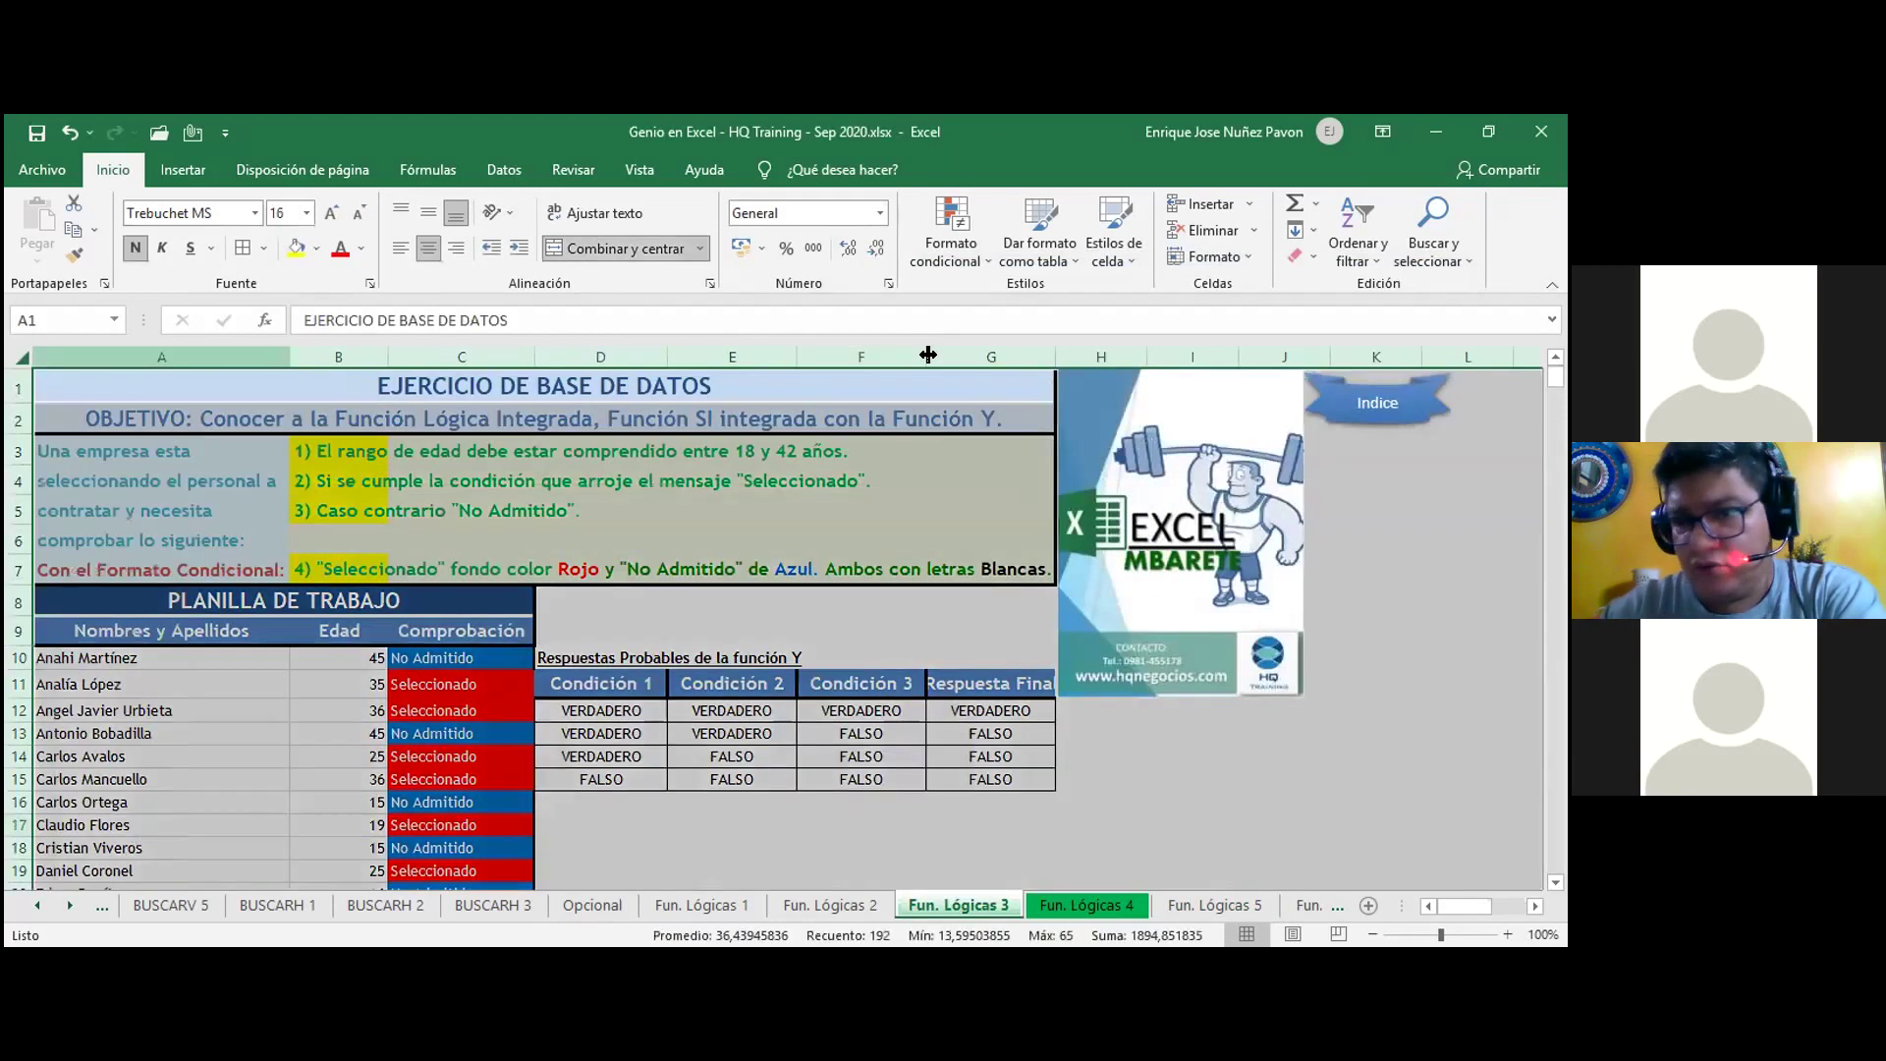
{"action": "double_click", "coordinate": [1056, 348]}
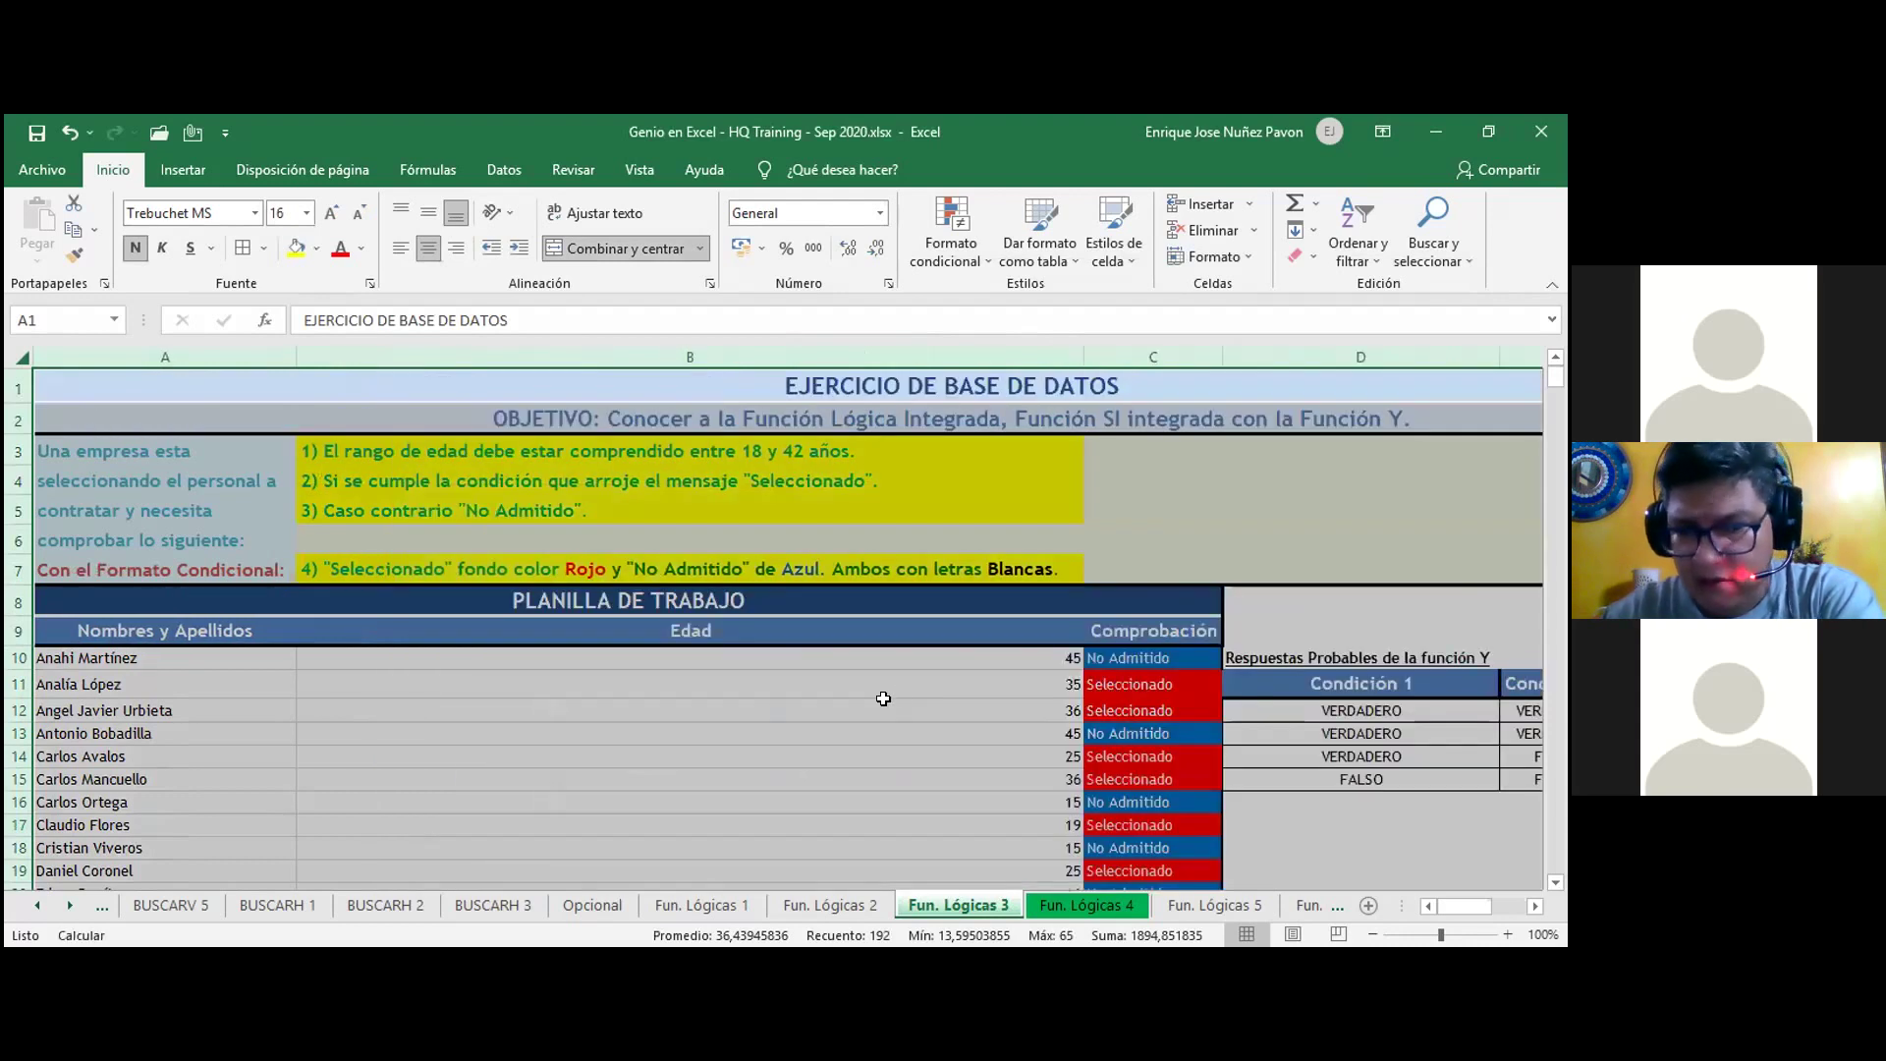
{"action": "key", "text": "ctrl+z"}
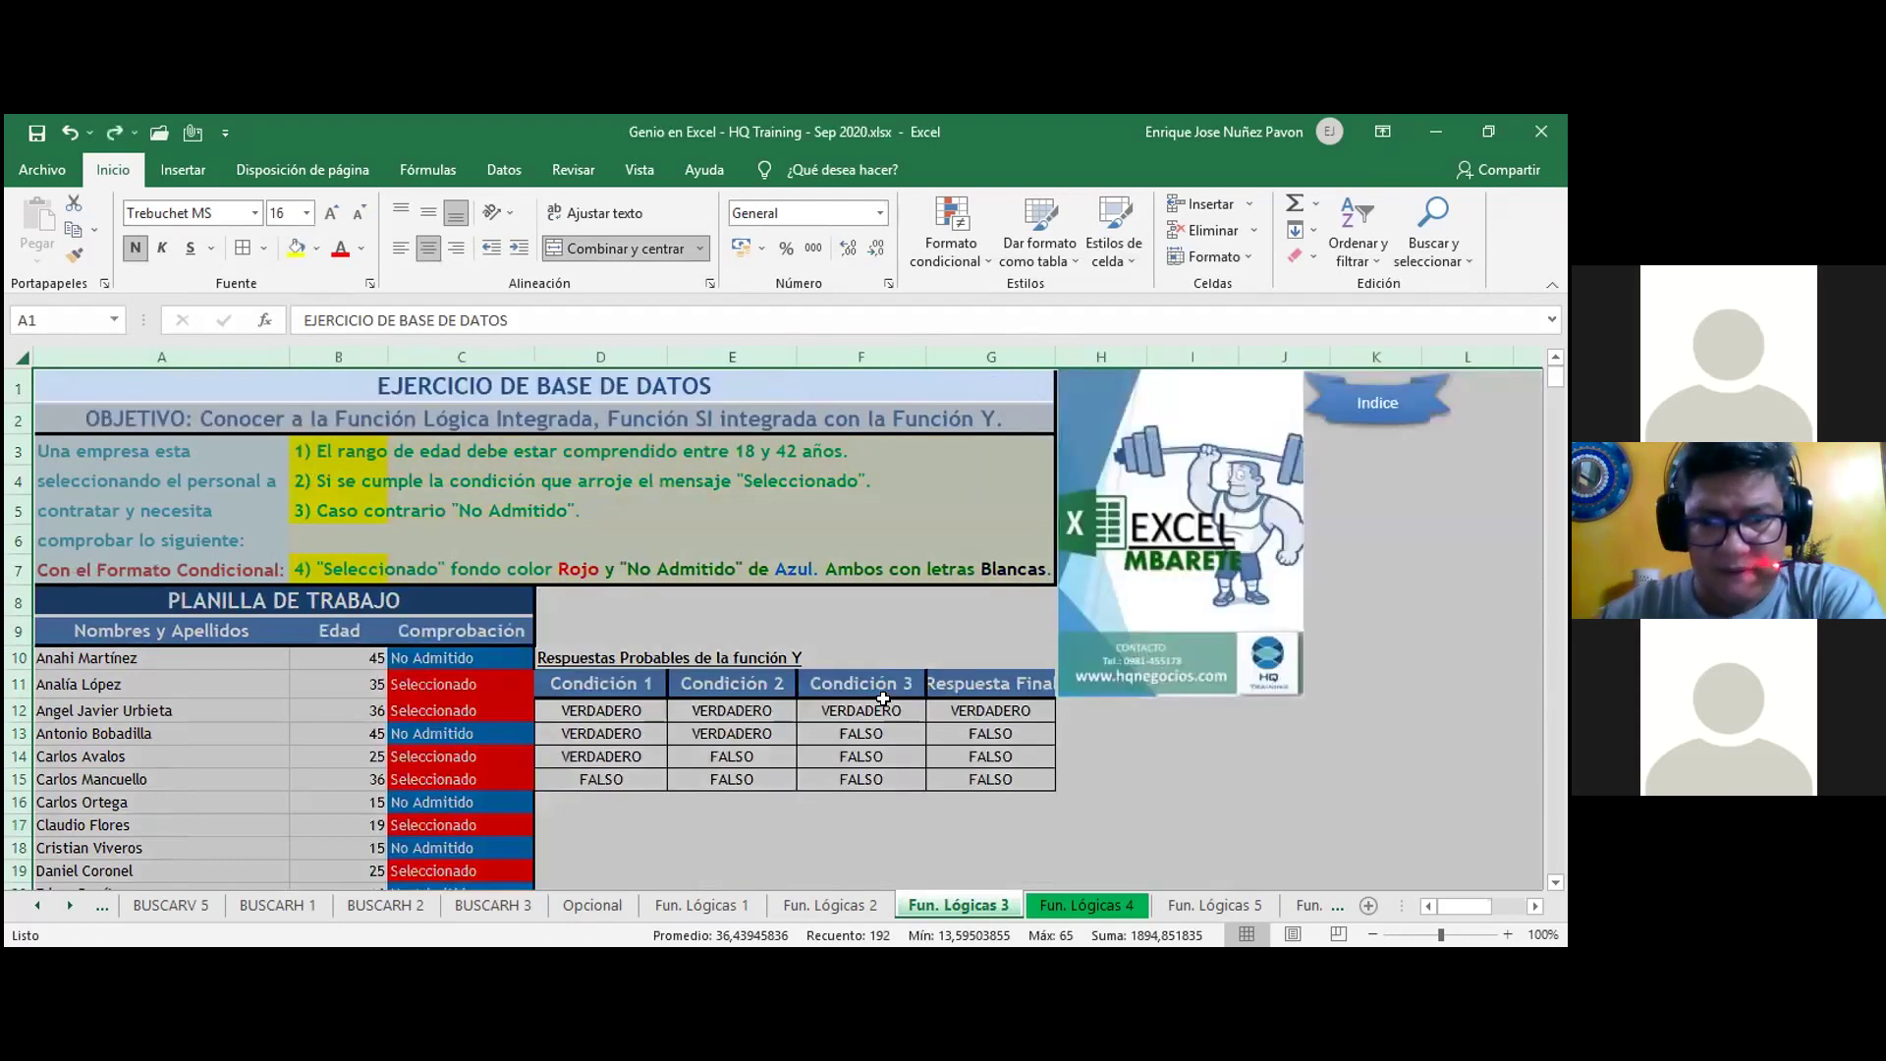
{"action": "left_click", "coordinate": [826, 870]}
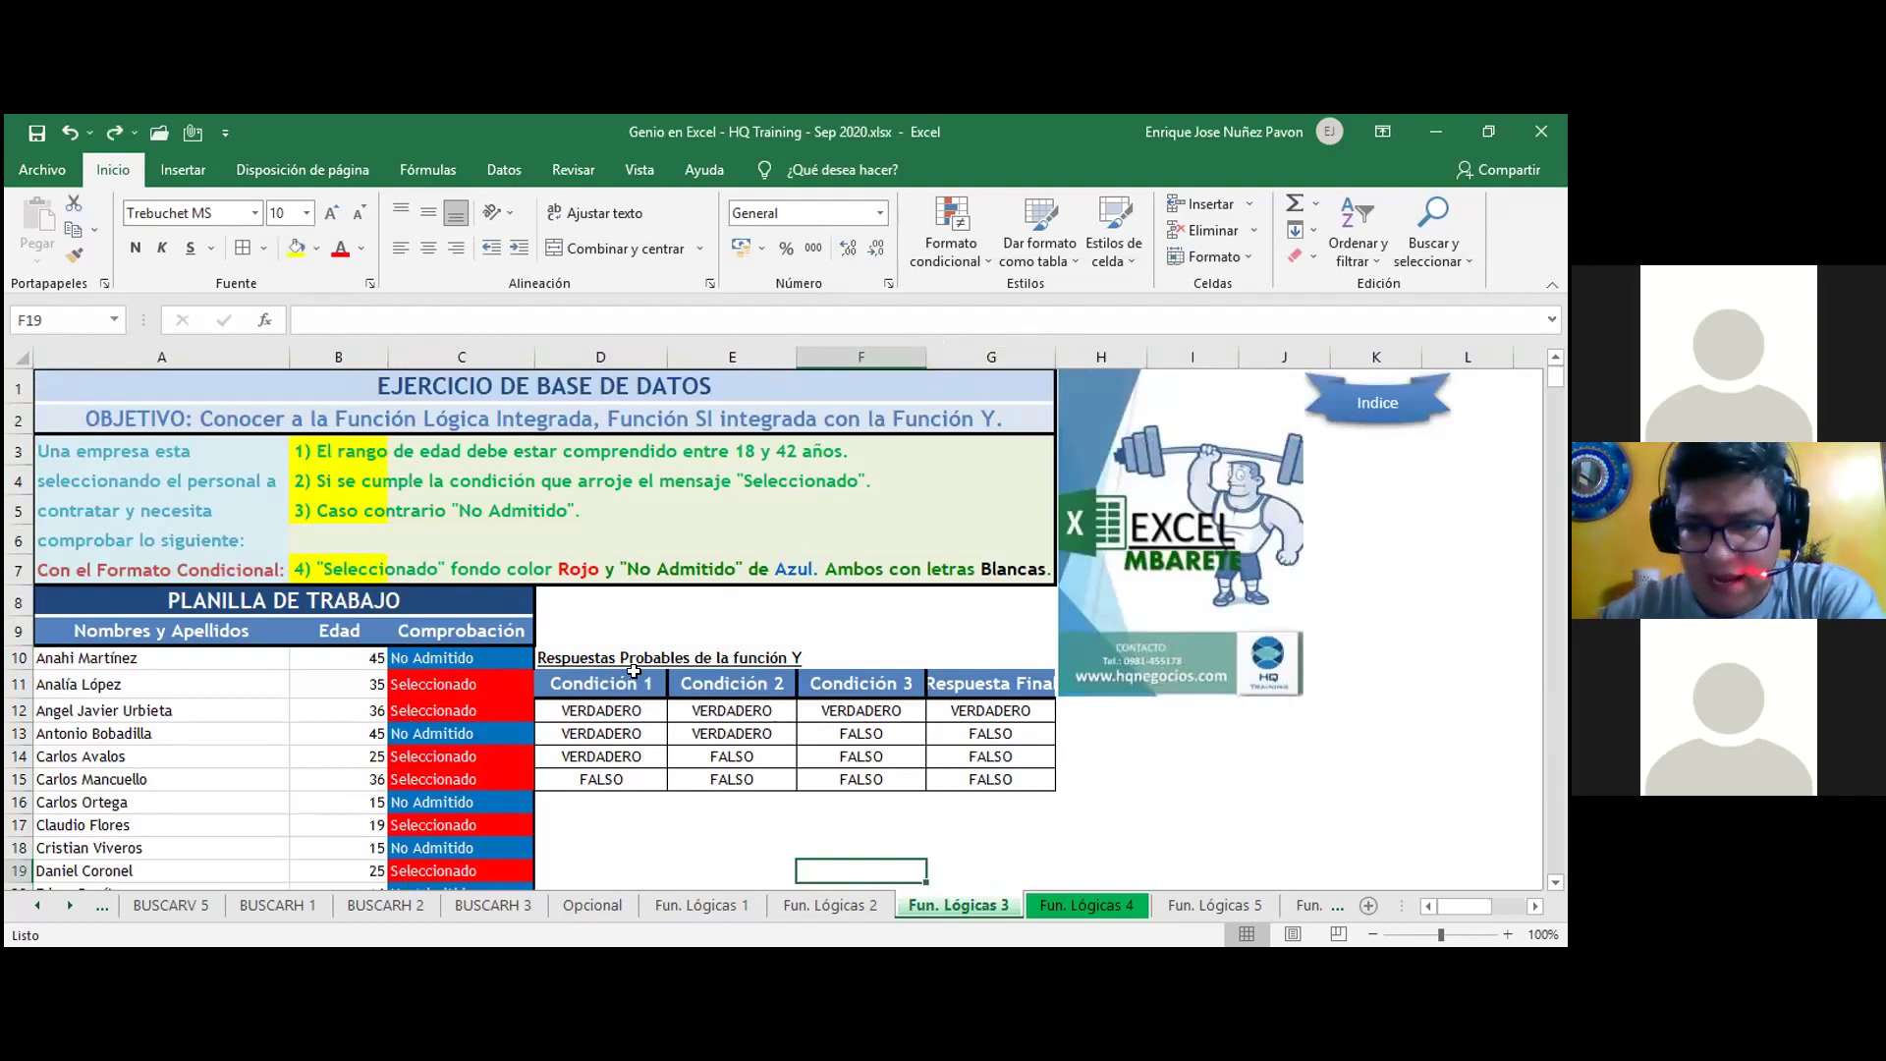
- Copy the Respuestas Probables de la función Y table (D10:G15) from Fun. Lógicas 3 to cell D16 of Fun. Lógicas 5
{"action": "left_click", "coordinate": [589, 654]}
{"action": "left_click_drag", "start_coordinate": [589, 654], "coordinate": [982, 771]}
{"action": "key", "text": "ctrl+c"}
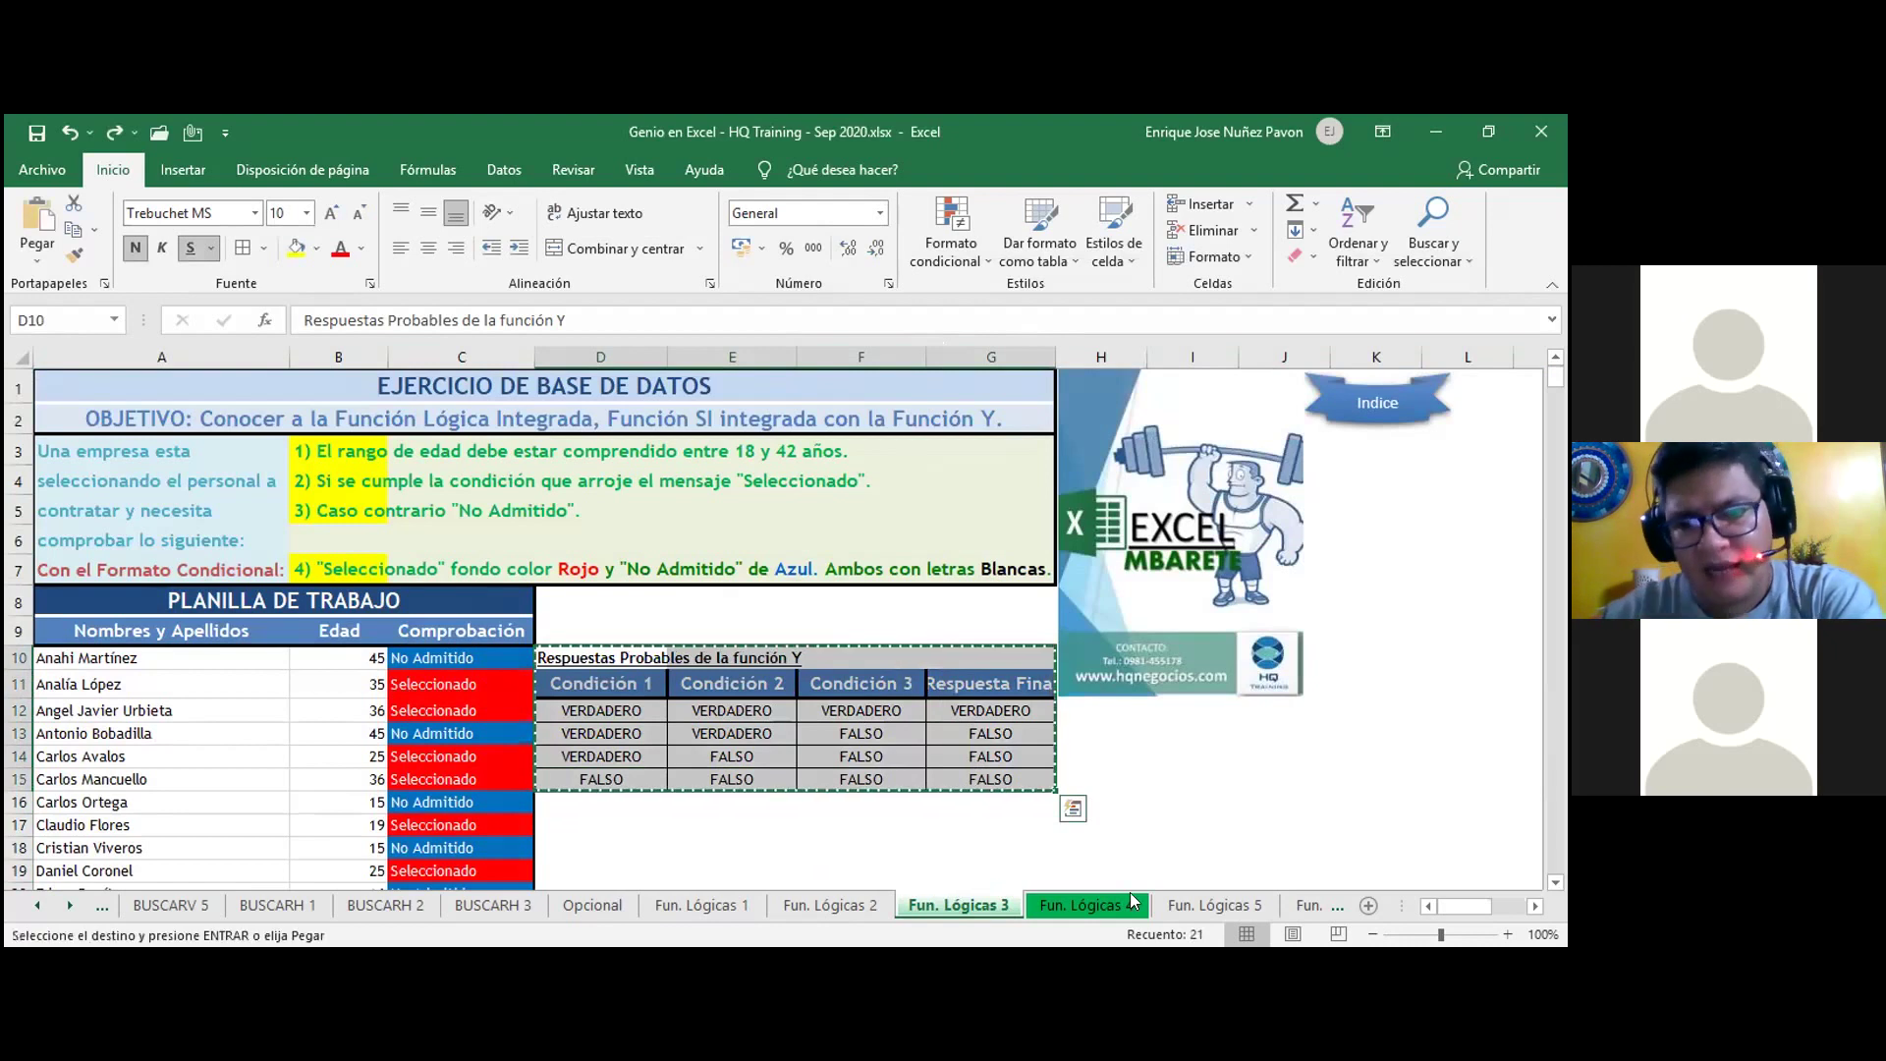
{"action": "left_click", "coordinate": [1182, 902]}
{"action": "left_click", "coordinate": [616, 763]}
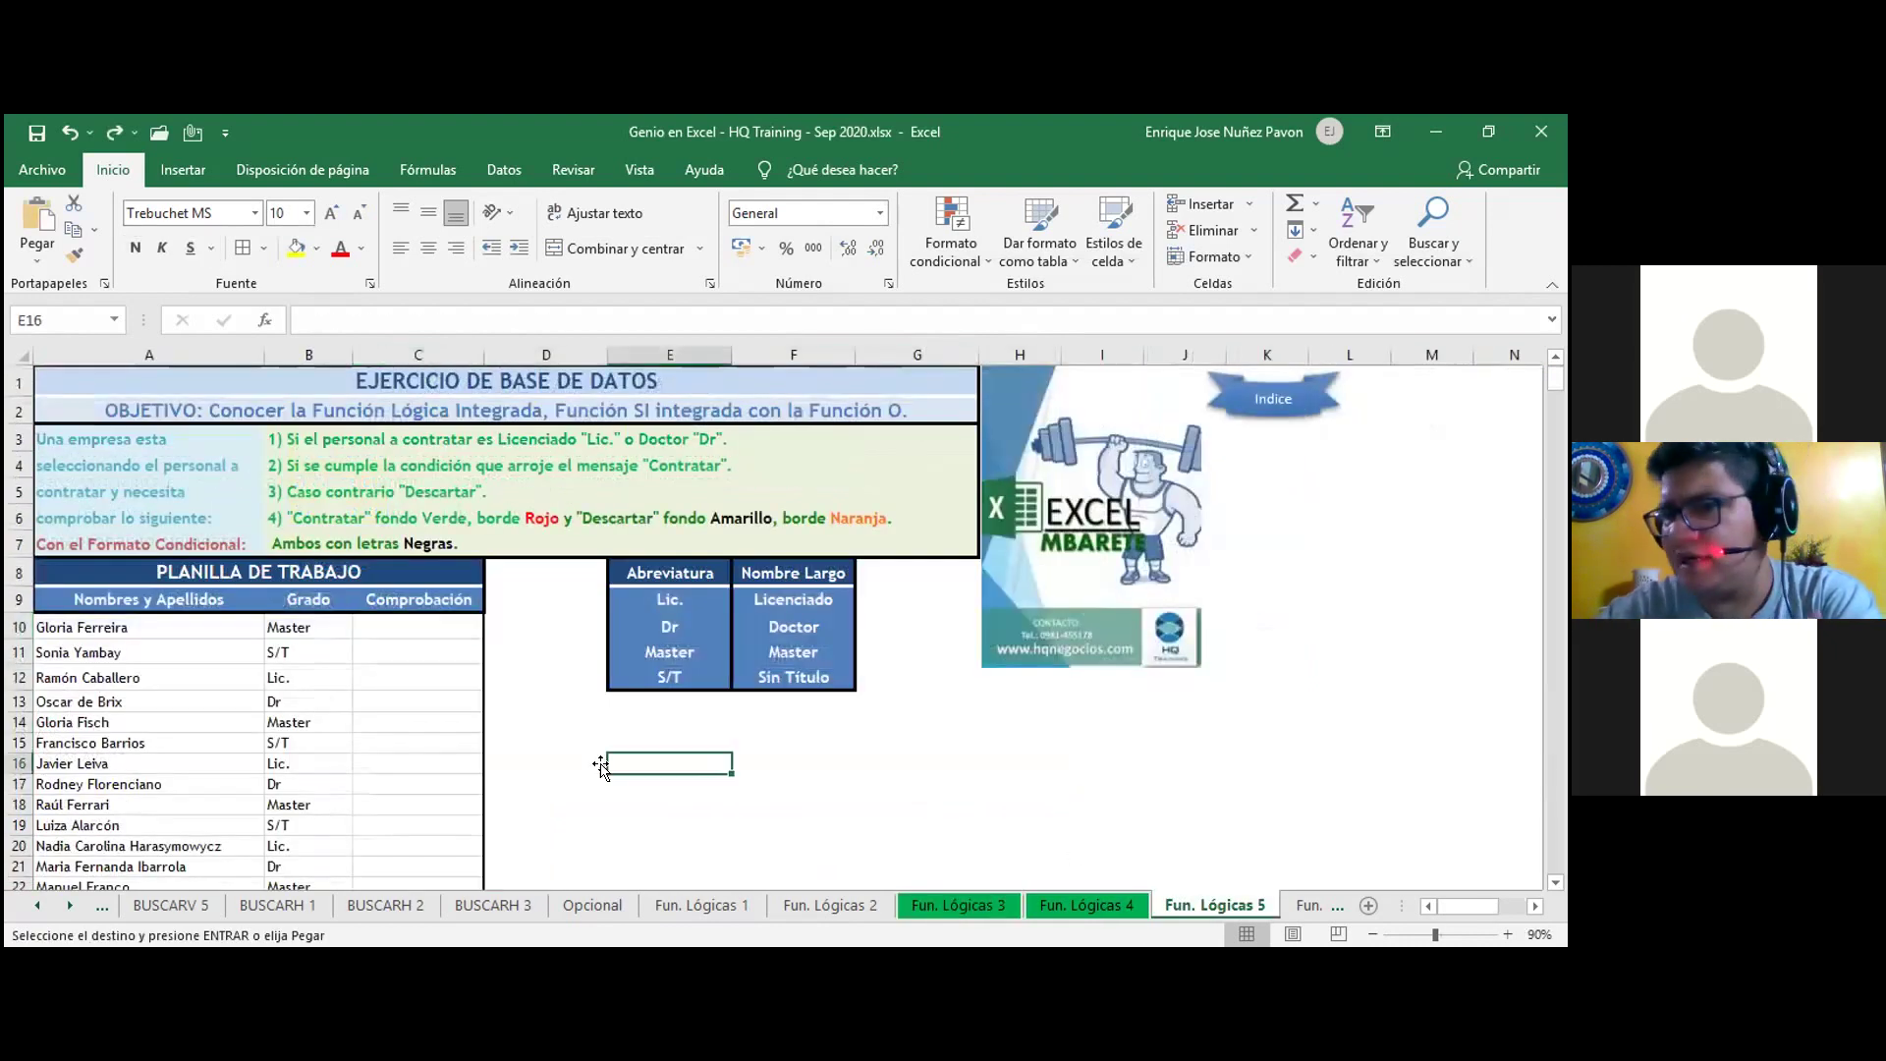
{"action": "left_click", "coordinate": [565, 763]}
{"action": "key", "text": "Return"}
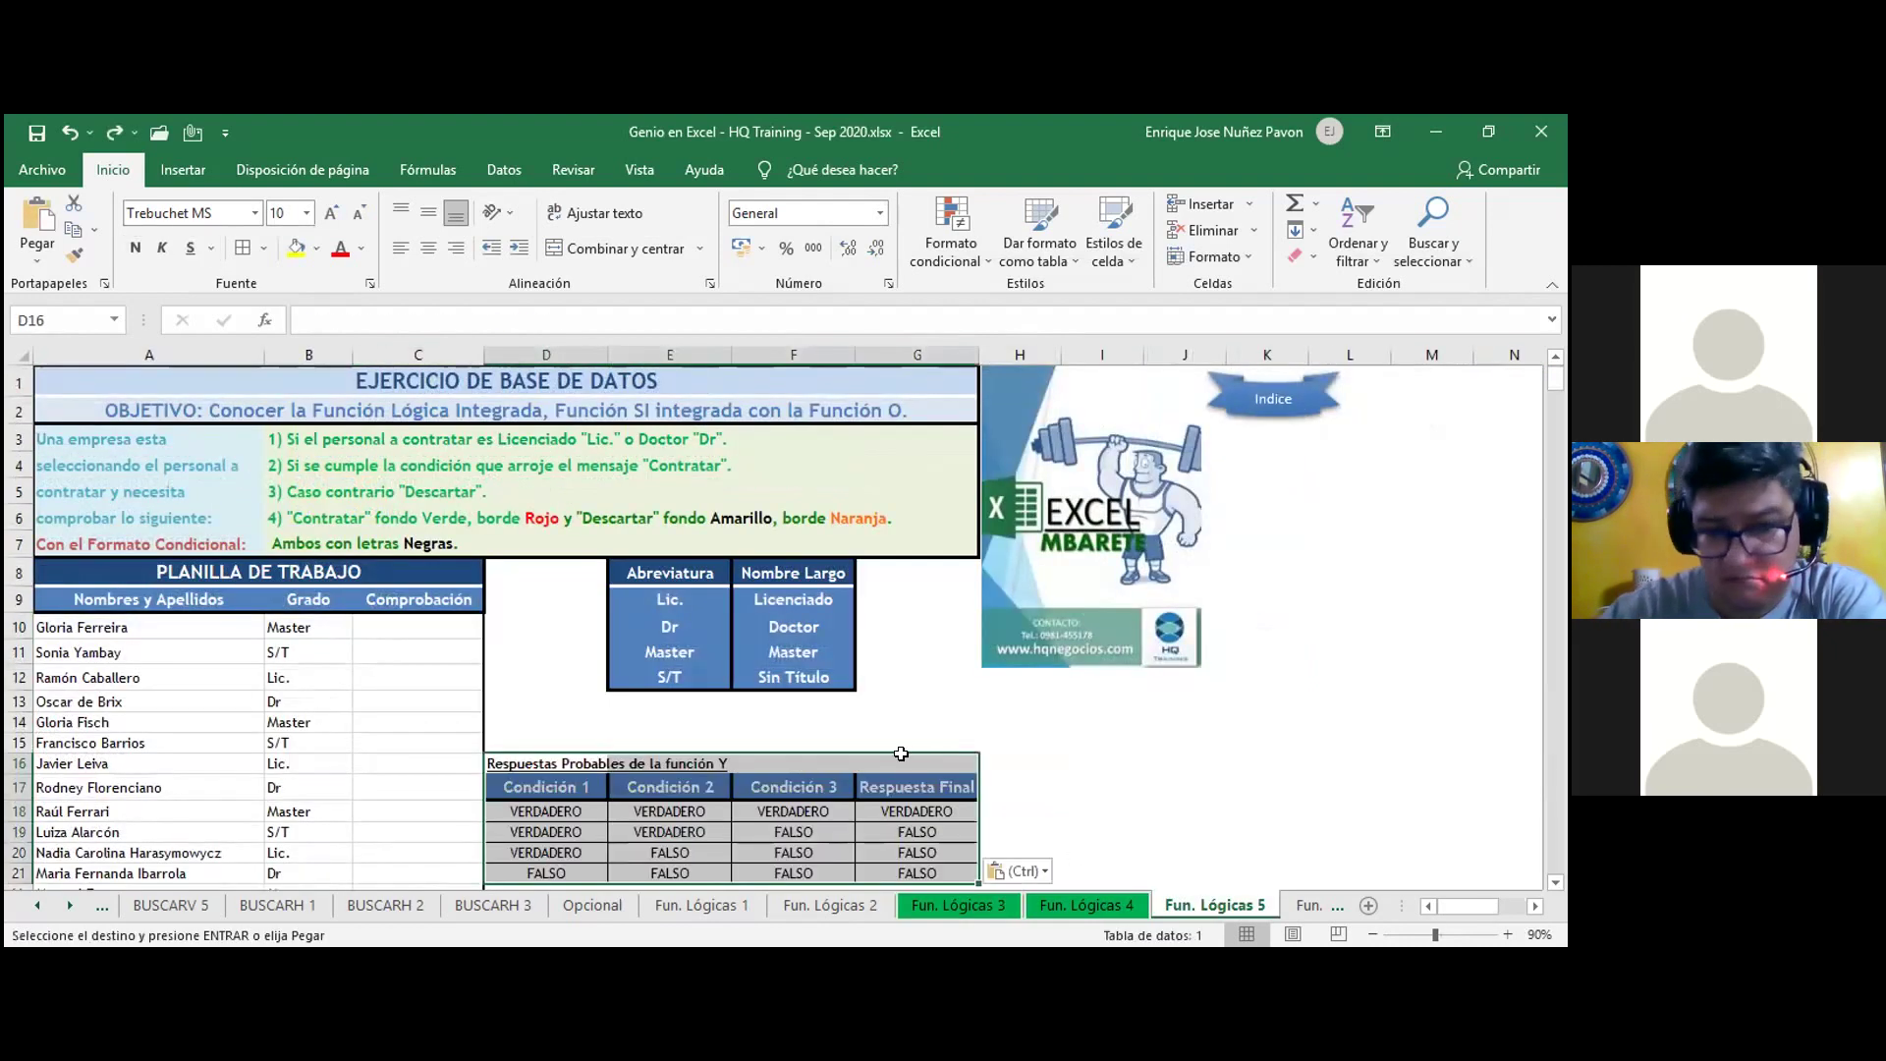
- Change the copied table's title in D16 to "Respuestas Probables de la función O"
{"action": "left_click", "coordinate": [1072, 761]}
{"action": "scroll", "coordinate": [846, 789], "scroll_direction": "down", "scroll_amount": 1}
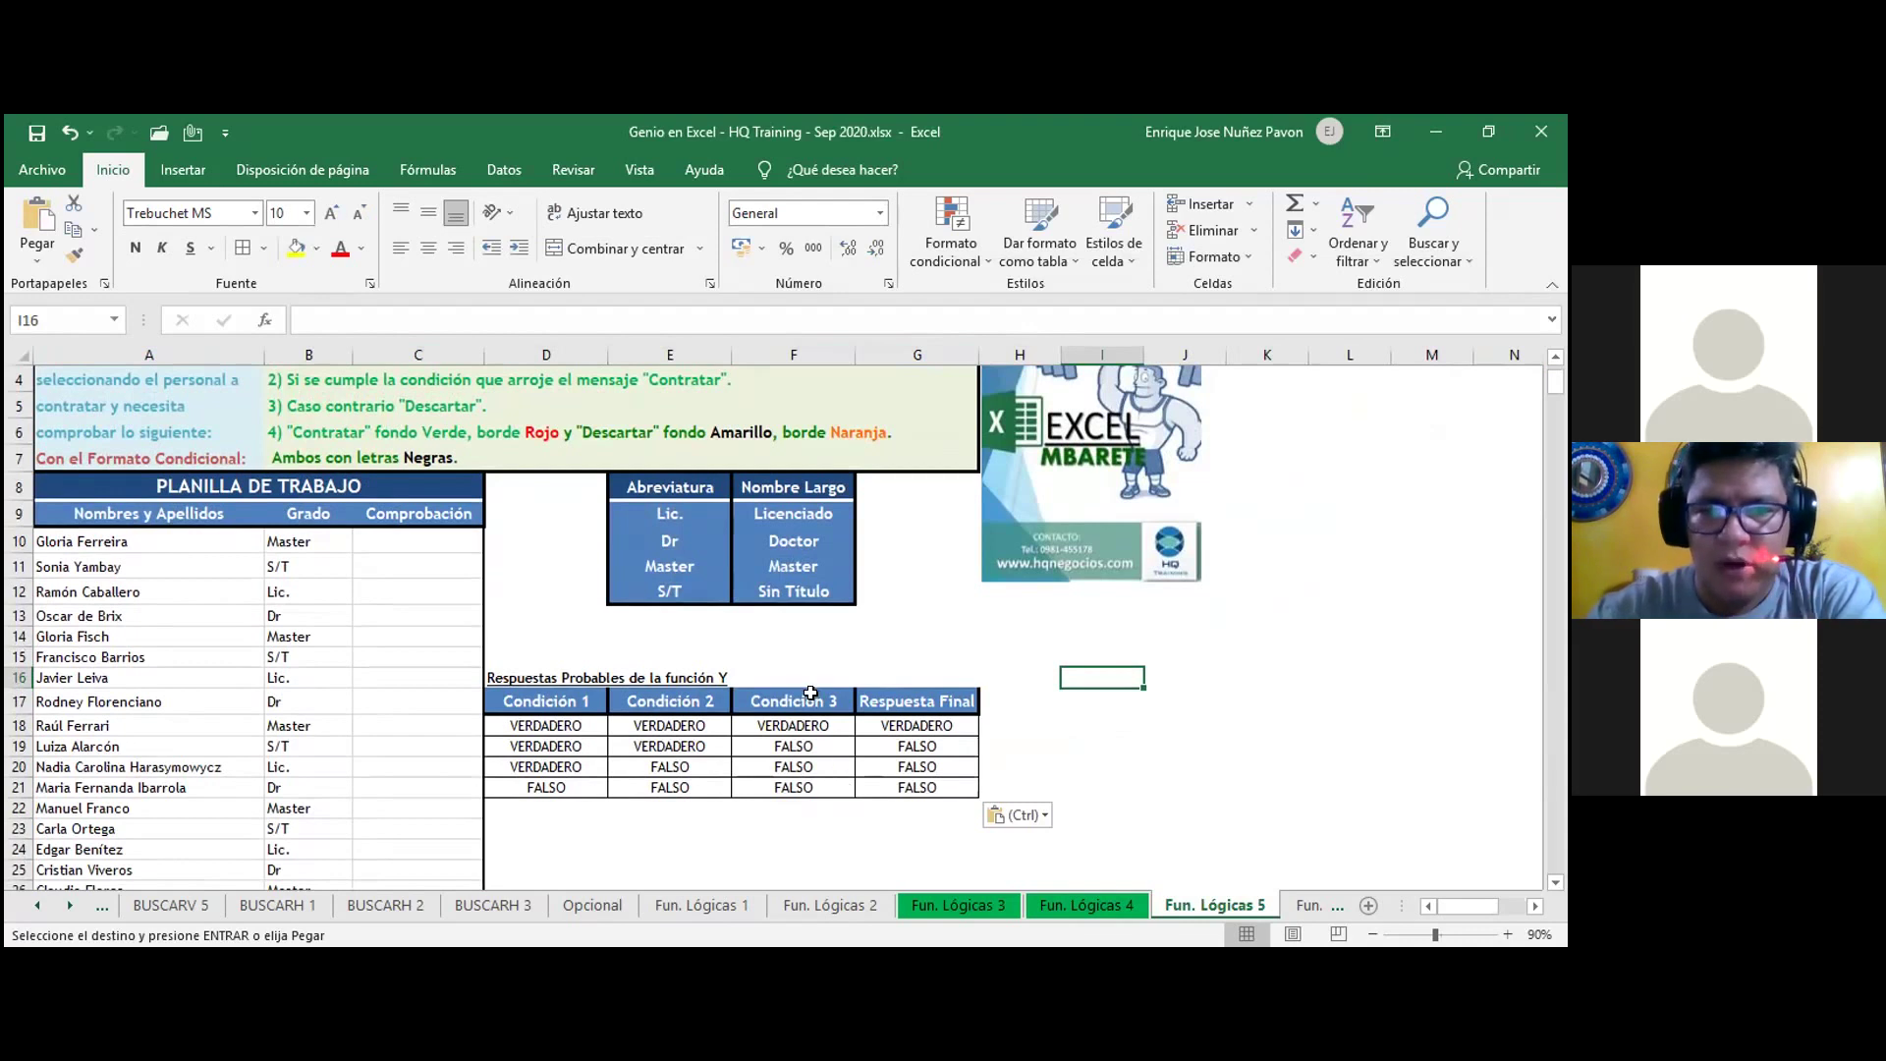
{"action": "left_click", "coordinate": [715, 676]}
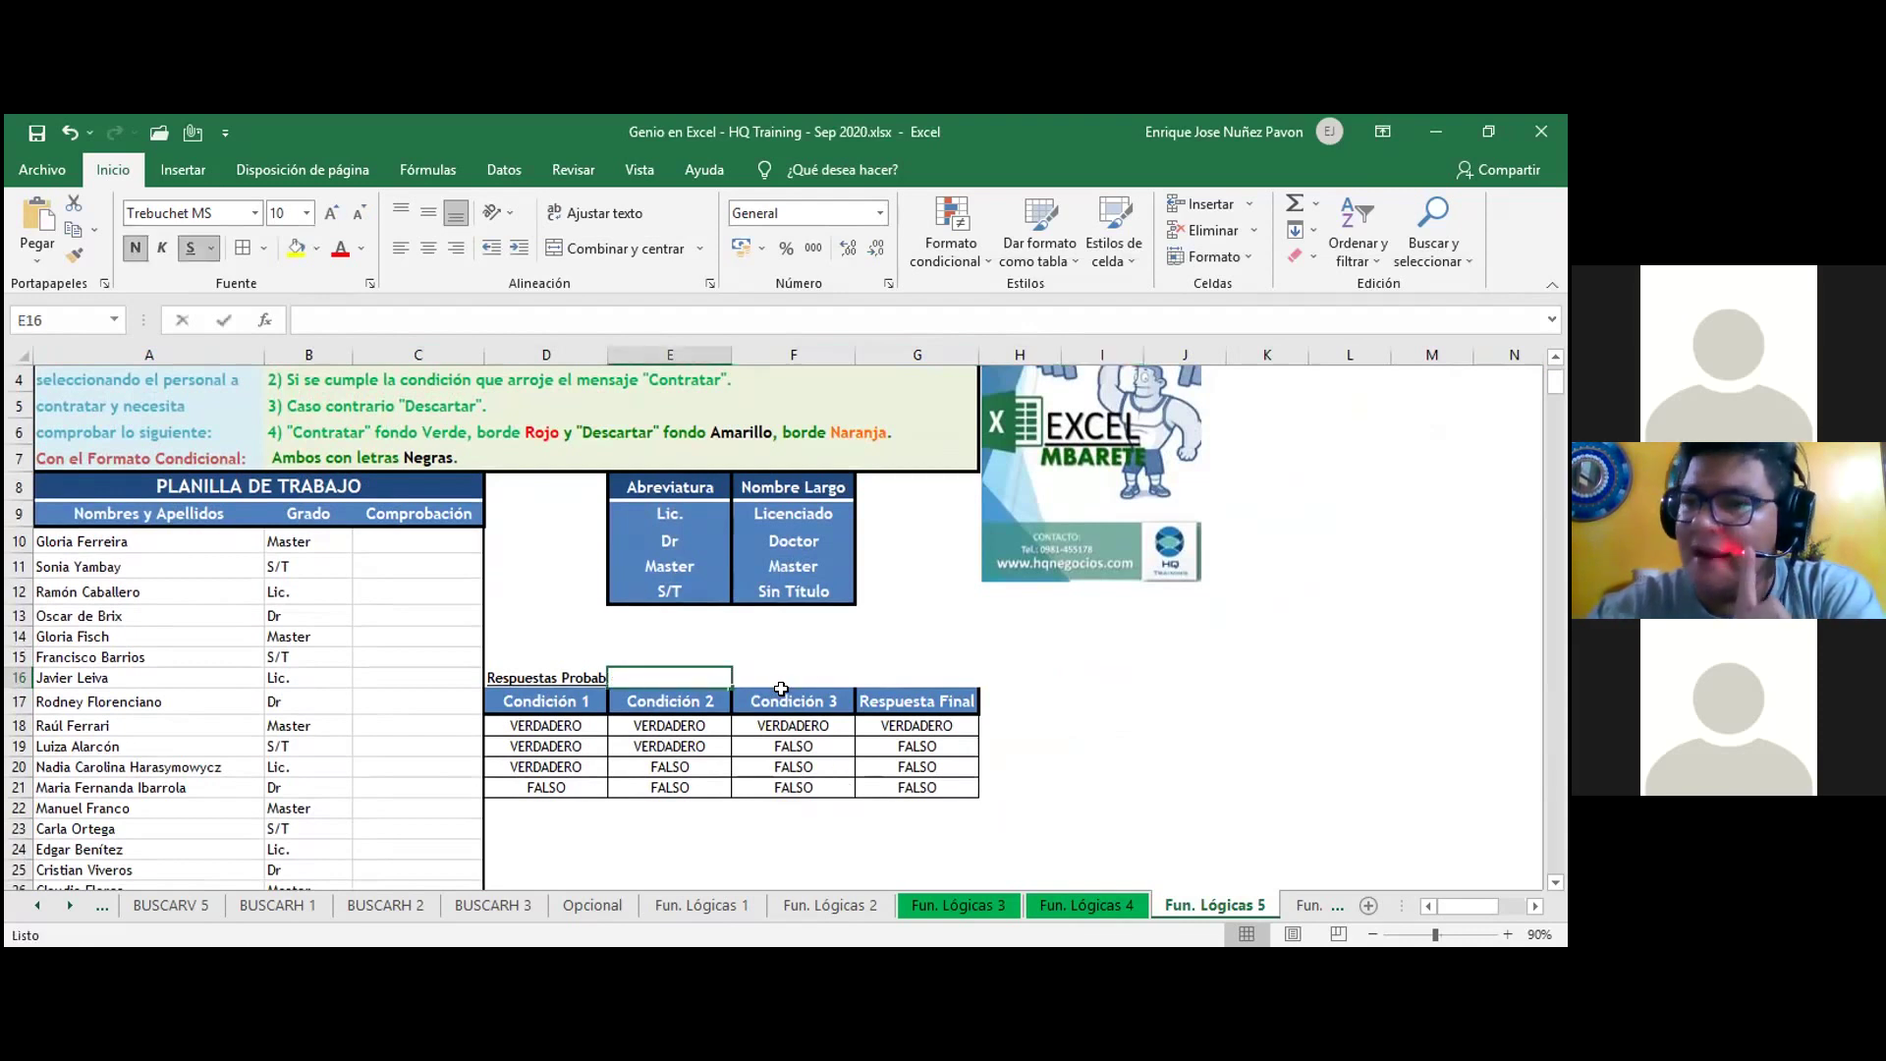
{"action": "double_click", "coordinate": [531, 676]}
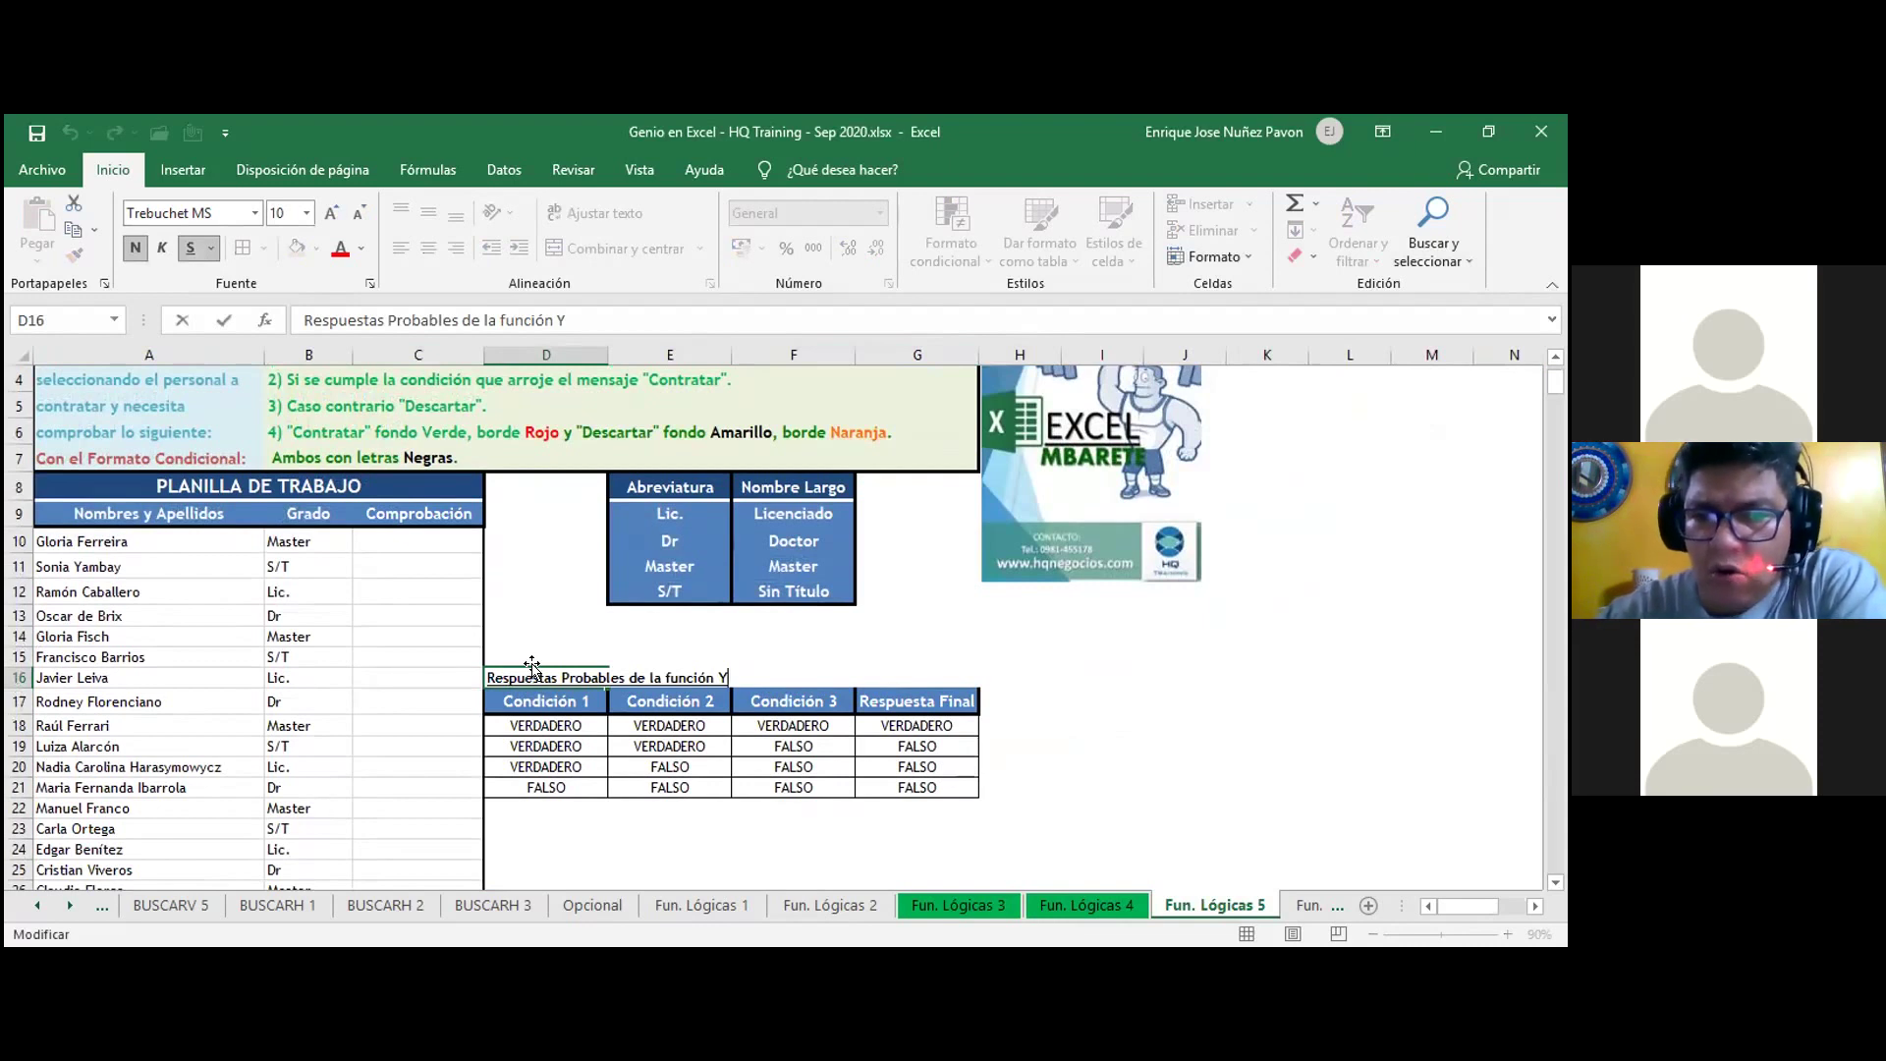
{"action": "key", "text": "BackSpace"}
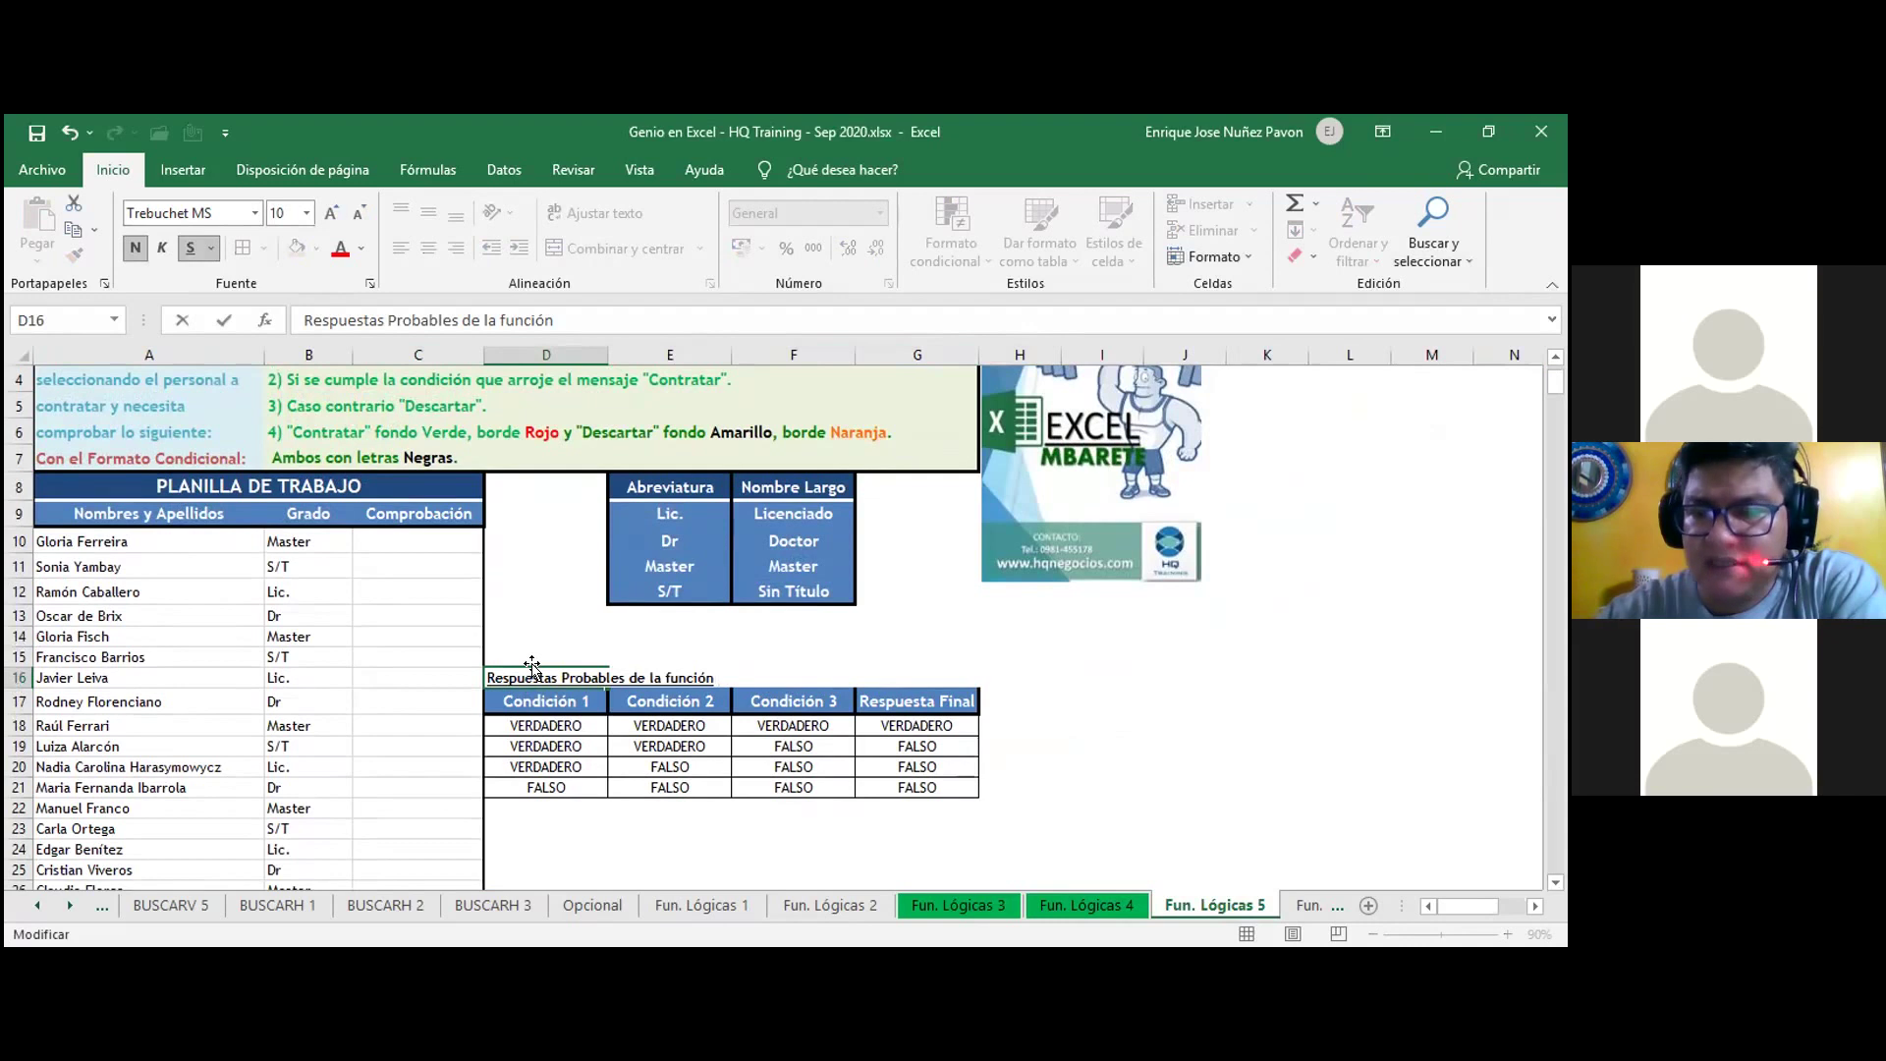
{"action": "type", "text": "0"}
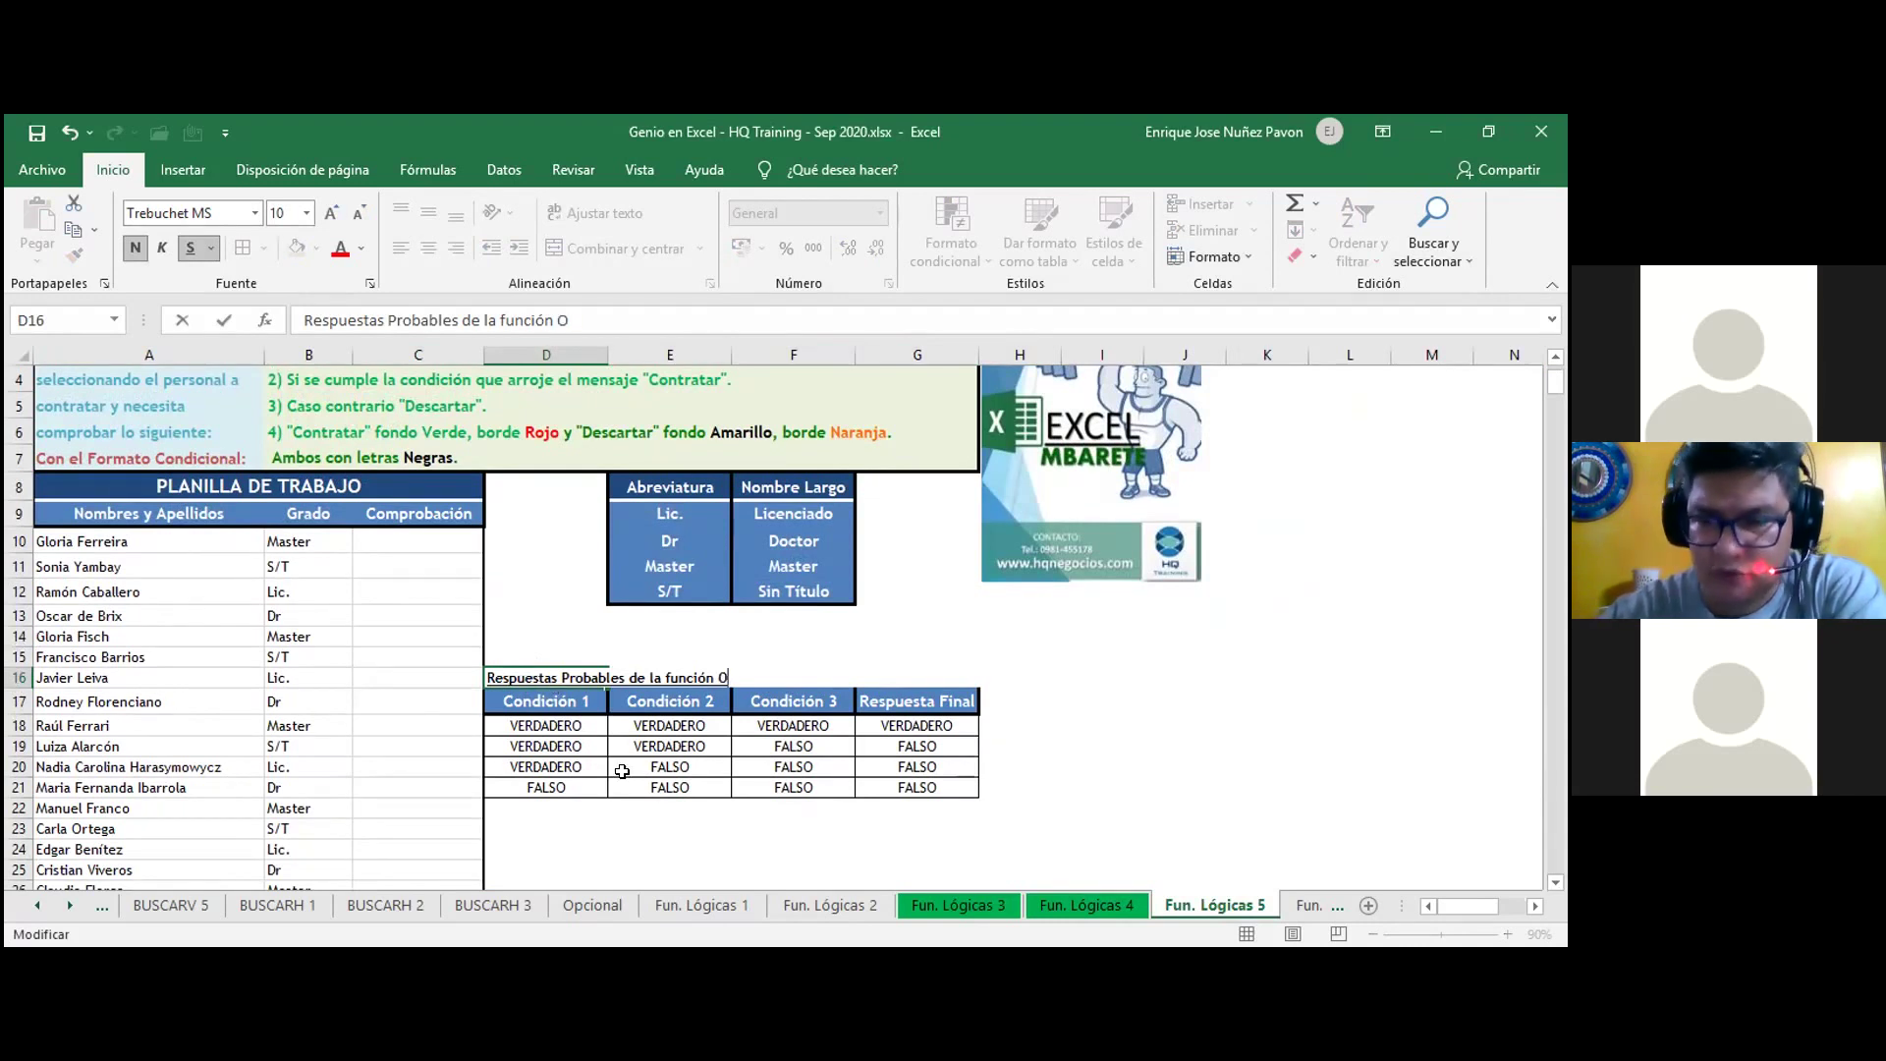
{"action": "left_click", "coordinate": [662, 833]}
- Copy VERDADERO from G18 into the Respuesta Final cells G19:G20
{"action": "left_click", "coordinate": [938, 729]}
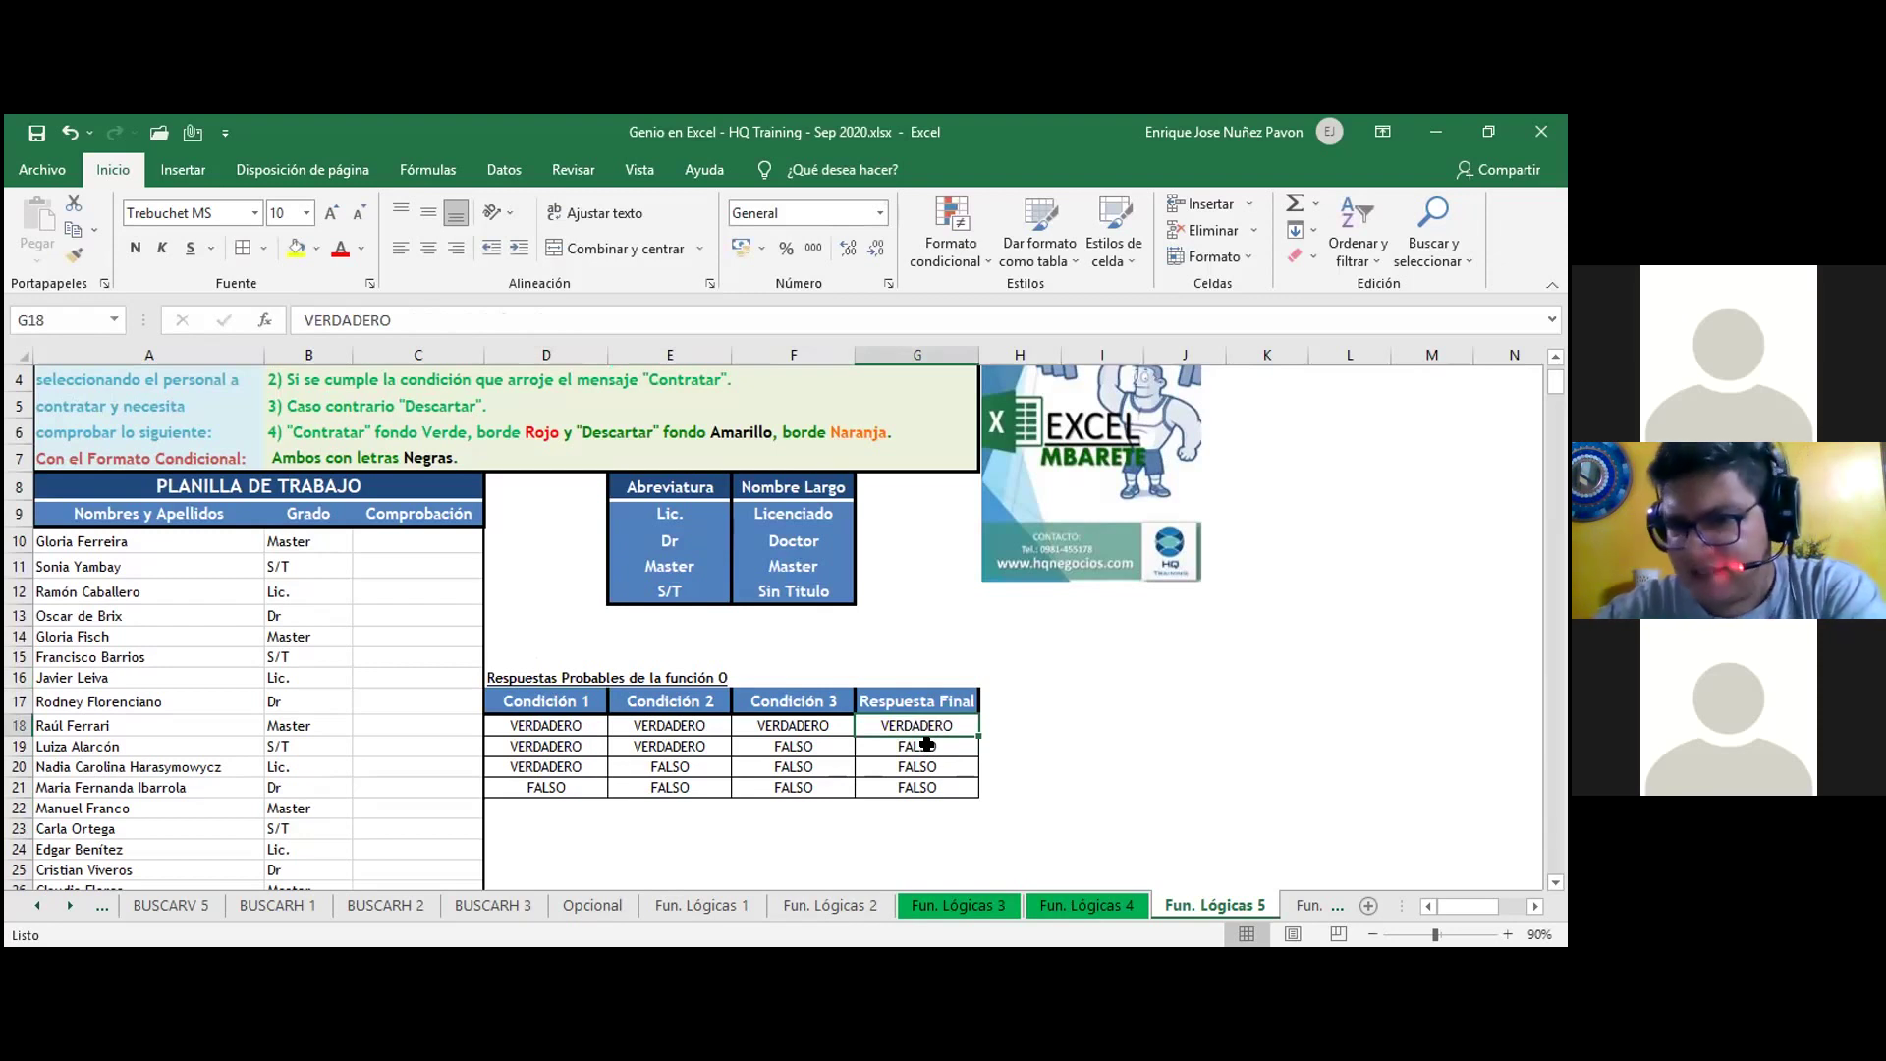
{"action": "left_click", "coordinate": [940, 787]}
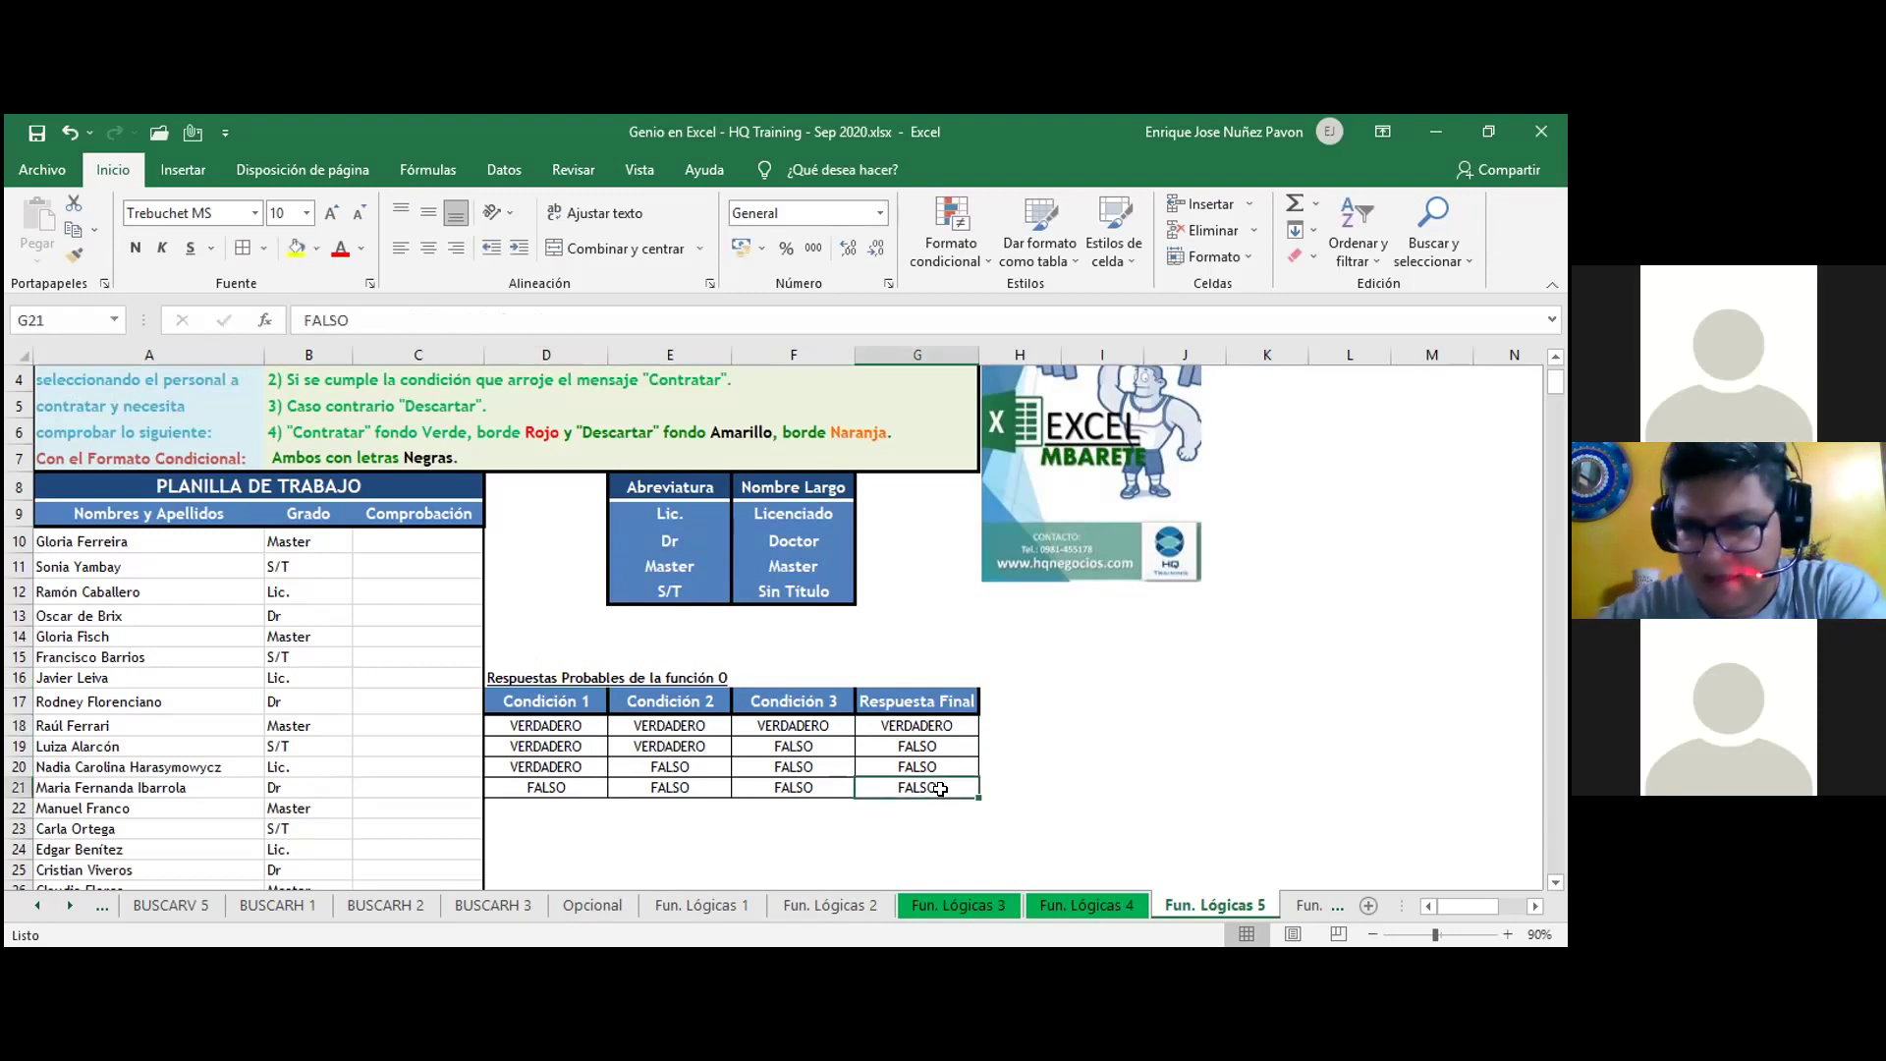
{"action": "left_click", "coordinate": [940, 725]}
{"action": "key", "text": "ctrl+c"}
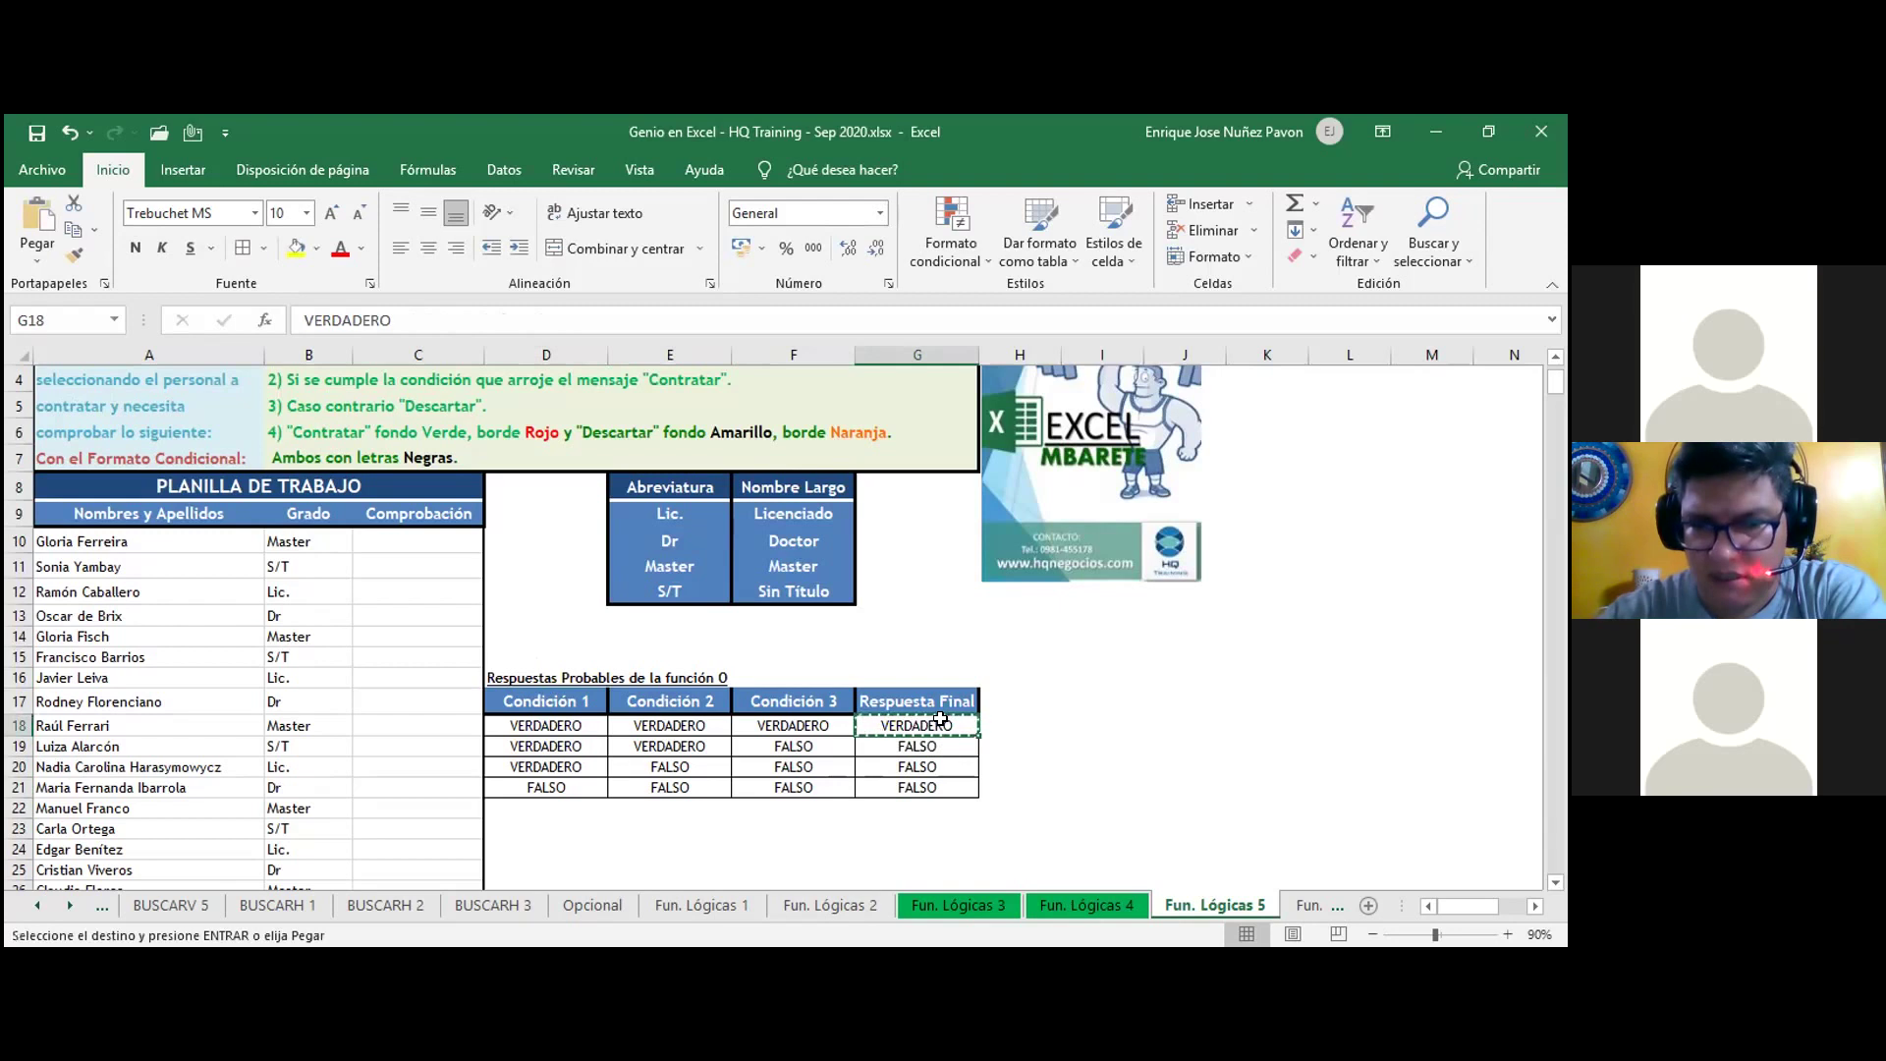
{"action": "key", "text": "Down"}
{"action": "key", "text": "shift+Down"}
{"action": "key", "text": "shift+Down"}
{"action": "key", "text": "ctrl+v"}
{"action": "key", "text": "shift+Up"}
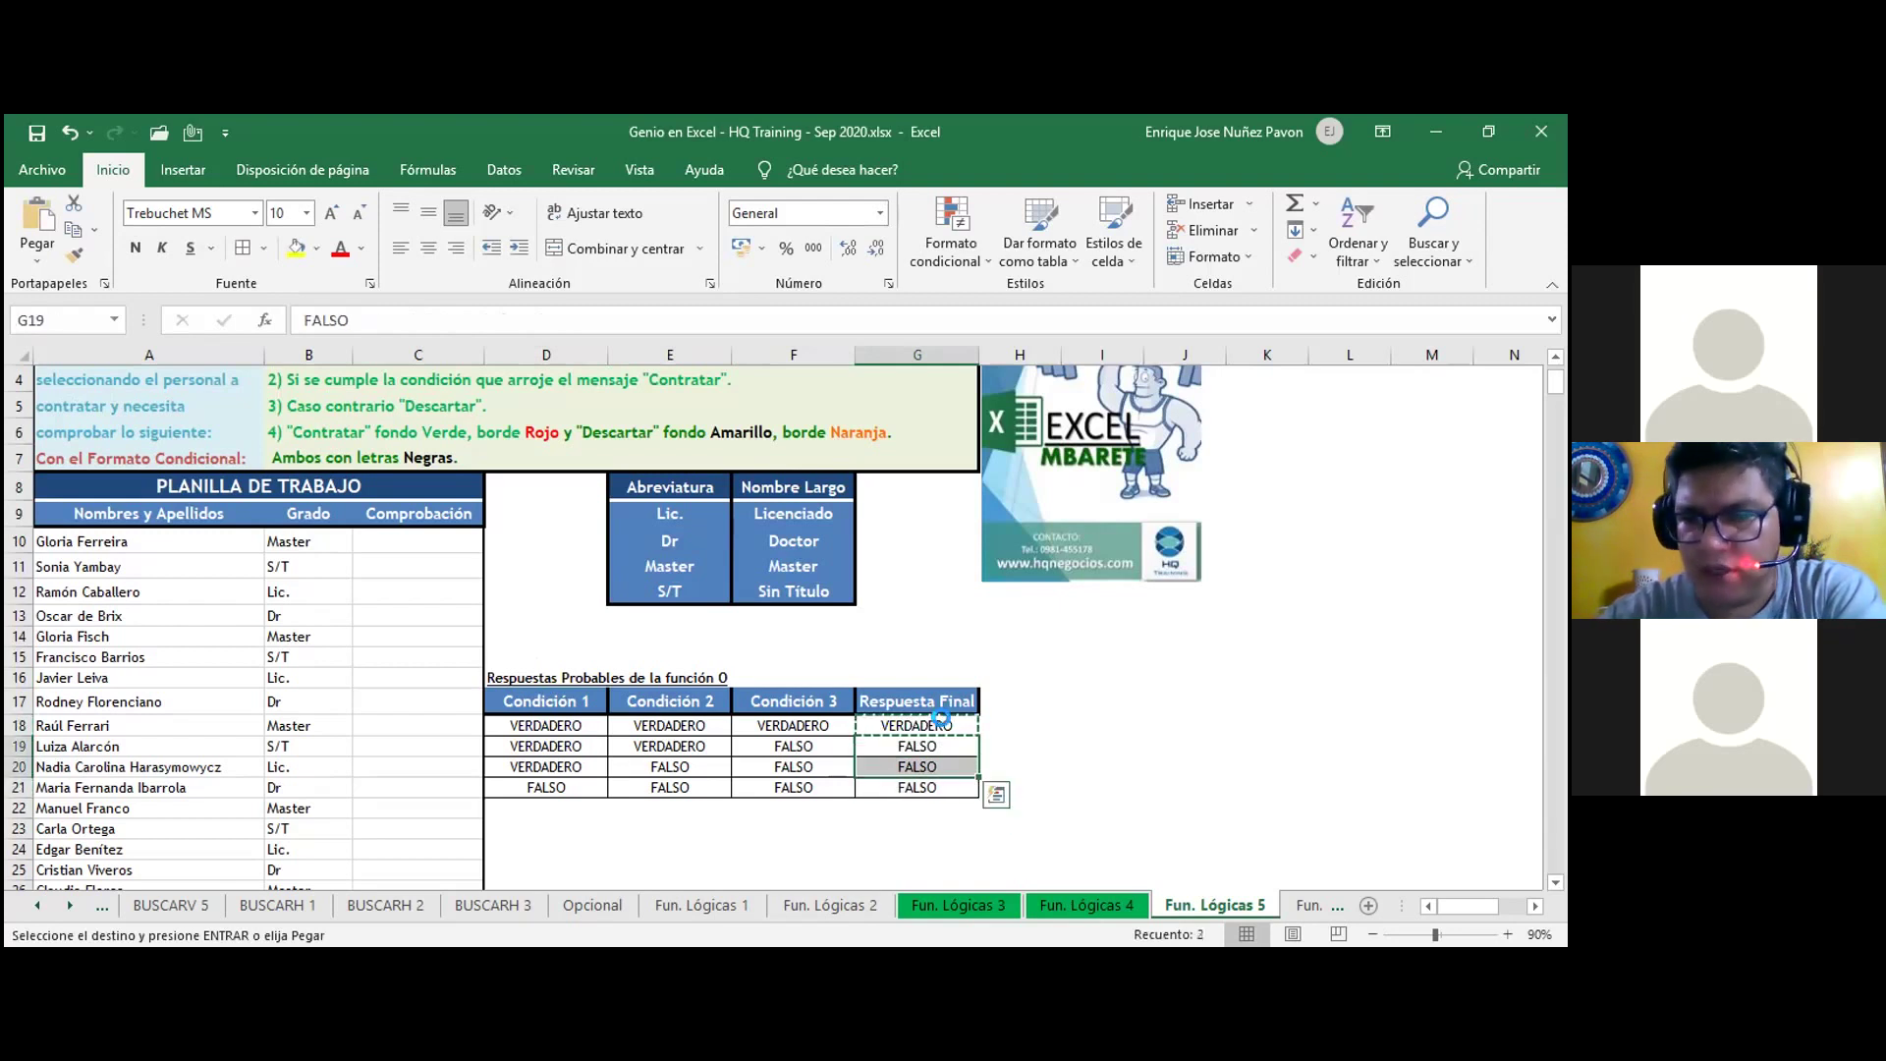
{"action": "key", "text": "ctrl+v"}
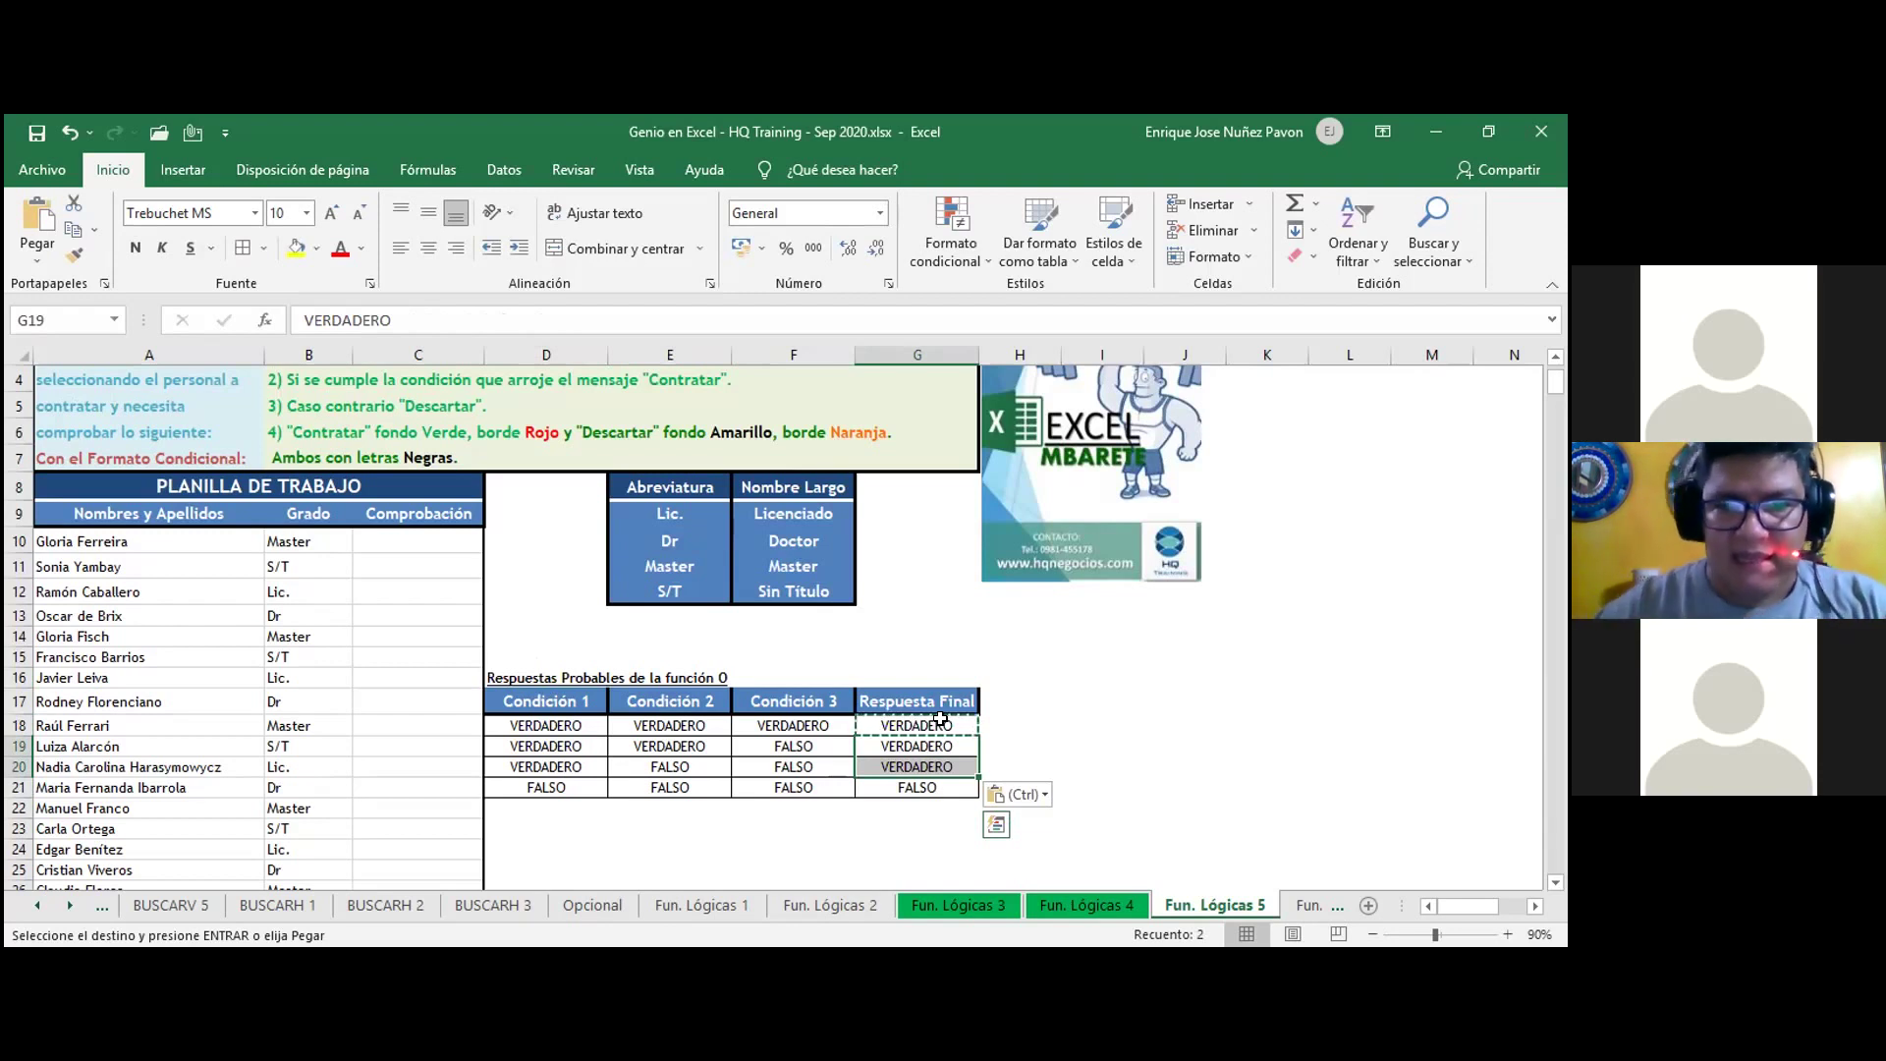
{"action": "left_click", "coordinate": [662, 833]}
{"action": "key", "text": "Escape"}
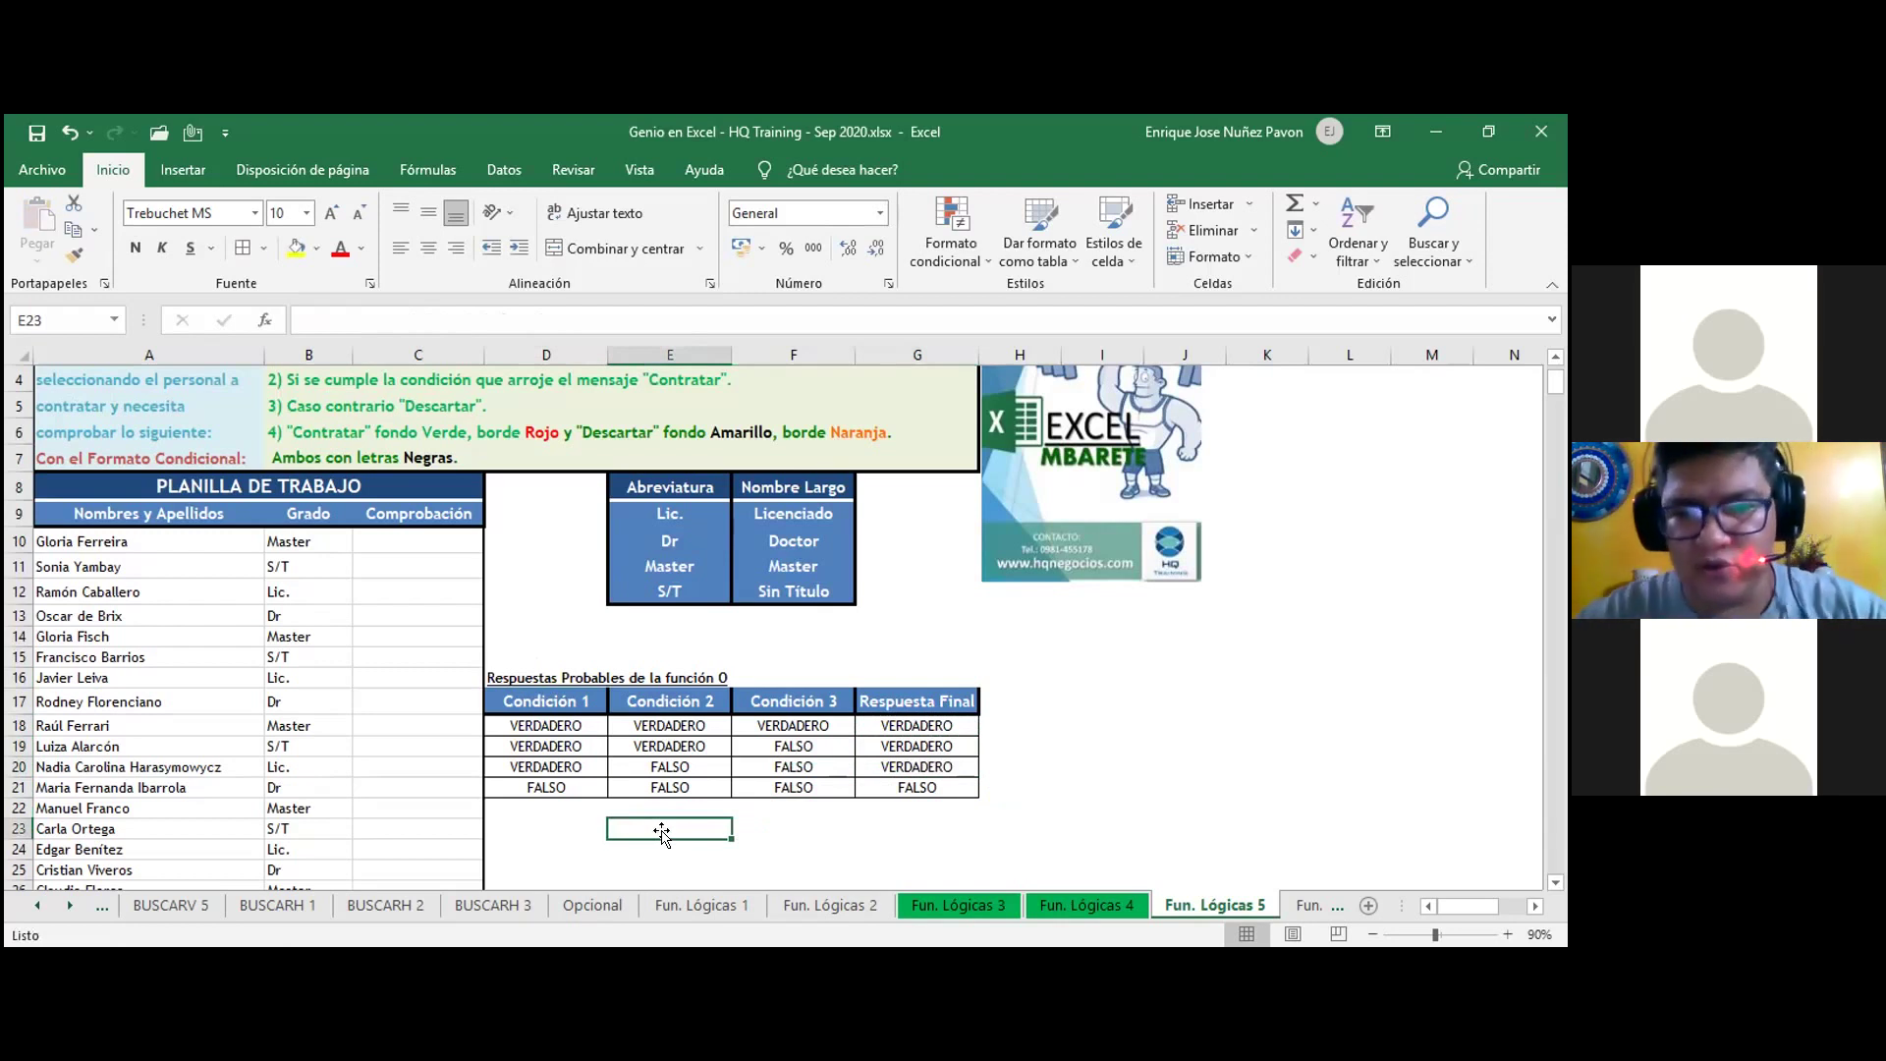
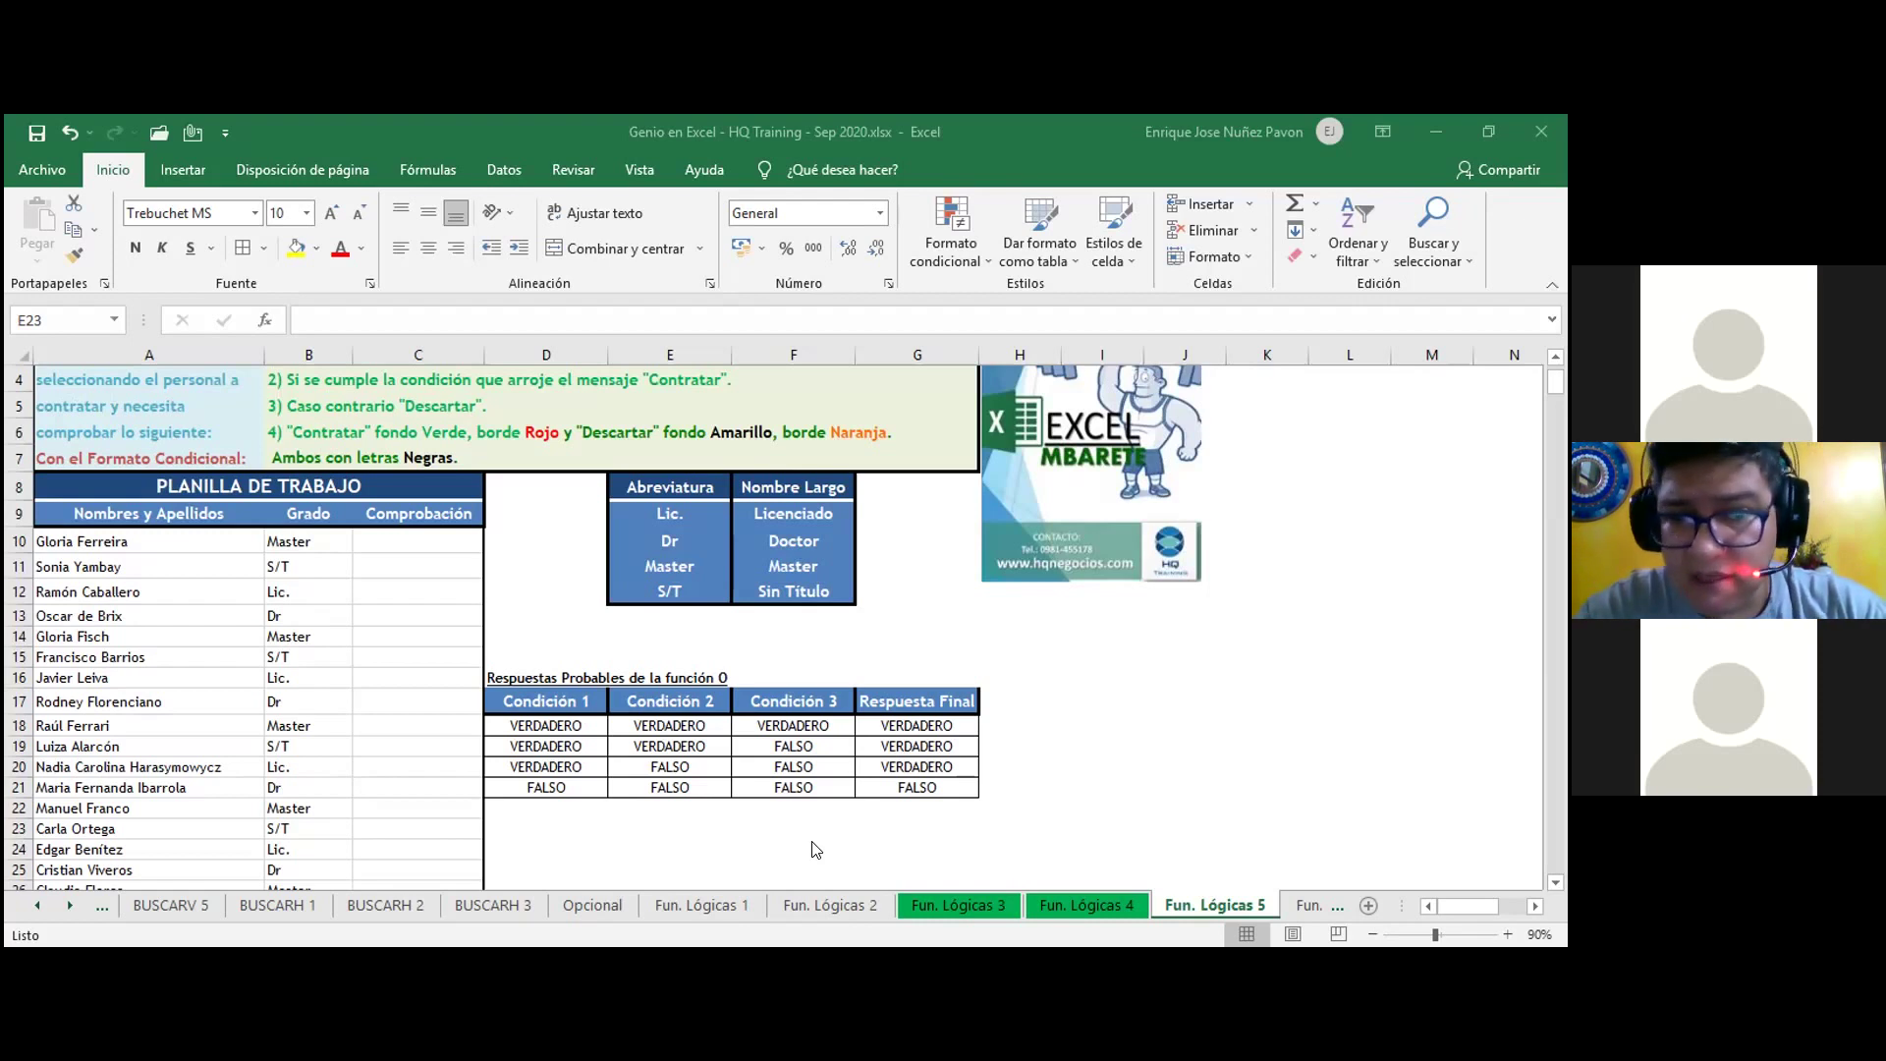
- Highlight the first exercise instruction in cell B3 with a yellow fill
{"action": "left_click", "coordinate": [404, 535]}
{"action": "scroll", "coordinate": [405, 539], "scroll_direction": "up", "scroll_amount": 1}
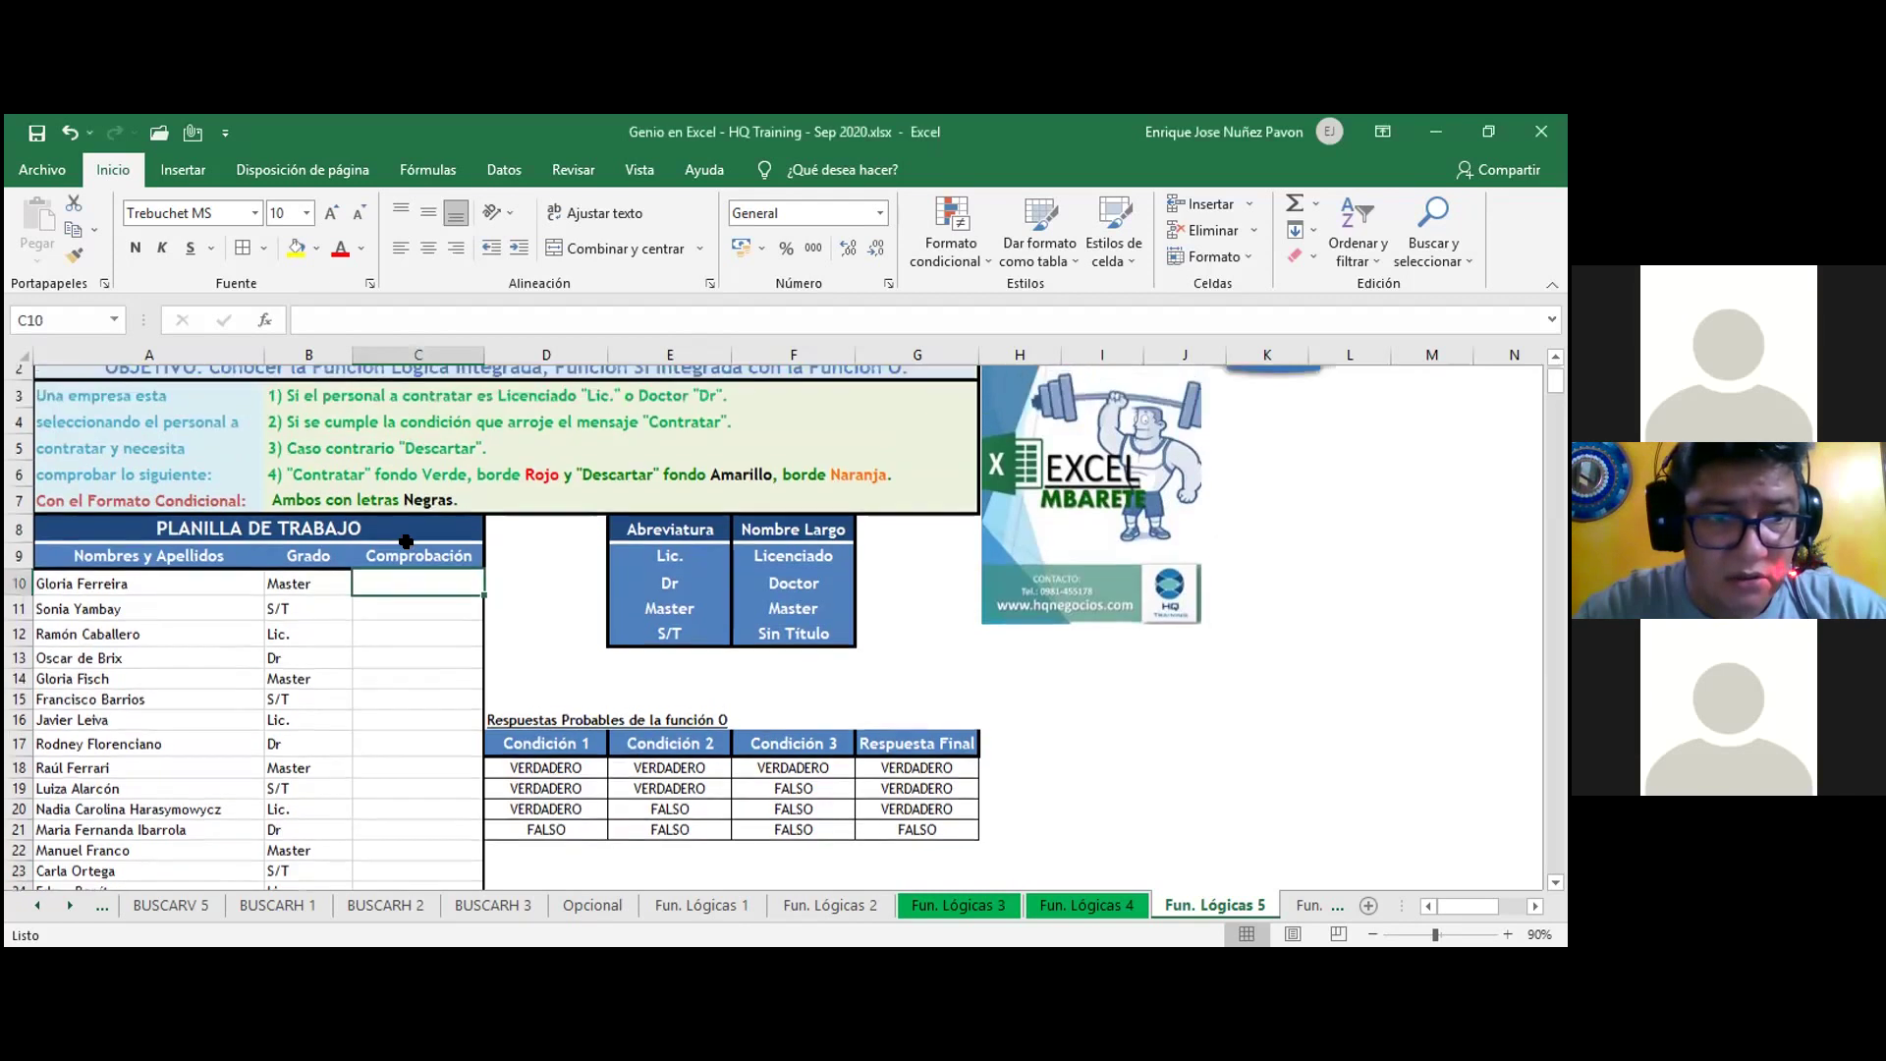
{"action": "left_click", "coordinate": [379, 439]}
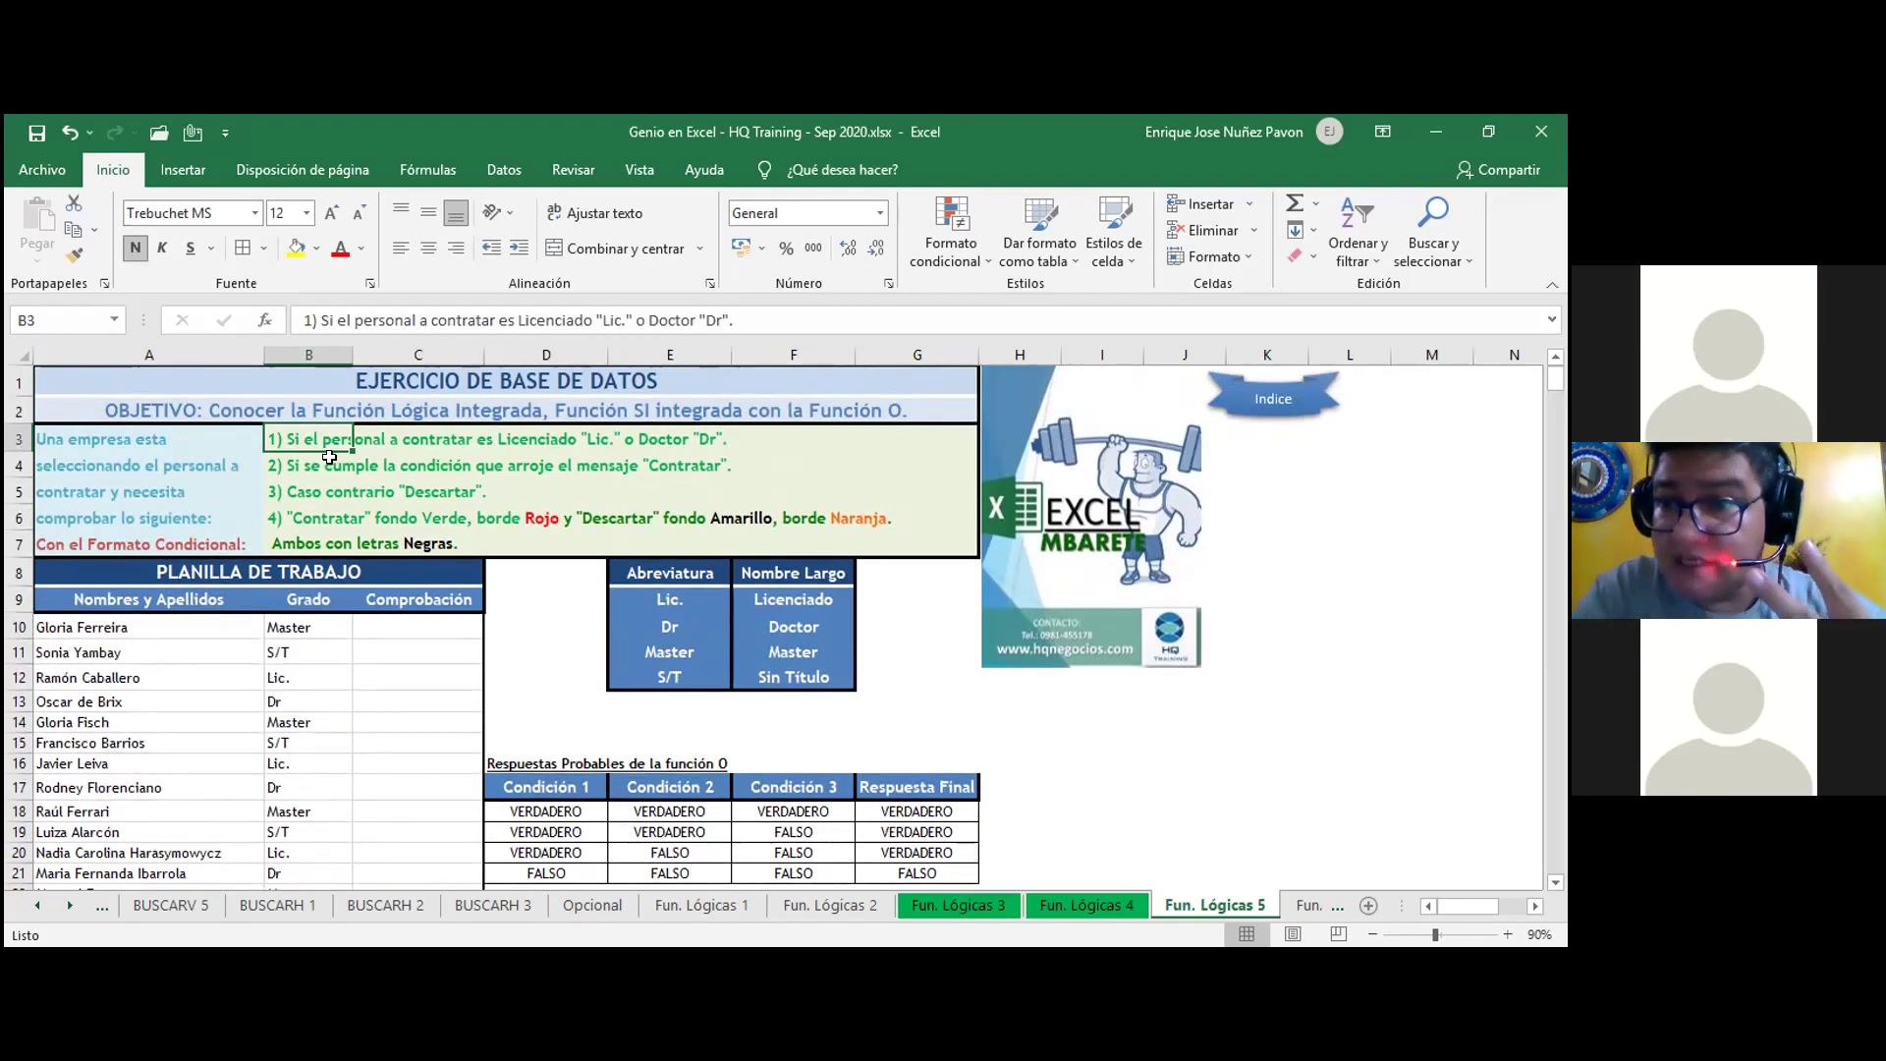
{"action": "left_click", "coordinate": [296, 248]}
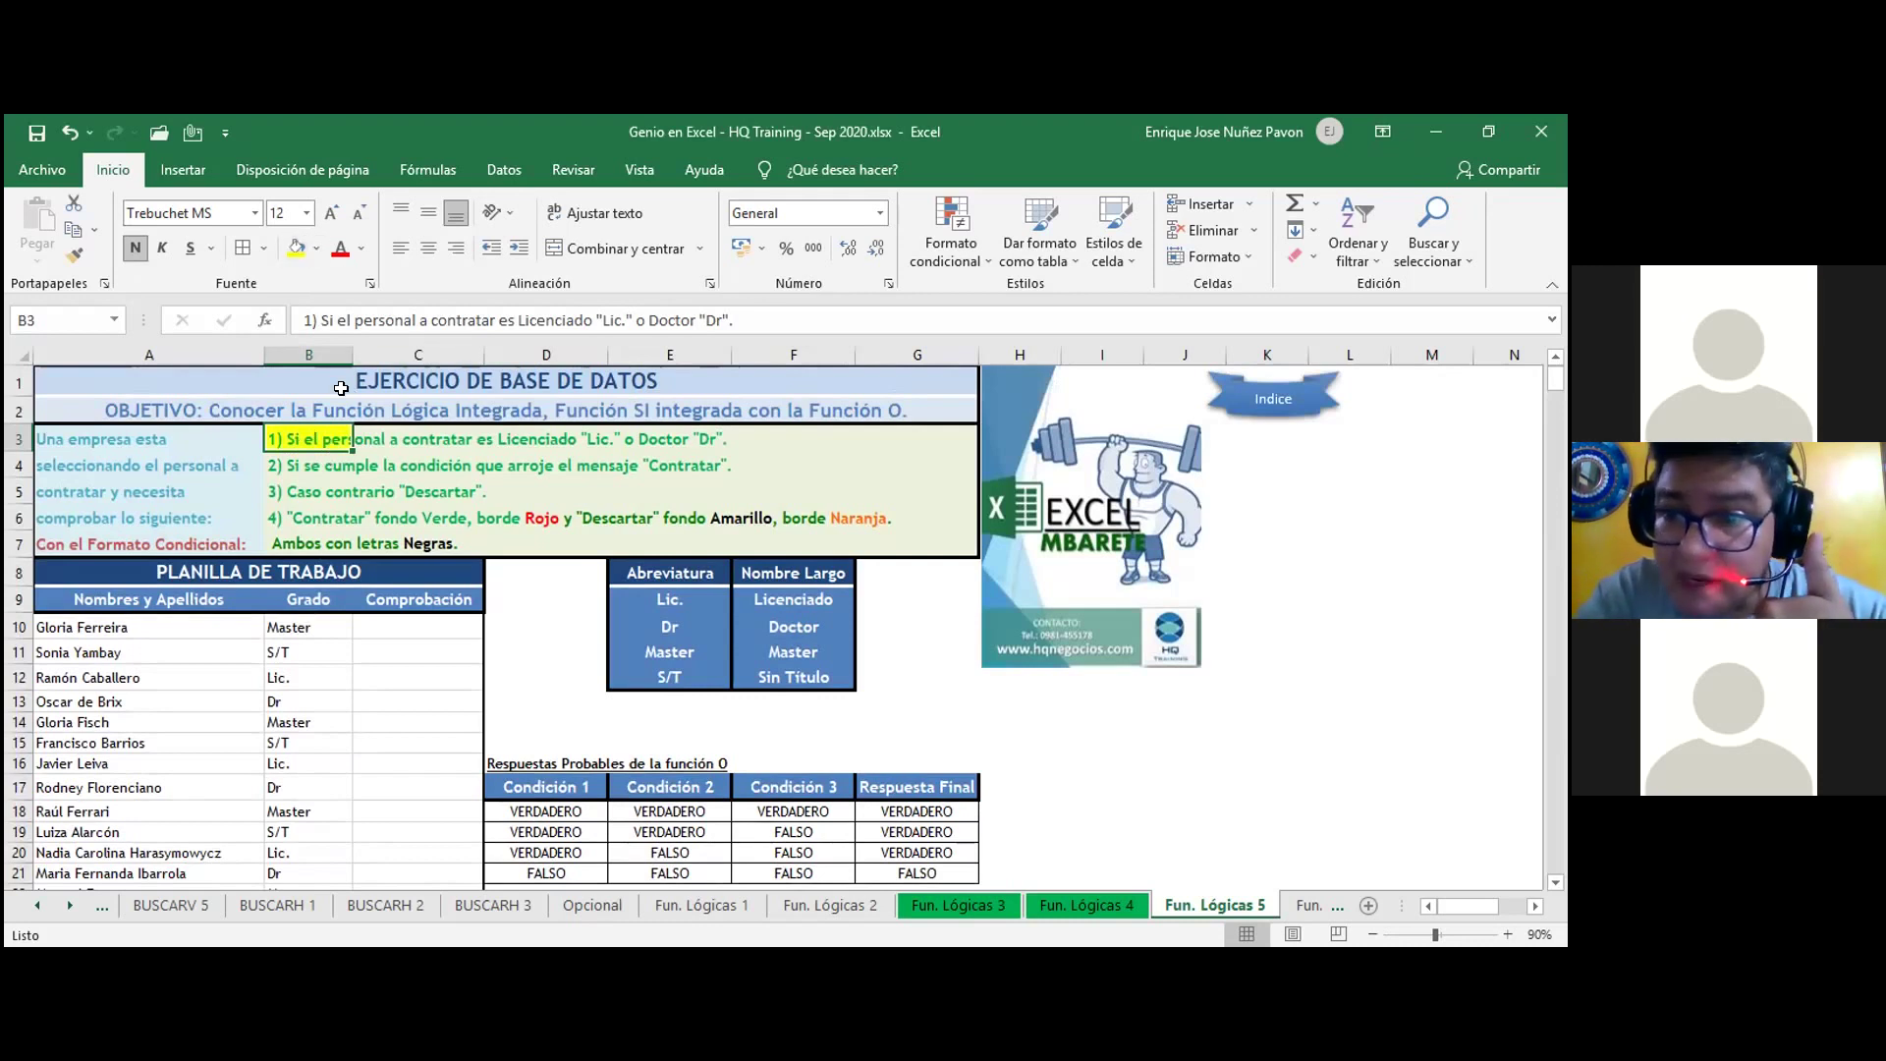
{"action": "left_click", "coordinate": [421, 627]}
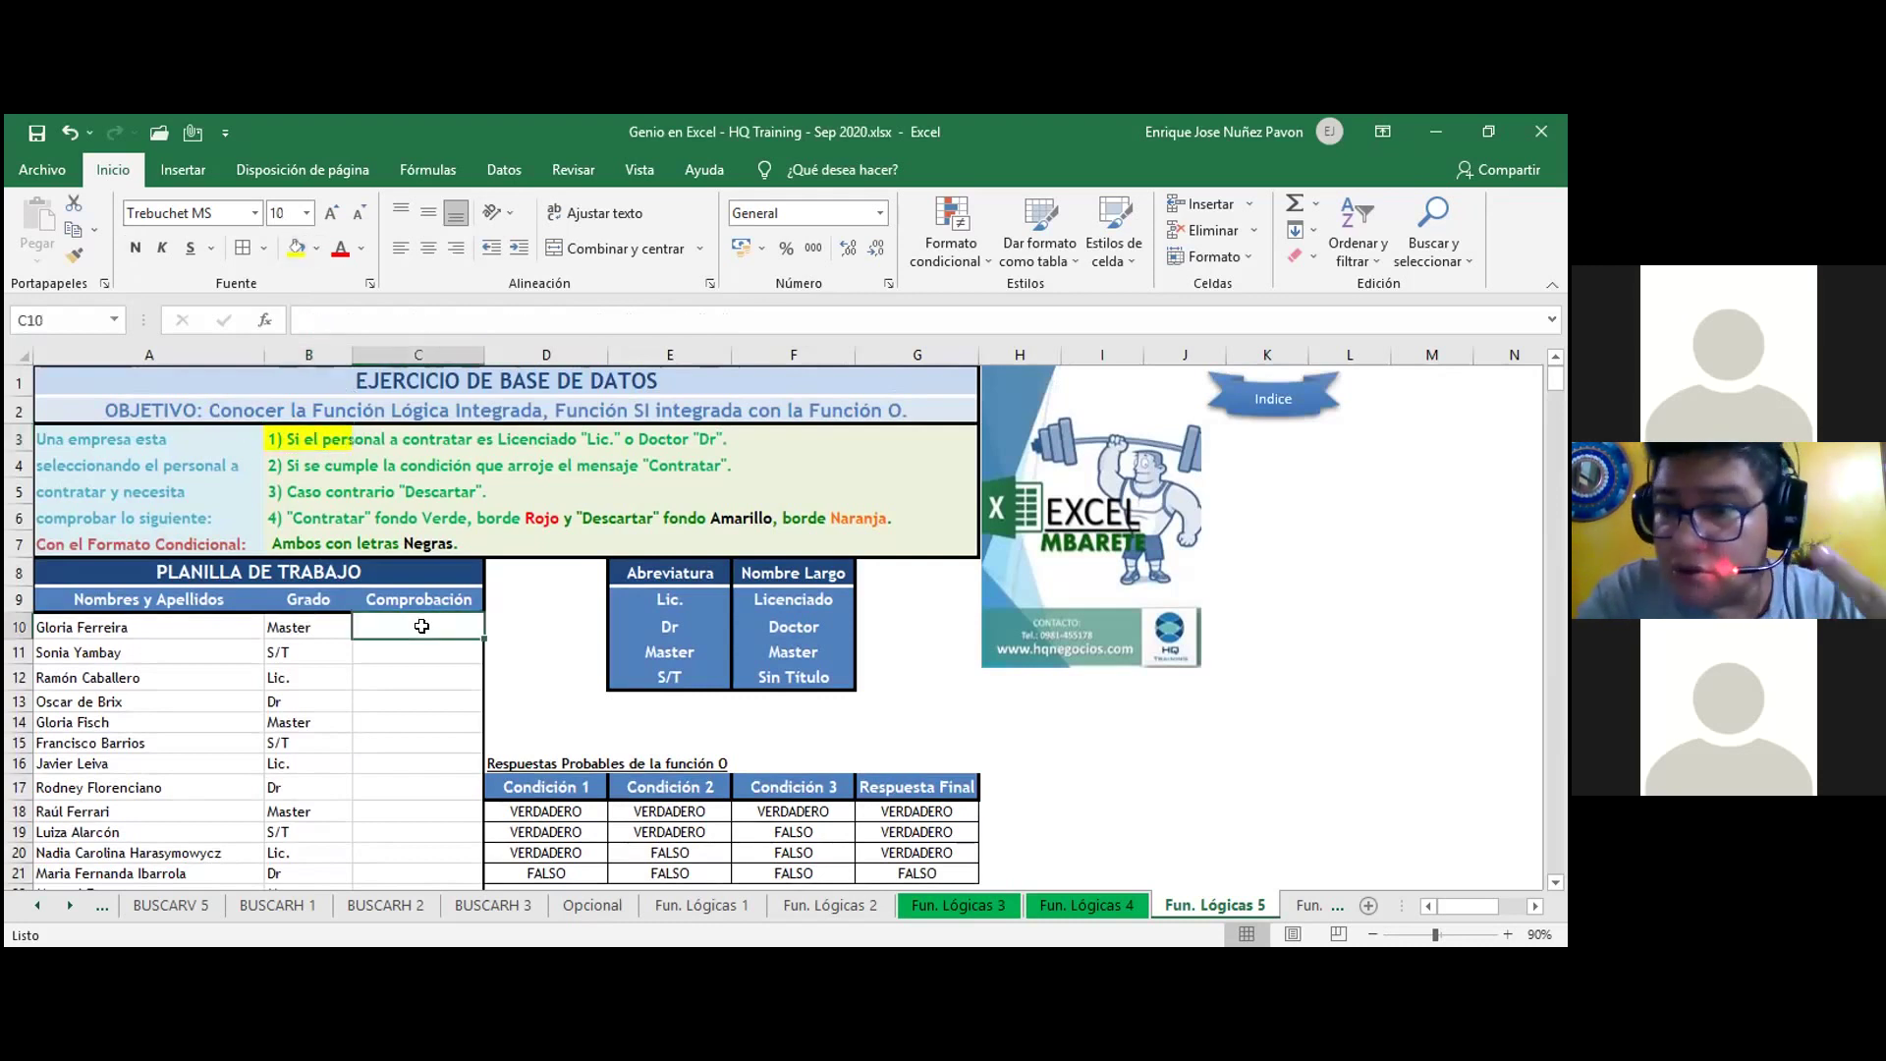
{"action": "left_click", "coordinate": [625, 437]}
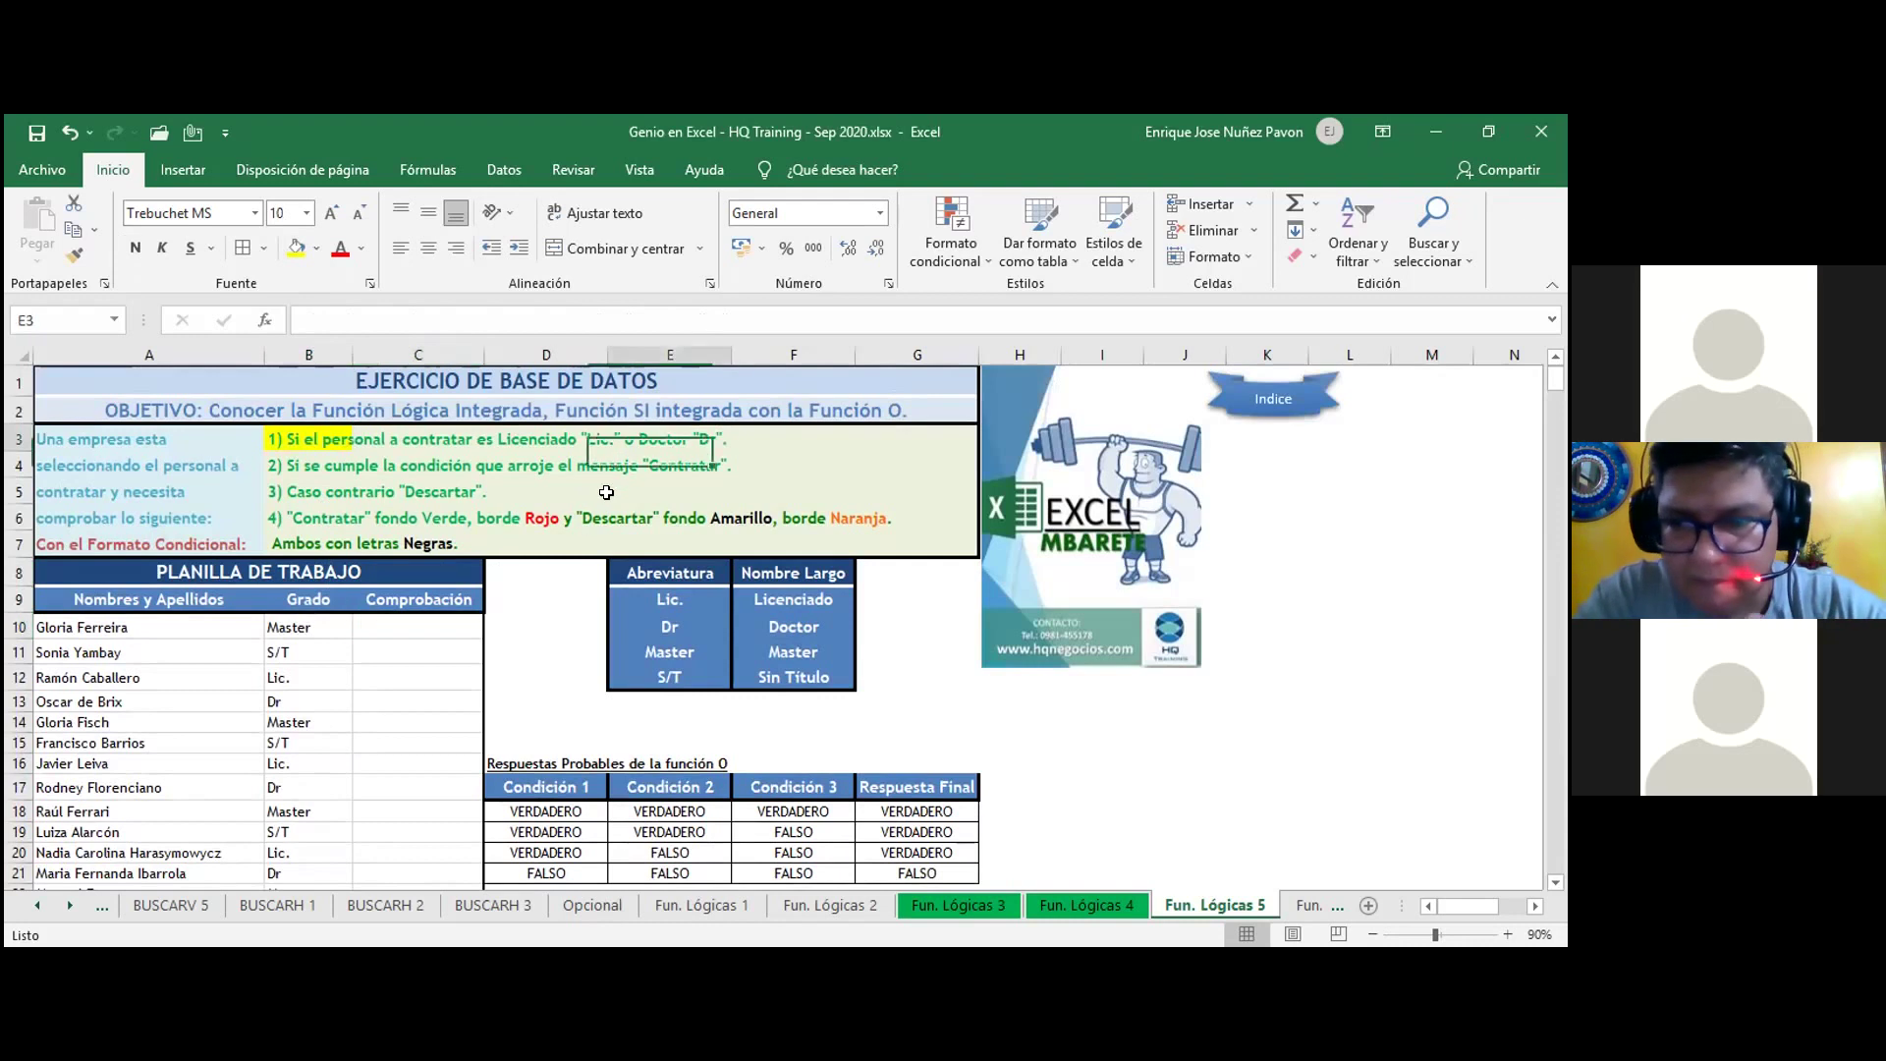
- Start the formula =SI( in cell C10 of the Comprobación column
{"action": "left_click", "coordinate": [393, 700]}
{"action": "left_click", "coordinate": [372, 625]}
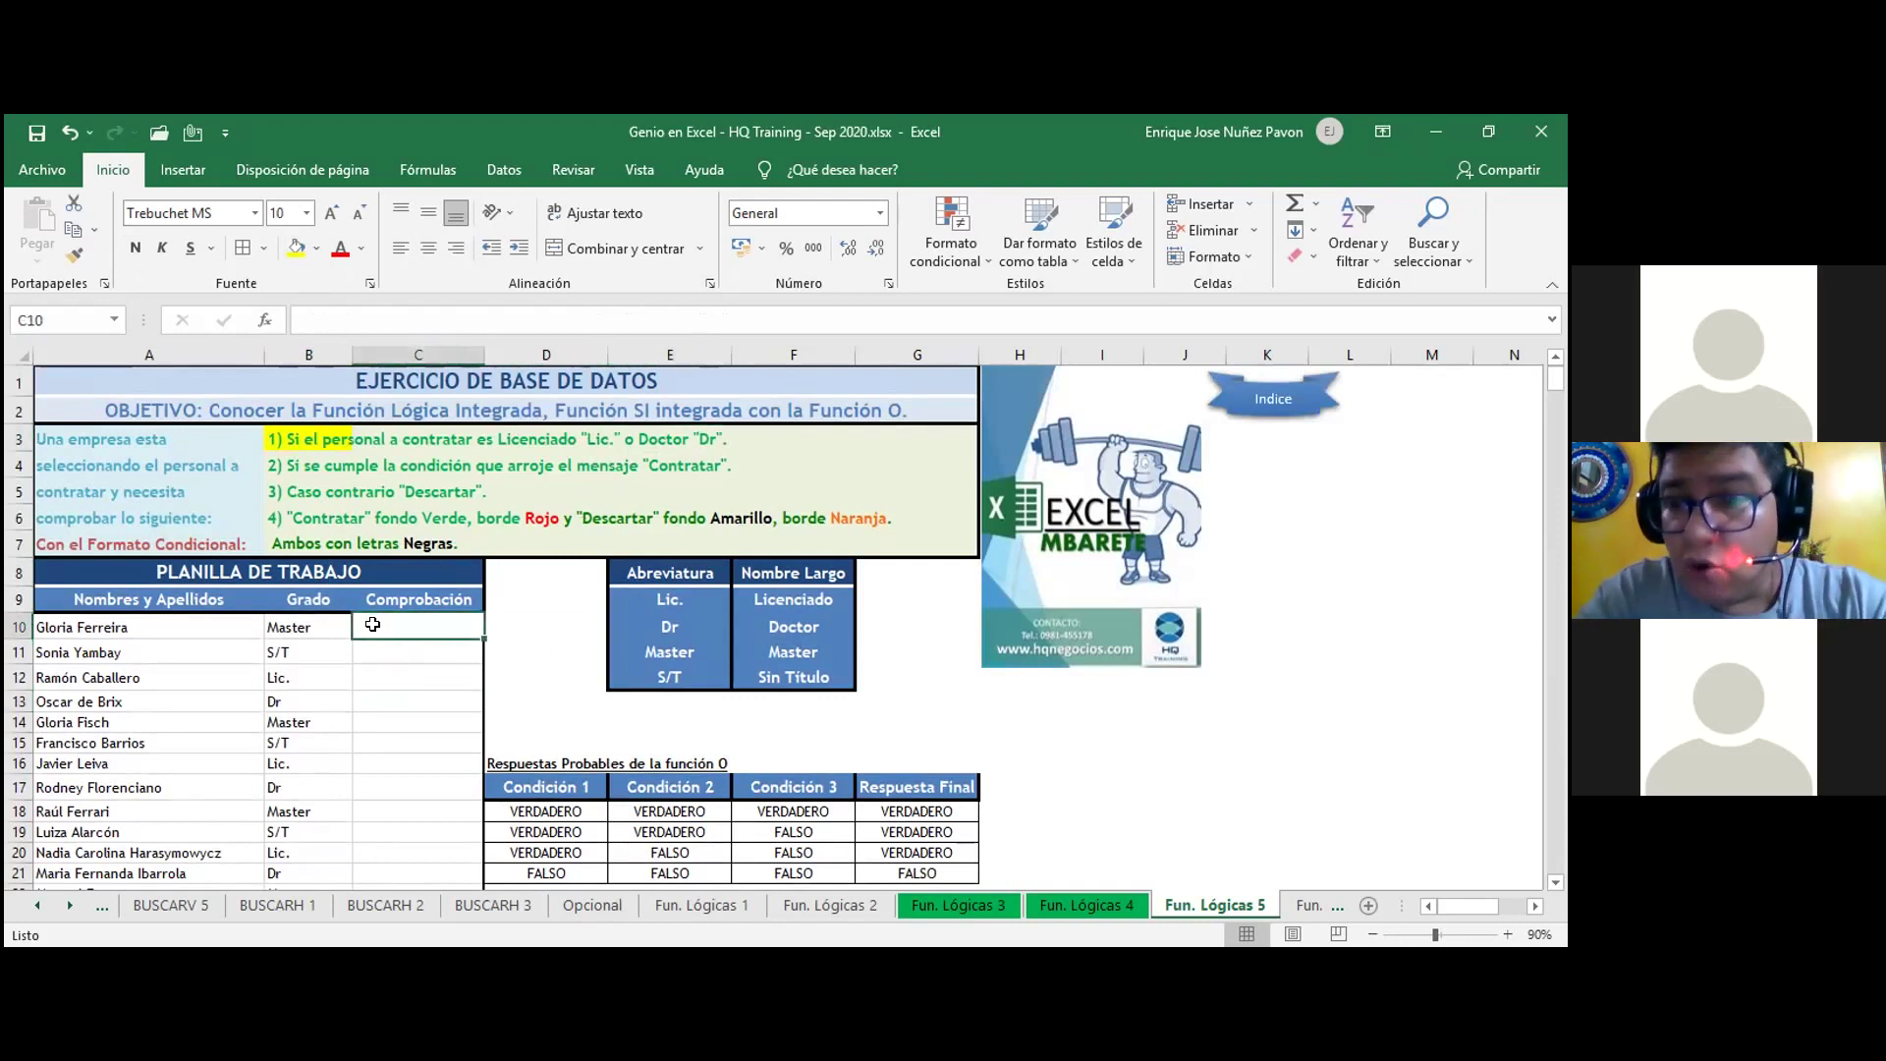
{"action": "type", "text": "=AI"}
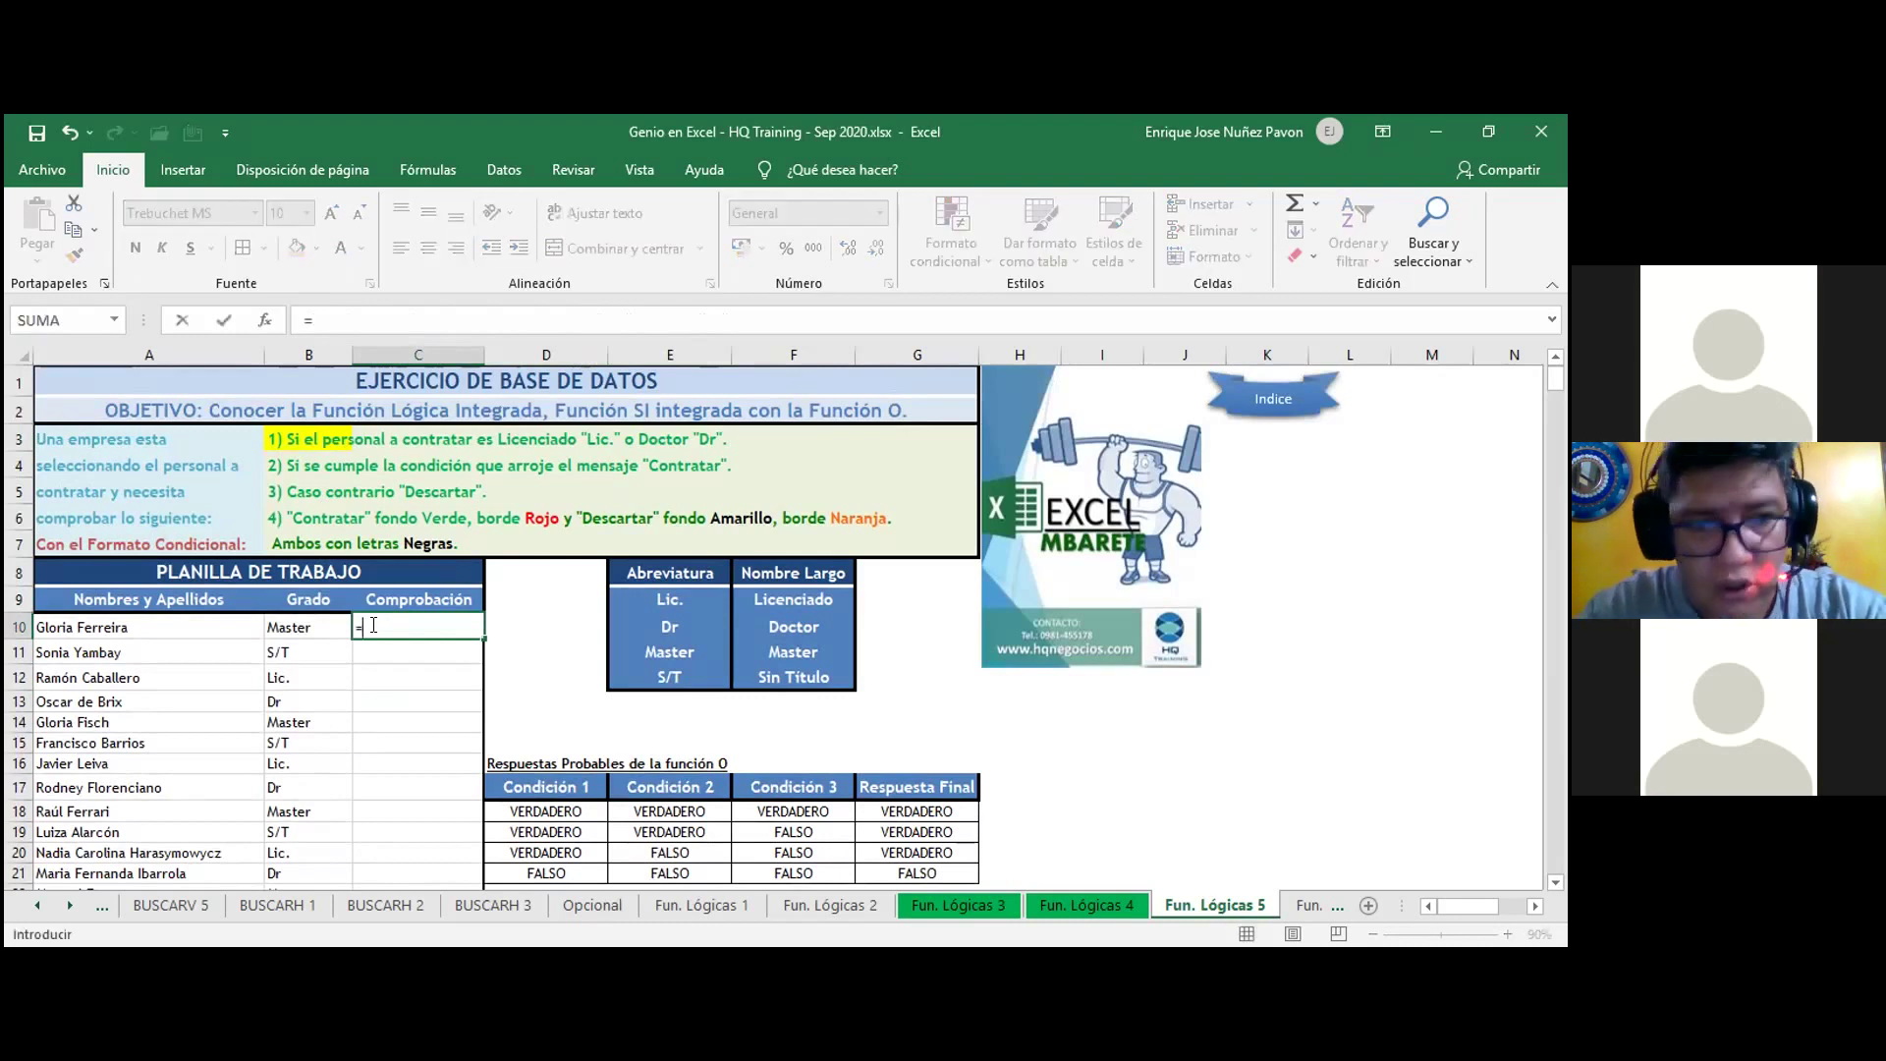
{"action": "key", "text": "BackSpace"}
{"action": "key", "text": "BackSpace"}
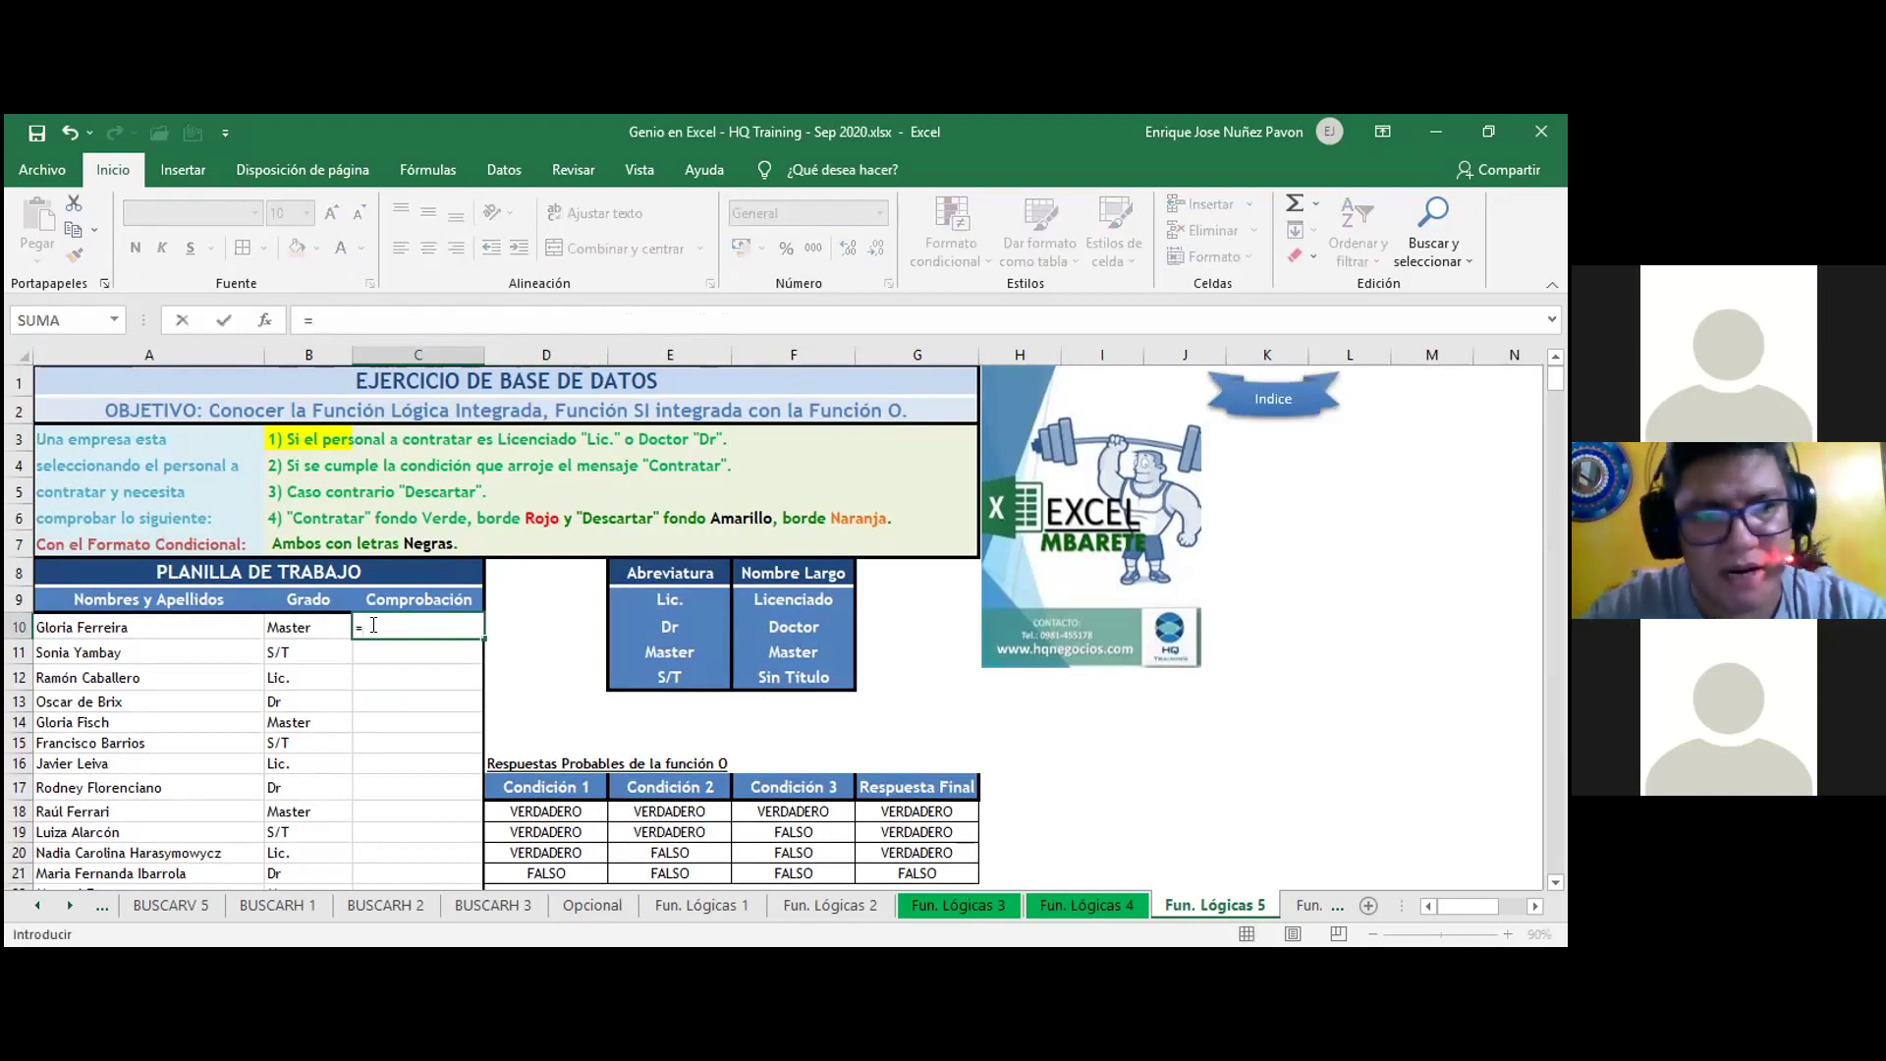
{"action": "type", "text": "SI("}
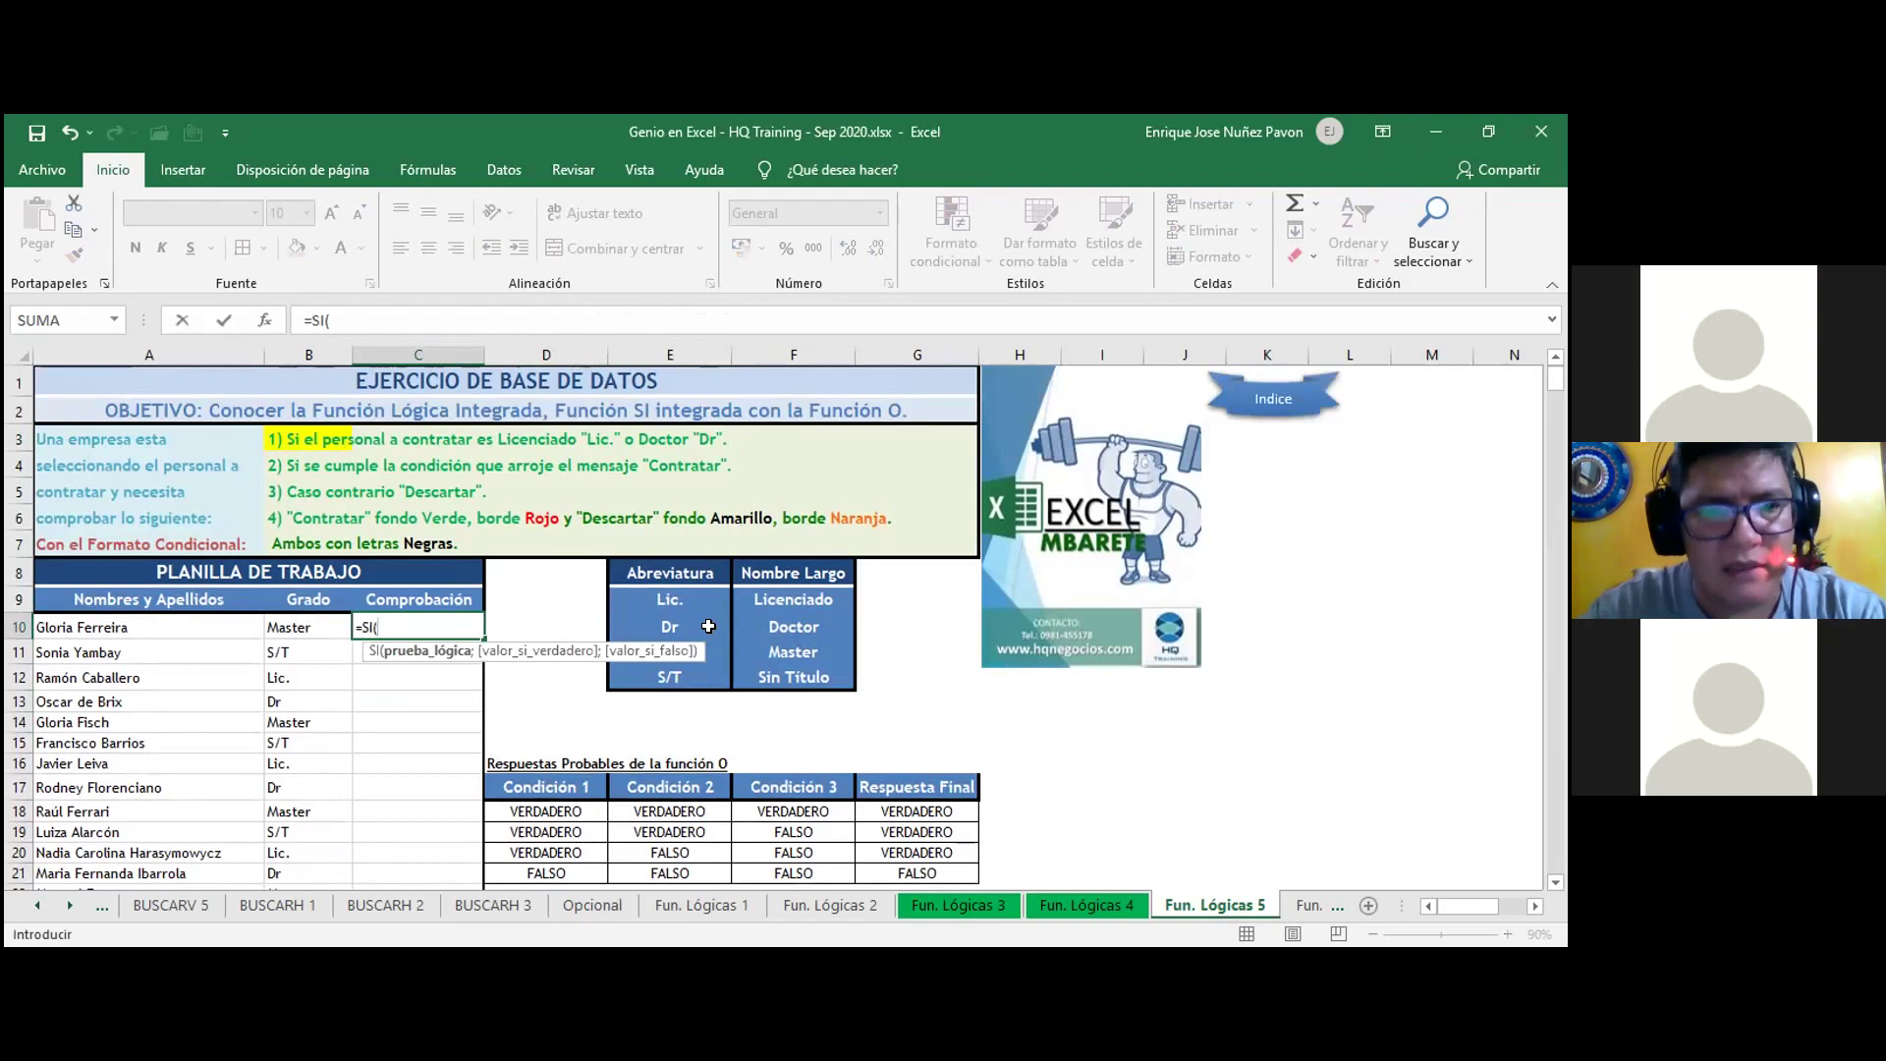
{"action": "type", "text": "O"}
{"action": "key", "text": "BackSpace"}
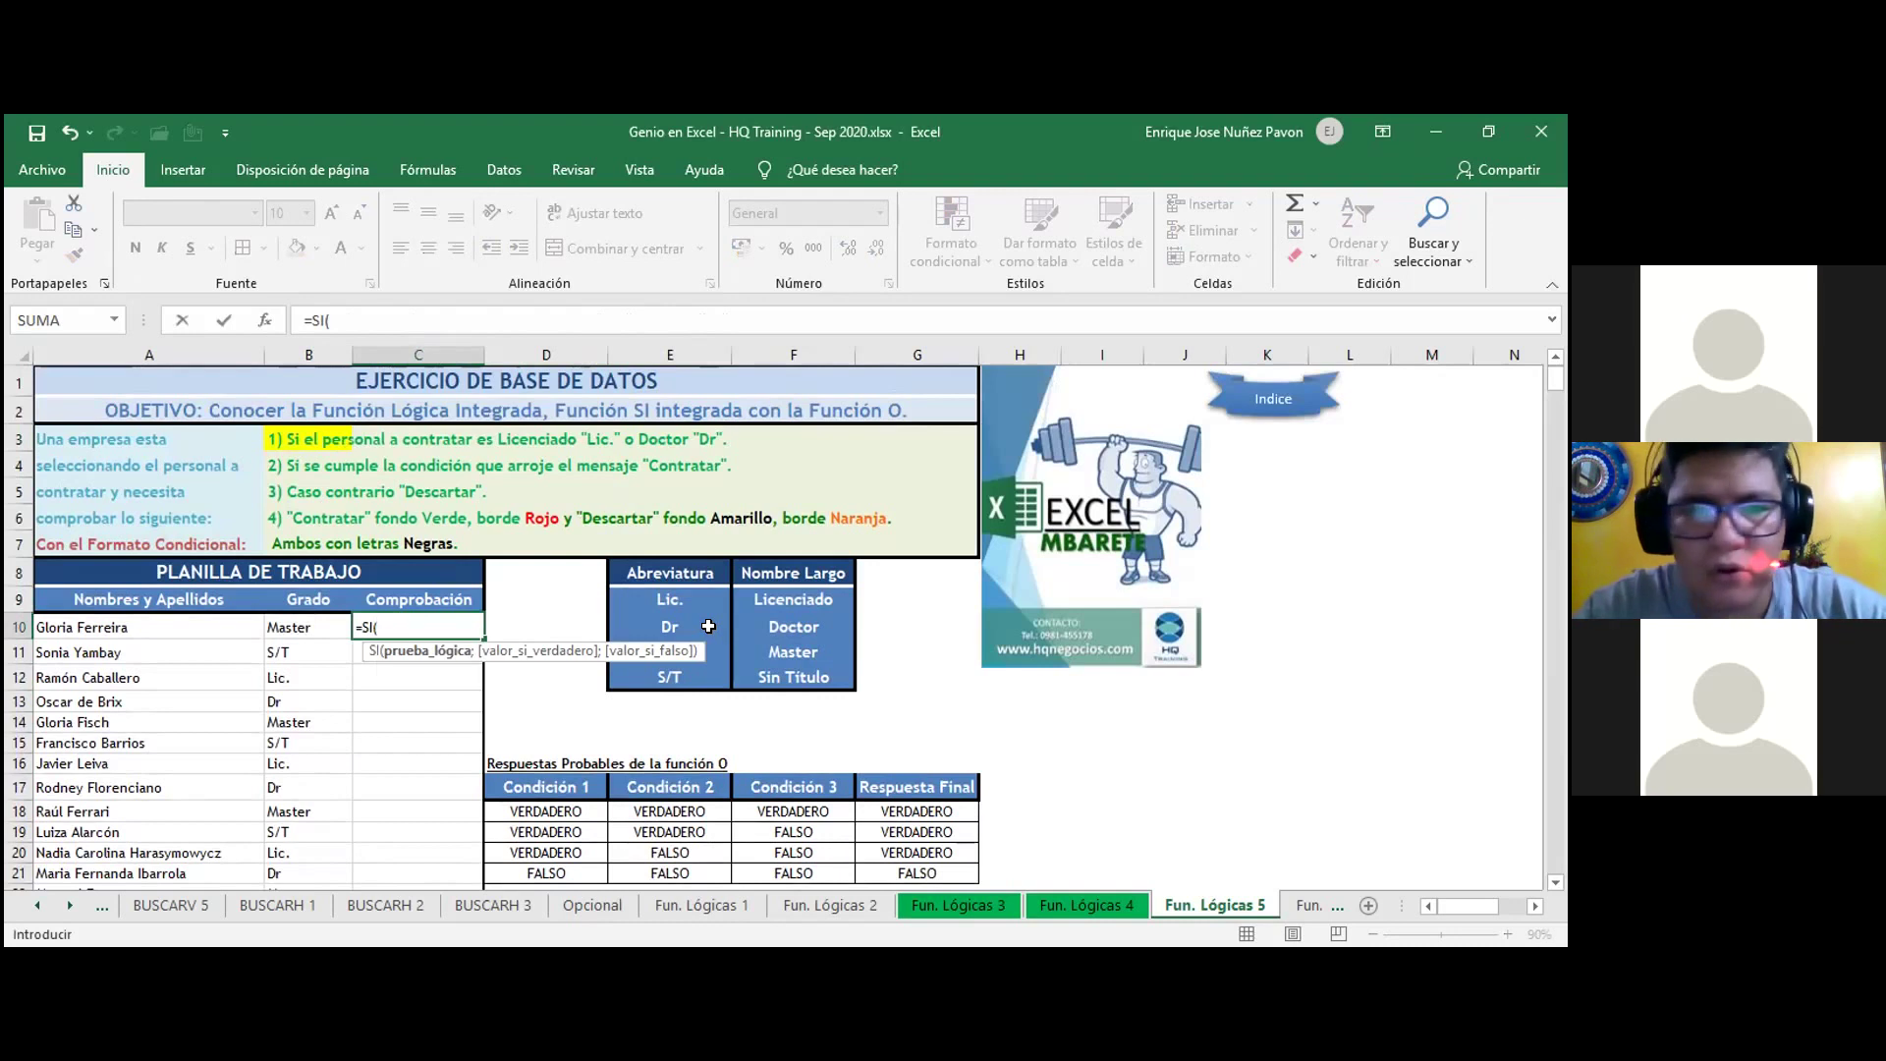
- Nest an O() function in the Prueba_lógica argument of SI and begin its Valor_lógico1 with B10=
{"action": "left_click", "coordinate": [265, 322]}
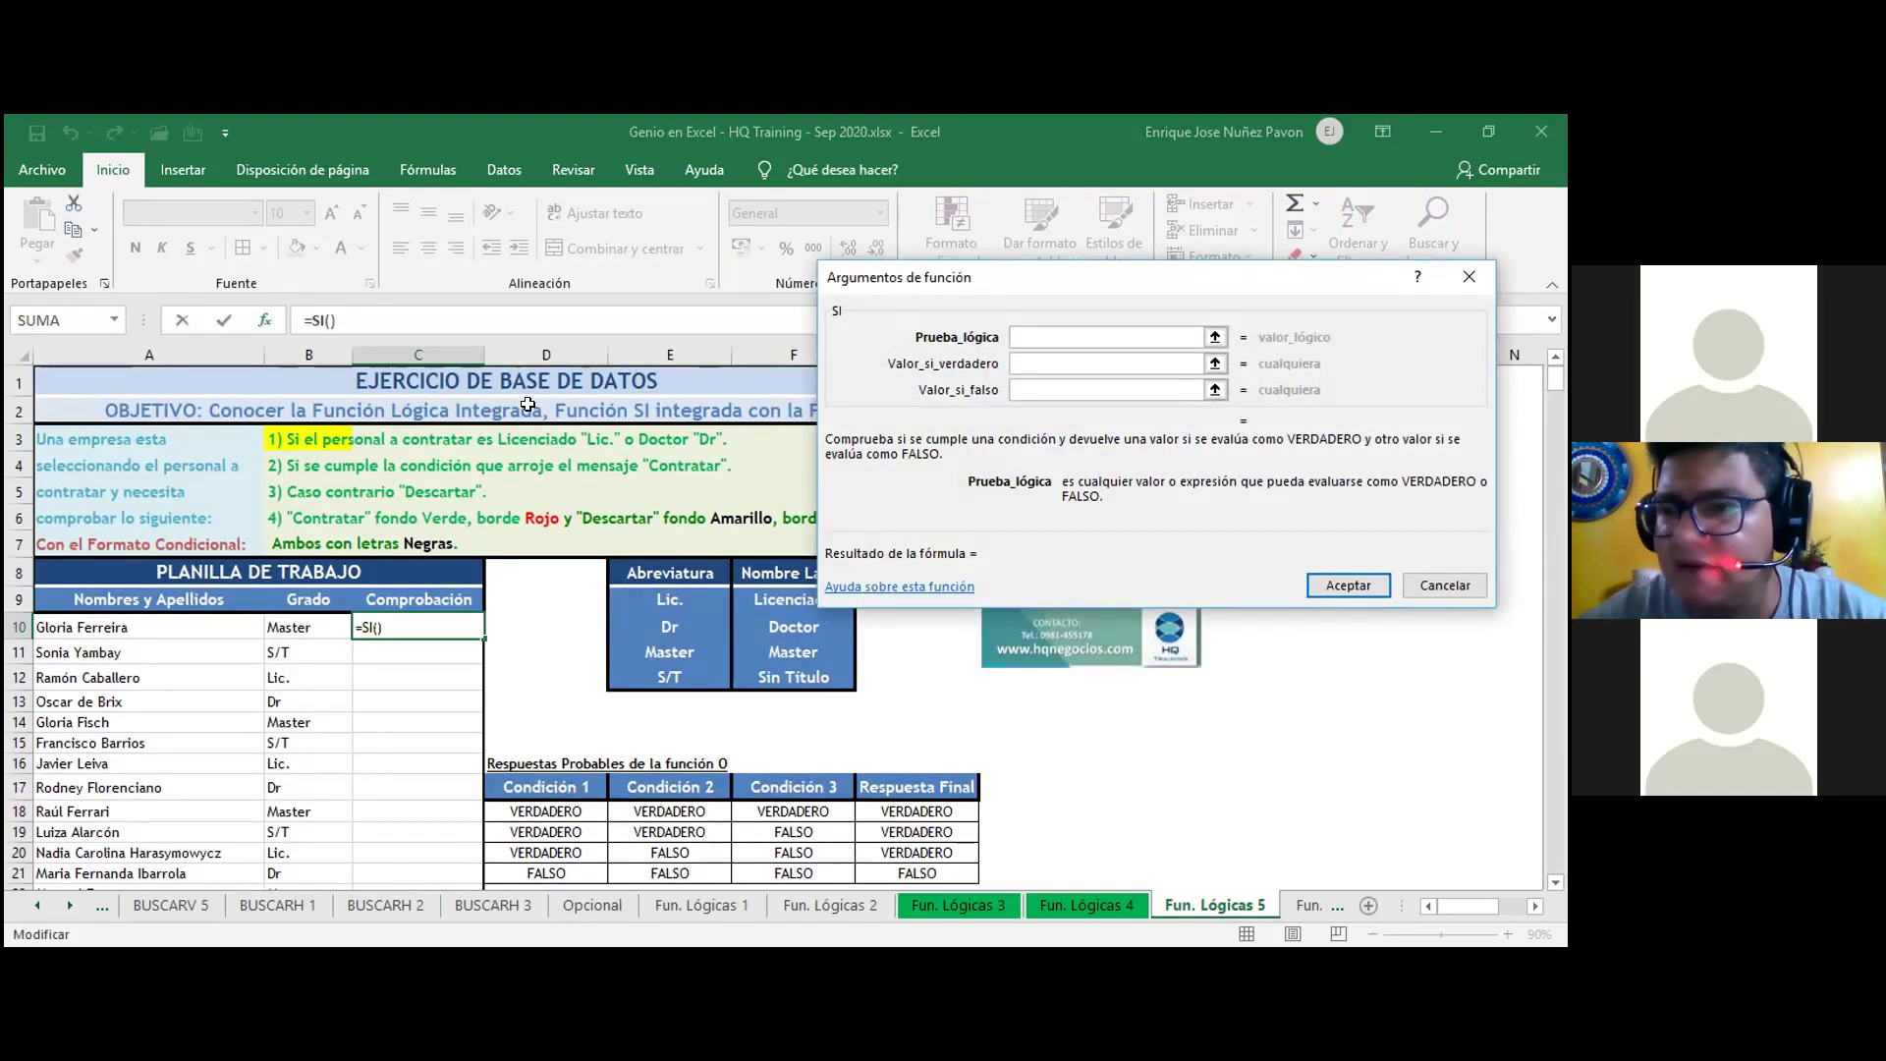
{"action": "type", "text": "O"}
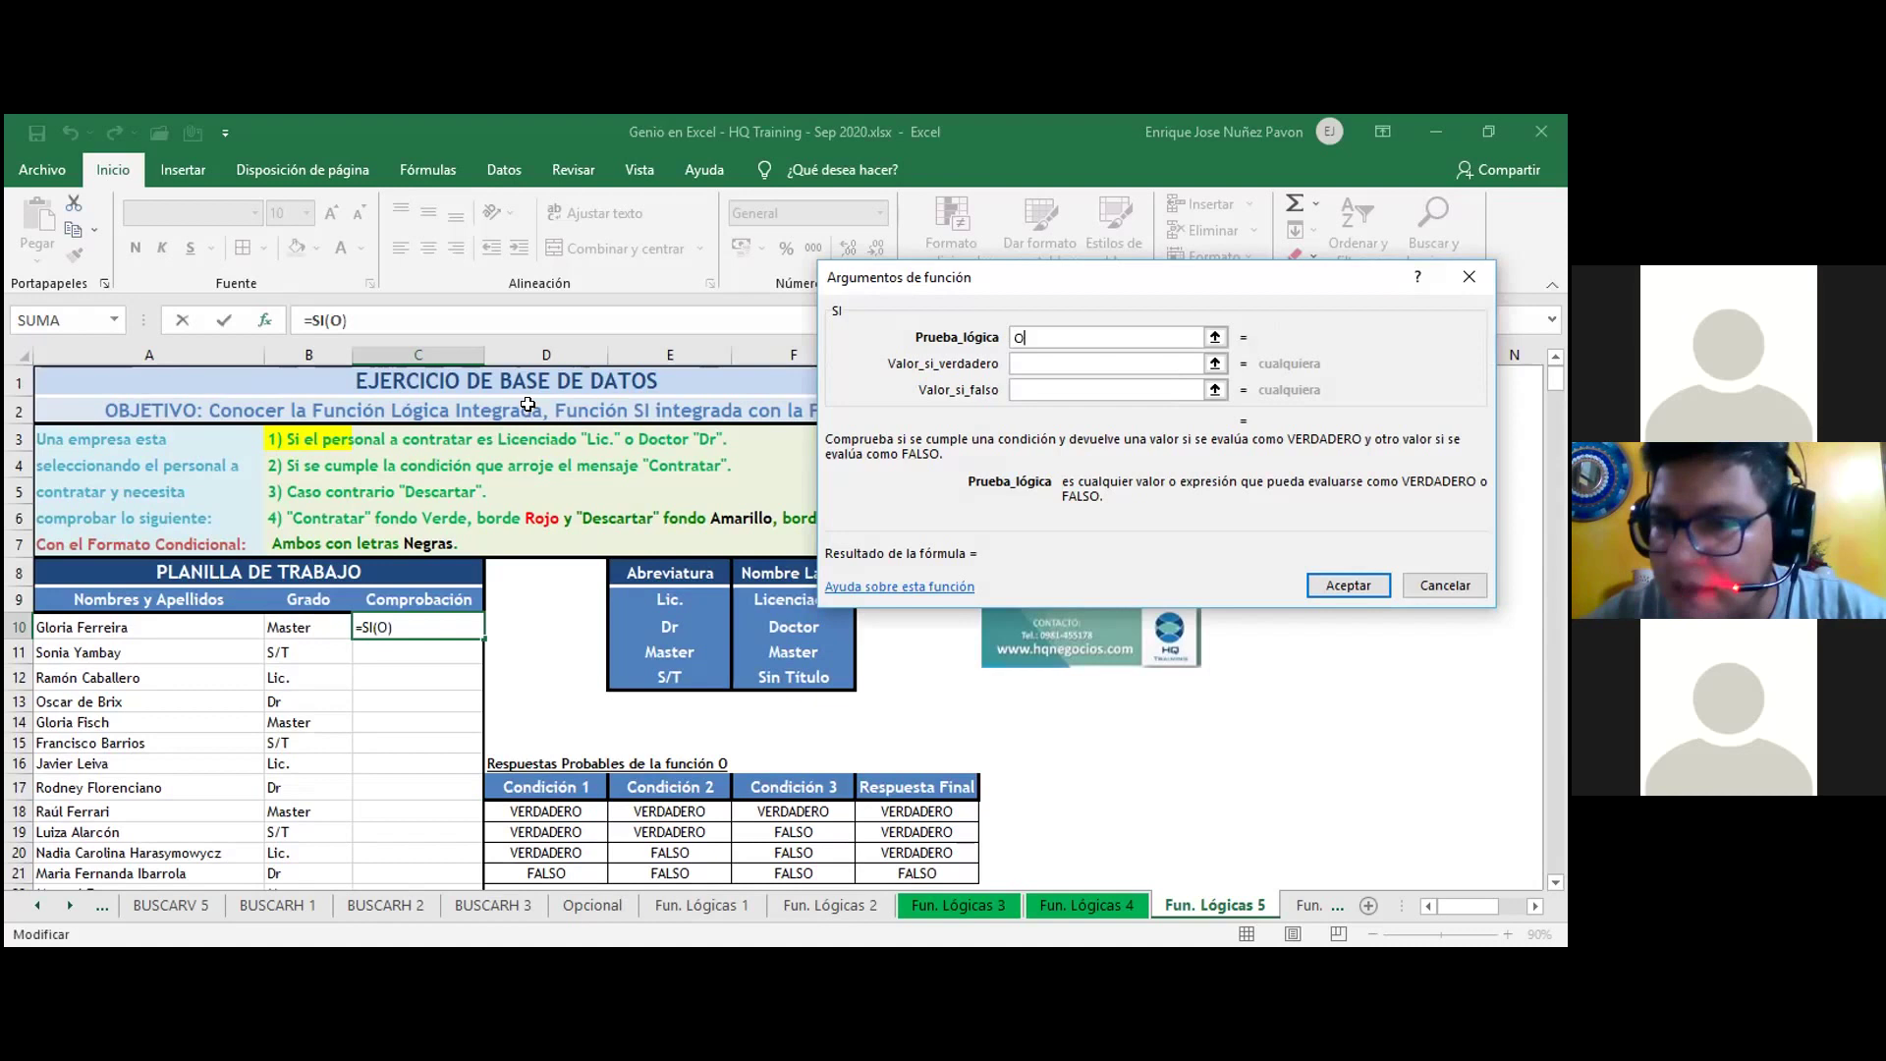
{"action": "type", "text": "()"}
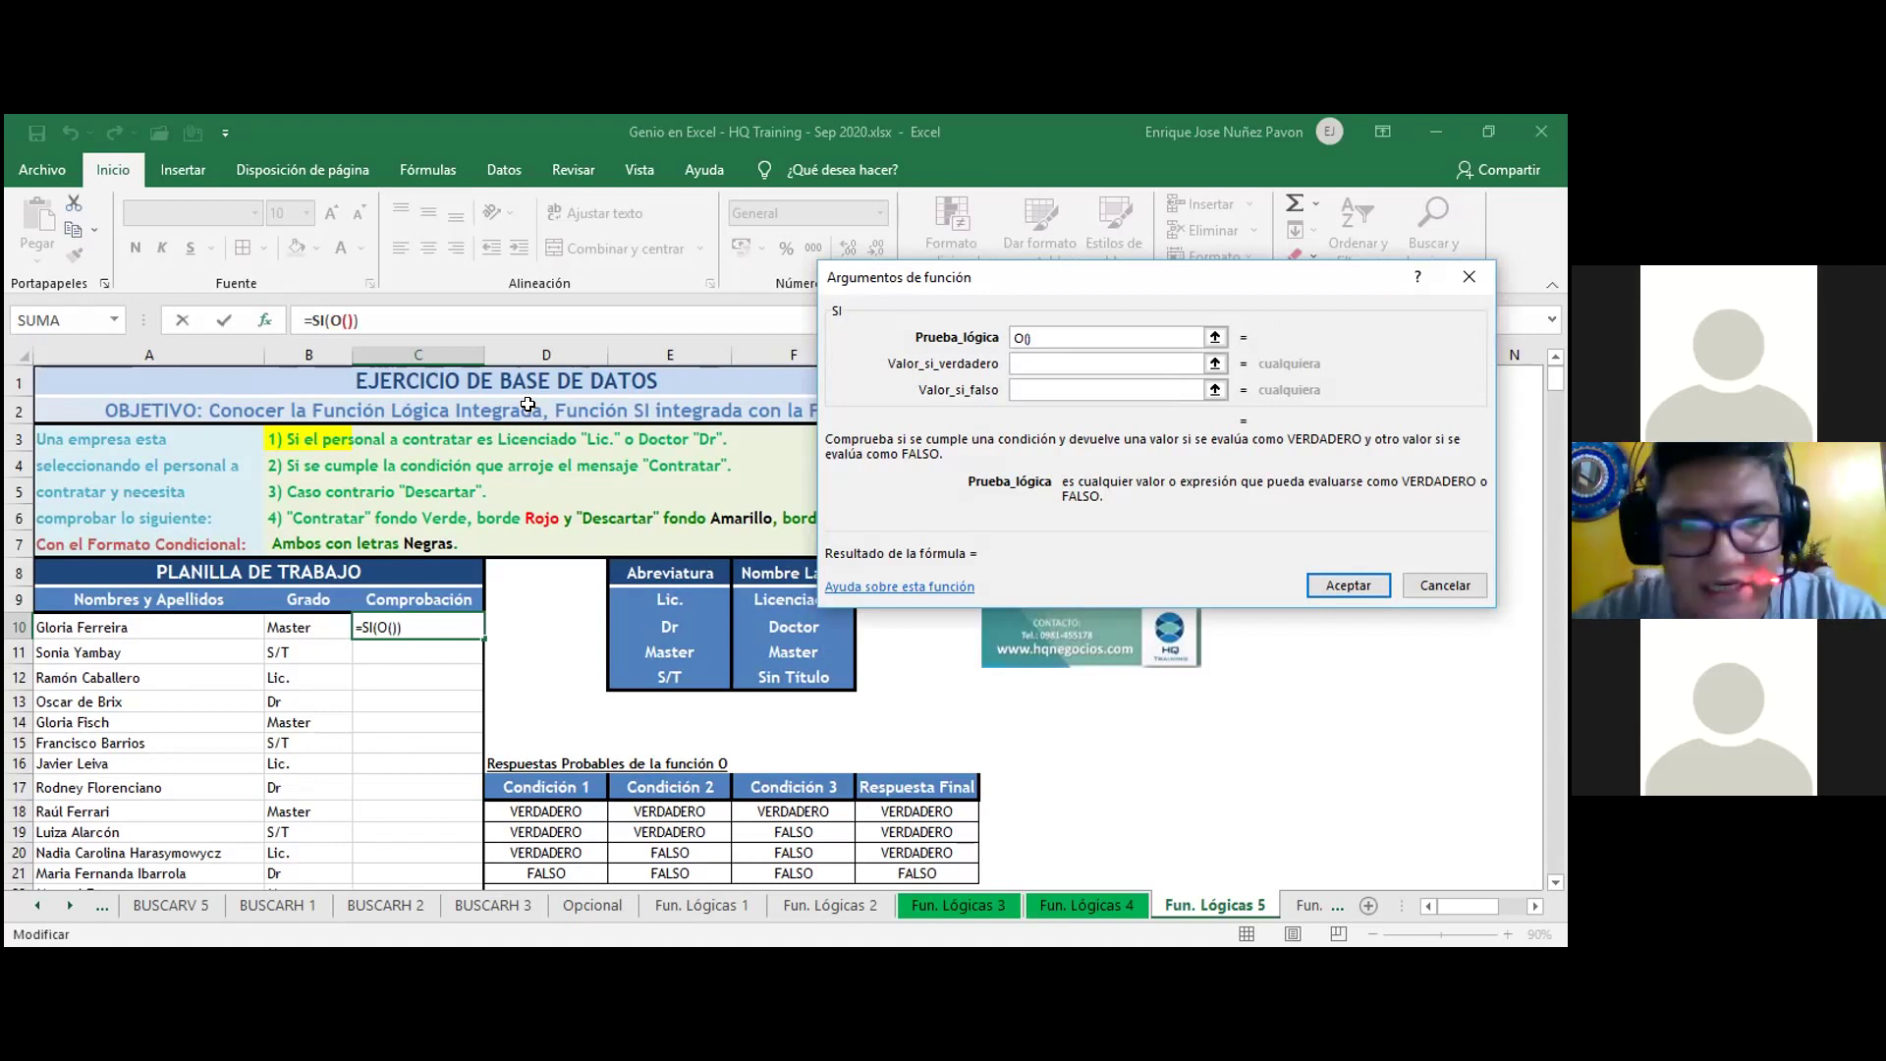
{"action": "key", "text": "Left"}
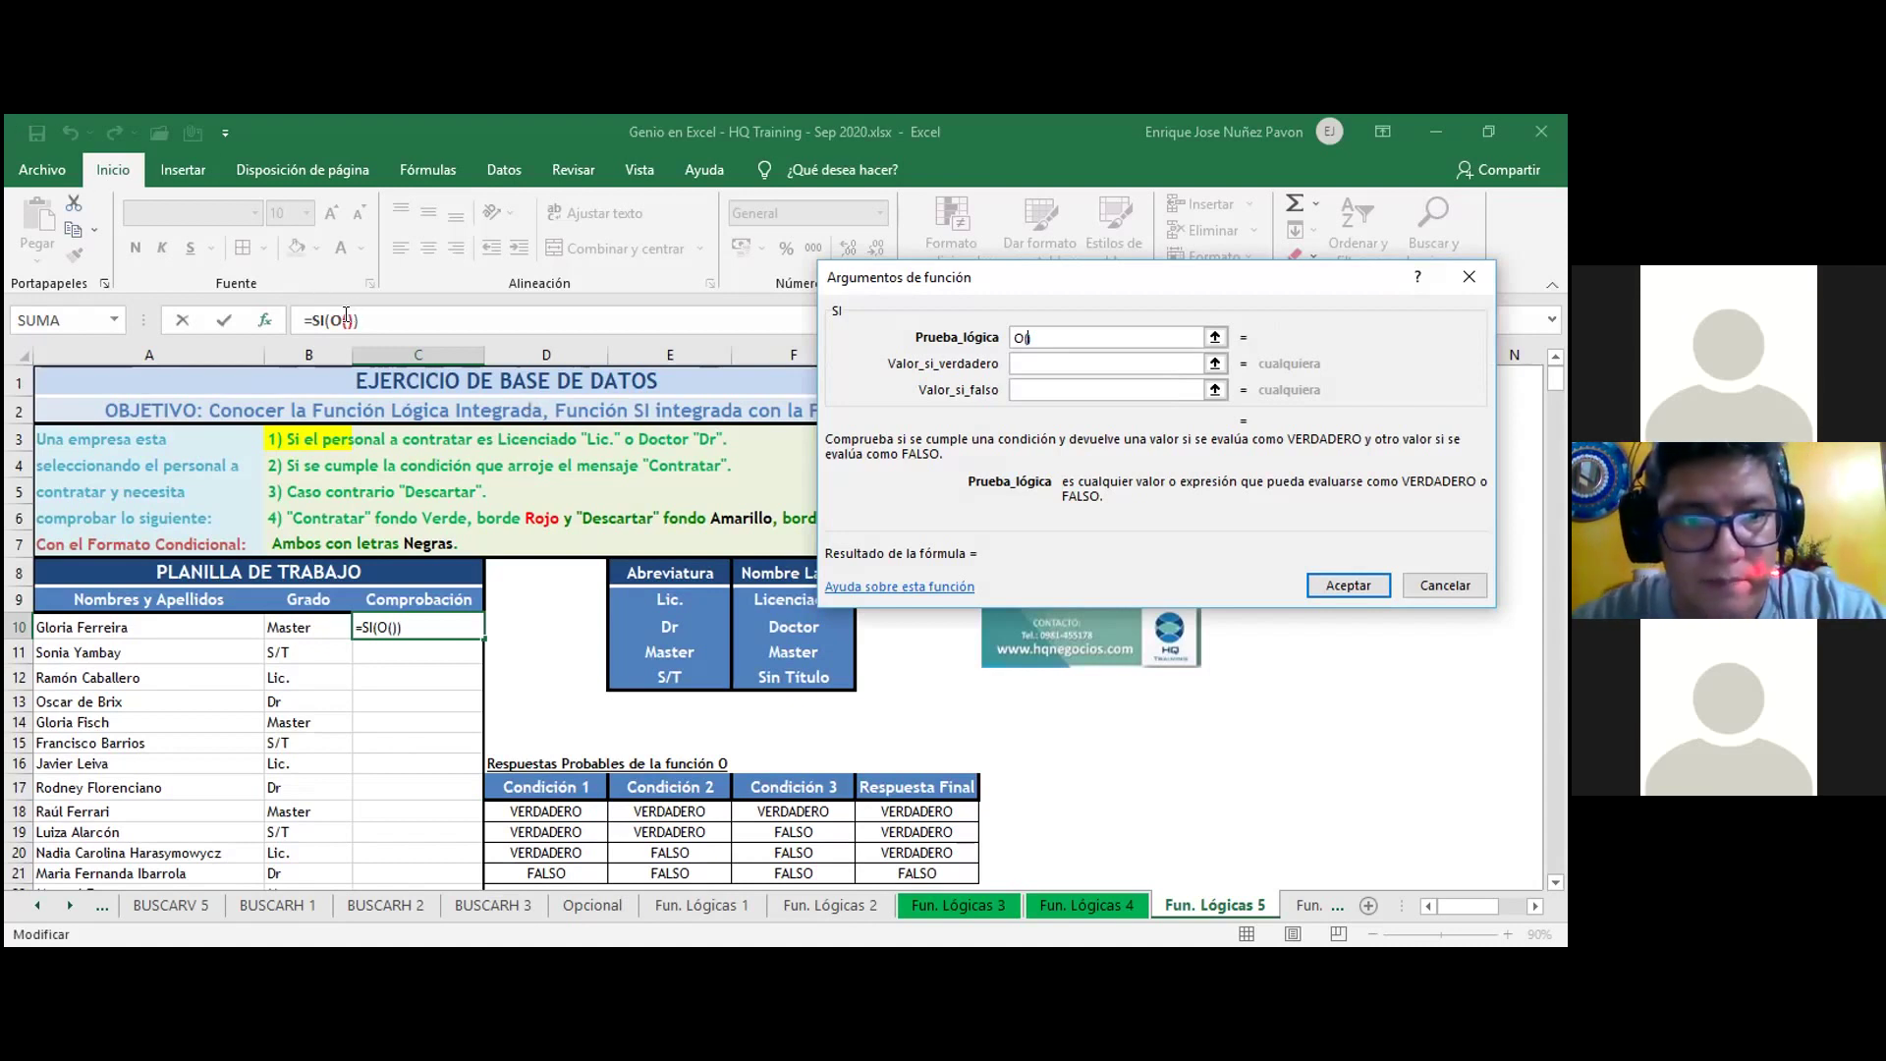
{"action": "left_click", "coordinate": [346, 318]}
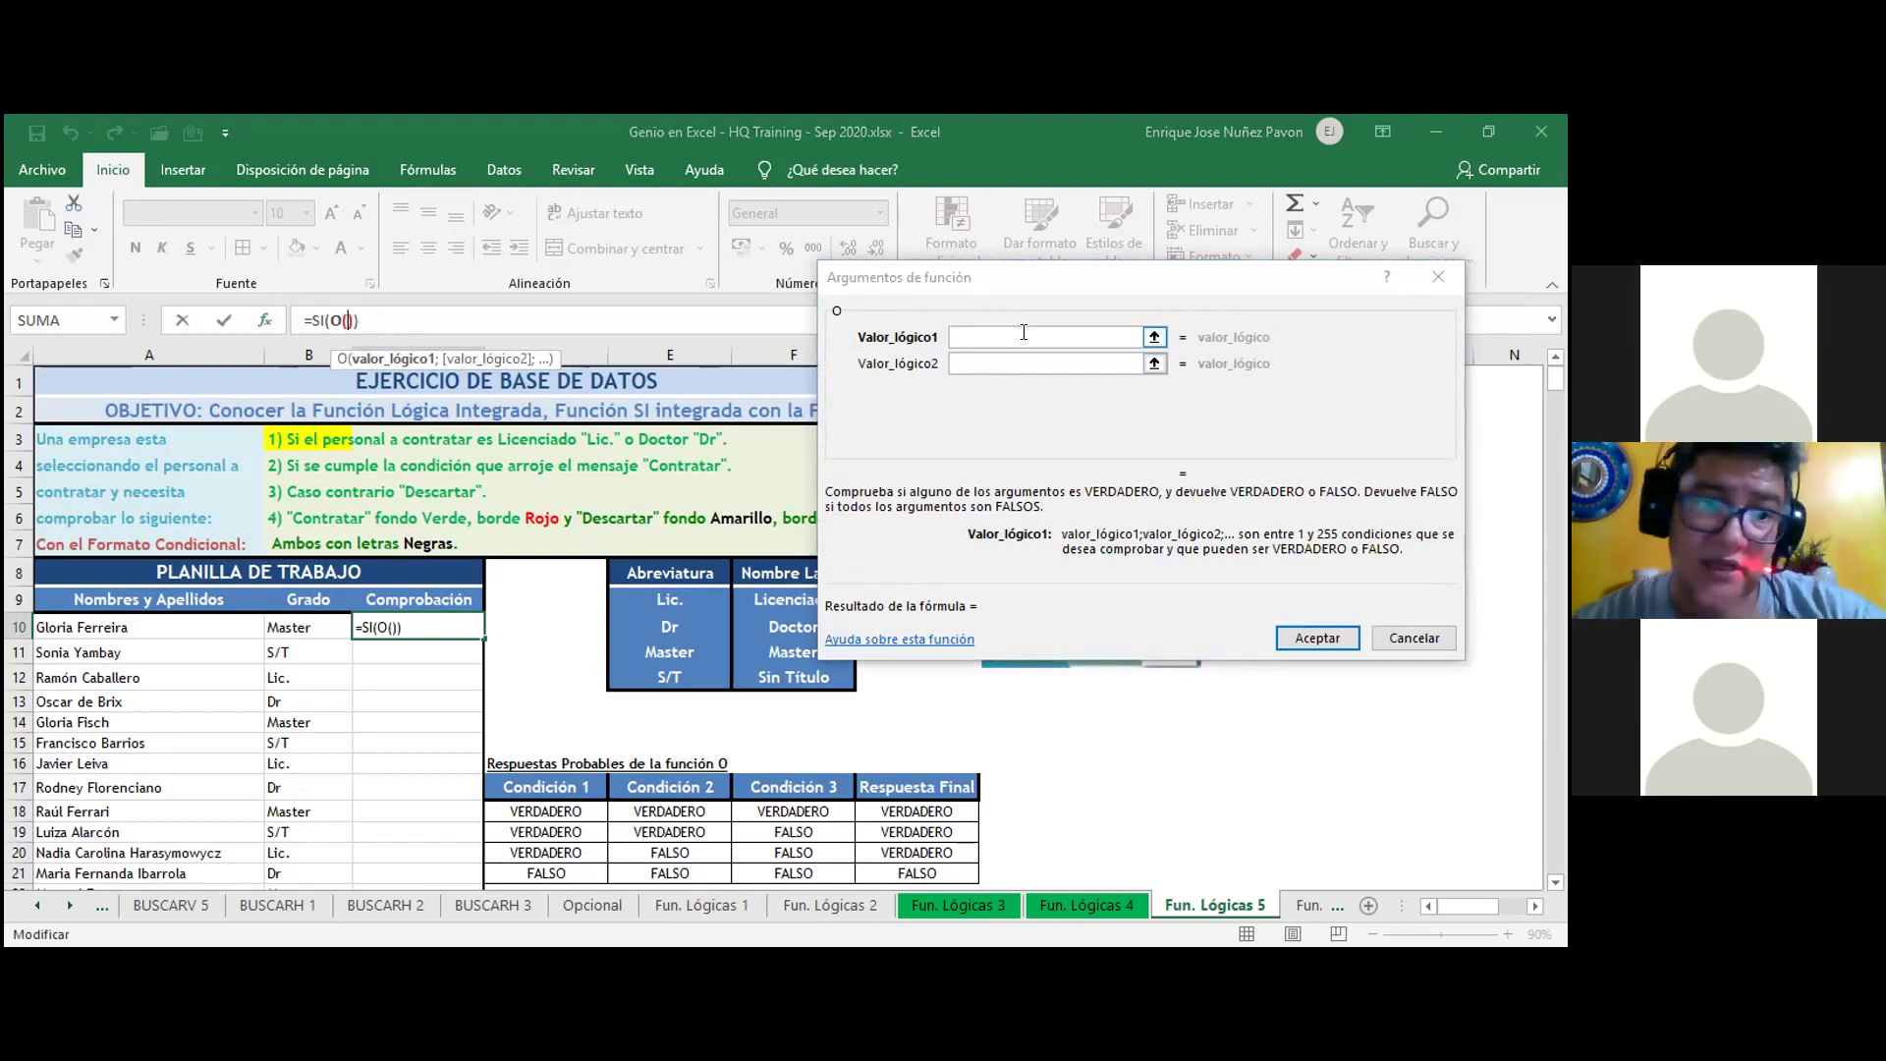
{"action": "left_click", "coordinate": [307, 627]}
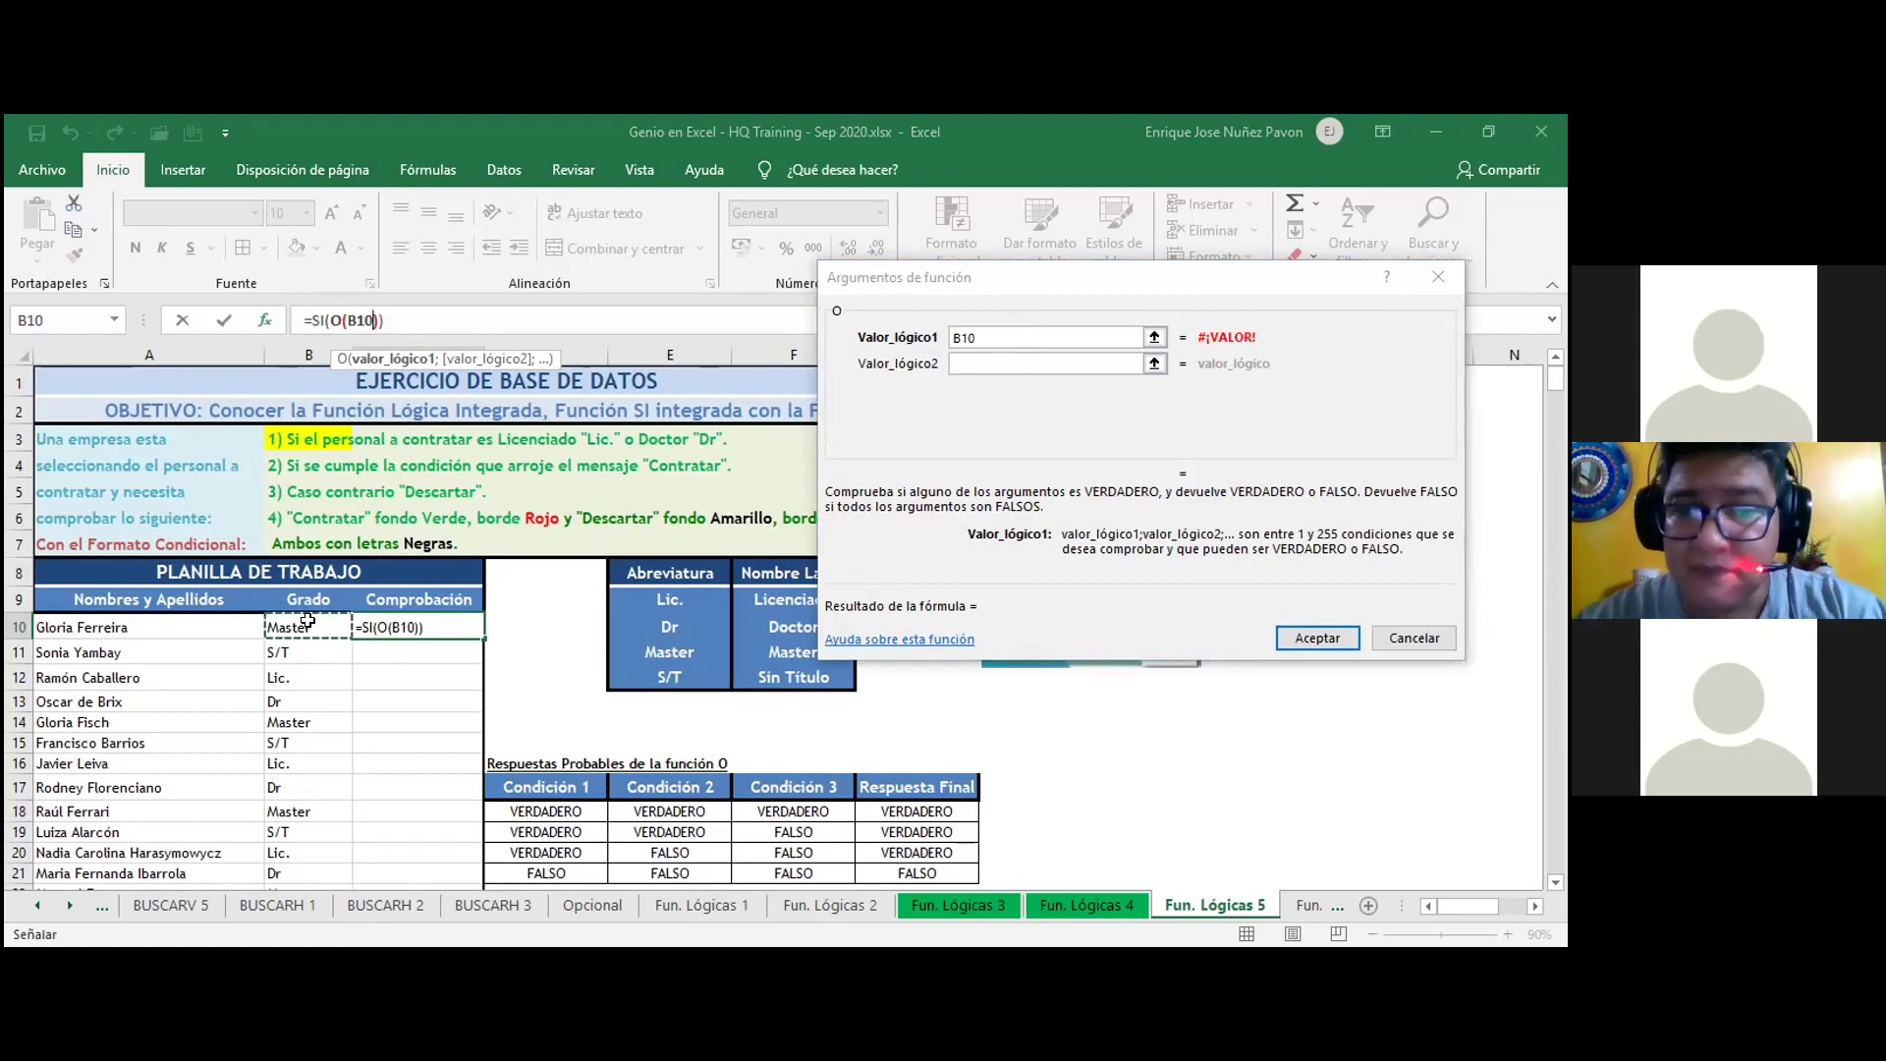
{"action": "type", "text": "="}
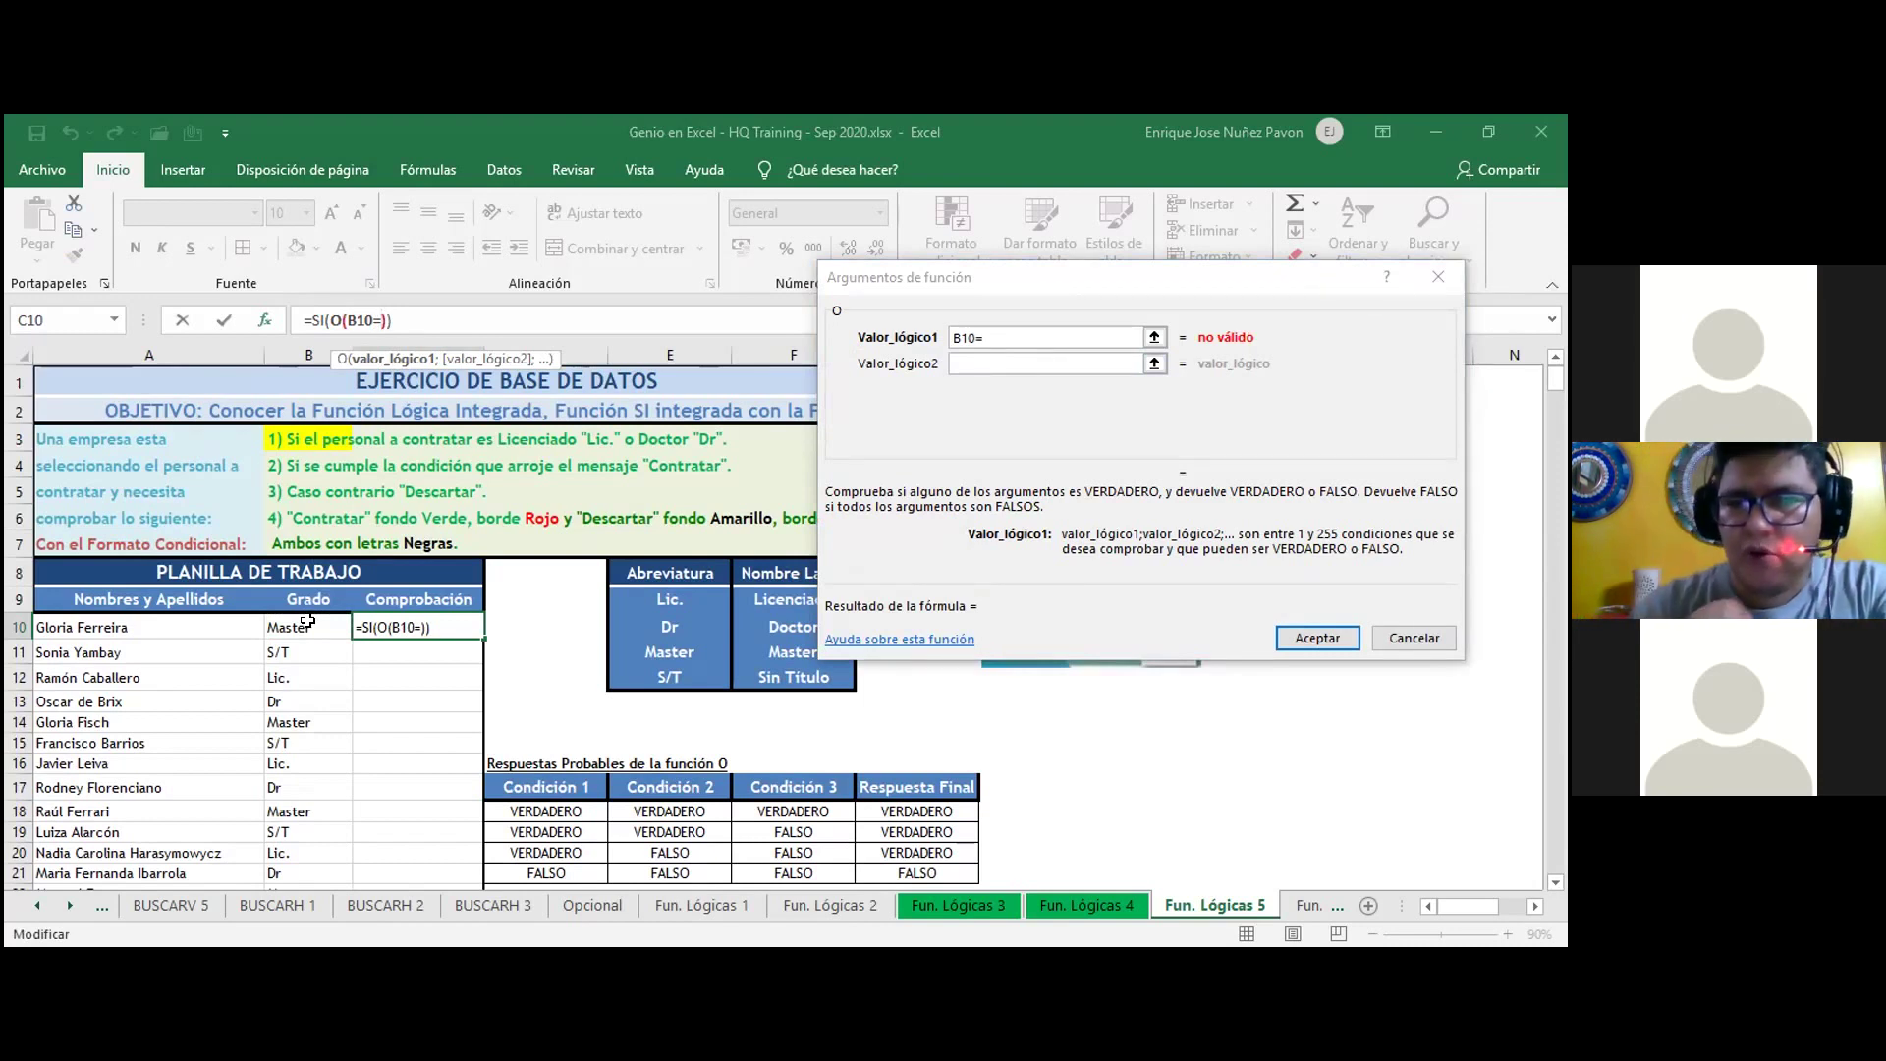
{"action": "type", "text": "ll"}
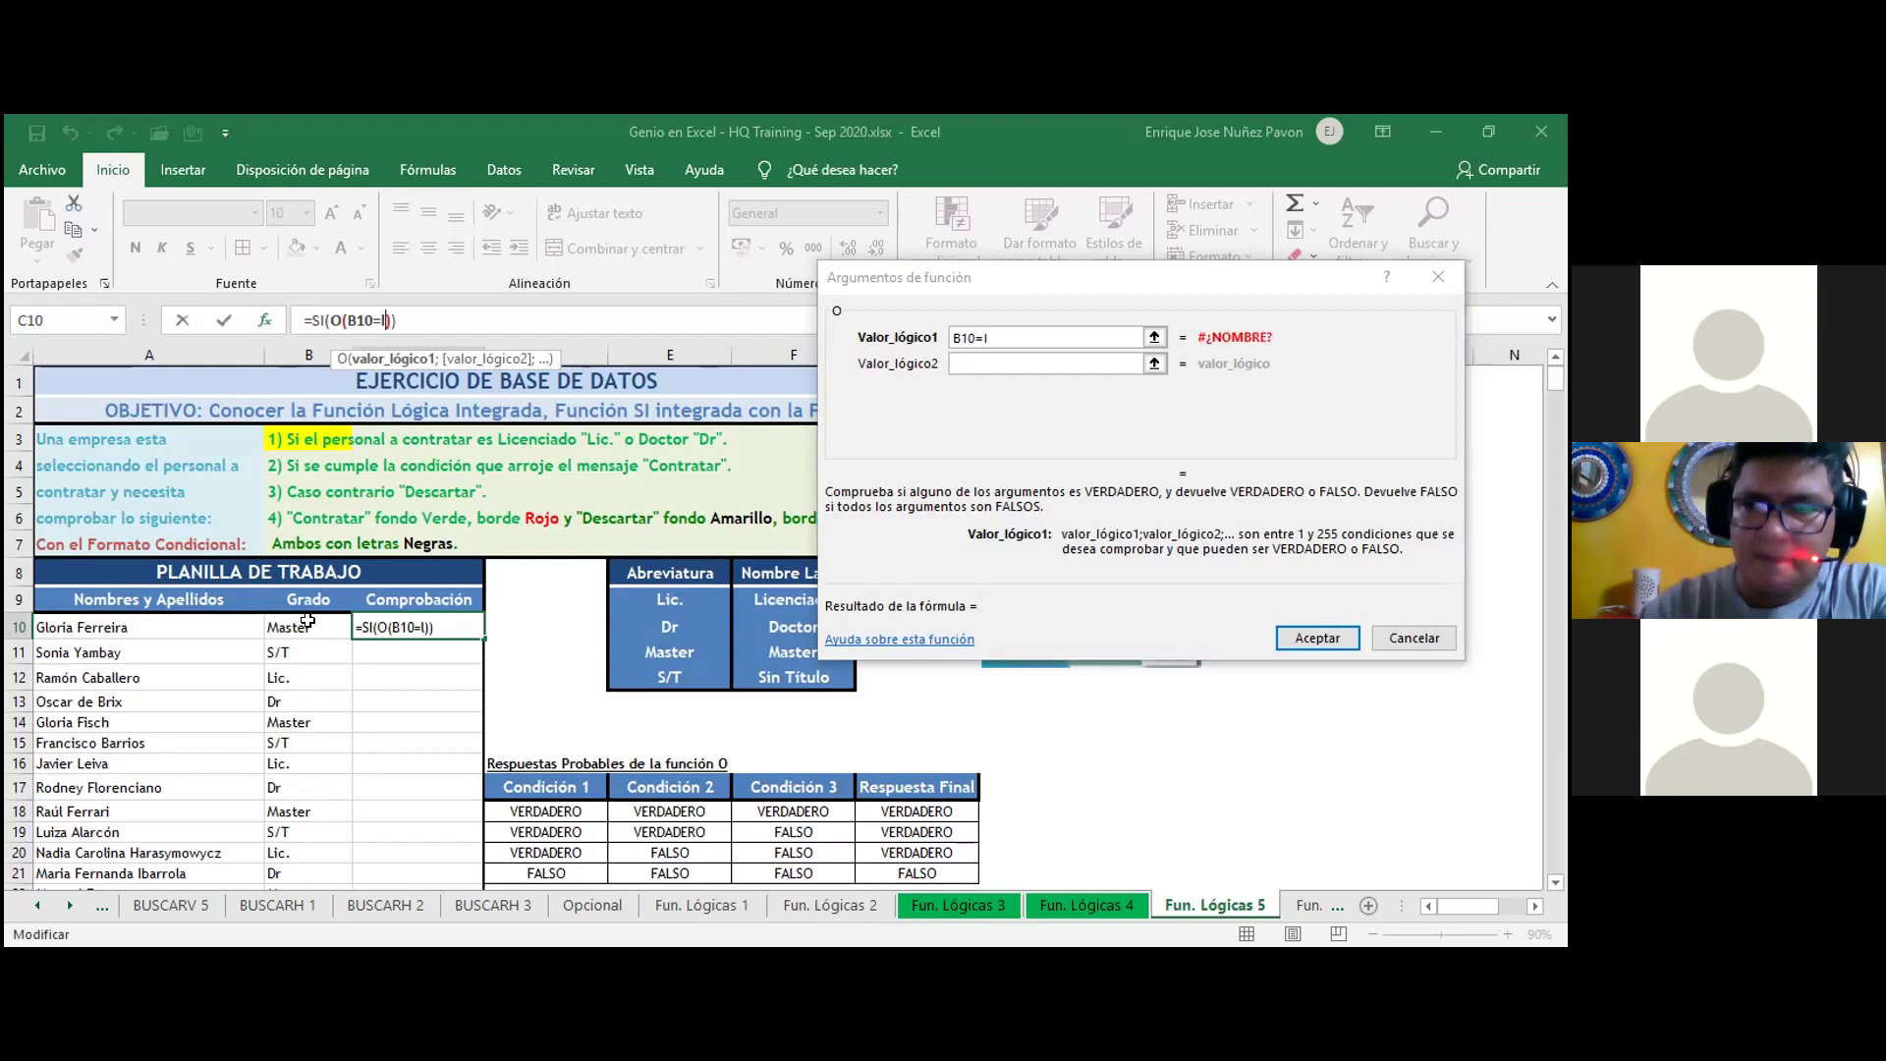
{"action": "key", "text": "BackSpace"}
{"action": "key", "text": "BackSpace"}
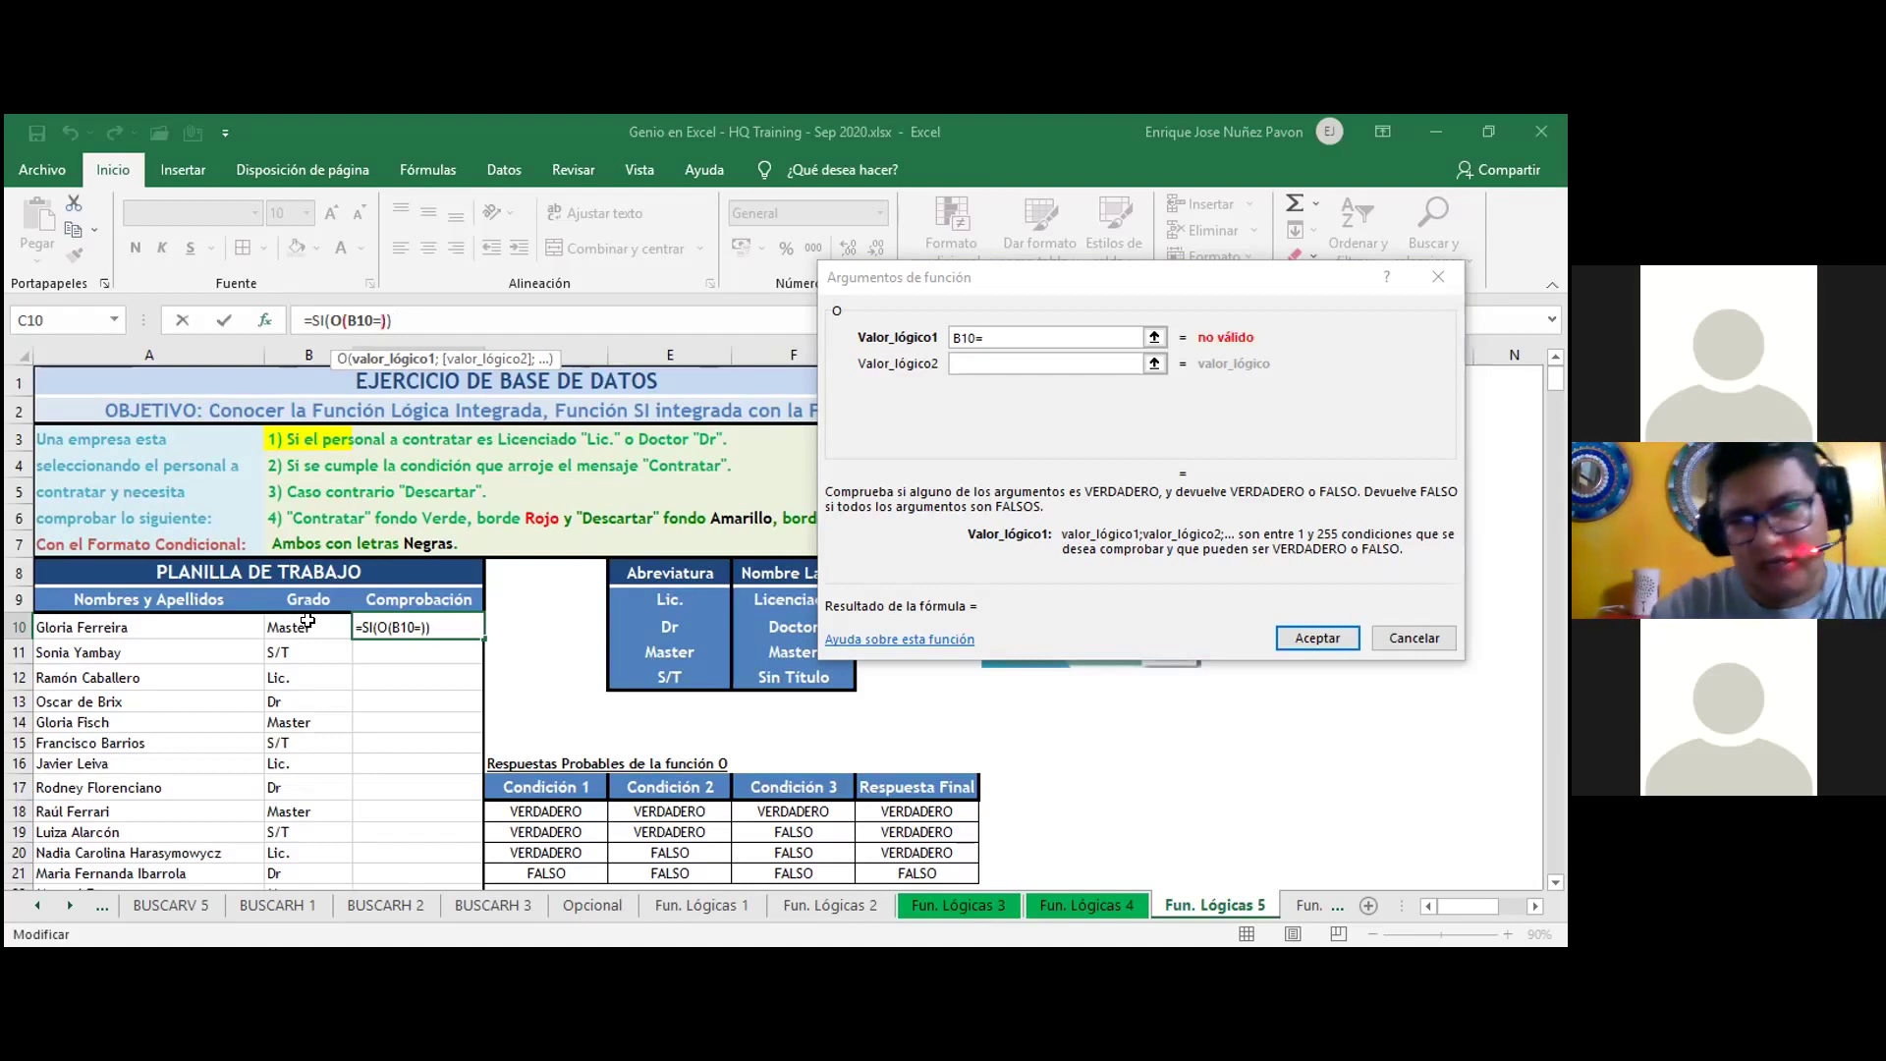
{"action": "type", "text": "Lic."}
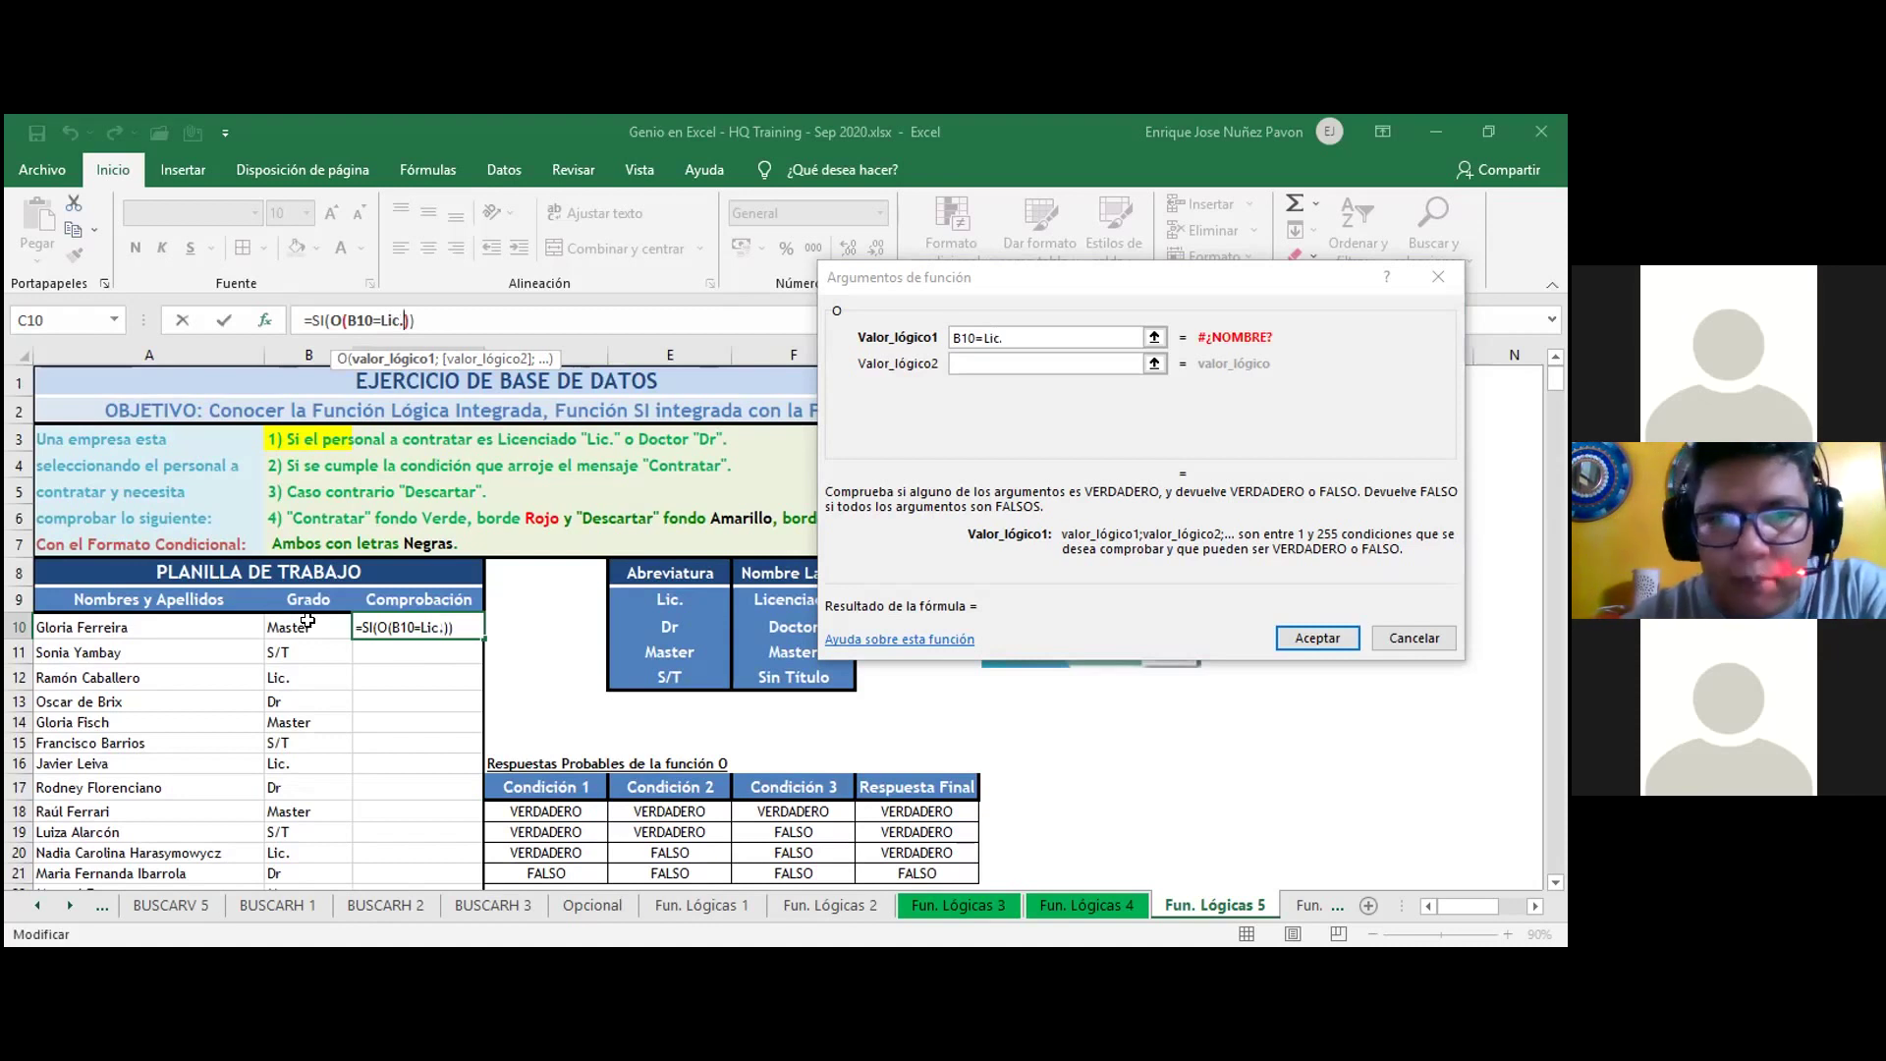
{"action": "key", "text": "BackSpace"}
{"action": "key", "text": "BackSpace"}
{"action": "key", "text": "BackSpace"}
{"action": "key", "text": "BackSpace"}
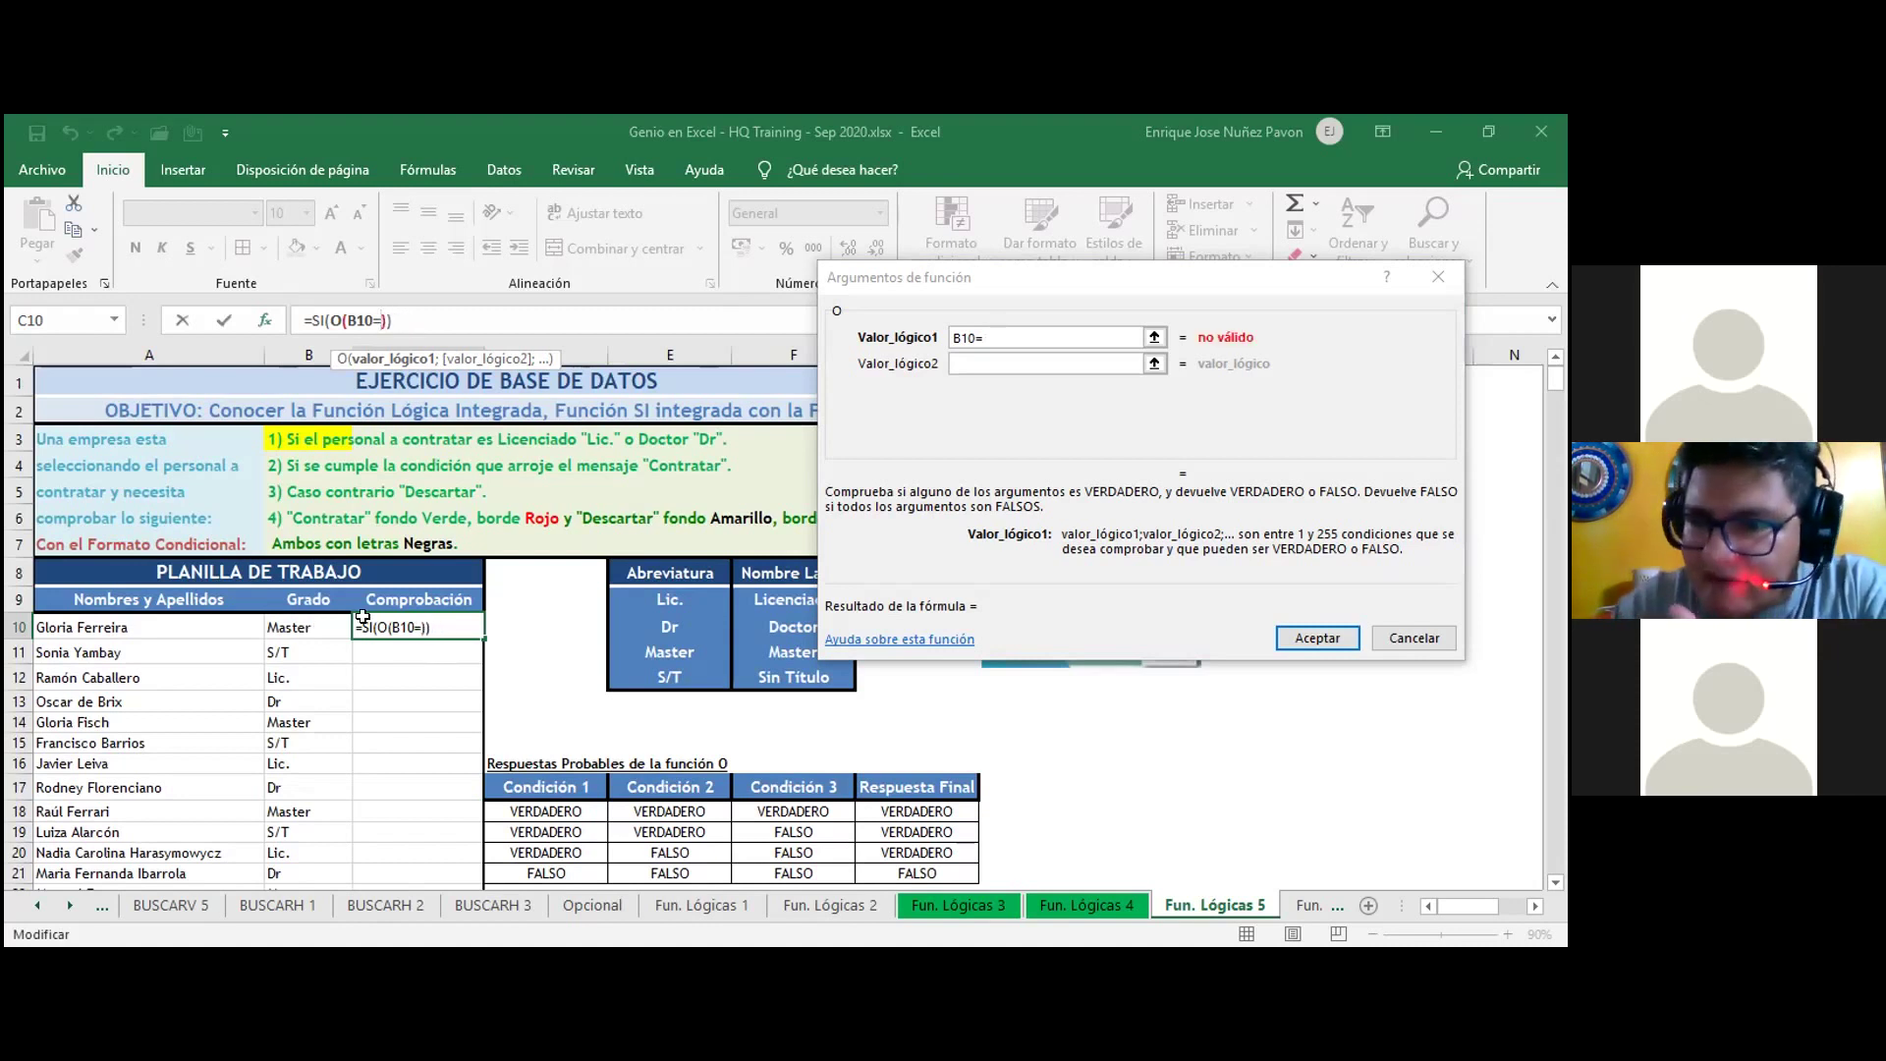
- Complete Valor_lógico1 of the O function as B10=E9 and move on to Valor_lógico2
{"action": "left_click", "coordinate": [674, 588]}
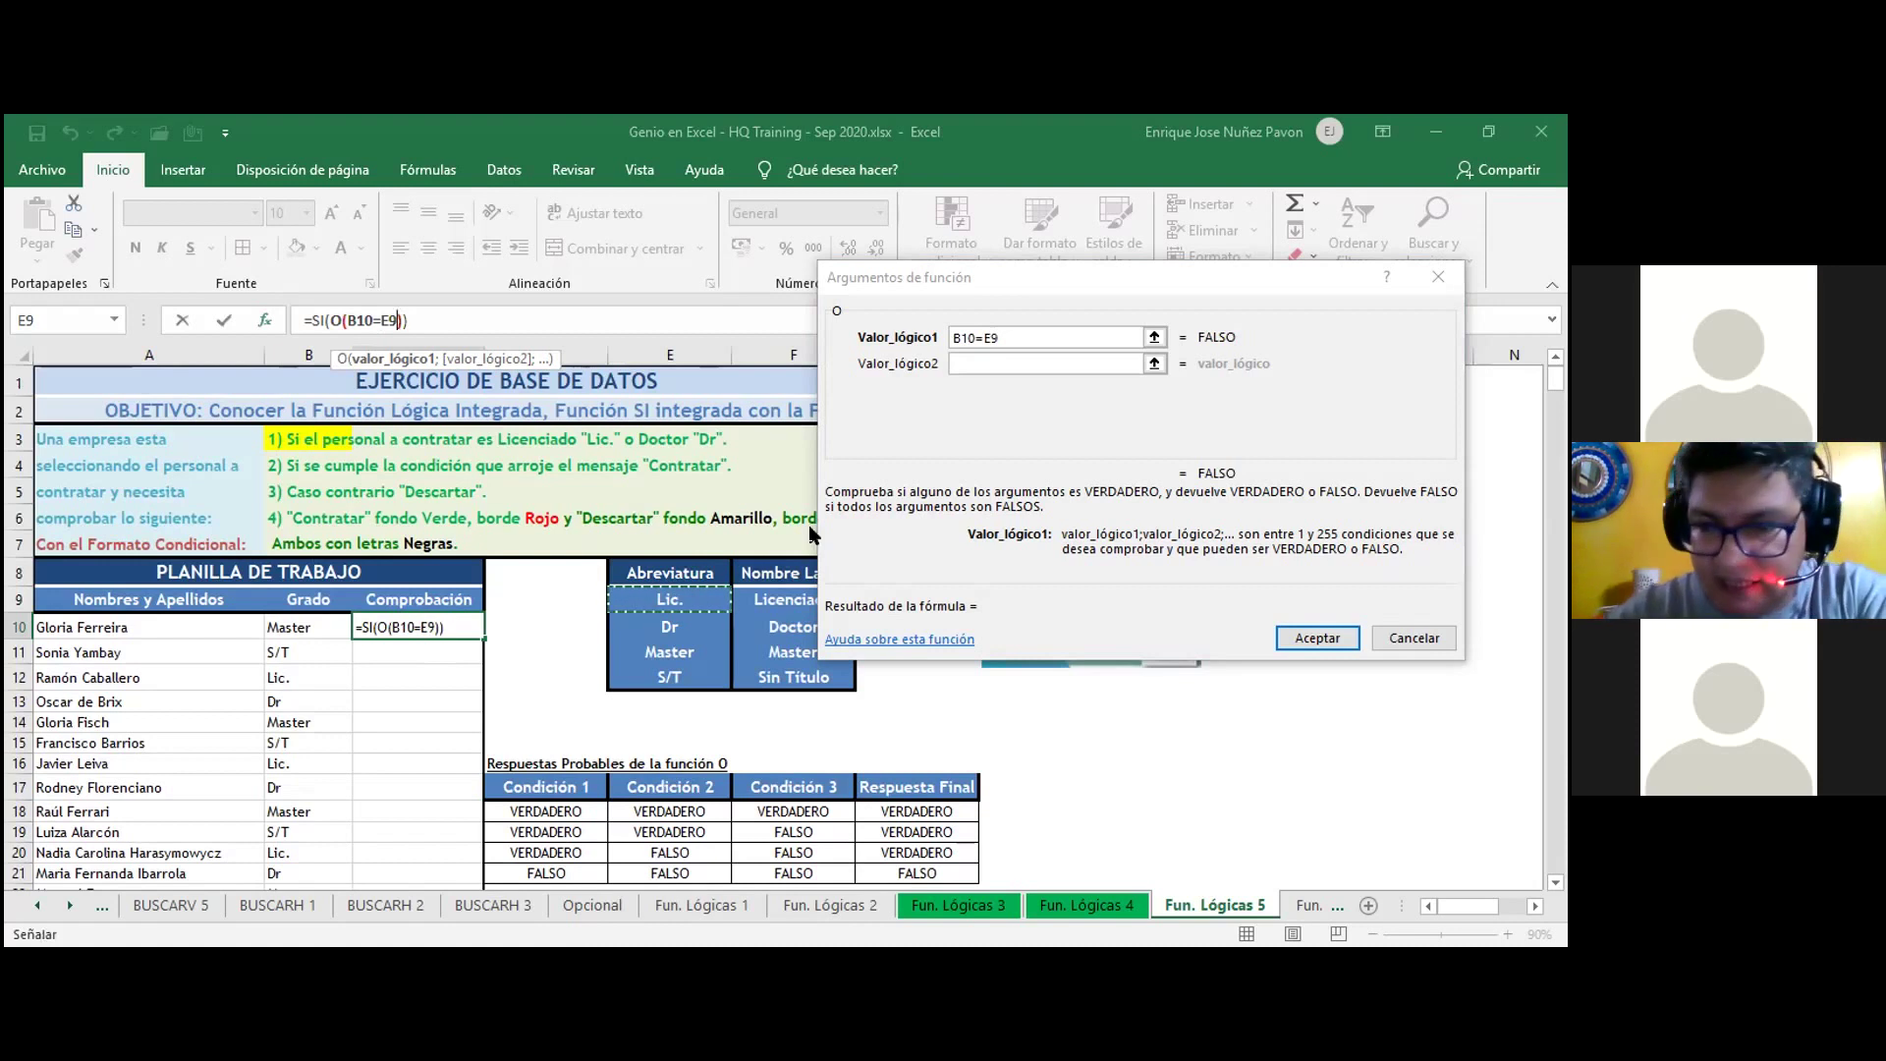
{"action": "left_click", "coordinate": [967, 363]}
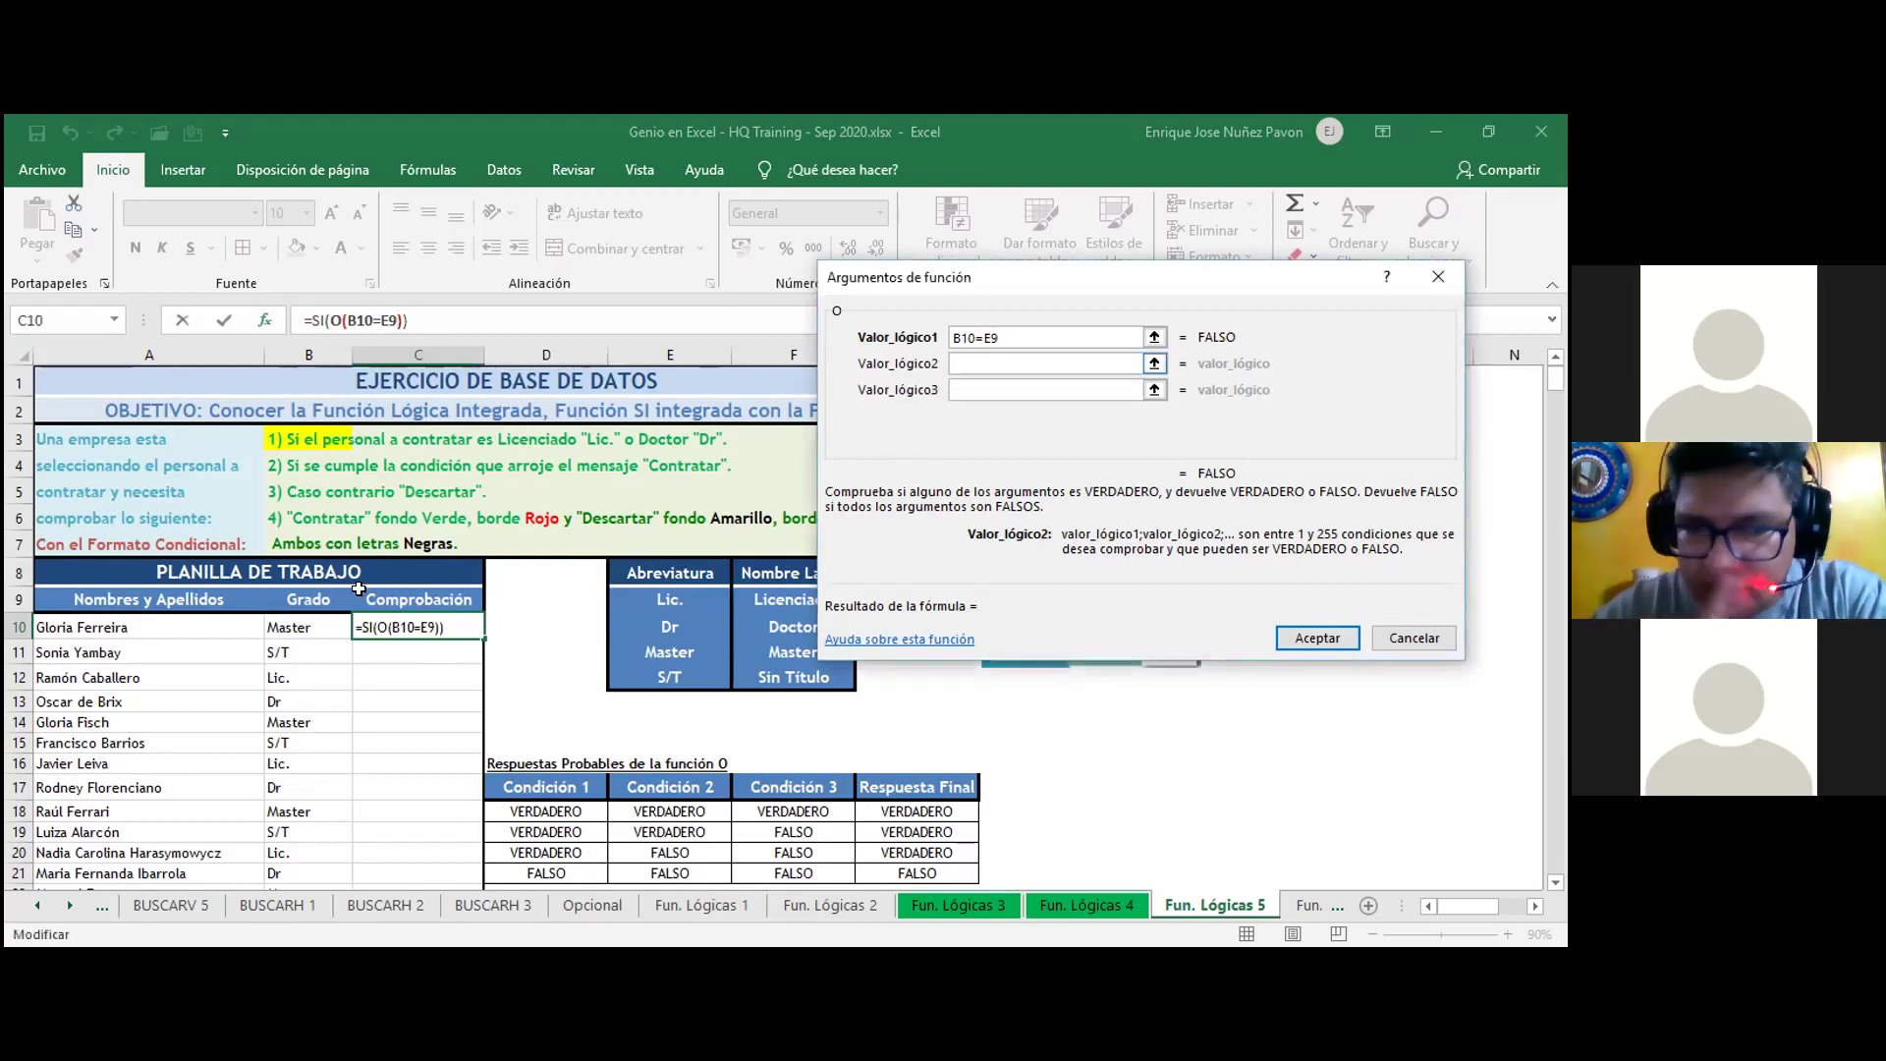
- Set Valor_lógico2 of the O function to B10=E10
{"action": "left_click", "coordinate": [305, 631]}
{"action": "type", "text": "="}
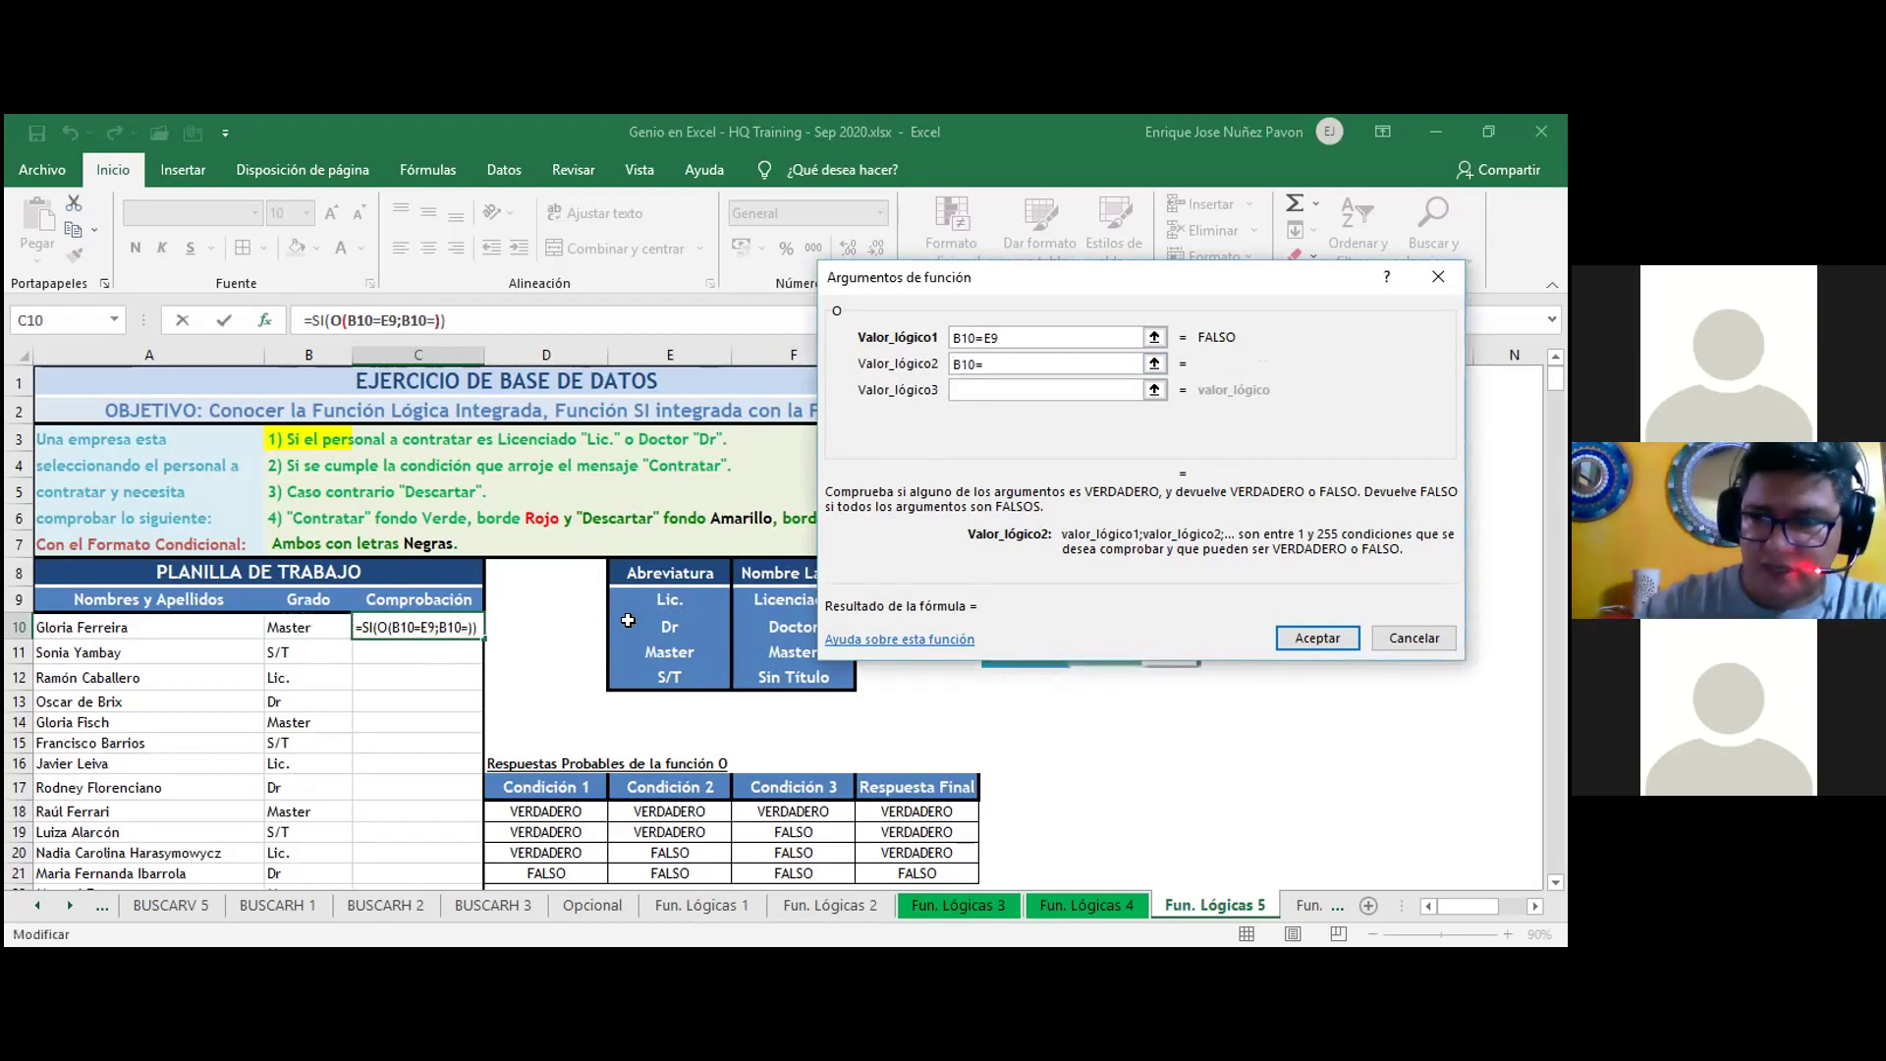
{"action": "left_click", "coordinate": [693, 633]}
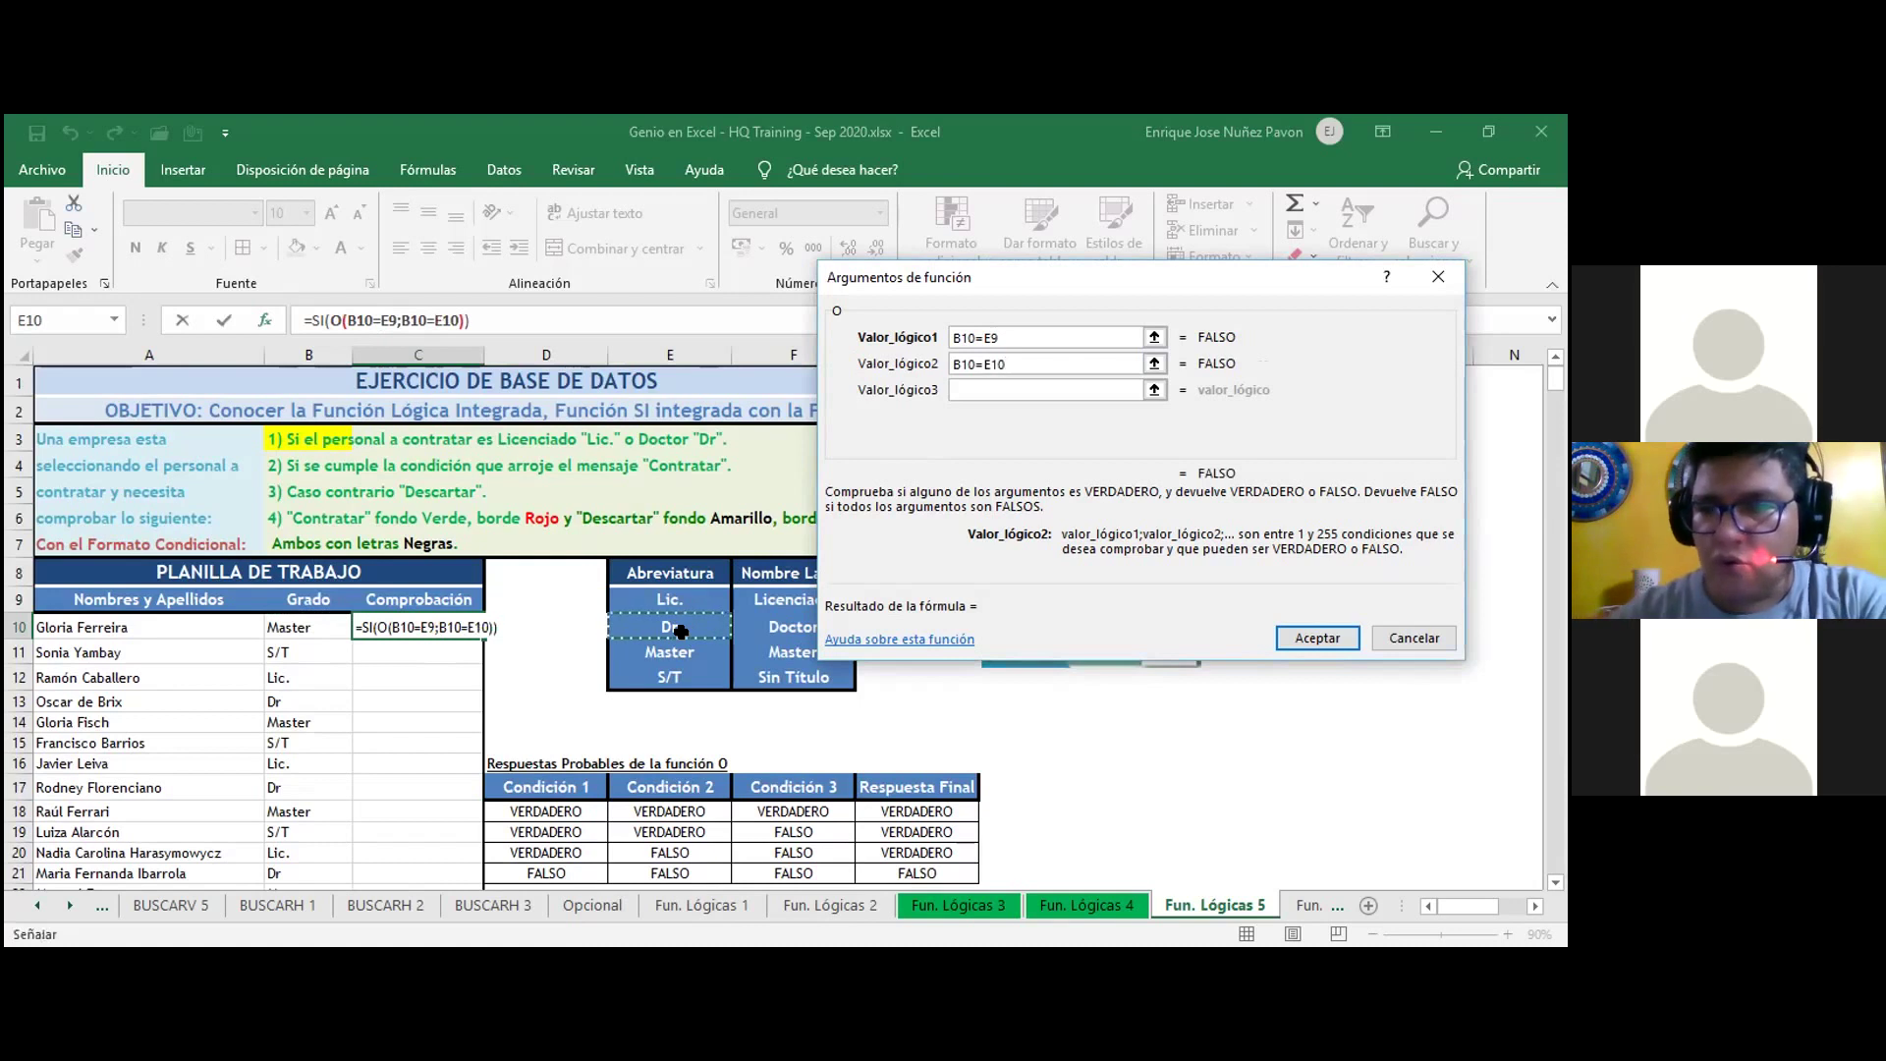
- Make the abbreviation references in both O conditions absolute, as B10=$E$9 and B10=$E$10
{"action": "left_click", "coordinate": [1012, 335]}
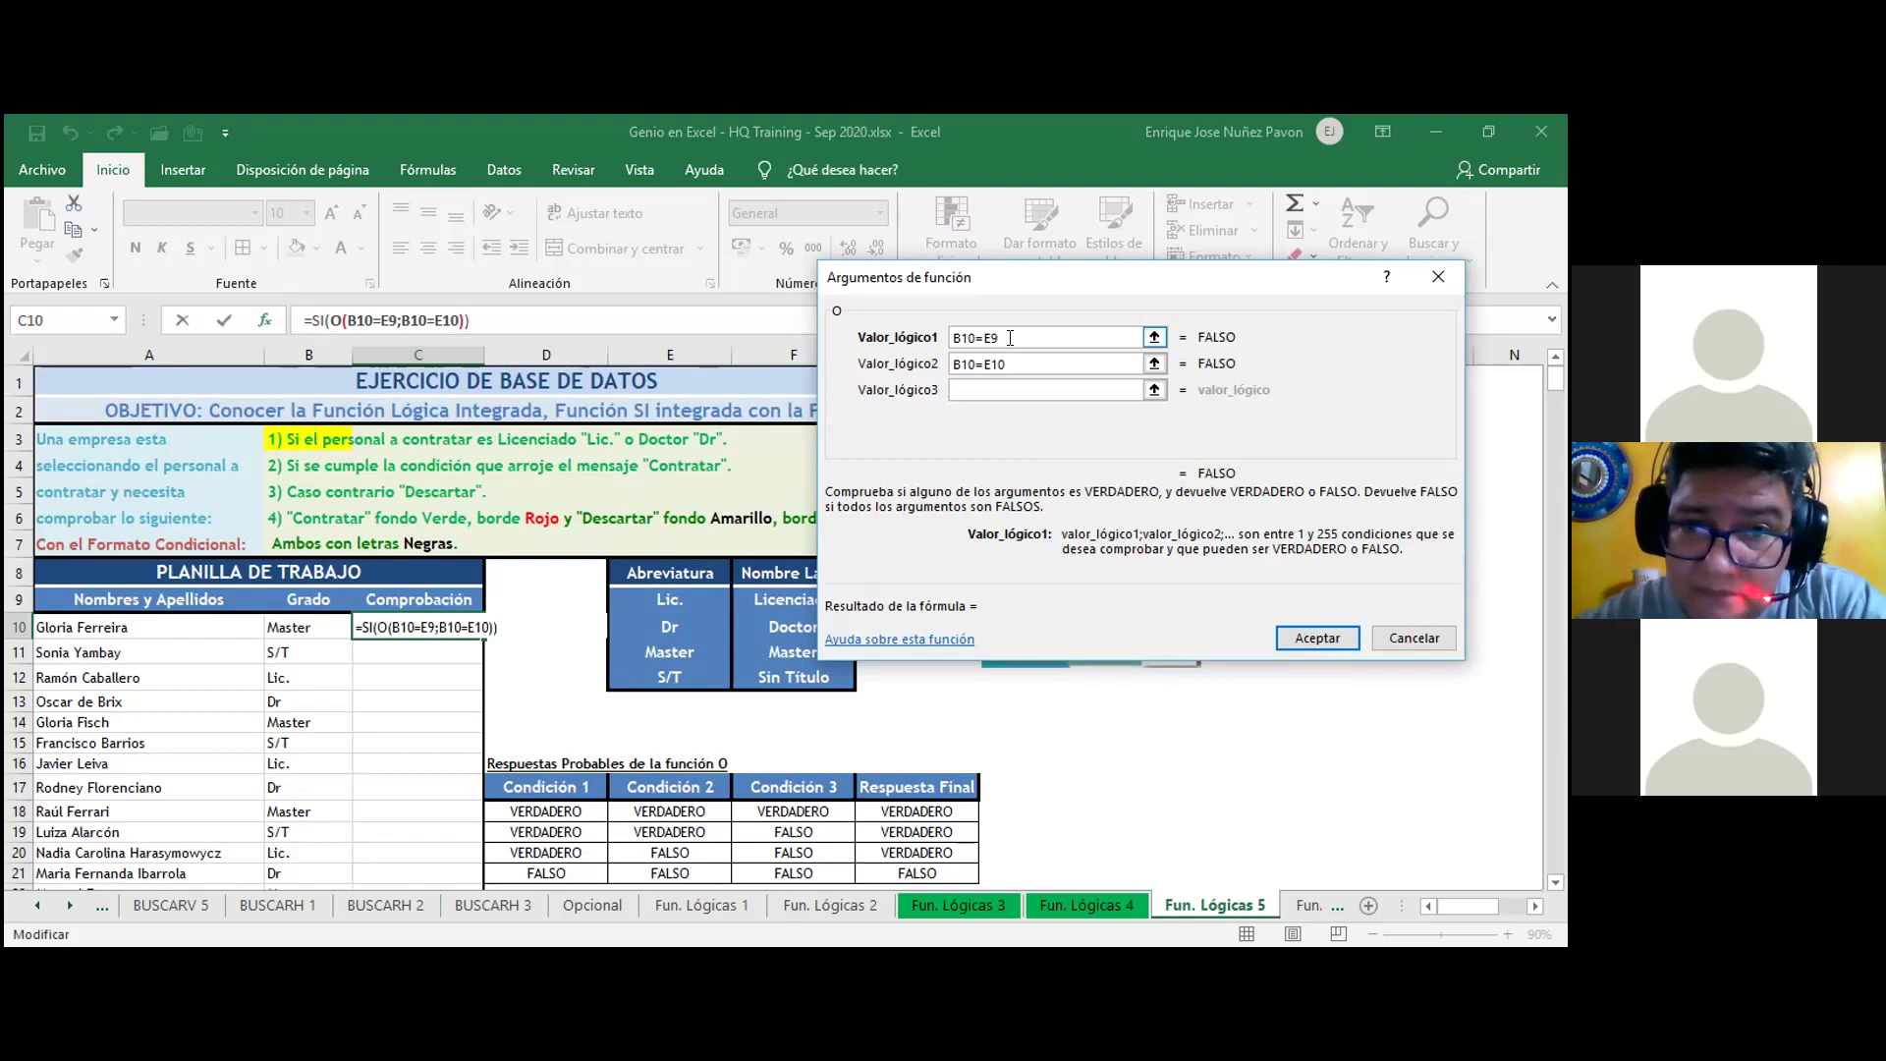
{"action": "key", "text": "F4"}
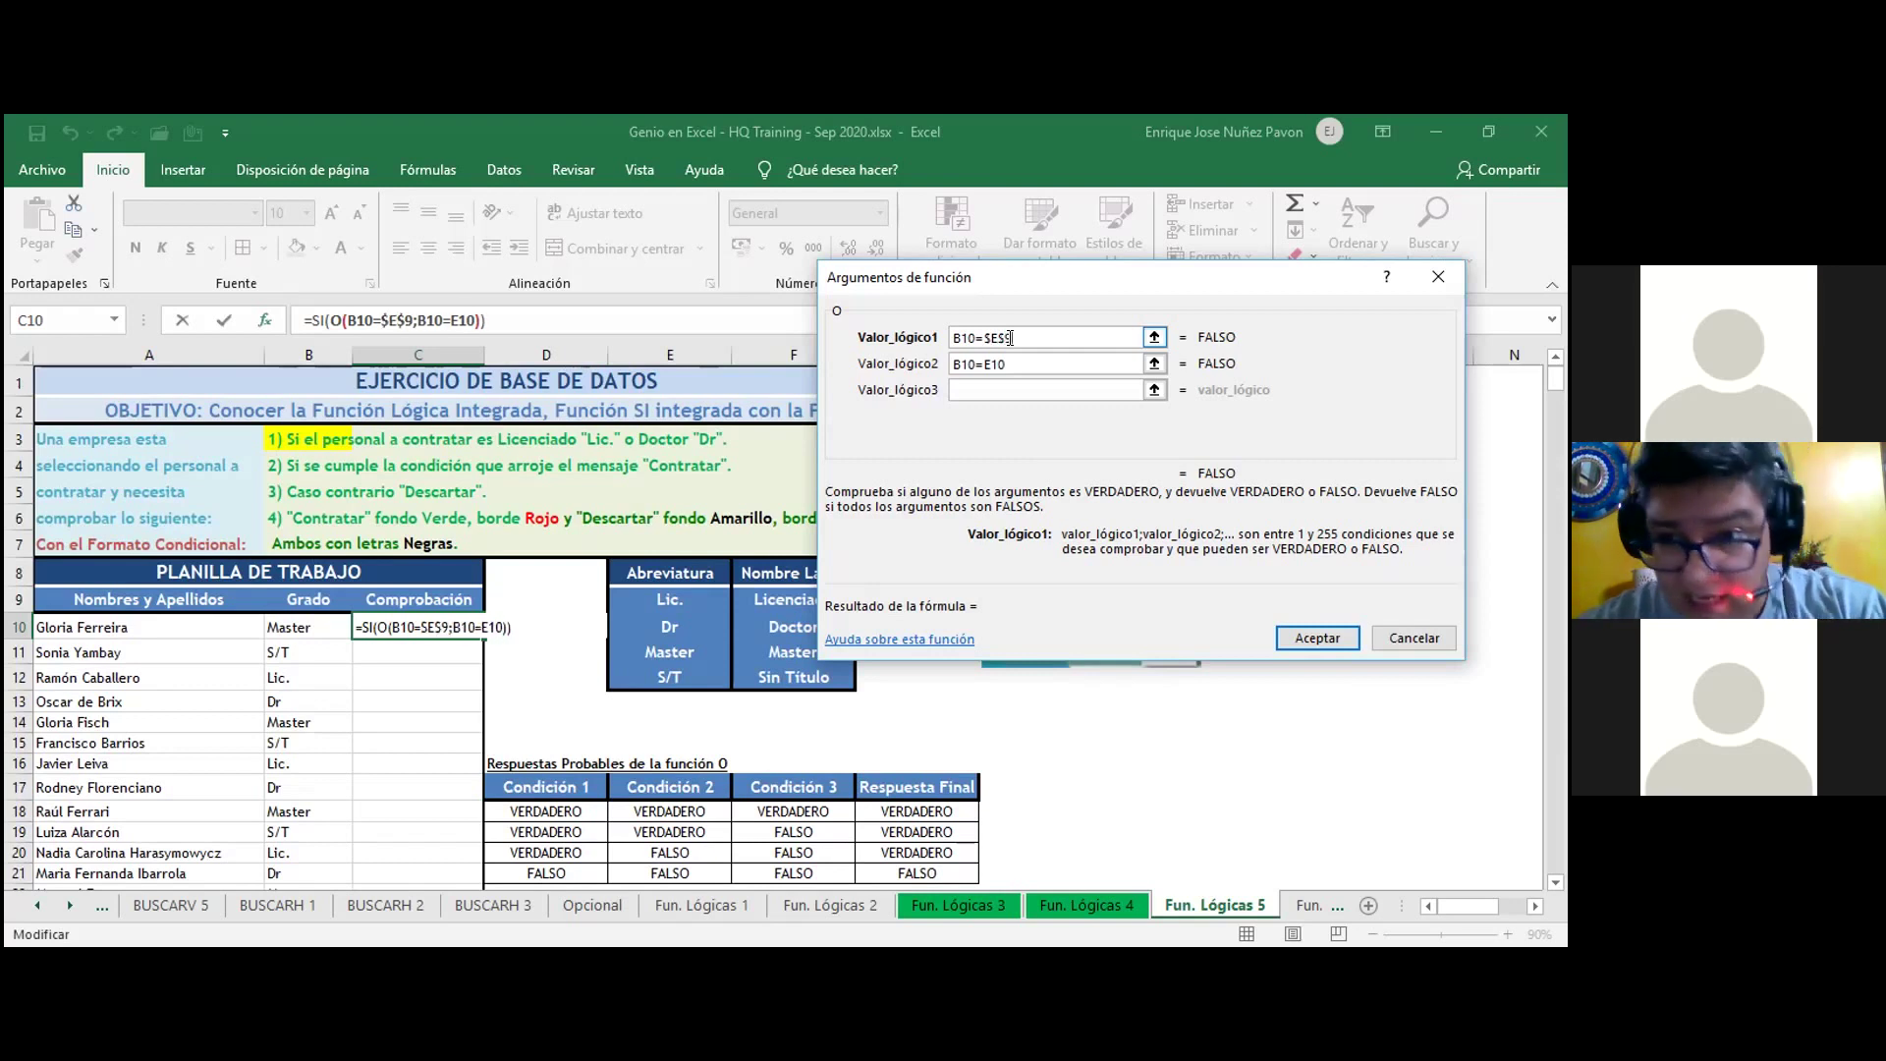
{"action": "left_click", "coordinate": [988, 364]}
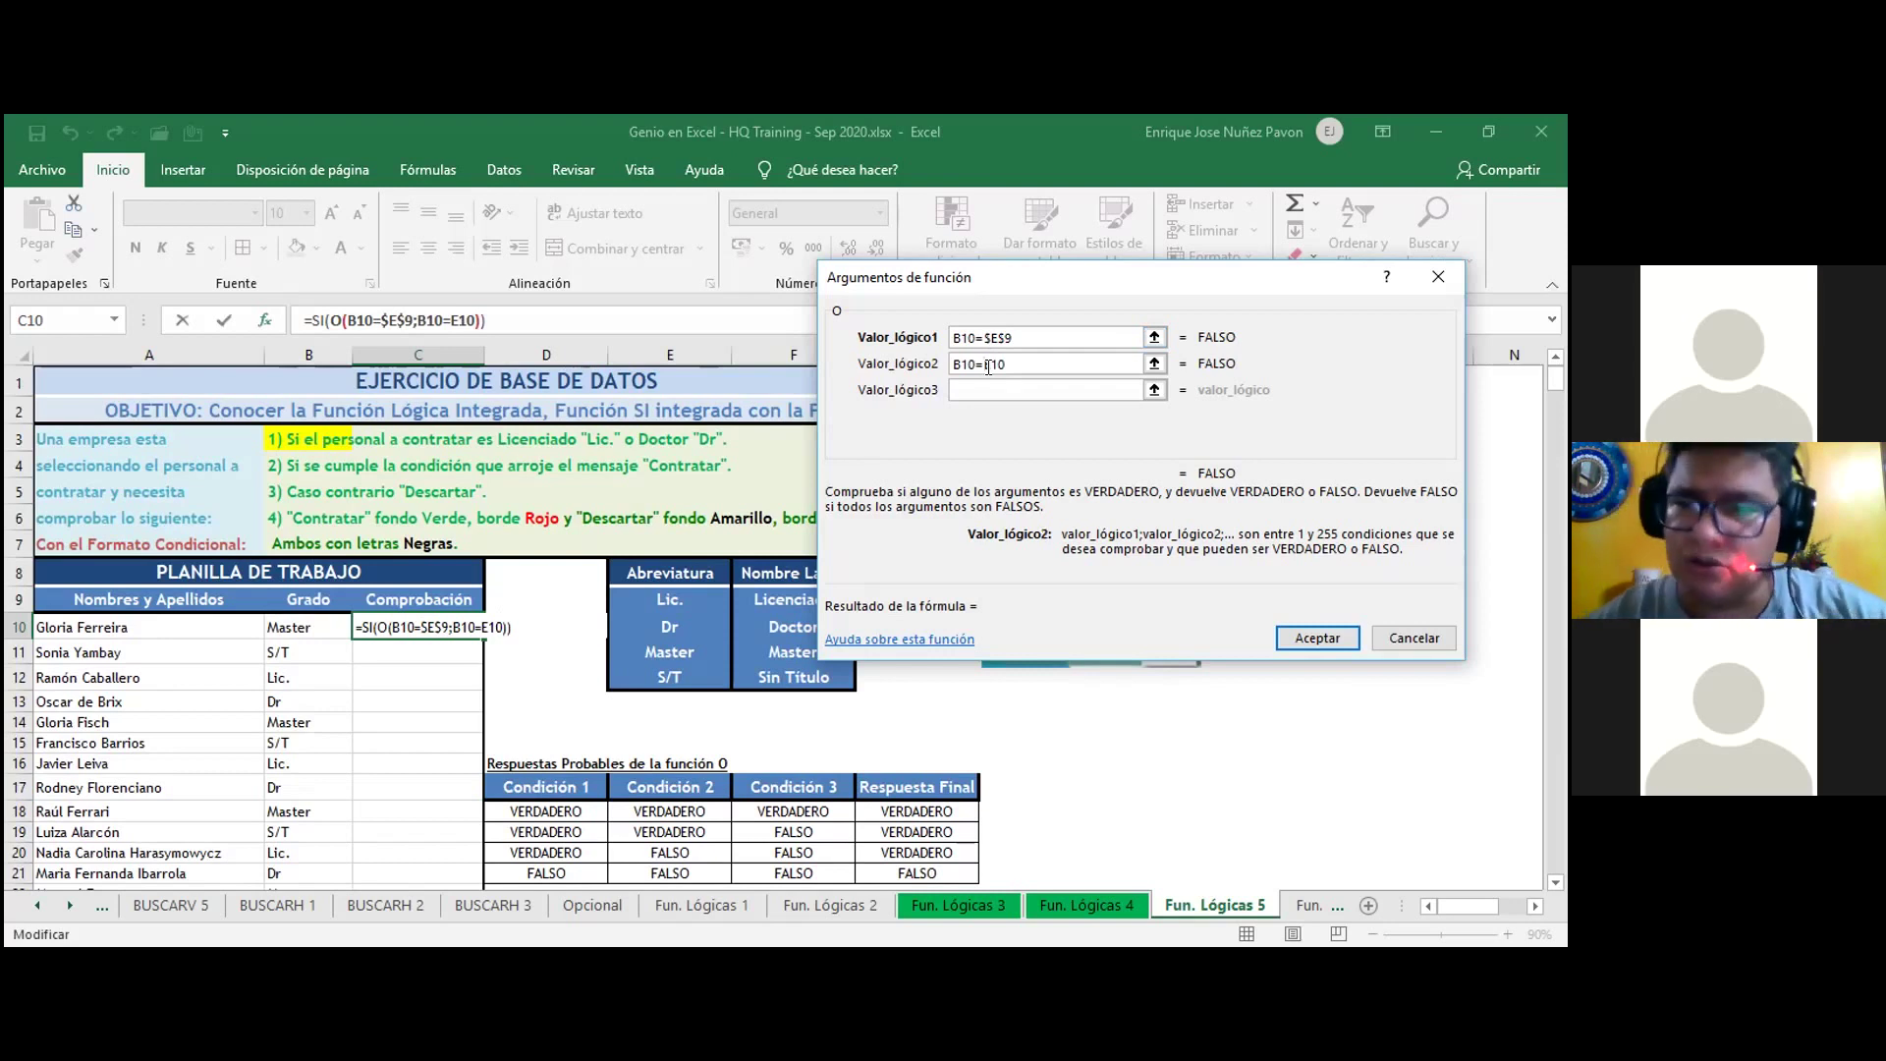
{"action": "key", "text": "F4"}
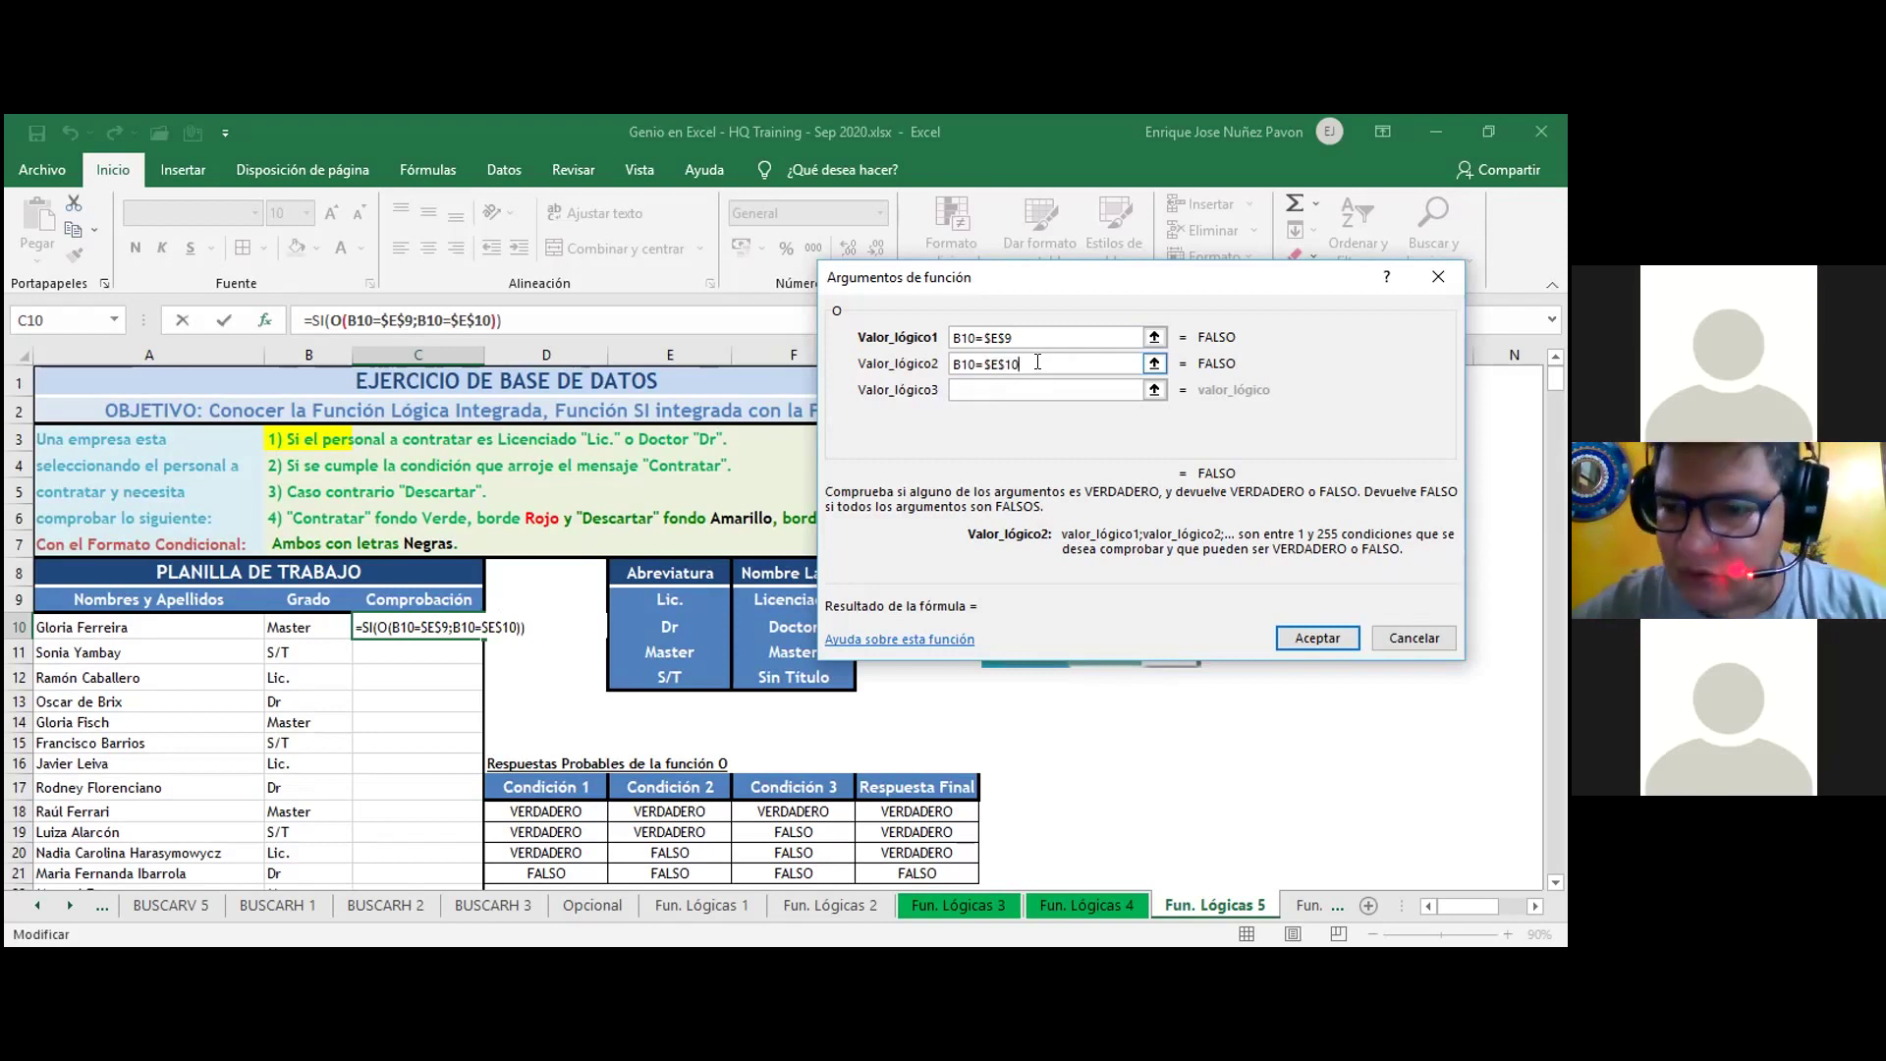
{"action": "left_click", "coordinate": [994, 359]}
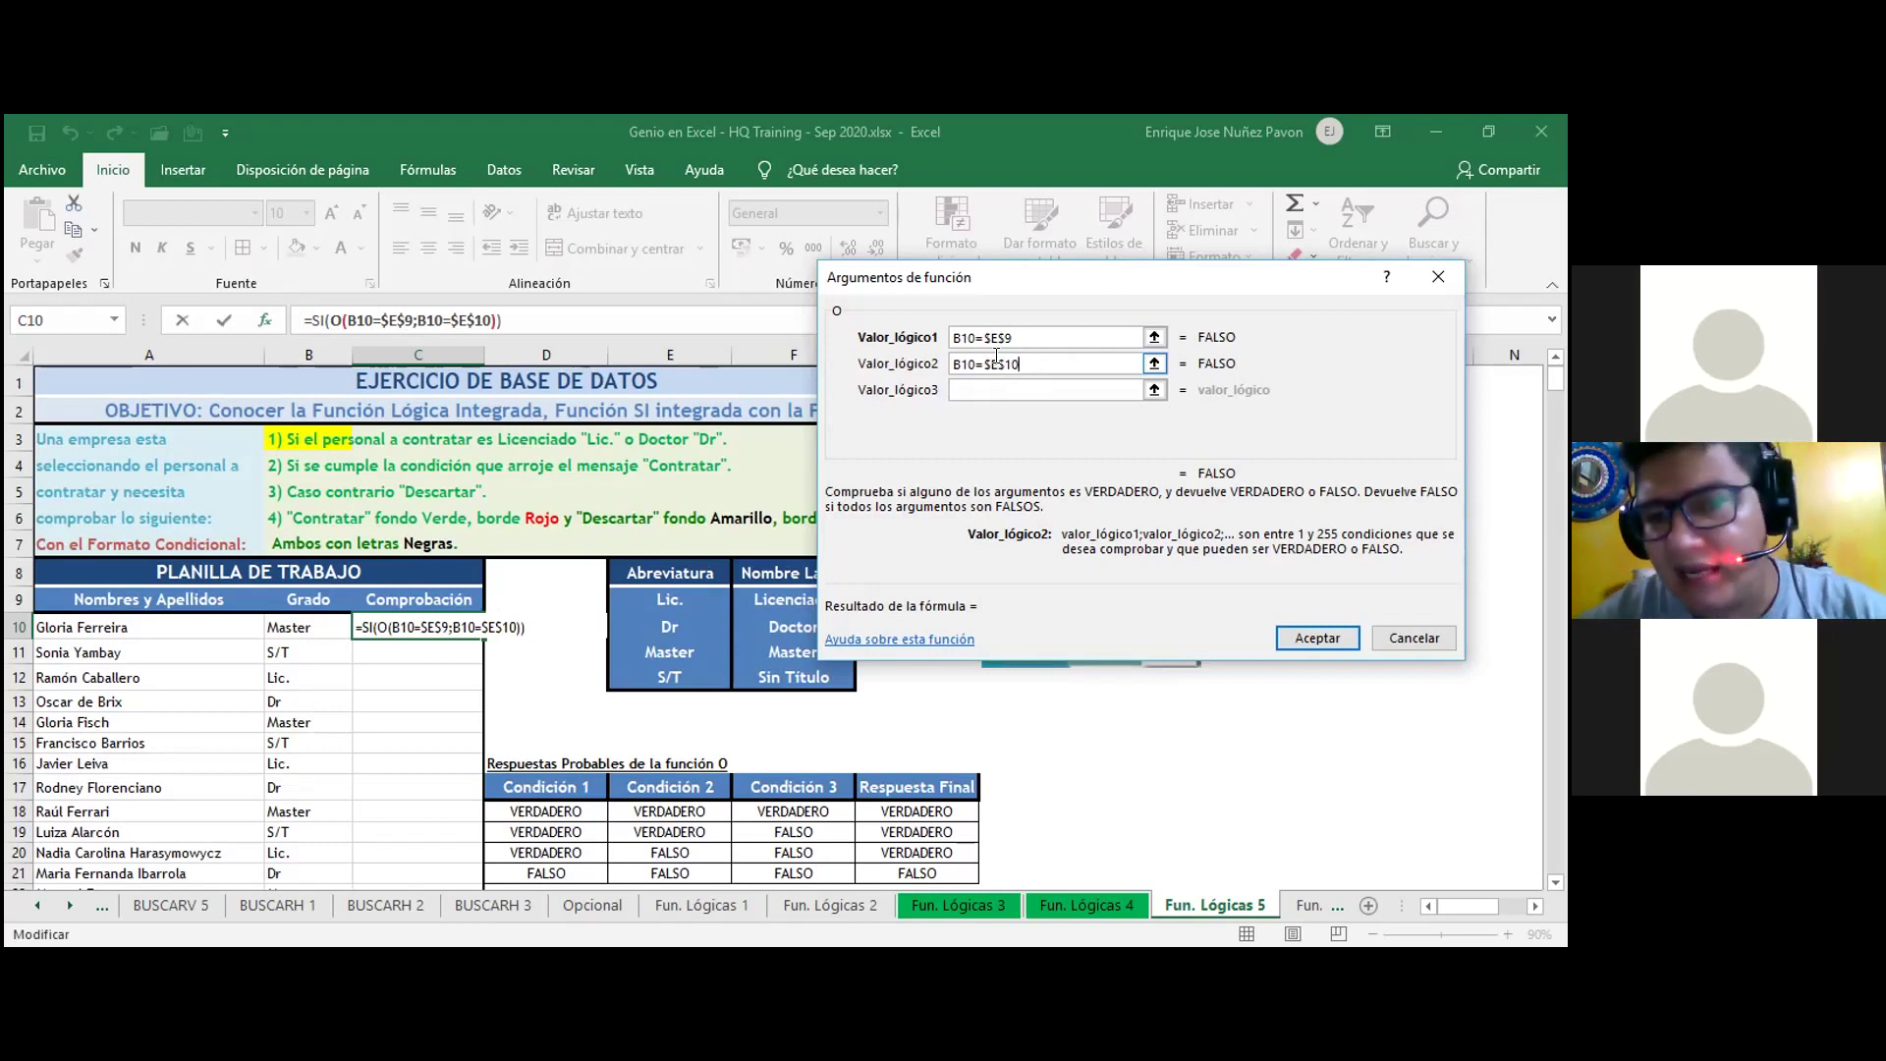
{"action": "left_click", "coordinate": [1058, 356]}
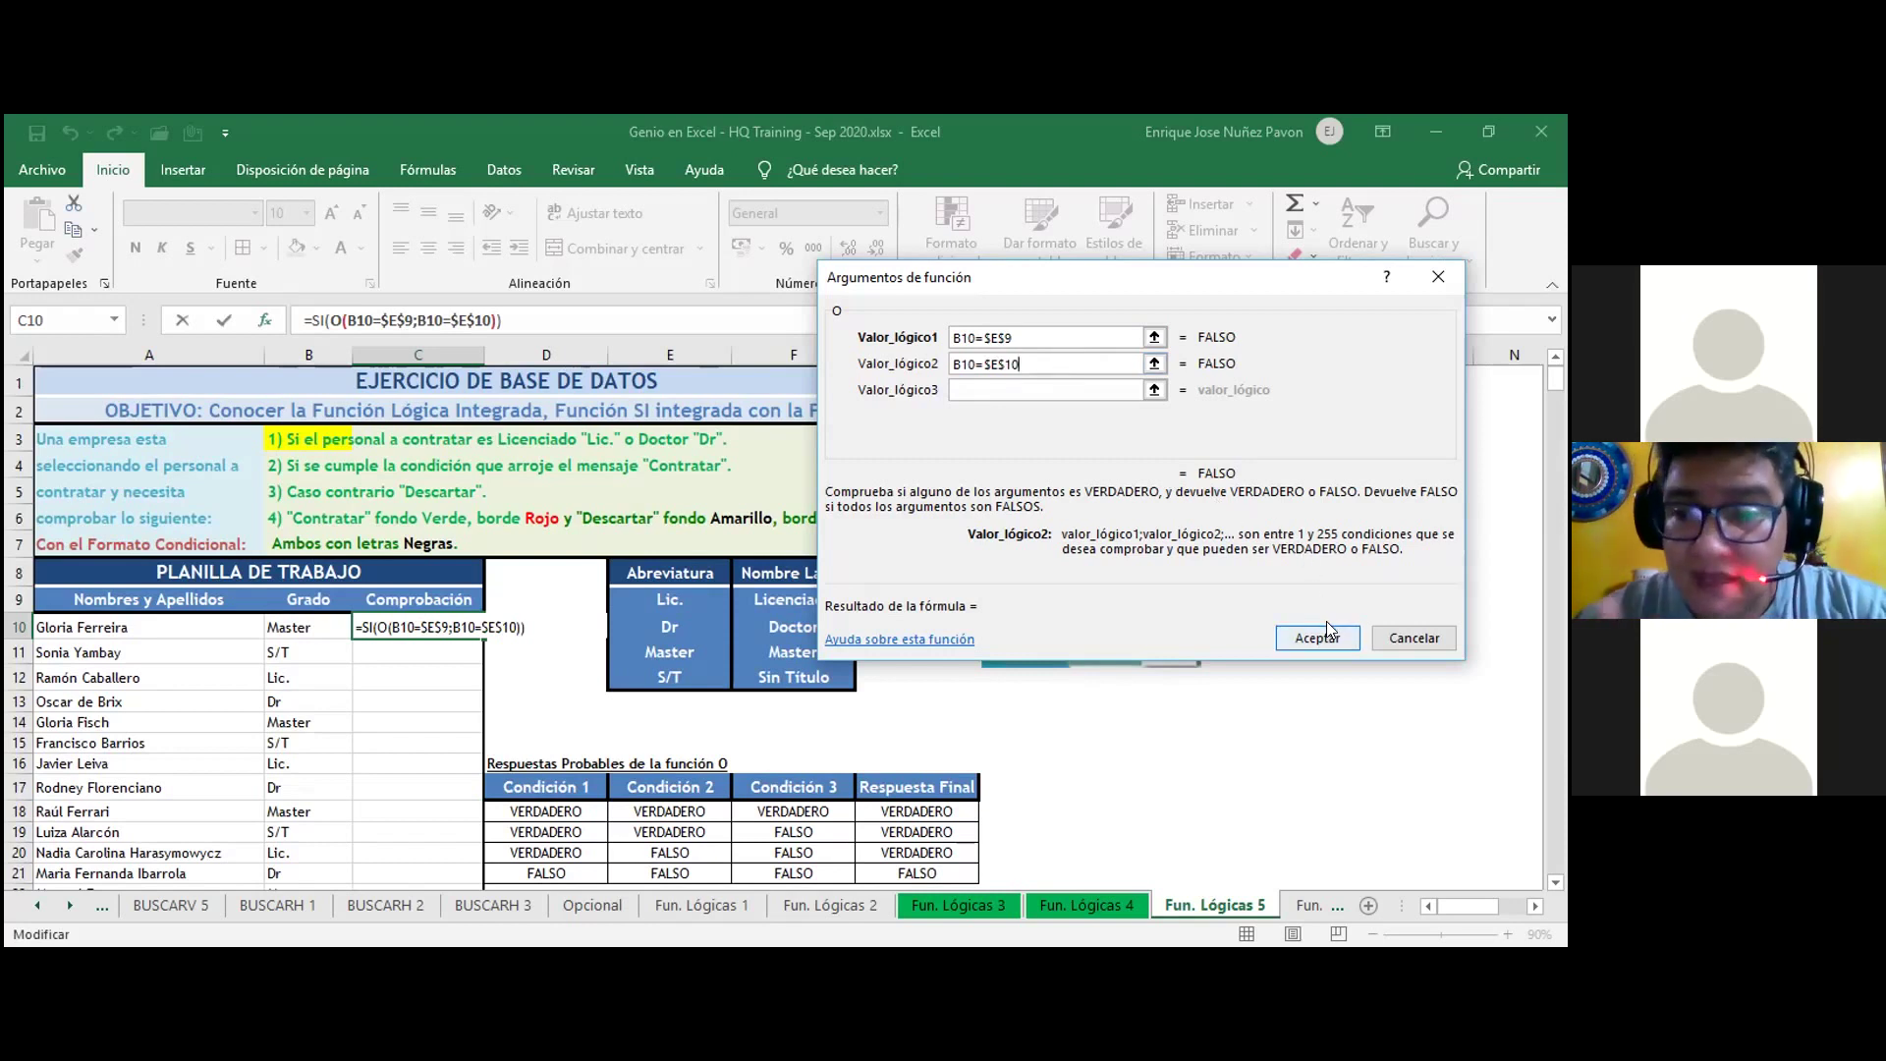
- Return to the SI arguments and complete the formula with "Contratar" as Valor_si_verdadero and "Descartar" as Valor_si_falso
{"action": "left_click", "coordinate": [495, 316]}
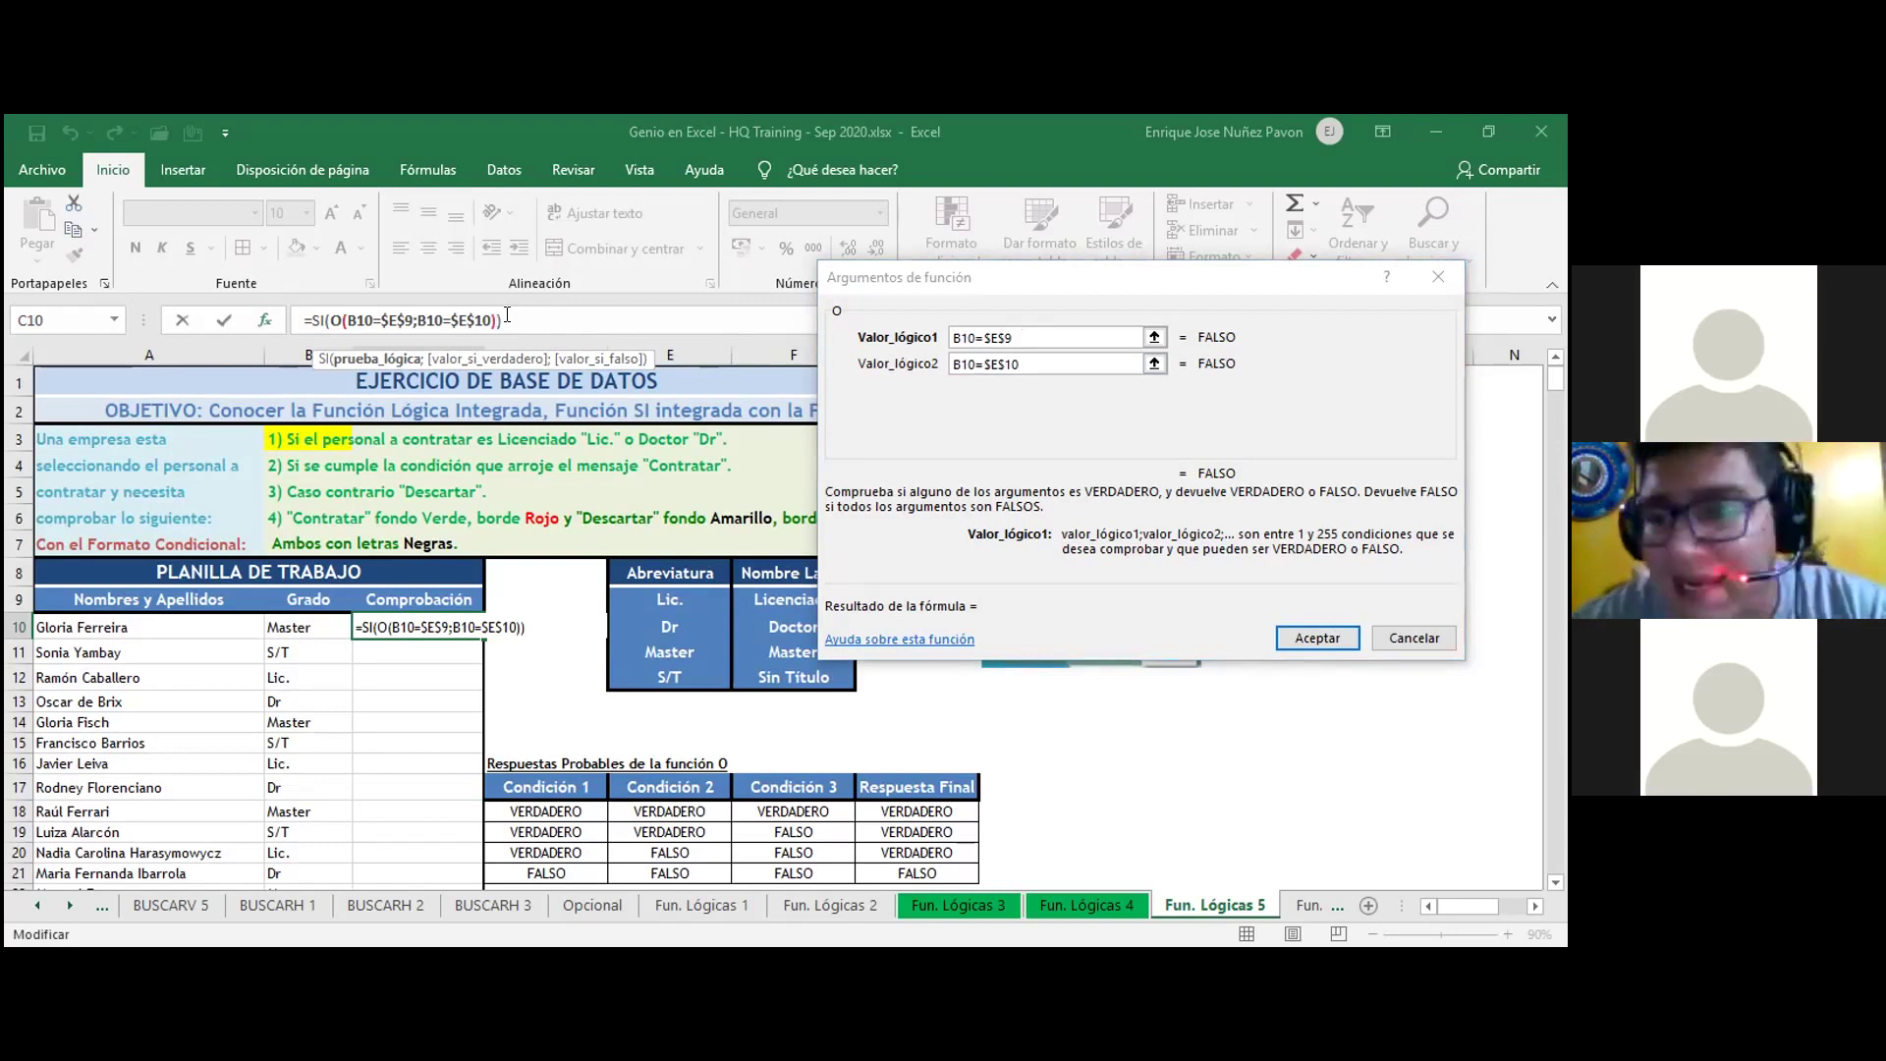
{"action": "left_click", "coordinate": [326, 315]}
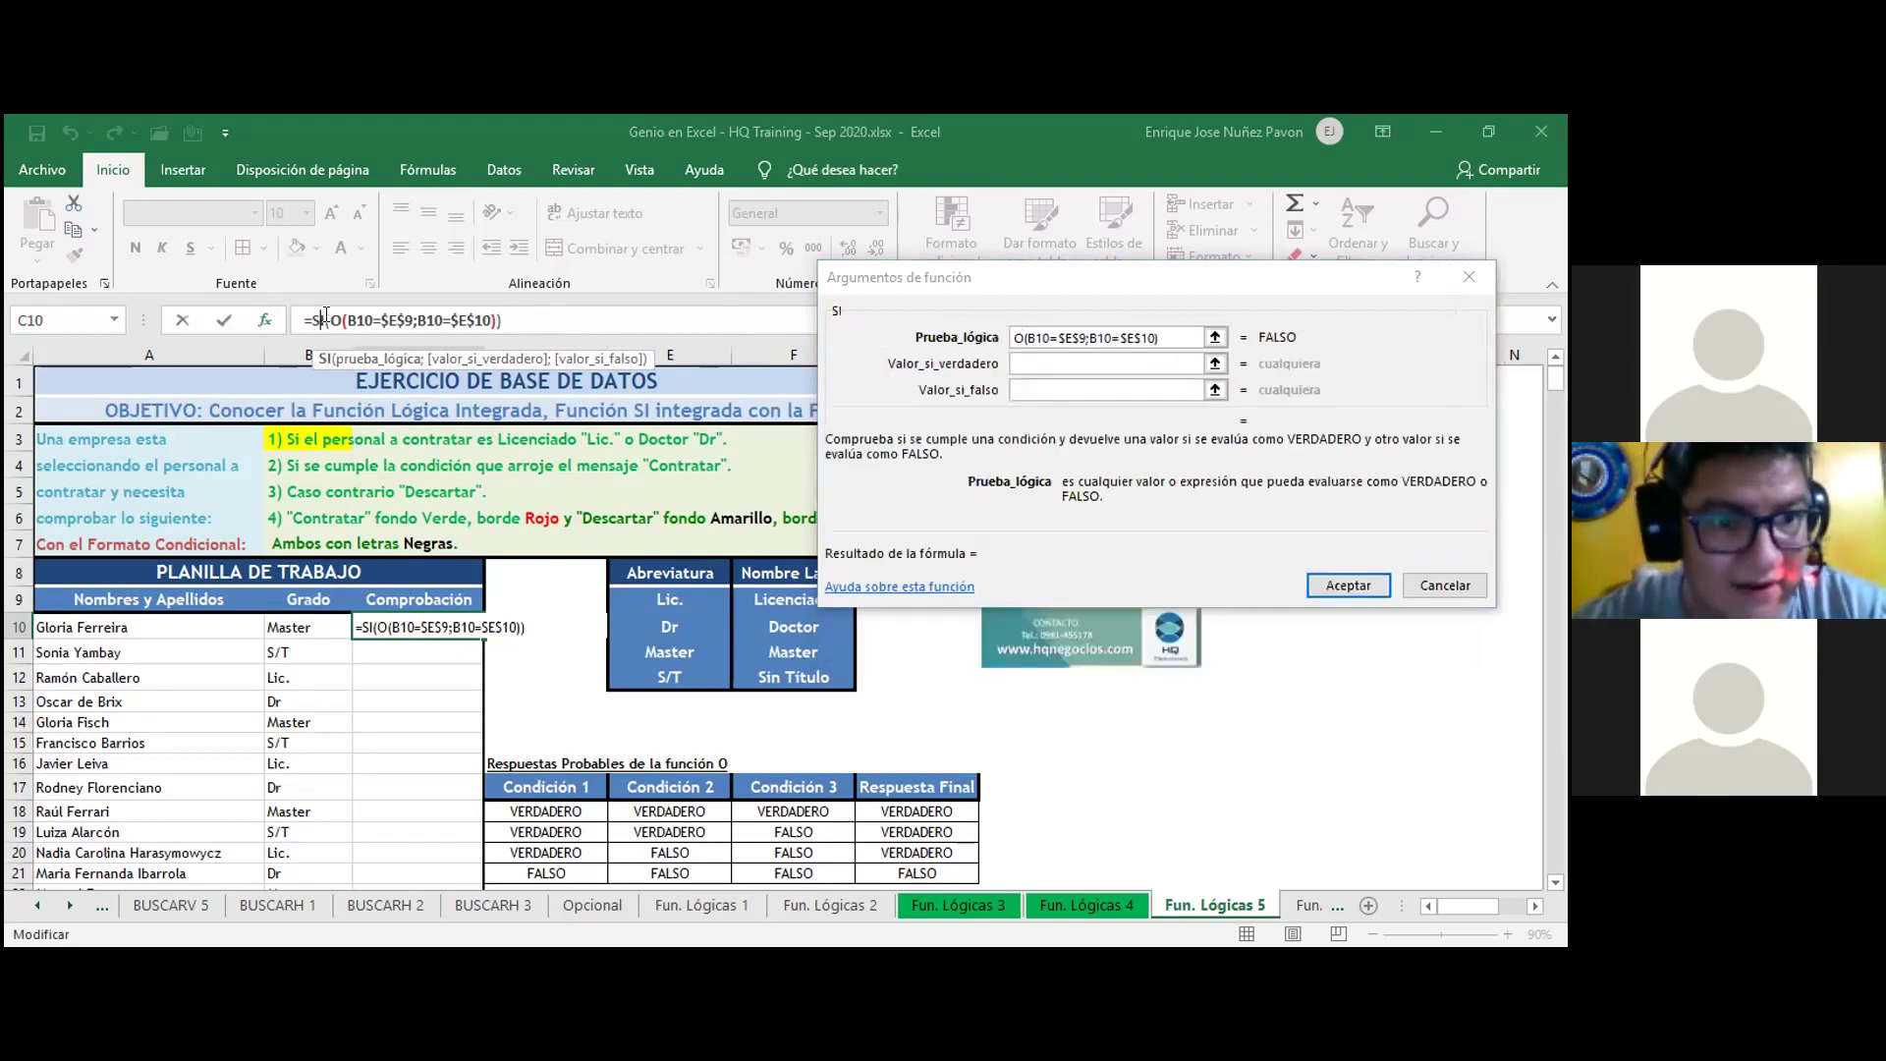
{"action": "left_click", "coordinate": [1118, 364]}
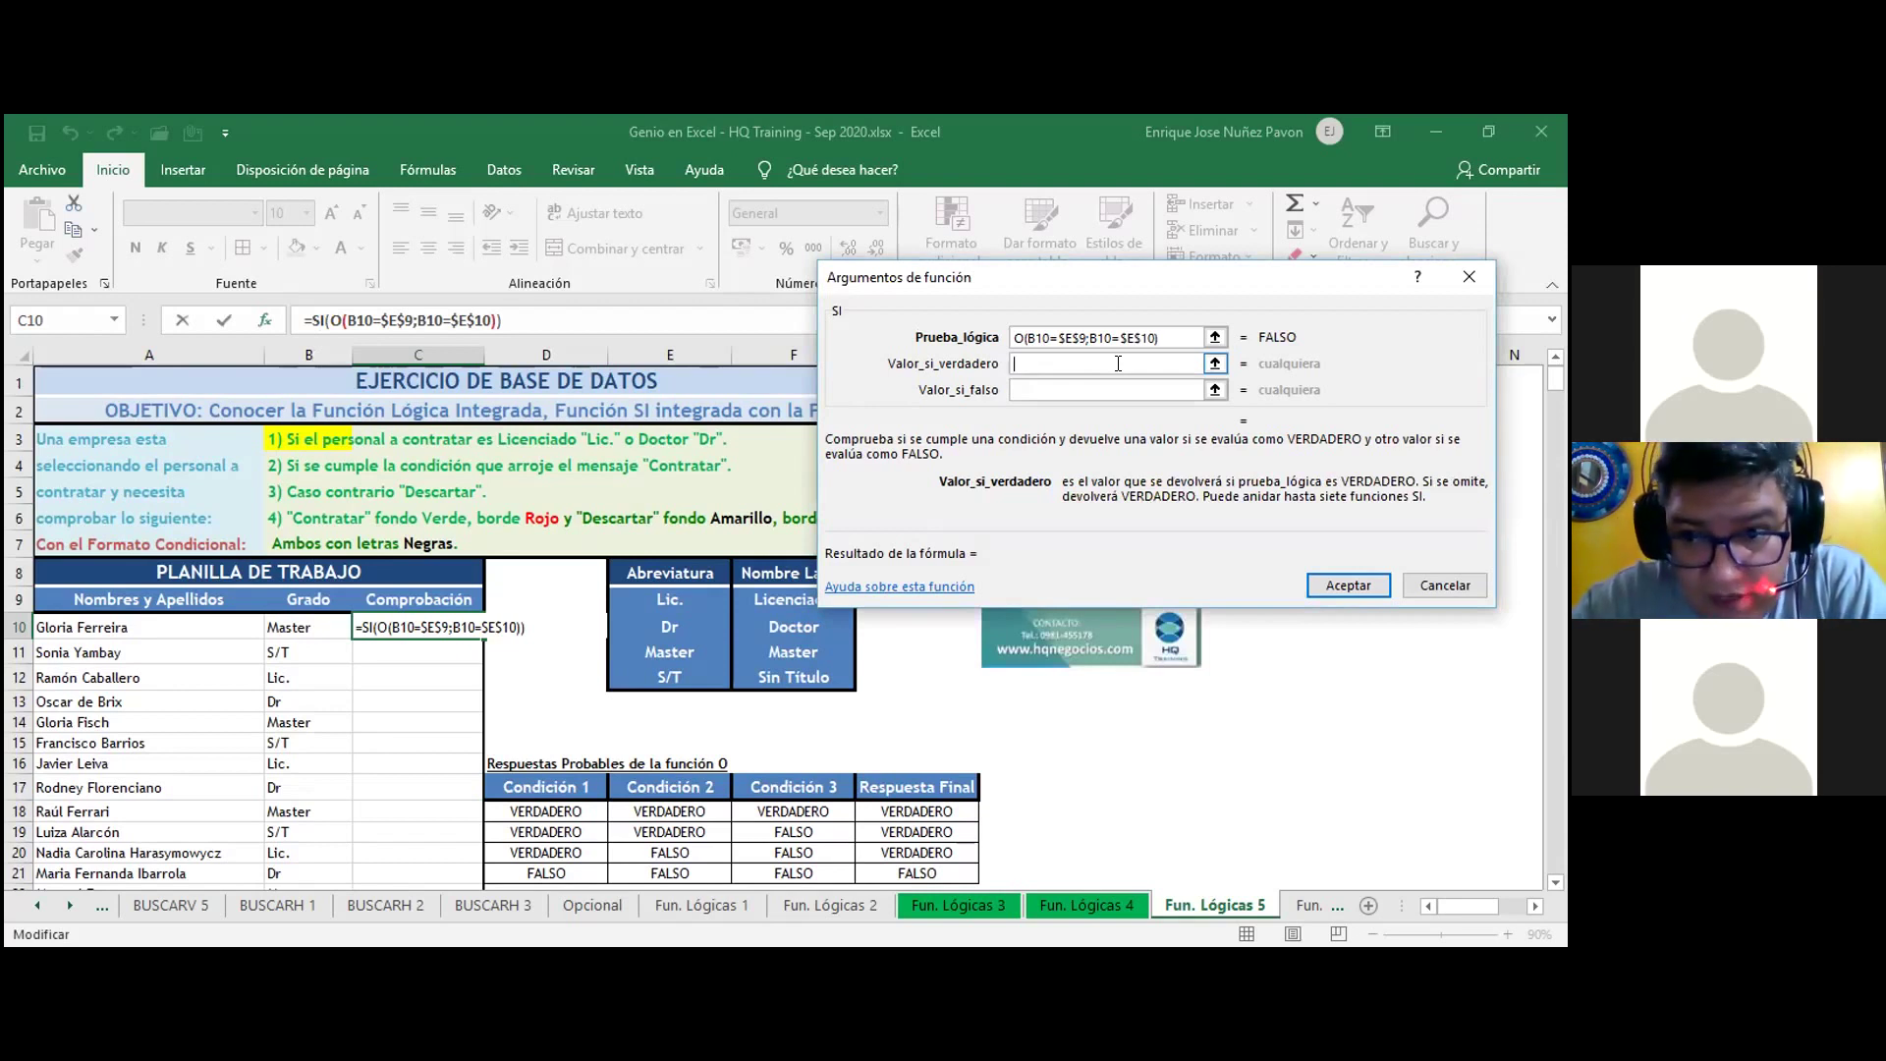
{"action": "type", "text": "Contratar"}
{"action": "left_click", "coordinate": [1095, 383]}
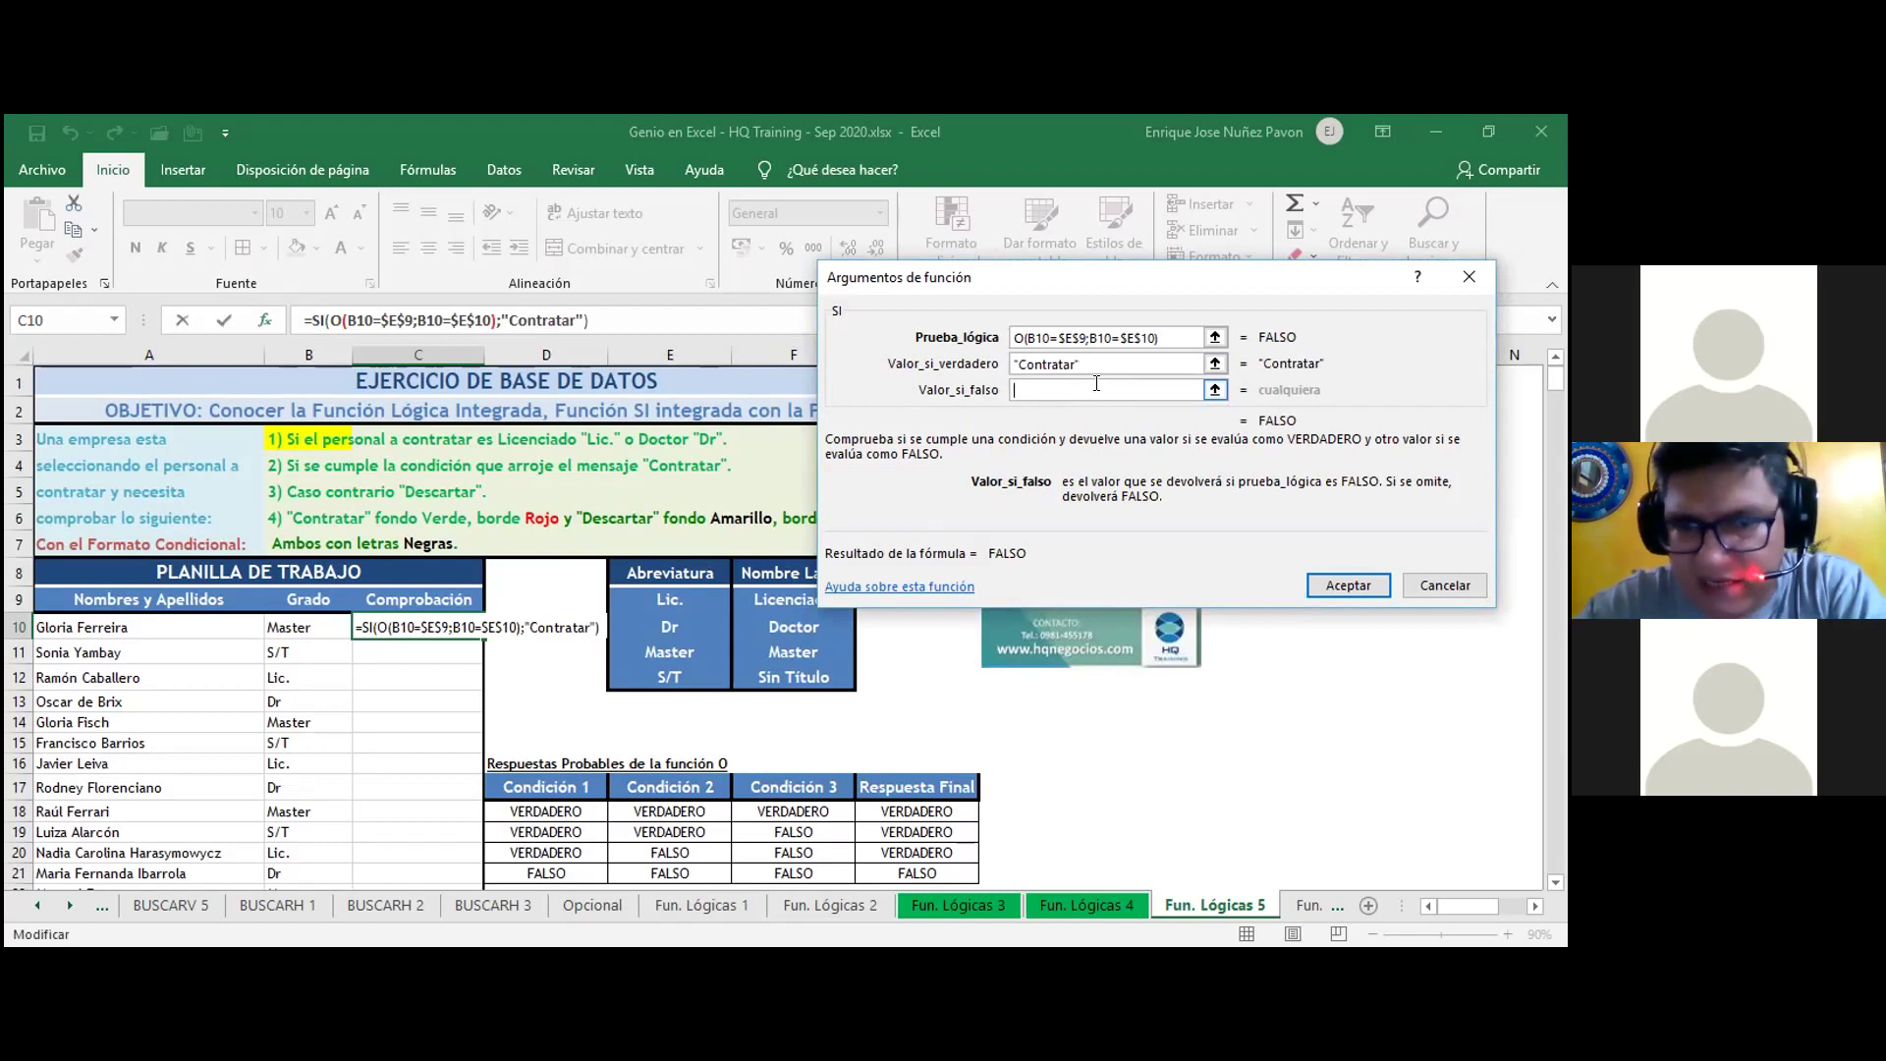
{"action": "type", "text": "Descartar"}
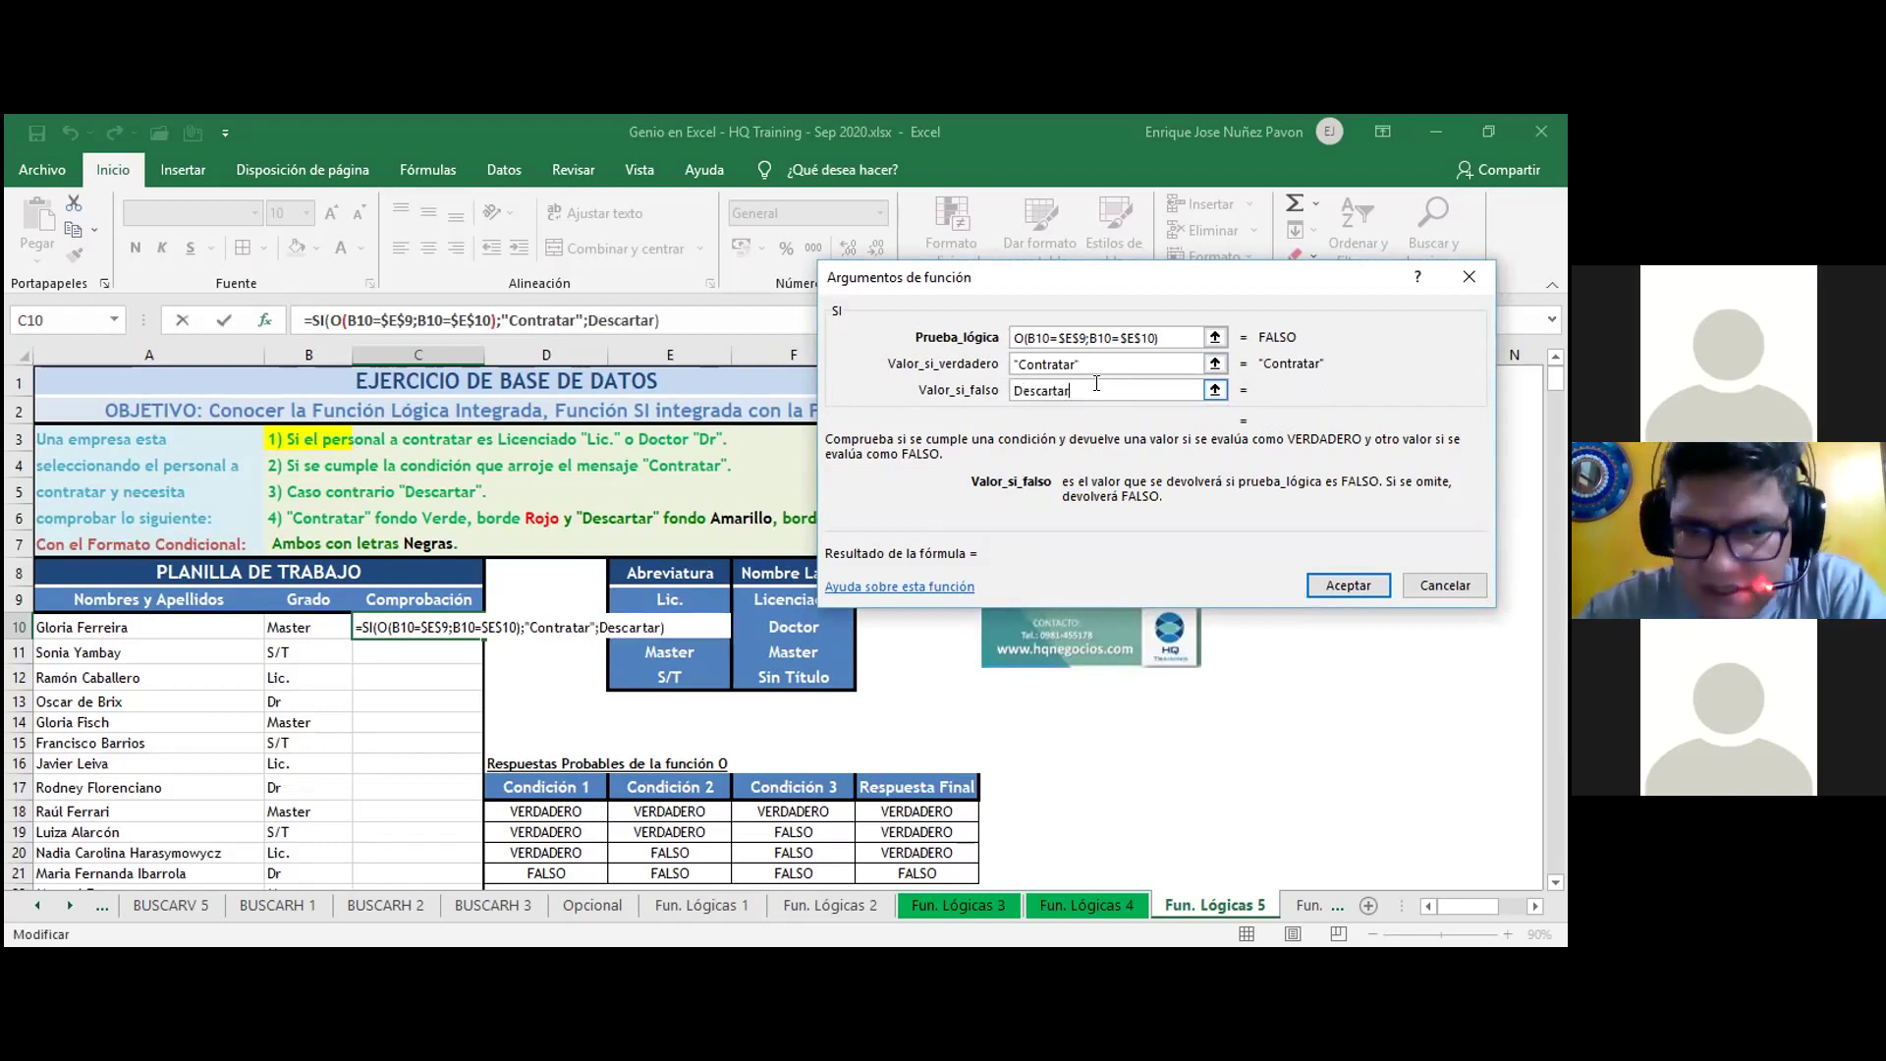
{"action": "left_click", "coordinate": [1346, 583]}
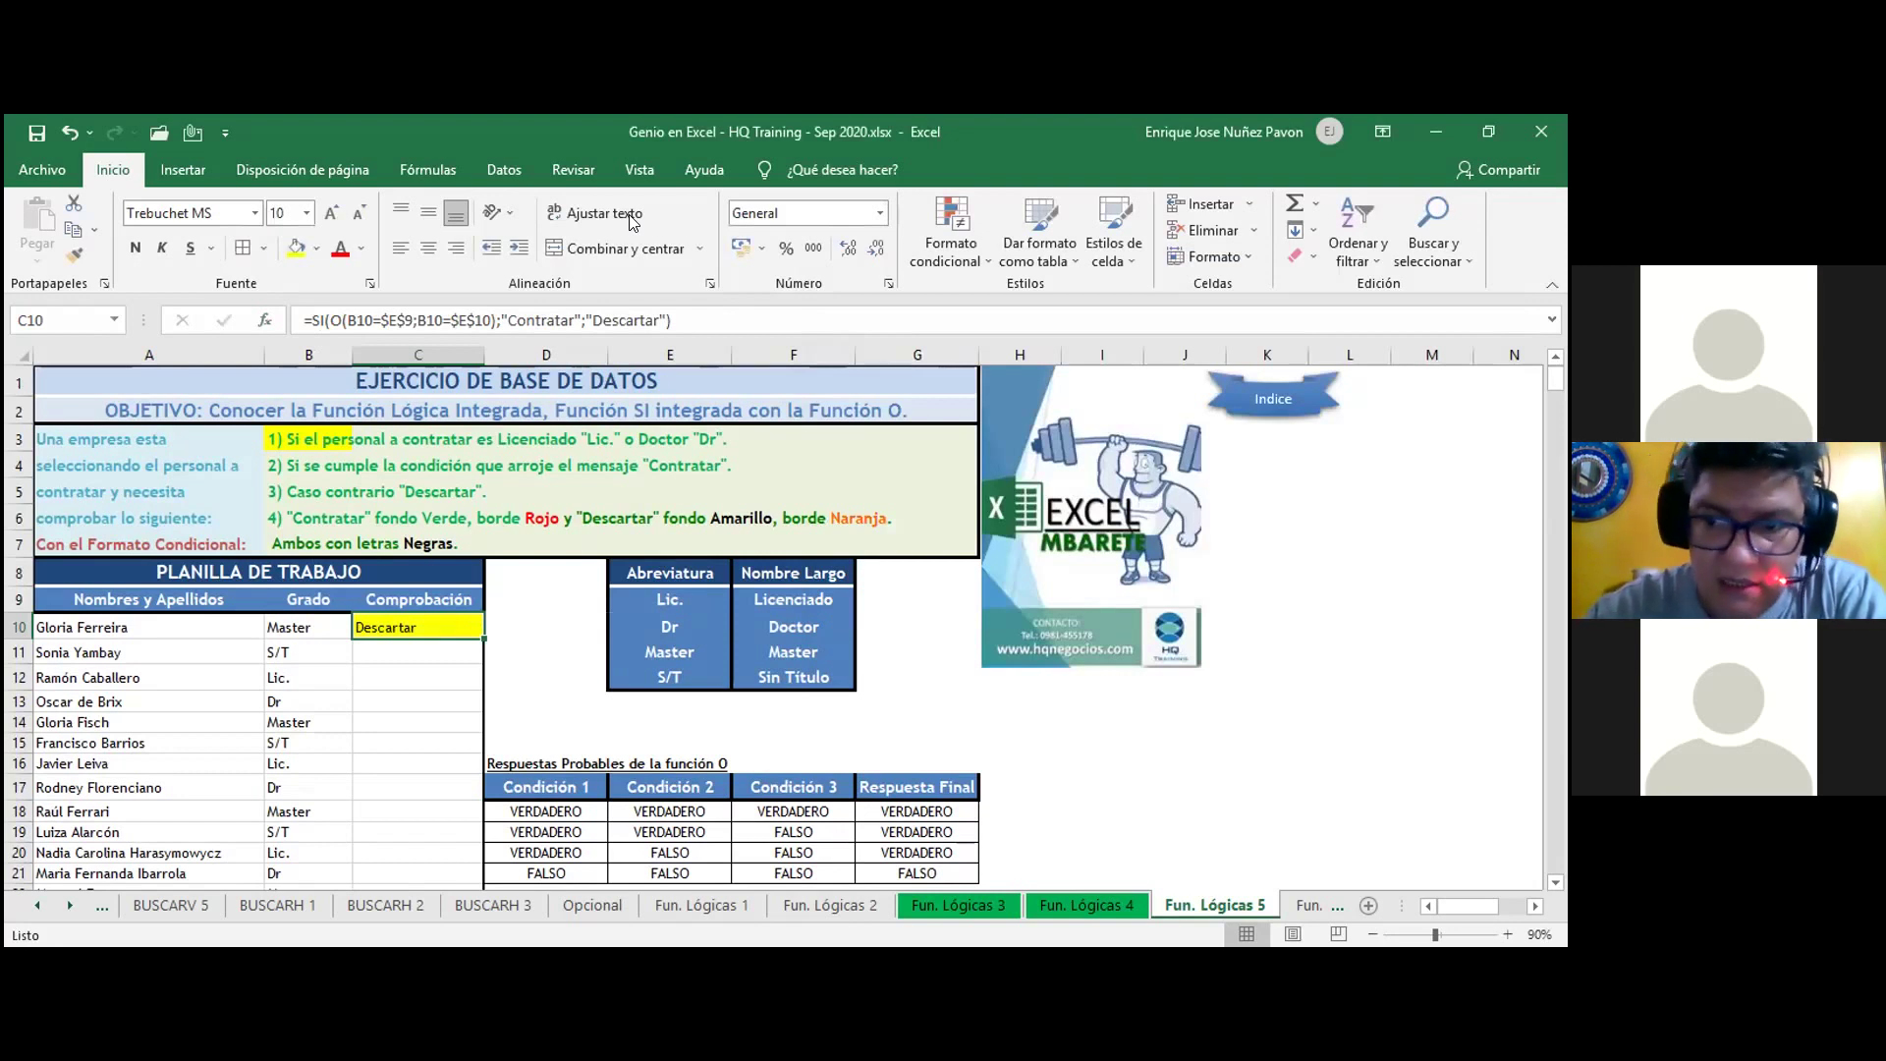
- Fill the C10 formula down the Comprobación column to row 61 and check the filled rows
{"action": "double_click", "coordinate": [479, 636]}
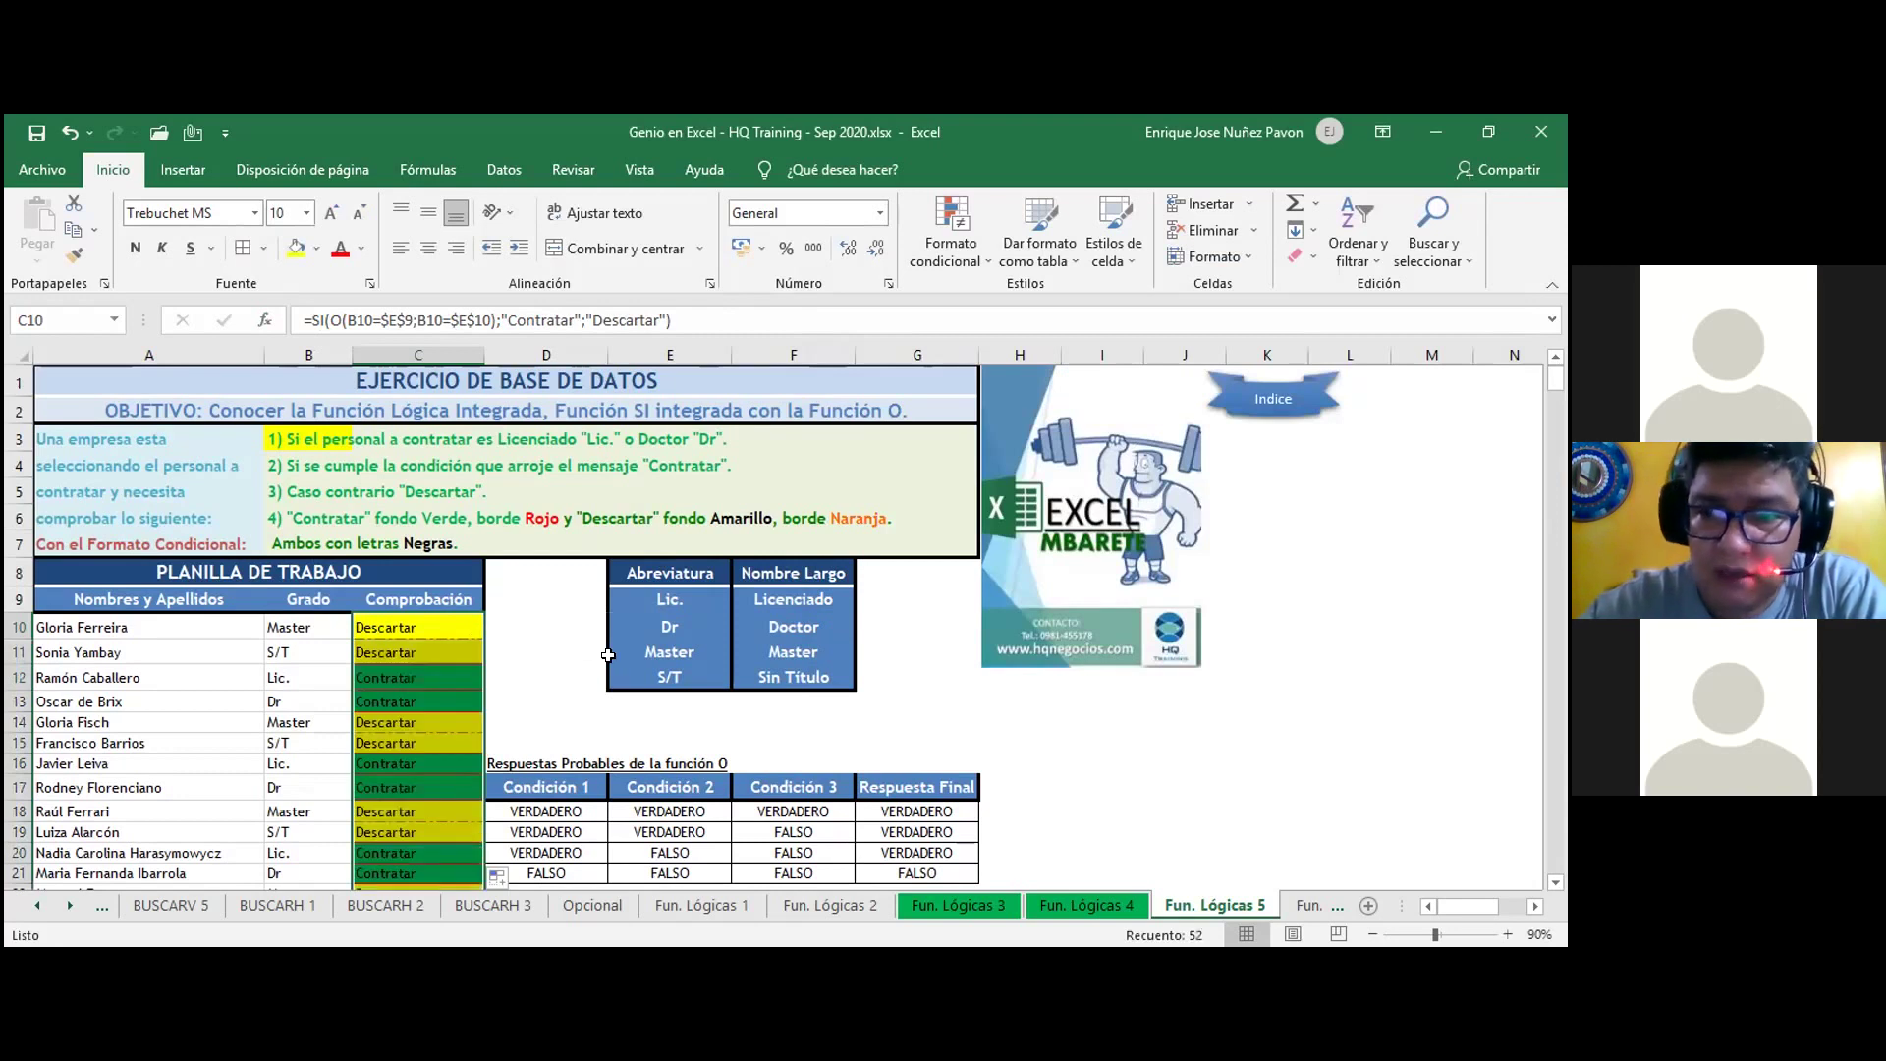
{"action": "scroll", "coordinate": [604, 664], "scroll_direction": "down", "scroll_amount": 3}
{"action": "scroll", "coordinate": [604, 664], "scroll_direction": "down", "scroll_amount": 12}
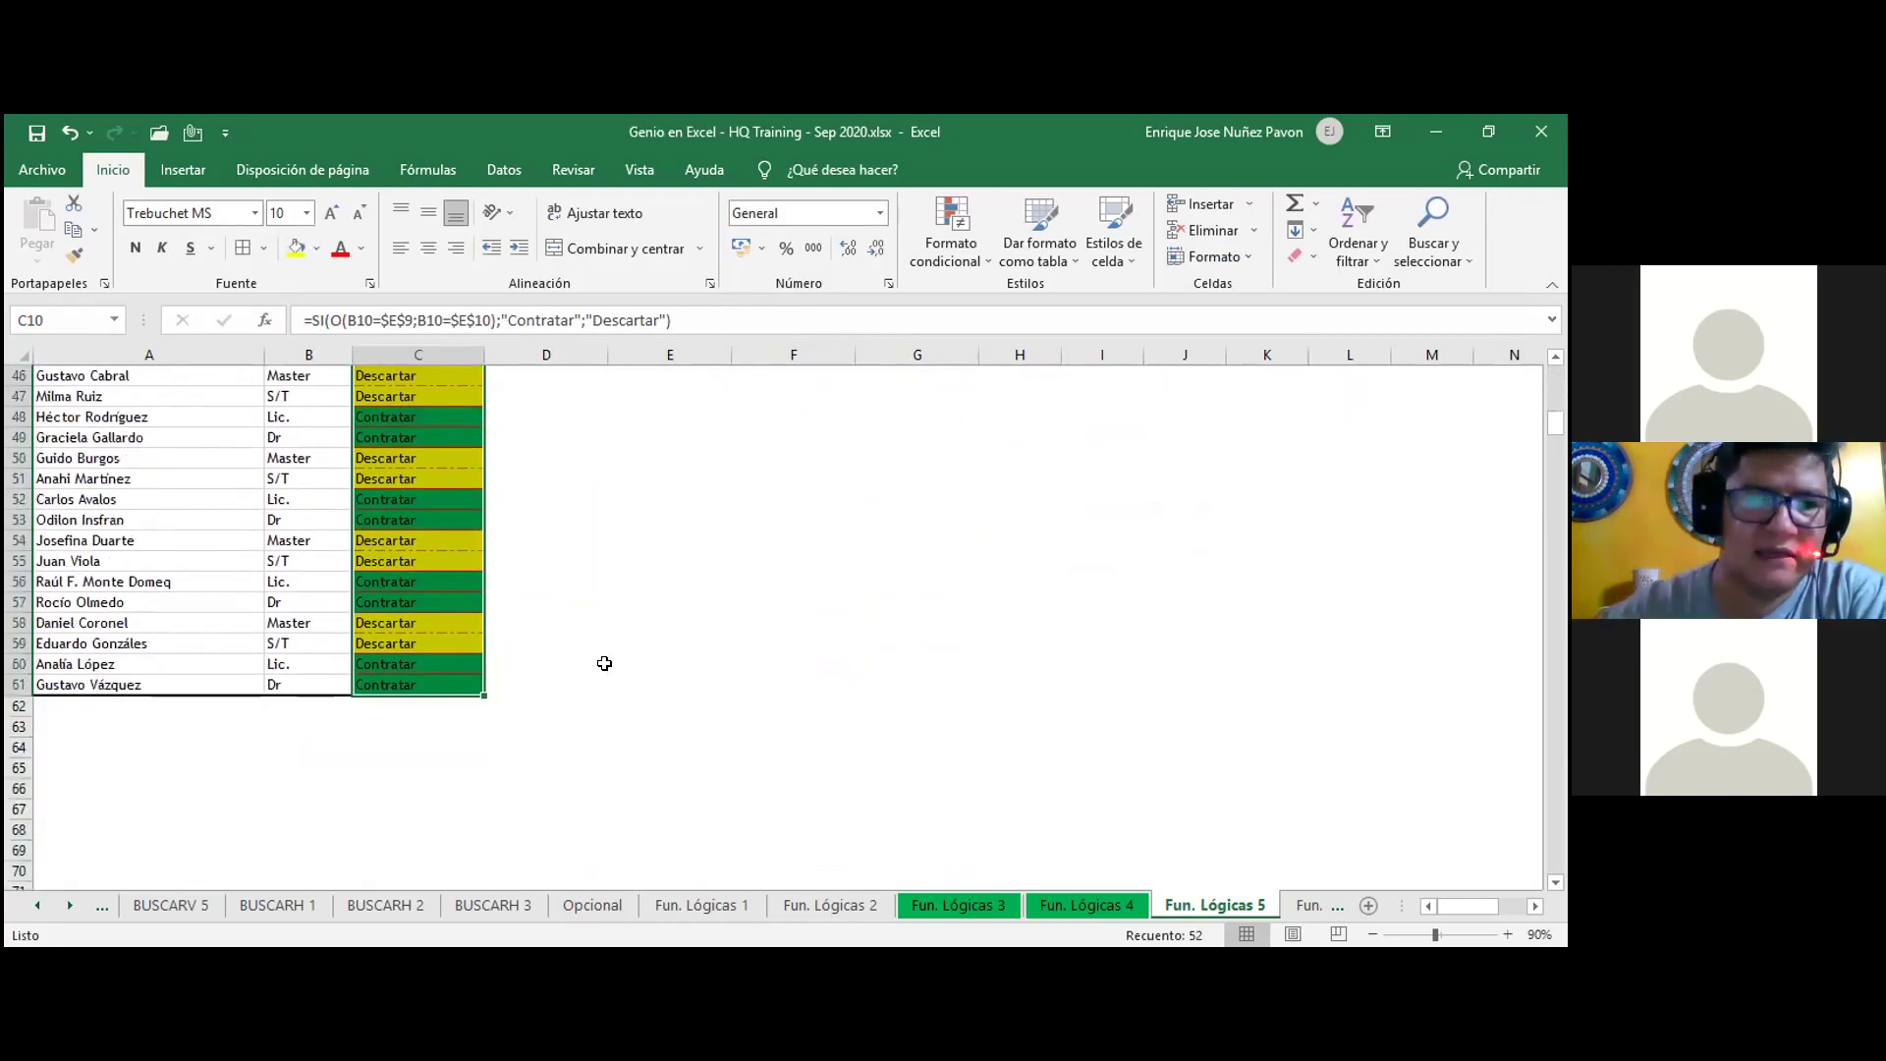
{"action": "left_click", "coordinate": [604, 664]}
{"action": "scroll", "coordinate": [604, 664], "scroll_direction": "up", "scroll_amount": 10}
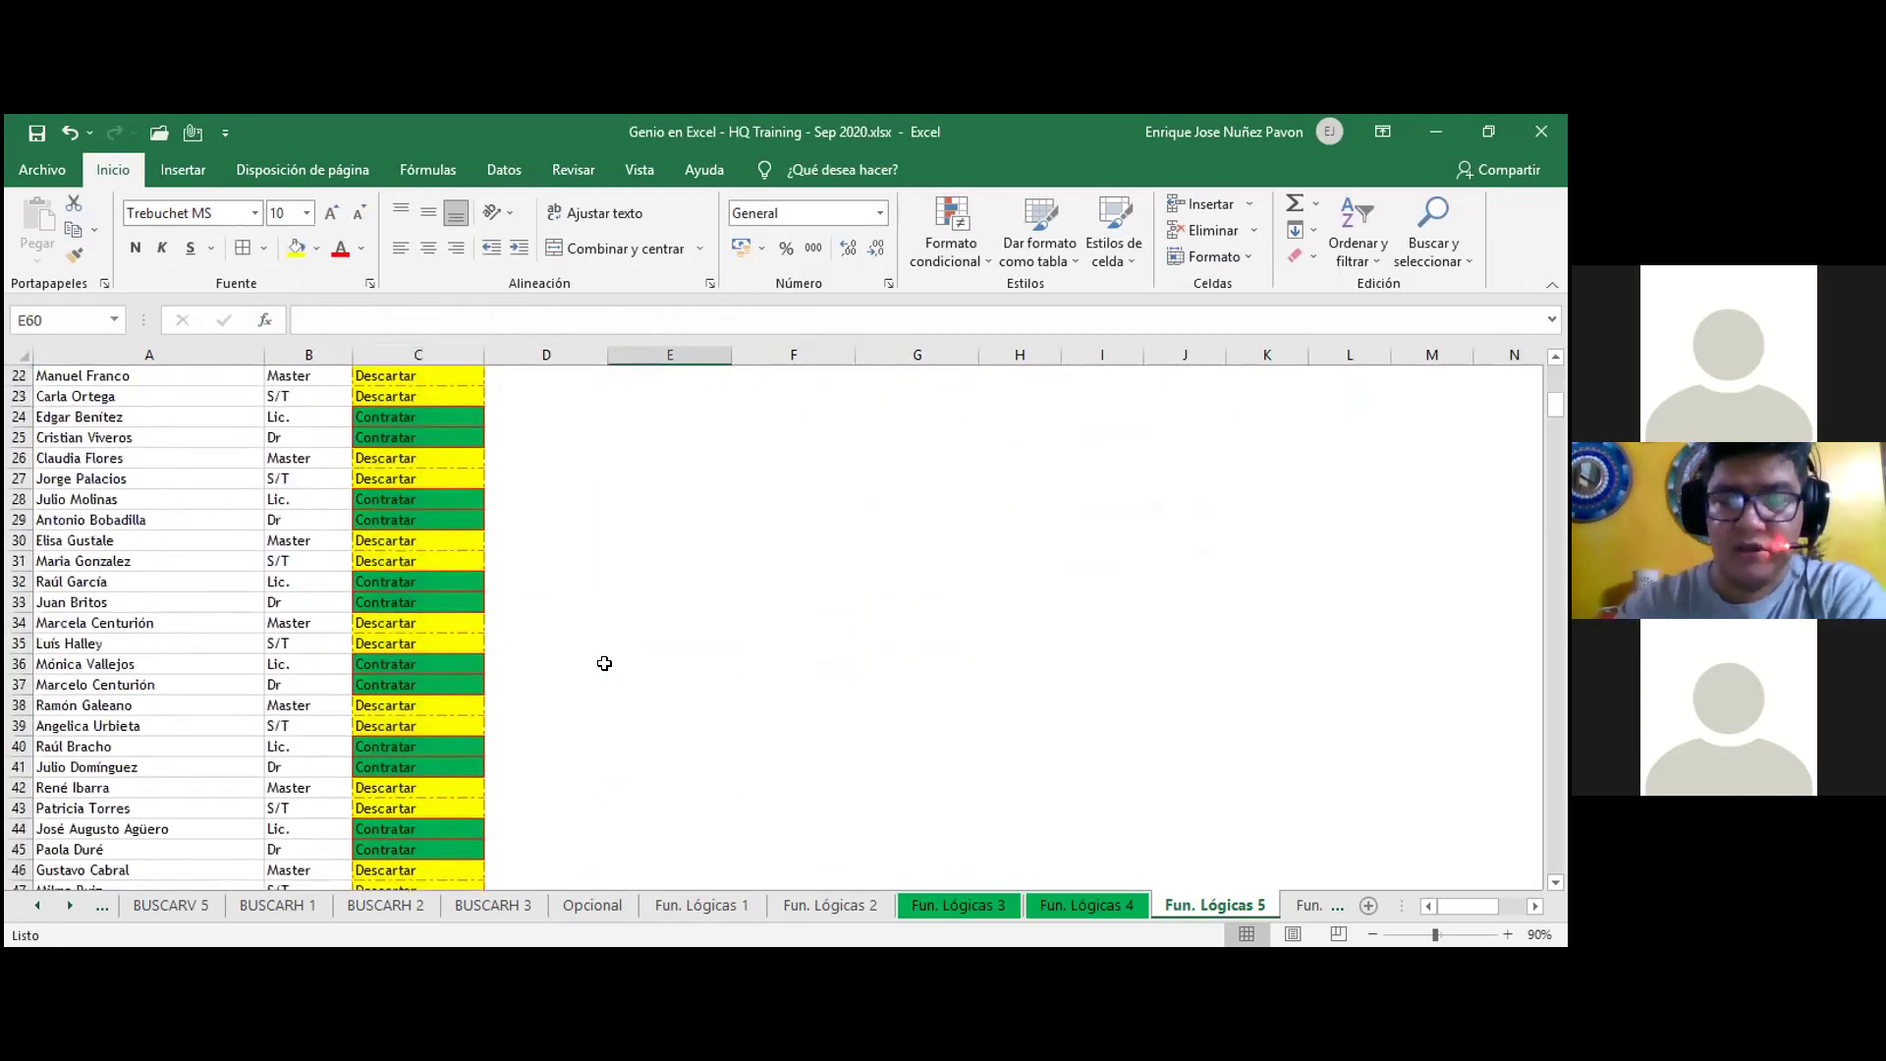
{"action": "scroll", "coordinate": [604, 664], "scroll_direction": "up", "scroll_amount": 4}
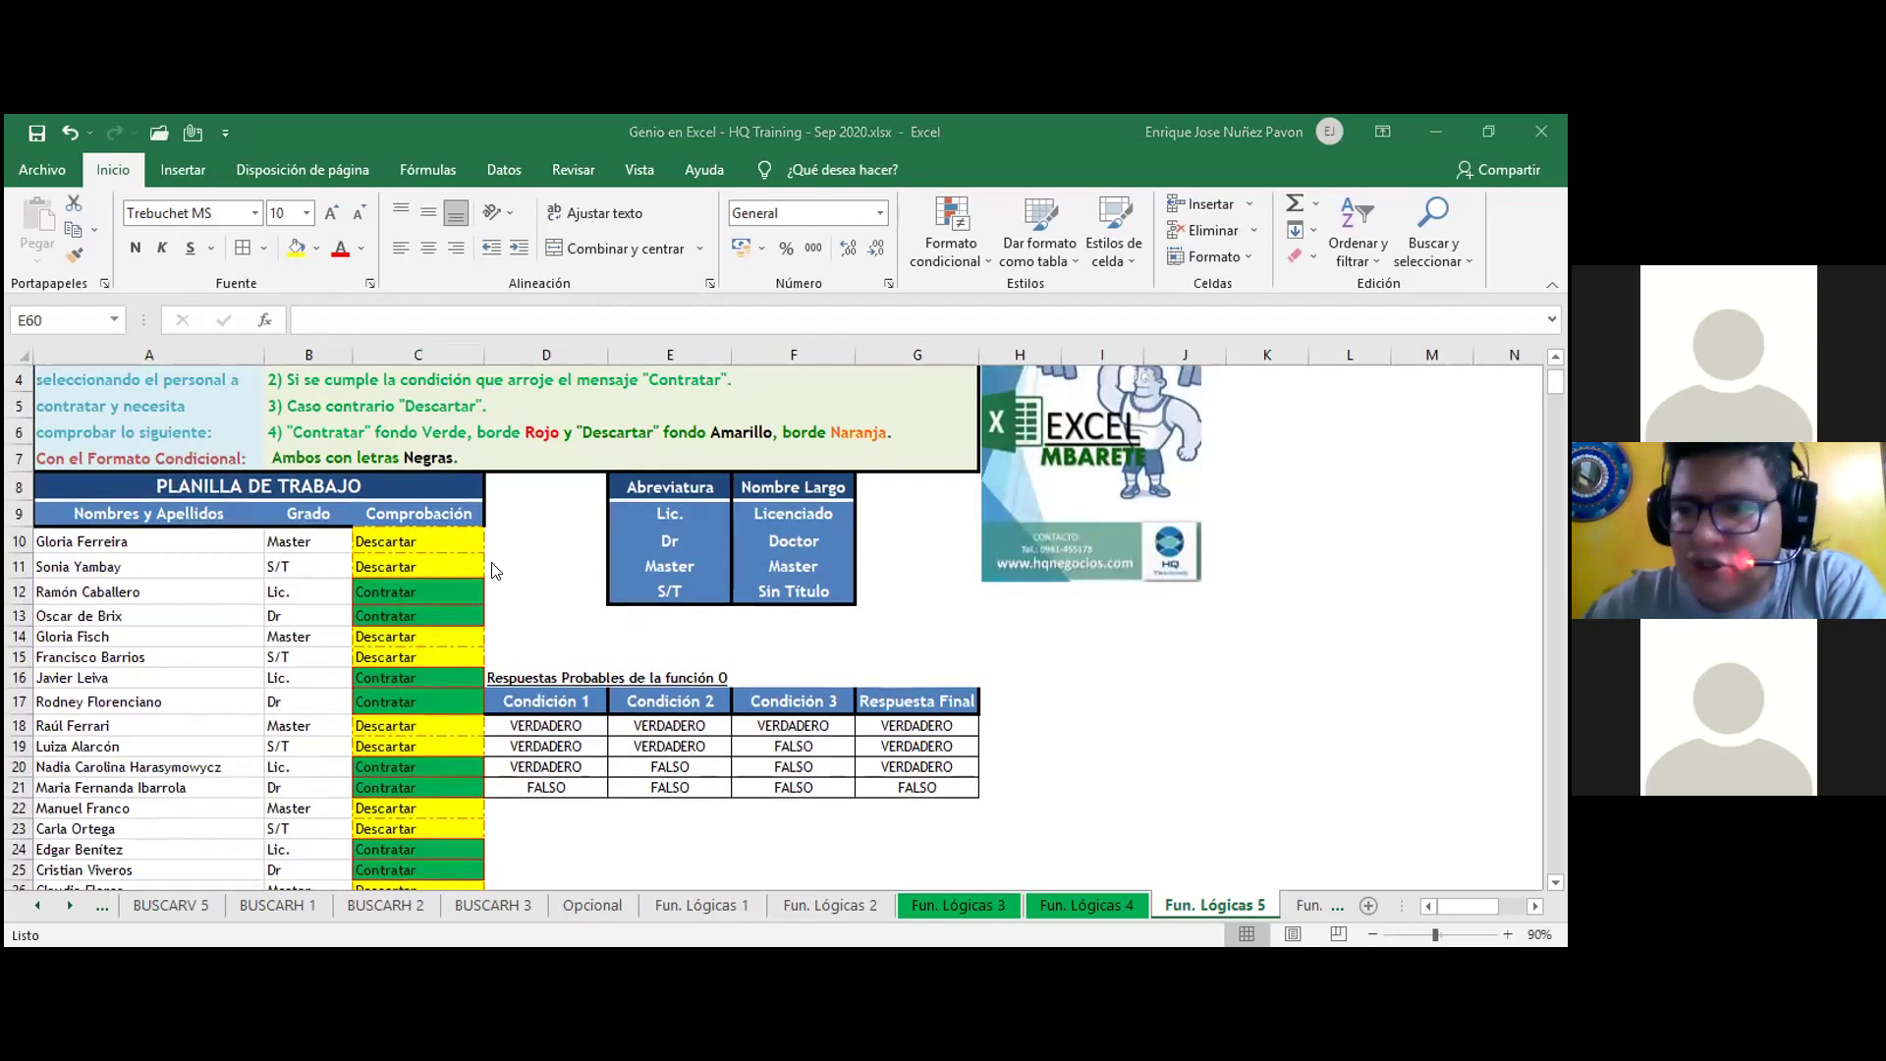
- Highlight the second exercise instruction in cell B4 with a yellow fill
{"action": "scroll", "coordinate": [289, 463], "scroll_direction": "up", "scroll_amount": 1}
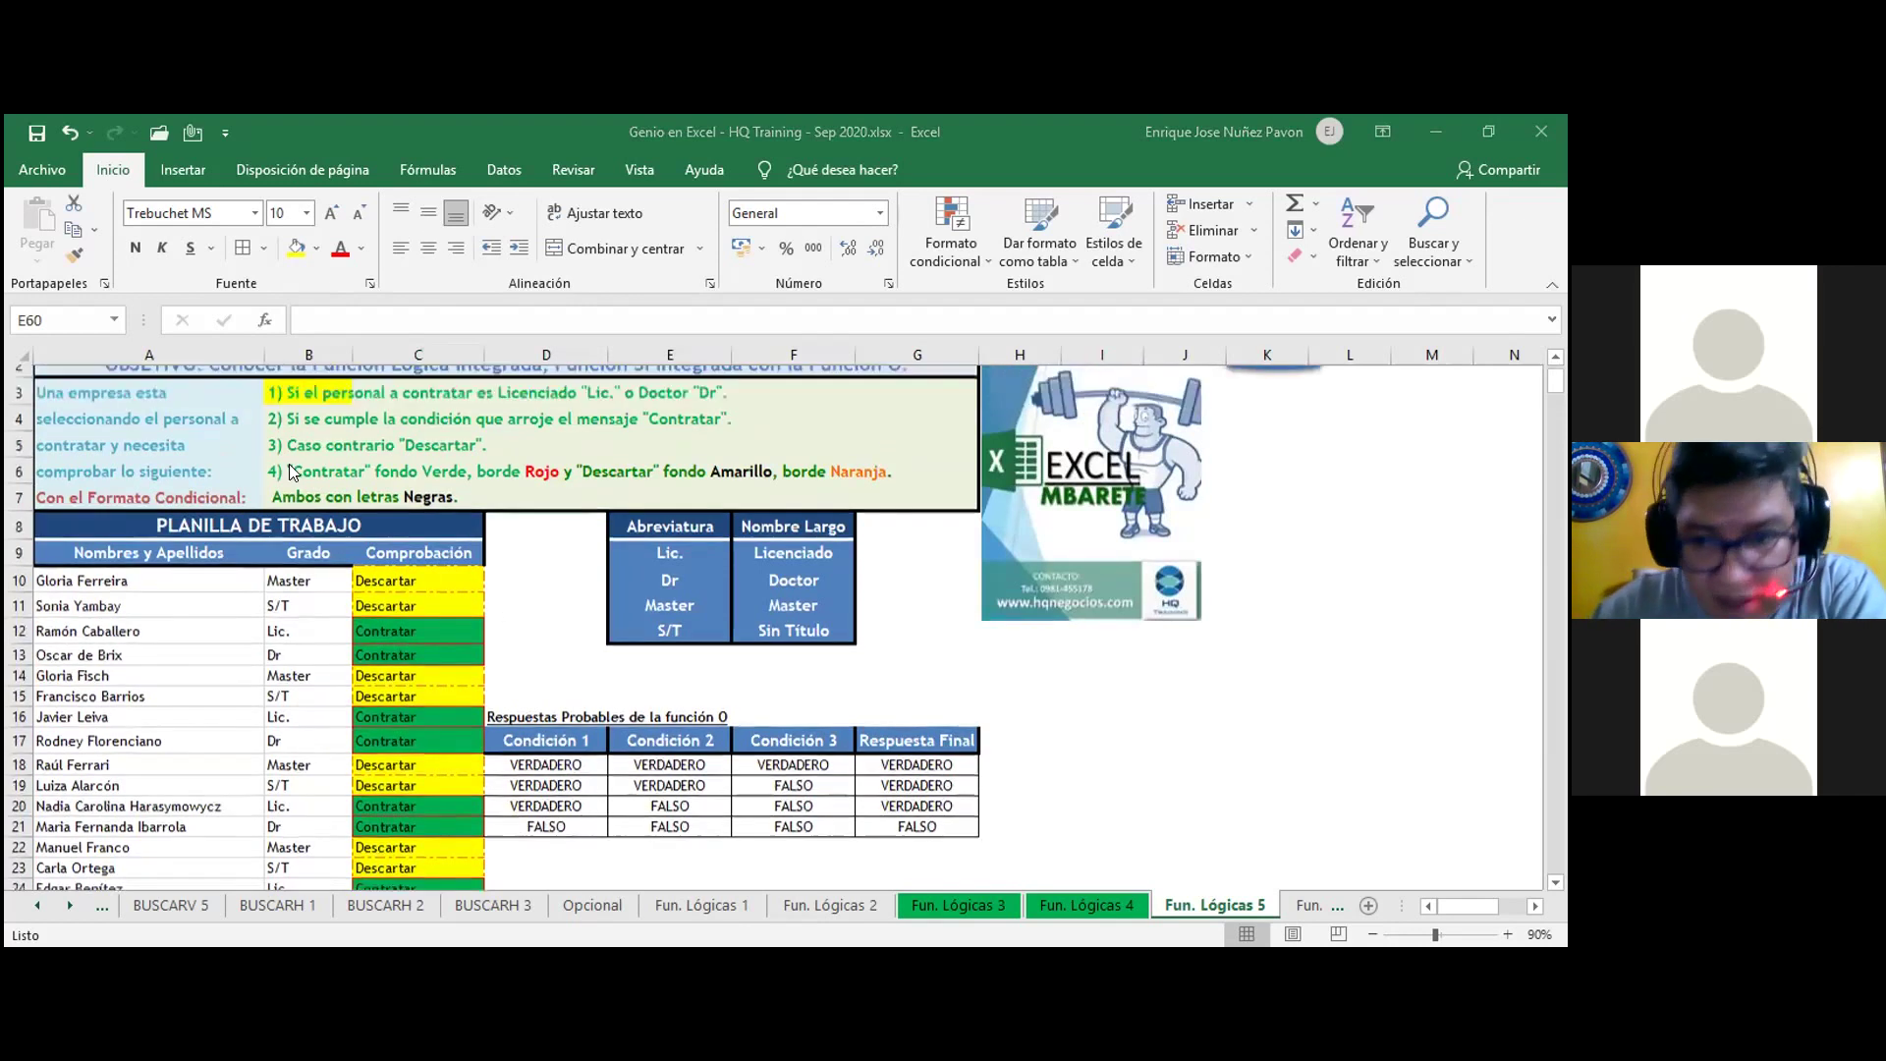
{"action": "left_click", "coordinate": [288, 464]}
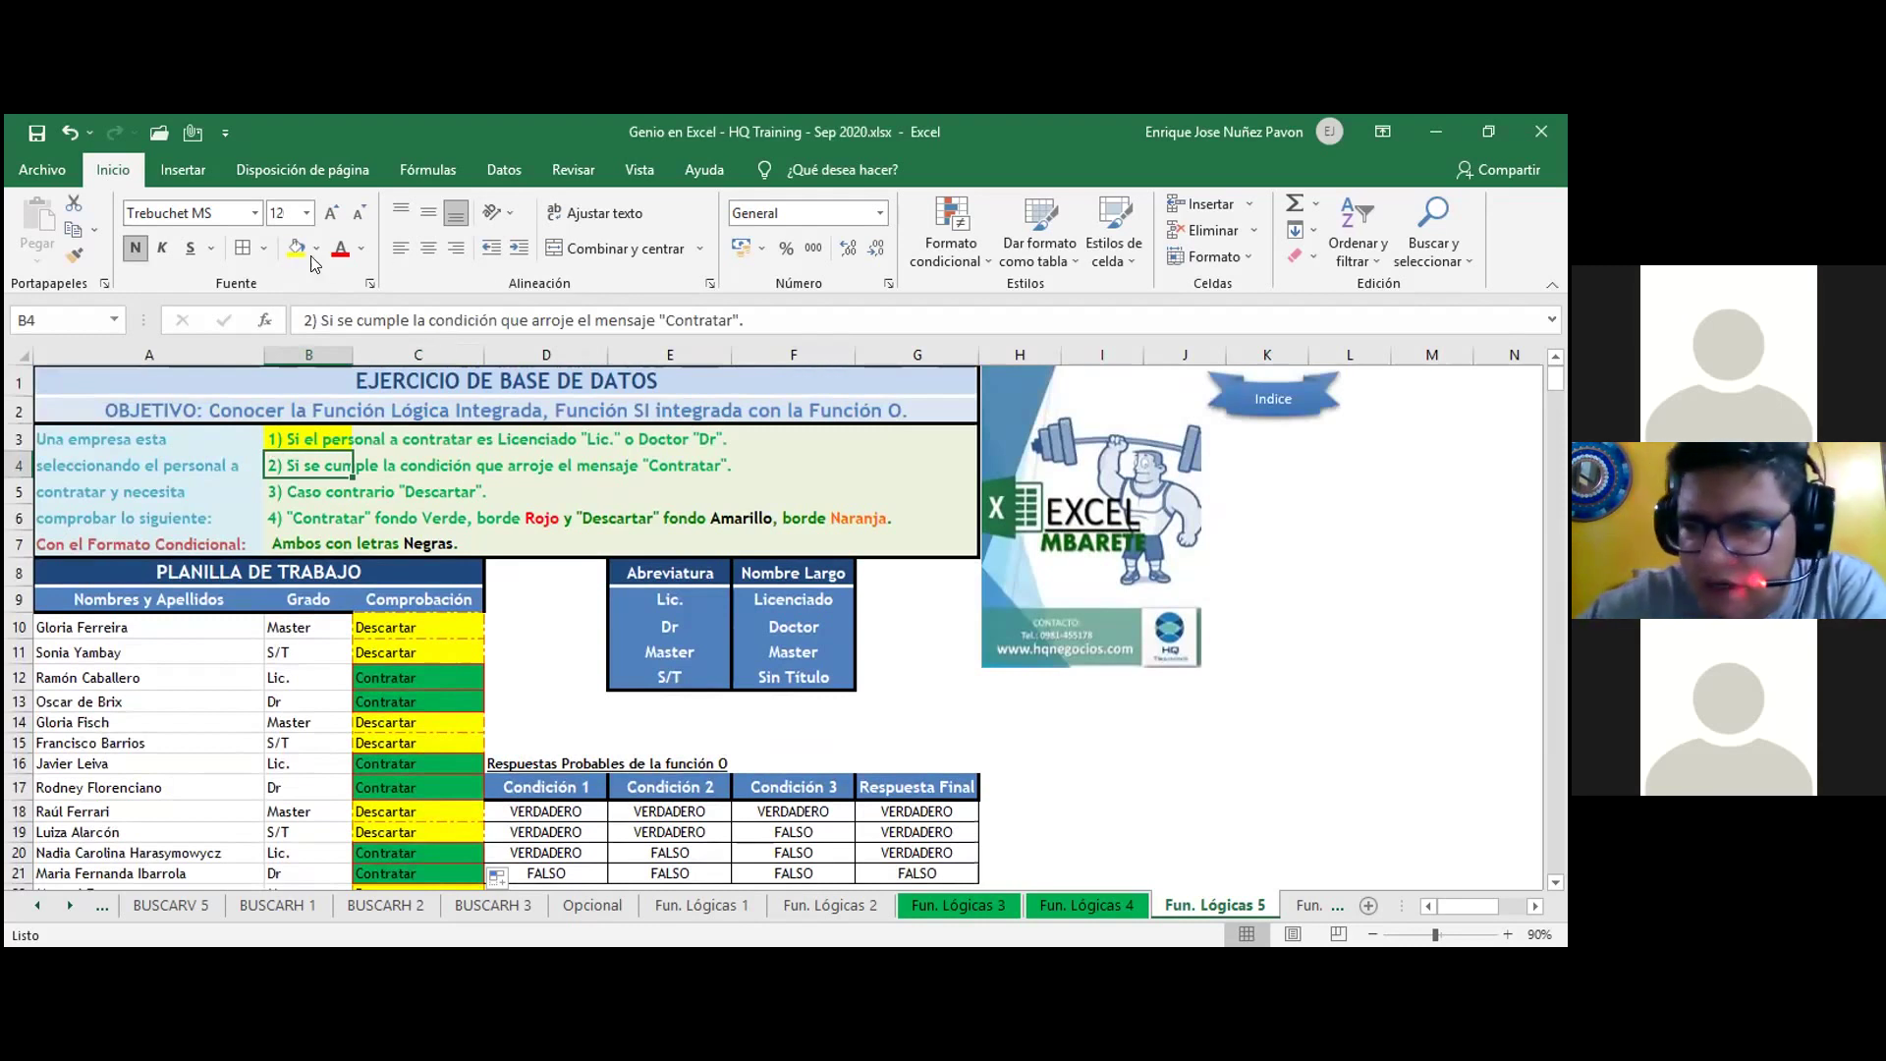
- Review the conditional formatting rules applied to cell C11 in the rules manager and close it without changes
{"action": "left_click", "coordinate": [417, 652]}
{"action": "left_click", "coordinate": [968, 263]}
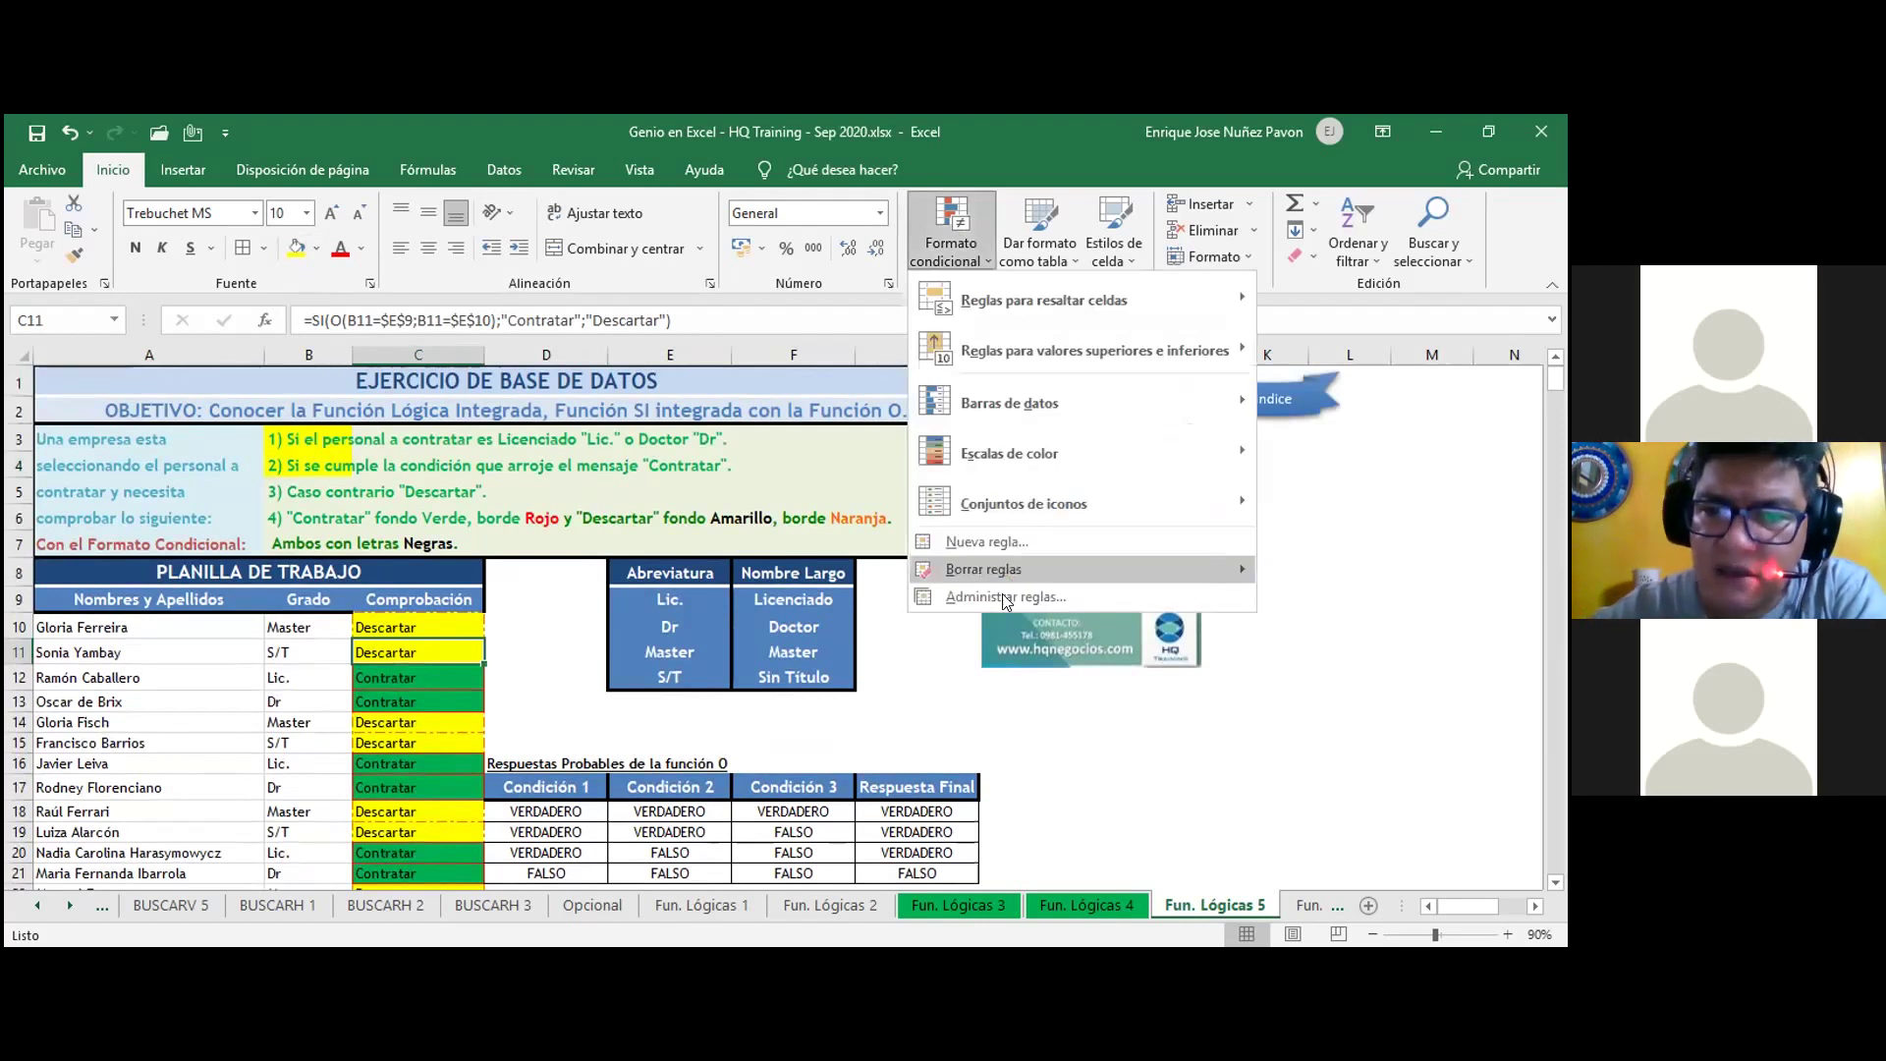
{"action": "left_click", "coordinate": [1006, 598]}
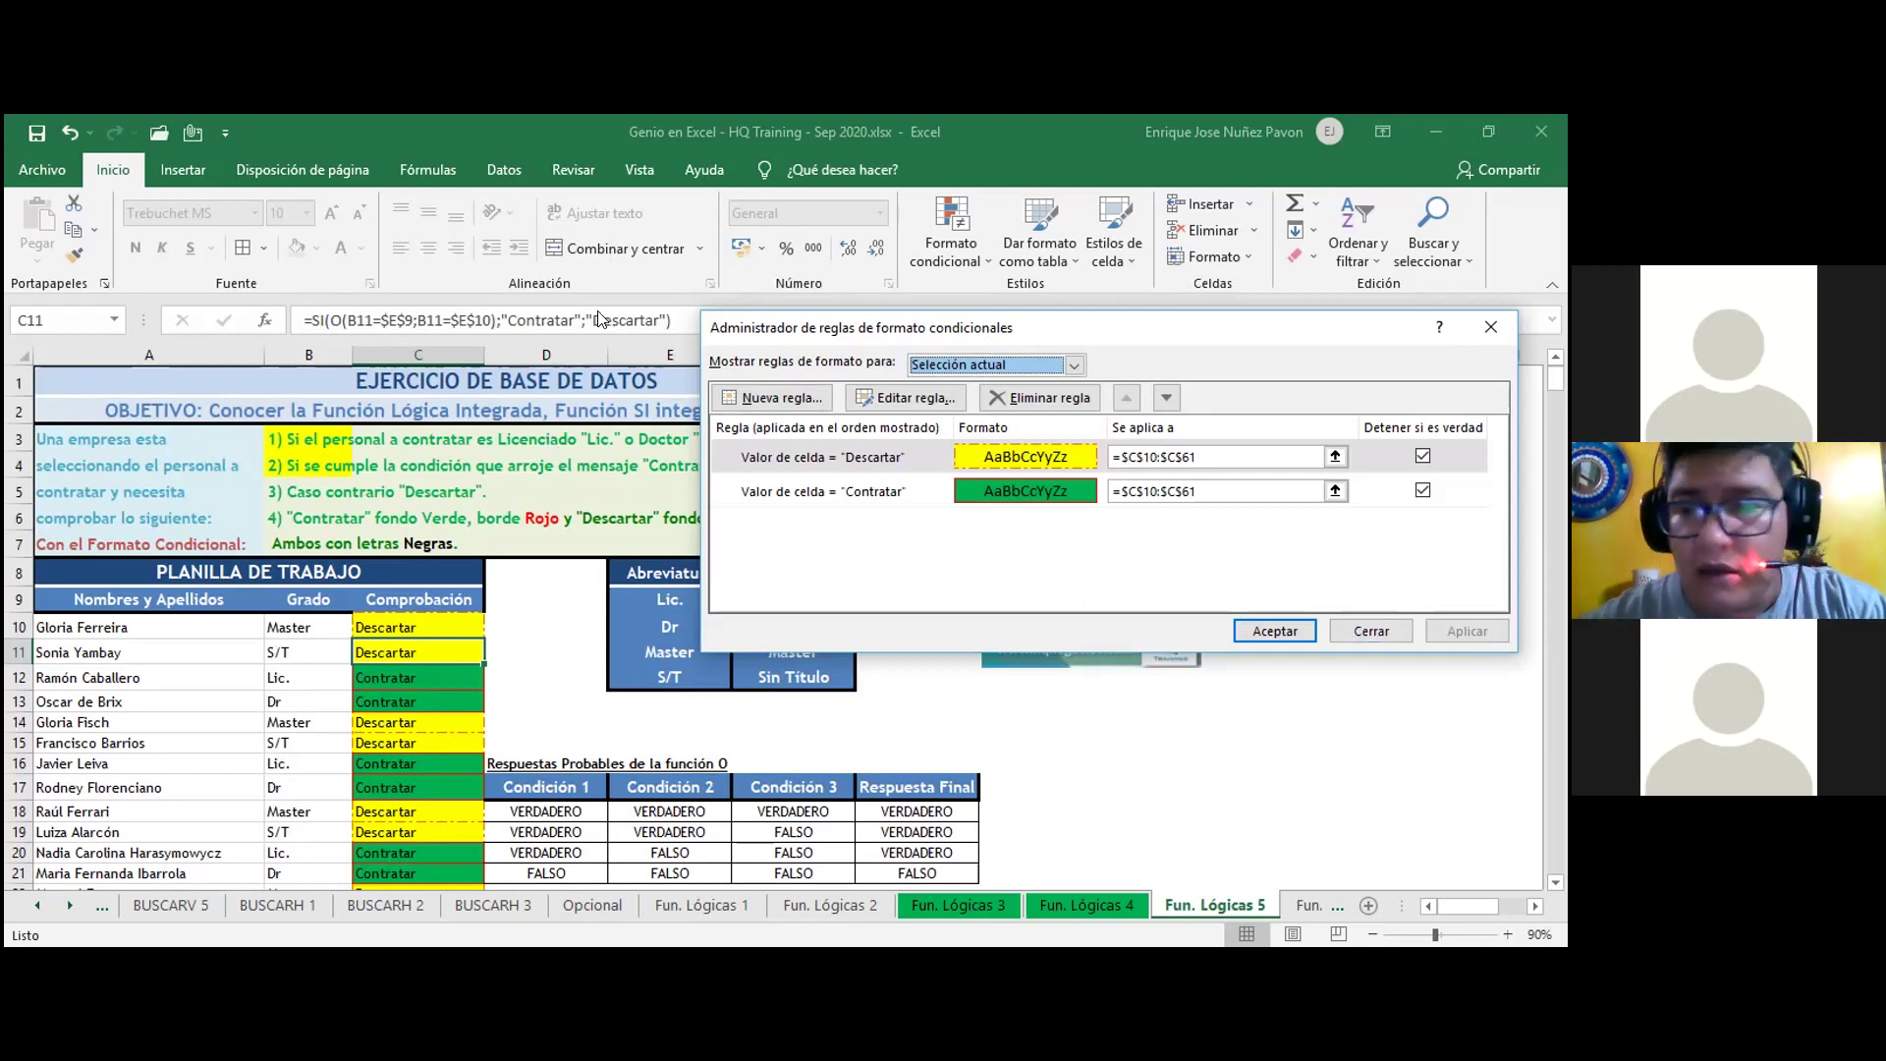
{"action": "left_click", "coordinate": [1372, 631]}
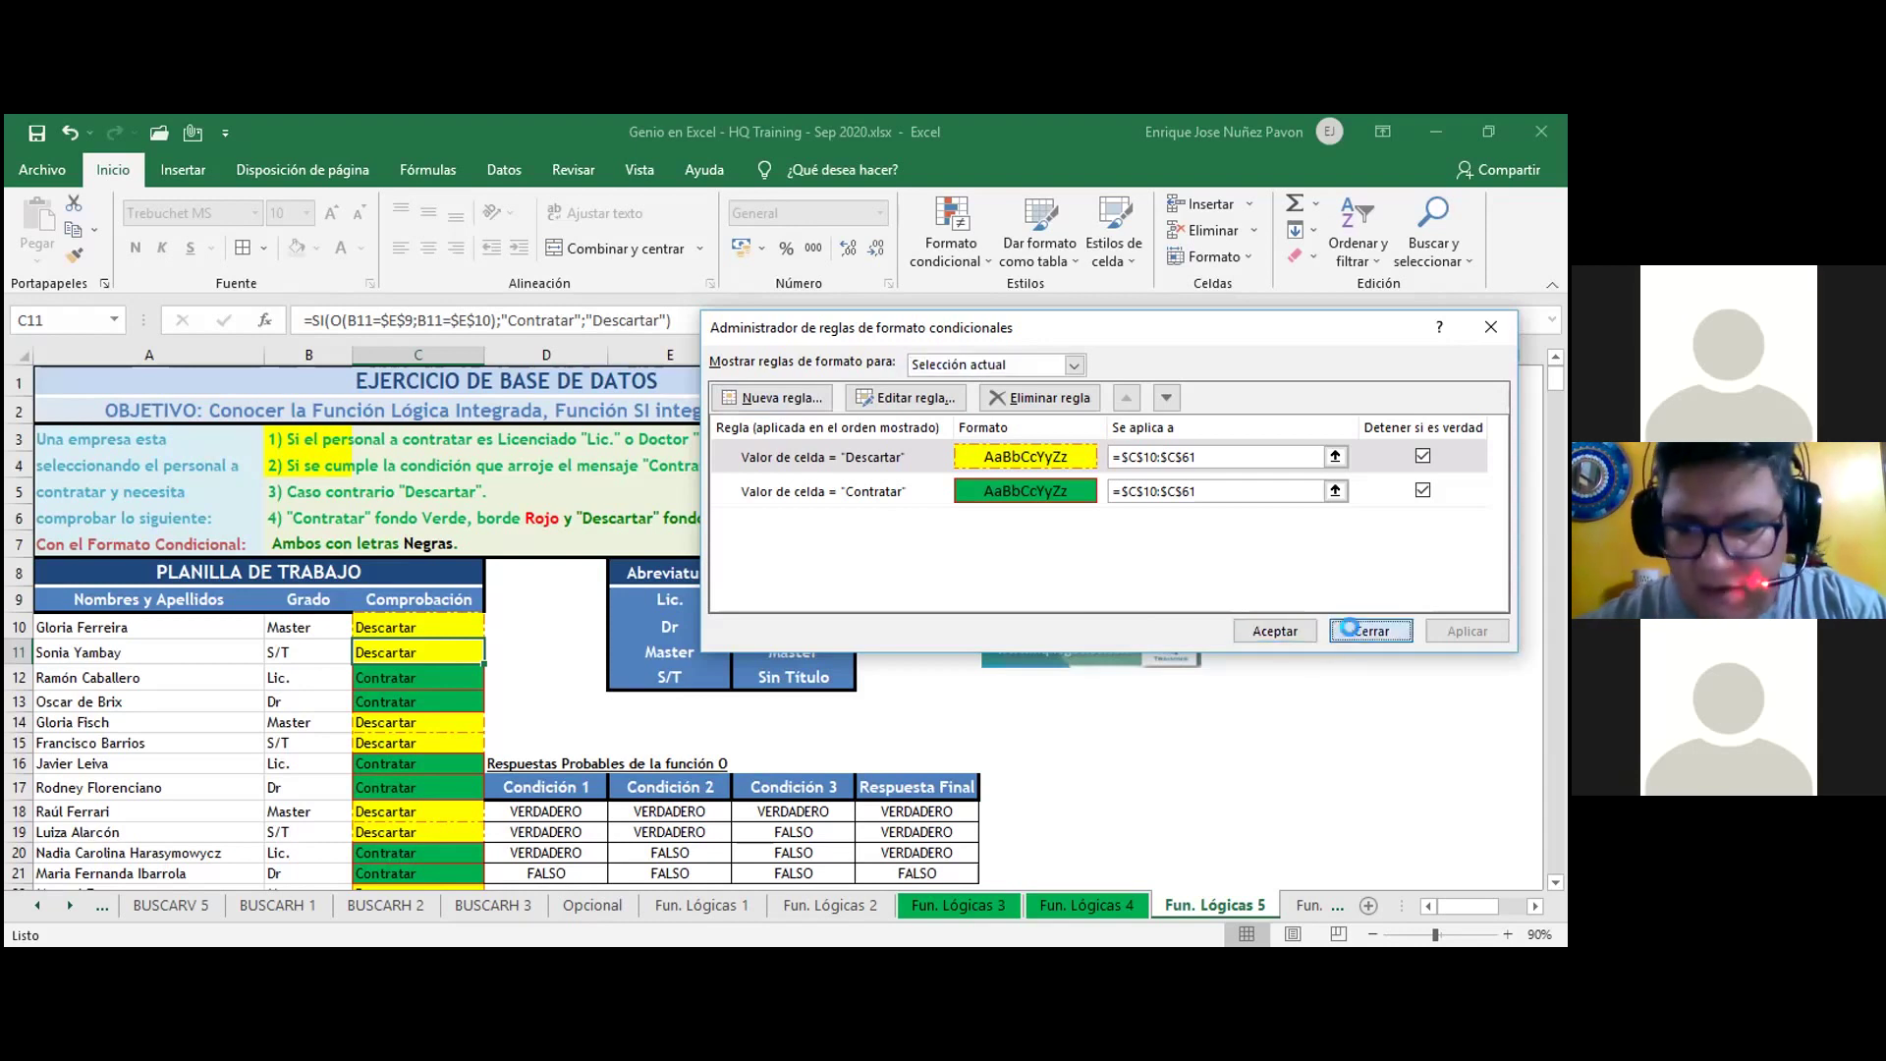
{"action": "key", "text": "Return"}
- Highlight the third and fourth exercise instructions in cells B5 and B6 with a yellow fill
{"action": "left_click", "coordinate": [285, 492]}
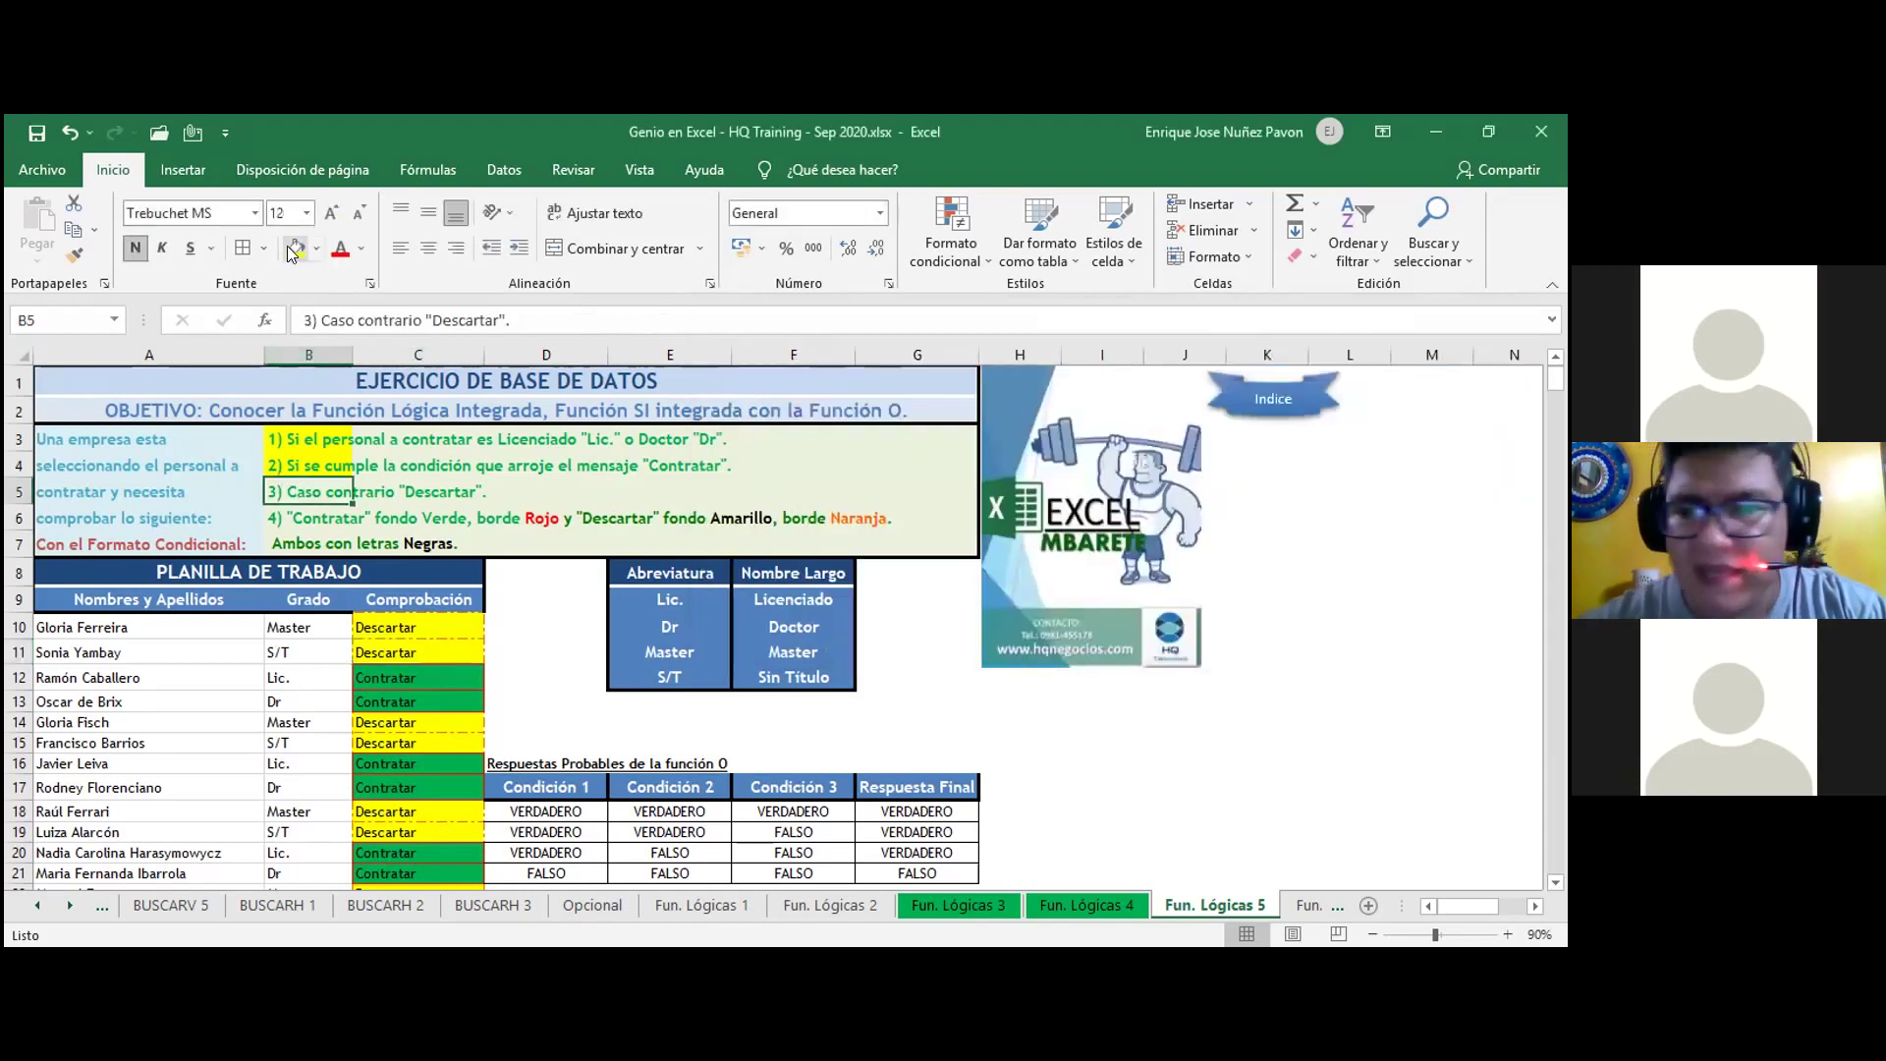
{"action": "left_click", "coordinate": [281, 513]}
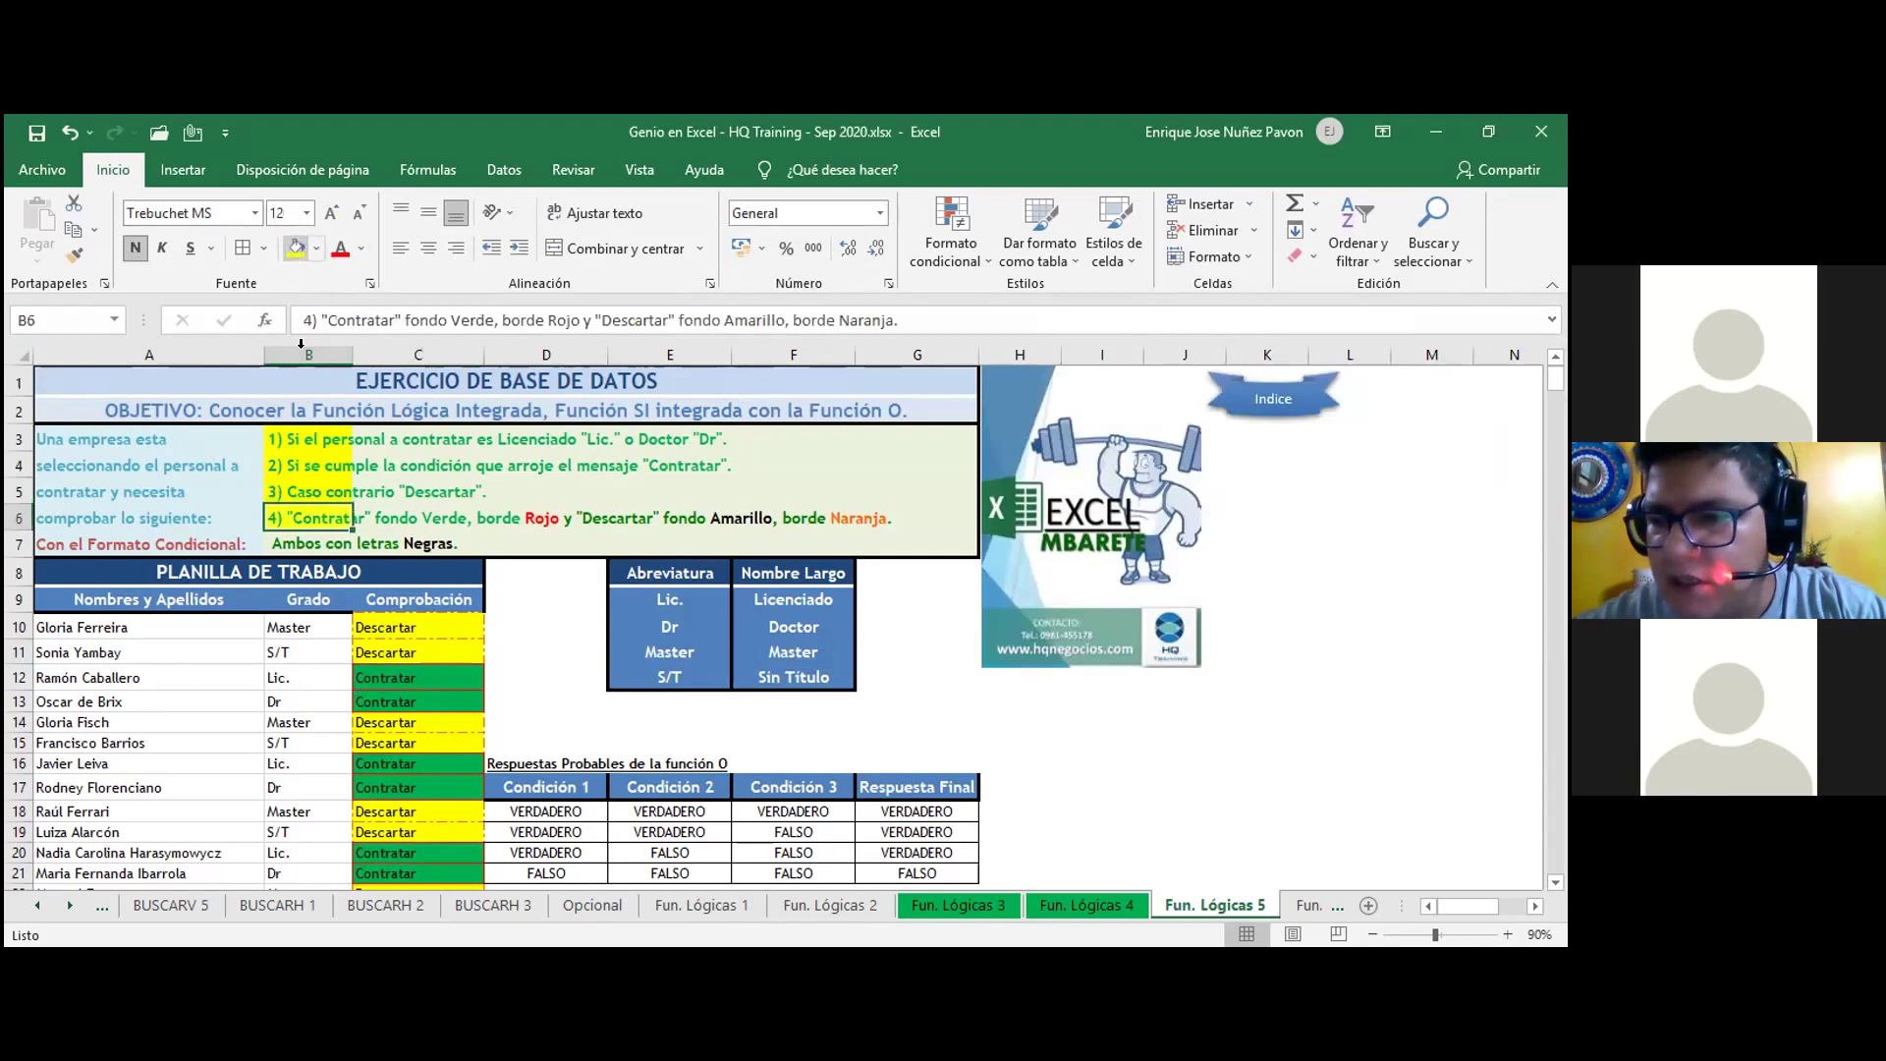